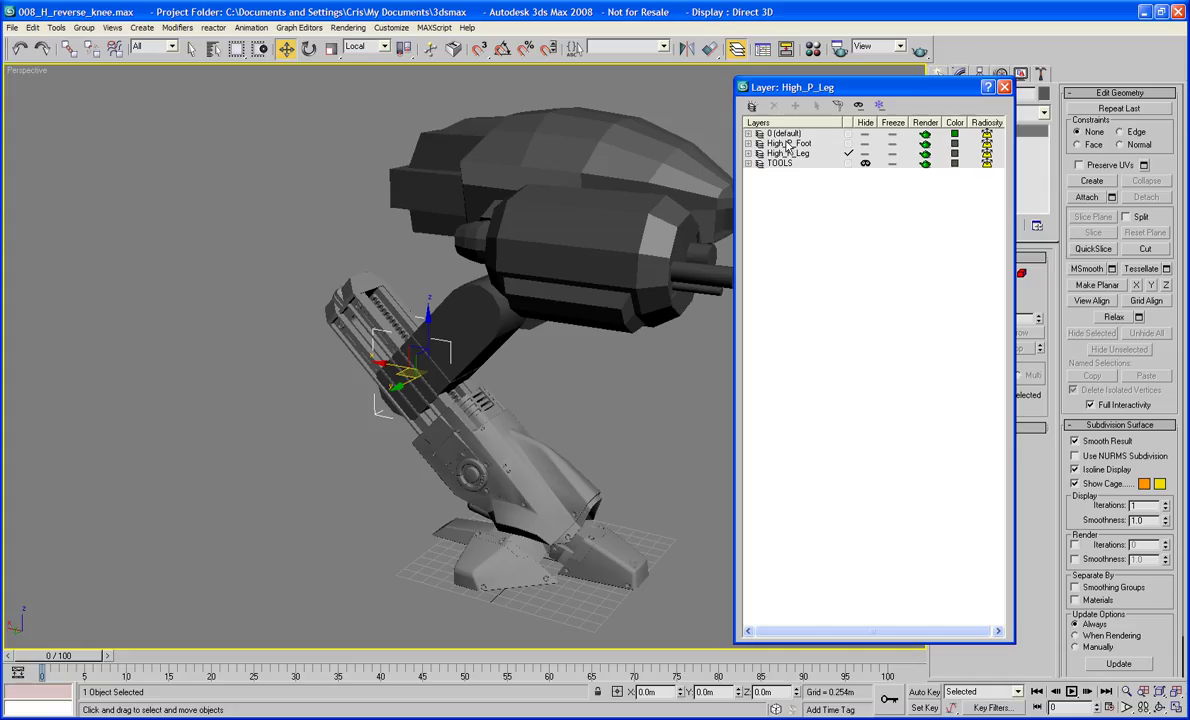
- Create a new layer and name it High_P_U_Leg
click(752, 106)
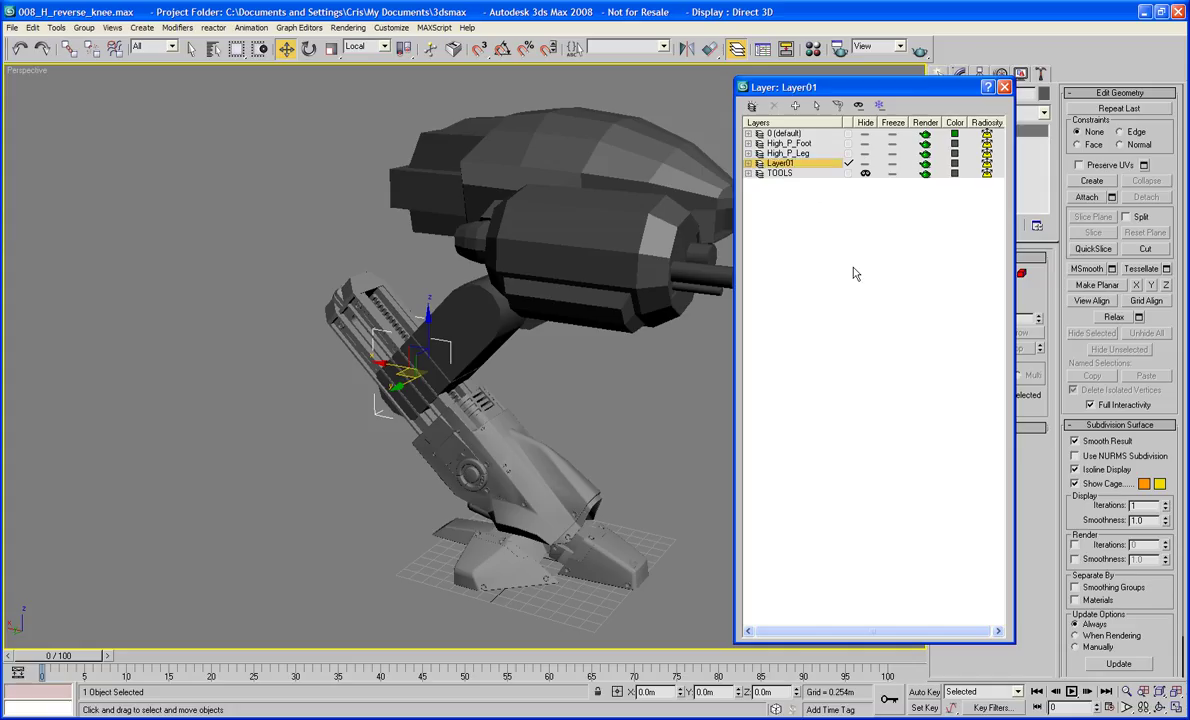
right_click(801, 167)
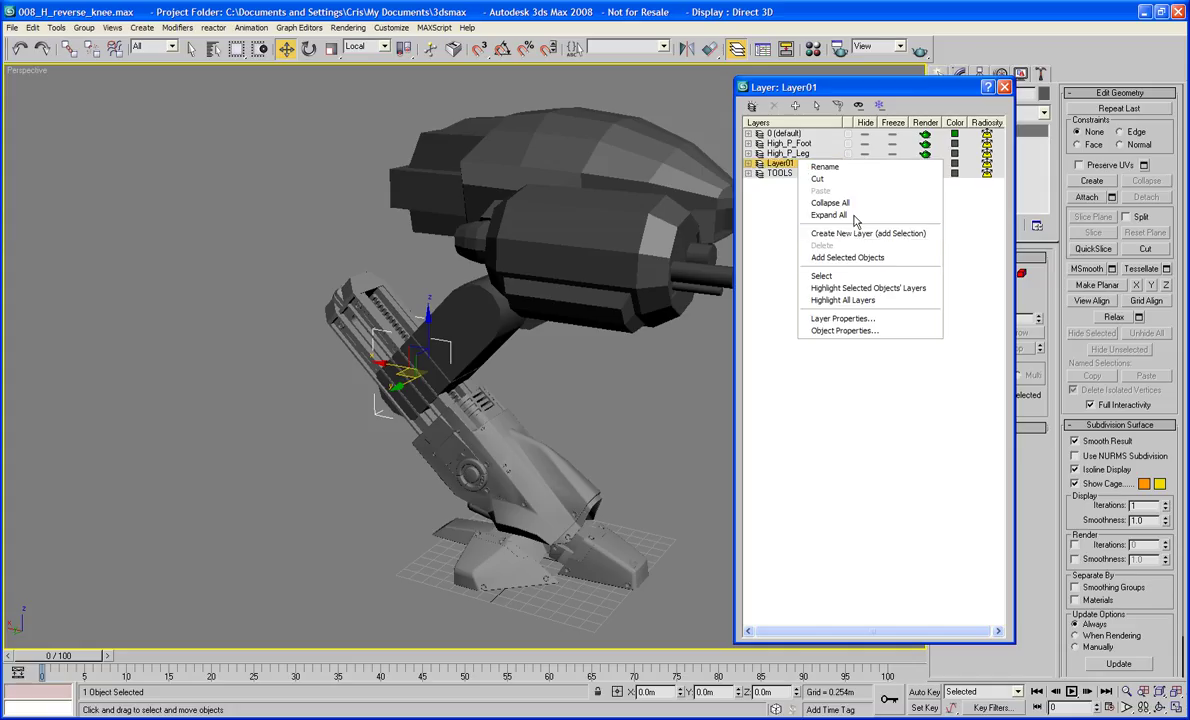
click(822, 166)
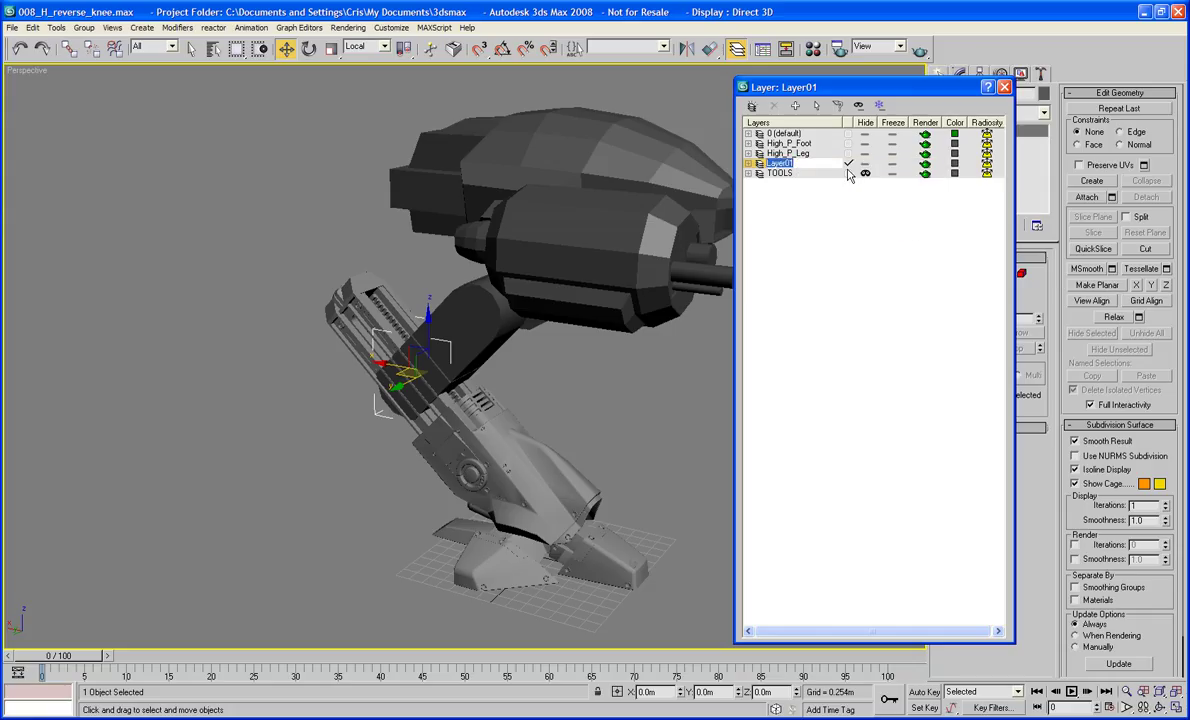
text(High_P_U_Leg)
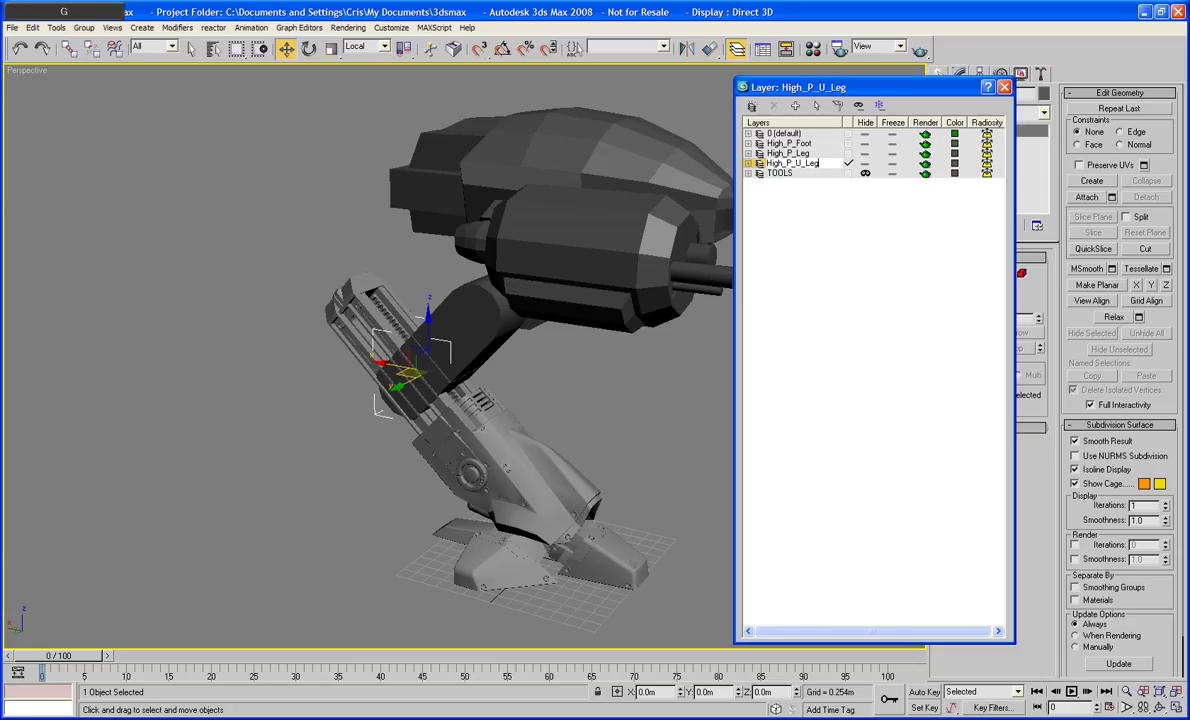
key(Return)
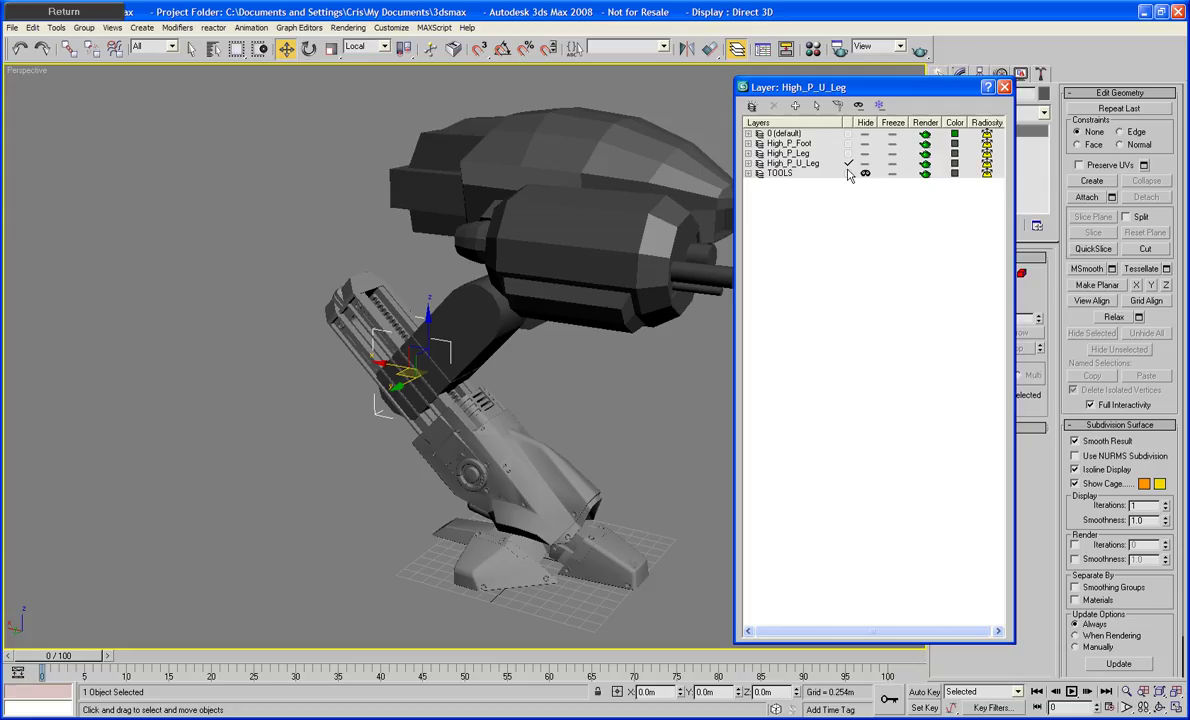
- Hide the 0 (default) and High_P_Foot layers, unhide the TOOLS layer, and close the layer manager
drag(925, 99, 977, 97)
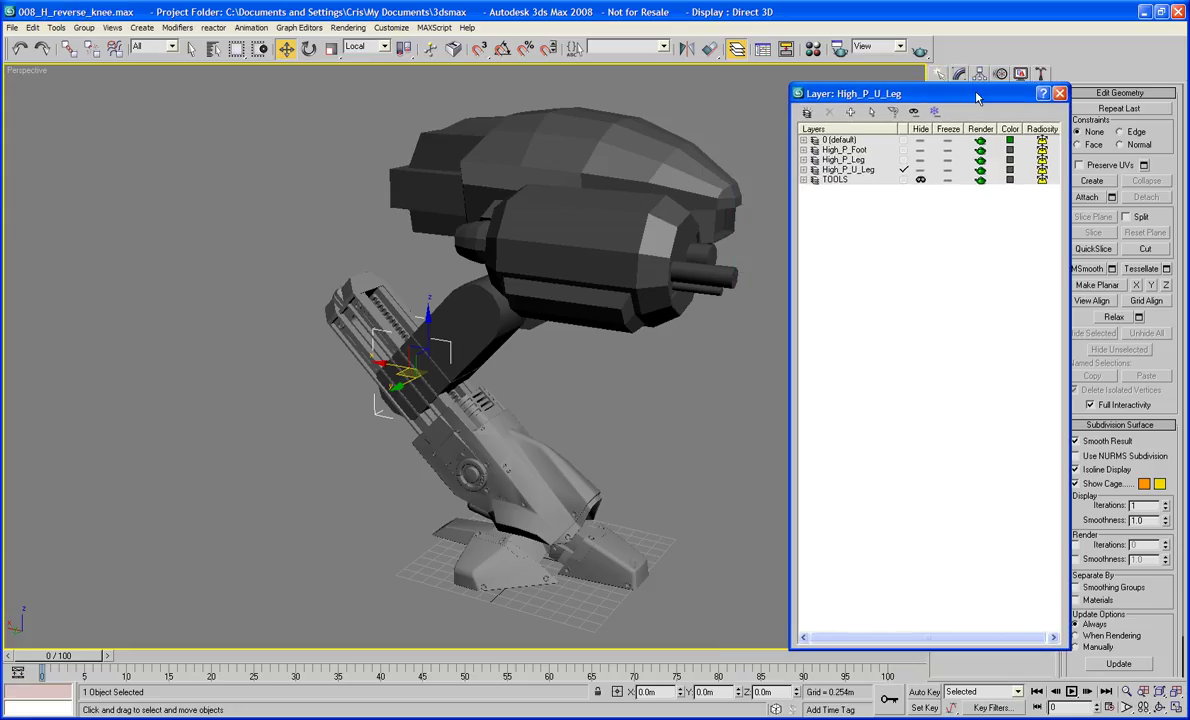
click(920, 140)
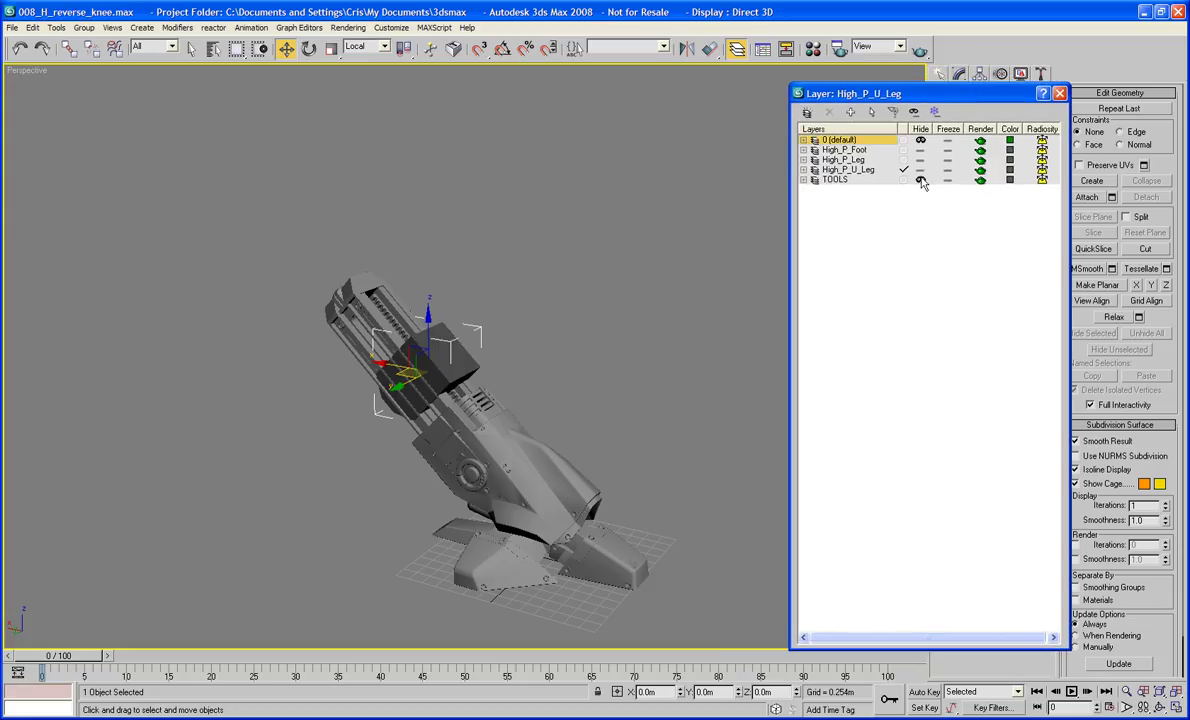
click(921, 180)
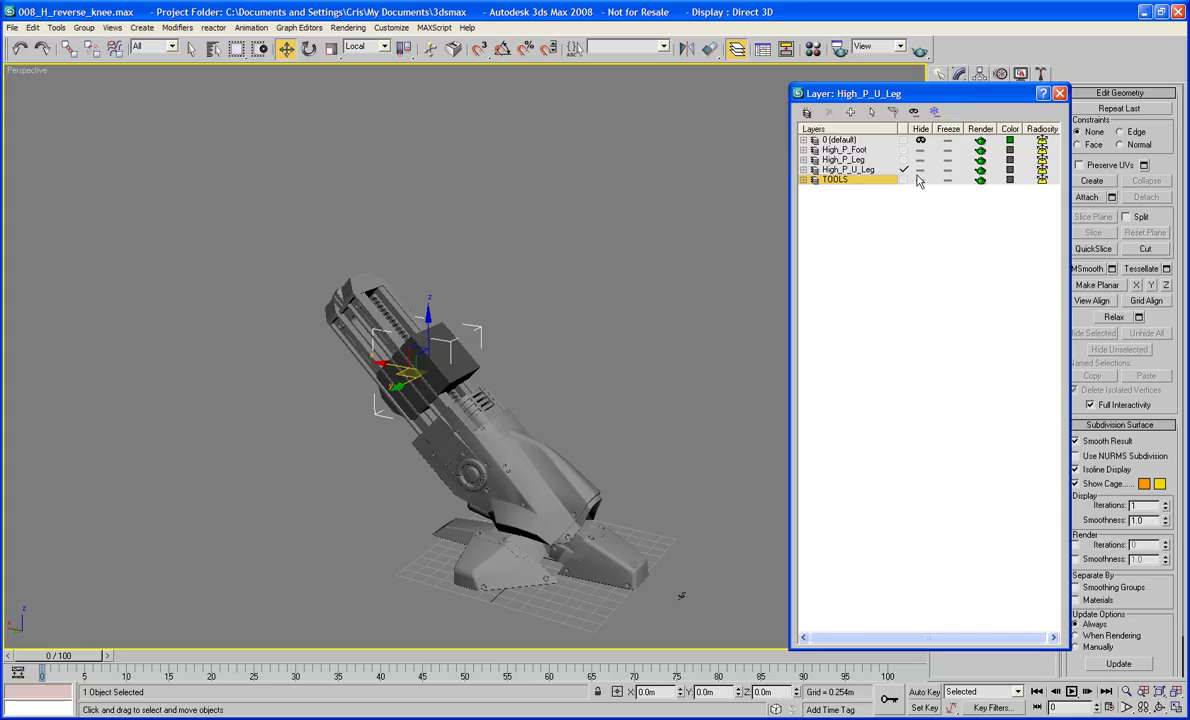
click(921, 150)
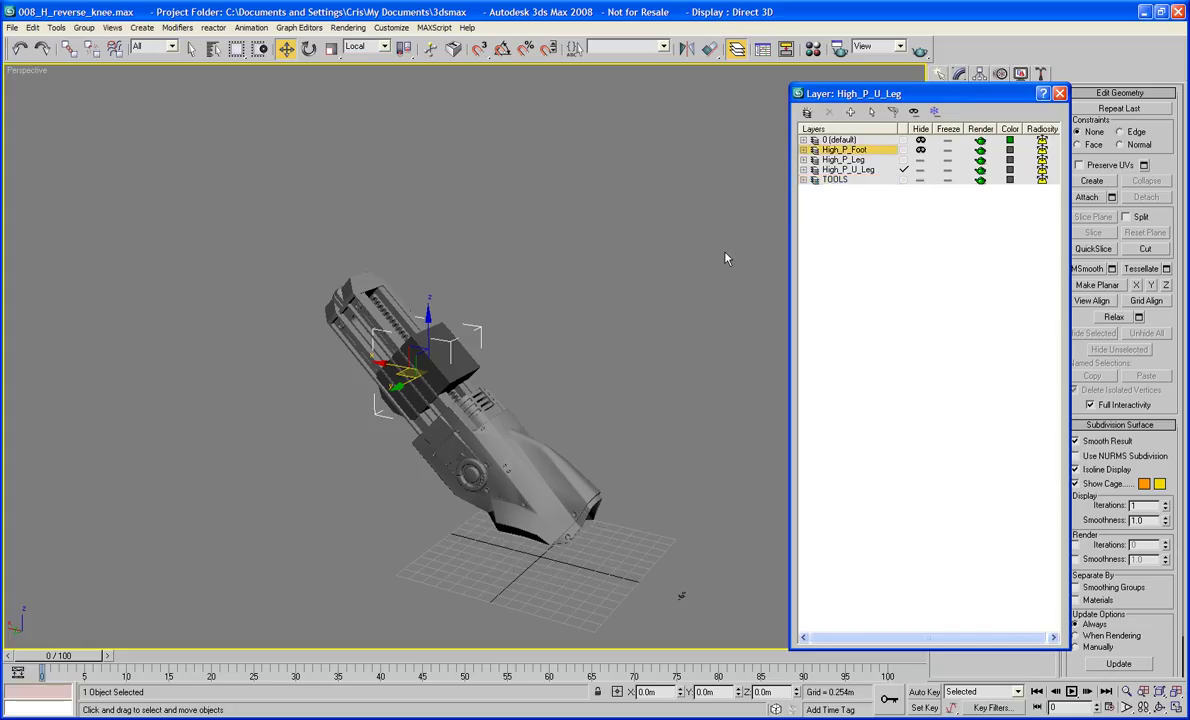
click(1060, 93)
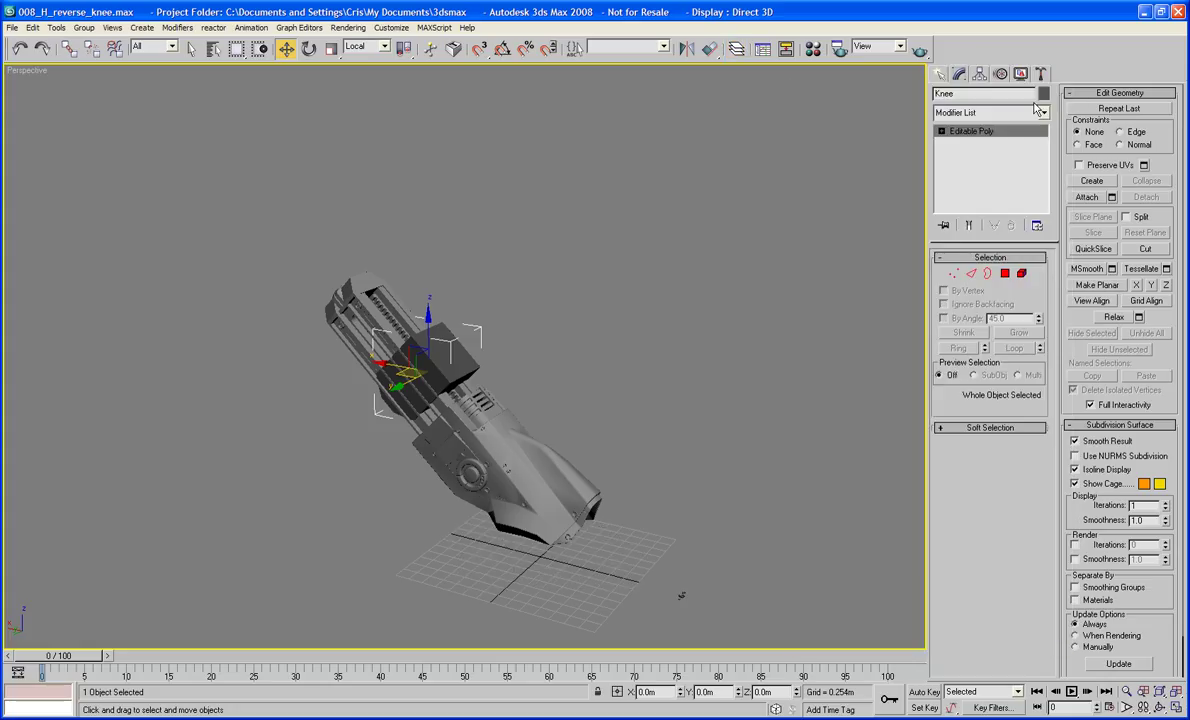
- Create a box about 0.88 m long, 1.02 m wide and -1.05 m high with AutoGrid, starting from the underside of the old knee block
alt+middle_drag(659, 284, 488, 355)
scroll(566, 337, up, 3)
scroll(530, 277, up, 4)
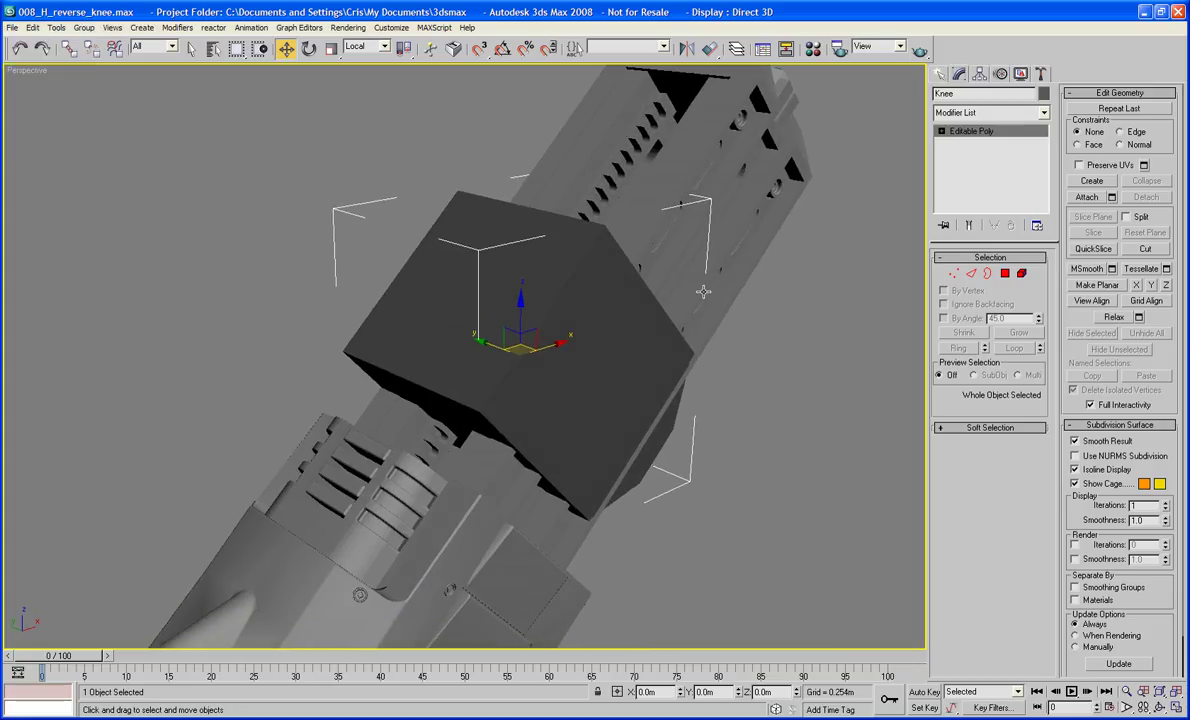
alt+middle_drag(720, 300, 676, 271)
click(940, 74)
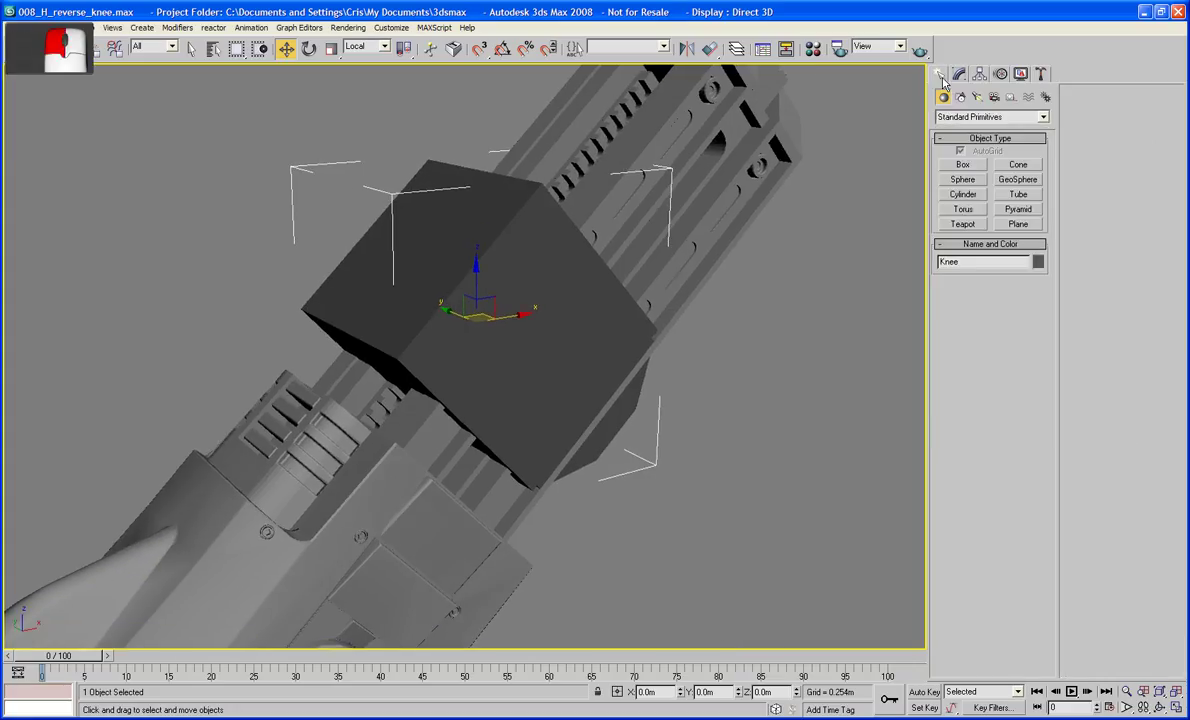
click(960, 165)
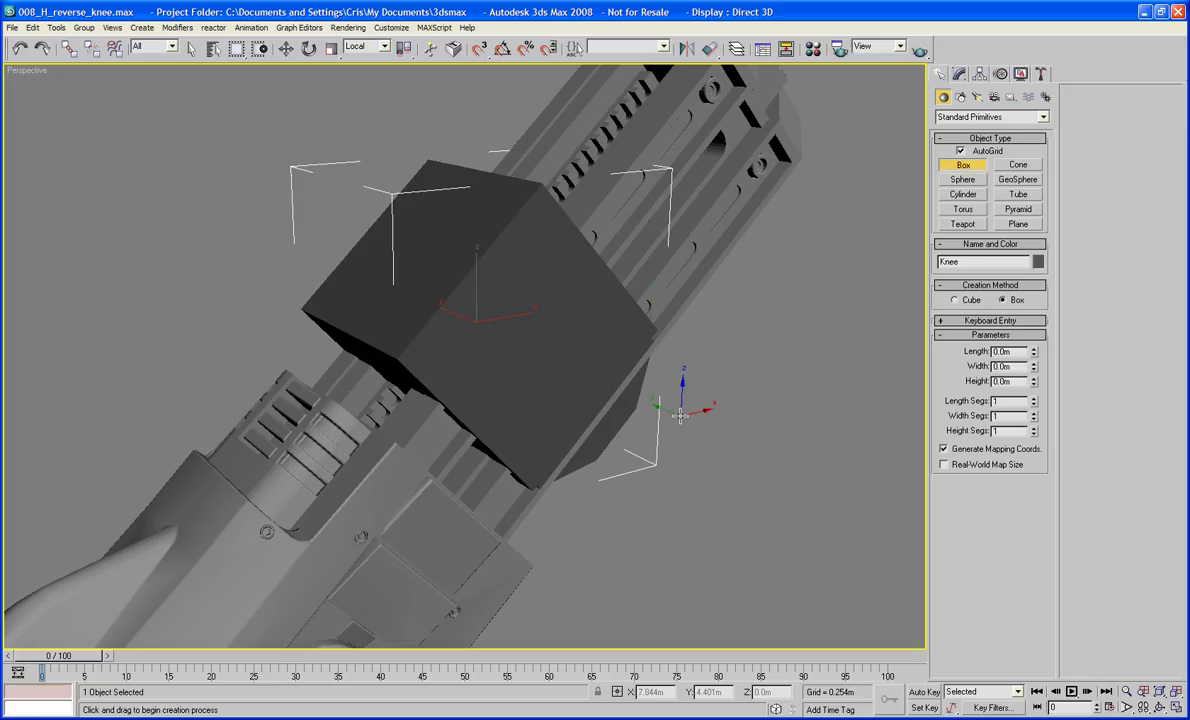
middle_drag(650, 333, 558, 404)
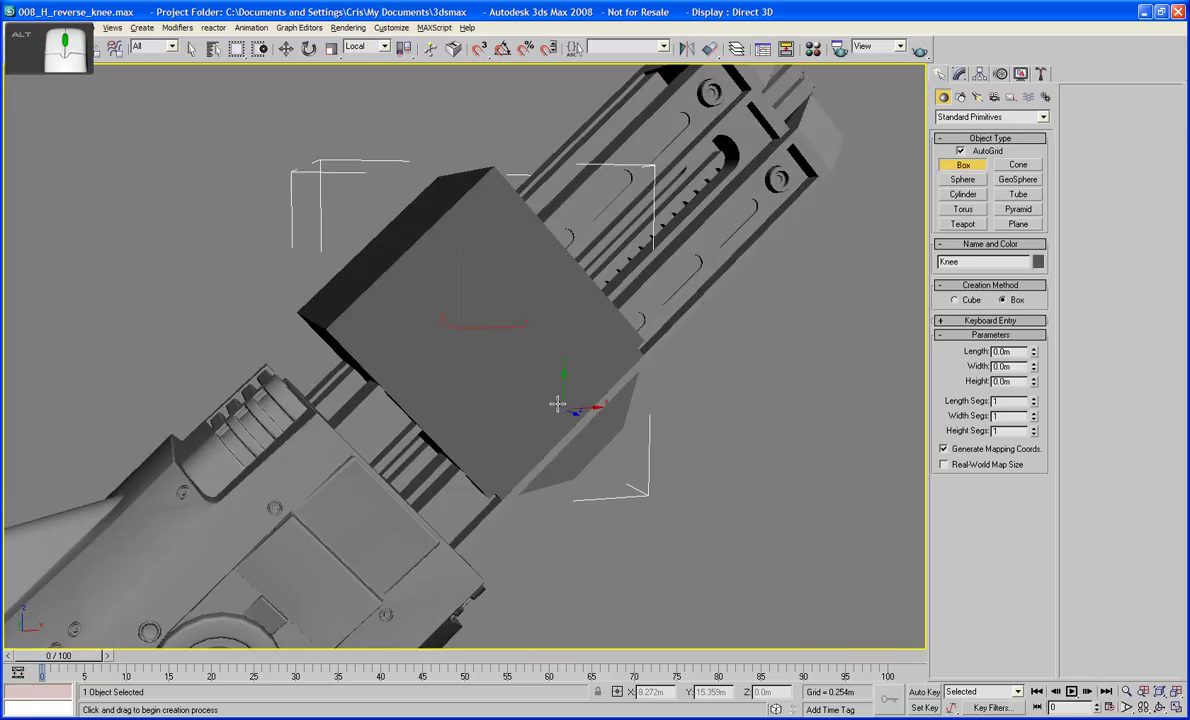
alt+middle_drag(417, 343, 334, 401)
alt+middle_drag(457, 340, 617, 262)
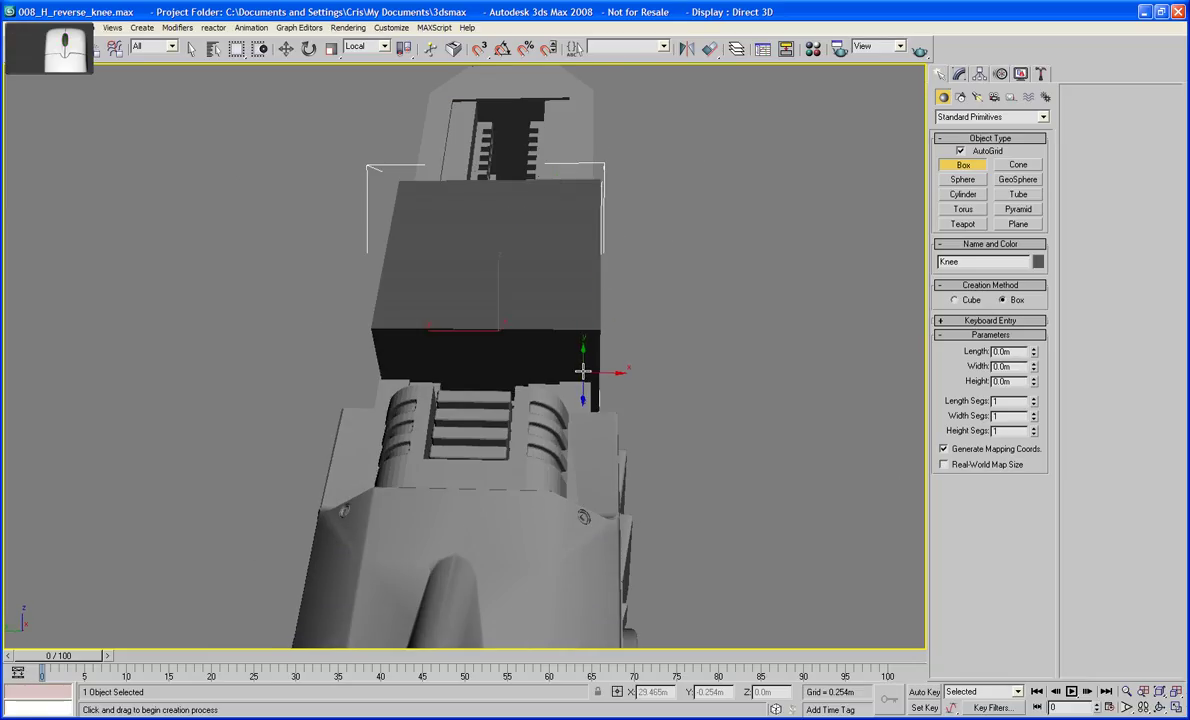
alt+middle_drag(589, 363, 539, 361)
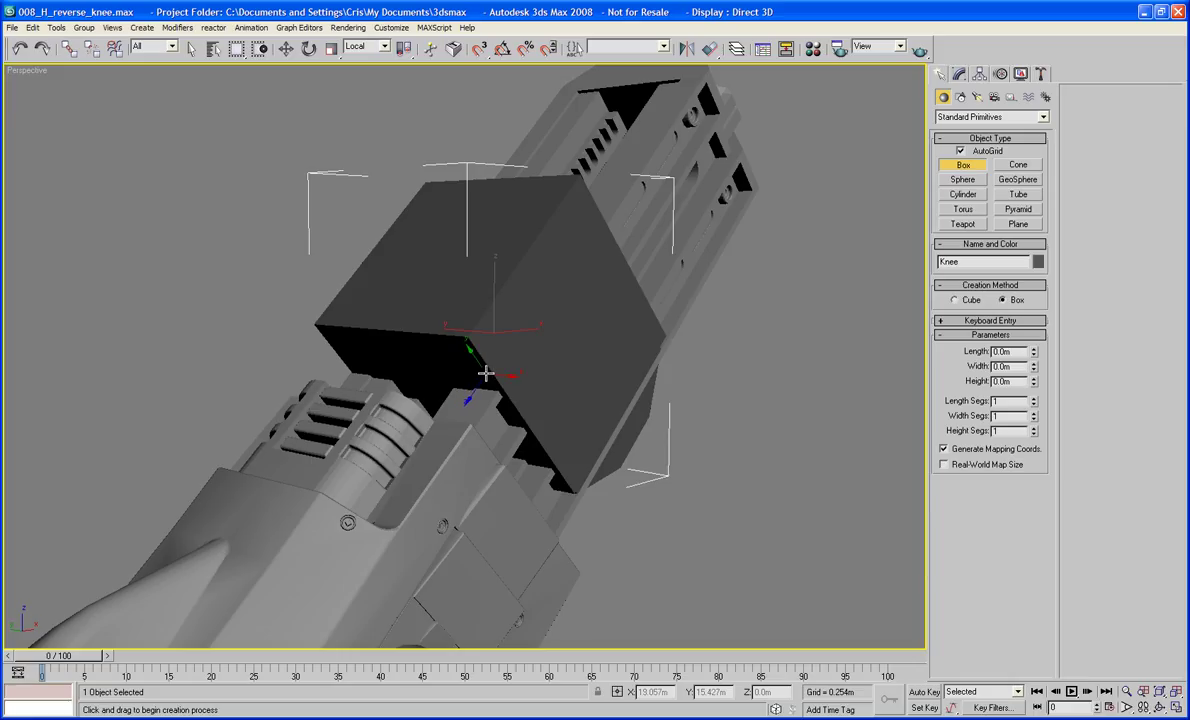
key(F3)
drag(486, 374, 421, 465)
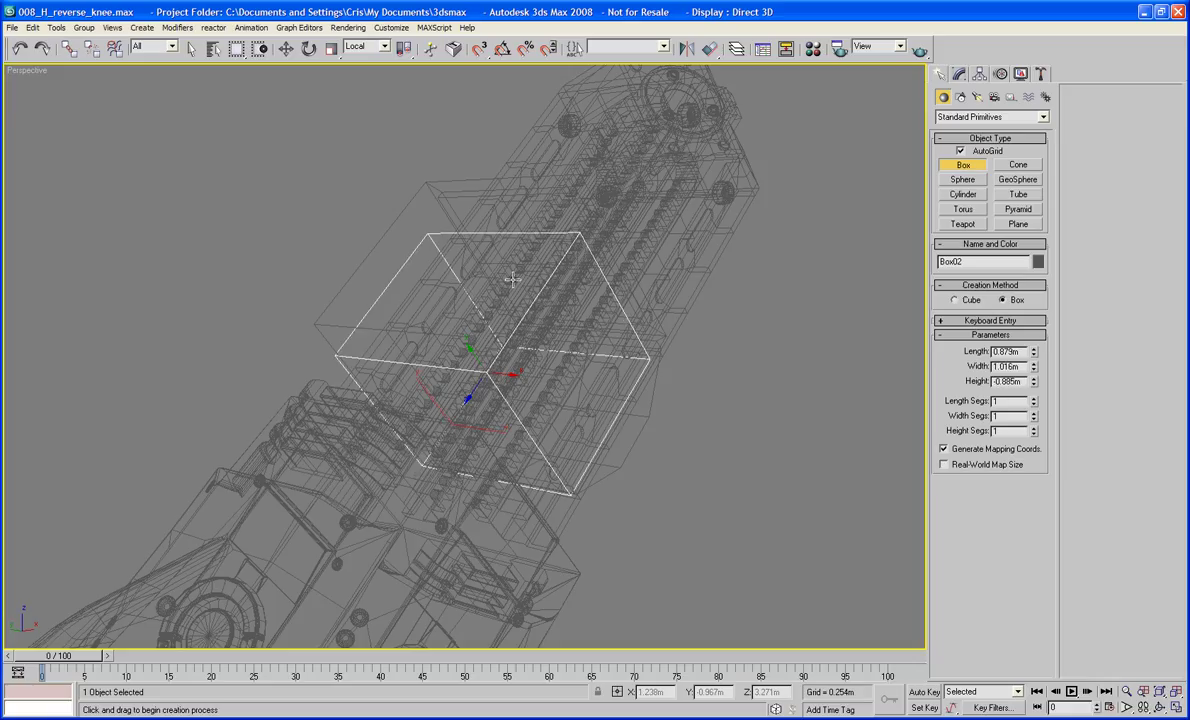
key(F3)
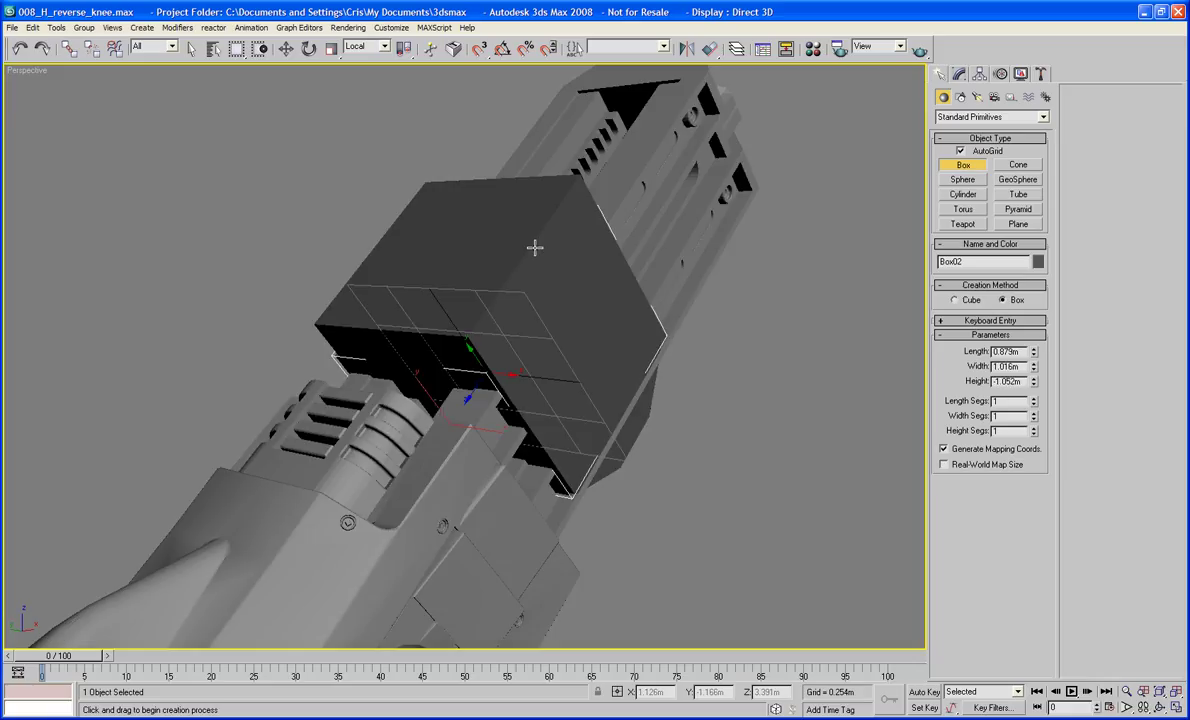
click(535, 247)
- Select the old low-detail Knee object around the new box and delete it
key(w)
alt+middle_drag(459, 290, 446, 329)
click(757, 537)
click(555, 407)
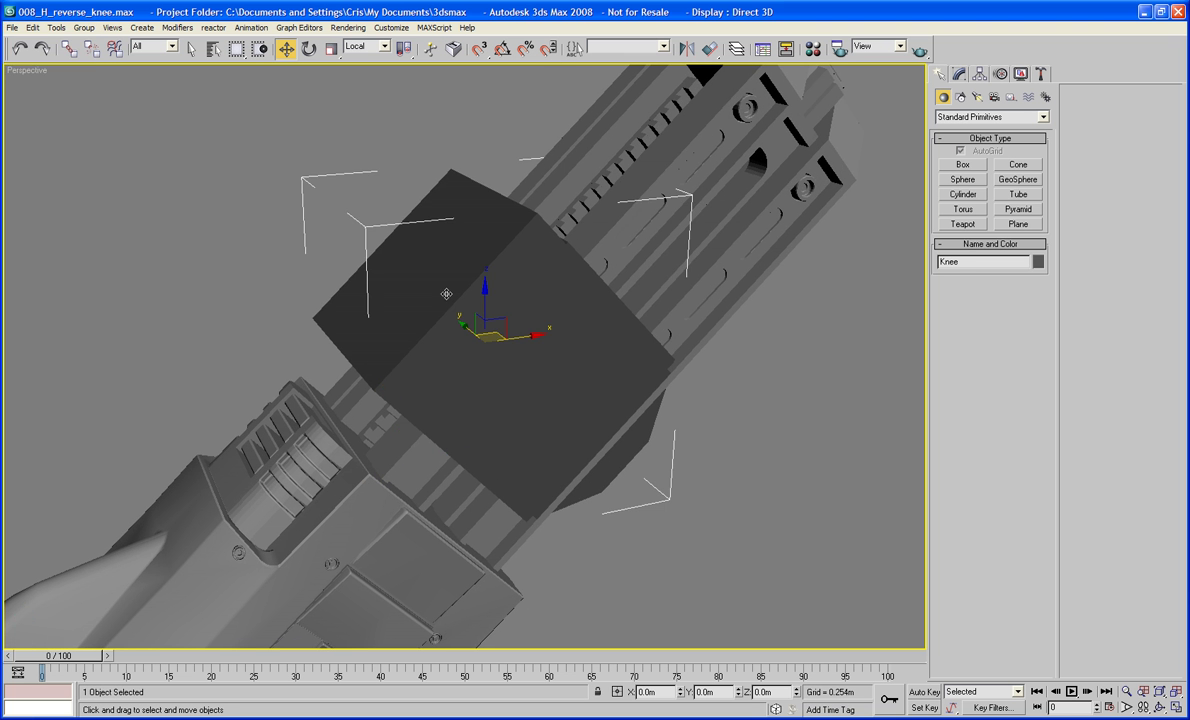
alt+middle_drag(555, 407, 474, 371)
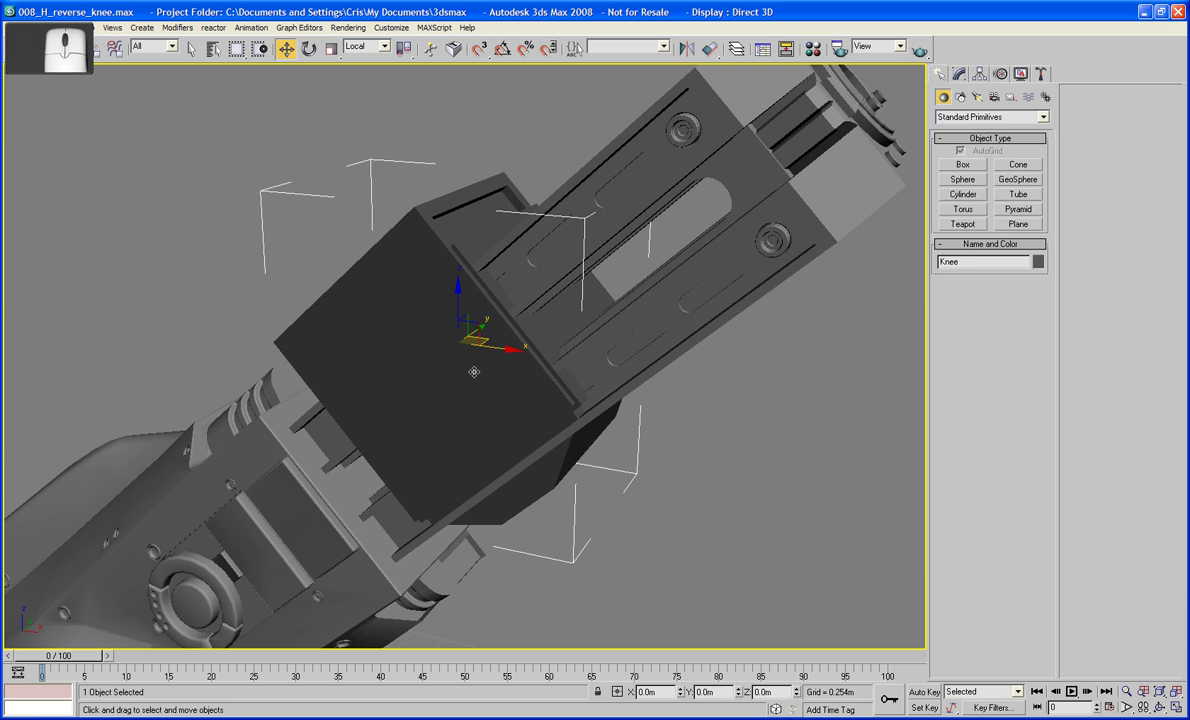
key(Delete)
- Select the new box and rename it Knee
alt+middle_drag(552, 396, 650, 430)
click(958, 75)
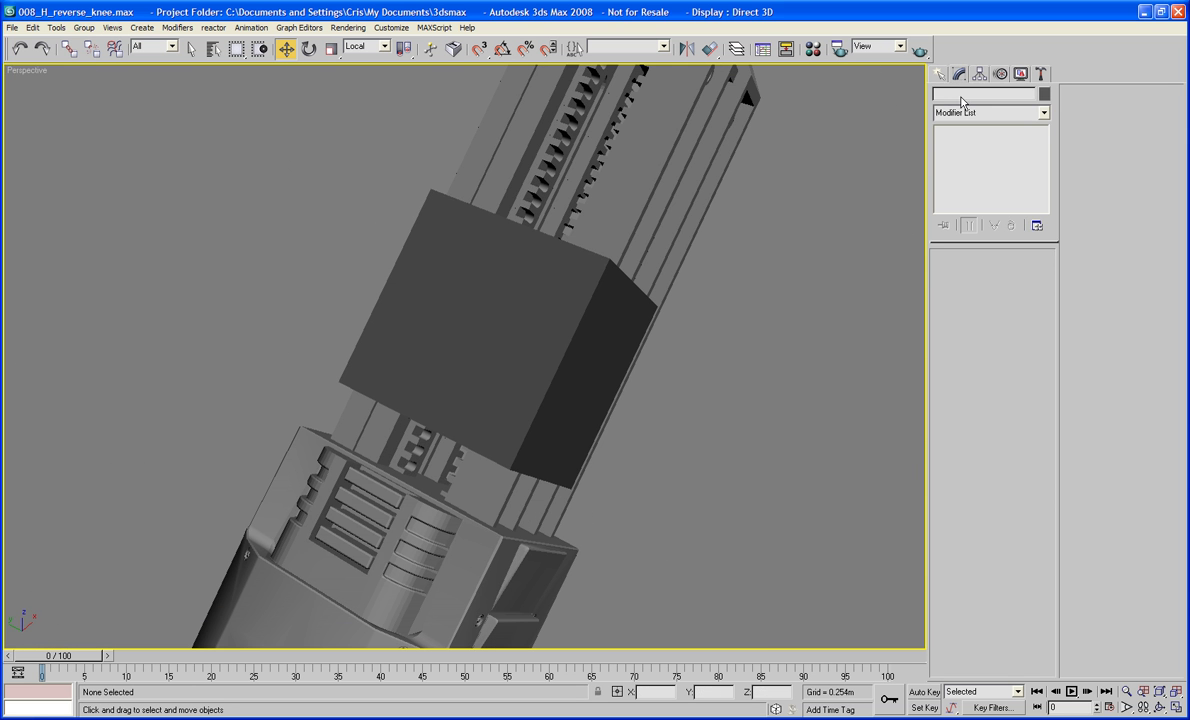
click(940, 77)
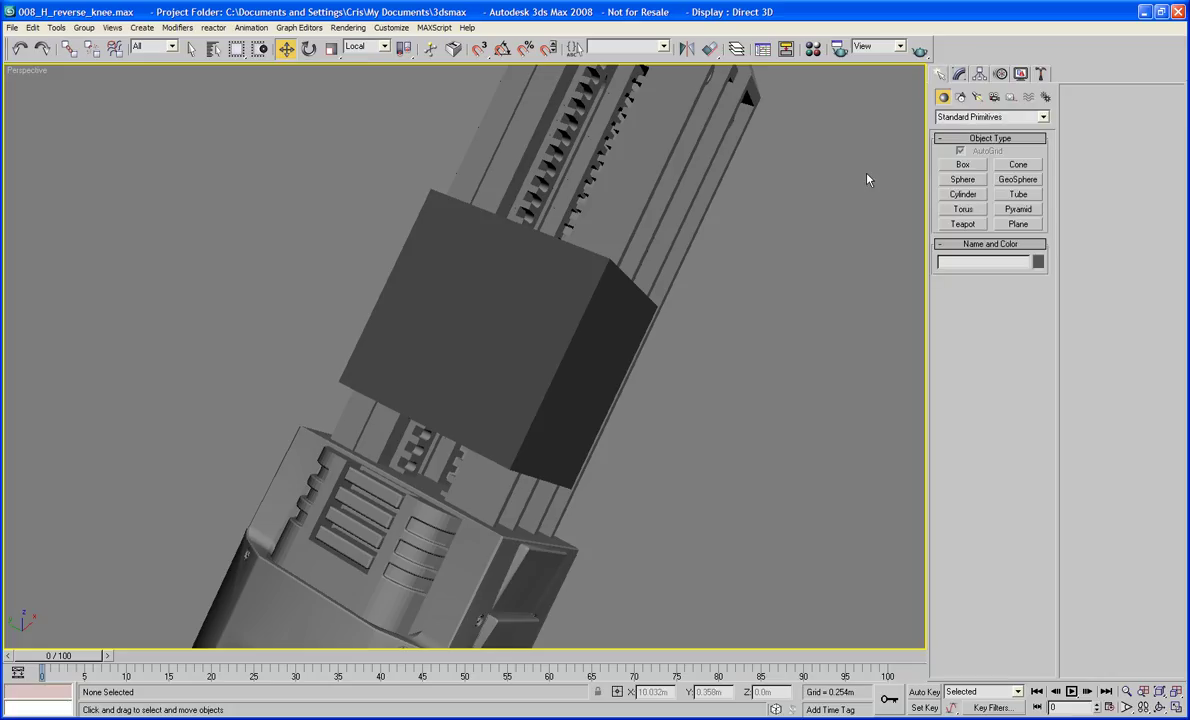
click(600, 272)
click(959, 76)
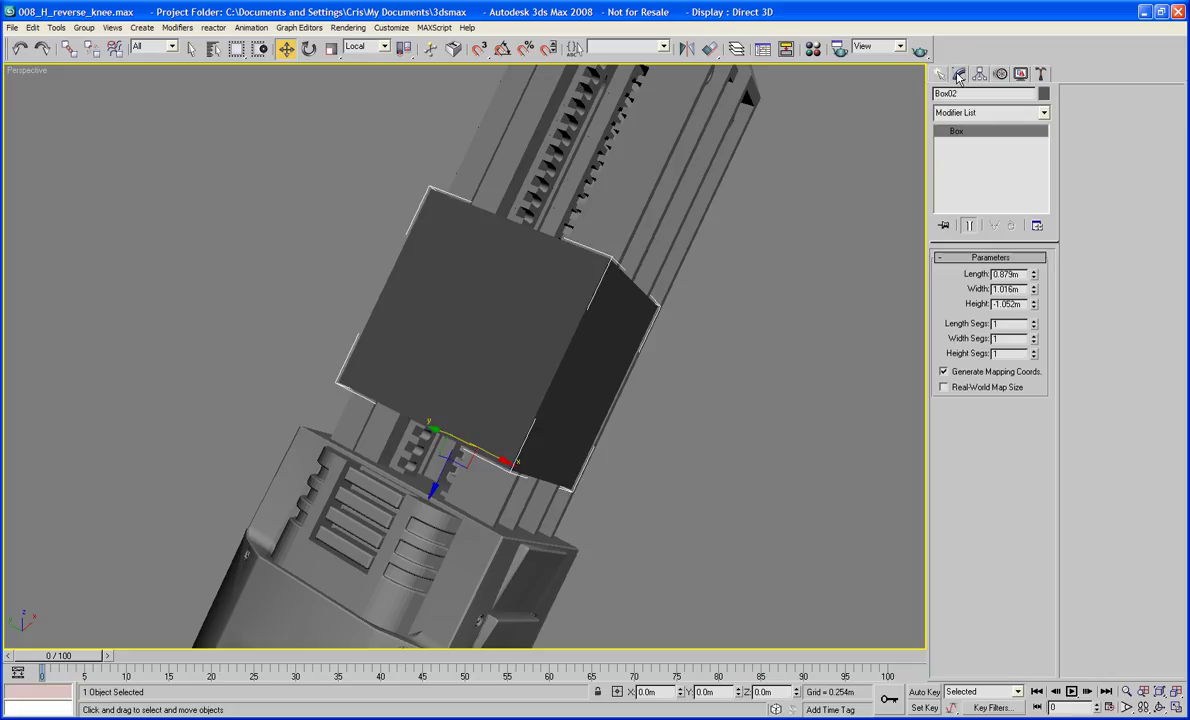
text(Knee)
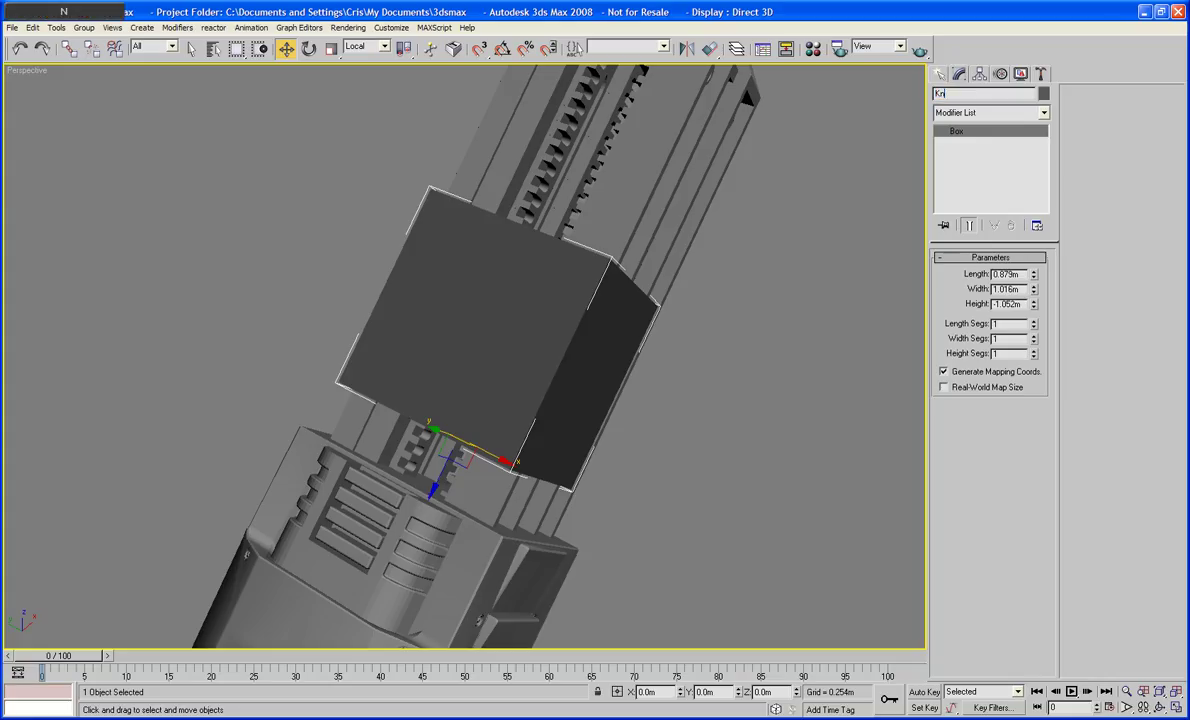
key(Return)
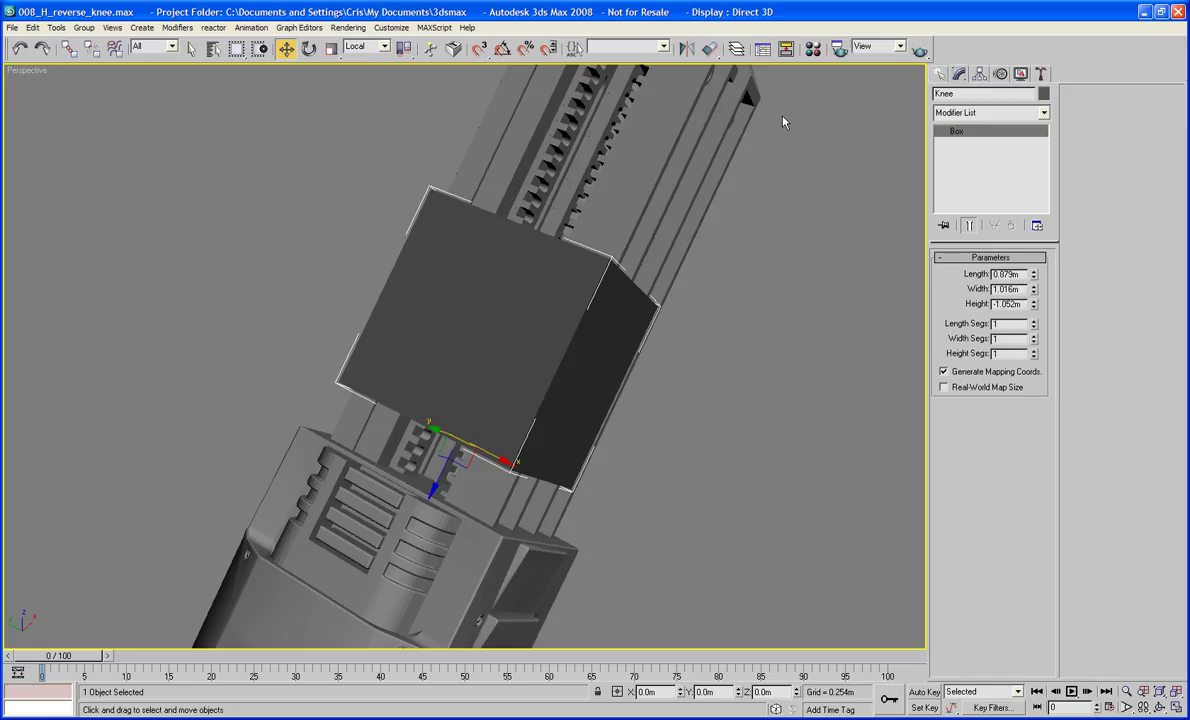
- In the Top view with edged faces shown, move the Knee box about 0.004 m along its local X axis to centre it on the leg
alt+middle_drag(644, 411, 687, 478)
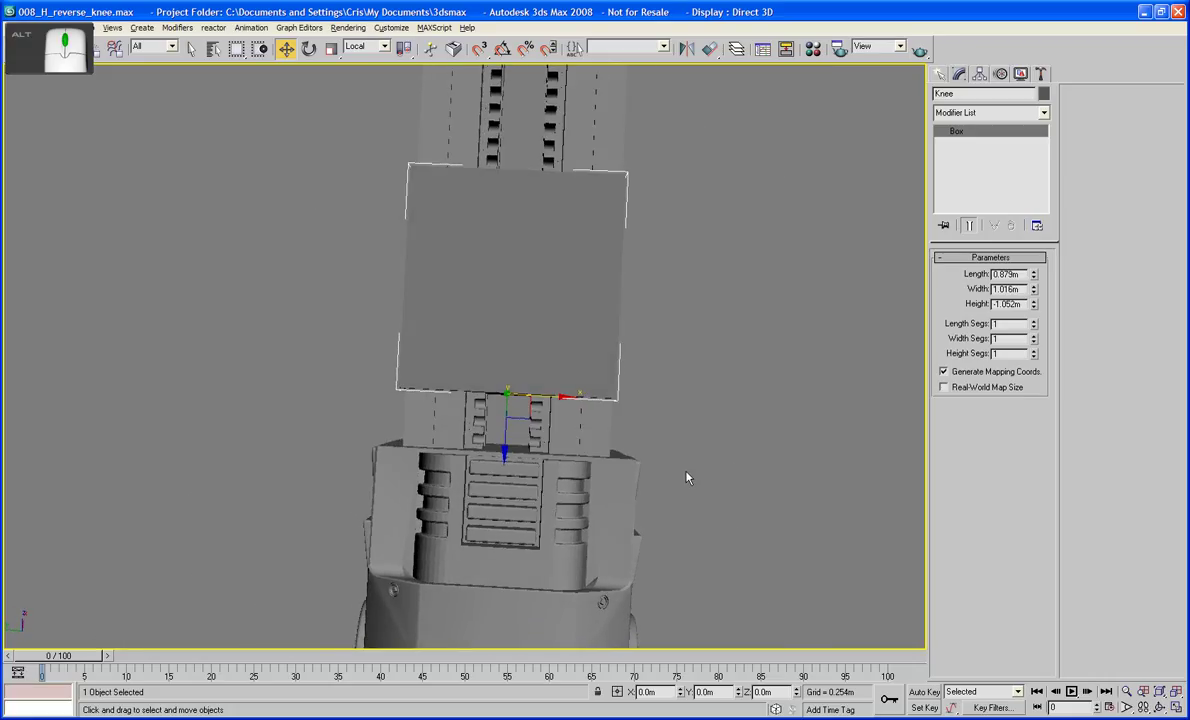
key(t)
key(z)
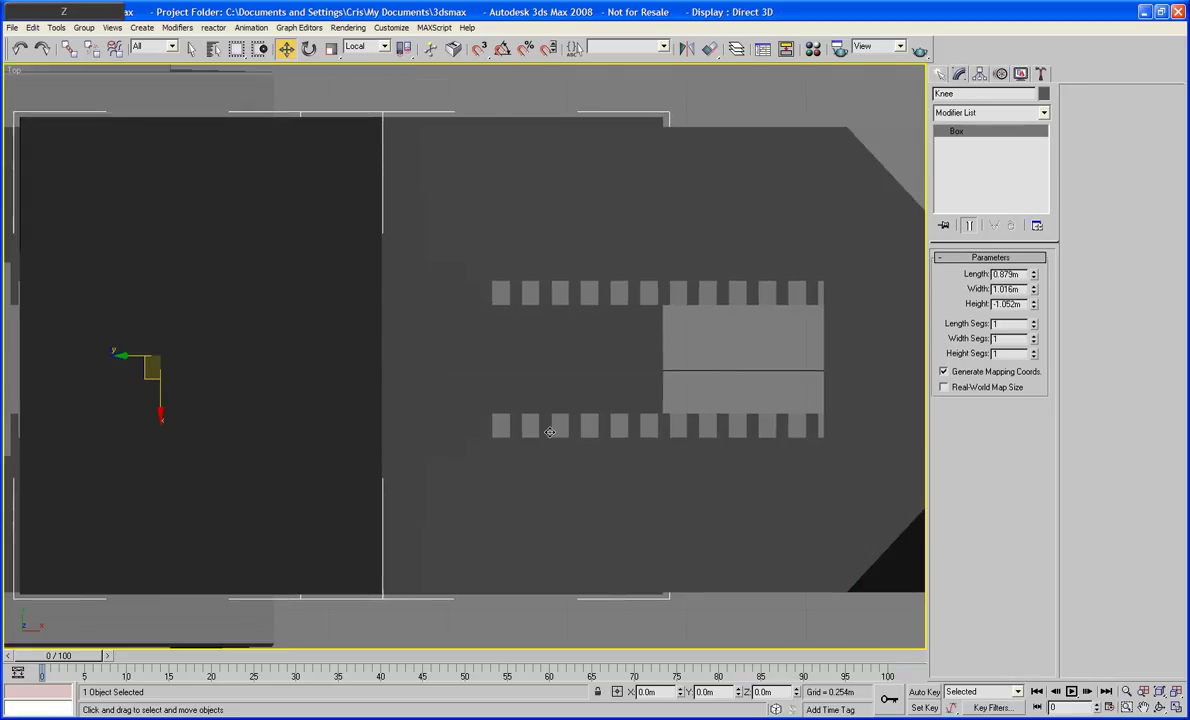
scroll(481, 430, down, 5)
key(F4)
scroll(580, 425, up, 4)
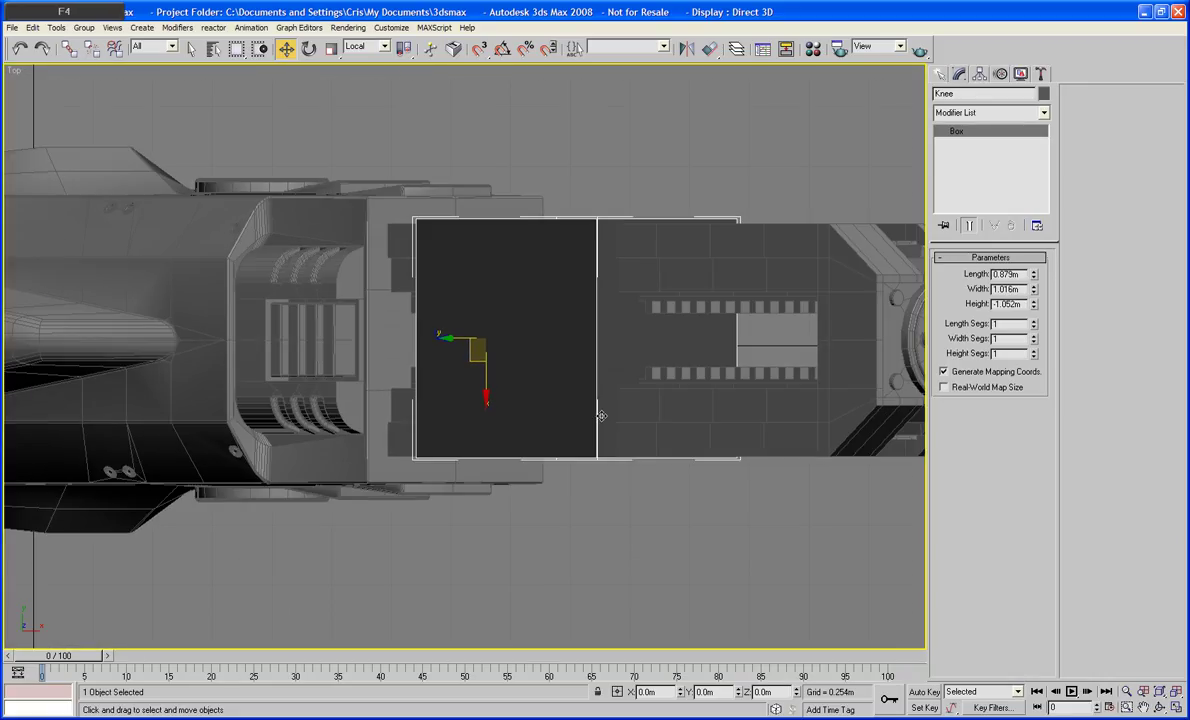
middle_drag(592, 394, 548, 371)
scroll(563, 383, up, 2)
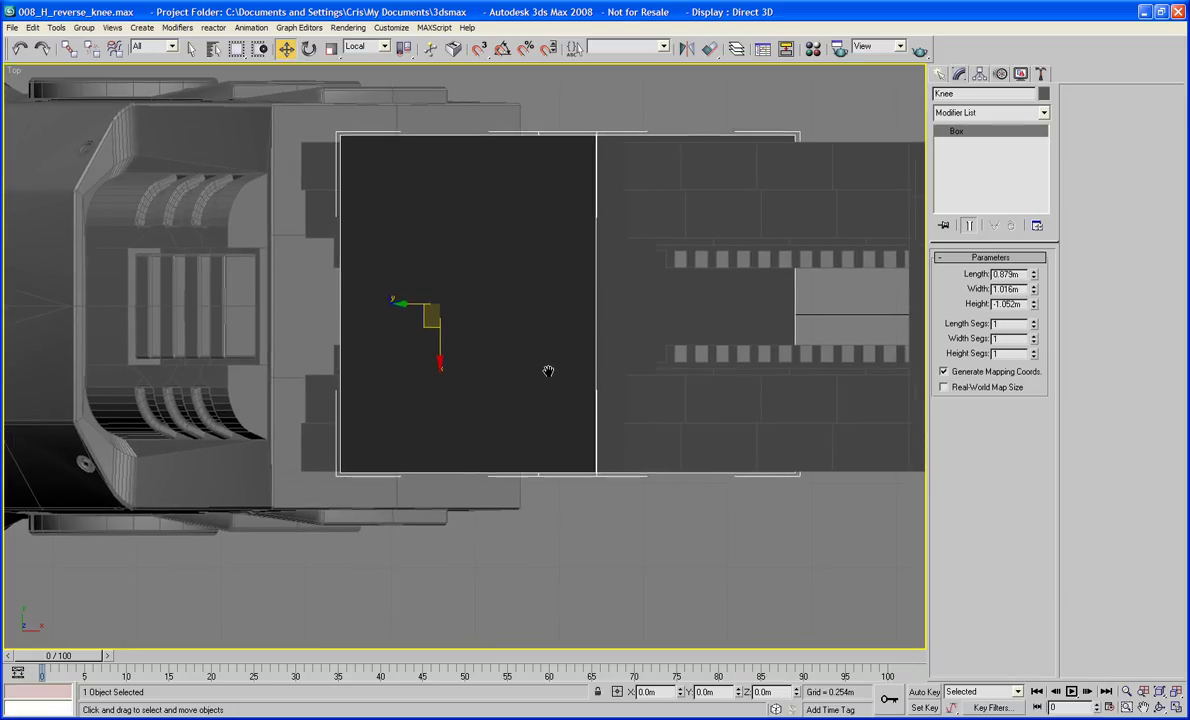
click(702, 428)
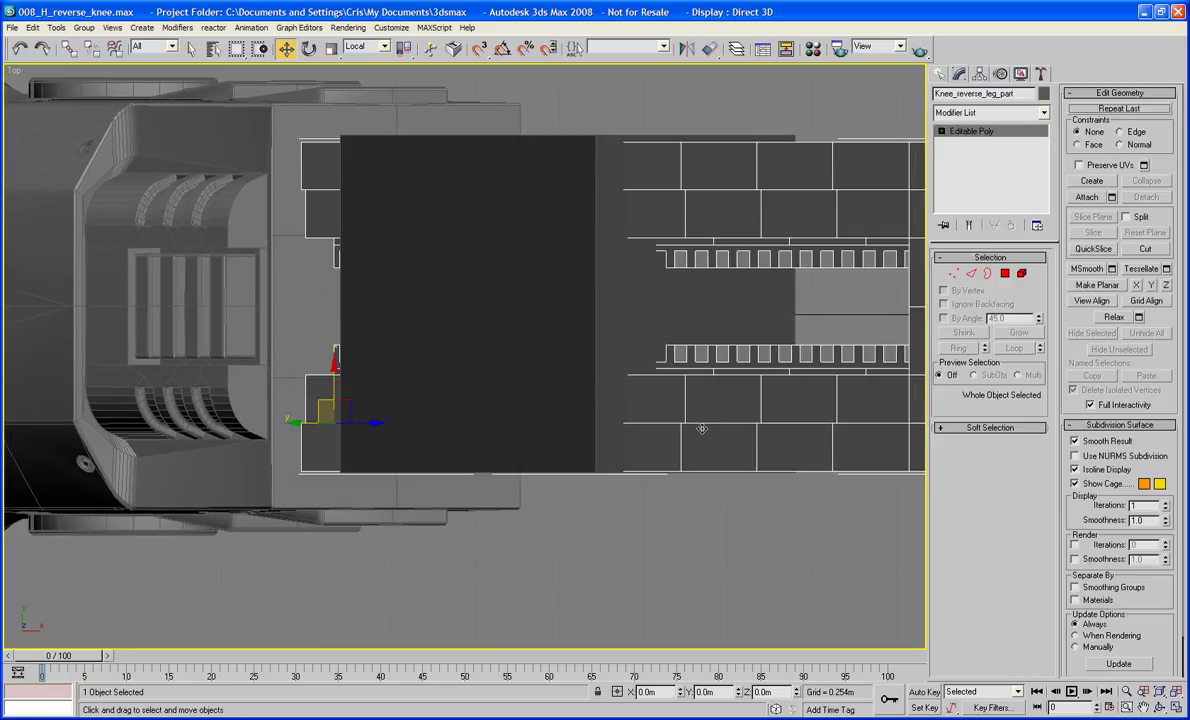
click(534, 390)
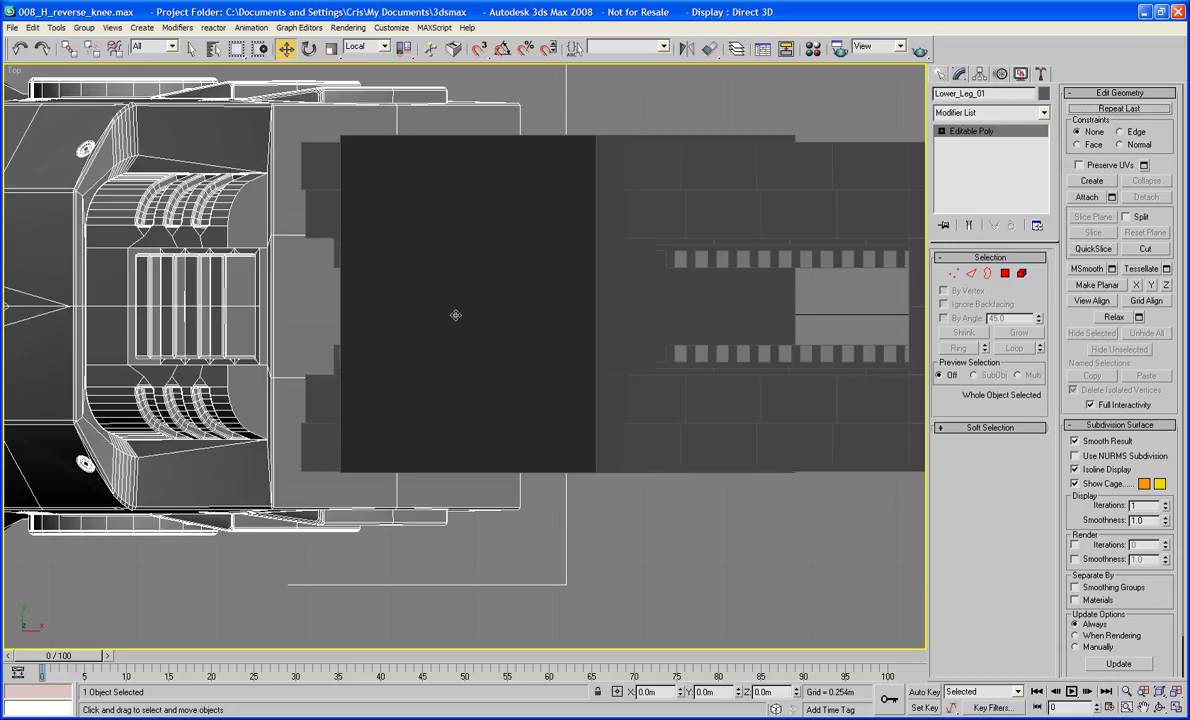
click(510, 331)
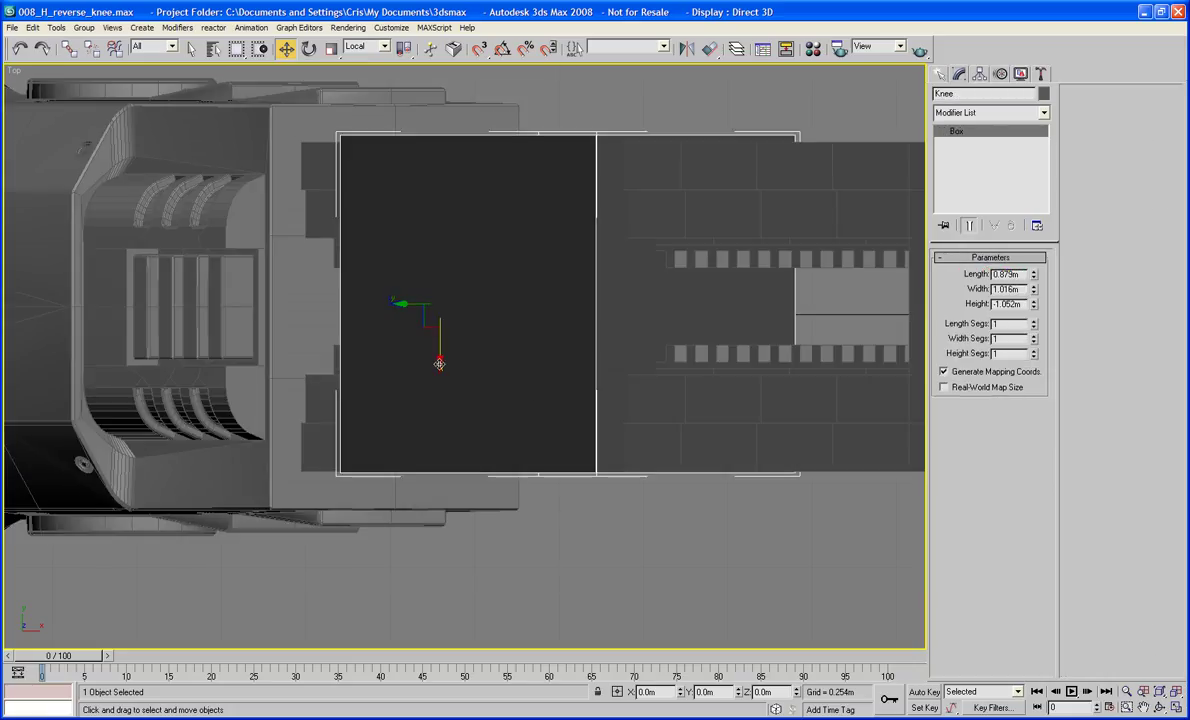
drag(440, 364, 440, 366)
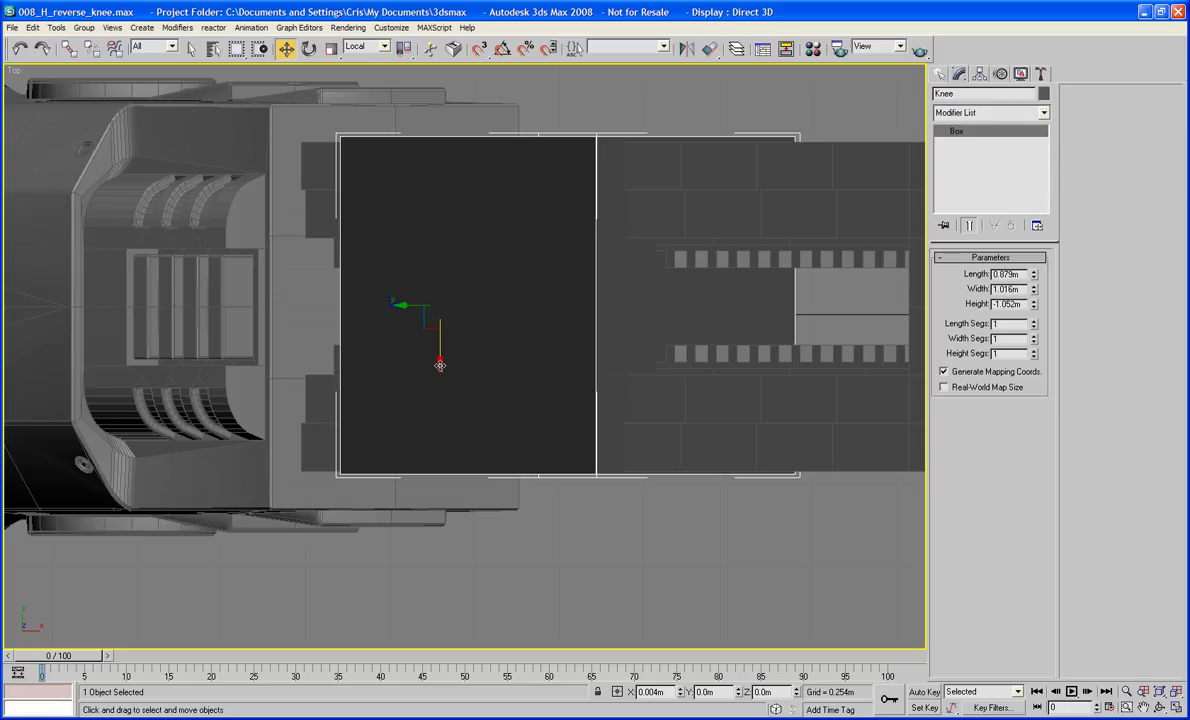
- Convert the Knee box to an Editable Poly and bring it into close view in Perspective
right_click(455, 363)
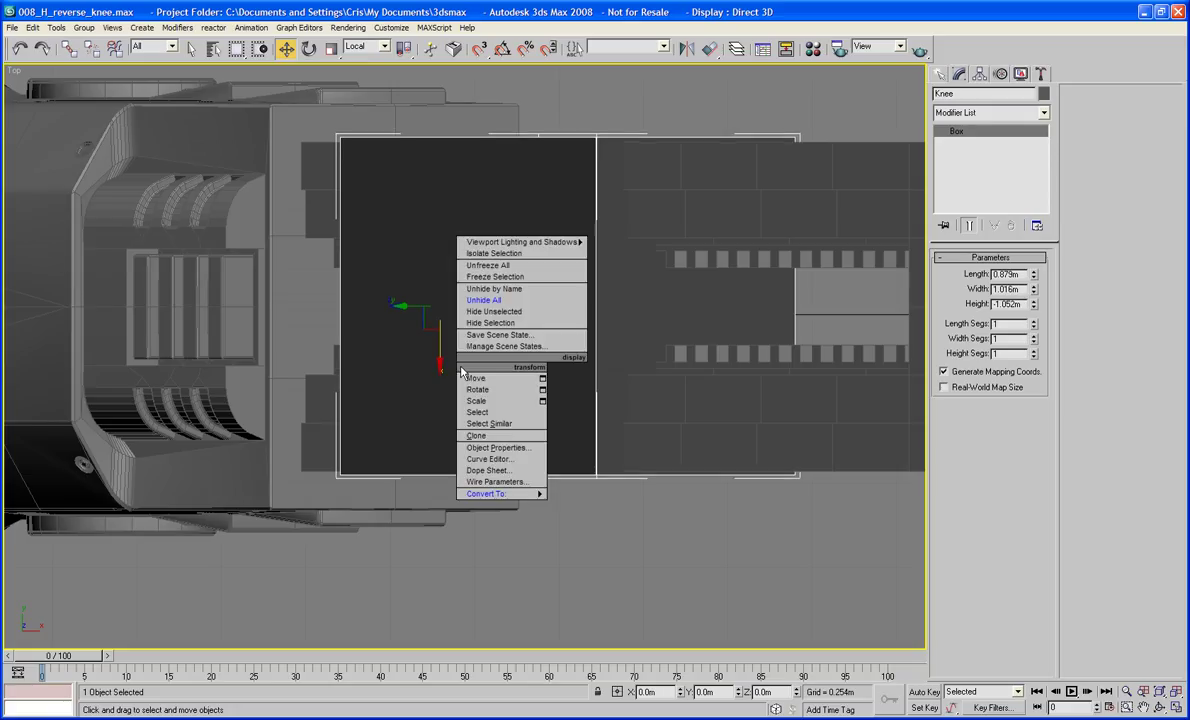
mouse_move(490, 494)
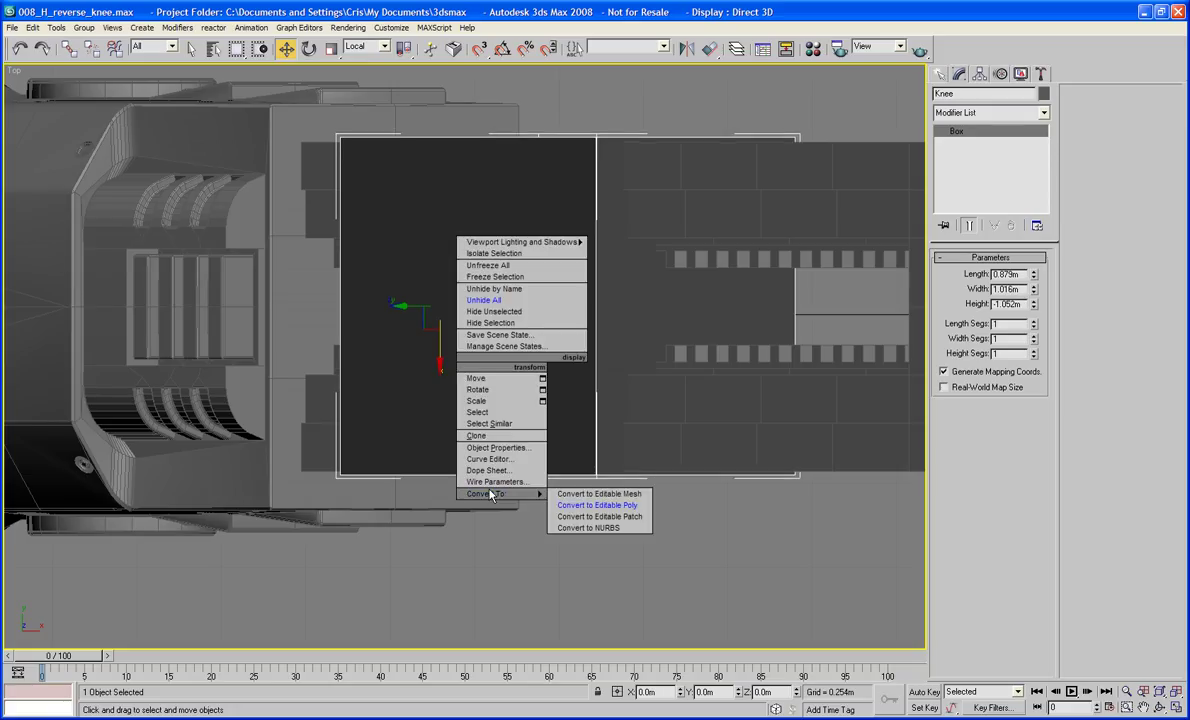
click(600, 505)
key(p)
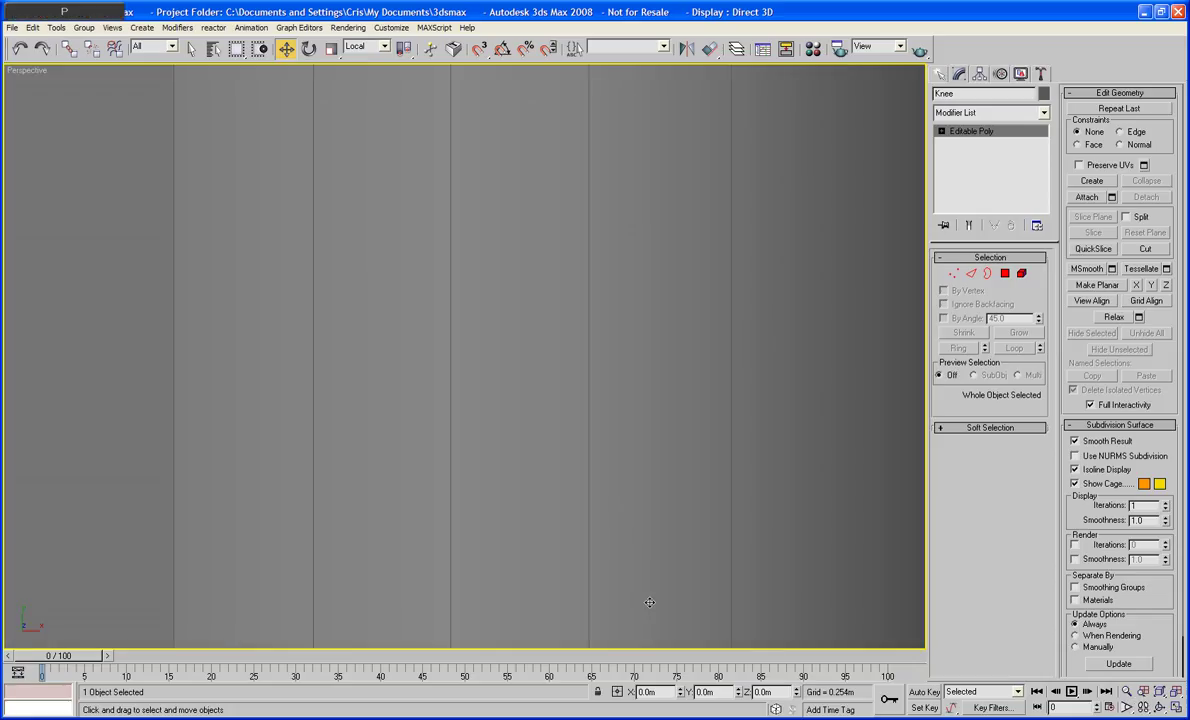
key(z)
alt+middle_drag(467, 479, 397, 352)
scroll(528, 346, up, 4)
- Select the Knee's underside polygon and move it slightly outwards along its local Z axis
click(1005, 273)
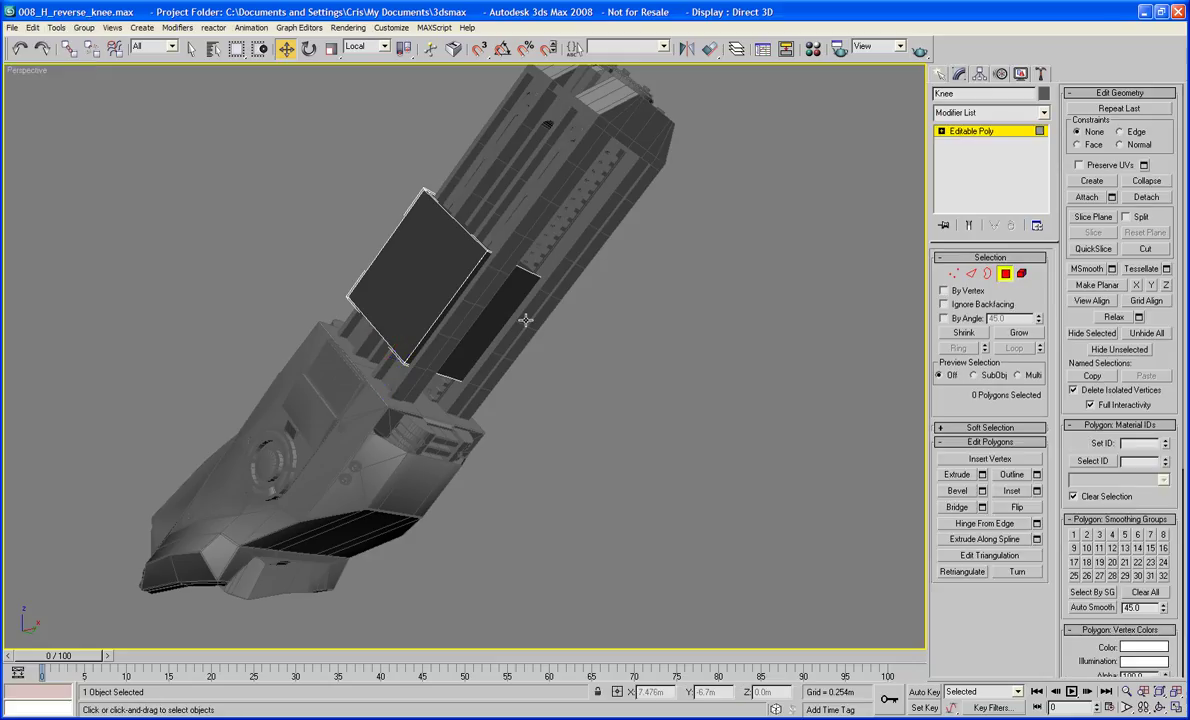
click(485, 320)
alt+middle_drag(500, 340, 484, 397)
scroll(484, 397, up, 3)
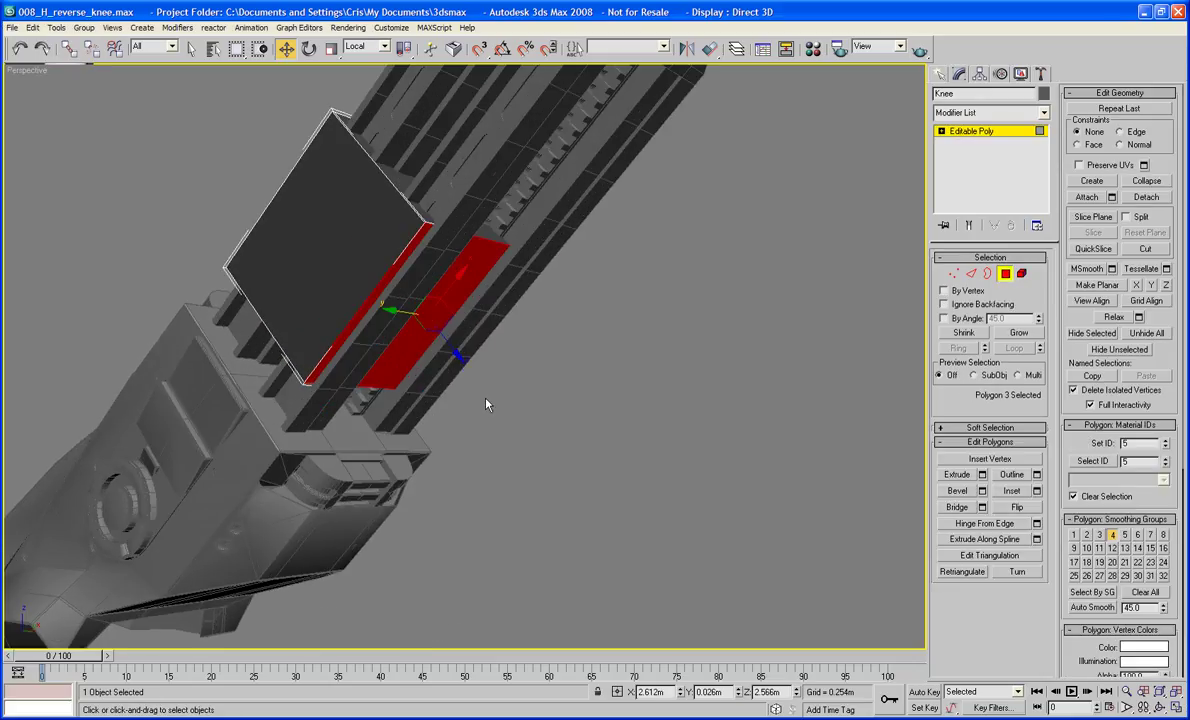
drag(453, 354, 466, 372)
- Select the Knee's outer side polygon and move it about 0.009 m outwards along its local Z axis
alt+middle_drag(466, 372, 342, 318)
click(342, 318)
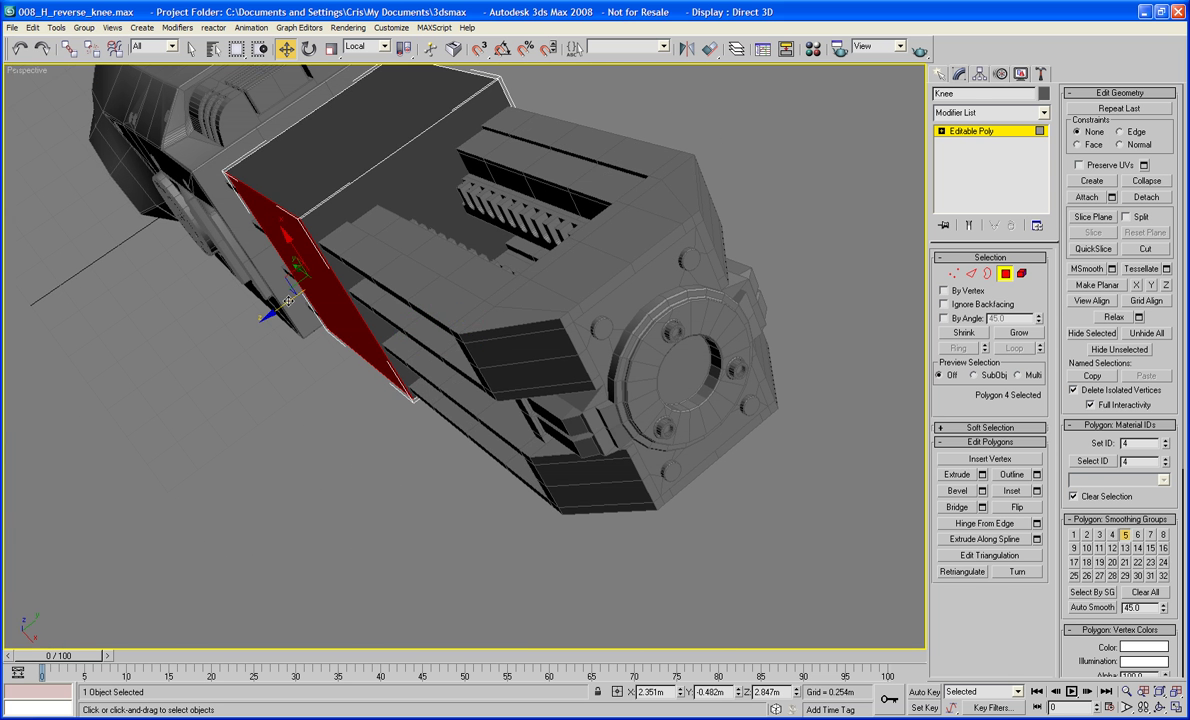
drag(284, 302, 285, 309)
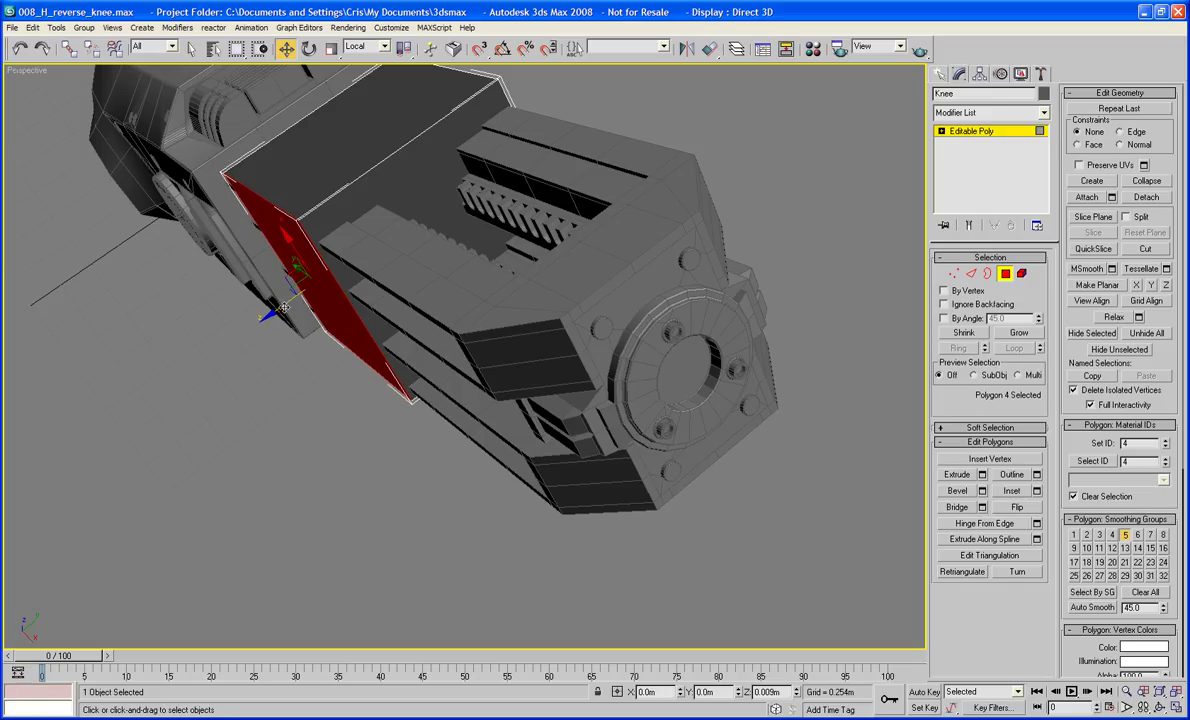
- Connect the ring of edges across the Knee's width with one centre loop and delete the half opposite the adjusted side
alt+middle_drag(439, 258, 490, 306)
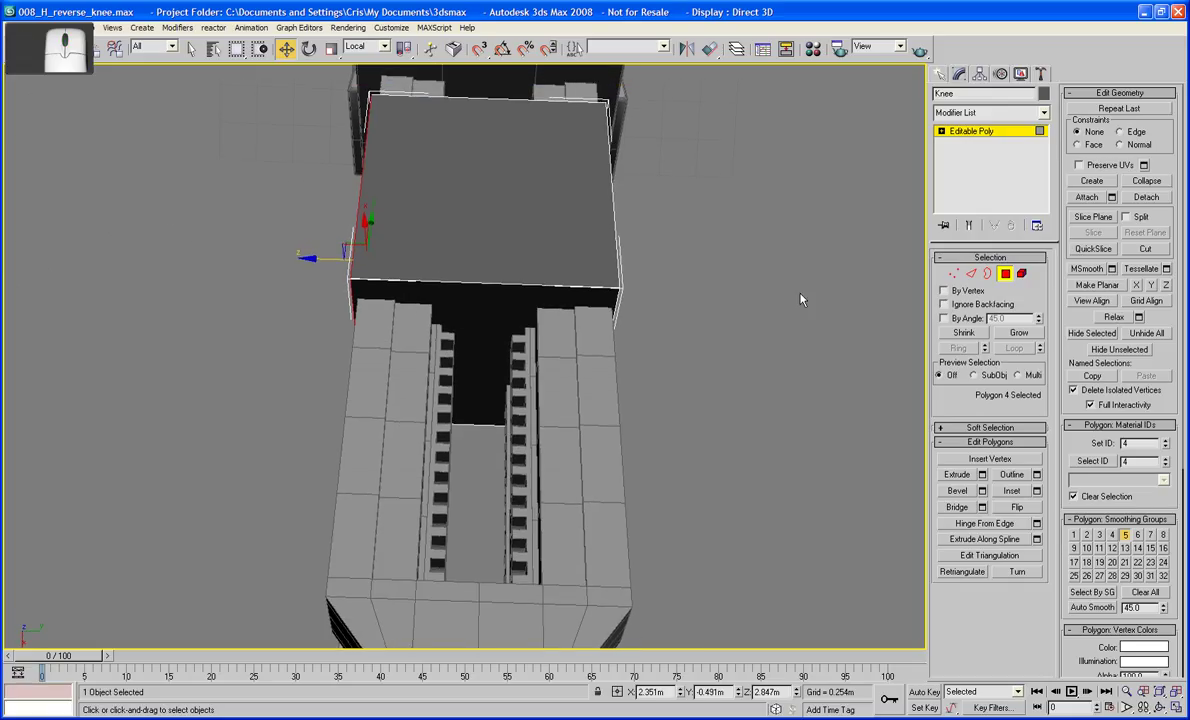
click(970, 274)
click(515, 286)
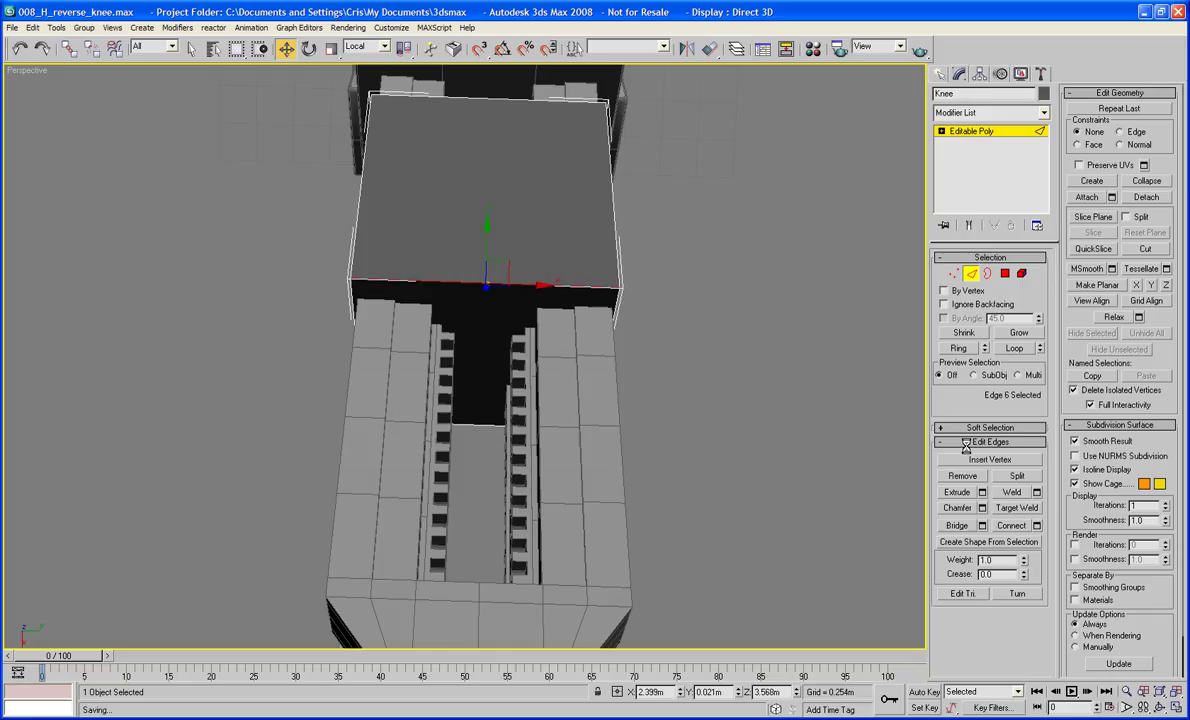
click(959, 349)
alt+middle_drag(904, 480, 651, 413)
click(1005, 274)
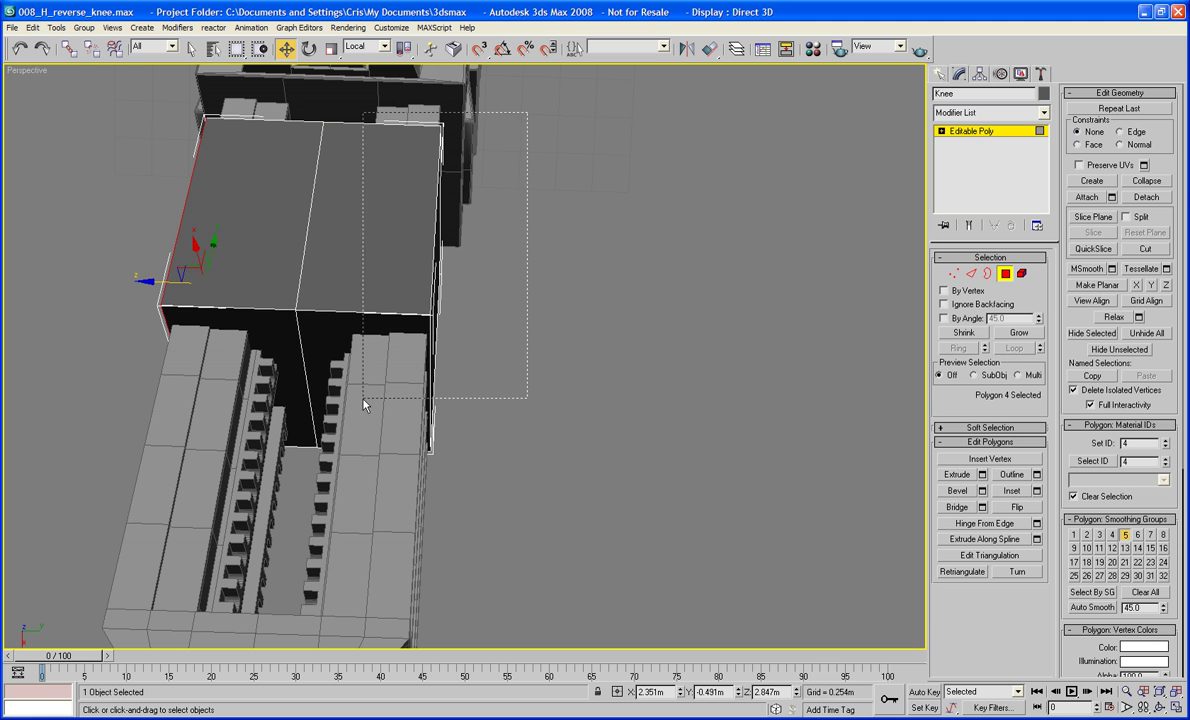
drag(363, 399, 400, 444)
- Select the remaining outer side polygon of the Knee and move it about 0.007 m further outwards along its local Z axis
alt+middle_drag(400, 444, 445, 412)
alt+middle_drag(537, 397, 447, 394)
scroll(479, 412, up, 3)
click(592, 366)
middle_drag(592, 366, 425, 507)
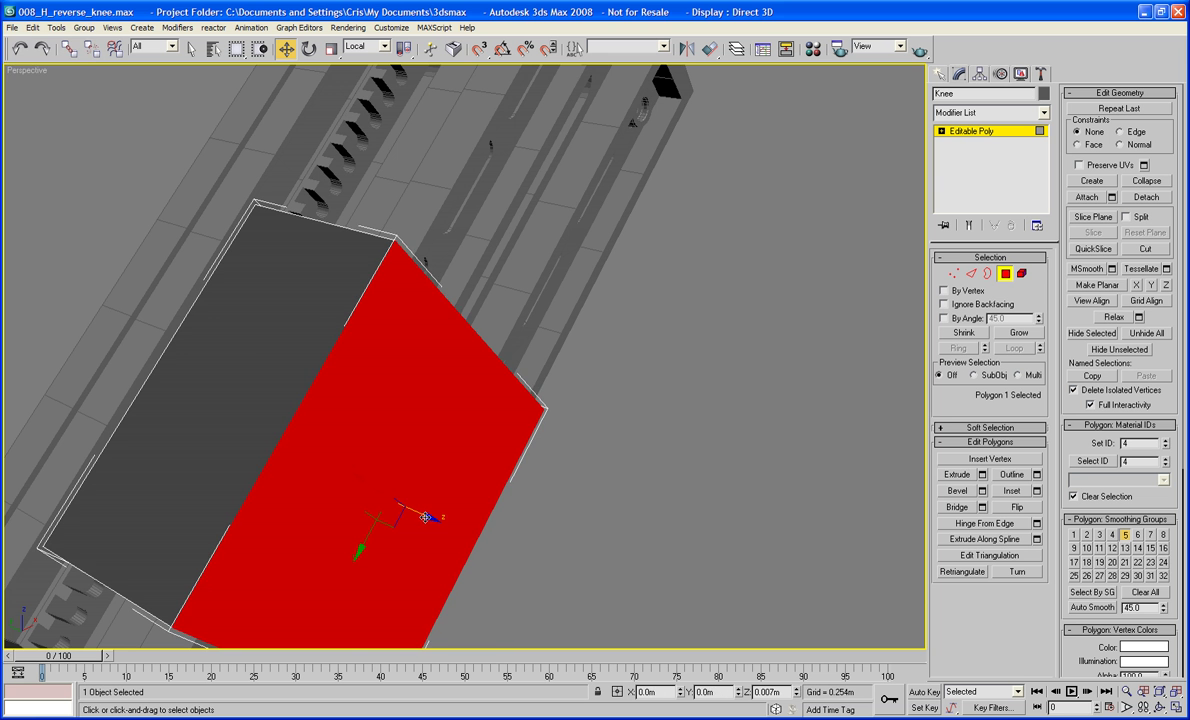
scroll(441, 481, down, 5)
mouse_move(571, 472)
alt+middle_down()
mouse_move(637, 465)
mouse_move(614, 444)
mouse_move(579, 441)
mouse_move(418, 452)
mouse_move(497, 485)
mouse_move(556, 480)
alt+middle_up()
scroll(444, 412, up, 3)
middle_drag(420, 410, 465, 361)
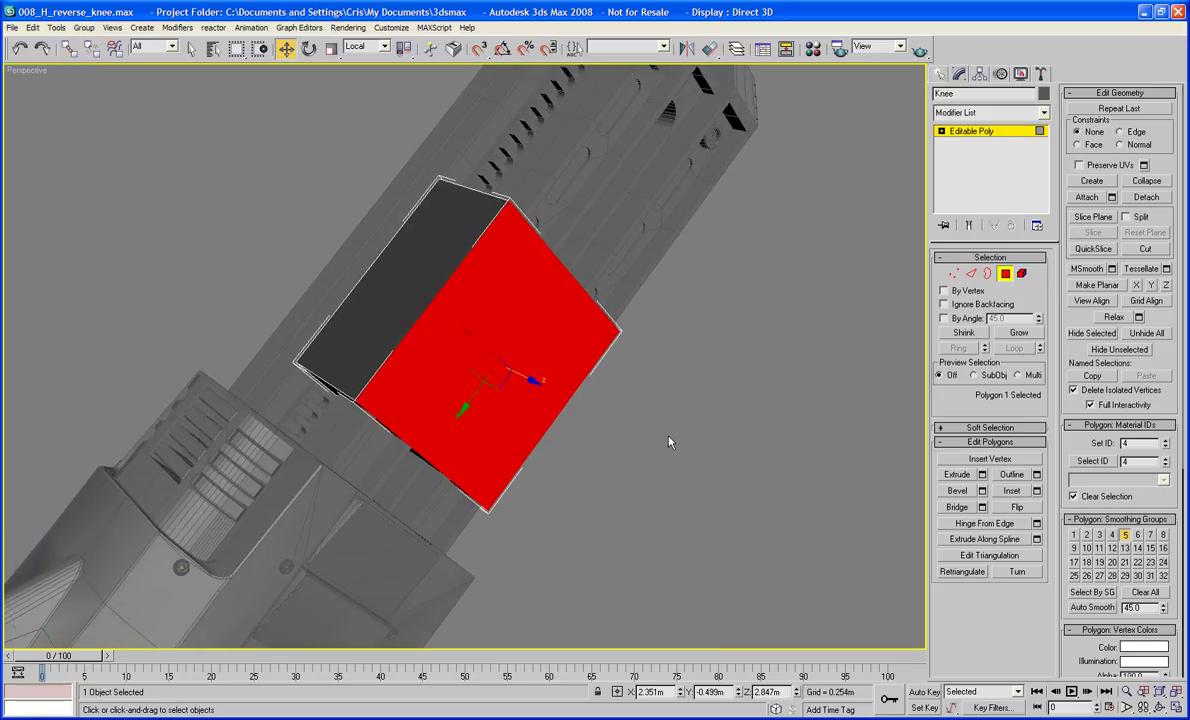
- Clear the polygon selection, examine the Knee's outer side against the surrounding leg parts, and leave polygon editing
click(669, 442)
alt+middle_drag(669, 442, 720, 469)
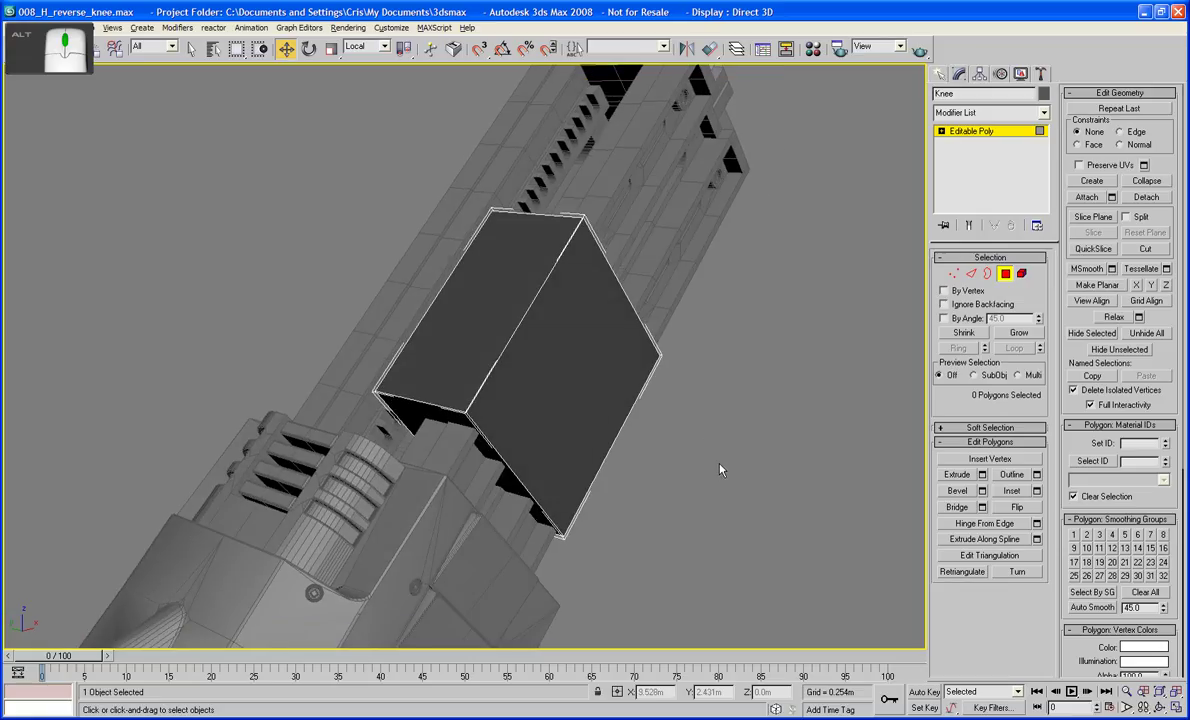
mouse_move(512, 400)
alt+middle_down()
mouse_move(565, 429)
mouse_move(511, 423)
mouse_move(498, 383)
alt+middle_up()
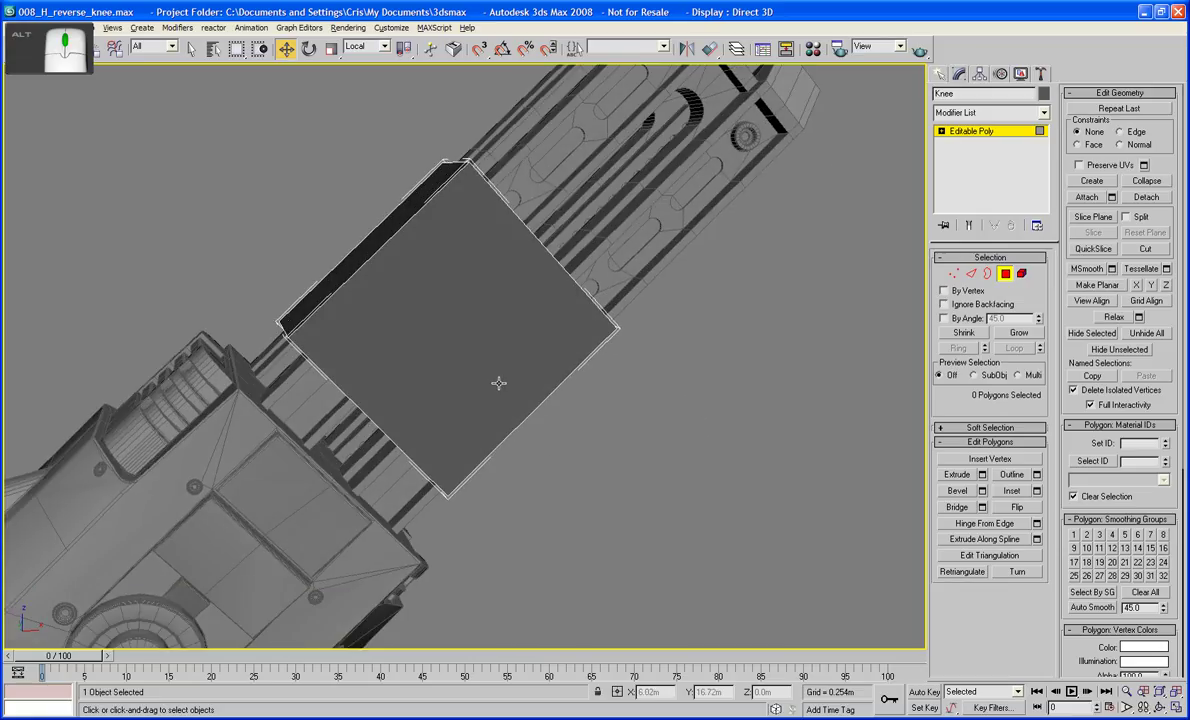
scroll(500, 384, up, 4)
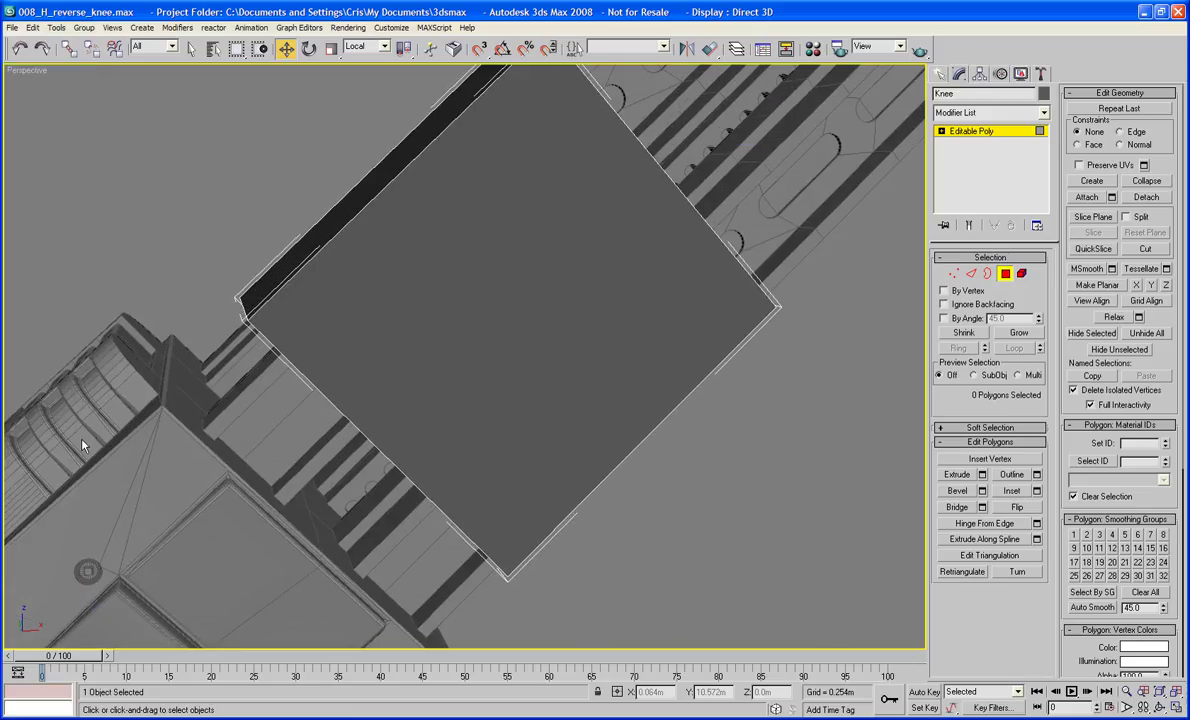
middle_drag(246, 432, 261, 404)
scroll(242, 436, down, 3)
scroll(267, 477, up, 3)
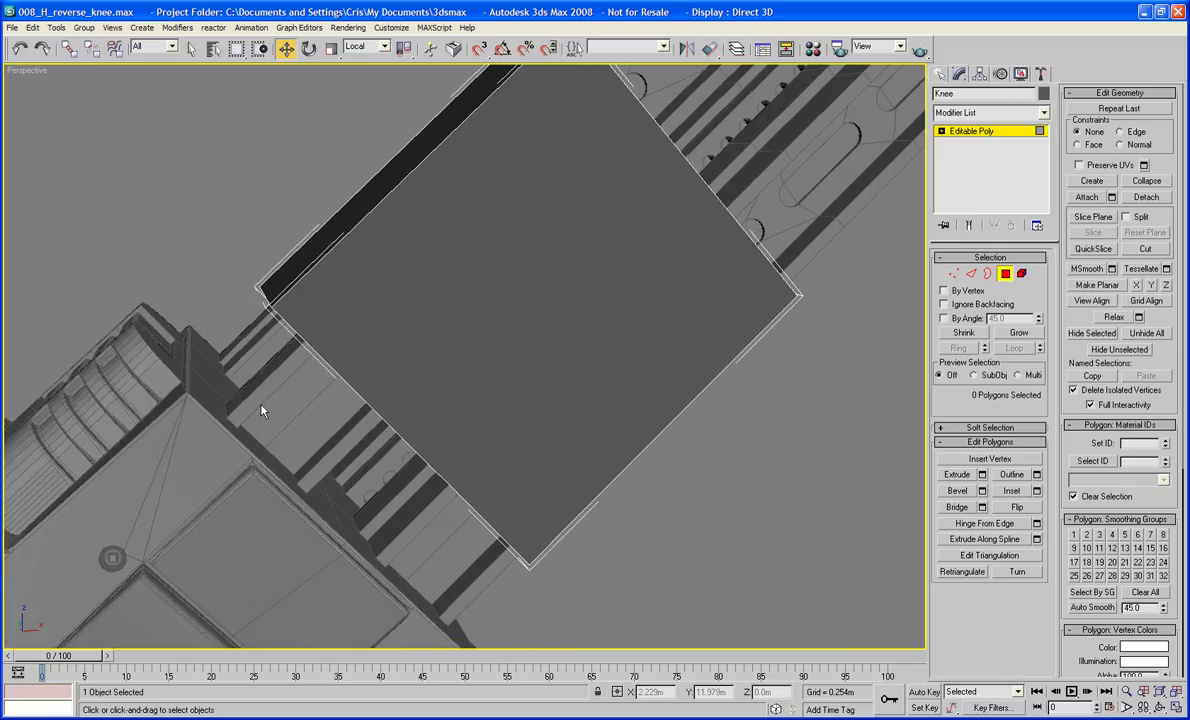
click(1006, 274)
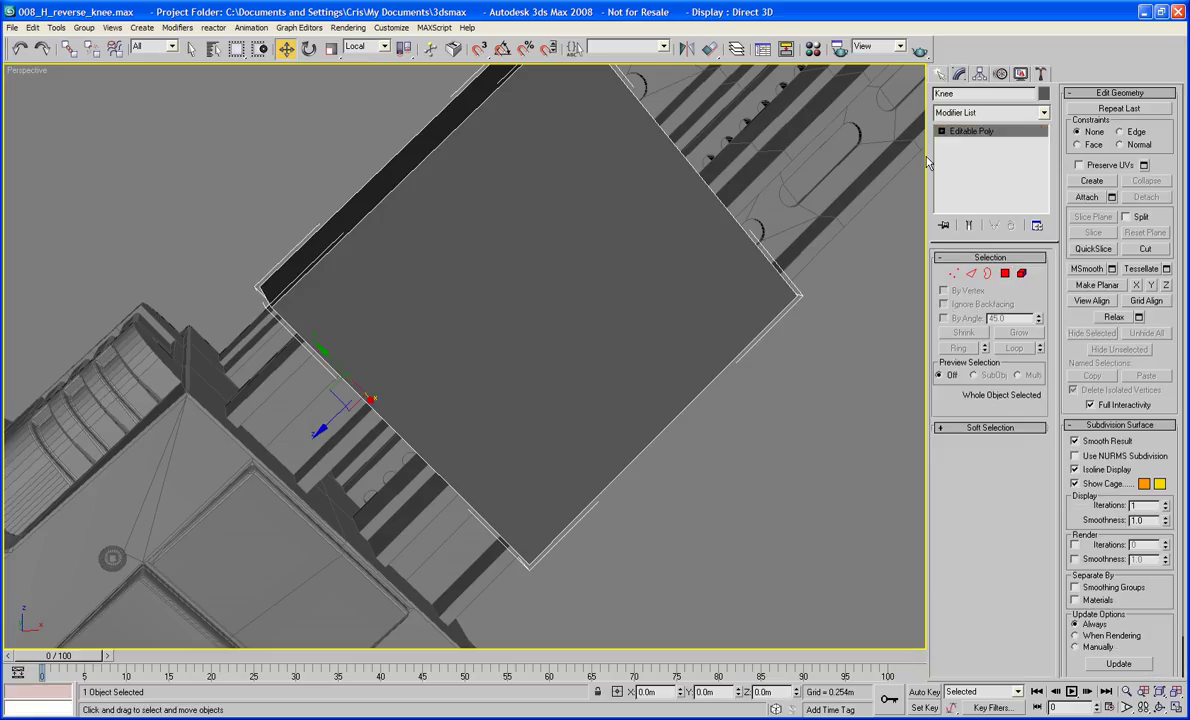
- Create a 22-sided cylinder with a radius of about 0.055 m on the Knee's narrow upper face, using AutoGrid
click(940, 74)
middle_drag(661, 307, 695, 387)
click(955, 196)
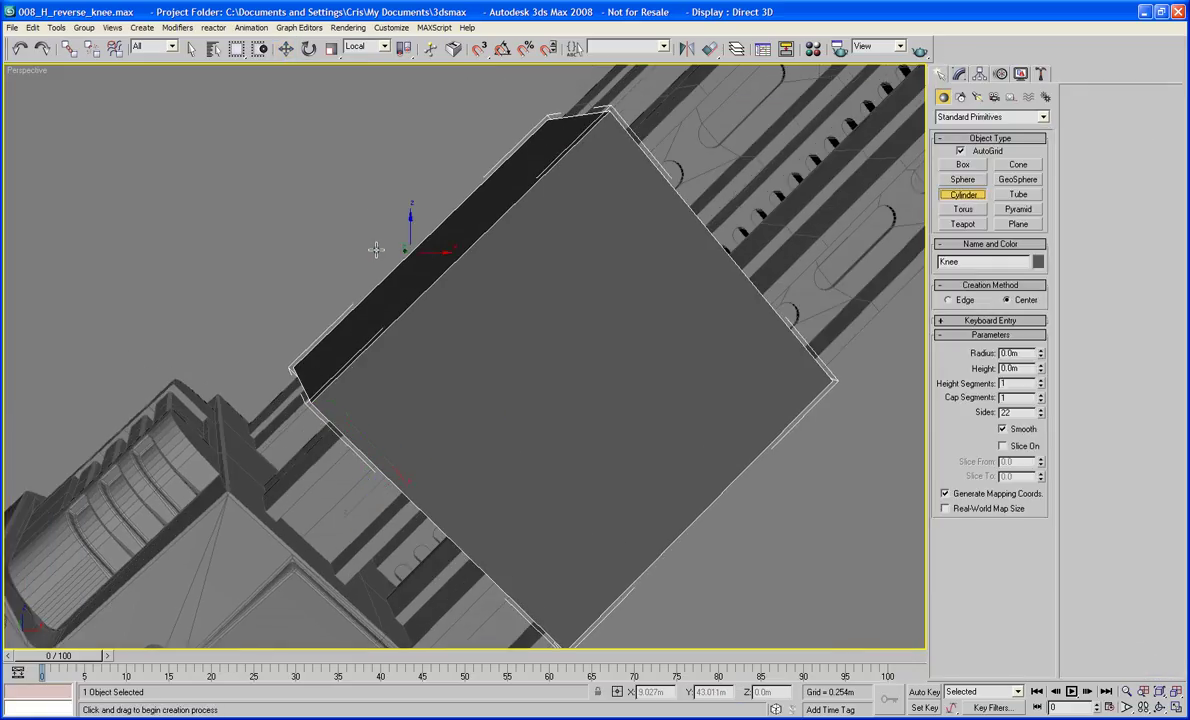
drag(356, 328, 341, 340)
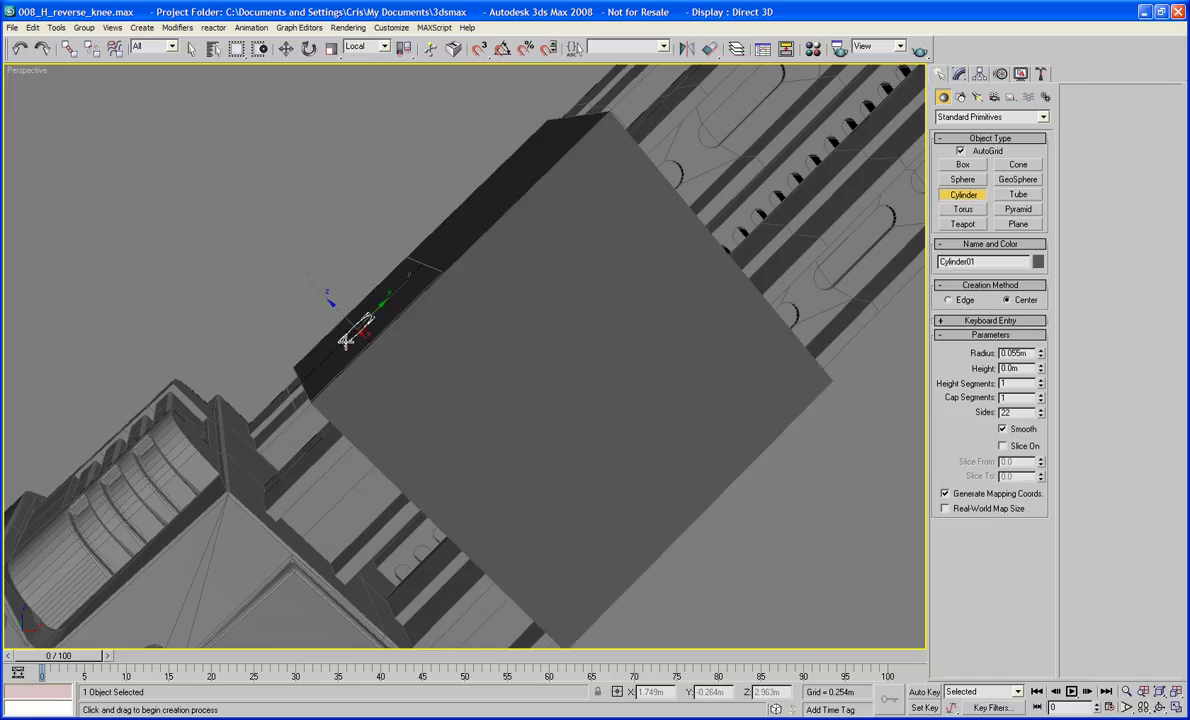
click(146, 189)
- Move the cylinder about 0.326 m along local X onto the Knee's outer side, plus about 0.026 m in Y and -0.104 m in Z
key(w)
drag(350, 308, 541, 598)
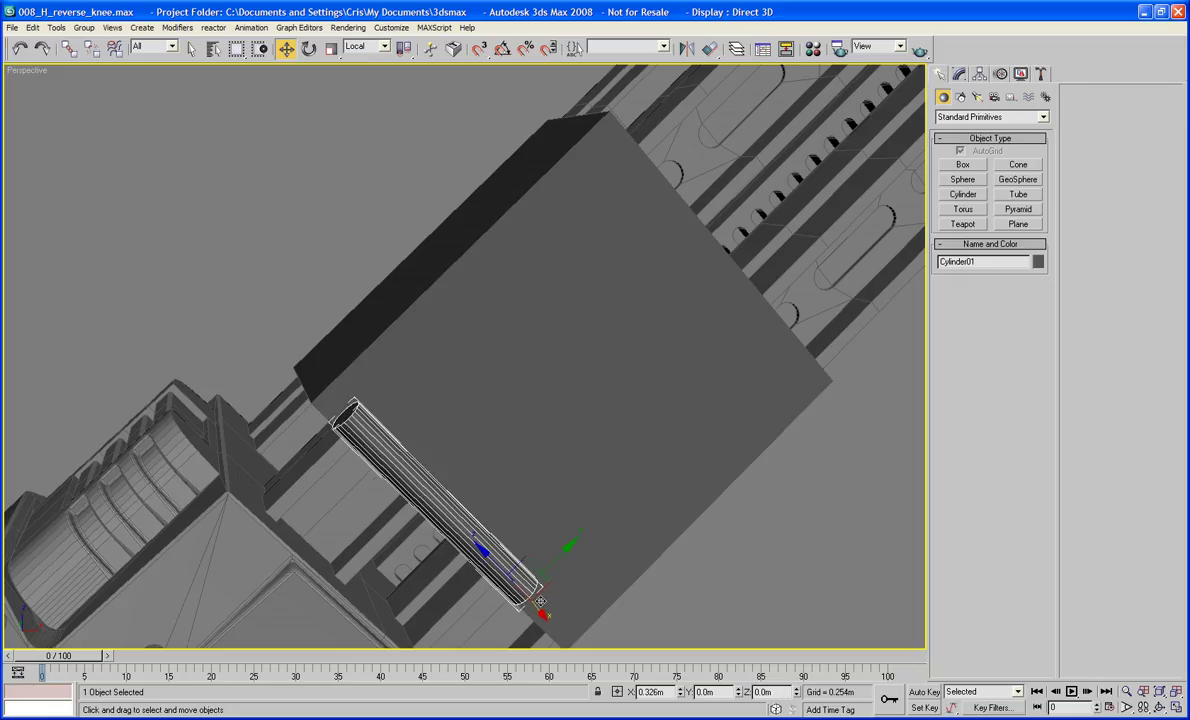
alt+middle_drag(541, 598, 473, 486)
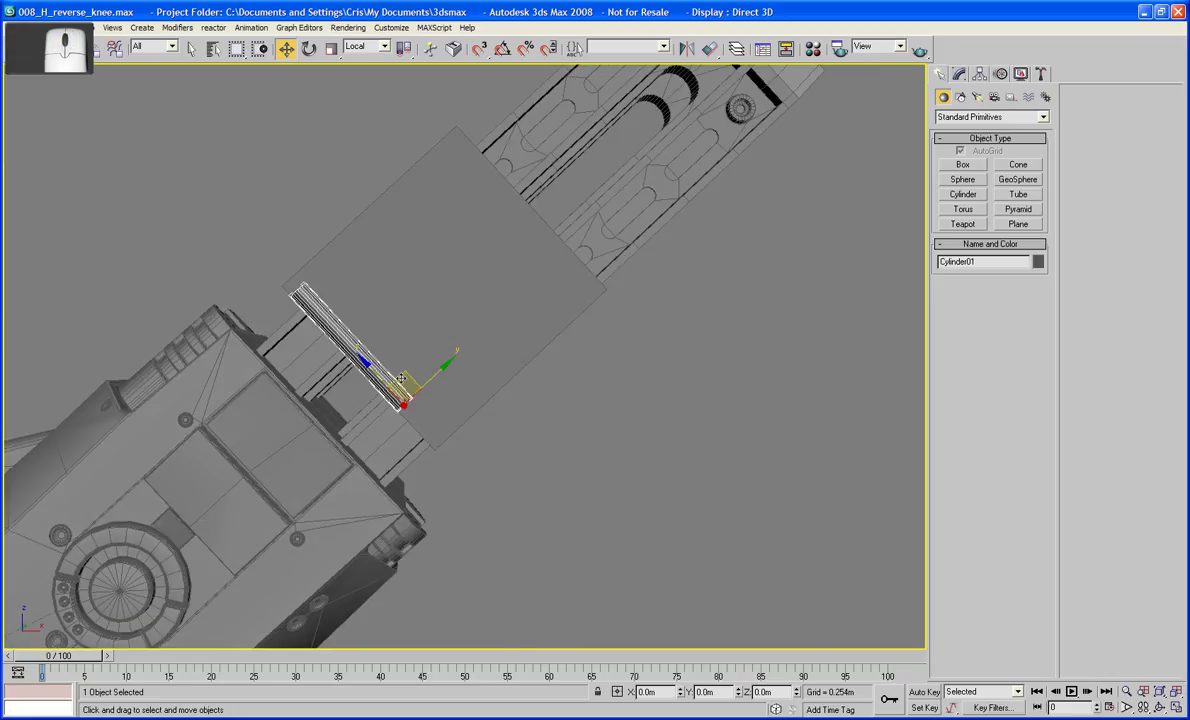
drag(406, 377, 428, 391)
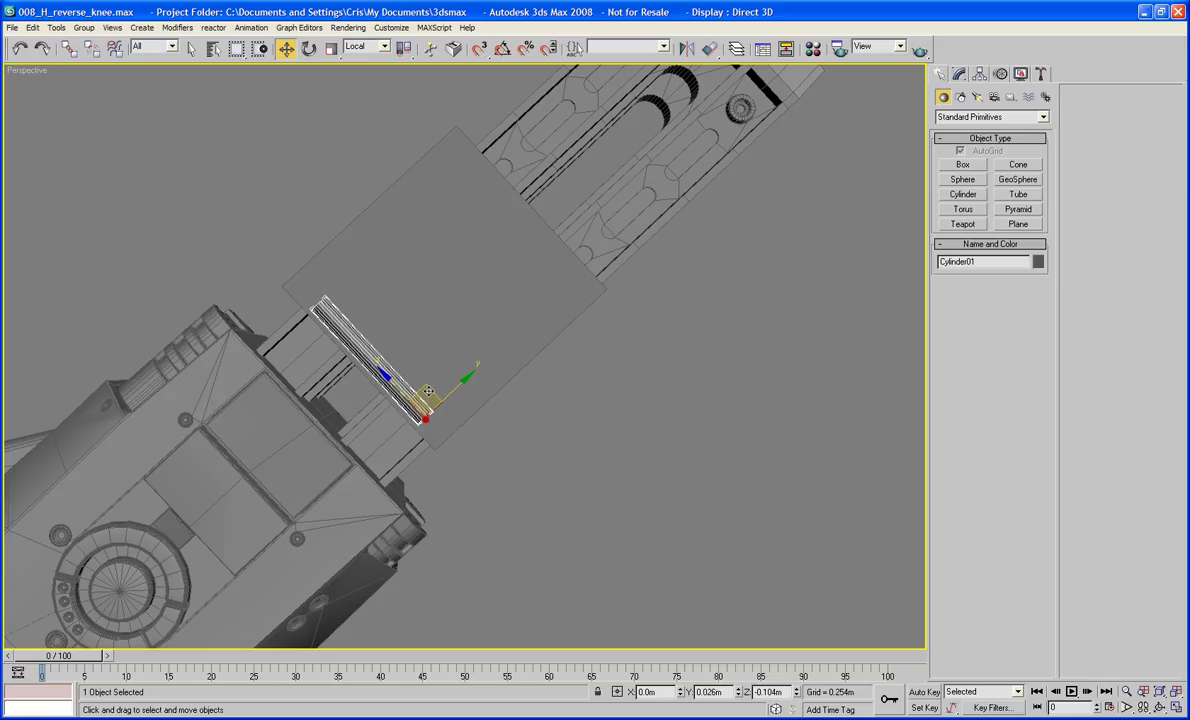
- Convert the cylinder on the Knee's outer side to an Editable Poly
alt+middle_drag(463, 432, 404, 386)
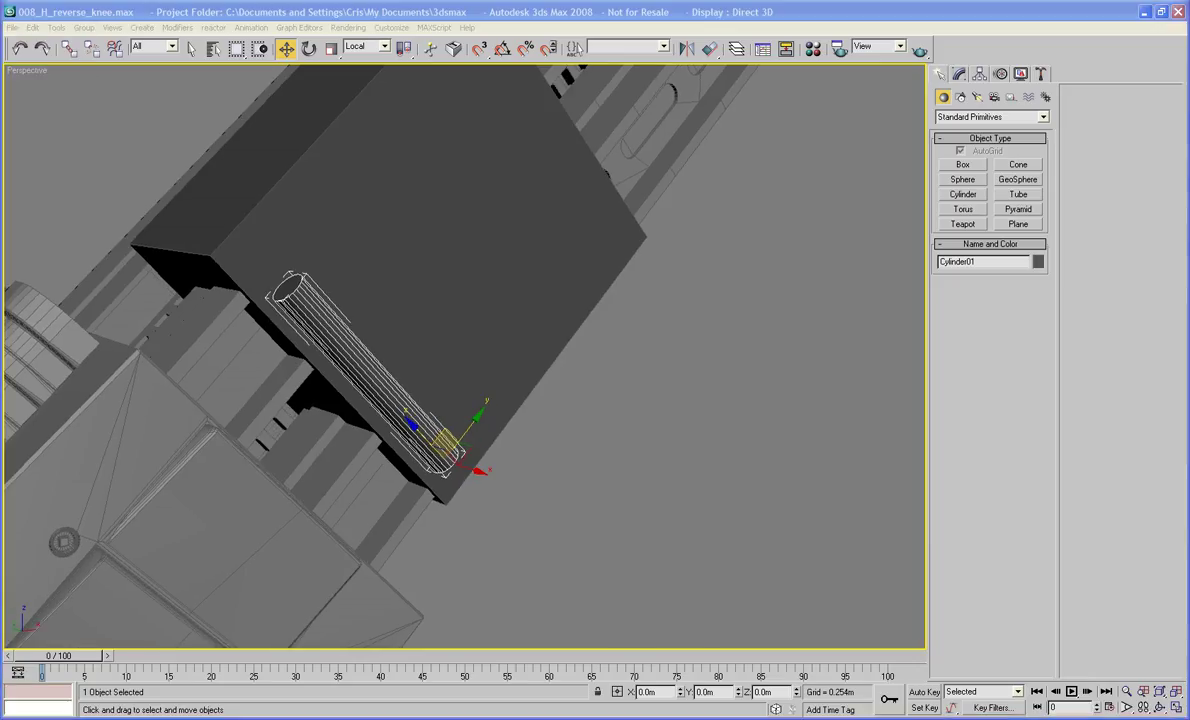
alt+middle_drag(443, 352, 396, 321)
right_click(396, 321)
mouse_move(402, 445)
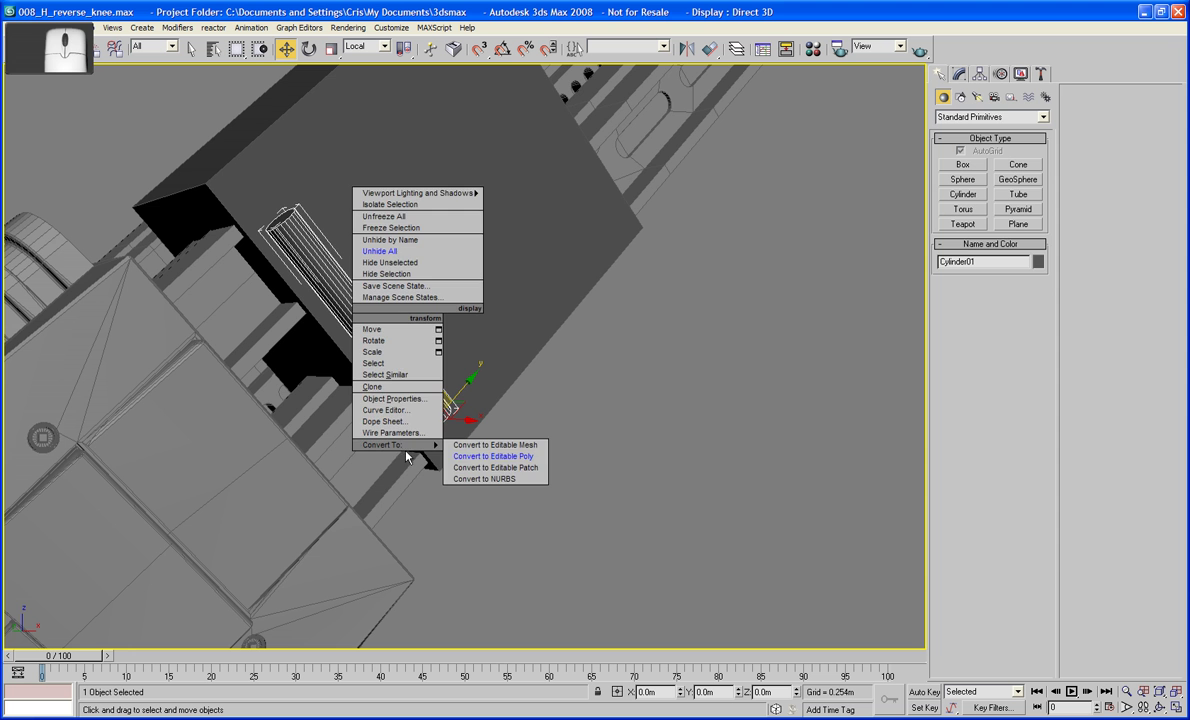
click(493, 456)
click(547, 412)
alt+middle_drag(547, 412, 560, 438)
mouse_move(457, 415)
alt+middle_down()
mouse_move(473, 420)
mouse_move(452, 446)
mouse_move(451, 414)
alt+middle_up()
click(452, 444)
- Select all 22 lengthwise edges of the cylinder and connect them with one loop around its middle
click(975, 275)
alt+middle_drag(560, 349, 416, 328)
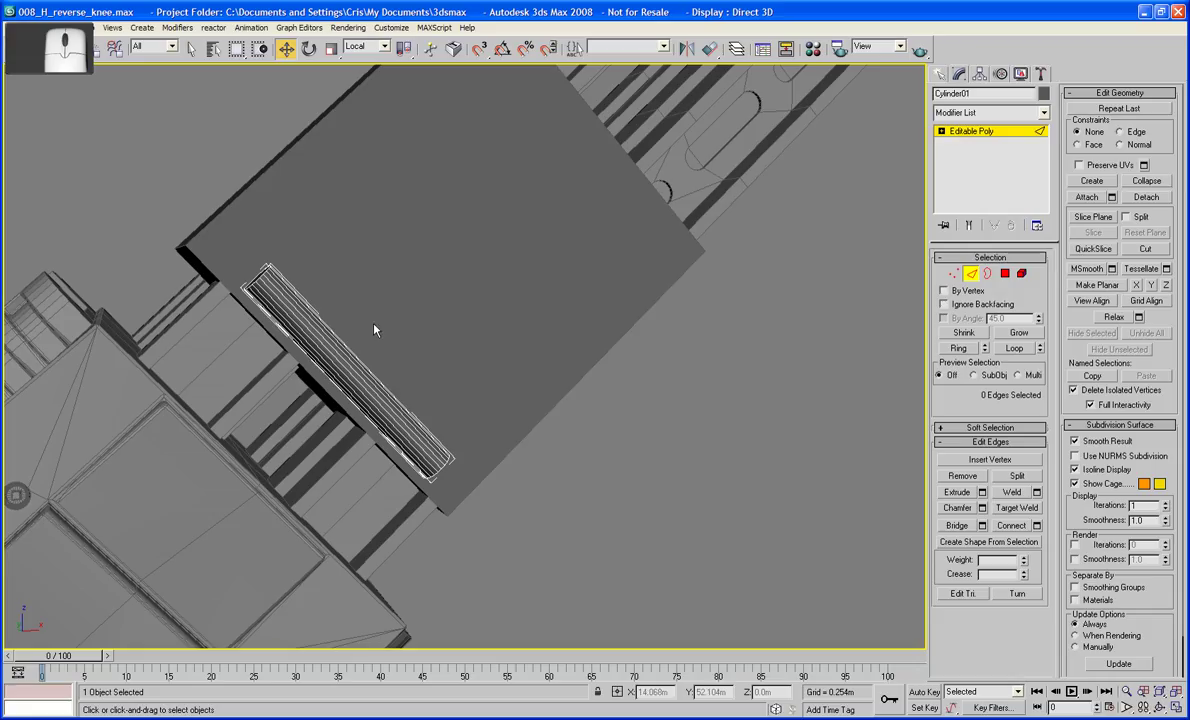
drag(374, 324, 316, 394)
middle_drag(361, 374, 391, 437)
alt+middle_drag(391, 437, 387, 427)
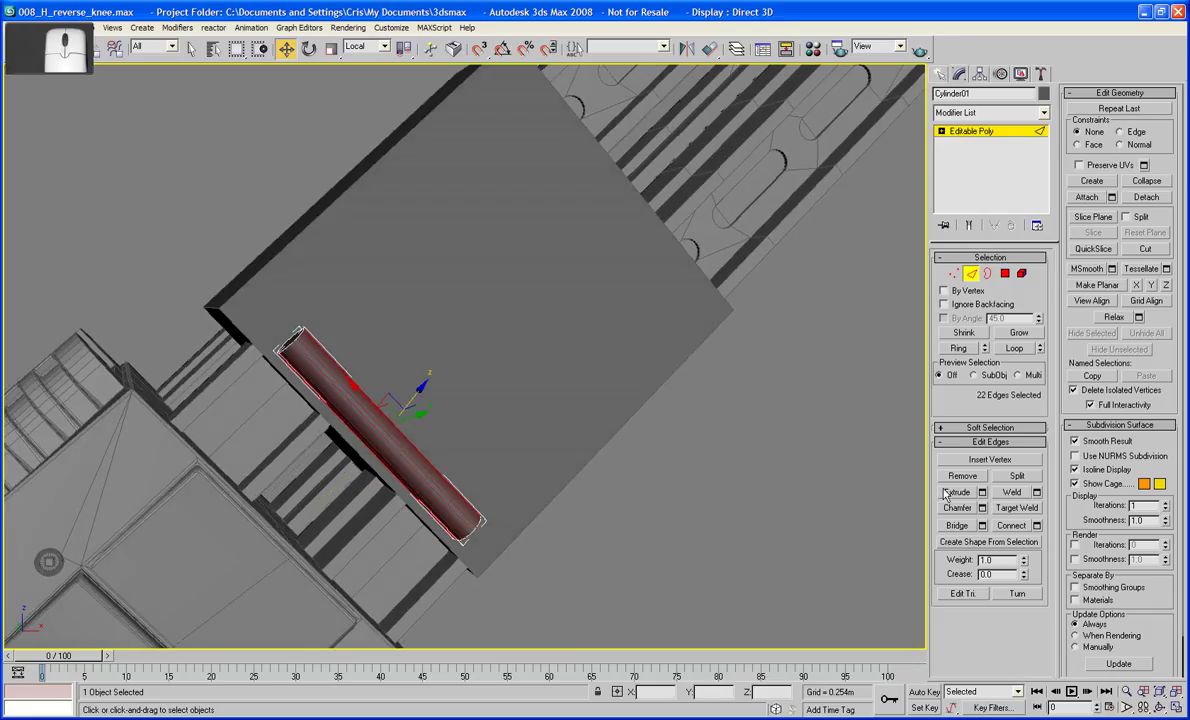
click(1012, 526)
middle_drag(642, 465, 682, 461)
- Connect the 22 lengthwise edges of the cylinder's upper half with a new loop and move it towards the upper end
click(464, 357)
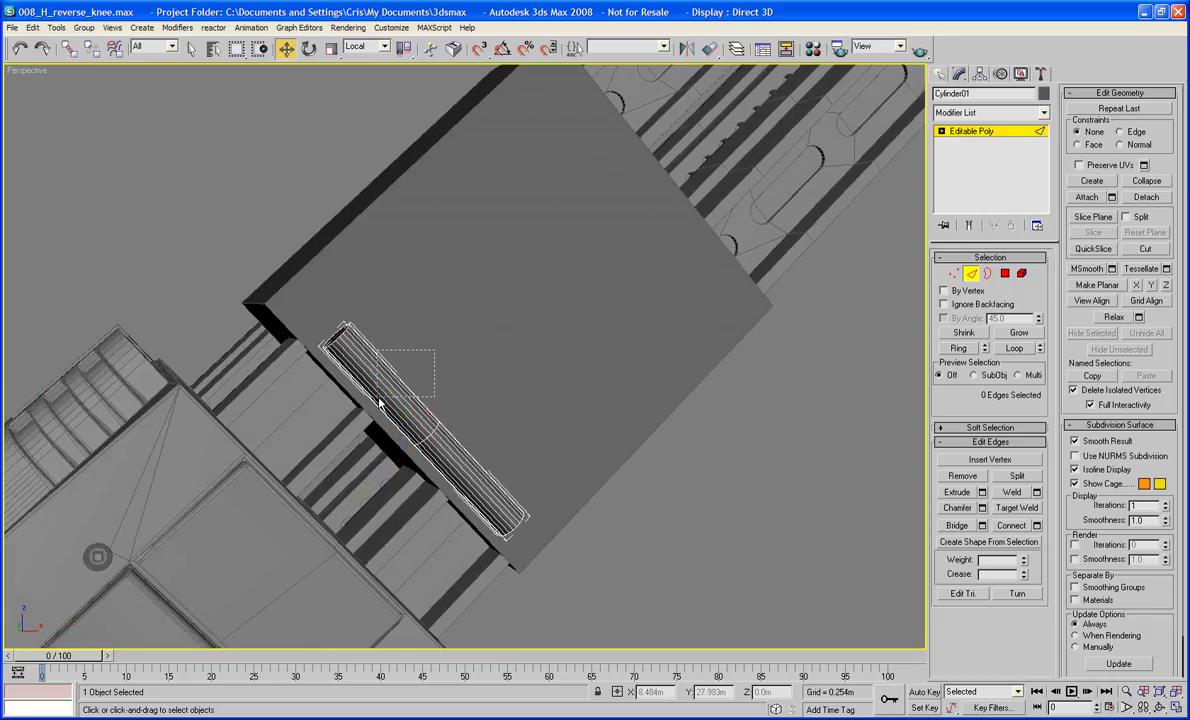
drag(363, 403, 345, 410)
click(1012, 526)
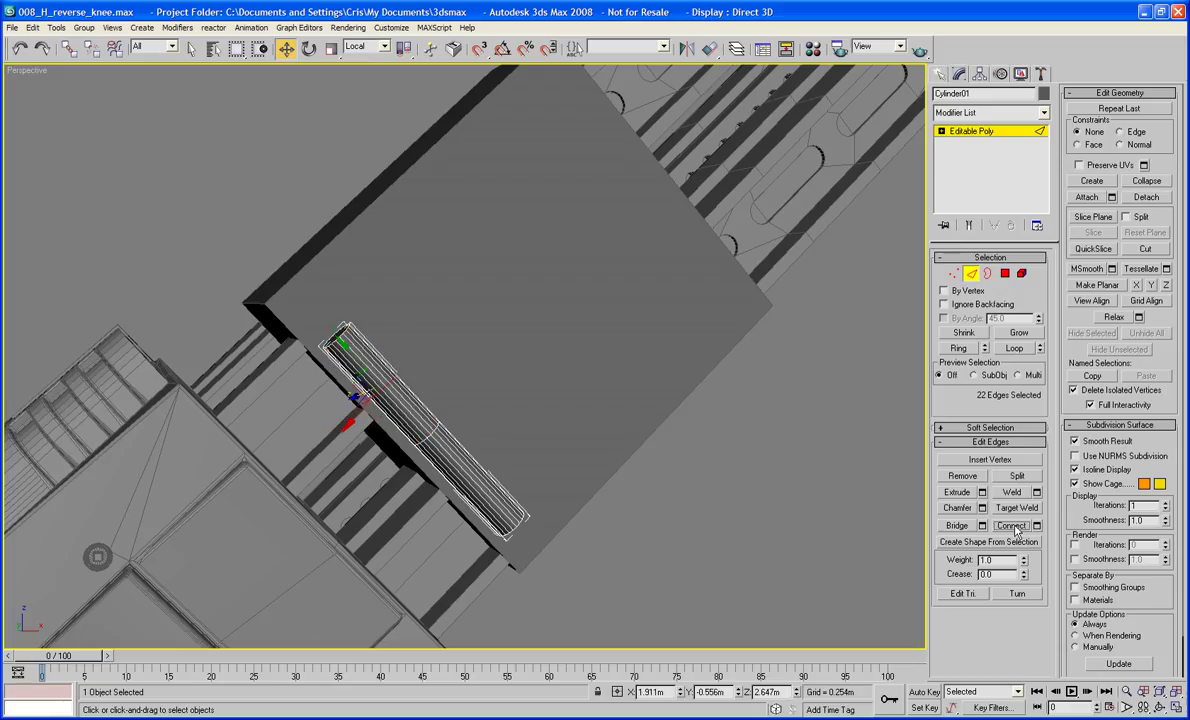
drag(344, 360, 340, 352)
scroll(489, 385, up, 4)
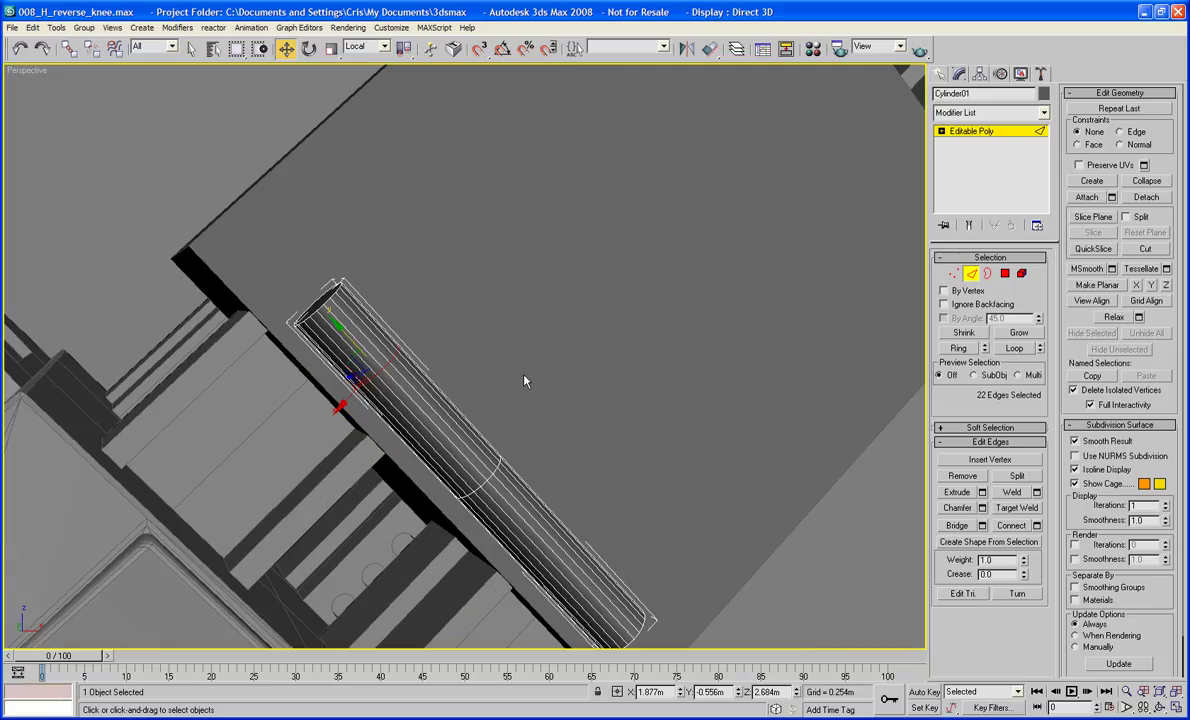
- Chamfer the new upper edge loop into two loops forming a narrow band around the cylinder, and clear the edge selection
click(957, 508)
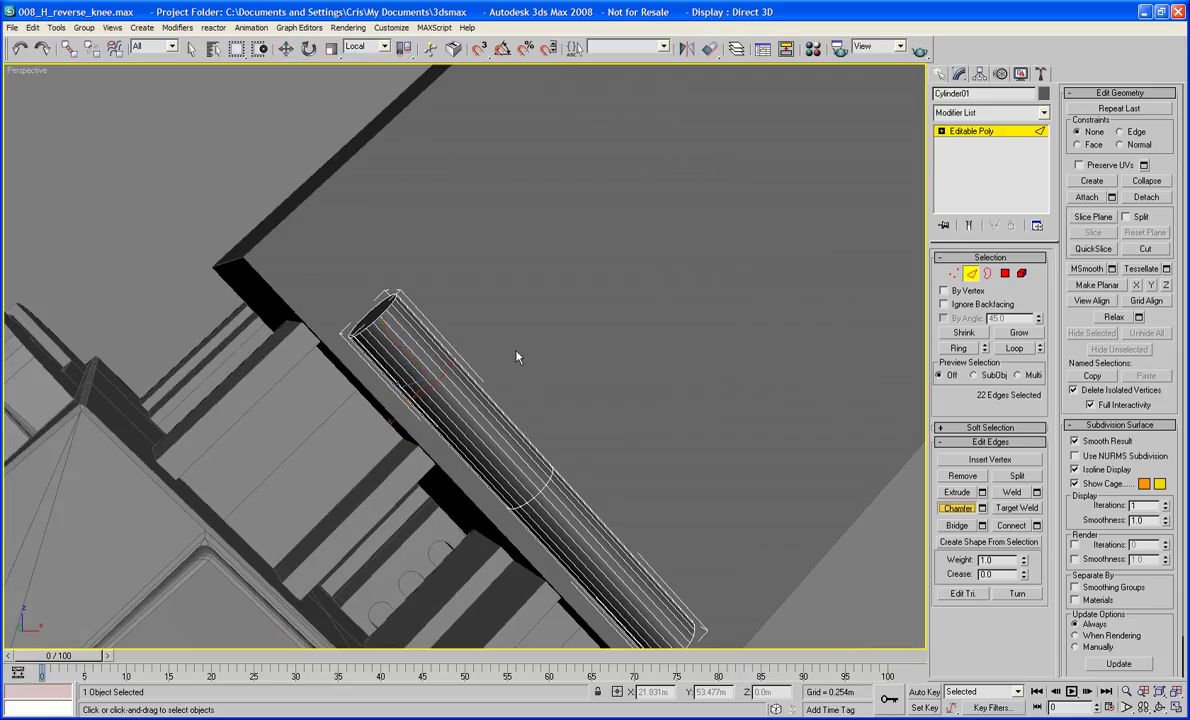
drag(444, 353, 444, 366)
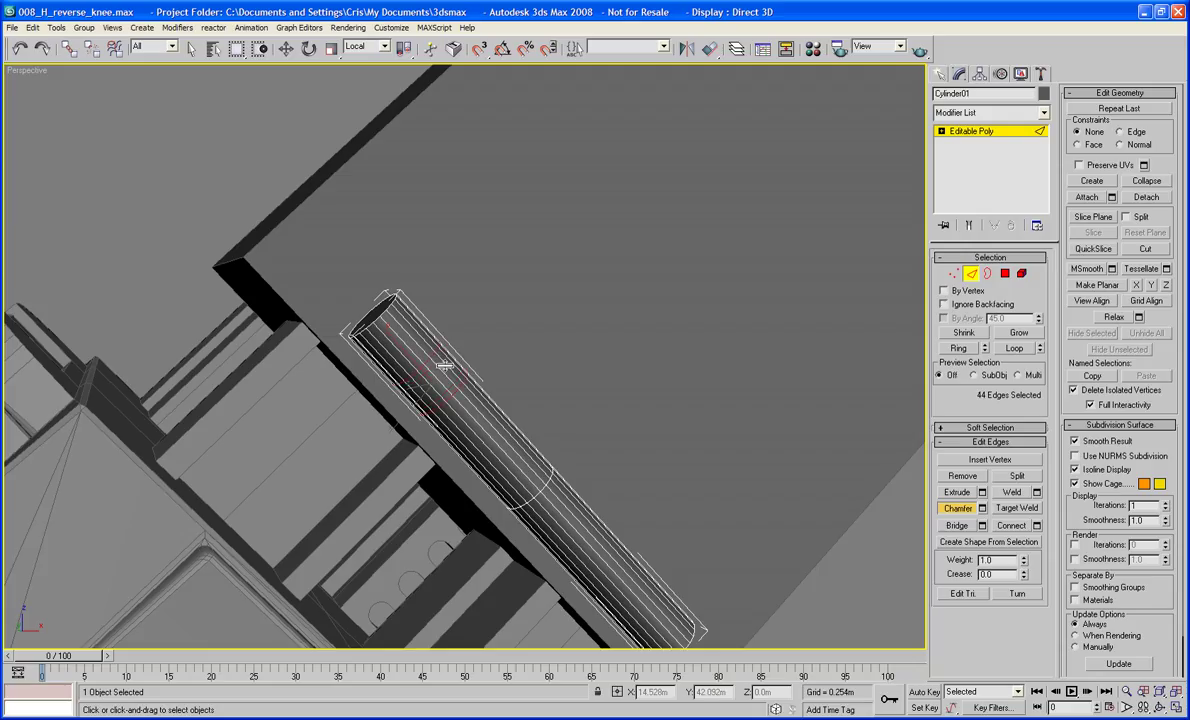
alt+middle_drag(444, 366, 556, 343)
click(486, 328)
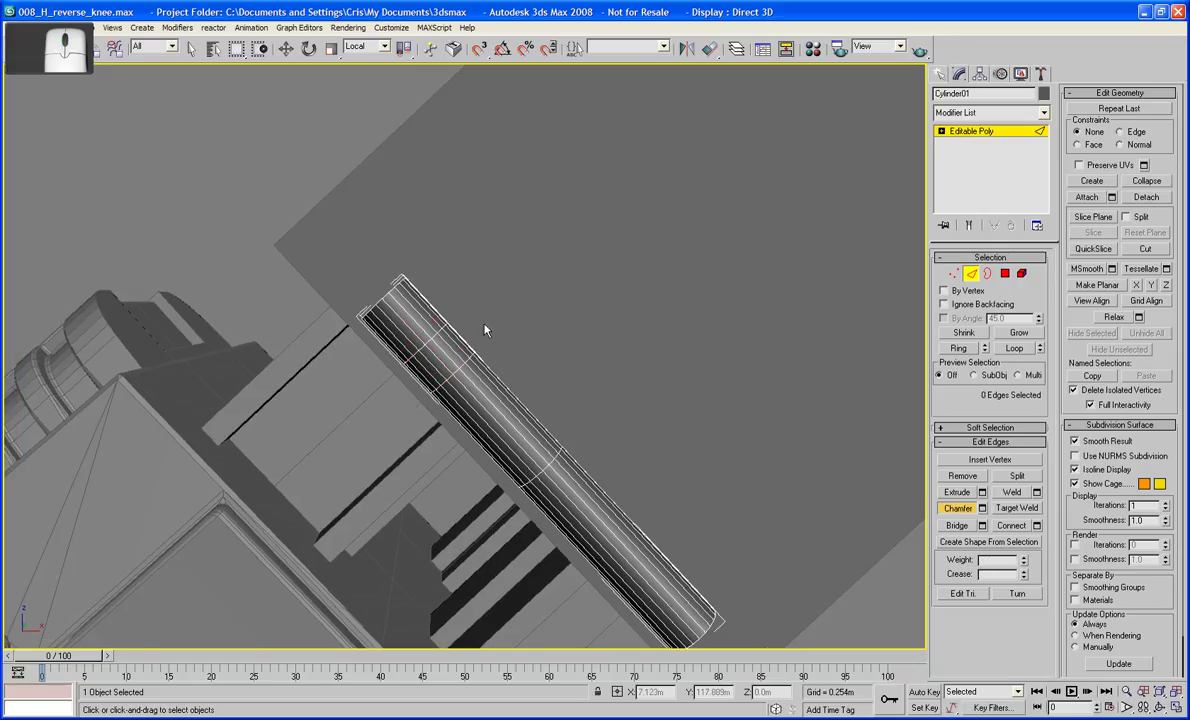
- Select the polygons of the narrow band between the two chamfered loops near the cylinder's upper end
click(1004, 273)
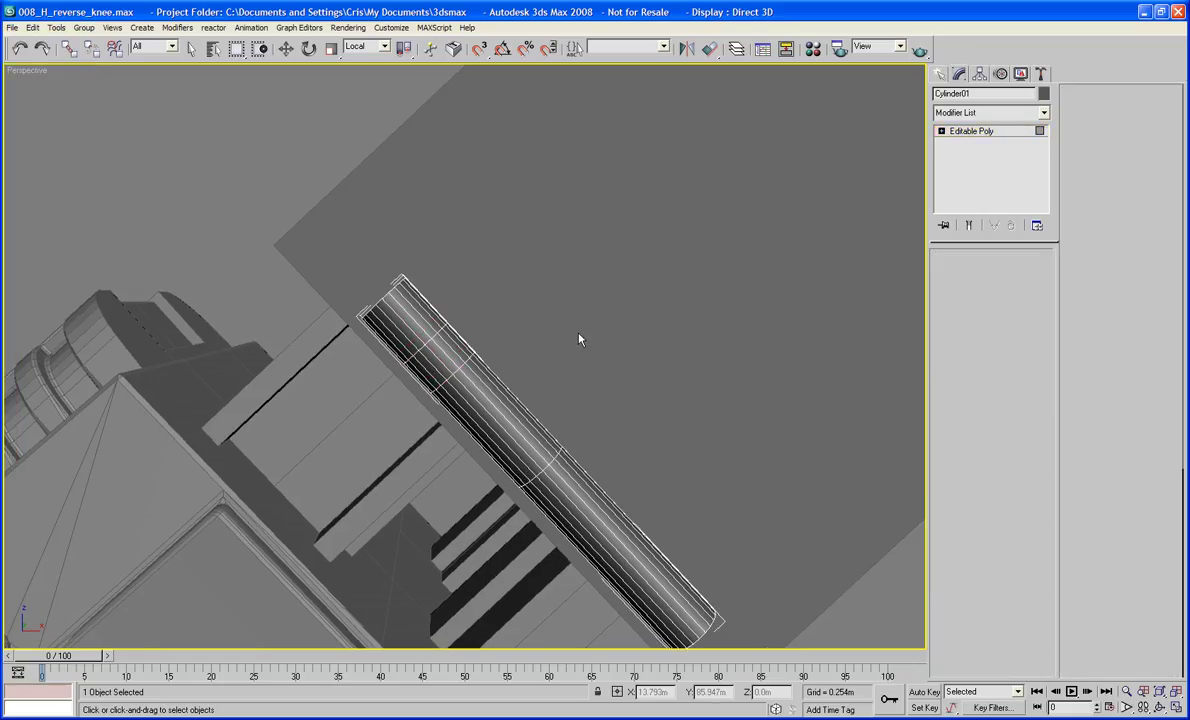
key(w)
drag(468, 325, 445, 358)
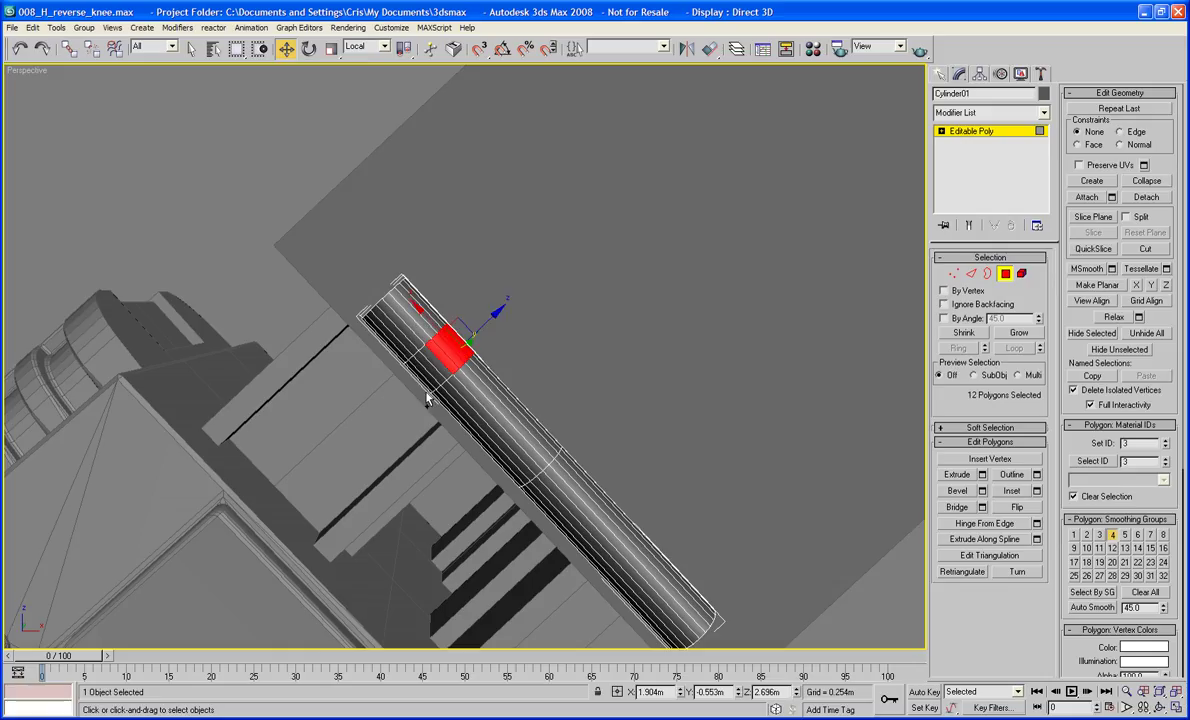
scroll(408, 399, up, 6)
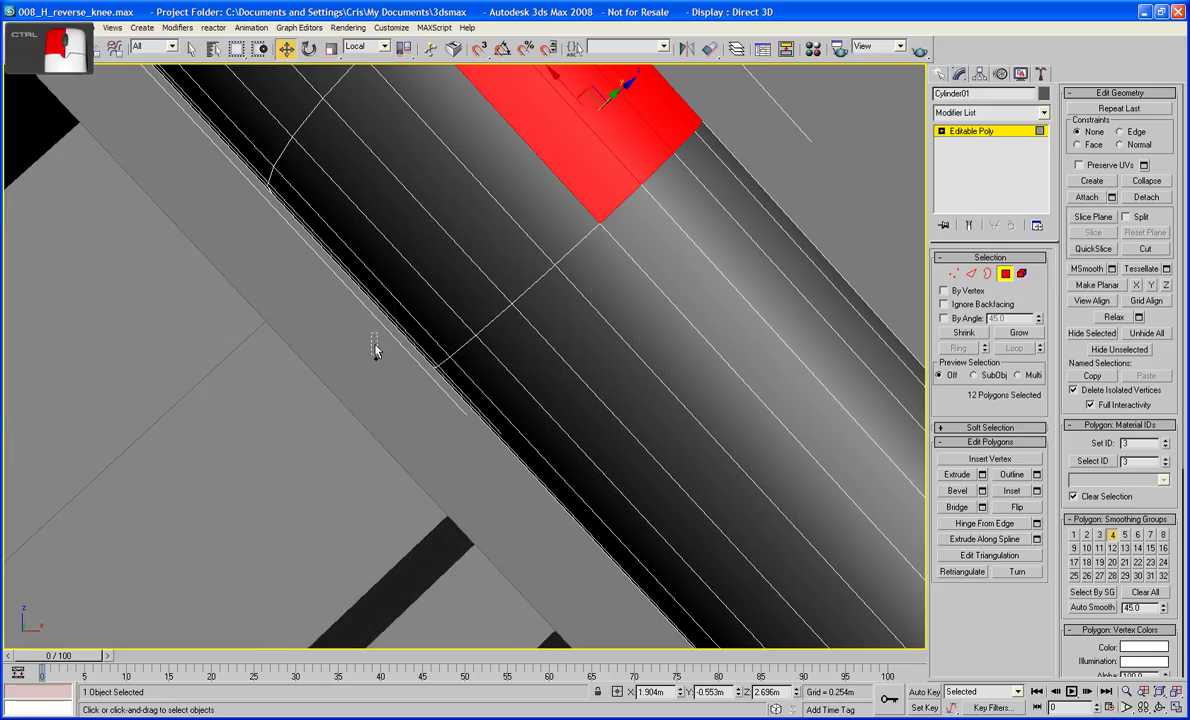
ctrl+drag(372, 354, 494, 95)
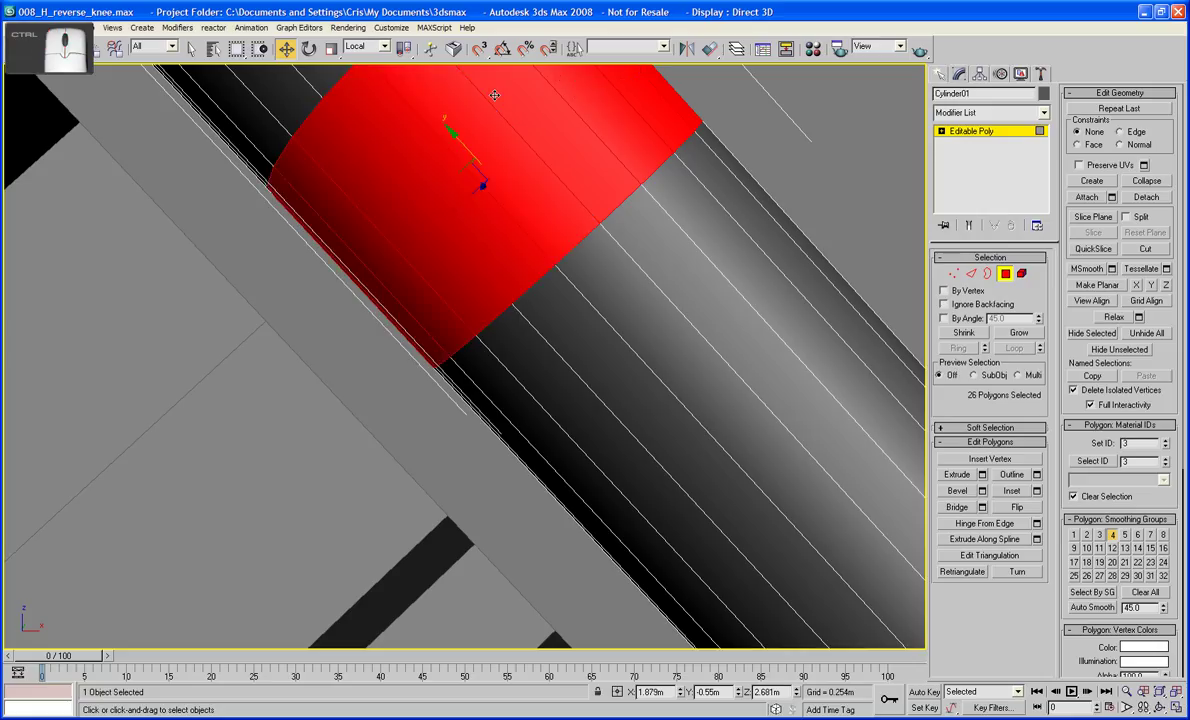
scroll(602, 120, down, 6)
alt+middle_drag(602, 120, 647, 122)
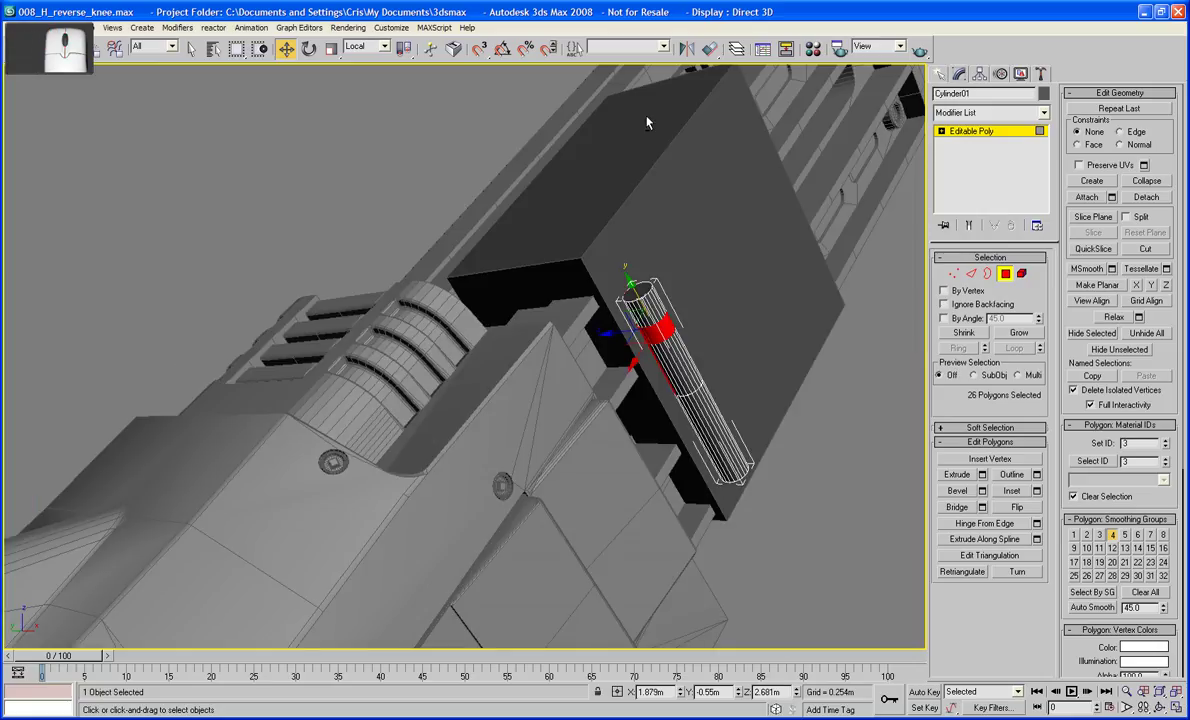
- Remove the stray lengthwise polygons from the selection so only the band's 22 polygons stay selected
key(F3)
key(z)
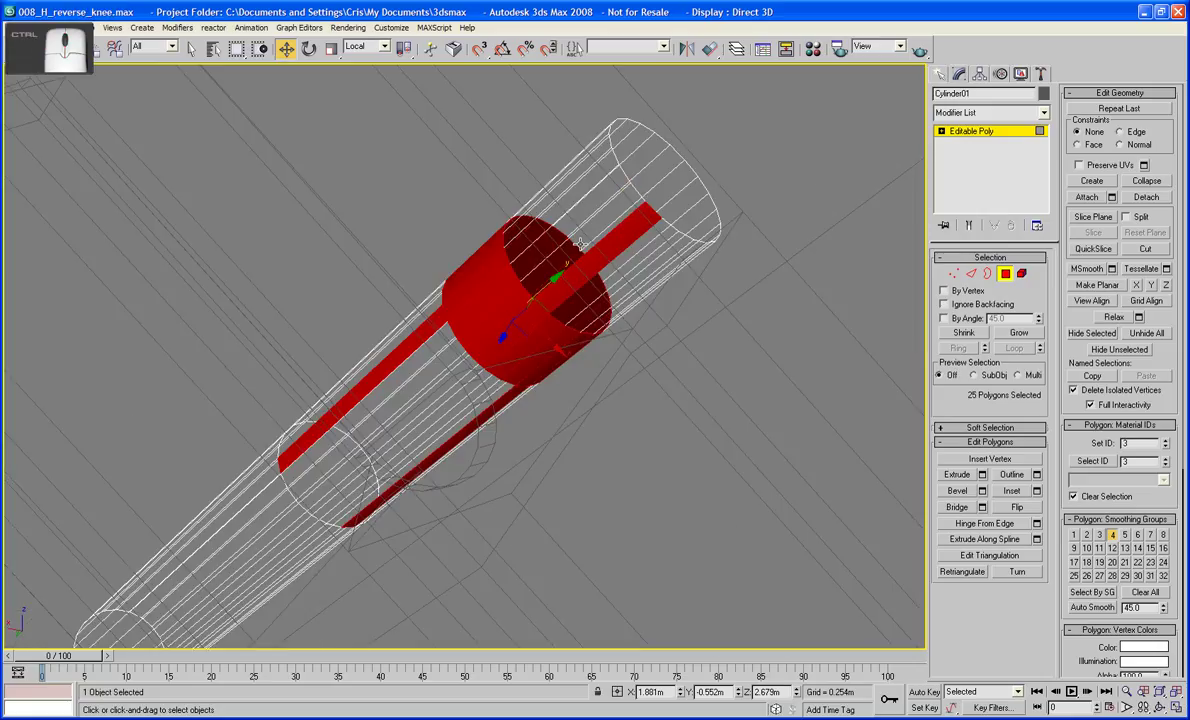
ctrl+click(410, 346)
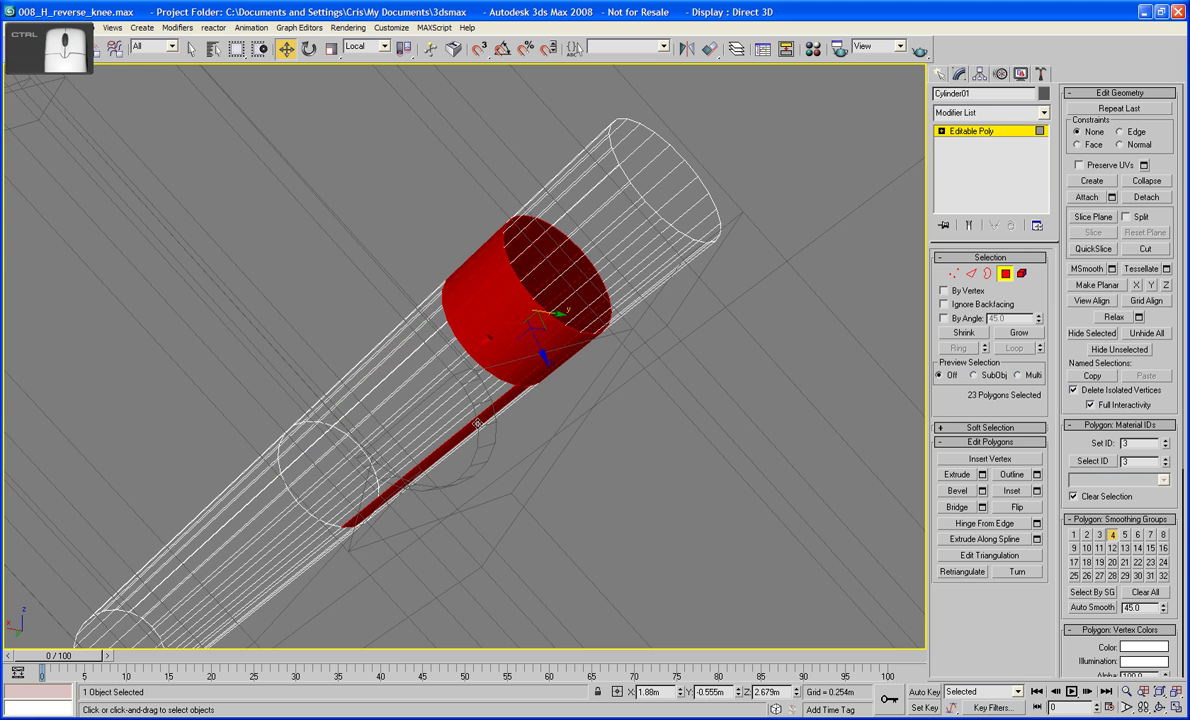
ctrl+click(477, 423)
mouse_move(539, 371)
alt+middle_down()
mouse_move(377, 441)
mouse_move(338, 438)
mouse_move(441, 373)
mouse_move(888, 400)
alt+middle_up()
key(F3)
scroll(342, 434, down, 6)
scroll(441, 373, up, 3)
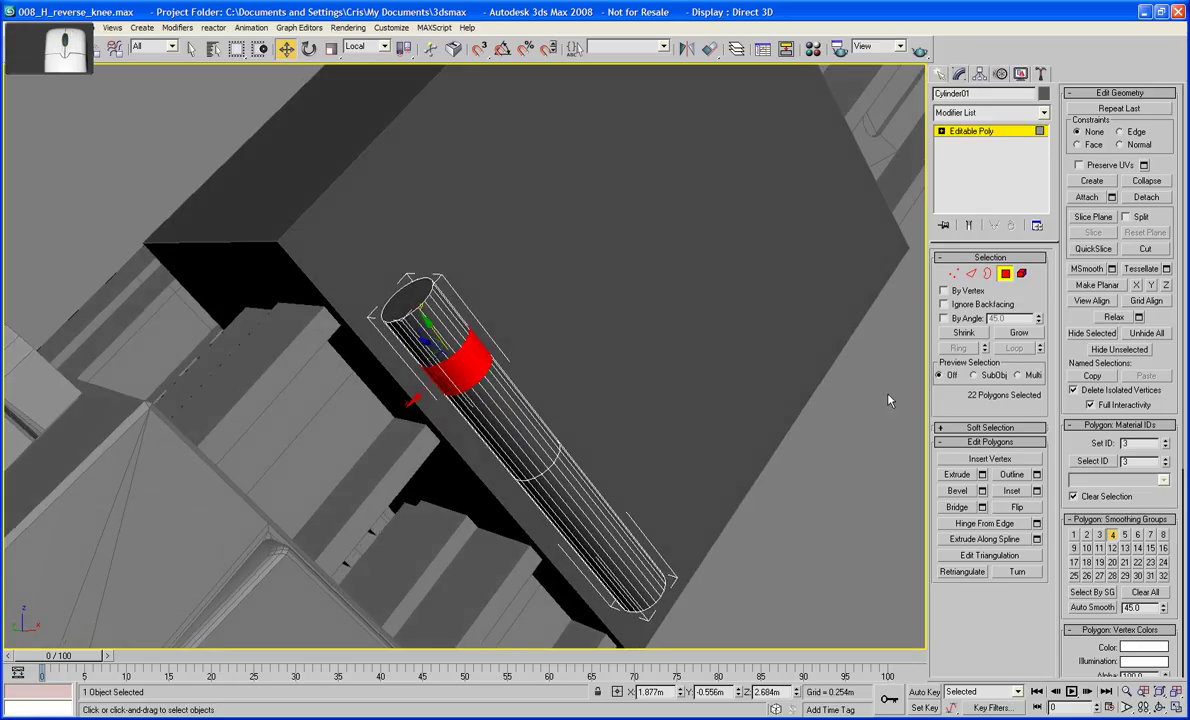
- Extrude the band's polygons by Local Normal with a height of 0.013 m
click(982, 474)
click(524, 362)
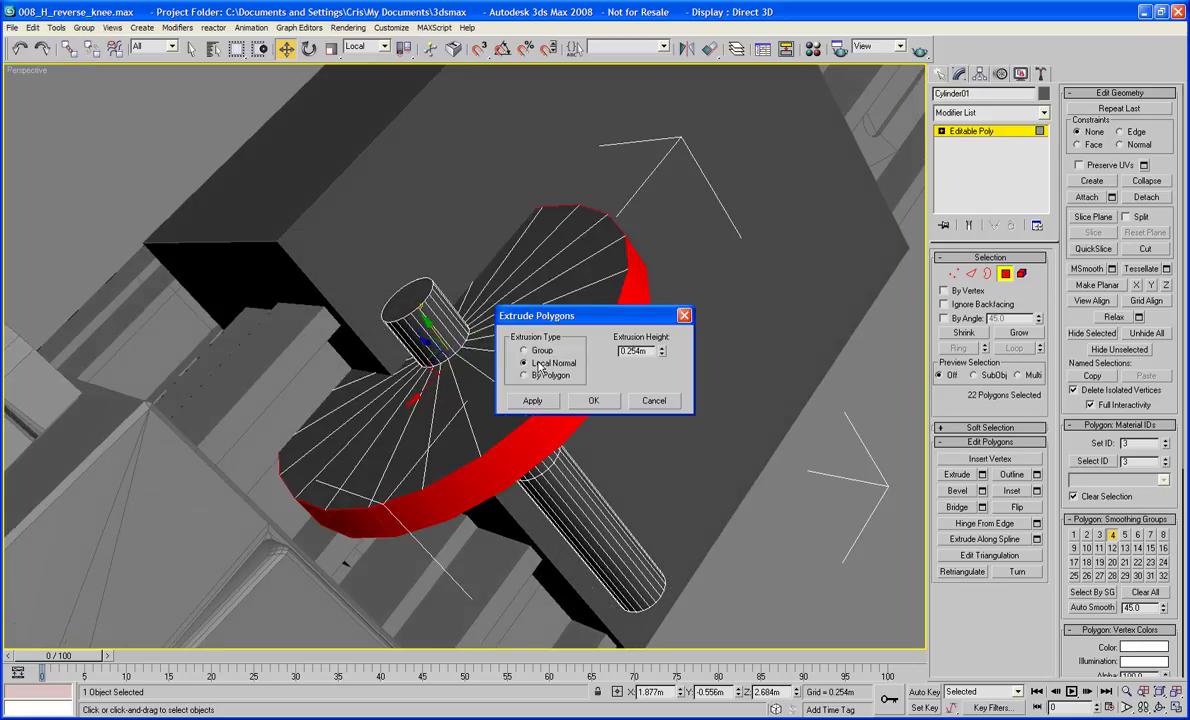
drag(660, 355, 670, 418)
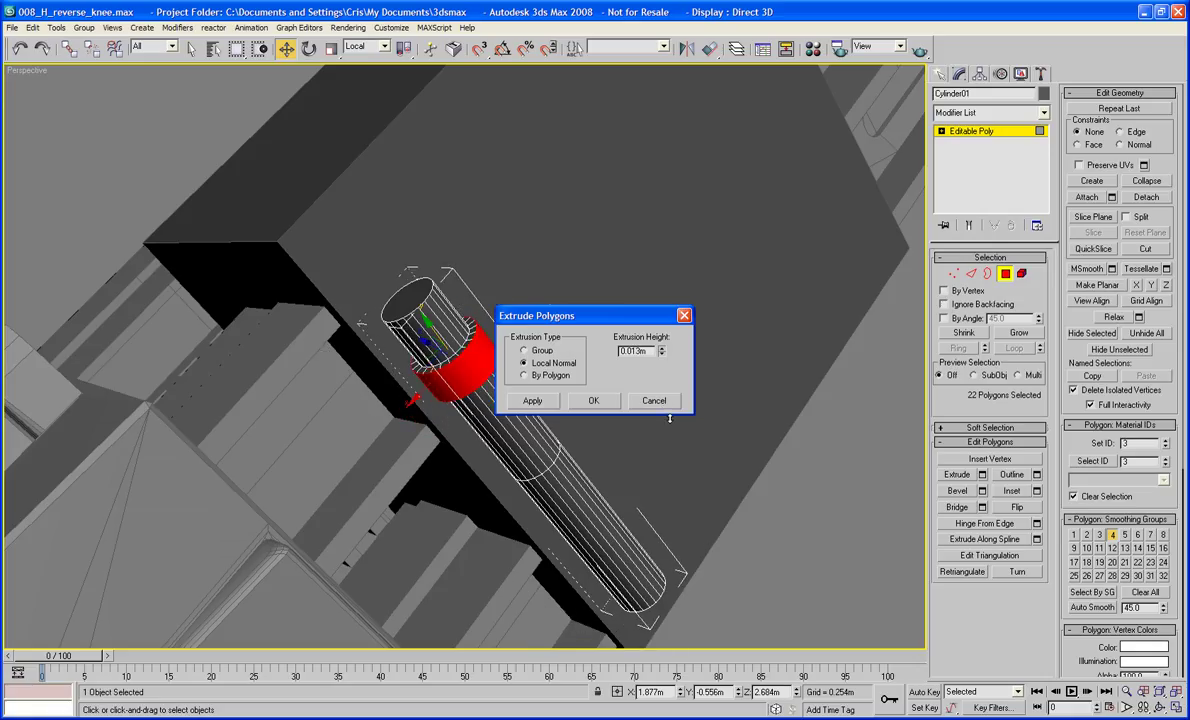
click(608, 401)
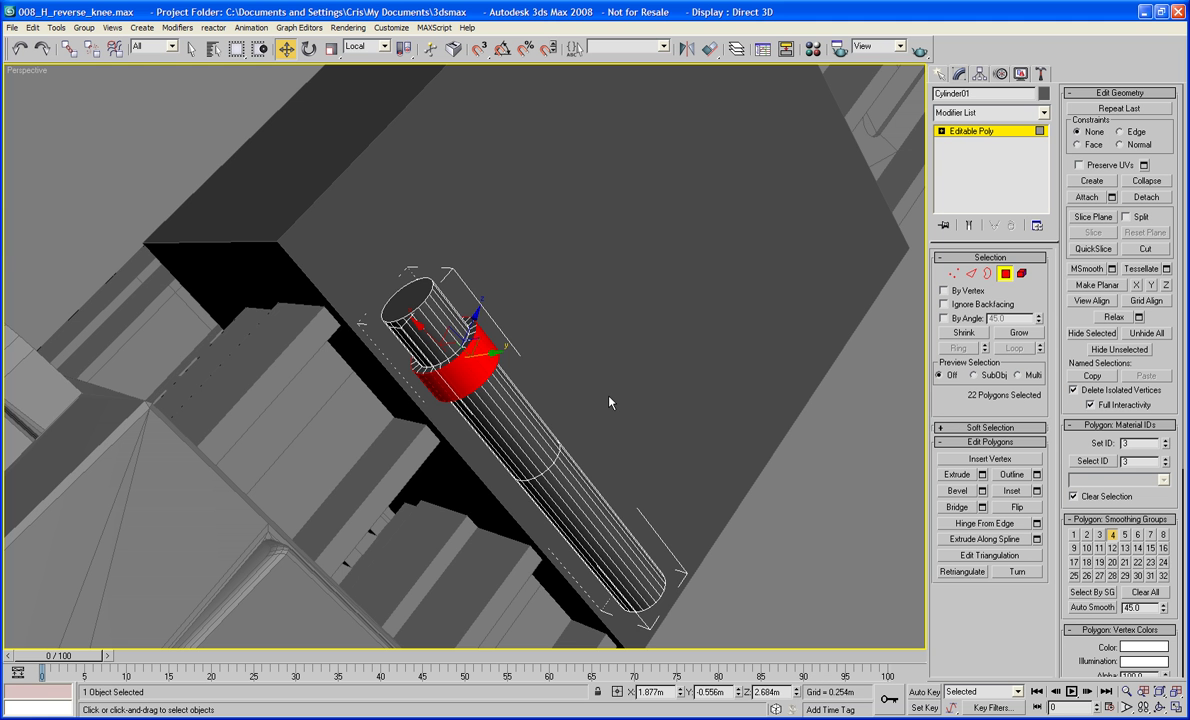
- Clear the polygon selection and connect the 22 lengthwise edges between the raised band and the cylinder's upper end with a loop
alt+middle_drag(609, 403, 578, 352)
scroll(626, 376, up, 2)
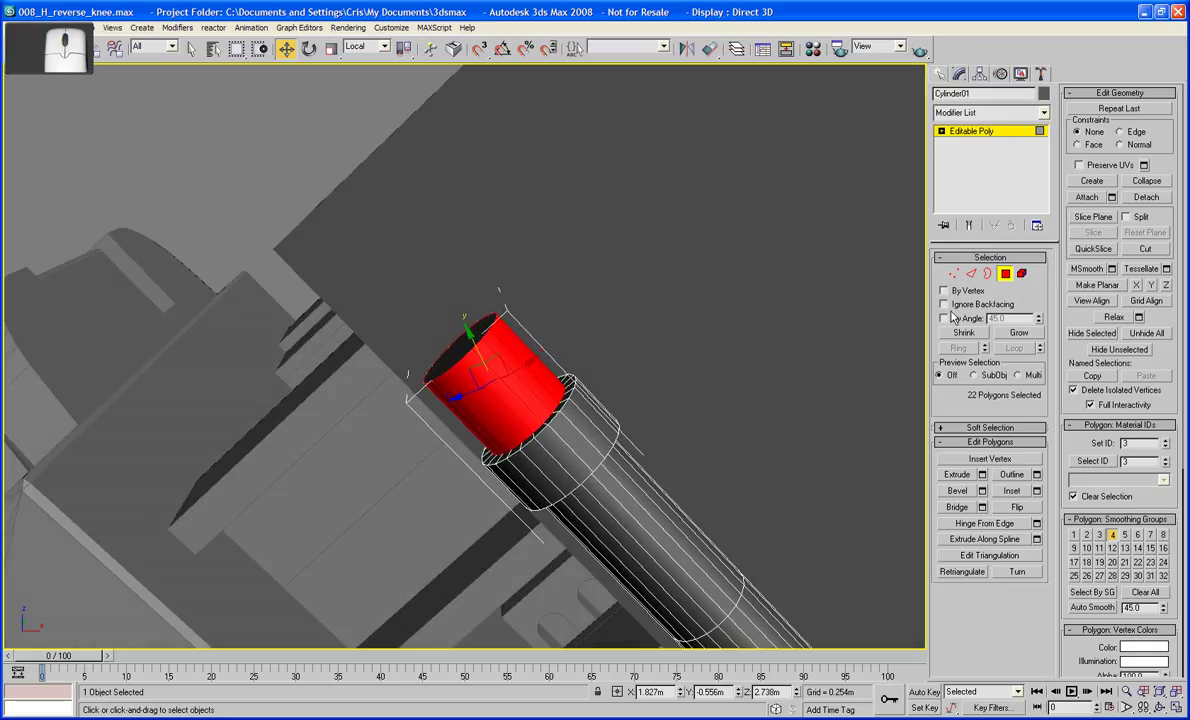
click(797, 377)
alt+middle_drag(797, 377, 616, 335)
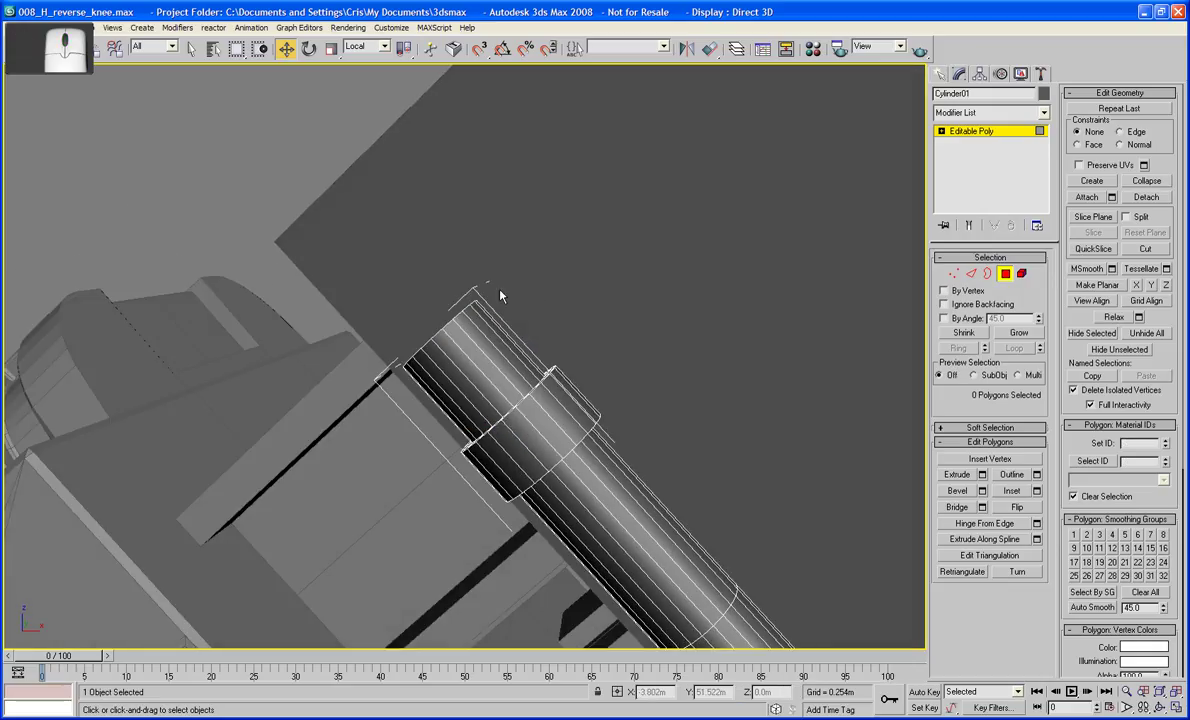
click(971, 273)
alt+middle_drag(655, 262, 649, 217)
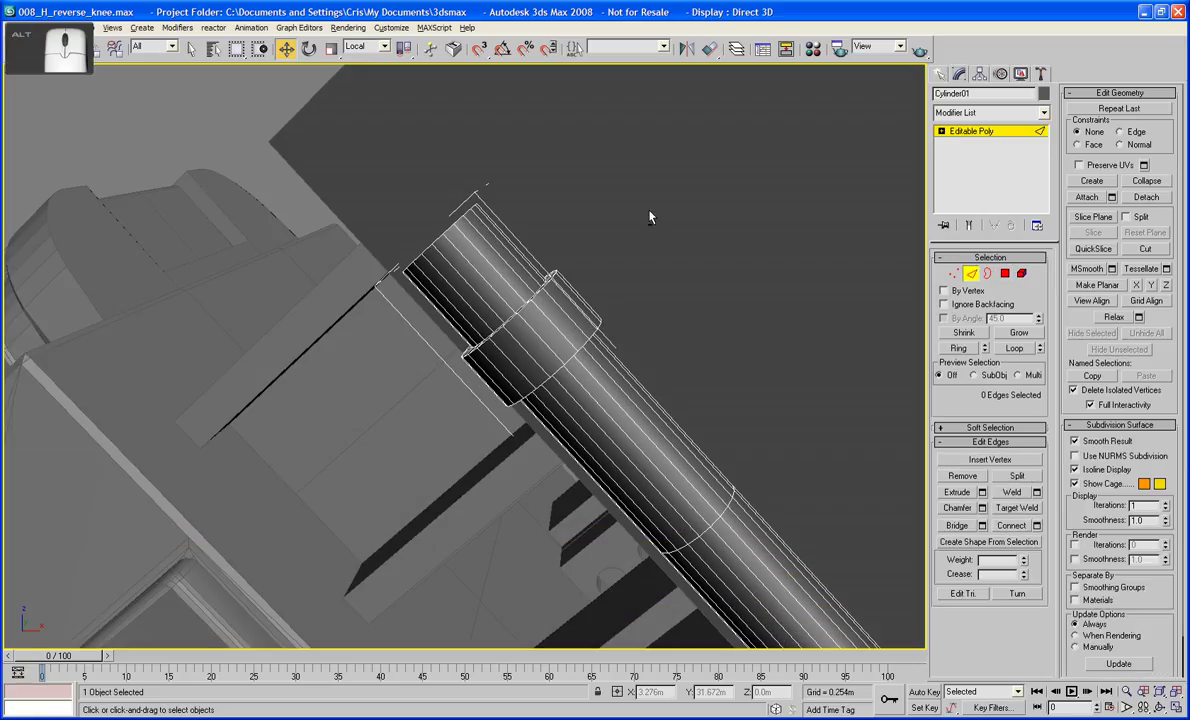
drag(557, 260, 499, 285)
click(1002, 525)
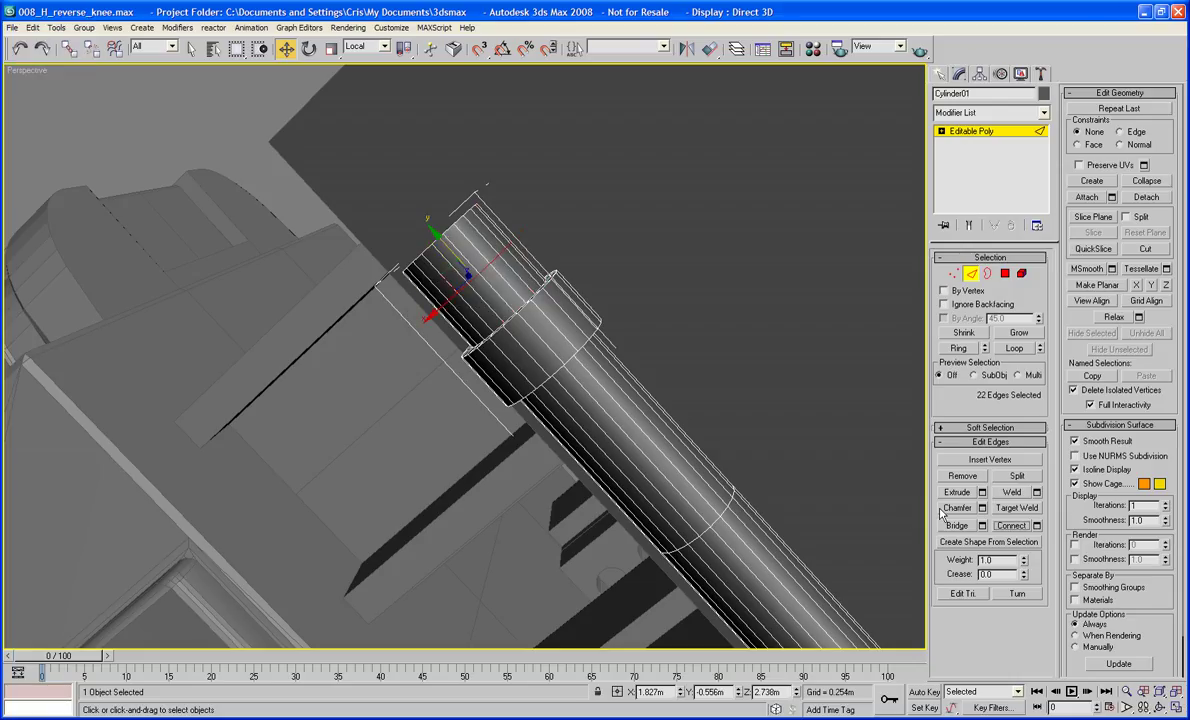
- Chamfer the new loop into two loops spread apart close to both ends of the cylinder's upper section
click(948, 508)
drag(455, 285, 459, 279)
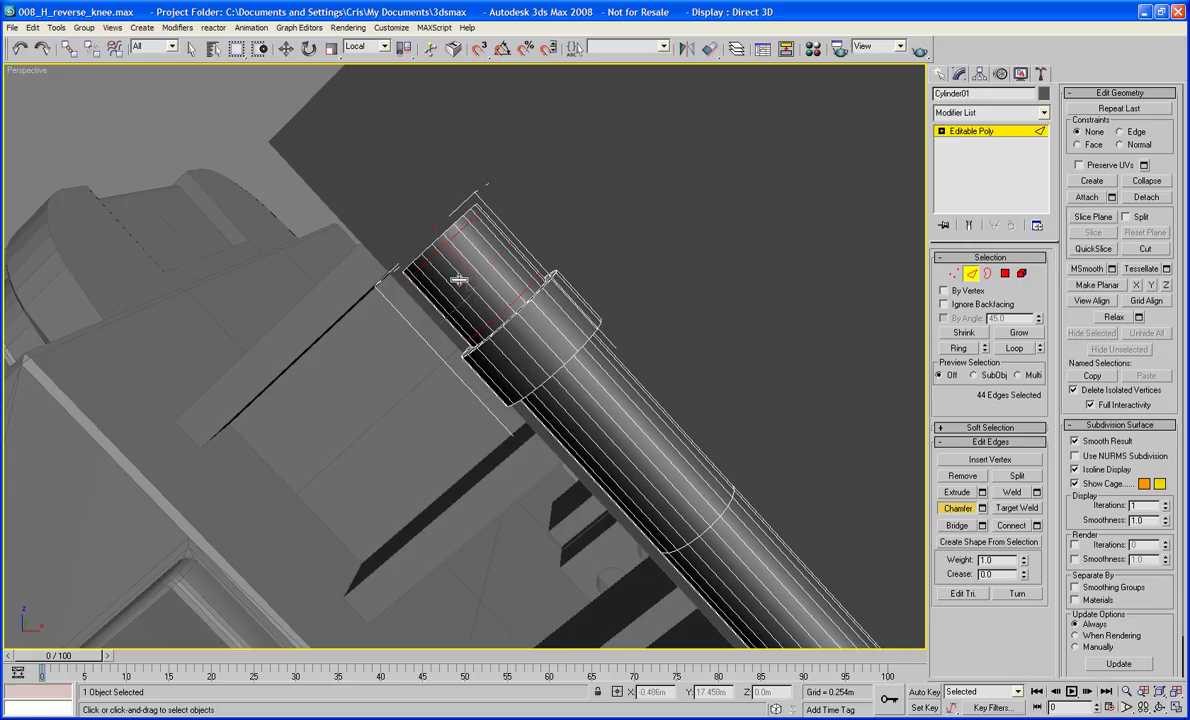
drag(459, 279, 460, 279)
- Select all 22 polygons around the cylinder between the two chamfered loops of the upper section
click(1005, 273)
scroll(709, 276, up, 6)
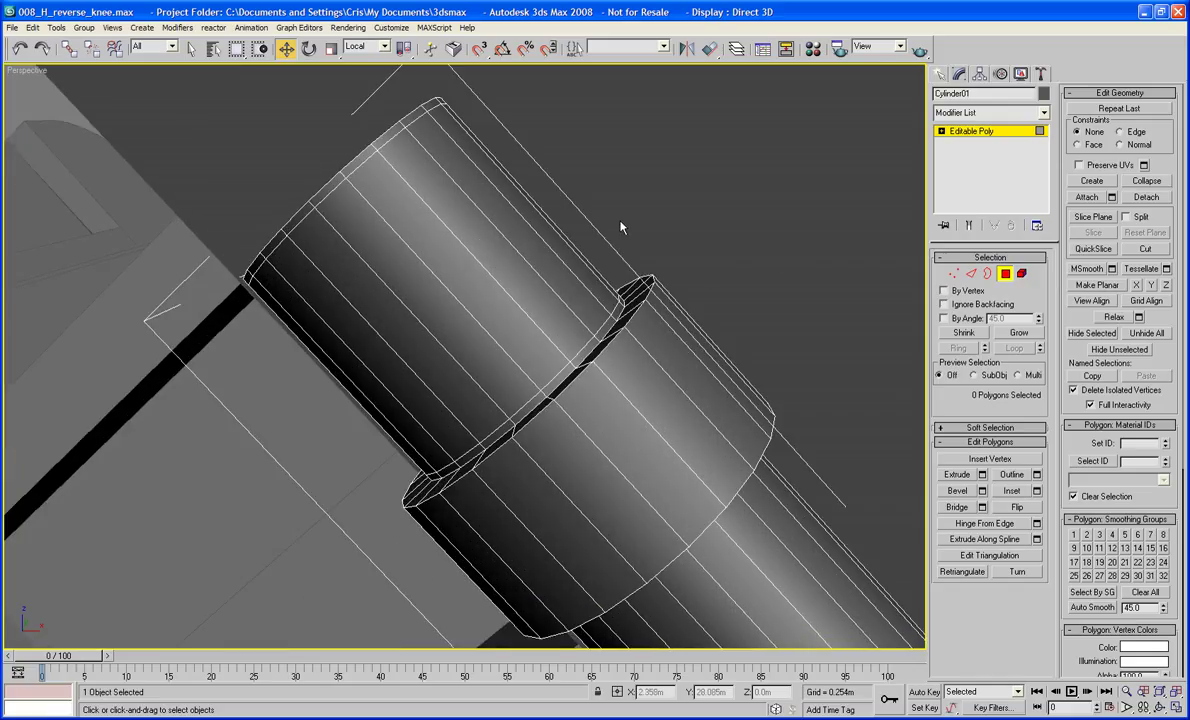
drag(622, 236, 417, 274)
middle_drag(279, 374, 289, 329)
ctrl+drag(289, 323, 441, 314)
mouse_move(412, 315)
alt+middle_down()
mouse_move(550, 322)
mouse_move(516, 321)
mouse_move(615, 255)
mouse_move(648, 271)
mouse_move(529, 284)
mouse_move(570, 282)
alt+middle_up()
ctrl+click(615, 255)
key(F3)
key(F3)
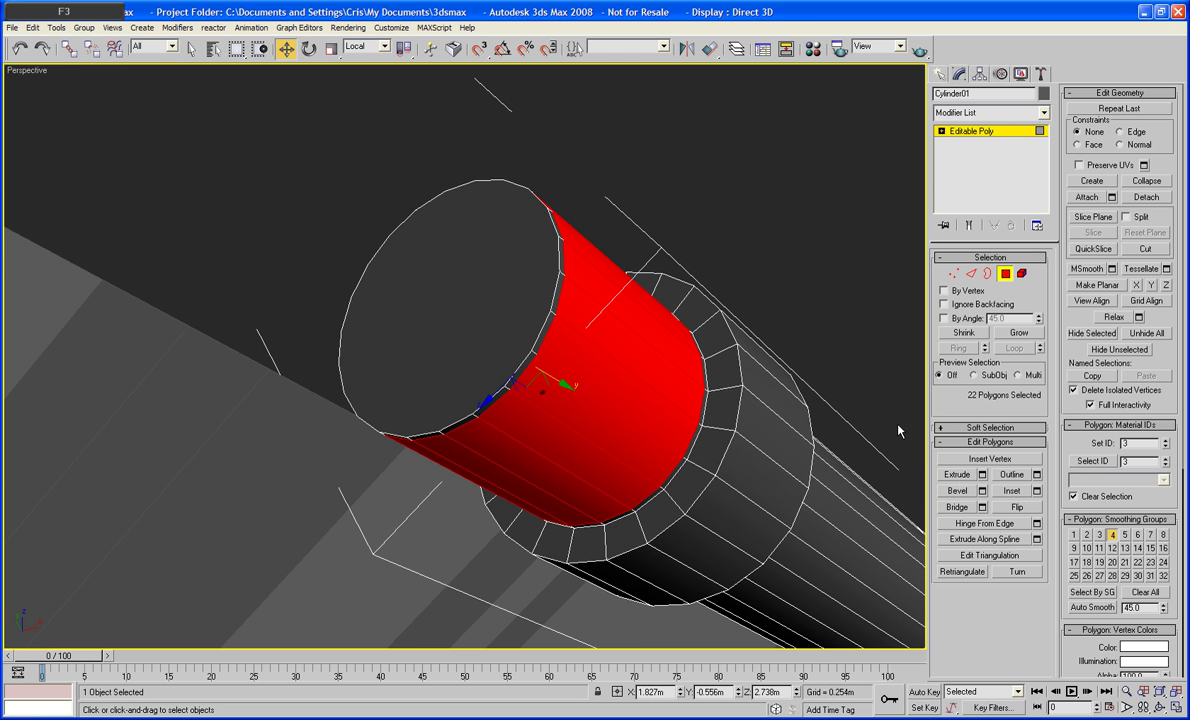
- Extrude the upper section's selected polygons by Local Normal with a height of 0.013 m
click(982, 474)
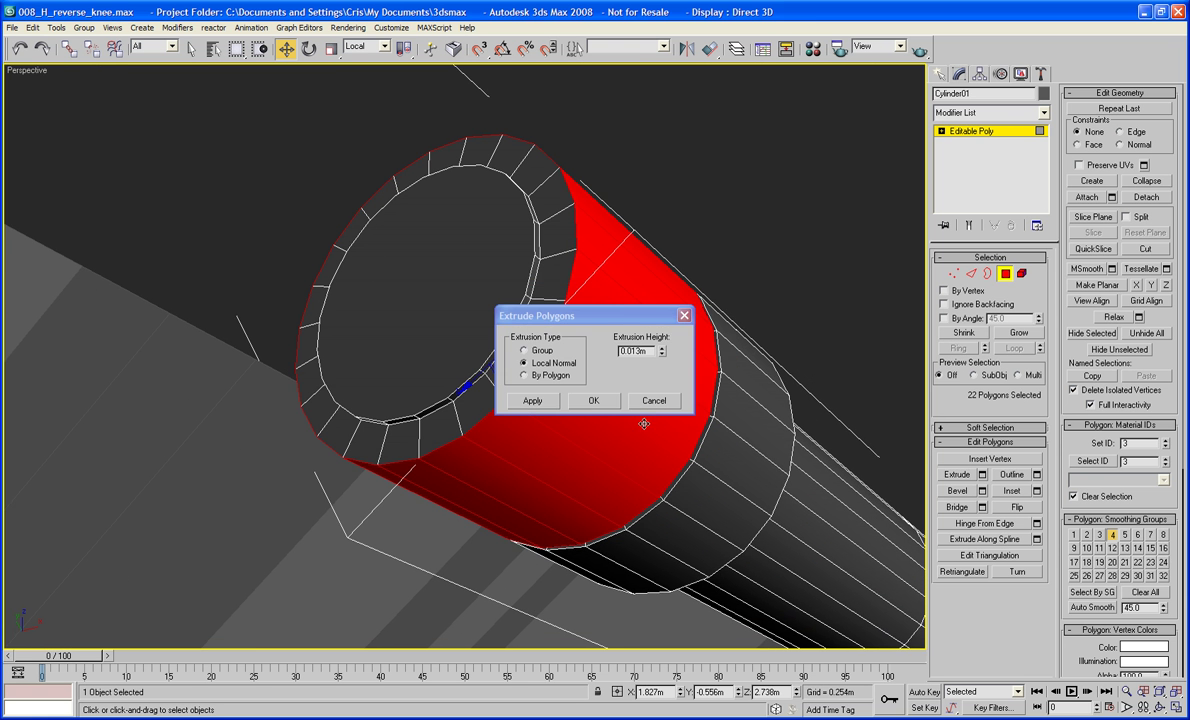
click(590, 400)
scroll(596, 407, down, 2)
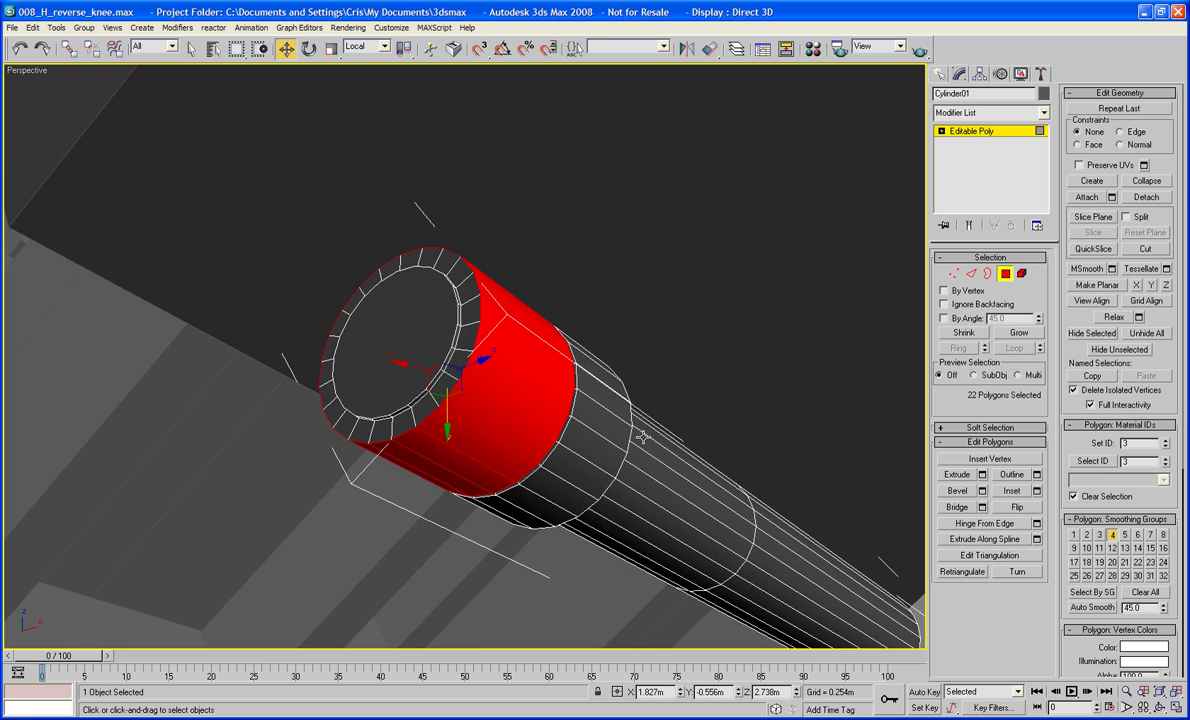
- Select six adjacent polygons on the side of the extruded upper collar
alt+middle_drag(598, 407, 452, 396)
scroll(413, 347, up, 3)
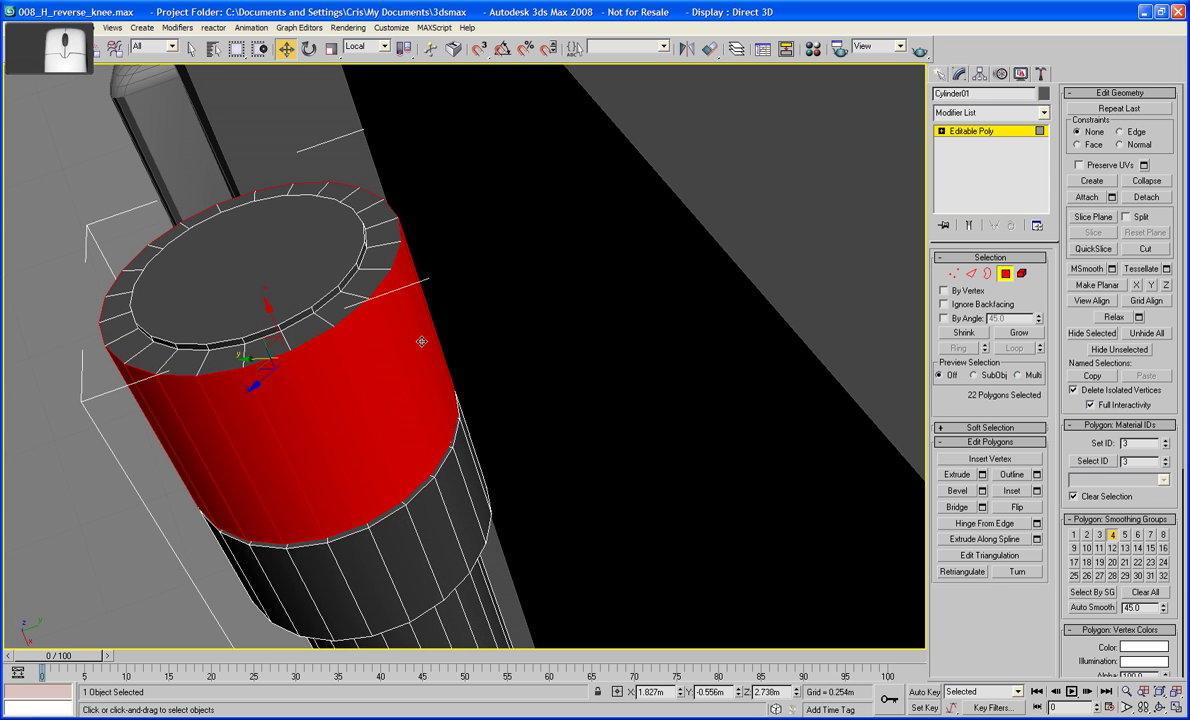
click(410, 287)
ctrl+click(408, 289)
ctrl+click(394, 322)
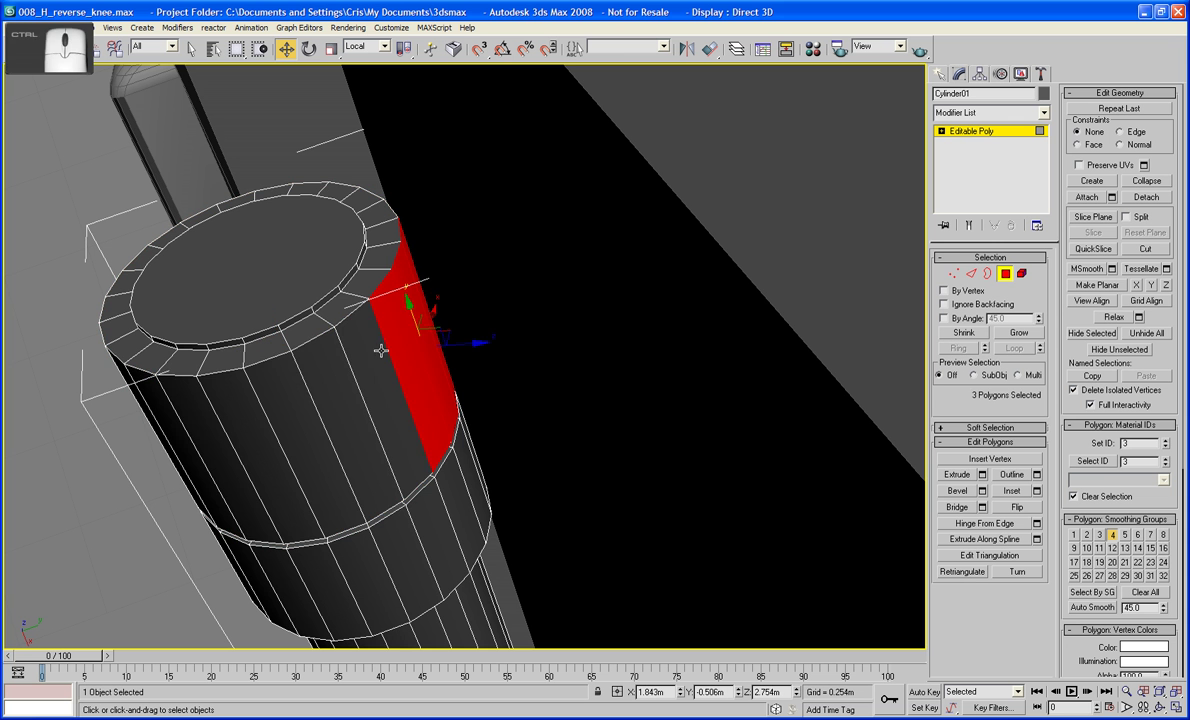
ctrl+click(374, 352)
ctrl+click(317, 396)
ctrl+click(295, 427)
scroll(322, 427, down, 4)
alt+middle_drag(322, 427, 673, 270)
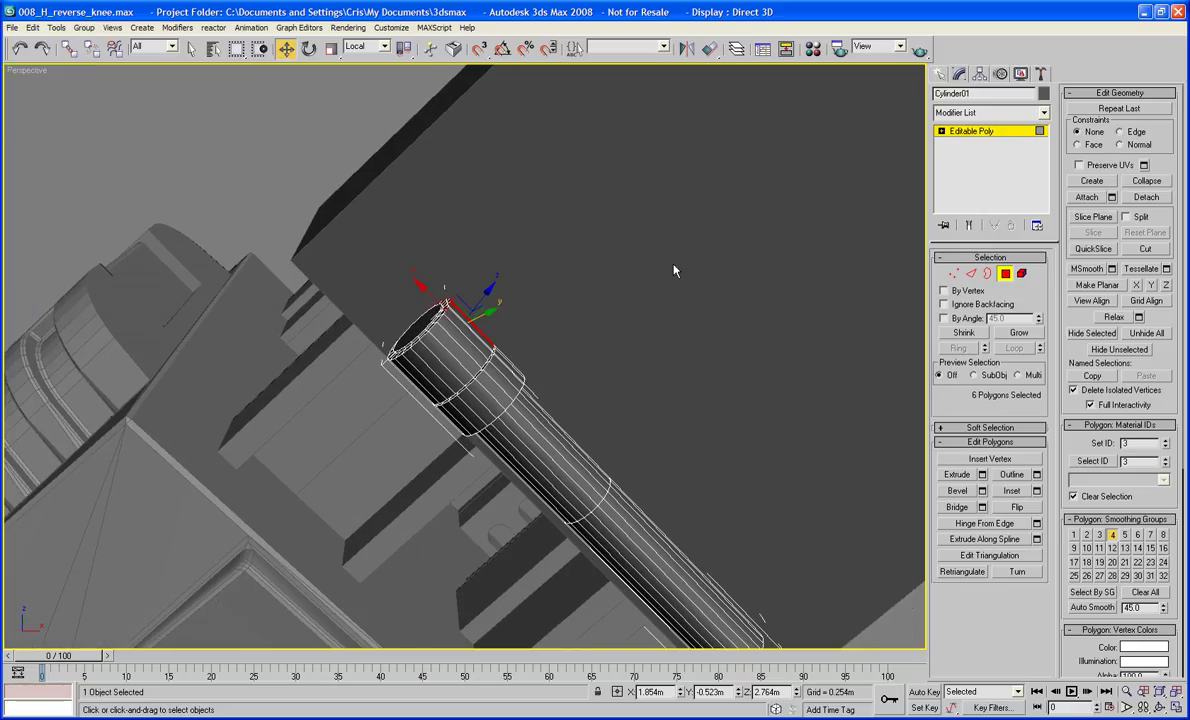
- Extrude the six polygons by 0.0 m and move them outward in View coordinates, about 0.081 m in X and 0.071 m in Z
click(355, 47)
click(340, 59)
alt+middle_drag(499, 159, 537, 203)
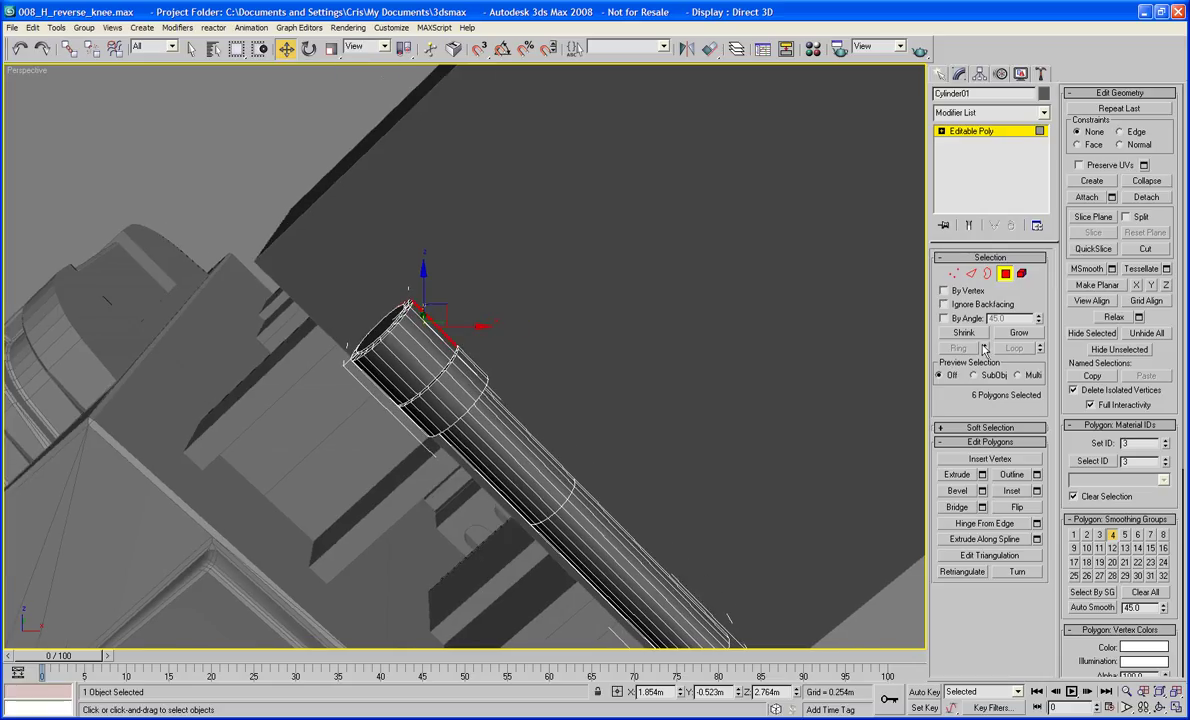
click(982, 476)
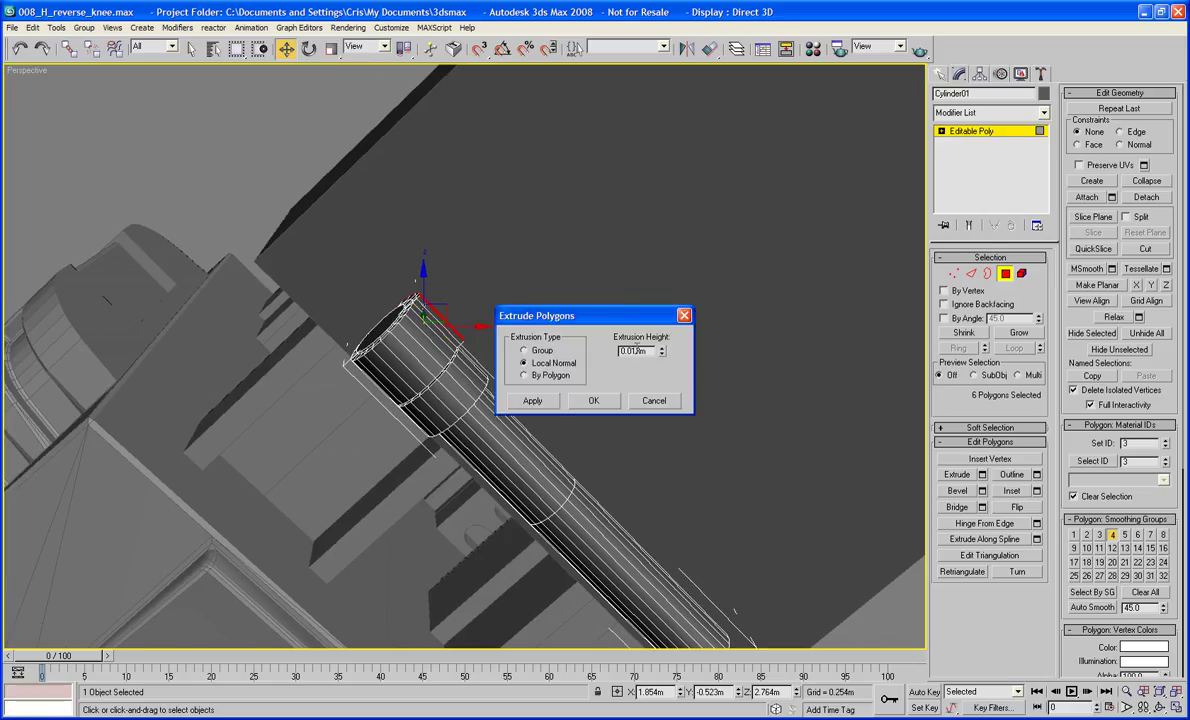
key(Tab)
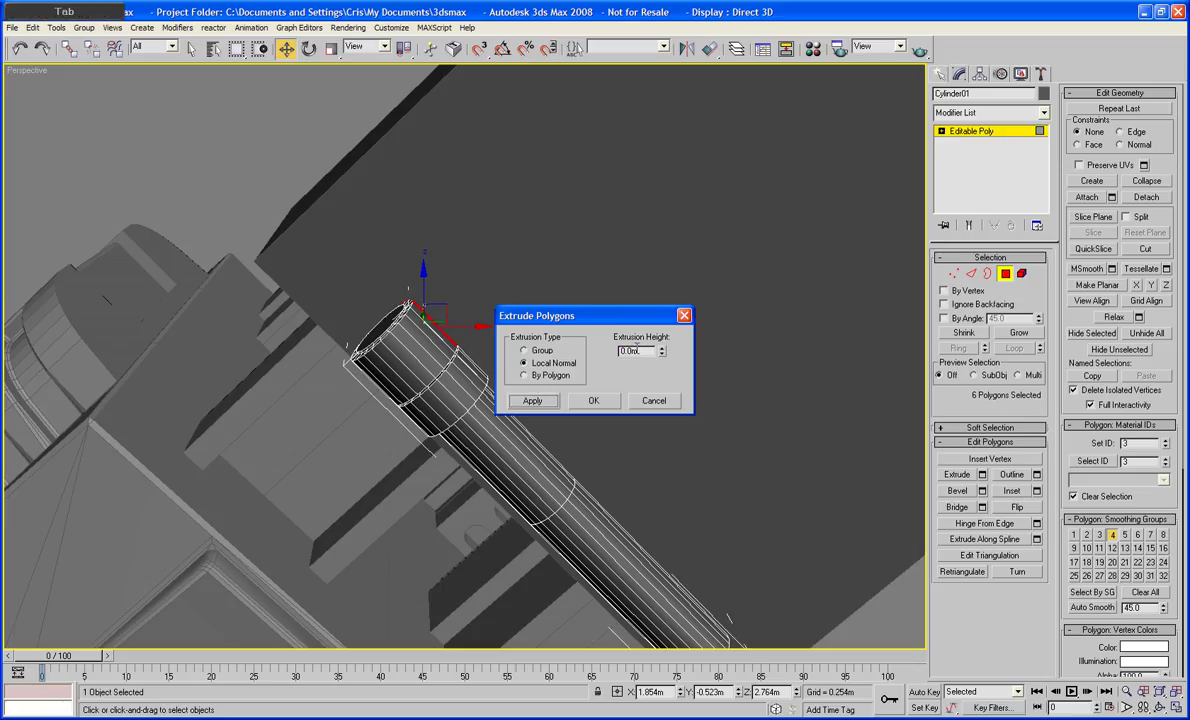
click(593, 400)
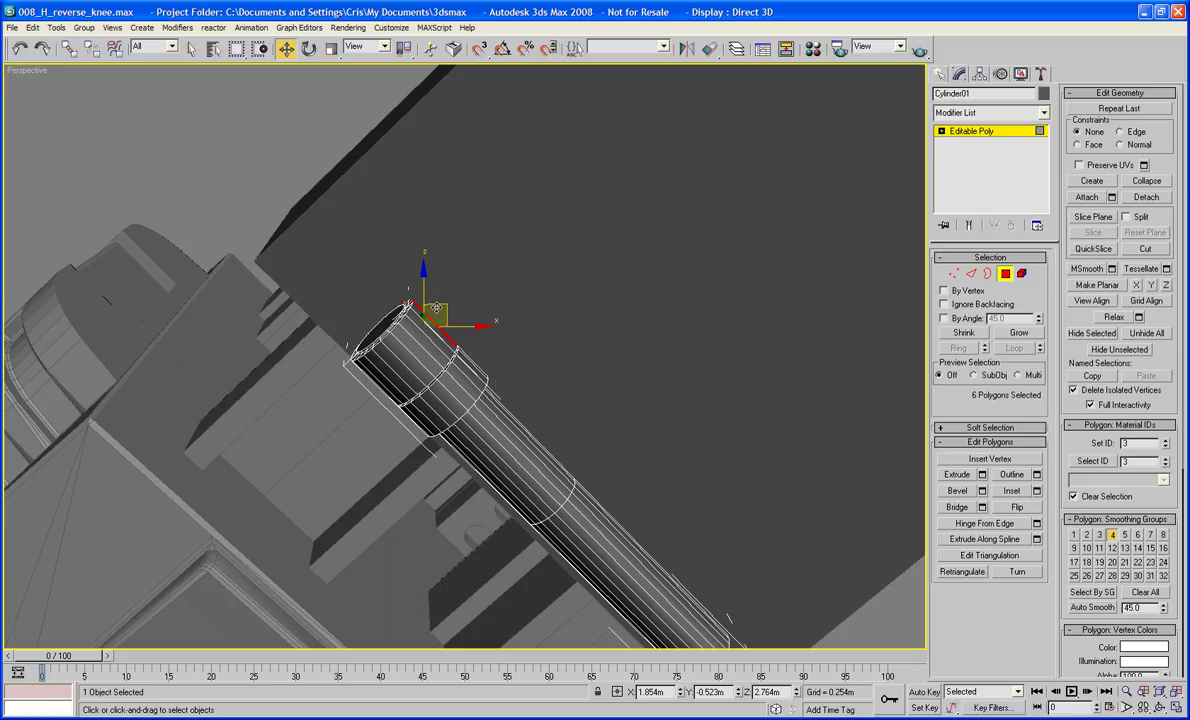
drag(442, 305, 503, 252)
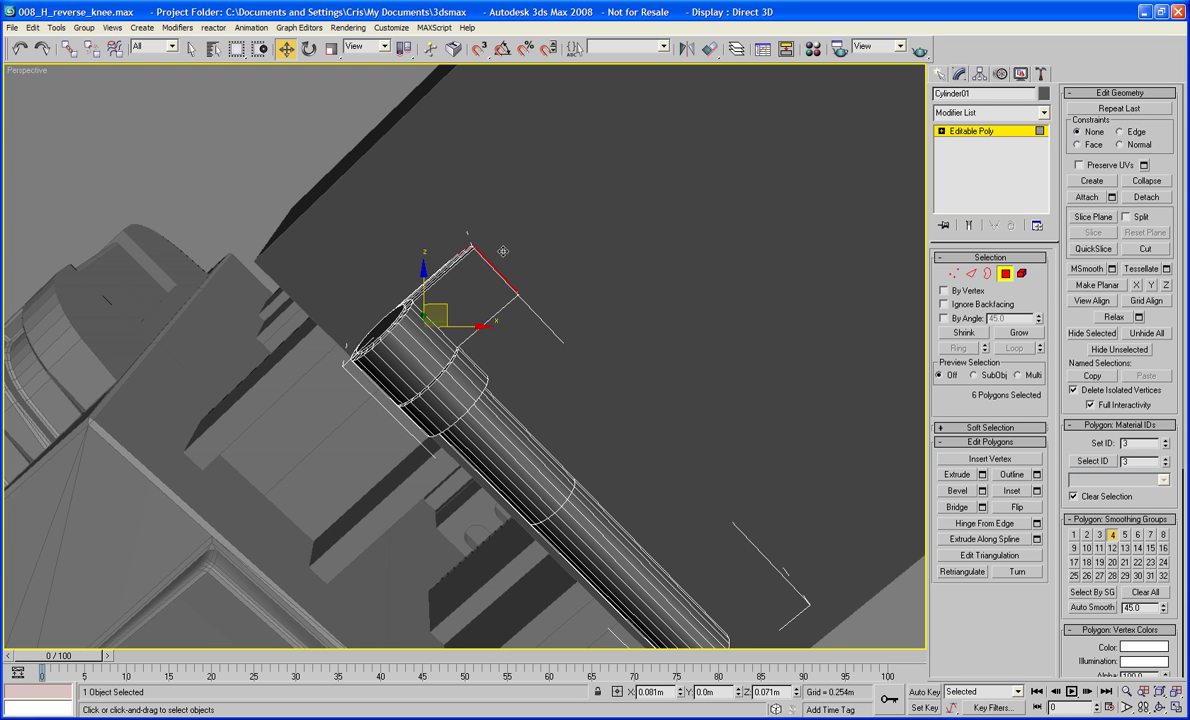
- Target-weld the vertices along the near edge of the pulled-out face one after another into the vertex beside its outer corner
alt+middle_drag(503, 252, 535, 368)
alt+middle_drag(497, 374, 601, 321)
alt+middle_drag(454, 151, 578, 296)
scroll(562, 136, up, 3)
click(953, 275)
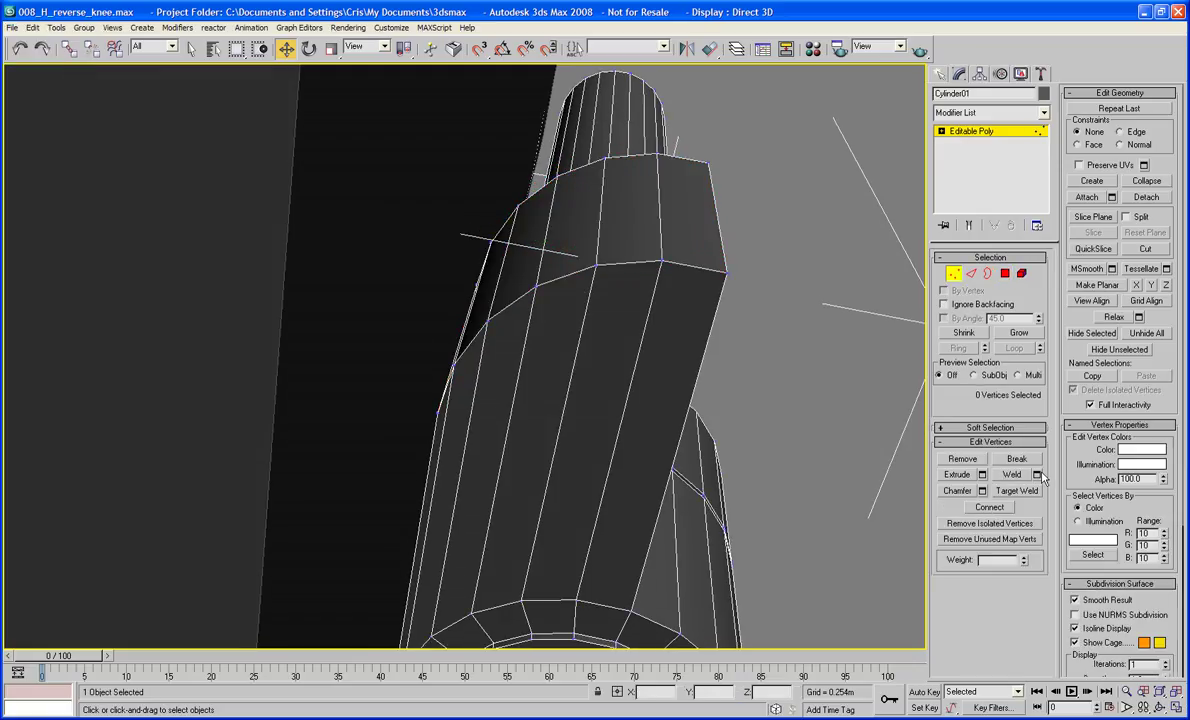
click(1016, 490)
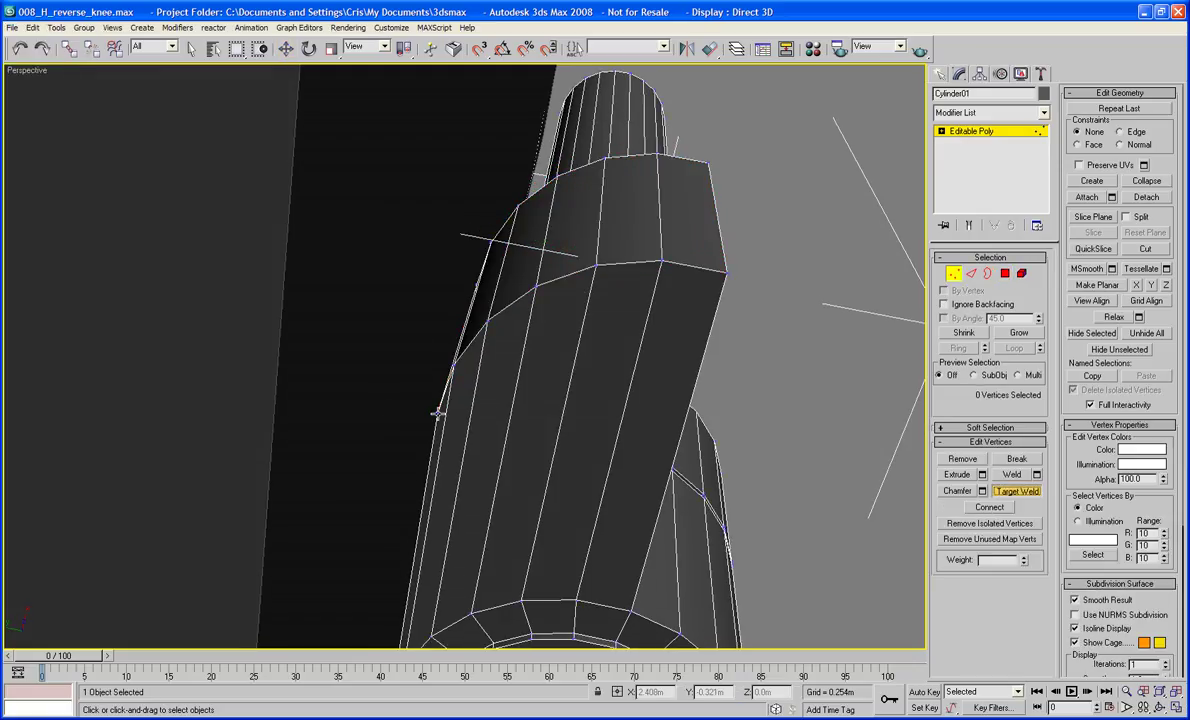
click(453, 364)
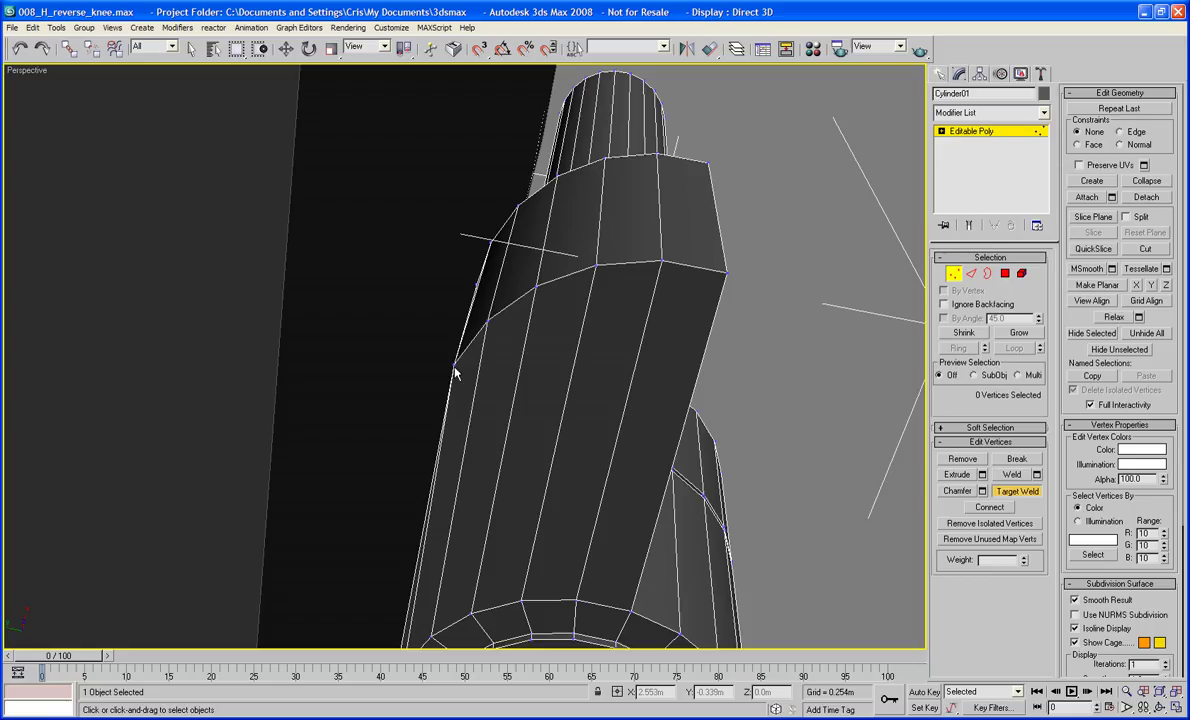
click(487, 320)
scroll(487, 320, up, 2)
scroll(491, 355, down, 2)
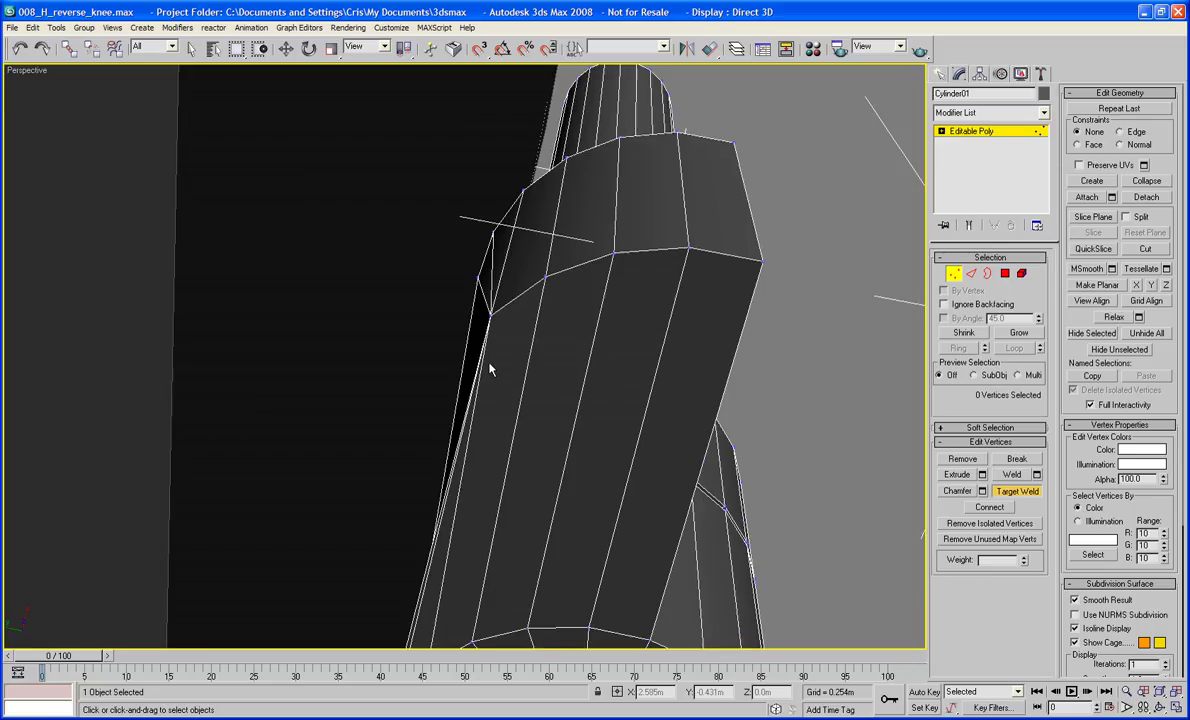
click(492, 316)
click(544, 277)
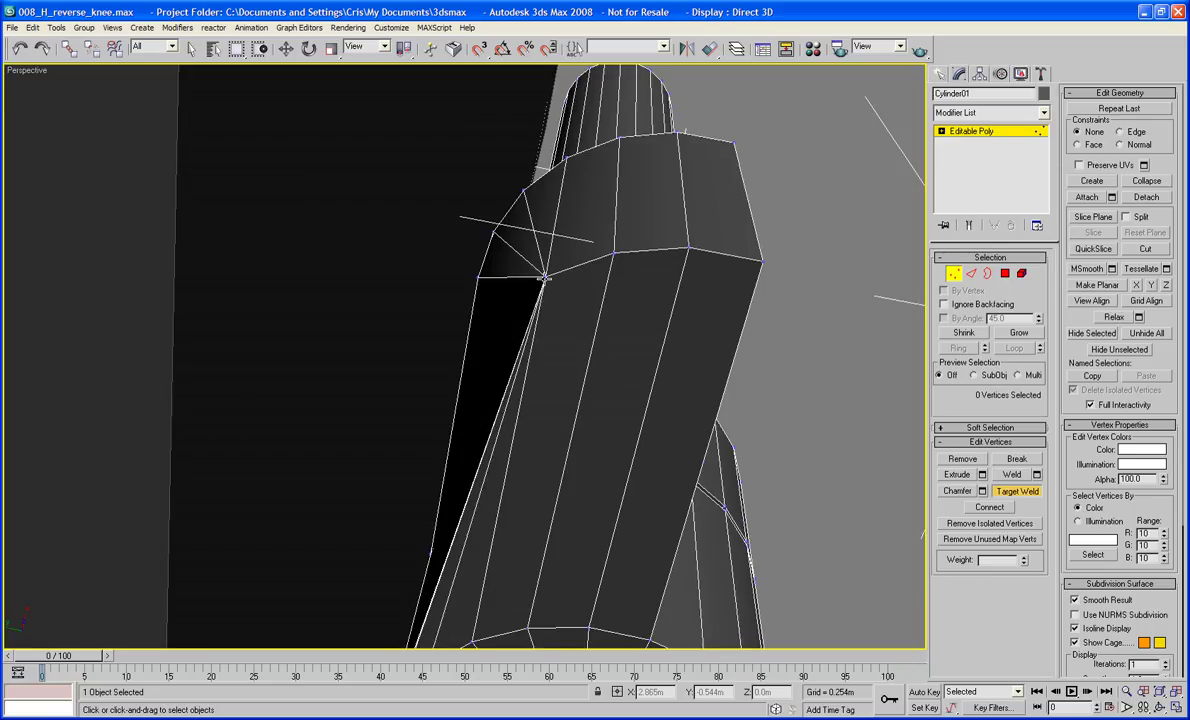
click(614, 253)
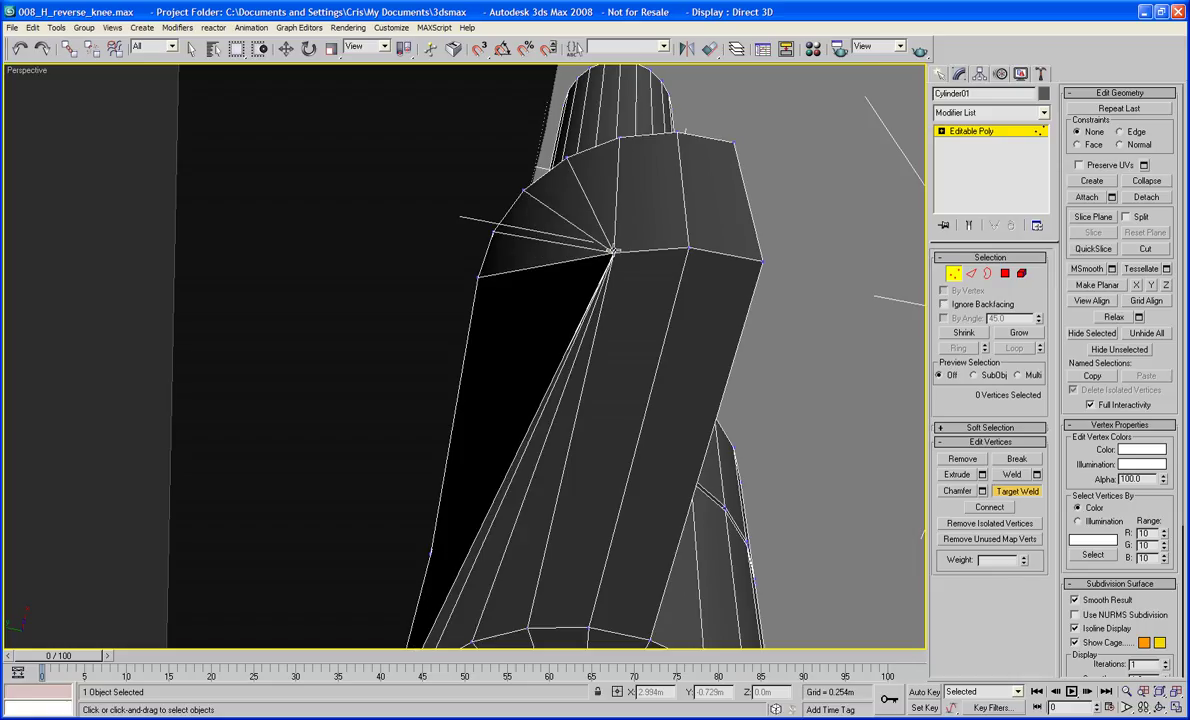
click(689, 246)
alt+middle_drag(522, 298, 509, 322)
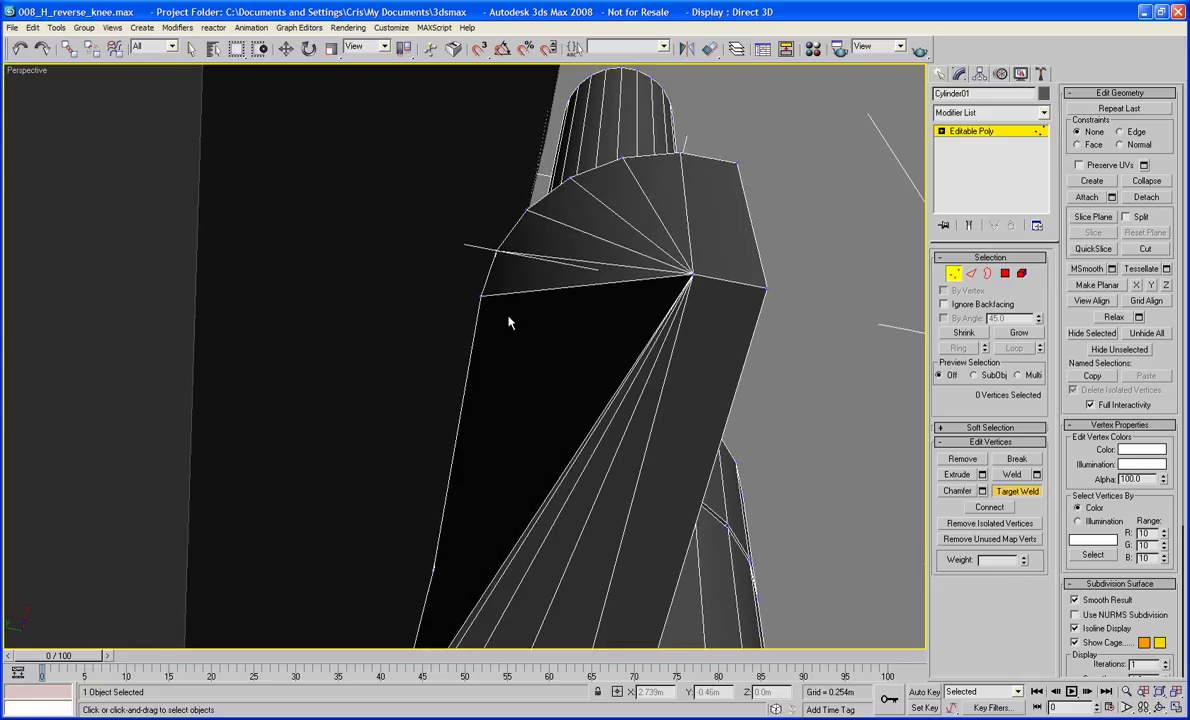
- Target-weld the vertices along the pulled-out face's far curved edge one after another into the vertex beside its outer corner
click(496, 250)
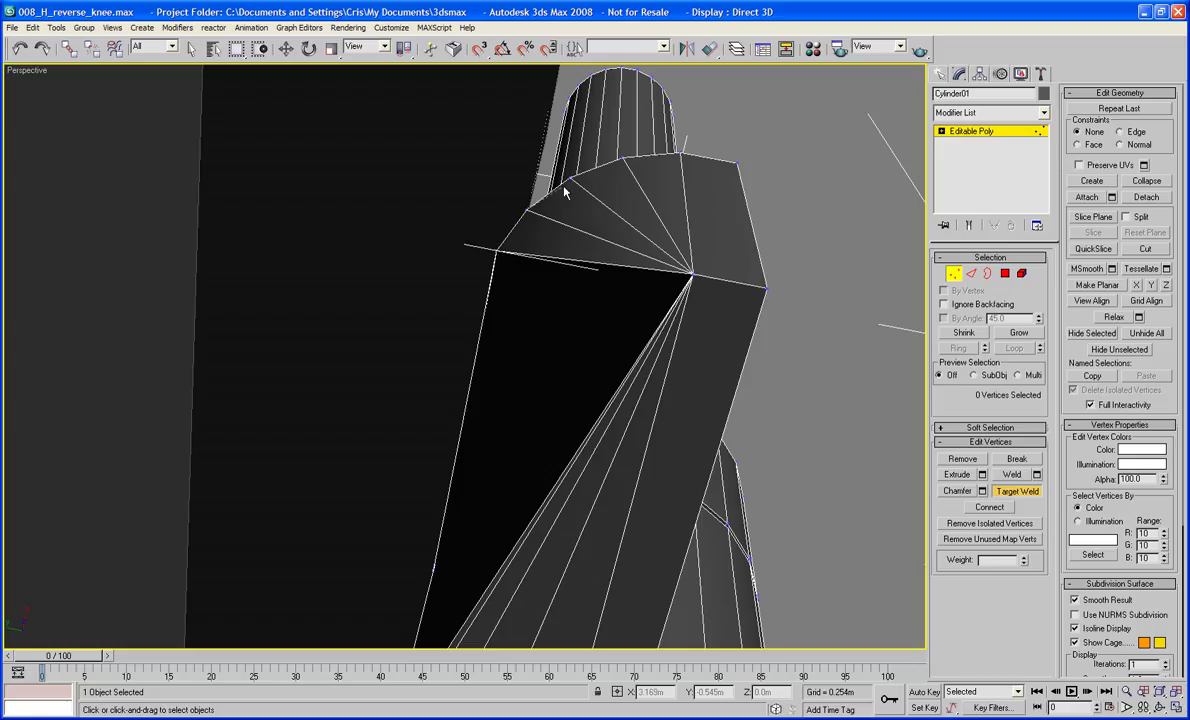
click(502, 251)
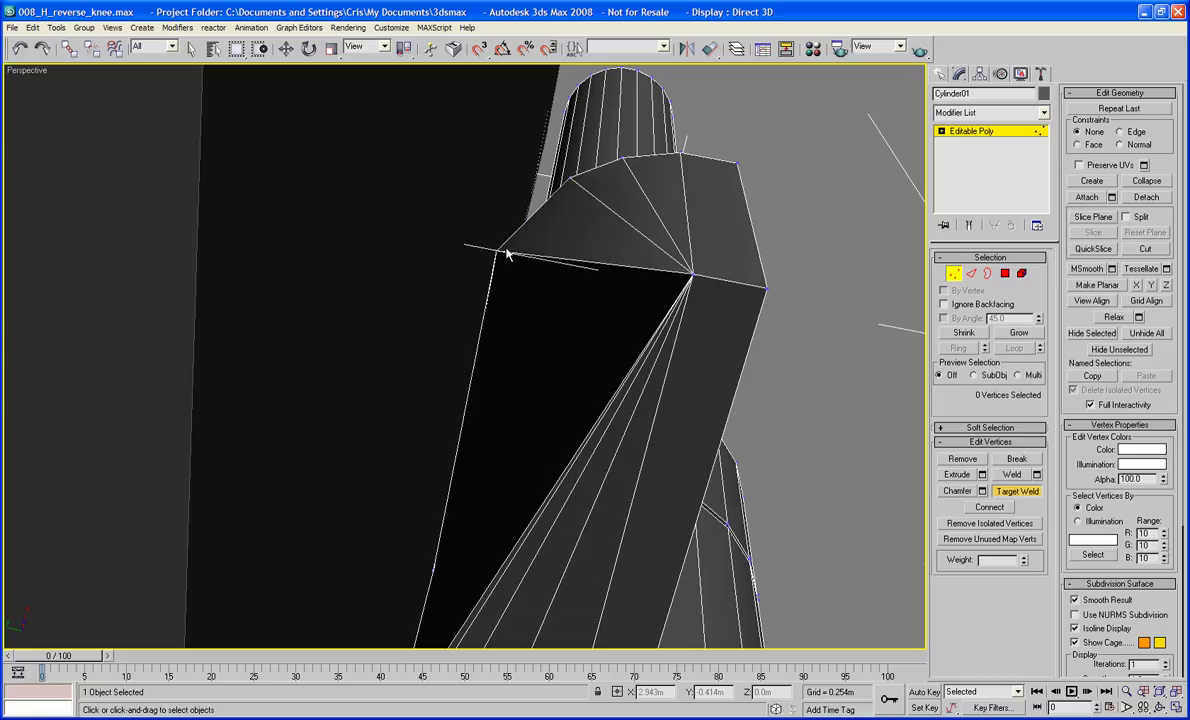
click(569, 177)
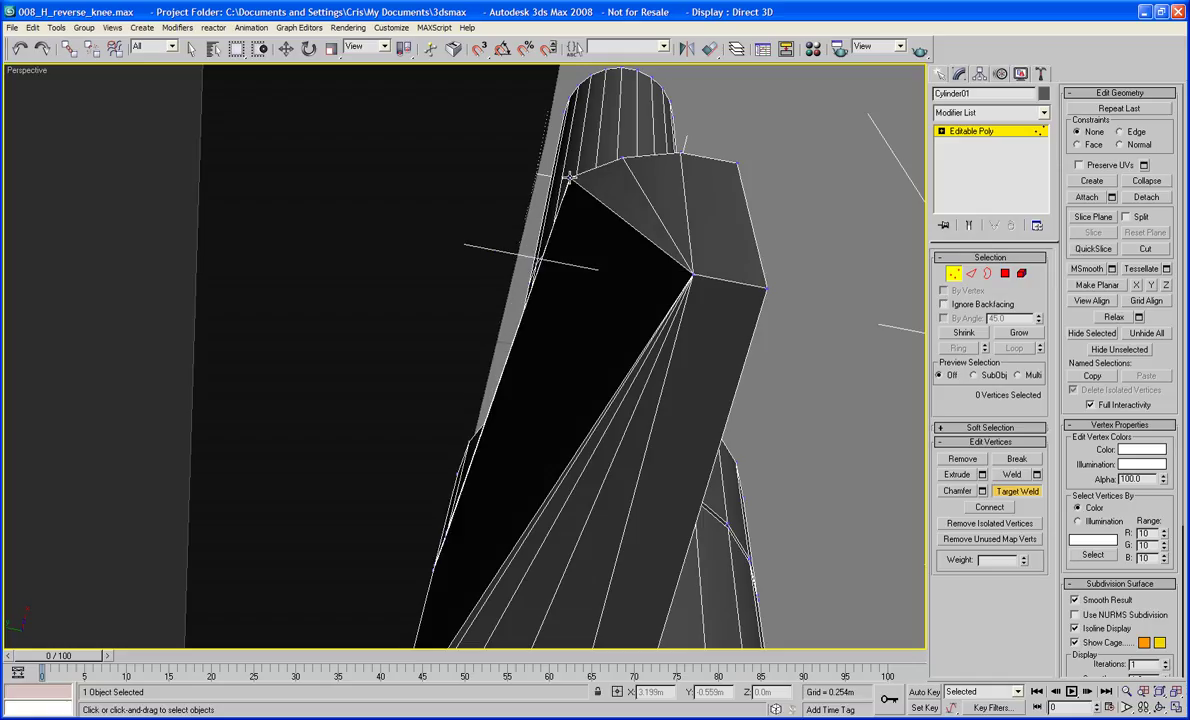
click(620, 158)
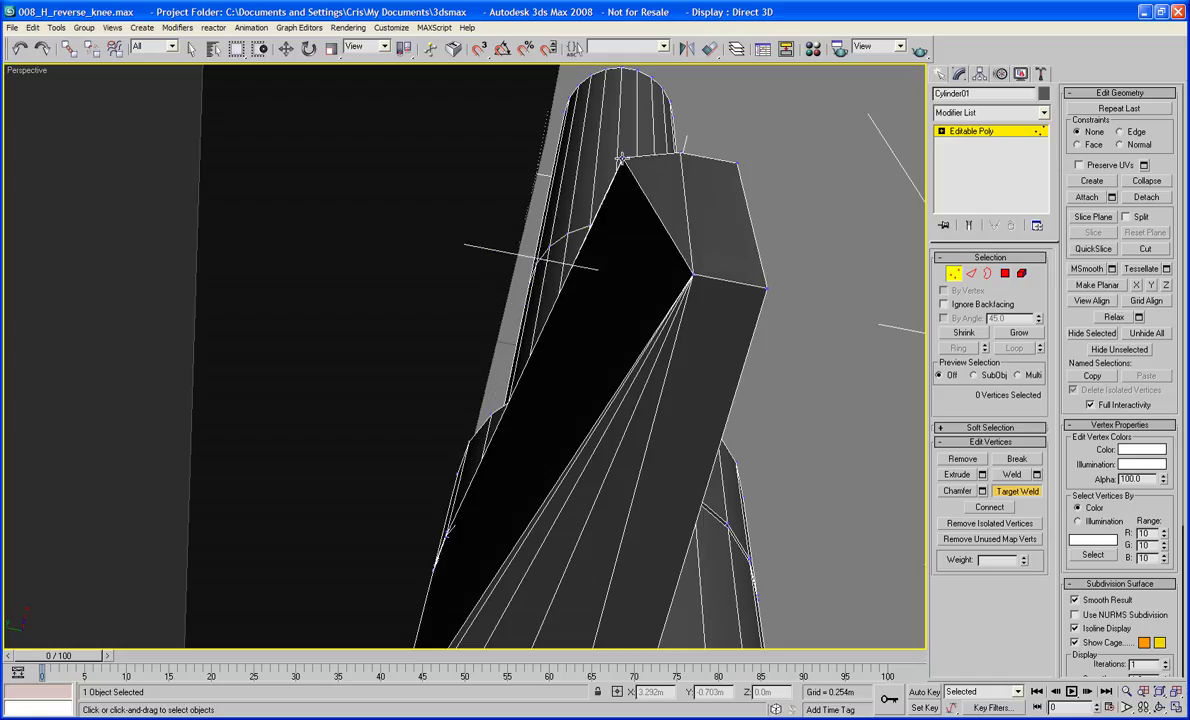
click(677, 157)
key(w)
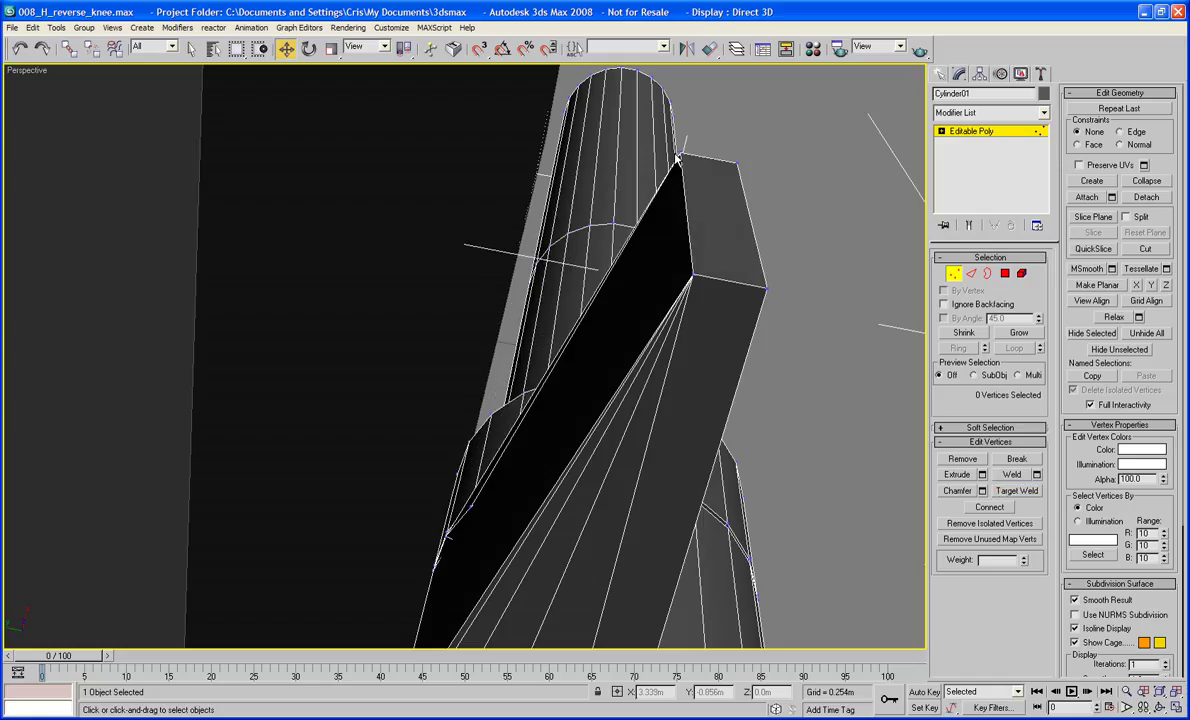
- Delete the long dark polygon that closes the side of the pulled-out bracket next to its end face
click(677, 154)
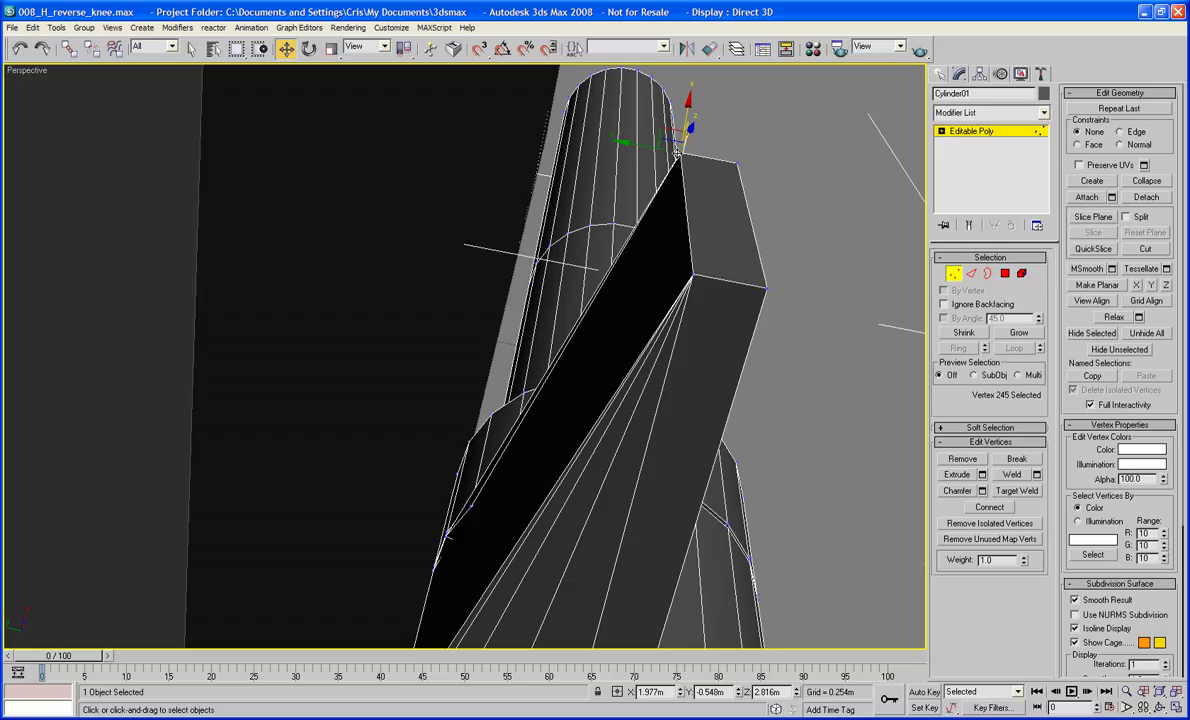
ctrl+click(691, 274)
alt+middle_drag(691, 274, 912, 296)
ctrl+click(1005, 273)
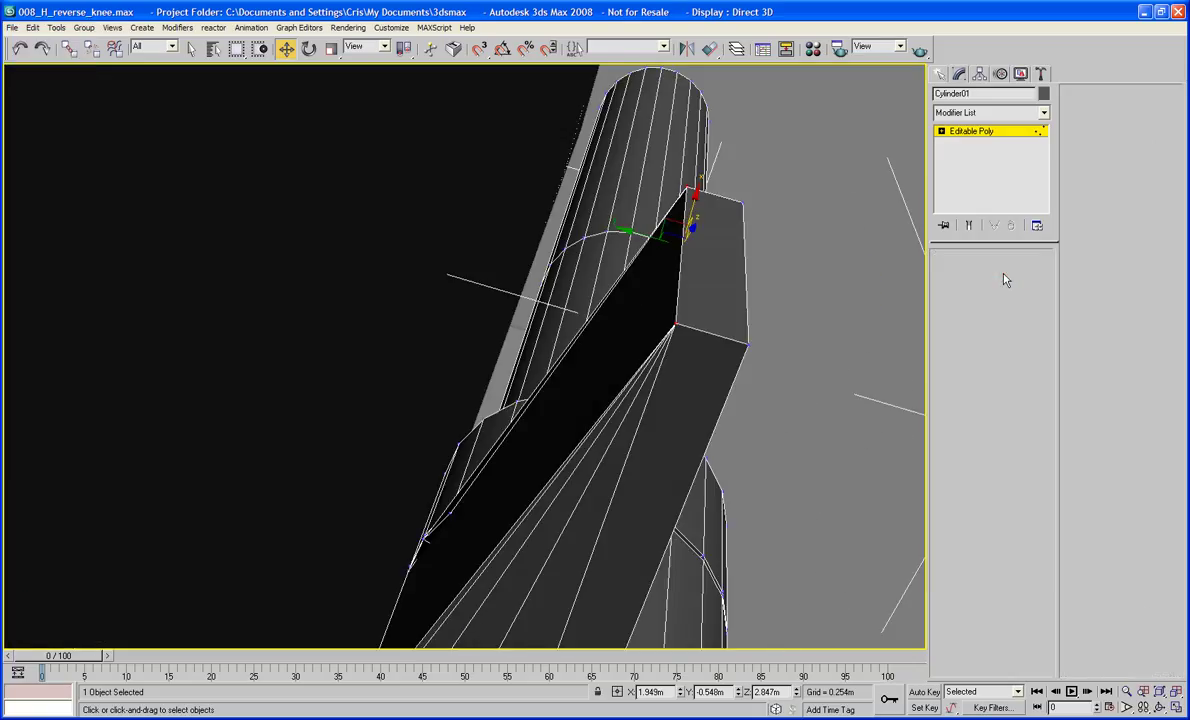
click(656, 327)
key(Delete)
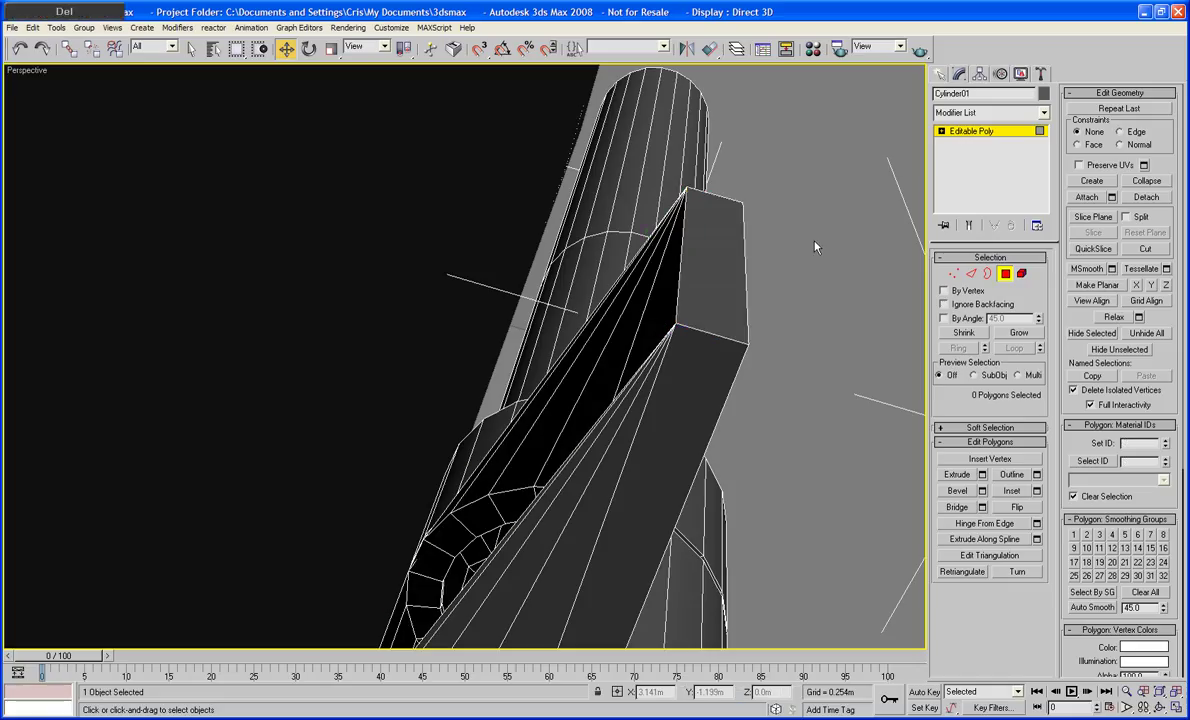
- Move the two inner corner vertices of the bracket's end face about 0.049 m in Y
click(959, 275)
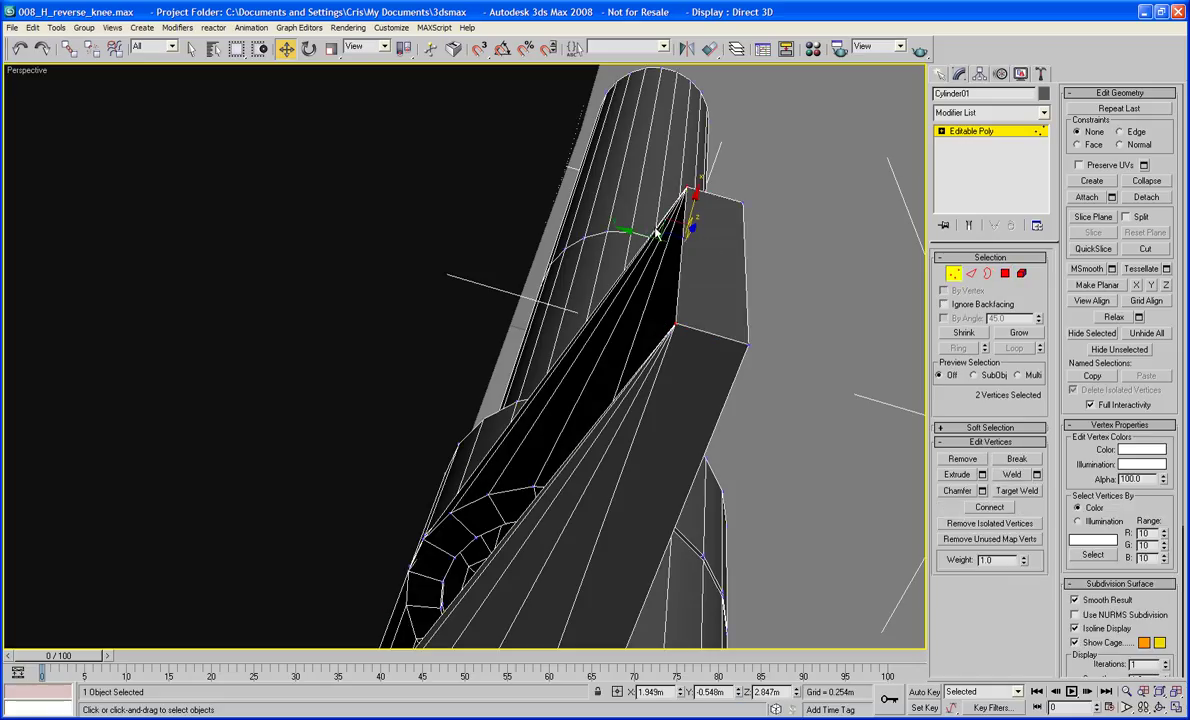
alt+middle_drag(604, 222, 491, 305)
drag(491, 300, 423, 235)
alt+middle_drag(423, 235, 370, 307)
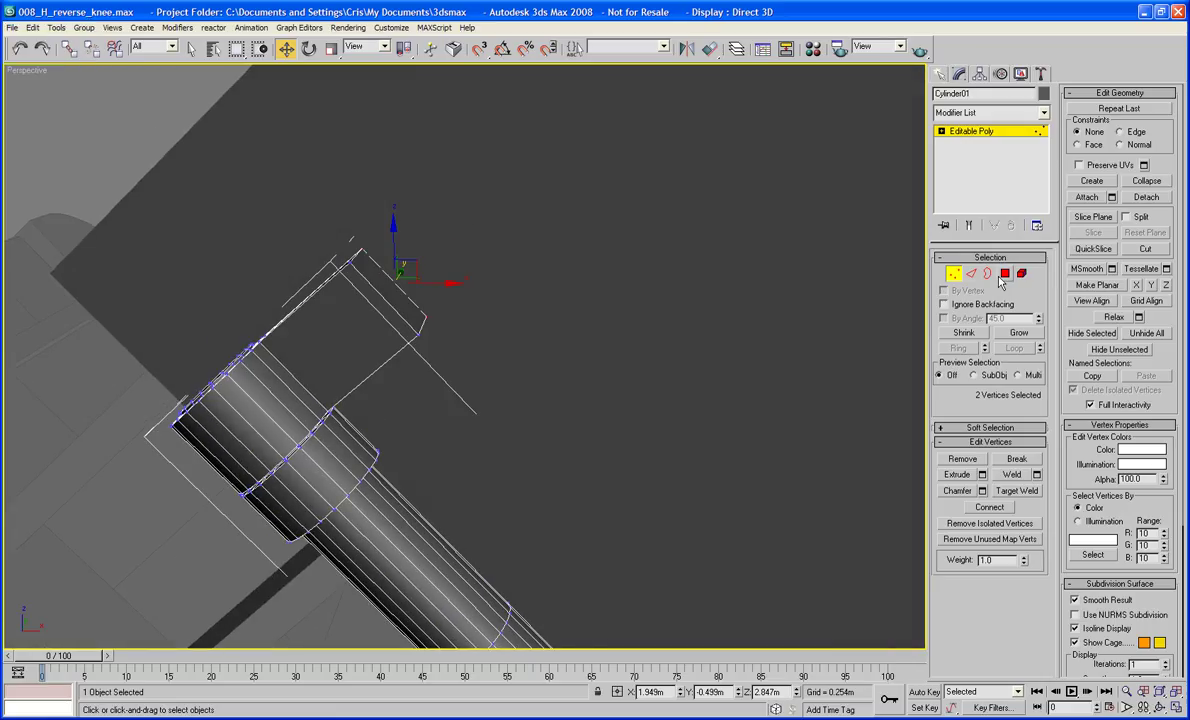
- In Local coordinates, move the bracket's end polygon along Z and slightly along X to about X 1.89 m, Z 2.797 m
click(1004, 273)
click(403, 304)
click(369, 46)
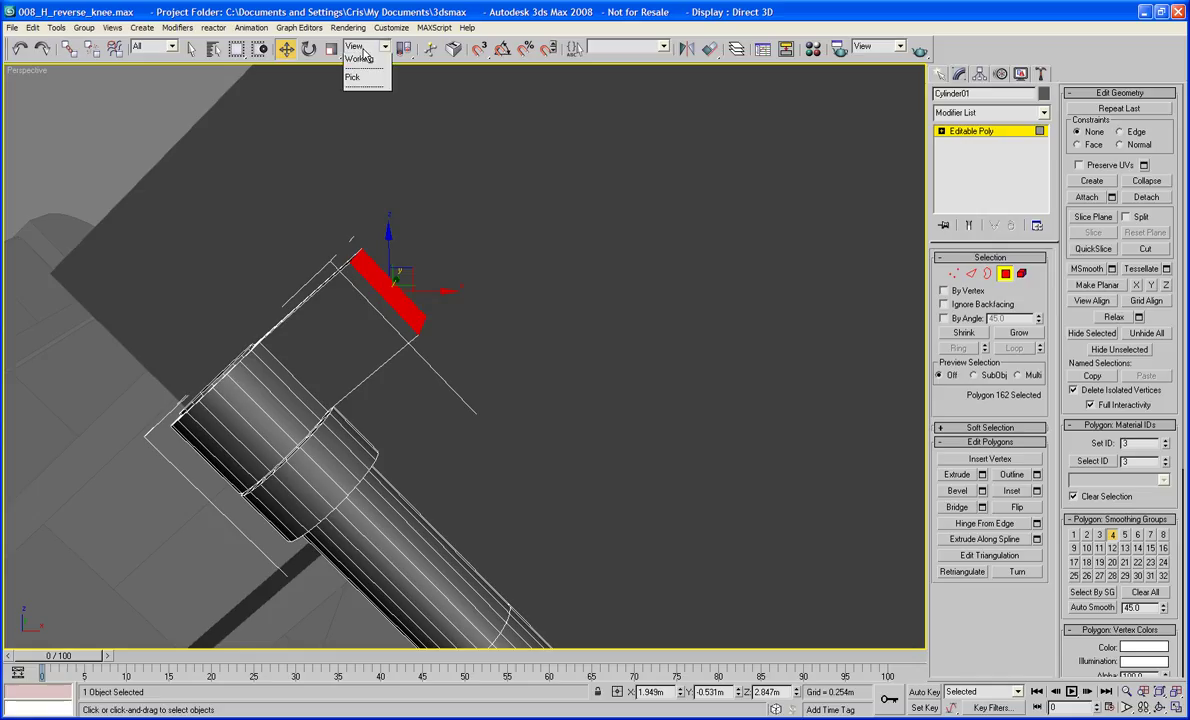
click(345, 104)
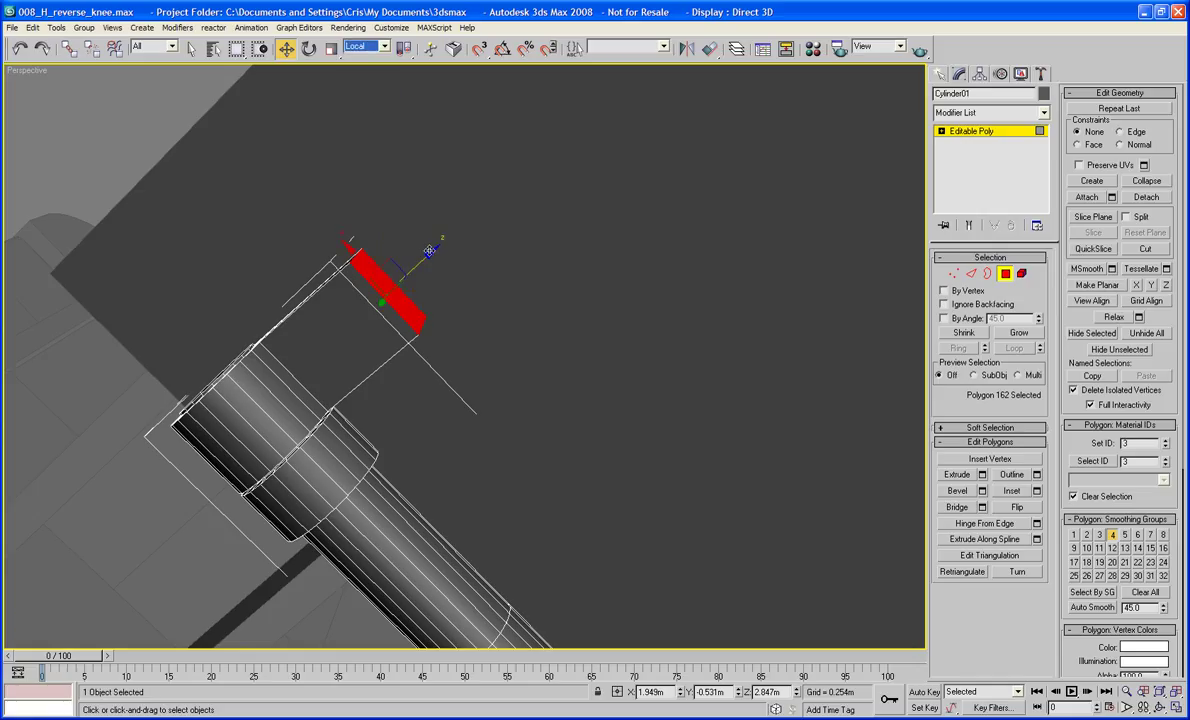
drag(429, 250, 396, 337)
mouse_move(396, 337)
alt+middle_down()
mouse_move(440, 325)
mouse_move(411, 319)
alt+middle_up()
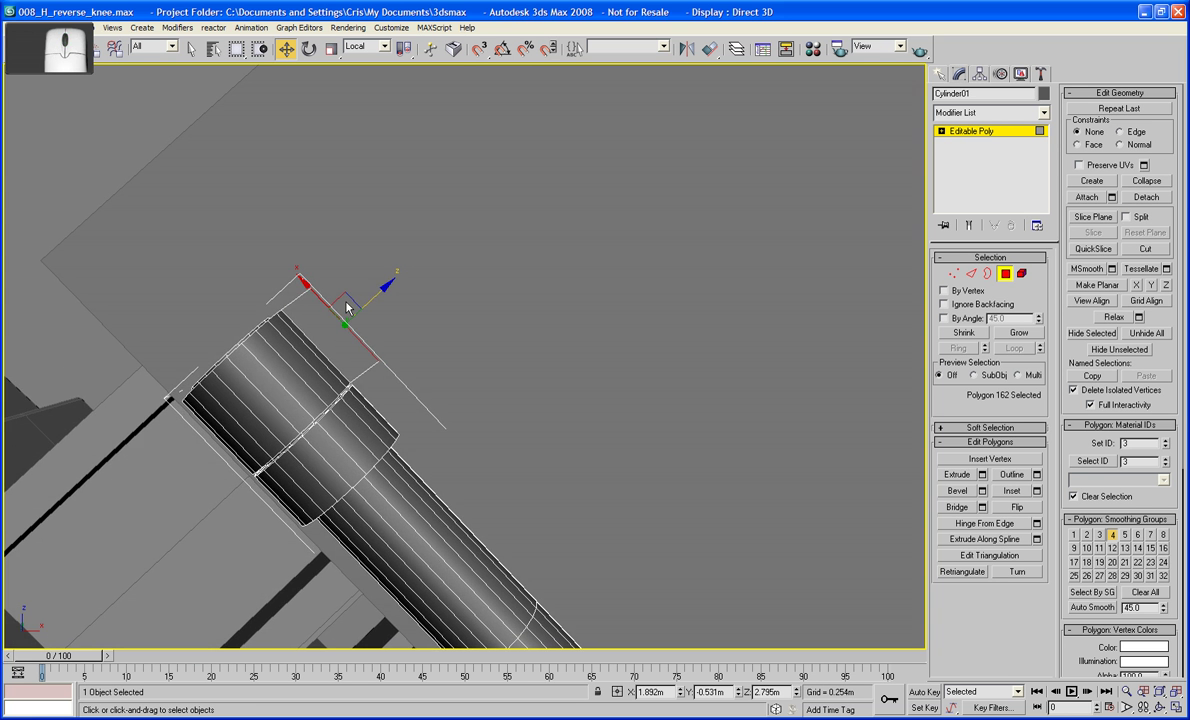
drag(311, 284, 309, 286)
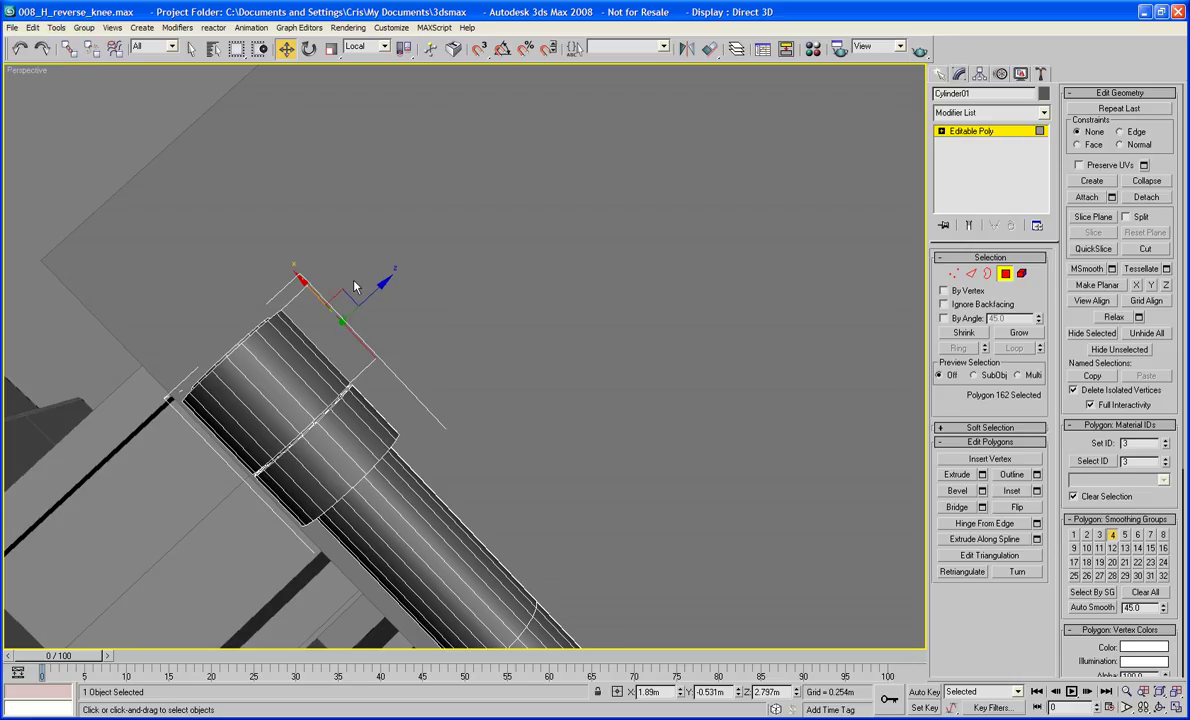
- Try to extrude the bracket's end polygon slightly outward with the Group extrusion type
alt+middle_drag(356, 287, 348, 359)
scroll(435, 250, down, 2)
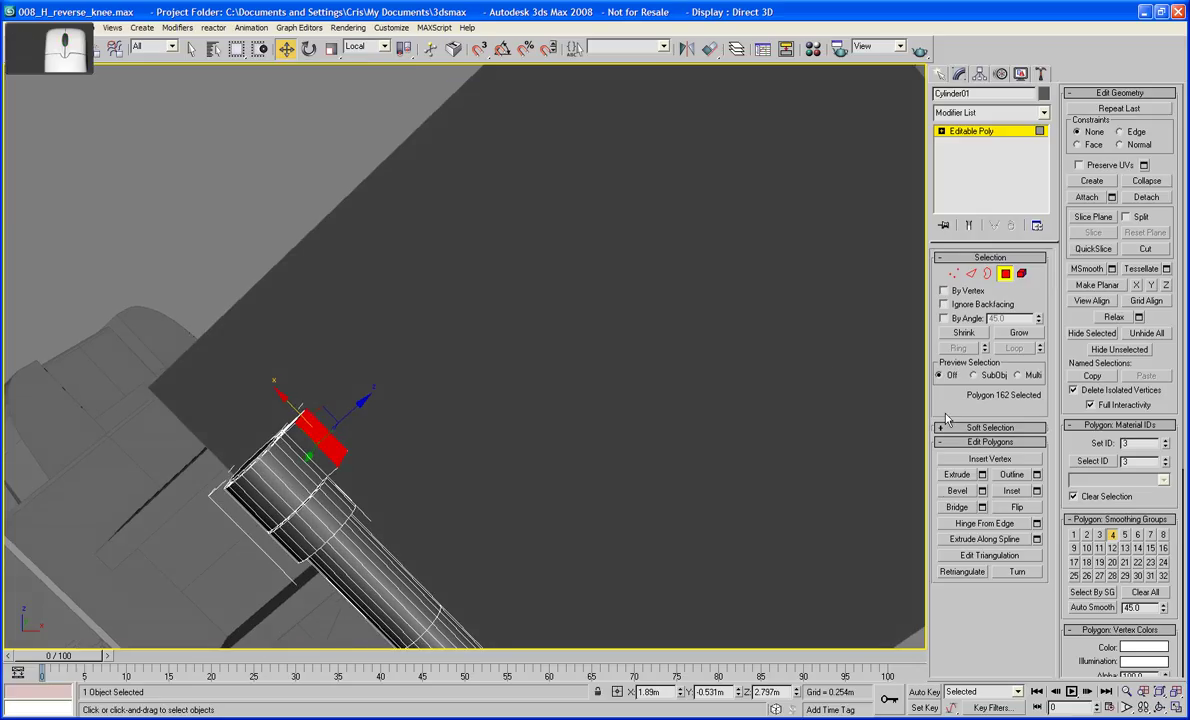
click(957, 474)
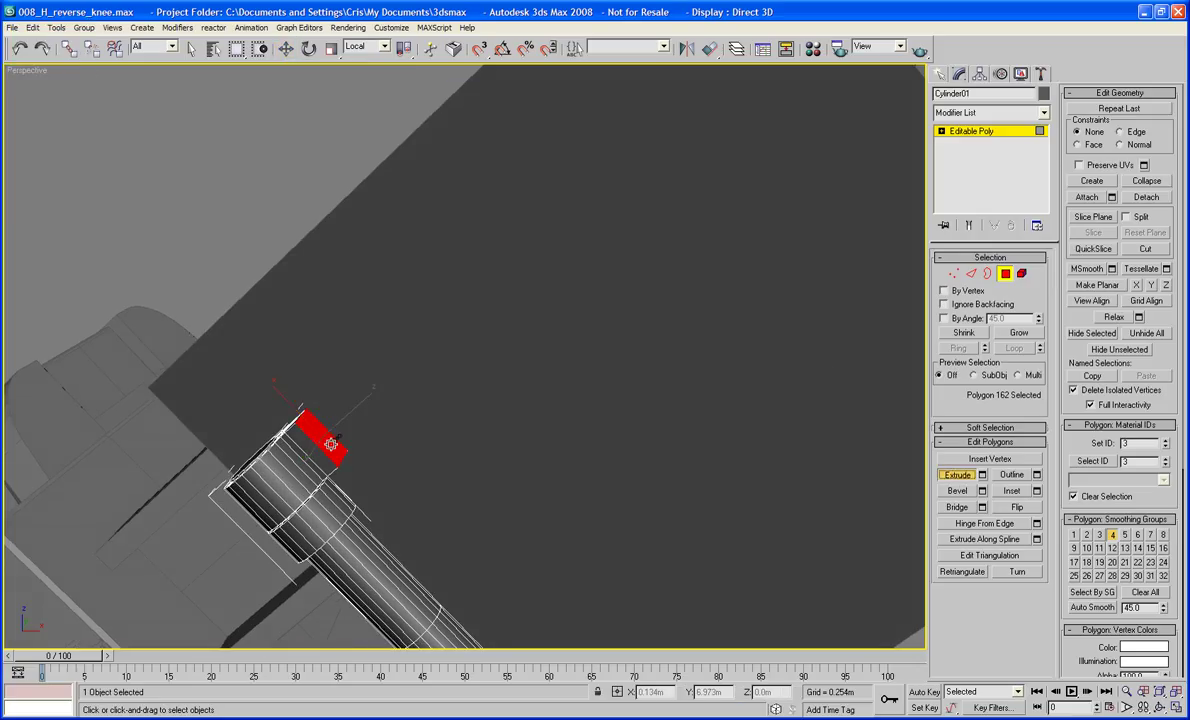
click(982, 475)
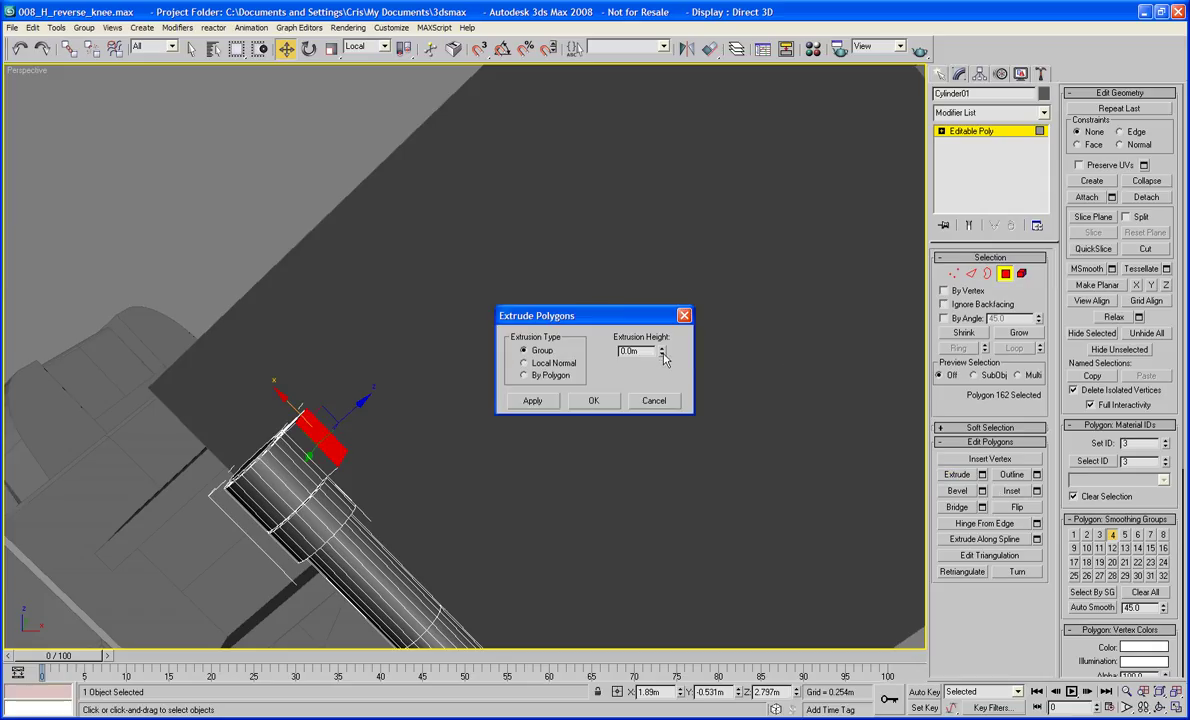
drag(663, 354, 661, 333)
click(593, 401)
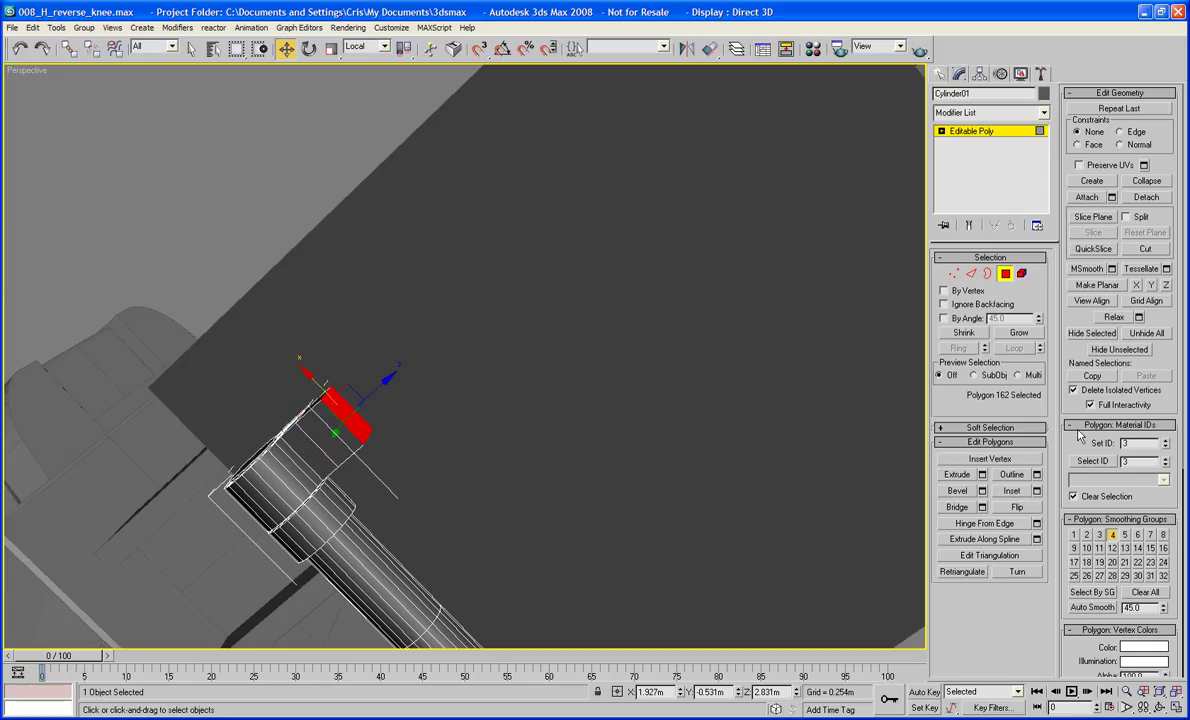
- Select the narrow polygon on the bracket's side and scale it to 19 percent in Y using View coordinates
alt+middle_drag(918, 469, 840, 390)
alt+middle_drag(840, 390, 775, 390)
scroll(853, 414, up, 3)
click(638, 422)
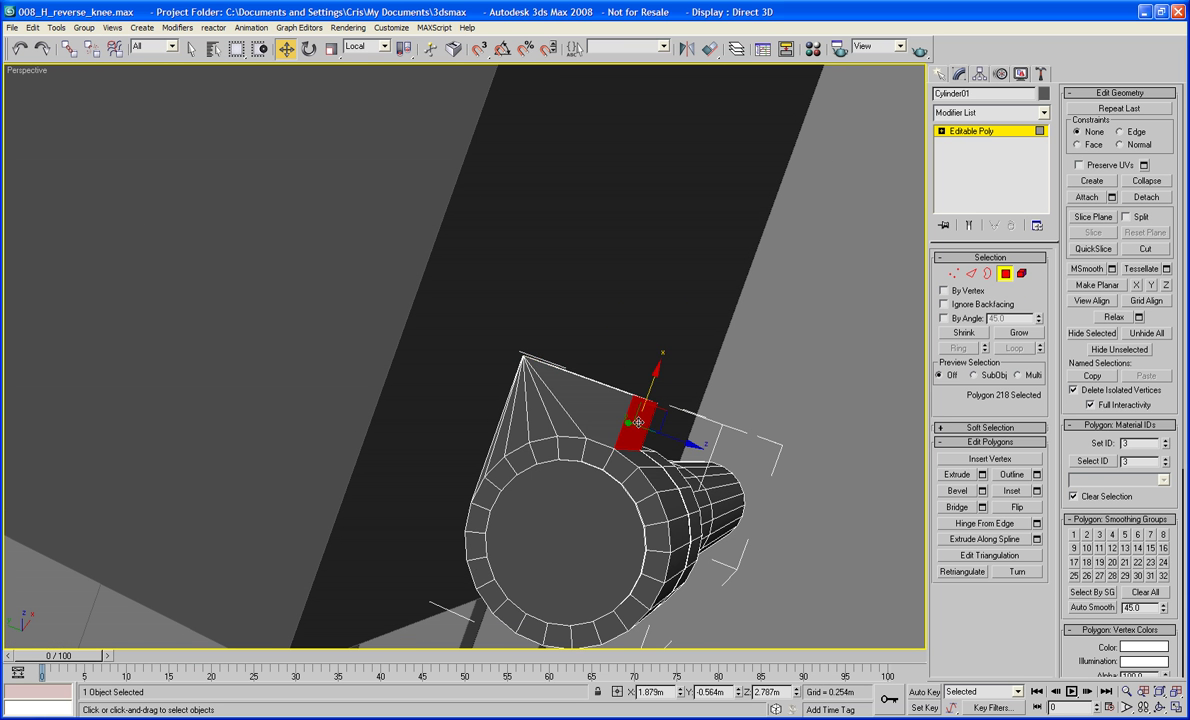
key(r)
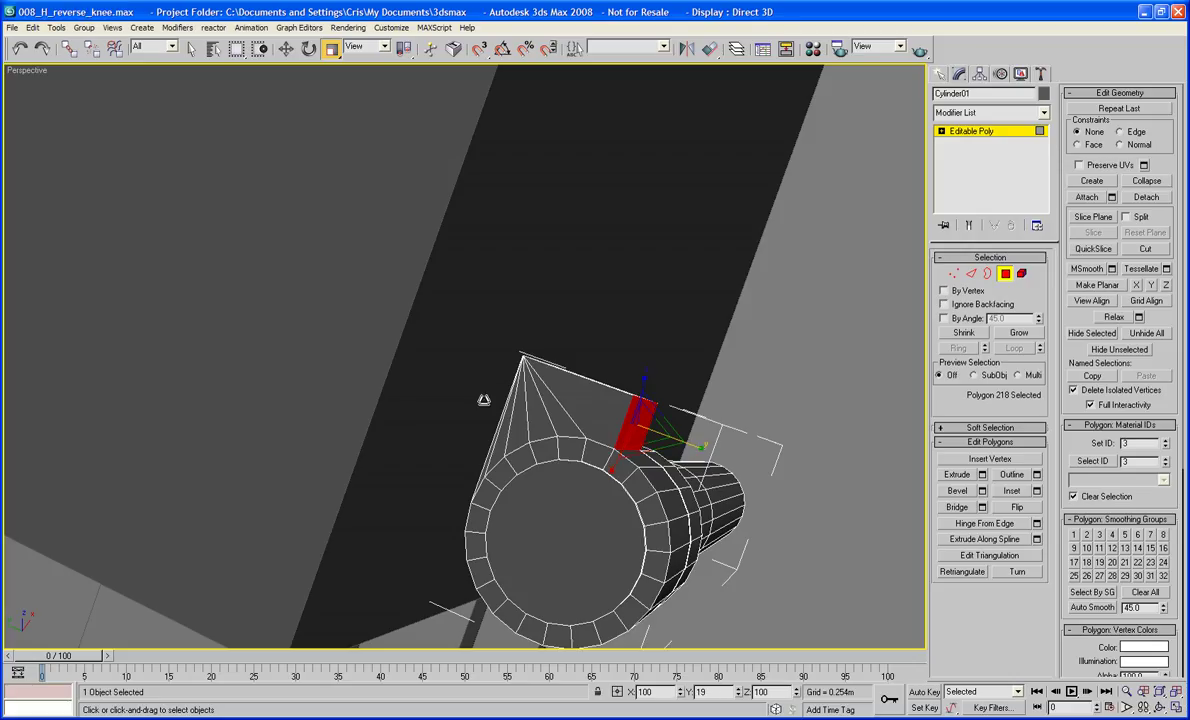
- Flatten the bracket's end polygon by scaling it along its Local Z axis
alt+middle_drag(700, 400, 620, 388)
click(474, 417)
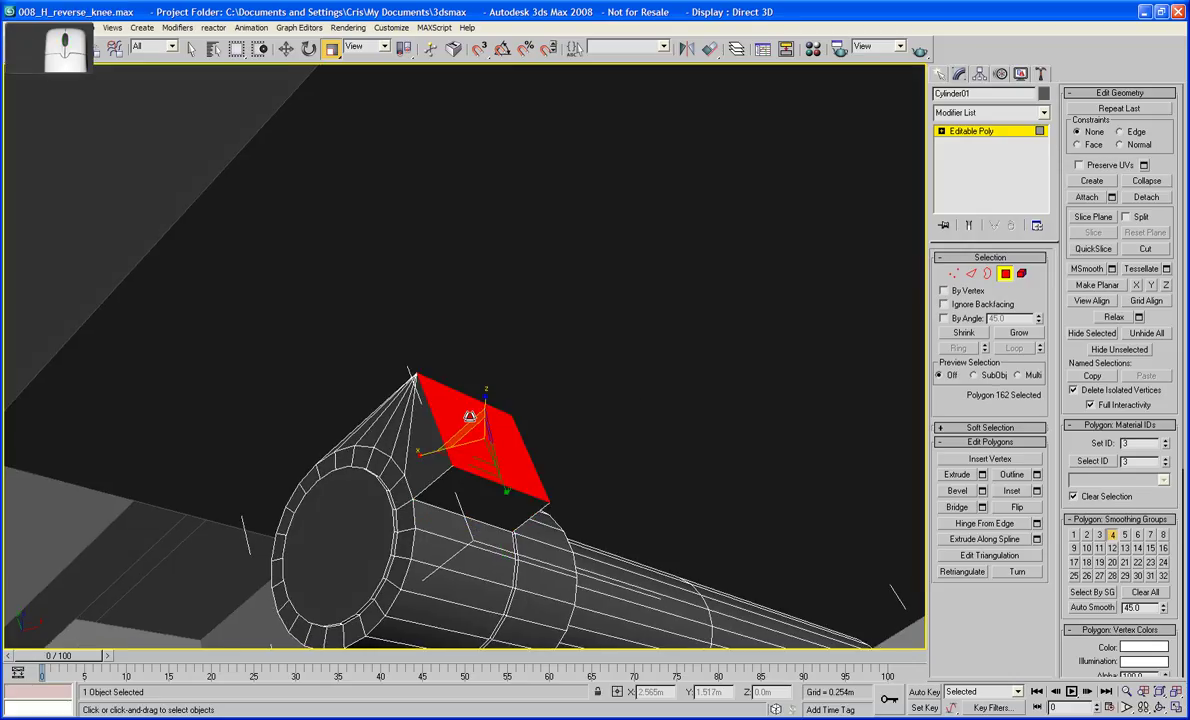
click(370, 46)
click(340, 97)
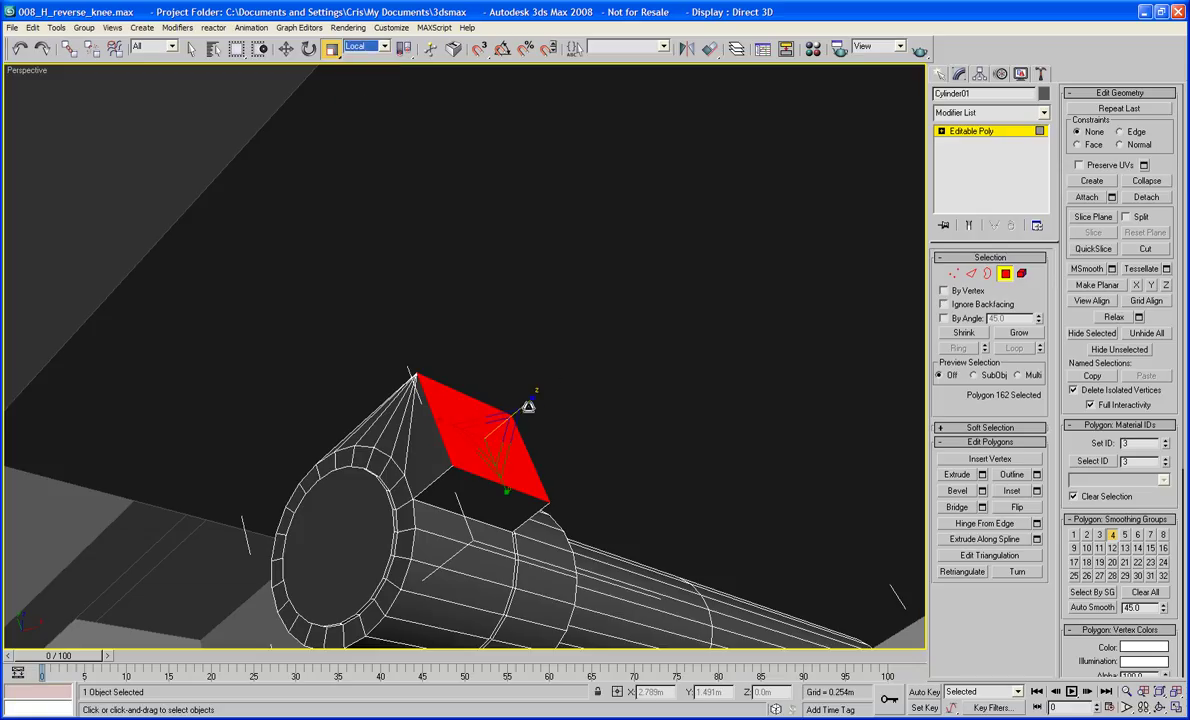
drag(529, 406, 106, 38)
- Select the six polygons on the bracket's near face beside the cylinder's rim and lock the selection
alt+middle_drag(555, 355, 339, 432)
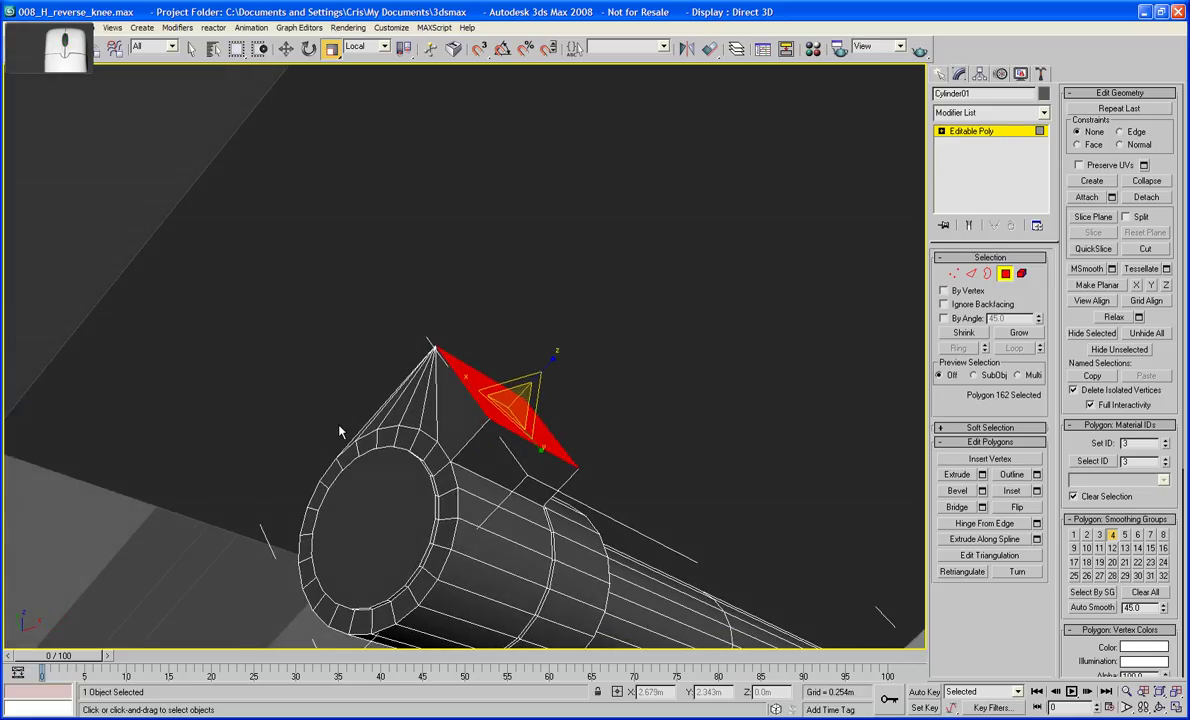
click(366, 428)
ctrl+click(379, 421)
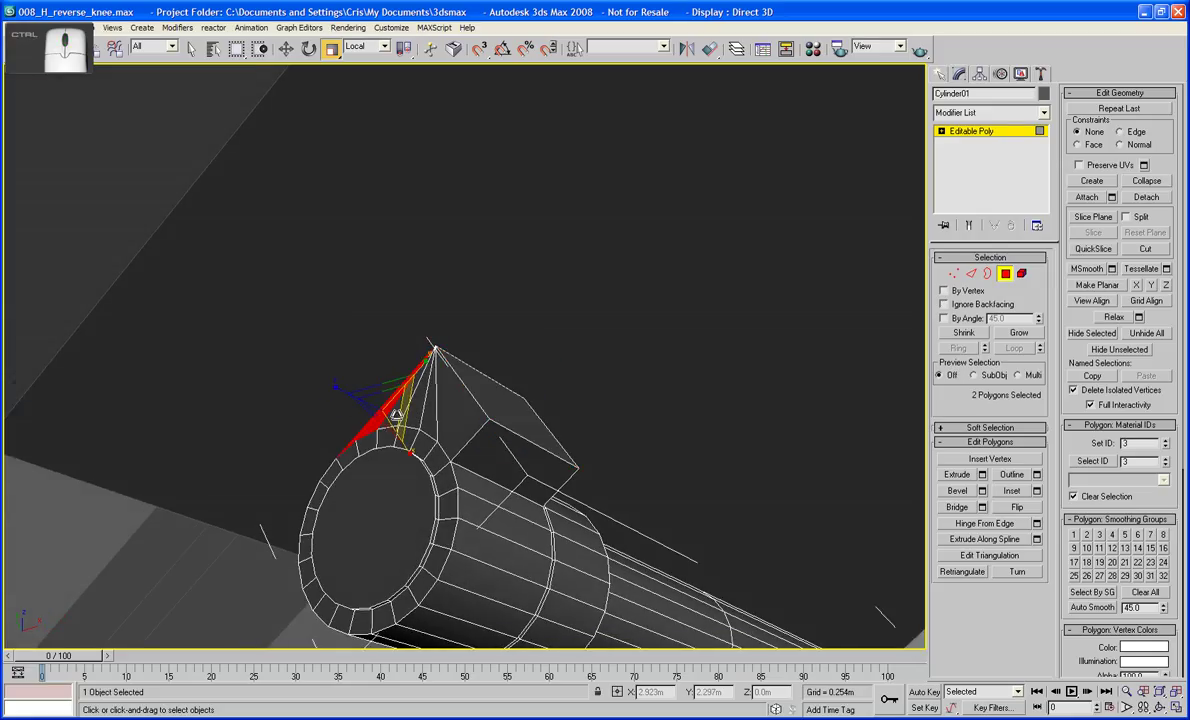
ctrl+click(397, 414)
ctrl+click(415, 412)
ctrl+click(433, 411)
ctrl+click(454, 412)
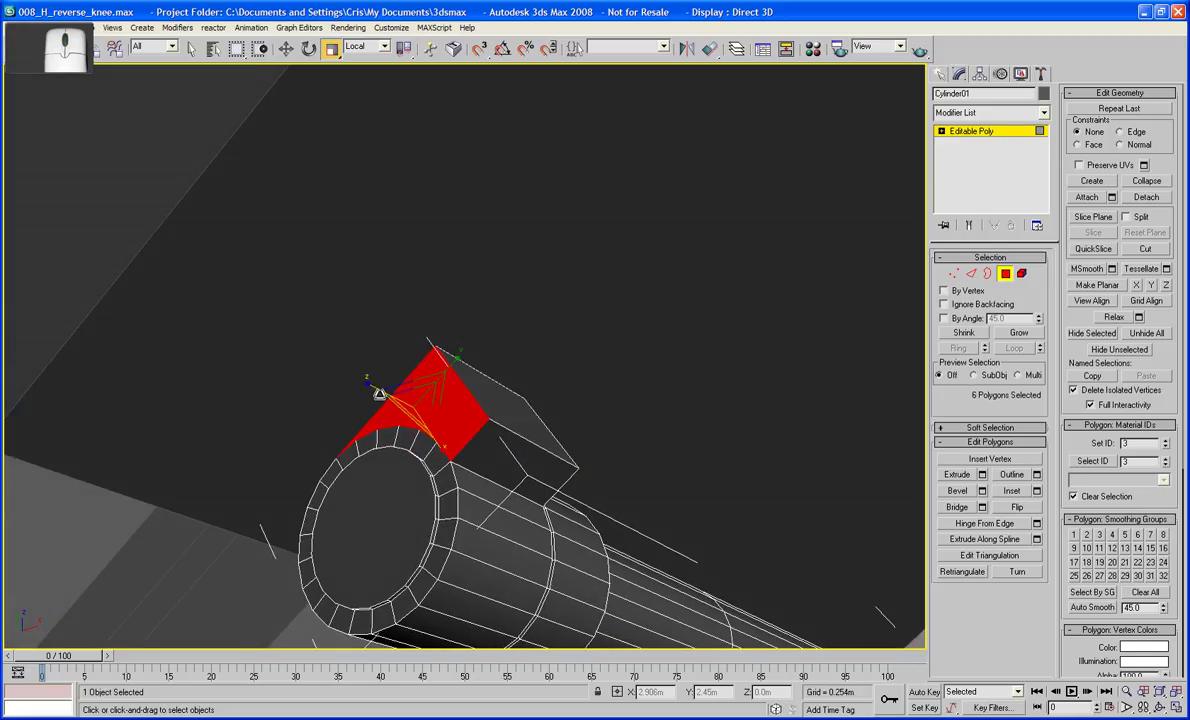
key(space)
mouse_move(593, 457)
middle_down()
mouse_move(530, 427)
mouse_move(579, 452)
middle_up()
scroll(530, 427, down, 4)
scroll(575, 449, down, 1)
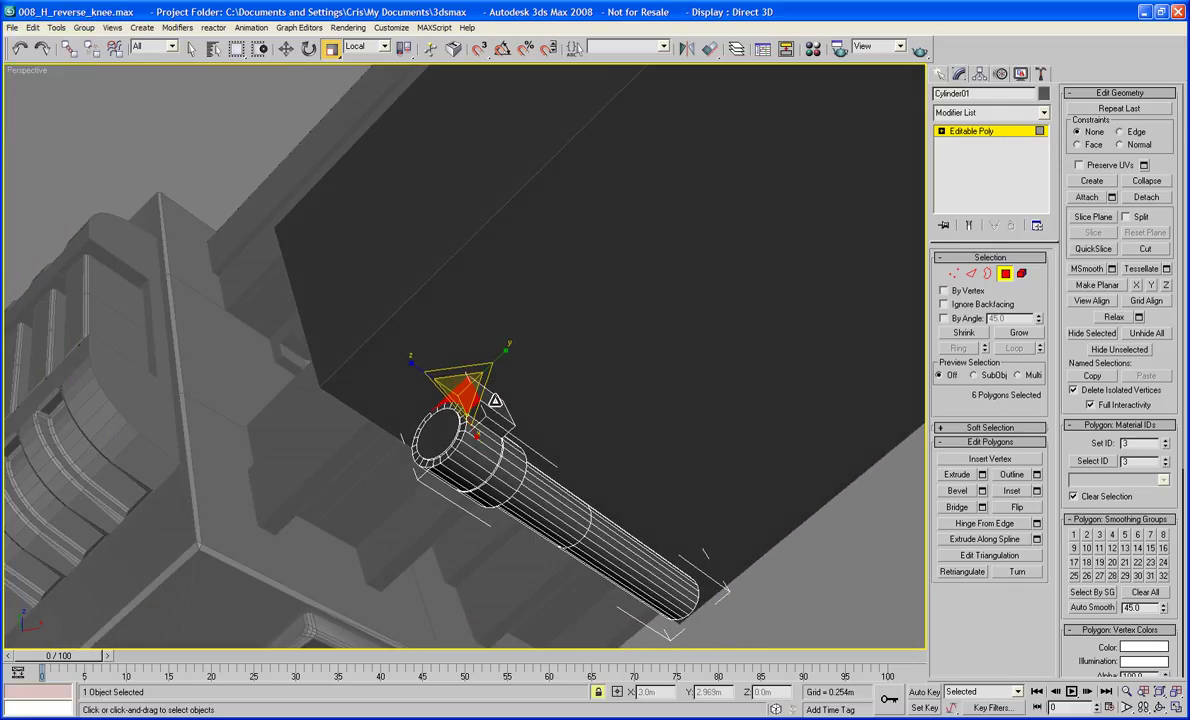
right_click(494, 400)
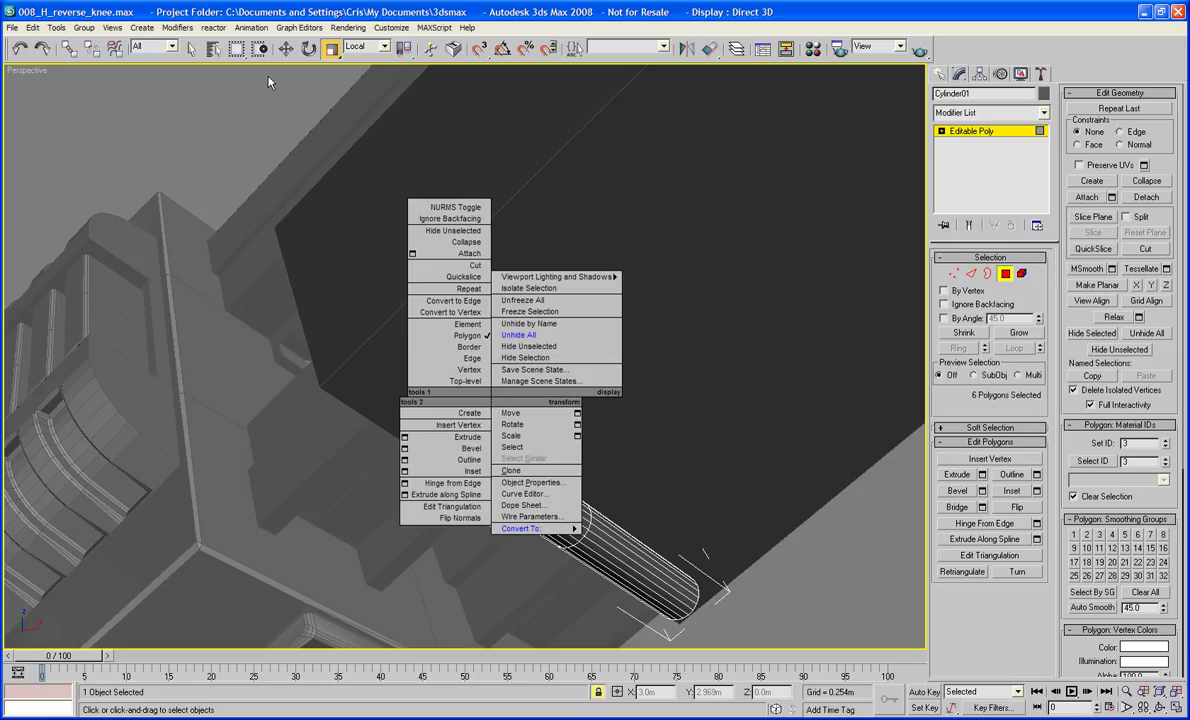
click(286, 49)
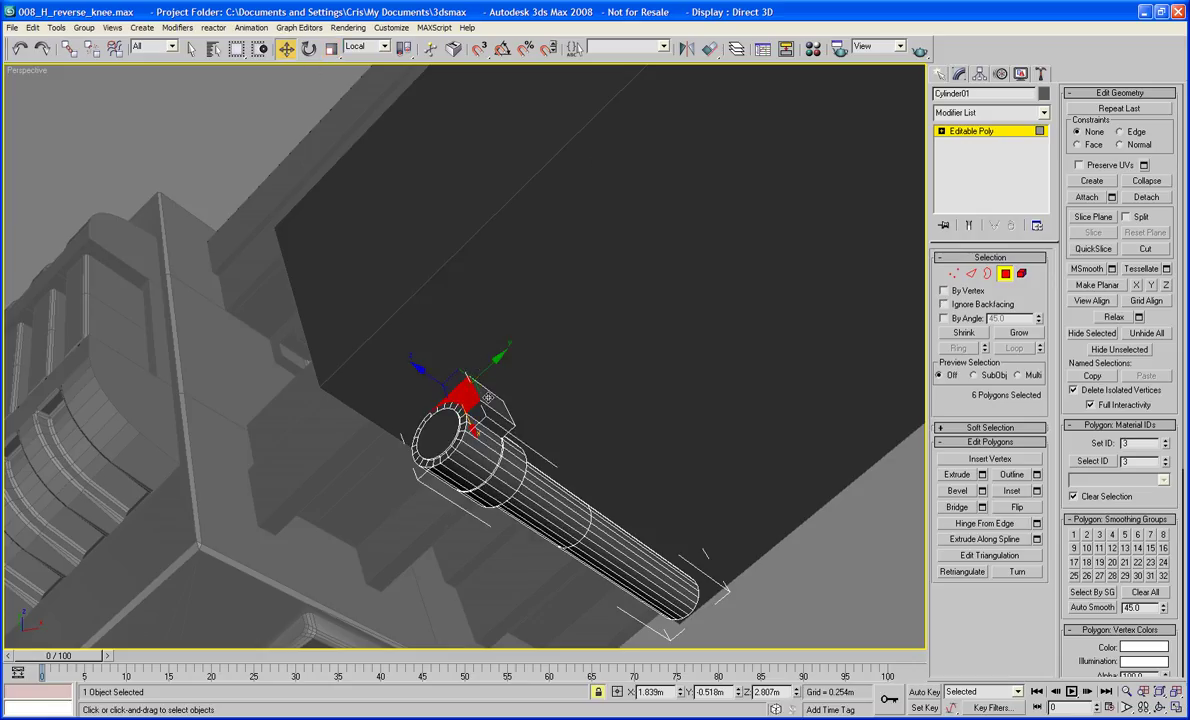
- Extrude the bracket's end polygon into a long arm running across the large dark face beside the cylinder
click(482, 401)
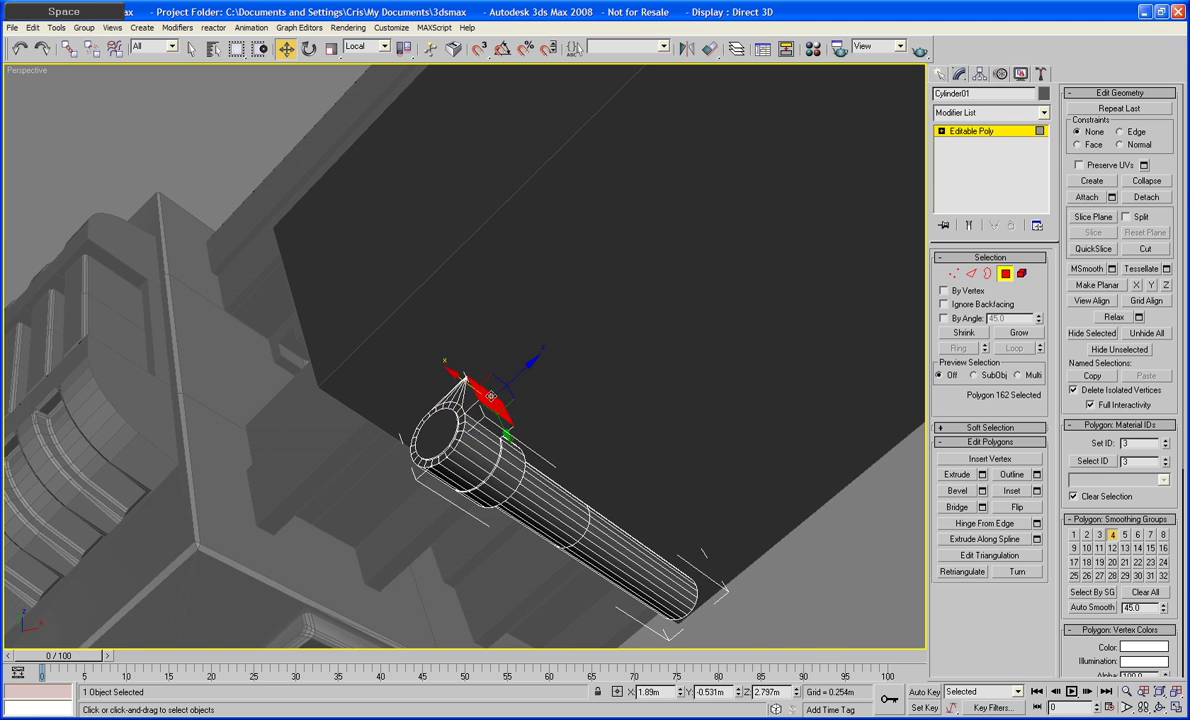
alt+middle_drag(487, 398, 891, 314)
key(shift+e)
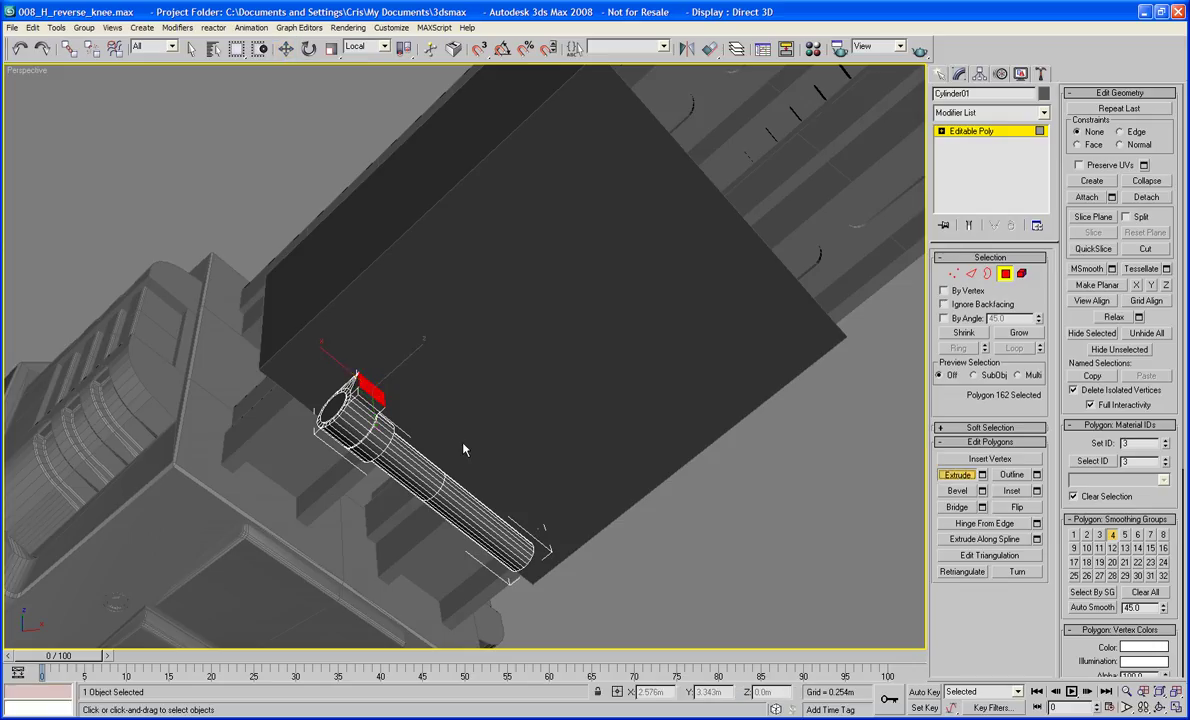
drag(362, 385, 411, 267)
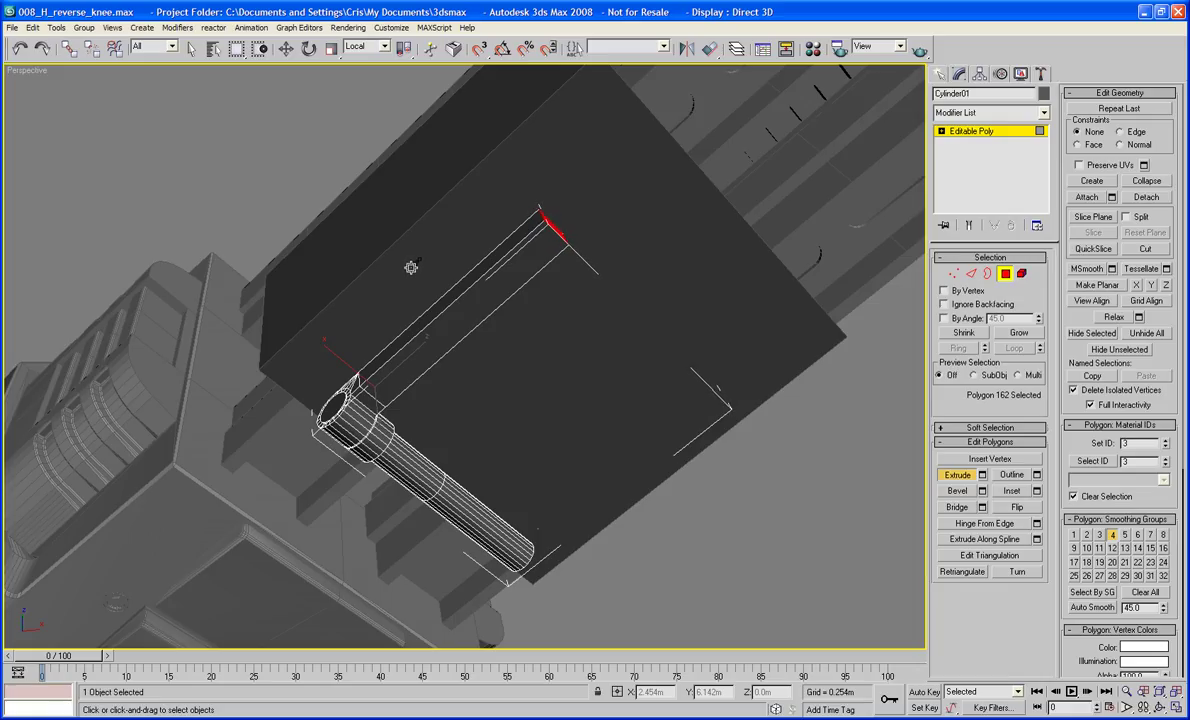
middle_drag(464, 288, 503, 252)
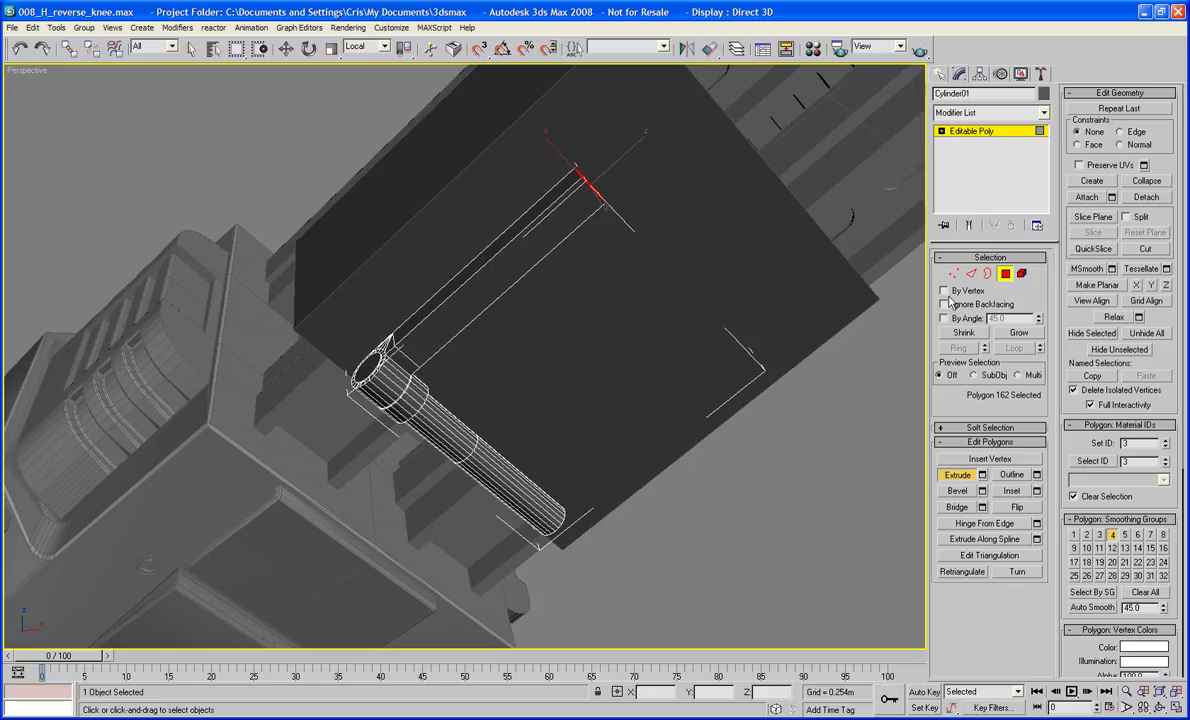
- Select the extruded arm's four long edges and connect them with a new edge loop
click(976, 275)
drag(532, 316, 445, 256)
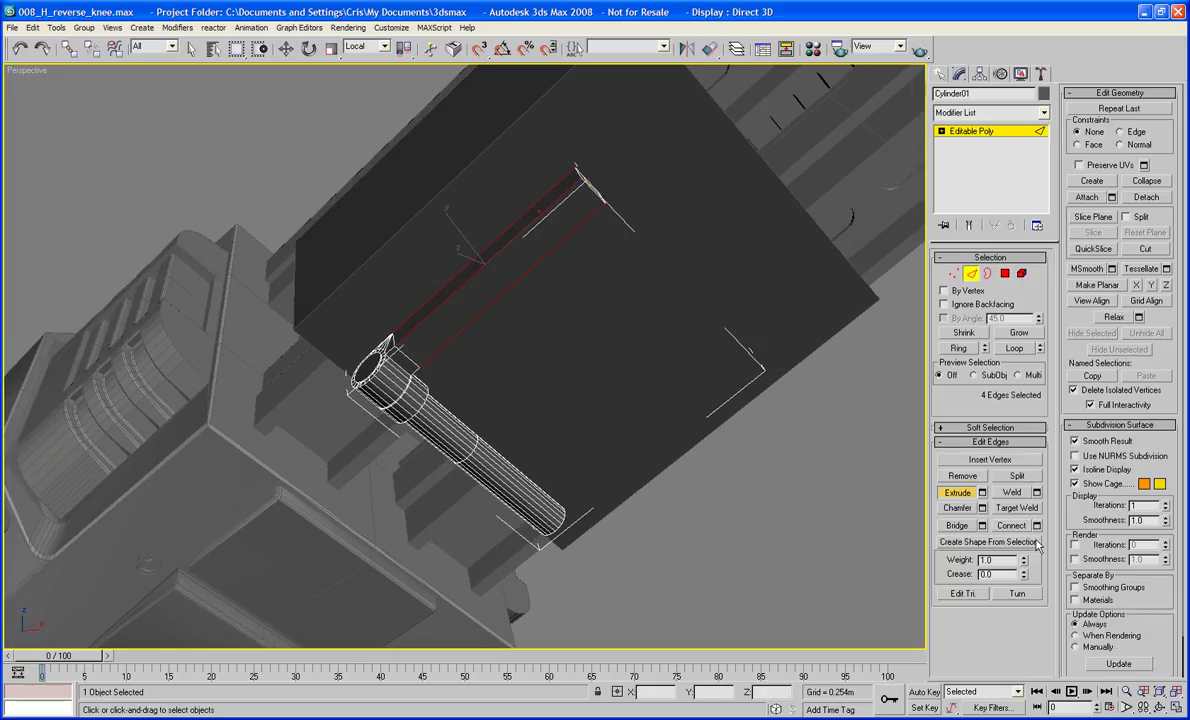
- Move the arm's new edge loop along its length towards the cylinder and chamfer it into two loops
key(w)
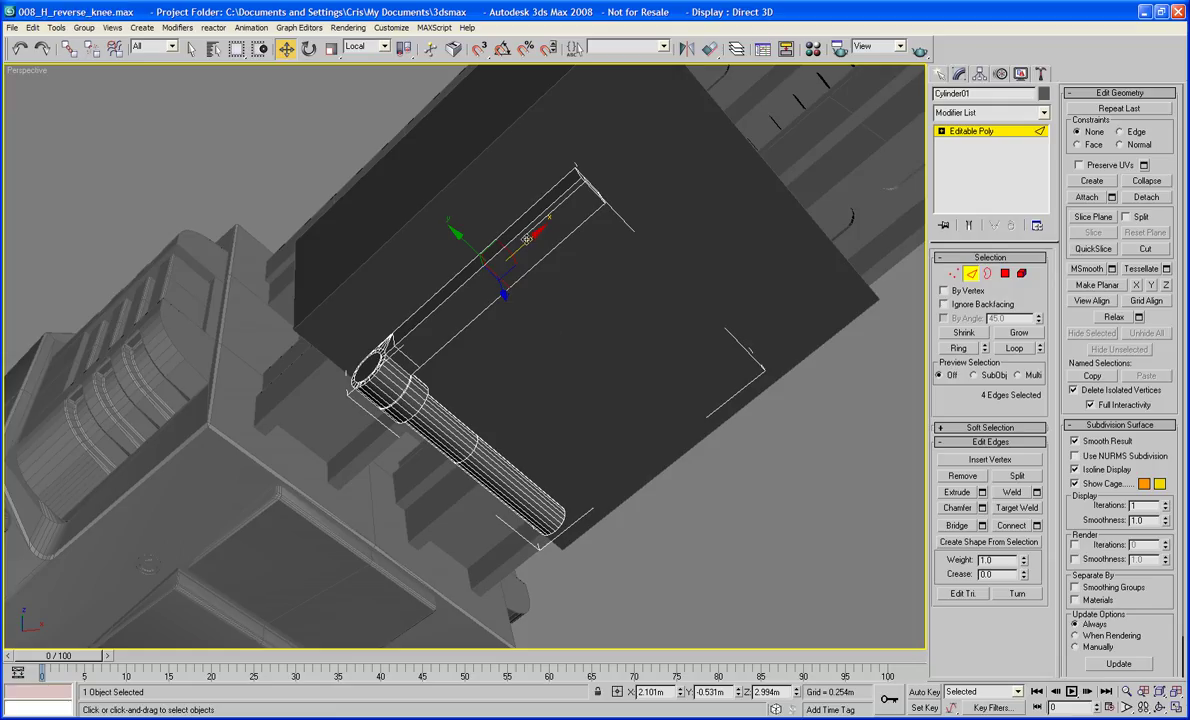
drag(526, 252, 455, 306)
key(ctrl+shift+c)
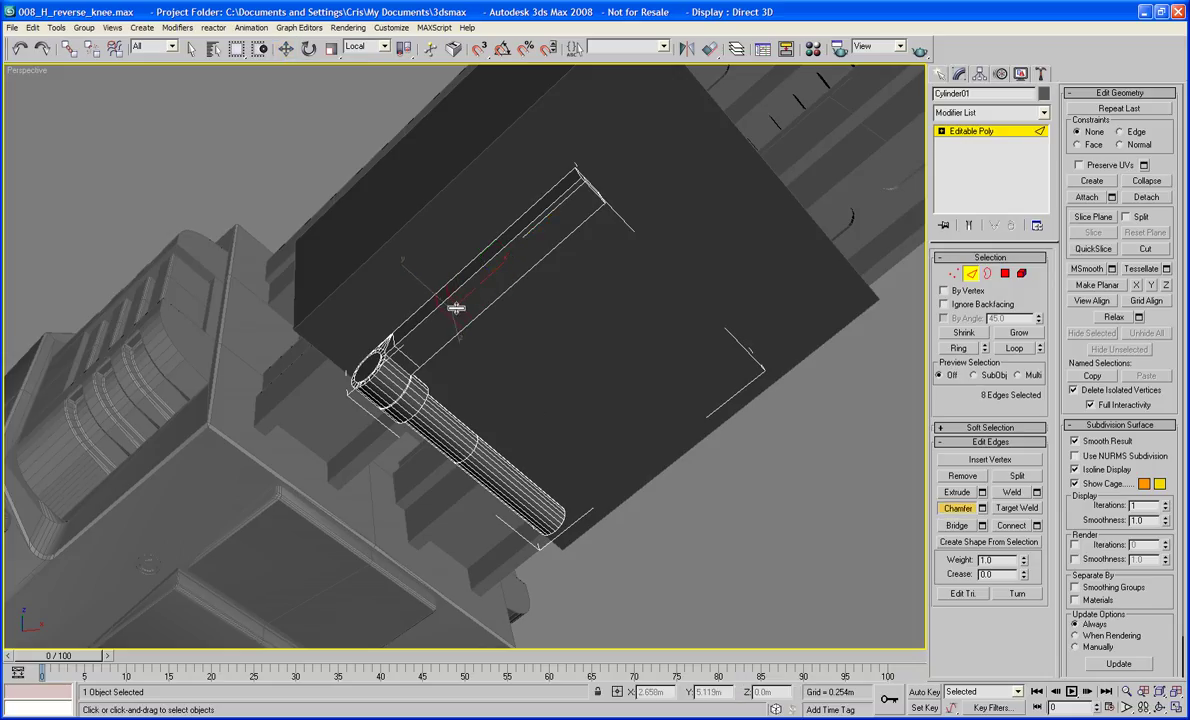
middle_drag(470, 310, 481, 322)
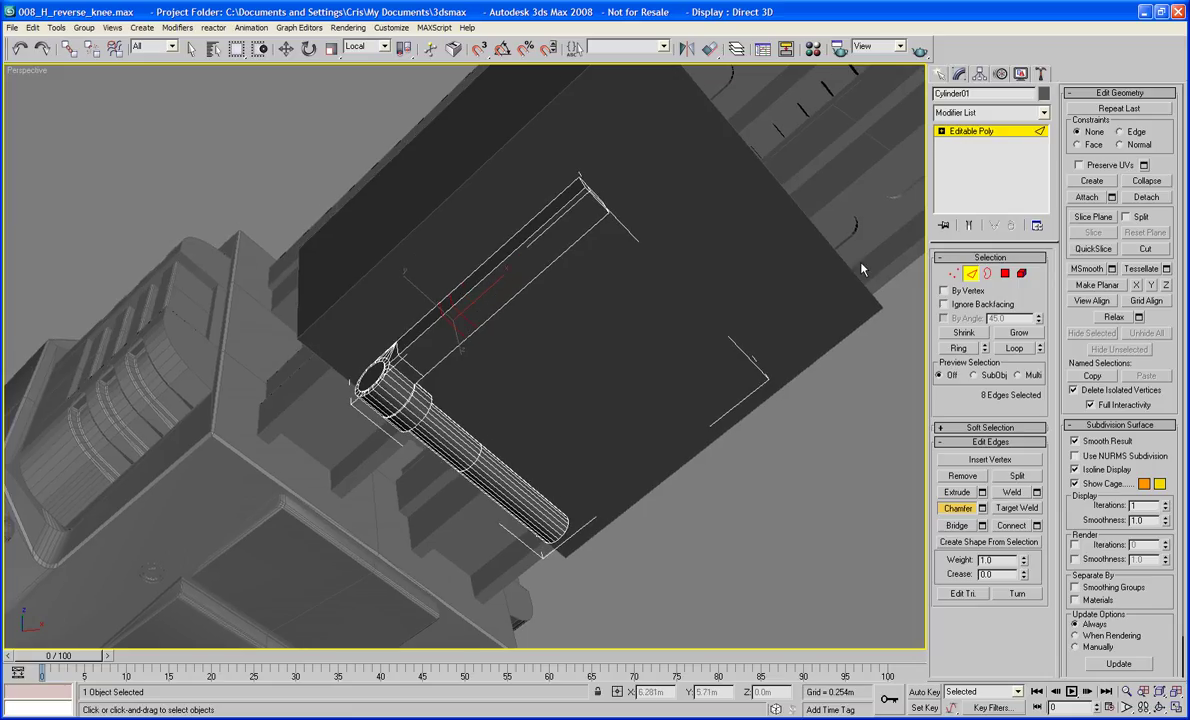
- Move the arm's outer side polygon beyond the chamfered loops outward along its Local Z axis, widening the far section
click(1004, 273)
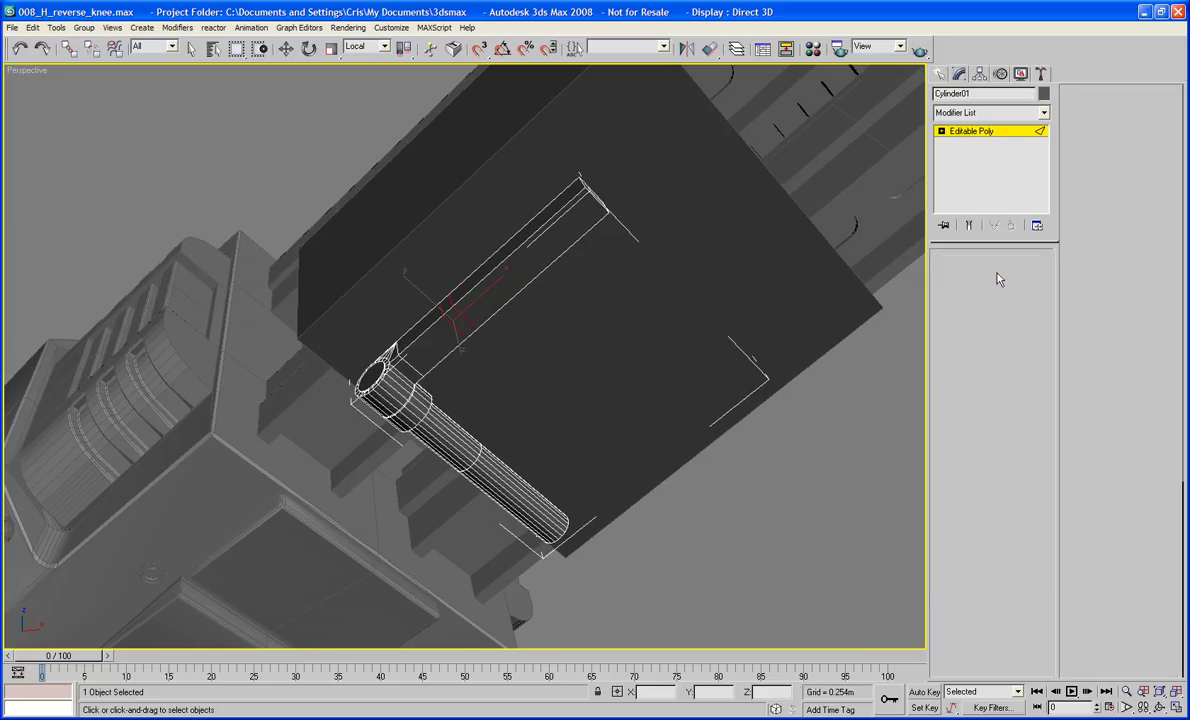
click(522, 245)
click(505, 252)
click(513, 258)
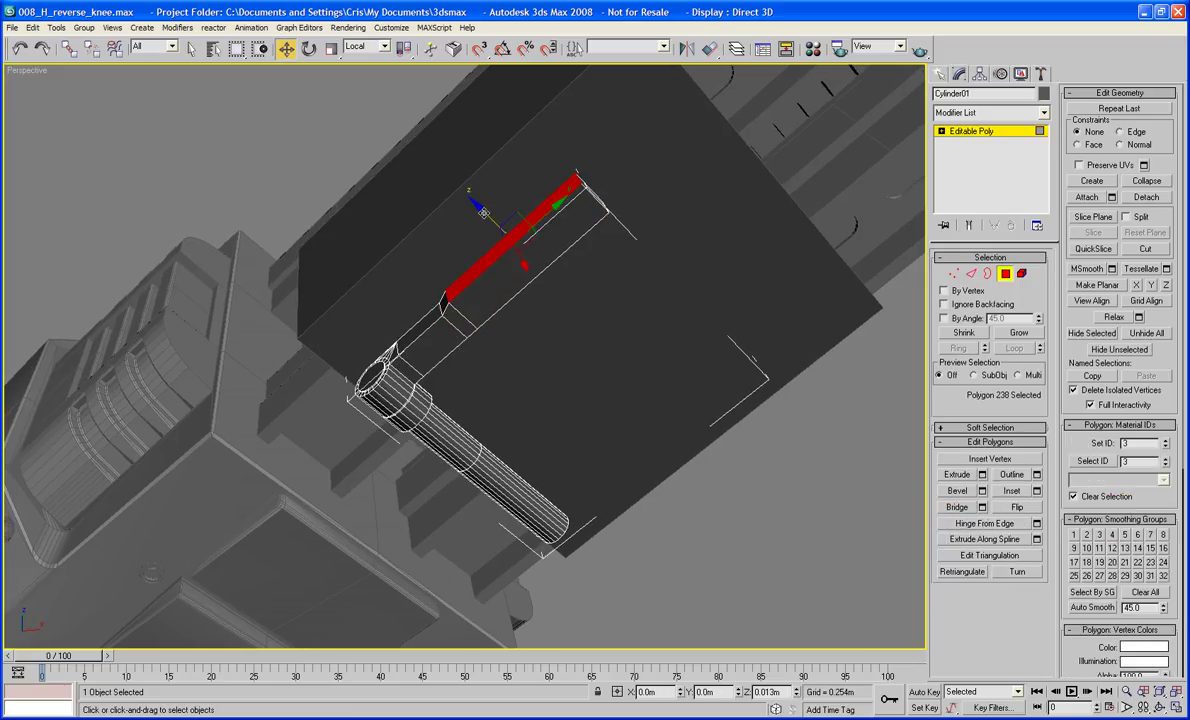
drag(483, 212, 479, 204)
middle_drag(504, 292, 509, 337)
scroll(499, 261, up, 3)
- Try to move the long edges on the arm's stepped outer side using the Local axes
click(971, 273)
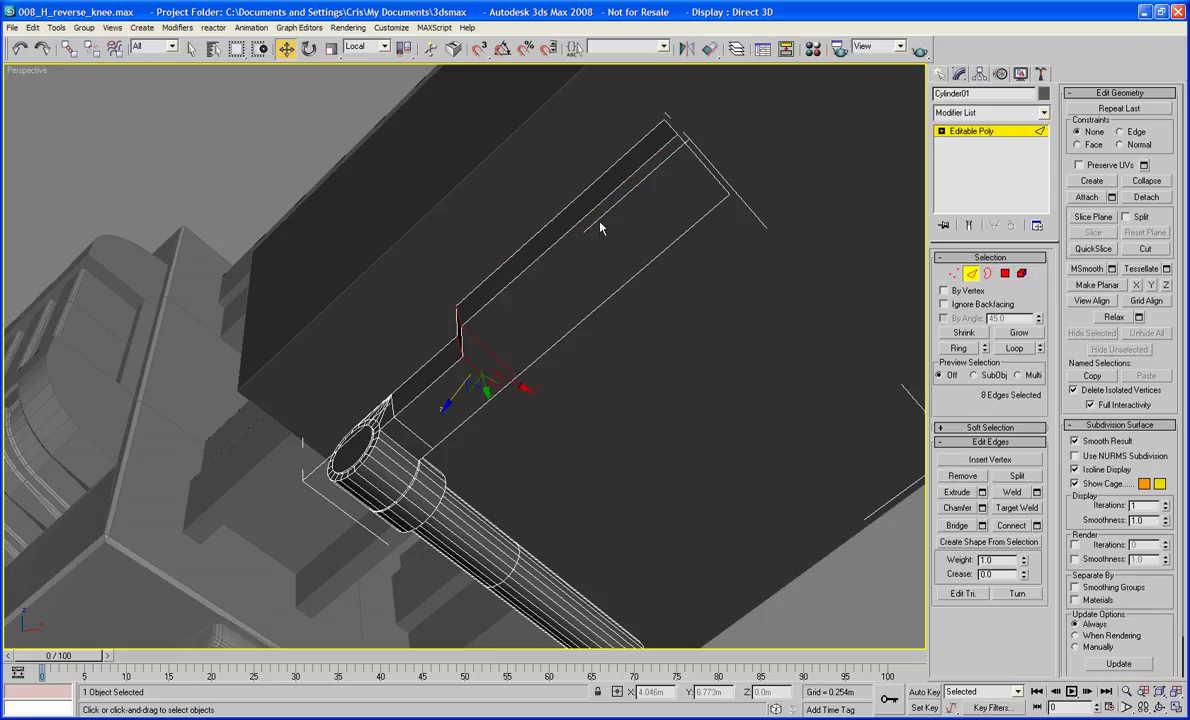
click(592, 213)
ctrl+click(446, 372)
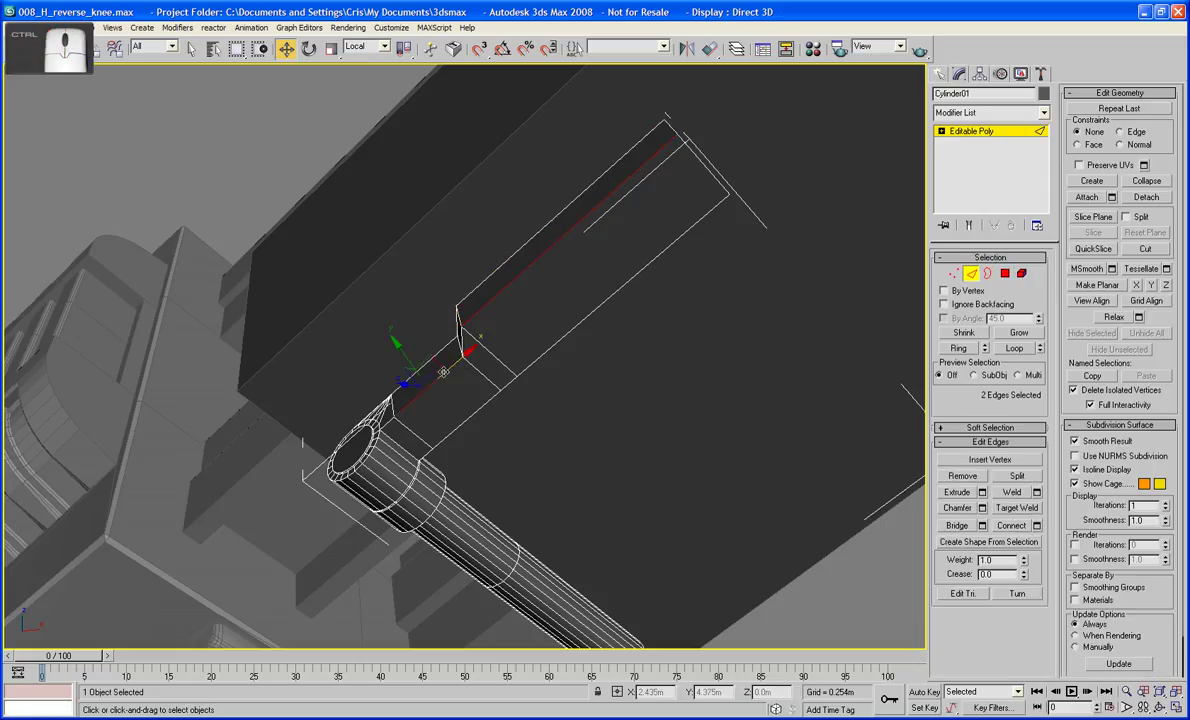
ctrl+click(386, 422)
mouse_move(383, 372)
mouse_down()
mouse_move(373, 358)
mouse_move(393, 383)
mouse_up()
alt+middle_drag(393, 383, 306, 458)
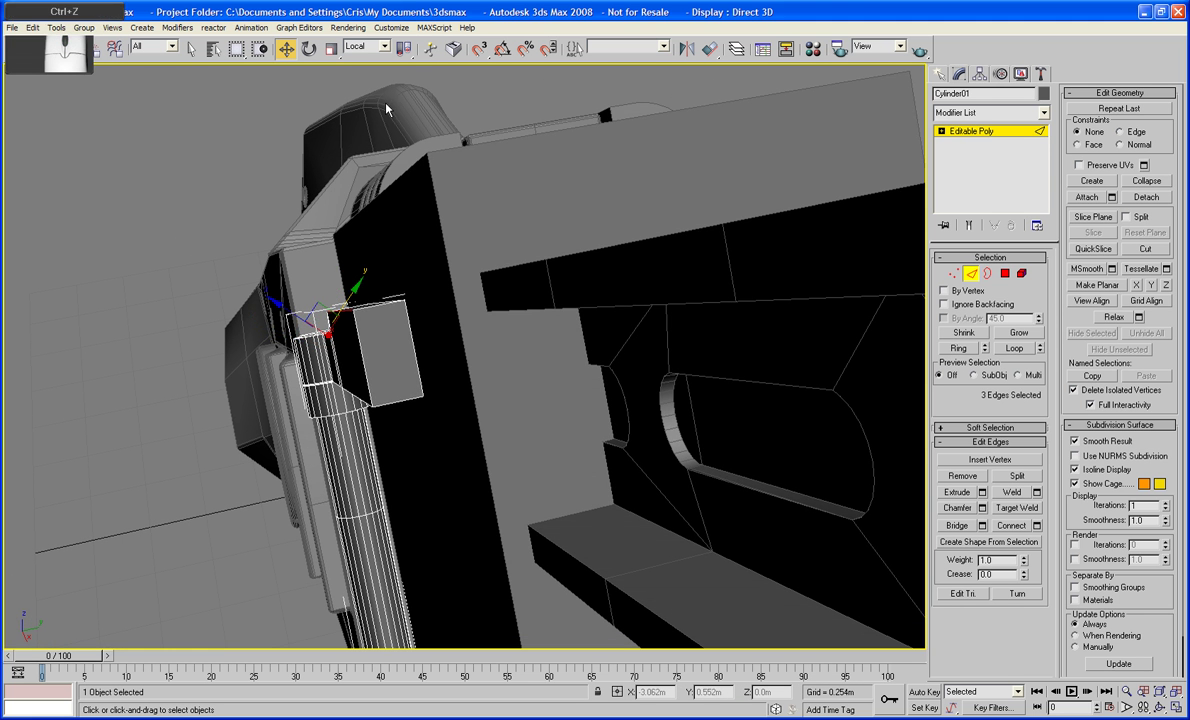
click(230, 160)
- Select the two long front edges on the arm's stepped outer side and move them inward using View coordinates to slope that side
alt+middle_drag(243, 195, 415, 165)
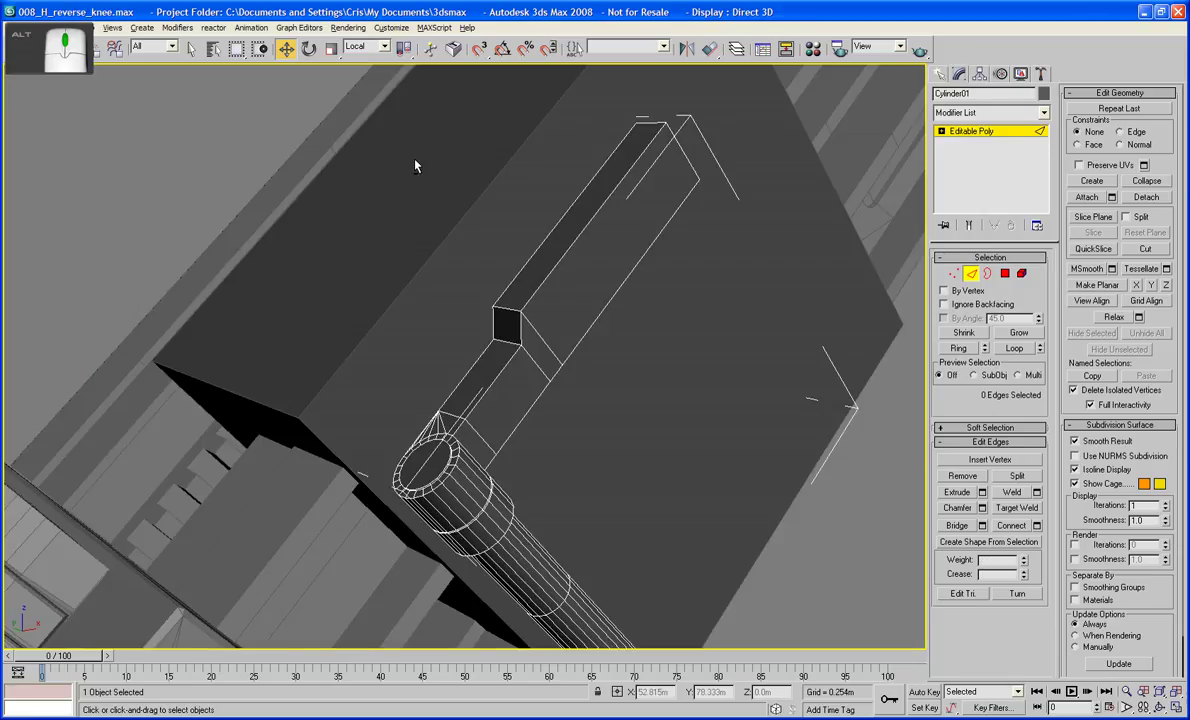
click(561, 262)
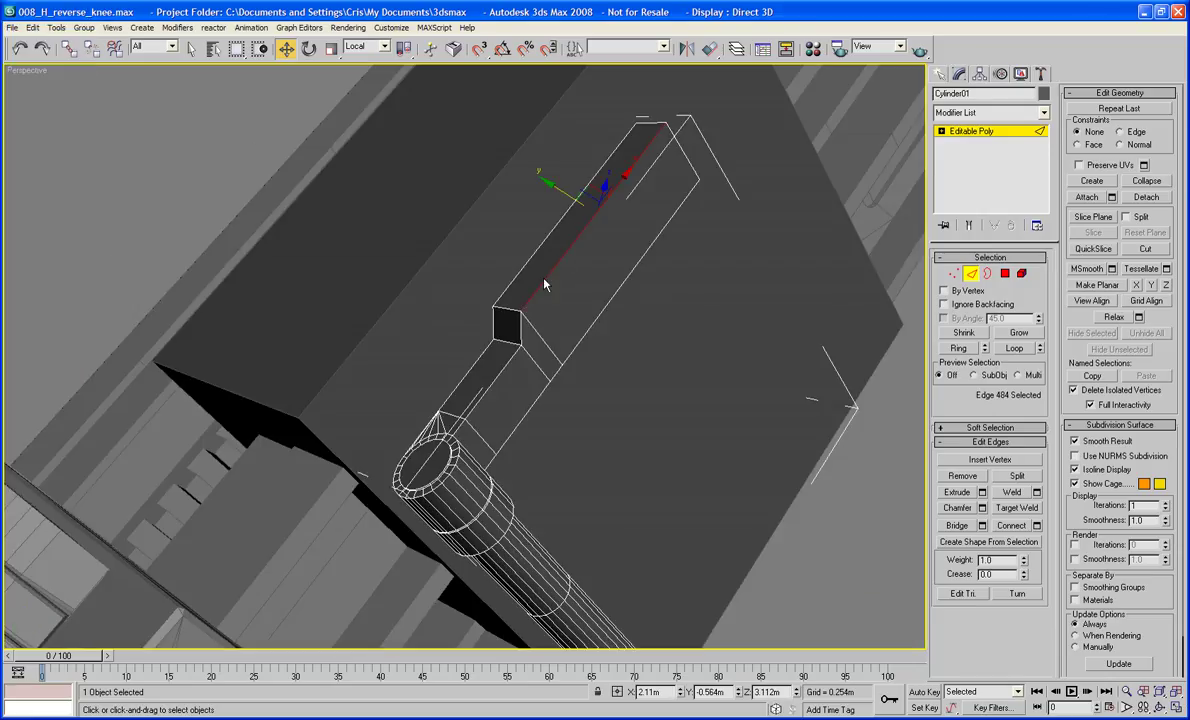
click(490, 387)
middle_drag(500, 381, 541, 388)
key(ctrl+z)
click(530, 421)
click(370, 46)
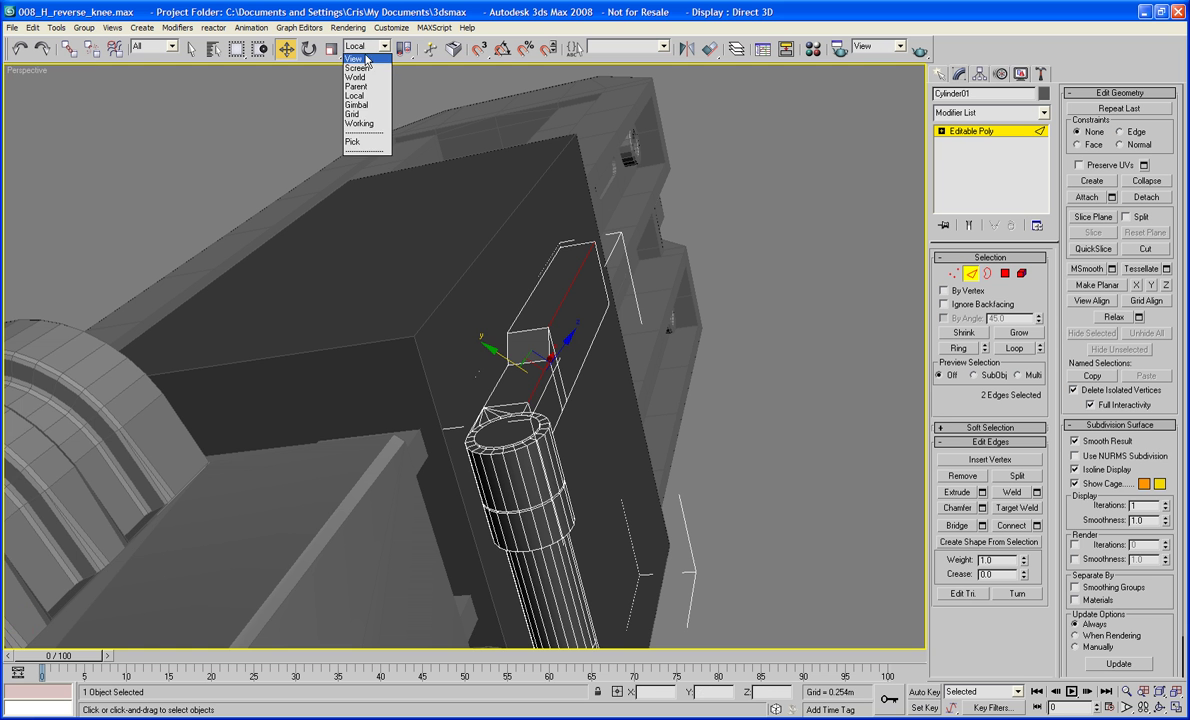
click(366, 62)
alt+middle_drag(515, 300, 460, 342)
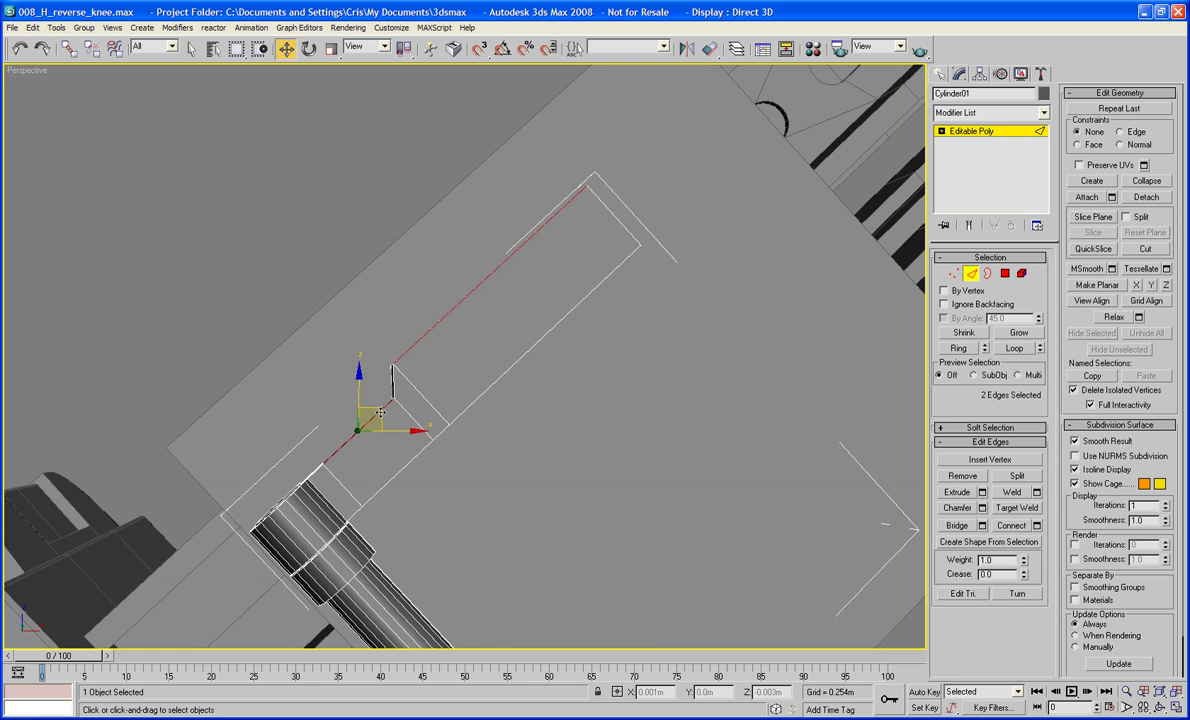
shift+drag(381, 411, 398, 428)
alt+middle_drag(506, 420, 648, 189)
scroll(507, 373, up, 3)
click(971, 273)
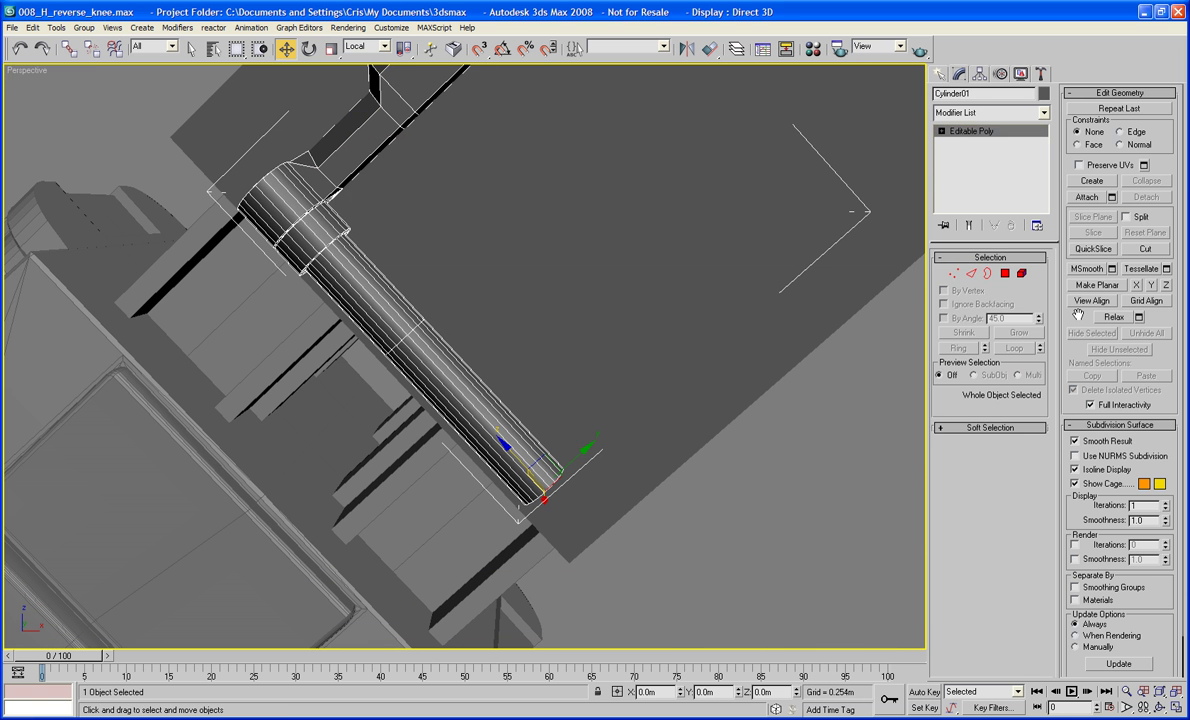
- Delete the polygons of the cylinder's half farthest from the bracket, up to its middle edge loop
click(1005, 273)
drag(697, 417, 522, 575)
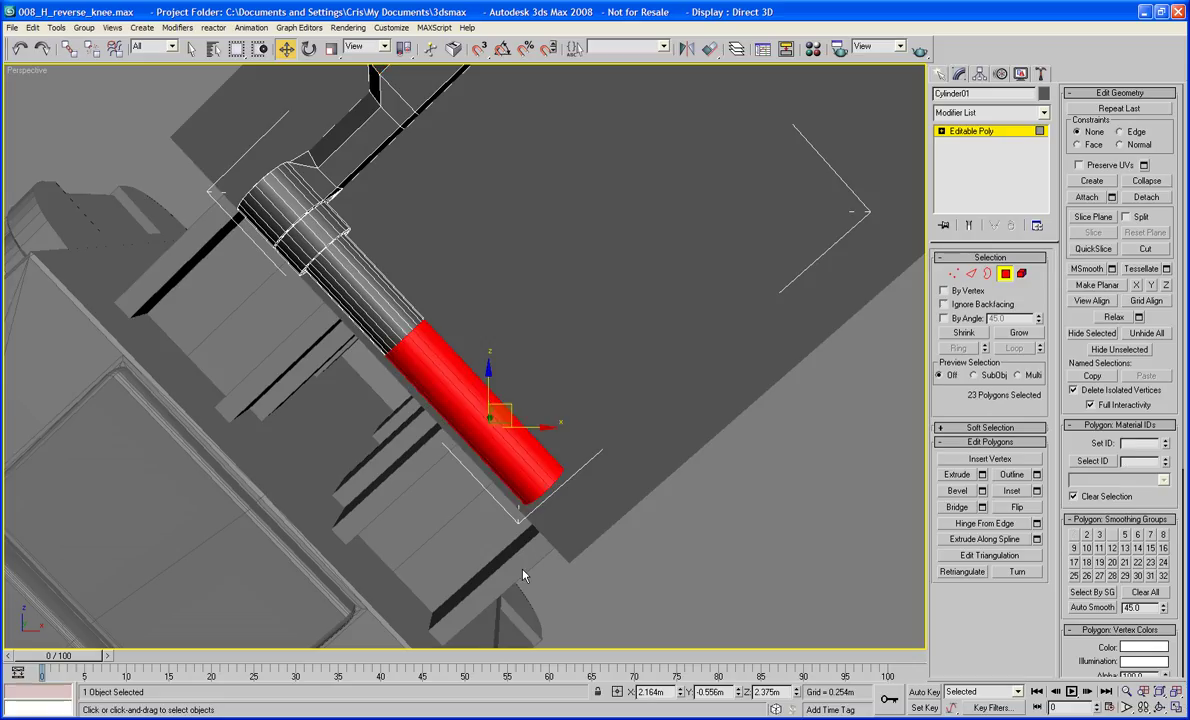
key(Delete)
alt+middle_drag(648, 385, 667, 353)
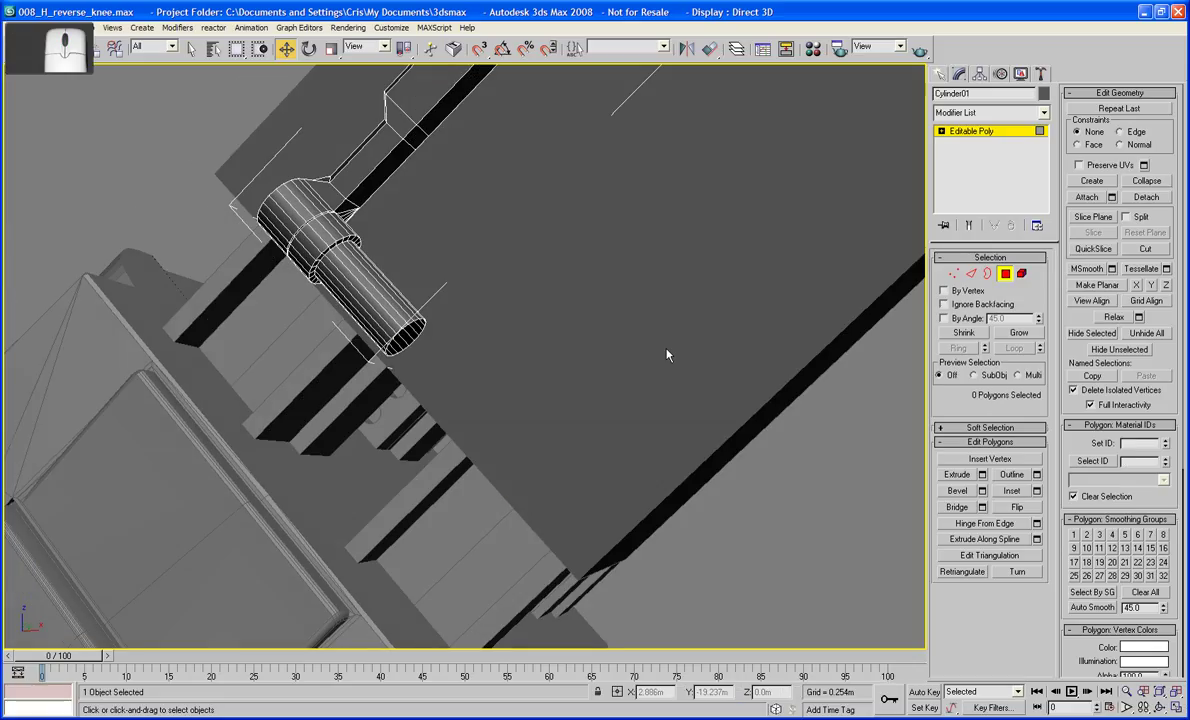
click(1004, 274)
- Add a Symmetry modifier to the remaining half of the cylinder
click(990, 113)
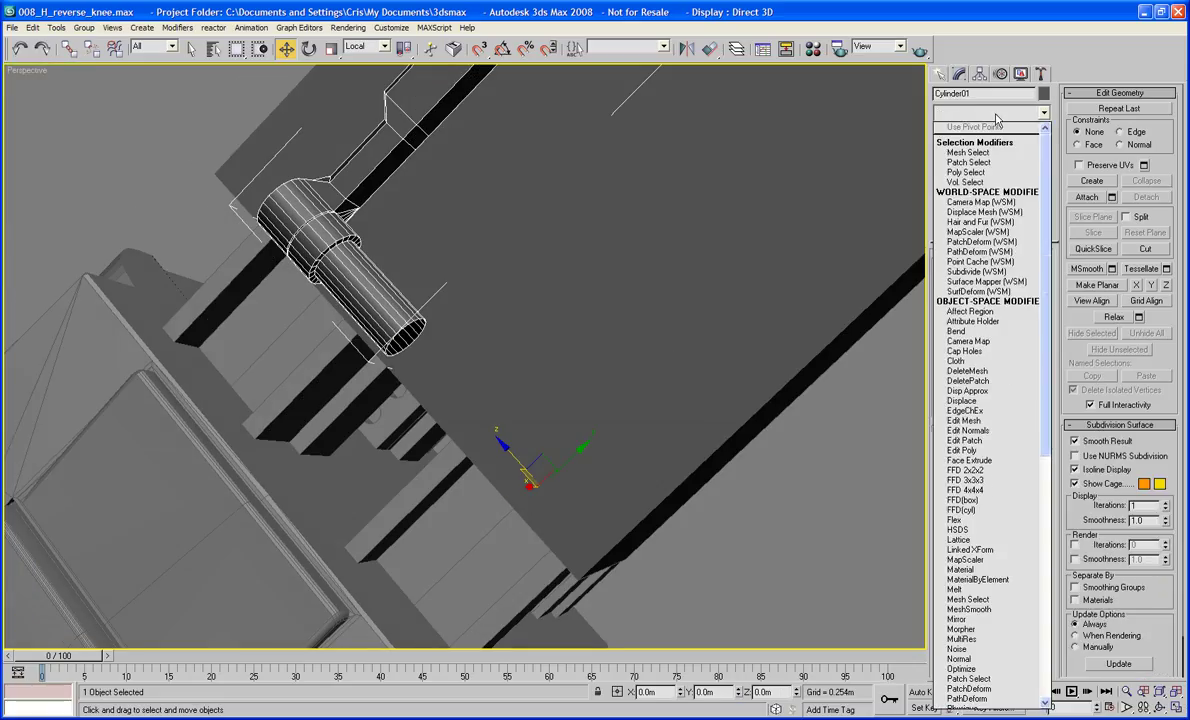
key(s)
key(s)
key(s)
key(s)
key(s)
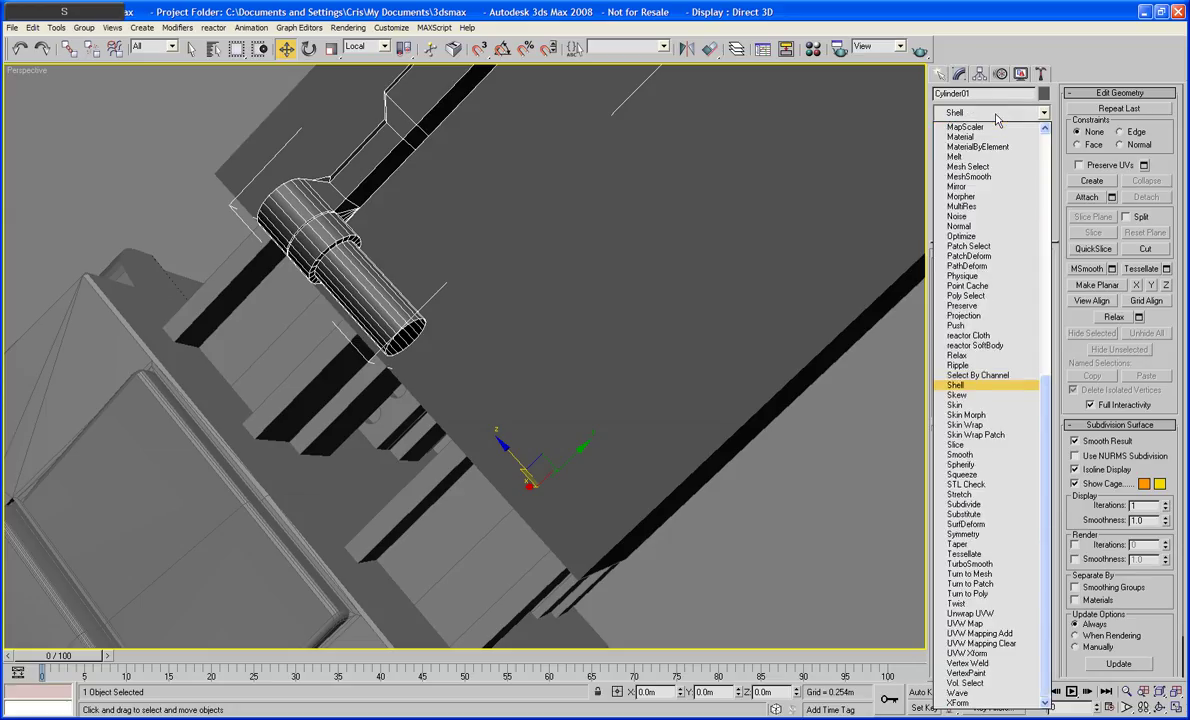
key(s)
key(s)
key(s)
key(s)
key(s)
key(s)
key(s)
key(s)
key(s)
key(s)
key(s)
key(s)
key(s)
key(s)
key(s)
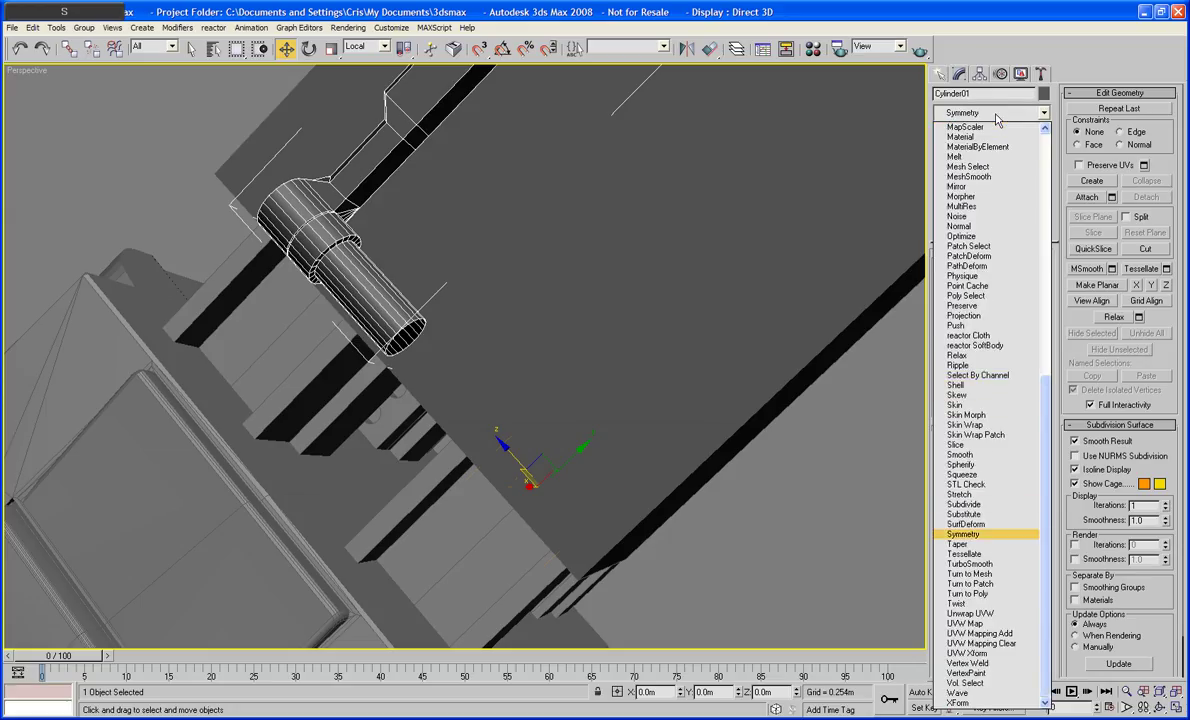
key(Return)
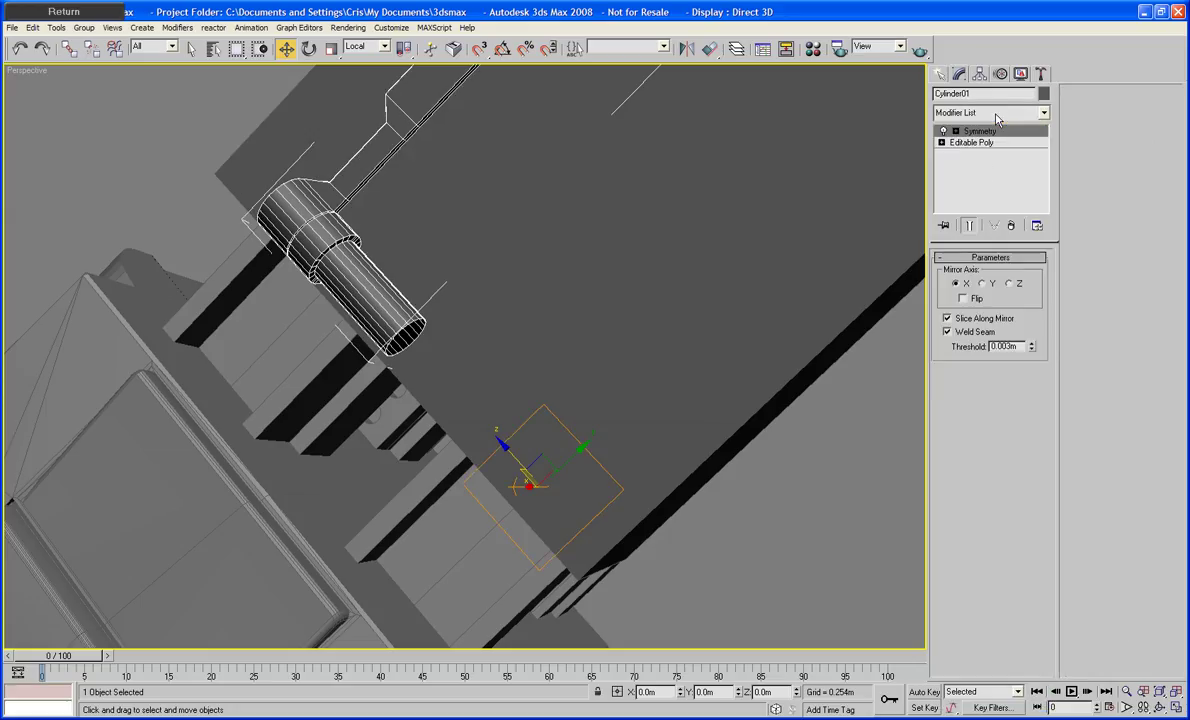
- Set the Symmetry modifier's mirror axis to Z with Flip left off
click(981, 285)
click(1010, 285)
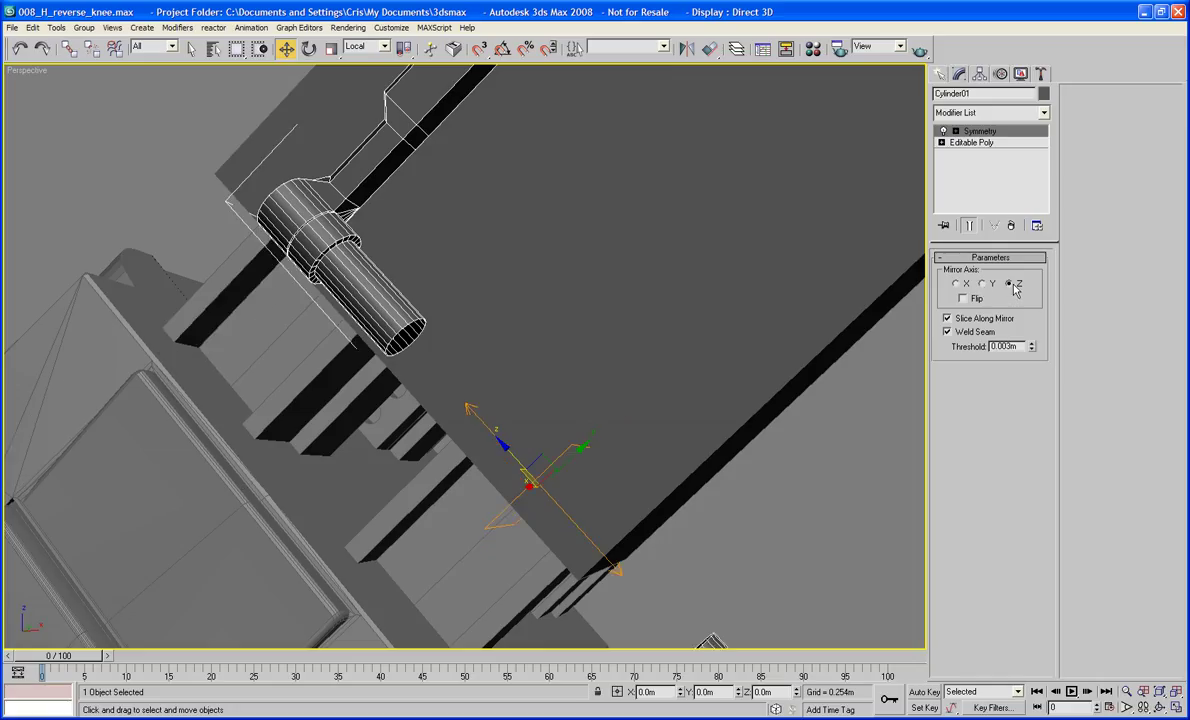
click(965, 300)
click(965, 300)
- Move the Symmetry mirror plane along its Local Z axis onto the cylinder half so both halves join into one shorter cylinder
click(980, 133)
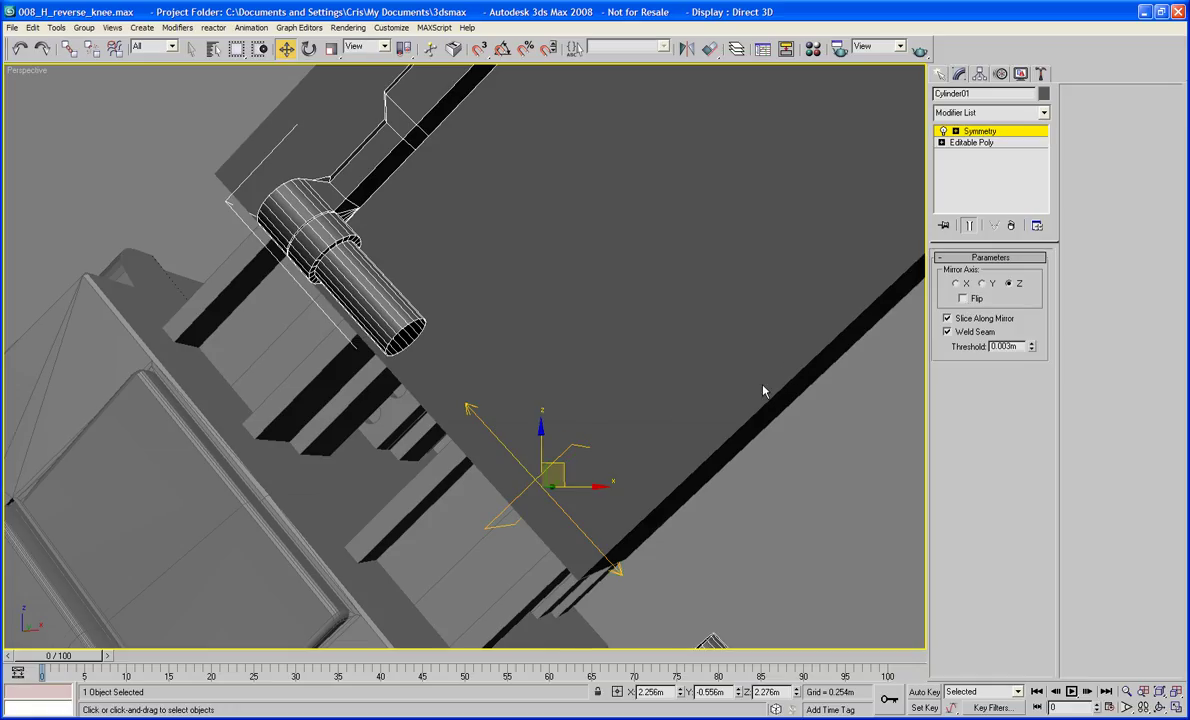
middle_drag(762, 393, 748, 361)
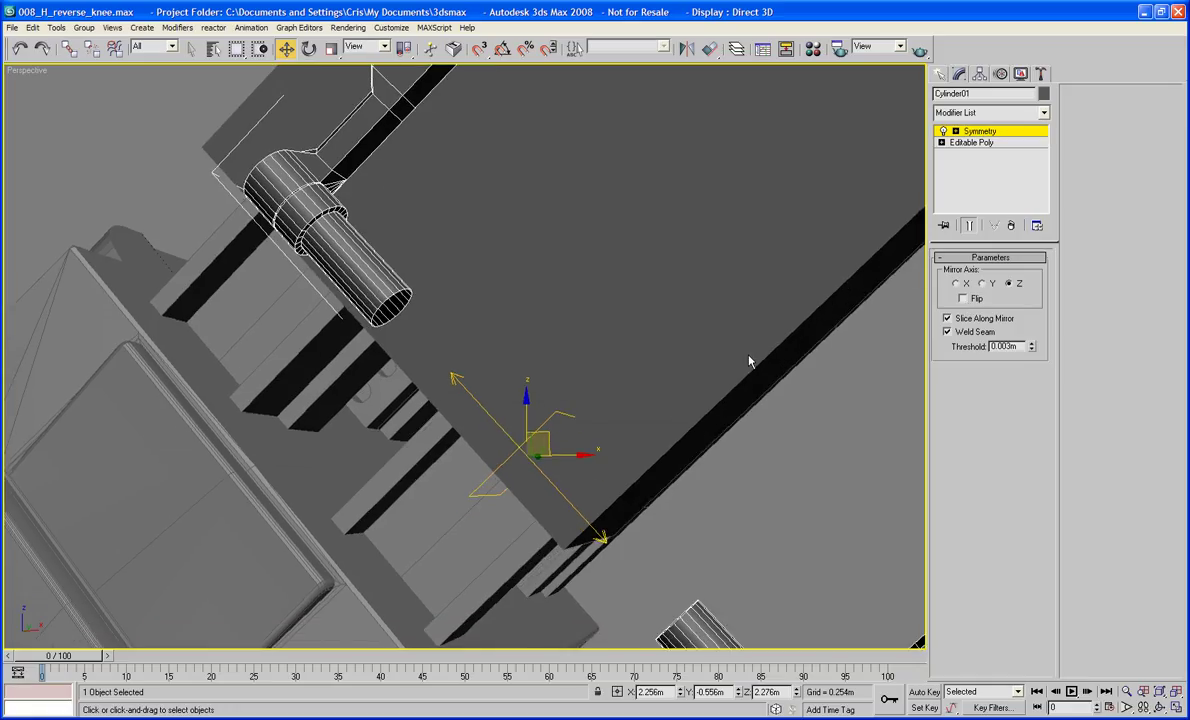
click(362, 47)
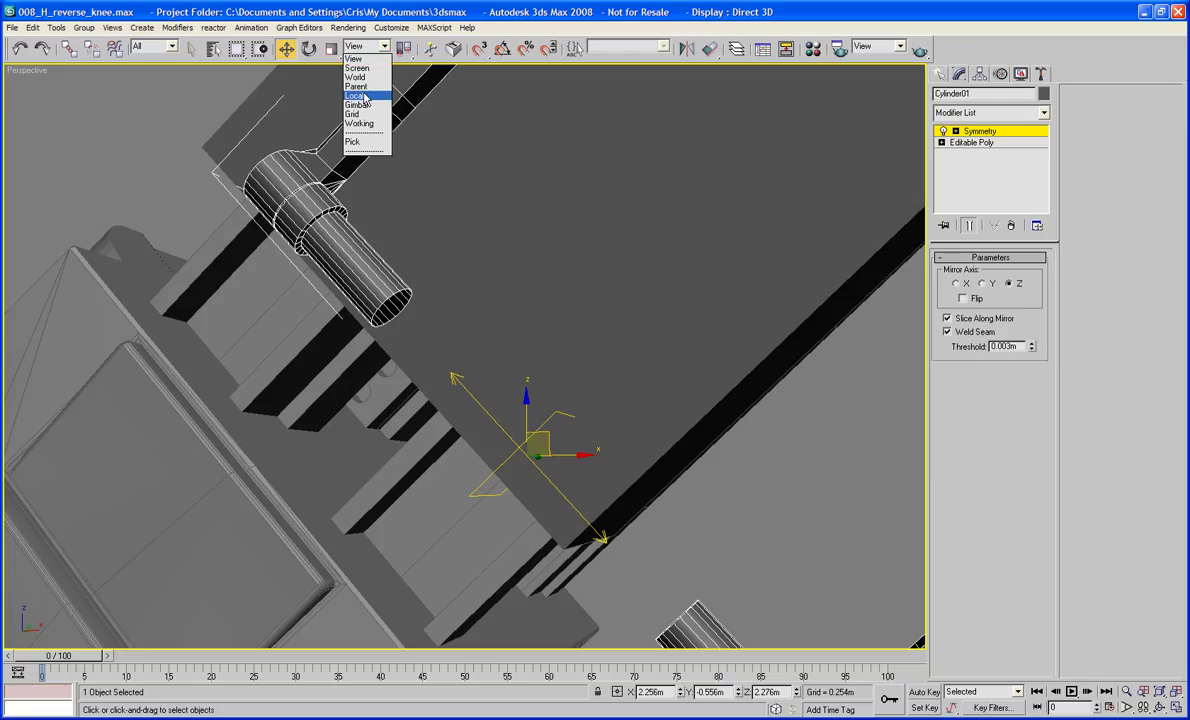
click(365, 97)
drag(488, 413, 333, 287)
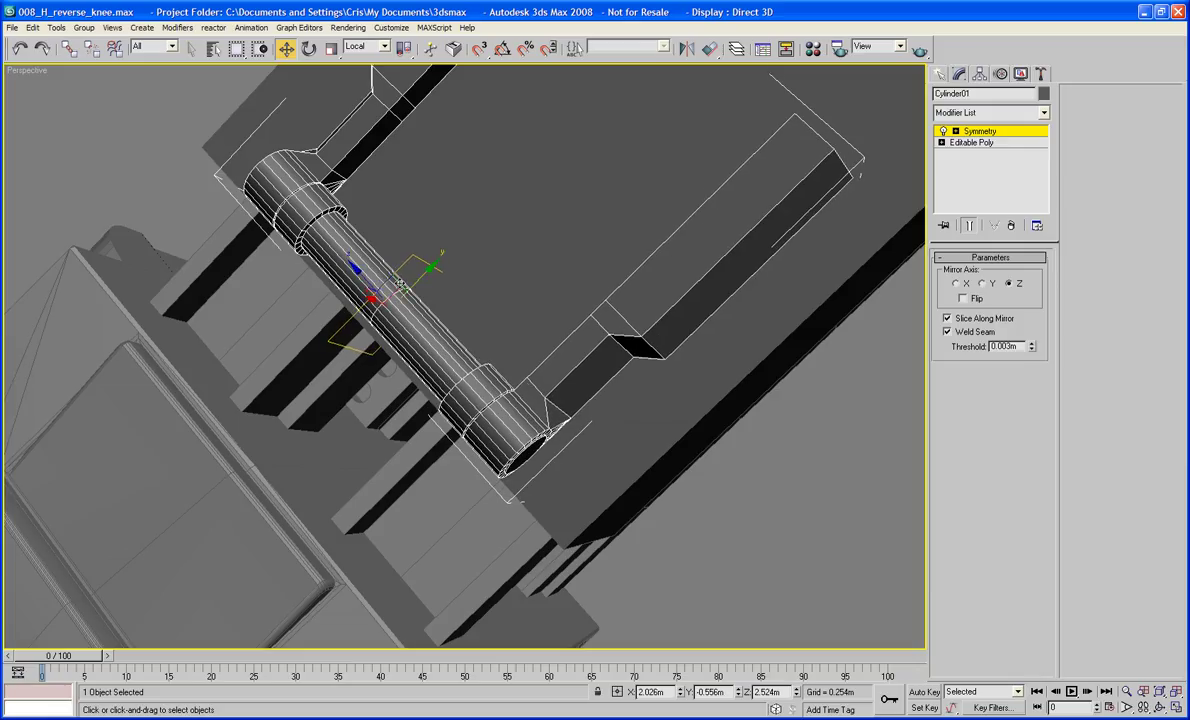
middle_drag(455, 306, 490, 456)
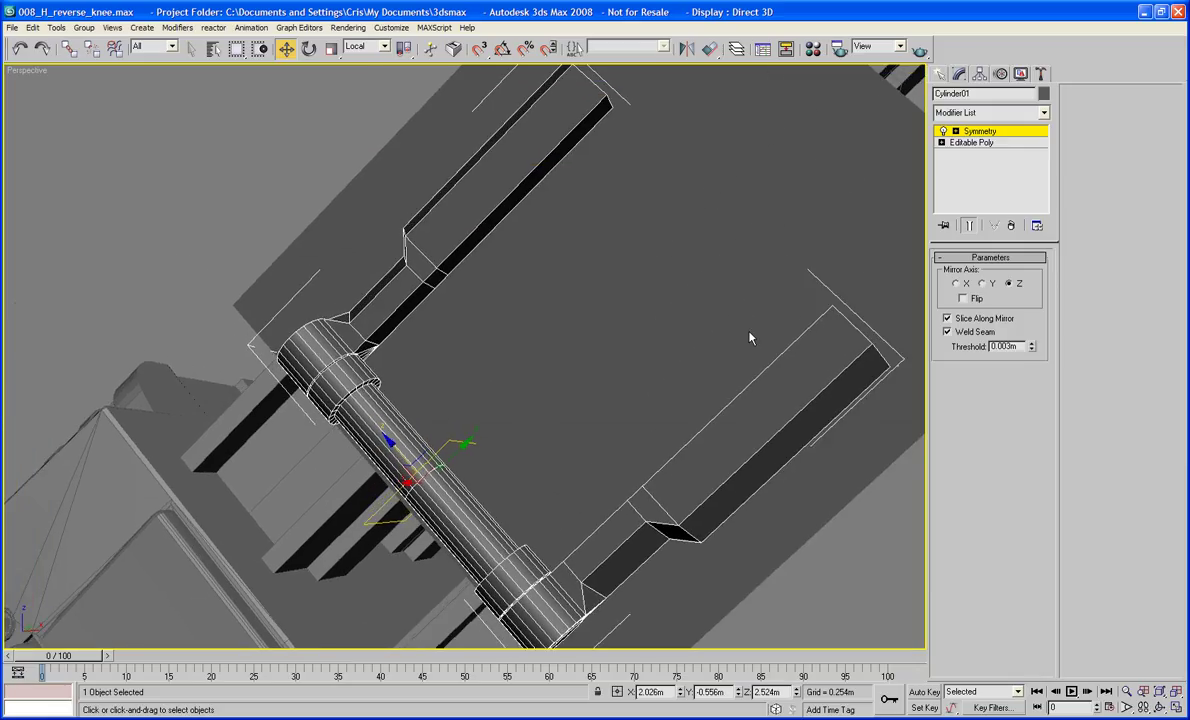
click(975, 135)
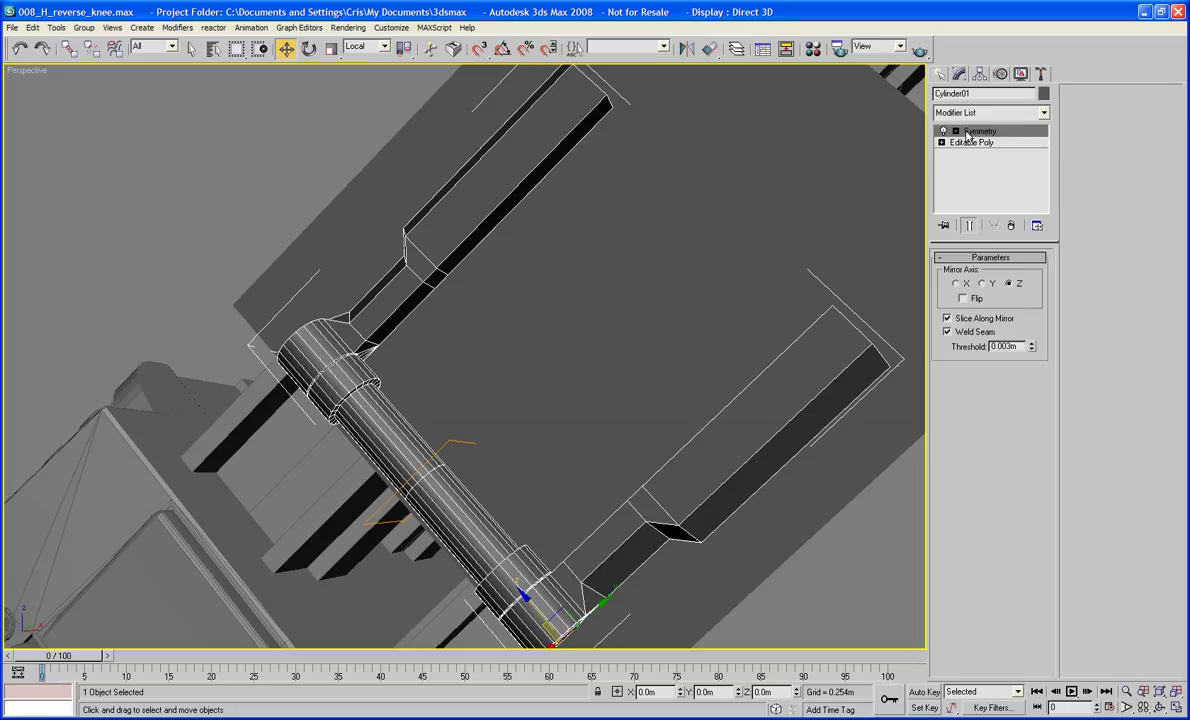
- Extrude the arm's three inner side polygons across to the mirror plane with the symmetry result shown, and delete the extruded end polygons
click(970, 143)
click(968, 226)
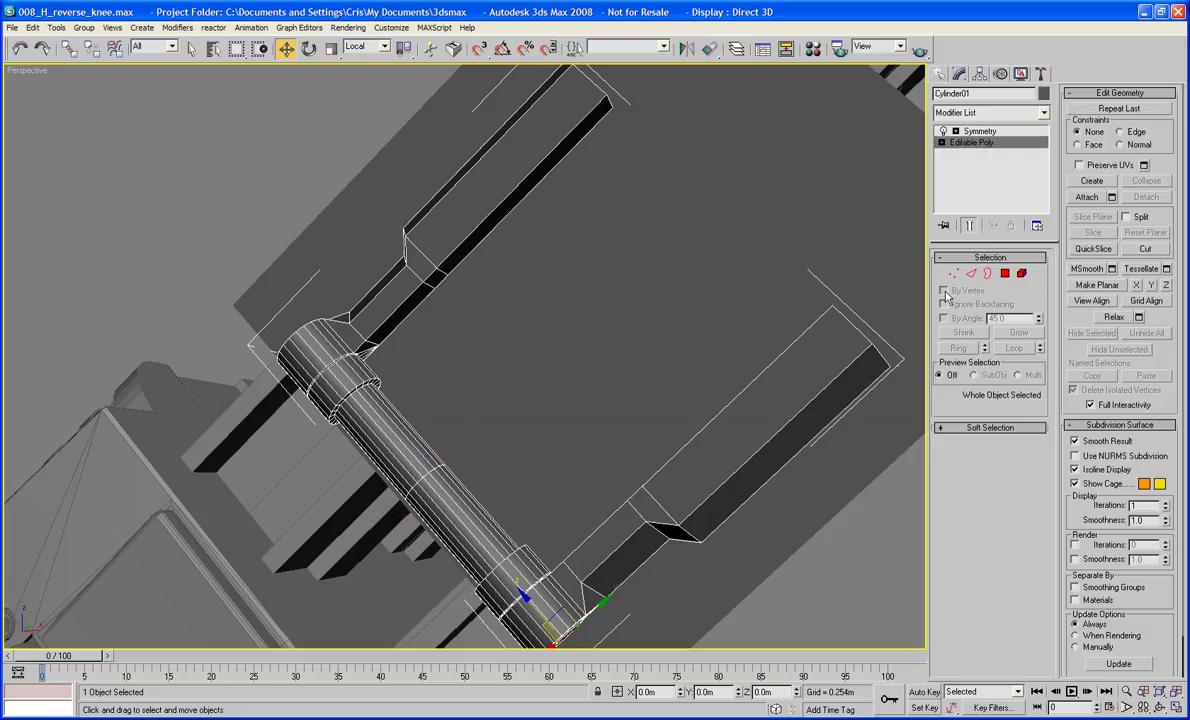
click(1004, 274)
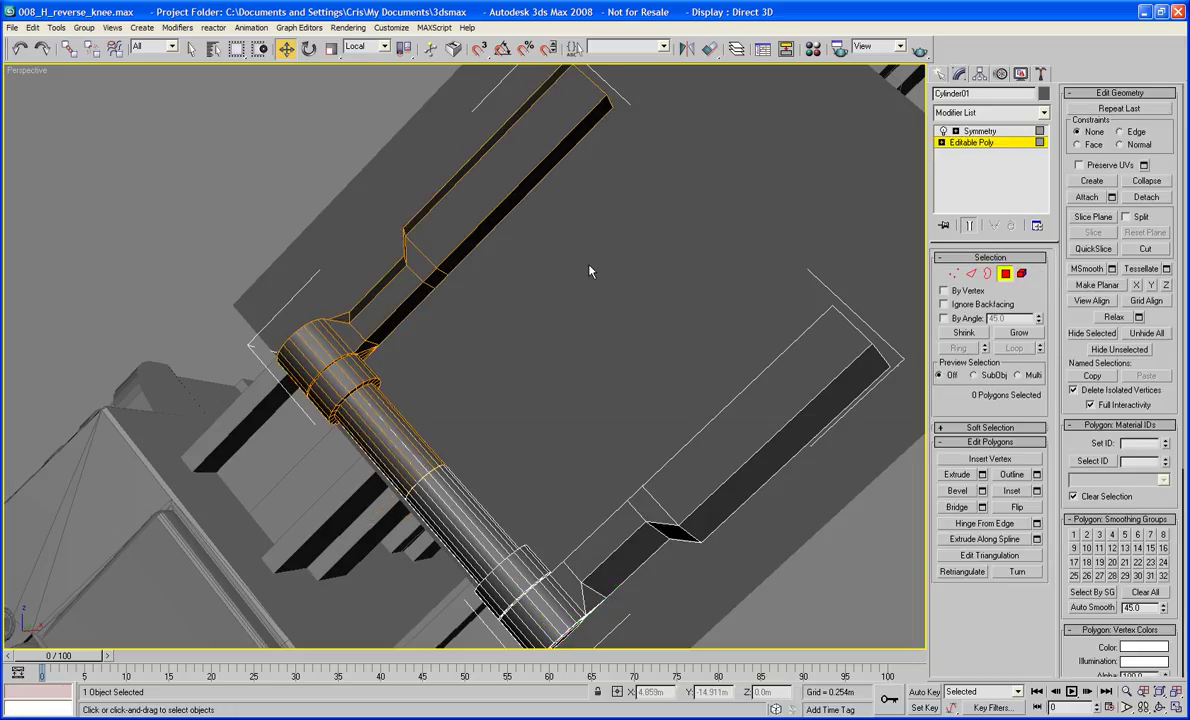
ctrl+click(505, 210)
ctrl+click(436, 283)
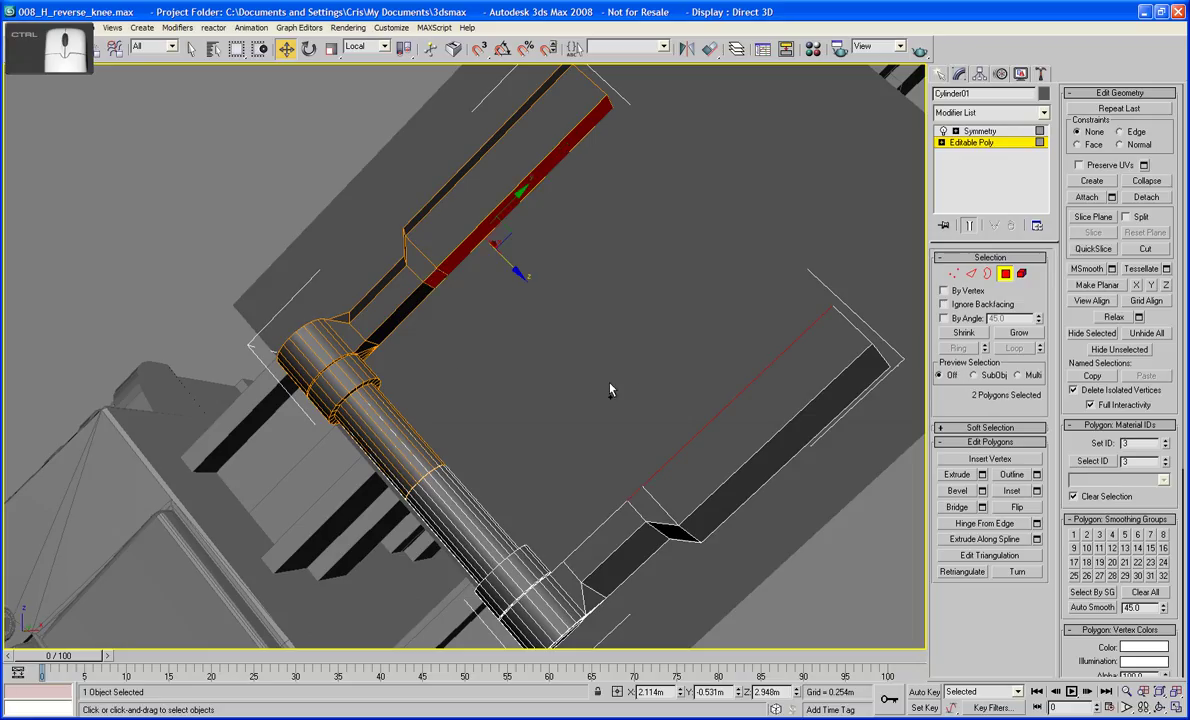
ctrl+click(408, 305)
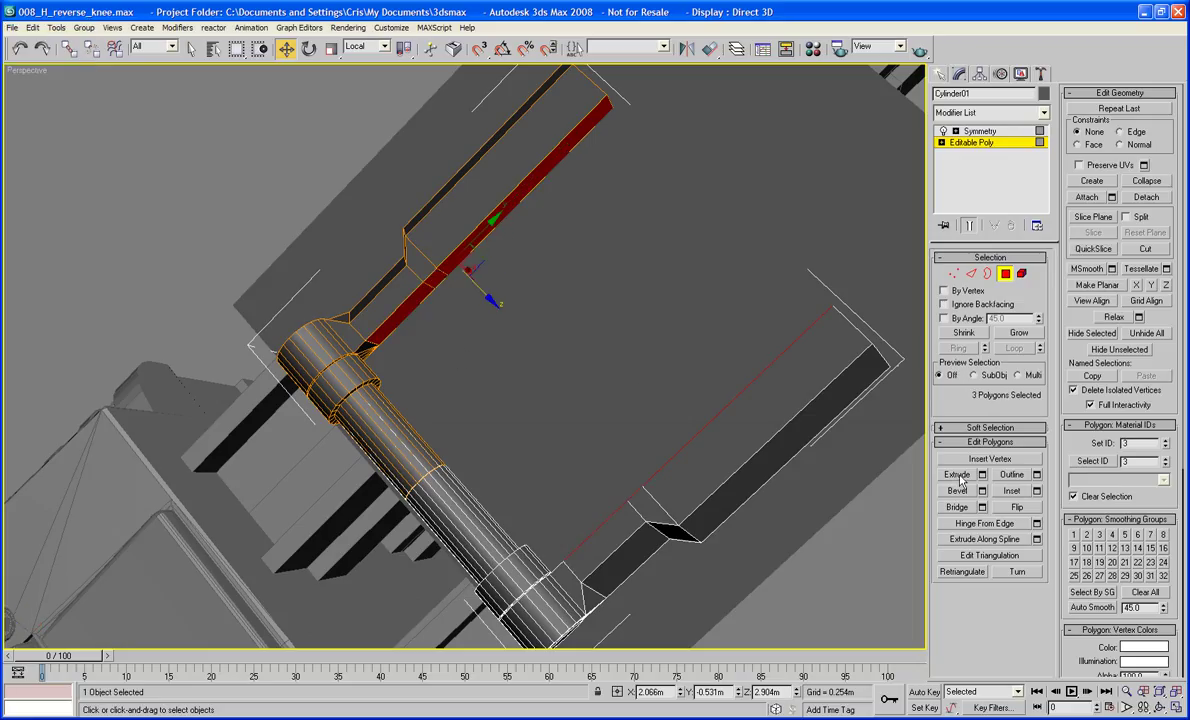
key(shift+e)
drag(400, 315, 388, 261)
key(Delete)
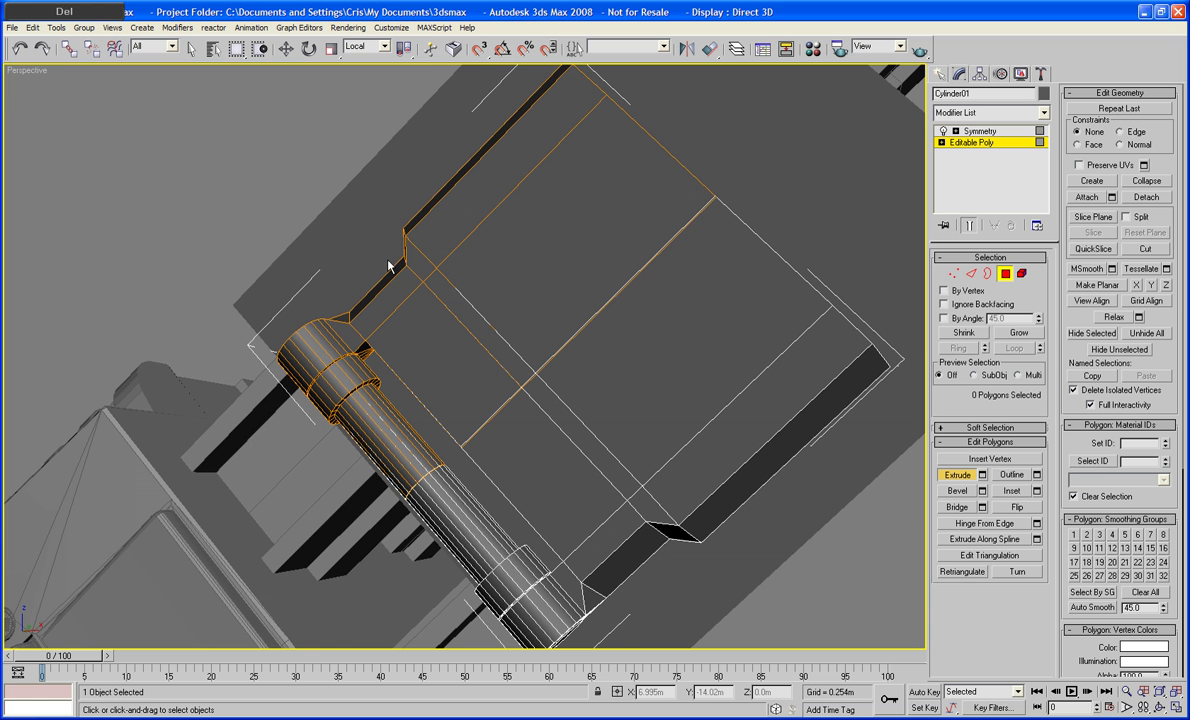
- Examine the mirrored panel and cylinder from several angles against the surrounding knee block
scroll(497, 279, down, 3)
alt+middle_drag(497, 279, 483, 340)
scroll(433, 413, up, 4)
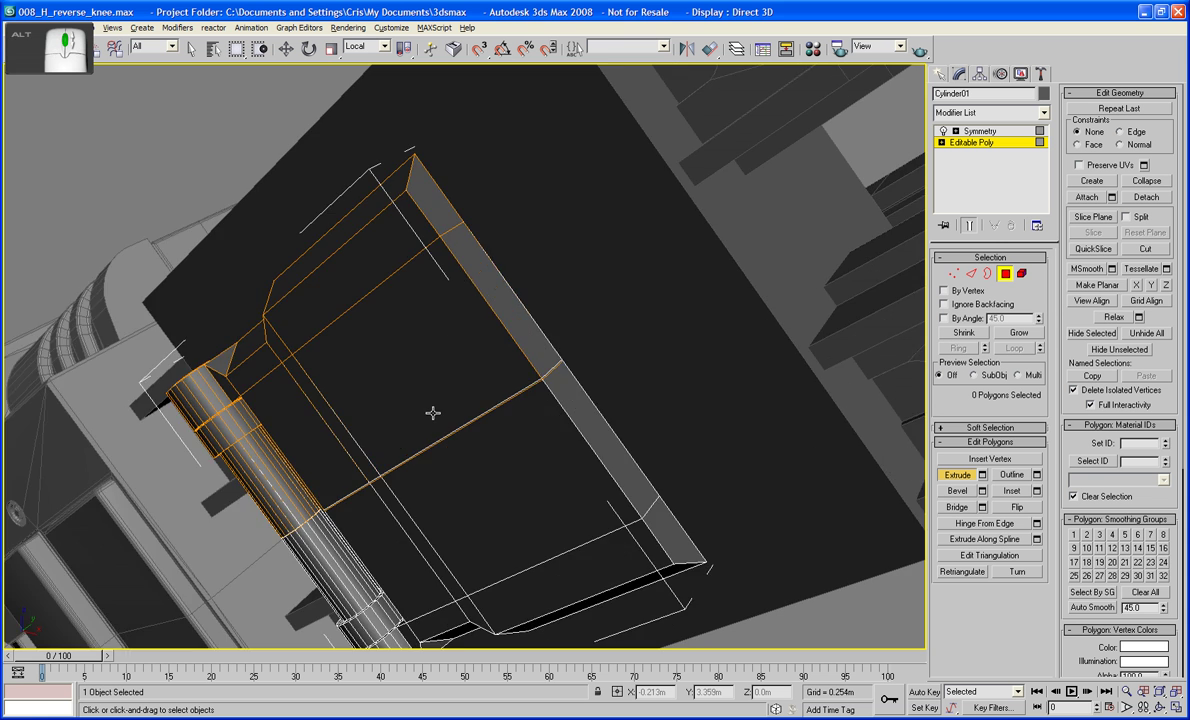
scroll(433, 413, down, 5)
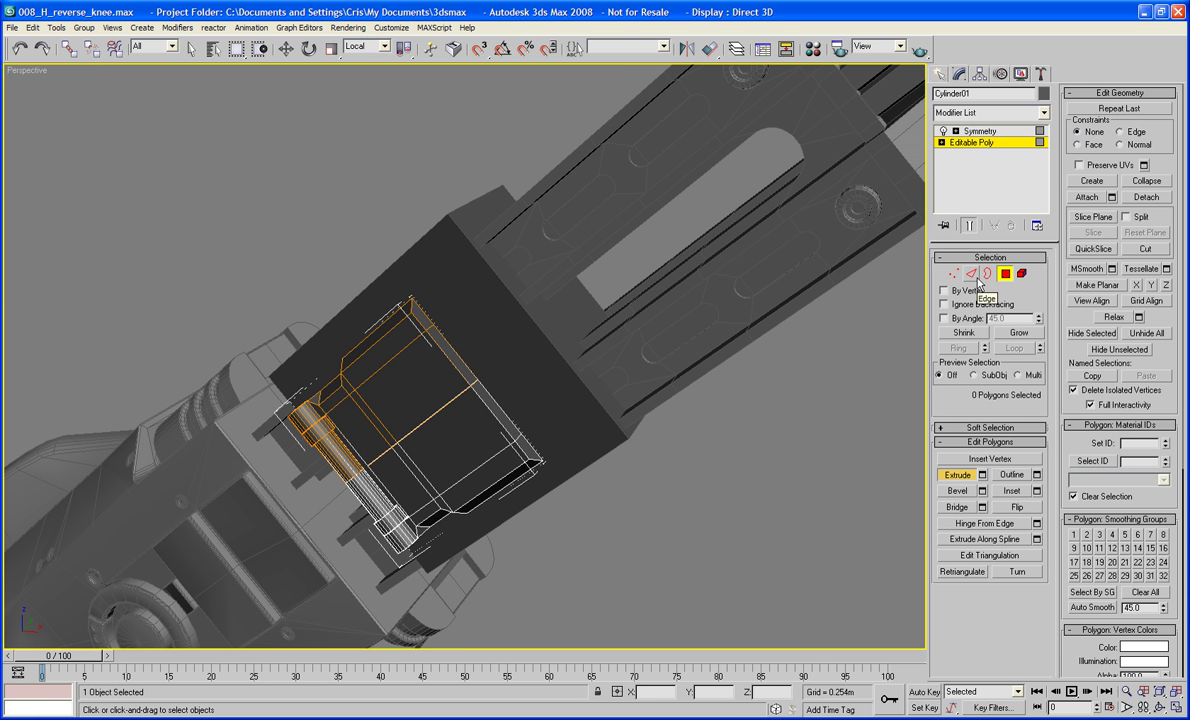
scroll(540, 356, up, 2)
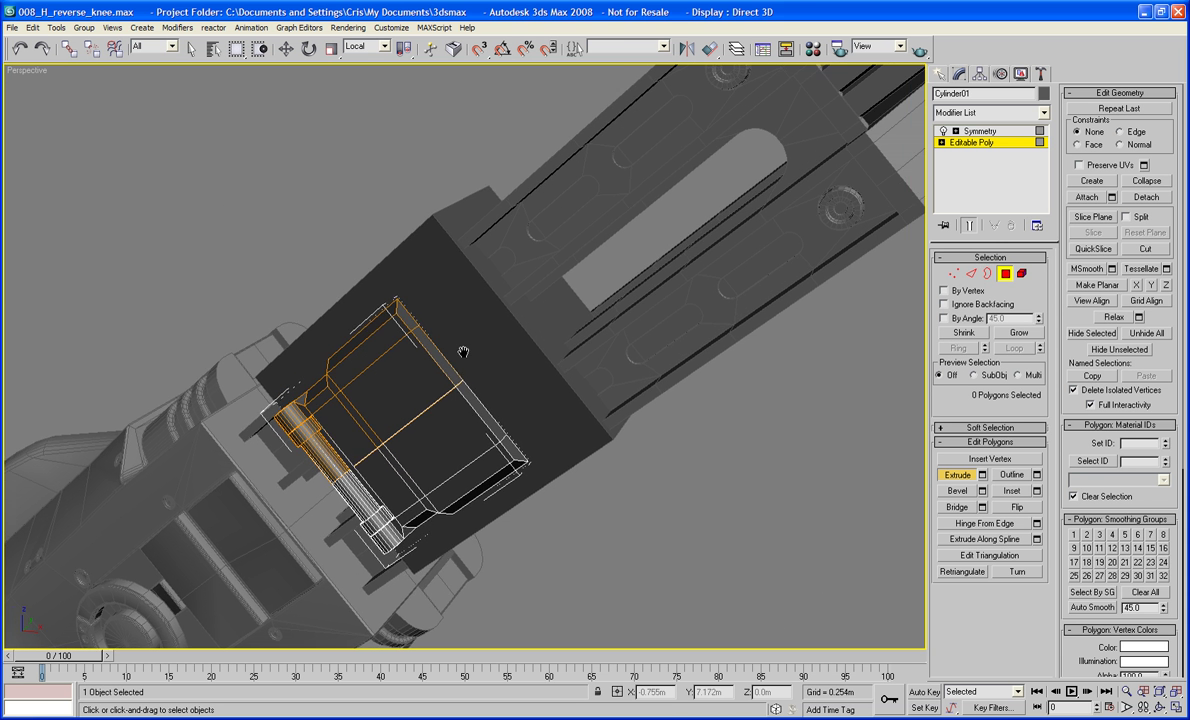
scroll(386, 366, up, 2)
middle_drag(386, 366, 397, 410)
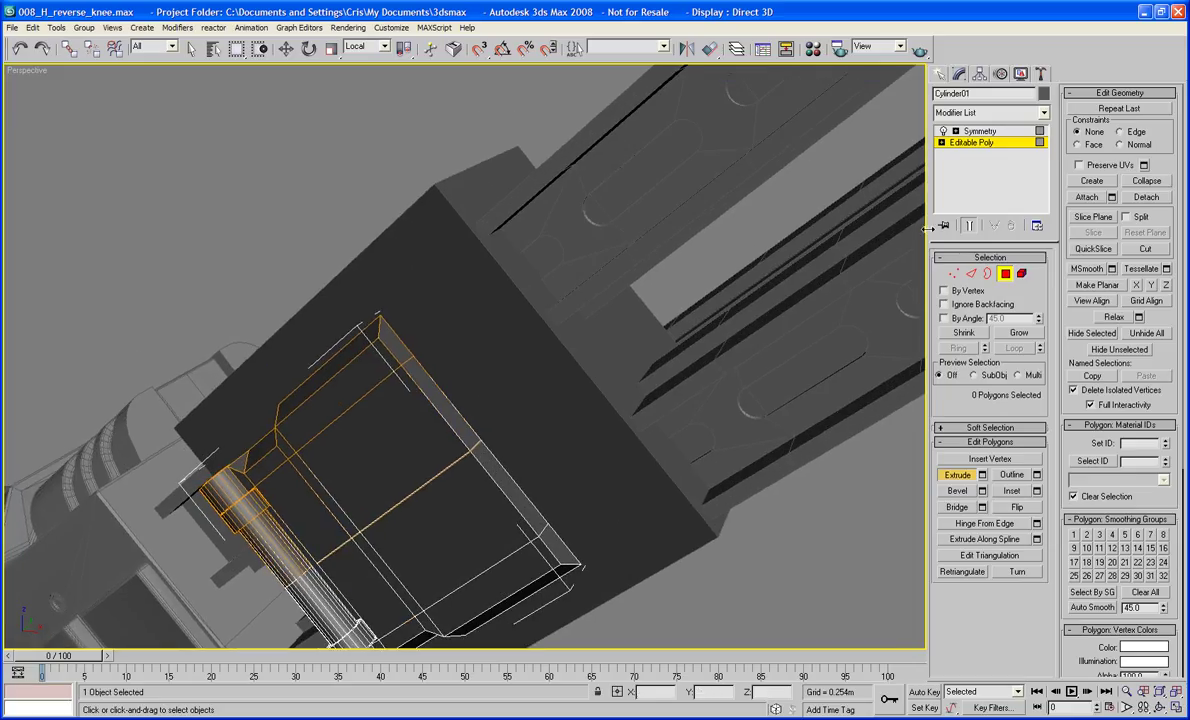
- Move the two panel edges farthest from the cylinder outward by about 0.03 m in X and Z, using View coordinates, and deselect them
click(971, 275)
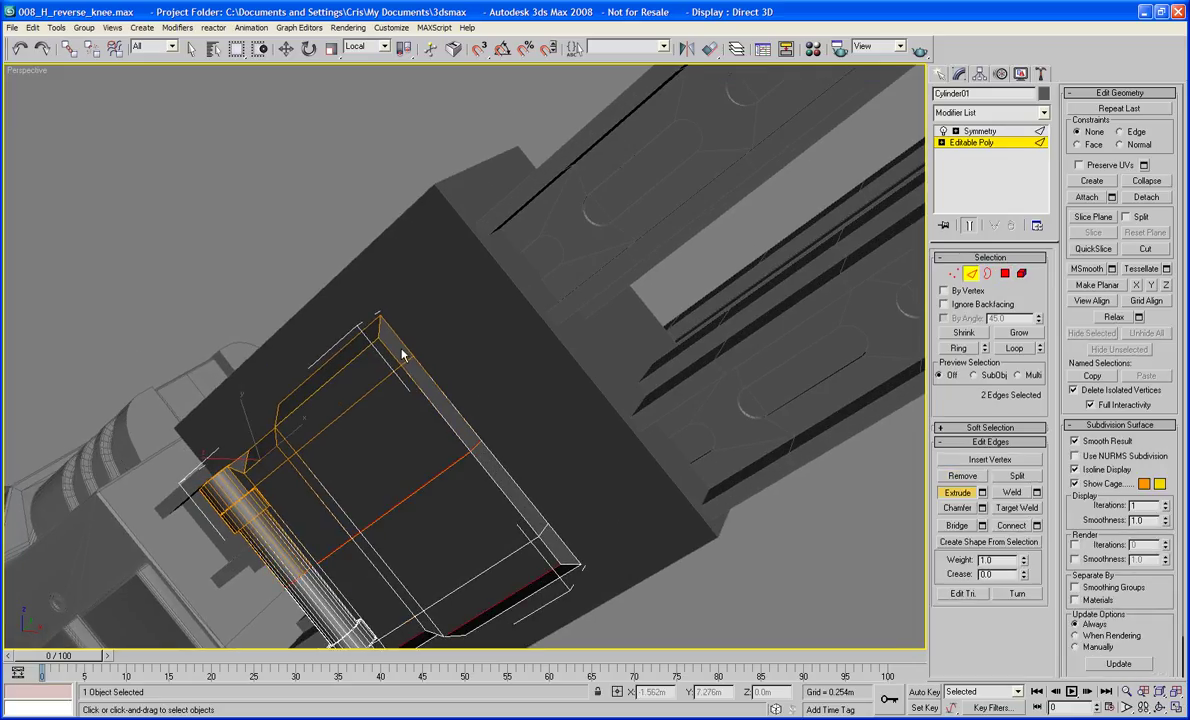
ctrl+click(442, 390)
key(w)
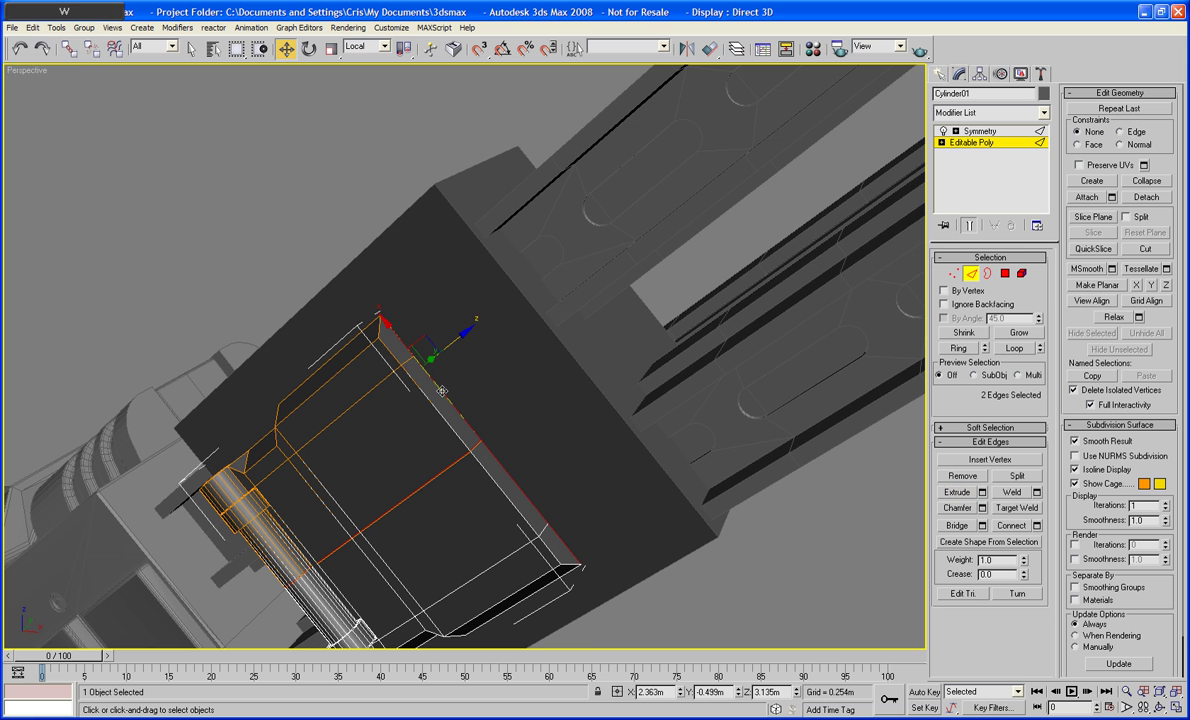
alt+middle_drag(449, 348, 503, 347)
click(366, 46)
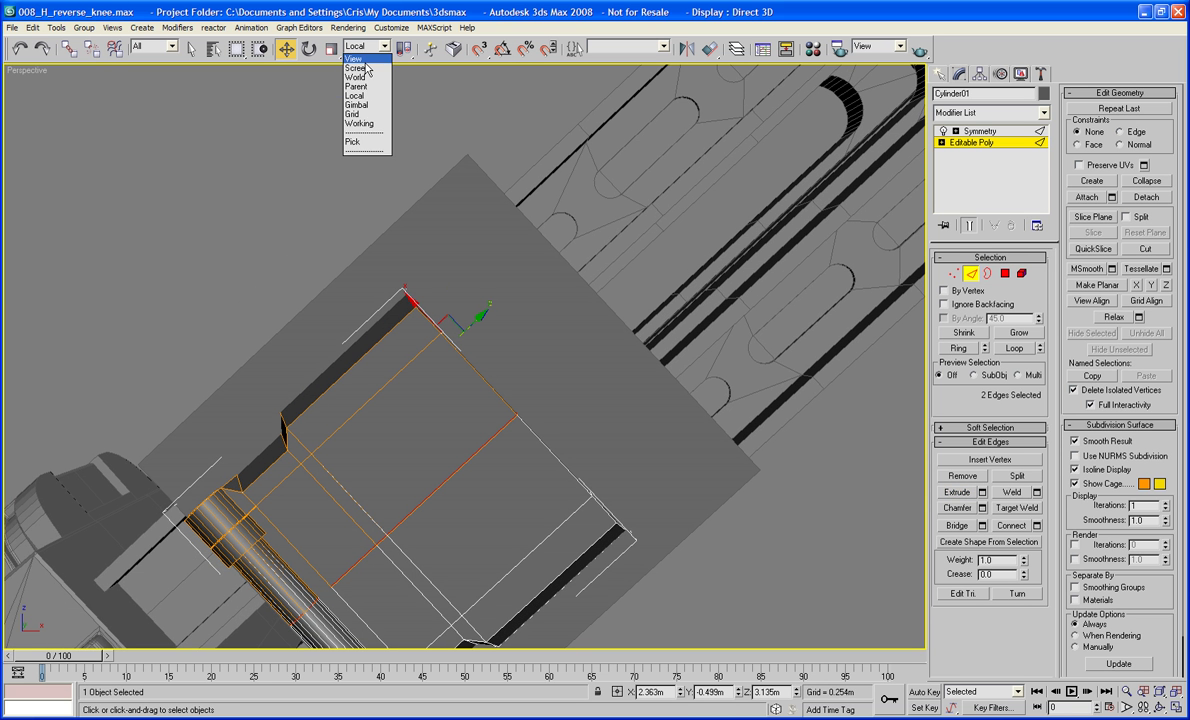
click(345, 60)
middle_drag(451, 107, 322, 108)
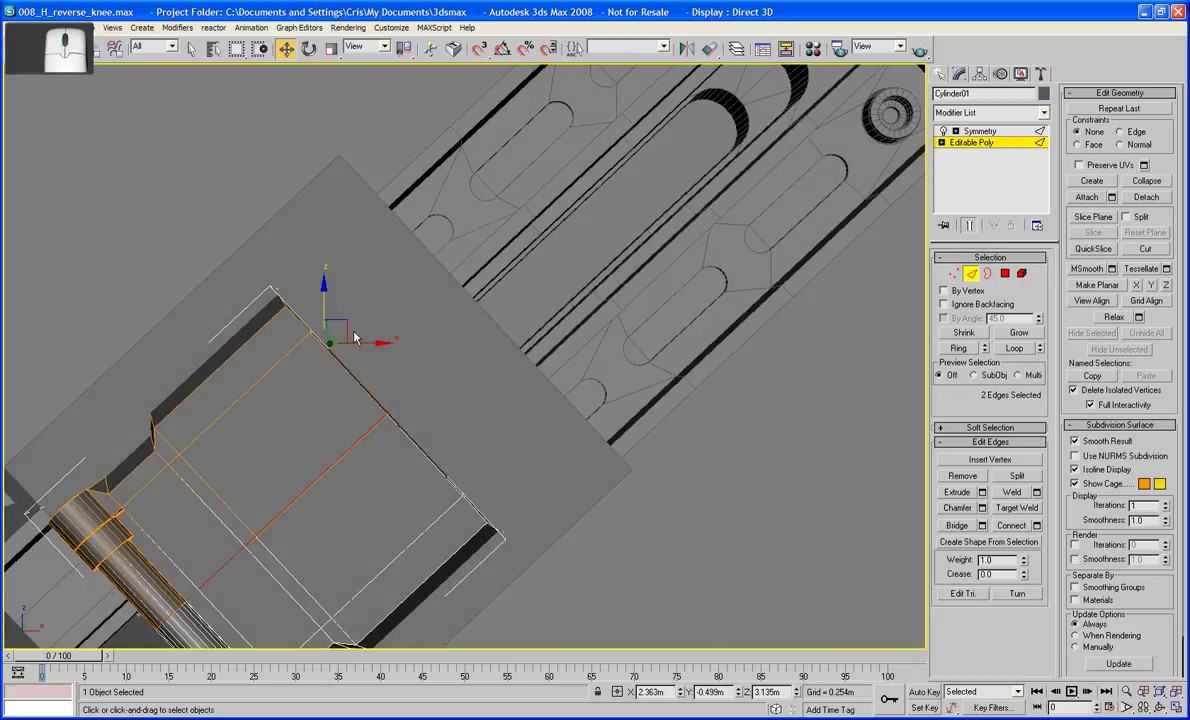
drag(344, 326, 357, 315)
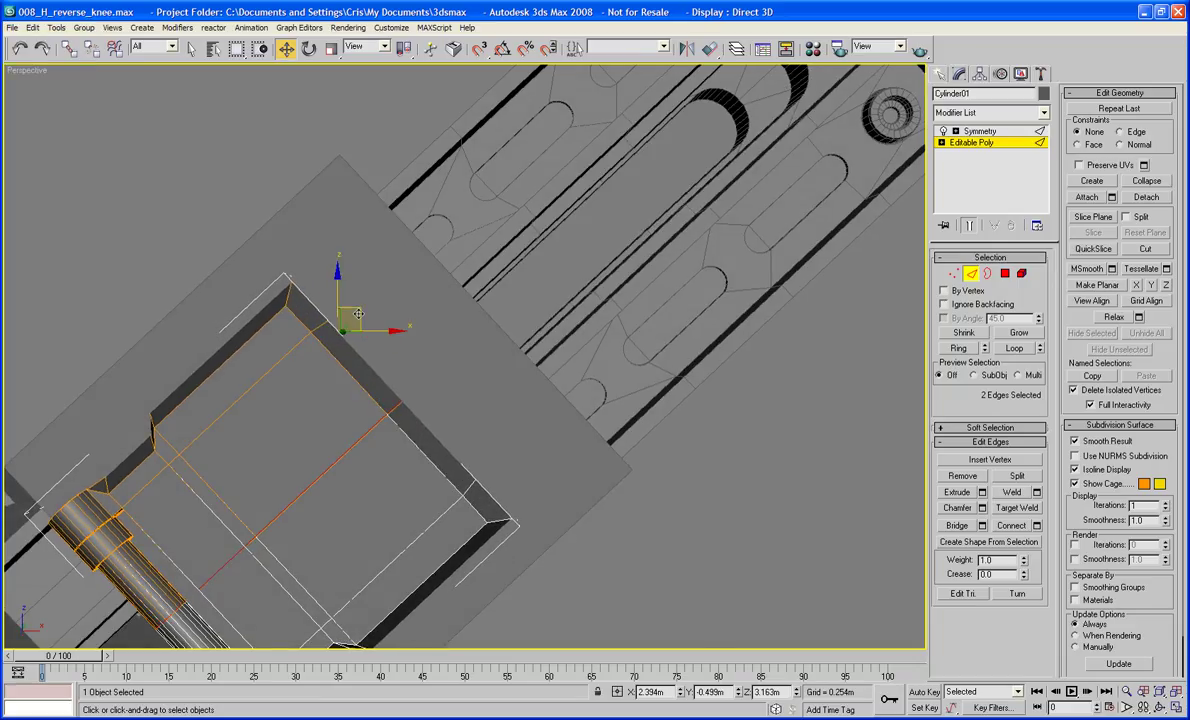
scroll(366, 377, down, 5)
alt+middle_drag(366, 377, 543, 358)
scroll(517, 407, up, 3)
click(630, 375)
- Extrude two adjacent polygons on the cylinder's collar, on the side facing the panel, as a Group by 0.013 m
alt+middle_drag(630, 375, 564, 373)
scroll(480, 374, up, 3)
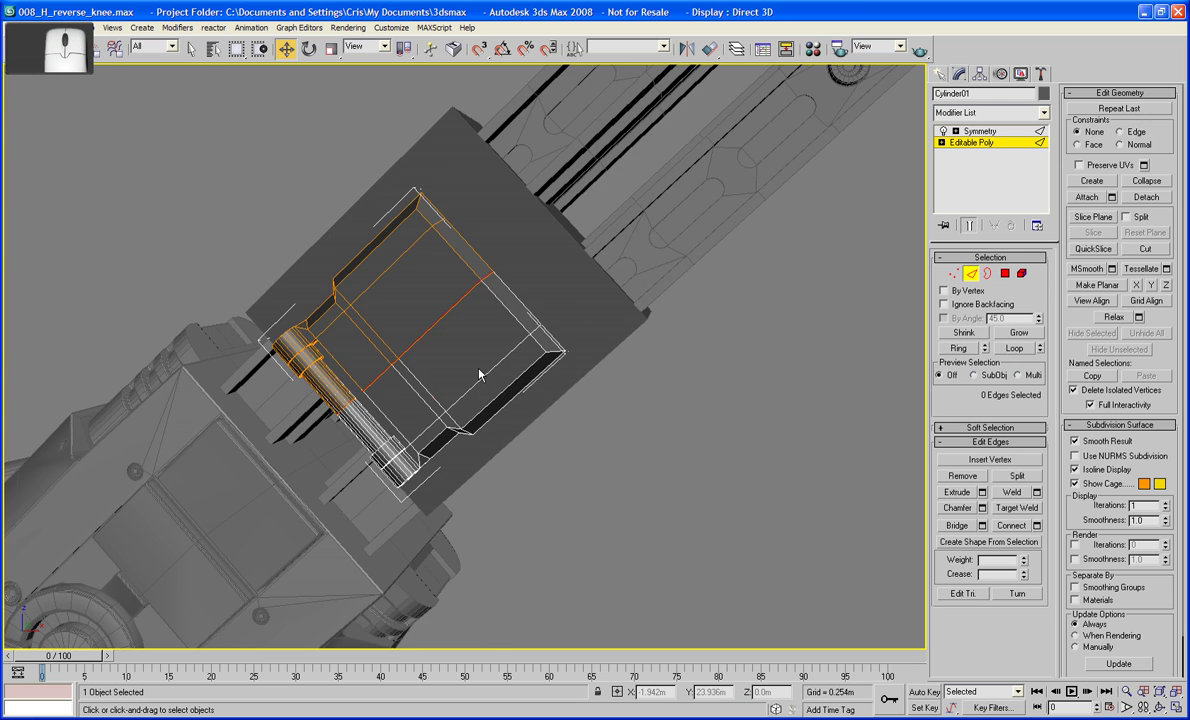
alt+middle_drag(480, 374, 618, 410)
scroll(521, 396, up, 3)
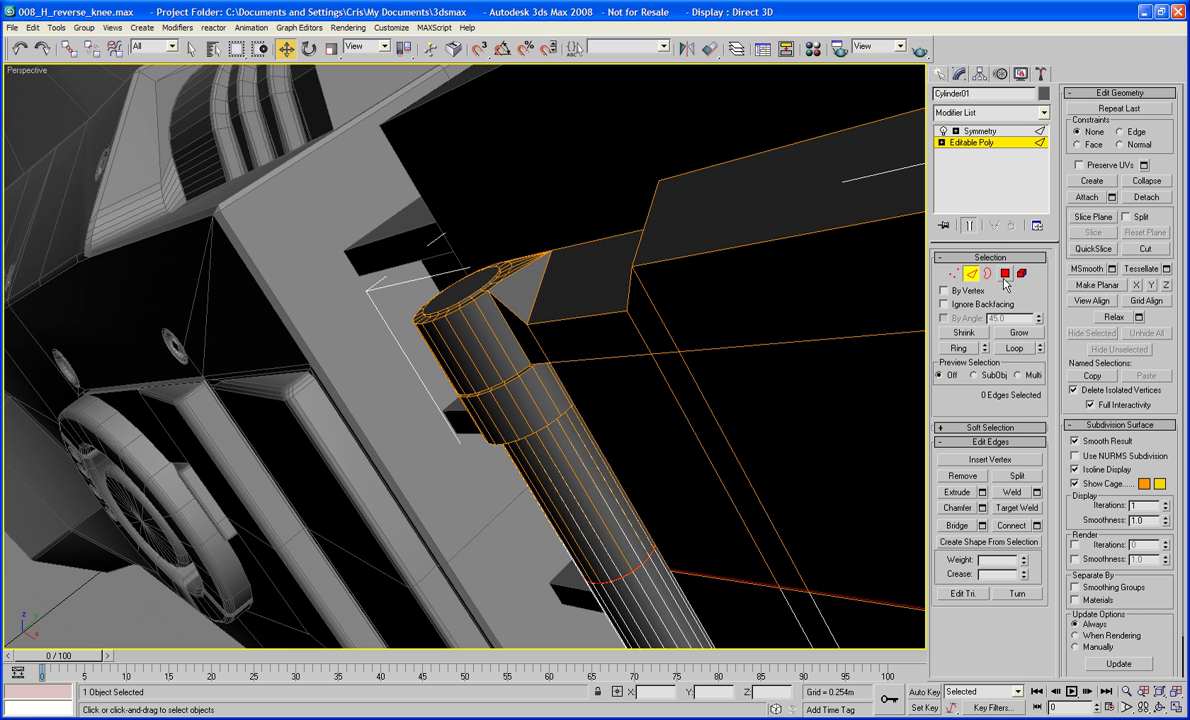
click(1004, 274)
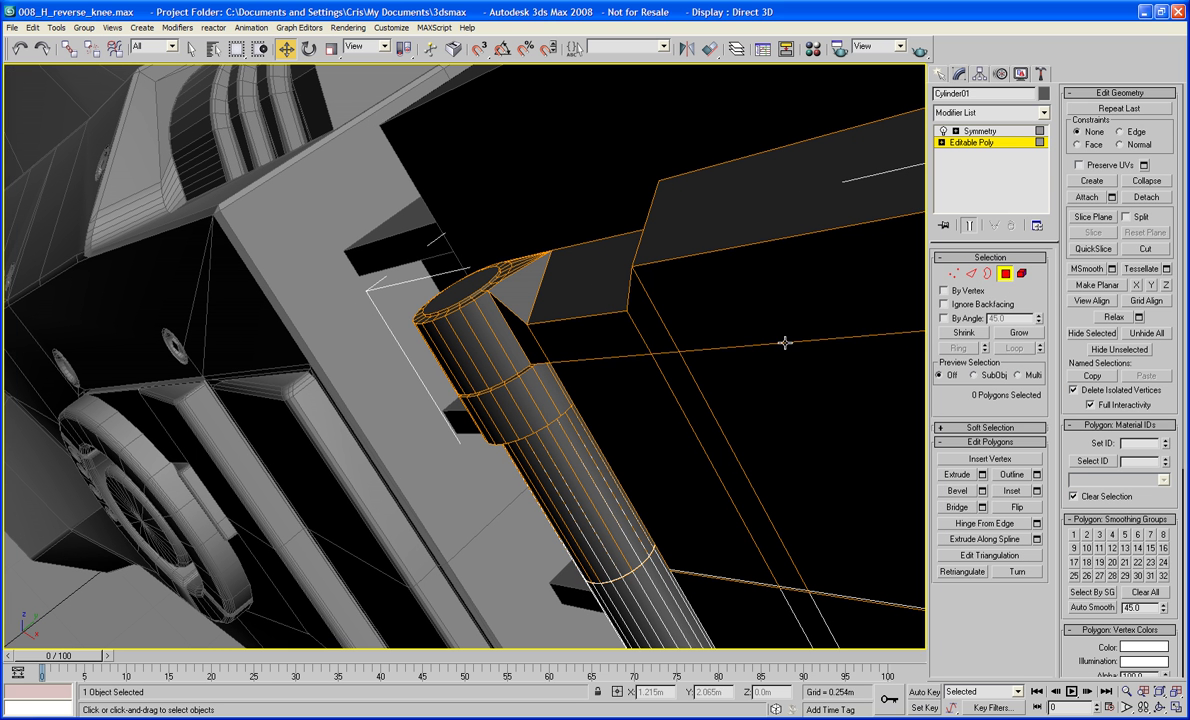
click(537, 397)
alt+middle_drag(537, 397, 530, 424)
scroll(530, 424, up, 5)
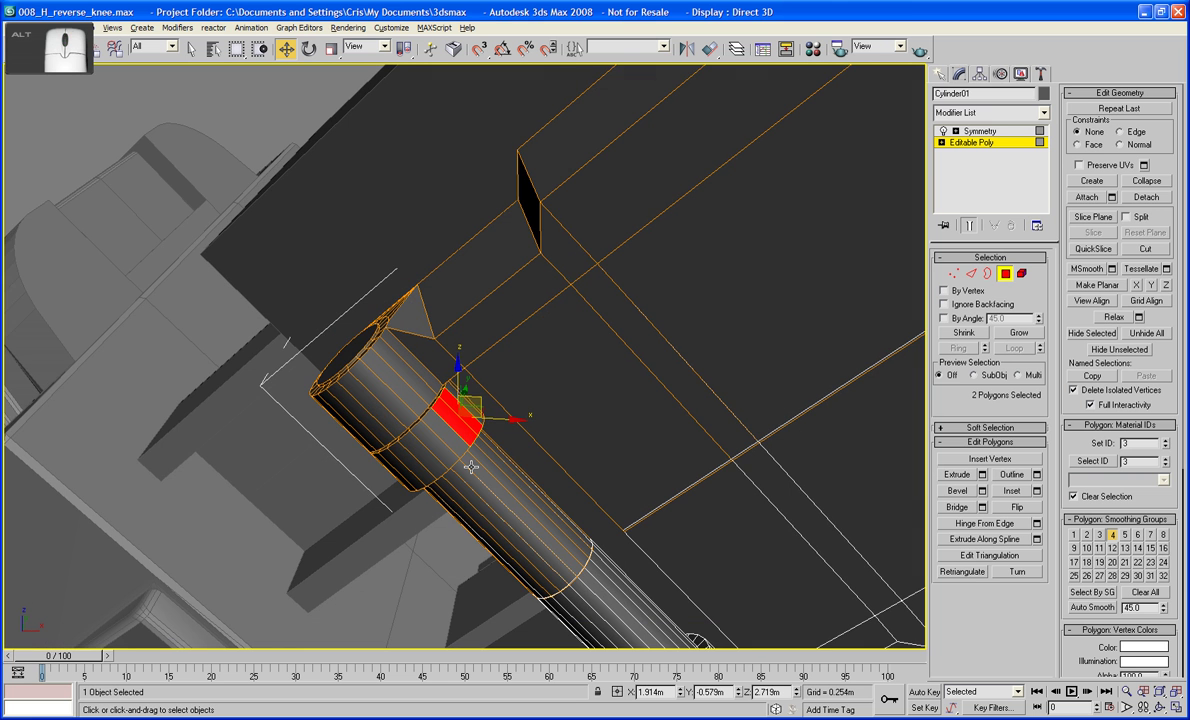
alt+middle_drag(477, 456, 503, 528)
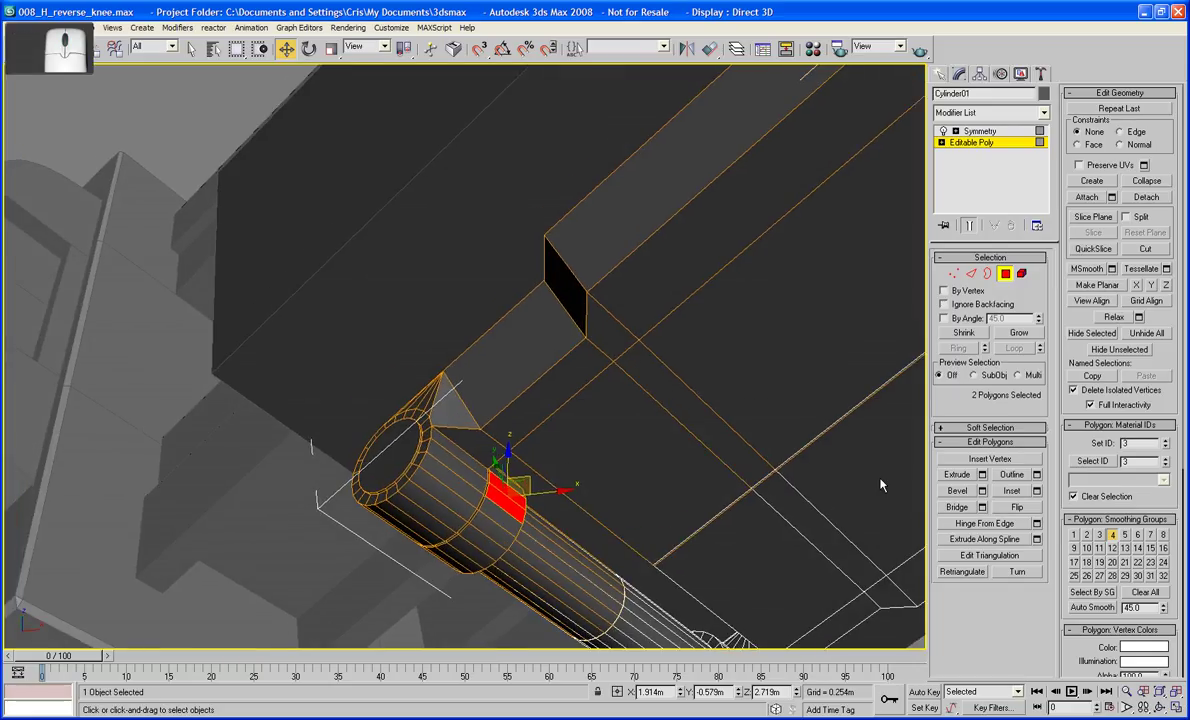
click(983, 475)
drag(660, 354, 658, 418)
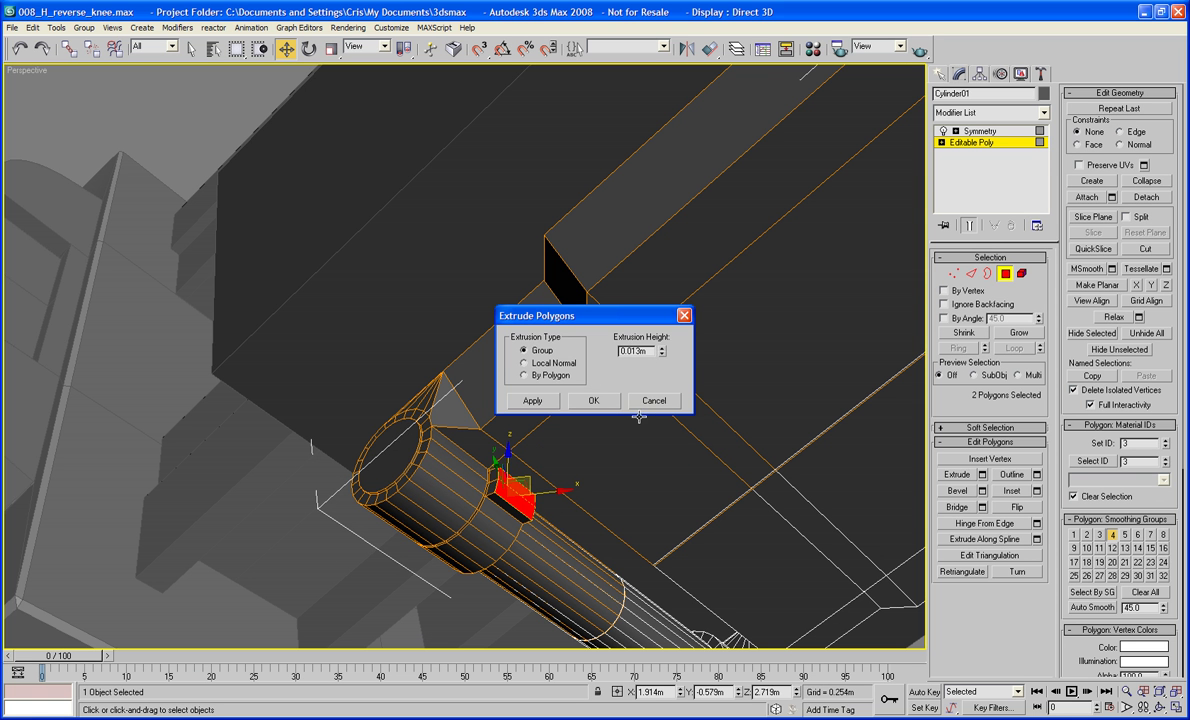
click(593, 400)
- Move the extruded block's panel-side top edge about 0.005 m along the Y axis toward the bracket arm
alt+middle_drag(600, 408, 655, 394)
scroll(675, 414, up, 5)
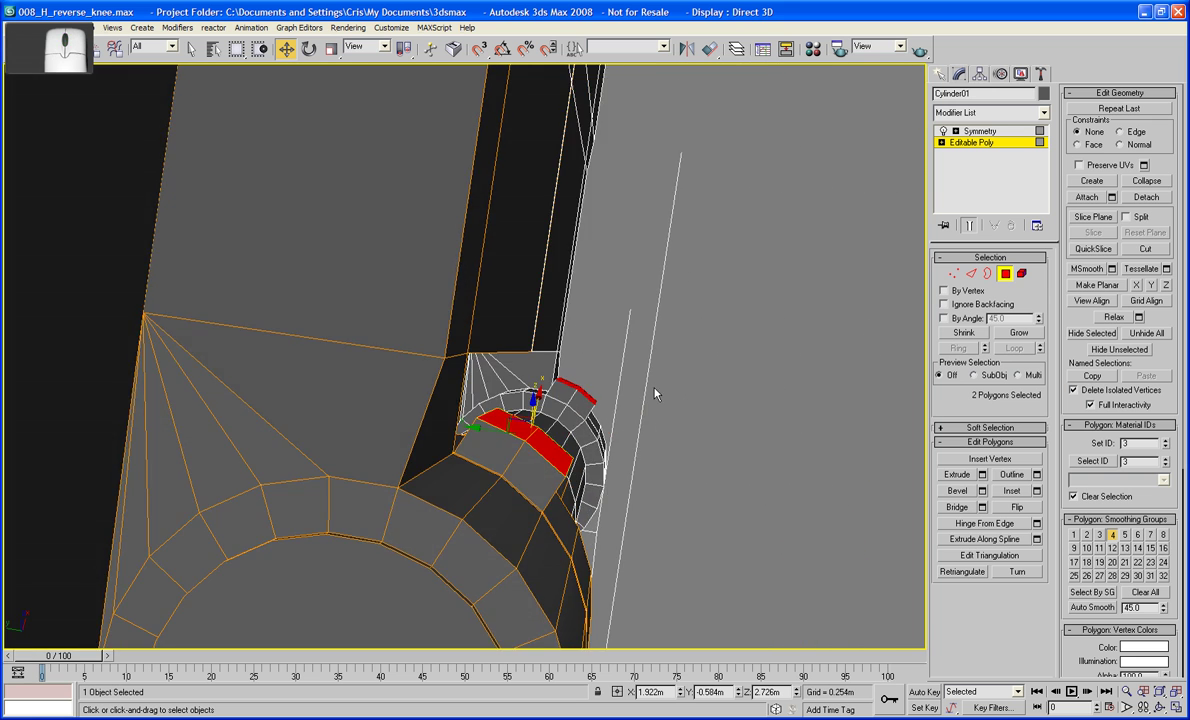
click(971, 273)
alt+middle_drag(510, 405, 507, 410)
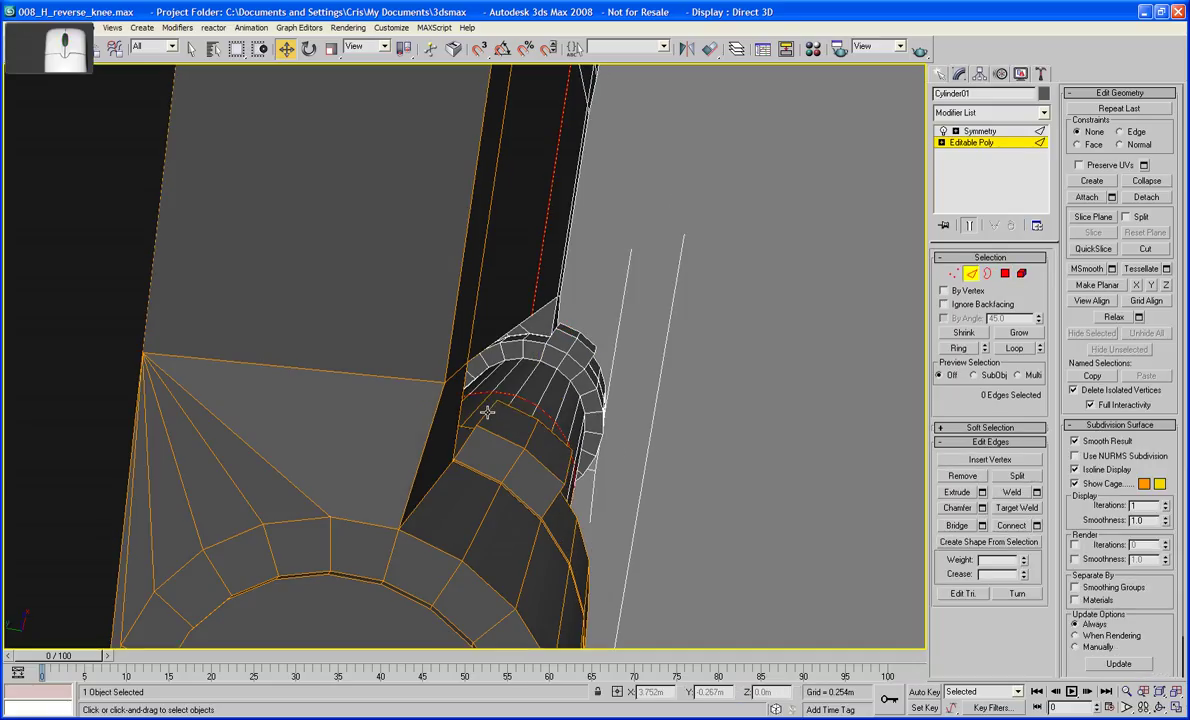
click(487, 411)
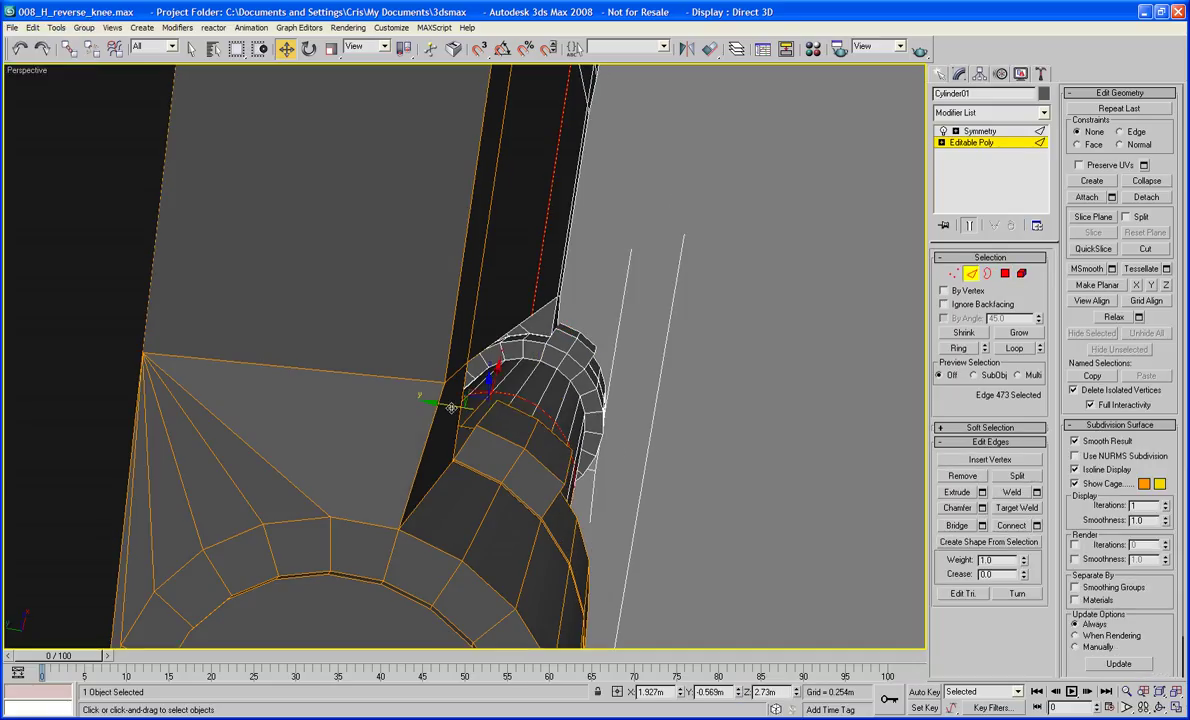
drag(451, 407, 440, 402)
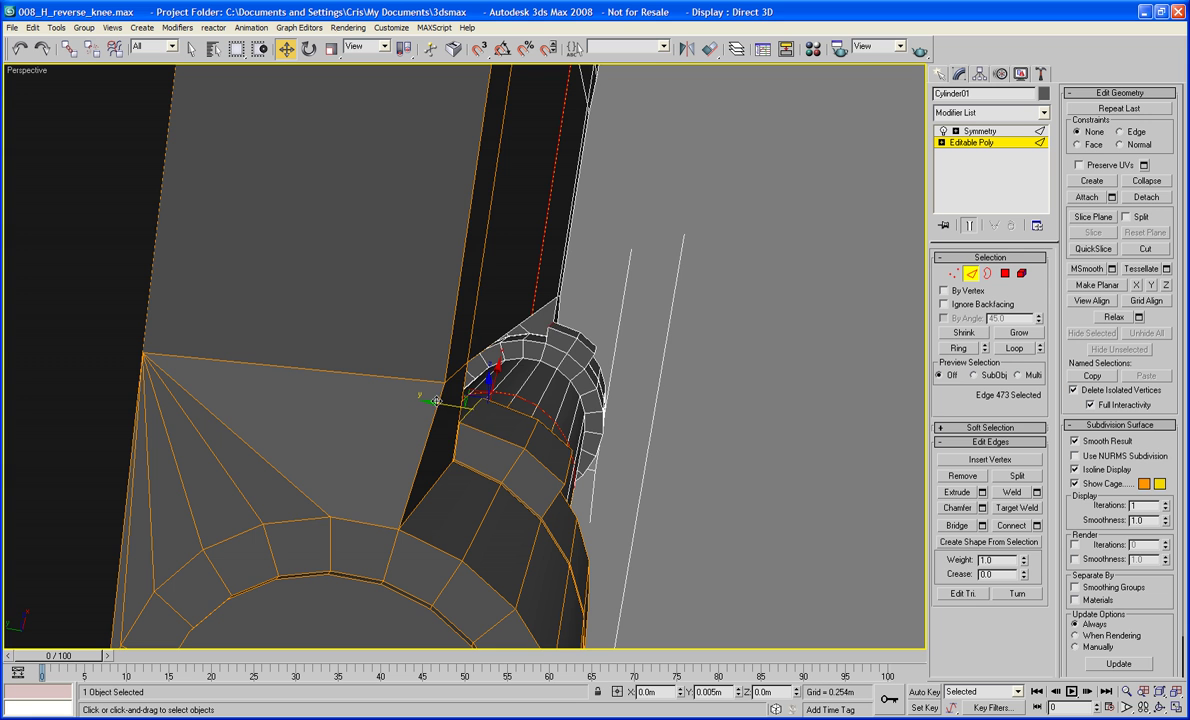
mouse_move(436, 401)
alt+middle_down()
mouse_move(390, 385)
mouse_move(364, 345)
mouse_move(458, 369)
mouse_move(470, 392)
mouse_move(455, 401)
alt+middle_up()
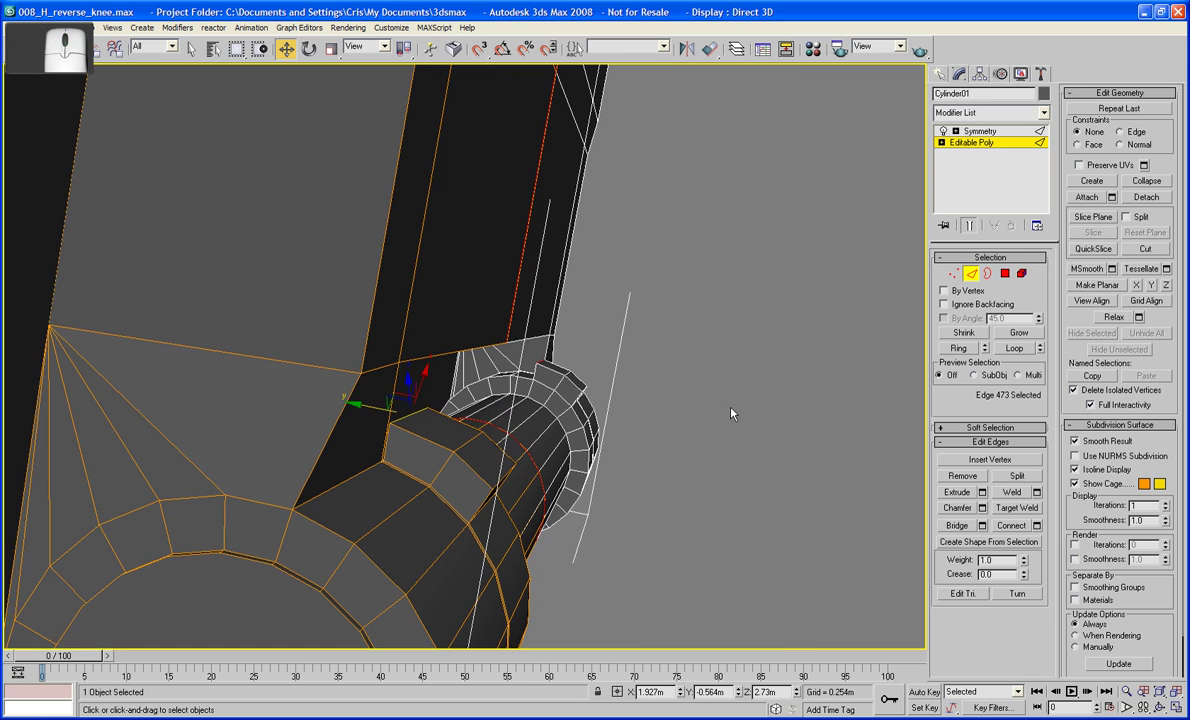
- Target Weld the block's end vertices away from the panel onto the collar so that side slopes down
click(954, 274)
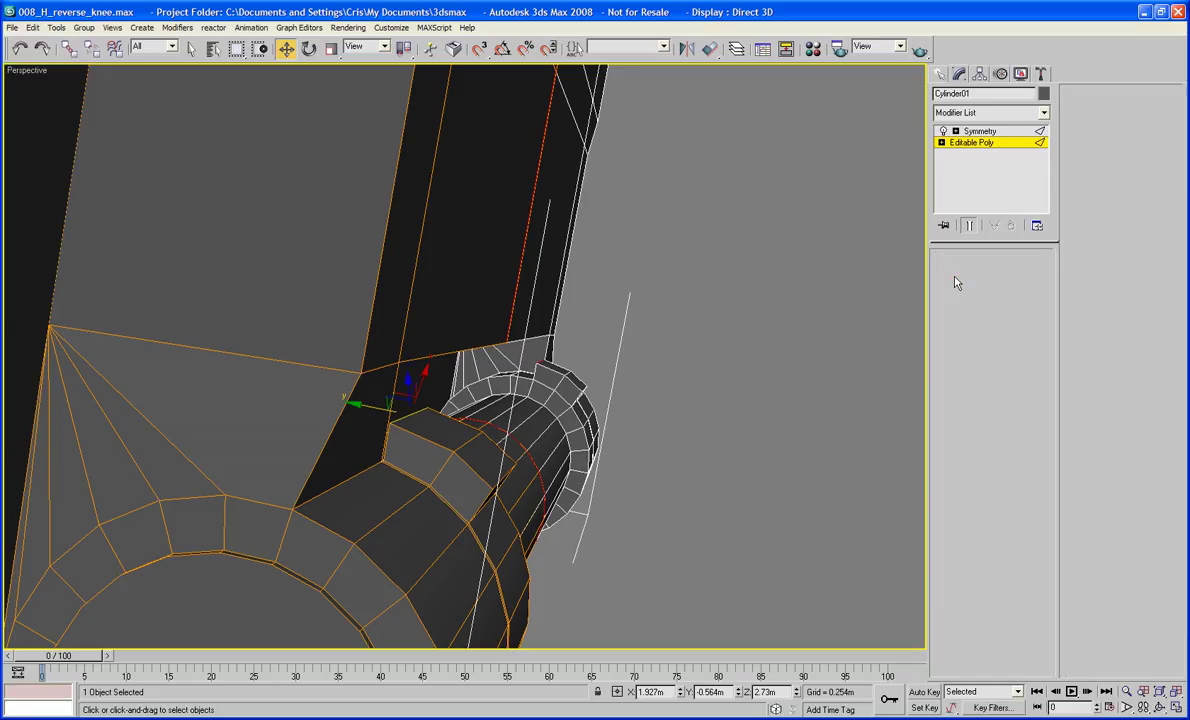
click(1017, 491)
alt+middle_drag(515, 518, 489, 473)
click(509, 455)
click(482, 420)
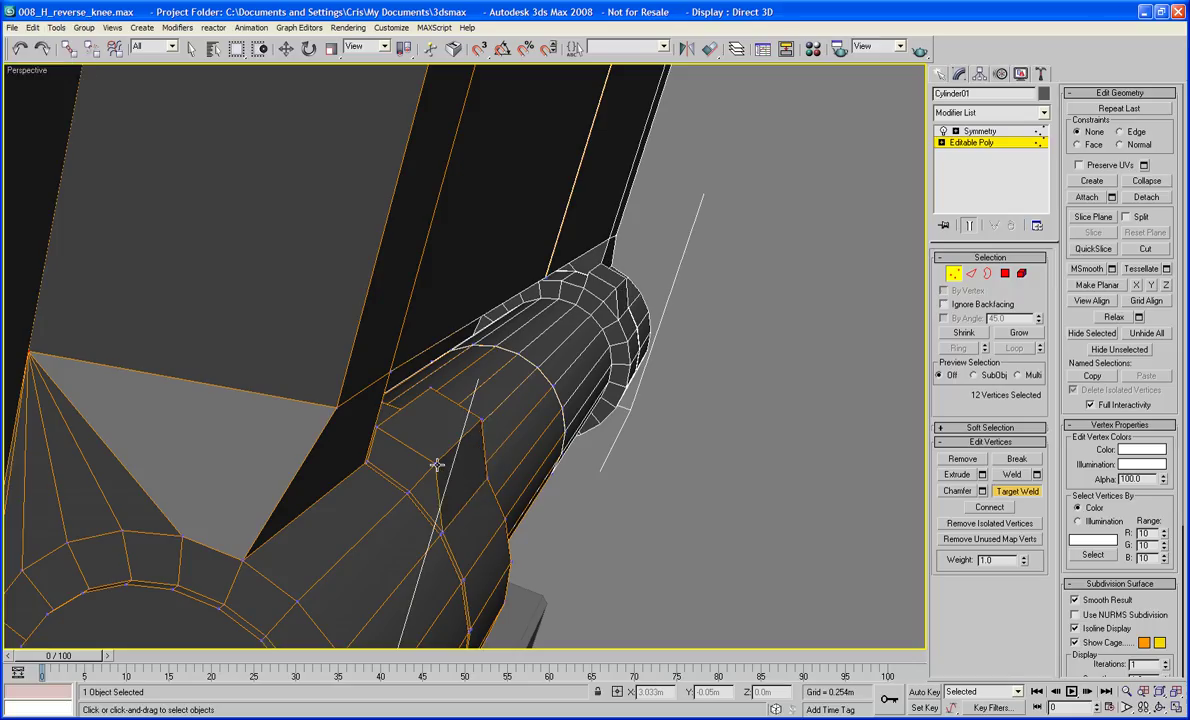
alt+middle_drag(433, 467, 477, 522)
right_click(443, 494)
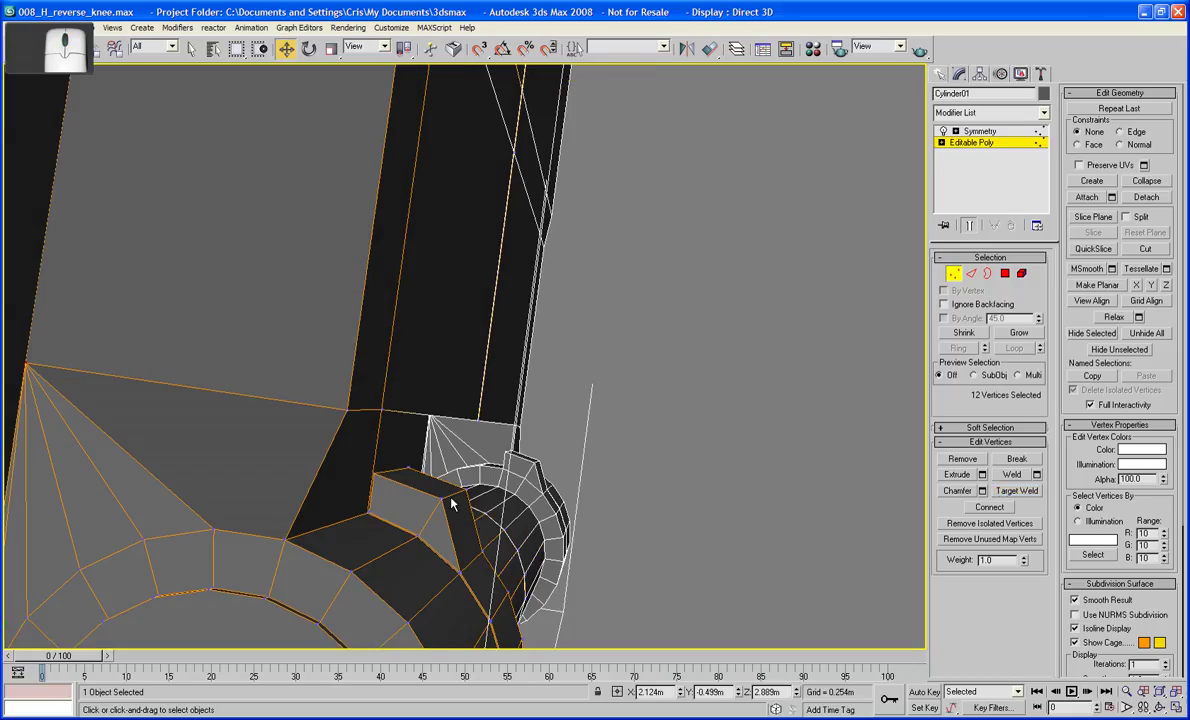
- Move the block's middle top edge about 0.006 m along the Y axis away from the bracket arm
key(2)
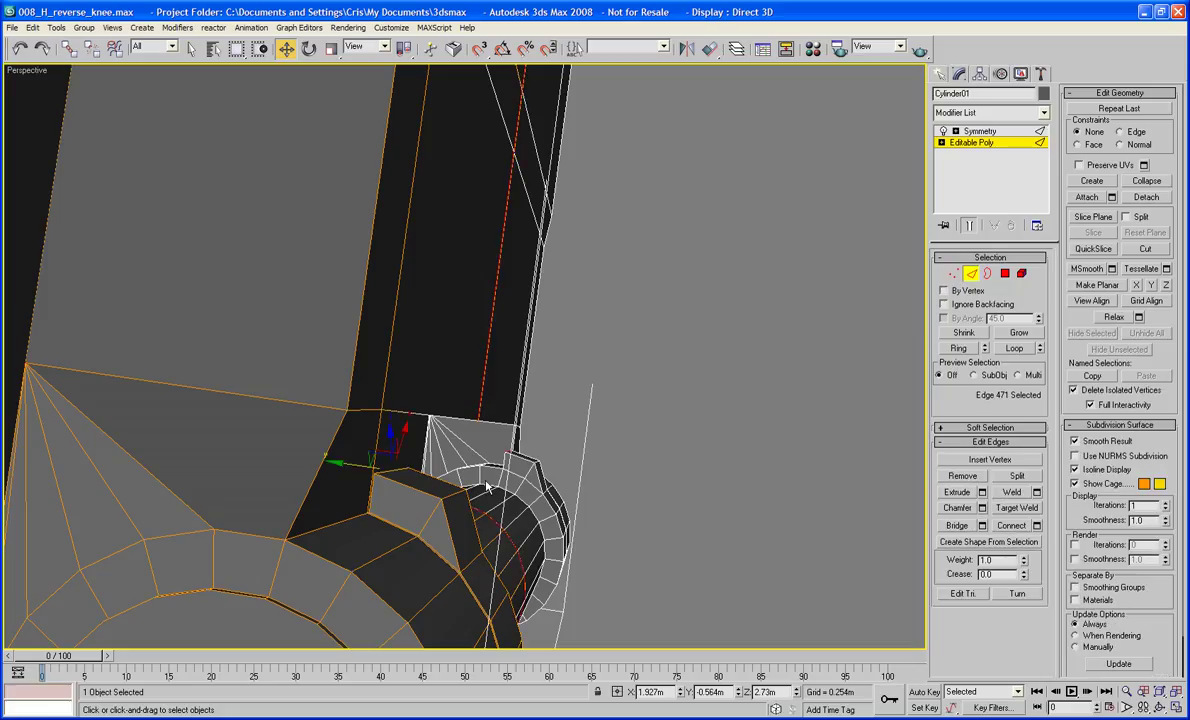
click(451, 494)
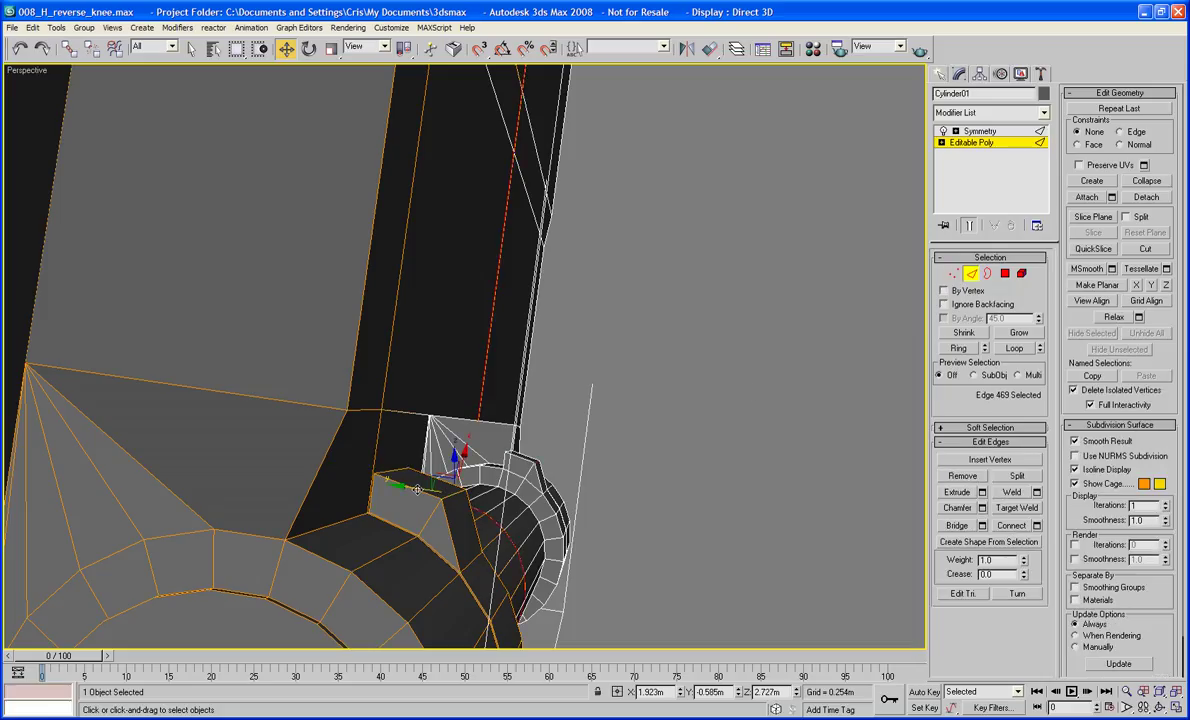
drag(417, 489, 437, 494)
alt+middle_drag(437, 494, 452, 489)
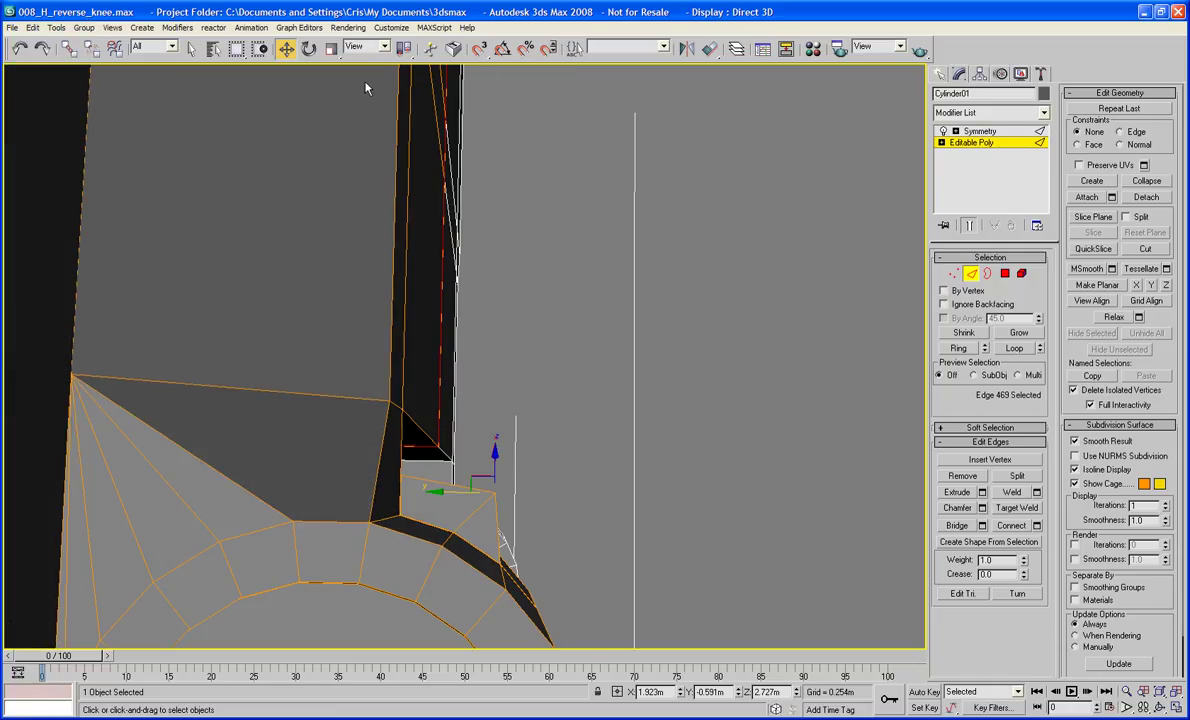
- Raise the block's middle top edge about 0.005 m along the Screen Y axis to level the block's top face
click(357, 52)
click(362, 107)
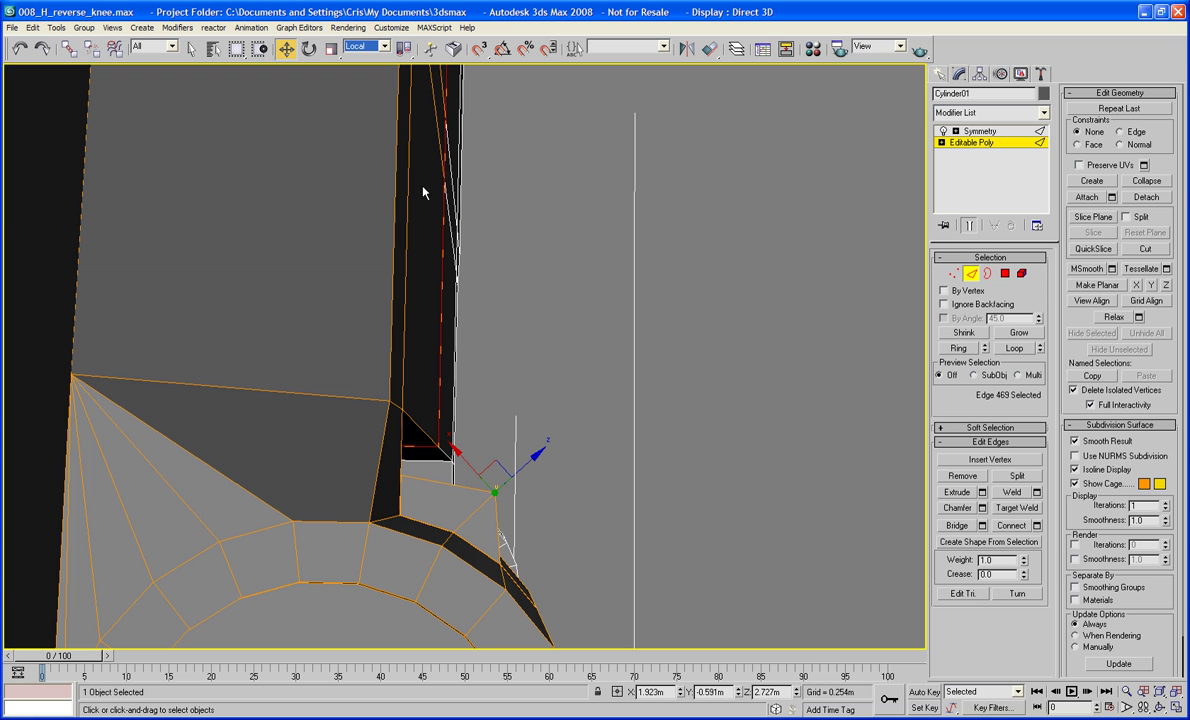
alt+middle_drag(452, 407, 522, 417)
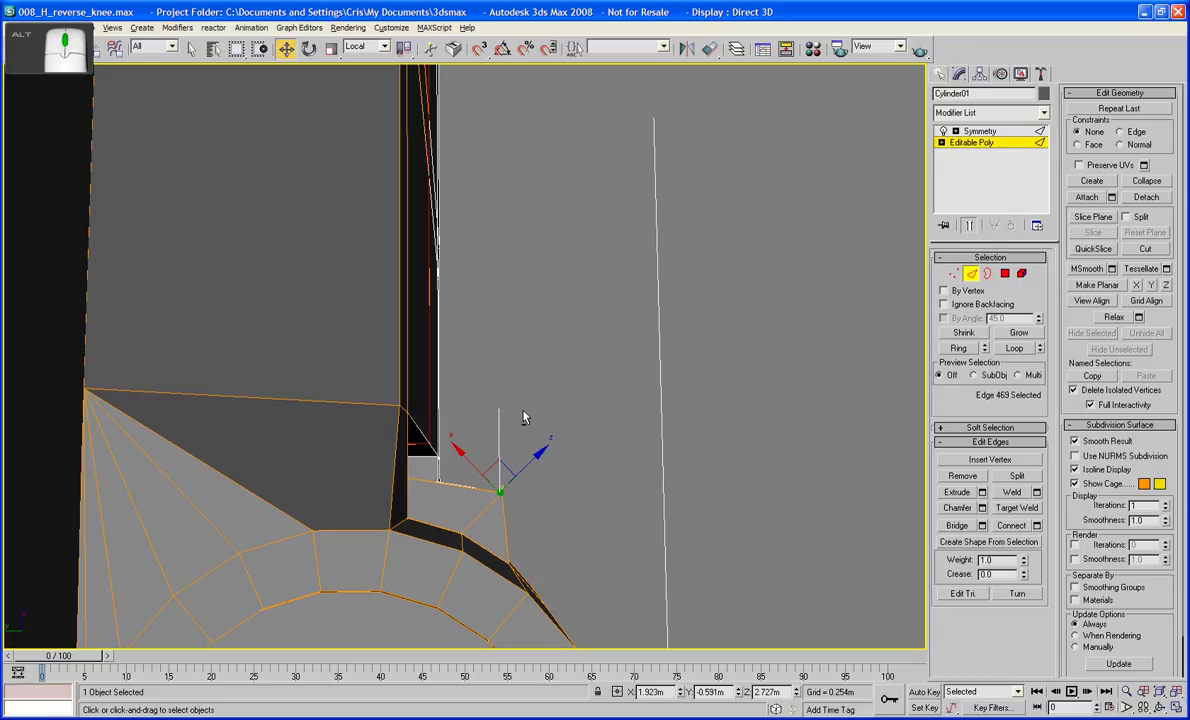
click(356, 46)
click(340, 72)
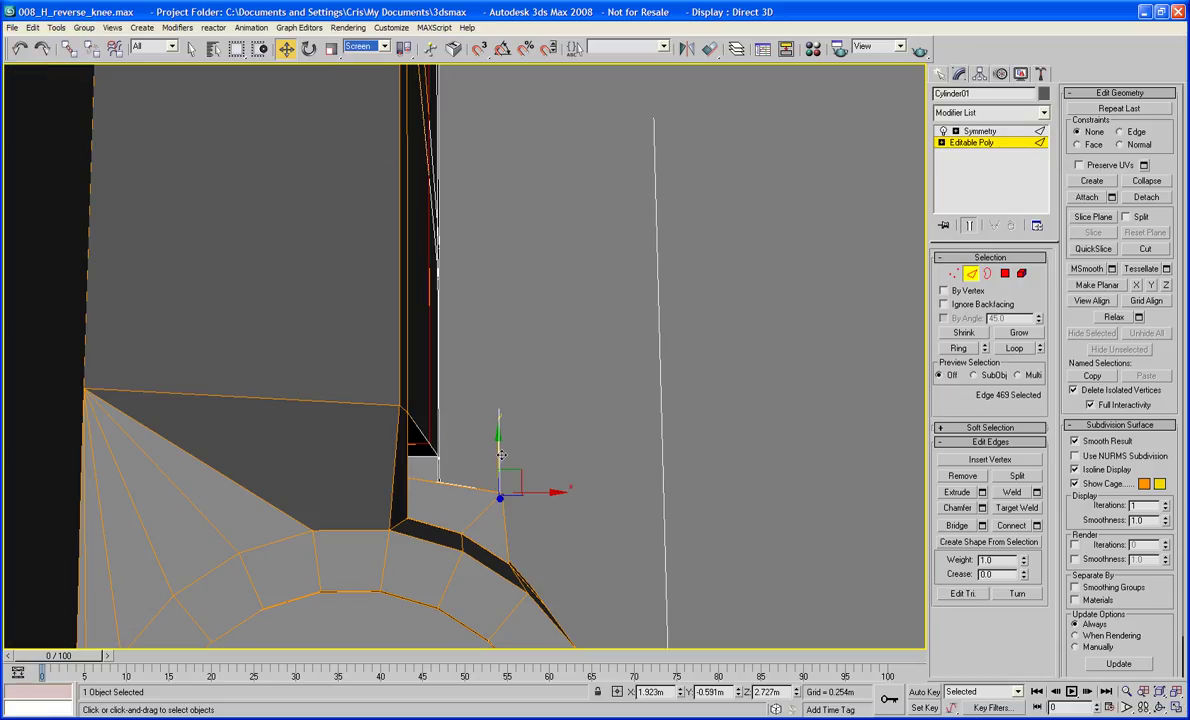
drag(500, 453, 502, 440)
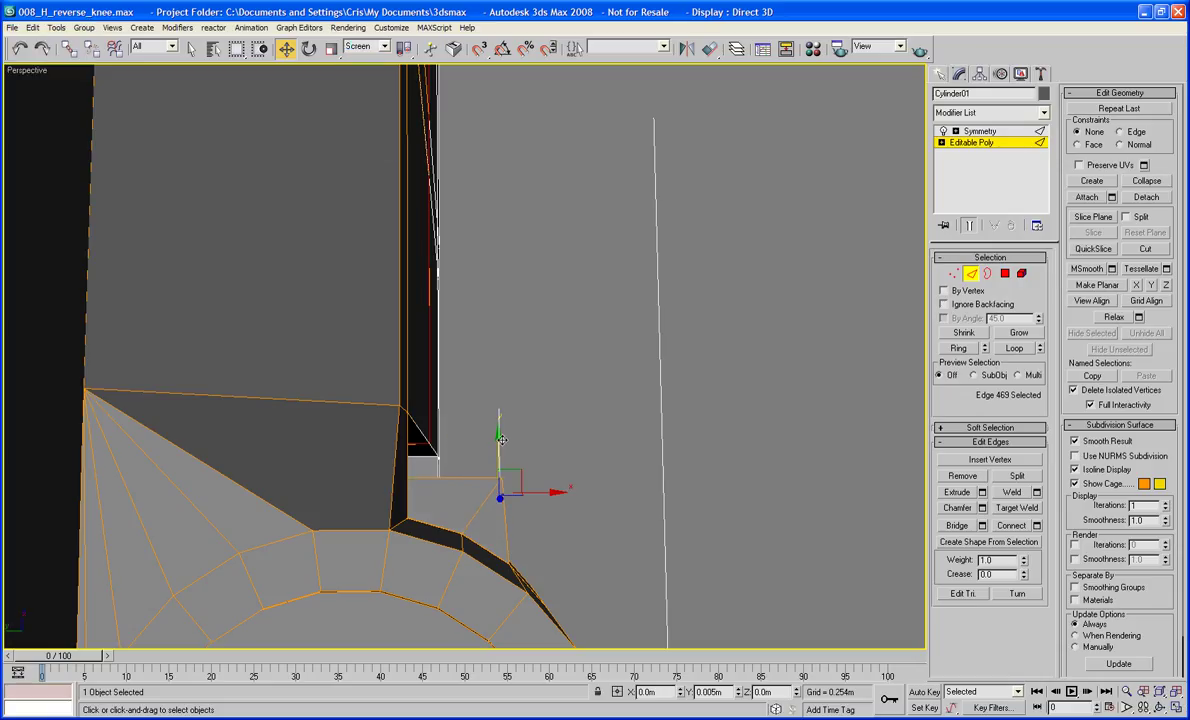
alt+middle_drag(505, 446, 380, 403)
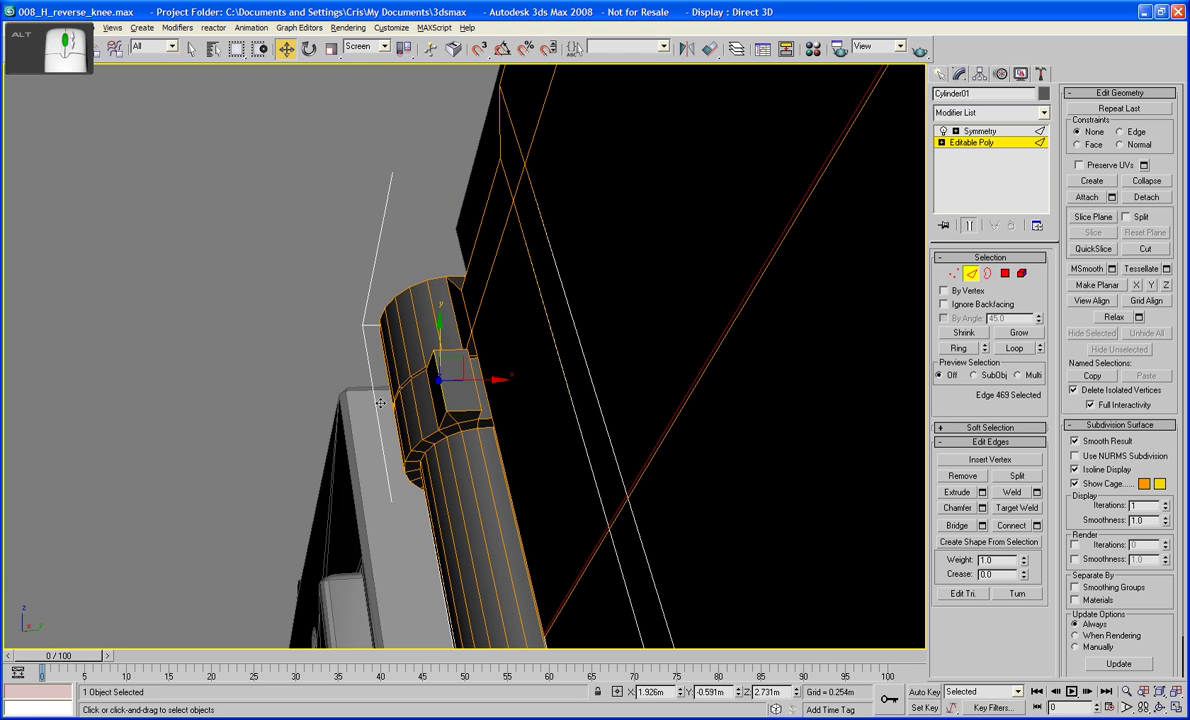
- Chamfer the edge where the block's slope meets the collar, and chamfer the two resulting edges by 0.003 m
alt+middle_drag(709, 359, 855, 391)
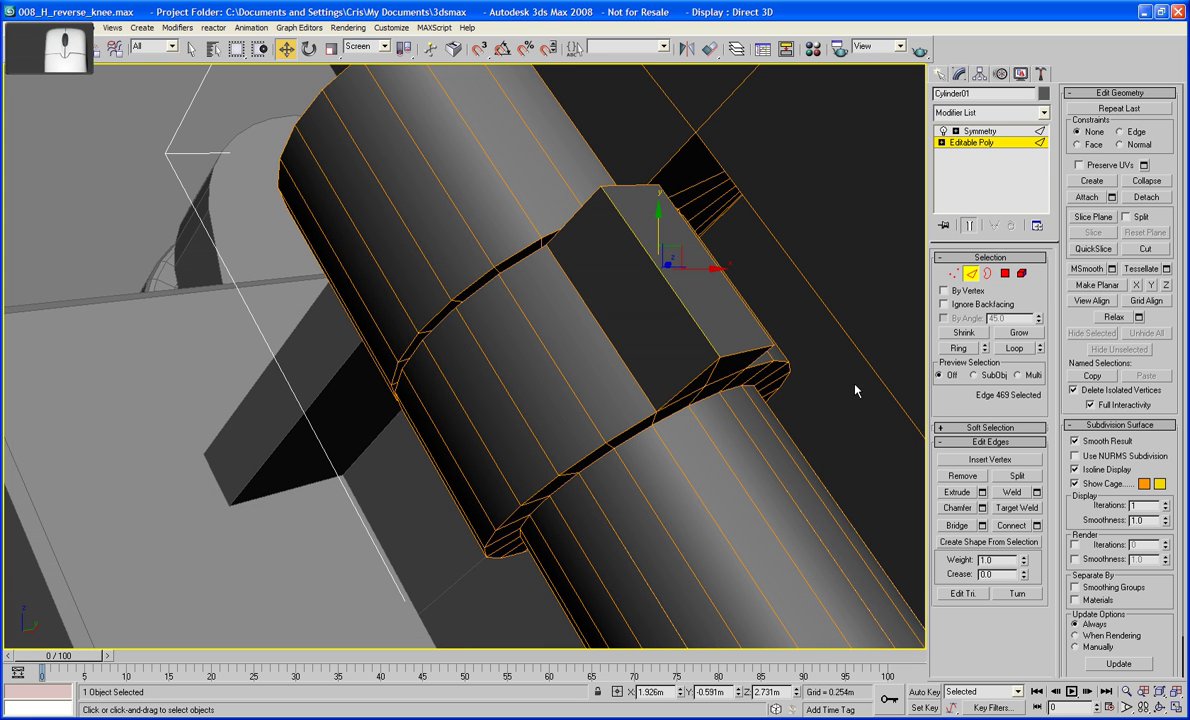
click(621, 363)
click(957, 508)
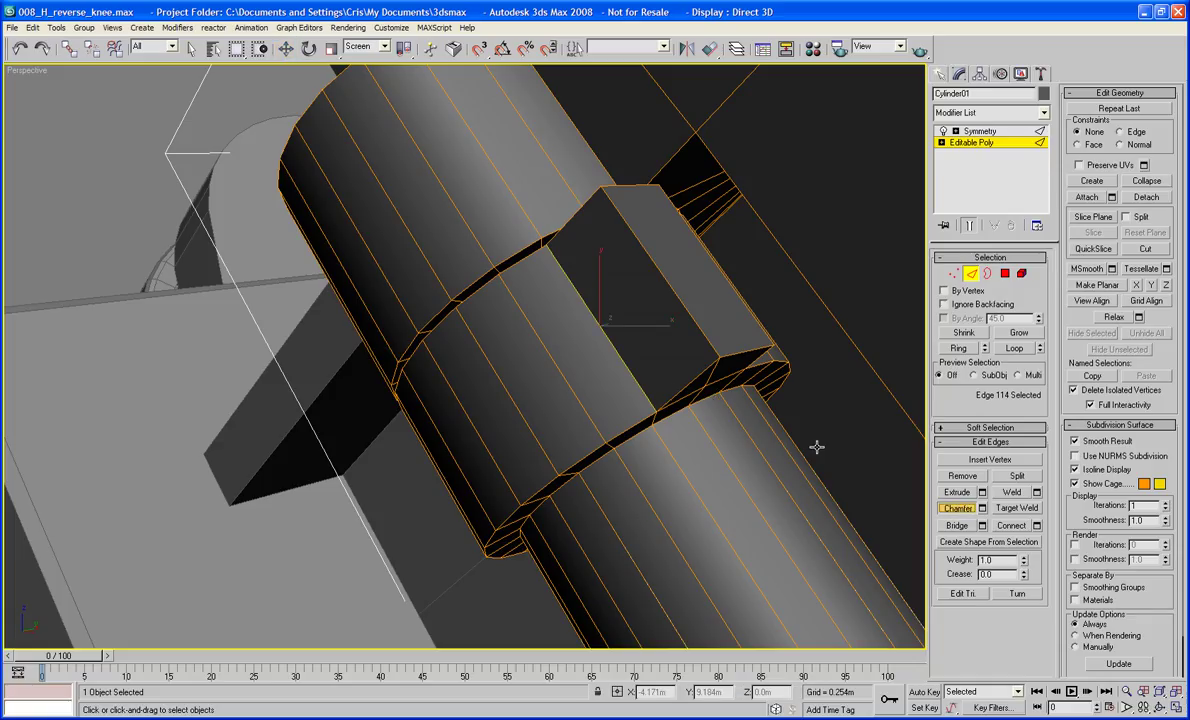
drag(641, 389, 639, 389)
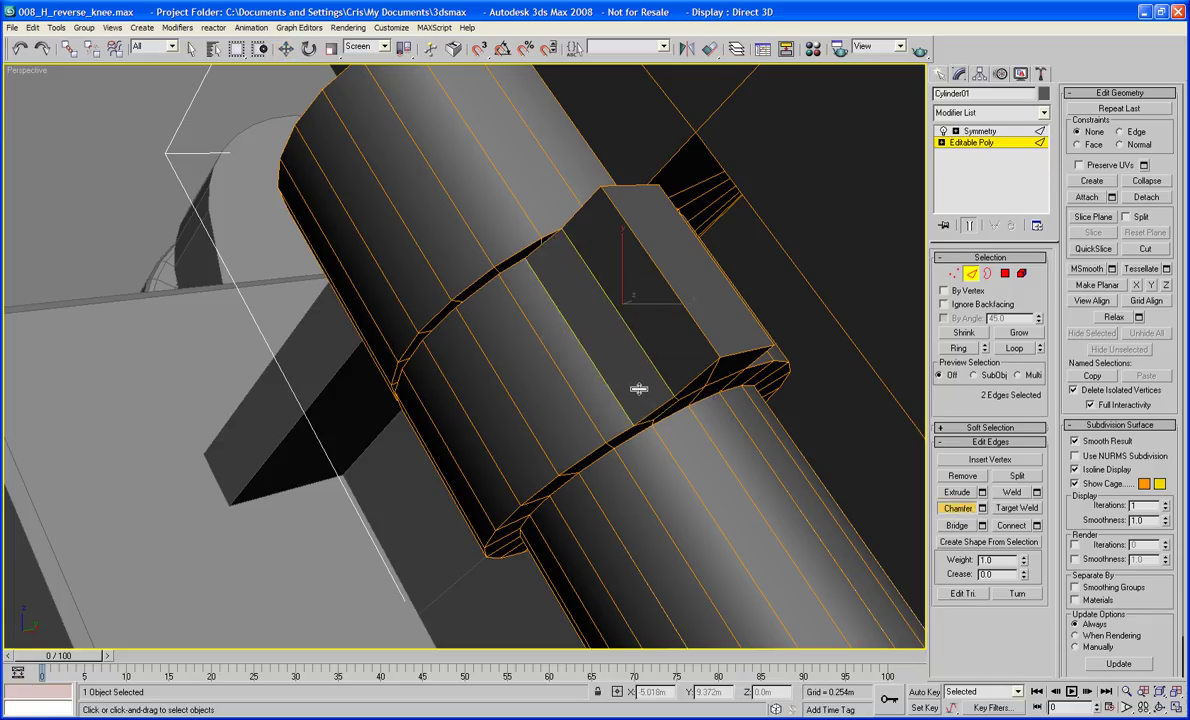
click(982, 508)
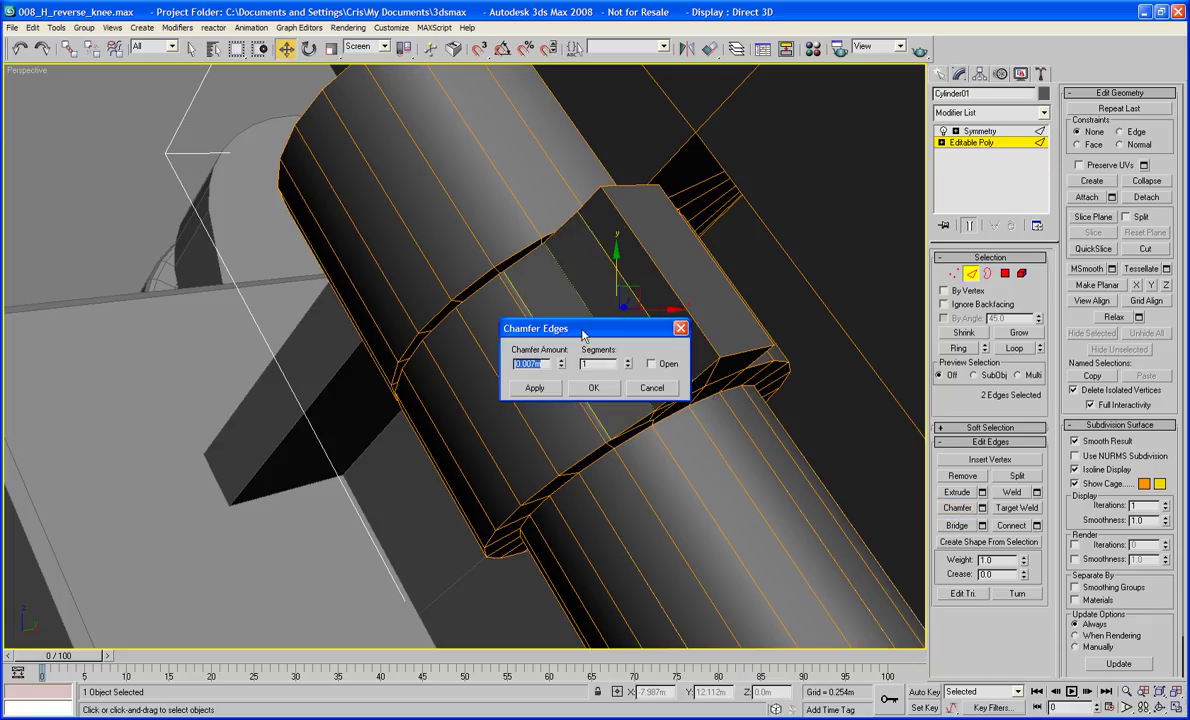
drag(563, 366, 563, 377)
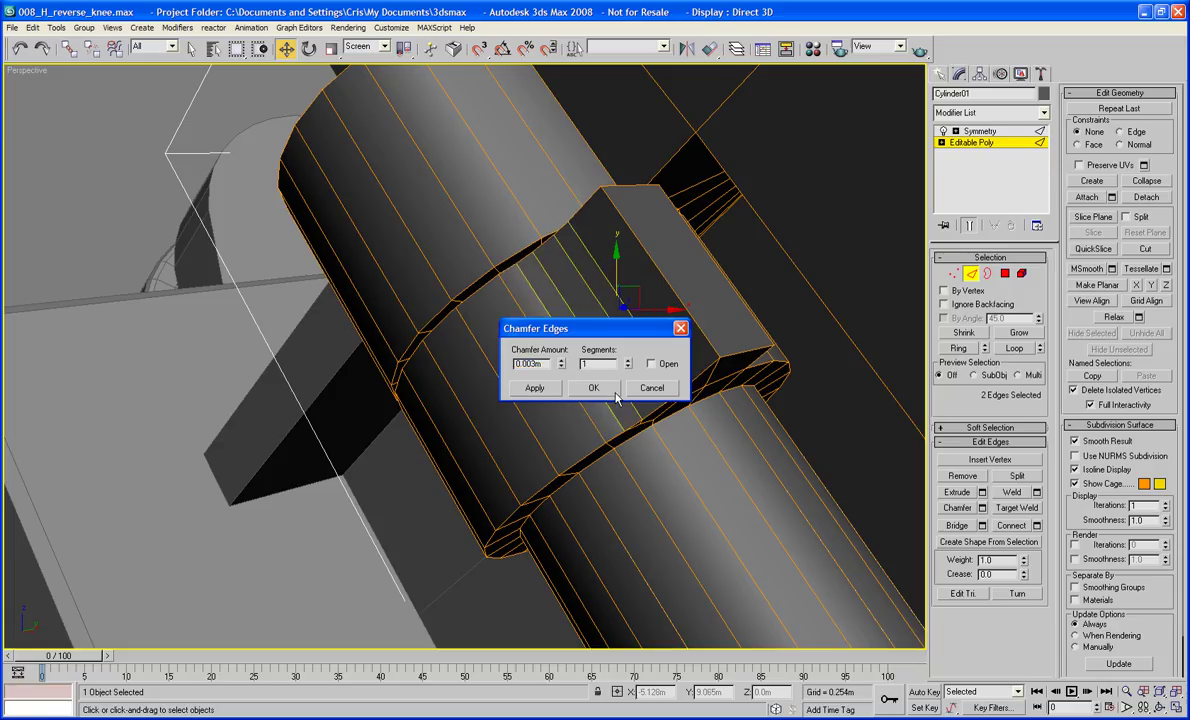
click(594, 388)
click(970, 274)
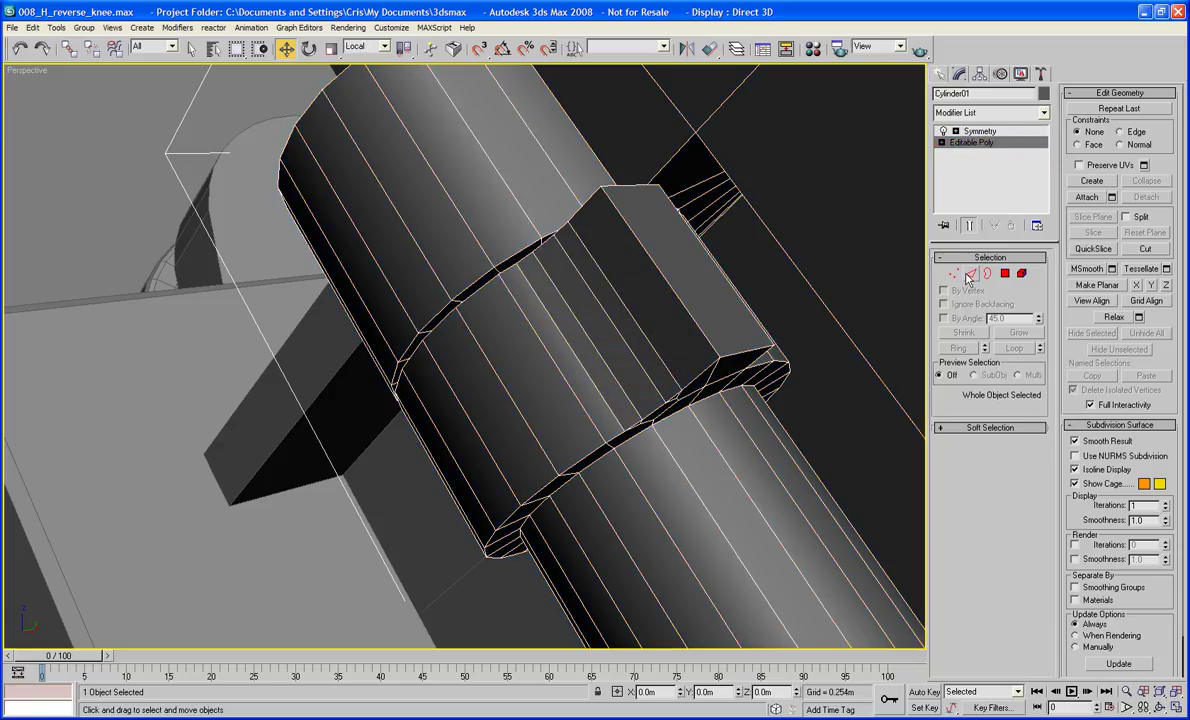
- Extrude the selected polygon at the collar's end into a long bar along the panel's side, stopping near the panel's far edge
middle_drag(754, 360, 721, 353)
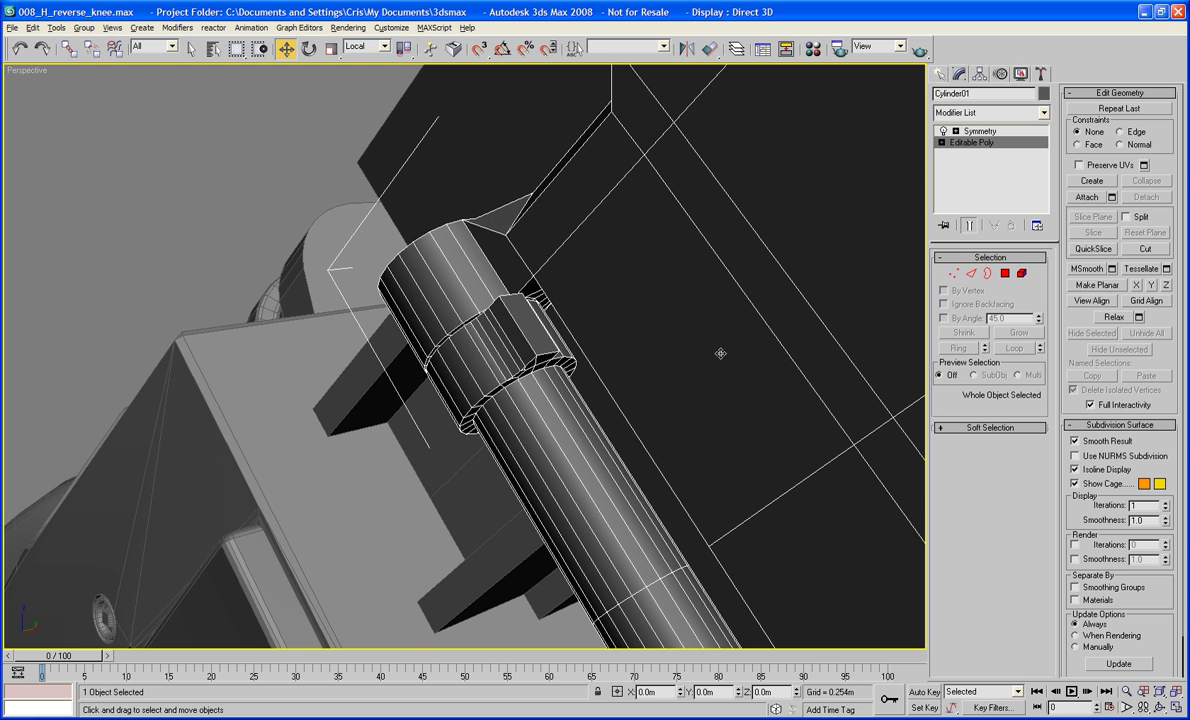
alt+middle_drag(720, 353, 450, 501)
click(1005, 273)
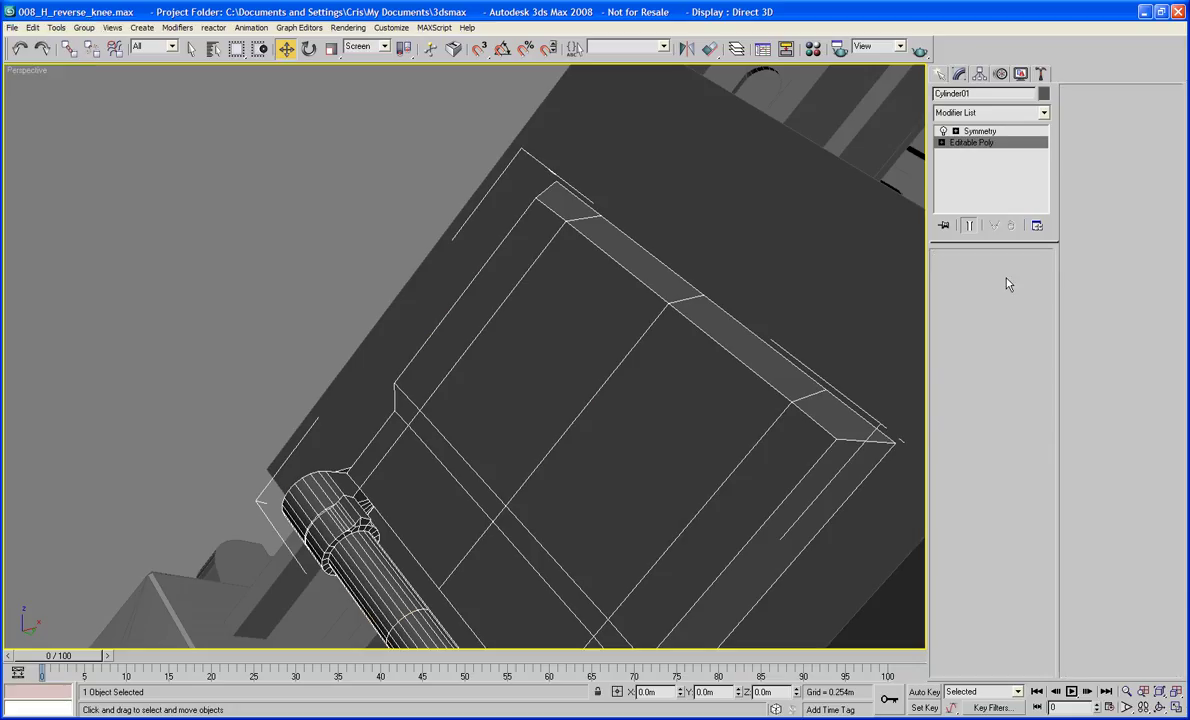
middle_drag(486, 433, 532, 498)
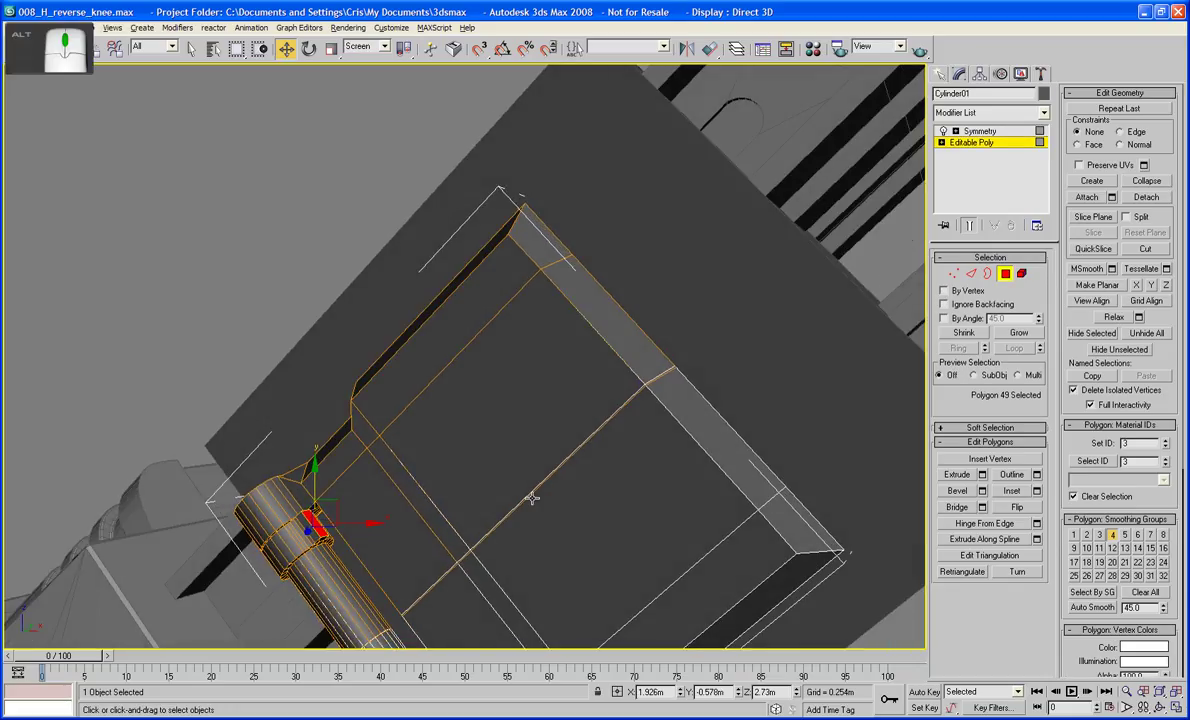
click(957, 474)
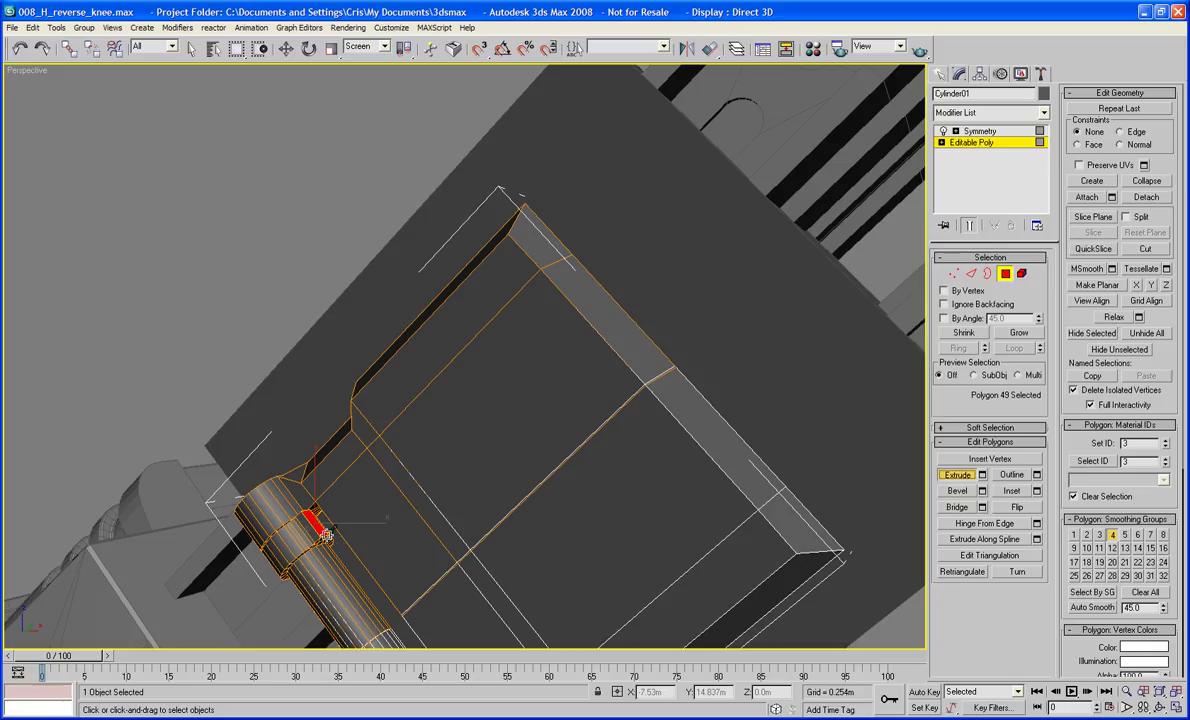
drag(326, 535, 431, 402)
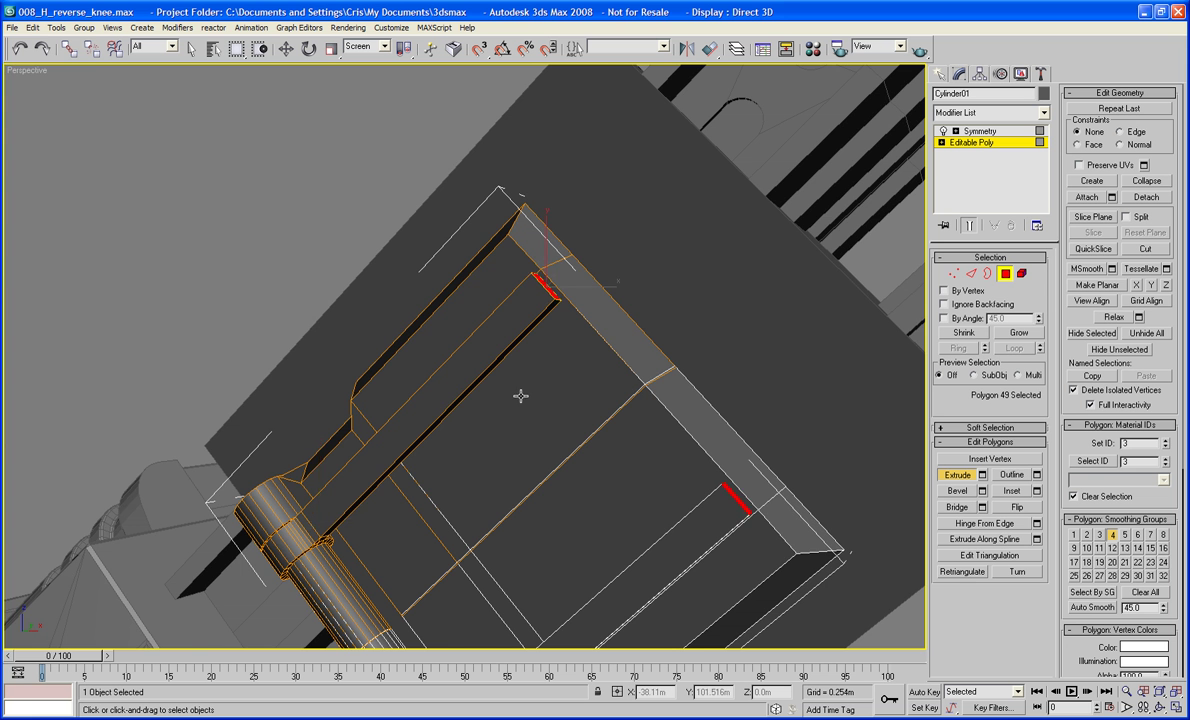
- Connect the ring of four lengthwise edges on the extruded bar to add a cross loop around it
alt+middle_drag(521, 393, 477, 323)
scroll(510, 374, up, 2)
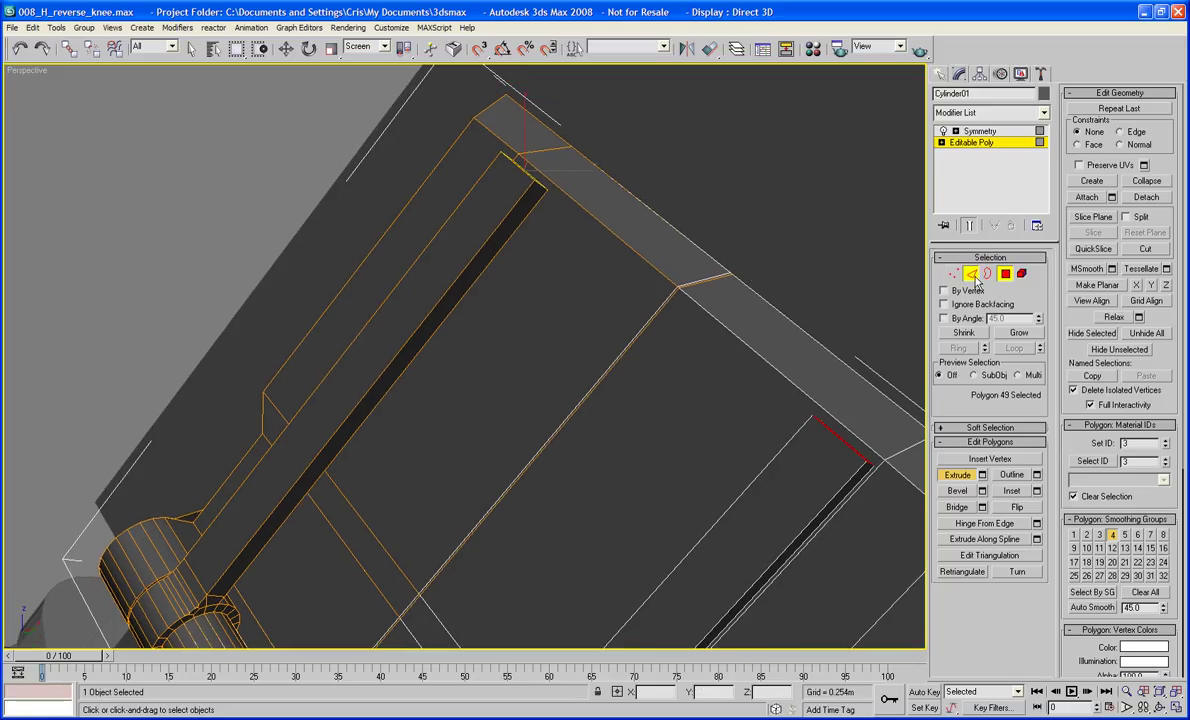
key(2)
click(452, 285)
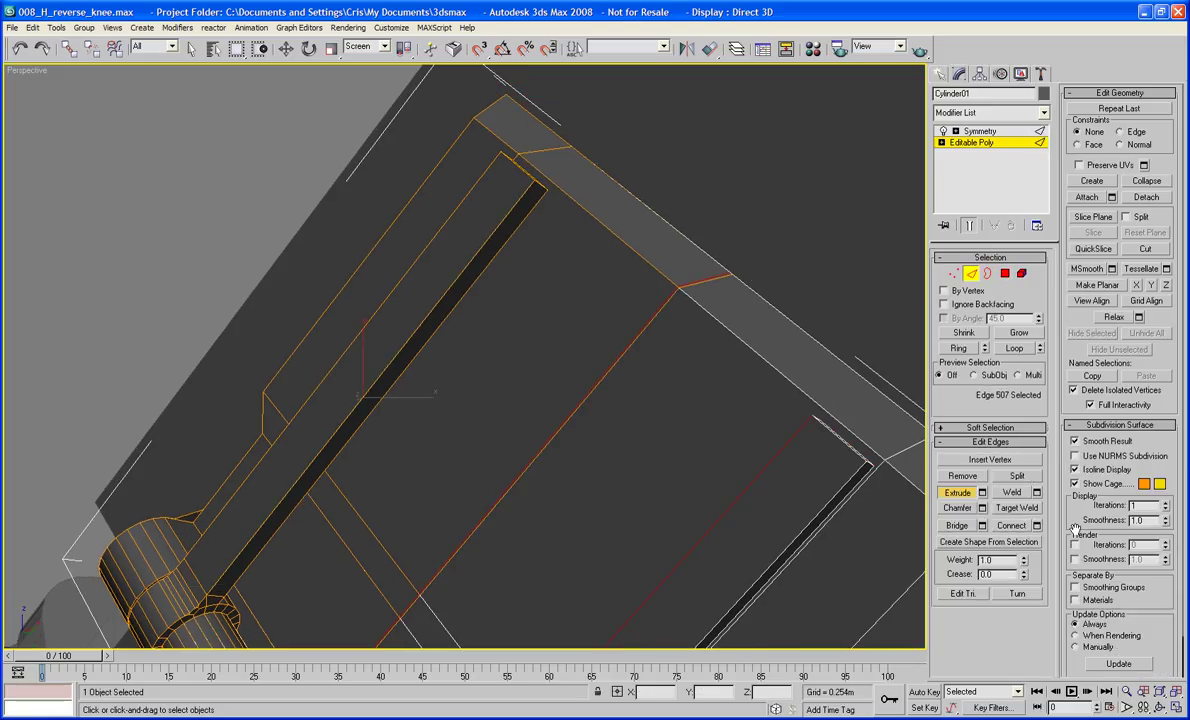
click(960, 348)
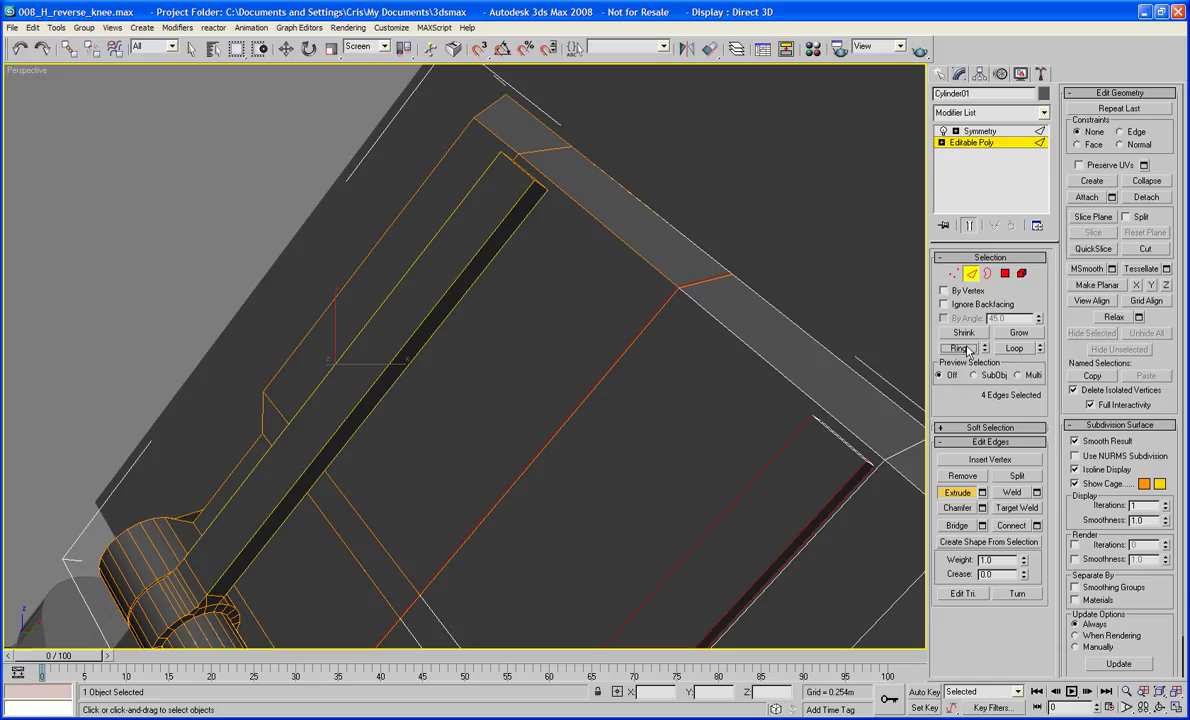
click(1013, 528)
- Move the new cross loop about 0.17 m along its Local X axis toward the bar's far end
middle_drag(813, 497, 831, 545)
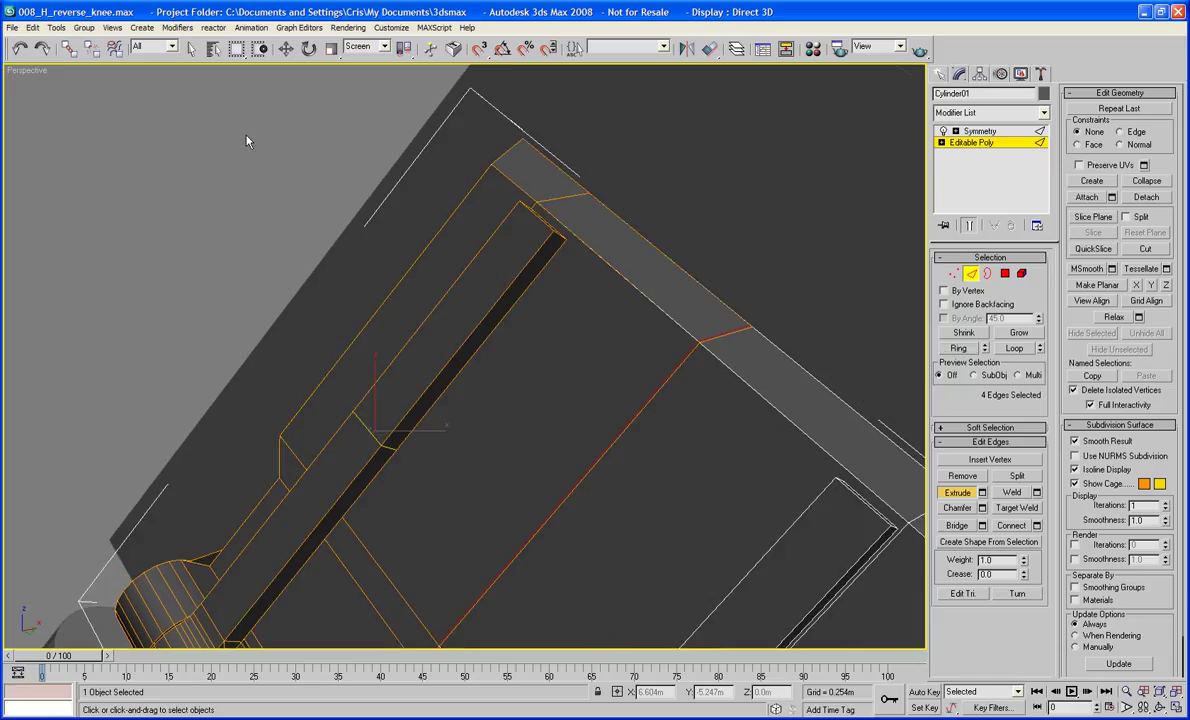
click(285, 48)
click(372, 46)
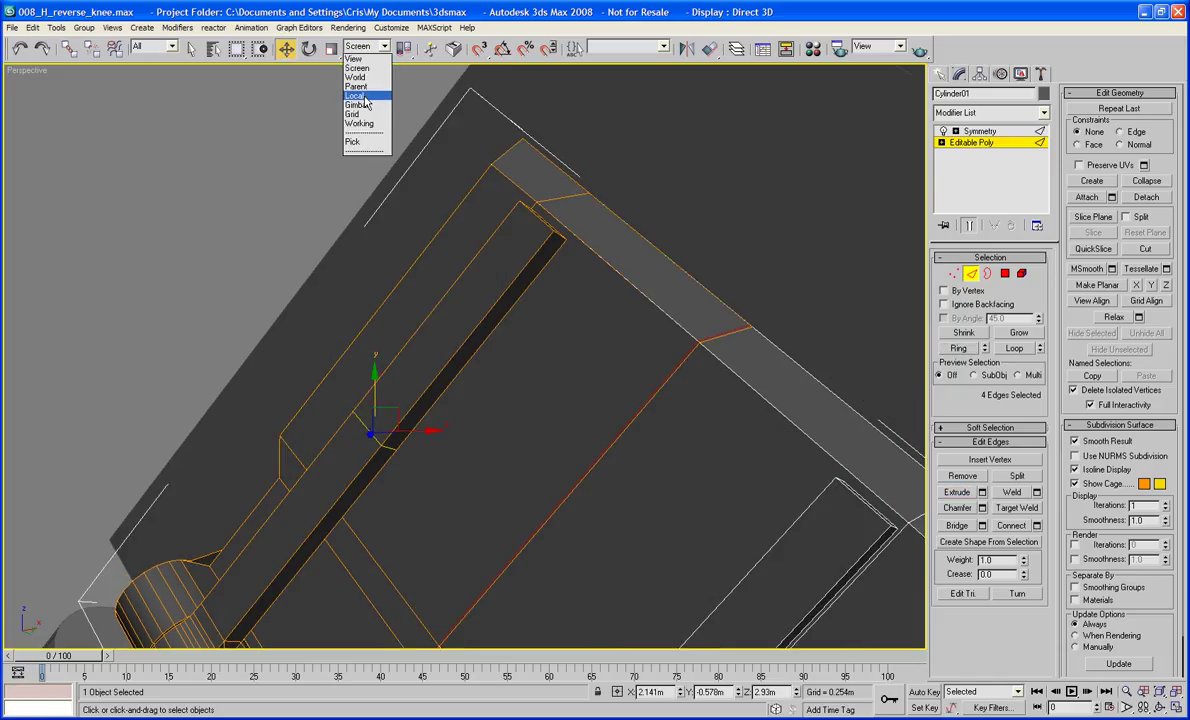
click(365, 97)
middle_drag(418, 196, 381, 203)
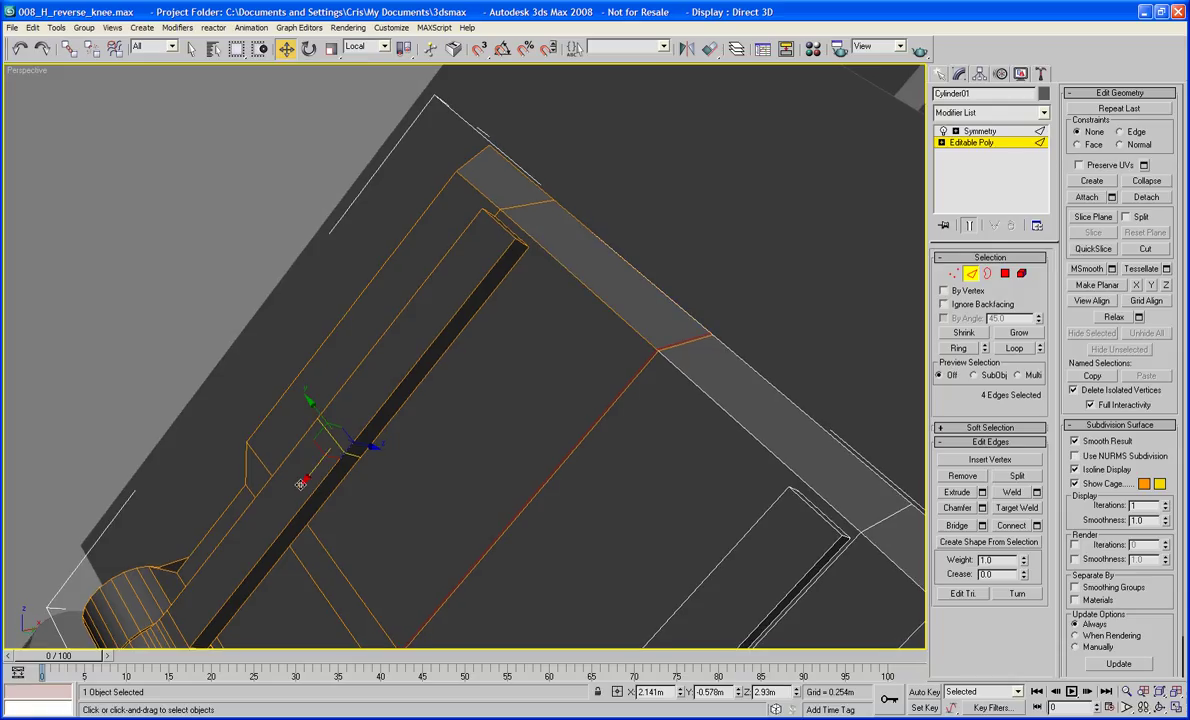
drag(300, 484, 411, 378)
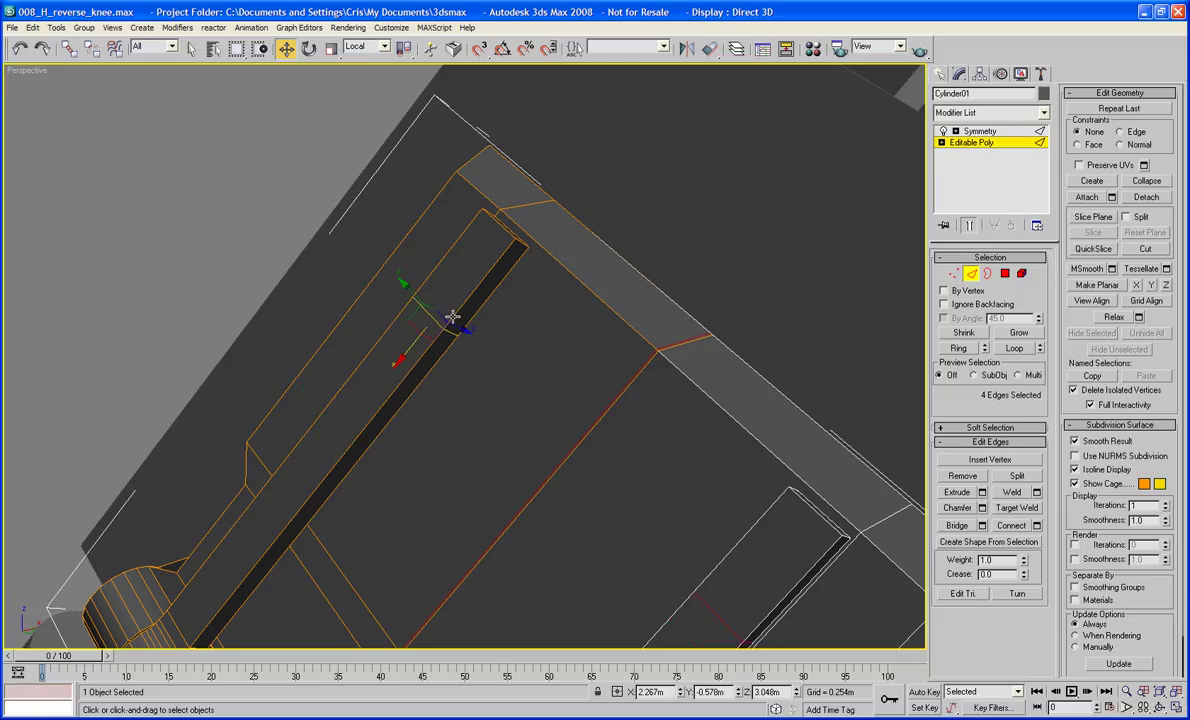
- Connect the edge ring of the bar's short end section and move the new loop about 0.017 m back along Local X
click(461, 302)
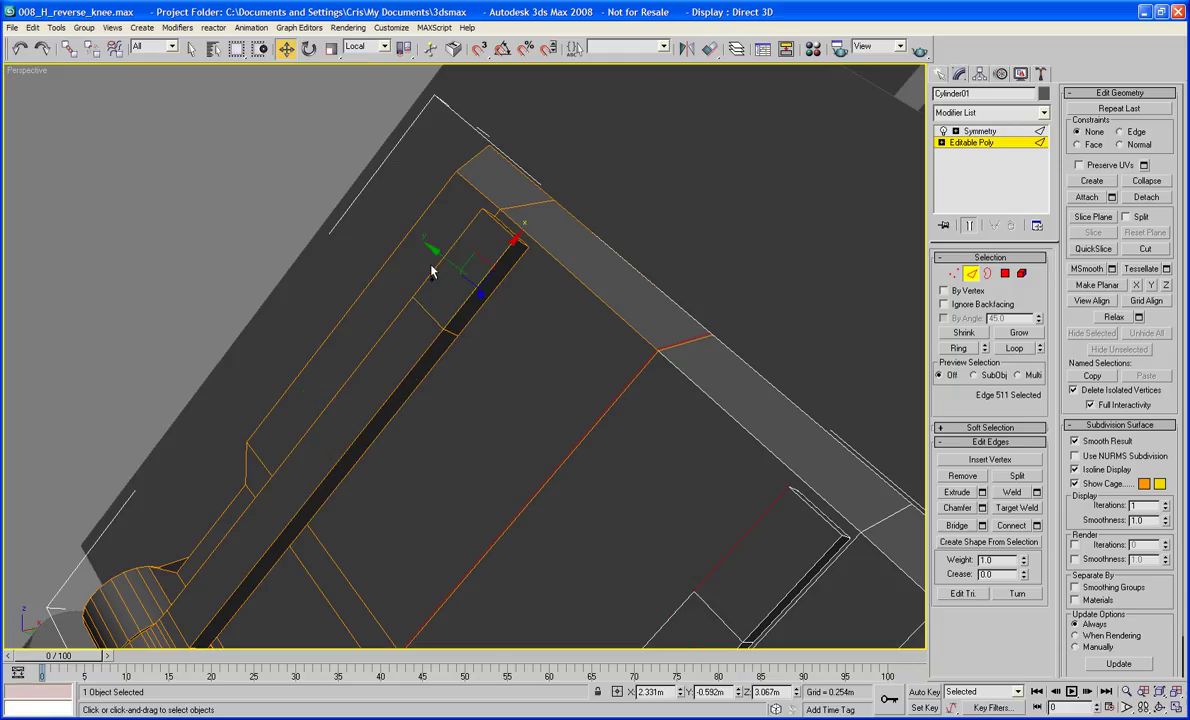
click(957, 348)
middle_drag(725, 449, 648, 487)
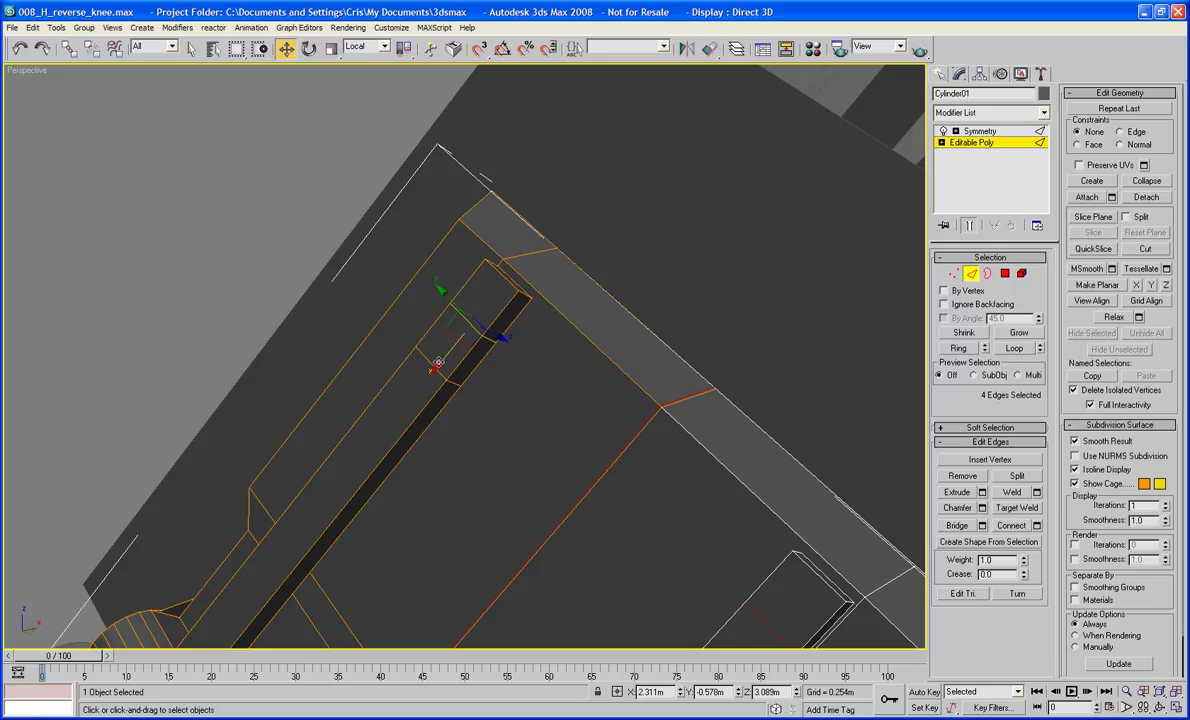
drag(437, 362, 440, 387)
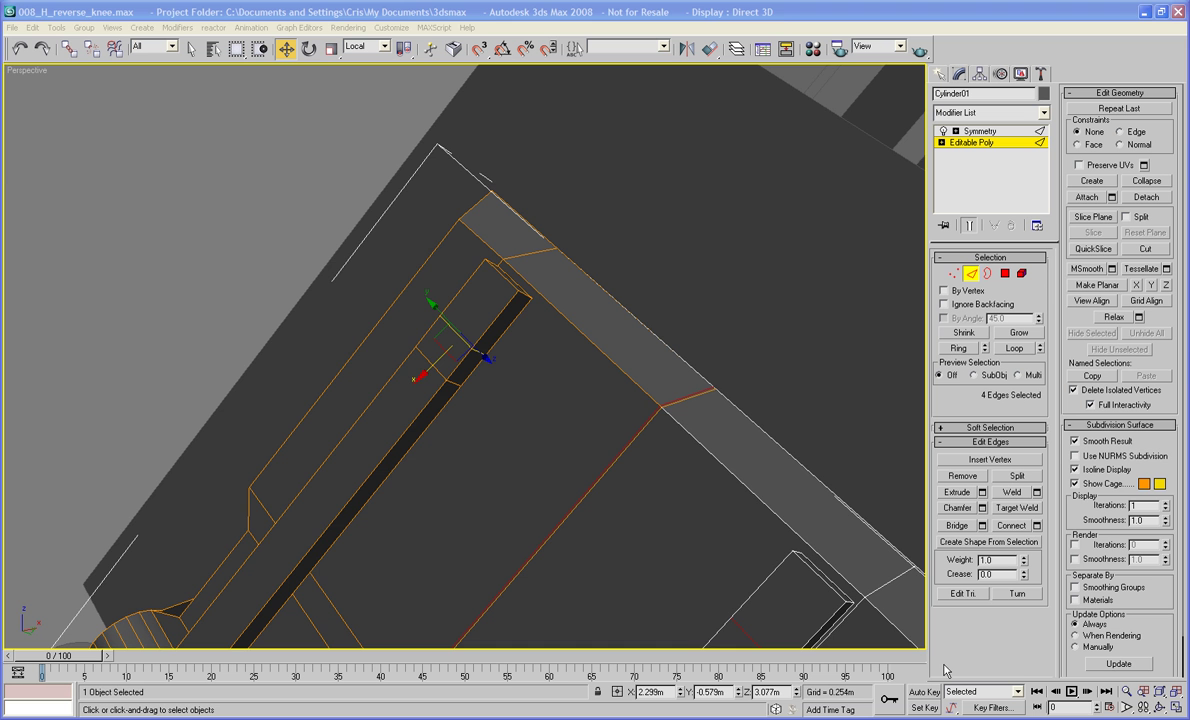
- Connect the edge ring of the bar's long section between the cross loops and the collar to add a third loop
alt+middle_drag(812, 580, 583, 421)
middle_drag(489, 460, 550, 409)
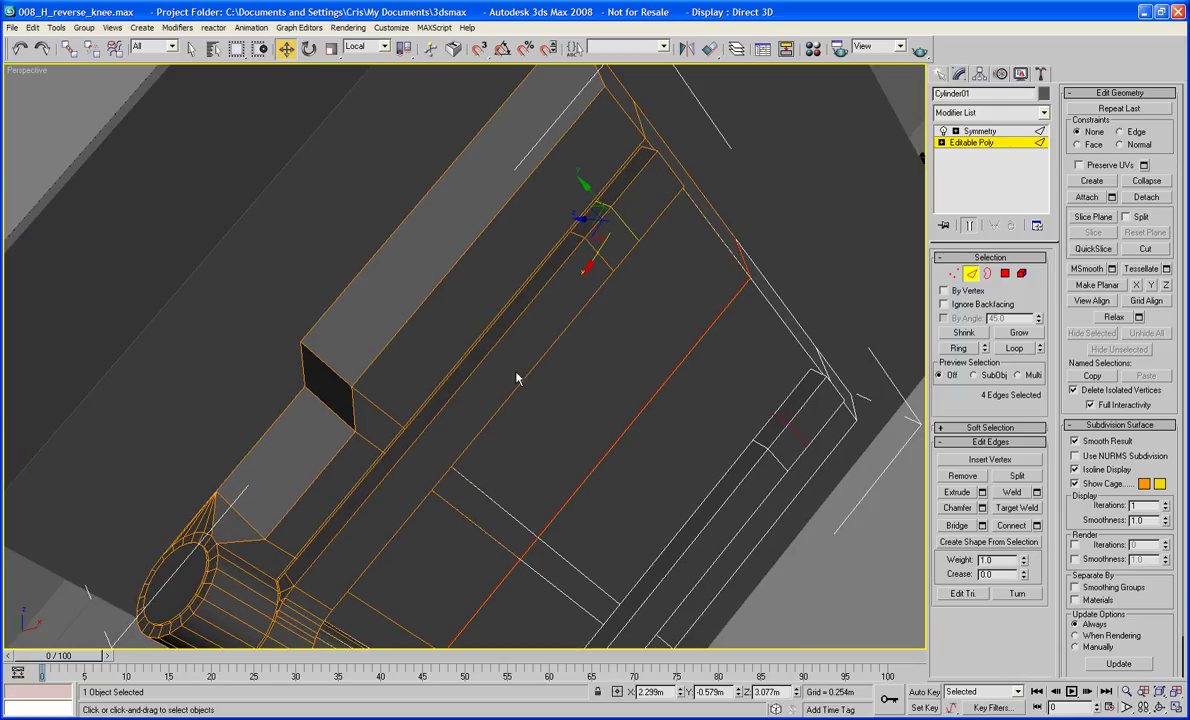
click(476, 404)
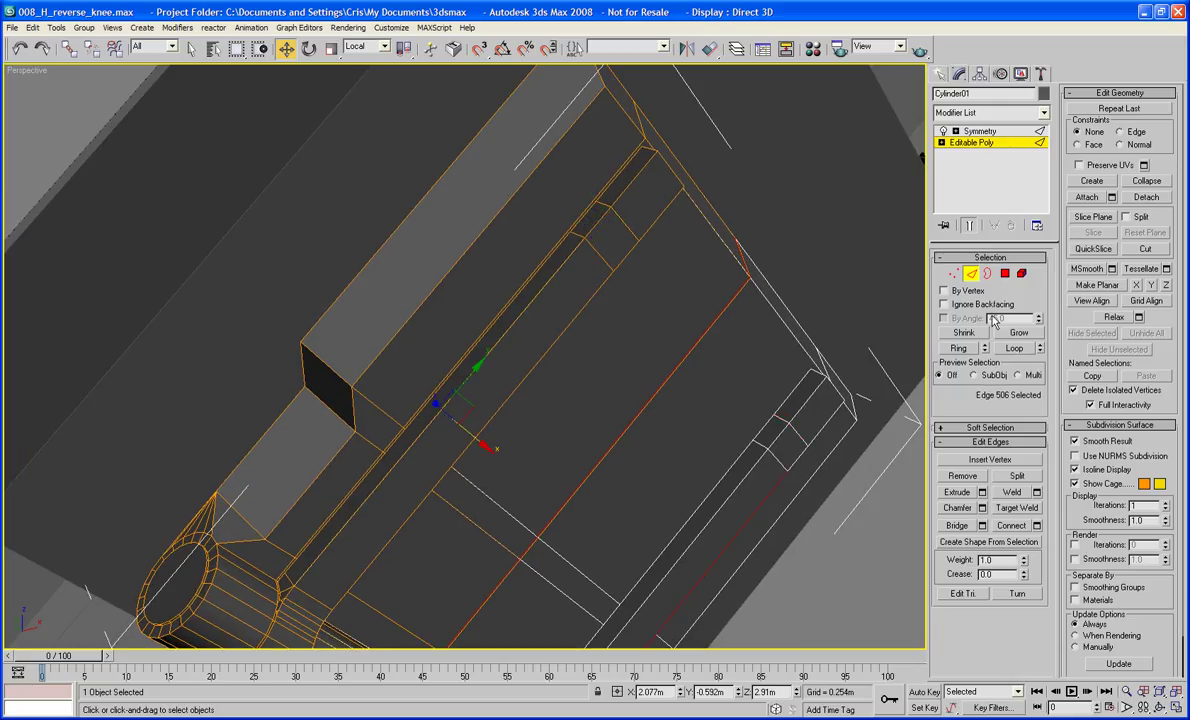
click(956, 349)
click(1020, 527)
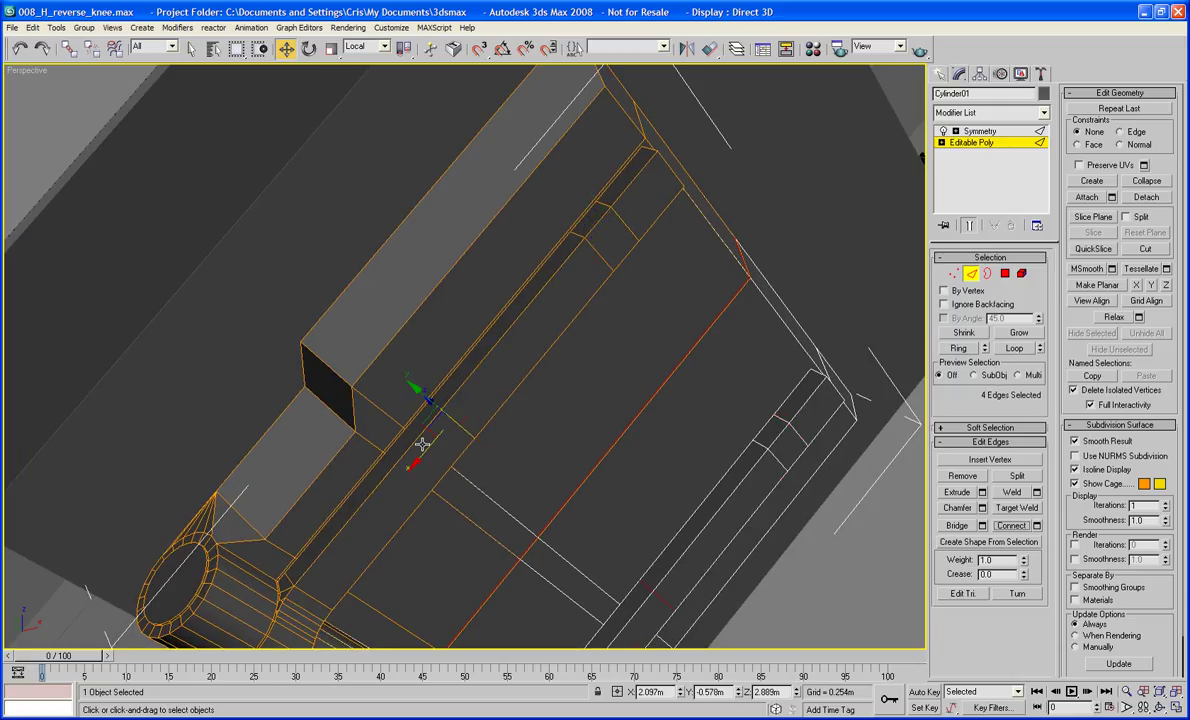
- Extrude the three narrow outer side polygons between the bar's third loop and far end toward the panel's side edge
middle_drag(564, 408, 528, 472)
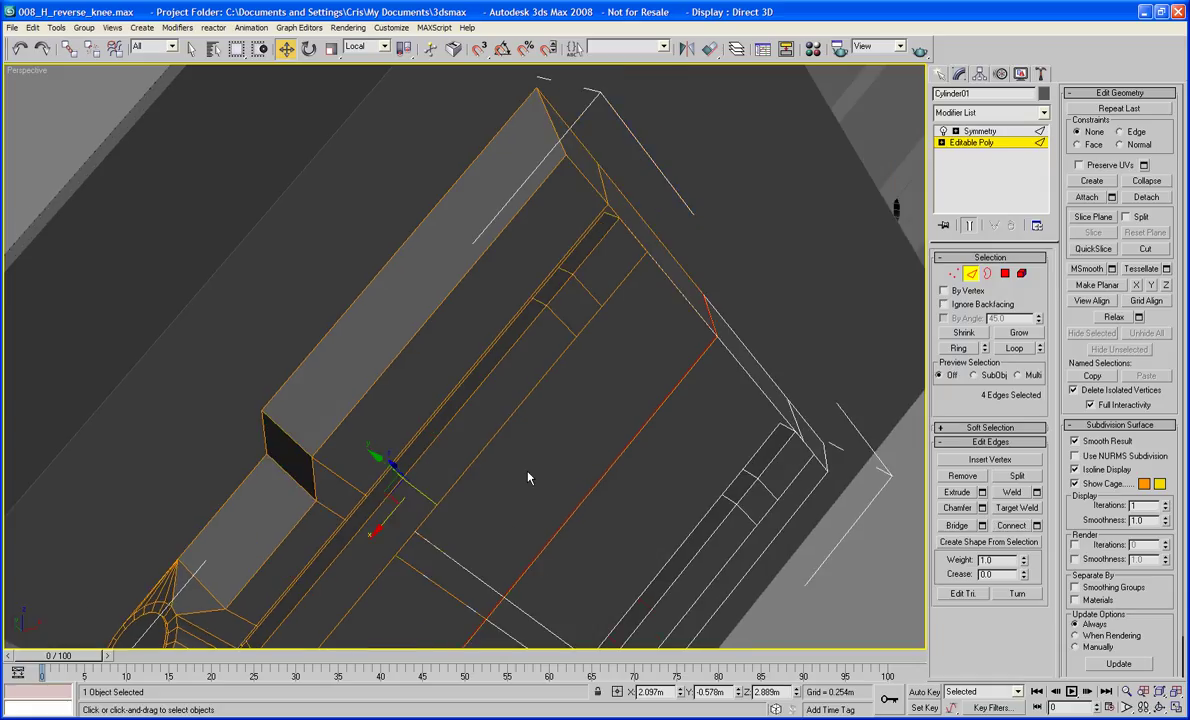
alt+middle_drag(523, 425, 522, 464)
alt+middle_drag(522, 464, 530, 479)
click(1005, 274)
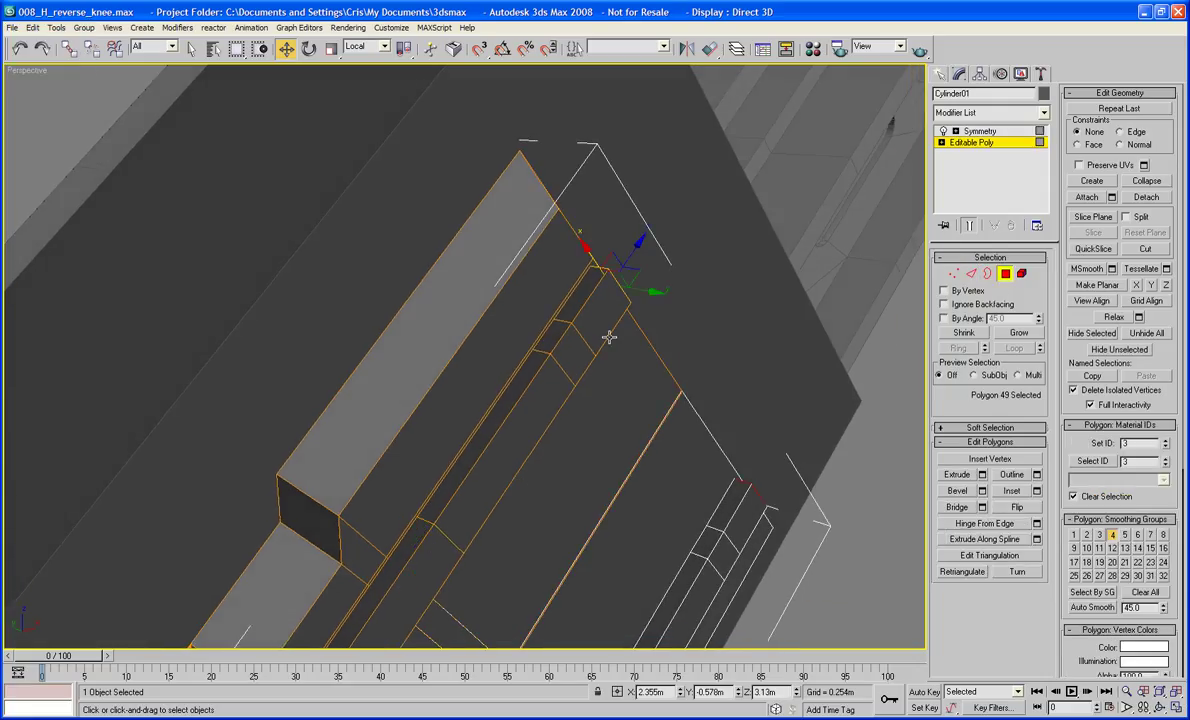
click(580, 290)
ctrl+click(556, 326)
ctrl+click(490, 420)
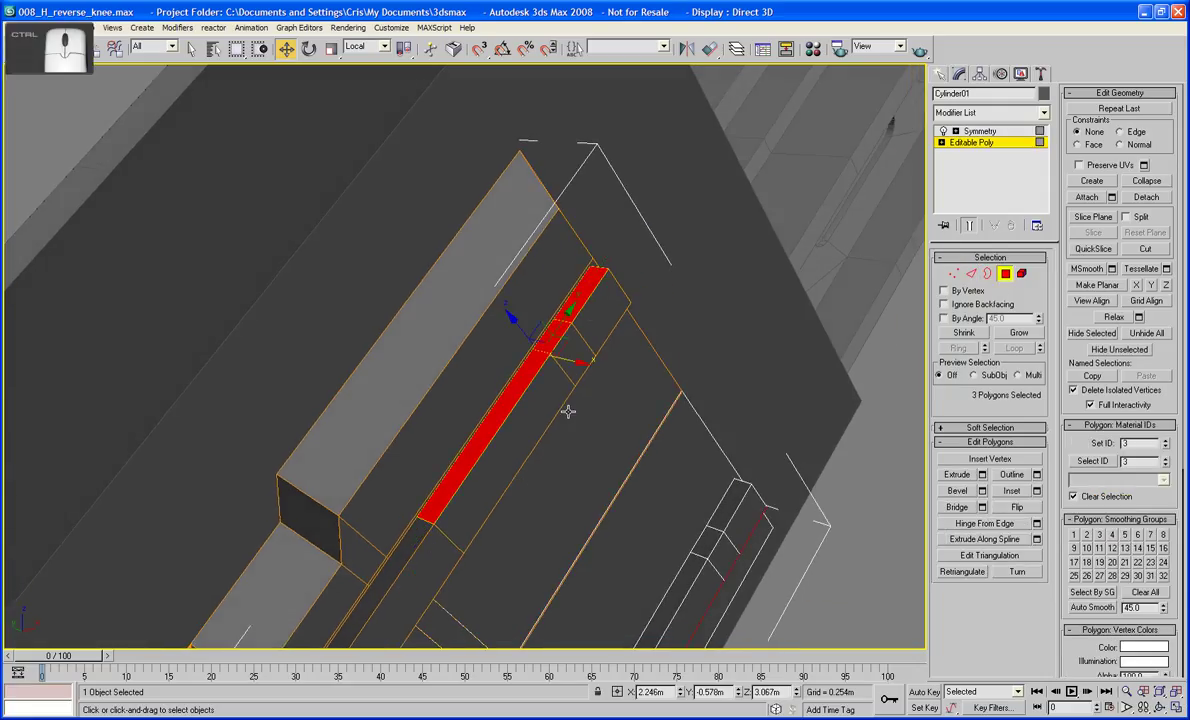
click(955, 474)
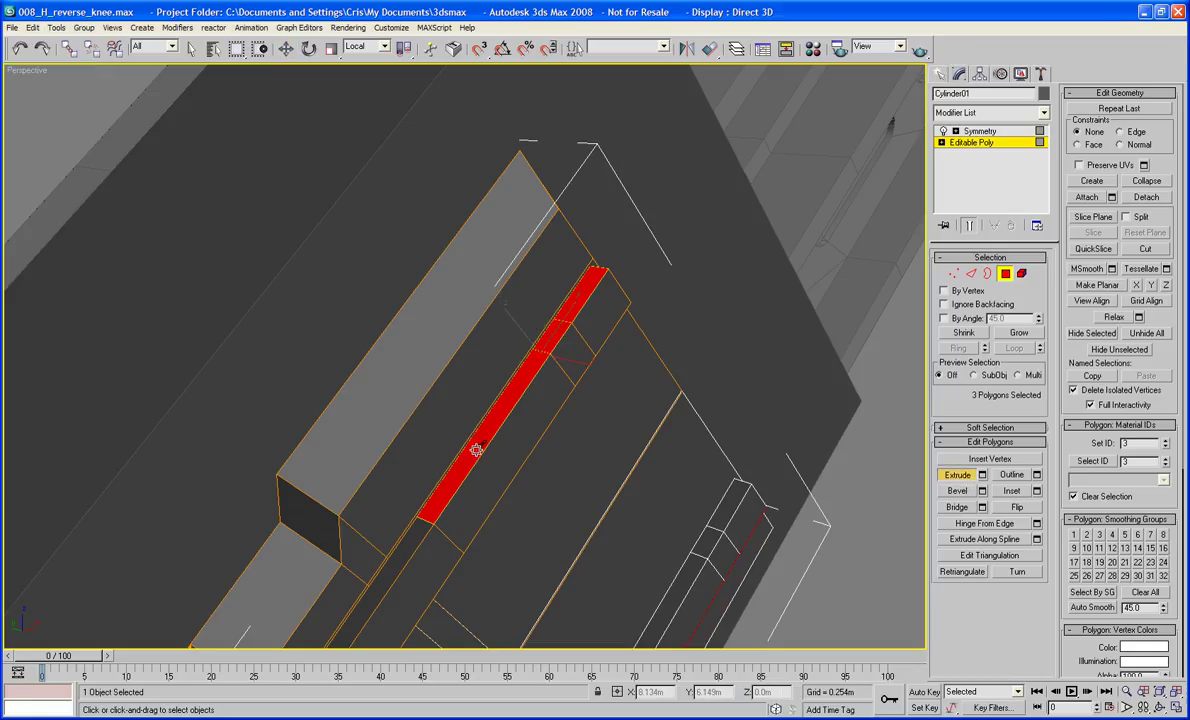
drag(476, 451, 474, 433)
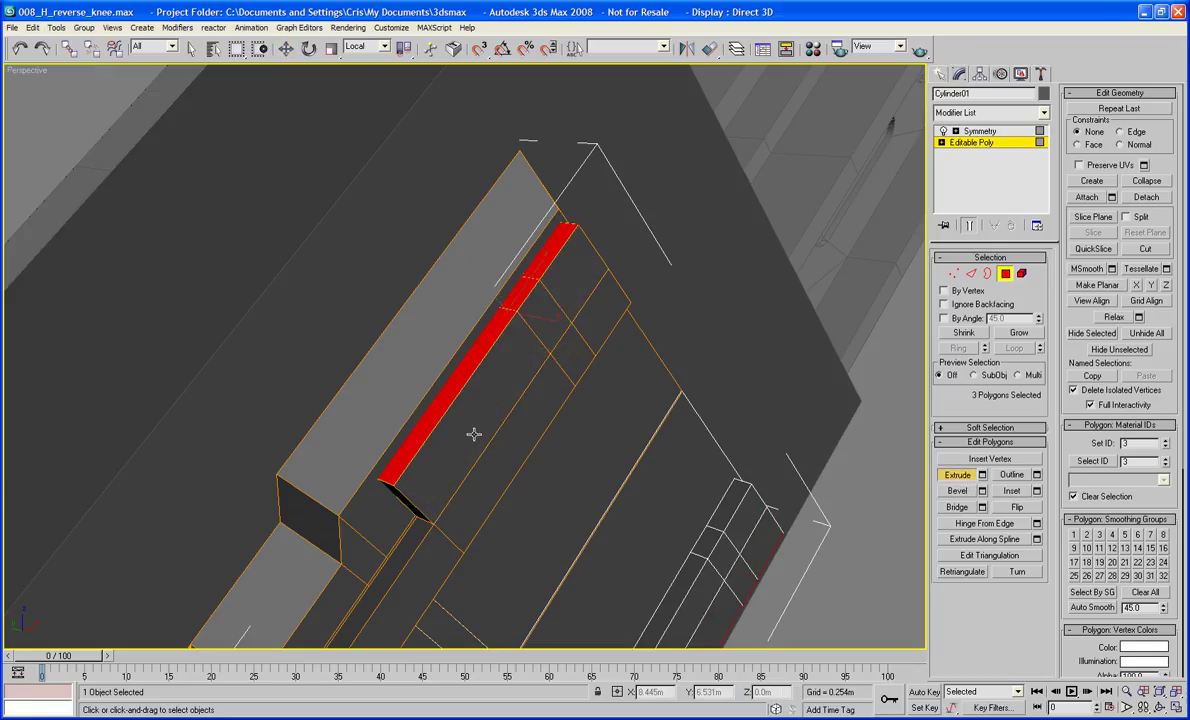
- Move the three lengthwise outer edges of the side extrusion 0.02 m along the View Y axis to slope its top face
middle_drag(497, 362, 498, 384)
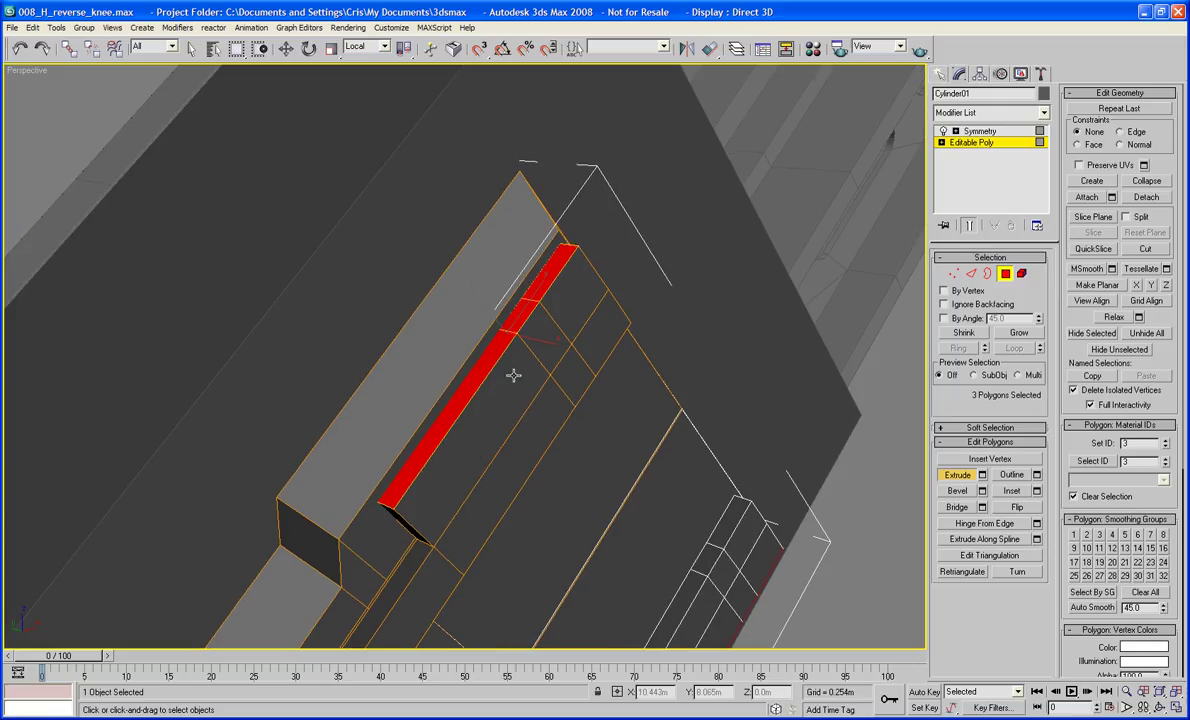
click(971, 273)
click(561, 274)
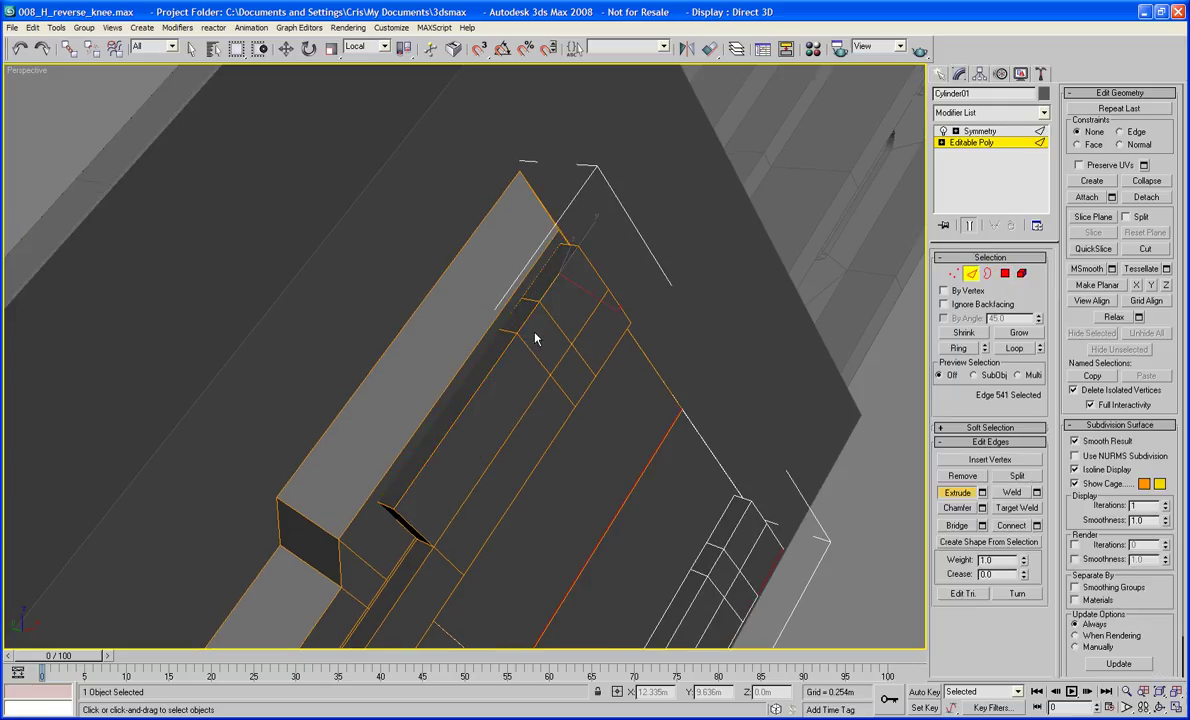
ctrl+click(524, 320)
ctrl+click(497, 359)
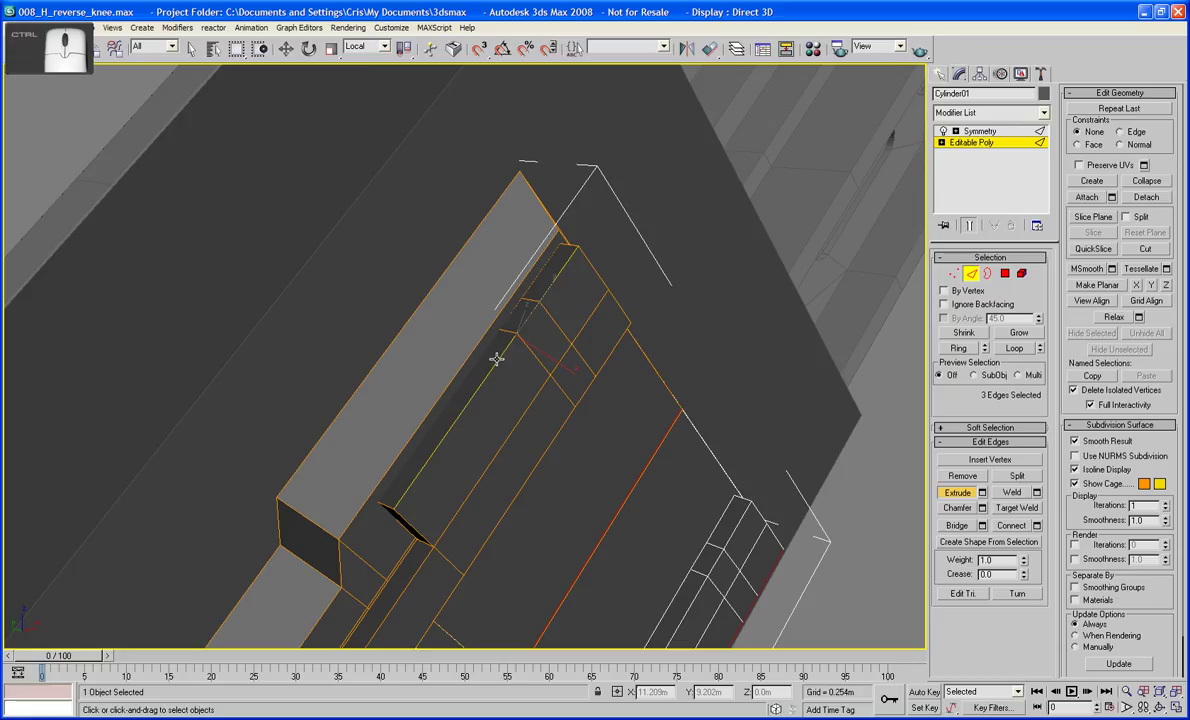
click(286, 55)
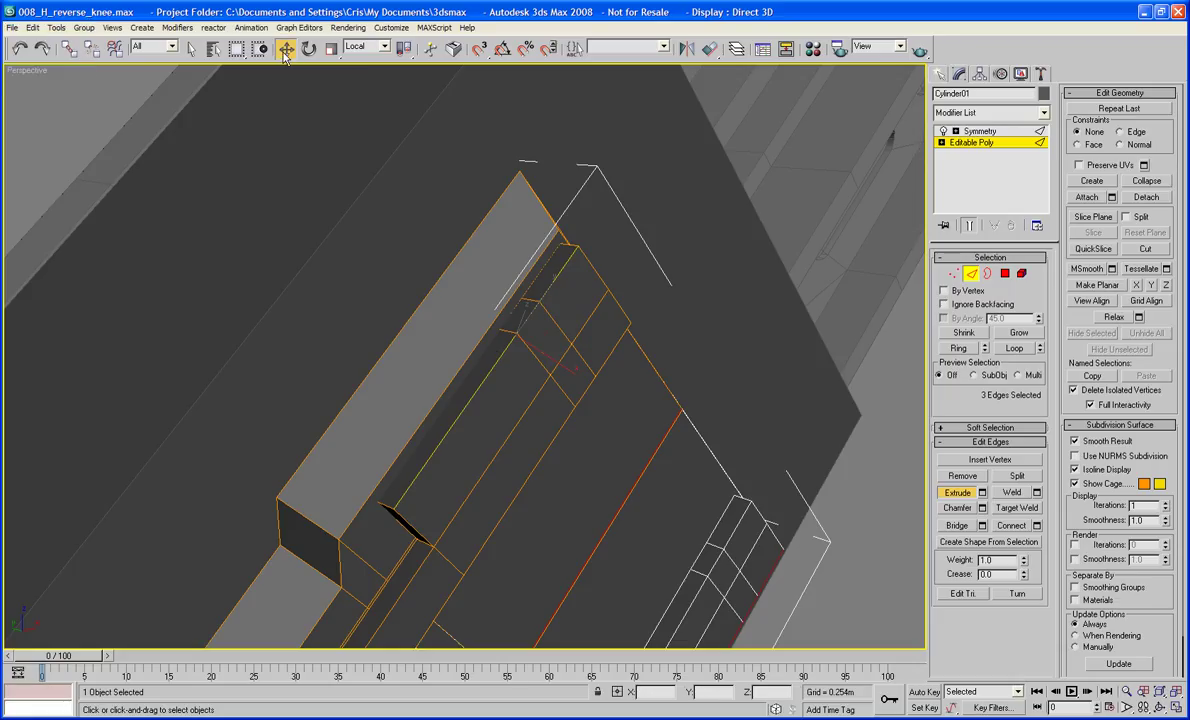
click(370, 46)
click(356, 58)
alt+middle_drag(463, 316, 504, 322)
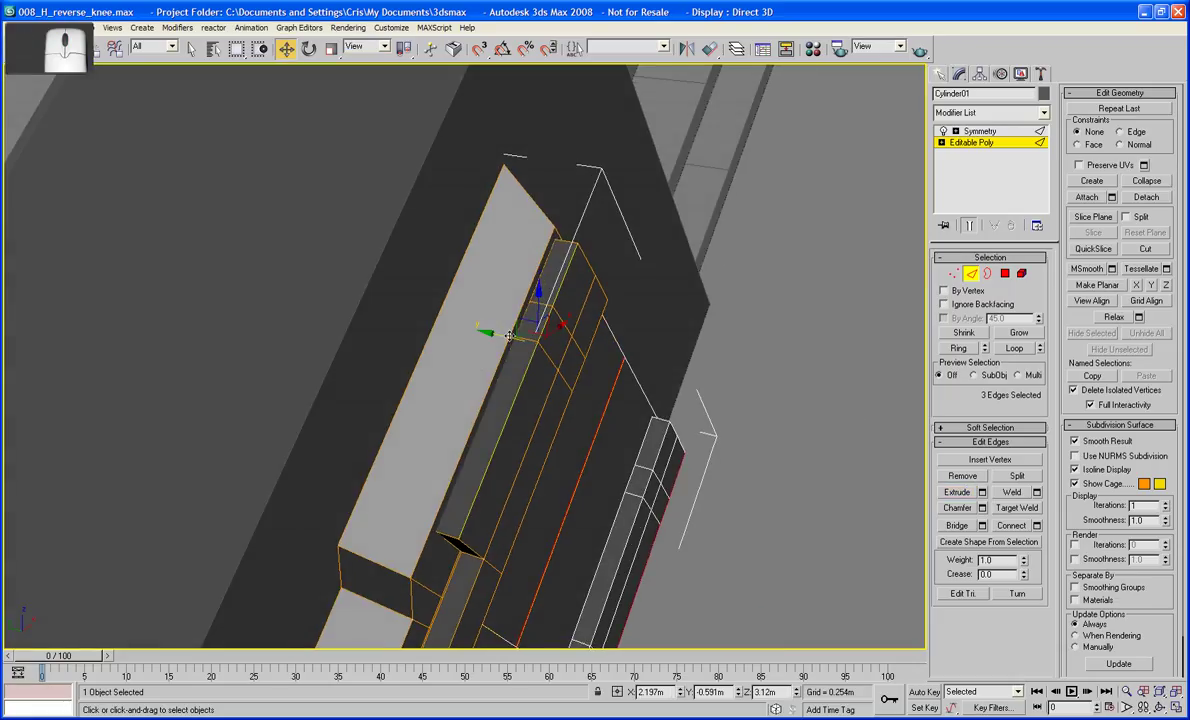
drag(498, 333, 491, 331)
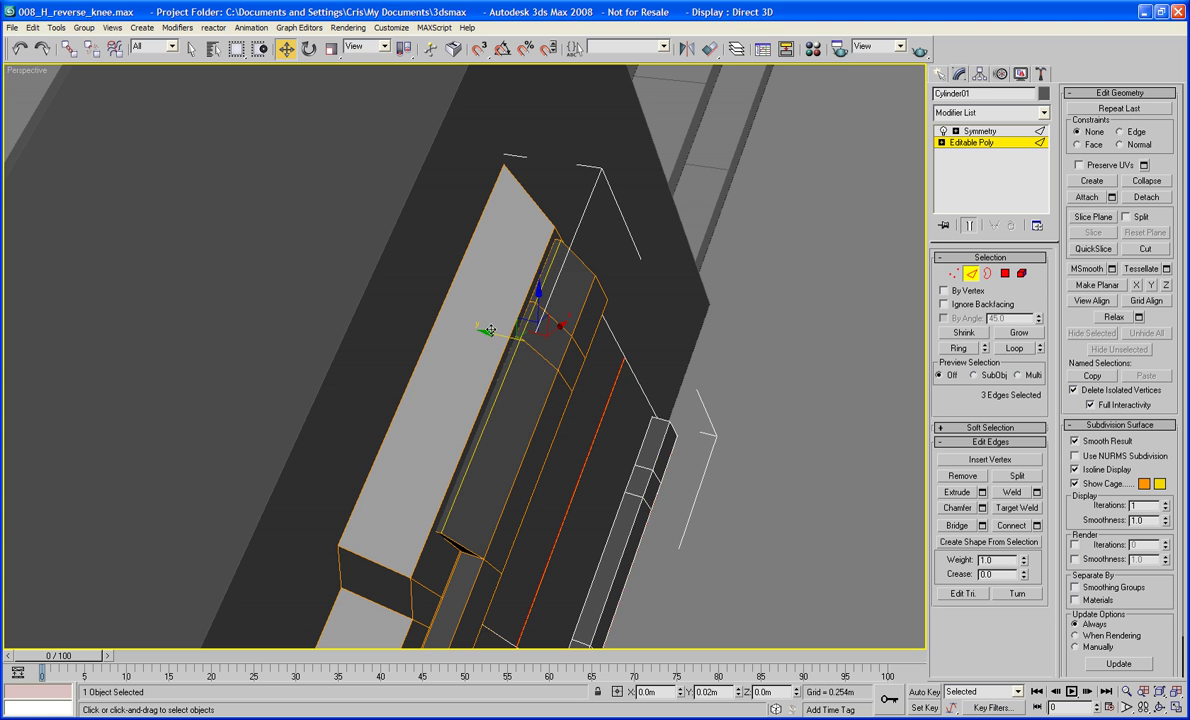
- Extrude the two inner side polygons at the bar's far end to the panel's centre line and delete the end polygons there
alt+middle_drag(539, 345, 460, 300)
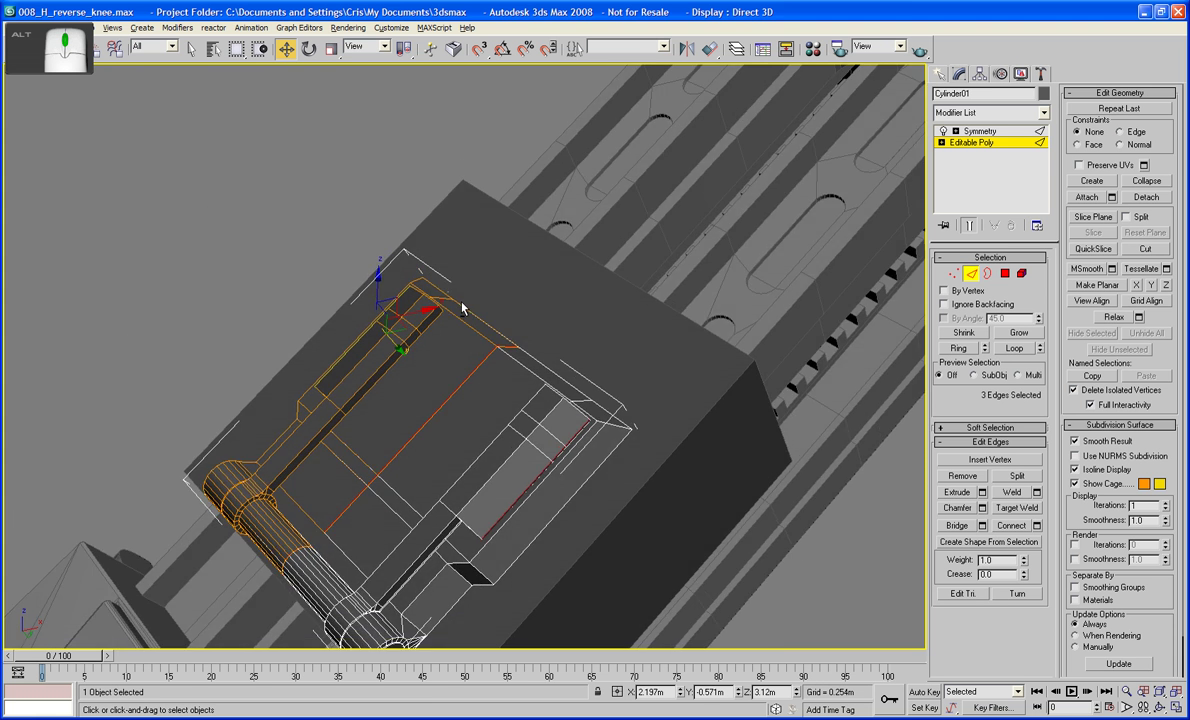
click(1005, 273)
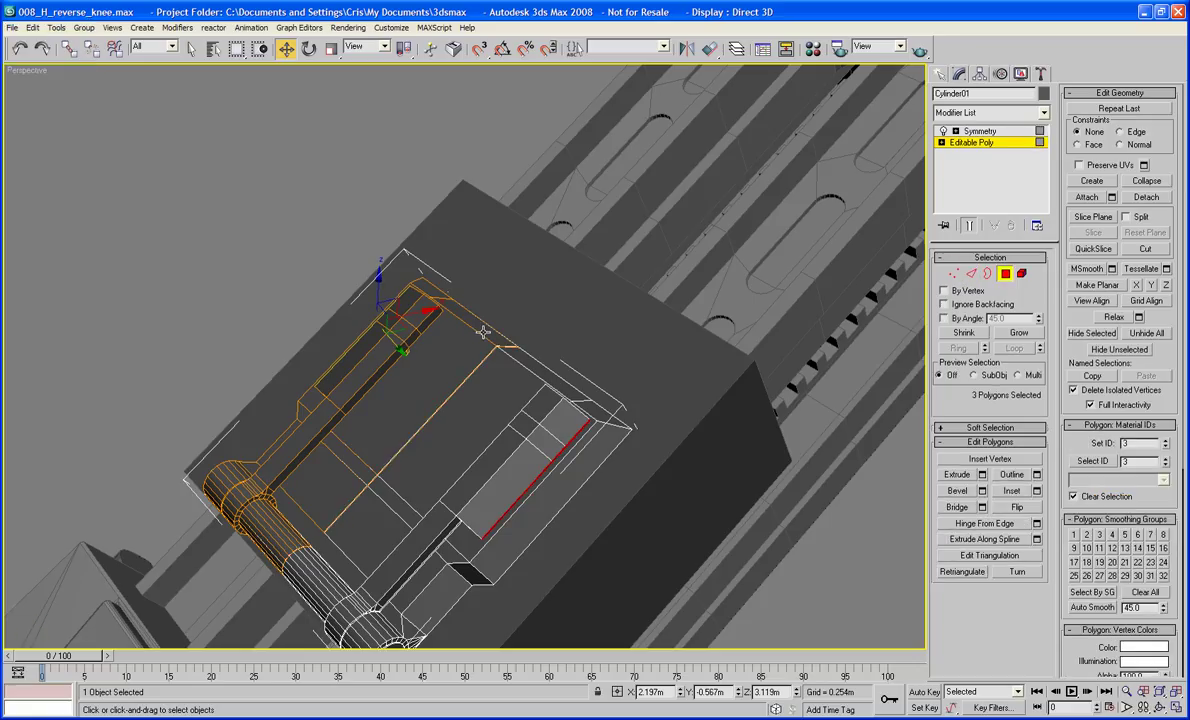
click(431, 318)
ctrl+click(415, 335)
alt+middle_drag(415, 335, 386, 328)
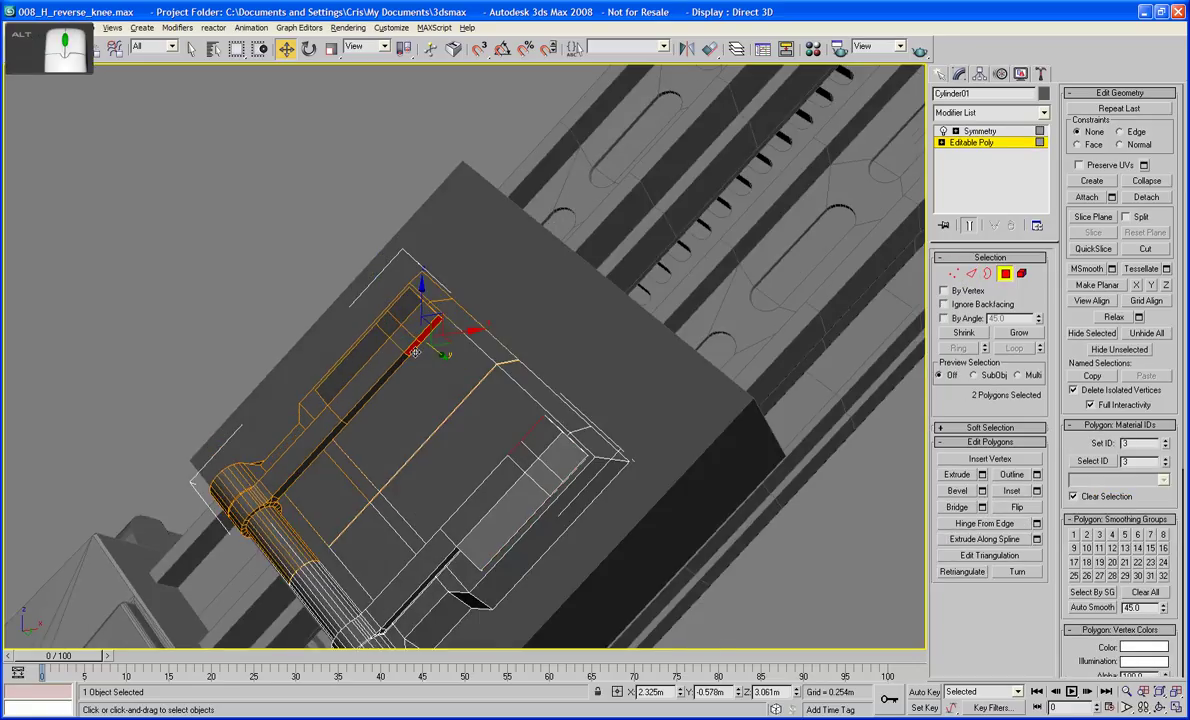
click(957, 475)
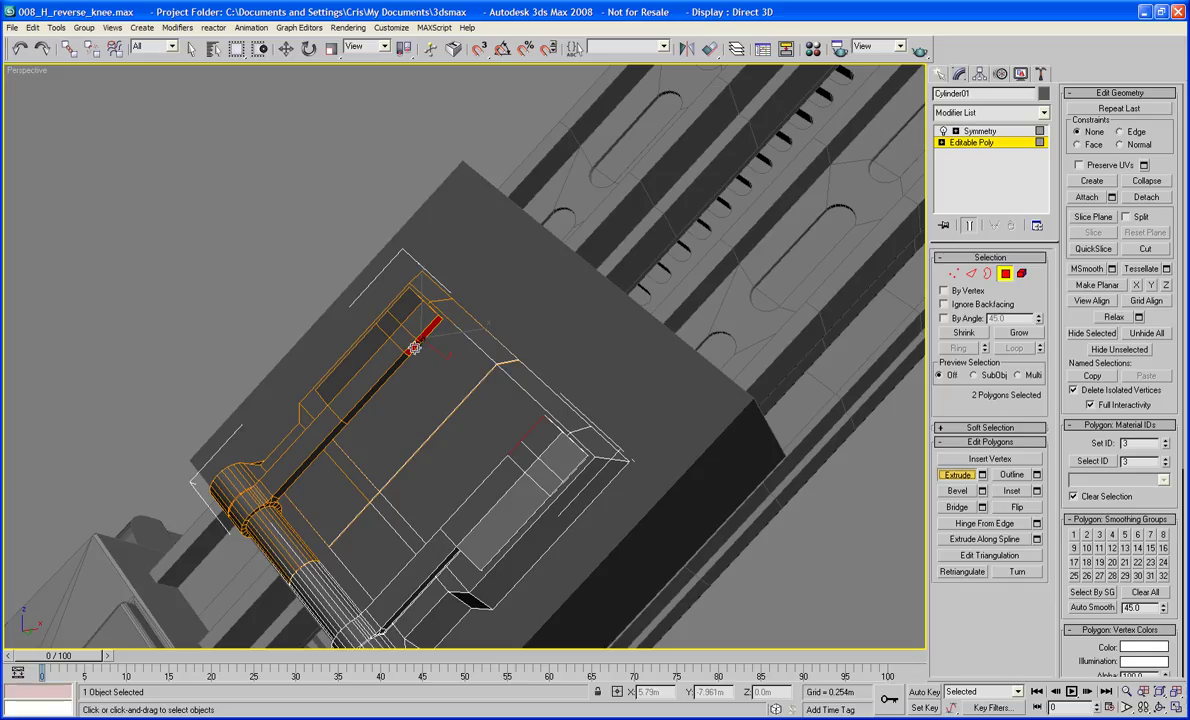
drag(415, 346, 412, 304)
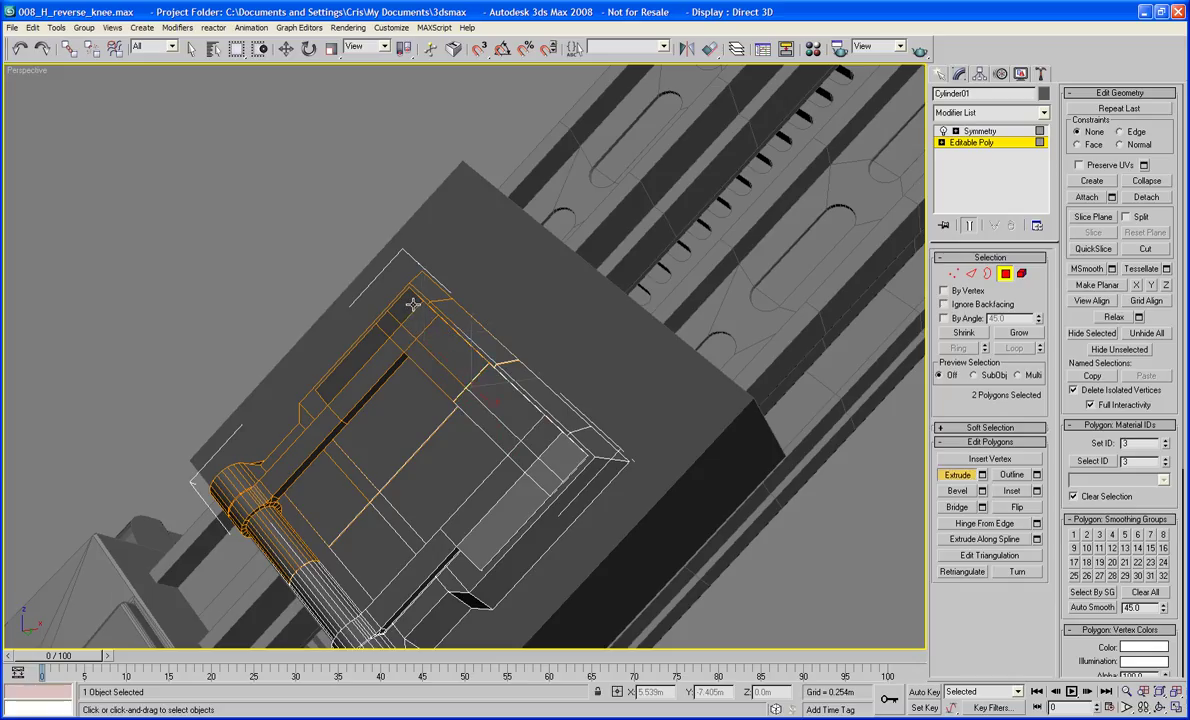
key(Delete)
alt+middle_drag(380, 286, 462, 310)
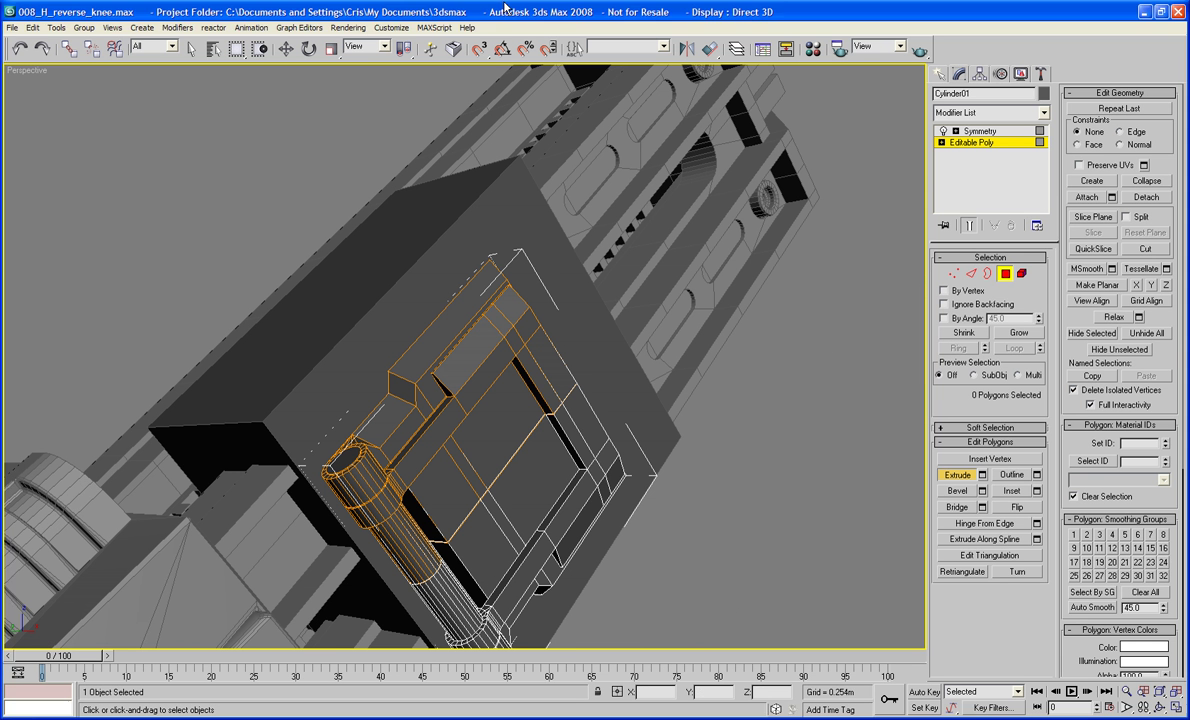
- Connect the edge ring of the hinge cylinder's middle section, inside the collar, to add a loop around it
scroll(588, 215, down, 5)
alt+middle_drag(588, 215, 641, 243)
scroll(641, 243, up, 2)
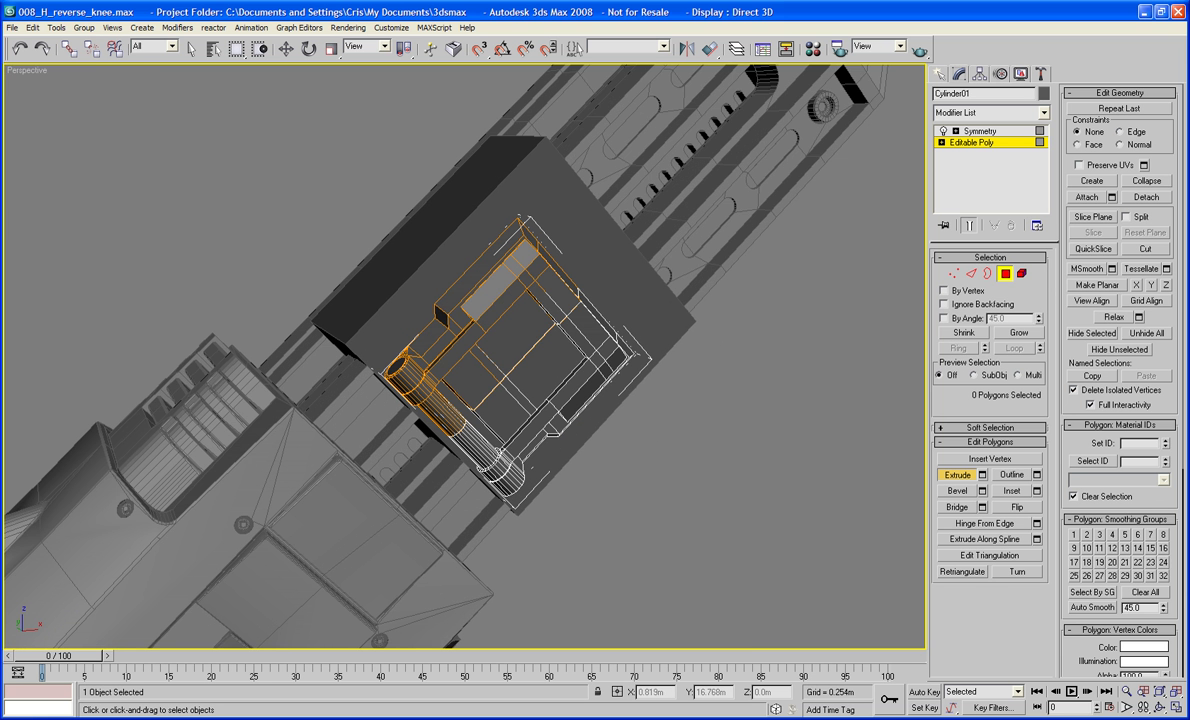
middle_drag(573, 457, 535, 428)
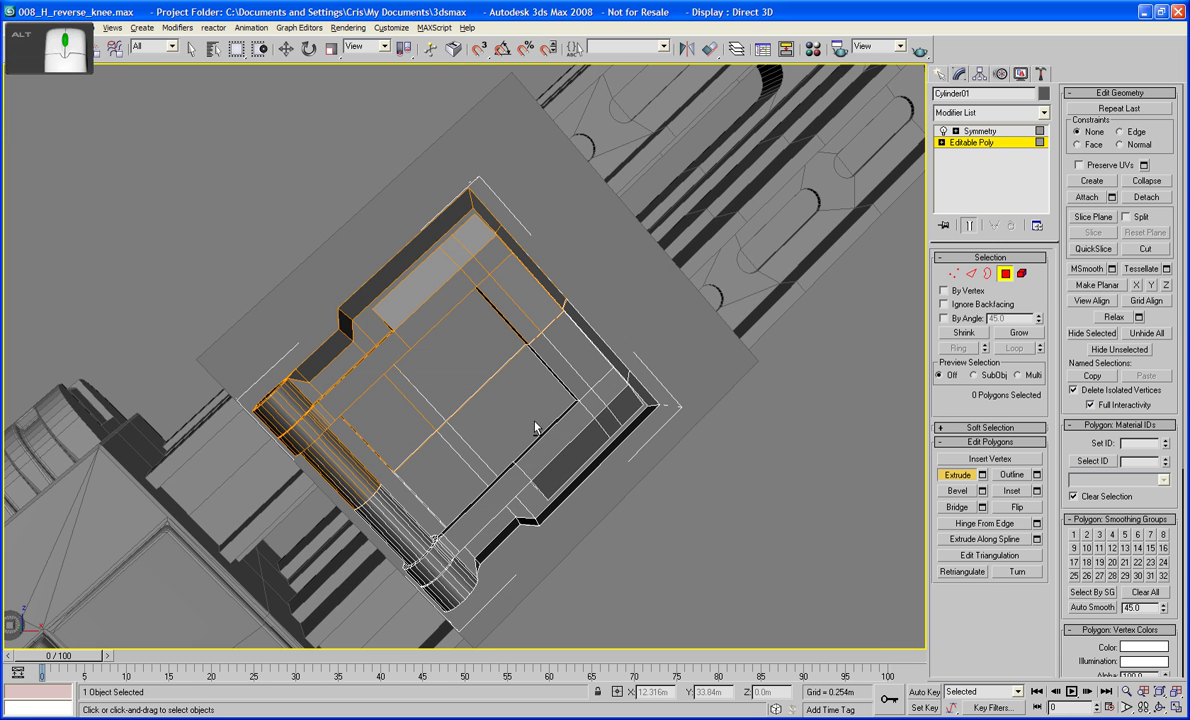
click(1005, 274)
scroll(599, 307, up, 6)
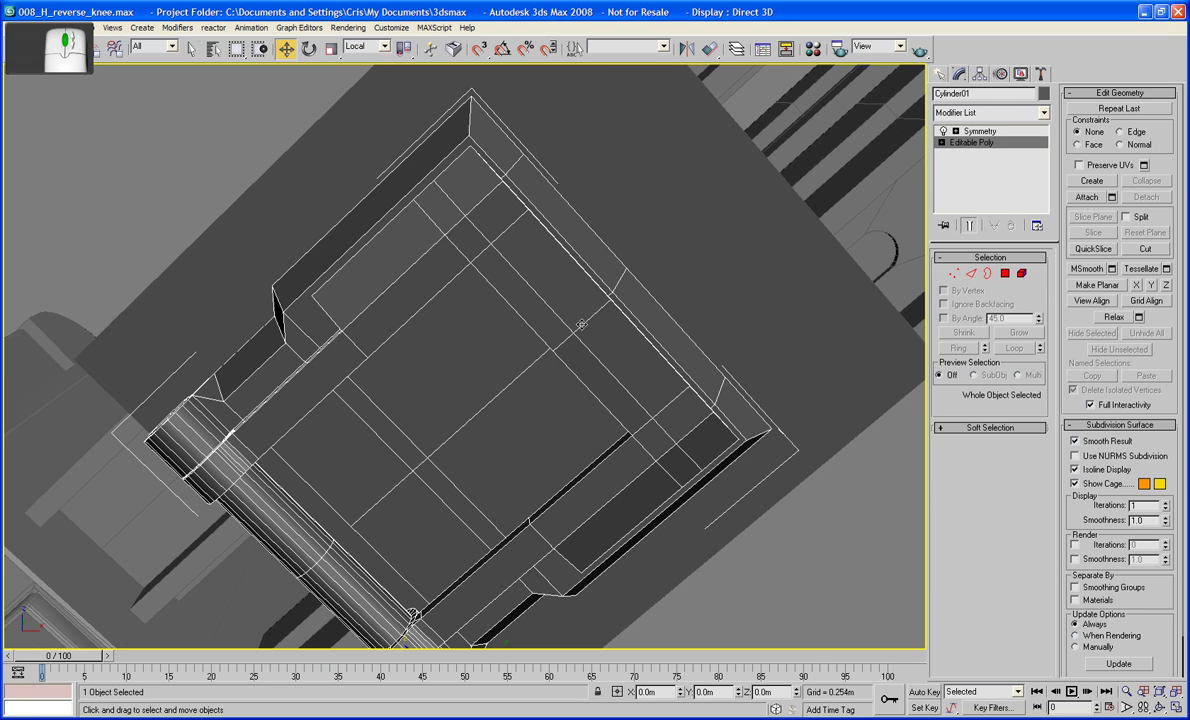
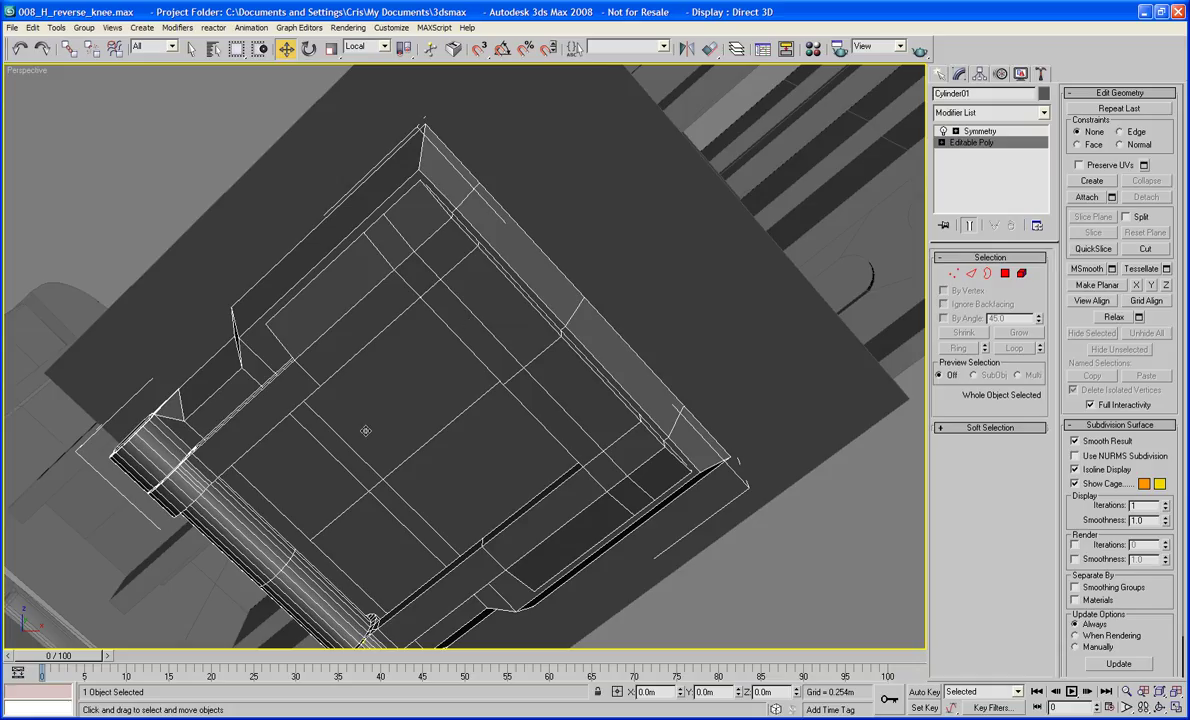
middle_drag(365, 430, 484, 256)
middle_drag(361, 270, 433, 191)
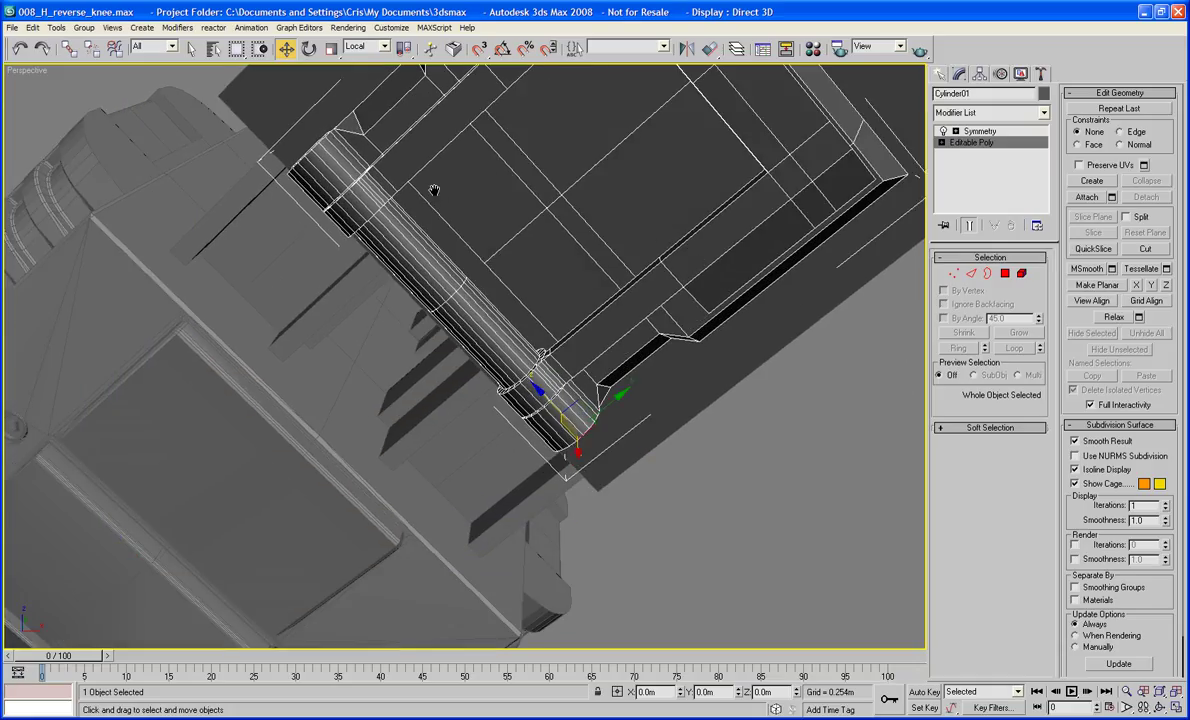
click(970, 273)
click(409, 256)
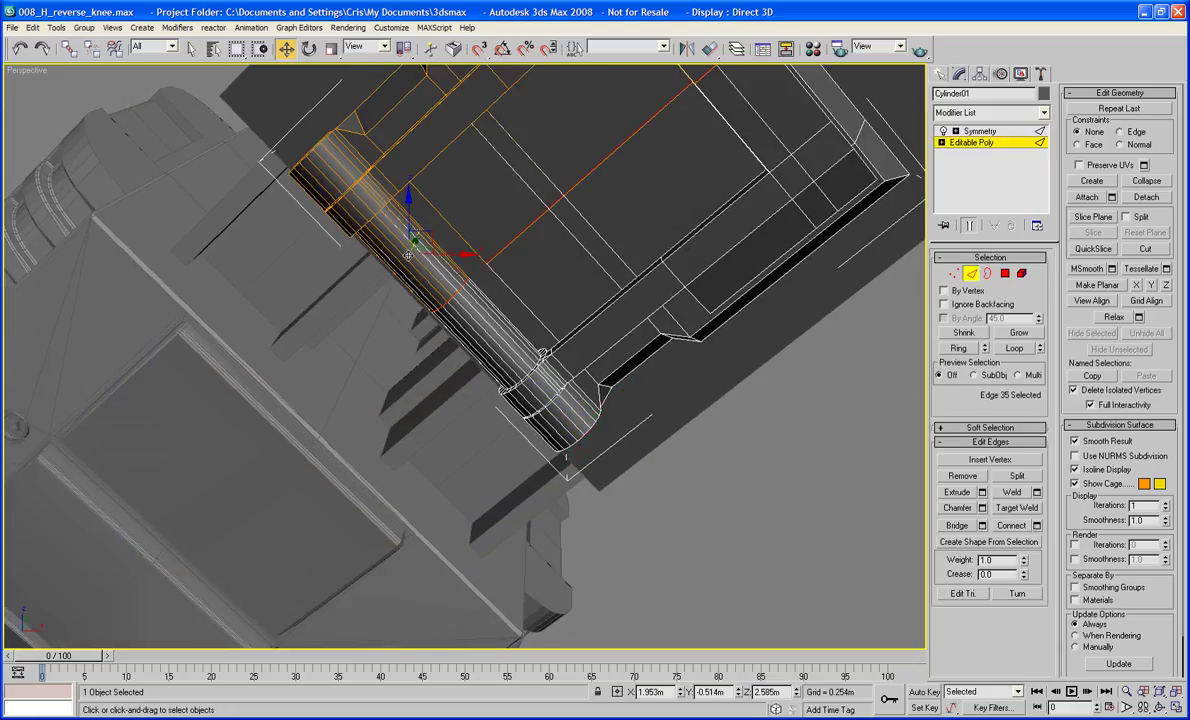
click(411, 262)
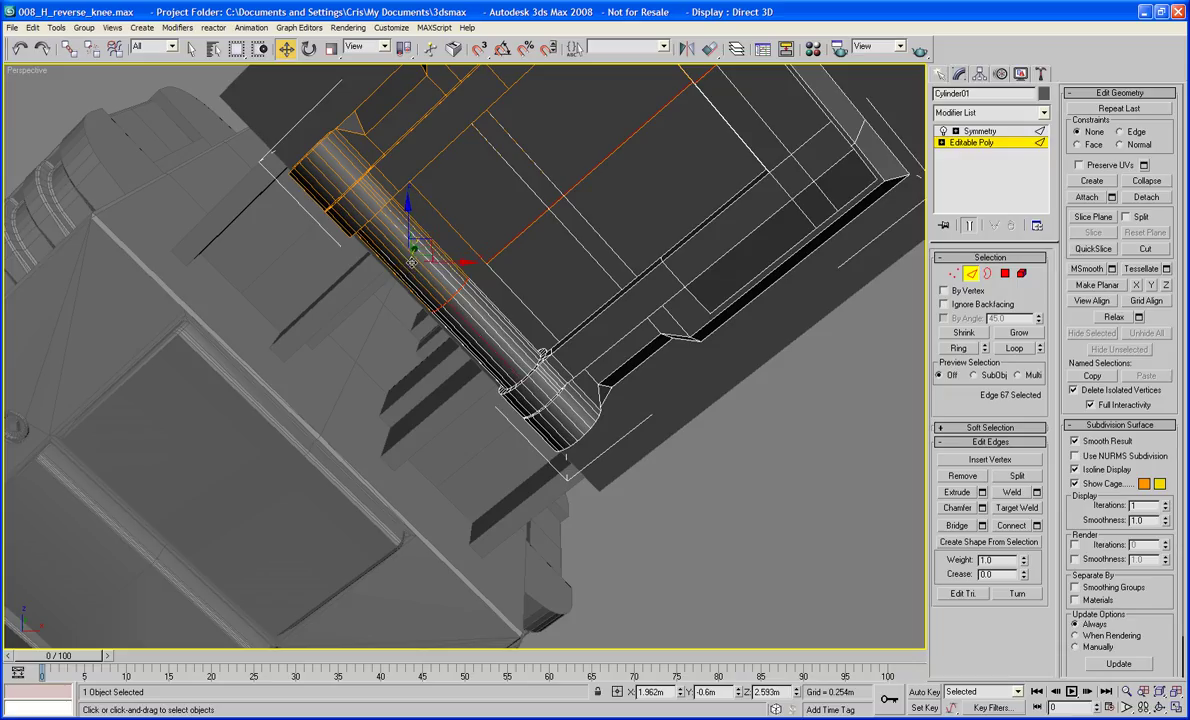
click(959, 347)
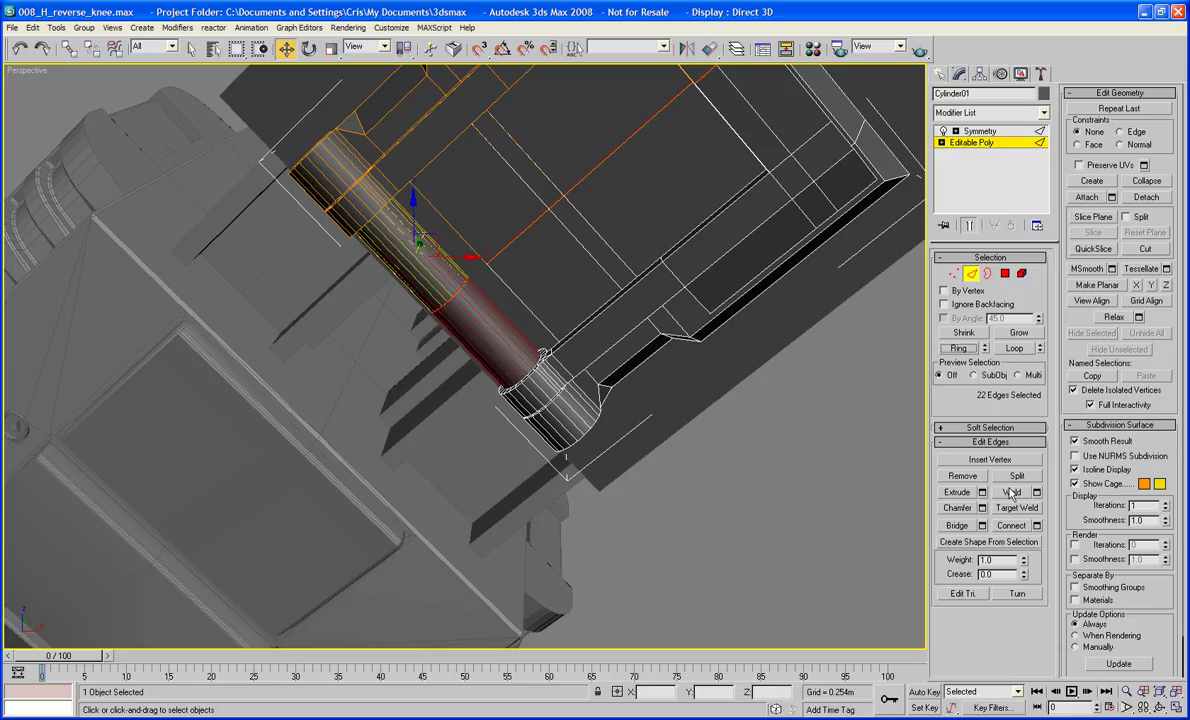
click(1012, 527)
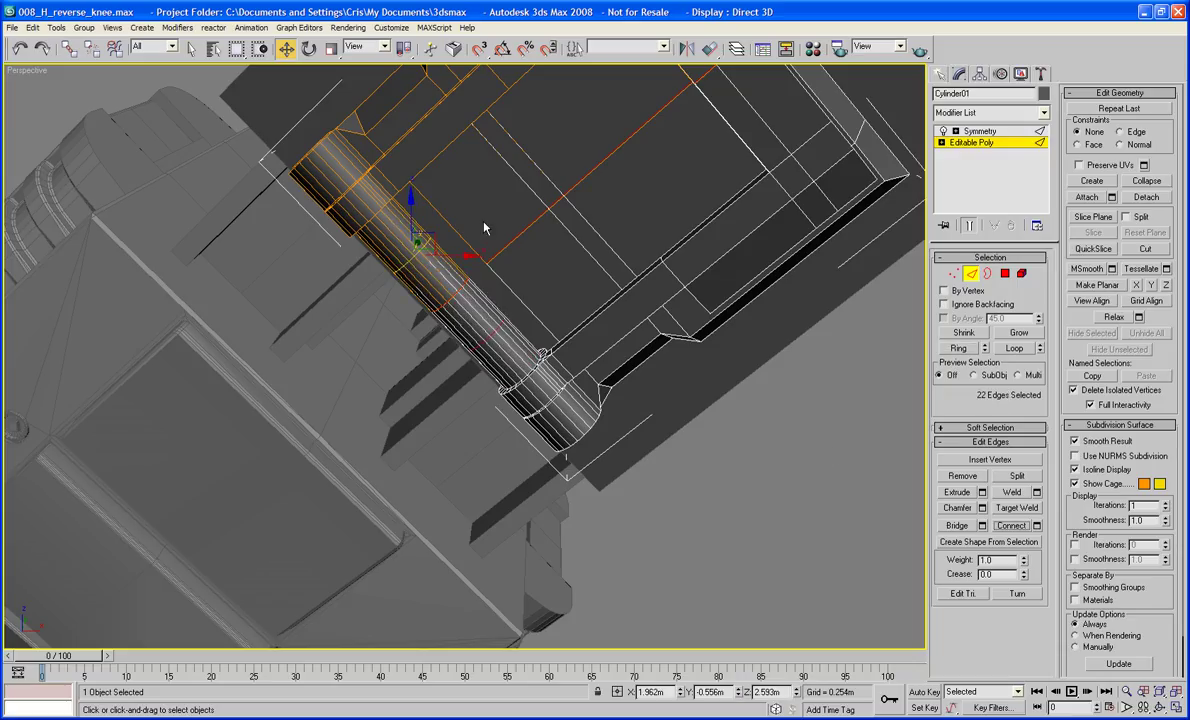
- Move the new loop along the cylinder in Local coordinates toward the collar and chamfer it into two loops
click(368, 46)
click(365, 95)
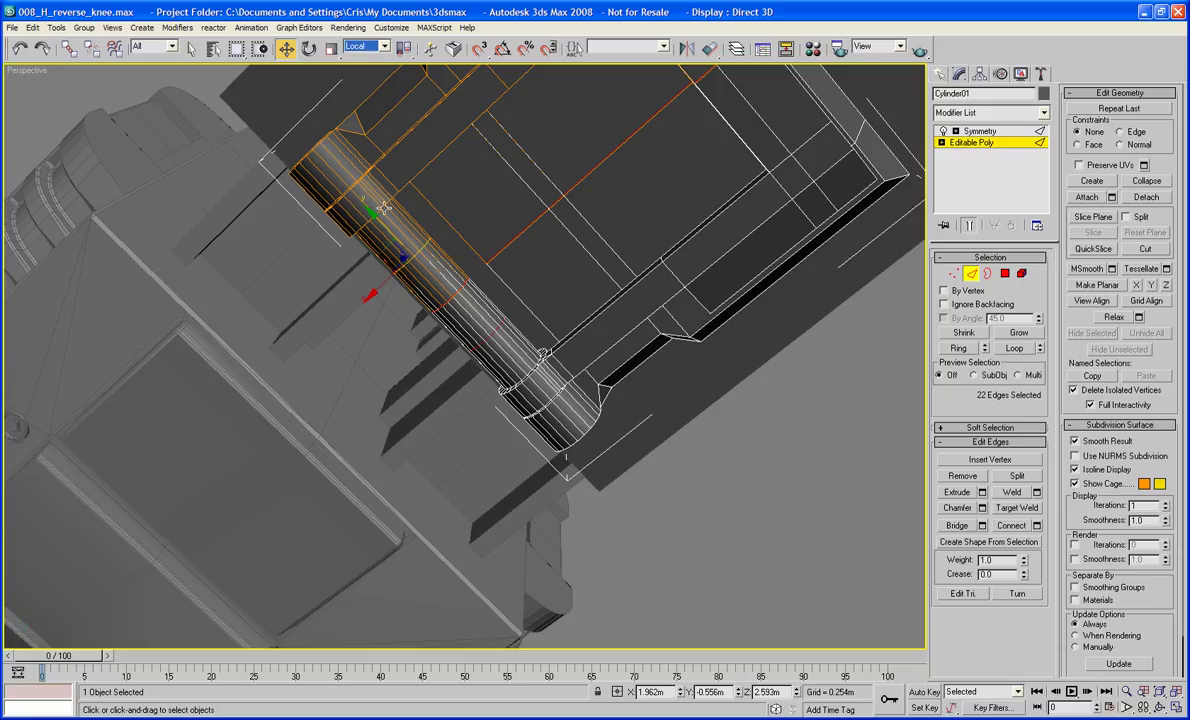
drag(383, 229, 410, 237)
click(960, 510)
key(w)
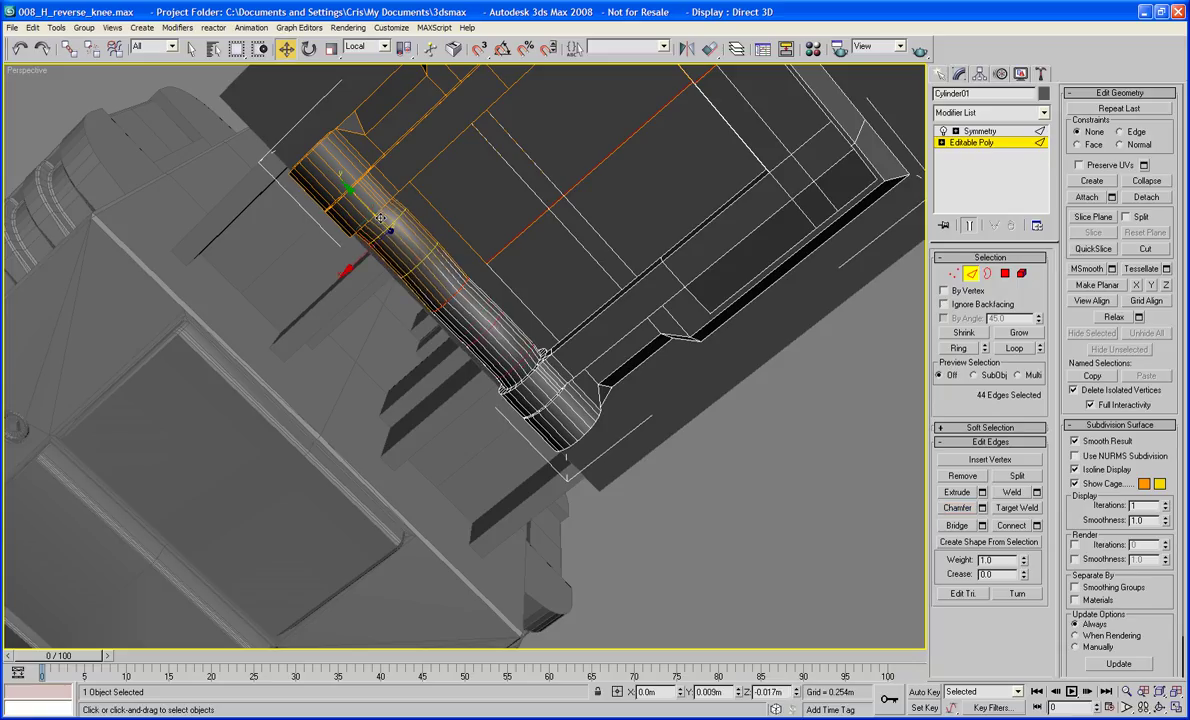
key(ctrl+z)
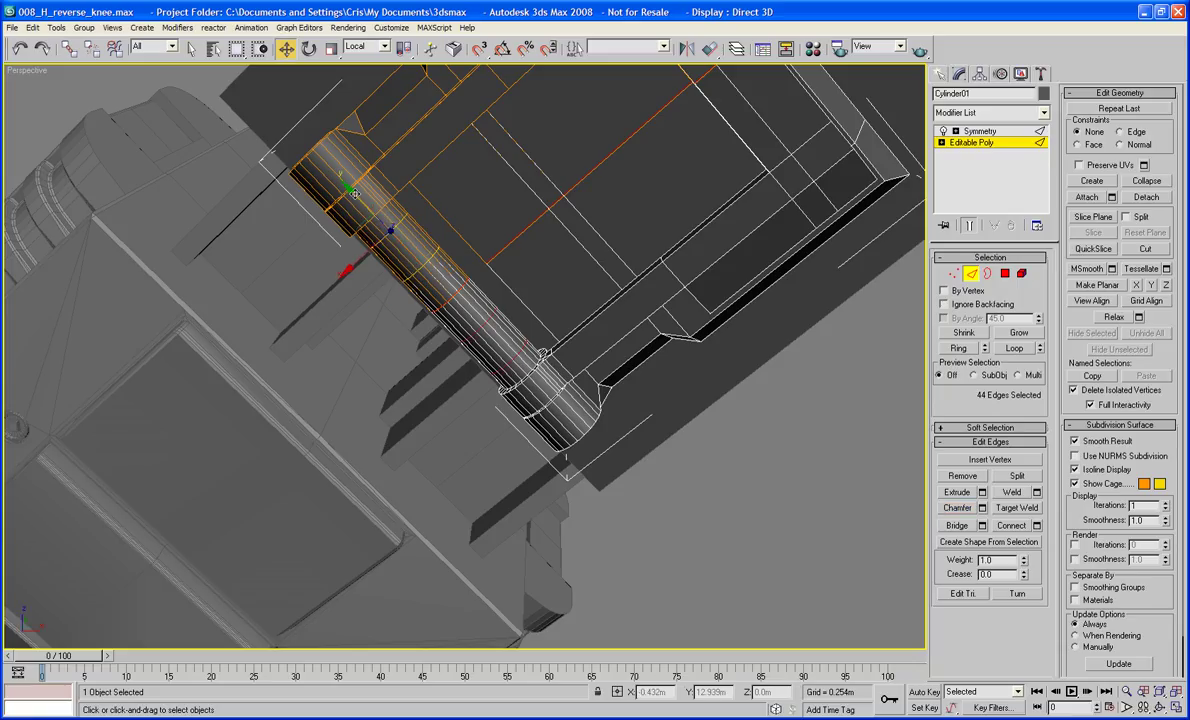
- Select all polygons of the band between the two chamfered loops around the hinge cylinder
alt+middle_drag(417, 213, 512, 356)
scroll(429, 205, up, 5)
click(1004, 273)
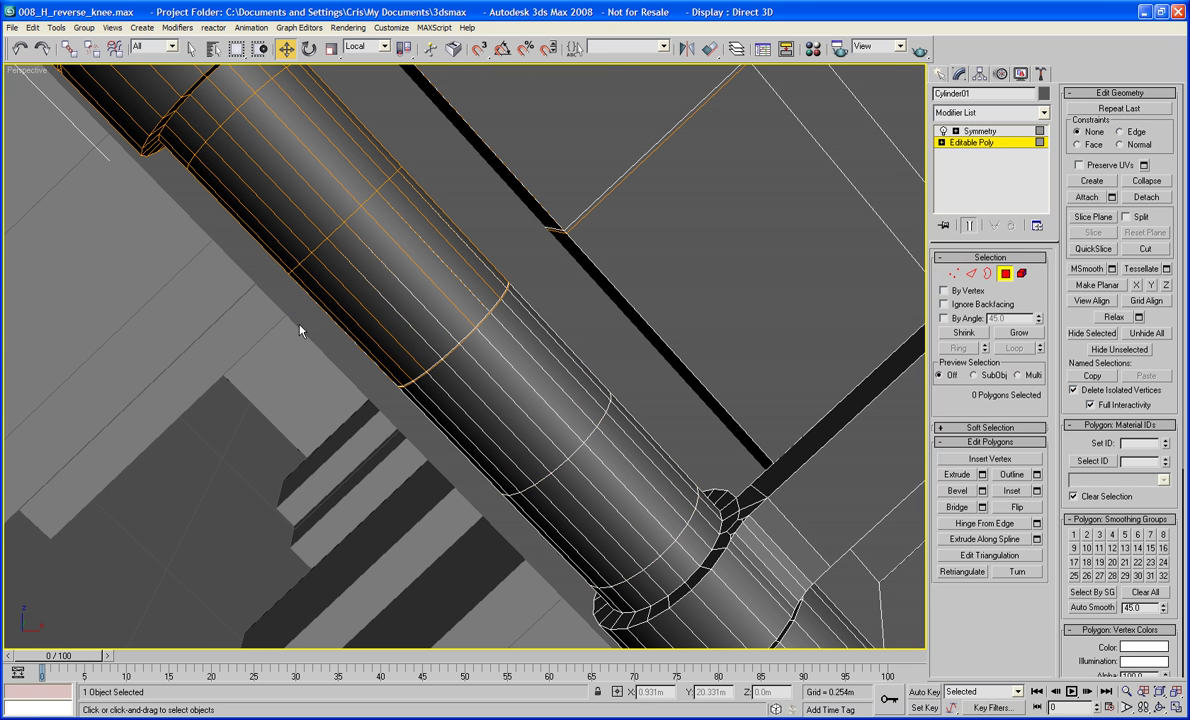
drag(320, 316, 431, 305)
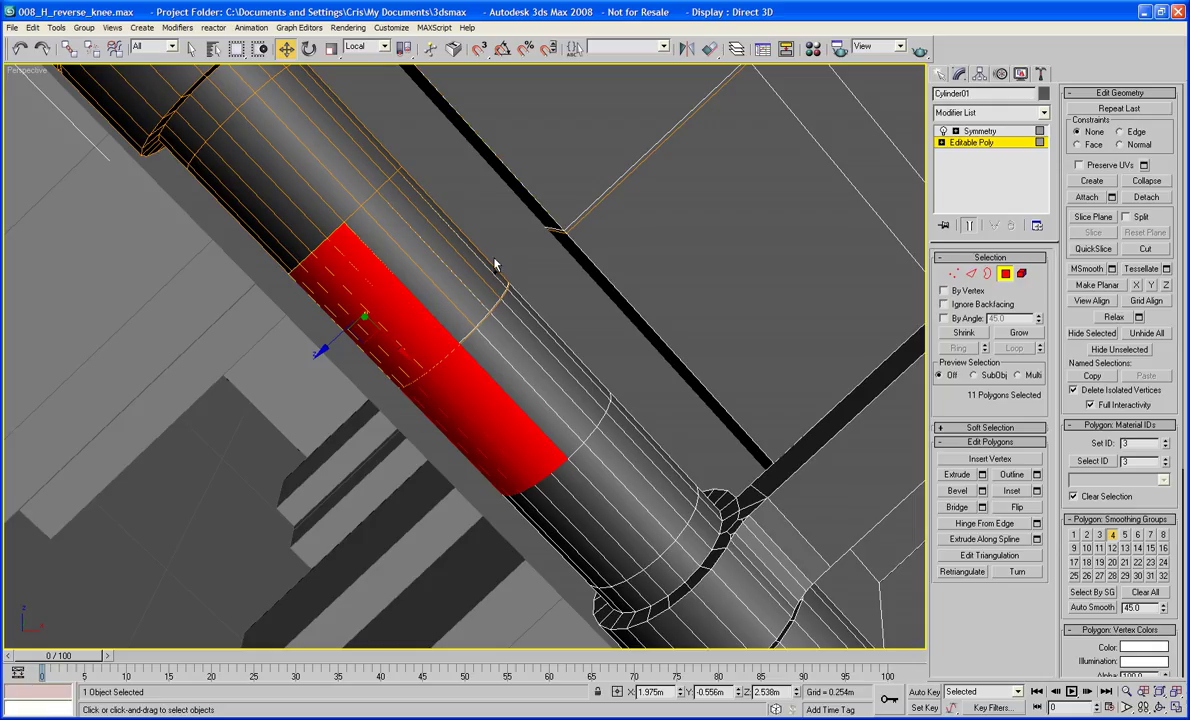
middle_drag(471, 241, 493, 298)
drag(206, 261, 315, 261)
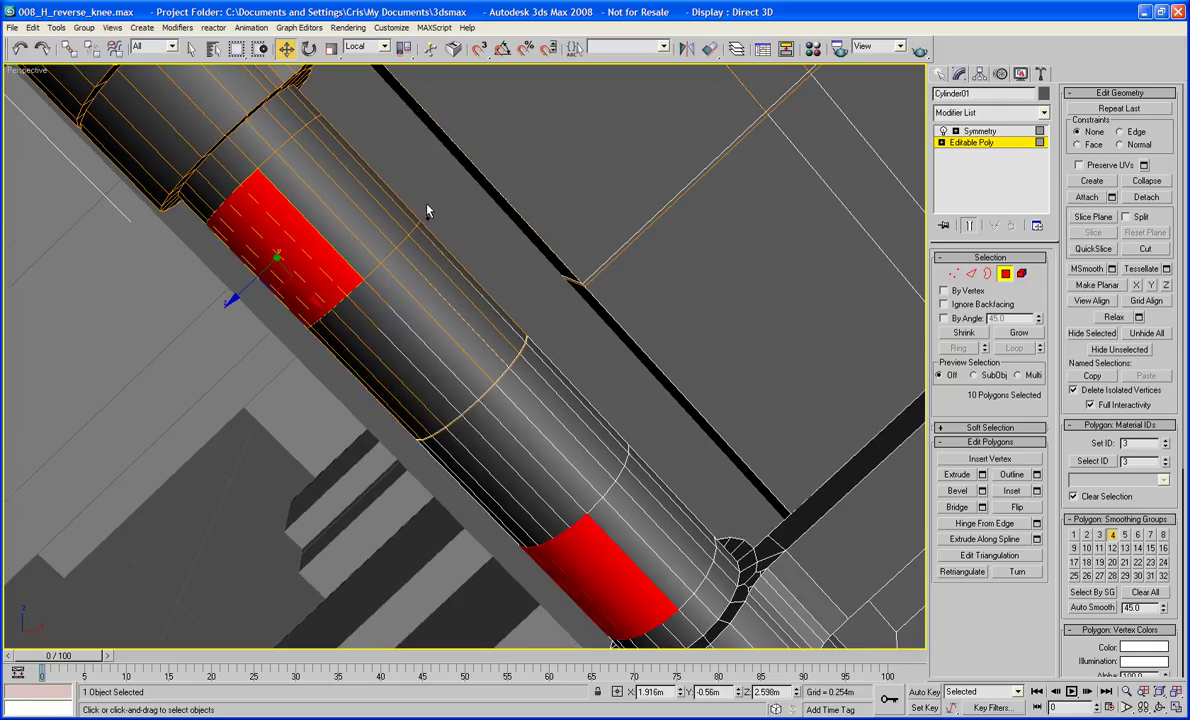
ctrl+drag(422, 203, 312, 201)
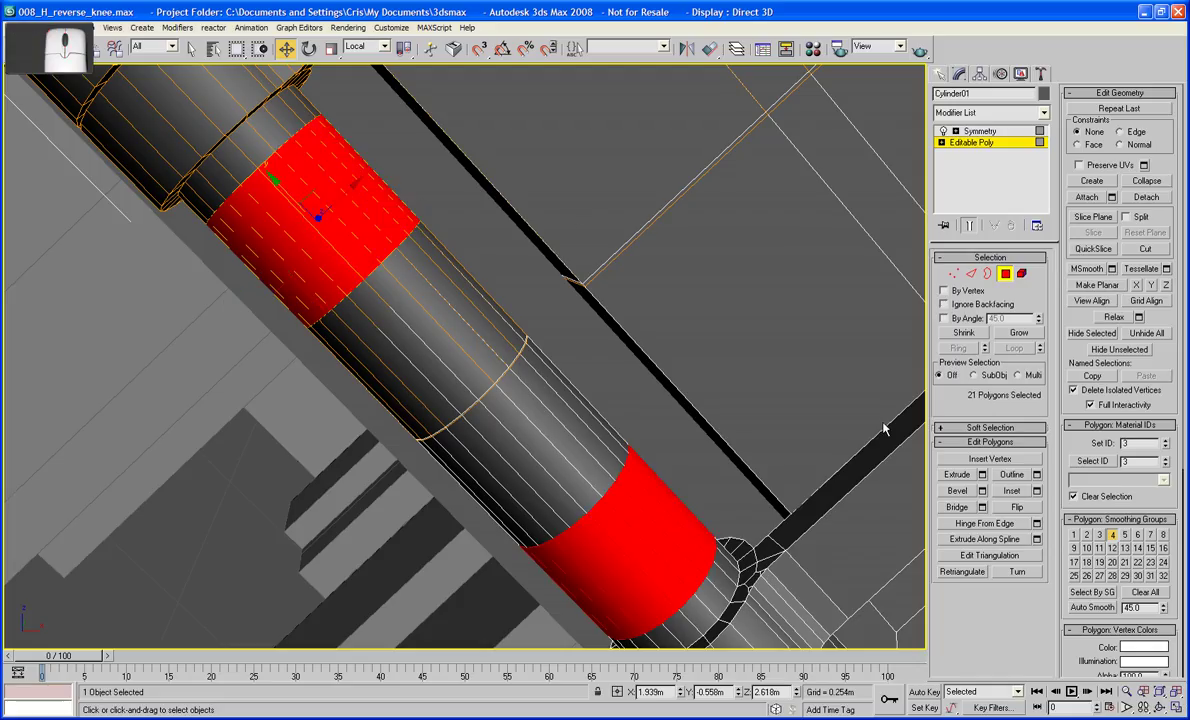
- Try extruding the cylinder band 0.013 m by Local Normal and undo the extrusion
click(982, 475)
click(526, 363)
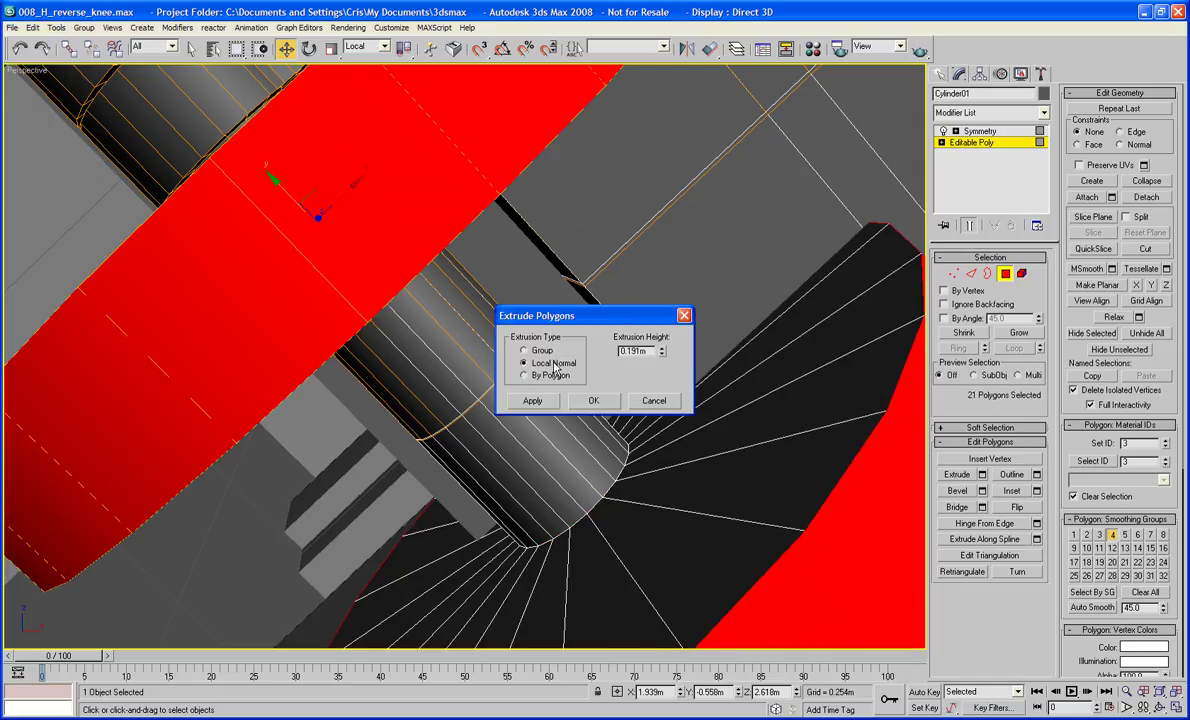
drag(661, 358, 670, 419)
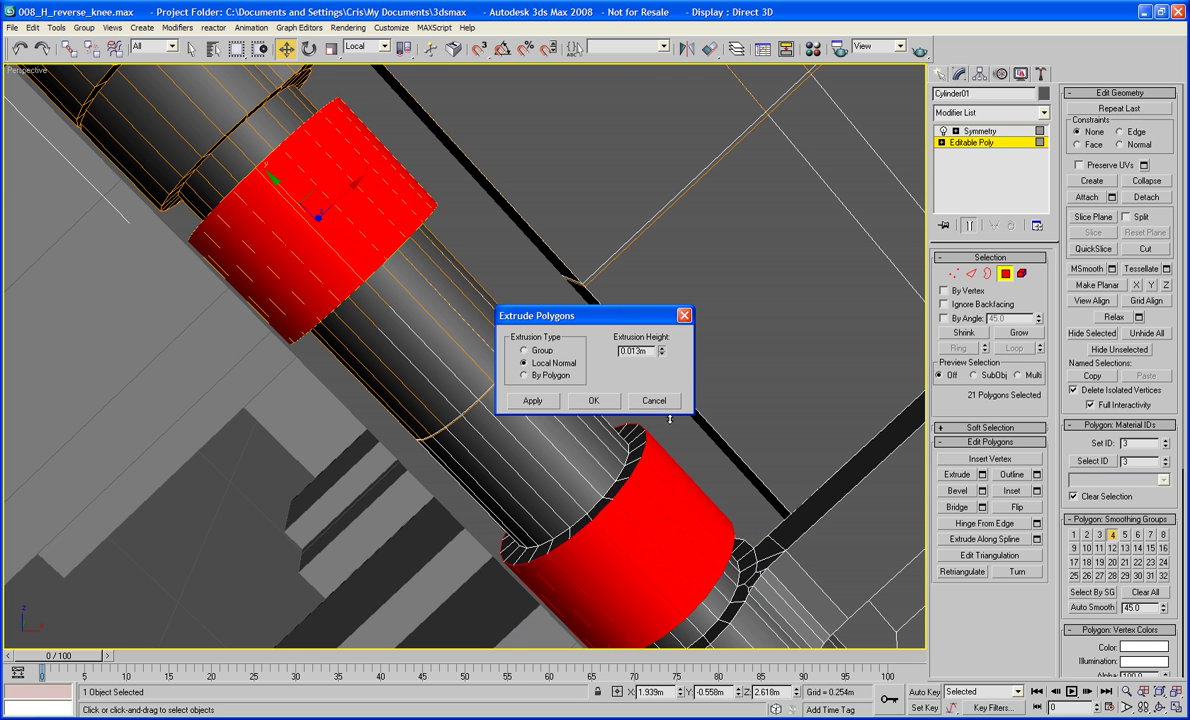
click(595, 401)
middle_drag(592, 402, 526, 337)
scroll(526, 337, down, 5)
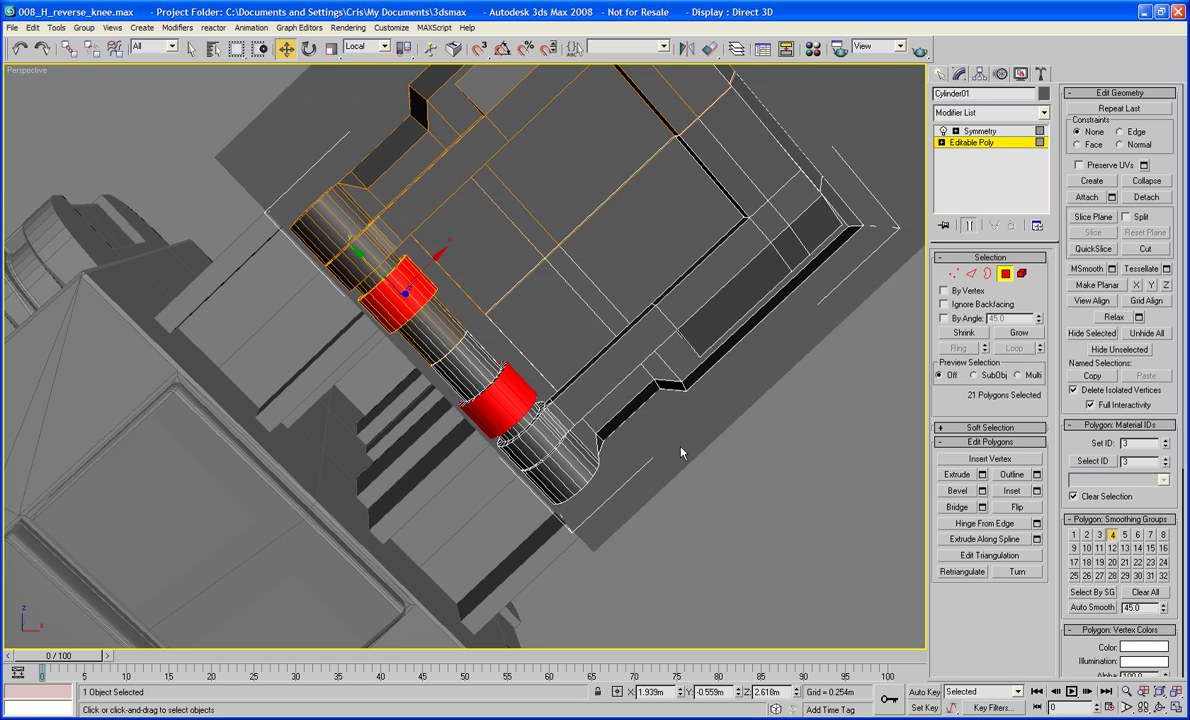
click(762, 519)
alt+middle_drag(762, 524, 749, 448)
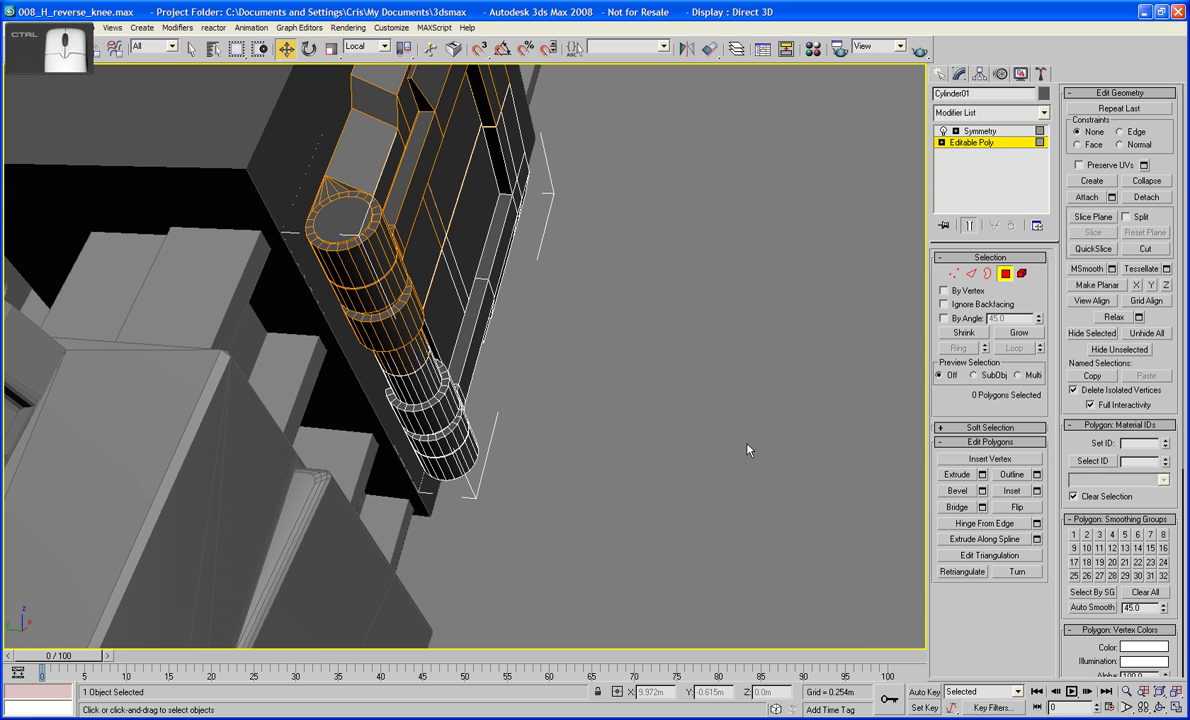
key(ctrl+z)
key(ctrl+z)
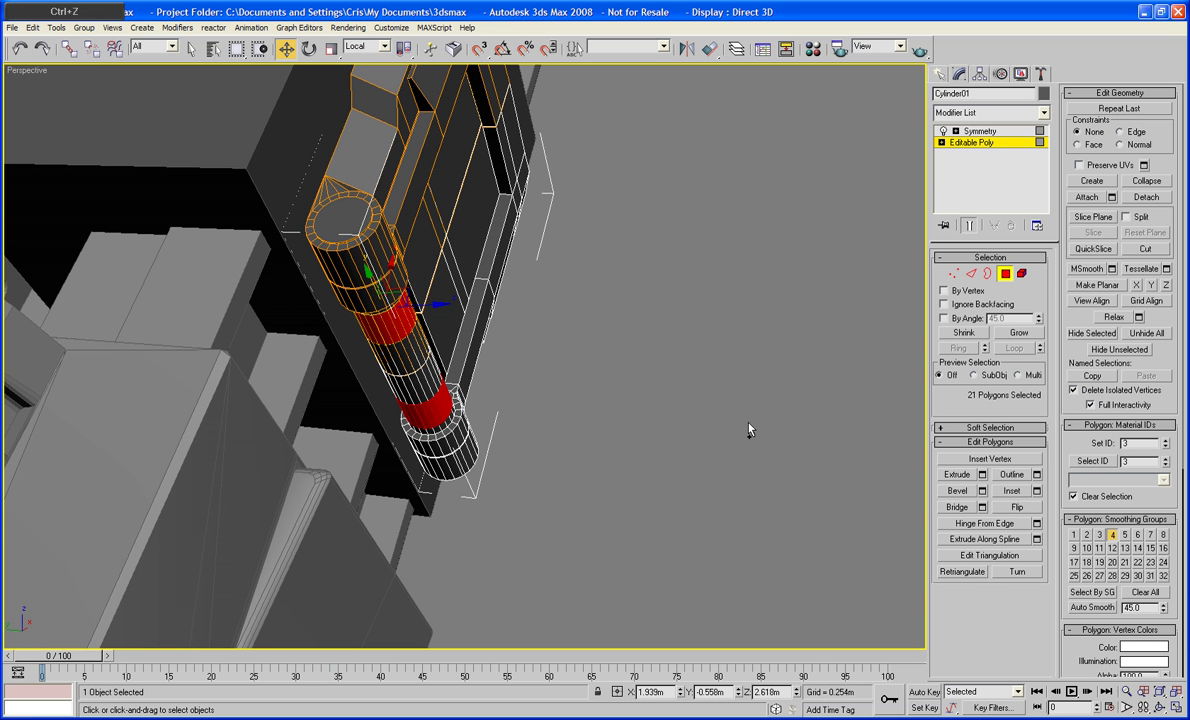
- Extrude the cylinder band 0.01 m by Local Normal and clear the polygon selection
click(982, 476)
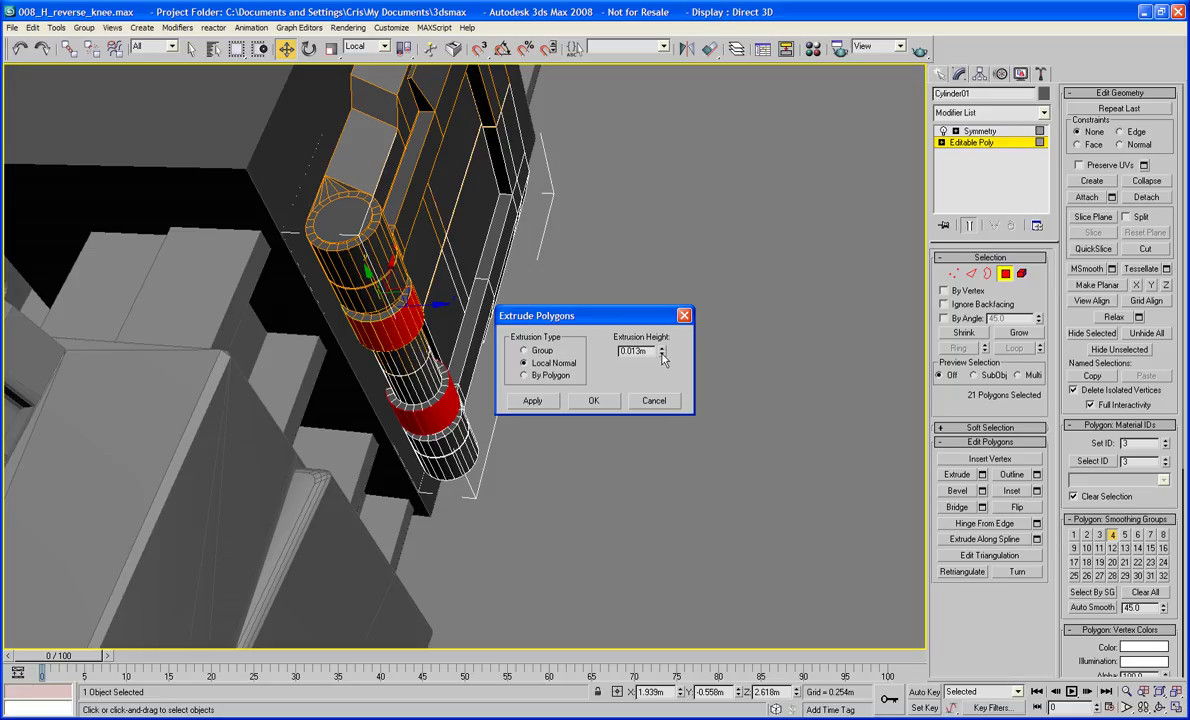
drag(661, 358, 664, 361)
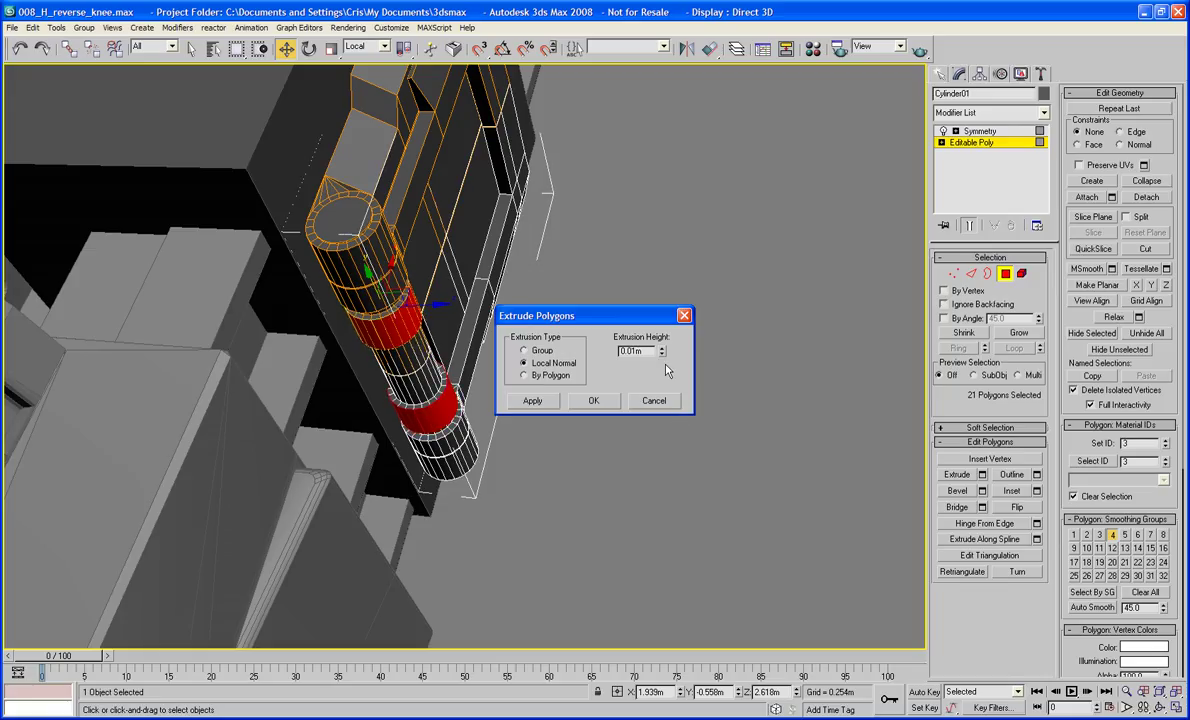
click(594, 400)
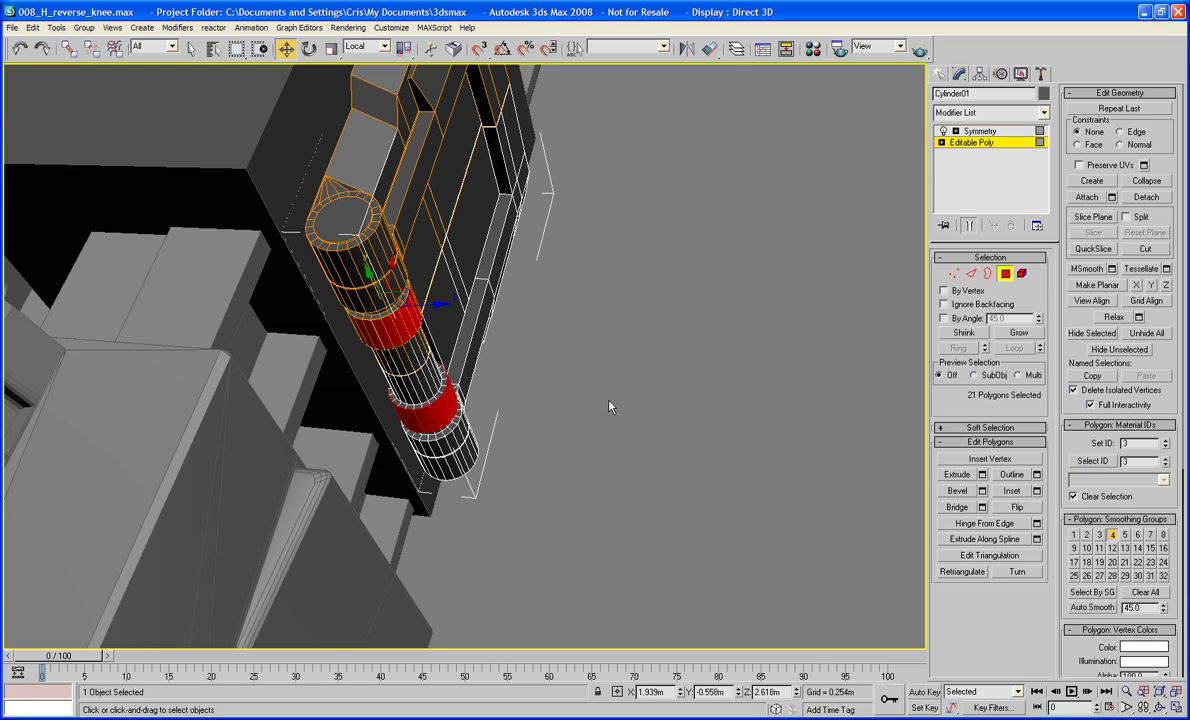
alt+middle_drag(643, 287, 546, 222)
click(643, 391)
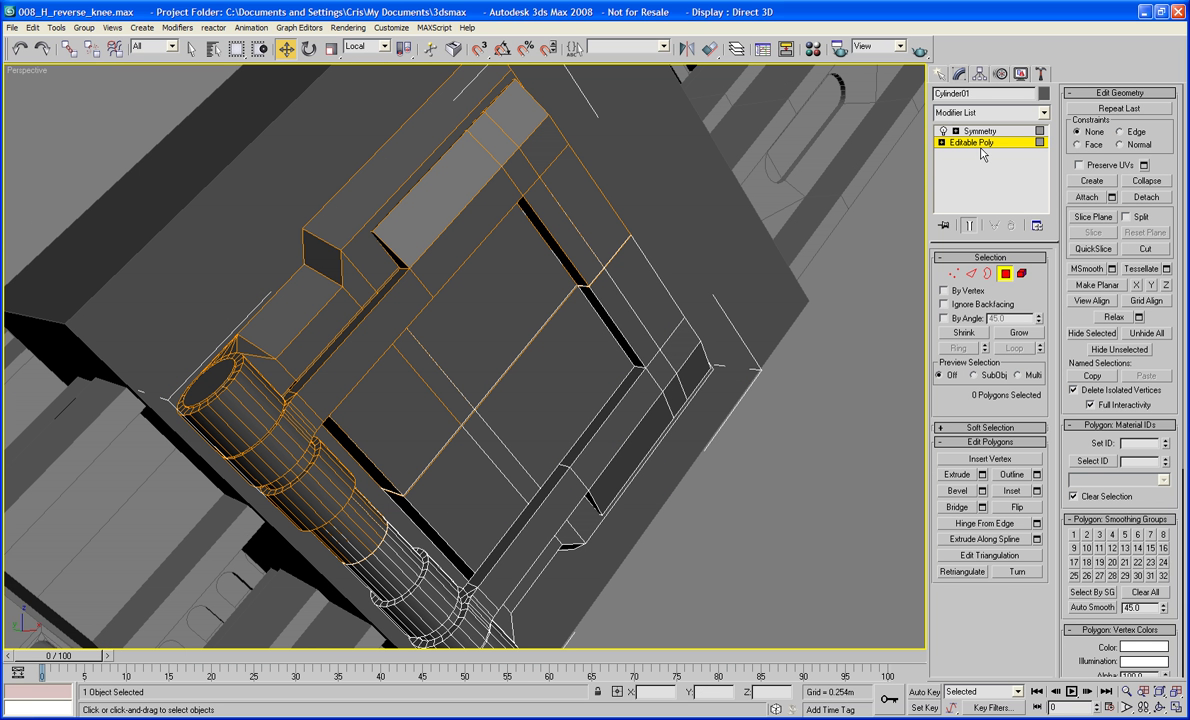
- Create a 22-sided cylinder of about 0.051 m radius and 0.029 m height on the panel's surface near its far edge
click(1005, 273)
click(940, 74)
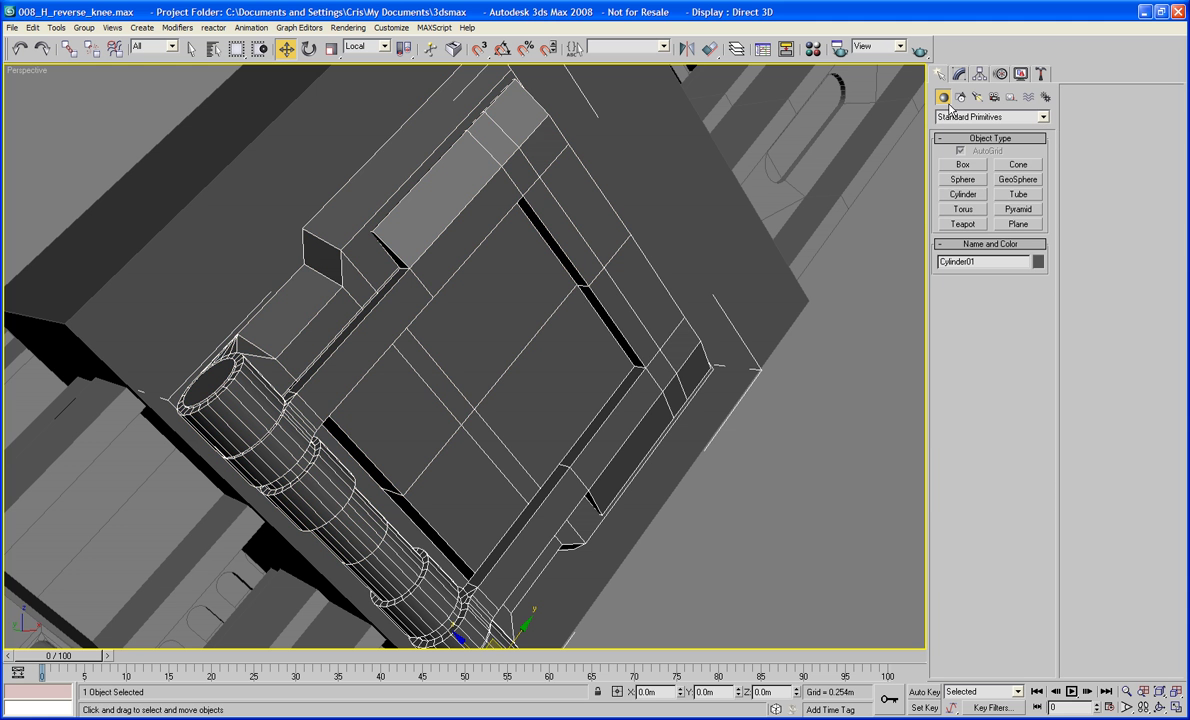
click(963, 194)
alt+middle_drag(643, 260, 587, 302)
middle_drag(443, 297, 420, 247)
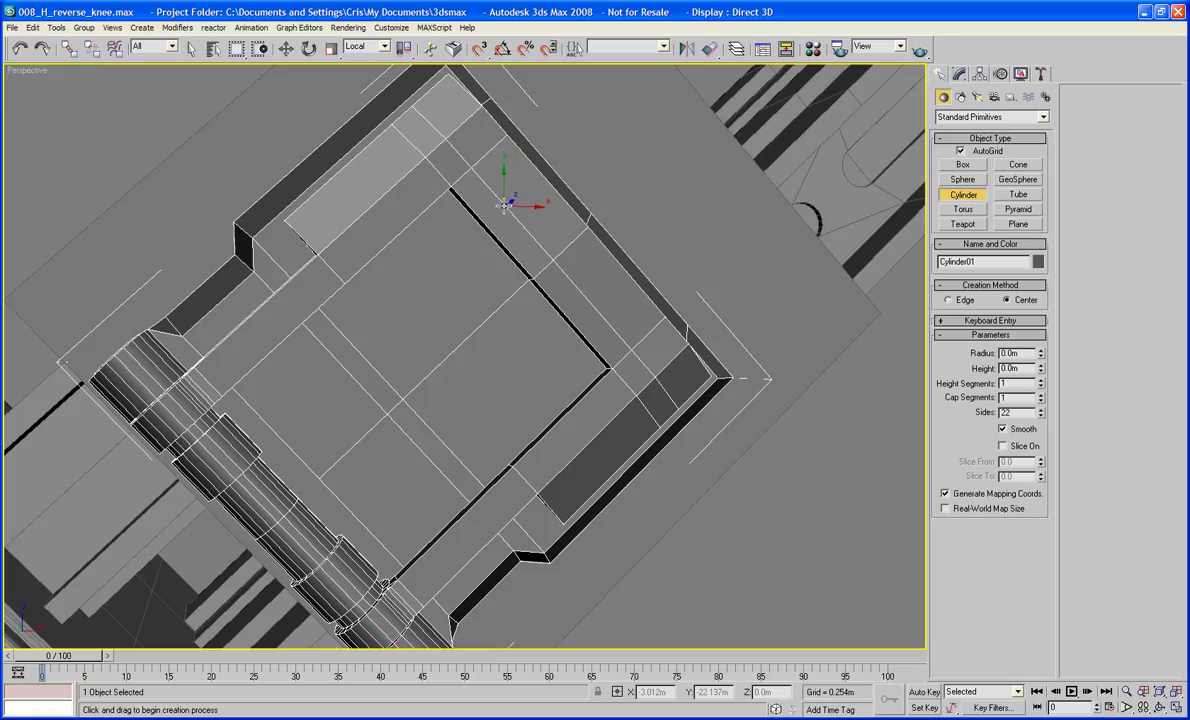
drag(520, 203, 521, 235)
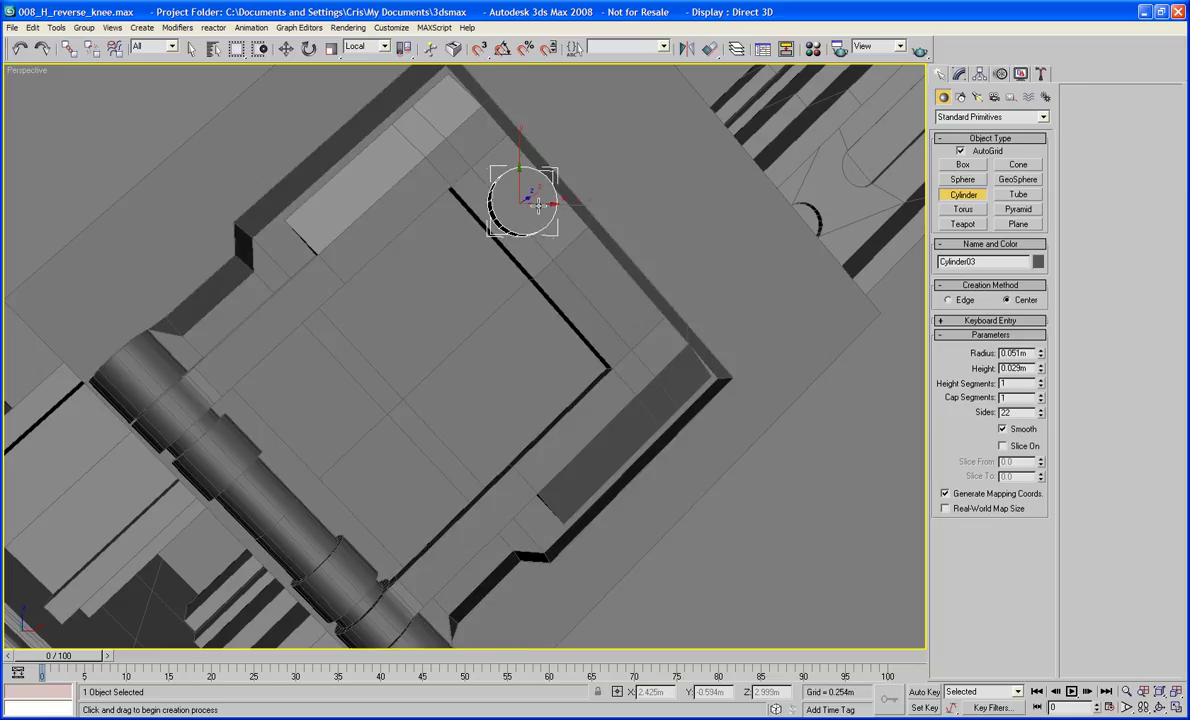
click(538, 205)
right_click(536, 203)
- Convert the new cylinder to Editable Poly and delete its hidden back cap polygon
right_click(515, 198)
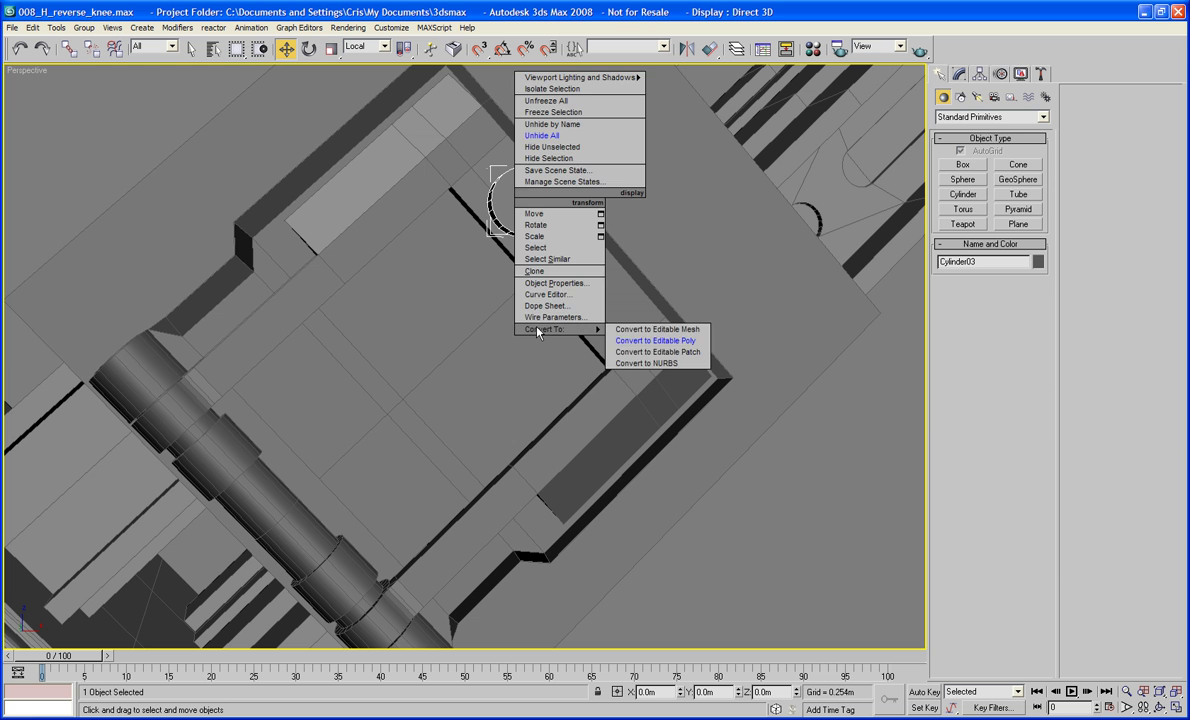
click(650, 341)
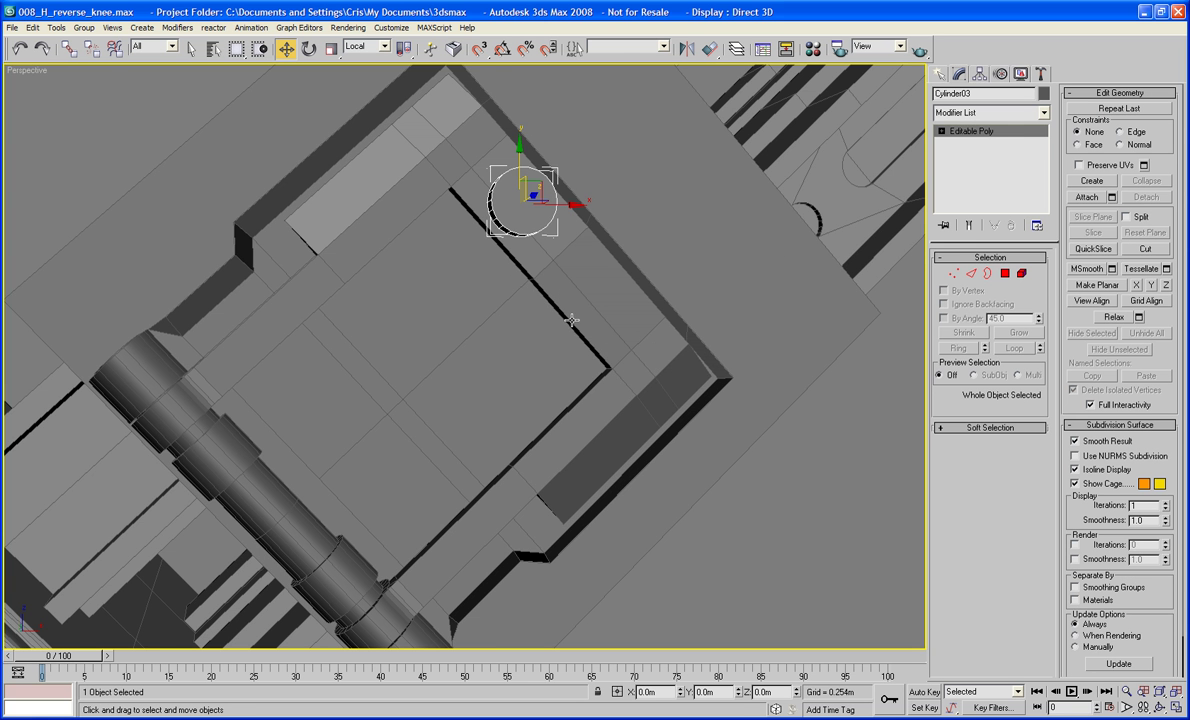
middle_drag(571, 321, 520, 566)
scroll(537, 323, up, 4)
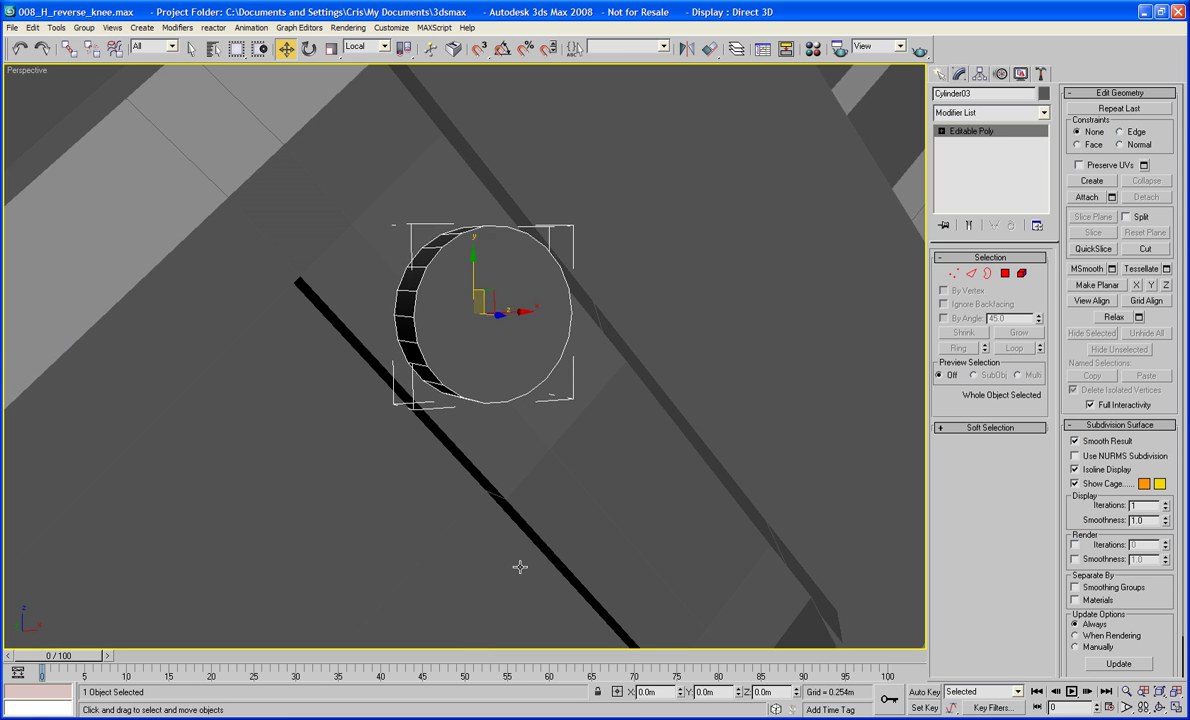
alt+middle_drag(532, 474, 552, 552)
scroll(537, 446, up, 3)
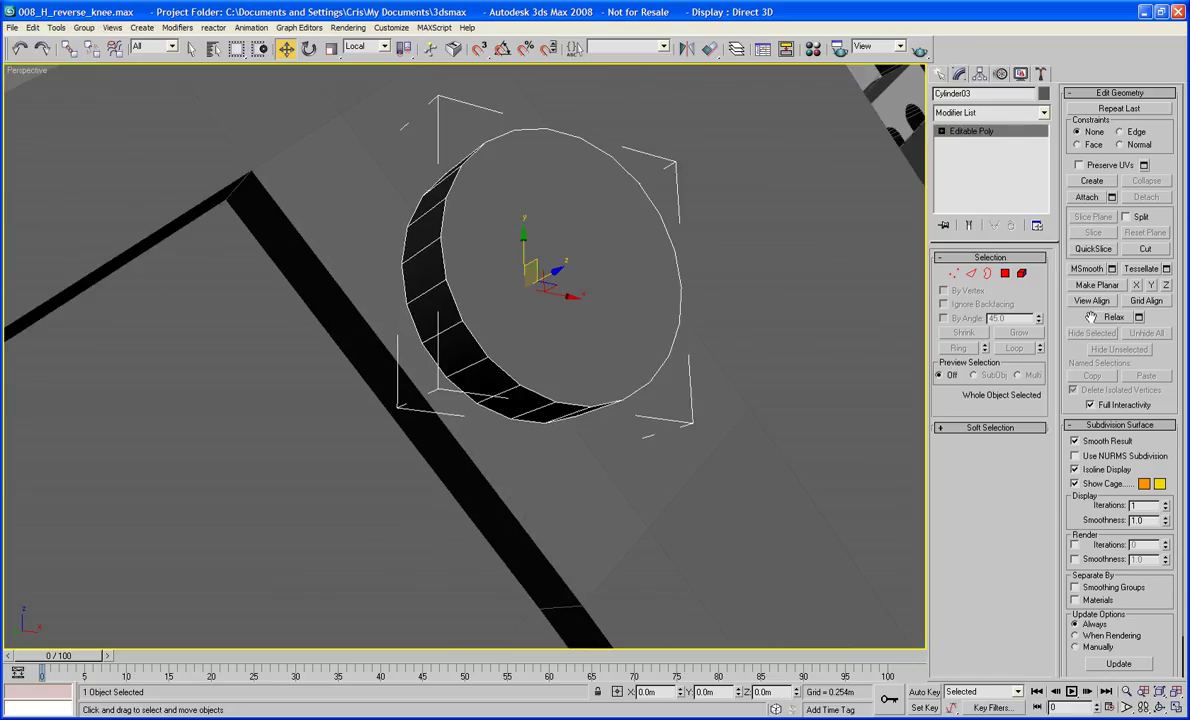
click(1005, 273)
click(523, 339)
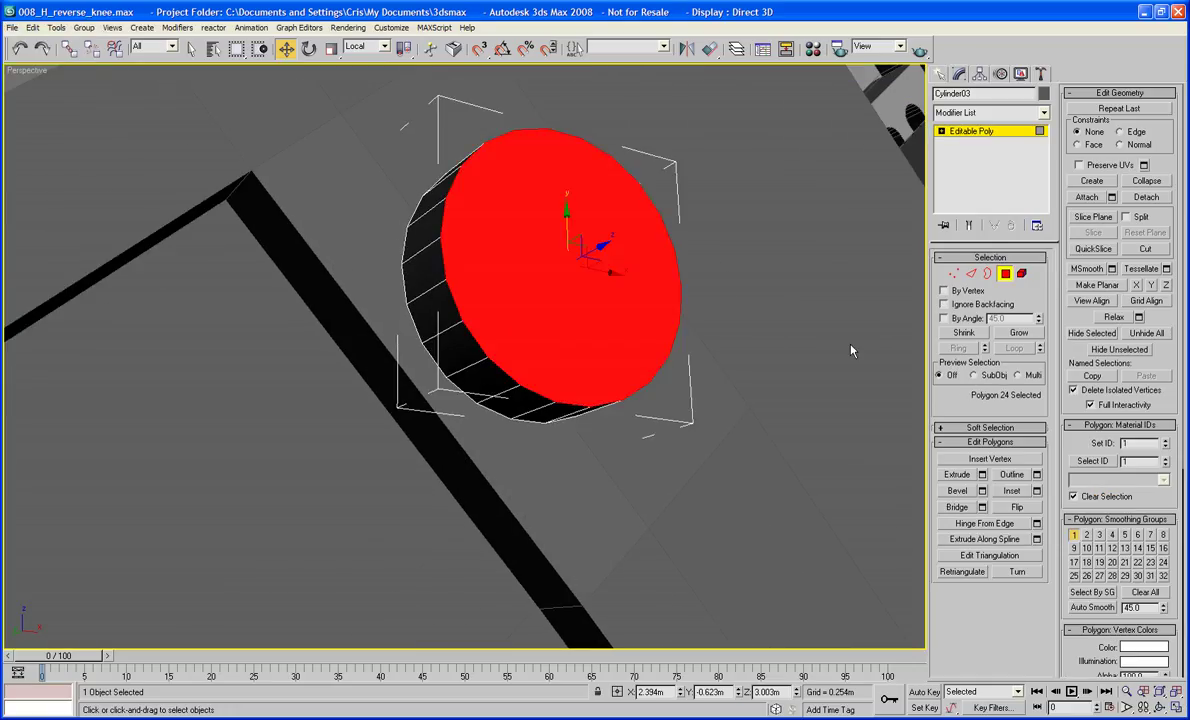
click(1017, 334)
key(Delete)
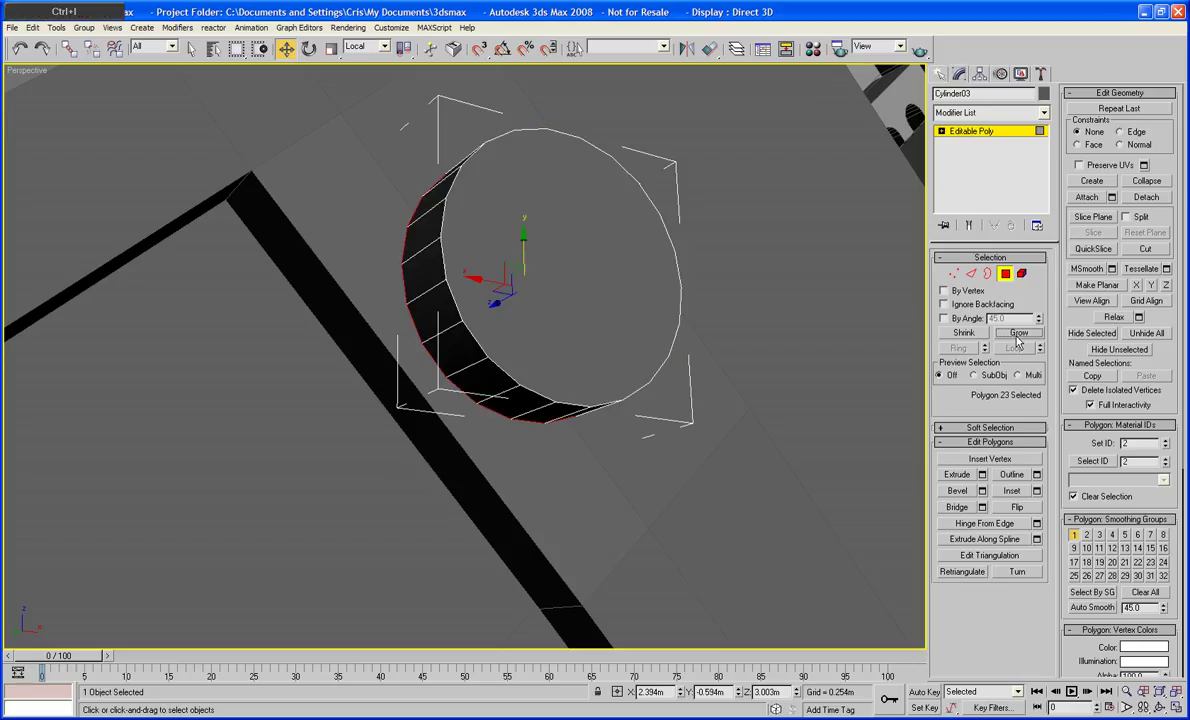
- Delete five adjoining side polygons and the front cap from the cylinder, opening the side facing the panel's groove
alt+middle_drag(751, 219, 446, 397)
click(481, 391)
ctrl+click(464, 354)
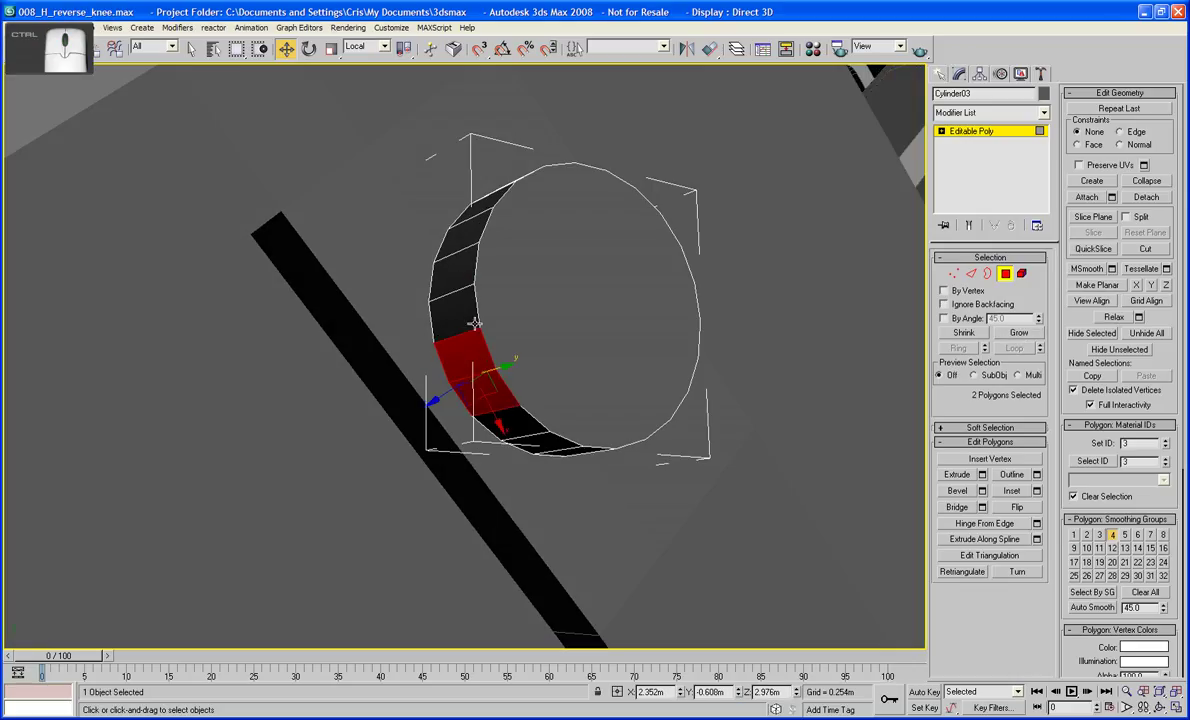
ctrl+click(457, 315)
ctrl+click(509, 421)
ctrl+click(545, 440)
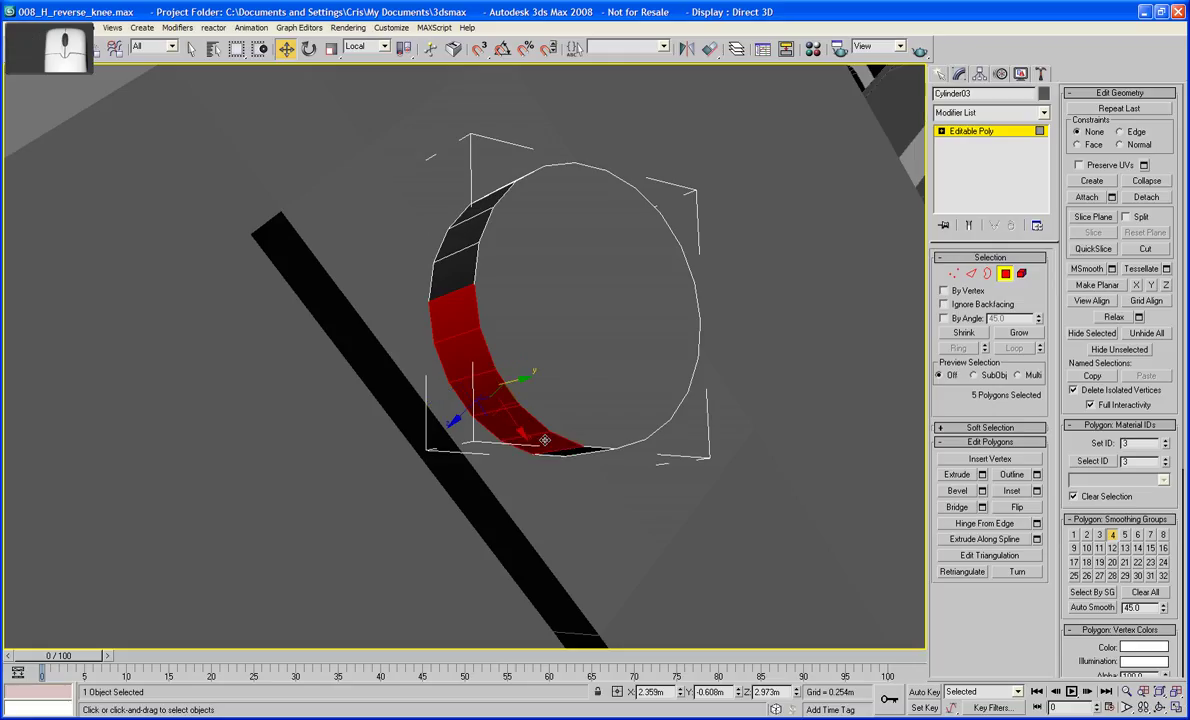
key(Delete)
click(558, 417)
key(Delete)
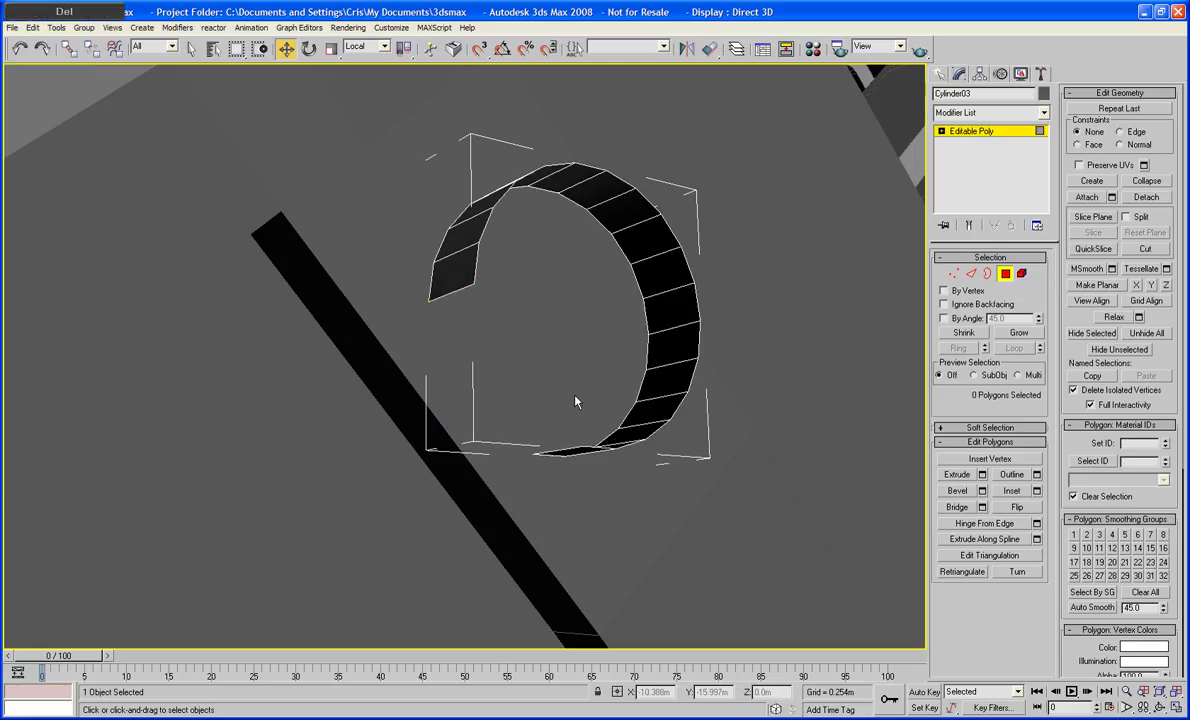
- Bridge the two open side edges of the cylinder to form one flat side
click(971, 274)
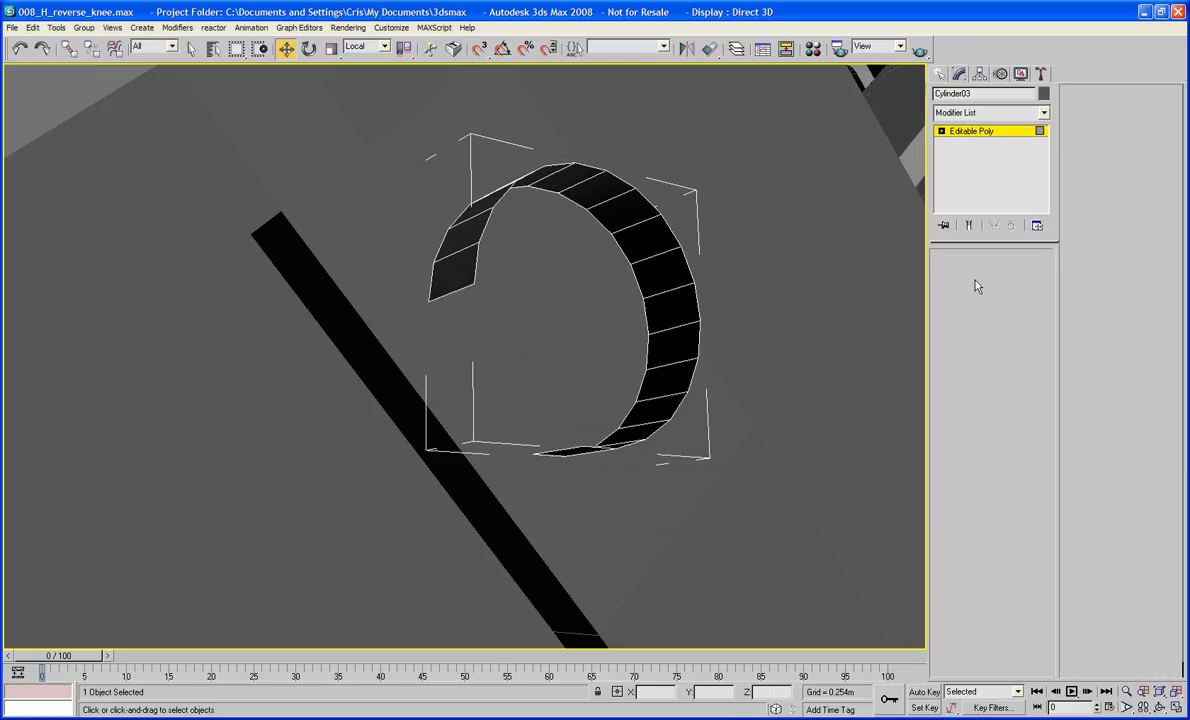
click(457, 289)
ctrl+click(543, 449)
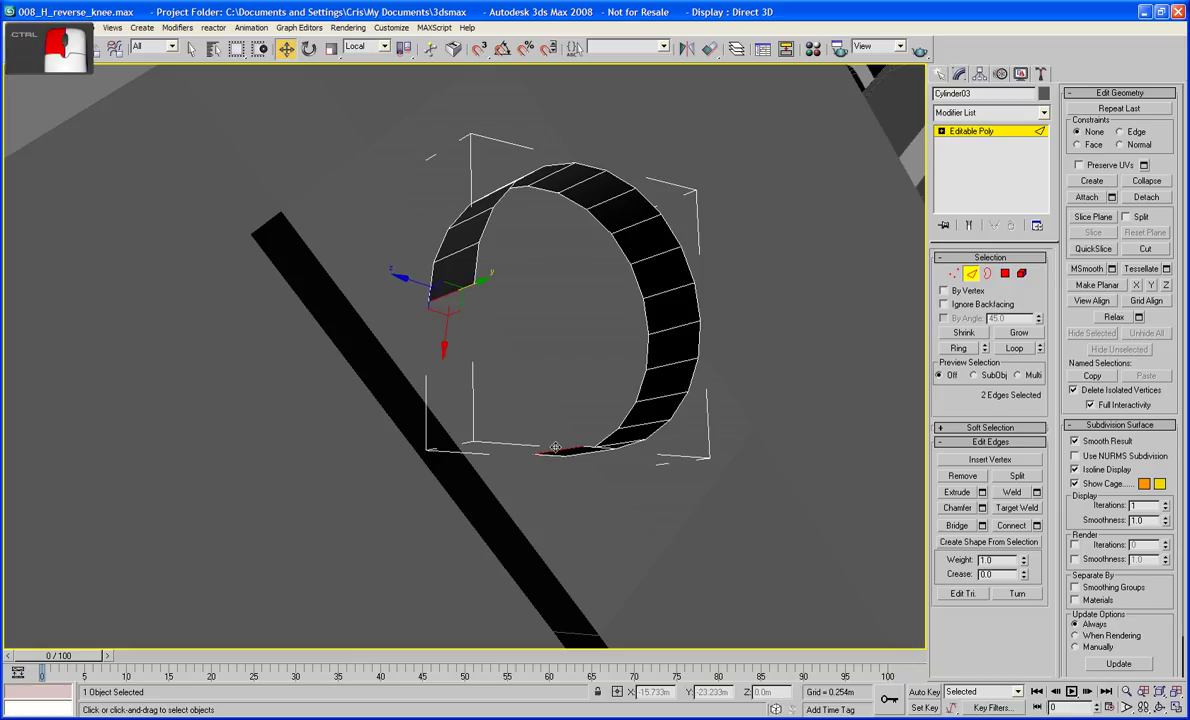
click(957, 526)
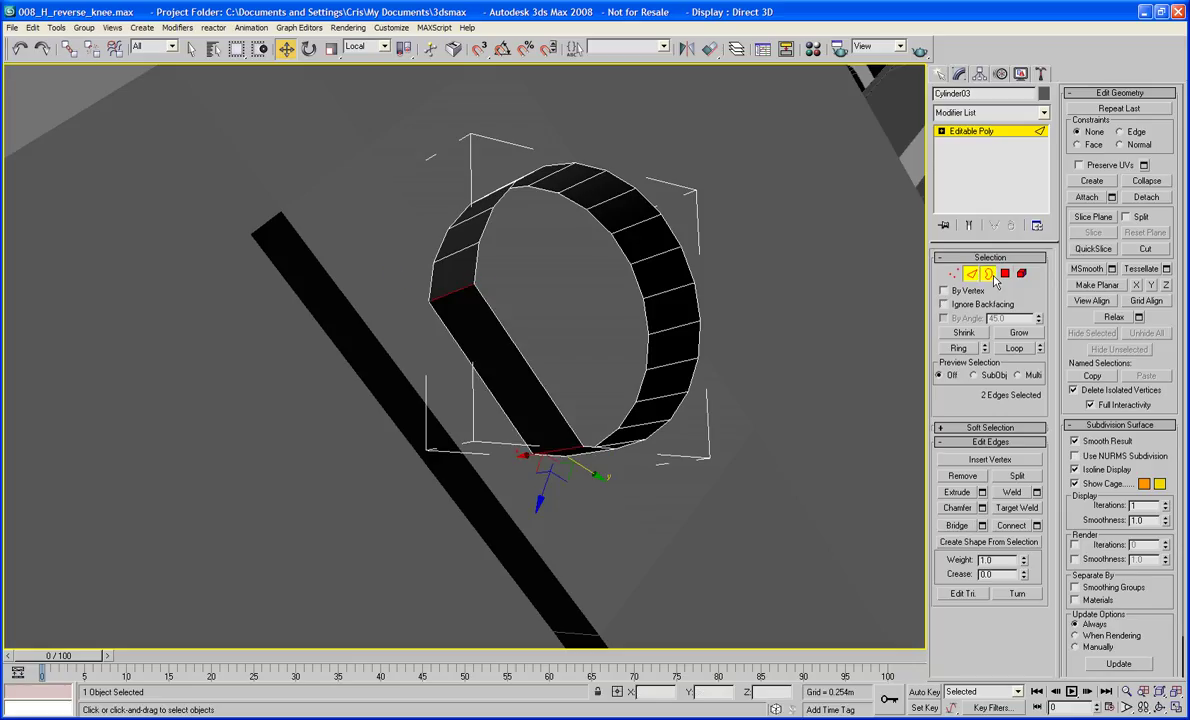
- Cap the cylinder's front border to close its face
click(987, 274)
click(698, 320)
click(1017, 475)
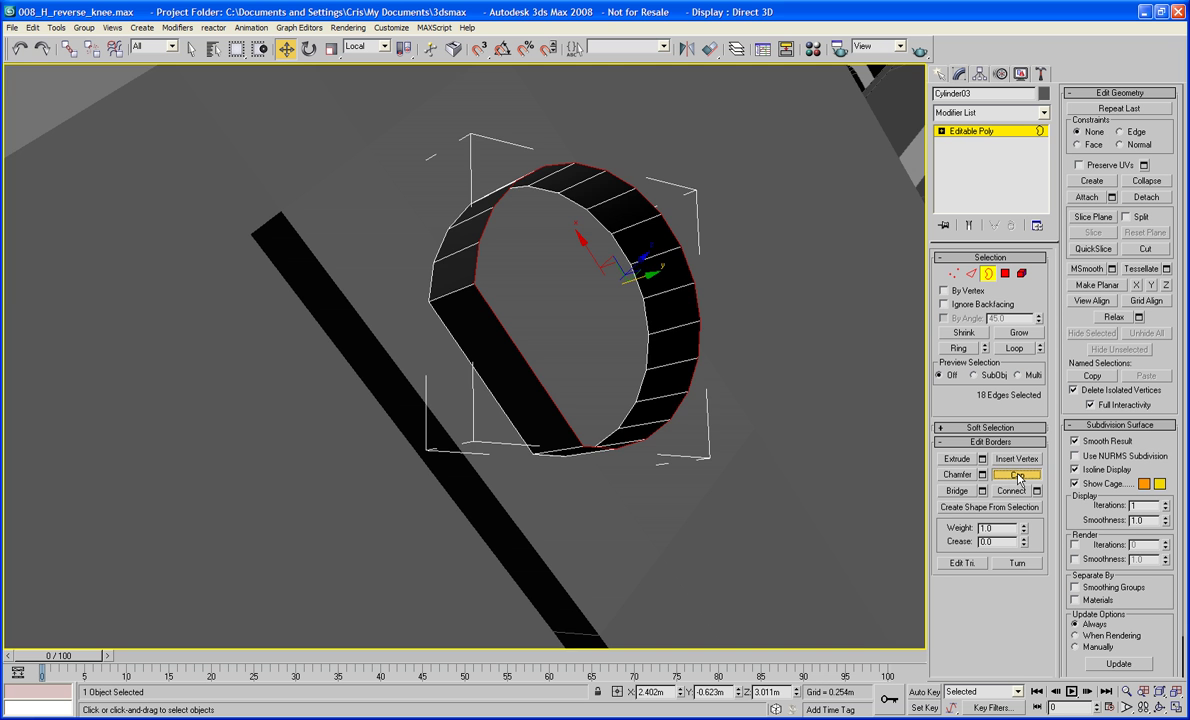
scroll(803, 438, down, 5)
alt+middle_drag(850, 437, 707, 420)
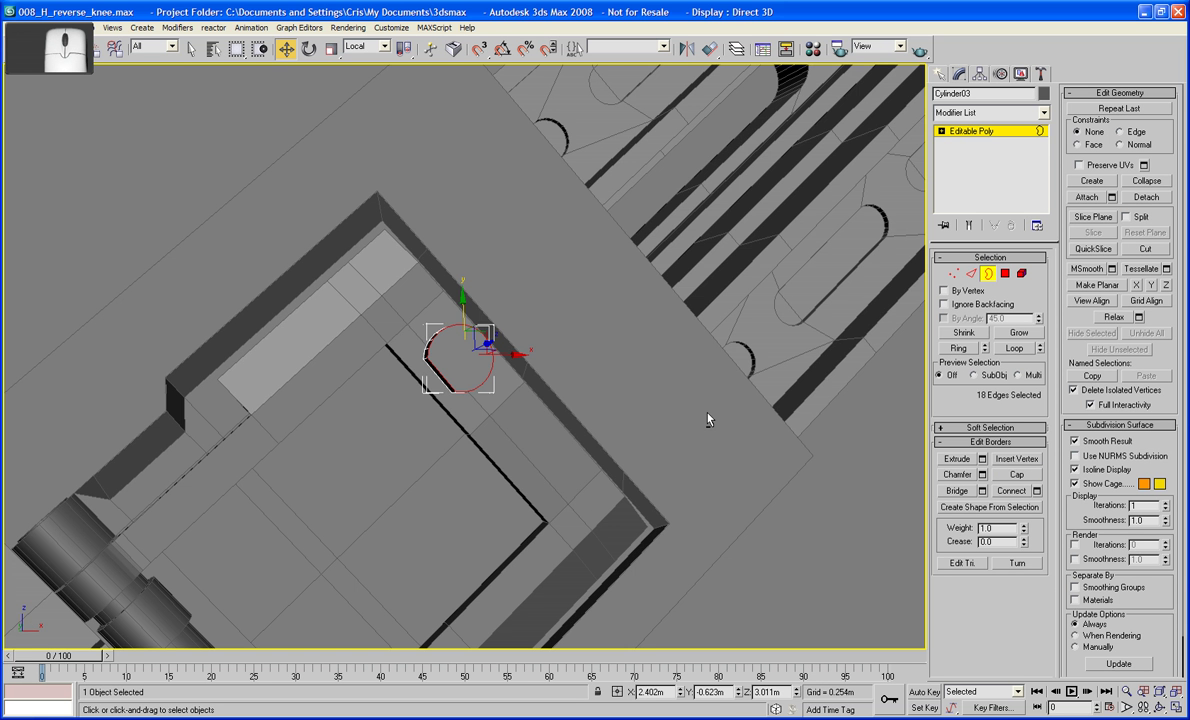
- Rotate the whole flat-sided cylinder about 1.27 degrees around its local Z axis to line up with the panel's groove
scroll(700, 420, up, 3)
alt+middle_drag(575, 411, 637, 390)
scroll(579, 417, up, 4)
right_click(608, 321)
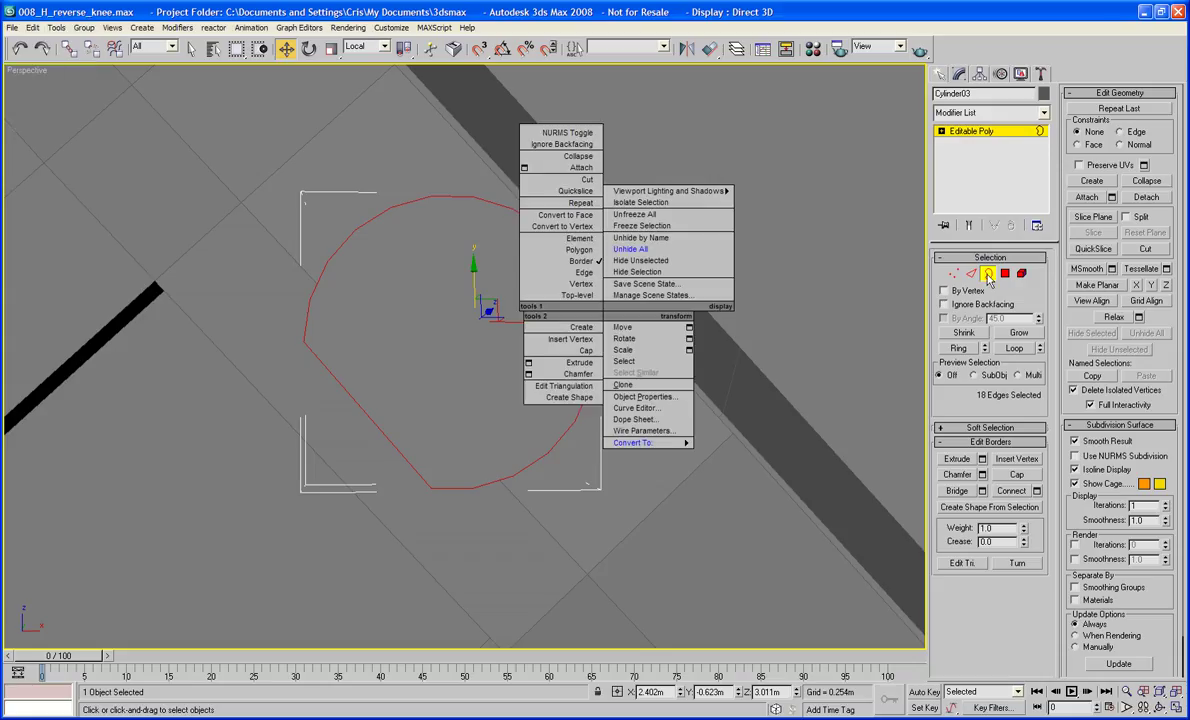
click(989, 275)
click(989, 274)
click(309, 49)
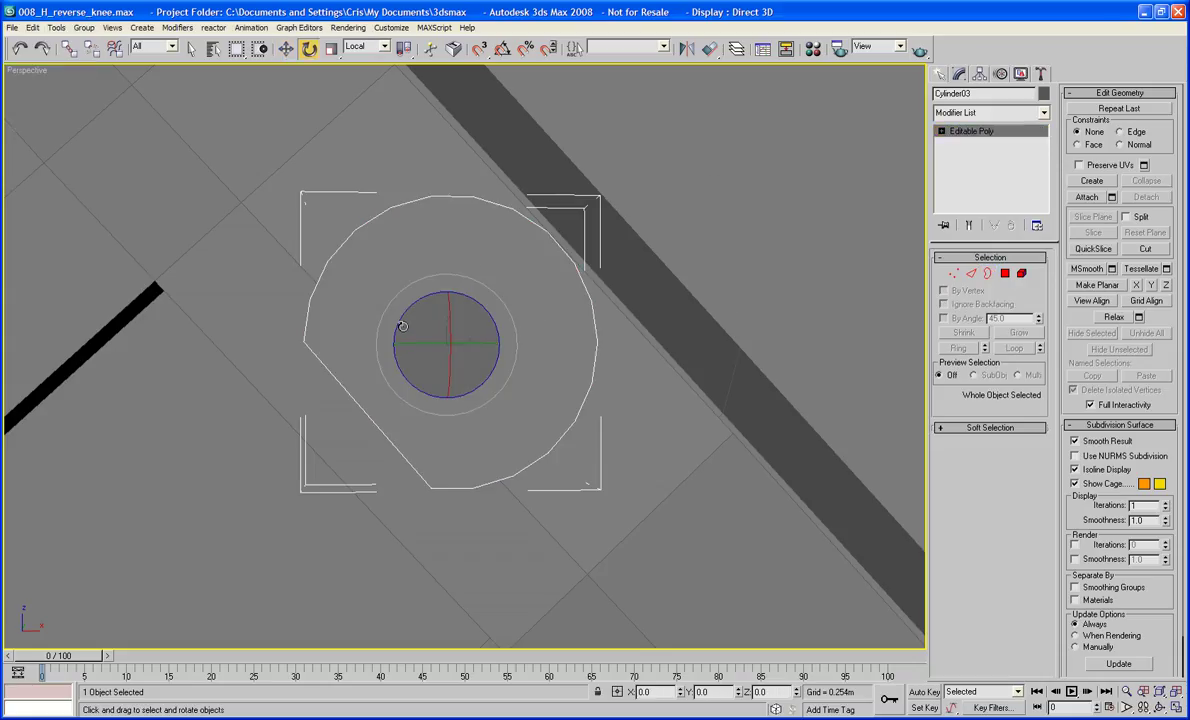
drag(401, 326, 401, 323)
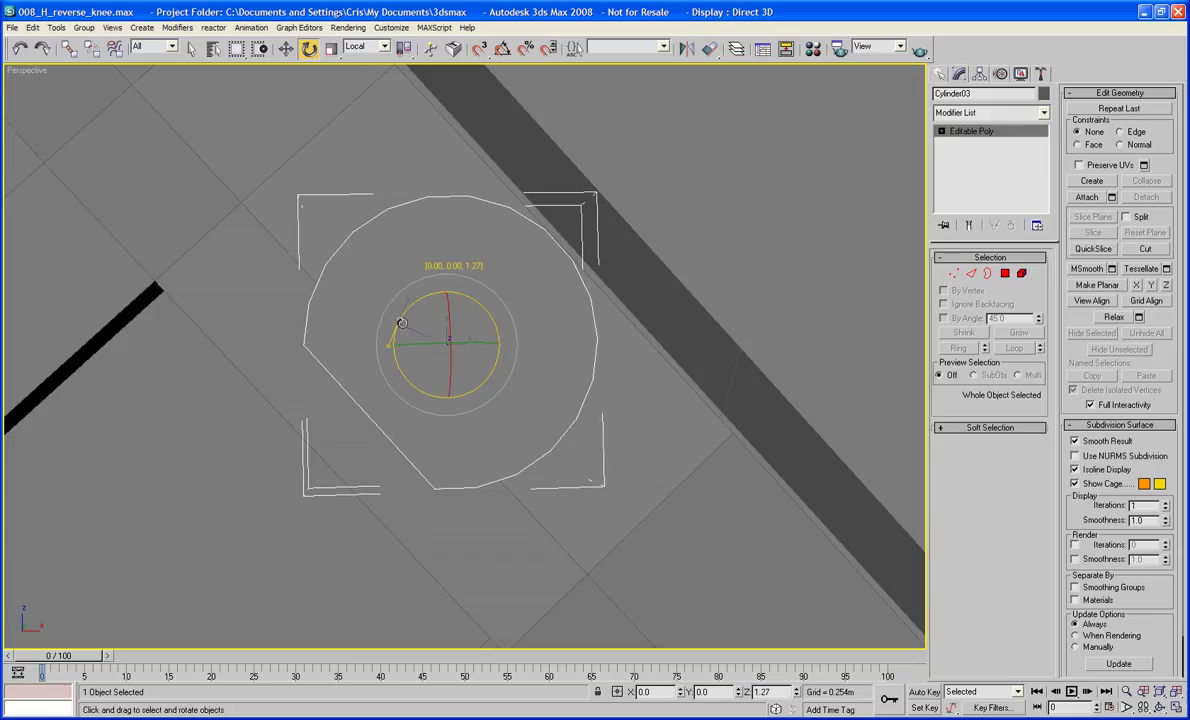
scroll(392, 317, down, 6)
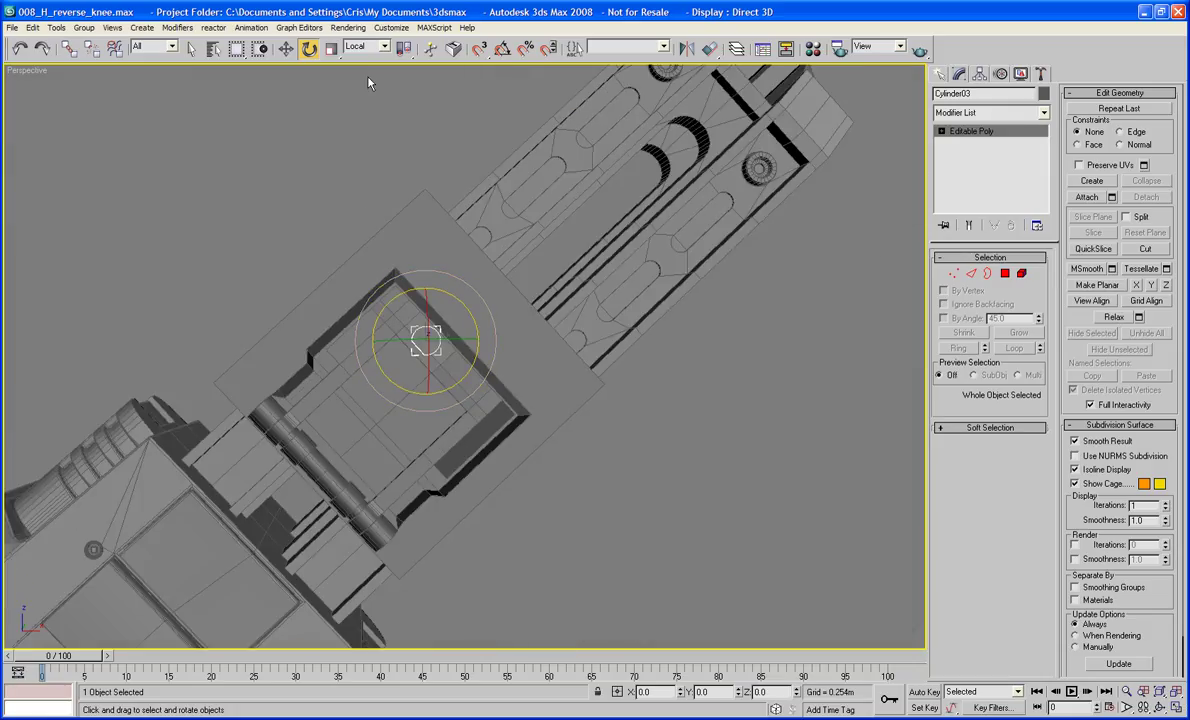
key(w)
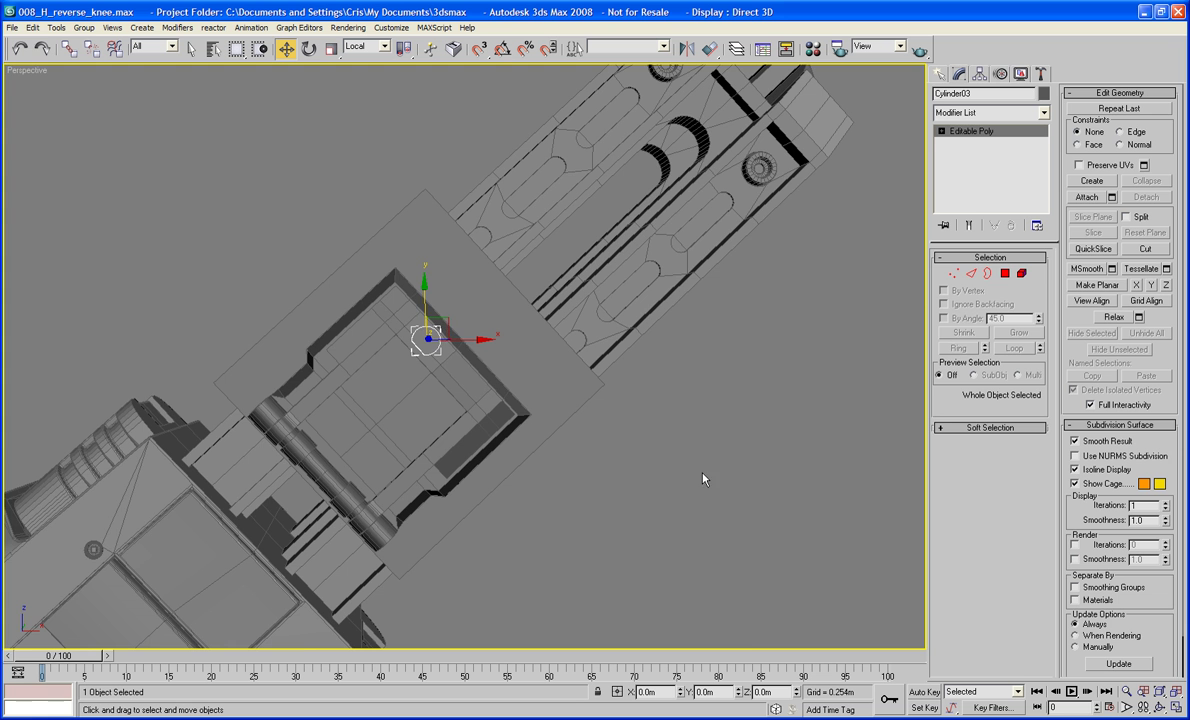
scroll(640, 467, up, 5)
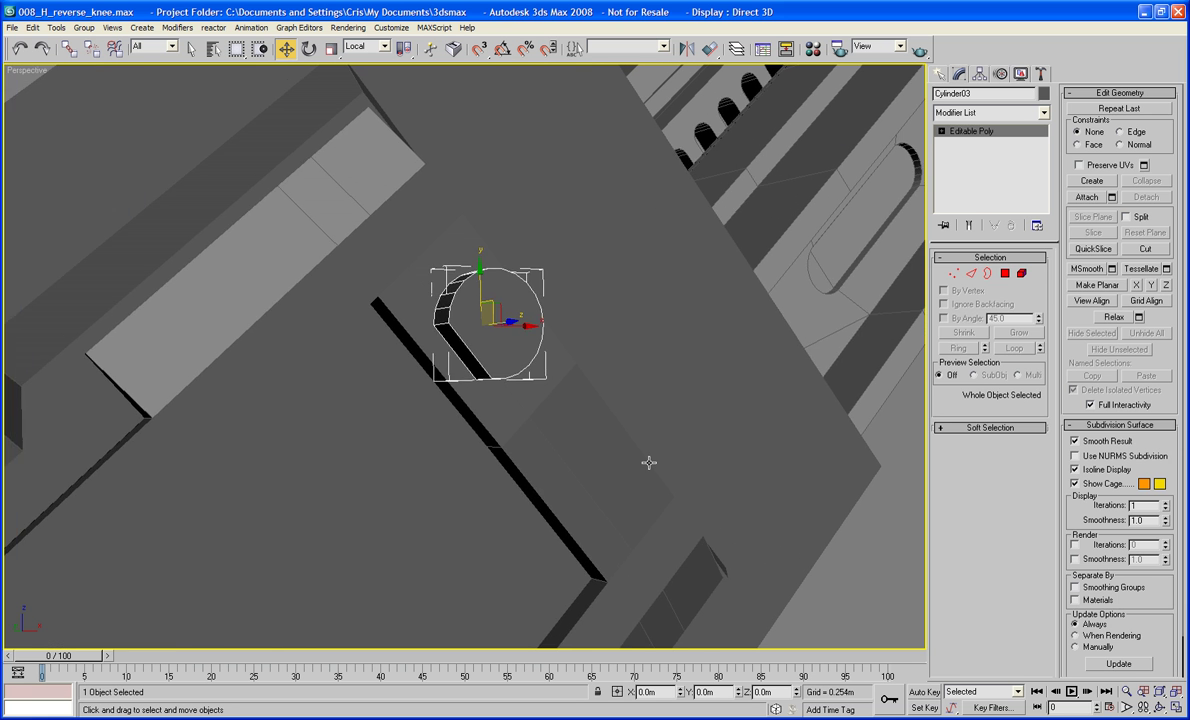
- Attach the flat-sided cylinder to the hinged panel at its Editable Poly level beneath the Symmetry modifier
scroll(648, 462, down, 3)
click(867, 525)
click(467, 375)
scroll(467, 375, up, 4)
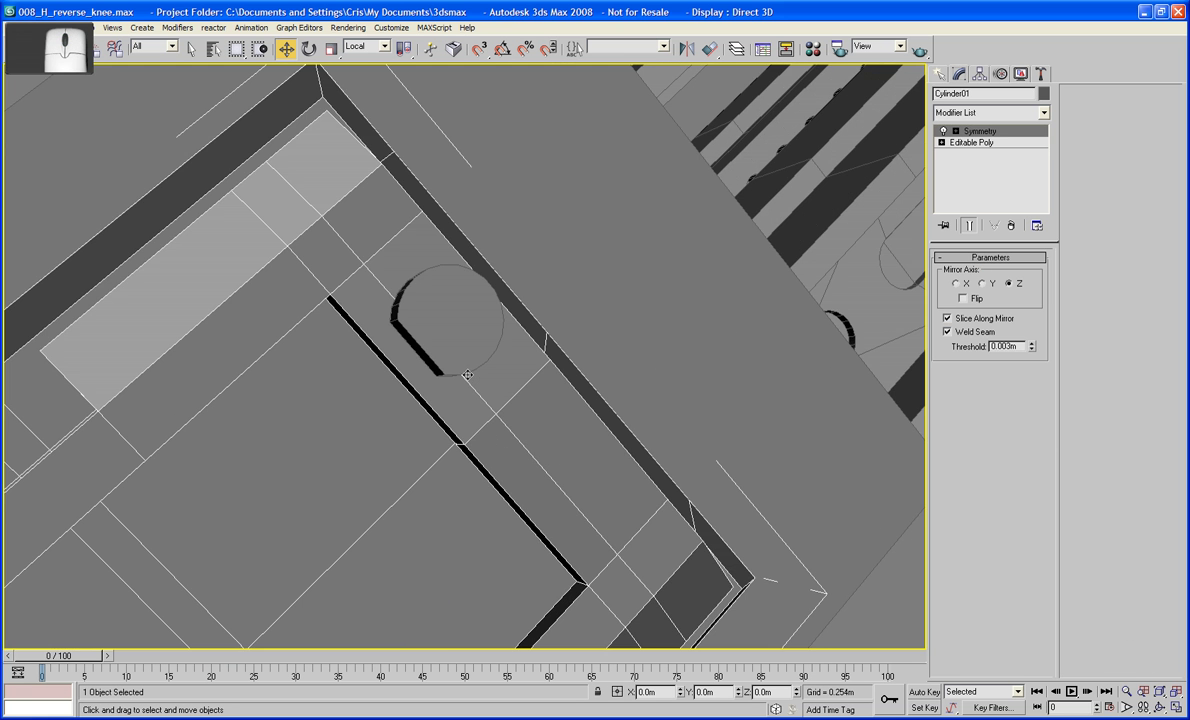
alt+middle_drag(467, 375, 476, 338)
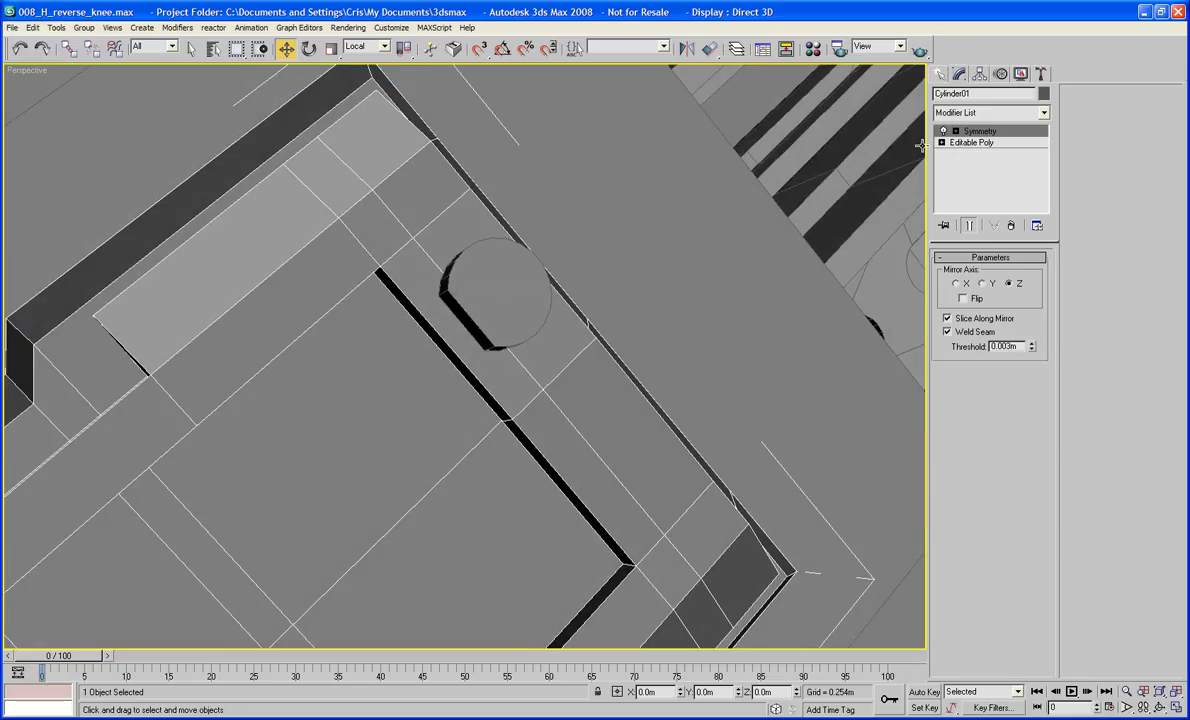
click(992, 143)
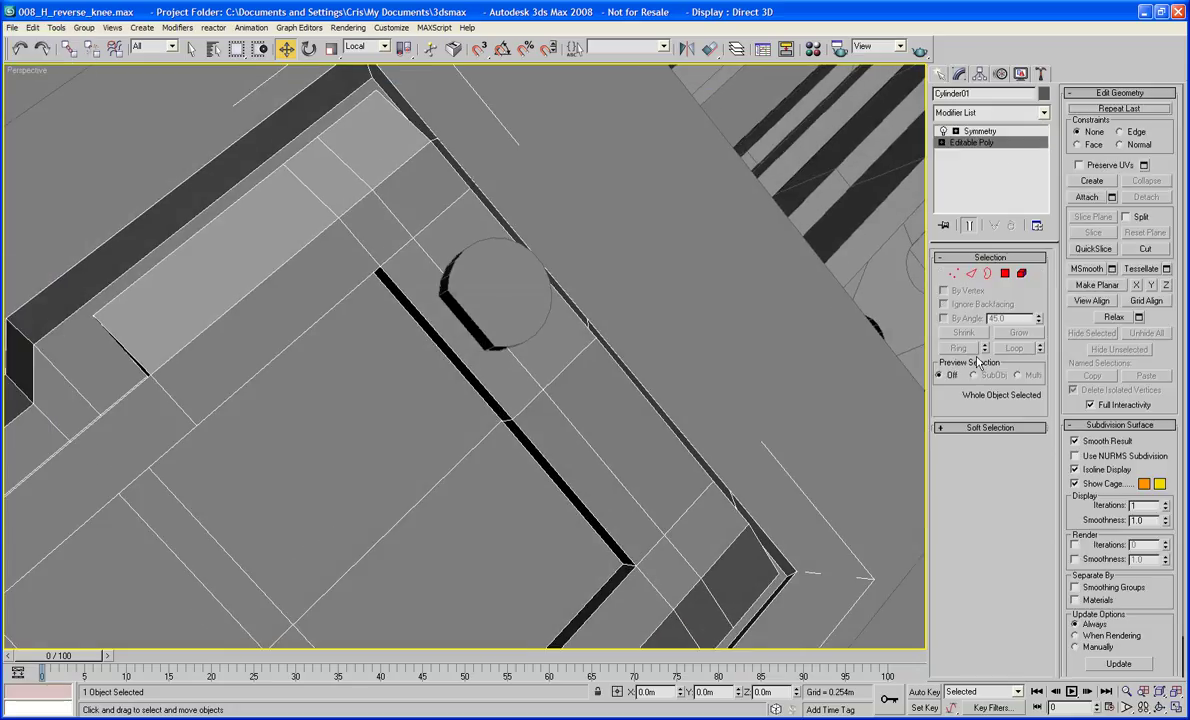
click(1087, 198)
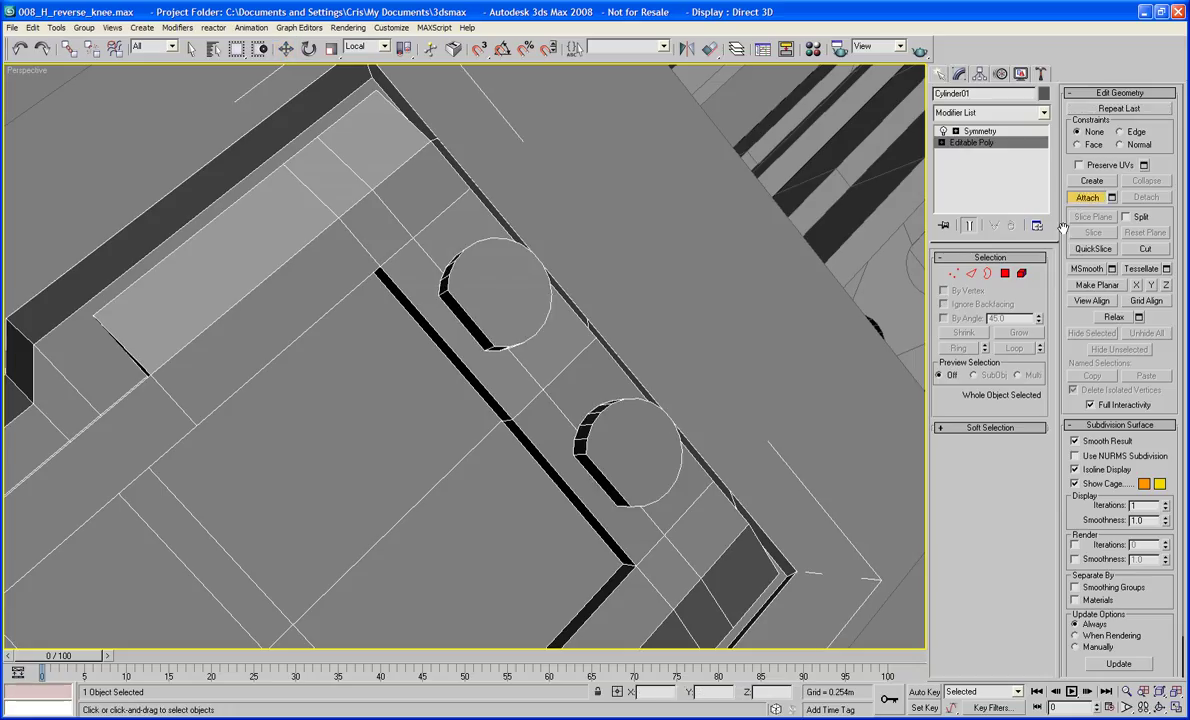
- Leave Attach and collapse the mirrored panel into a single Editable Poly
right_click(415, 447)
mouse_move(445, 580)
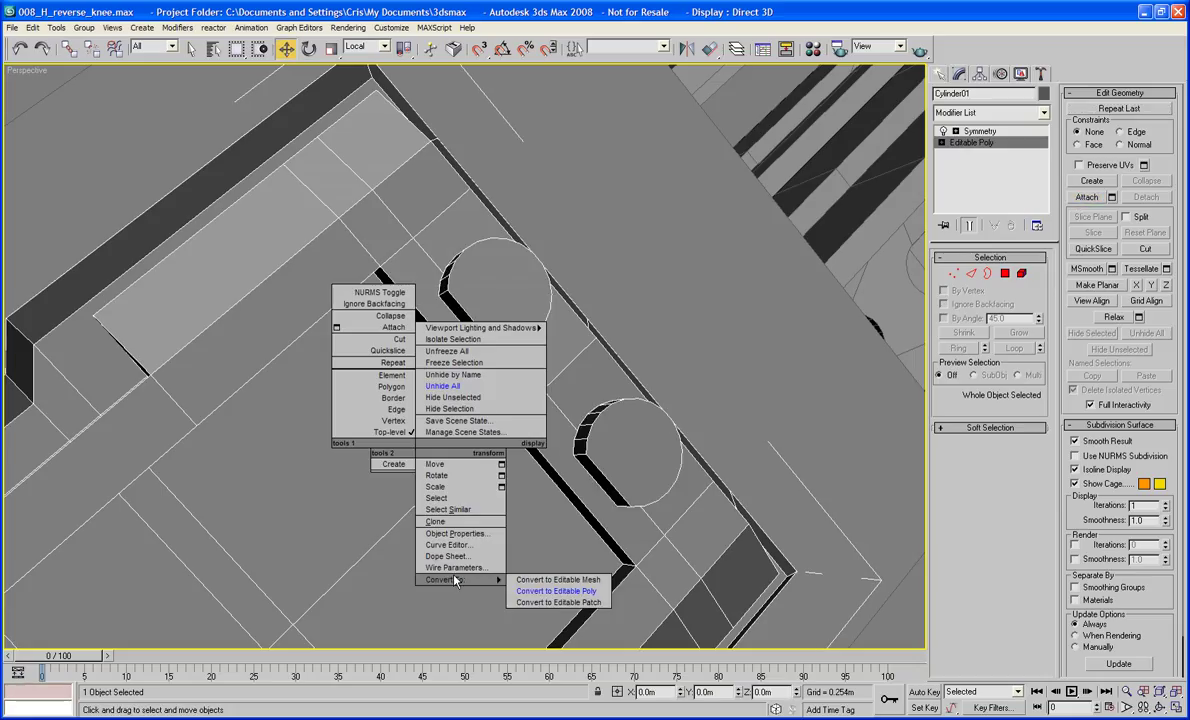
click(560, 591)
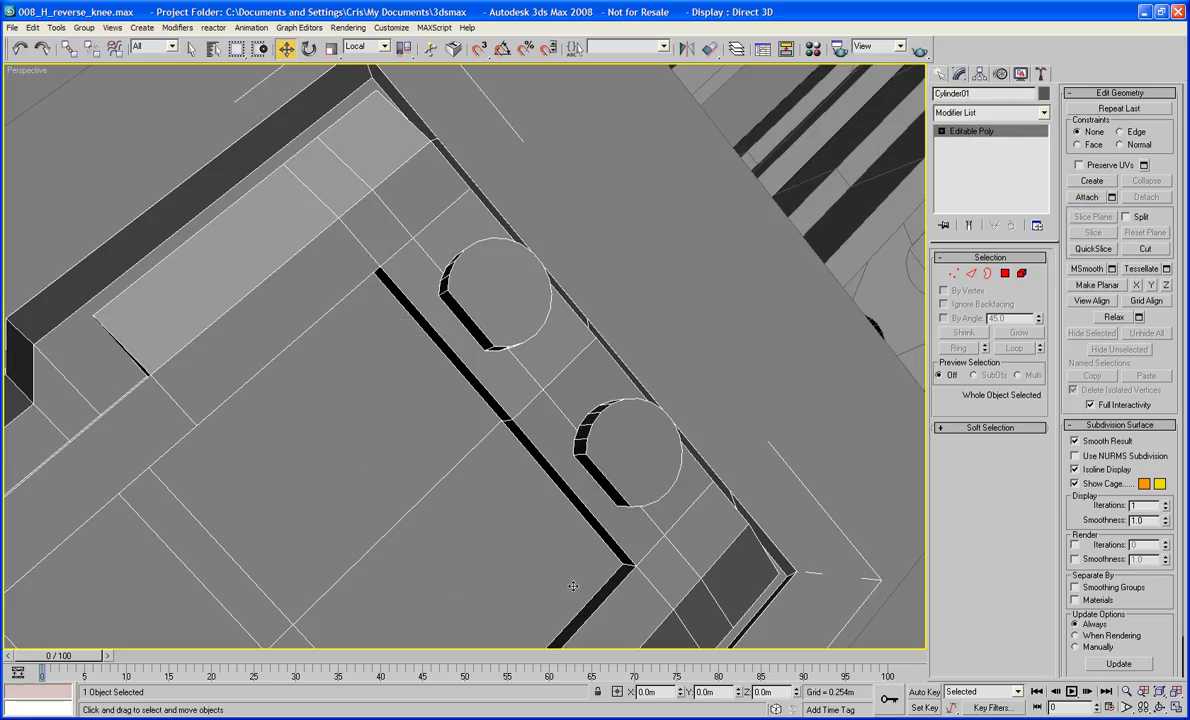
- Delete the two panel polygons surrounding the base of the first round part
click(1005, 275)
click(527, 366)
ctrl+click(509, 367)
alt+middle_drag(509, 367, 600, 362)
key(Delete)
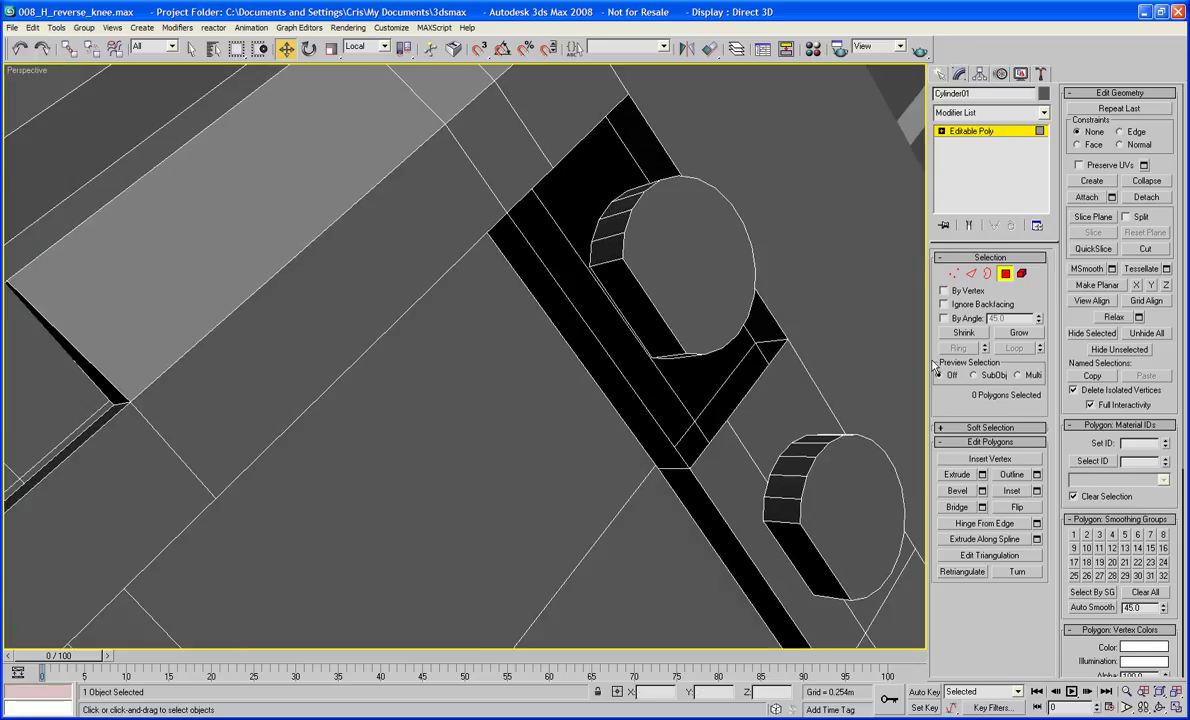
- Bridge the base edge of the first round part's flat side to the facing panel edge along the groove
click(970, 274)
click(612, 300)
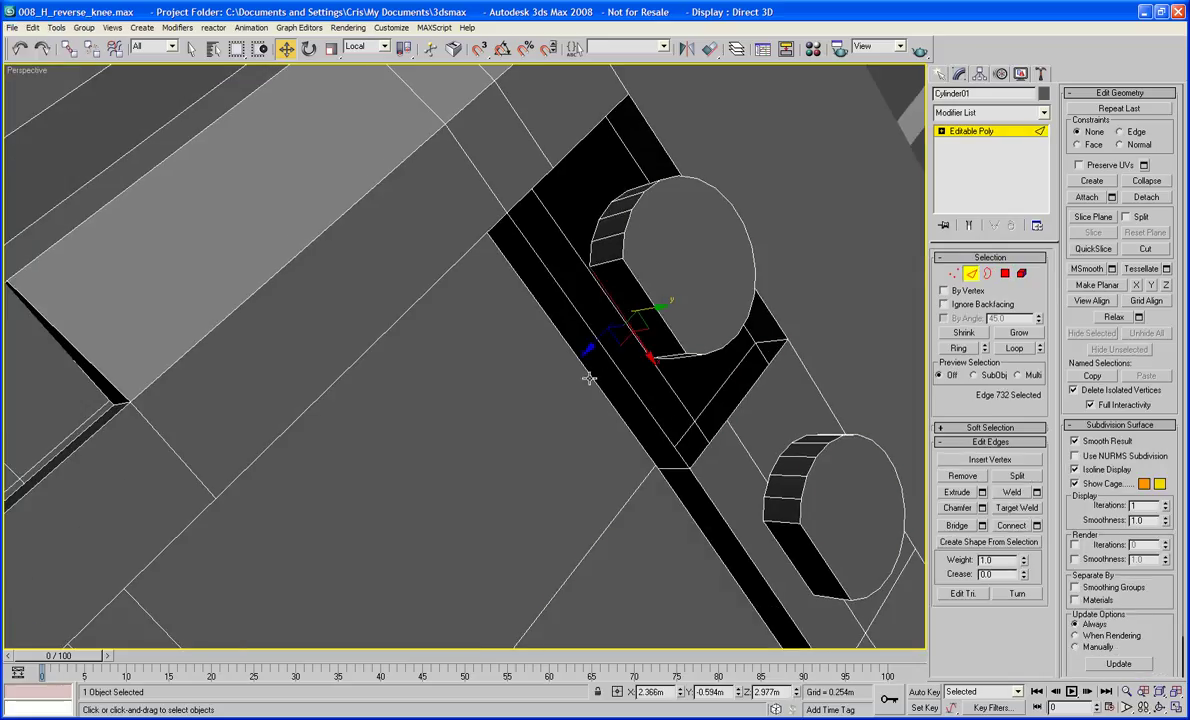
ctrl+click(590, 378)
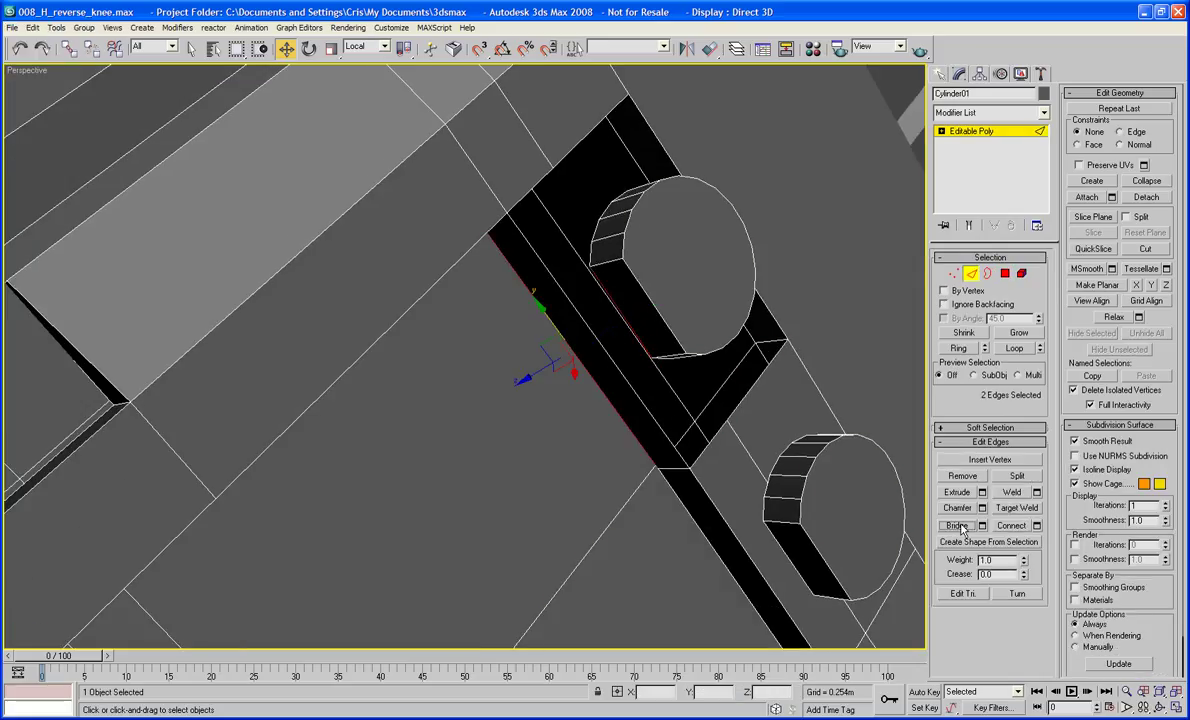
click(624, 378)
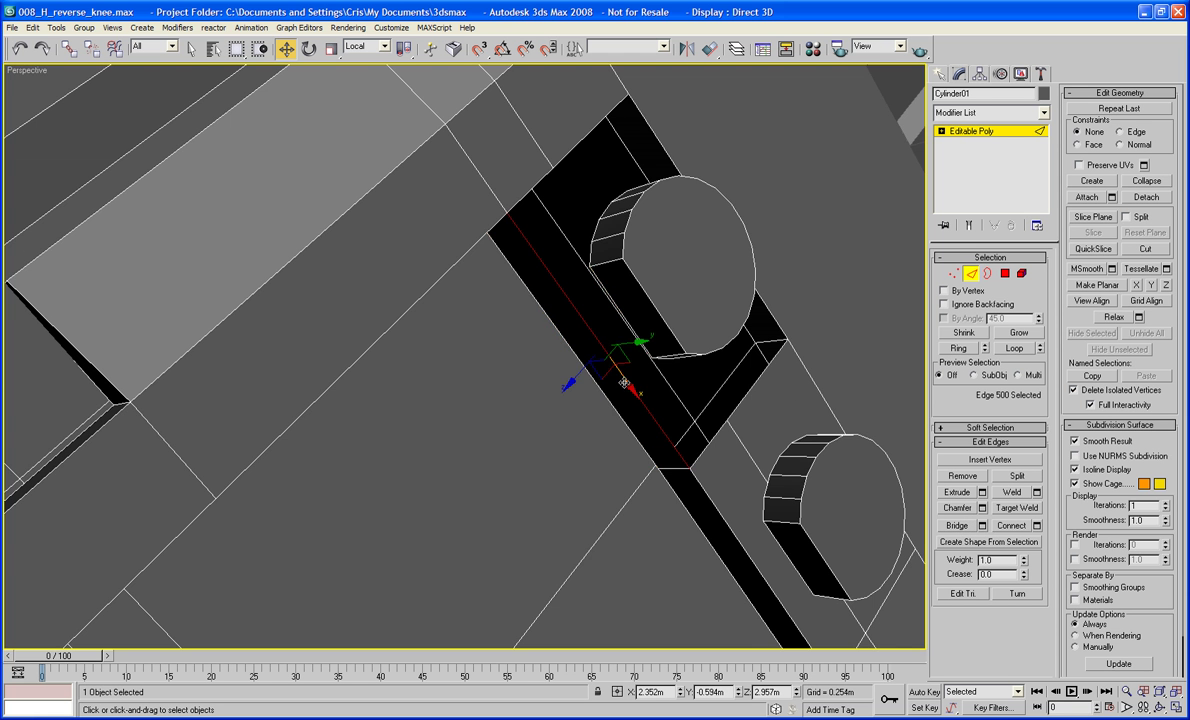
alt+middle_drag(600, 376, 603, 430)
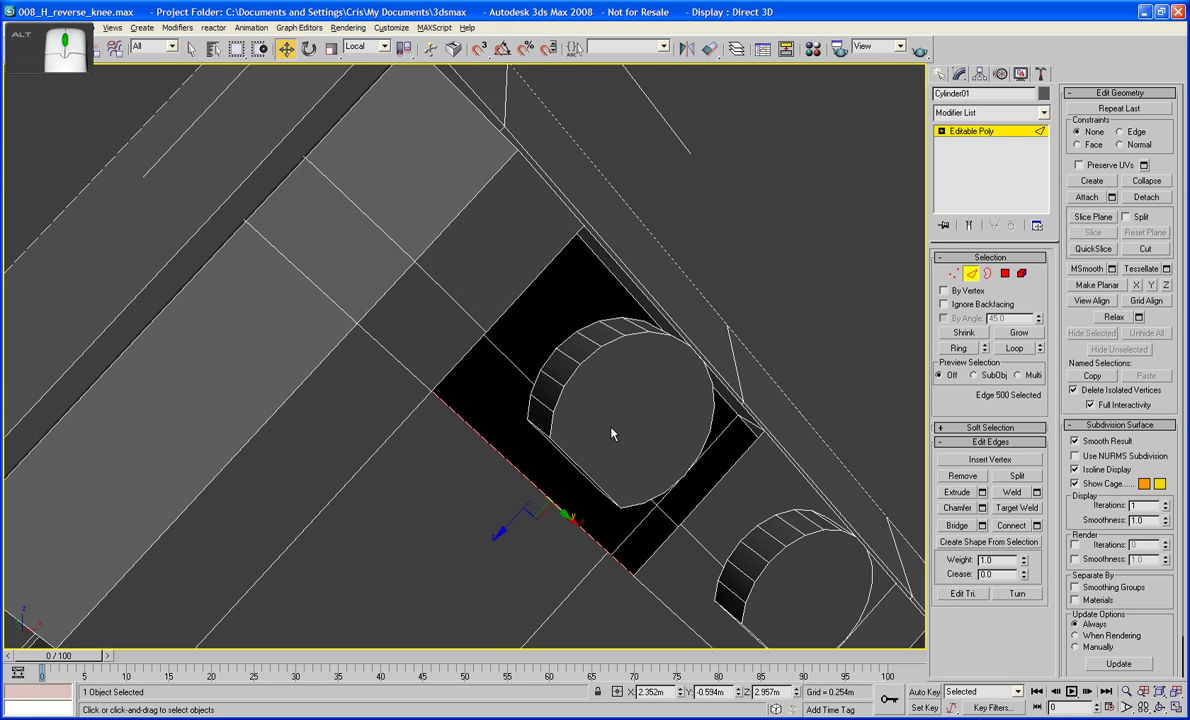
scroll(502, 425, up, 4)
alt+middle_drag(503, 425, 661, 397)
scroll(660, 397, down, 5)
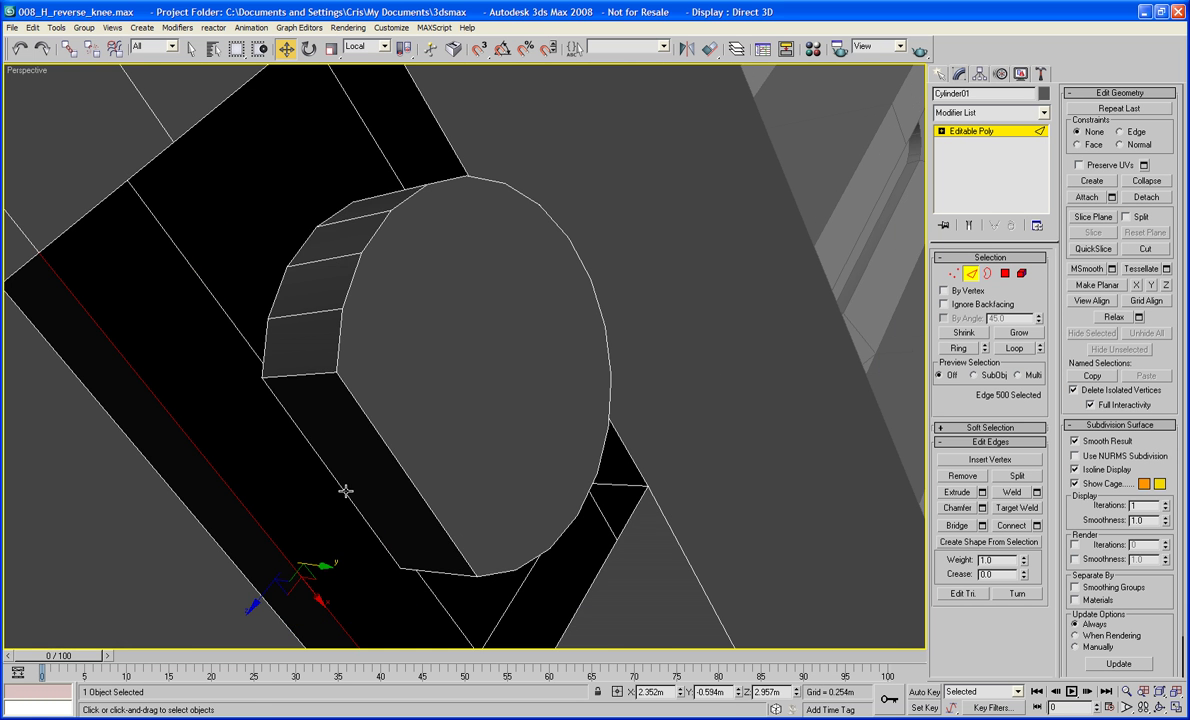
click(345, 486)
key(z)
alt+middle_drag(347, 497, 292, 521)
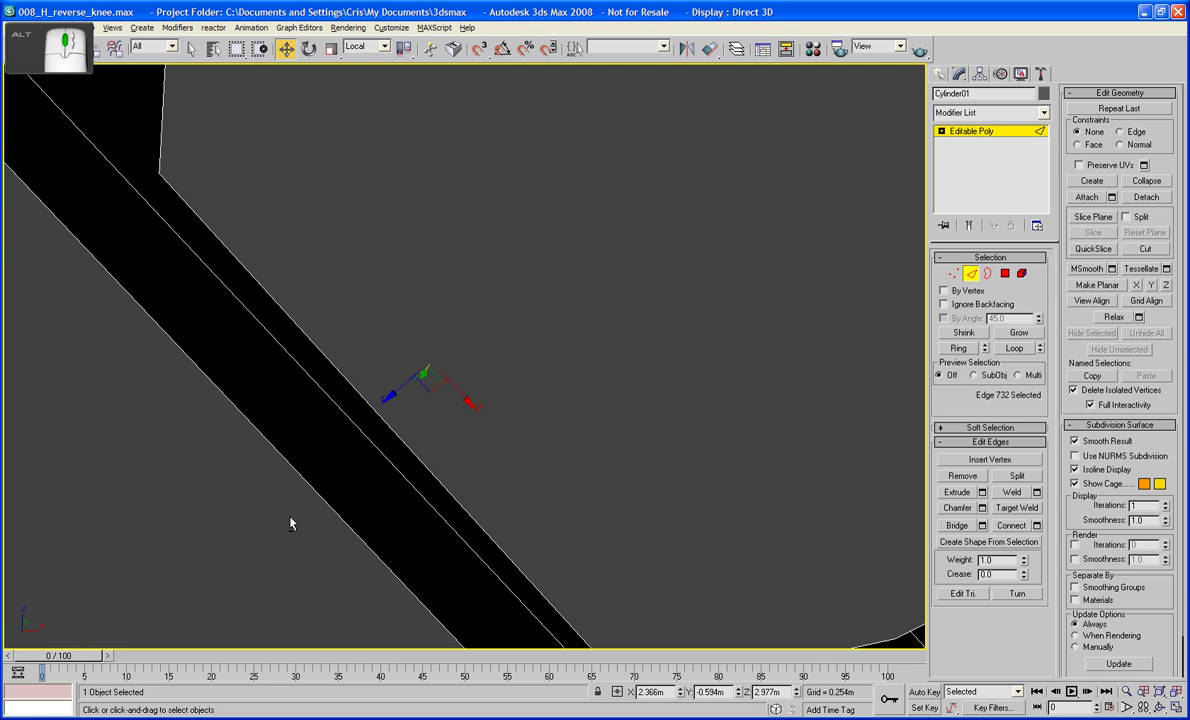
ctrl+click(313, 483)
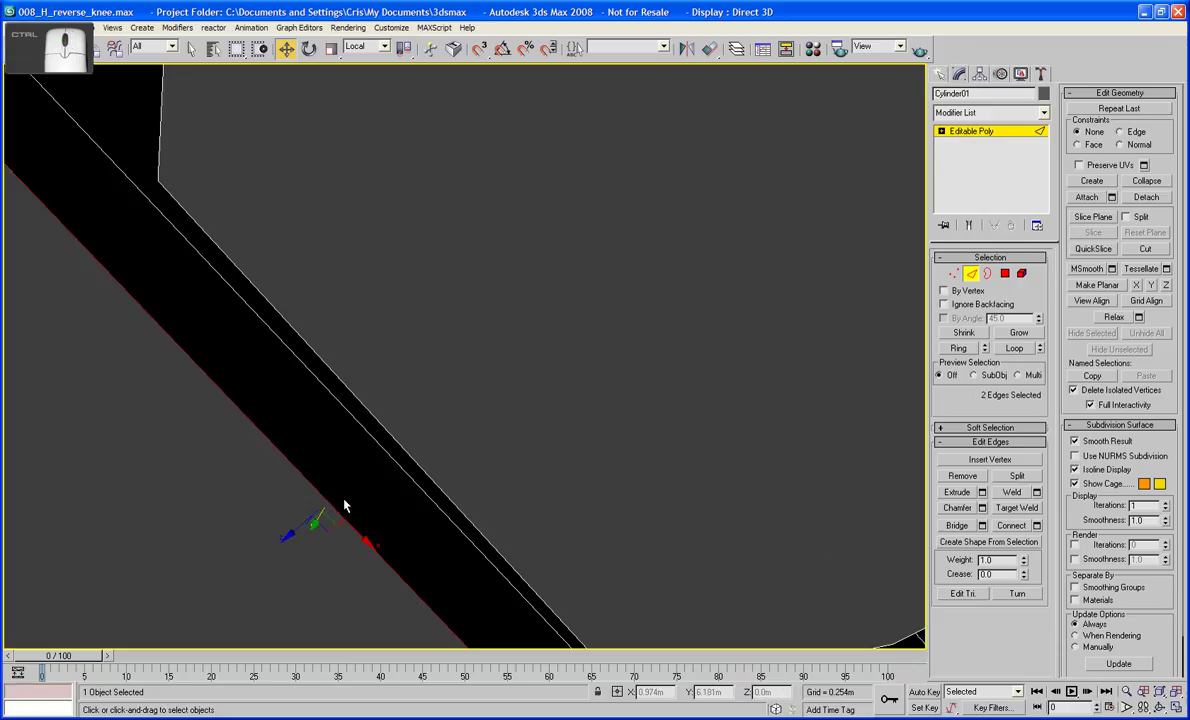
click(957, 525)
- Cap the remaining open border around the first round part
alt+middle_drag(662, 456, 502, 372)
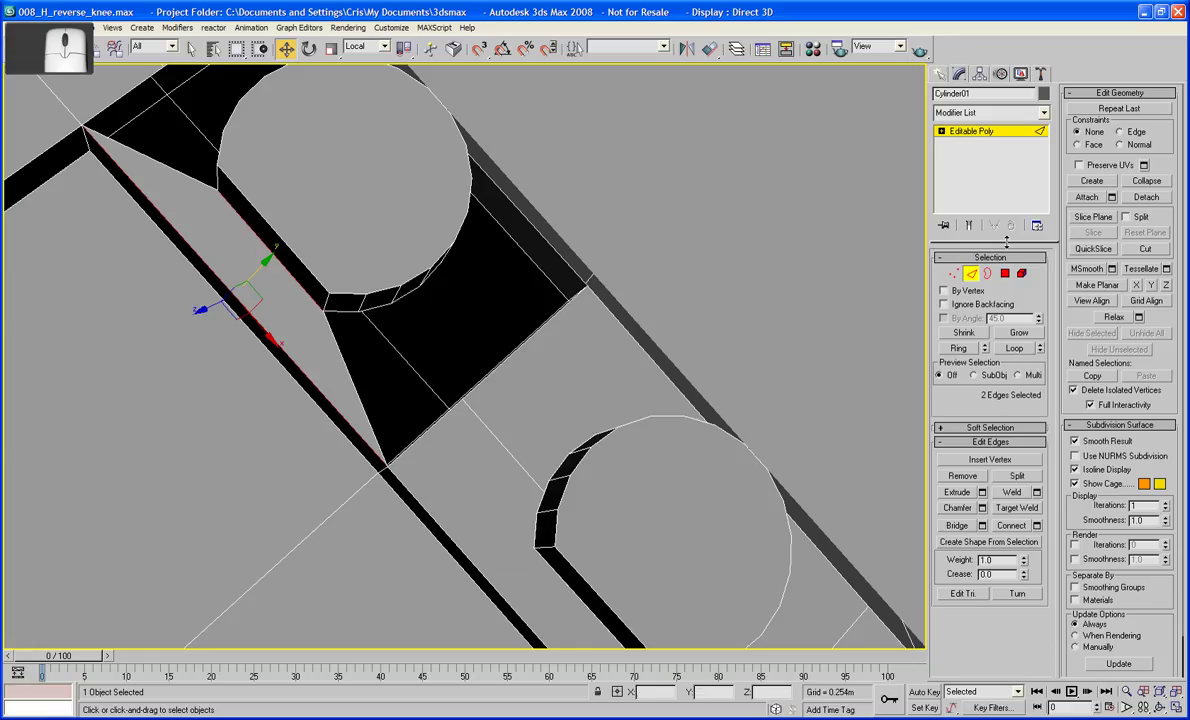
key(3)
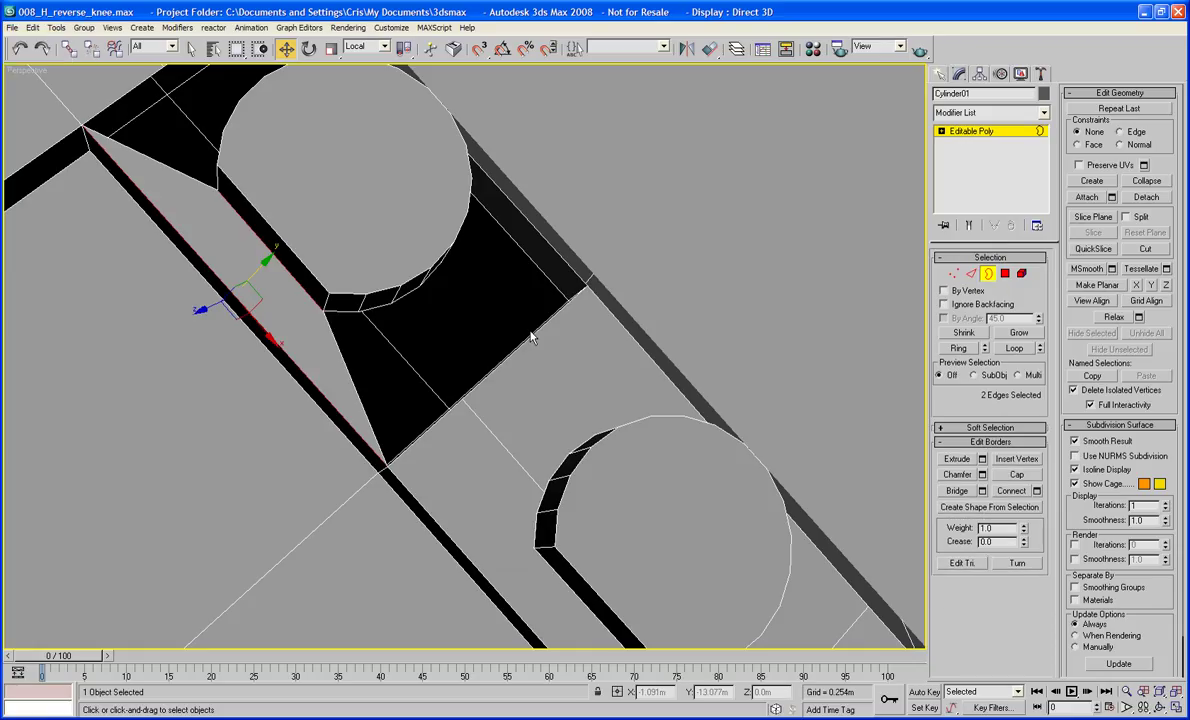
click(530, 333)
click(1016, 475)
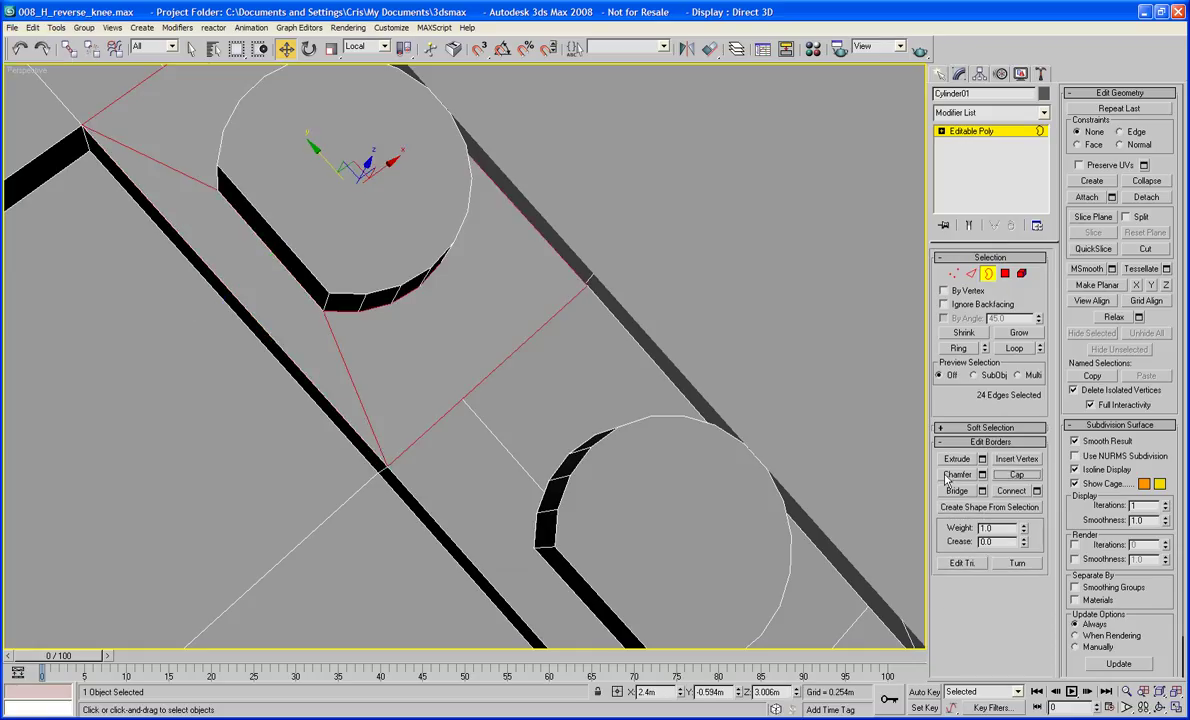
- Delete the two panel polygons surrounding the base of the mirrored second round part
middle_drag(676, 482, 673, 452)
click(1004, 275)
click(577, 352)
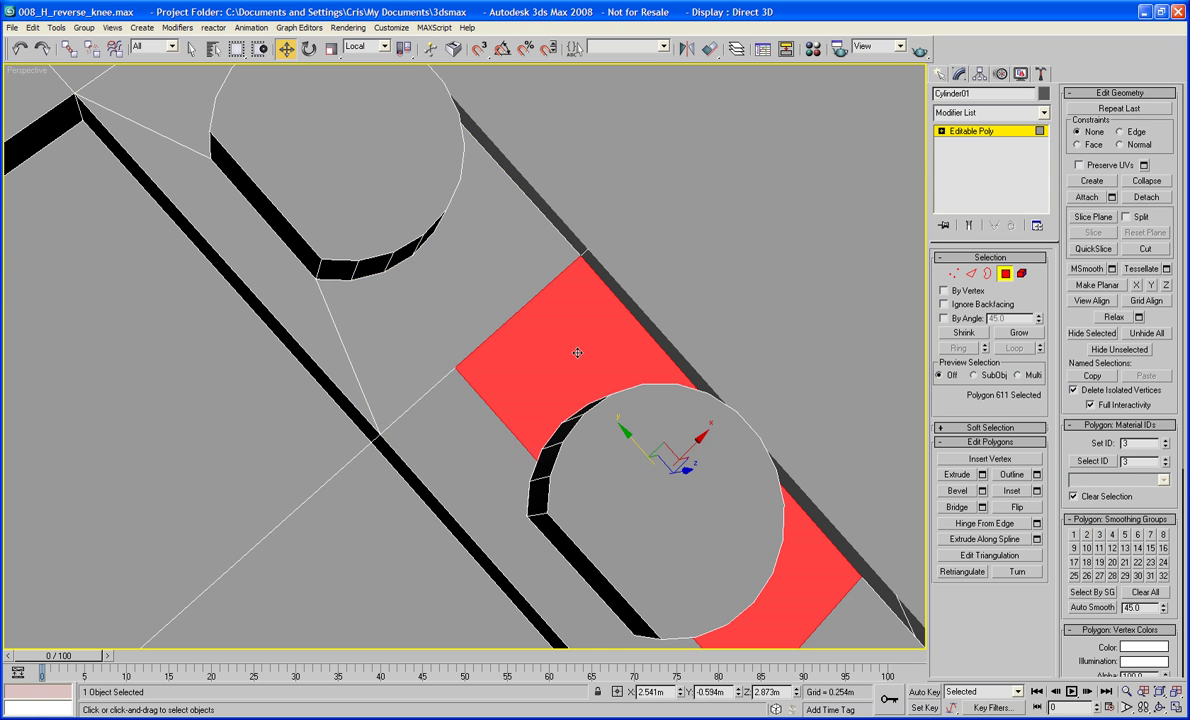
ctrl+click(488, 460)
key(Delete)
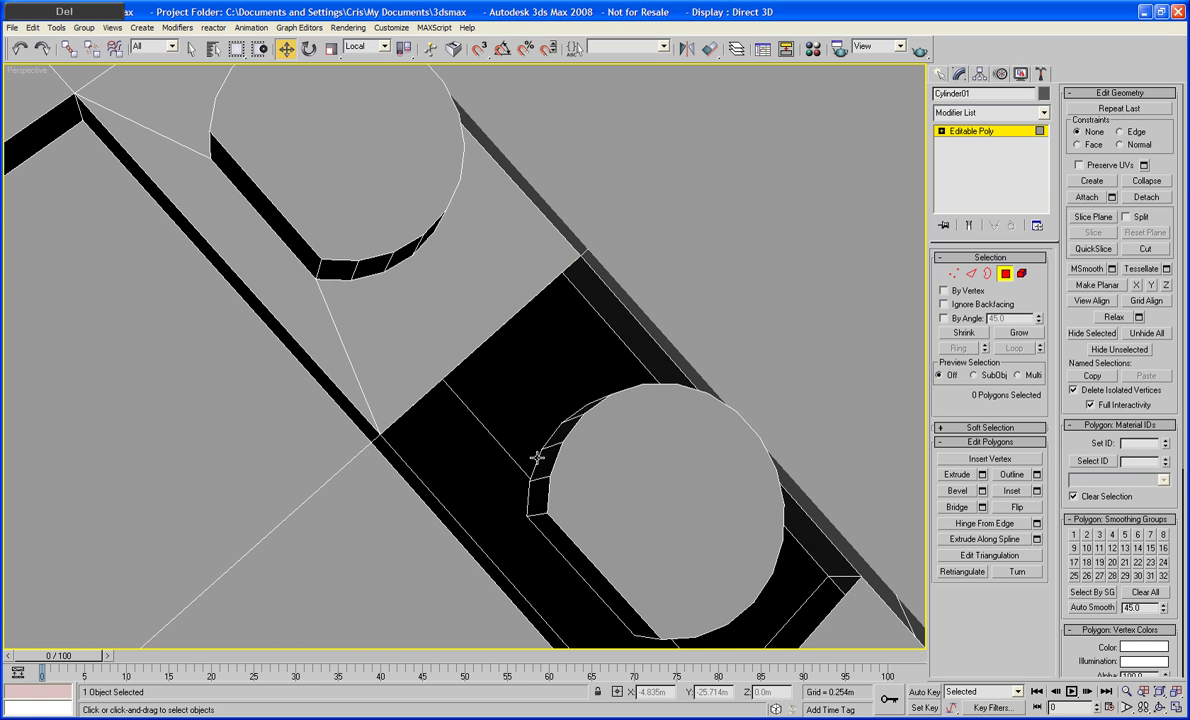
- Bridge the base edge of the second round part's flat side to the facing panel edge along the groove
scroll(530, 485, down, 2)
scroll(509, 381, down, 3)
alt+middle_drag(509, 381, 539, 364)
scroll(545, 380, up, 3)
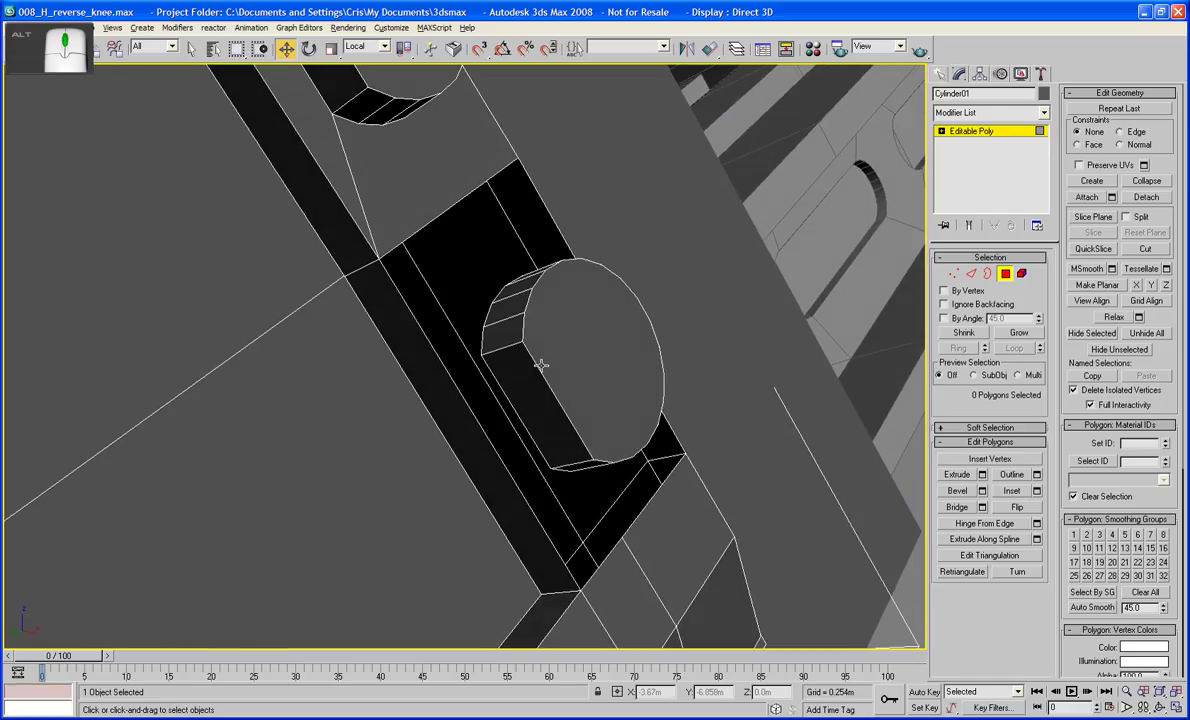
click(976, 274)
click(527, 438)
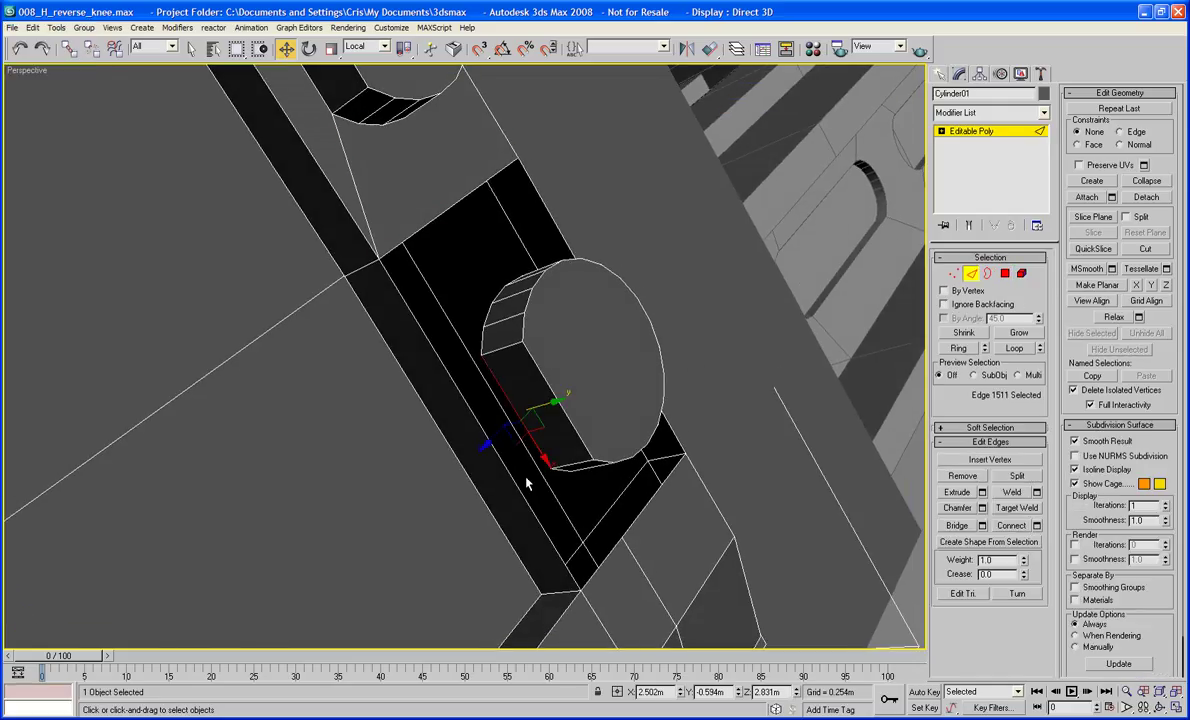
ctrl+click(525, 494)
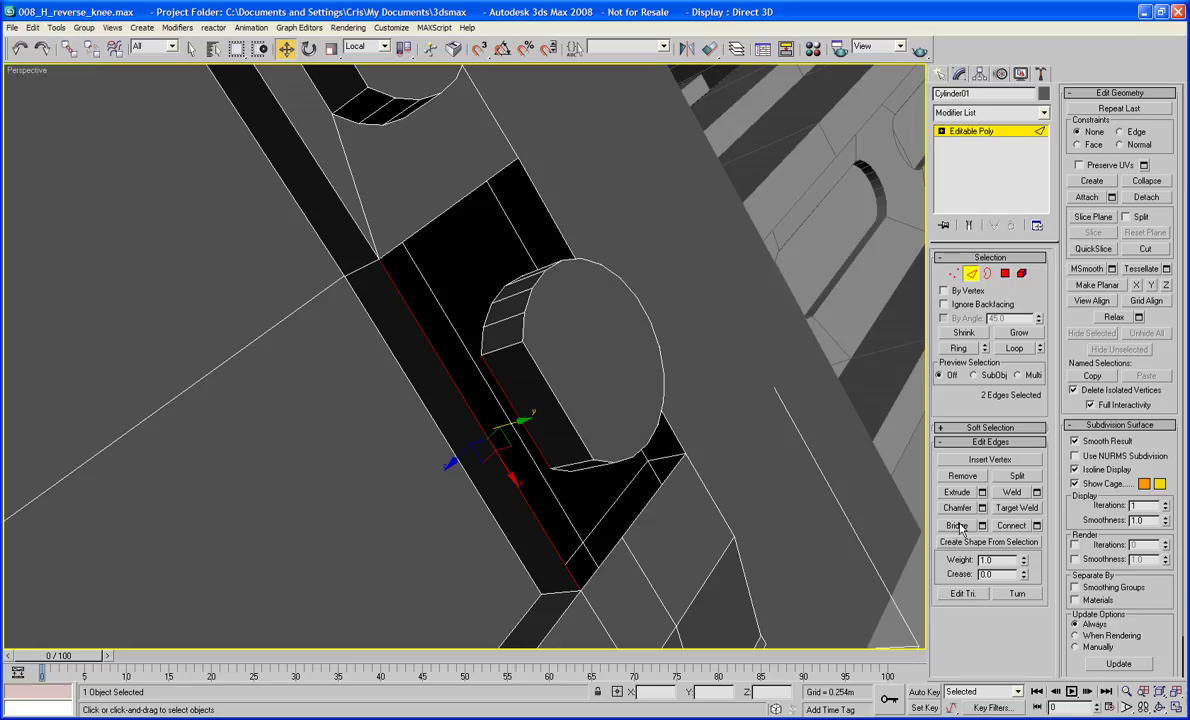
click(956, 526)
- Cap the remaining open border around the second round part and leave border editing
click(987, 273)
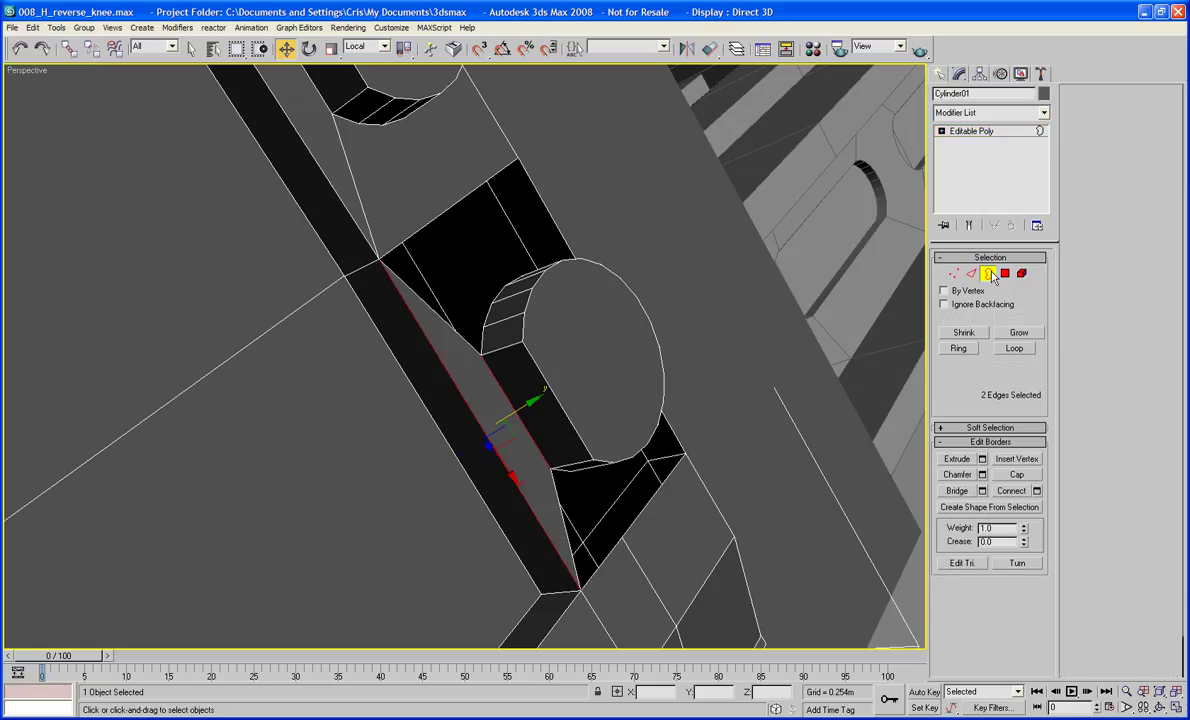
click(553, 225)
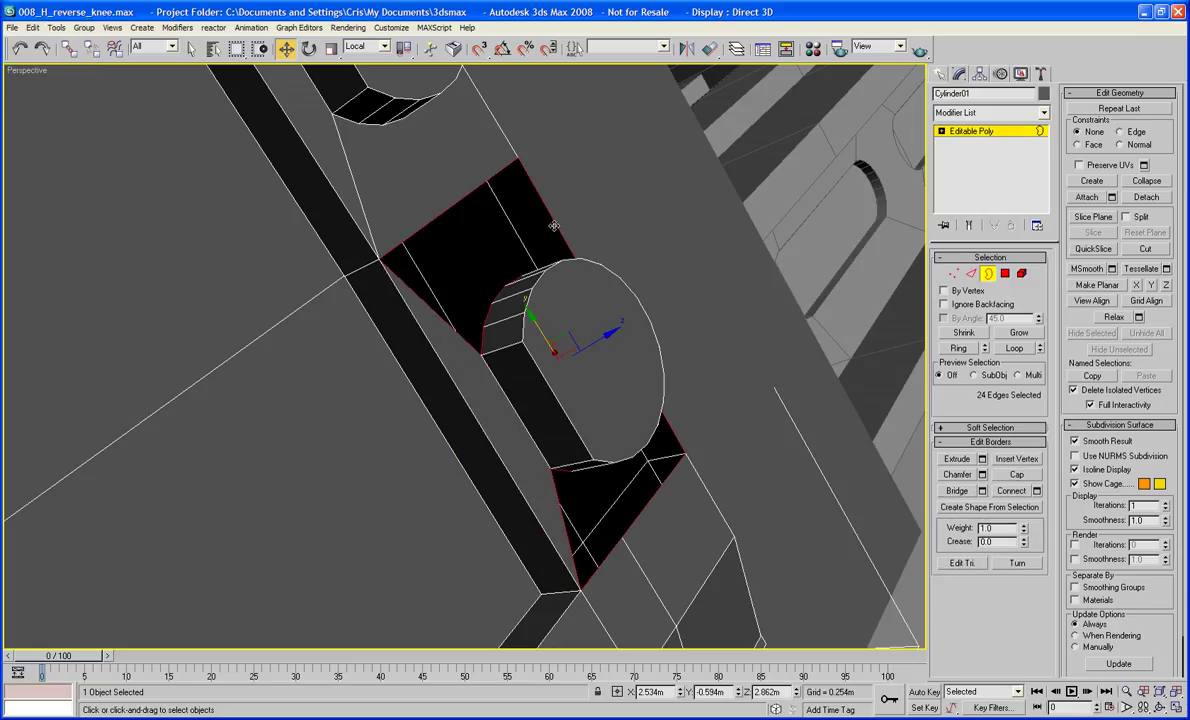
click(1016, 474)
alt+middle_drag(765, 481, 622, 459)
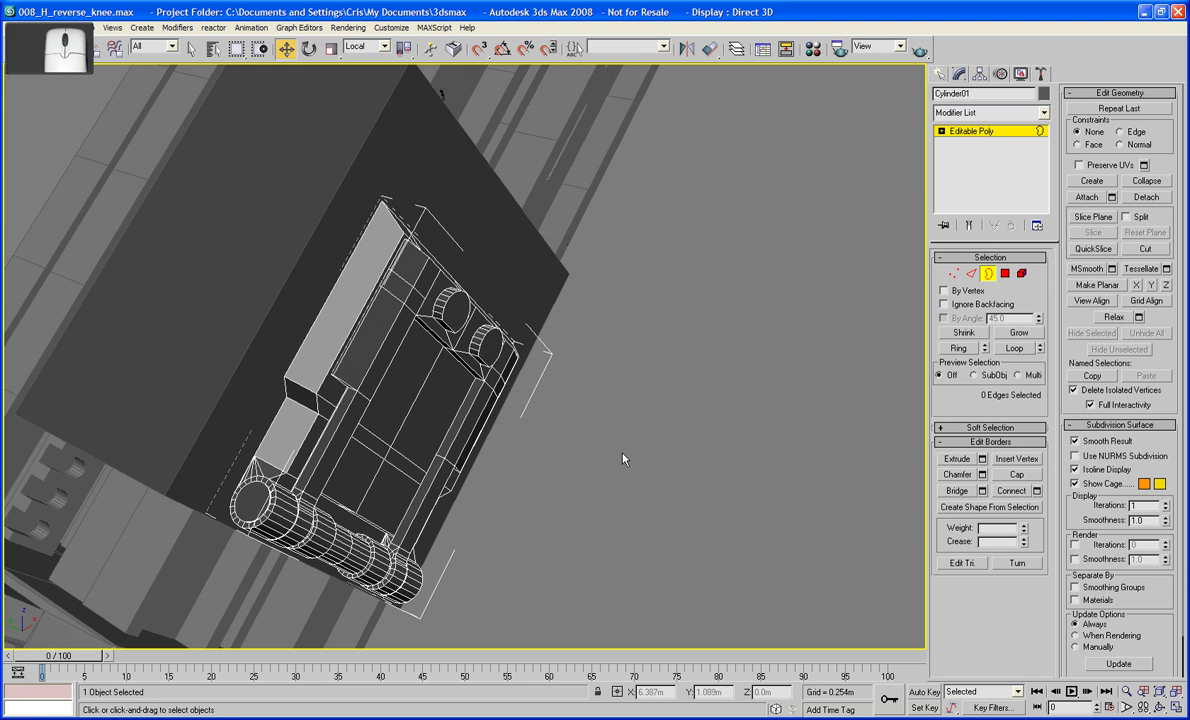
click(988, 273)
middle_drag(750, 346, 768, 356)
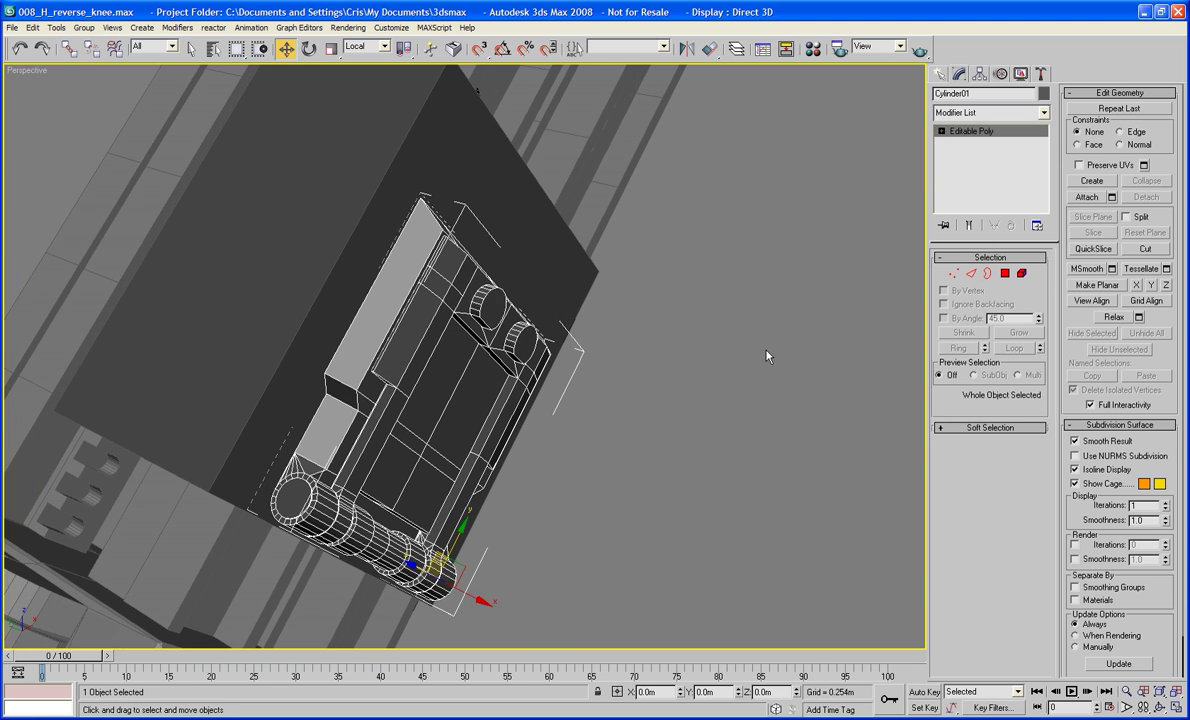
- Isolate the hinged panel object from the rest of the mech
right_click(489, 358)
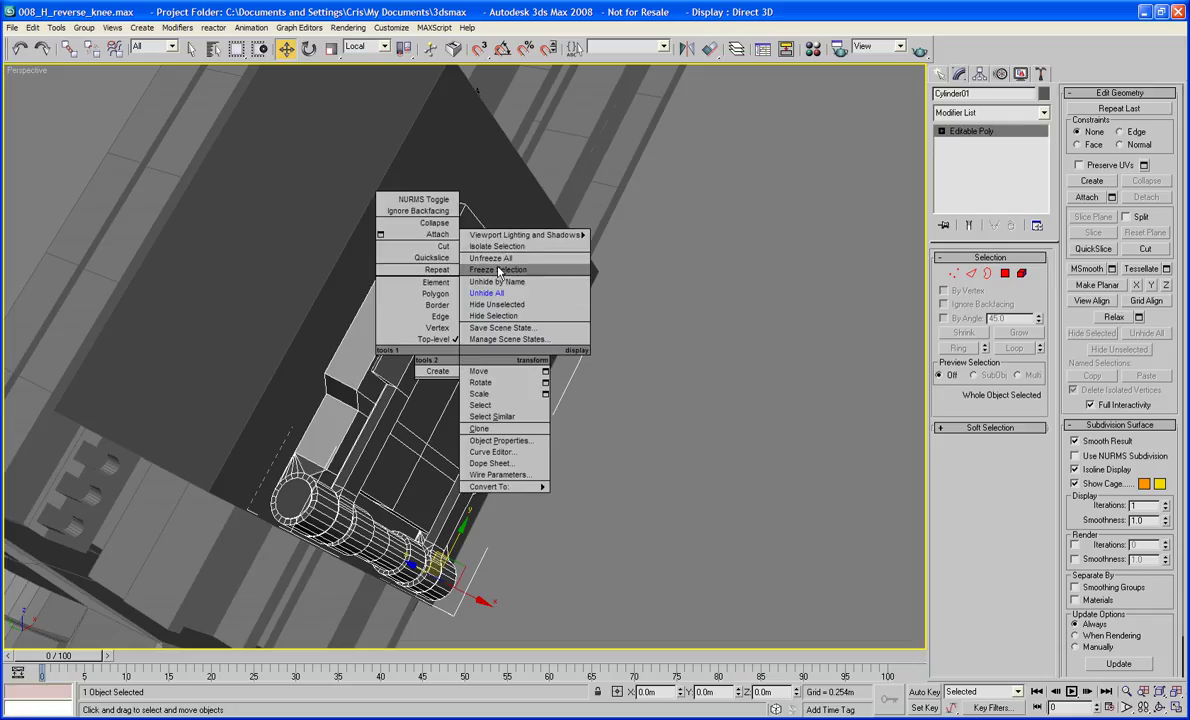
click(466, 232)
alt+middle_drag(449, 340, 592, 310)
scroll(590, 337, up, 5)
middle_drag(869, 284, 873, 342)
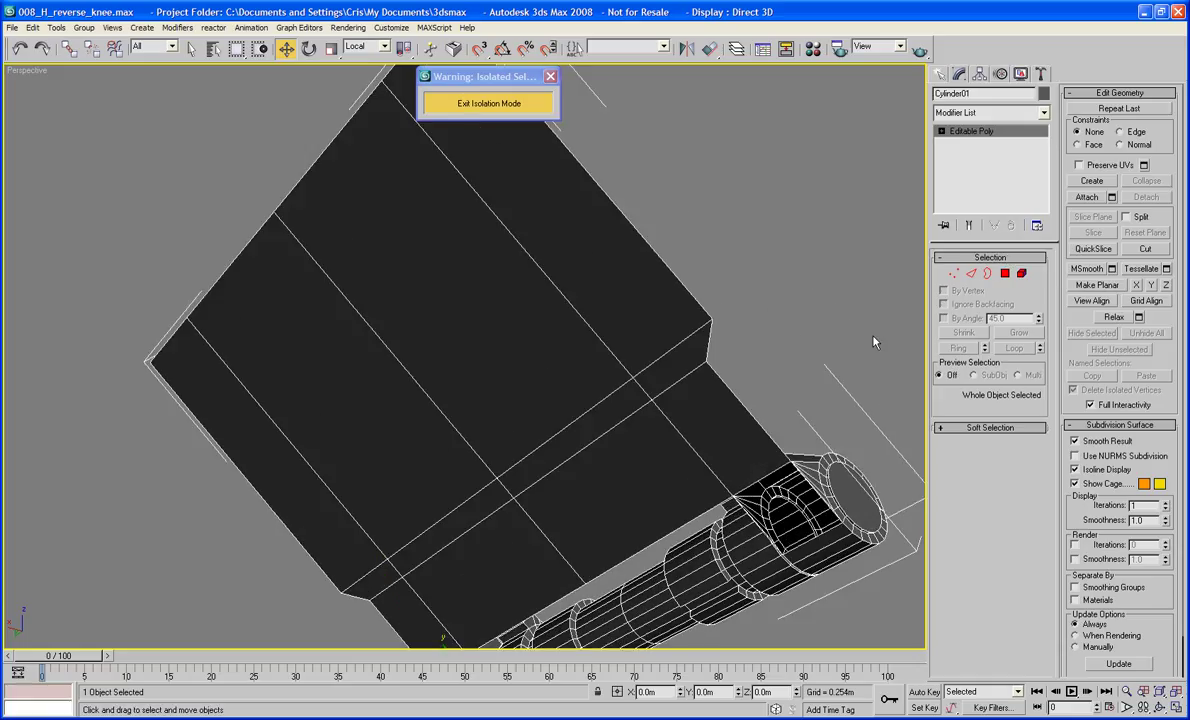
click(1005, 275)
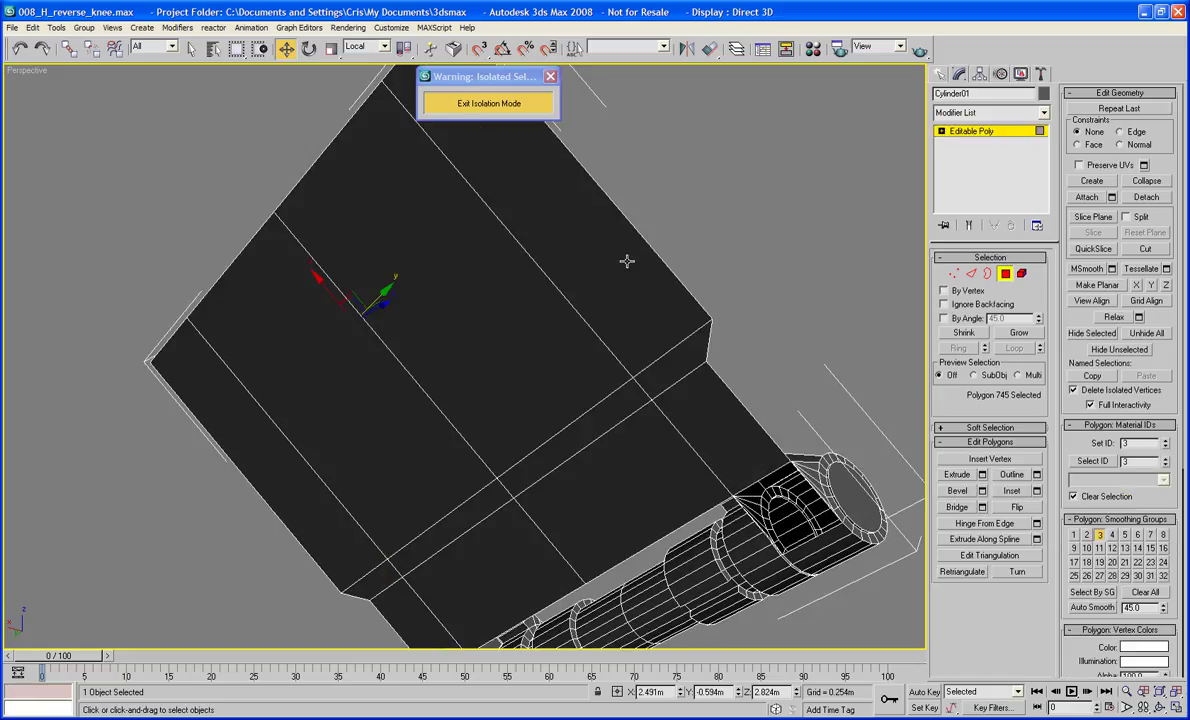
click(627, 261)
click(745, 278)
alt+middle_drag(752, 276, 656, 266)
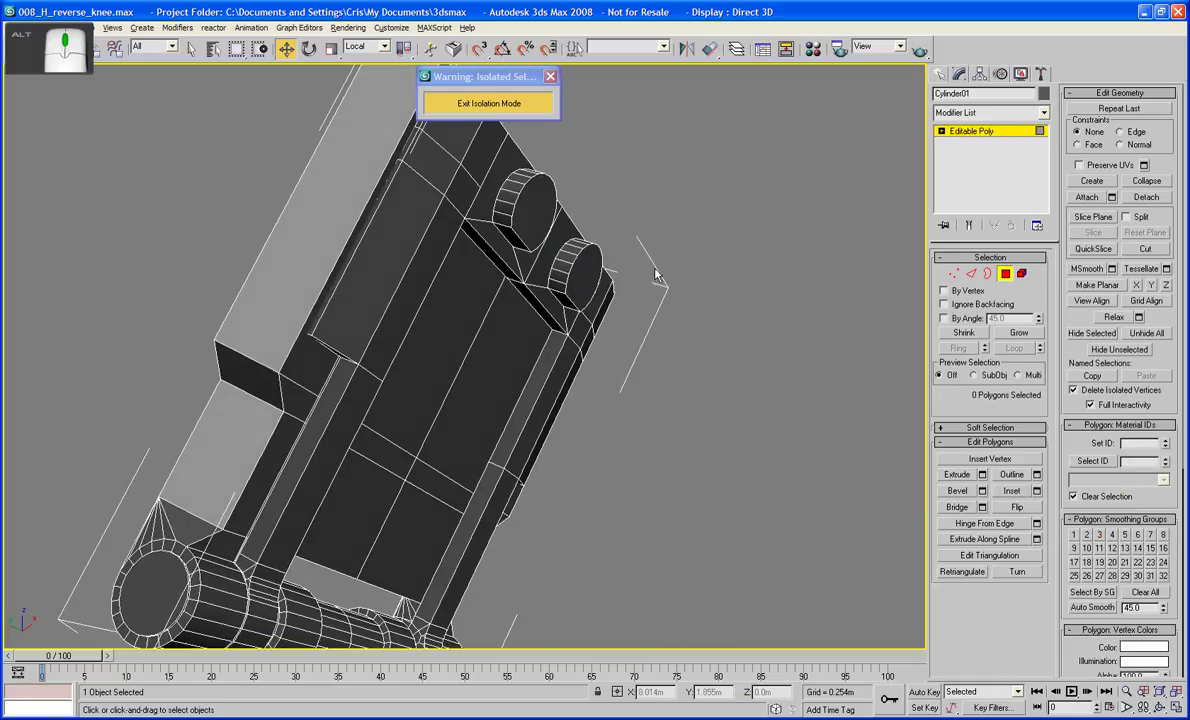
click(1005, 273)
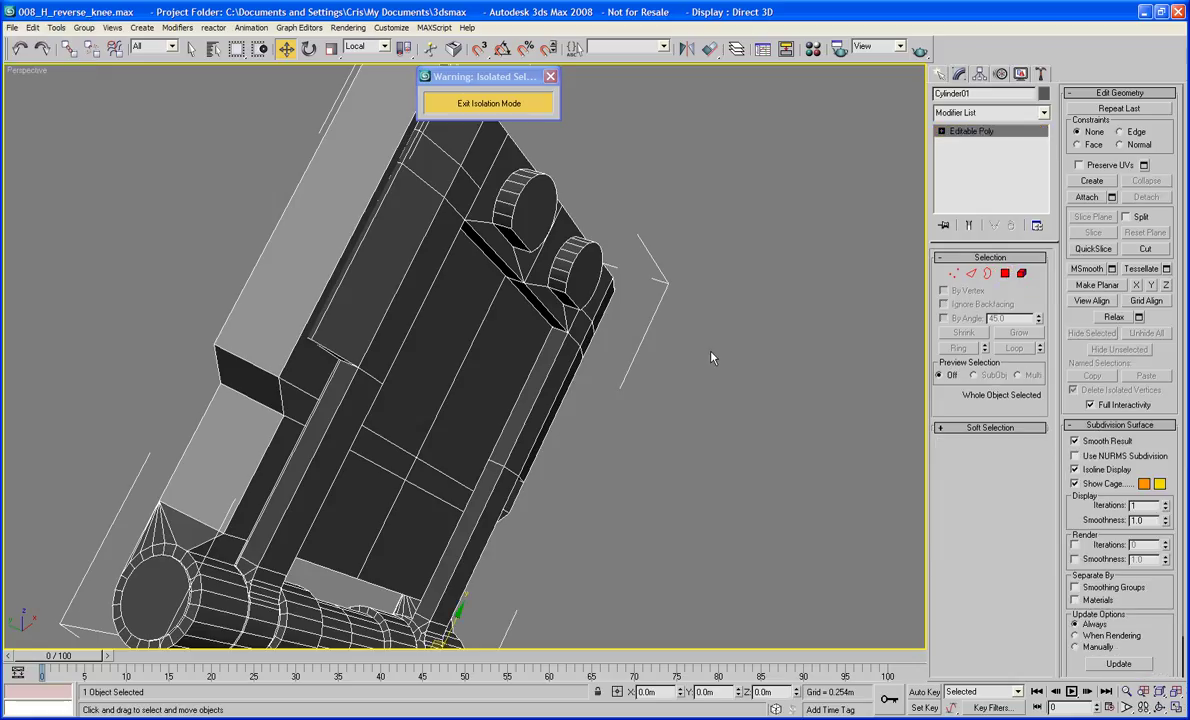
- Add an EdgeChEx modifier to the hinged panel to chamfer its hard edges
scroll(700, 355, down, 3)
mouse_move(677, 357)
alt+middle_down()
mouse_move(677, 377)
mouse_move(690, 370)
alt+middle_up()
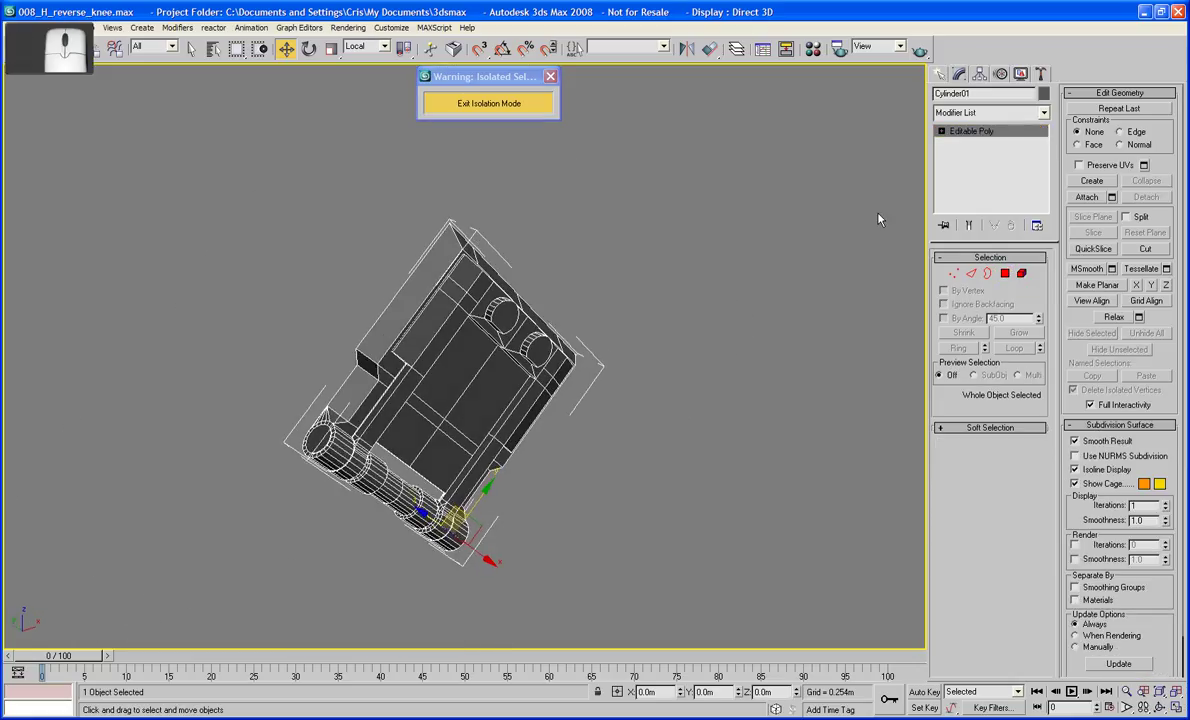
click(975, 113)
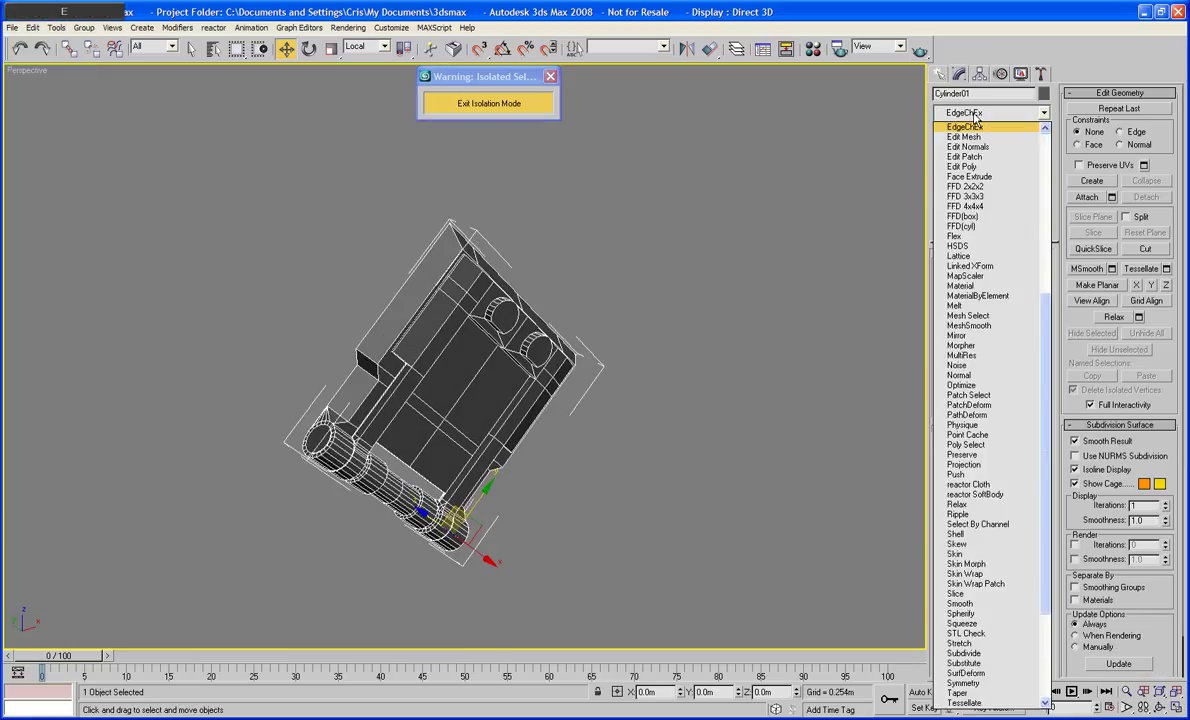
click(965, 410)
scroll(659, 345, up, 10)
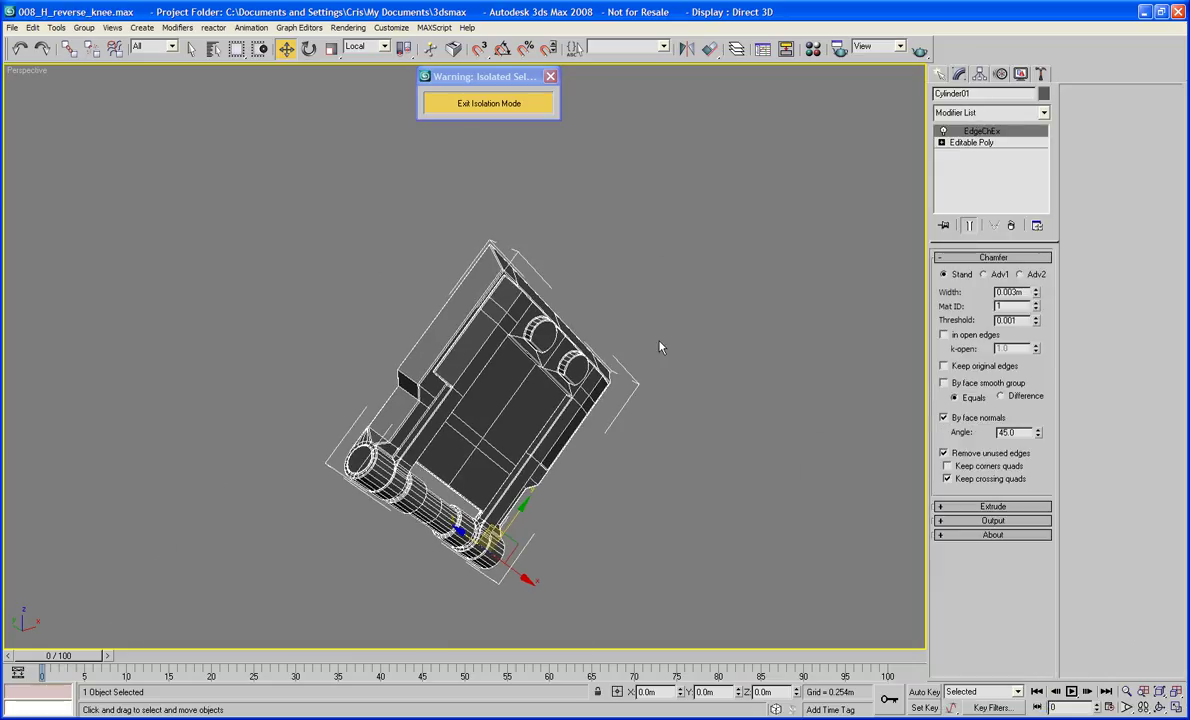
scroll(534, 311, down, 8)
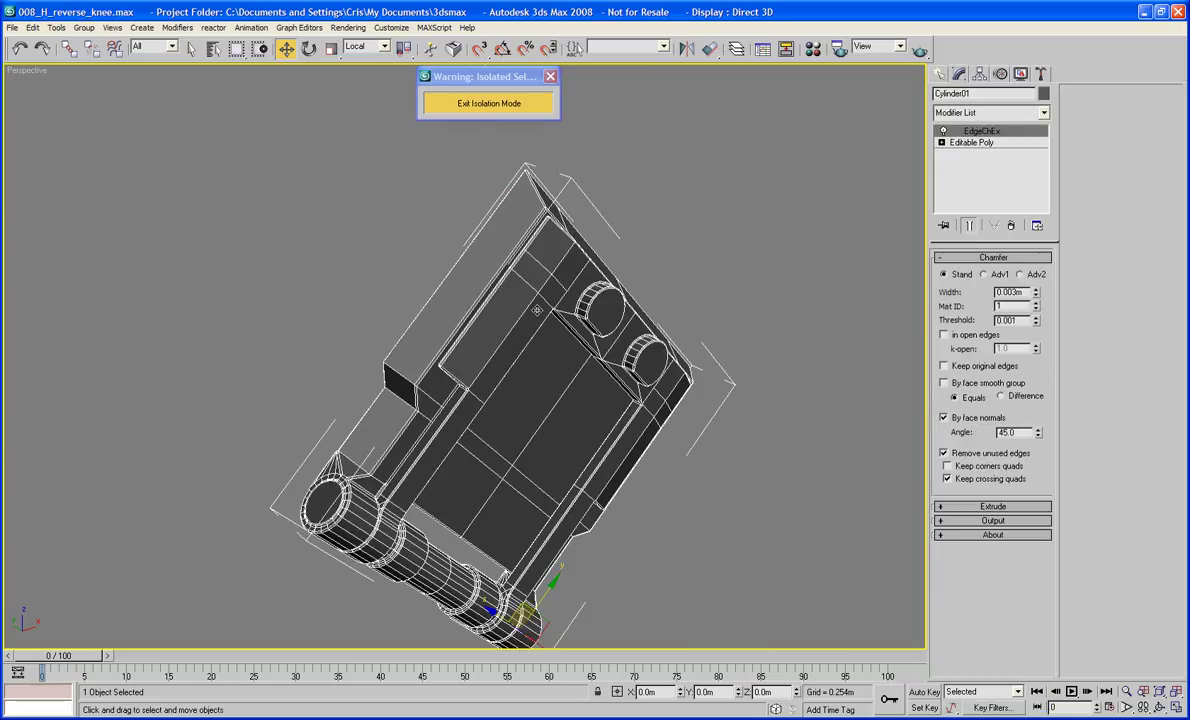
scroll(536, 311, up, 8)
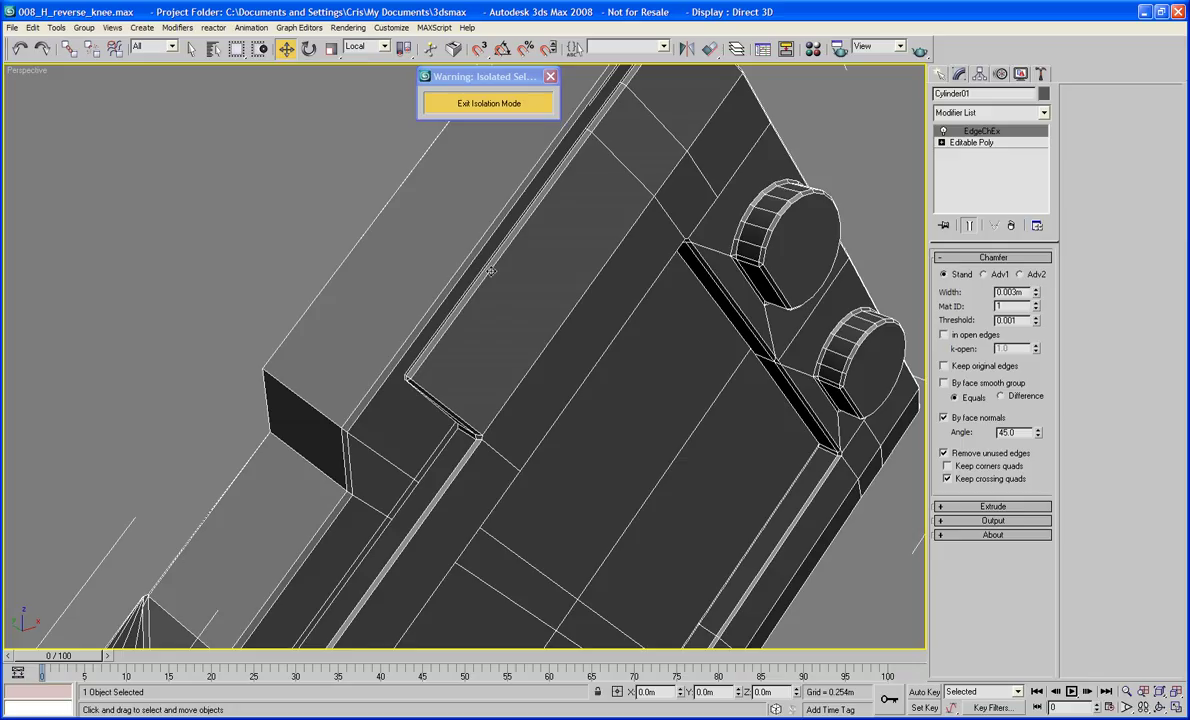
- Convert the chamfered hinged panel to an Editable Poly
right_click(490, 270)
mouse_move(505, 380)
click(620, 408)
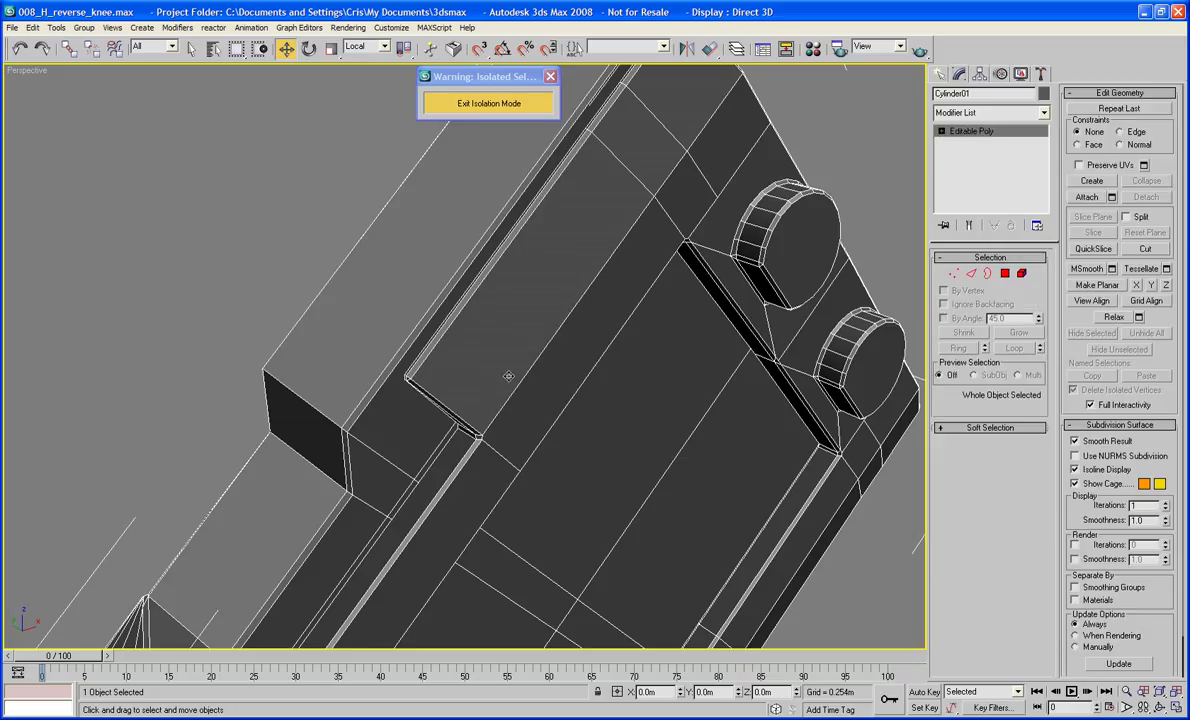
- Select the long outer polygon on the flat back of the hinged panel
alt+middle_drag(508, 375, 730, 367)
click(1005, 273)
scroll(730, 367, down, 2)
alt+middle_drag(636, 351, 605, 312)
click(605, 312)
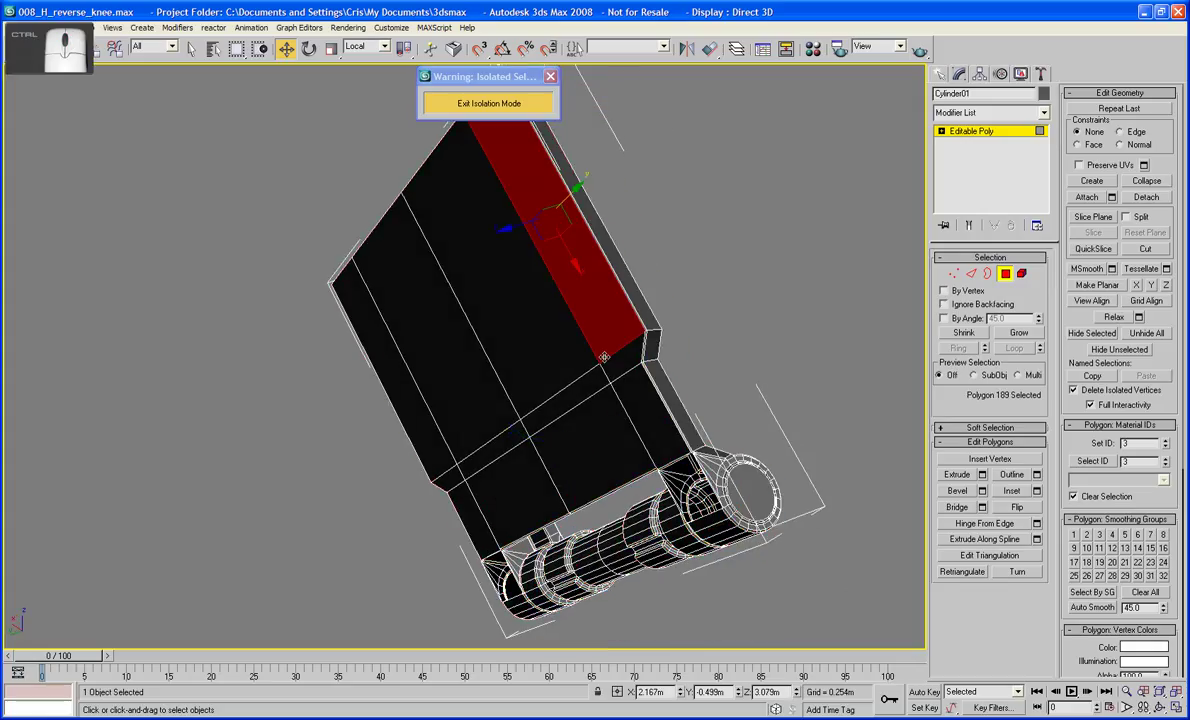
- Delete all the flat polygons covering the back of the hinged panel, including the narrow strip along the step
ctrl+click(605, 356)
ctrl+click(614, 358)
ctrl+click(610, 332)
ctrl+click(647, 411)
ctrl+click(594, 411)
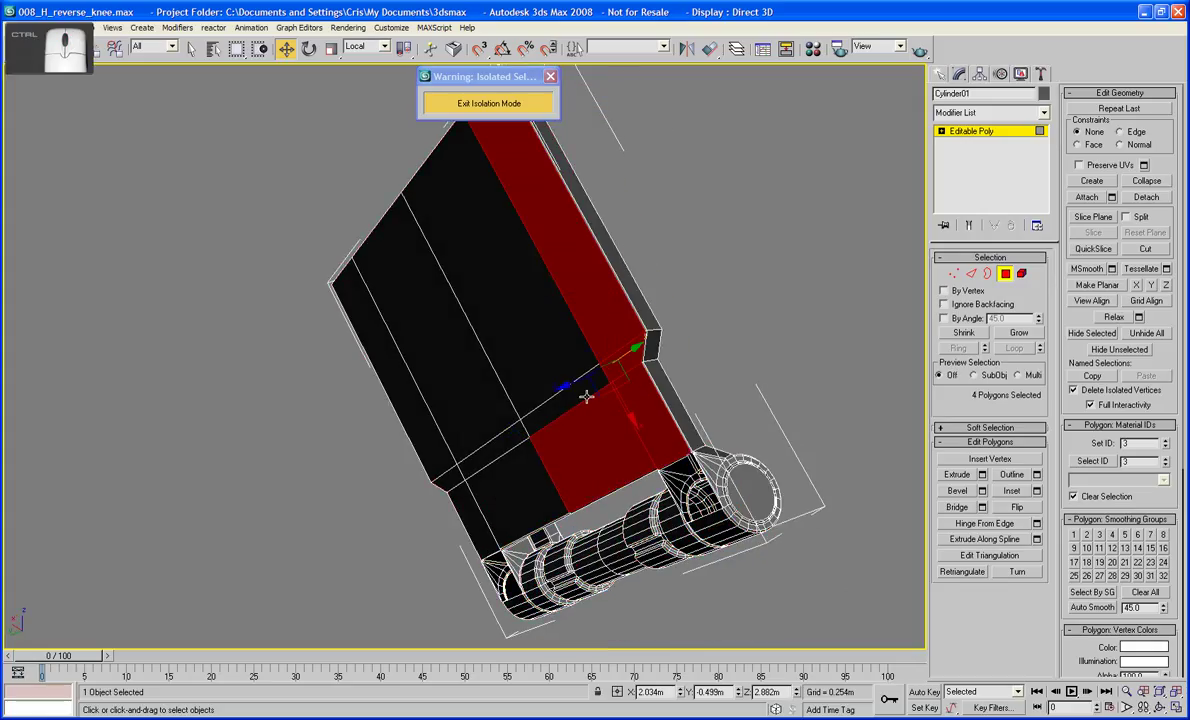
ctrl+click(583, 392)
ctrl+click(571, 369)
ctrl+click(445, 351)
ctrl+click(492, 438)
ctrl+click(494, 450)
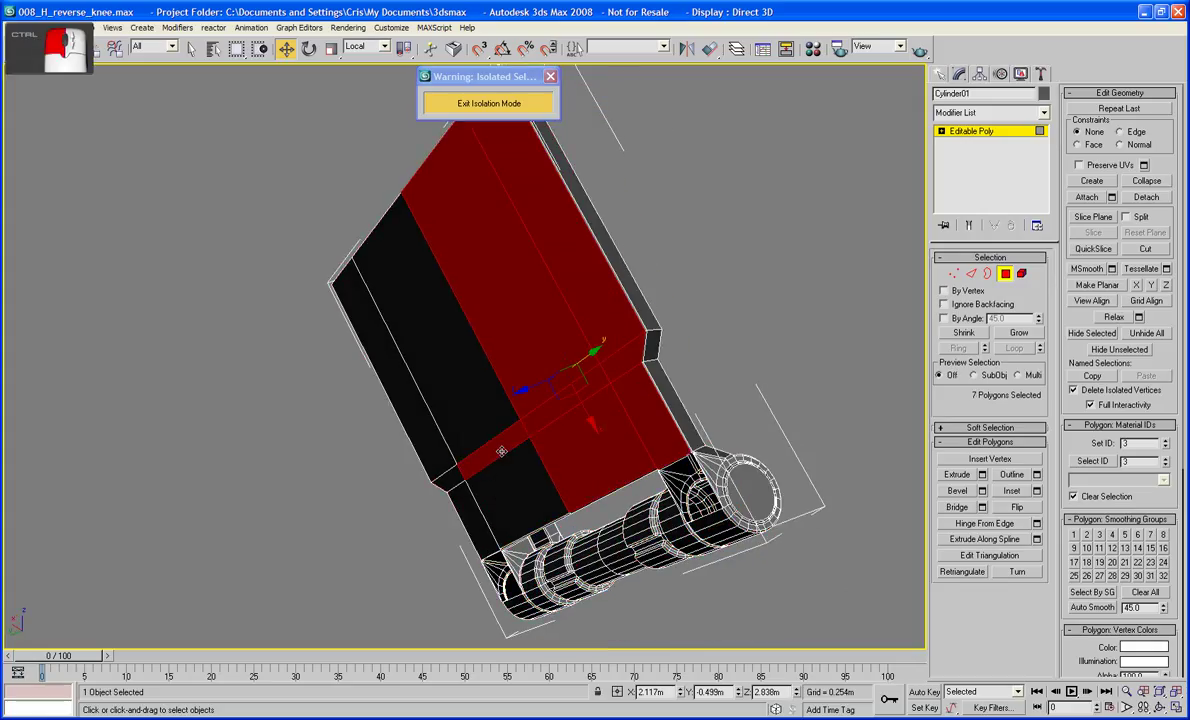
ctrl+click(491, 408)
ctrl+click(500, 482)
ctrl+click(423, 426)
ctrl+click(453, 482)
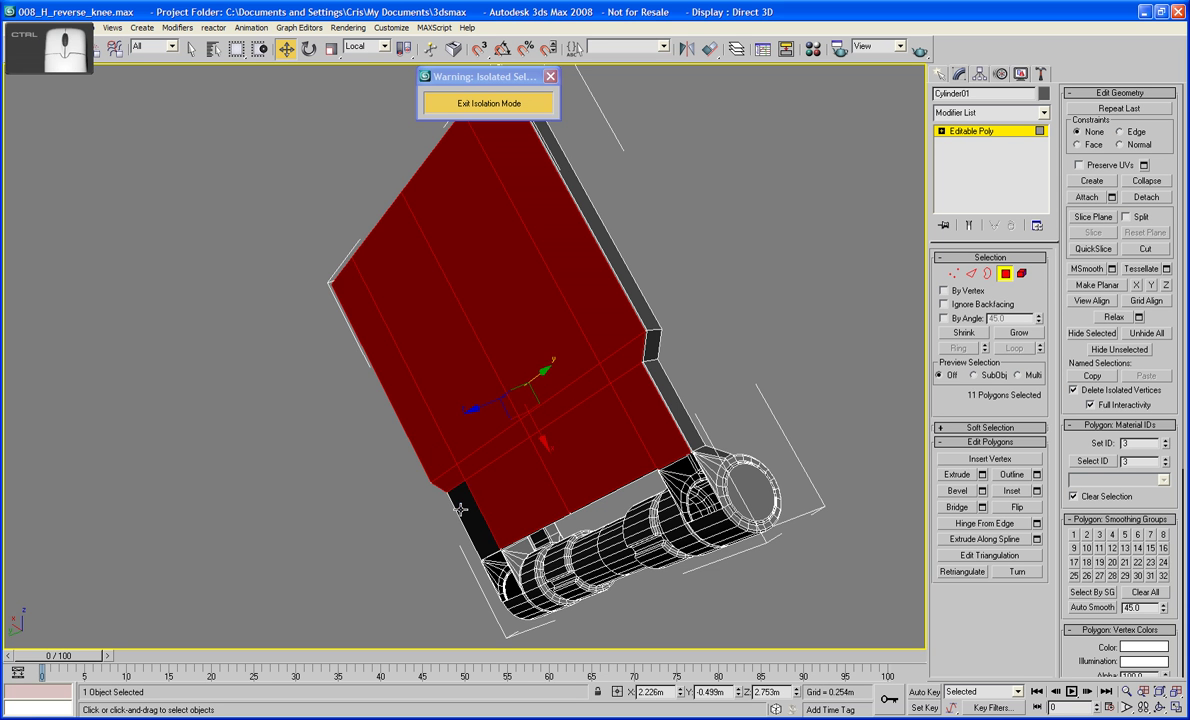
ctrl+click(474, 514)
alt+middle_drag(474, 514, 337, 495)
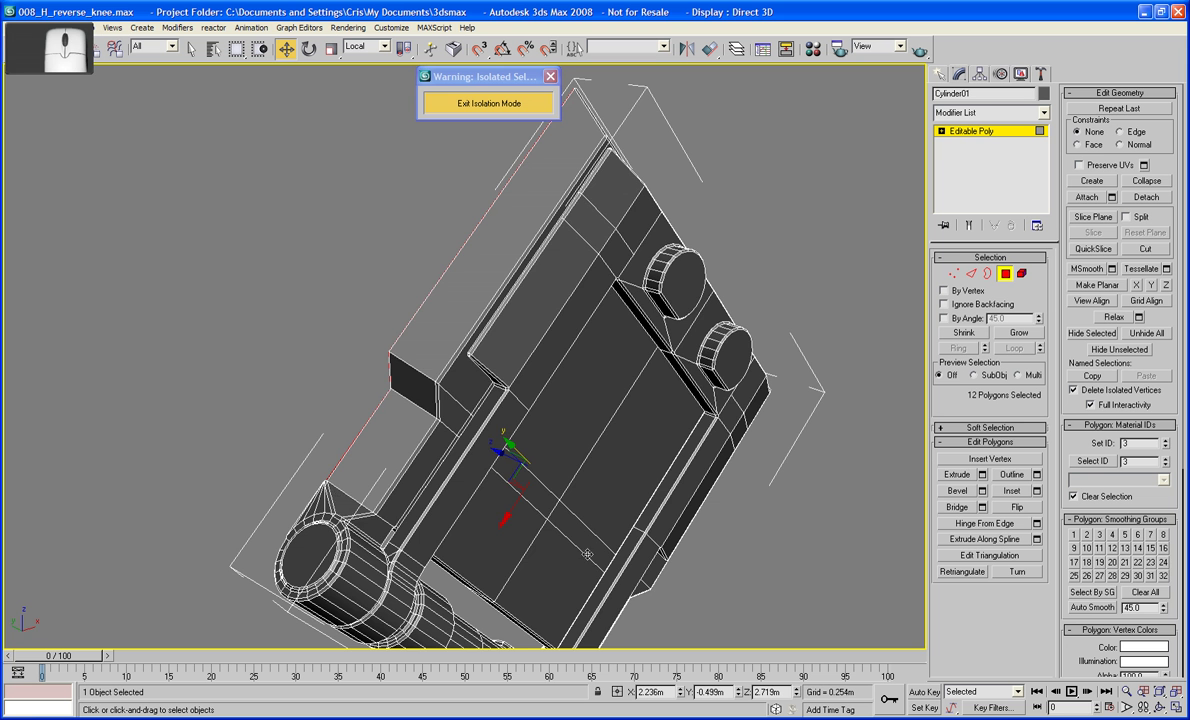
alt+middle_drag(588, 554, 530, 535)
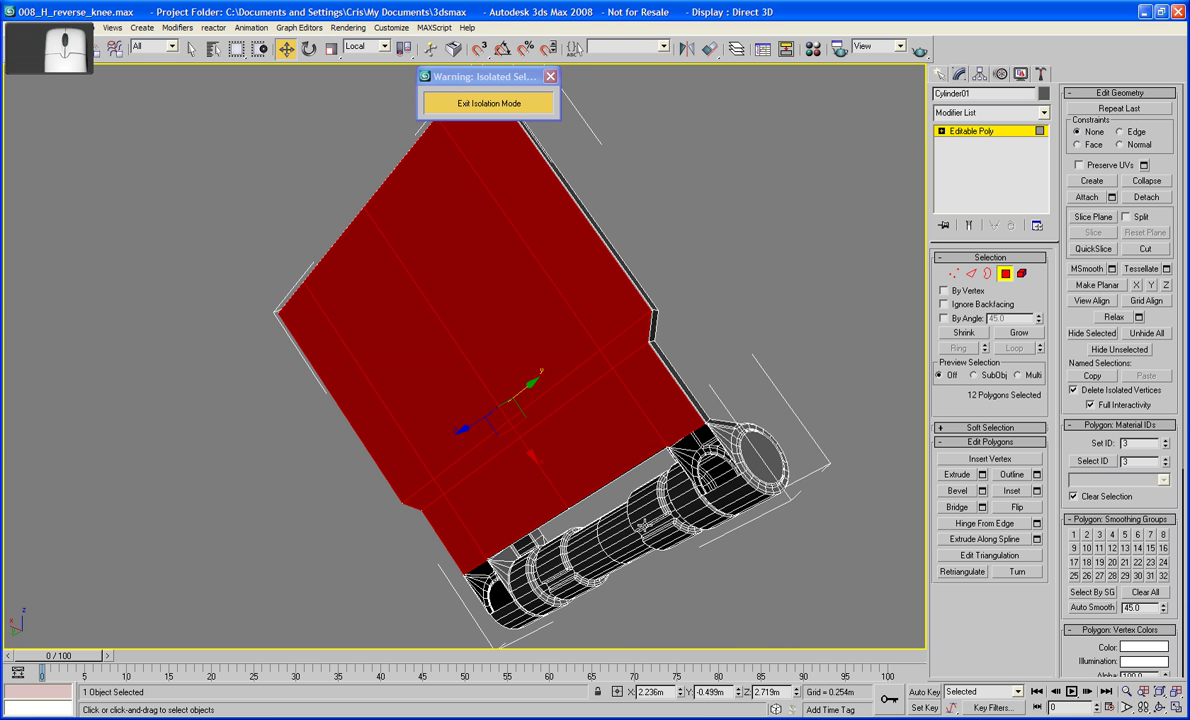
key(Delete)
- Shift the eight narrow recessed polygons along both sides of the panel slightly along their local Z axis, then deselect them
alt+middle_drag(650, 419, 532, 420)
click(510, 370)
alt+middle_drag(510, 370, 486, 417)
ctrl+click(565, 324)
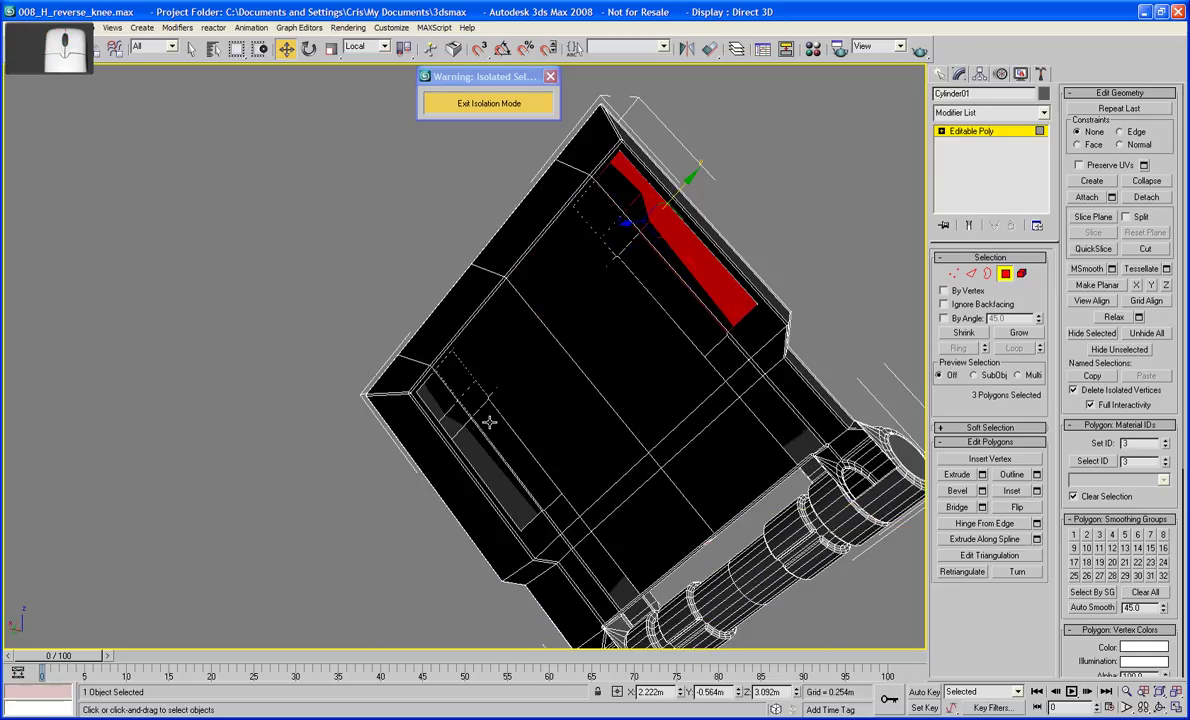
ctrl+click(443, 416)
ctrl+click(451, 425)
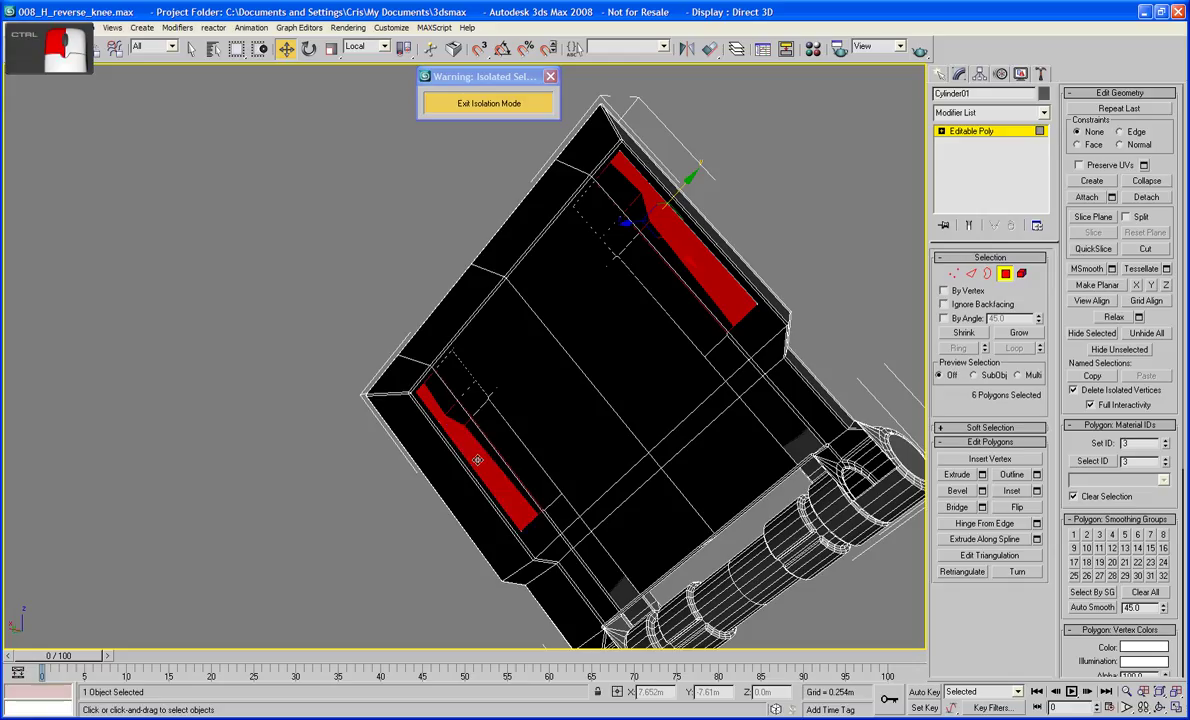
ctrl+click(592, 567)
ctrl+click(783, 443)
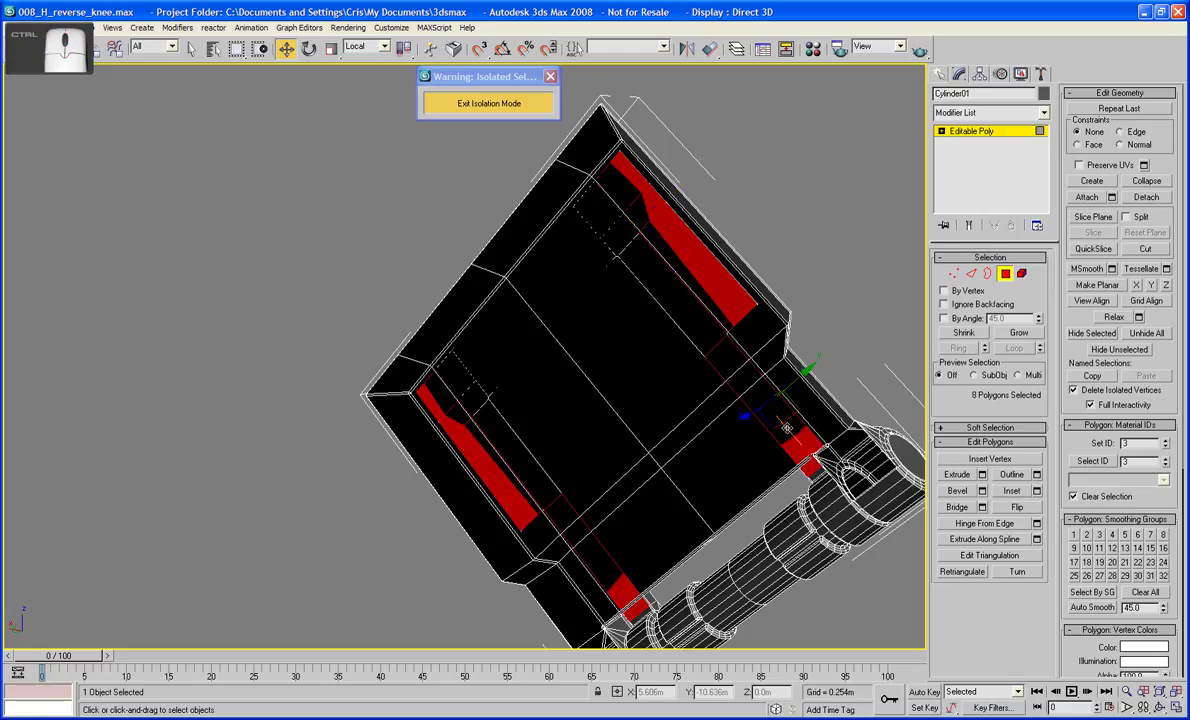
alt+middle_drag(767, 459, 513, 478)
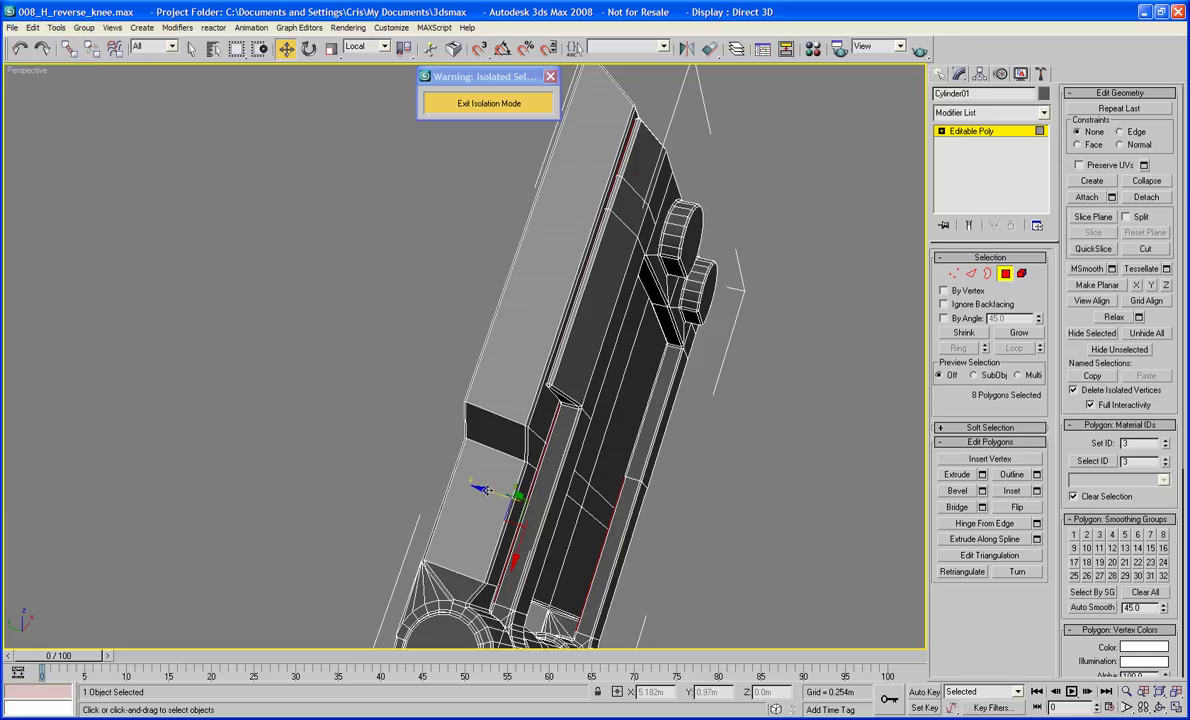
drag(488, 491, 490, 491)
click(403, 399)
alt+middle_drag(403, 399, 559, 390)
key(ctrl+z)
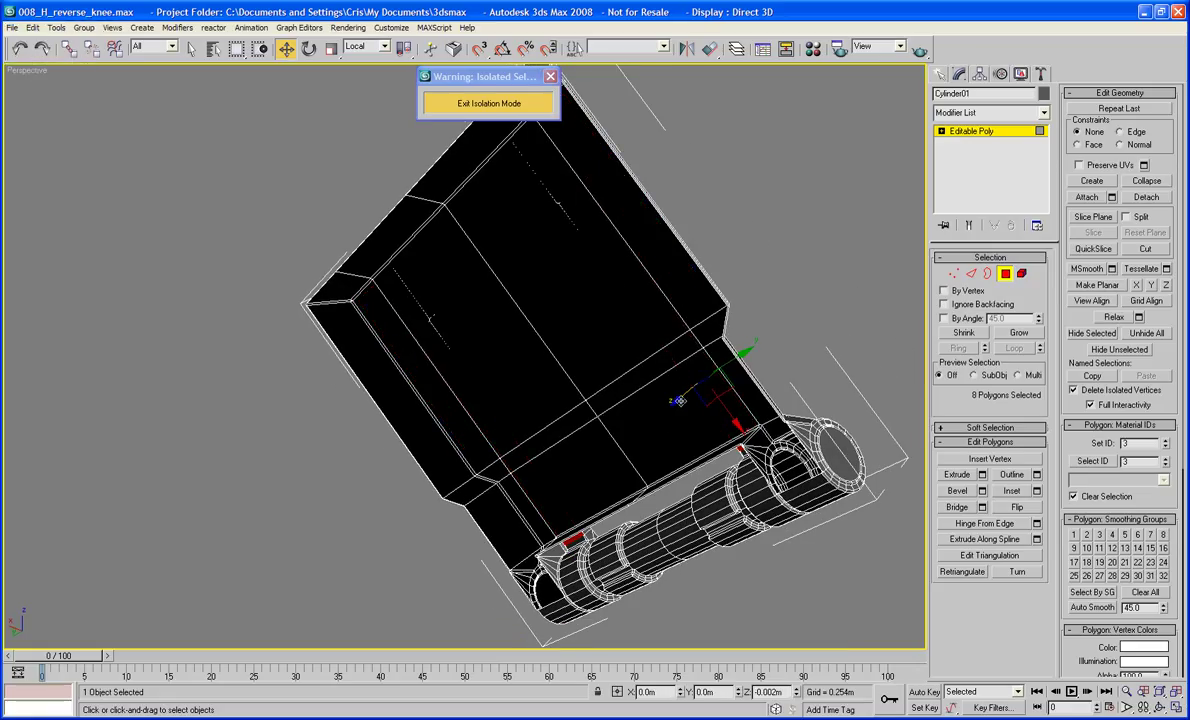
drag(680, 400, 679, 400)
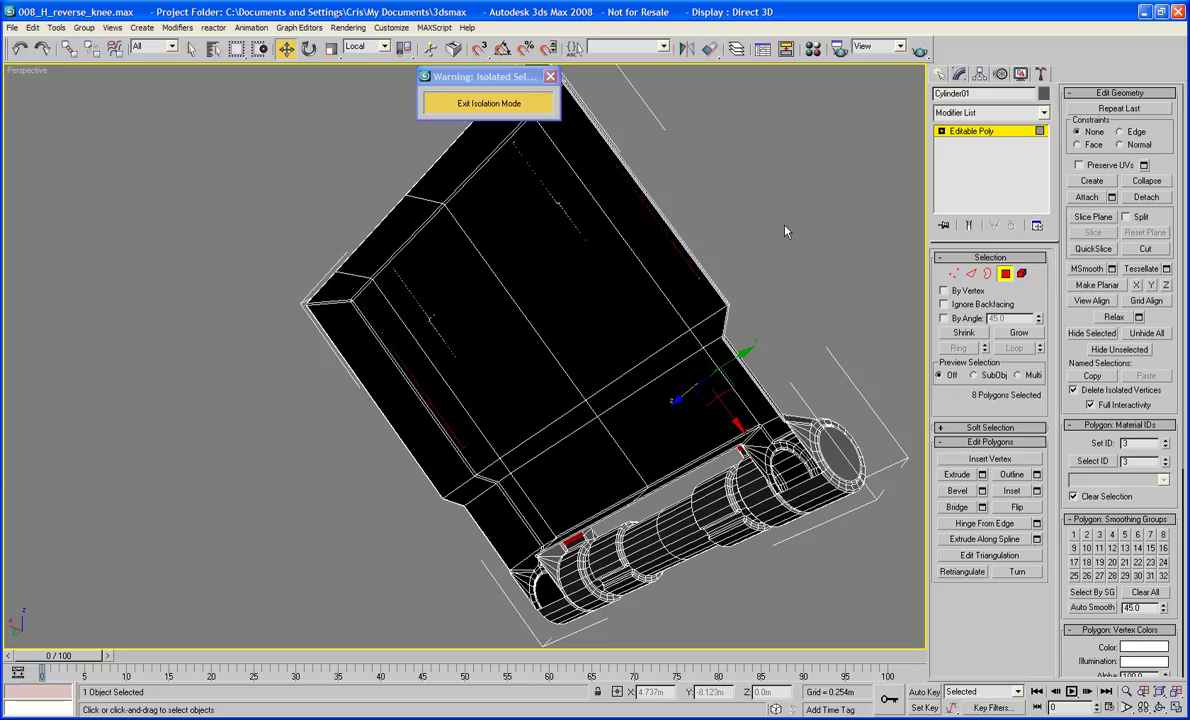
click(729, 208)
alt+middle_drag(729, 208, 986, 319)
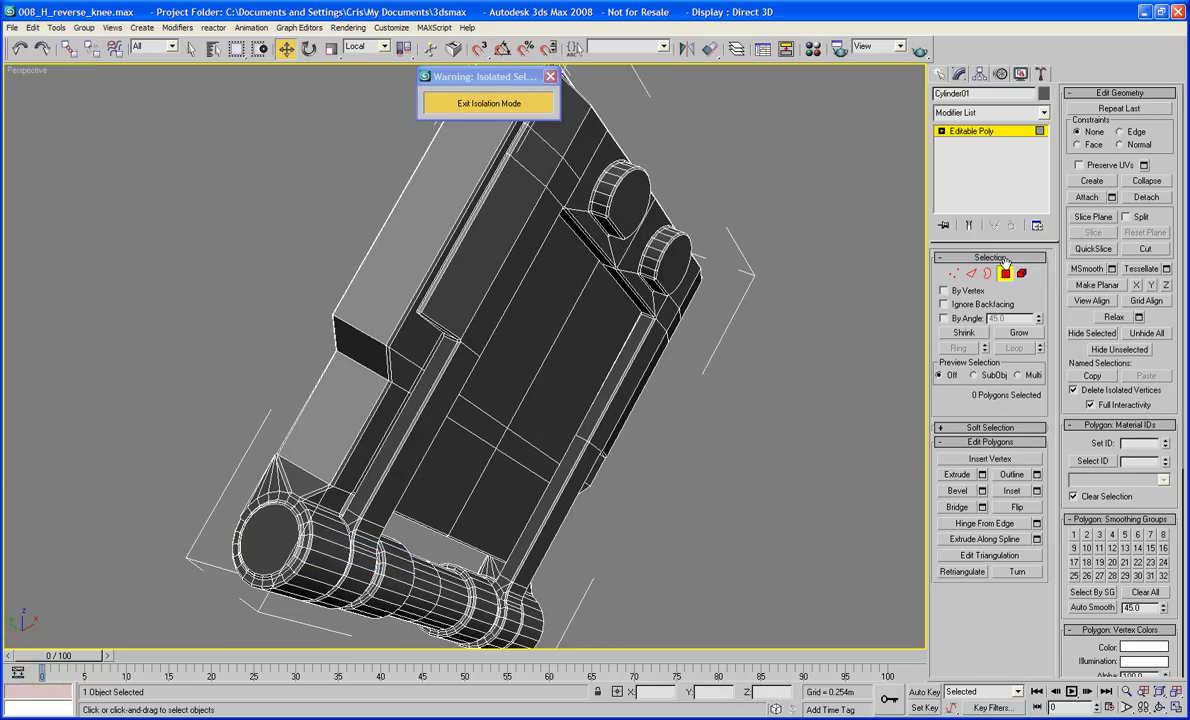
- Exit isolation mode to restore the whole model and examine how the hinged panel sits against the knee block
click(1005, 274)
alt+middle_drag(860, 340, 790, 362)
alt+middle_drag(790, 362, 783, 337)
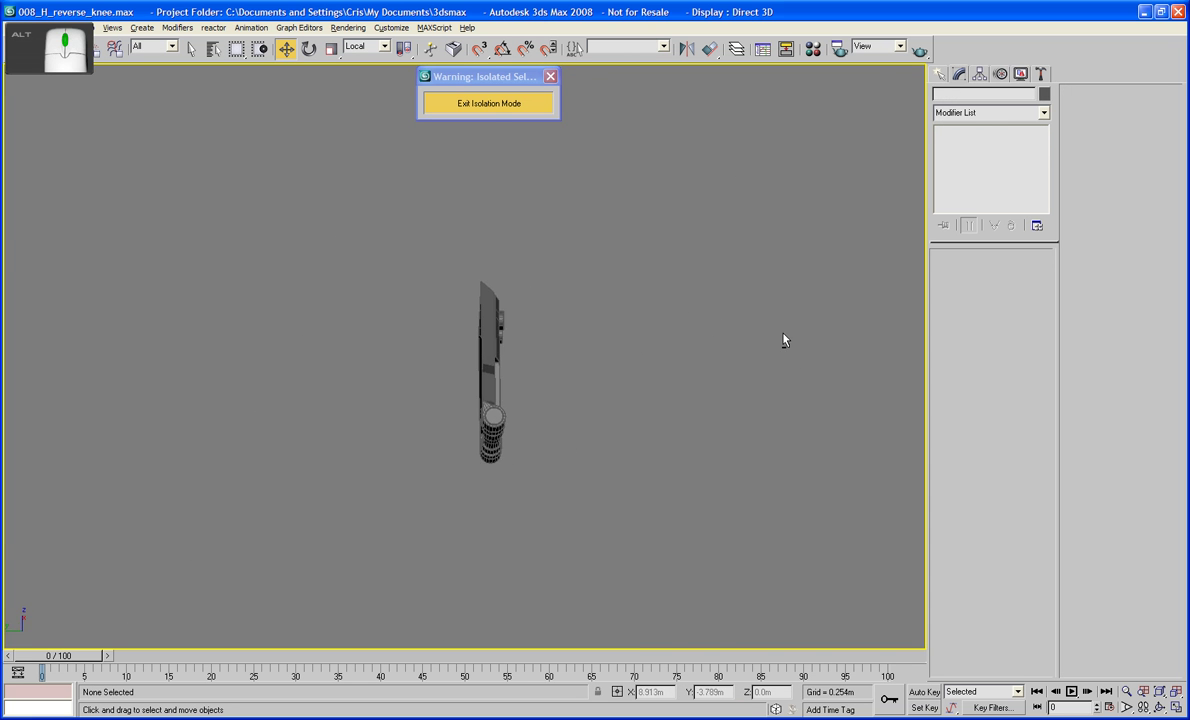
click(489, 103)
scroll(600, 302, down, 10)
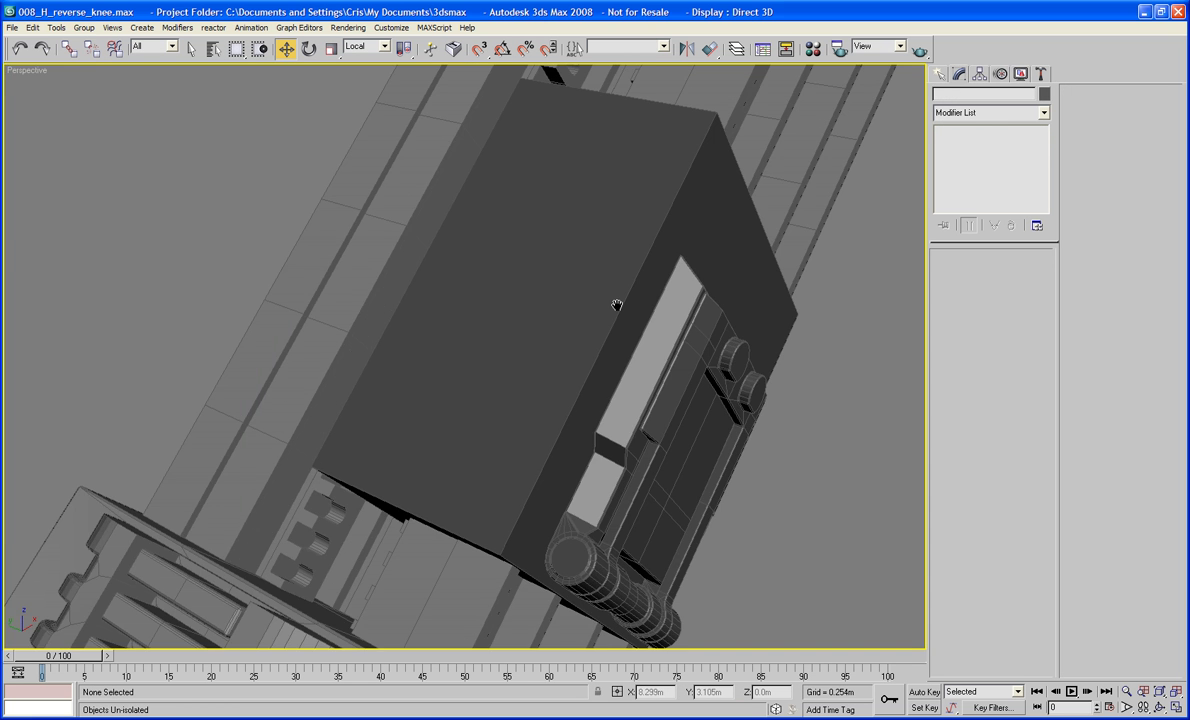
key(z)
click(577, 319)
key(z)
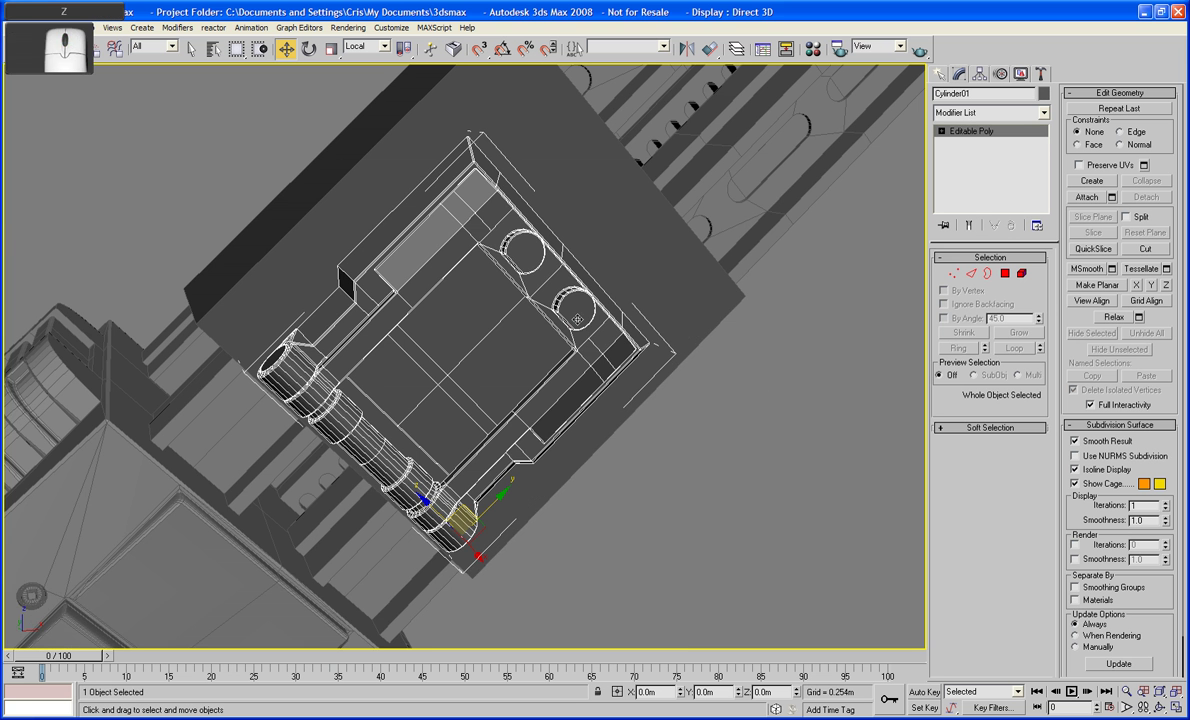
scroll(577, 340, down, 2)
scroll(585, 330, down, 3)
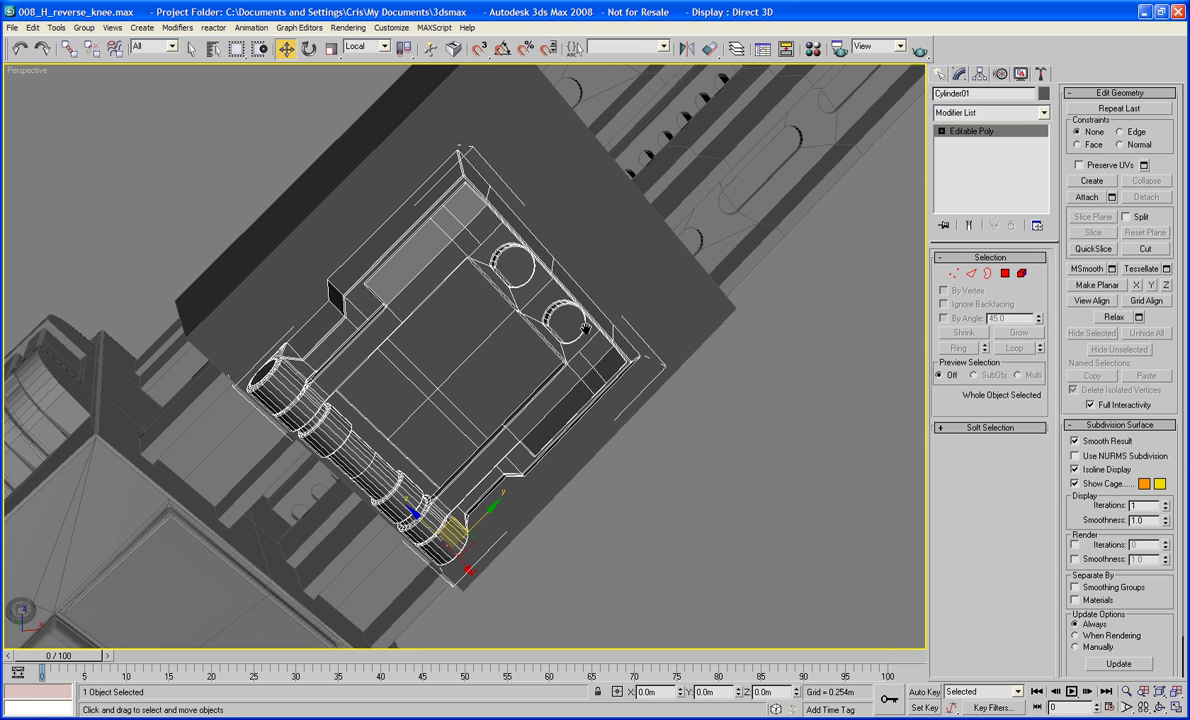
alt+middle_drag(551, 295, 735, 303)
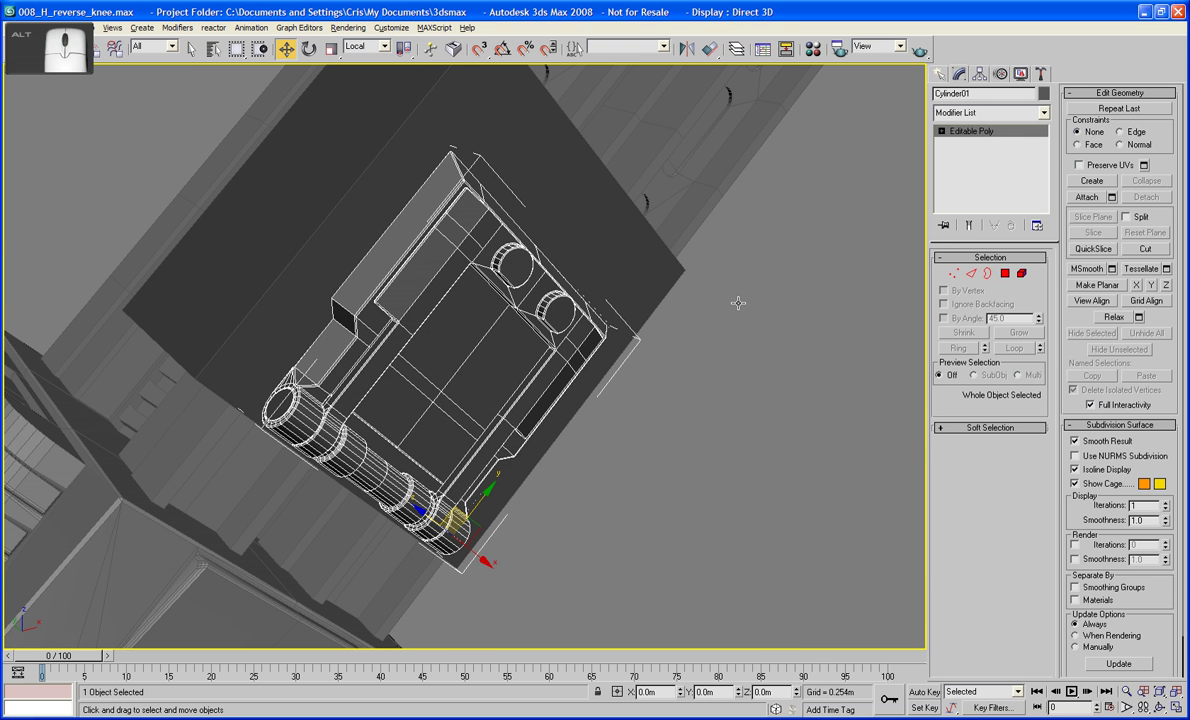
click(1005, 273)
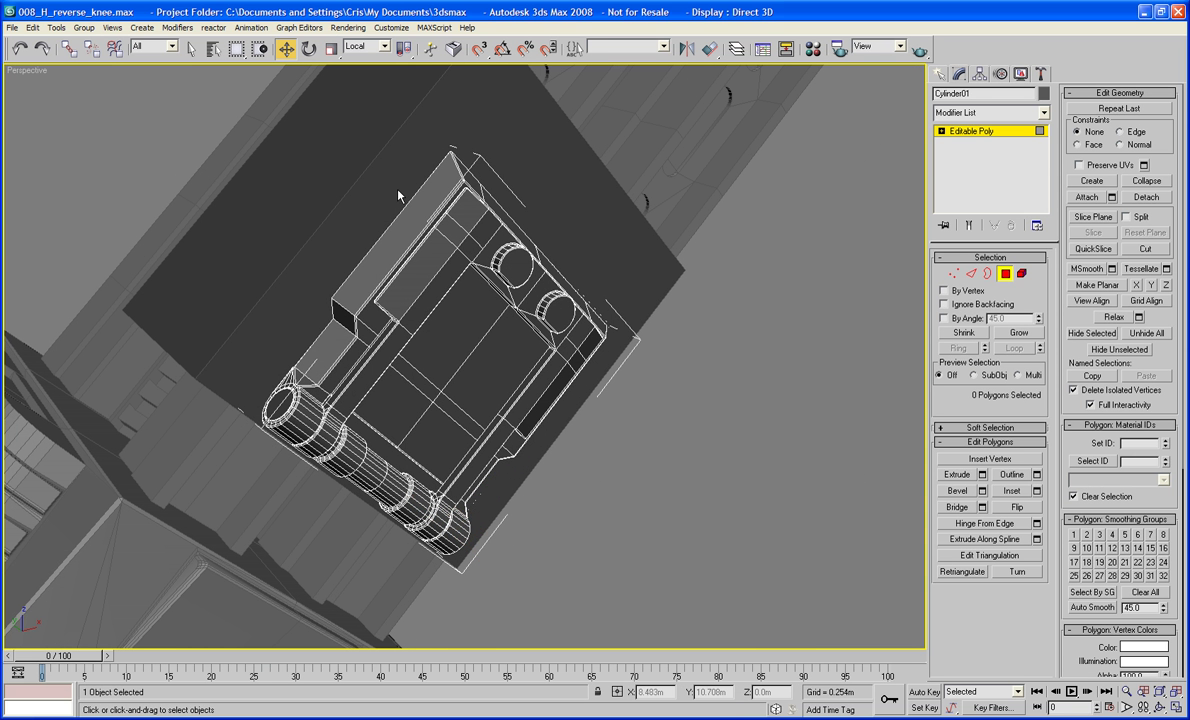
- Connect the ring of edges across the width of the Knee block to add a lengthwise centre edge loop
click(625, 261)
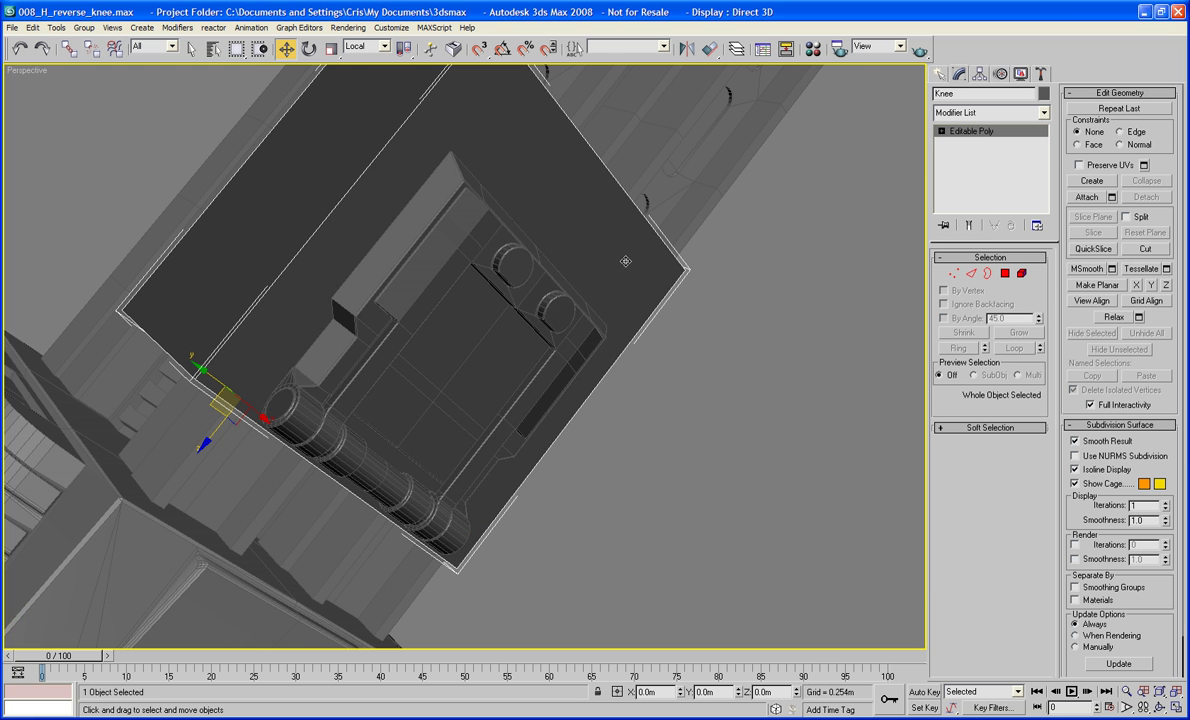
middle_drag(625, 261, 648, 395)
scroll(640, 348, down, 4)
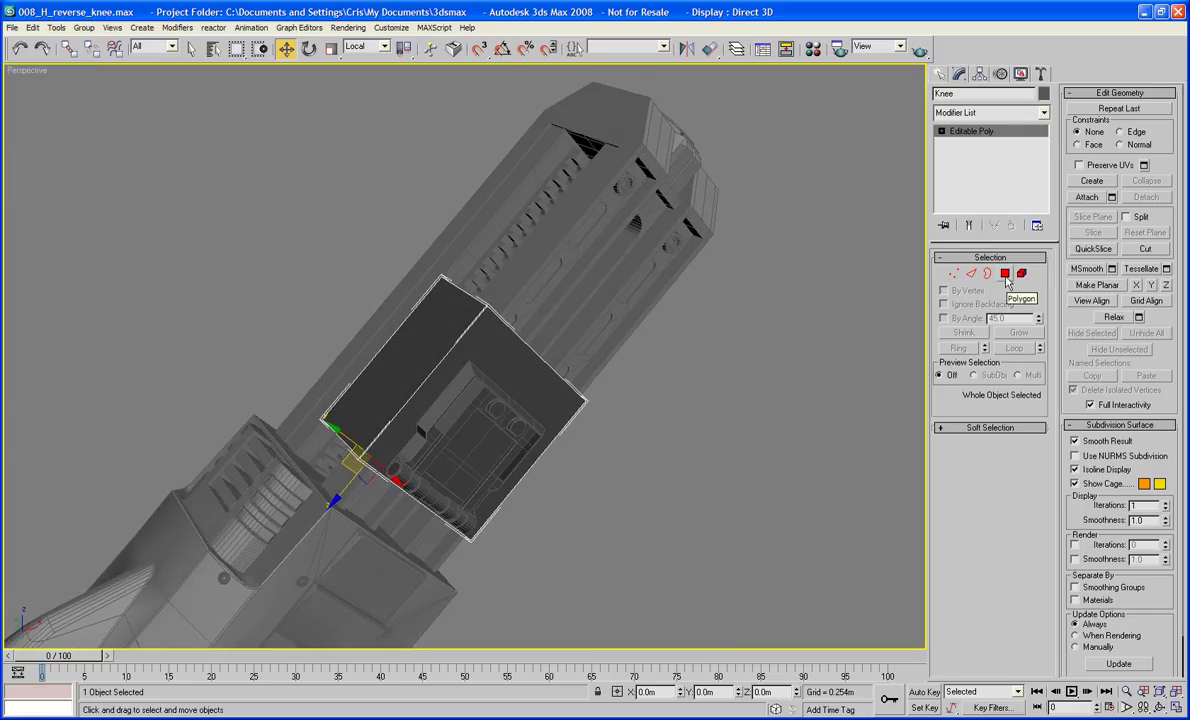
alt+middle_drag(874, 297, 770, 308)
click(970, 273)
click(648, 433)
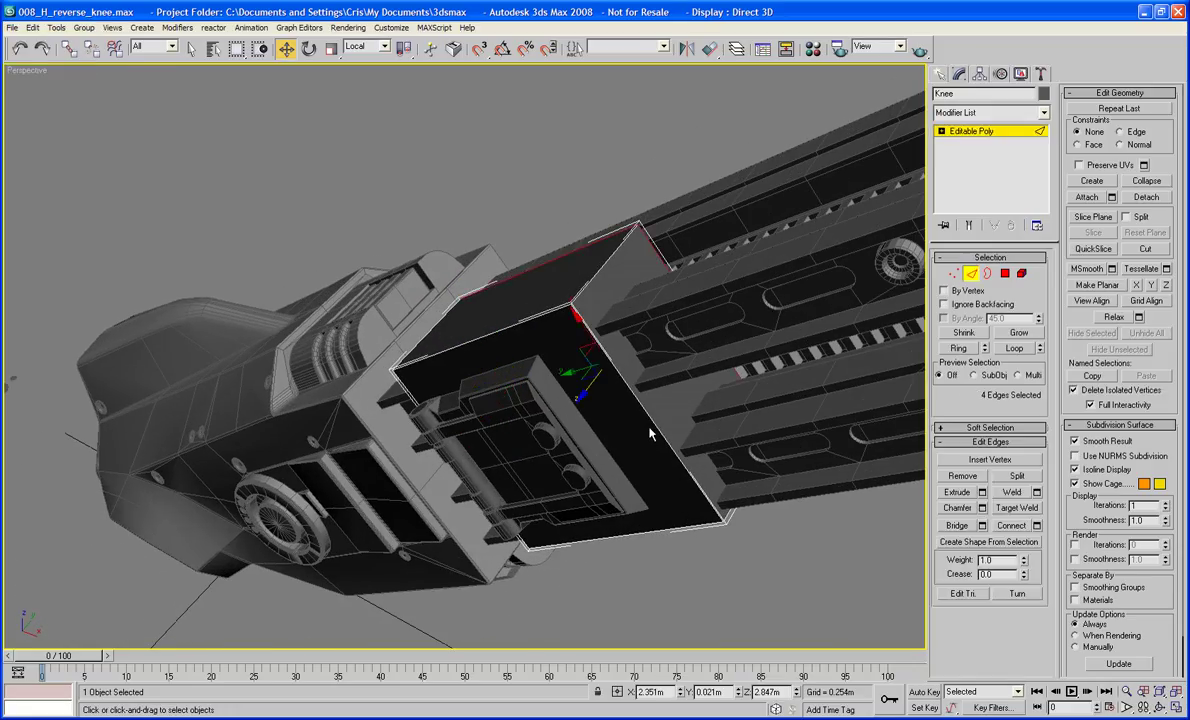
click(958, 347)
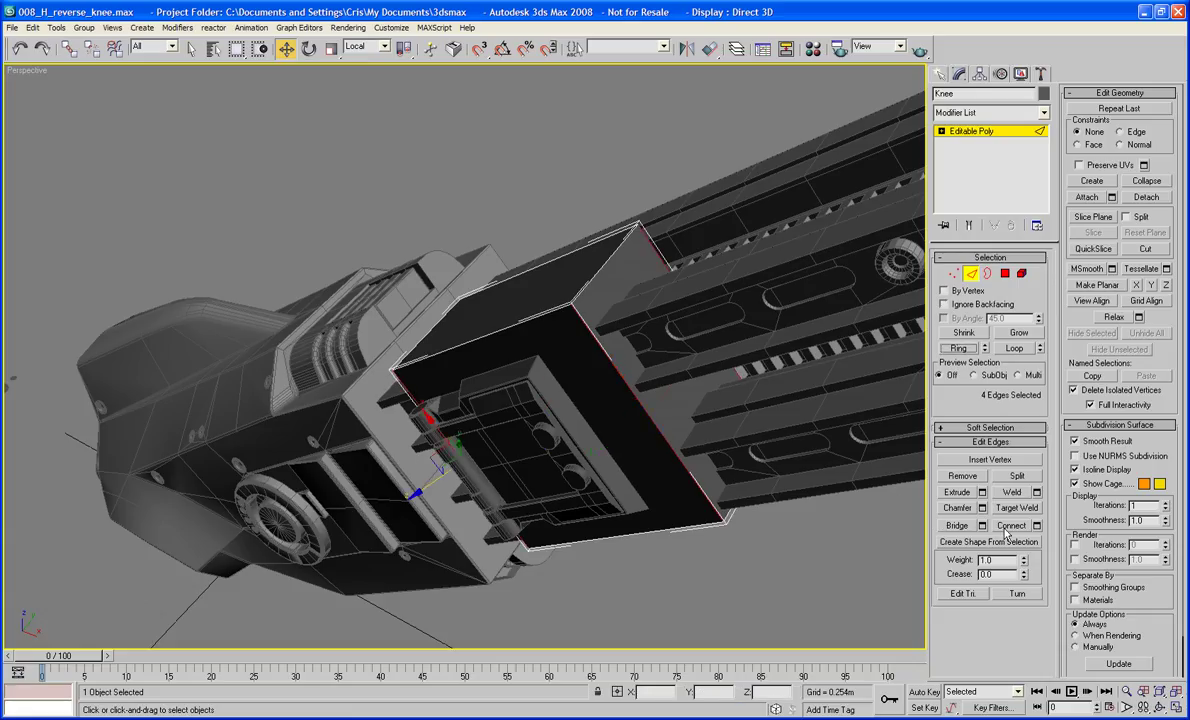
alt+click(628, 456)
alt+middle_drag(628, 456, 550, 303)
- Connect the ring of lengthwise Knee edges and move the new loop -0.271 m along local Y, just past the panel's end
click(545, 294)
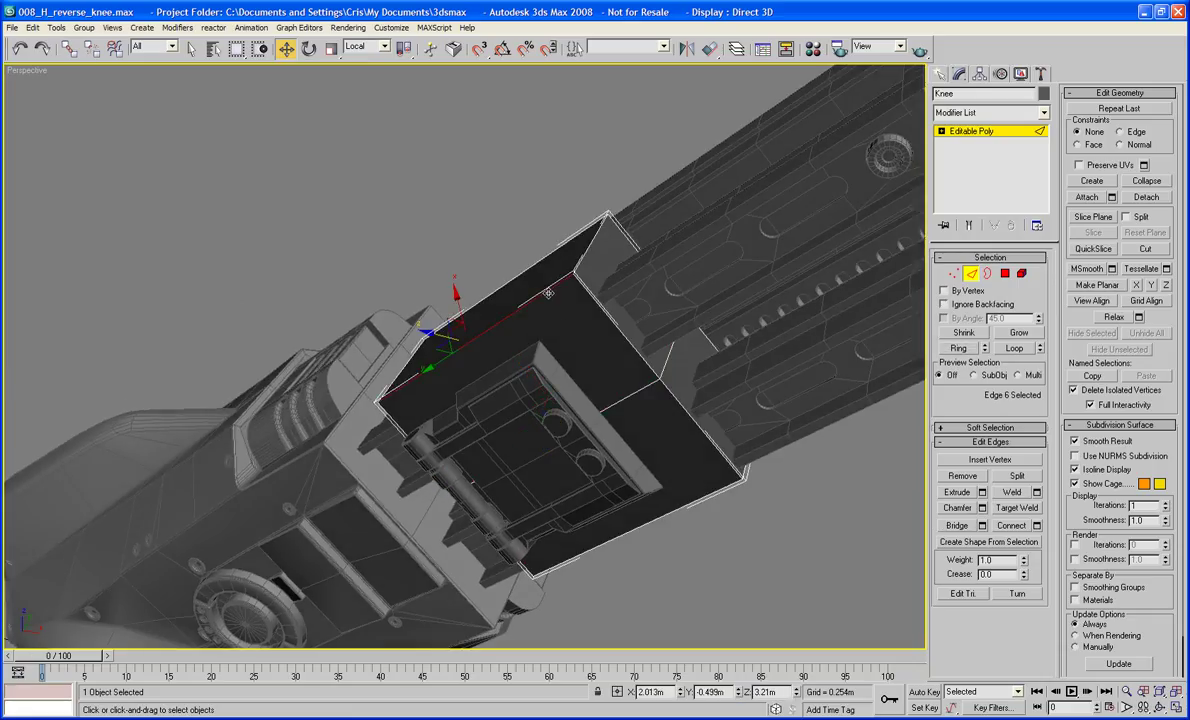
click(958, 347)
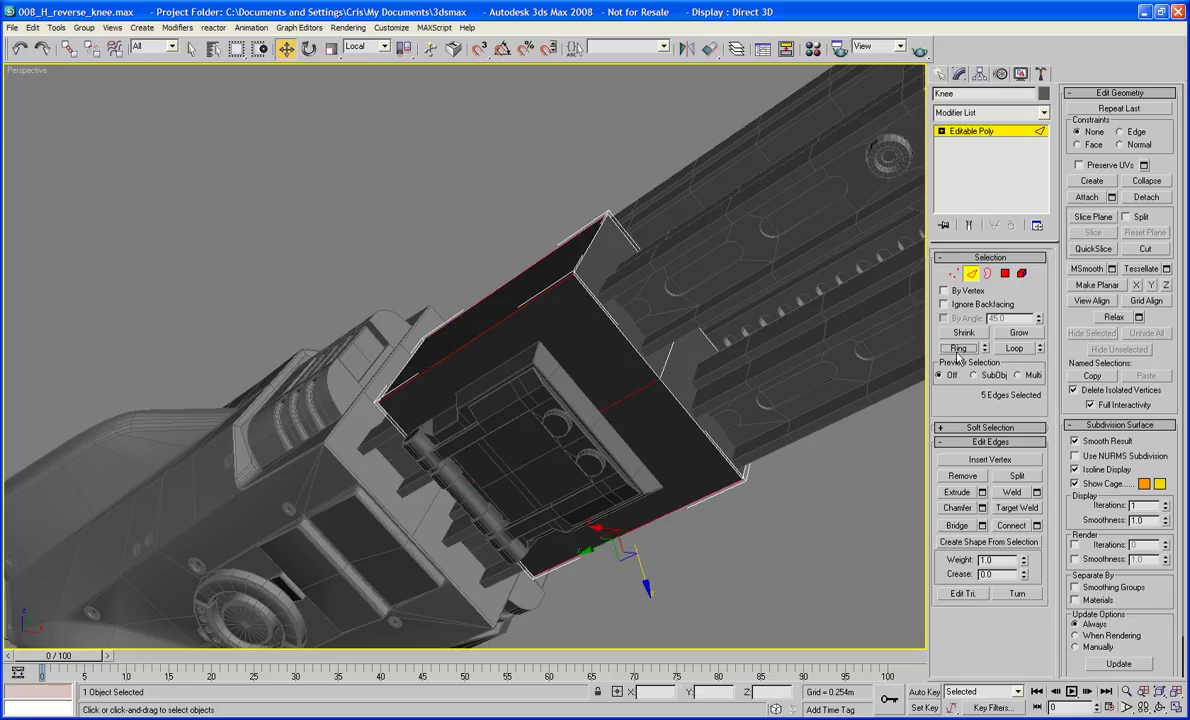
click(1016, 526)
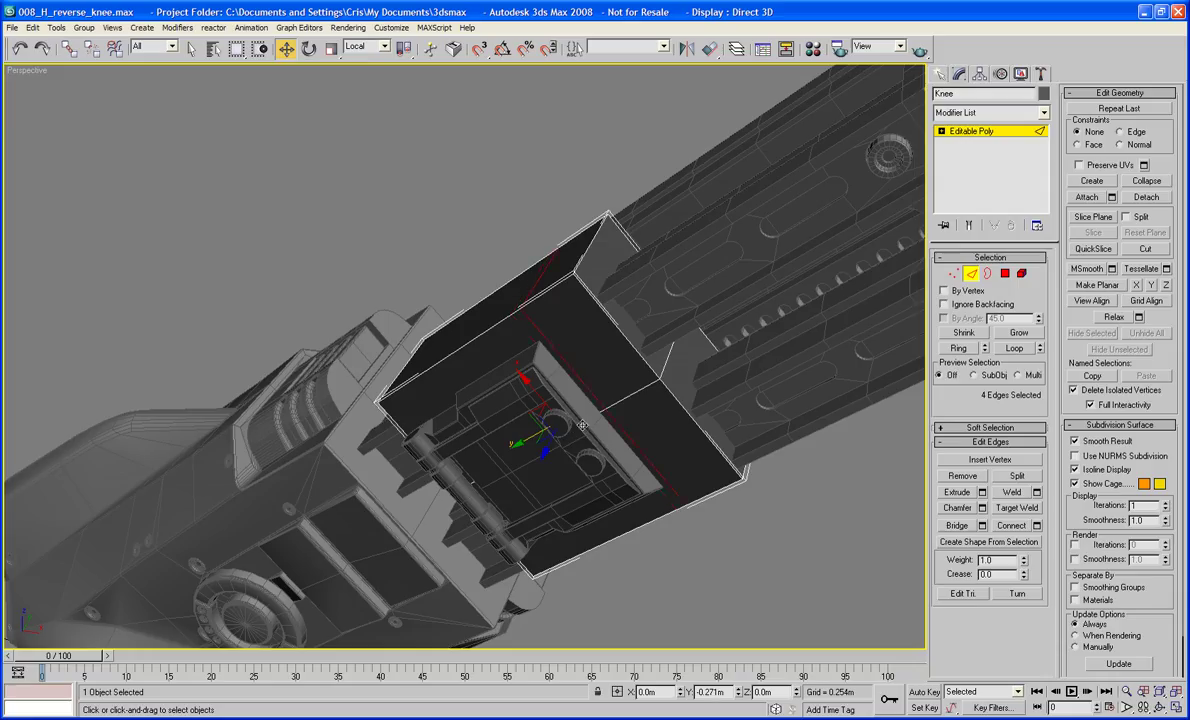
click(679, 568)
alt+middle_drag(679, 568, 657, 595)
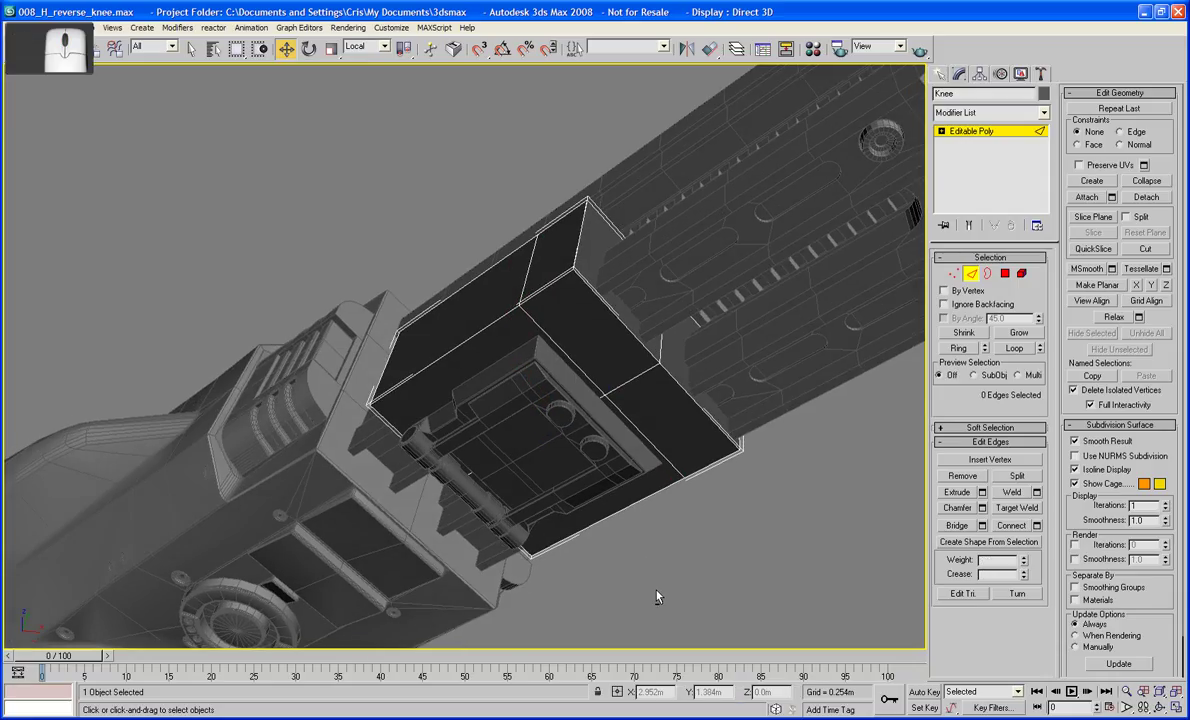
- Delete the two Knee polygons lying directly behind the hinged panel
click(1005, 273)
click(510, 345)
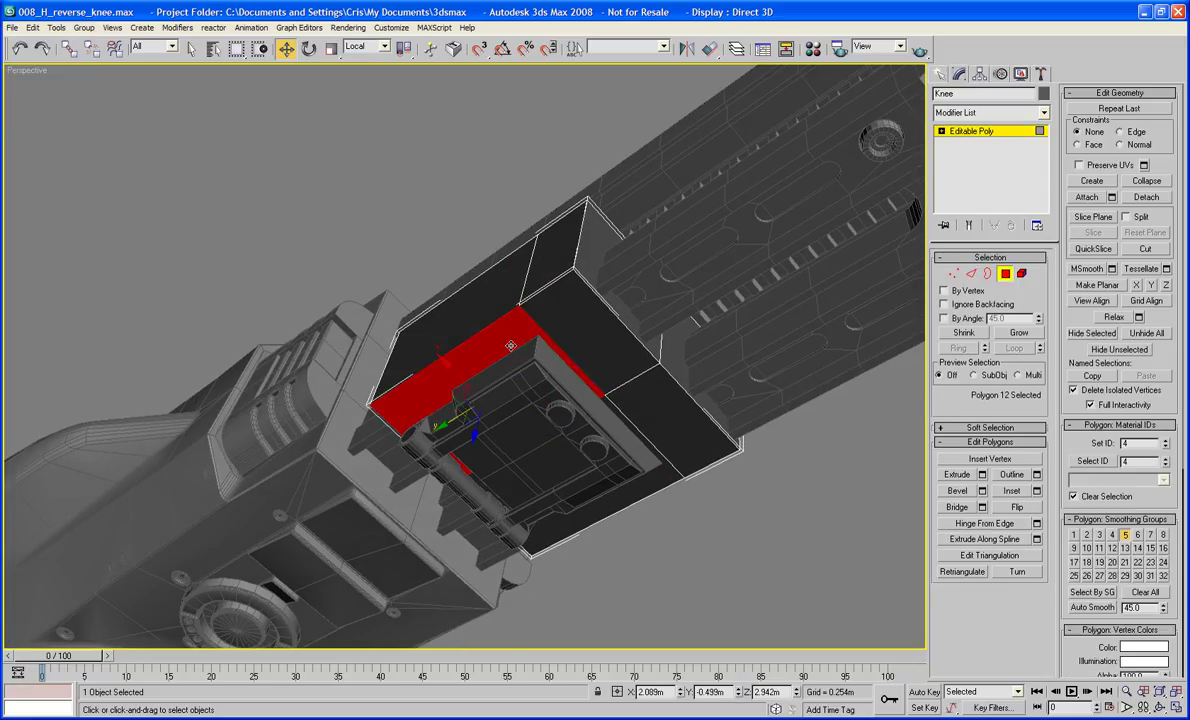
ctrl+click(604, 497)
key(Delete)
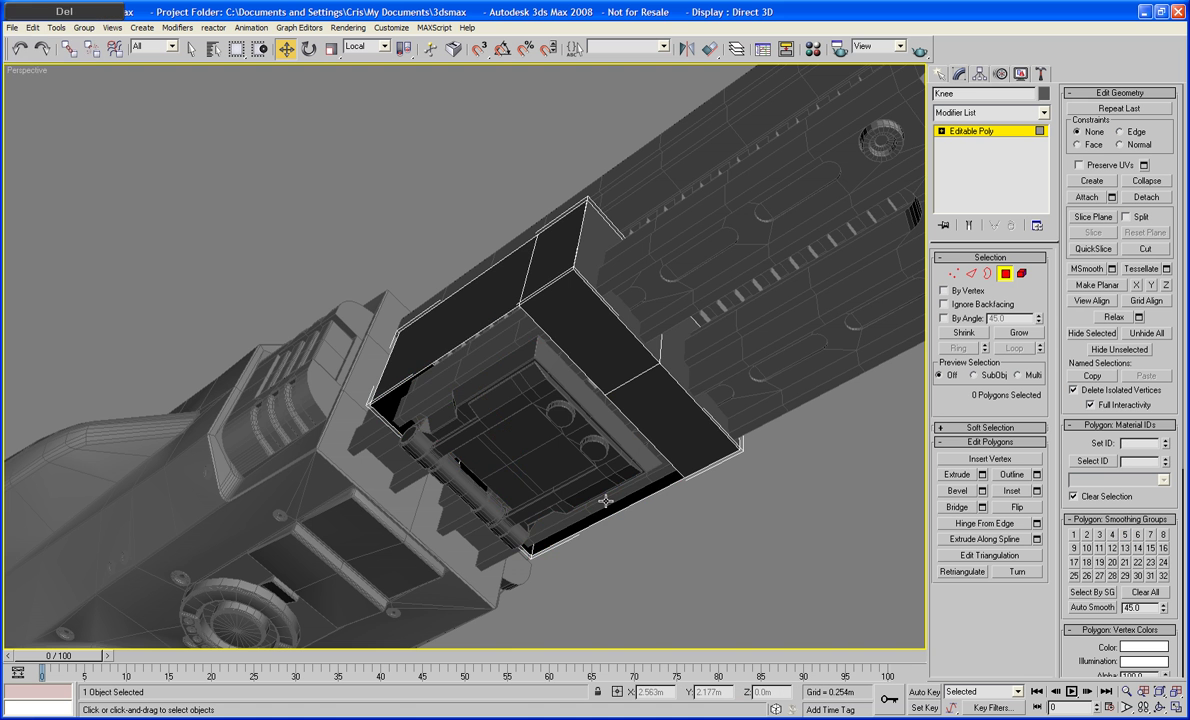
- Attach the hinged panel object to the Knee mesh at object level
alt+middle_drag(584, 467, 802, 436)
scroll(802, 436, up, 3)
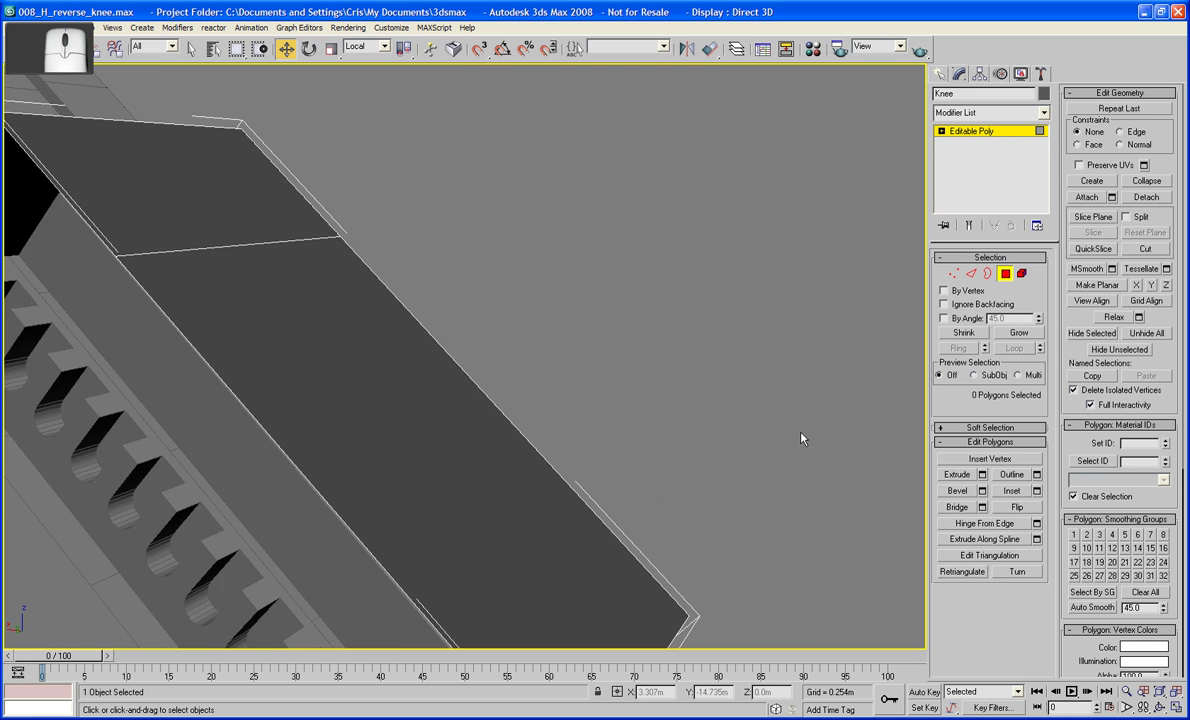
scroll(802, 436, down, 3)
alt+middle_drag(837, 368, 780, 375)
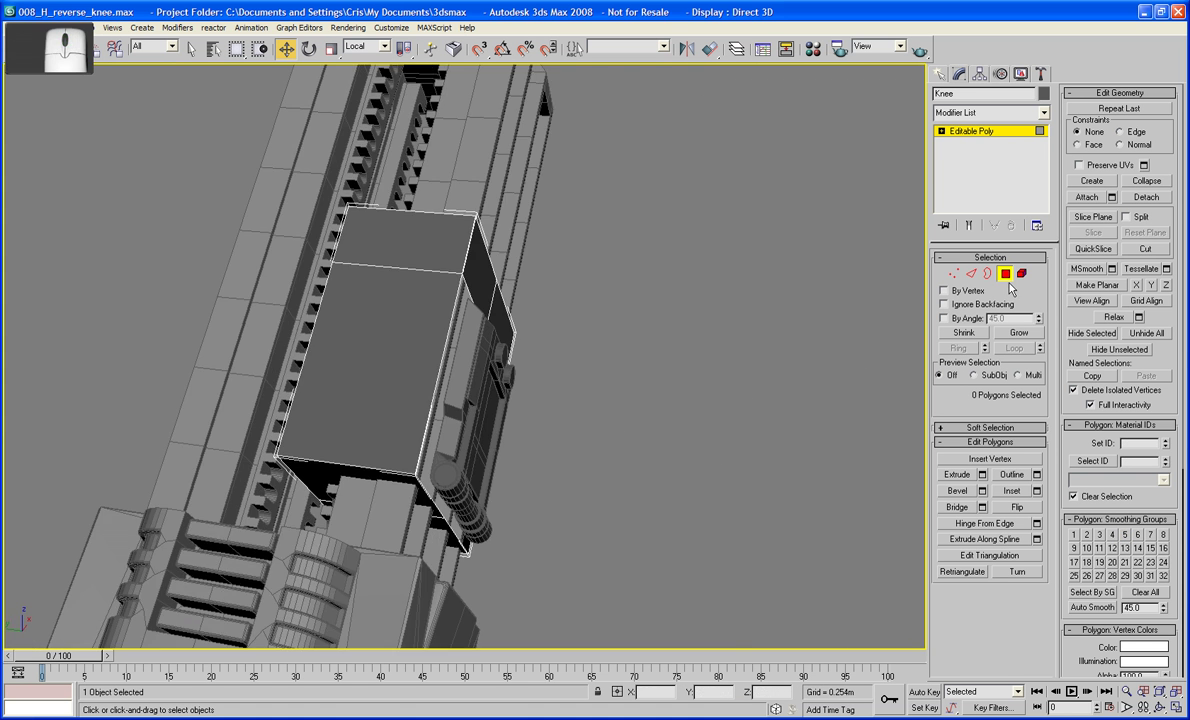
click(990, 273)
click(992, 273)
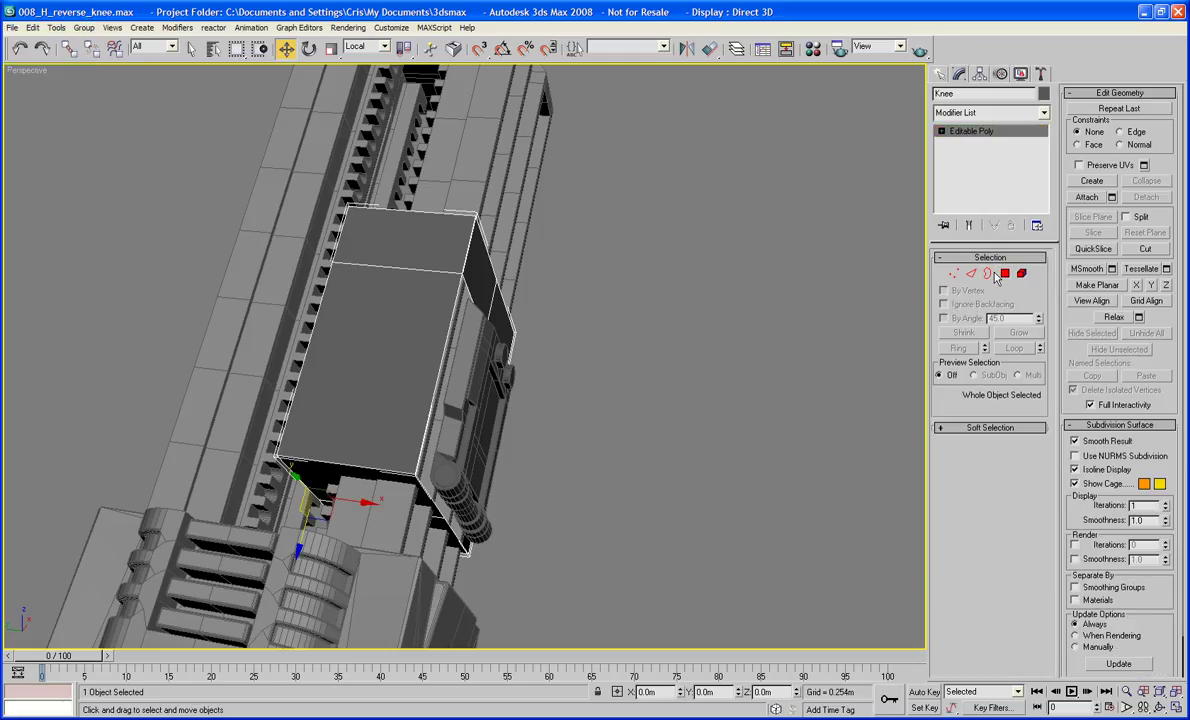
click(1086, 197)
click(496, 399)
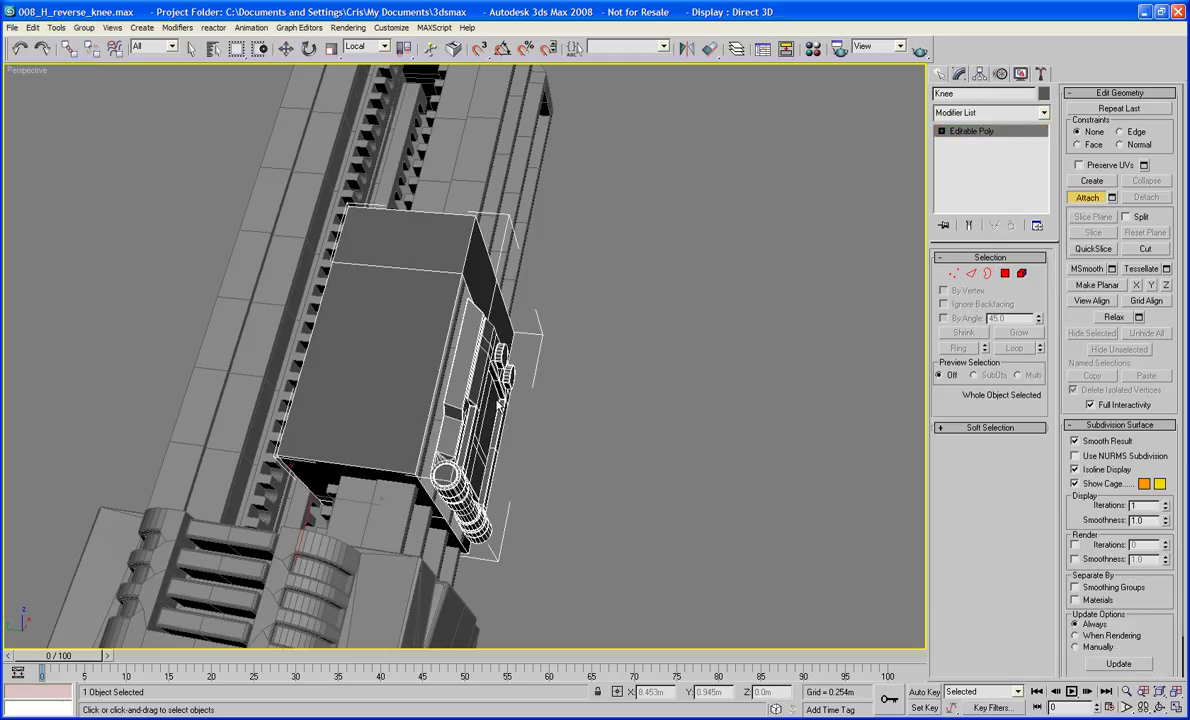
- Isolate the combined Knee object and switch to editing its edges around the panel opening
right_click(535, 280)
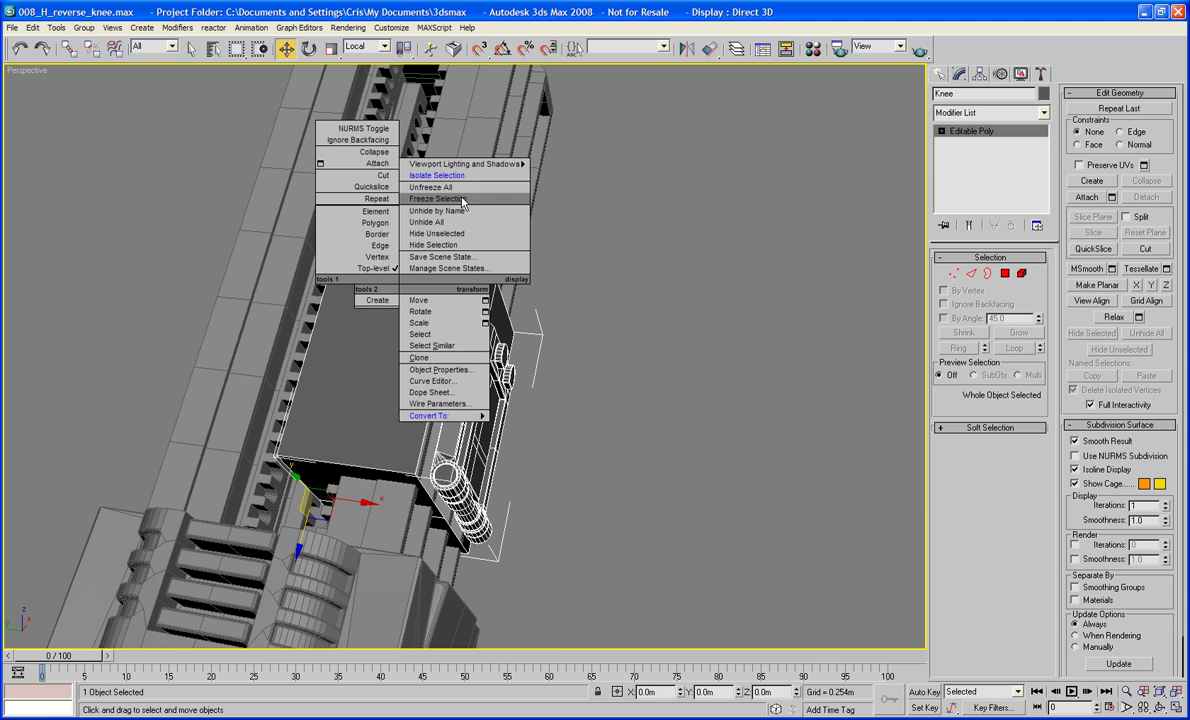
click(432, 176)
alt+middle_drag(521, 274, 657, 365)
scroll(641, 250, up, 5)
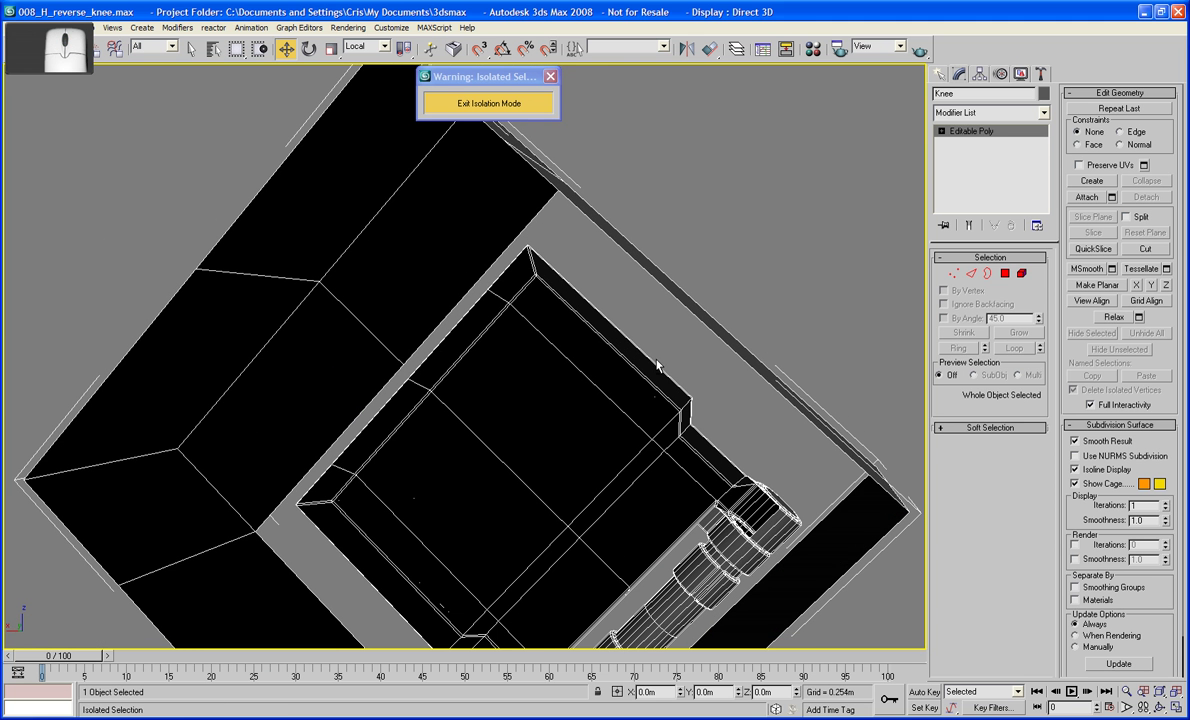
click(970, 273)
key(ctrl+a)
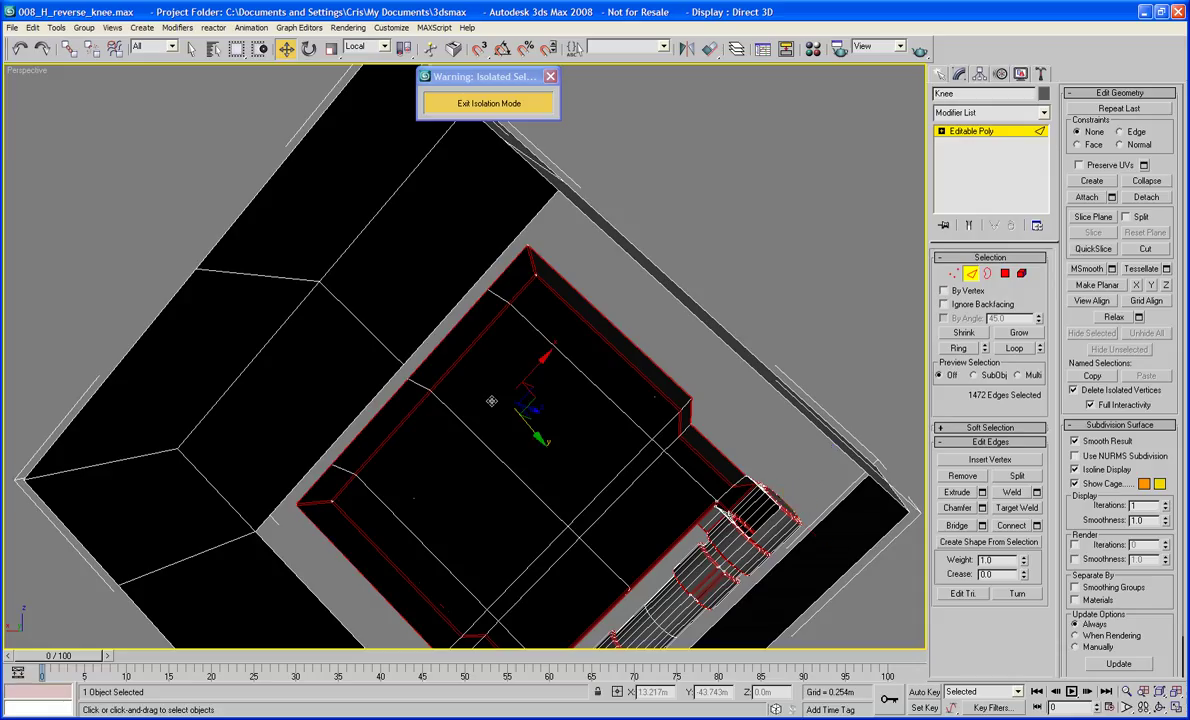
- Bridge the two pairs of facing edges between the hinged panel's side and the Knee opening
click(450, 363)
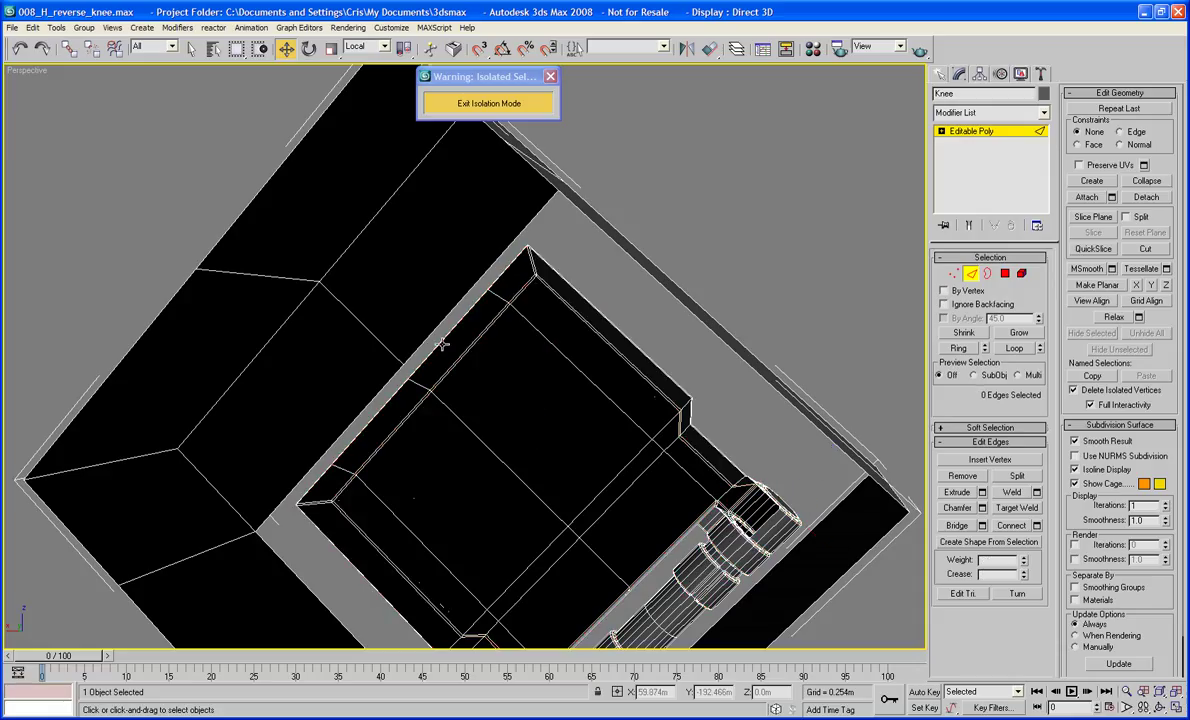
click(426, 336)
ctrl+click(425, 337)
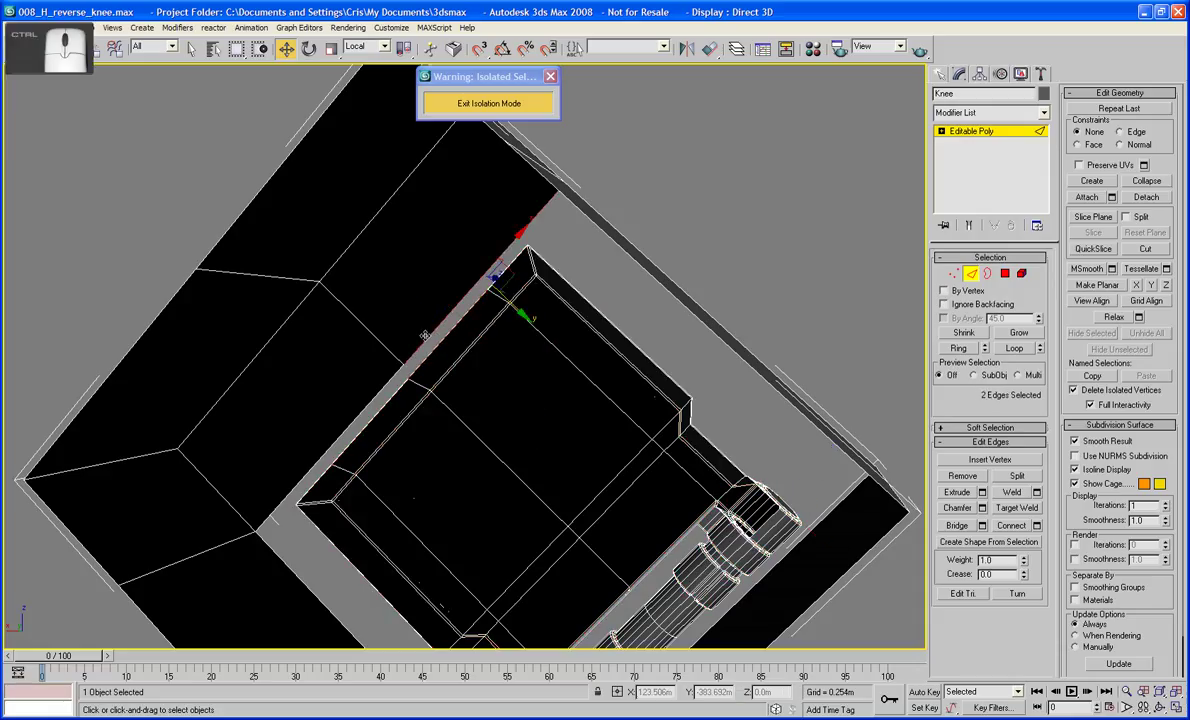
click(955, 525)
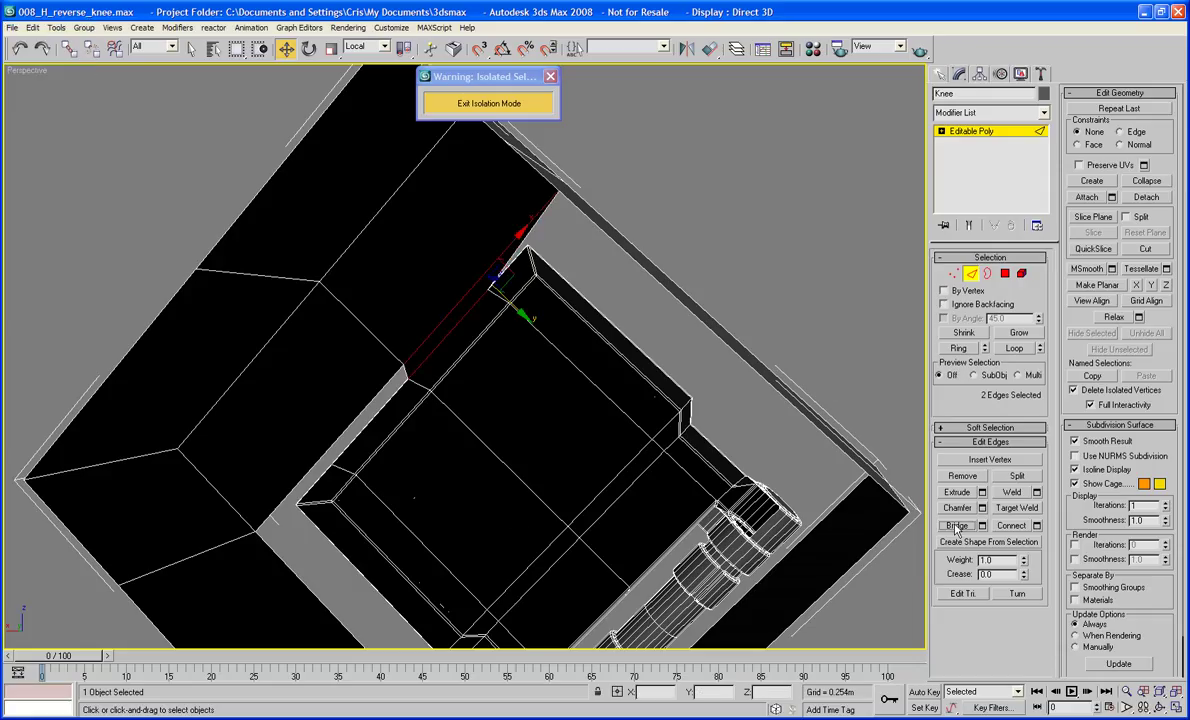
click(357, 441)
ctrl+click(344, 435)
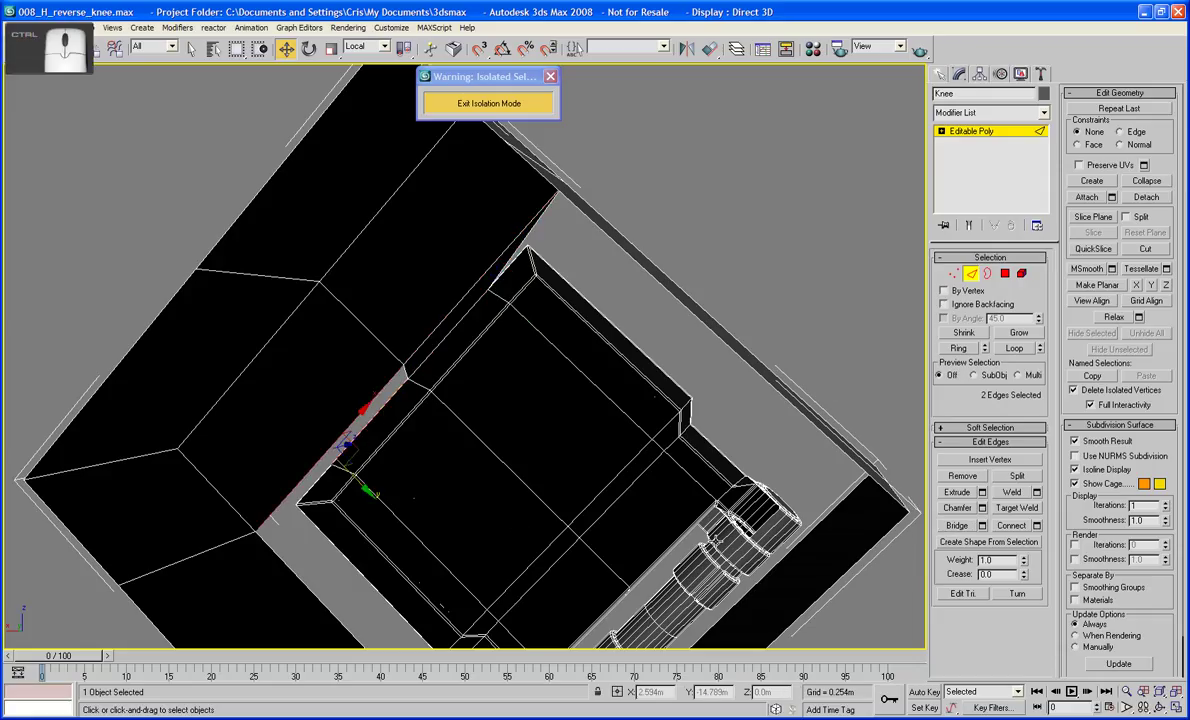
click(958, 525)
- Select the remaining open border around the hinged panel and cap the gap between the panel and the Knee opening
alt+middle_drag(780, 610, 783, 430)
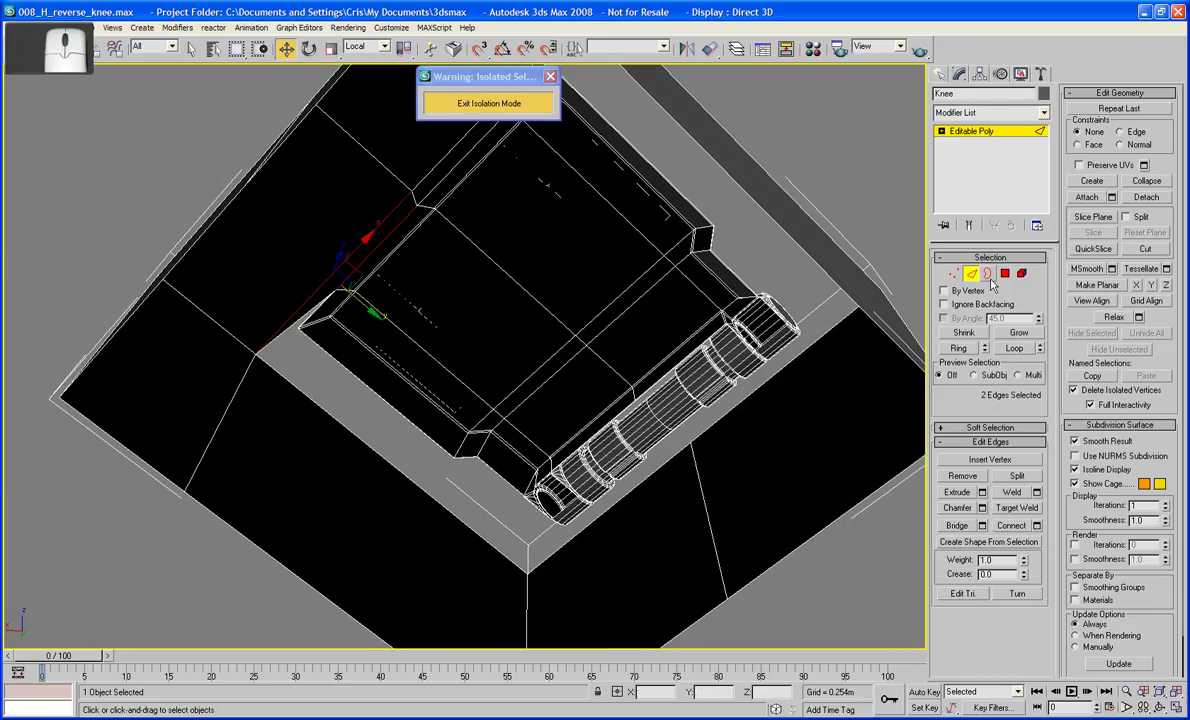
key(3)
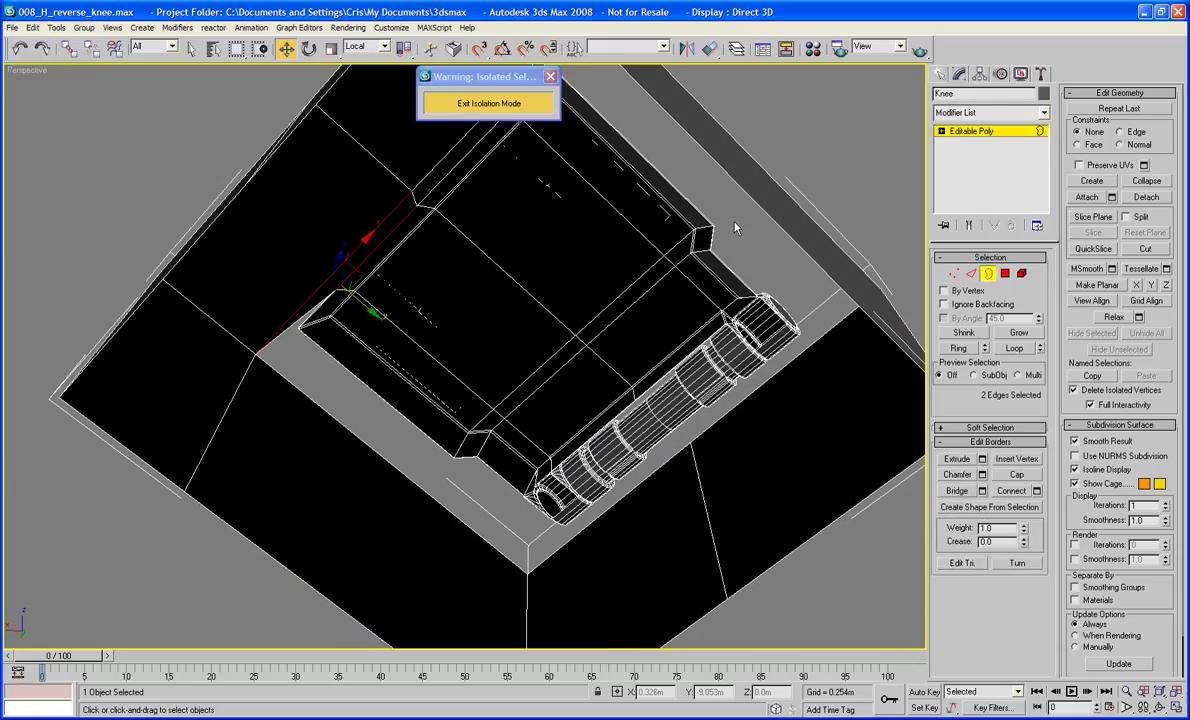
click(690, 195)
alt+middle_drag(690, 195, 760, 257)
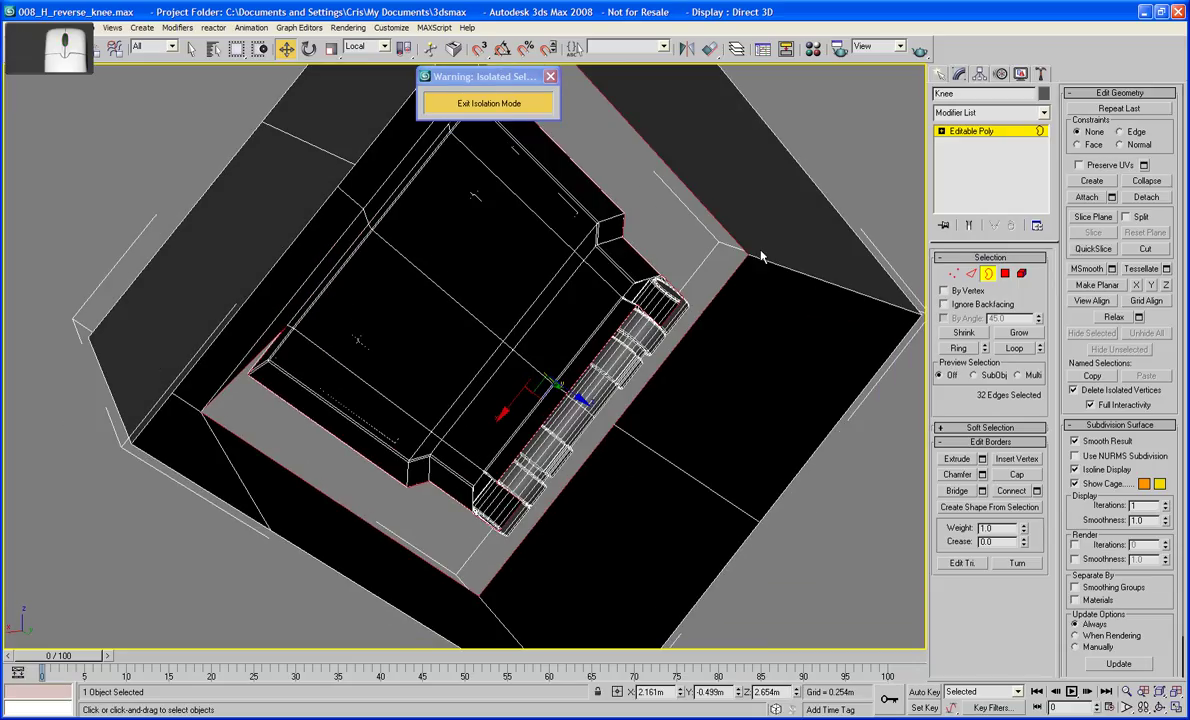
alt+middle_drag(820, 320, 691, 345)
click(775, 246)
middle_drag(775, 246, 774, 293)
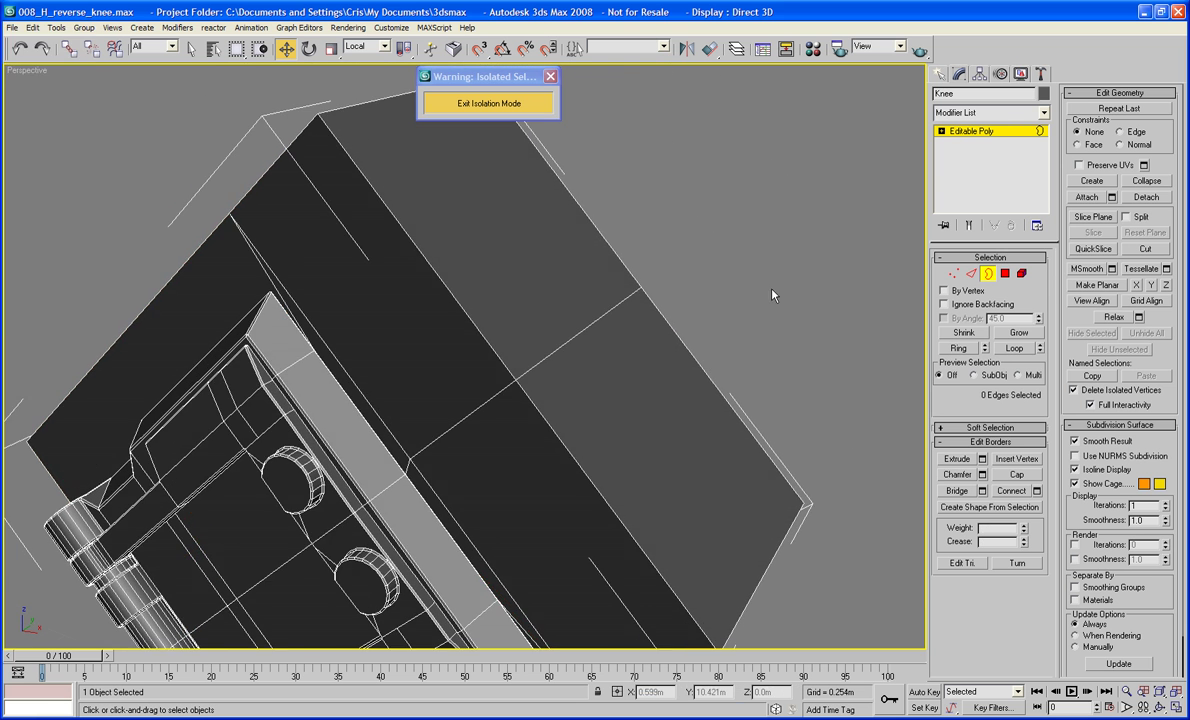
- Select the middle edge on the Knee strip past the panel's end and exit isolation mode
click(970, 274)
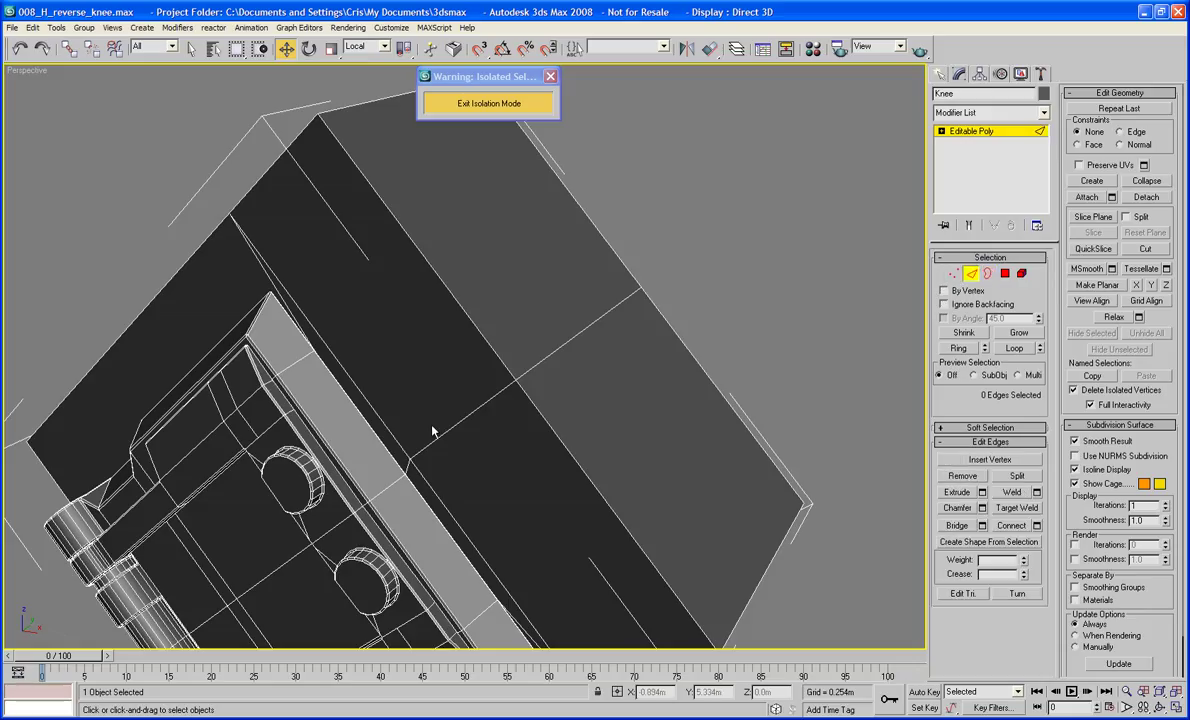
click(452, 424)
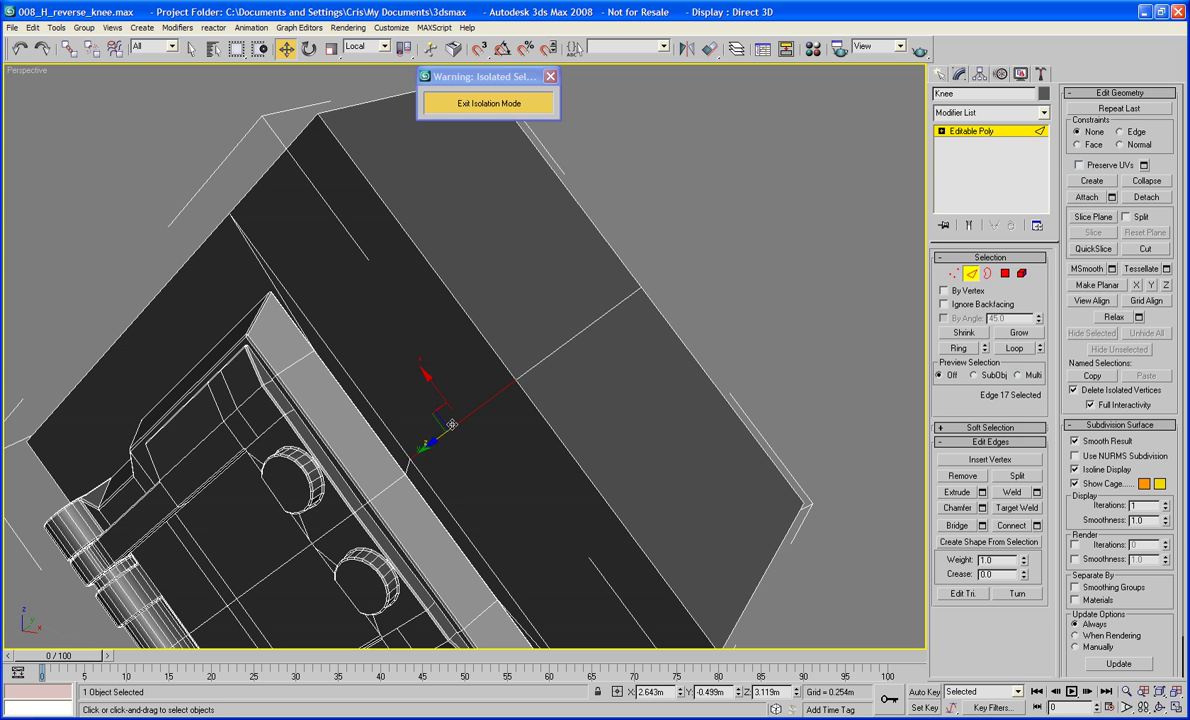
click(505, 104)
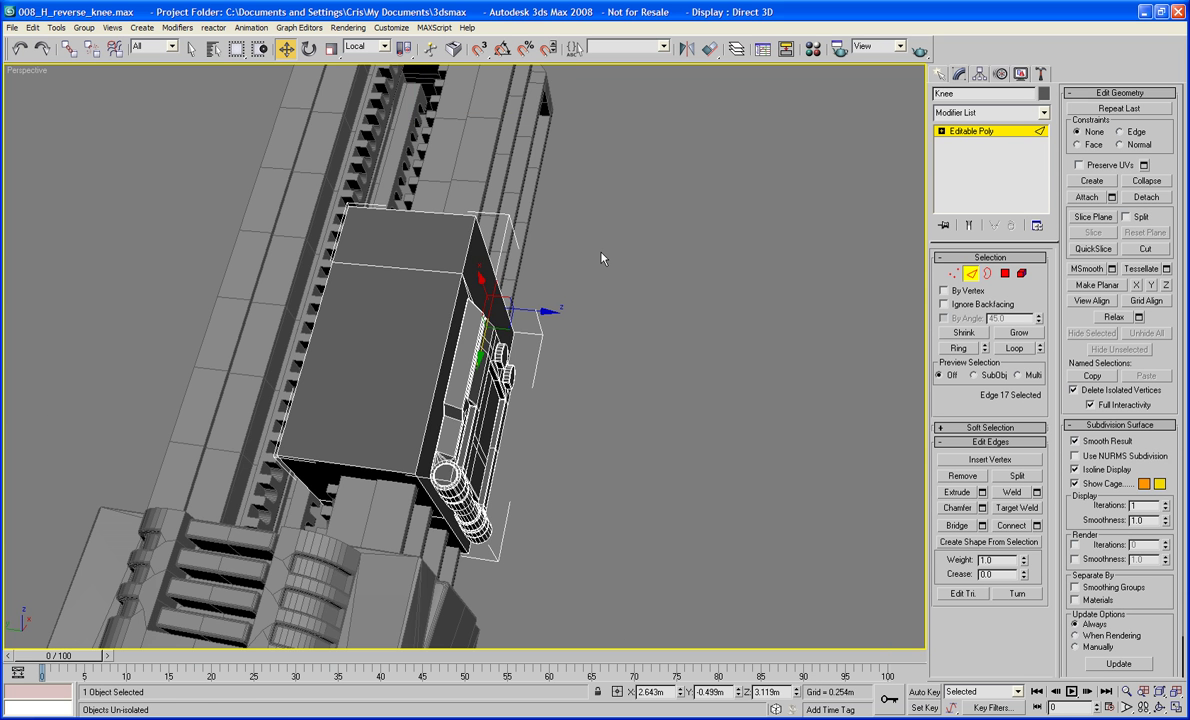
alt+middle_drag(557, 232, 489, 293)
scroll(480, 265, down, 4)
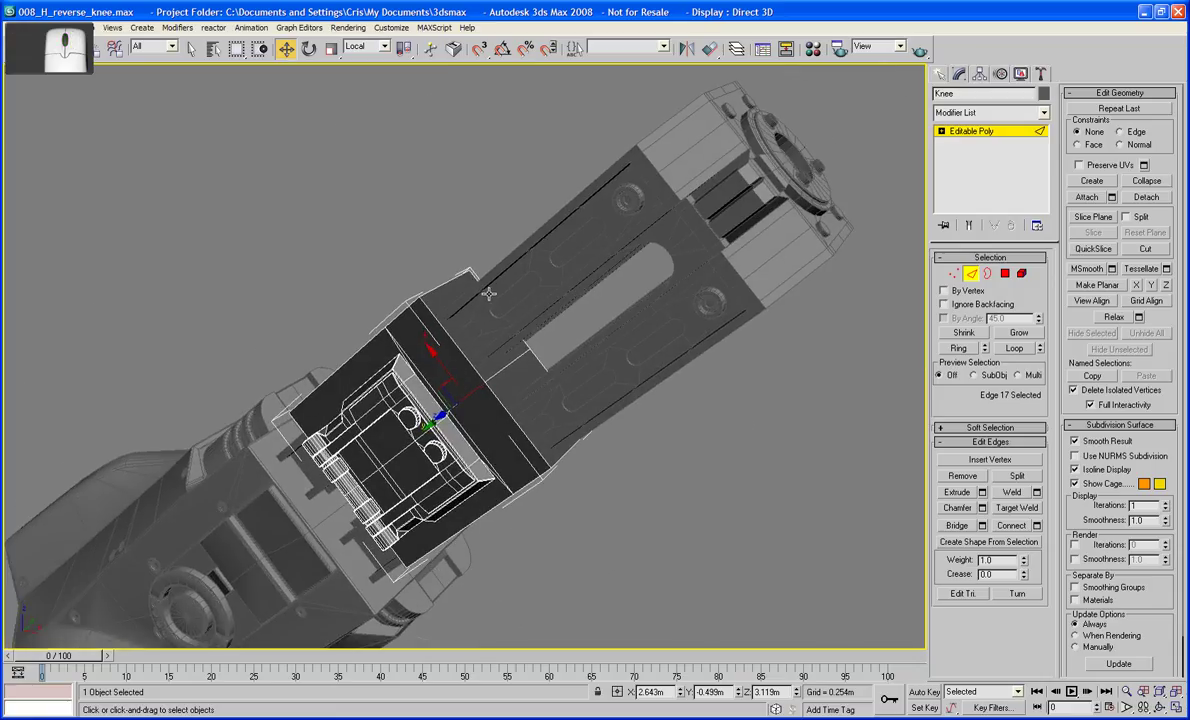
- Nudge the whole Knee object slightly along its negative local Y axis
click(971, 274)
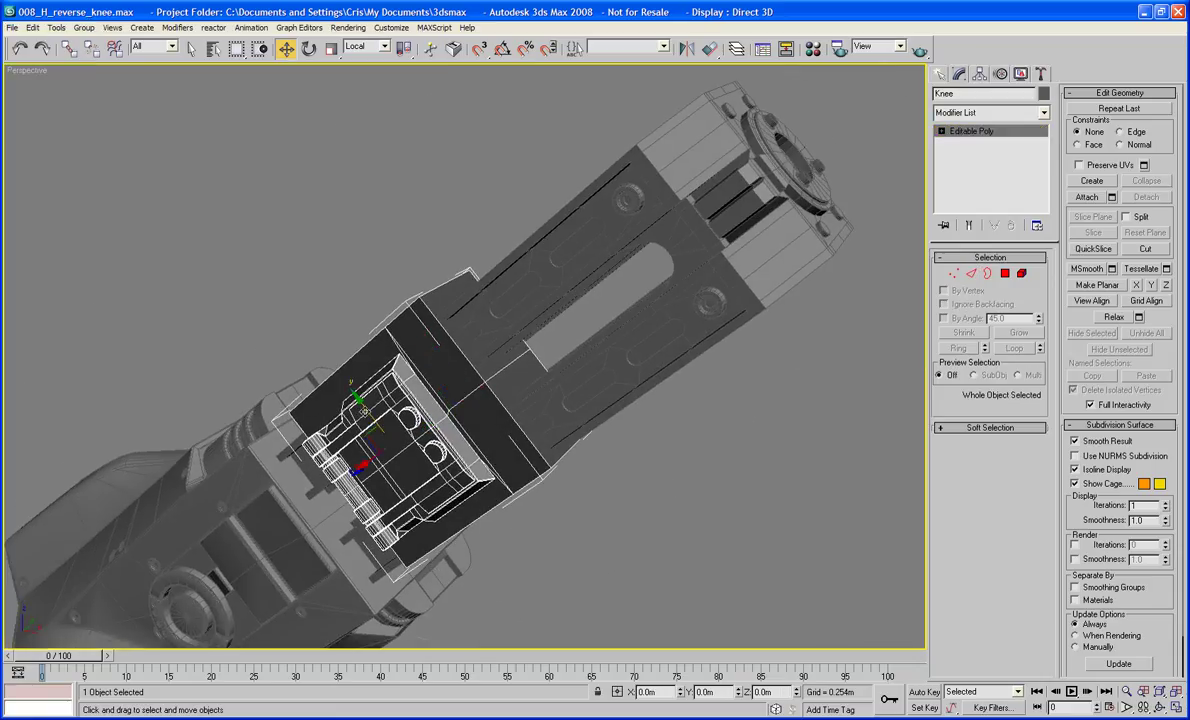
drag(364, 410, 369, 419)
alt+middle_drag(369, 417, 432, 388)
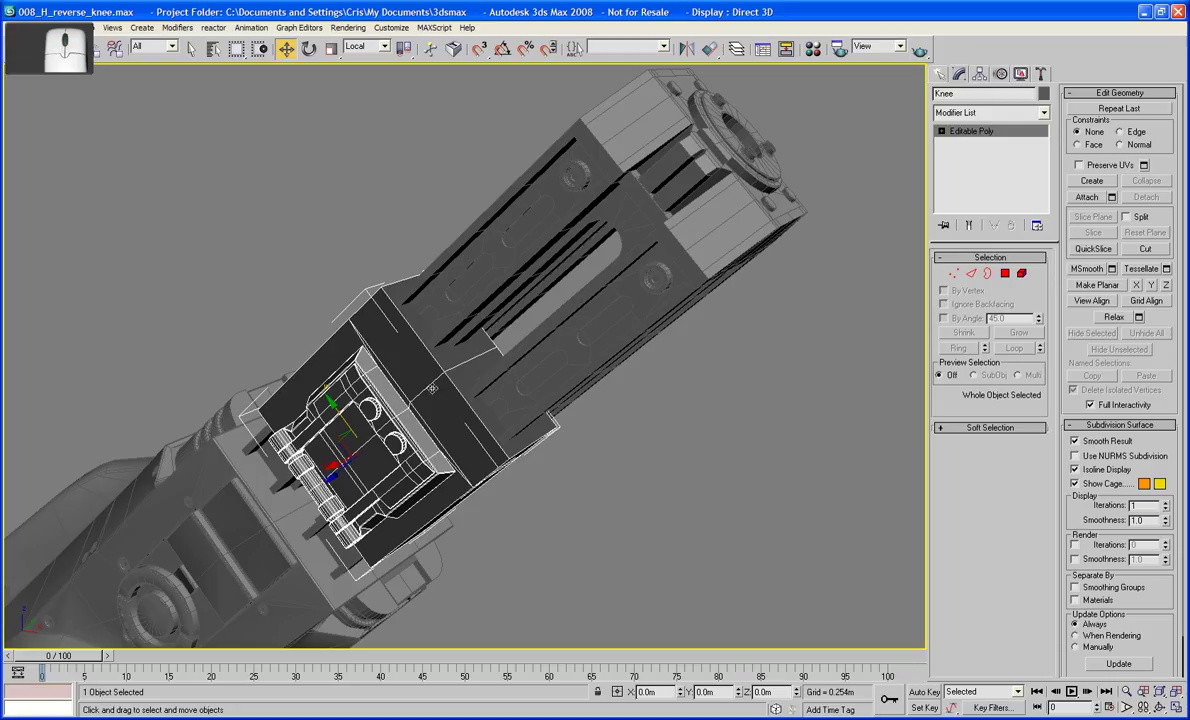
click(805, 394)
click(389, 394)
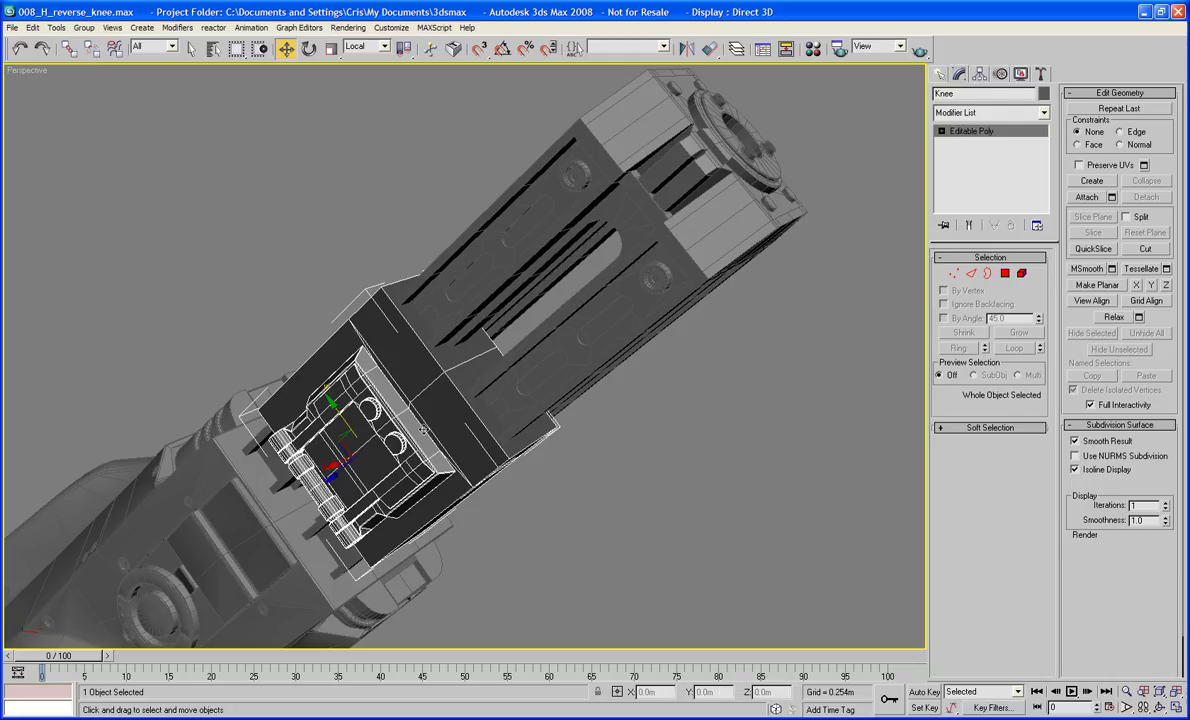
- Chamfer the middle edge on the Knee's front strip together with its continuation on the end face into a wide central band
click(969, 275)
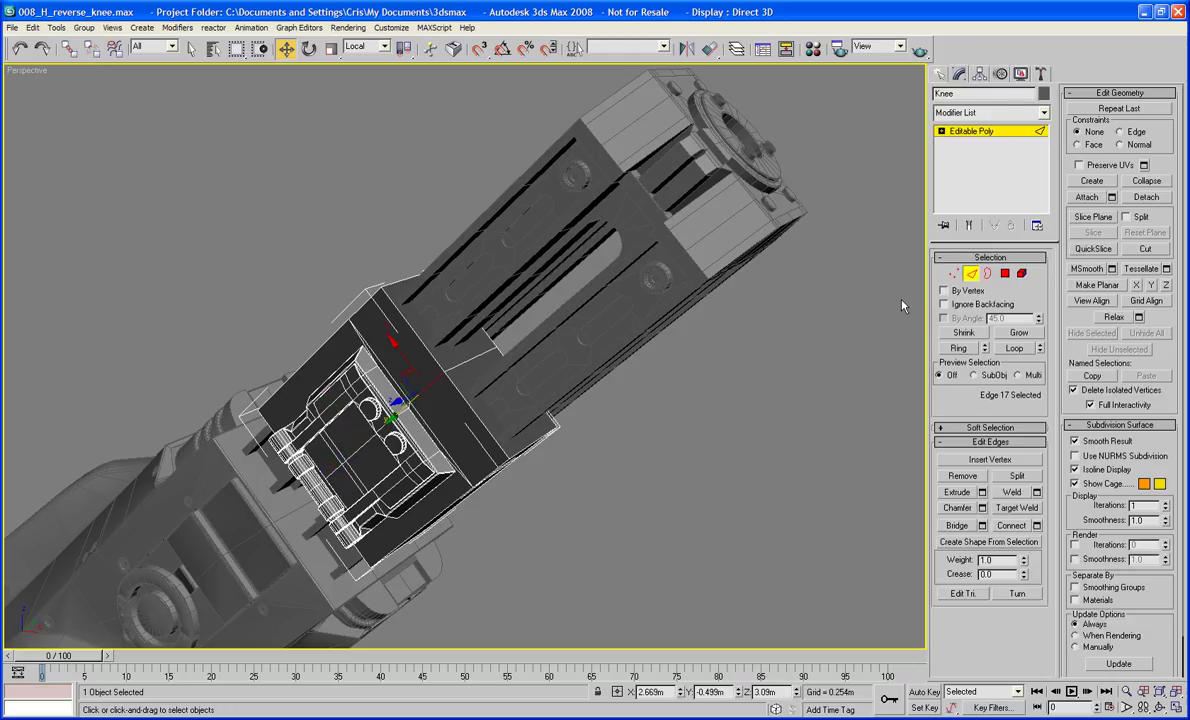
click(430, 428)
scroll(411, 401, up, 5)
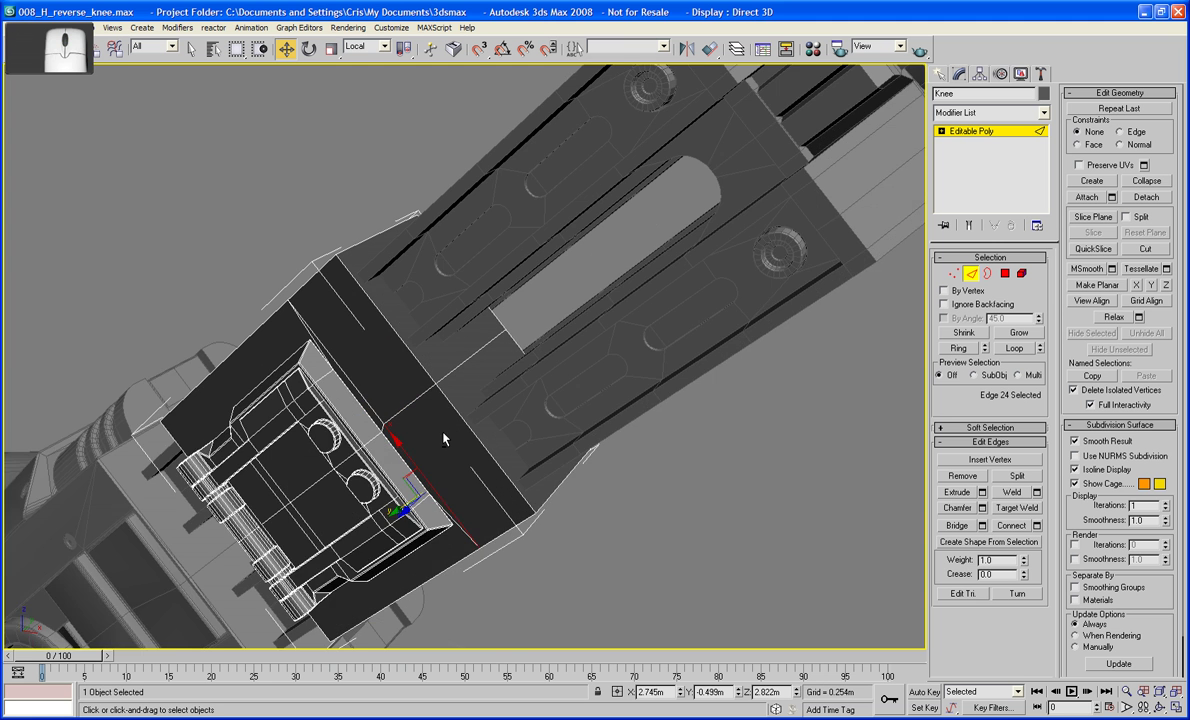
click(430, 405)
scroll(430, 440, up, 4)
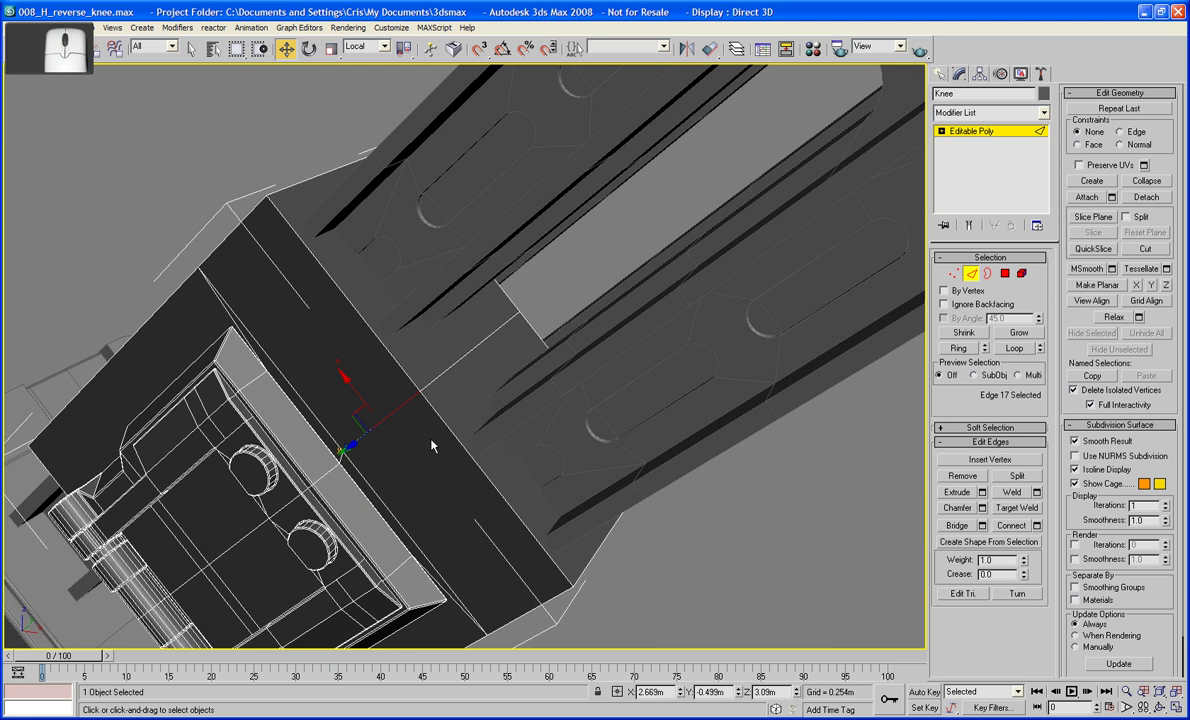
click(957, 508)
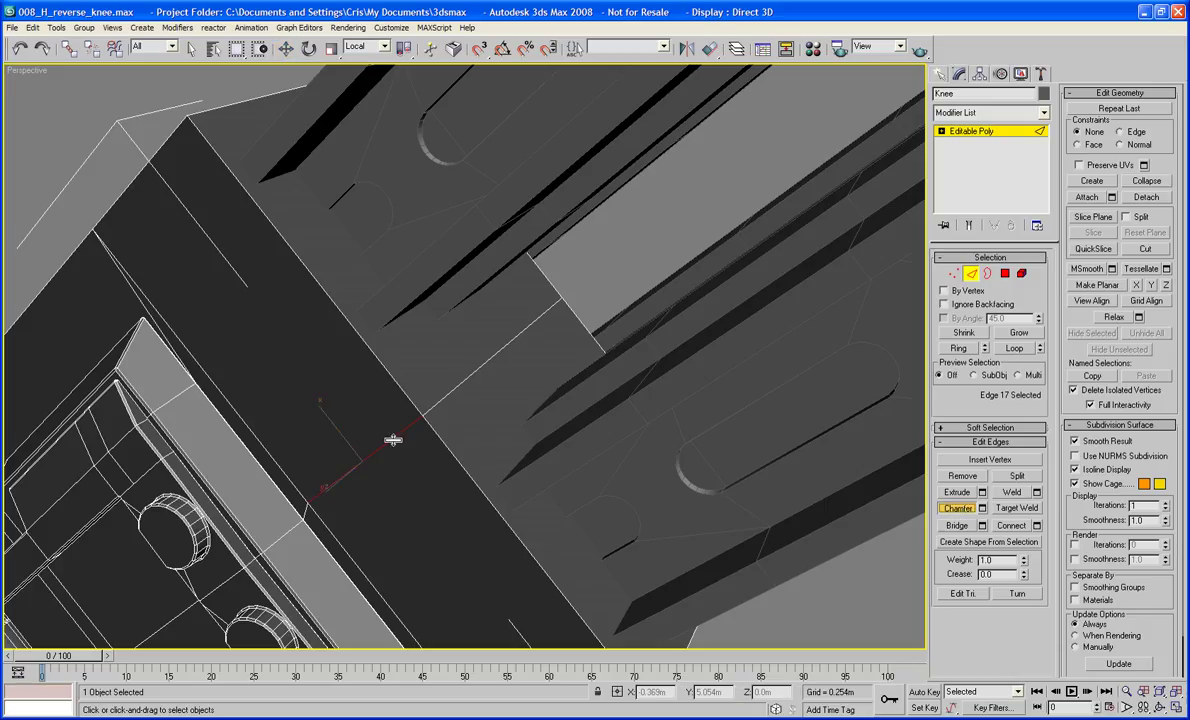
ctrl+click(446, 393)
drag(386, 440, 386, 415)
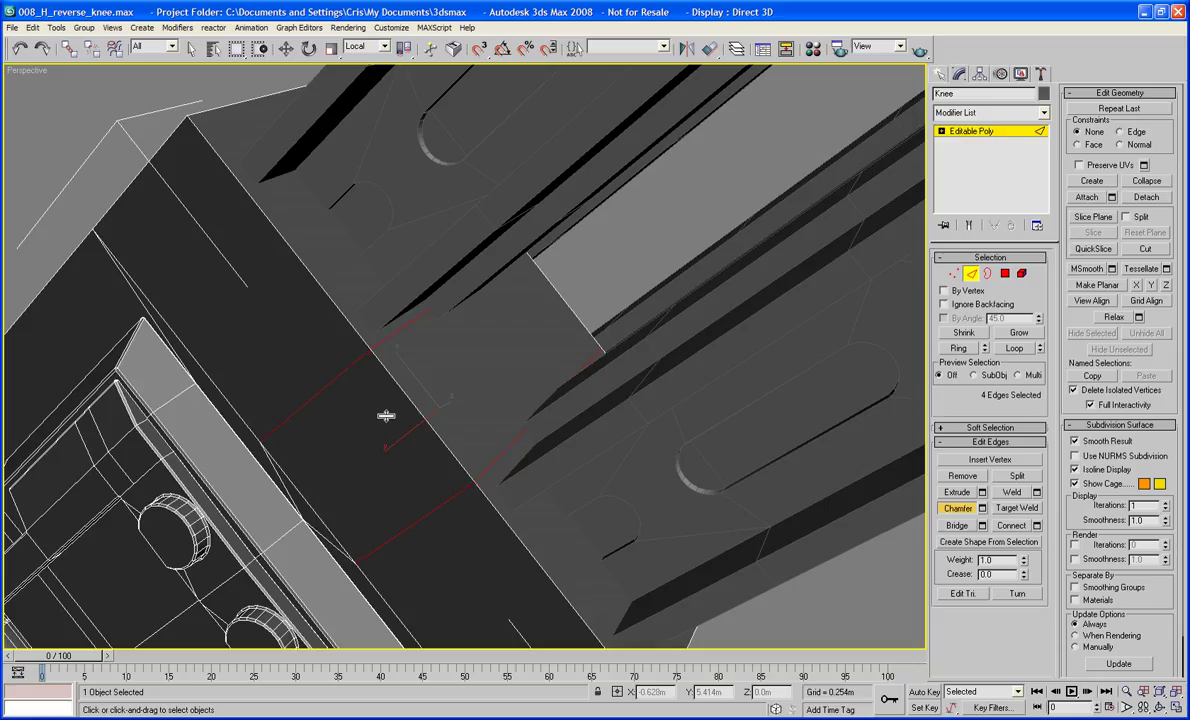
- Delete the central polygon between the chamfered edges on the Knee's end face
mouse_move(386, 416)
alt+middle_down()
mouse_move(420, 409)
mouse_move(409, 412)
alt+middle_up()
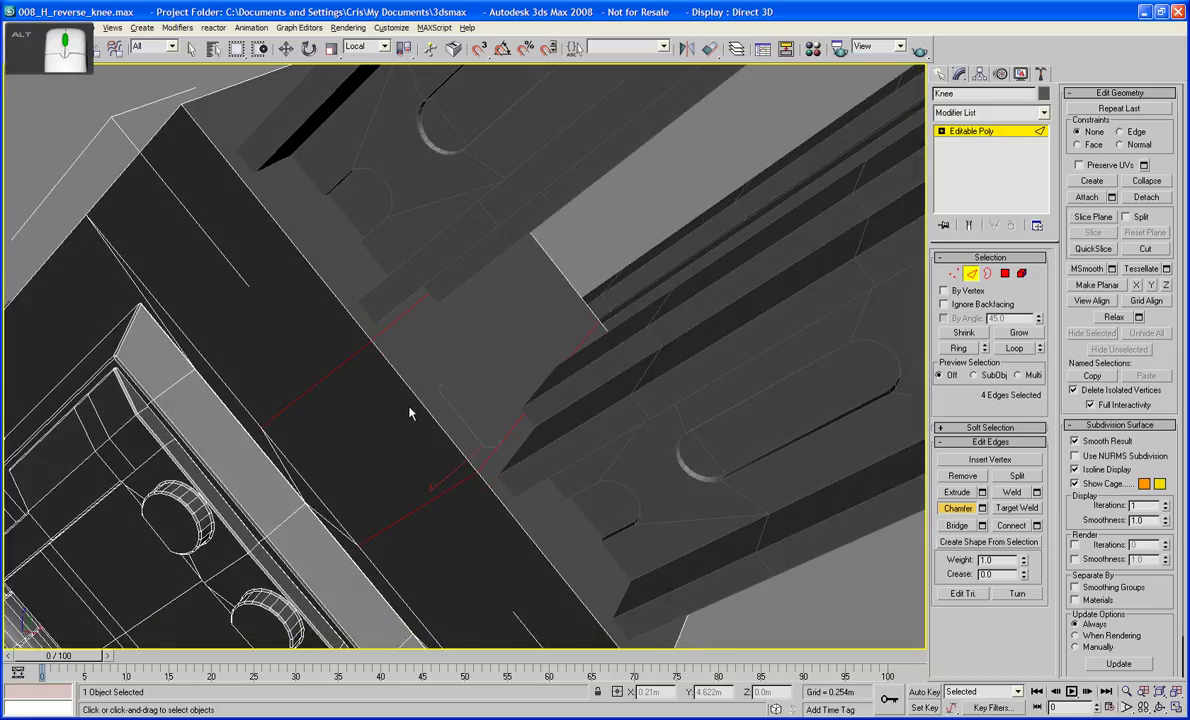
click(1006, 273)
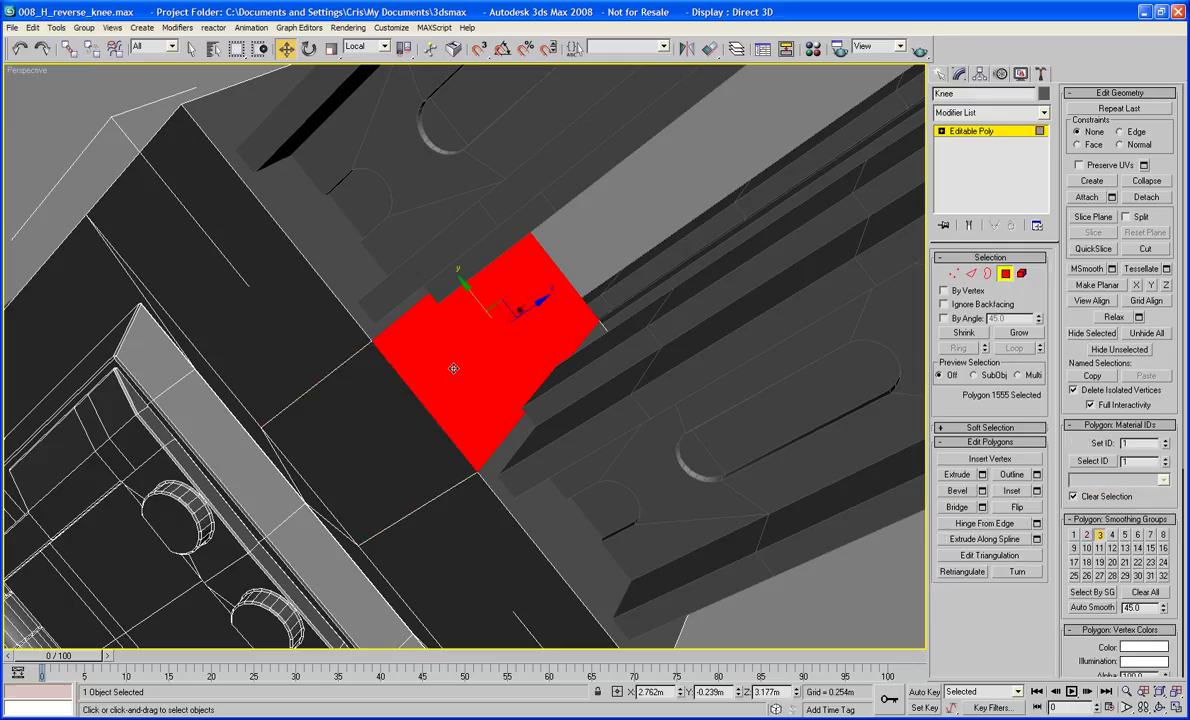
key(Delete)
- Extrude the central front polygon inward to form a notch and delete the new polygon closing its open end
click(397, 426)
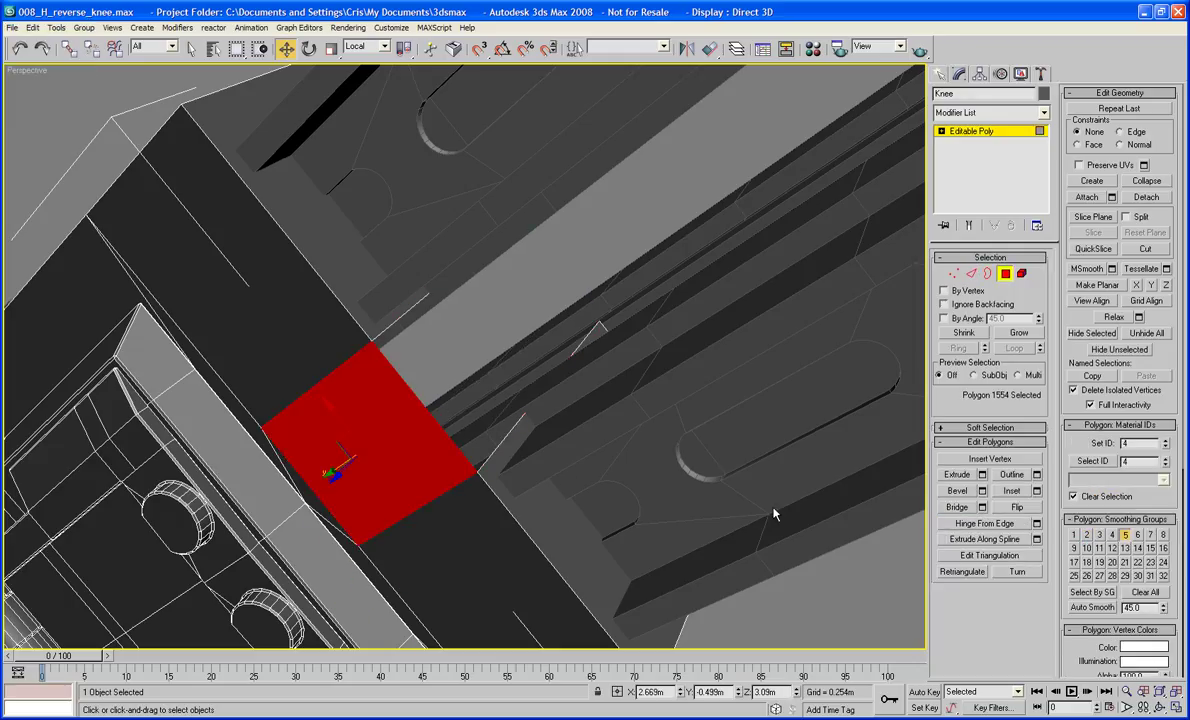
click(955, 476)
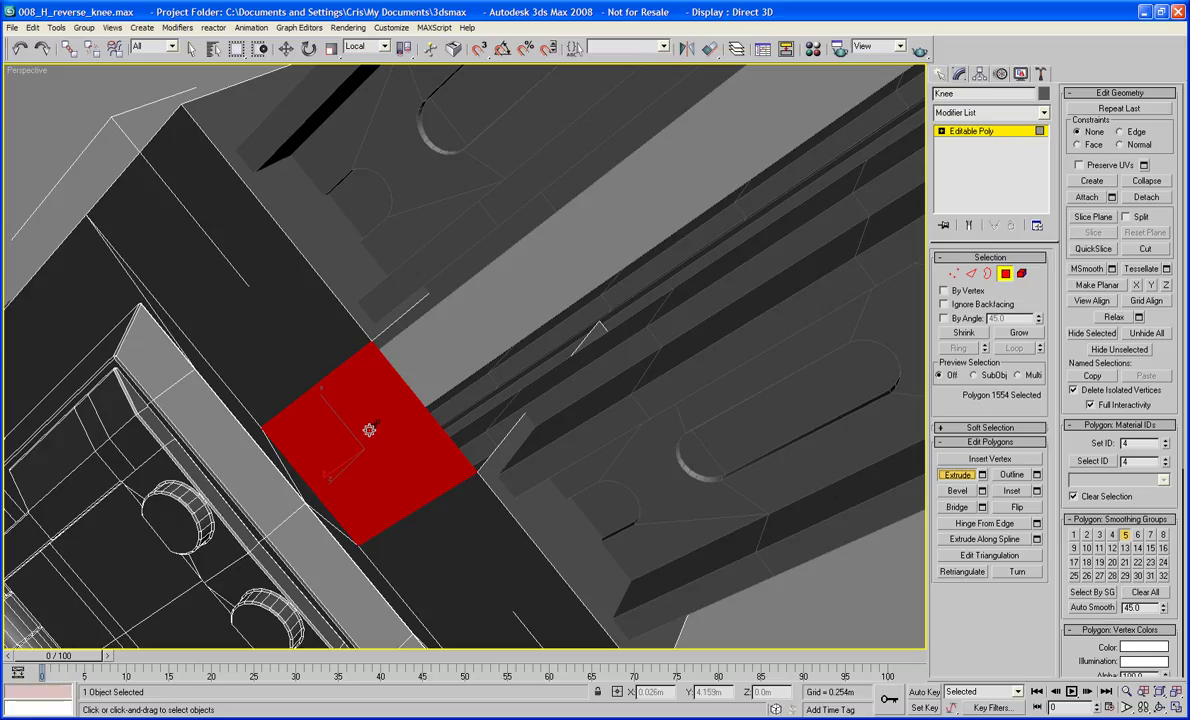
drag(369, 430, 375, 460)
alt+middle_drag(375, 460, 498, 374)
click(513, 418)
key(Delete)
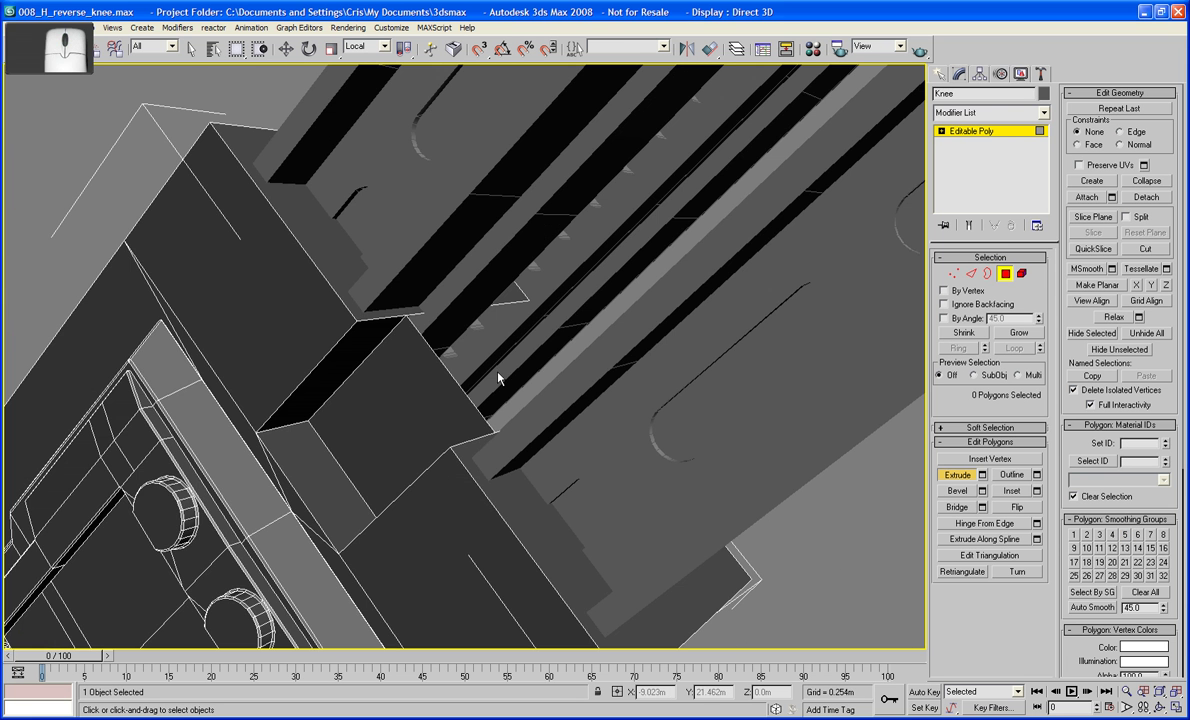
- Connect the three crosswise edges of the notch floor and inner wall, and chamfer the new edges into a wide centre strip
key(2)
click(297, 493)
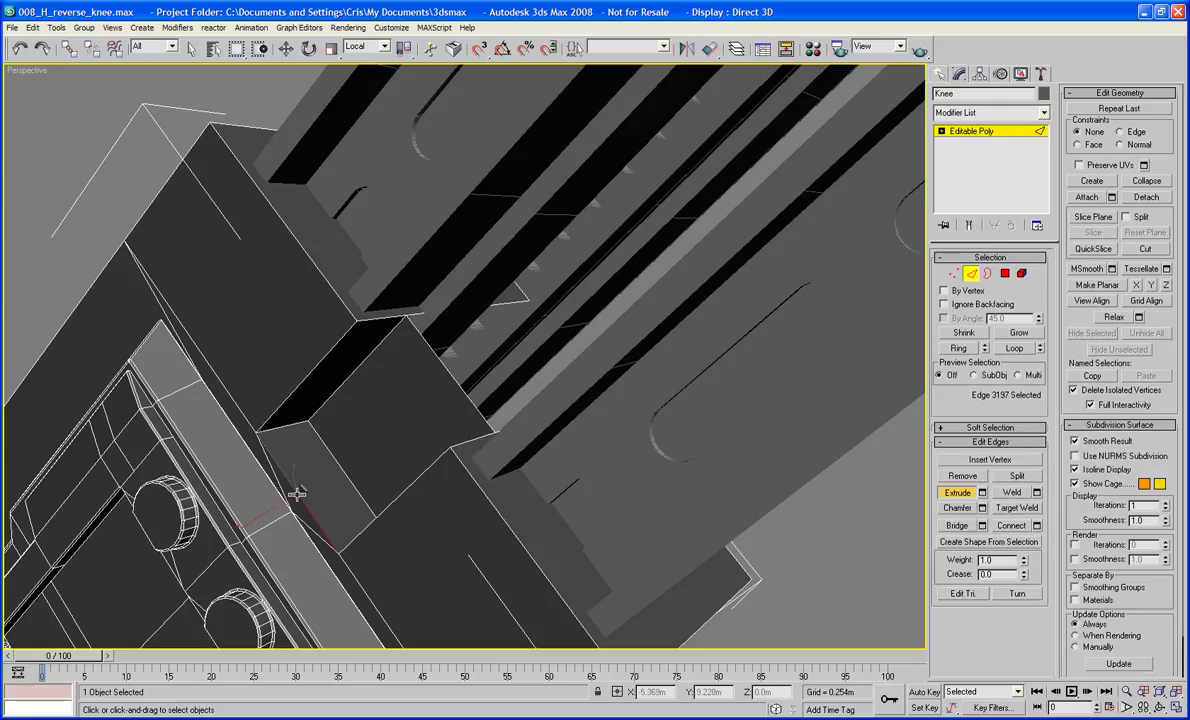
ctrl+click(327, 452)
ctrl+click(462, 386)
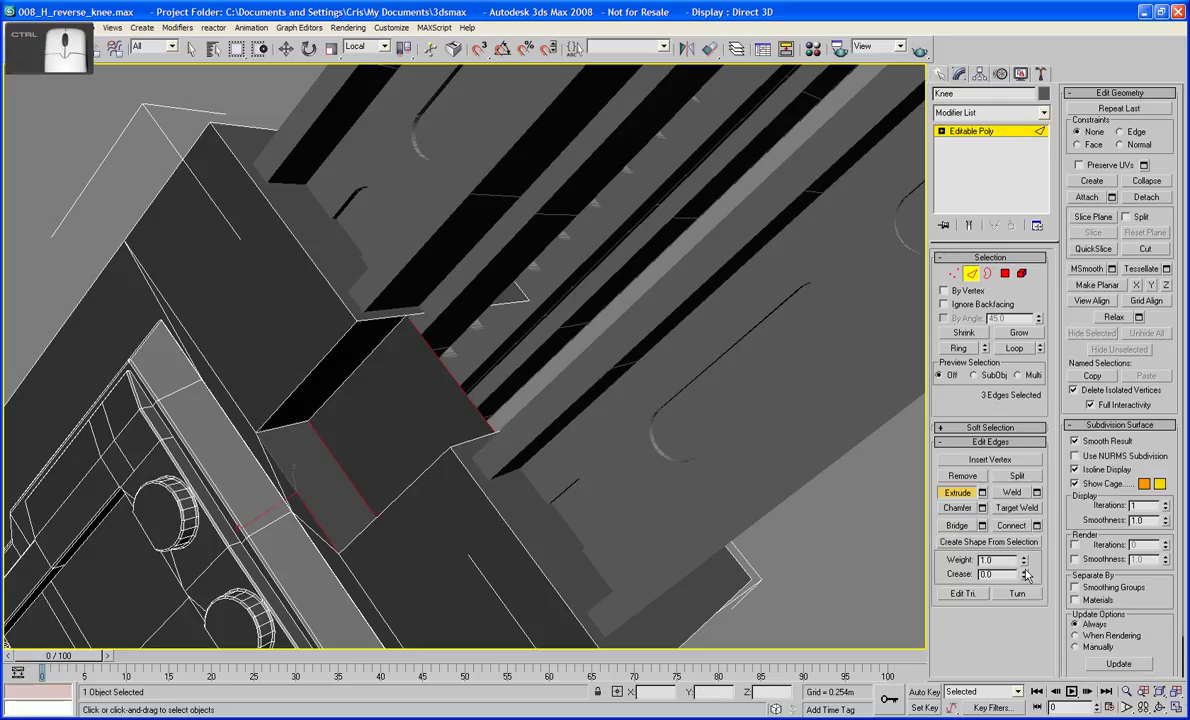
click(1011, 525)
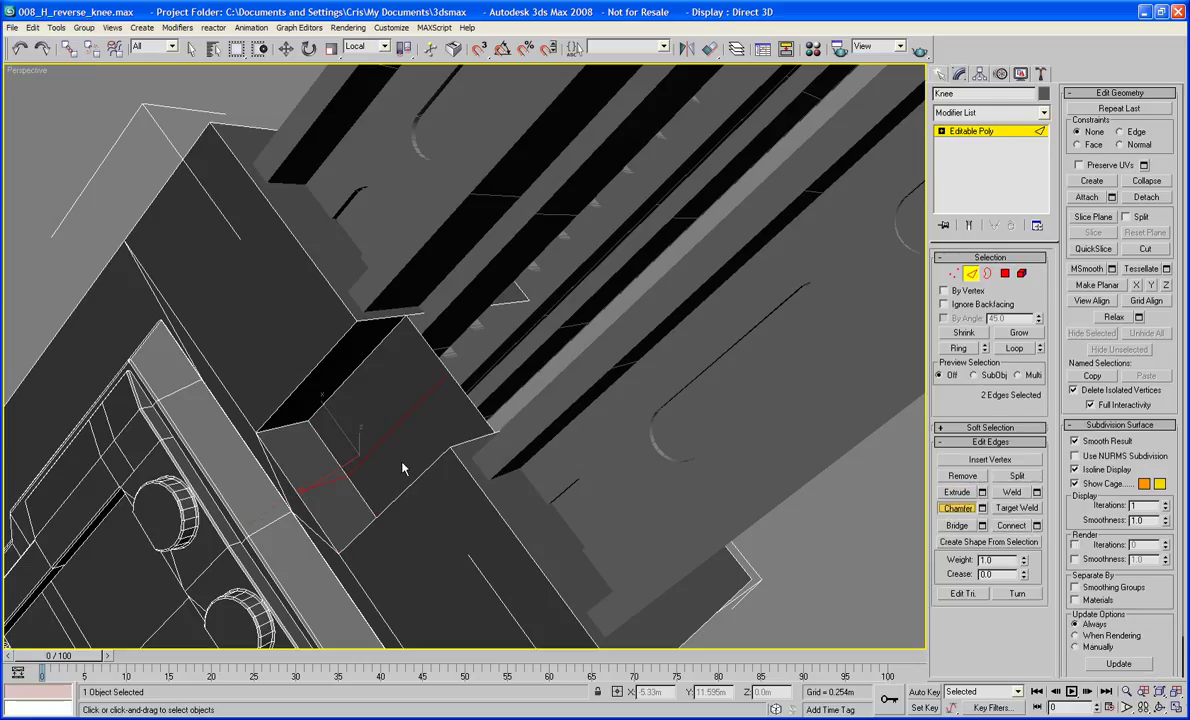
drag(391, 437, 388, 431)
mouse_move(389, 426)
alt+middle_down()
mouse_move(383, 369)
mouse_move(398, 414)
alt+middle_up()
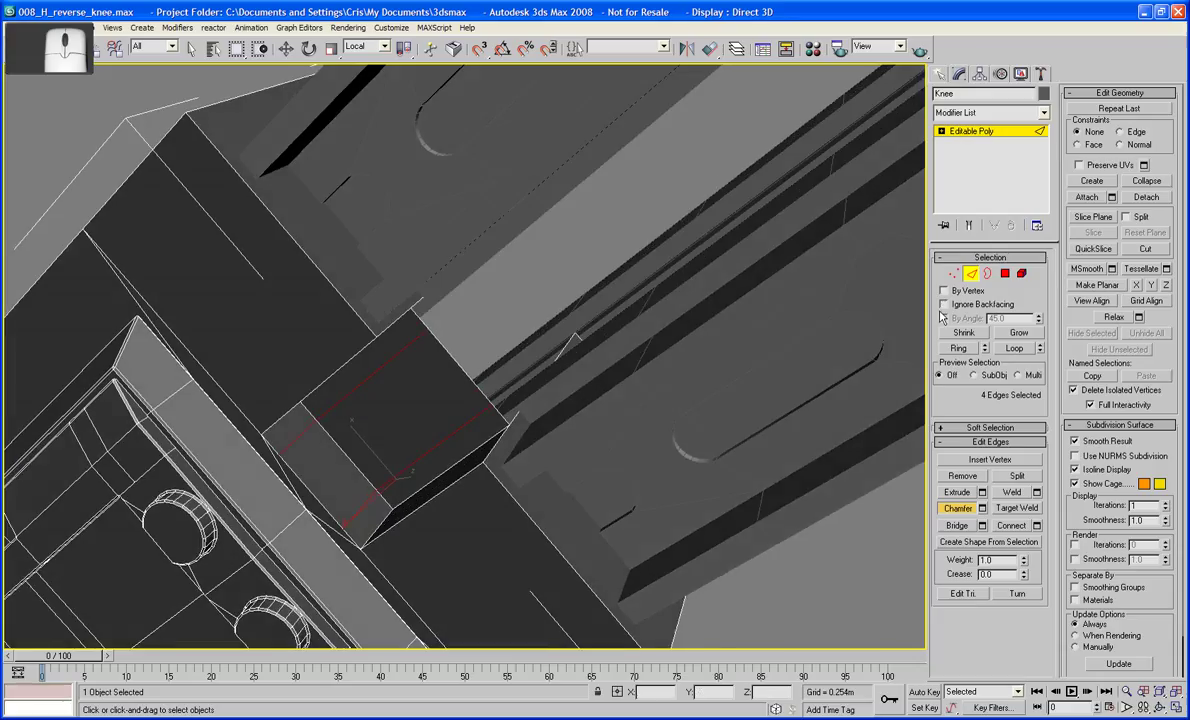
- Extrude the centre polygon of the notch floor deeper and delete the small polygon closing its open end
click(1005, 273)
key(w)
click(431, 352)
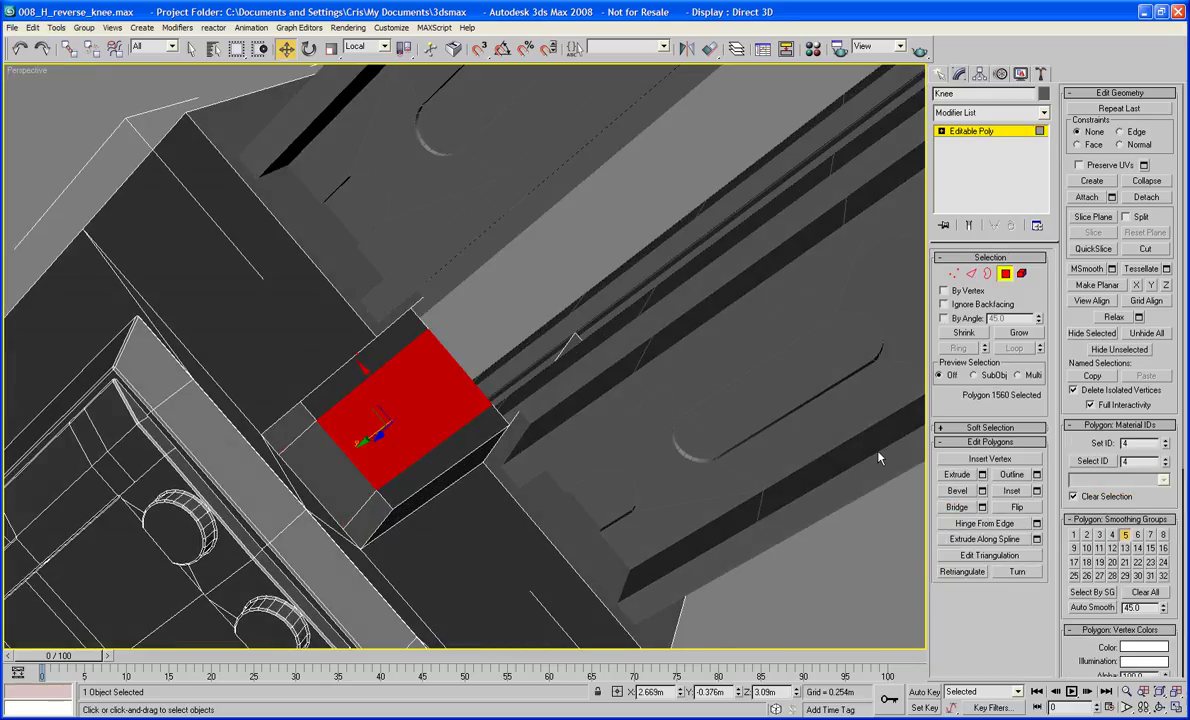
click(957, 474)
mouse_move(406, 388)
mouse_down()
mouse_move(383, 375)
mouse_move(384, 388)
mouse_up()
middle_drag(438, 386, 462, 388)
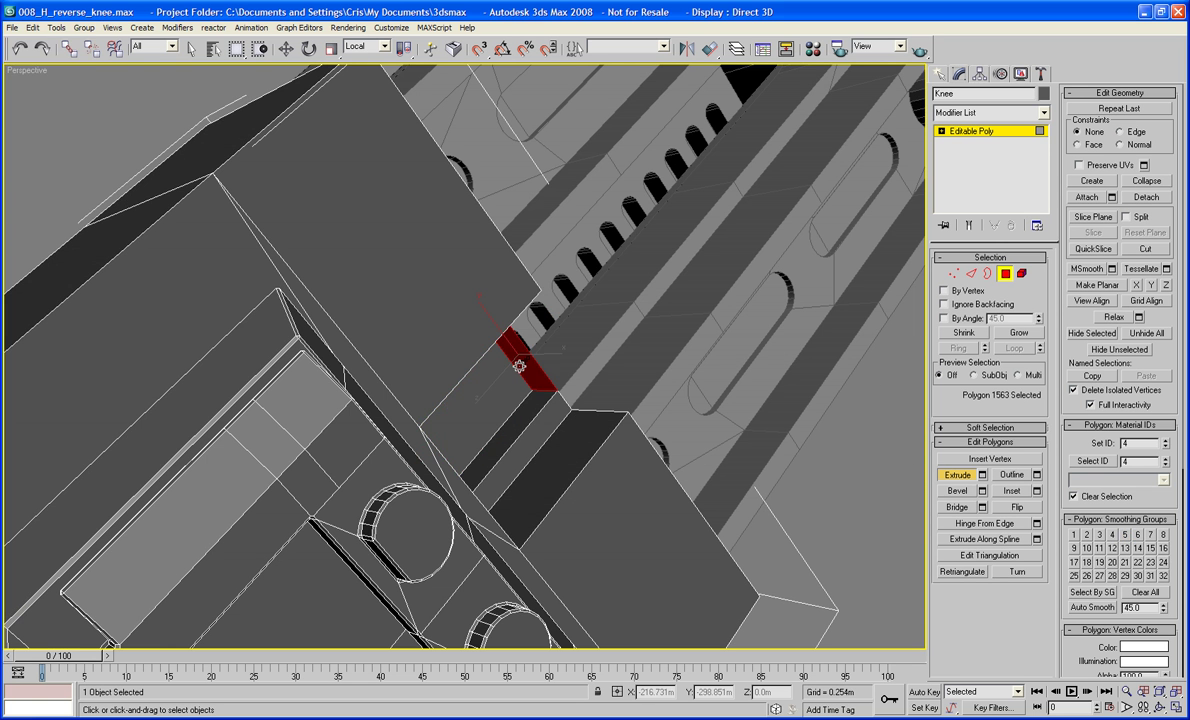
key(Delete)
alt+middle_drag(520, 372, 518, 400)
scroll(519, 392, down, 4)
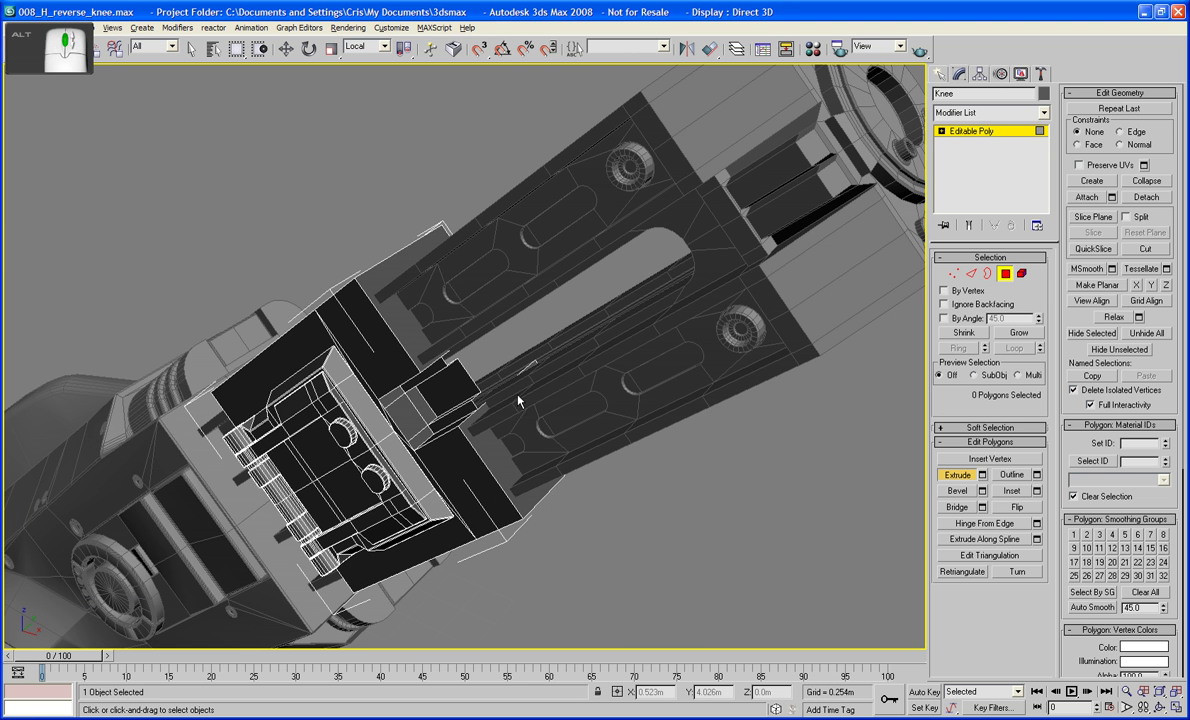
click(944, 476)
- Bevel the two end-face polygons beside the Knee's notch outward into two blocks, each set off by a narrow groove
alt+middle_drag(712, 380, 683, 417)
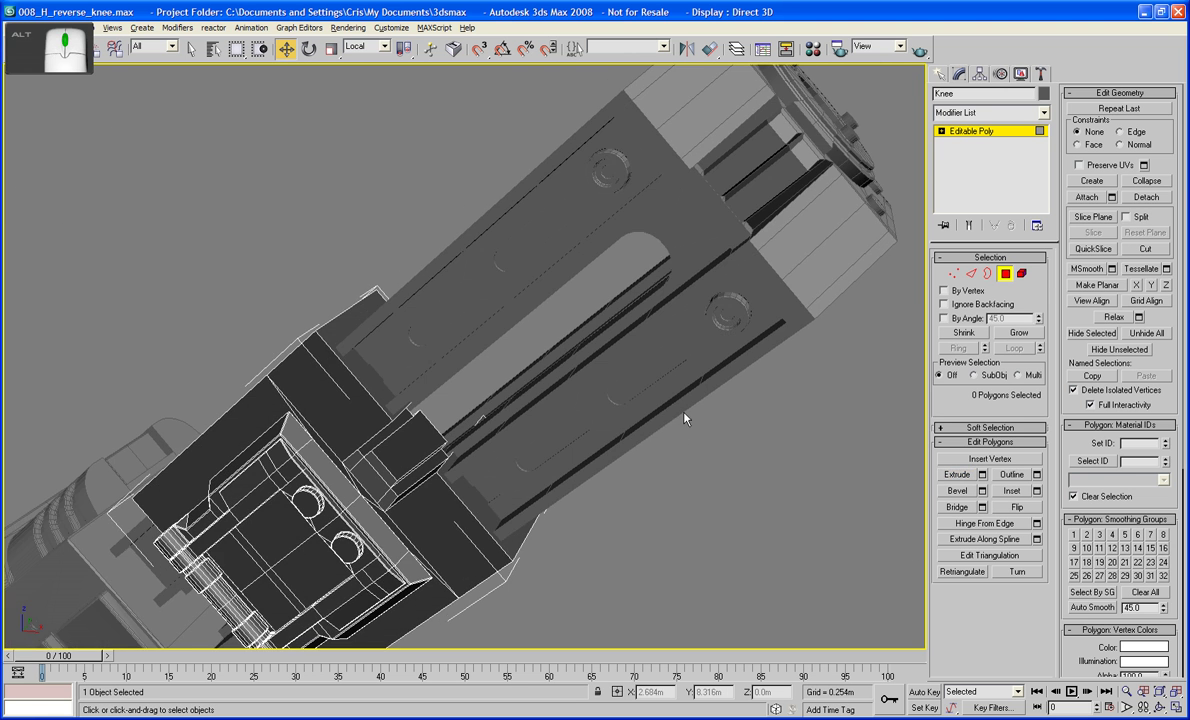
alt+middle_drag(631, 481, 558, 422)
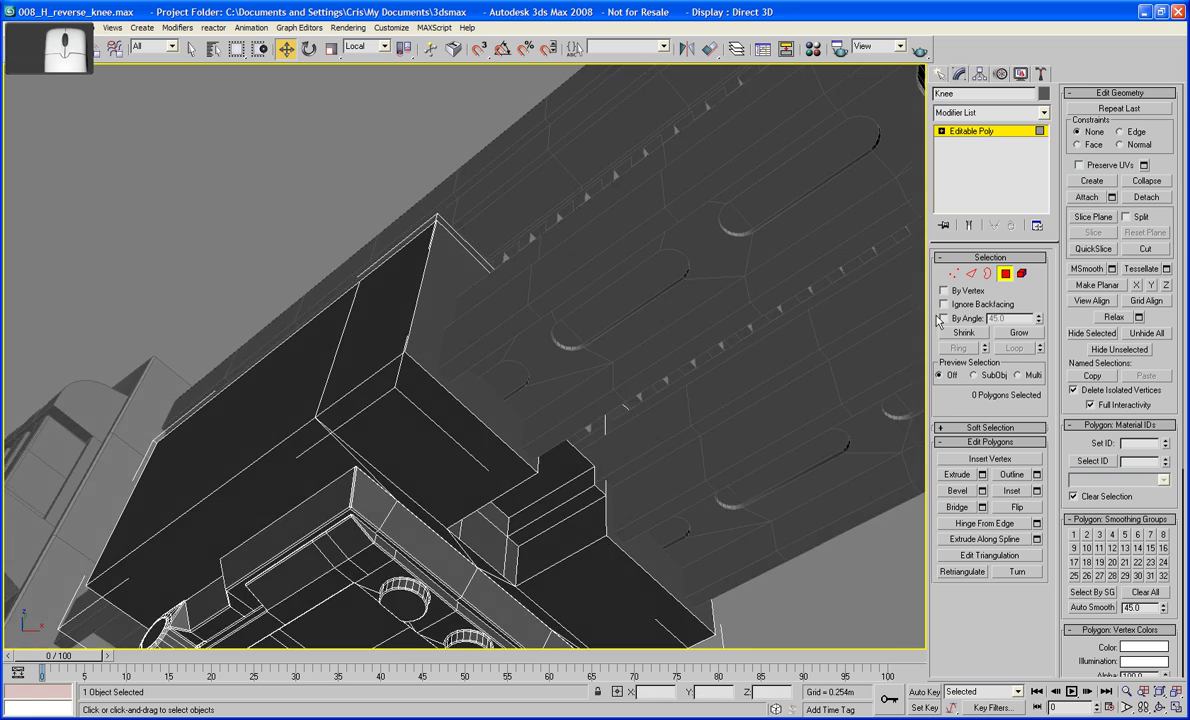
click(418, 278)
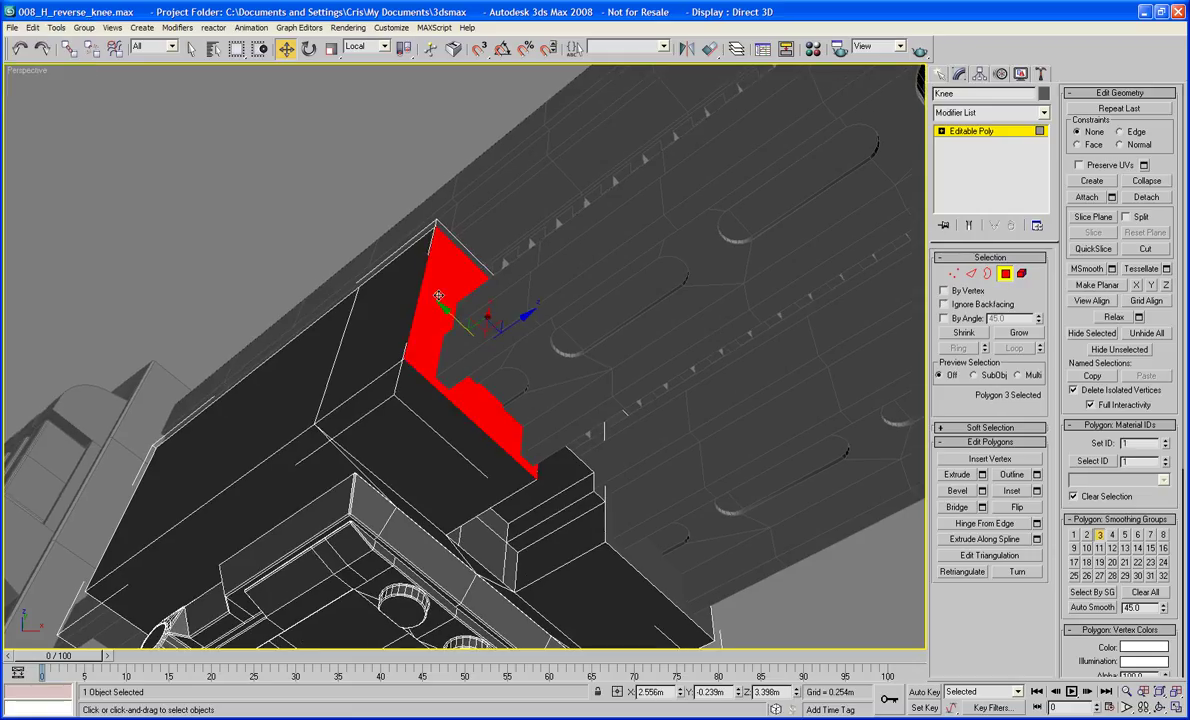
middle_drag(480, 331, 470, 342)
mouse_move(669, 314)
middle_down()
mouse_move(670, 291)
mouse_move(673, 317)
mouse_move(669, 296)
mouse_move(630, 298)
mouse_move(655, 298)
middle_up()
scroll(669, 326, up, 4)
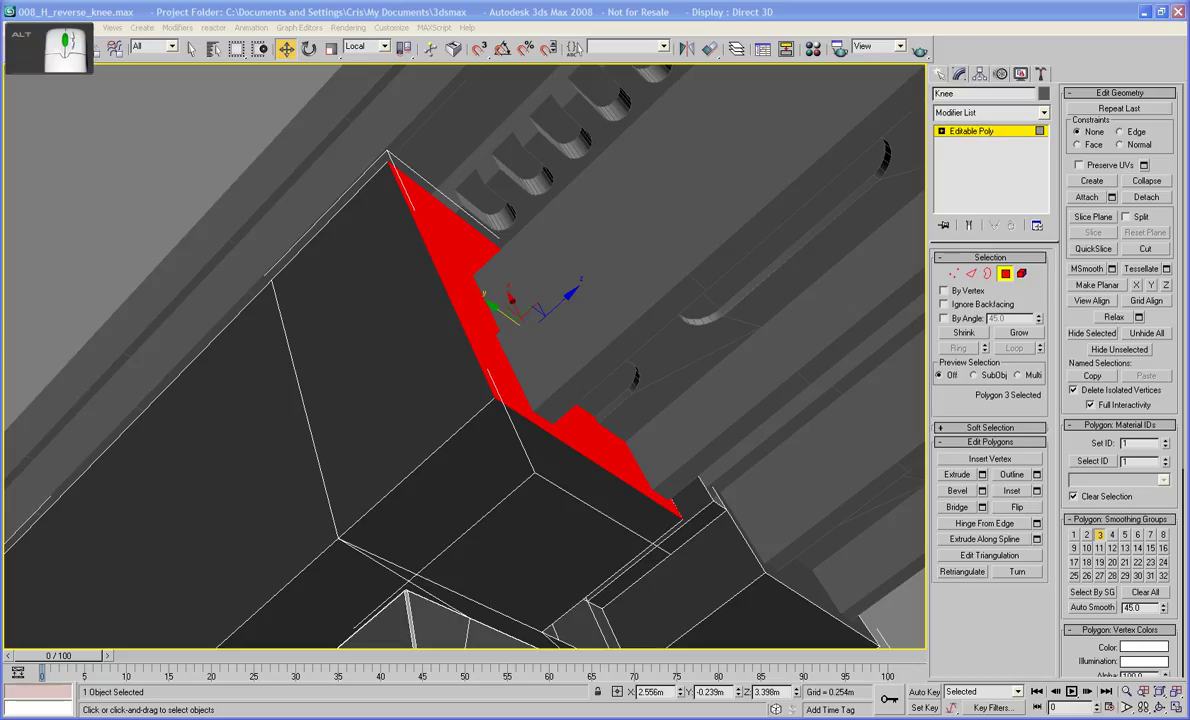
alt+middle_drag(143, 568, 488, 373)
ctrl+click(470, 400)
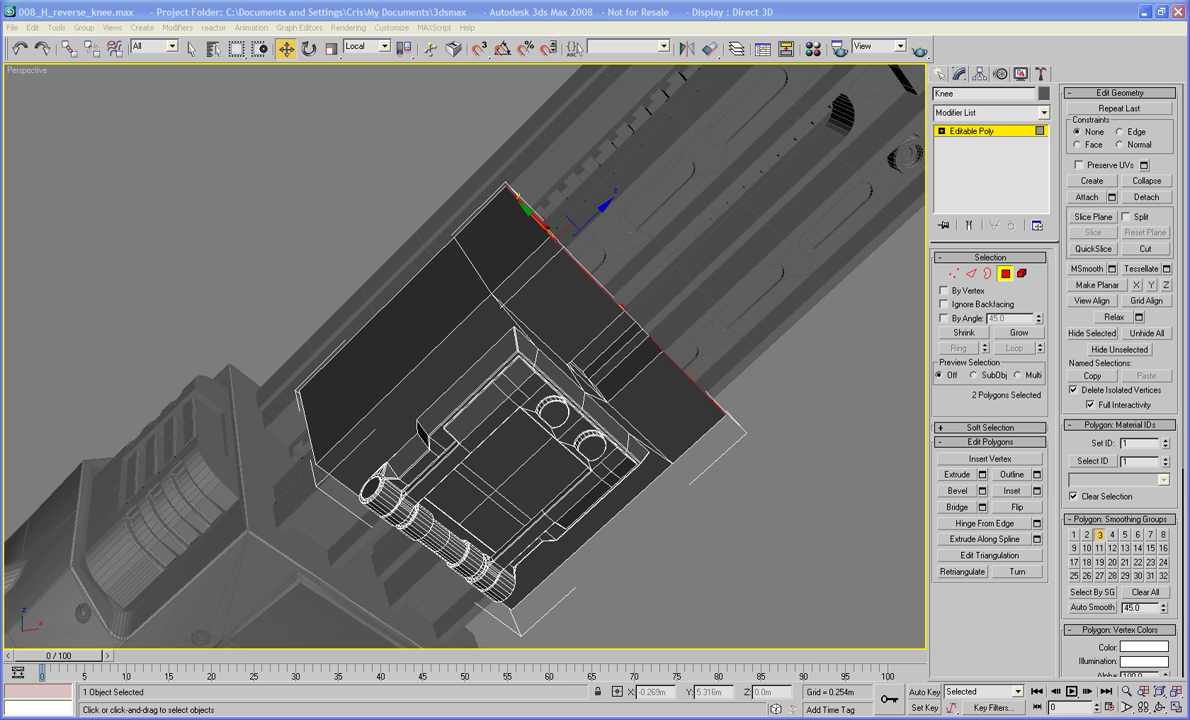
alt+middle_drag(306, 417, 491, 480)
scroll(500, 410, up, 2)
click(959, 491)
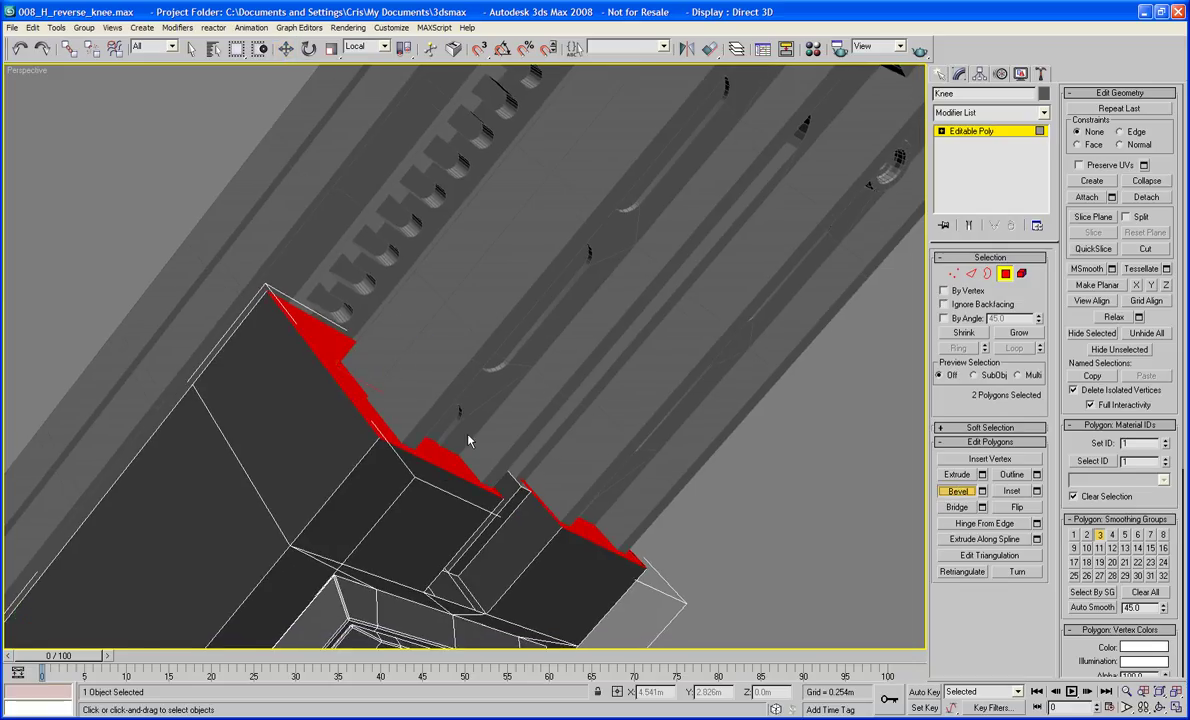
drag(453, 455, 458, 391)
- Move the front faces of both new end blocks outward together by about 0.03 m
click(458, 391)
ctrl+click(622, 504)
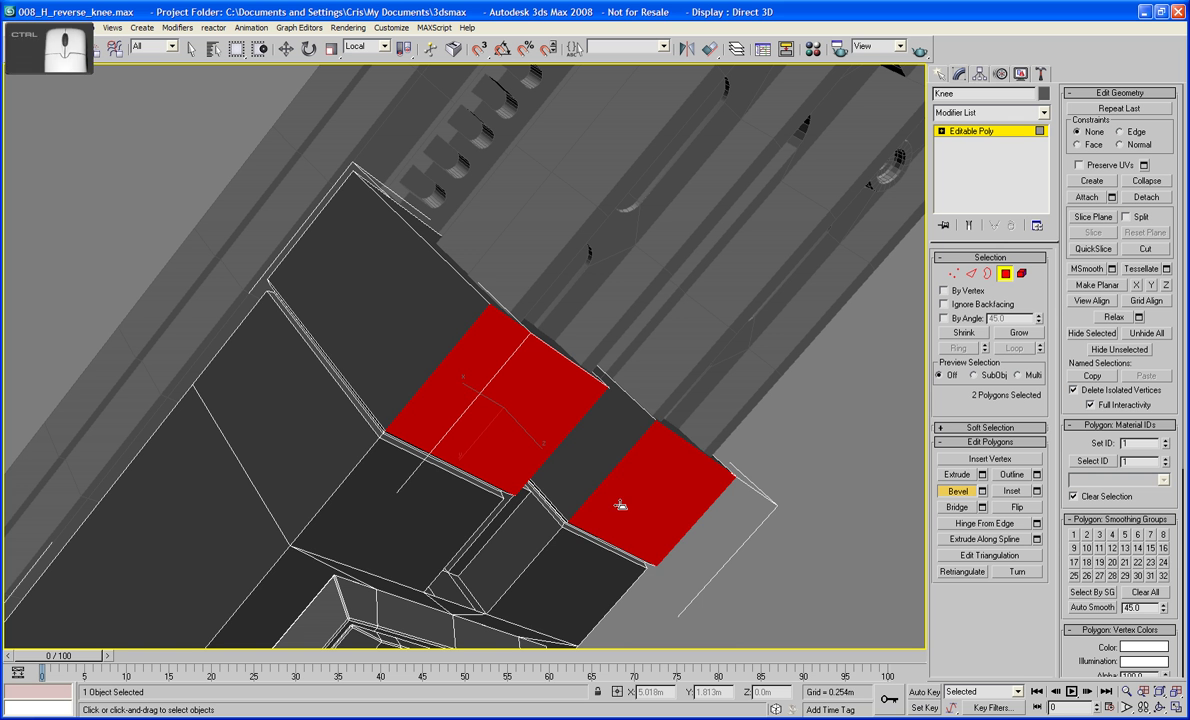
key(w)
drag(536, 444, 545, 450)
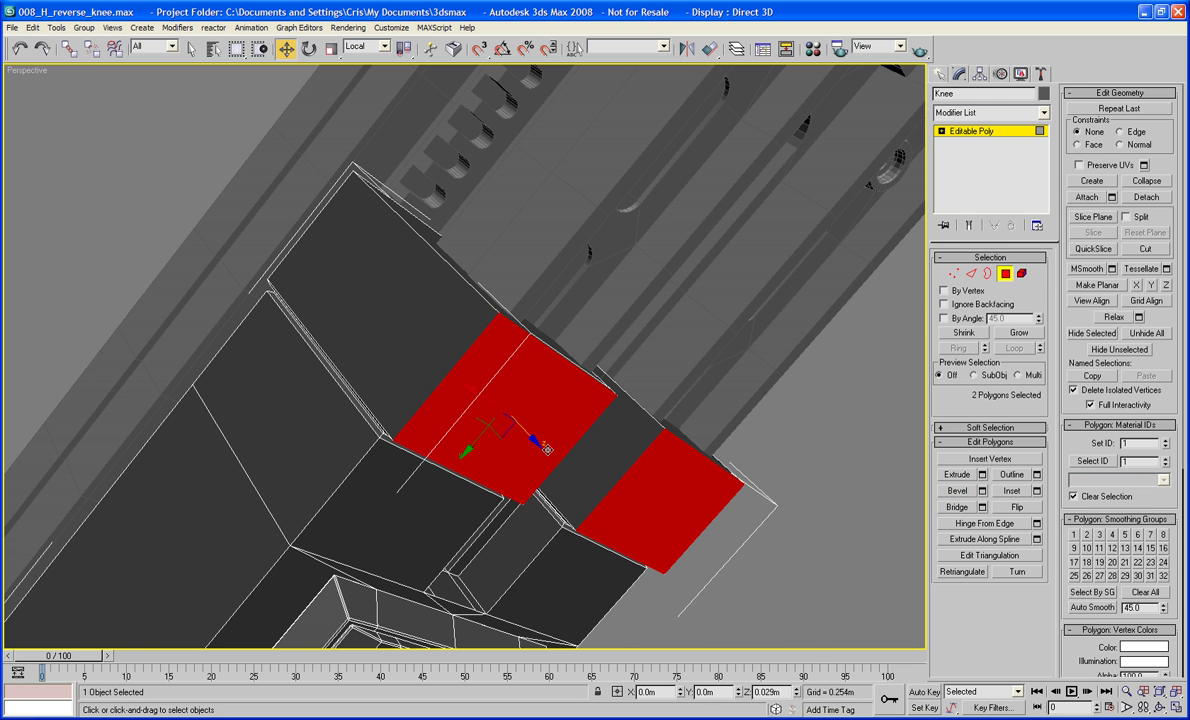
- Try beveling the end faces of both blocks into a narrow stepped rim, and undo the bevels
alt+middle_drag(547, 450, 555, 420)
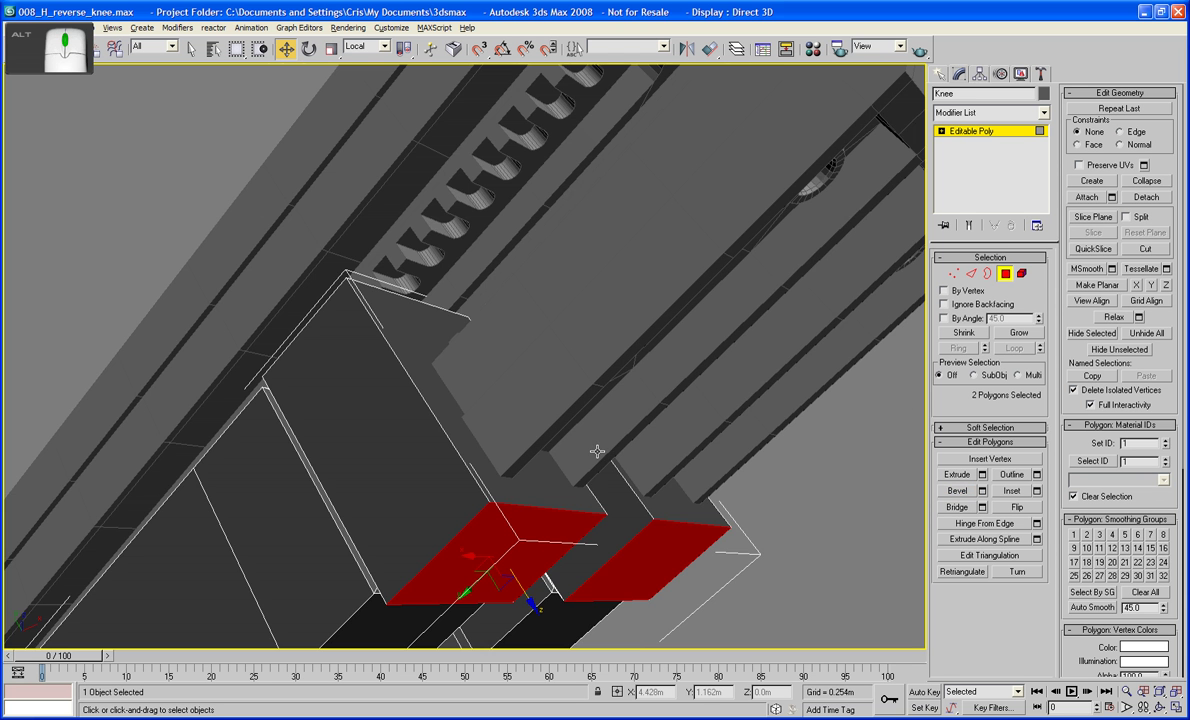
ctrl+click(573, 484)
ctrl+click(688, 494)
ctrl+click(683, 550)
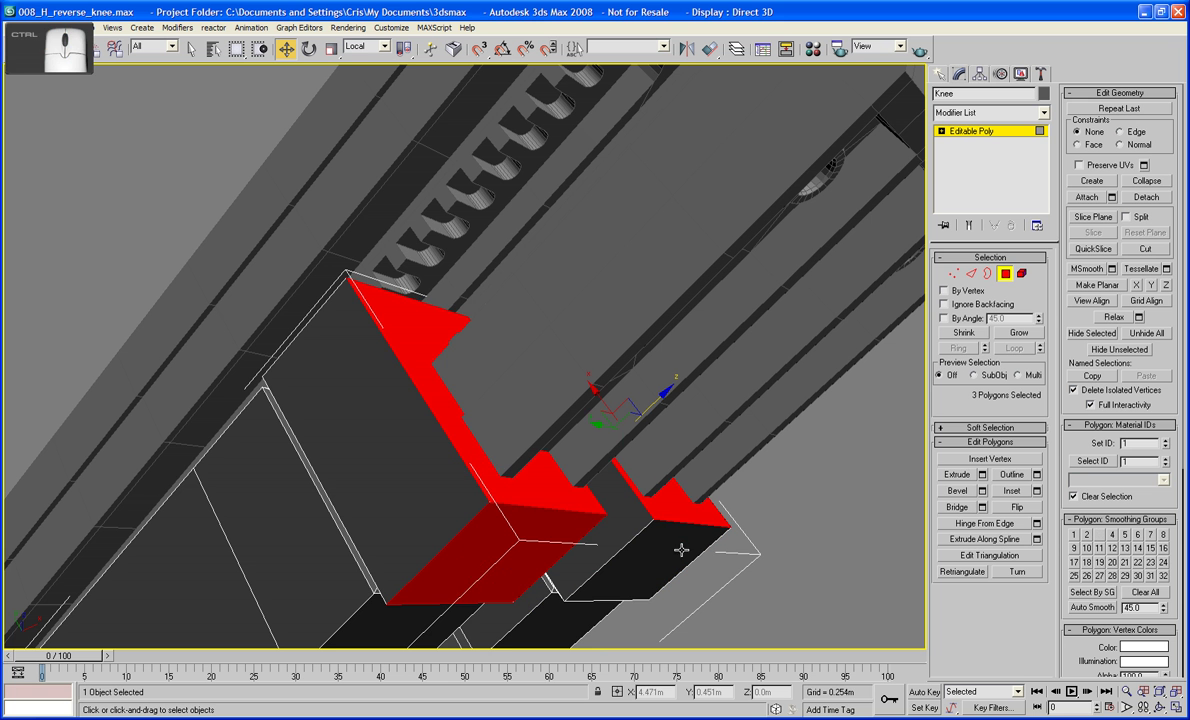
ctrl+click(532, 534)
middle_drag(532, 534, 532, 547)
click(963, 490)
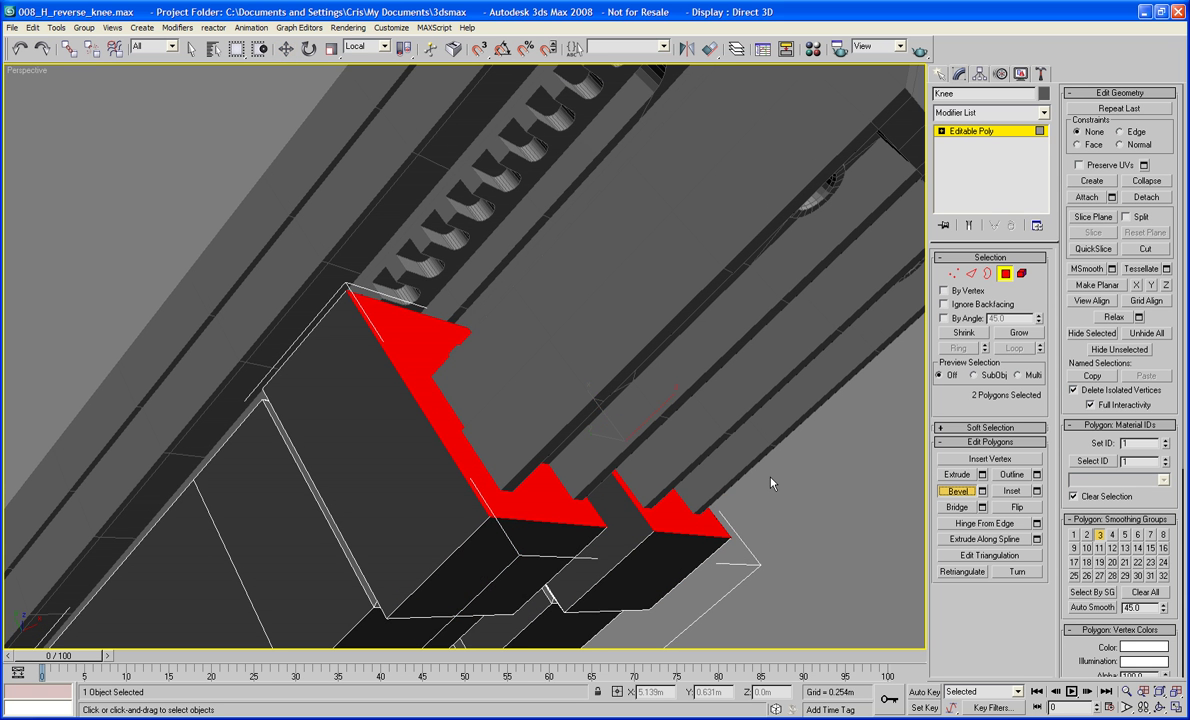
middle_drag(738, 476, 473, 469)
scroll(673, 480, up, 3)
drag(473, 467, 474, 467)
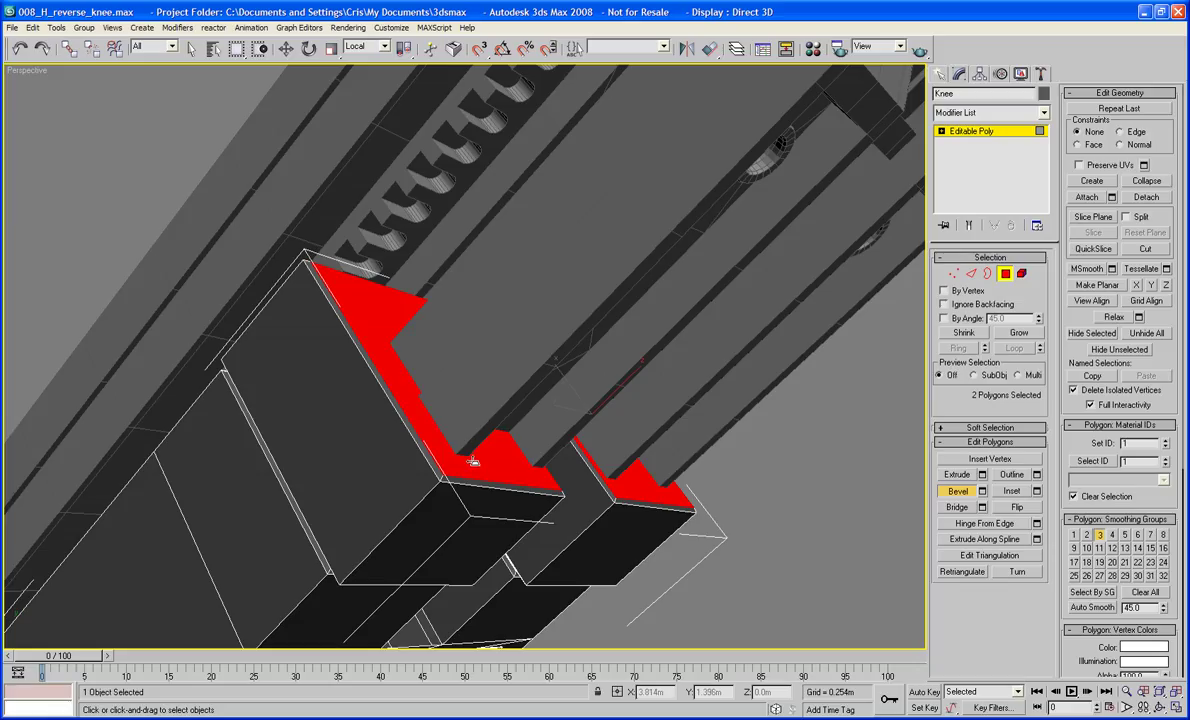
drag(474, 465, 479, 471)
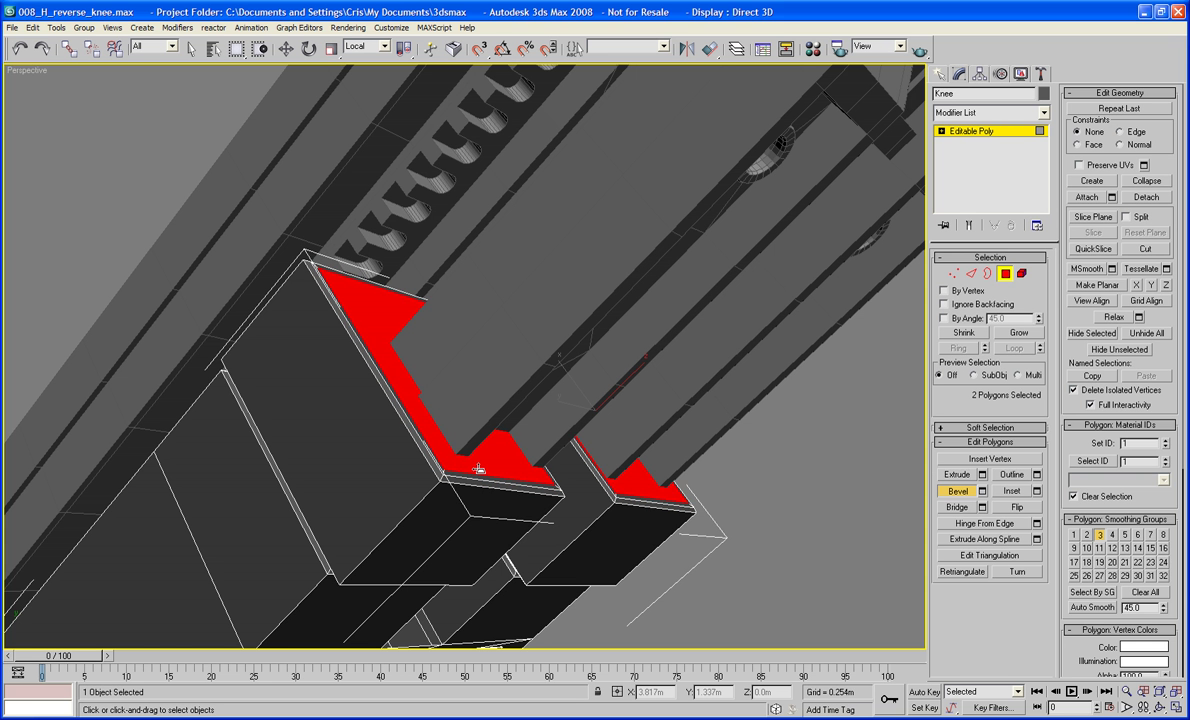
alt+middle_drag(479, 469, 390, 398)
key(ctrl+z)
key(ctrl+z)
- Leave polygon editing and nudge the whole Knee object slightly along its local Y axis
click(438, 422)
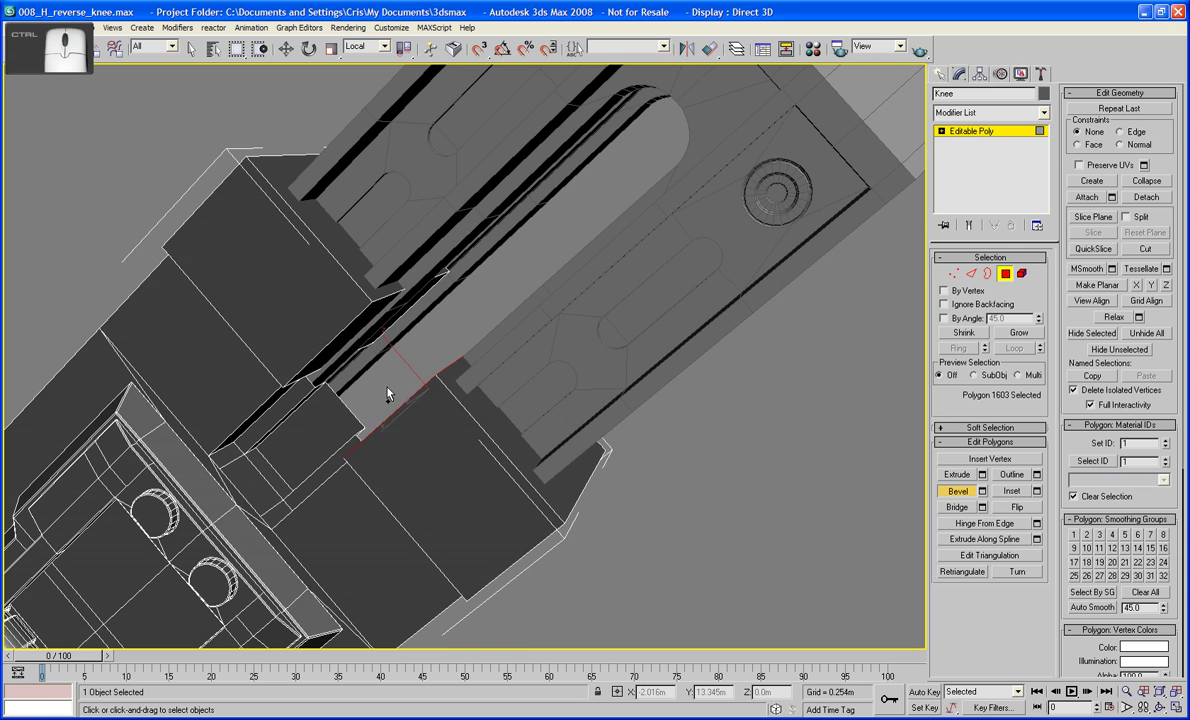
alt+middle_drag(344, 331, 869, 483)
key(w)
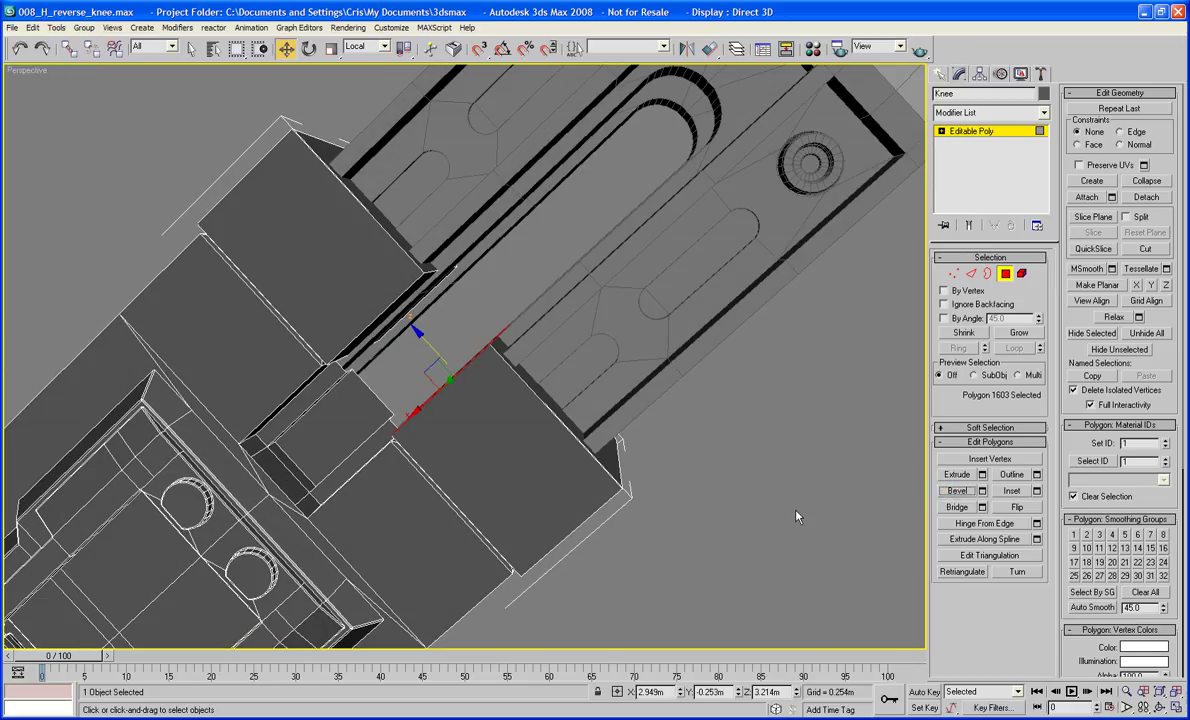
click(1002, 279)
middle_drag(585, 476, 661, 398)
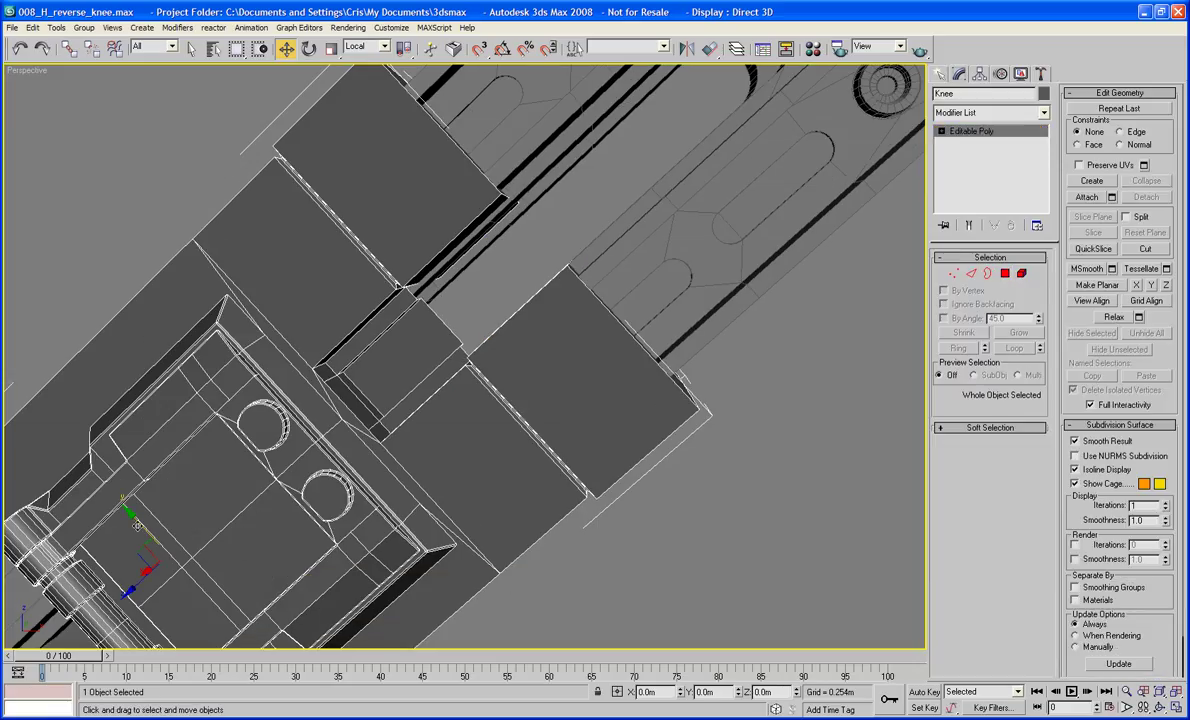
drag(135, 518, 136, 519)
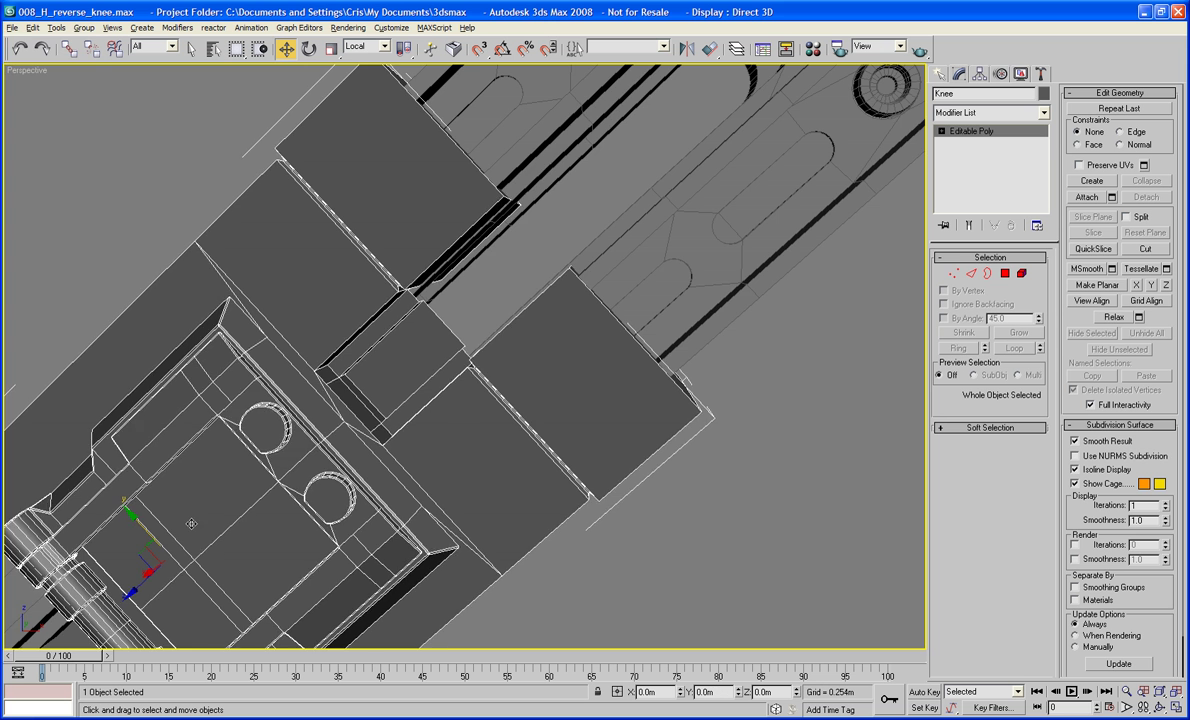
- Move the facing inner side polygons of the two end blocks toward each other, one by about 0.027 m and the other by about 0.033 m
scroll(329, 526, up, 6)
scroll(329, 526, down, 4)
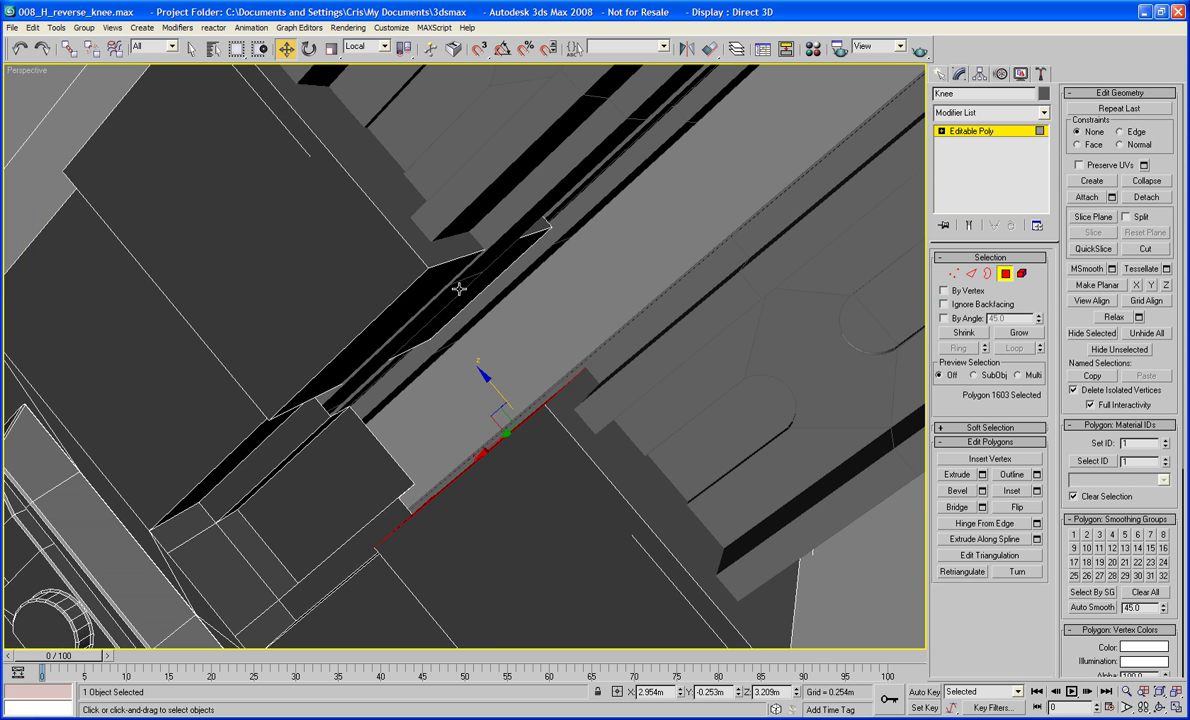
click(430, 270)
alt+middle_drag(430, 270, 474, 300)
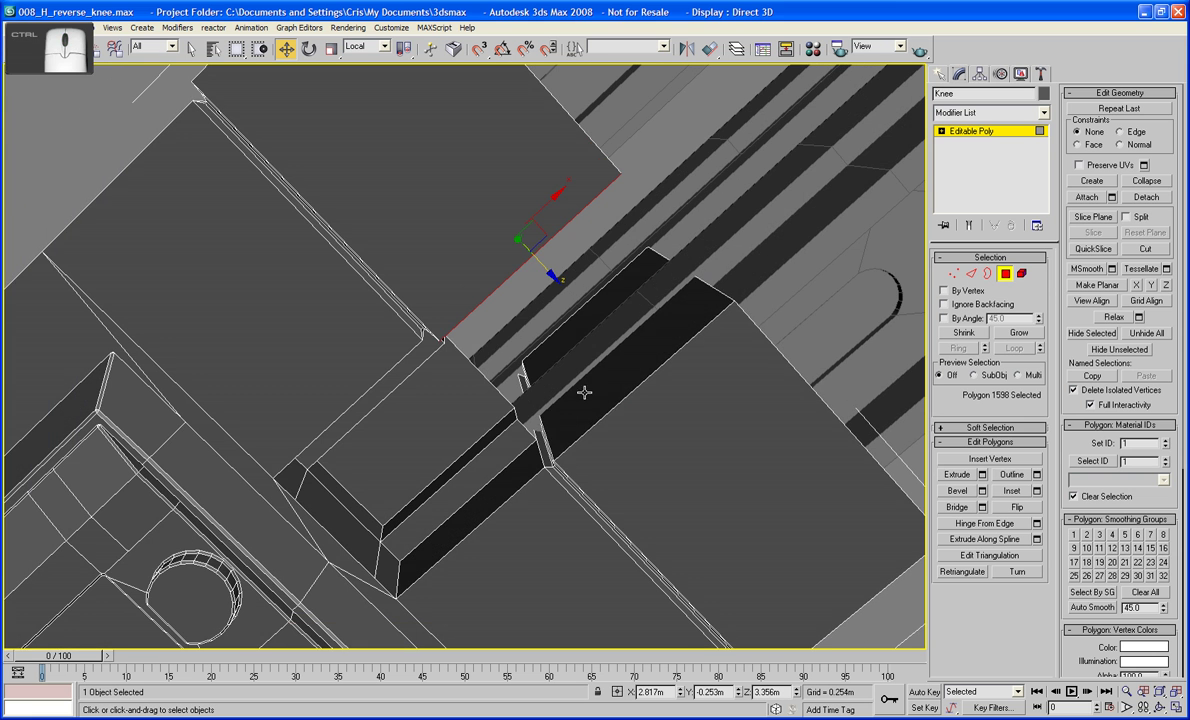
ctrl+click(584, 391)
mouse_move(584, 392)
alt+middle_down()
mouse_move(584, 402)
mouse_move(569, 391)
alt+middle_up()
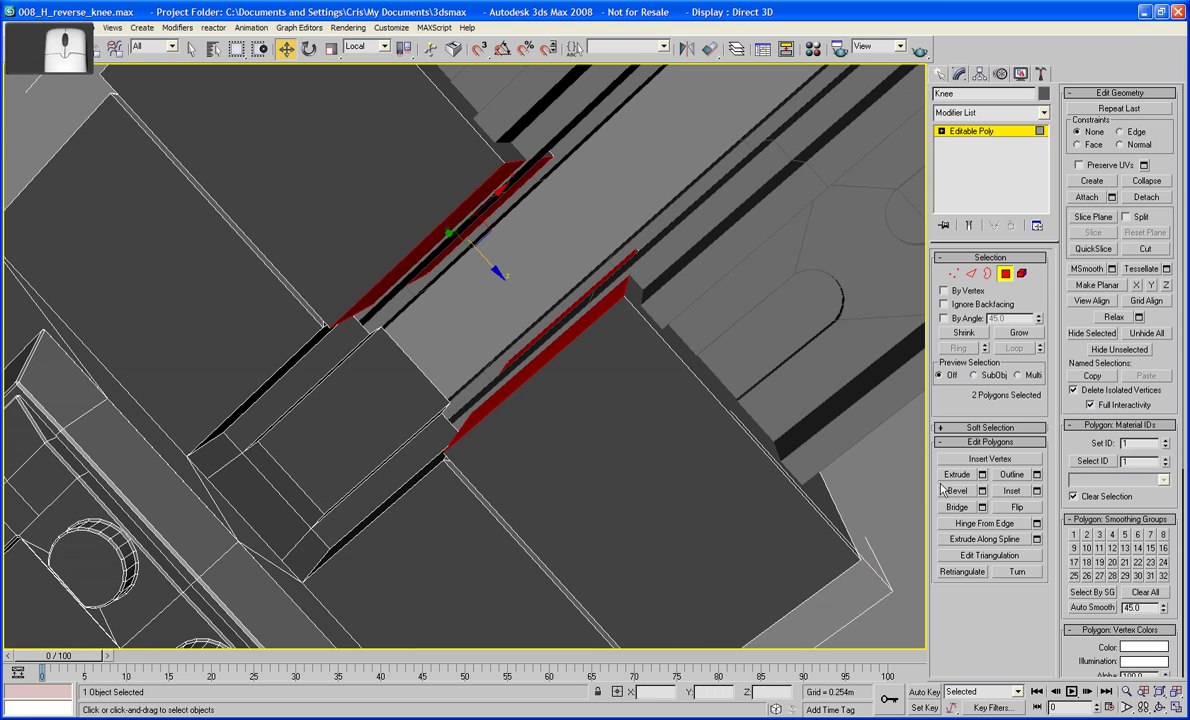
middle_drag(775, 431, 763, 477)
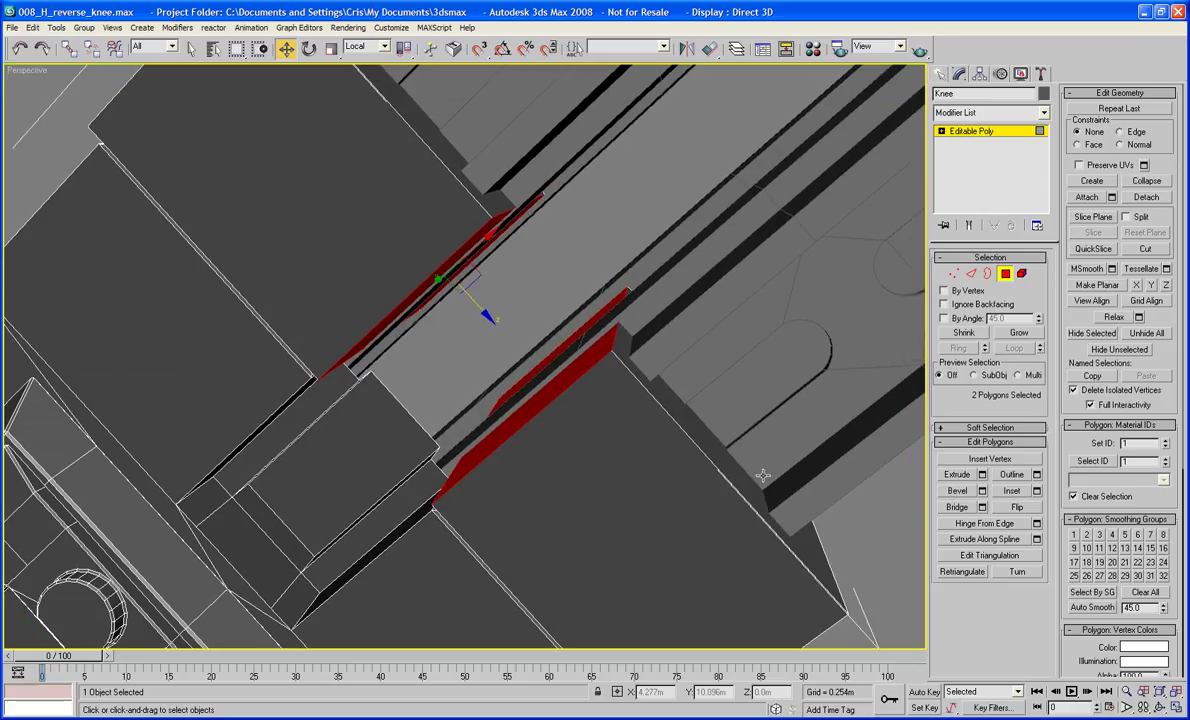
click(586, 276)
click(442, 275)
drag(442, 275, 484, 314)
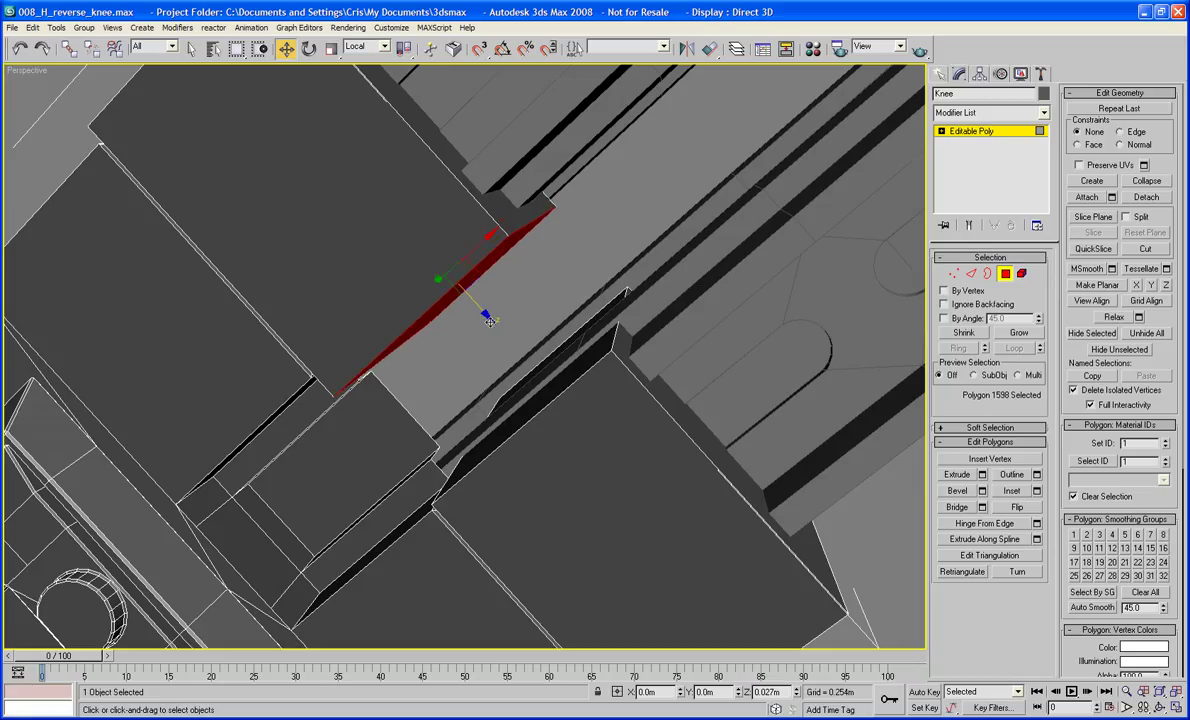
click(509, 420)
drag(515, 368, 504, 330)
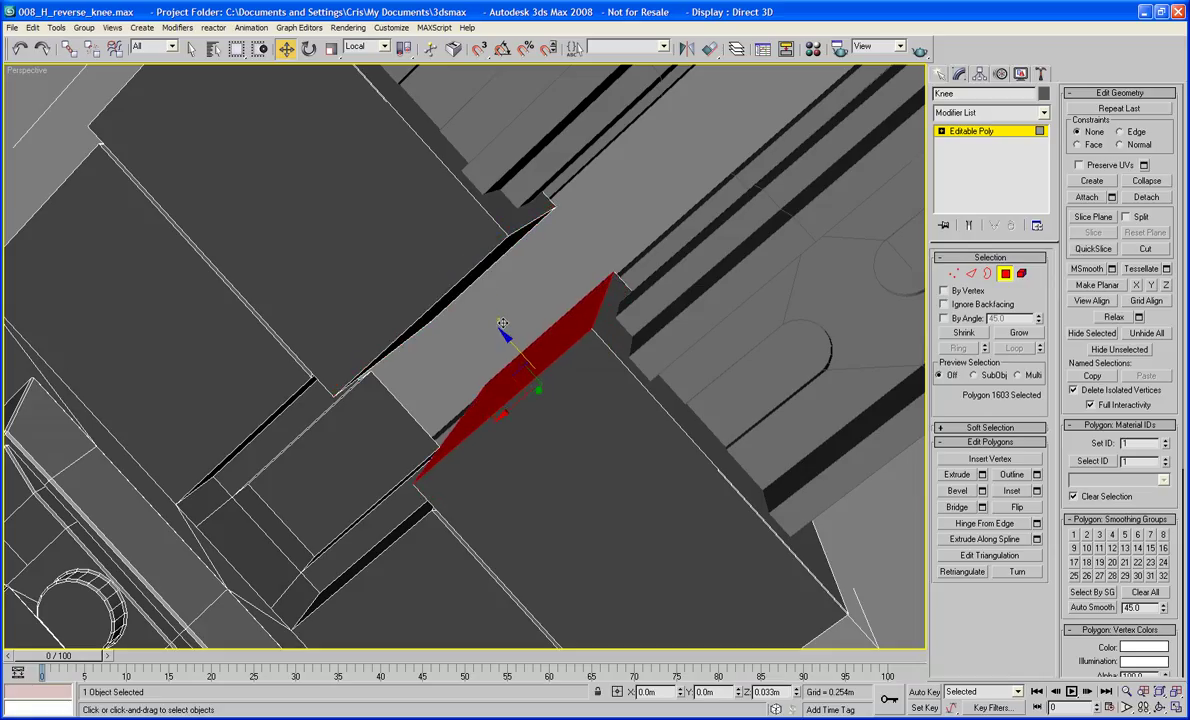
- Narrow the gap between the end blocks further by moving their facing side polygons inward about 0.027 m and 0.022 m
alt+middle_drag(504, 330, 480, 322)
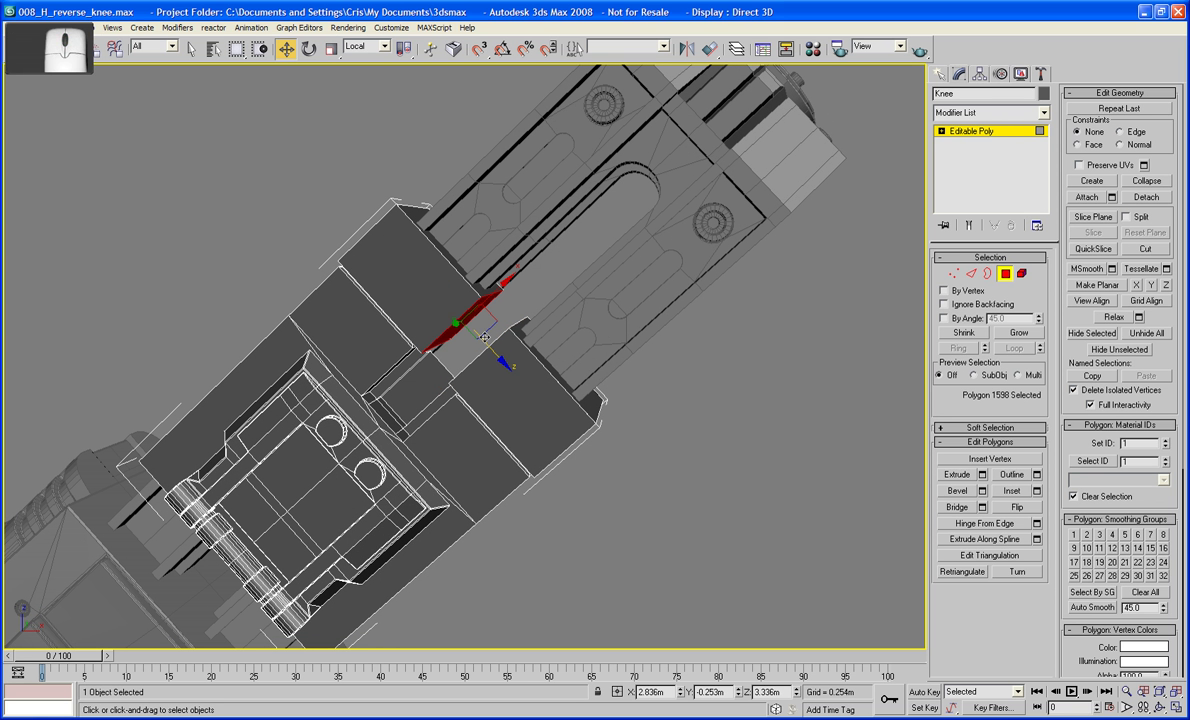
click(458, 332)
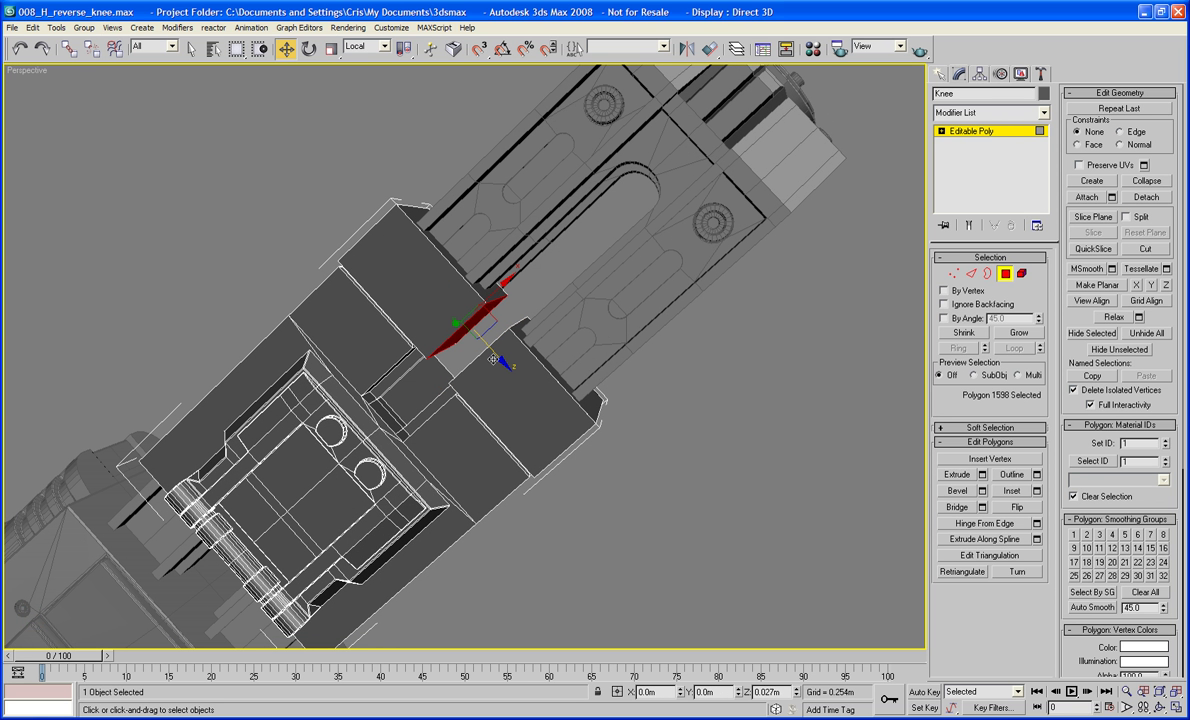
drag(493, 359, 493, 358)
alt+middle_drag(472, 340, 516, 342)
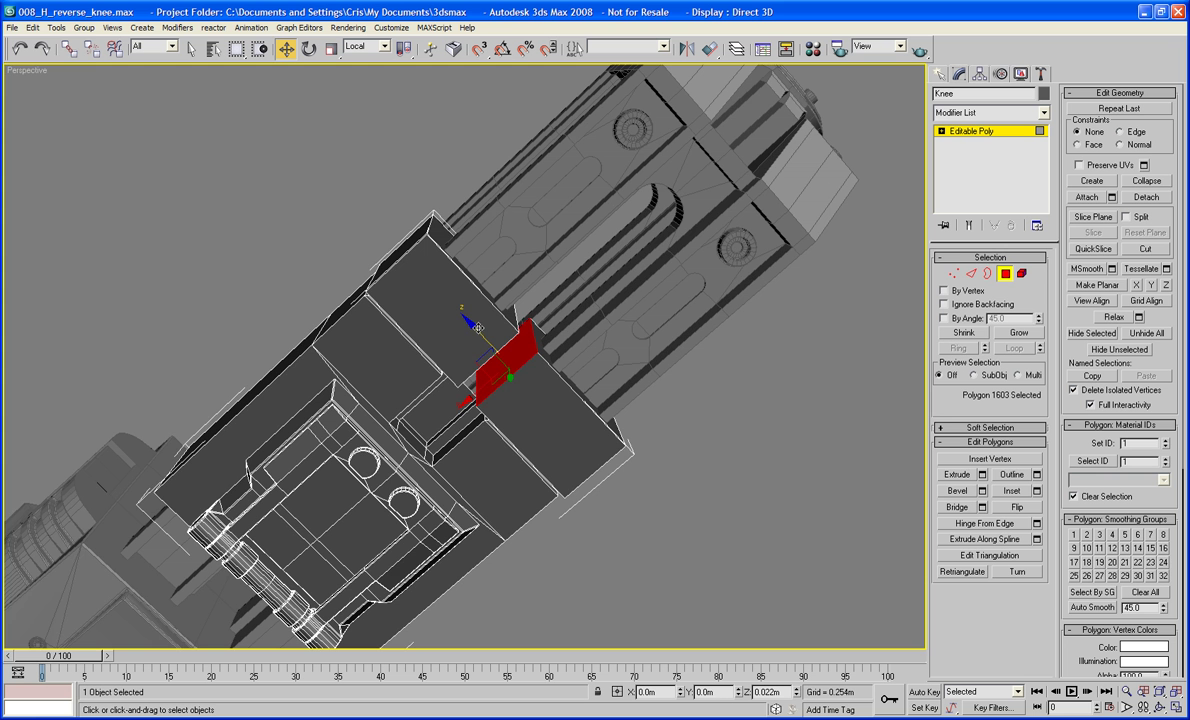
- Connect the edge ring across the end blocks' inner side faces to split them into front and rear halves
scroll(520, 340, up, 10)
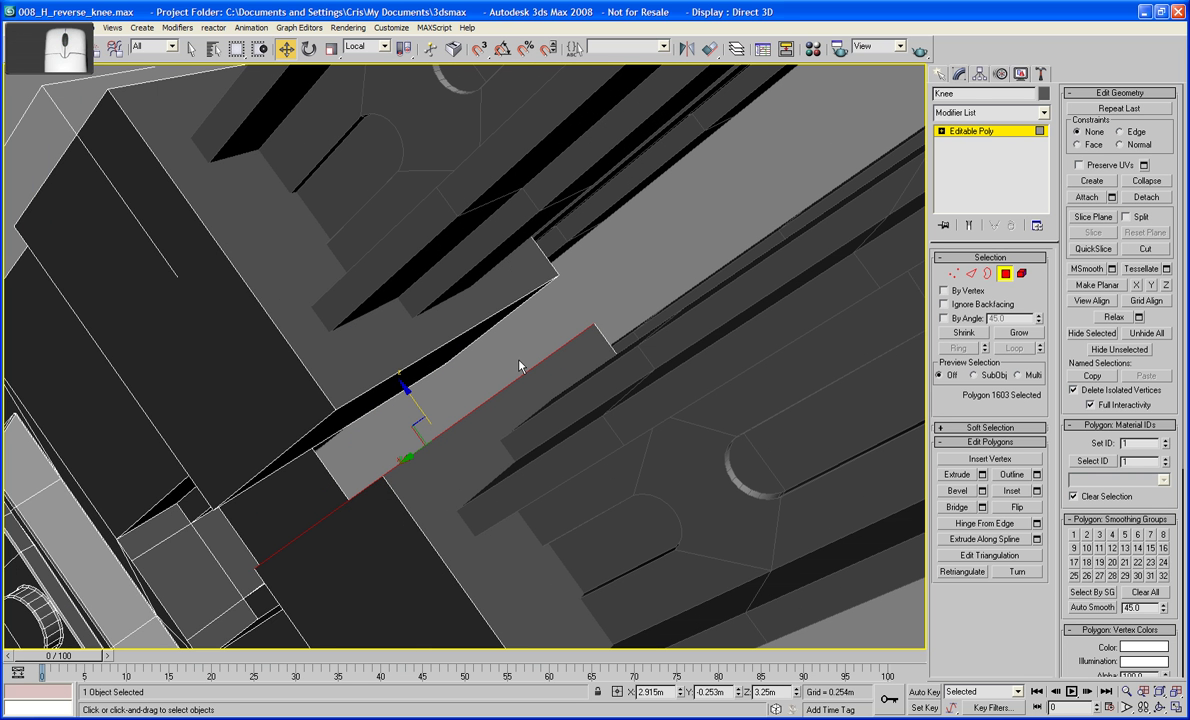
click(971, 273)
click(384, 399)
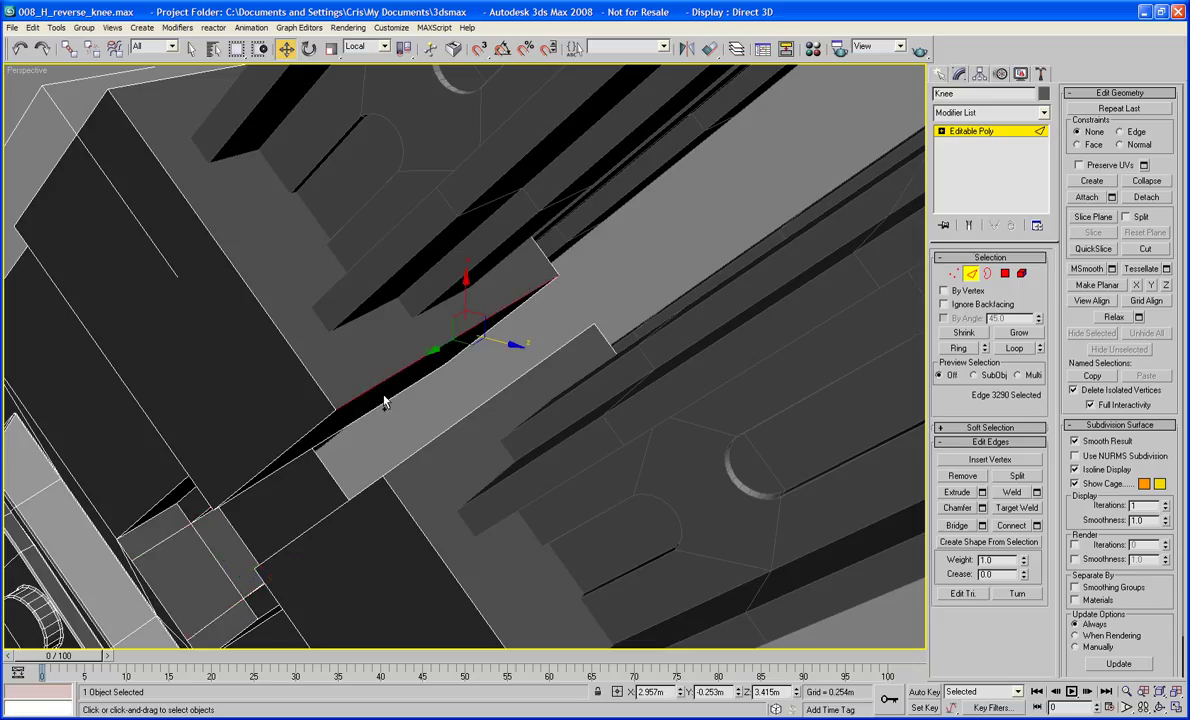
click(958, 347)
click(1010, 526)
click(767, 421)
alt+middle_drag(767, 421, 838, 242)
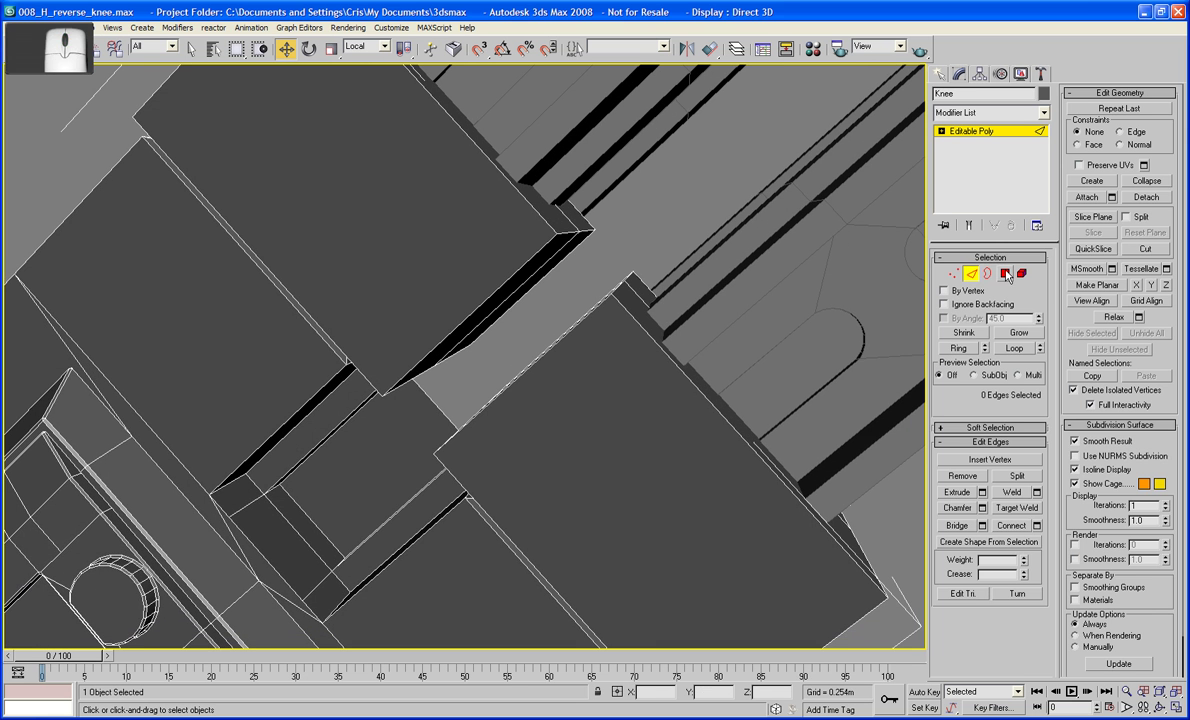
- Bridge the rear halves of the two facing inner side faces to join the end blocks across the gap
key(4)
mouse_move(572, 291)
middle_down()
mouse_move(572, 305)
mouse_move(554, 281)
middle_up()
click(561, 283)
ctrl+click(614, 326)
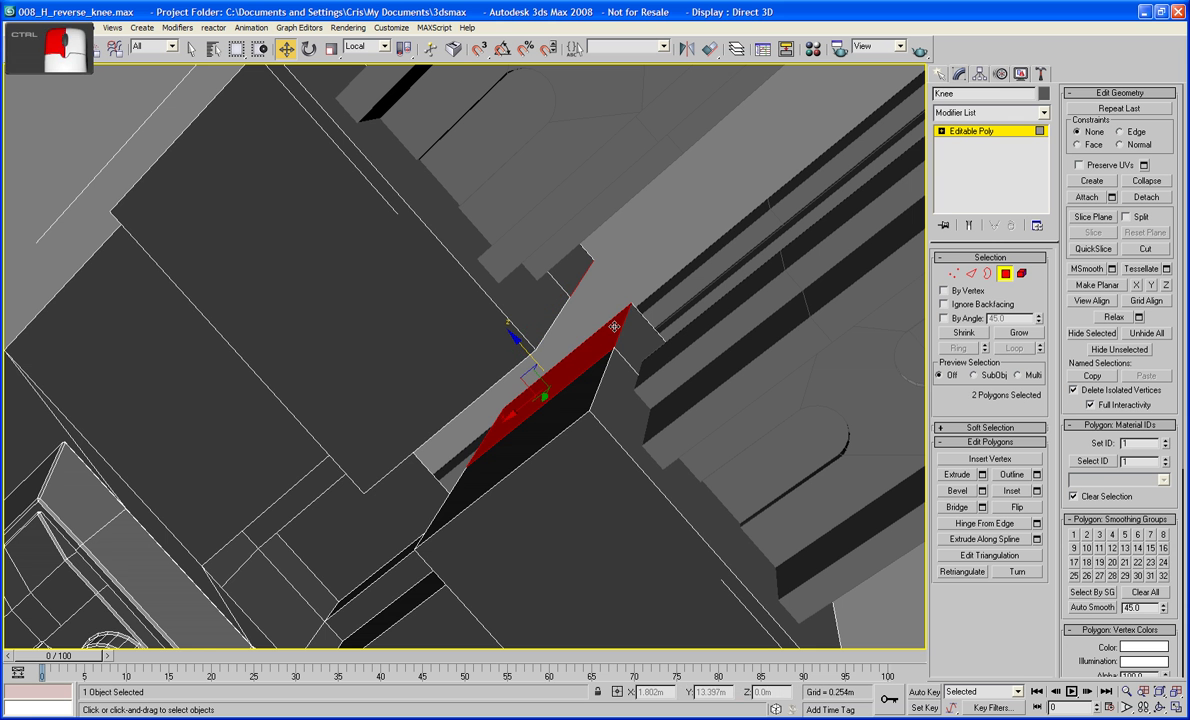
click(954, 510)
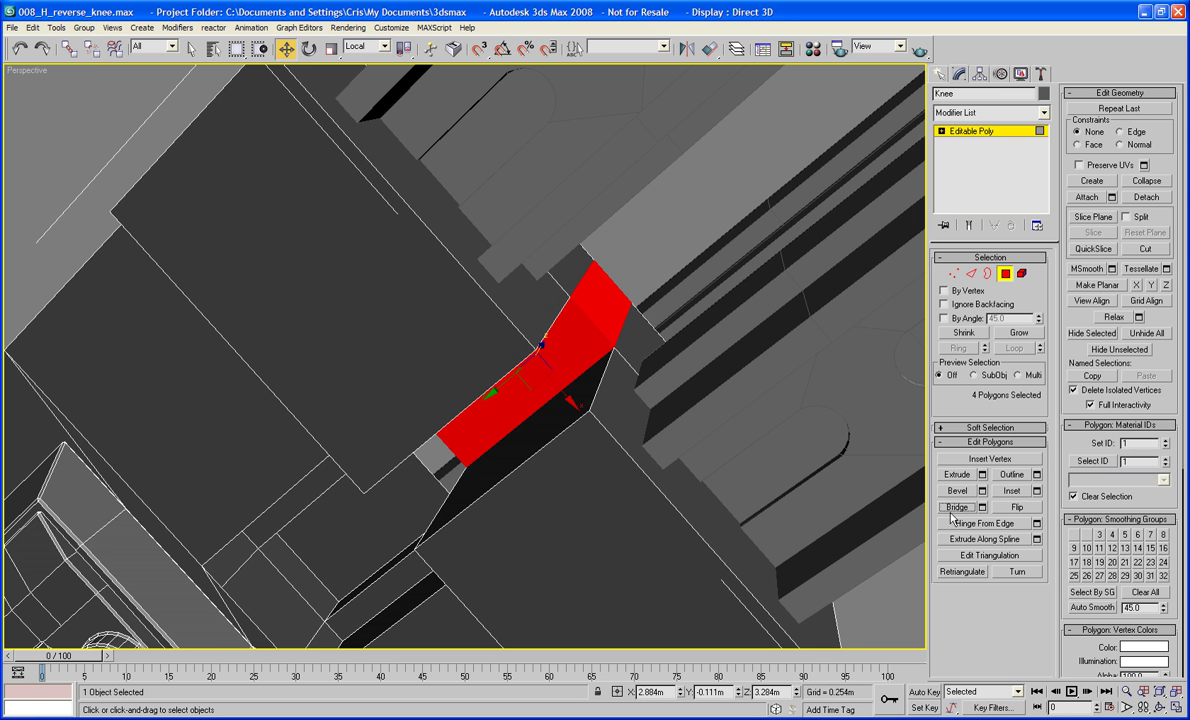
- Clear the selection and select the rear polygon of one end block
scroll(570, 394, down, 5)
click(643, 231)
alt+middle_drag(643, 231, 413, 297)
click(433, 308)
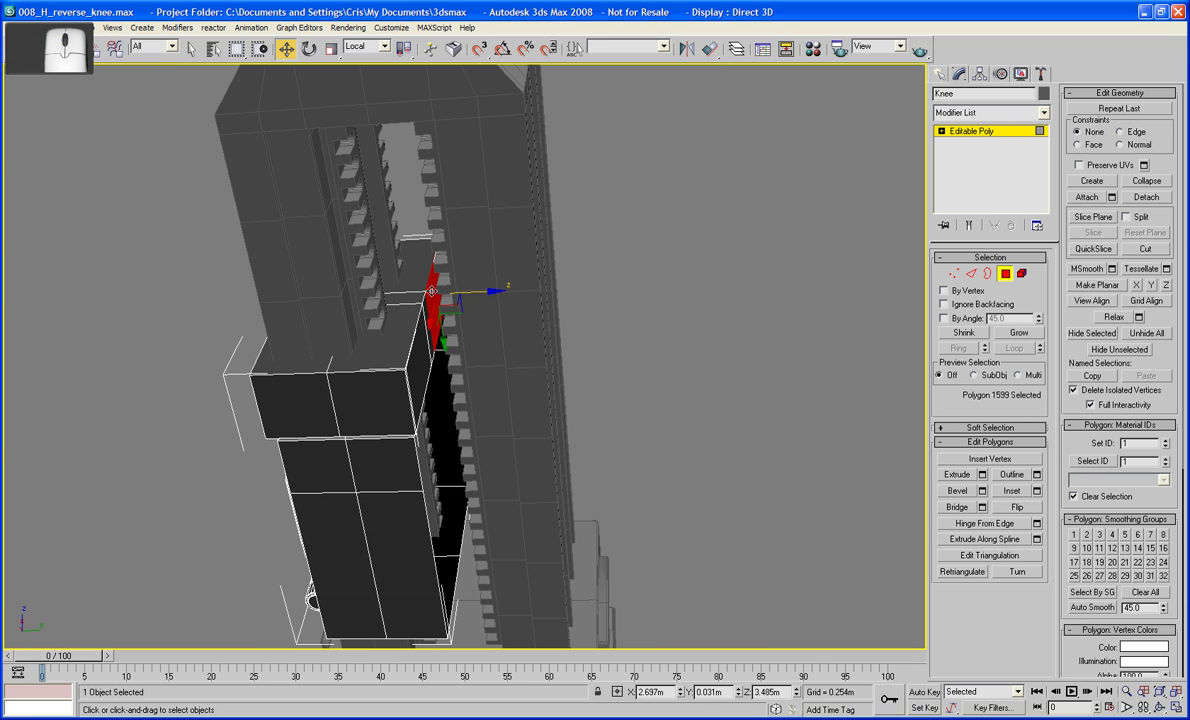
key(Delete)
click(424, 345)
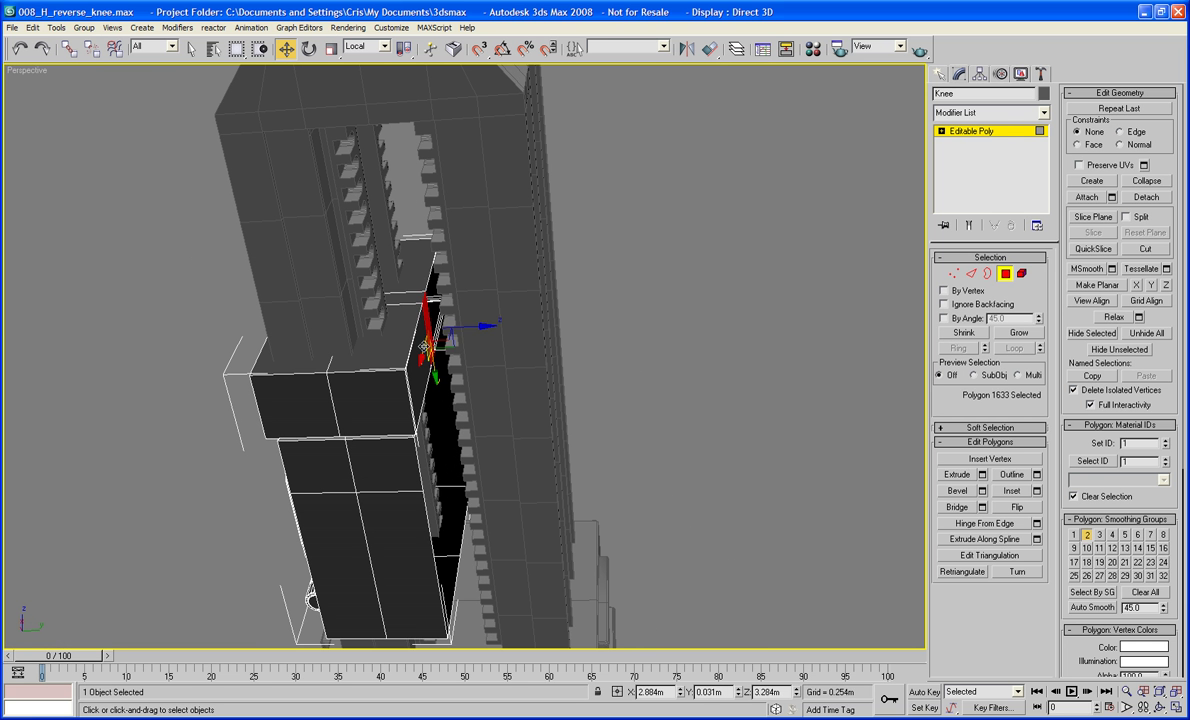
key(ctrl+z)
key(ctrl+z)
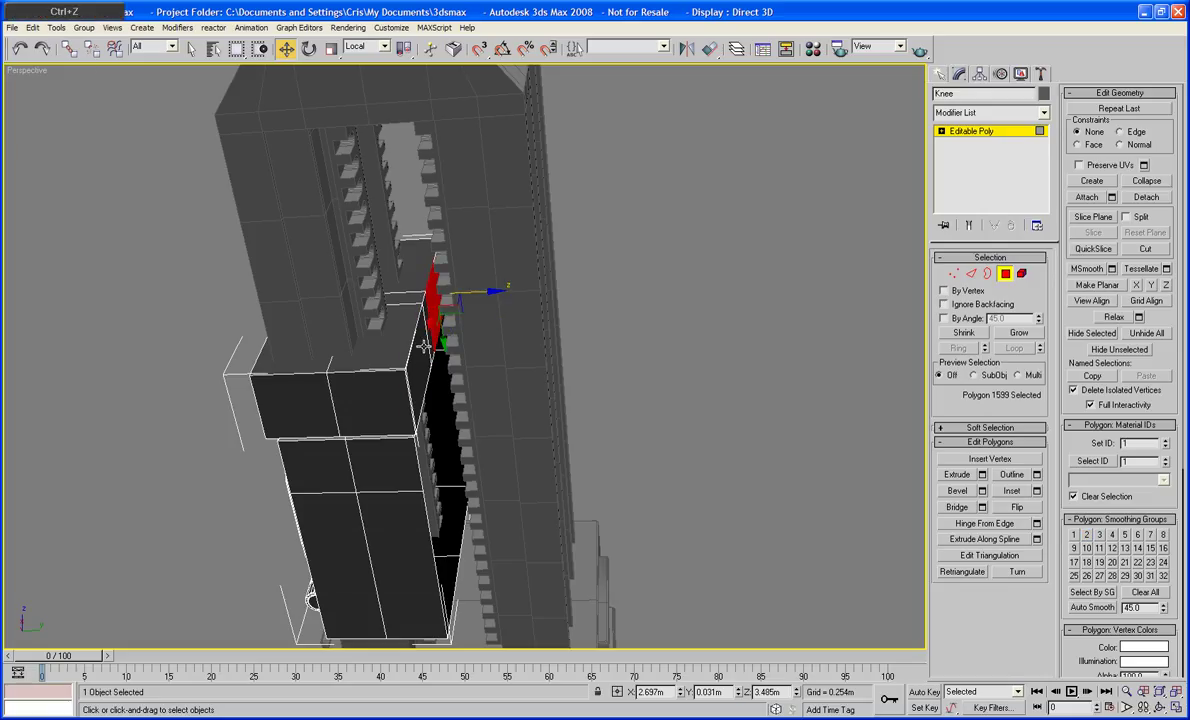
- Push the end blocks' three connected rear polygons about 0.088 m inward along their local Z axis and delete them
ctrl+click(420, 349)
ctrl+click(427, 315)
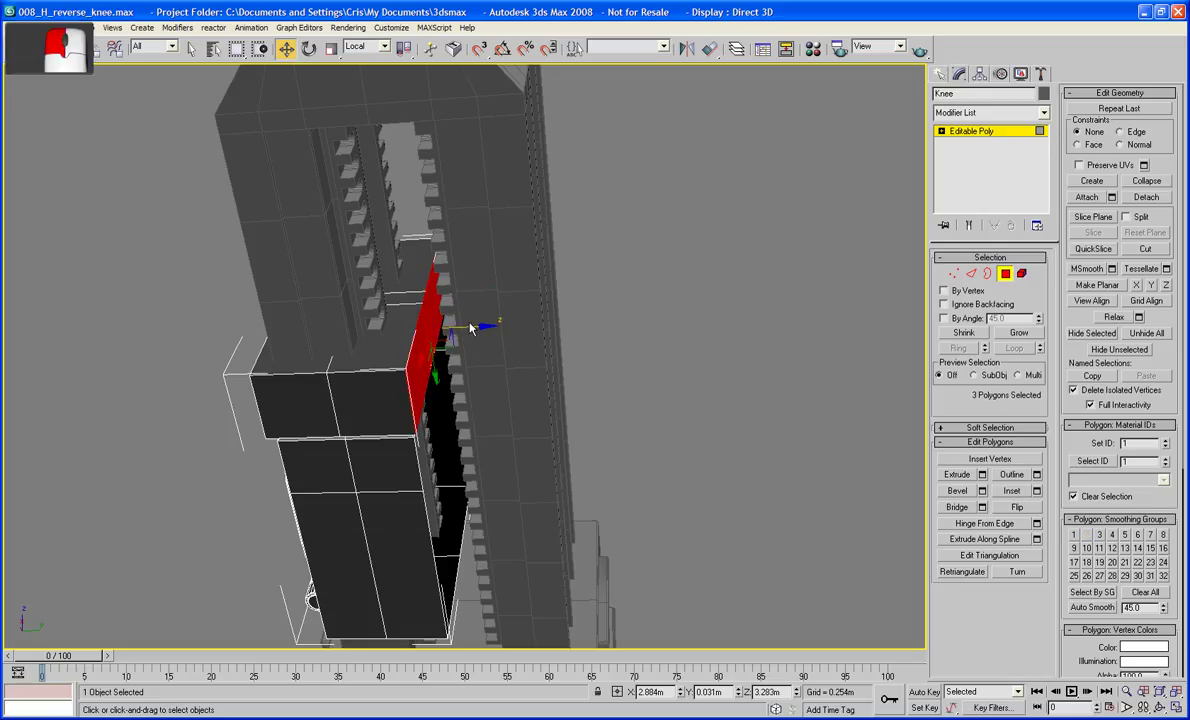
click(468, 334)
key(ctrl+z)
drag(477, 326, 455, 326)
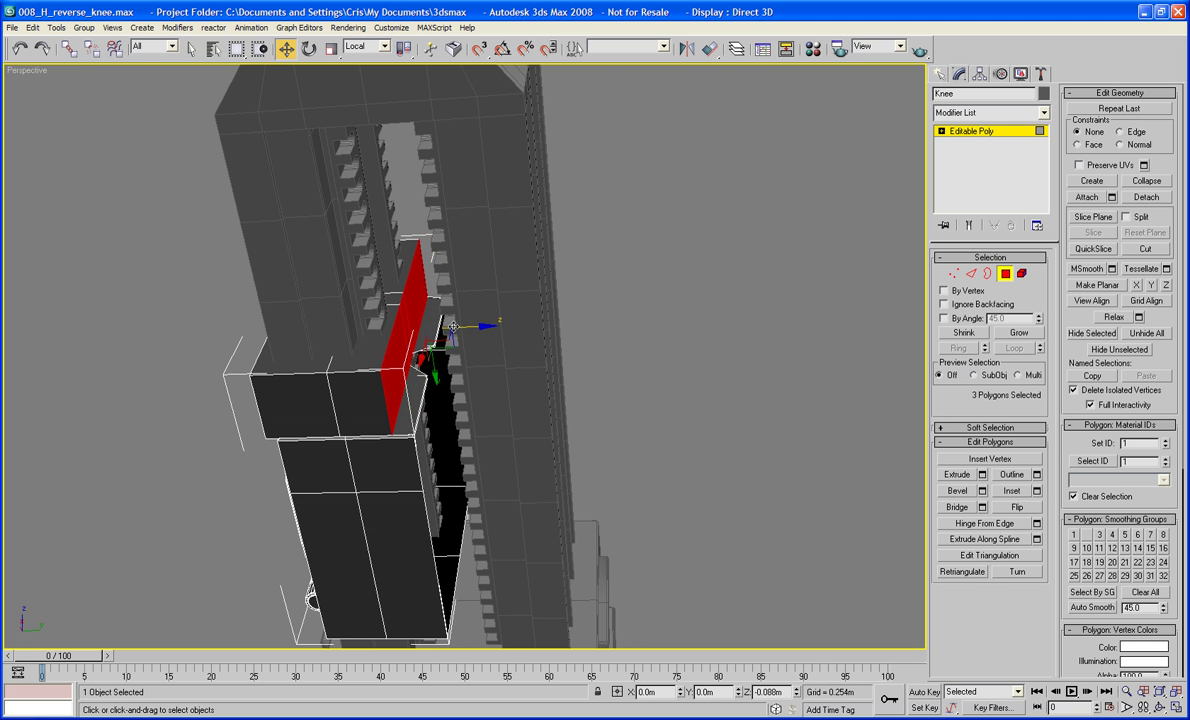
alt+middle_drag(368, 307, 577, 488)
scroll(477, 340, up, 4)
key(Delete)
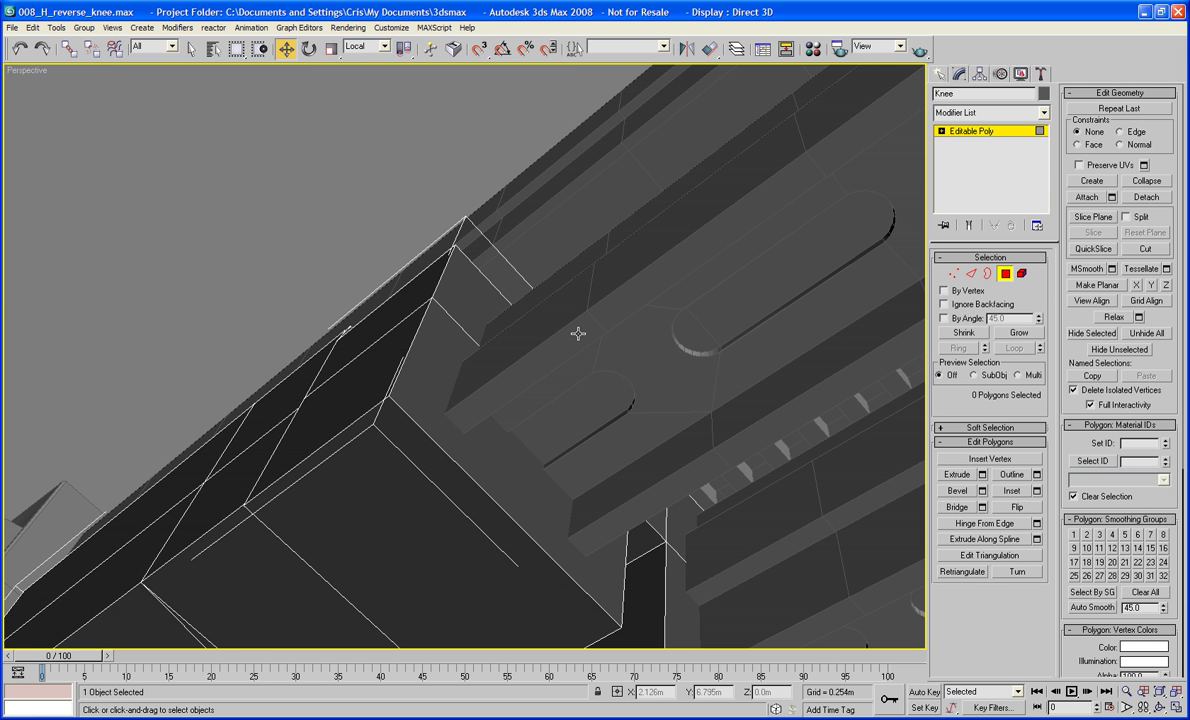
- Select the four upper end polygons of both end blocks and bevel them outward into a tapered rim
click(469, 293)
ctrl+click(410, 357)
alt+middle_drag(410, 357, 510, 357)
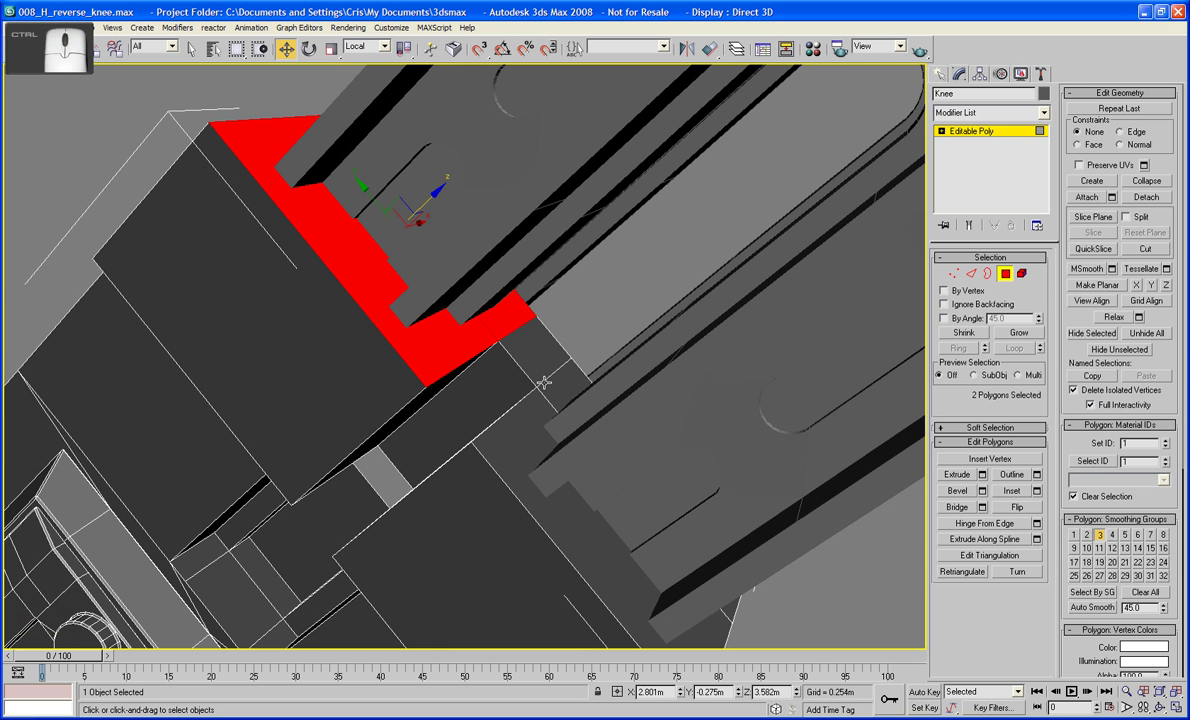
ctrl+click(553, 385)
ctrl+click(556, 423)
middle_drag(559, 425, 558, 474)
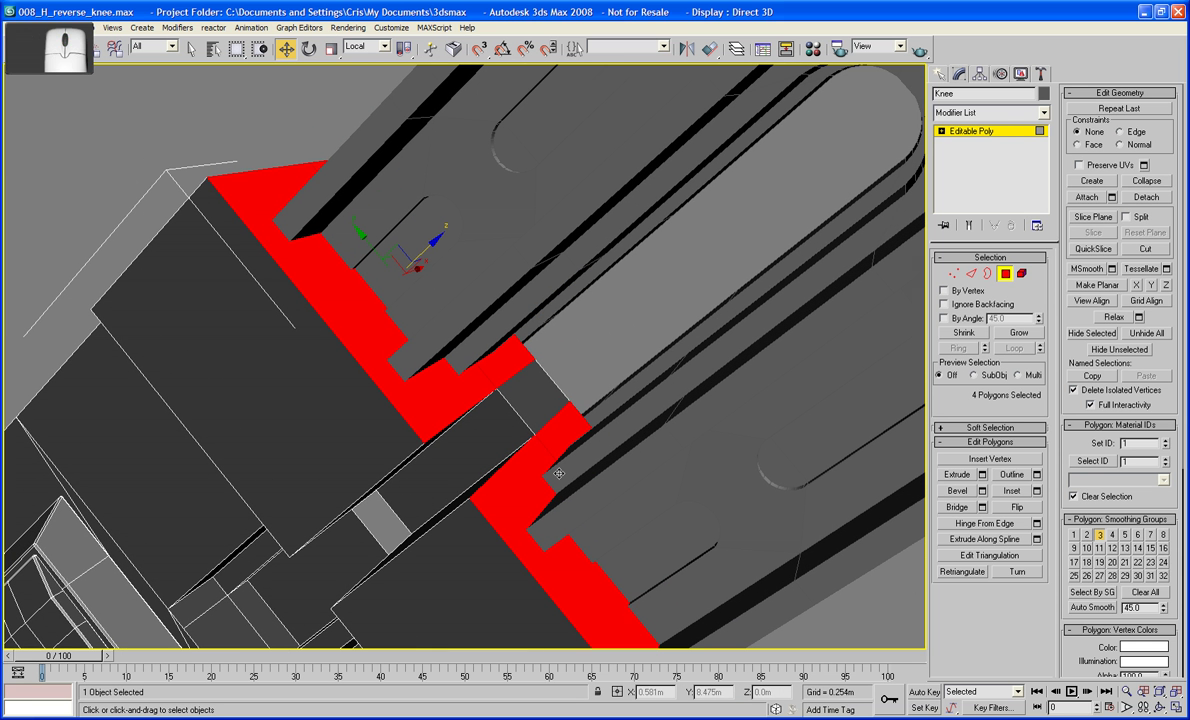
click(957, 491)
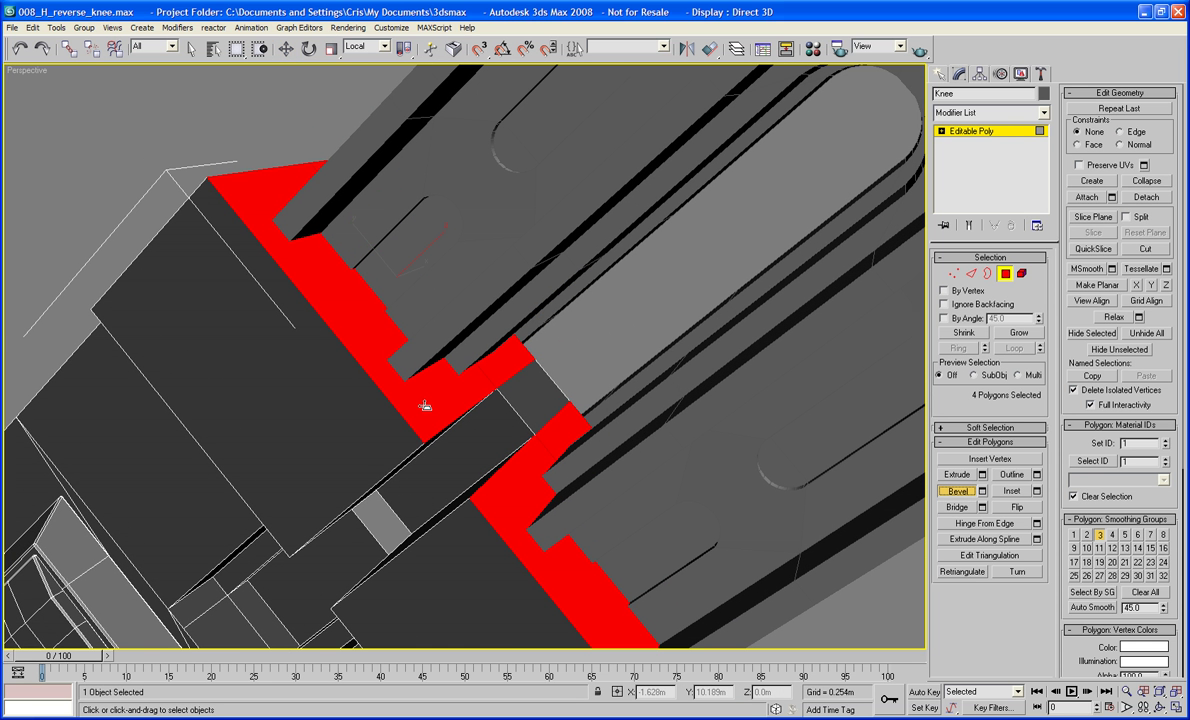
drag(425, 405, 421, 389)
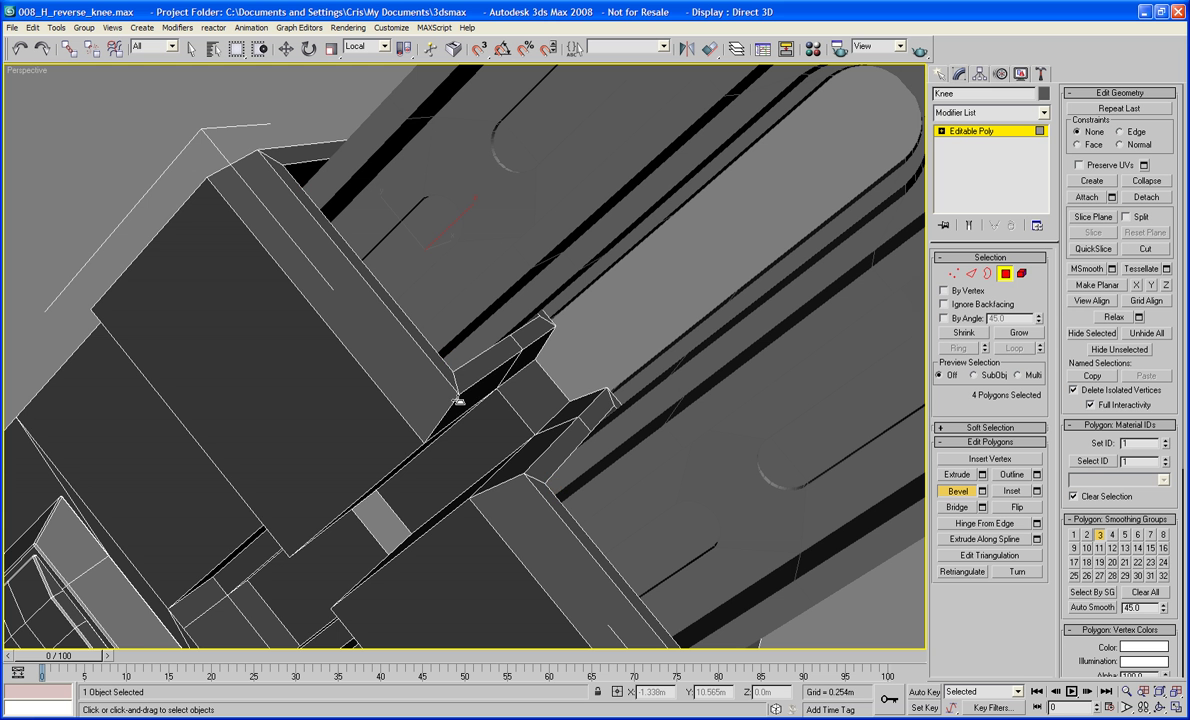
scroll(457, 401, down, 5)
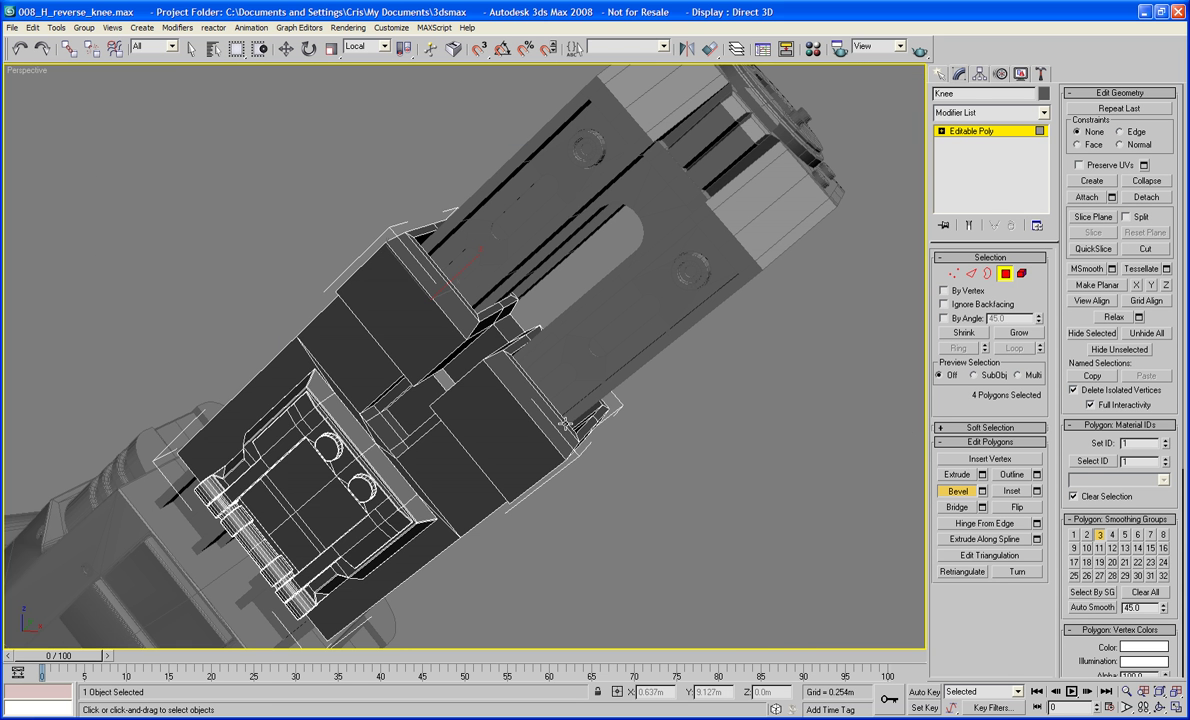
- Move the four rear polygons of the beveled rims slightly outward along Y using the View reference coordinate system
alt+middle_drag(646, 501, 581, 500)
scroll(761, 536, up, 6)
key(w)
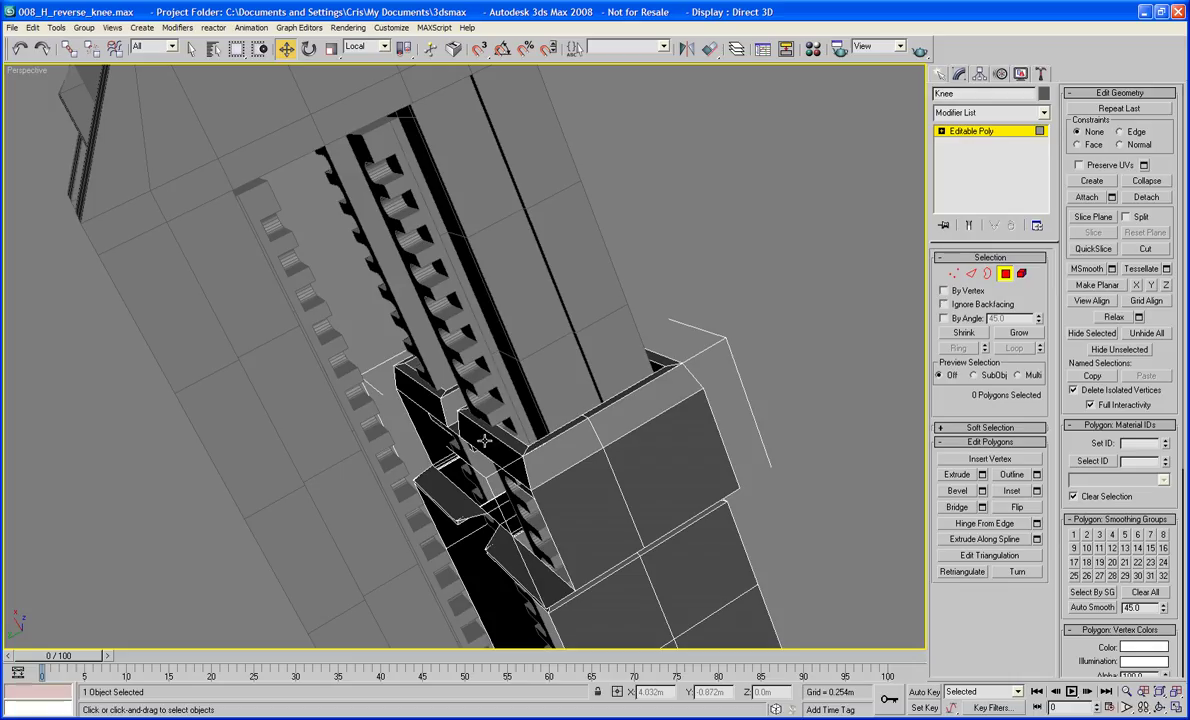
click(468, 437)
ctrl+click(418, 388)
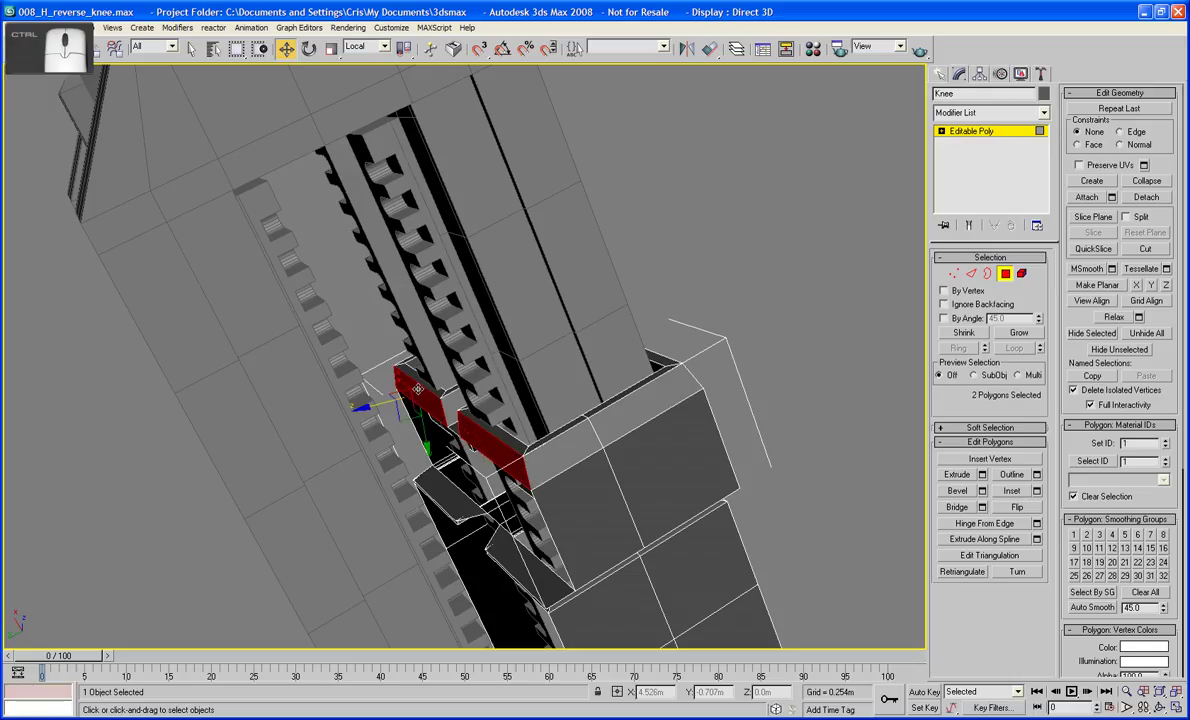
ctrl+click(435, 389)
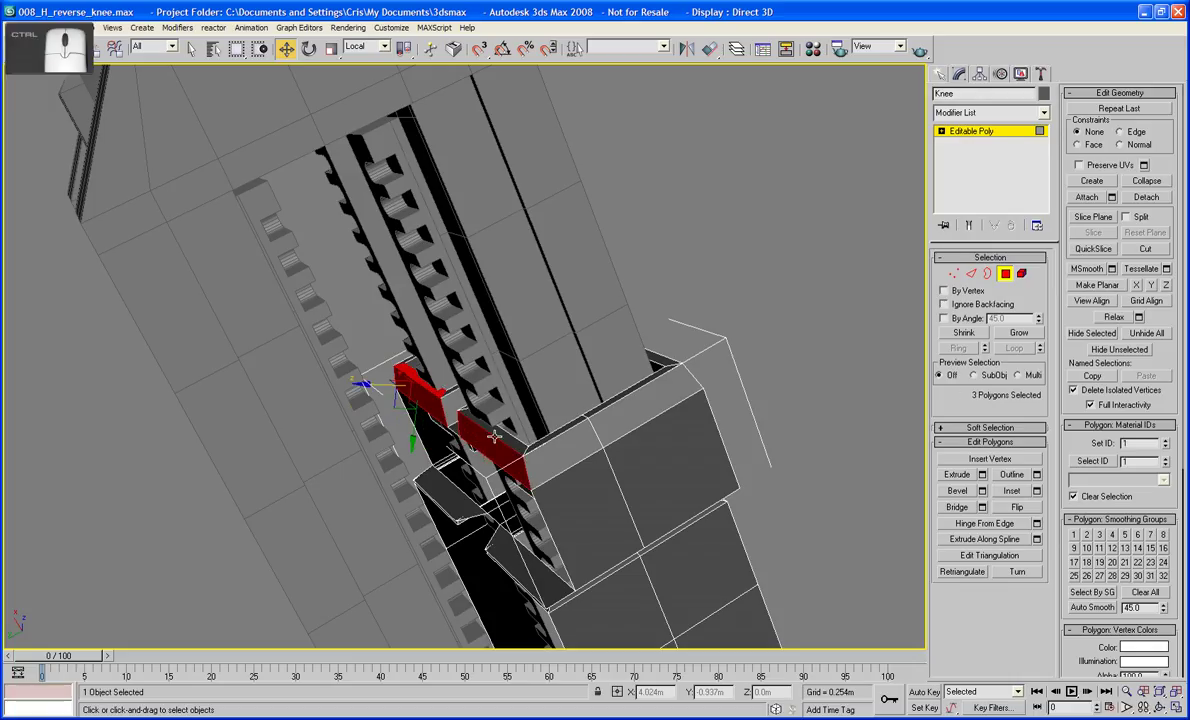
ctrl+click(462, 405)
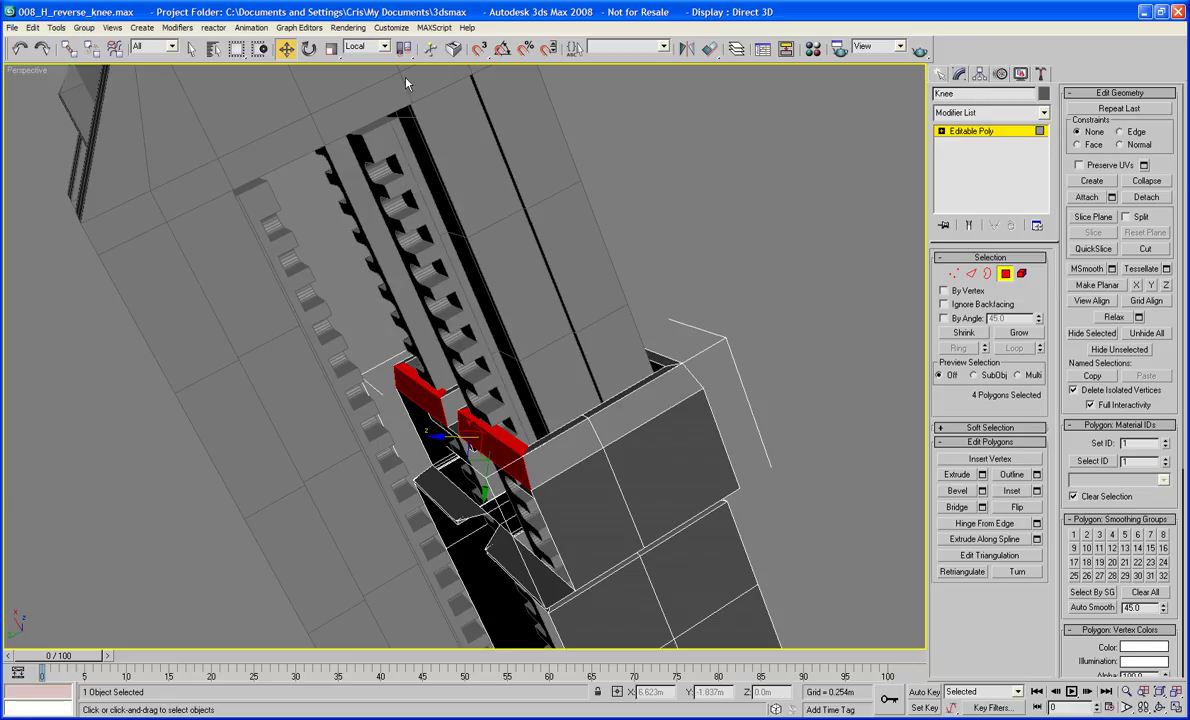
click(366, 46)
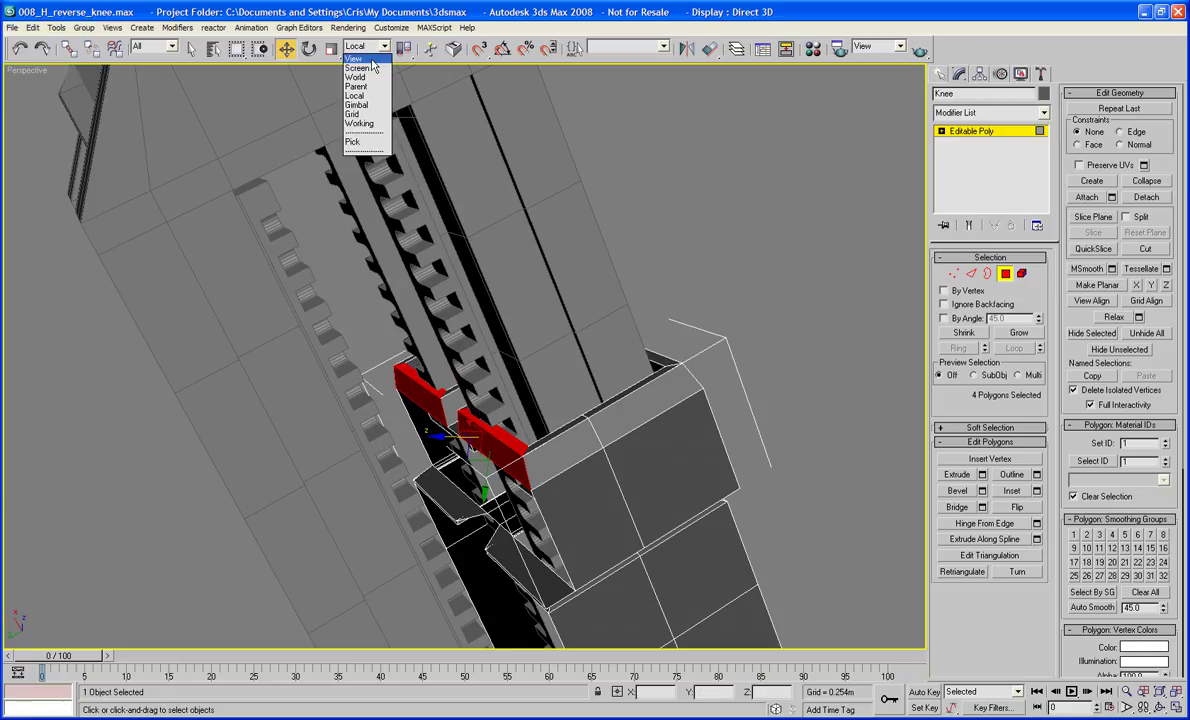
click(342, 57)
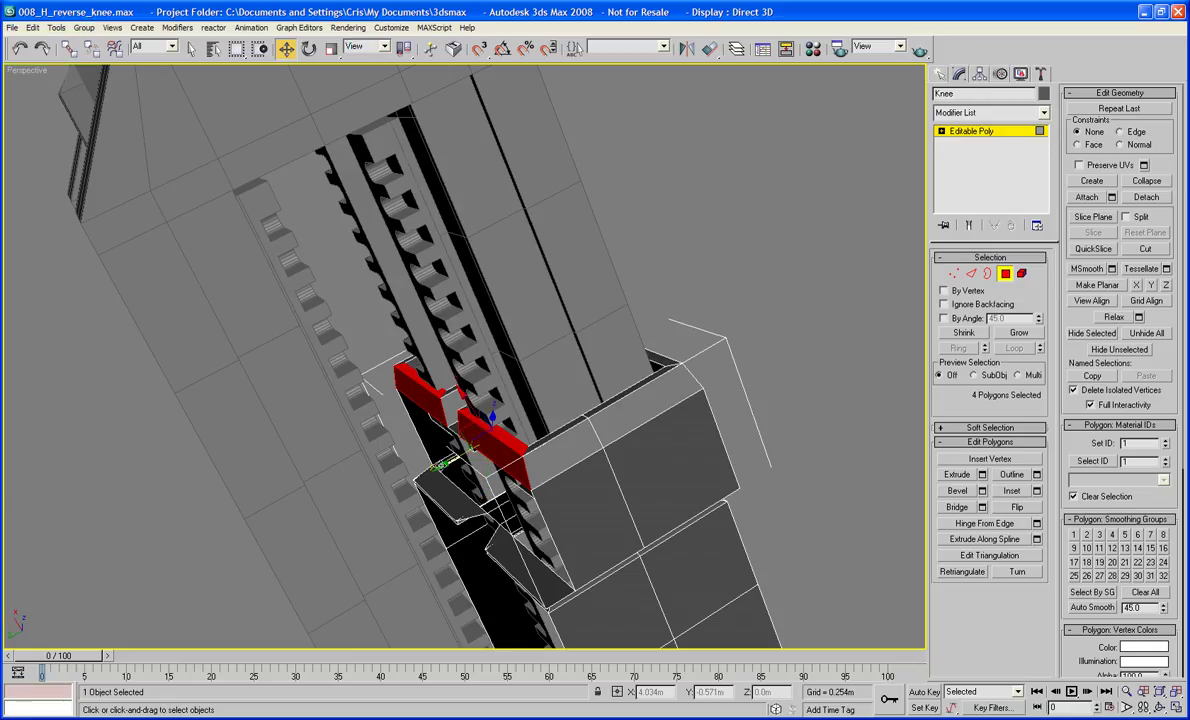
drag(440, 465, 427, 467)
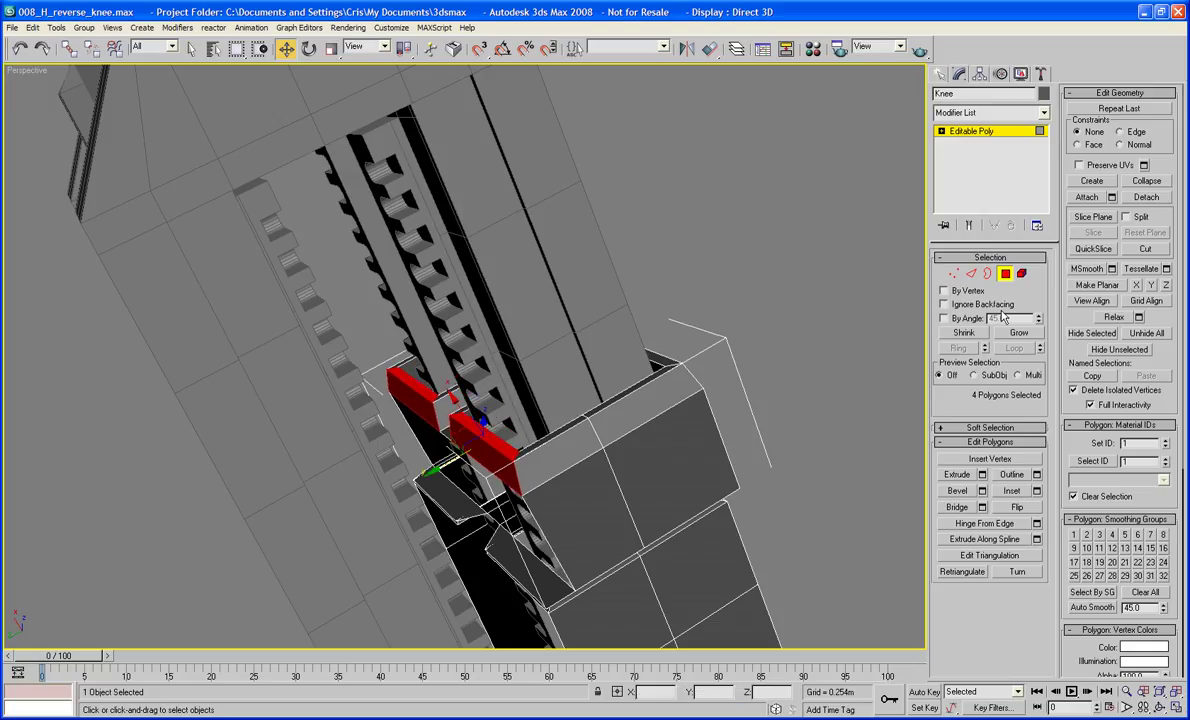
- Move the two lower rear edges of the end blocks slightly outward along Y and clear the selection
click(971, 274)
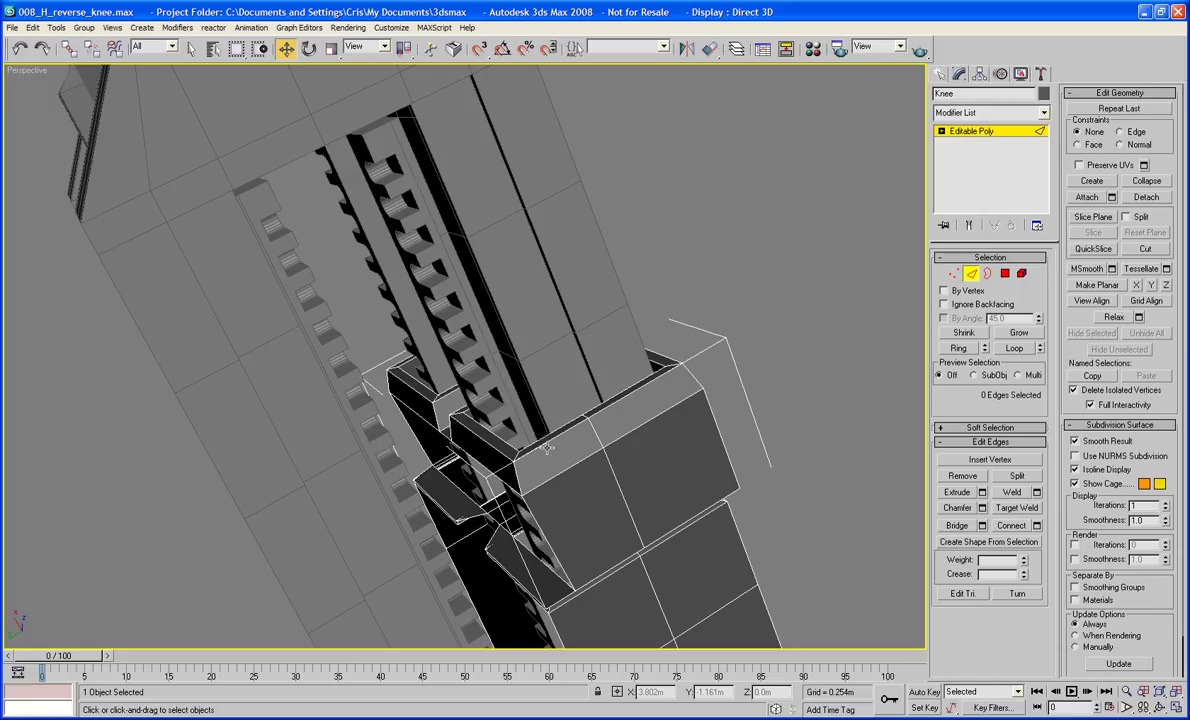
click(458, 489)
ctrl+click(535, 579)
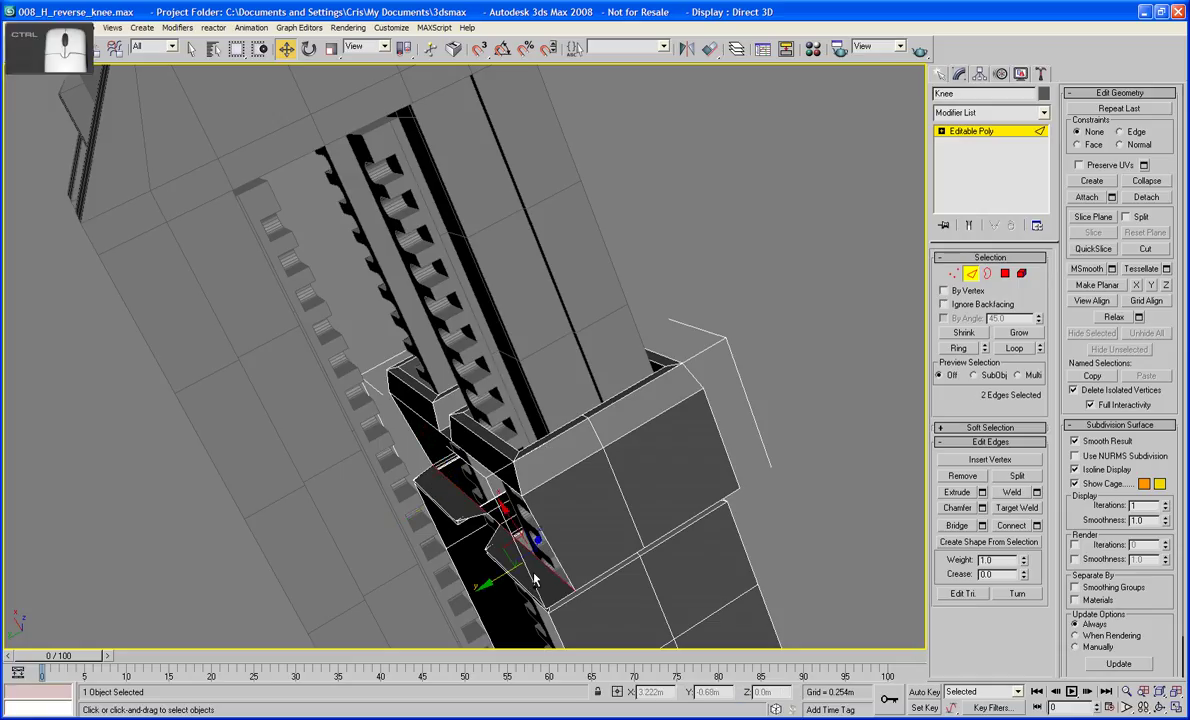
drag(488, 582, 479, 583)
click(850, 446)
- Assign the 01 - Default material to the Knee object
scroll(850, 446, down, 5)
alt+middle_drag(850, 446, 670, 389)
key(m)
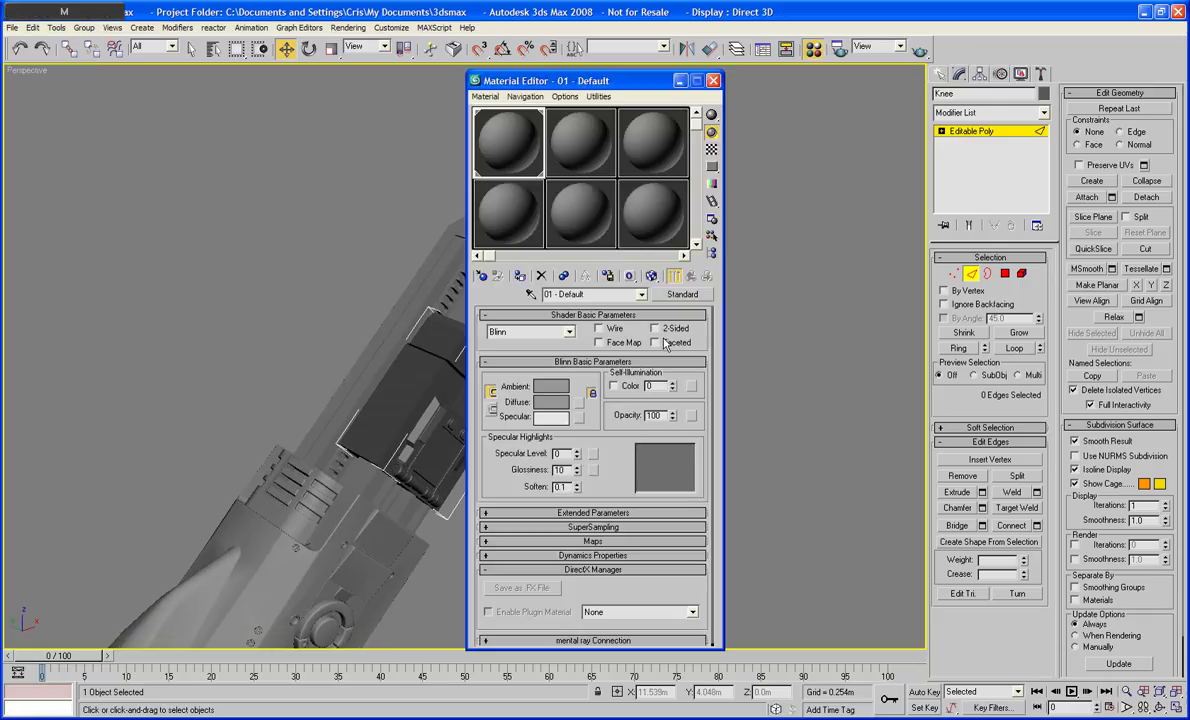
click(712, 82)
scroll(701, 205, up, 5)
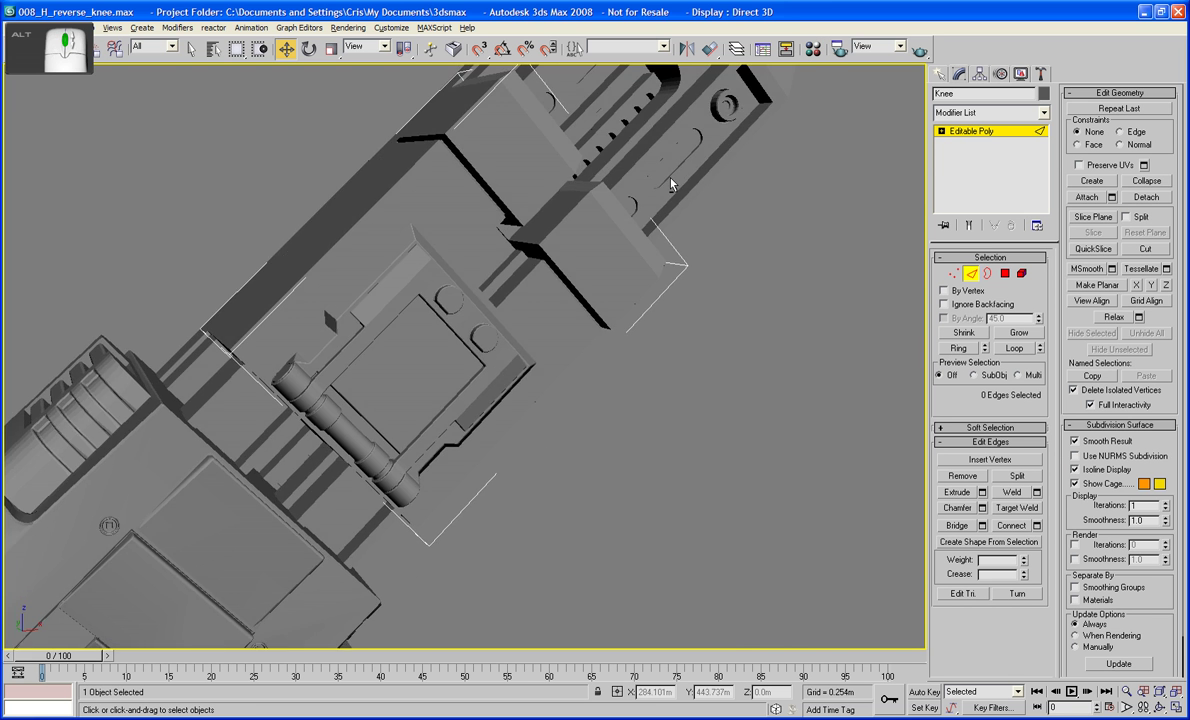
alt+middle_drag(672, 178, 542, 473)
- In the Front view, move the beveled rim vertices of both end blocks back along the leg toward the hinged panel
key(f)
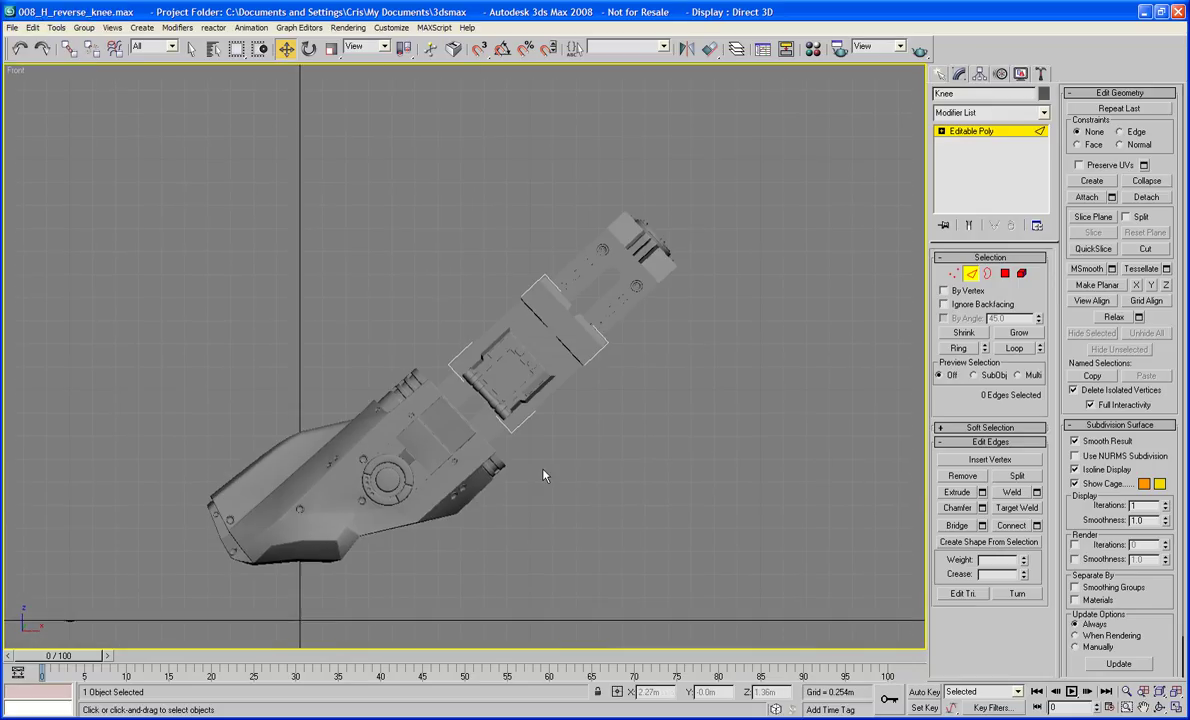
scroll(595, 420, up, 5)
middle_drag(595, 420, 467, 447)
key(F4)
middle_drag(560, 398, 466, 489)
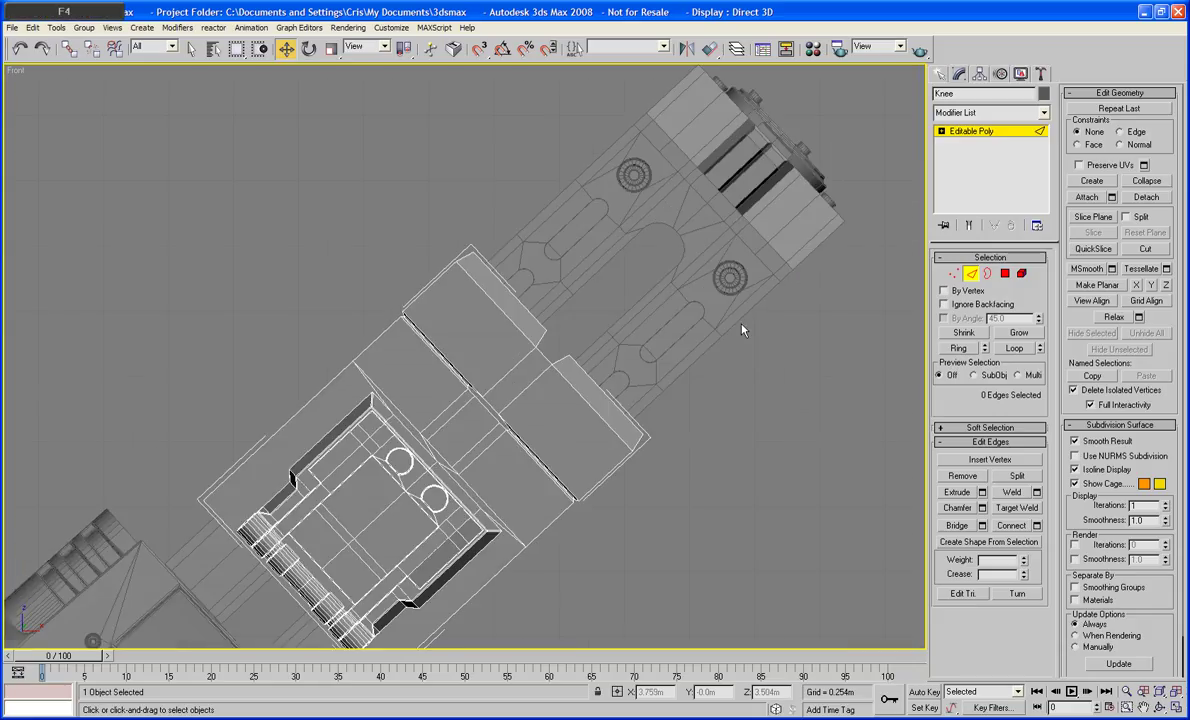
click(953, 274)
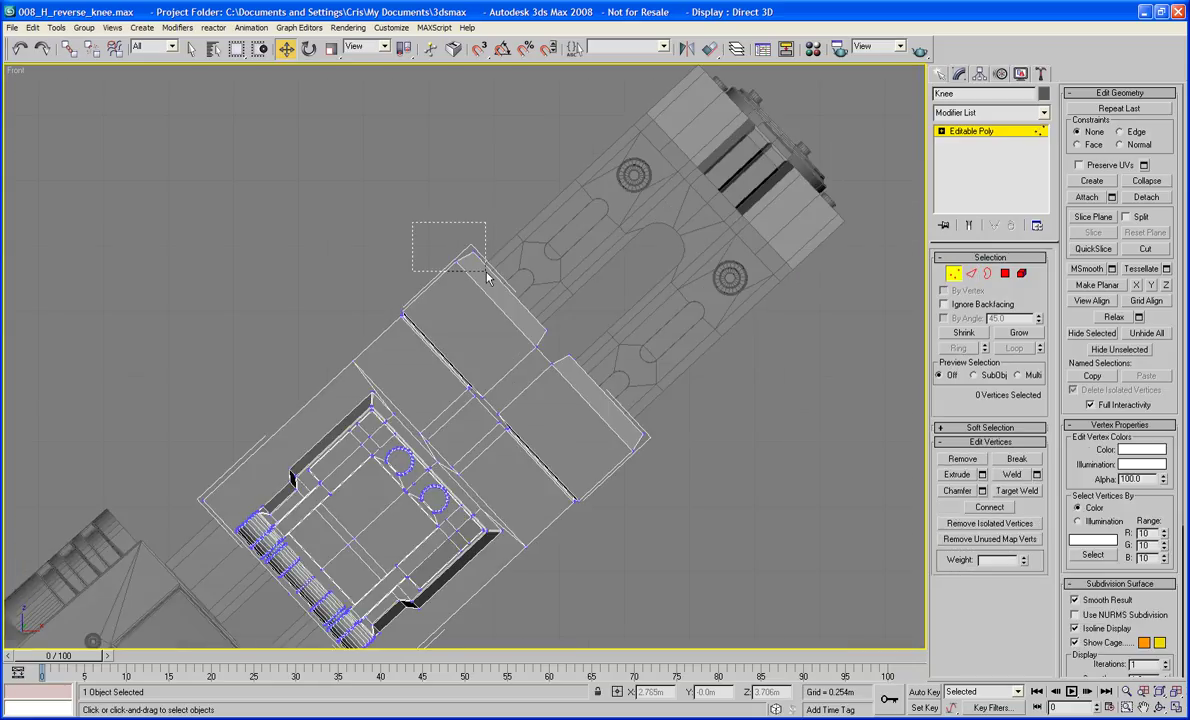
drag(497, 283, 498, 282)
ctrl+drag(562, 312, 537, 378)
ctrl+drag(669, 423, 612, 461)
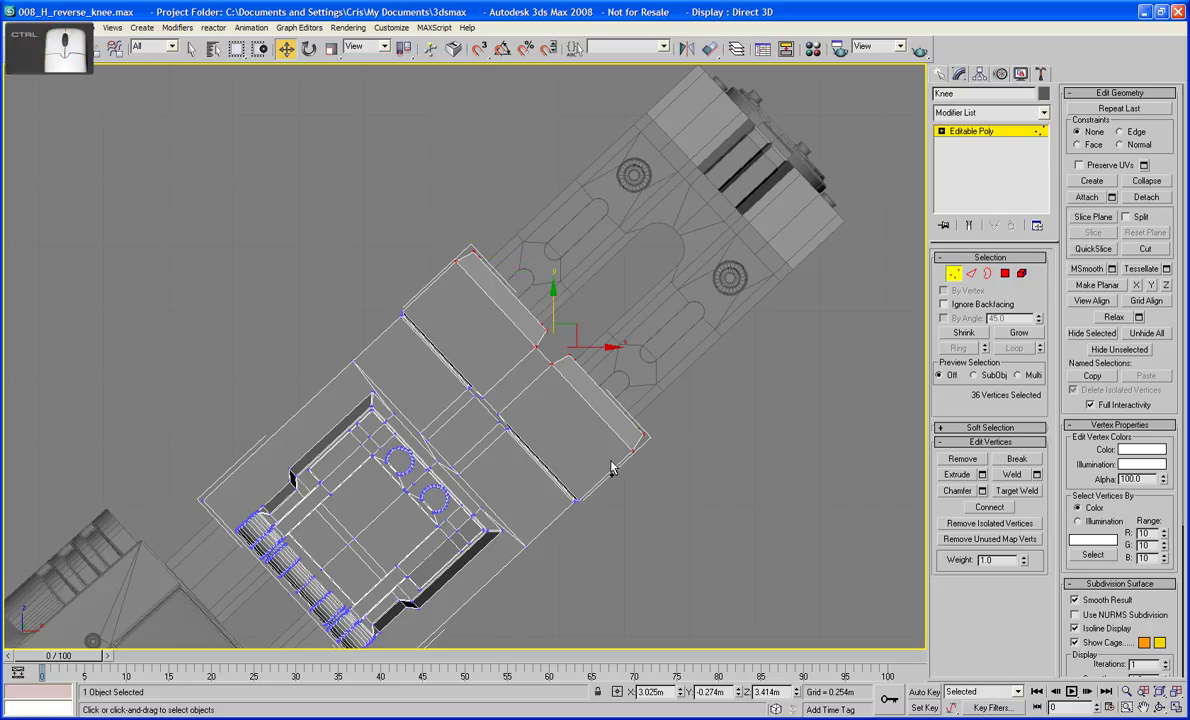
mouse_move(564, 338)
mouse_down()
mouse_move(578, 364)
mouse_move(577, 345)
mouse_up()
key(ctrl+z)
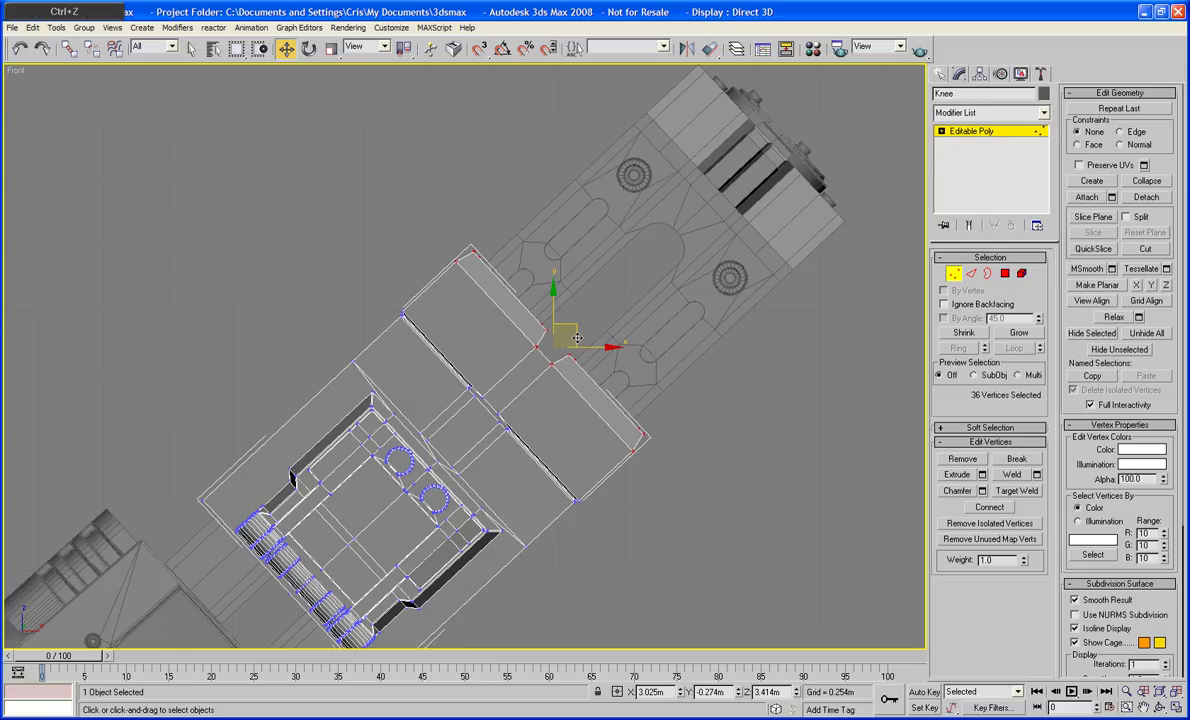
key(F3)
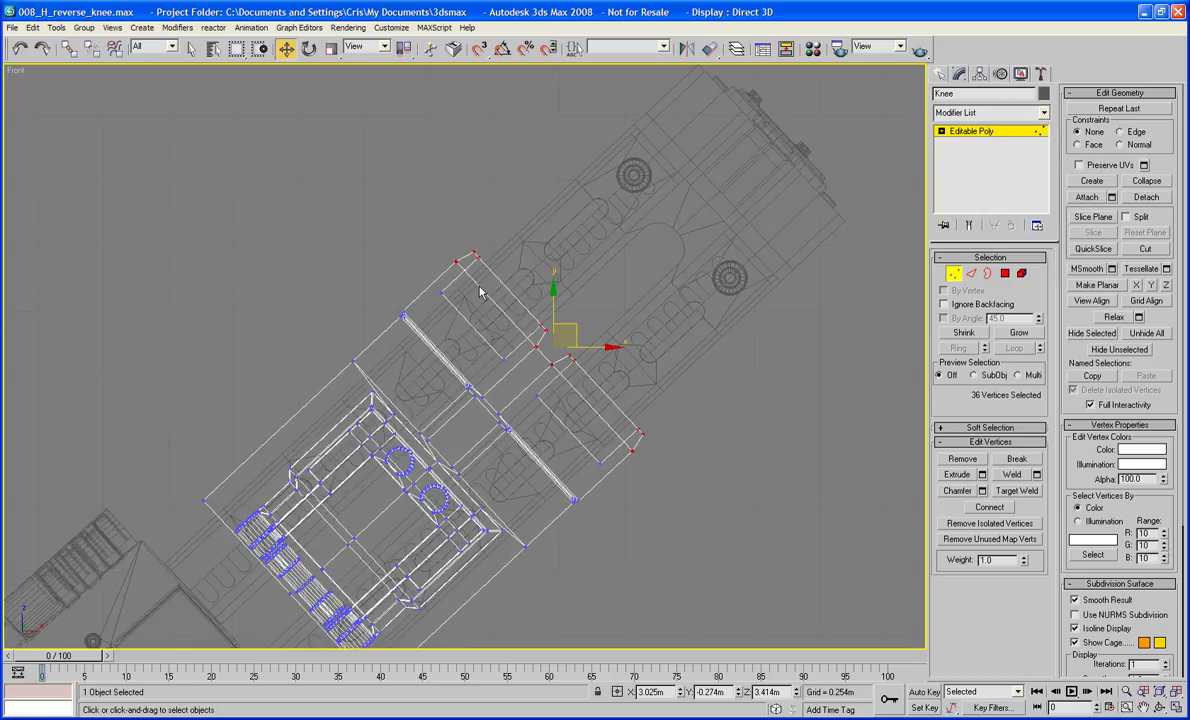
drag(572, 329, 555, 342)
- Add the end blocks' inner vertices to the rim selection and move them all about 0.03 m down both X and Z
ctrl+drag(419, 280, 455, 307)
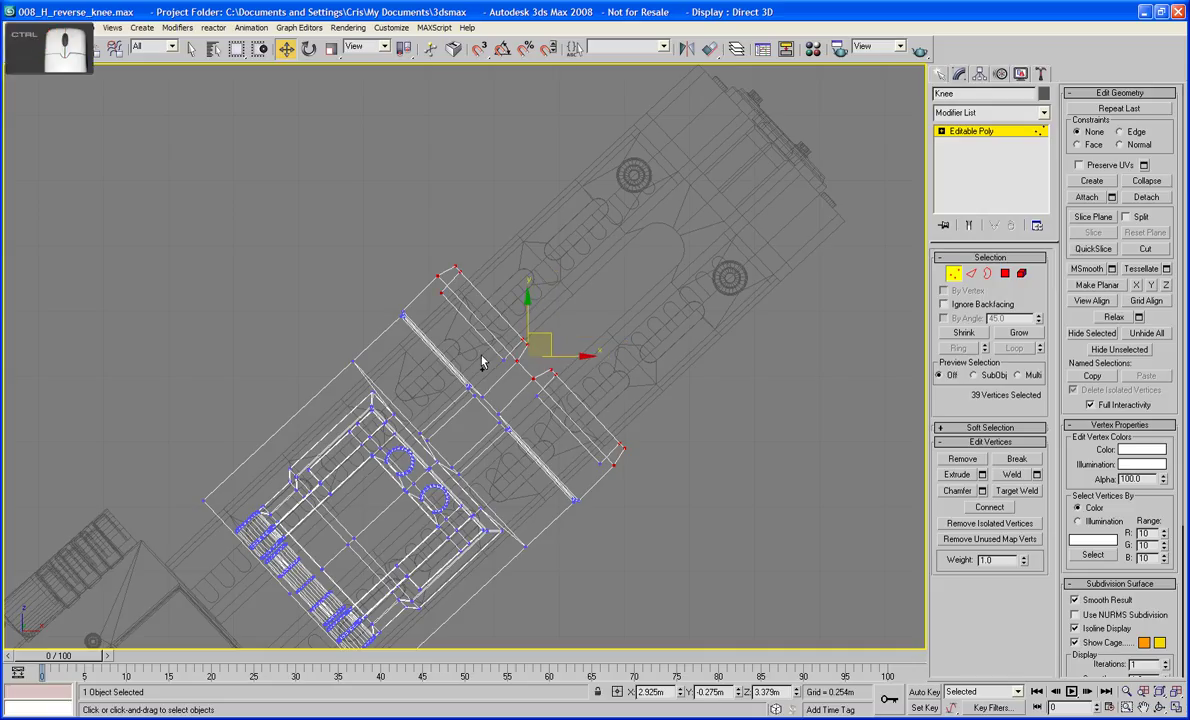
ctrl+drag(493, 349, 541, 410)
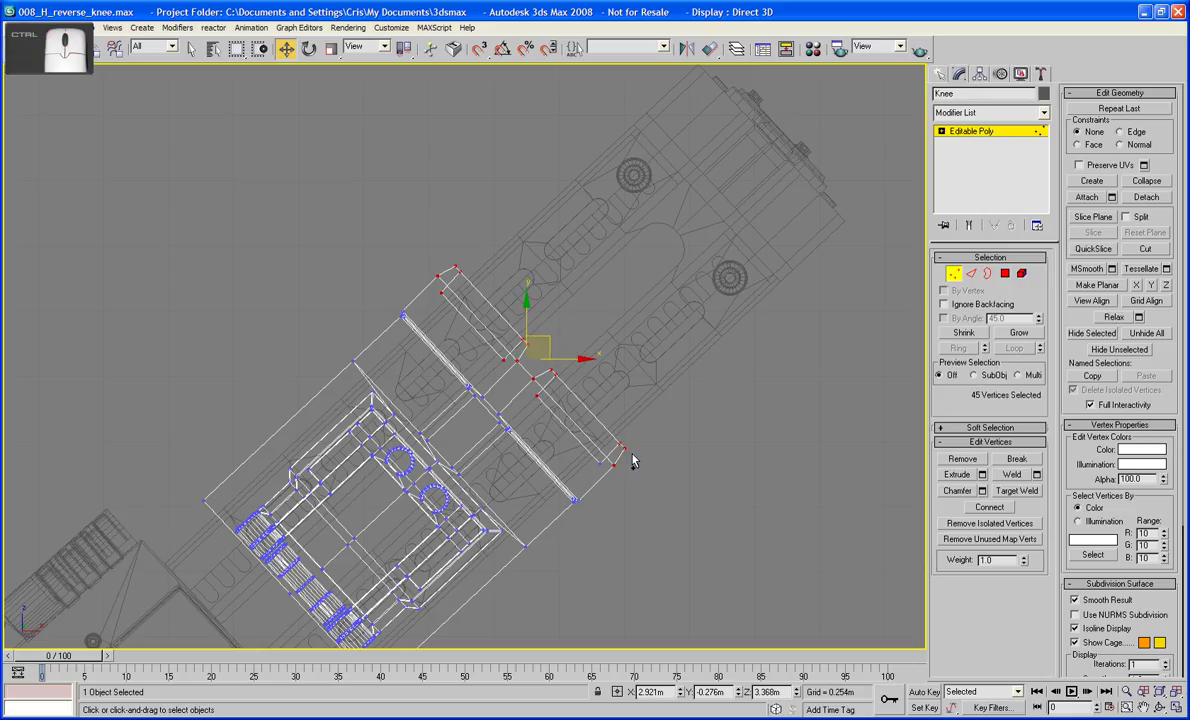
ctrl+drag(629, 453, 584, 469)
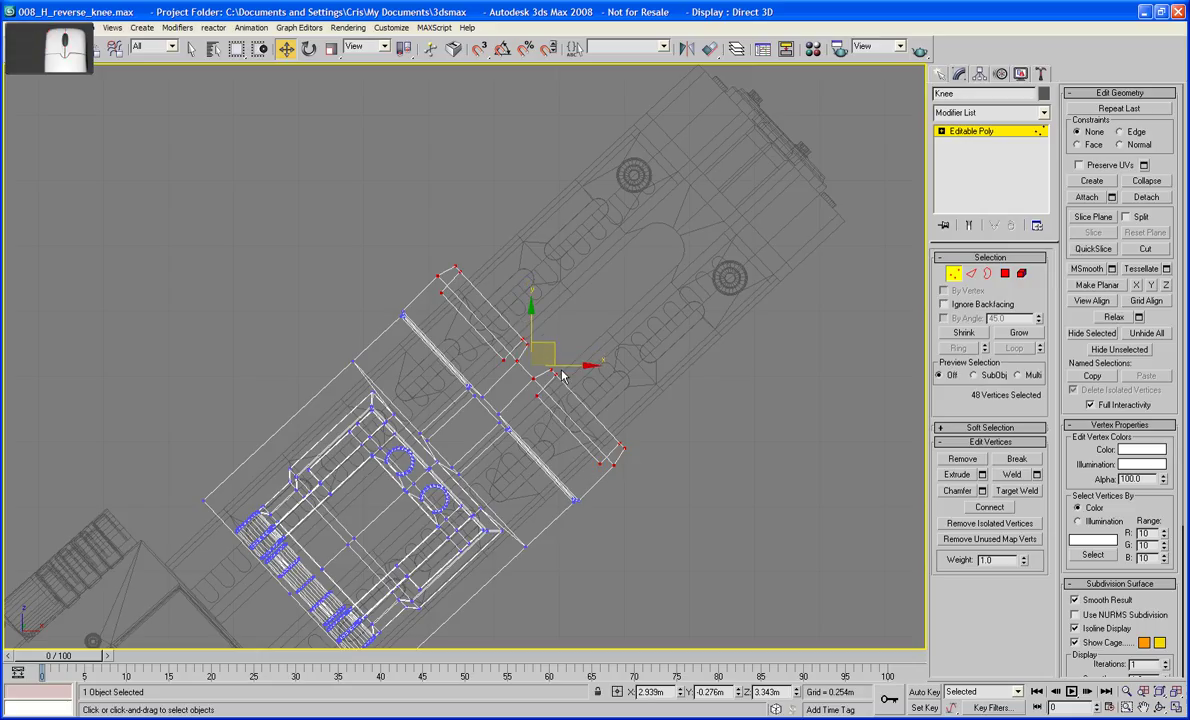
drag(551, 355, 532, 368)
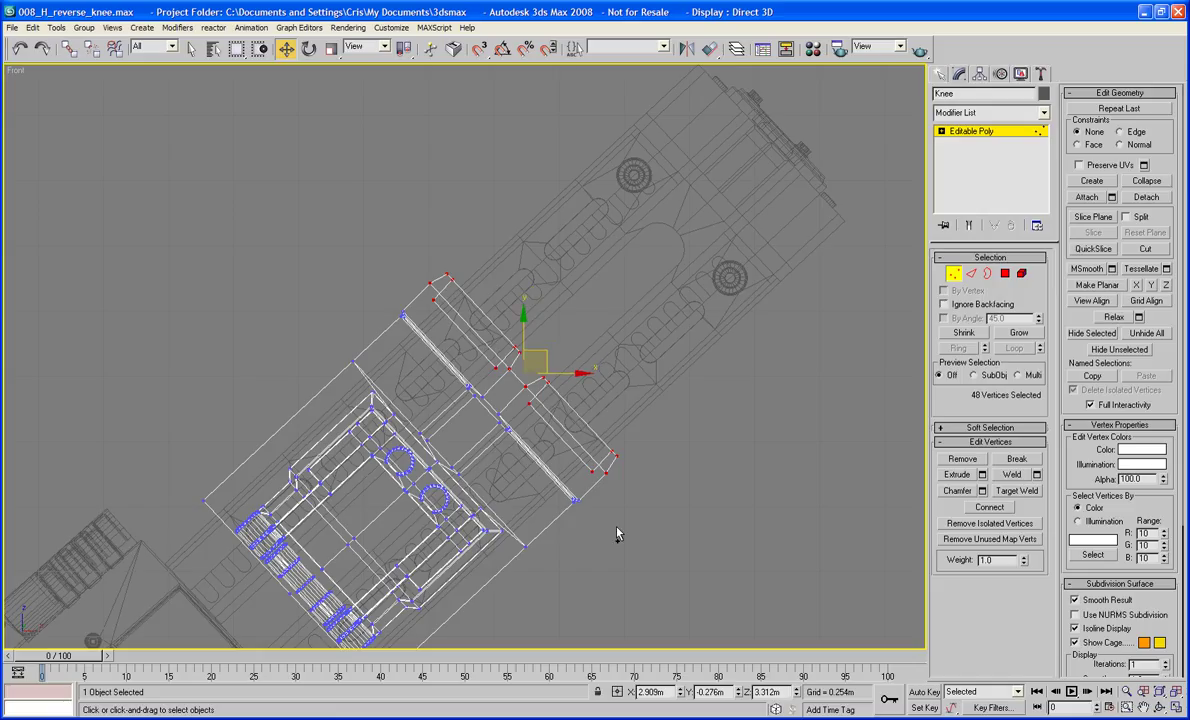
- Add the seam vertices below the end blocks to the selection and shift everything slightly toward the hinged panel
ctrl+drag(595, 521, 459, 381)
ctrl+drag(352, 288, 428, 337)
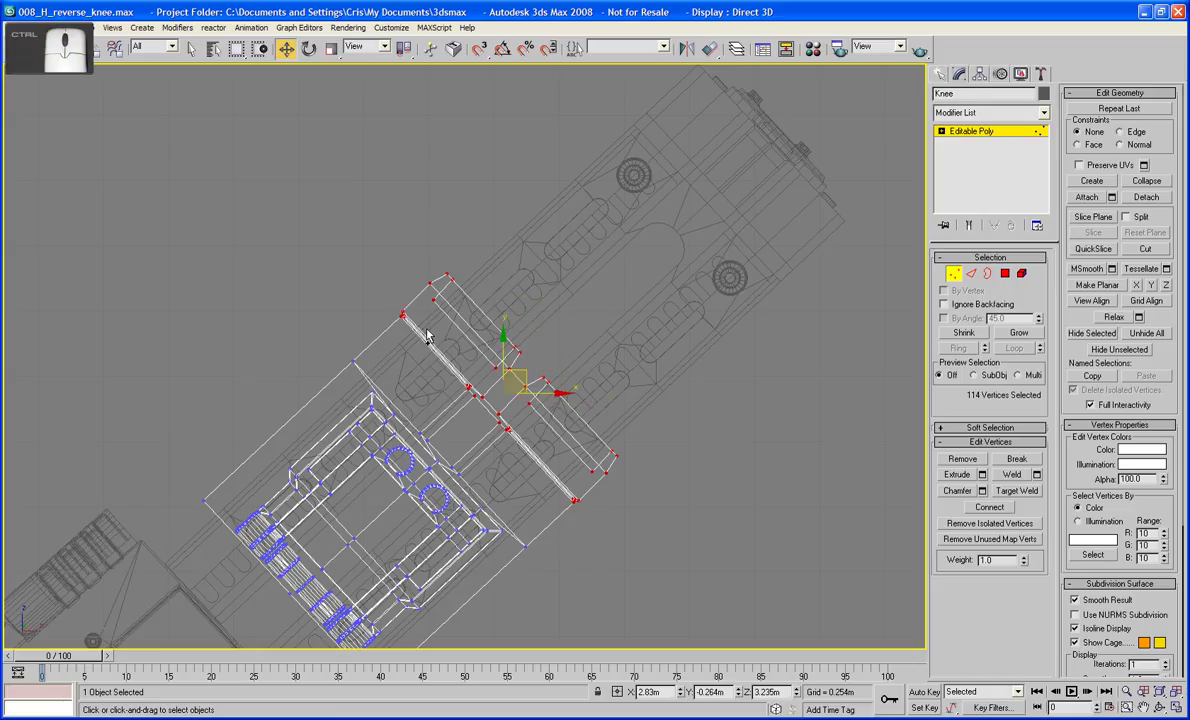
drag(524, 373, 515, 383)
click(725, 448)
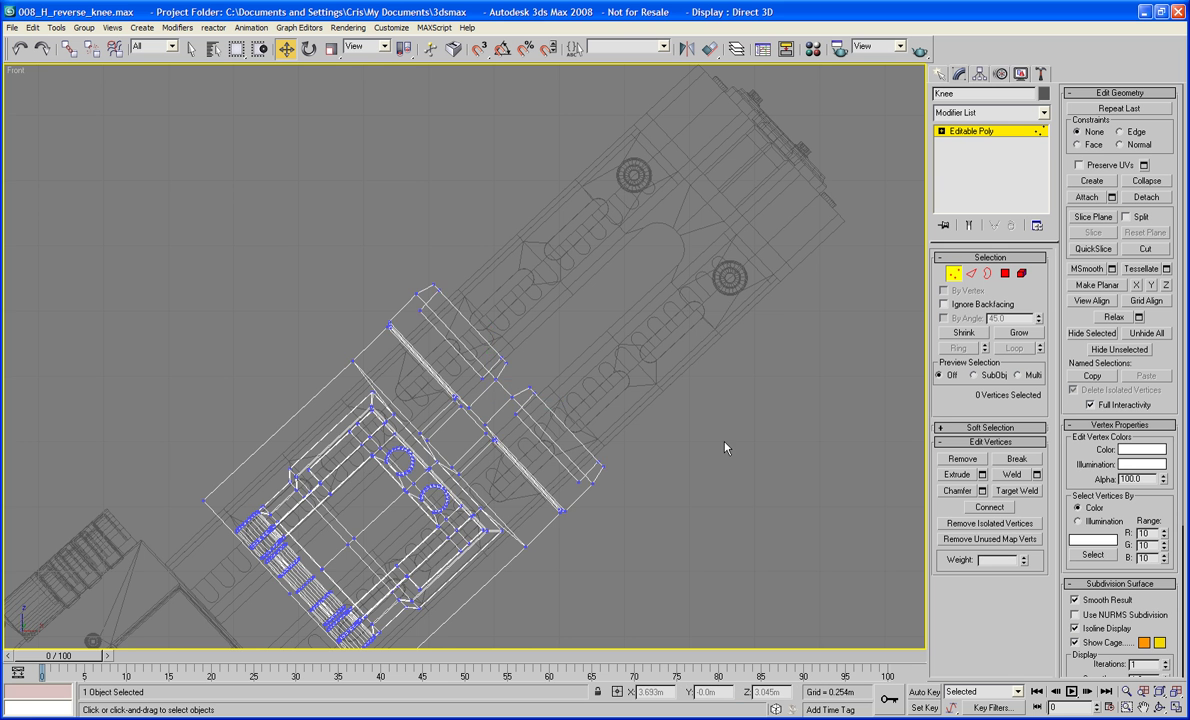
- In the shaded Perspective view, move one side wall polygon of the notch between the end blocks about 0.03 m inward along its local axis
key(p)
key(F3)
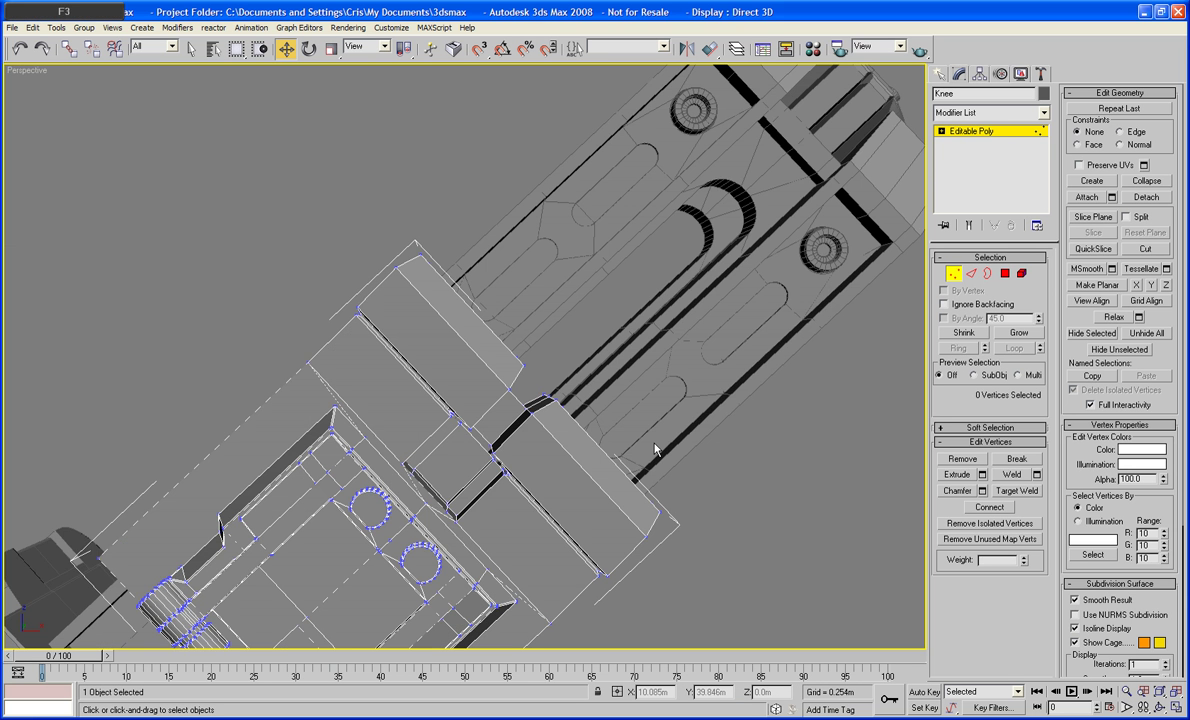
mouse_move(725, 448)
alt+middle_down()
mouse_move(653, 446)
mouse_move(707, 456)
mouse_move(669, 457)
mouse_move(600, 445)
mouse_move(683, 452)
mouse_move(531, 446)
mouse_move(604, 489)
mouse_move(672, 489)
mouse_move(592, 413)
mouse_move(531, 391)
alt+middle_up()
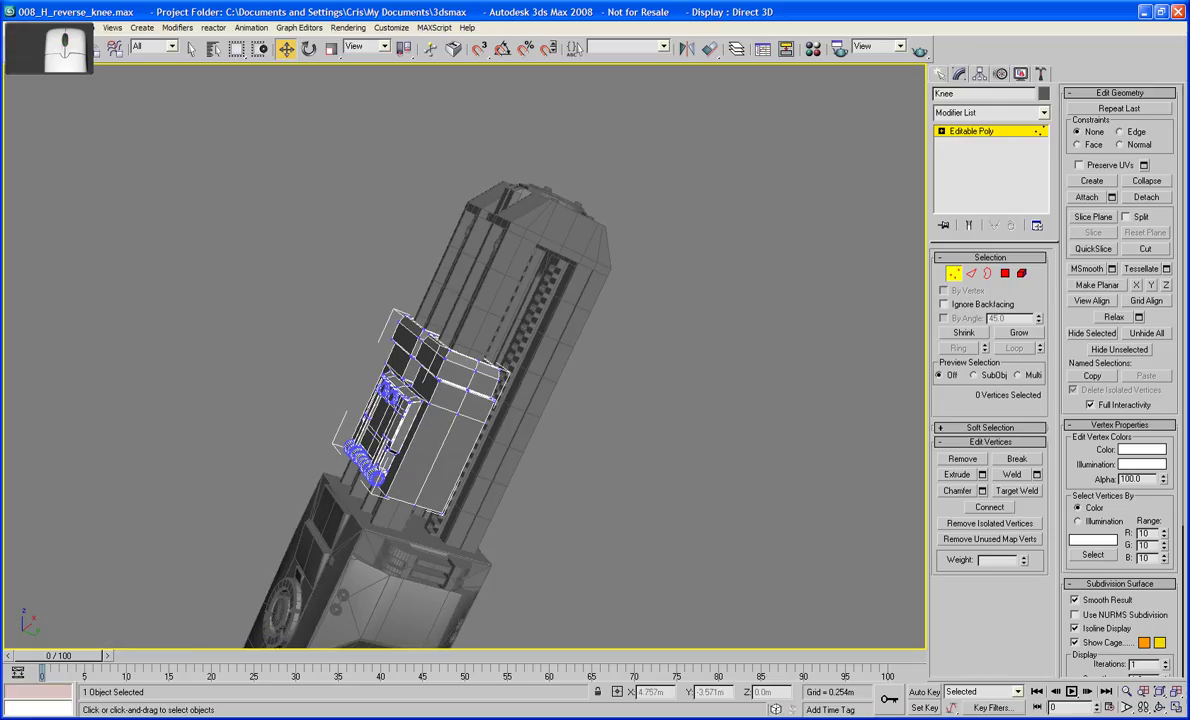
alt+middle_drag(355, 396, 459, 477)
scroll(451, 408, up, 10)
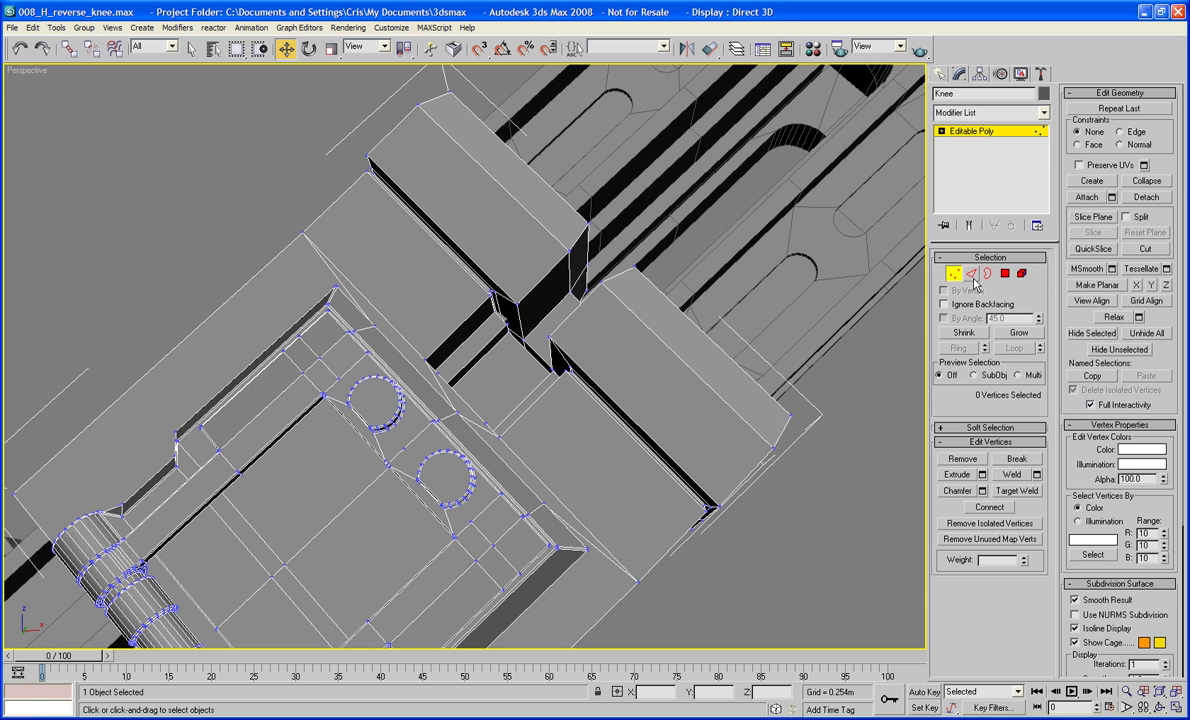
click(1005, 273)
click(466, 332)
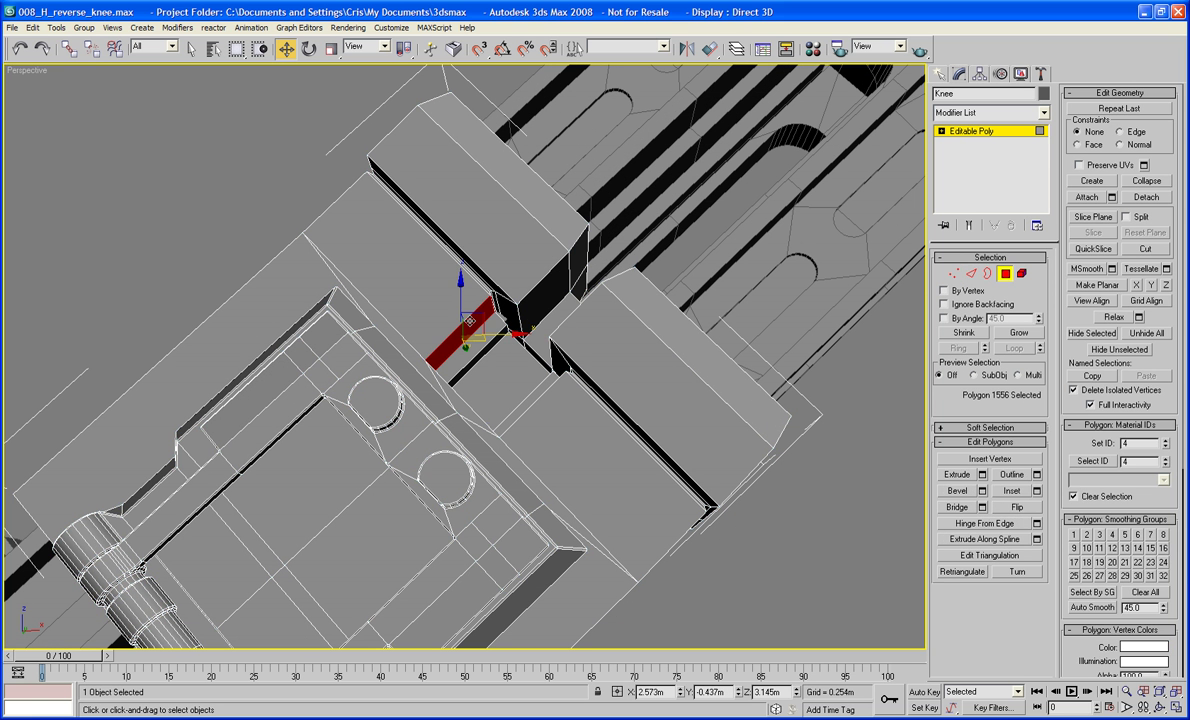
alt+middle_drag(466, 332, 467, 336)
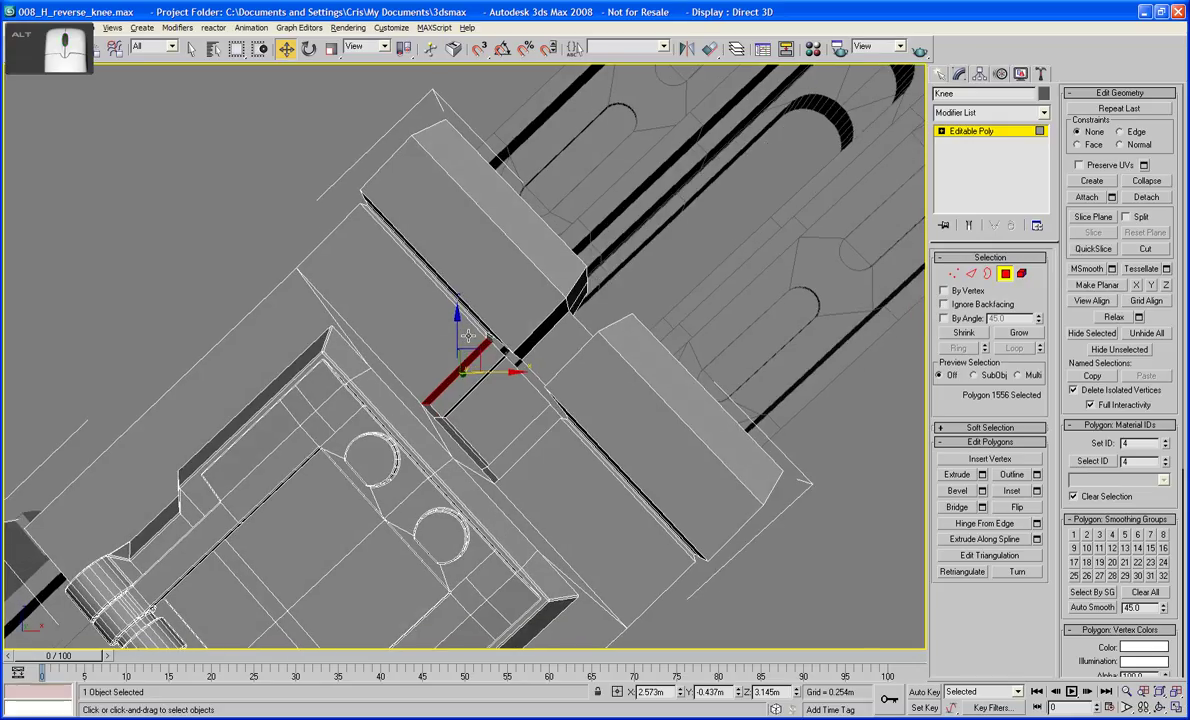
click(350, 47)
click(356, 95)
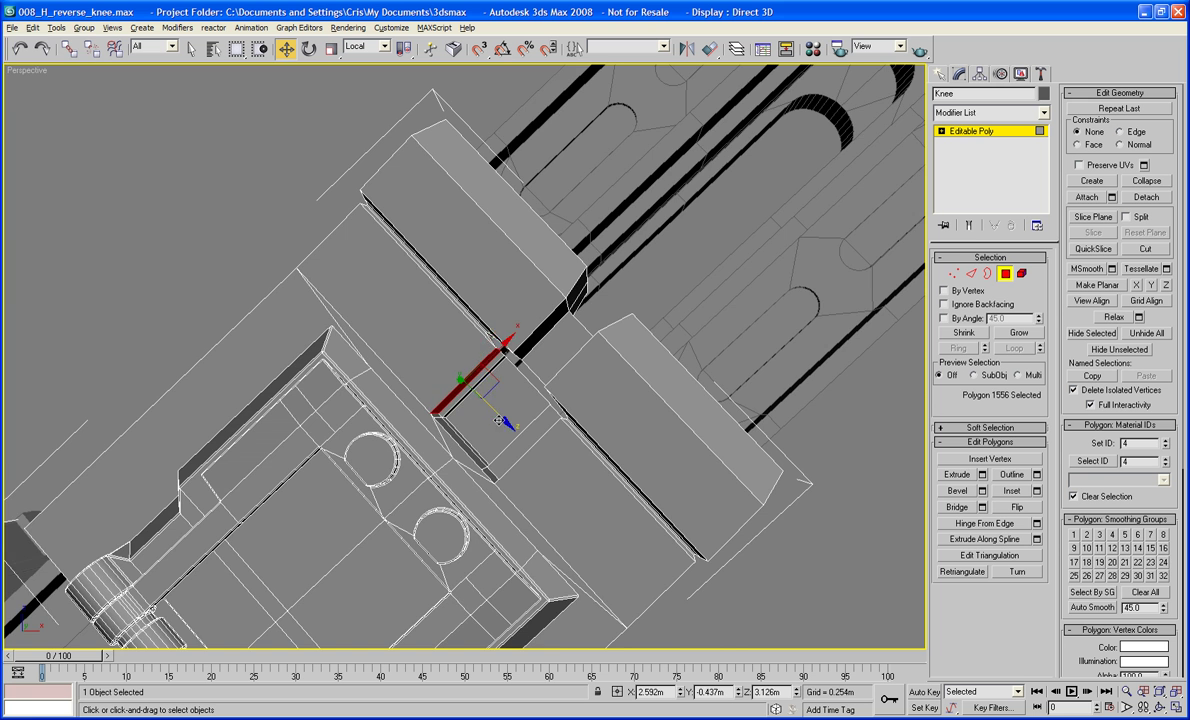
- Move the notch's opposite side wall polygon about 0.02 m inward along its local Z axis and clear the selection
middle_drag(480, 407, 540, 505)
click(540, 505)
click(552, 511)
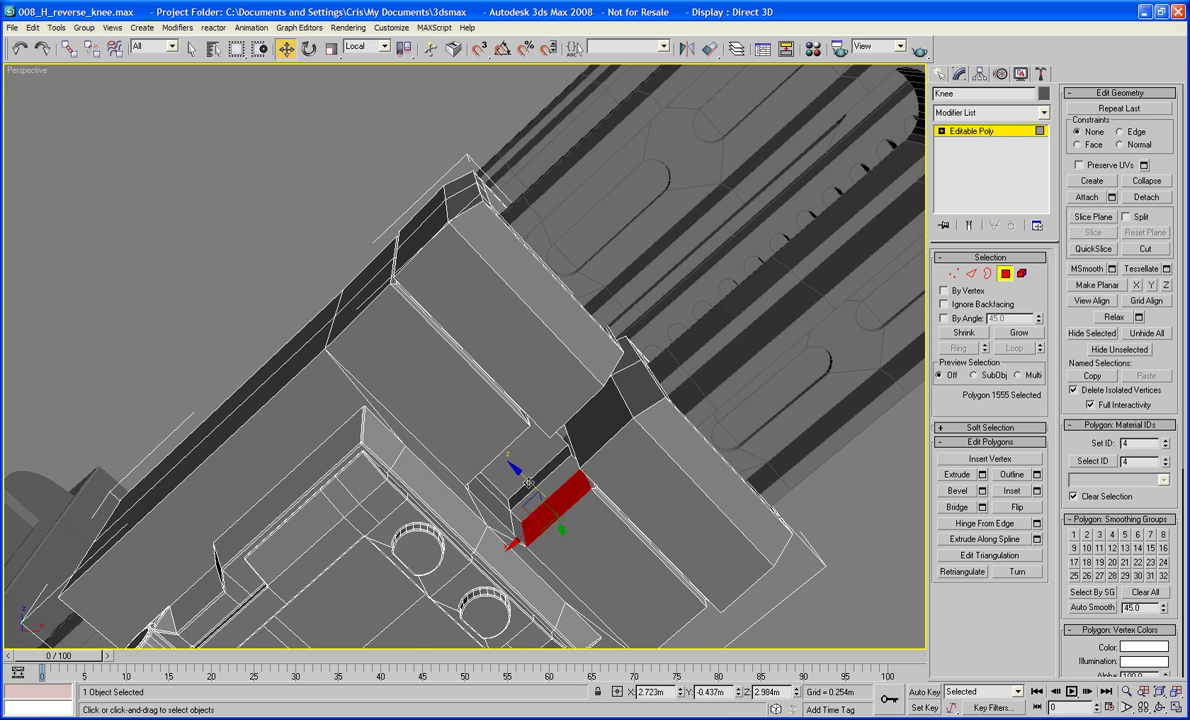
drag(528, 483, 521, 474)
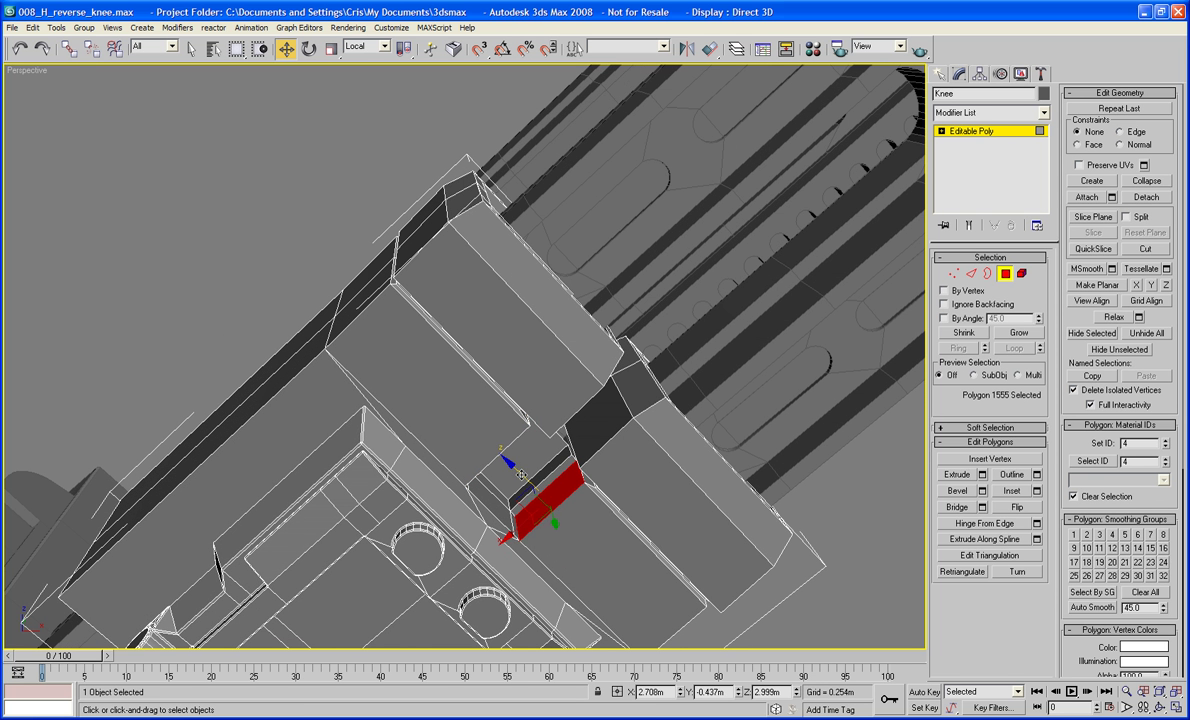
click(308, 299)
- Inspect the Knee block's narrowed notch, end blocks and outer side faces from several angles
scroll(308, 299, down, 4)
alt+middle_drag(308, 299, 217, 321)
scroll(297, 299, down, 4)
alt+middle_drag(215, 308, 330, 320)
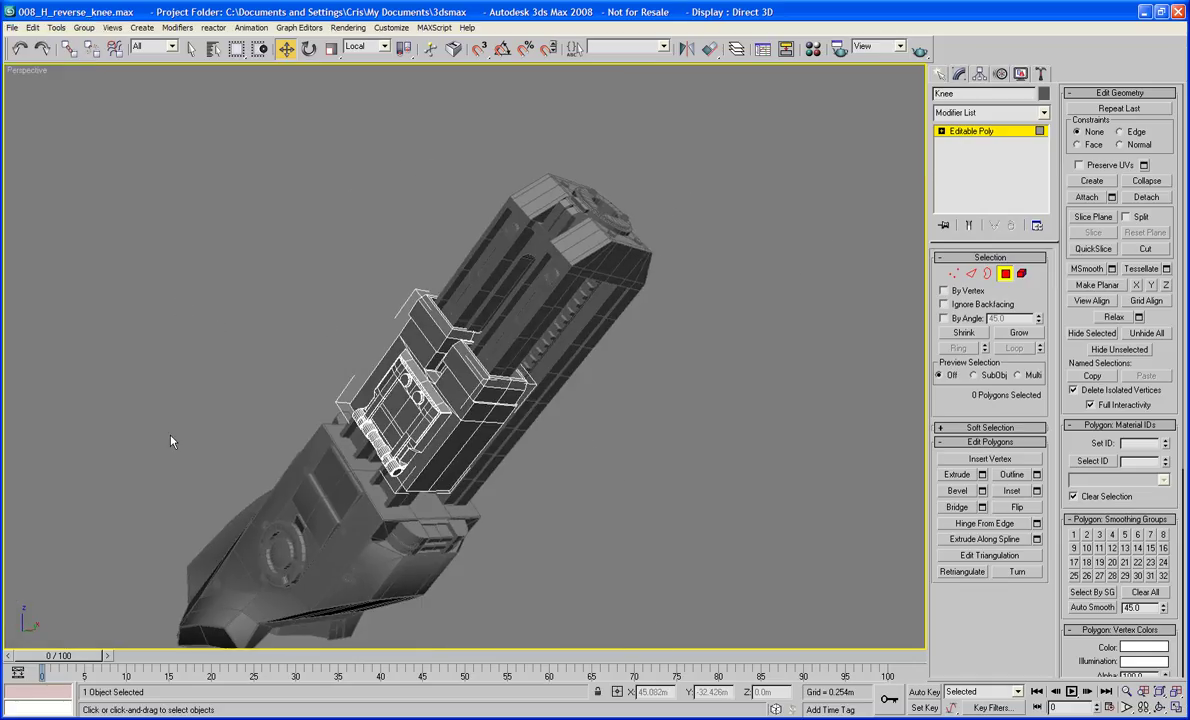
alt+middle_drag(171, 437, 396, 427)
scroll(351, 472, up, 3)
scroll(396, 427, up, 3)
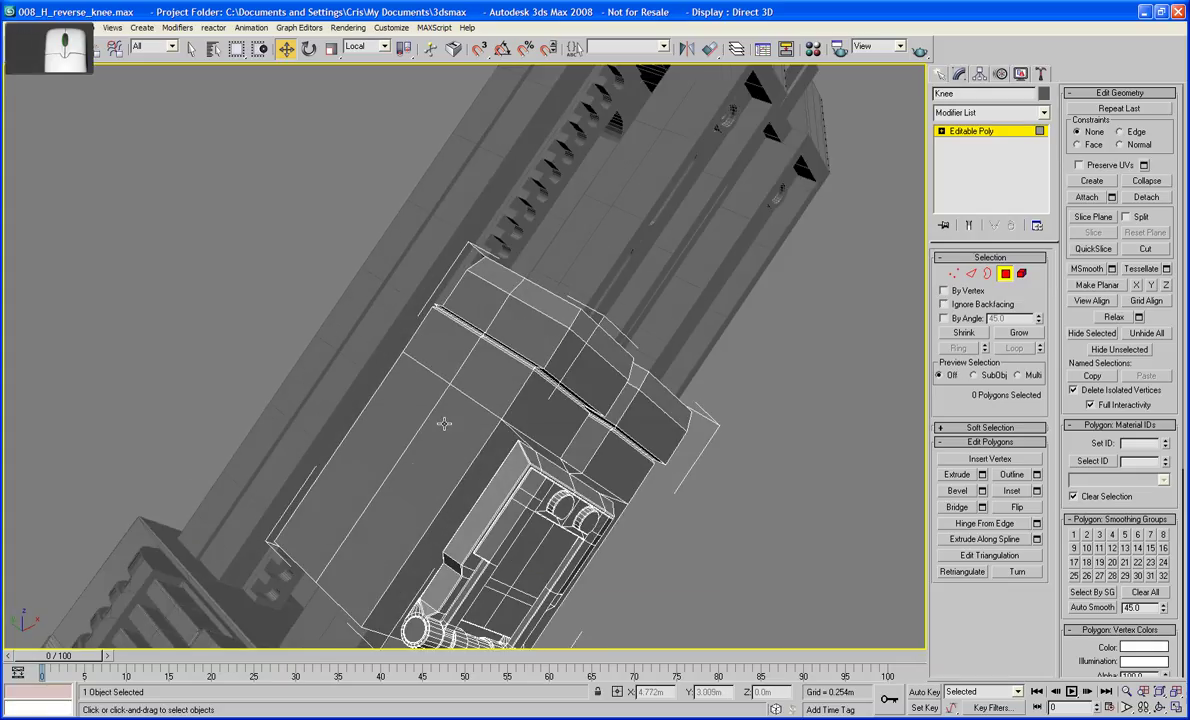
scroll(418, 488, up, 3)
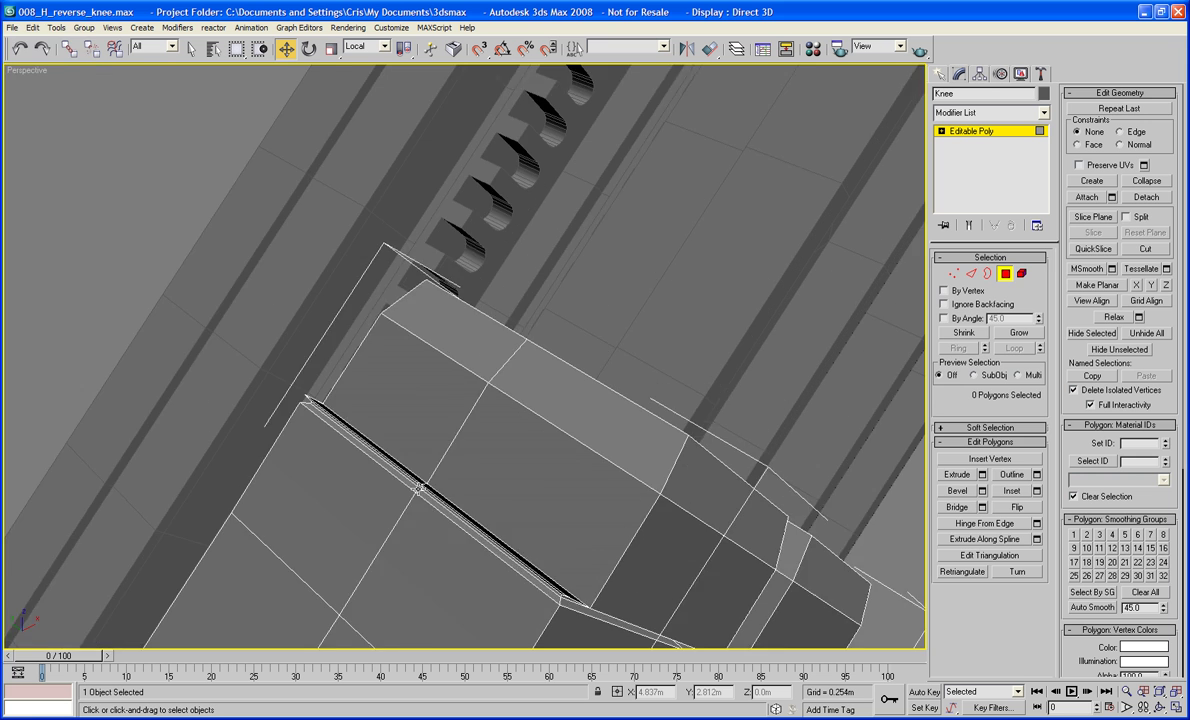
scroll(418, 488, down, 1)
alt+middle_drag(418, 488, 453, 468)
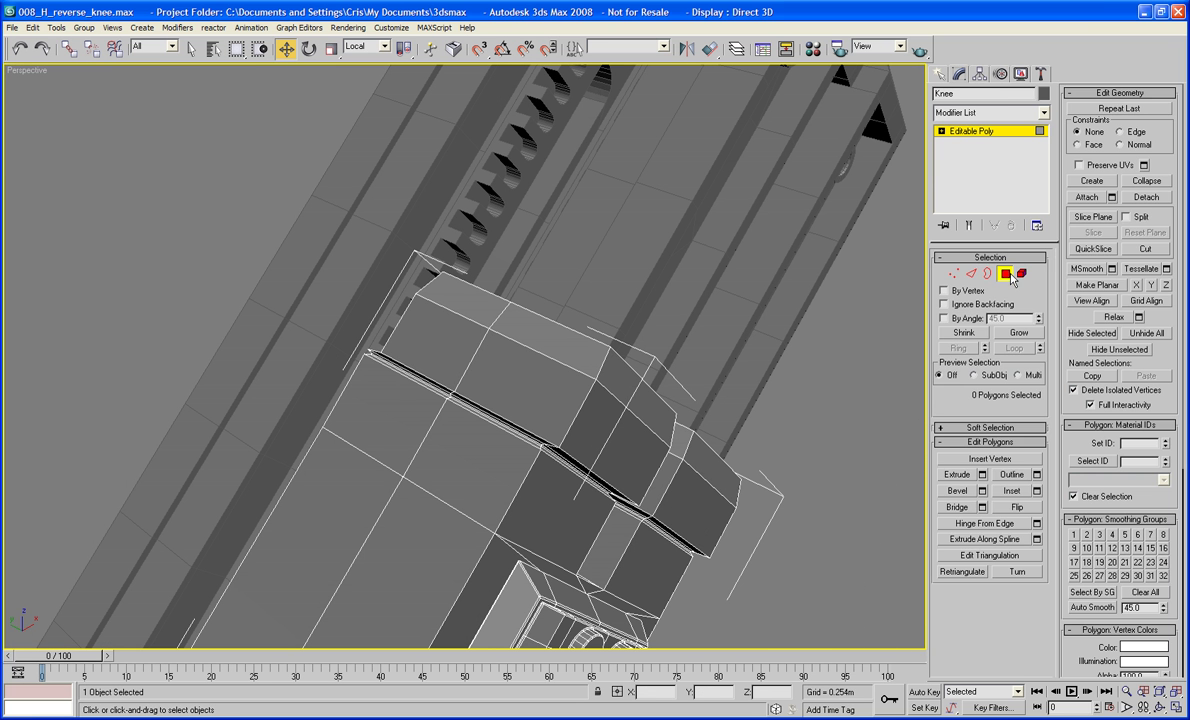
- Create a thin 22-sided cylinder with a radius of about 0.06 m on the end block's outer side face and convert it to Editable Poly
click(978, 132)
click(940, 76)
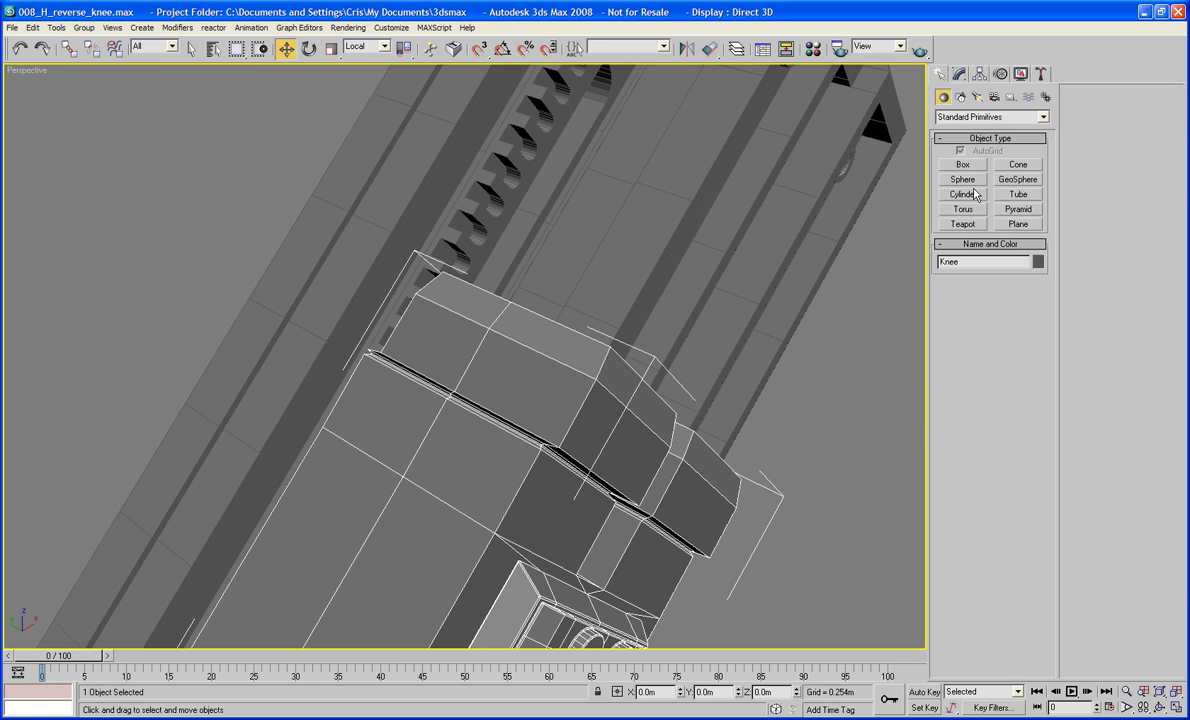
click(974, 195)
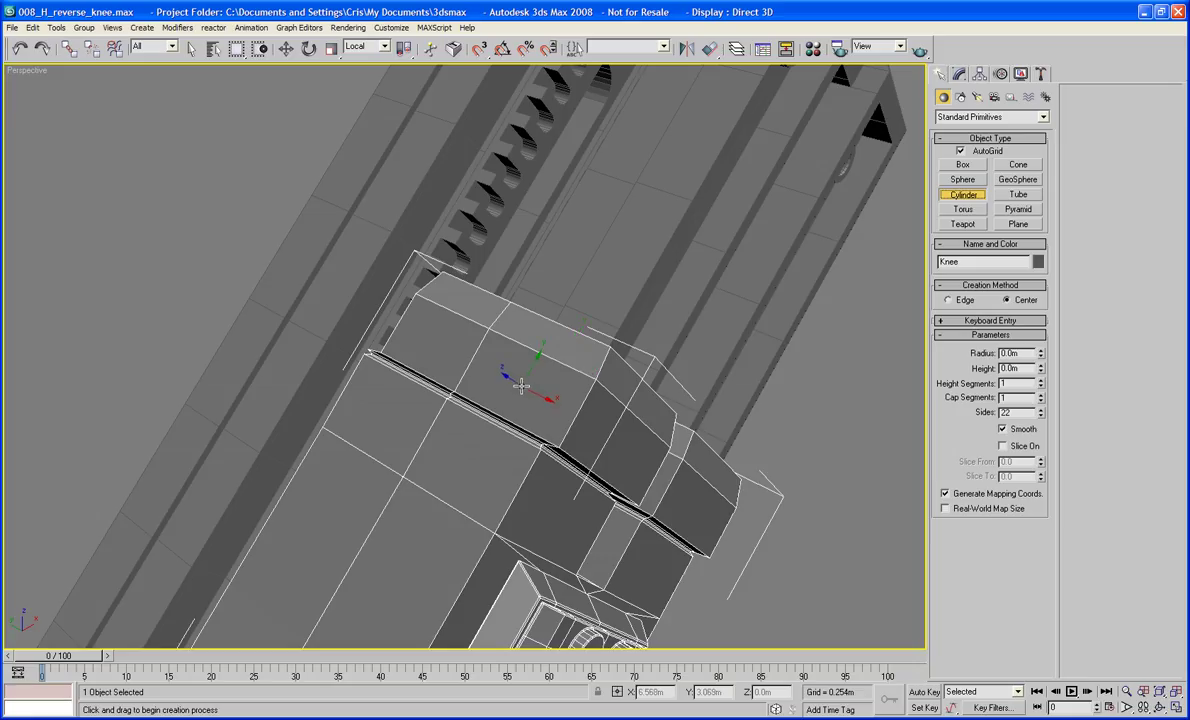
drag(521, 385, 524, 410)
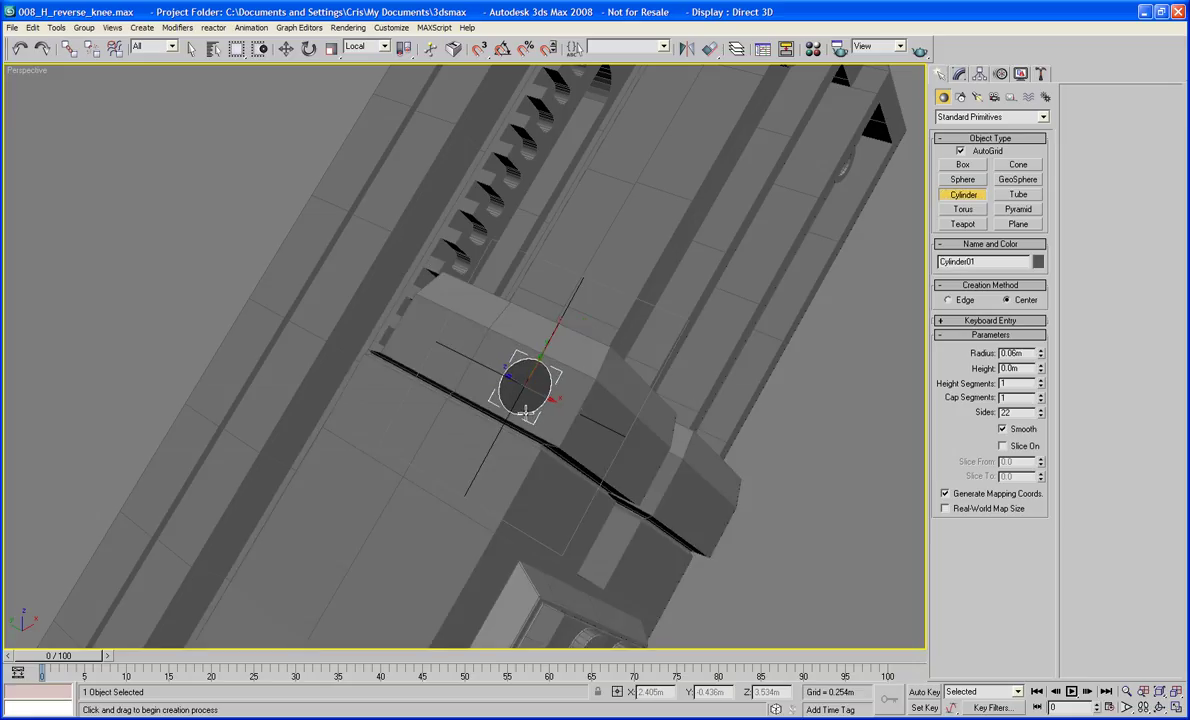
right_click(516, 396)
right_click(516, 396)
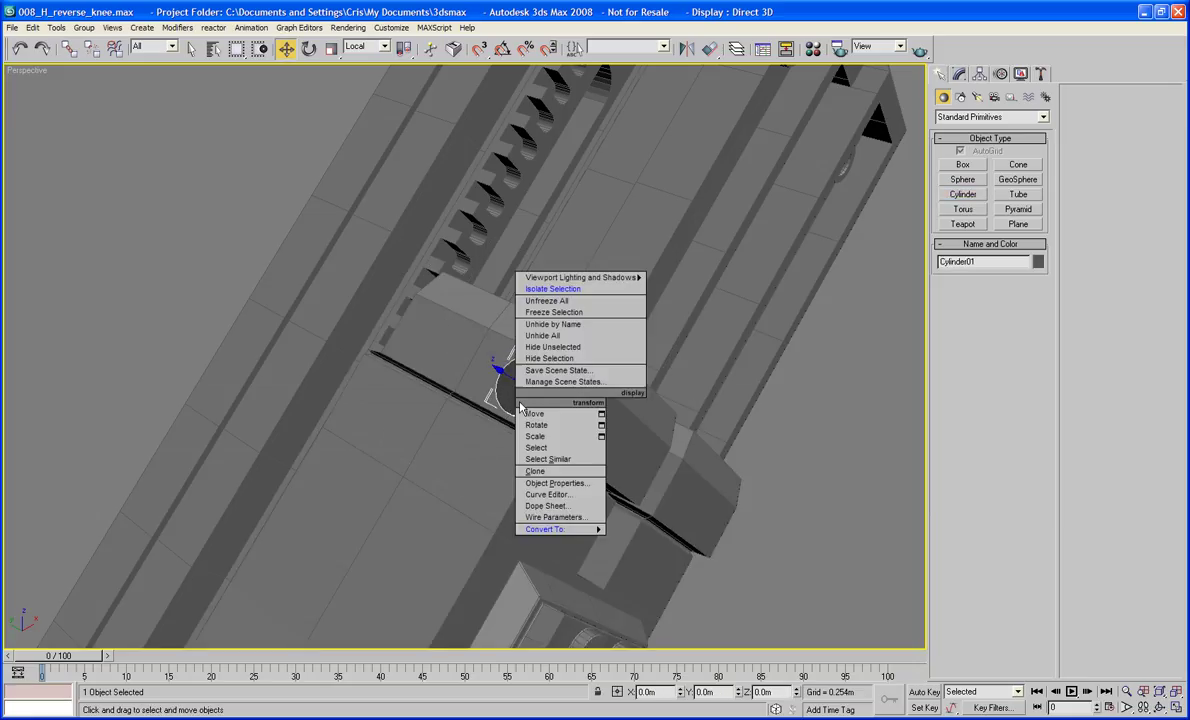
mouse_move(574, 538)
click(655, 540)
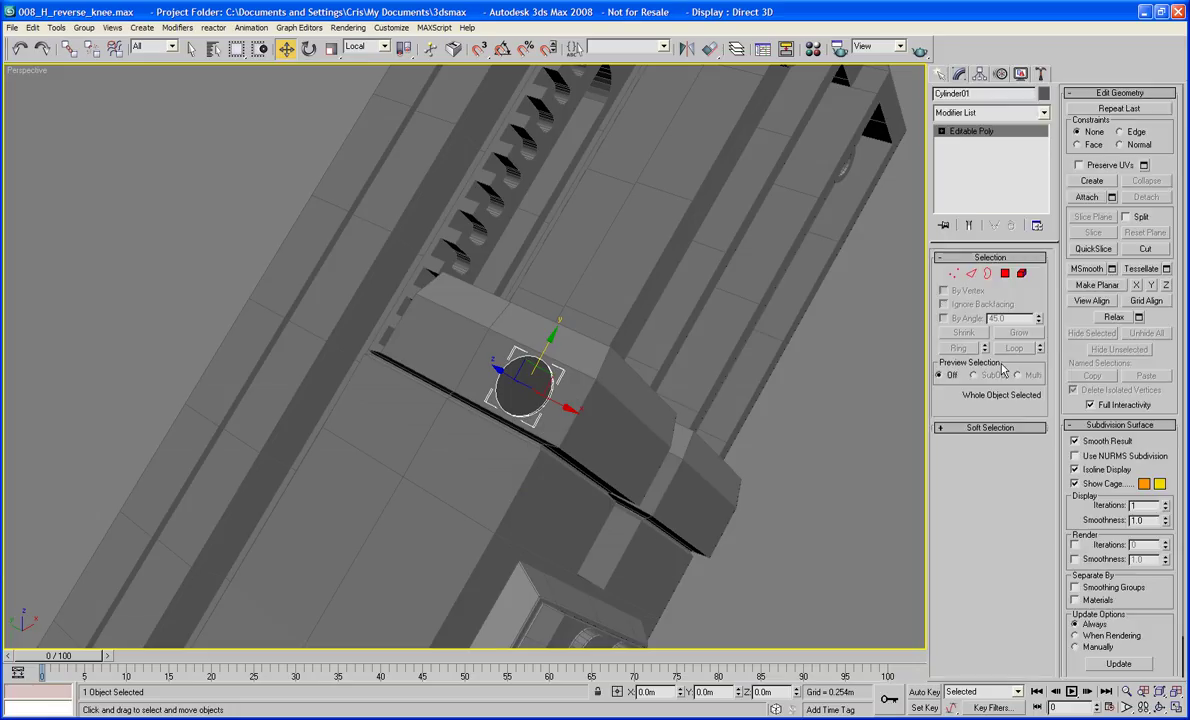
- Inset the cylinder's cap polygon to form a ring, and bevel the inner disc slightly outward
click(1006, 275)
click(555, 392)
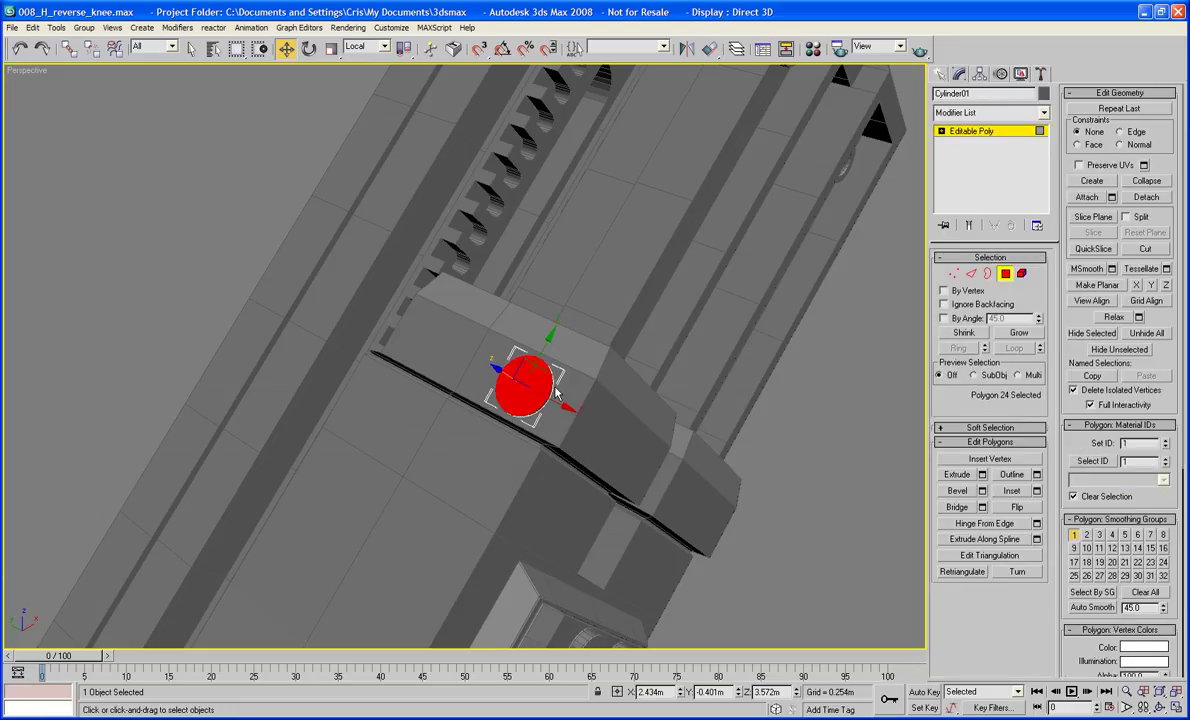
click(1002, 494)
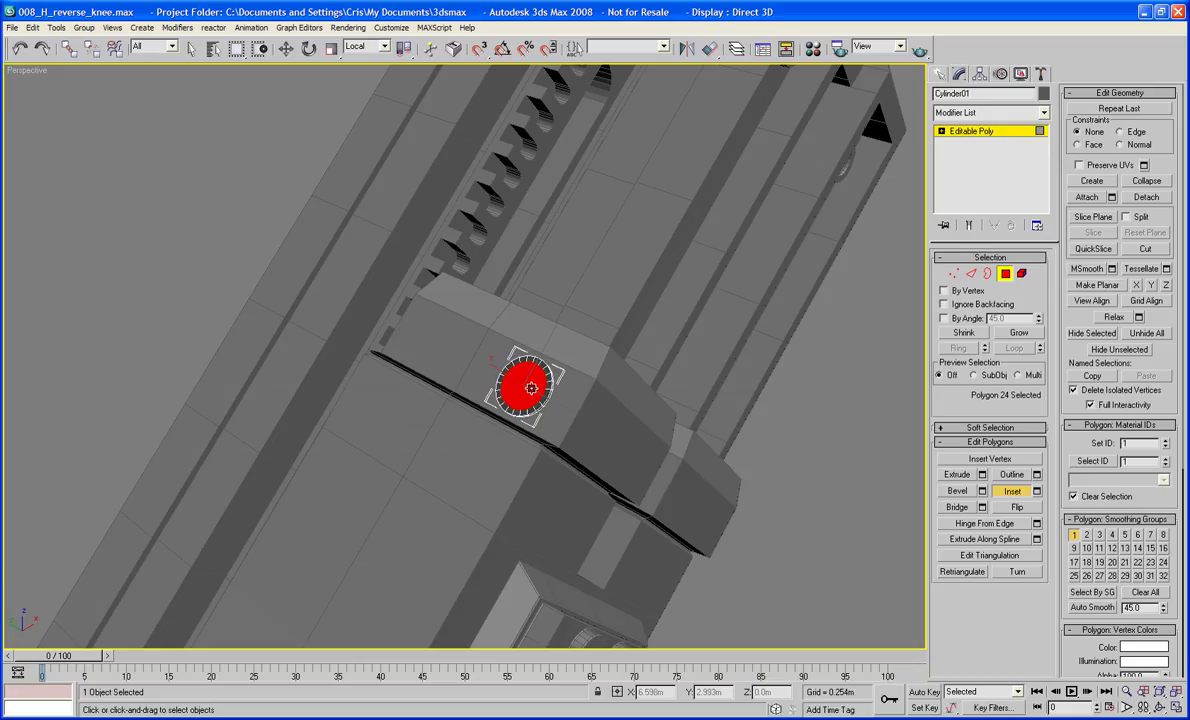
click(957, 491)
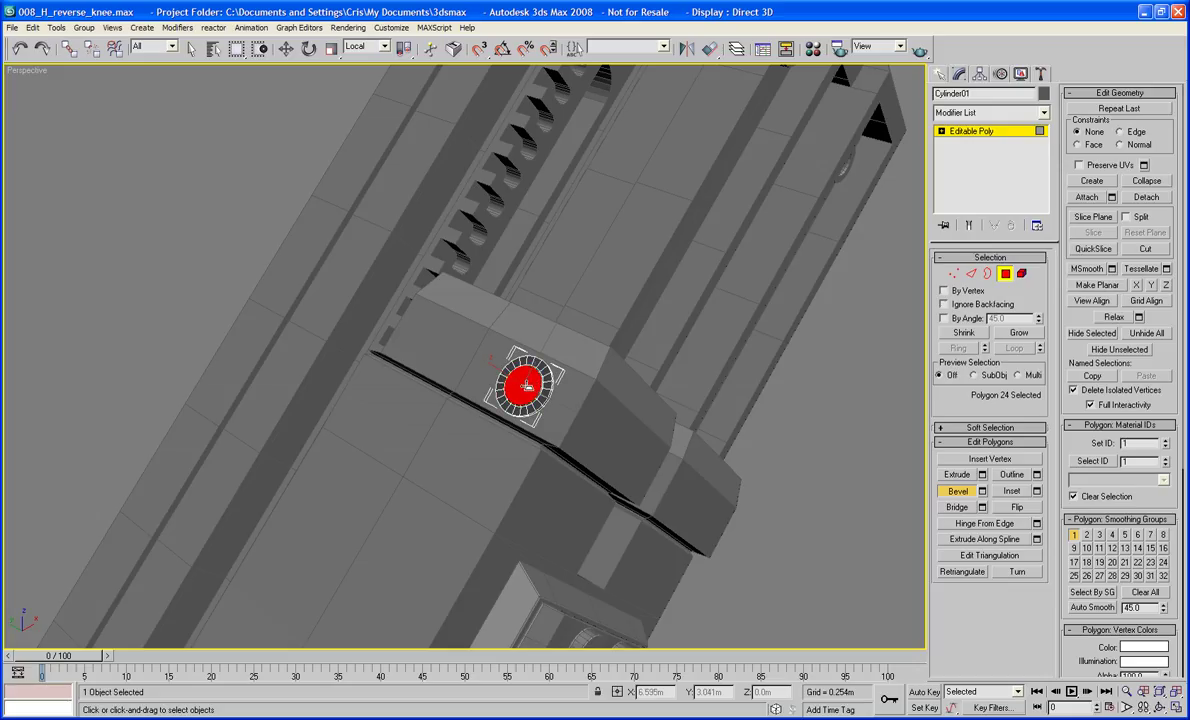
drag(527, 381, 527, 379)
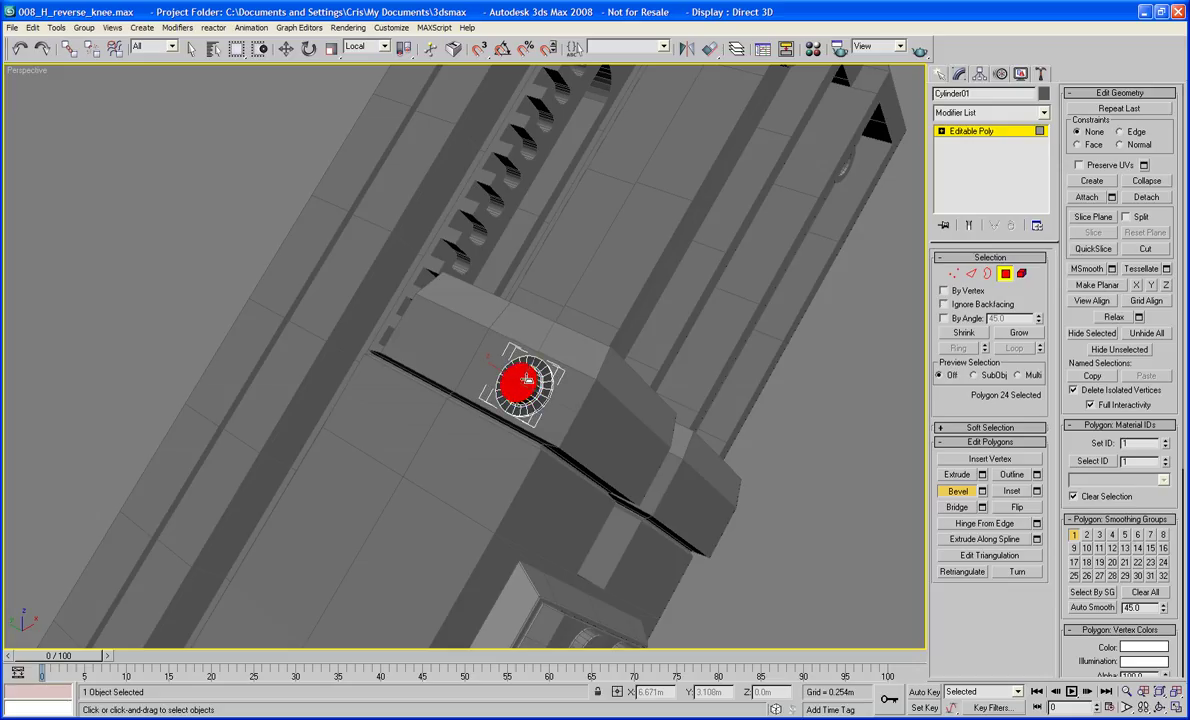
key(w)
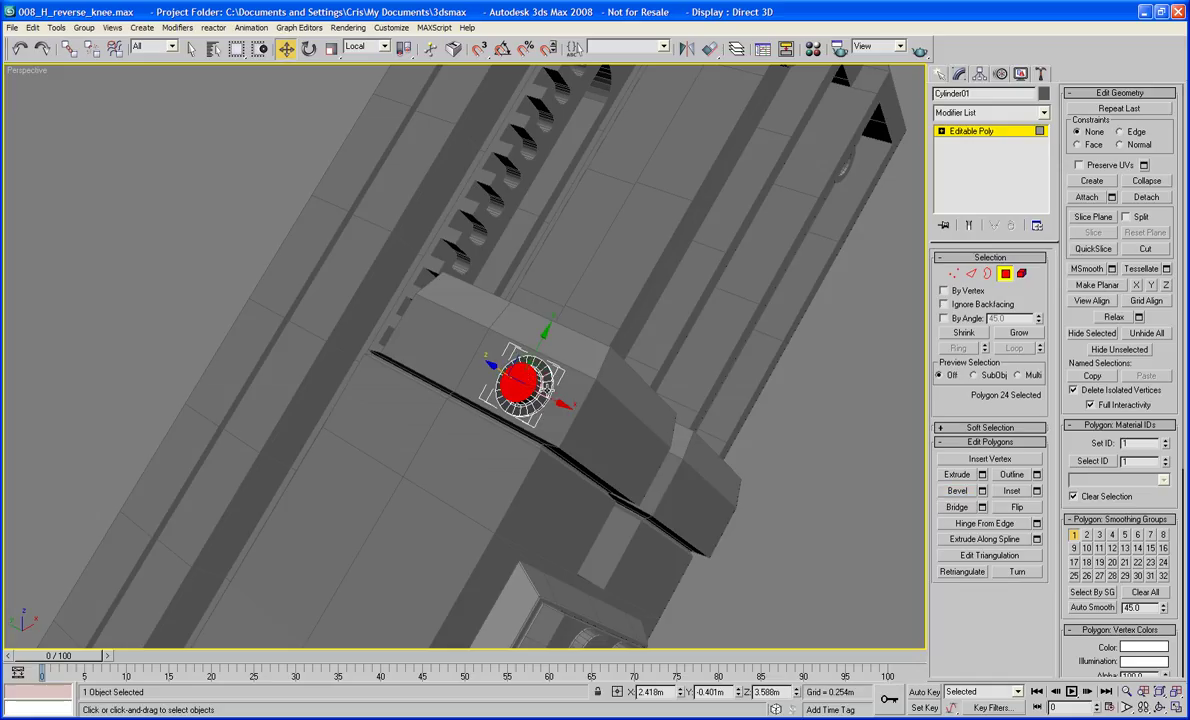
click(1005, 273)
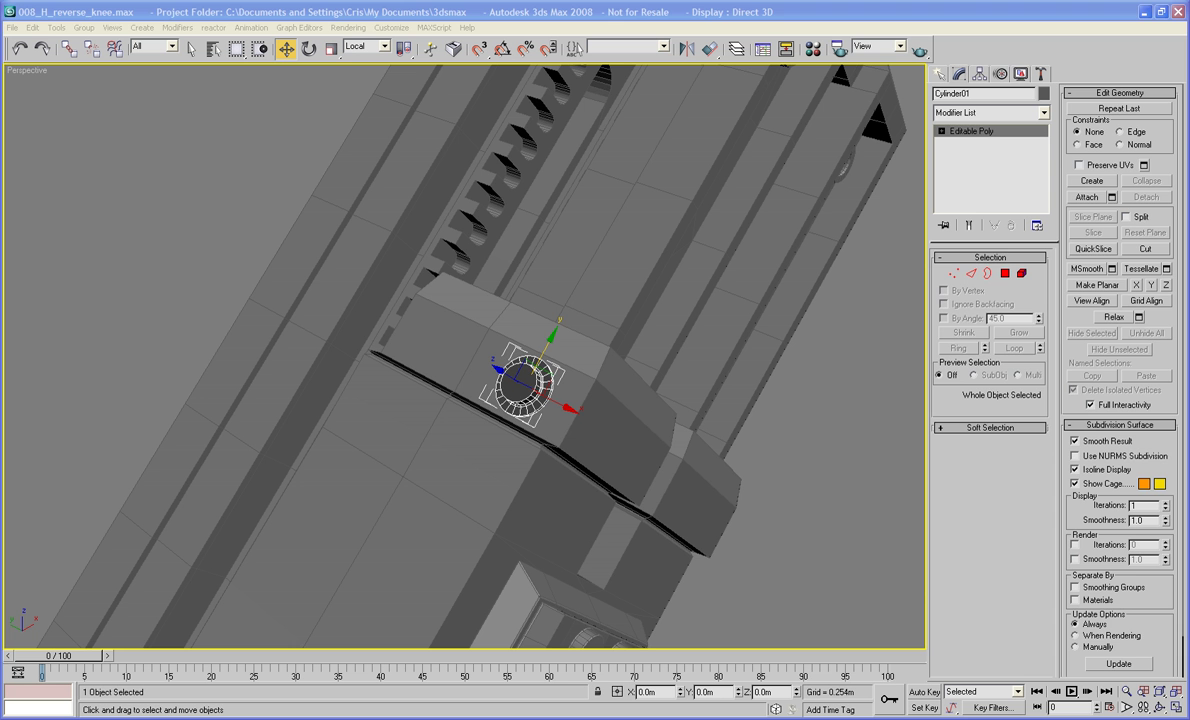
- Grow the cap selection over the cylinder's visible faces, invert it, and delete the hidden back face
middle_drag(812, 587, 812, 534)
scroll(812, 534, down, 2)
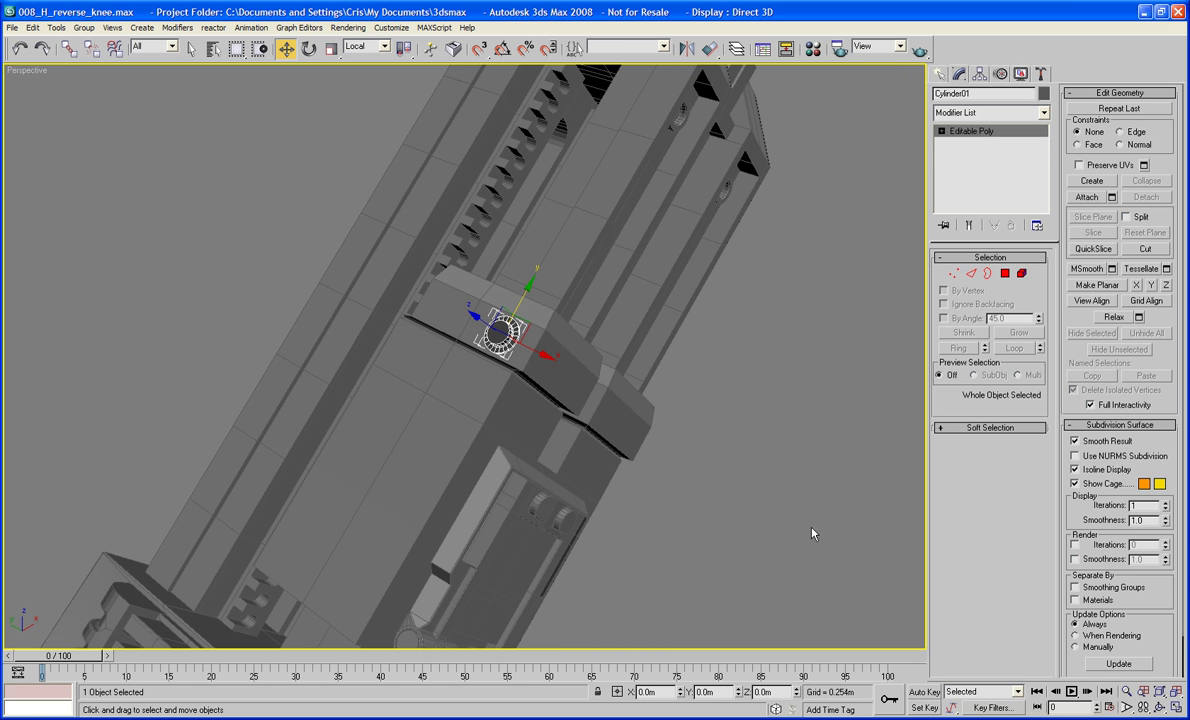
click(812, 534)
scroll(771, 500, up, 10)
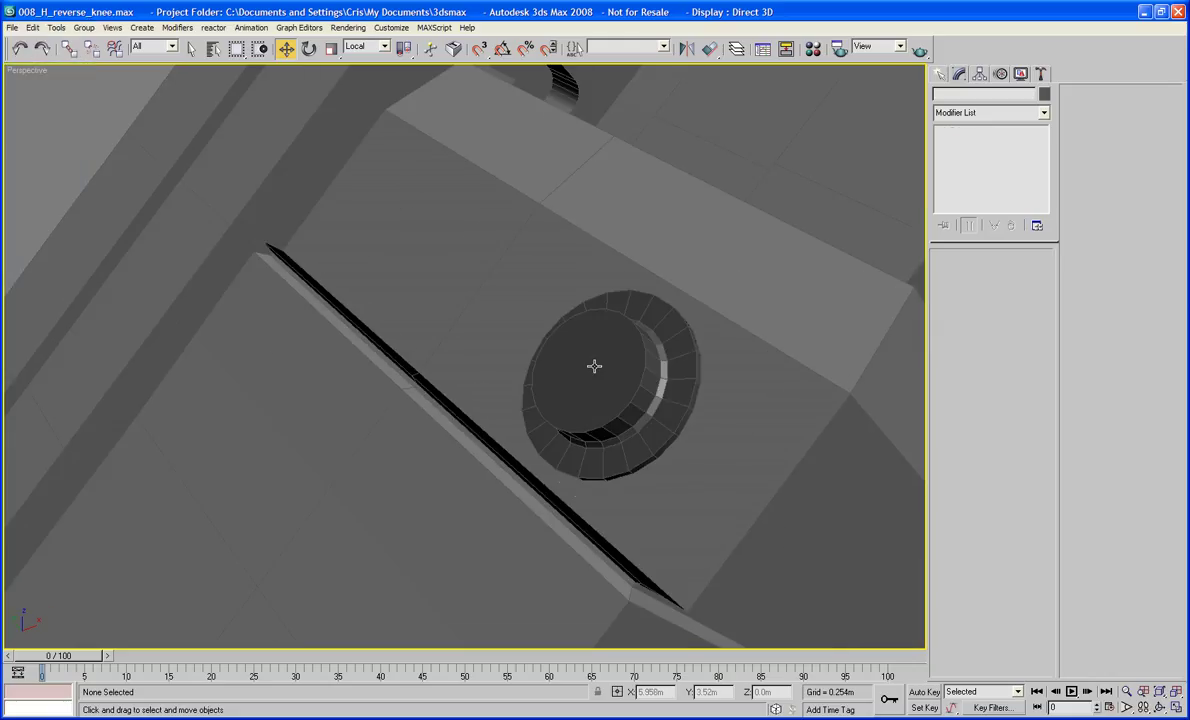
click(594, 366)
click(1005, 273)
click(609, 379)
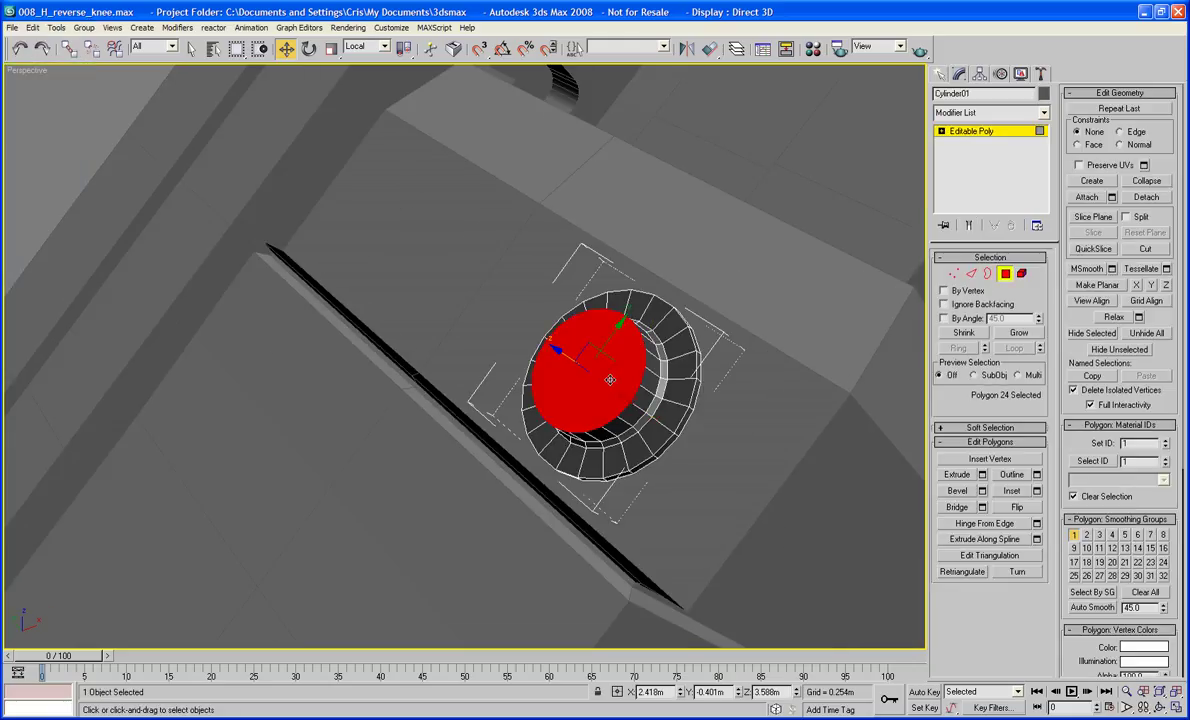
click(1018, 334)
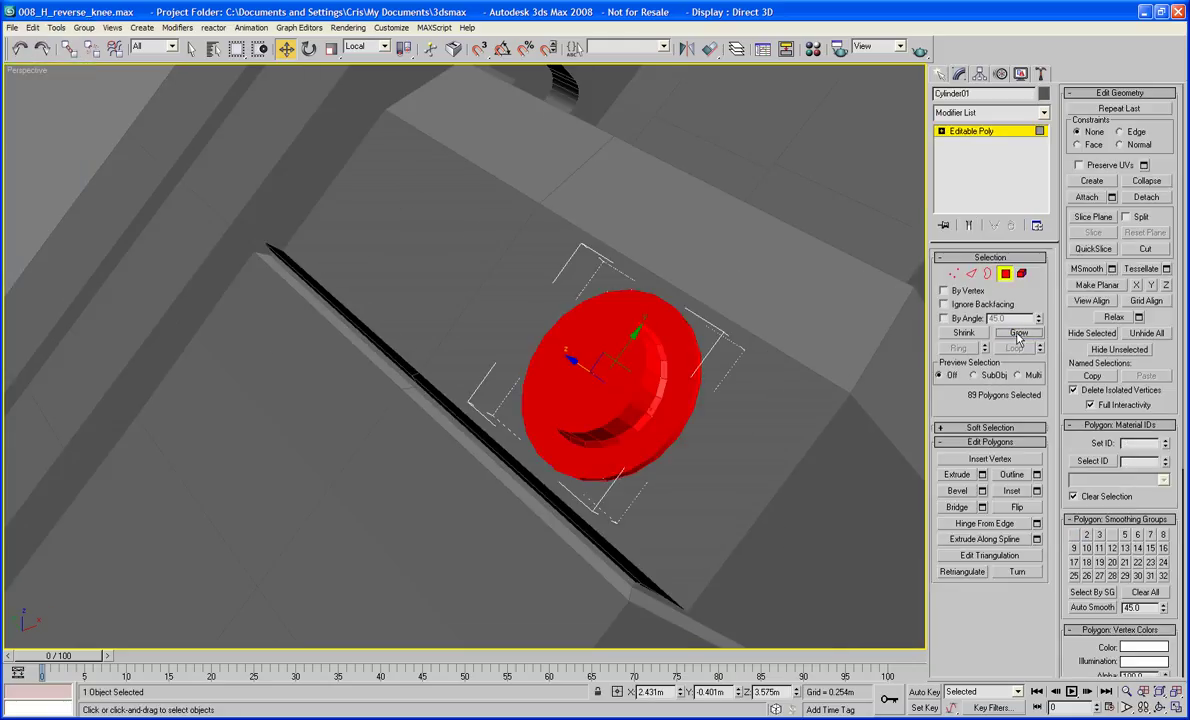
key(ctrl+i)
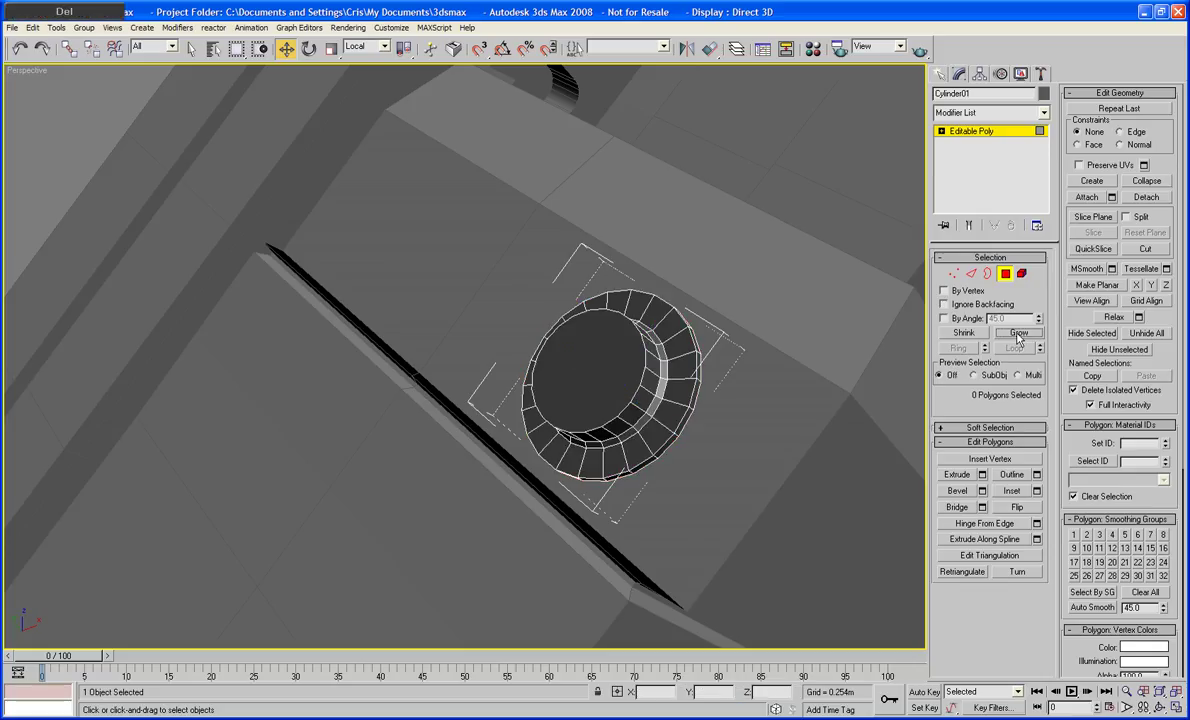
click(1005, 273)
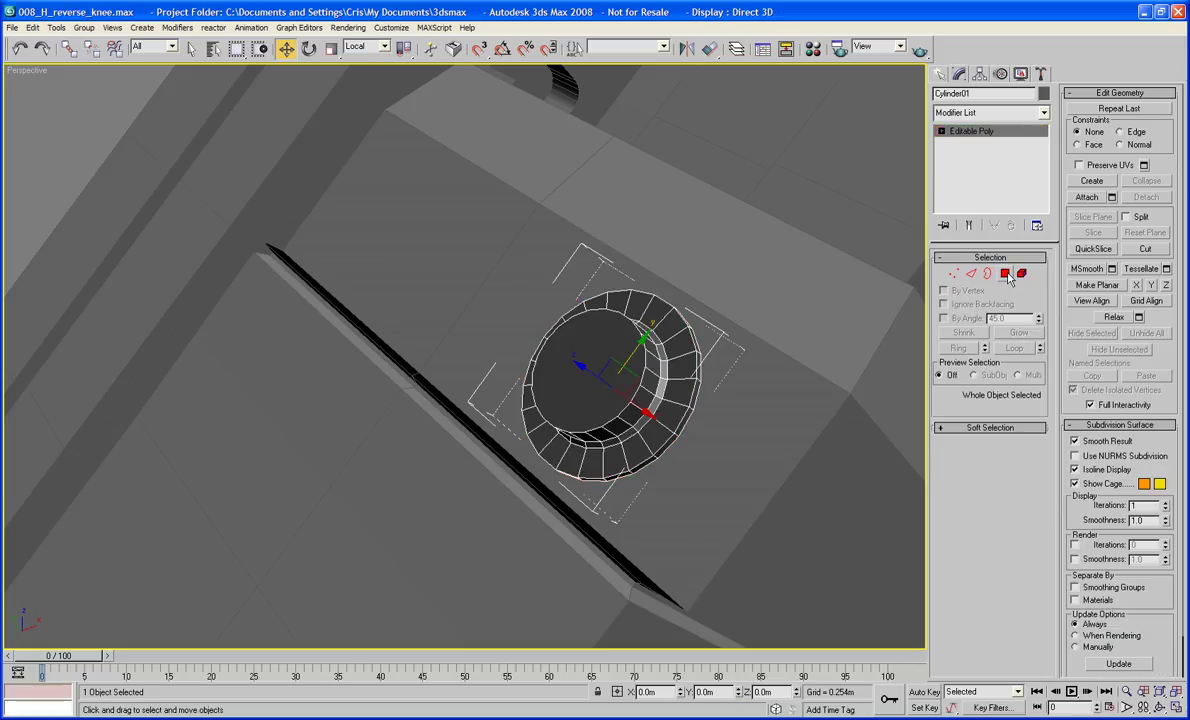
- Attach the beveled cylinder to the Knee object
click(737, 403)
click(1087, 197)
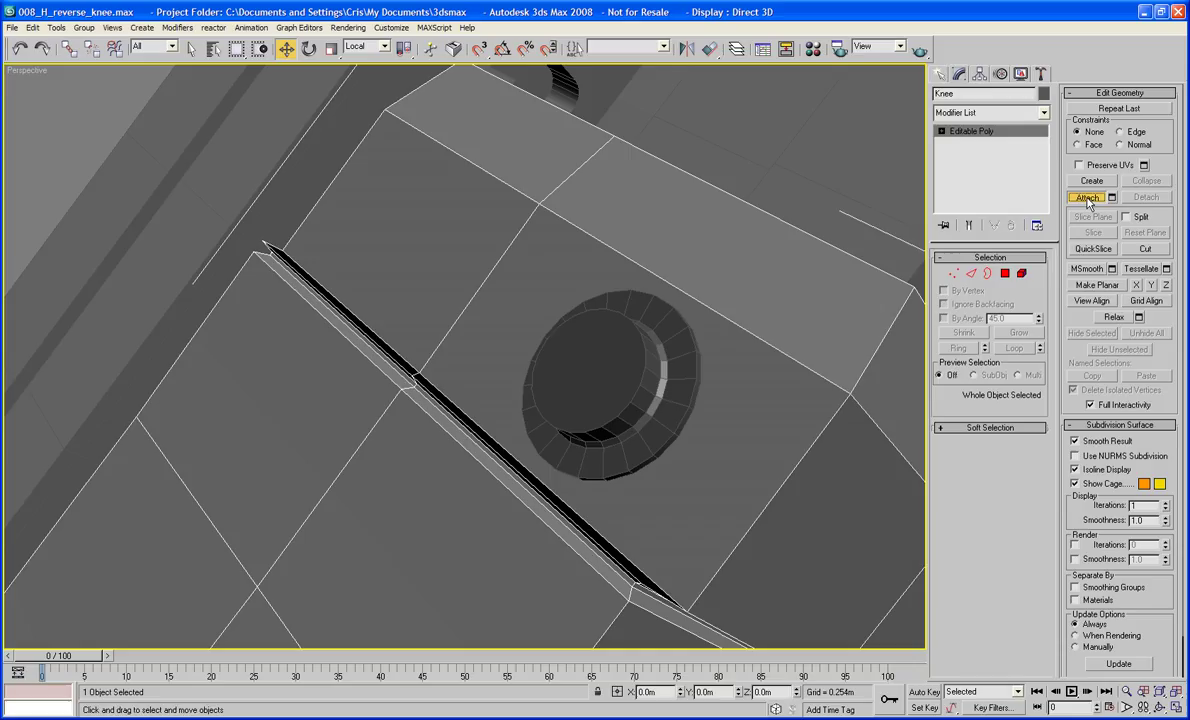
click(576, 401)
- Delete the end block's side polygon behind the attached cylinder
click(1006, 274)
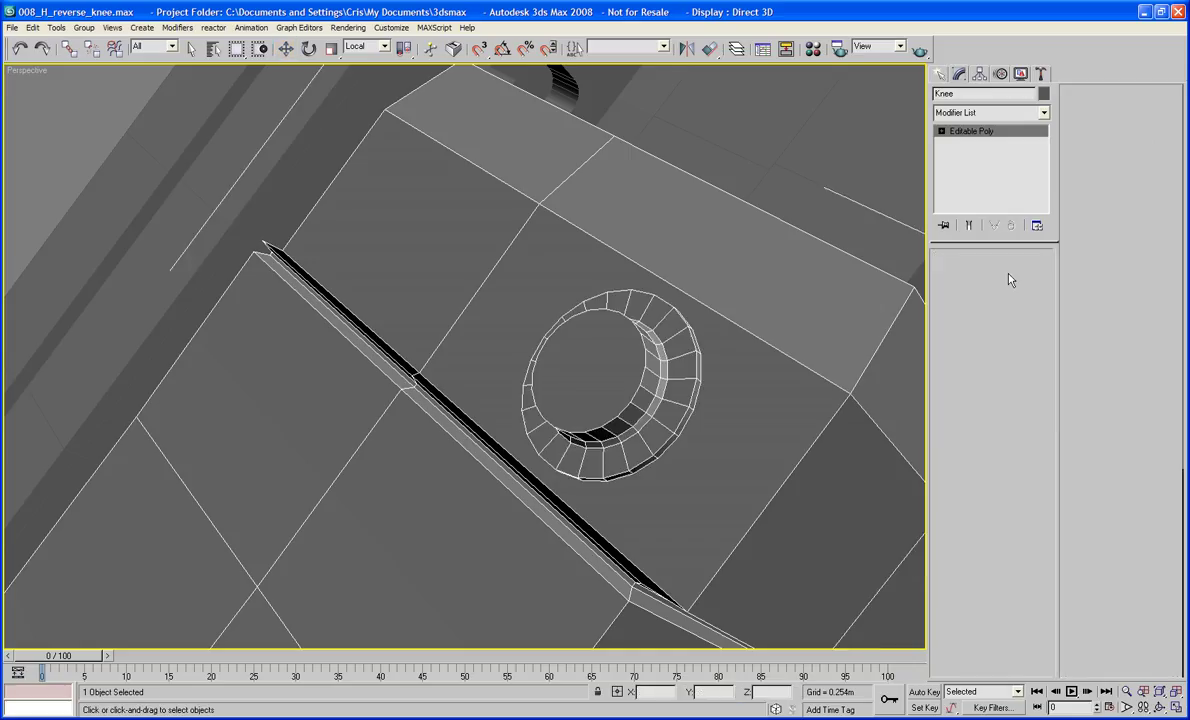
click(803, 444)
key(Delete)
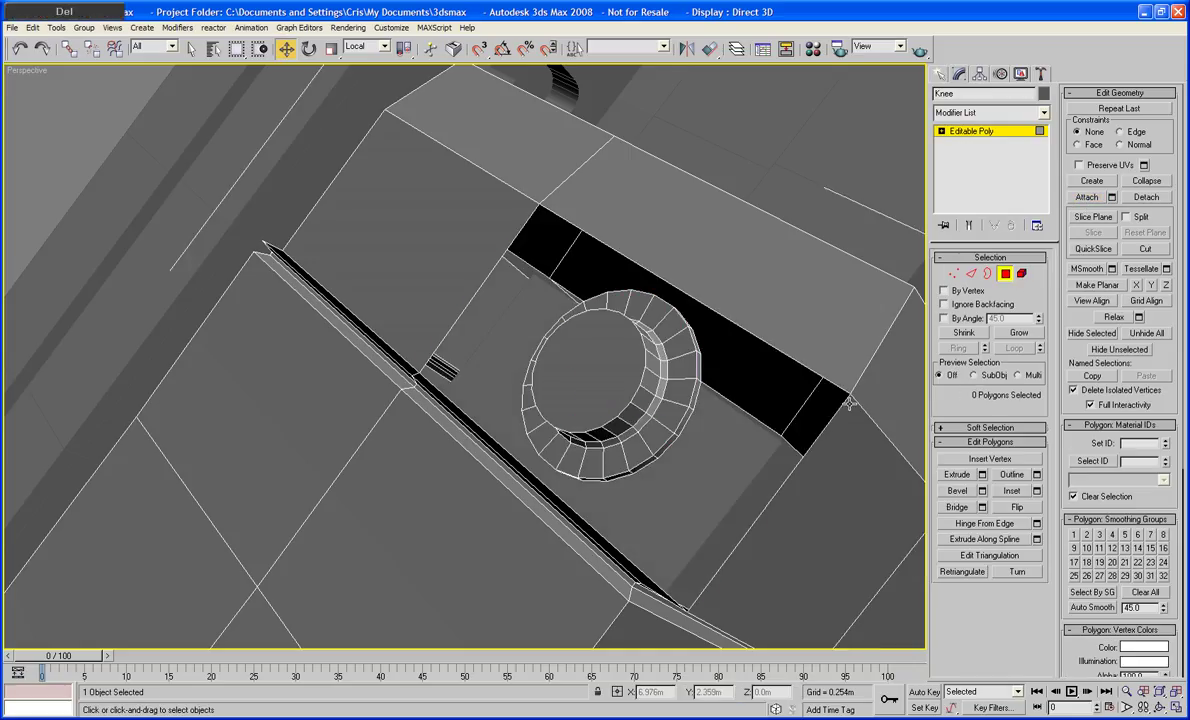
- Bridge a rim edge of the round bolt to the end block's side edge, and cap the remaining opening around the bolt
click(970, 280)
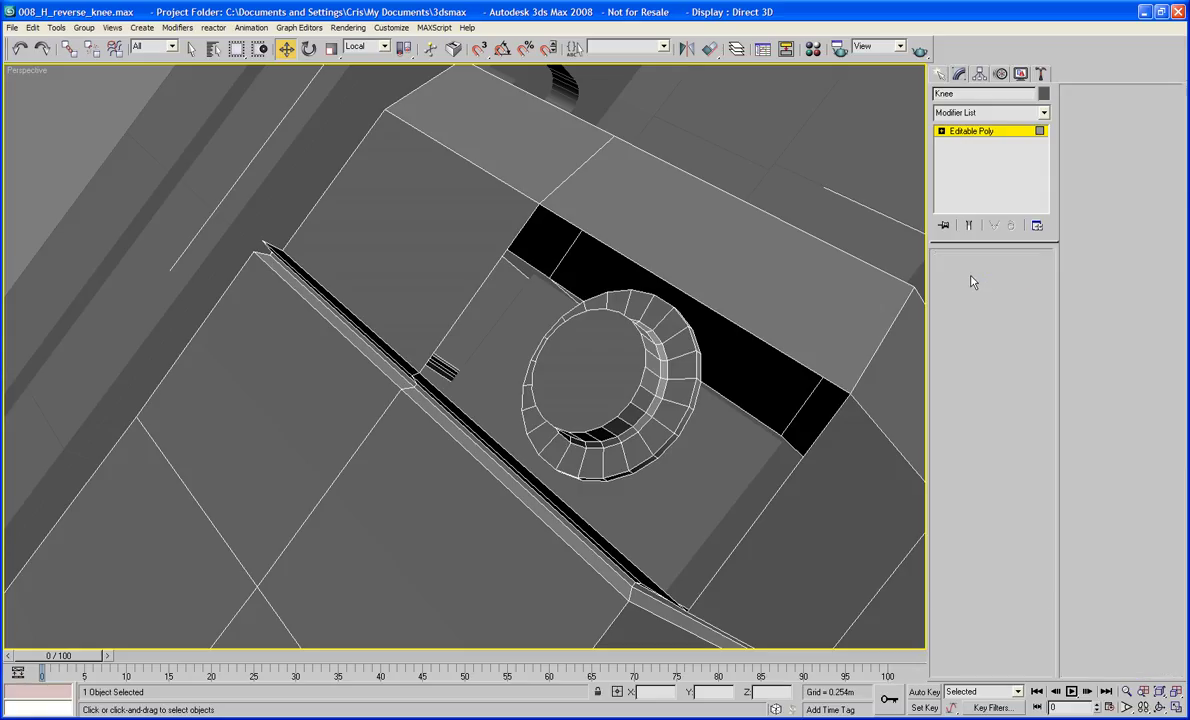
click(684, 460)
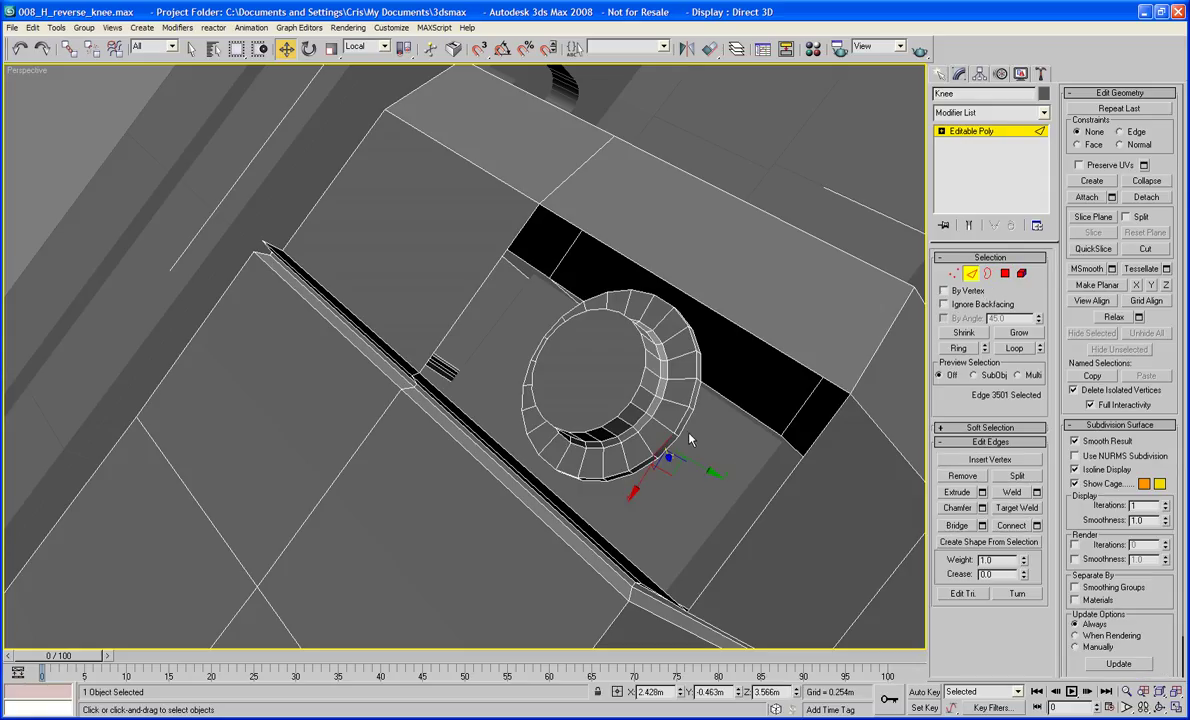
ctrl+click(777, 485)
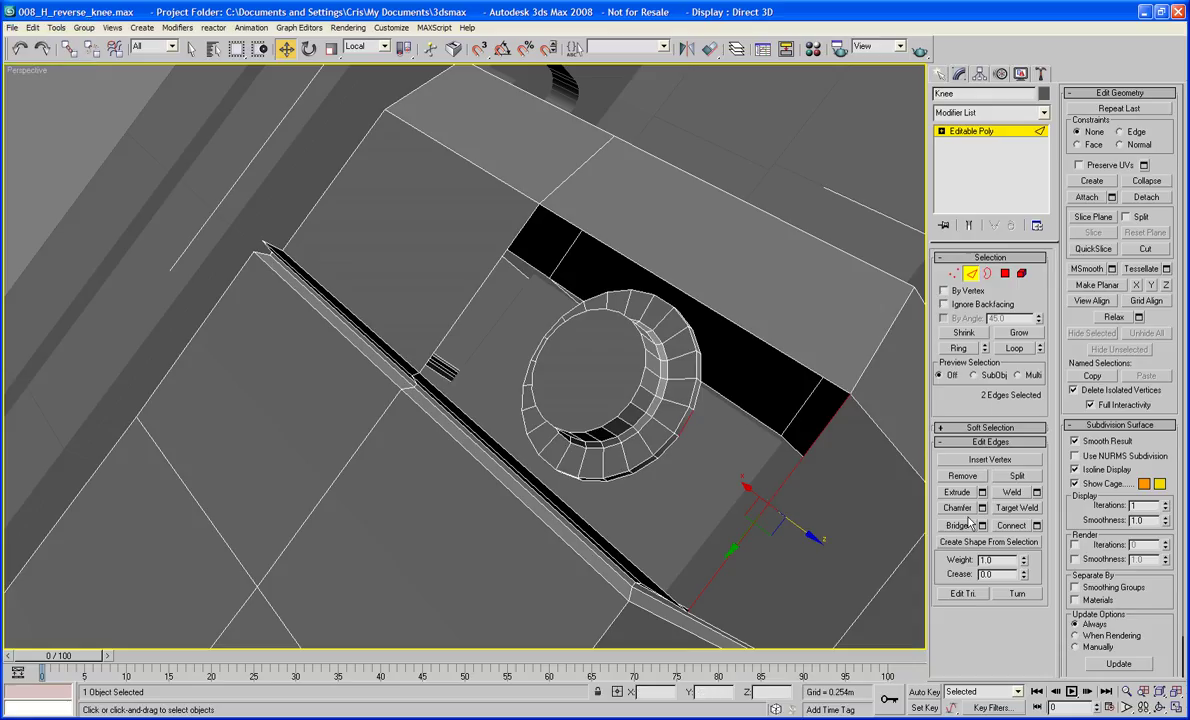
key(3)
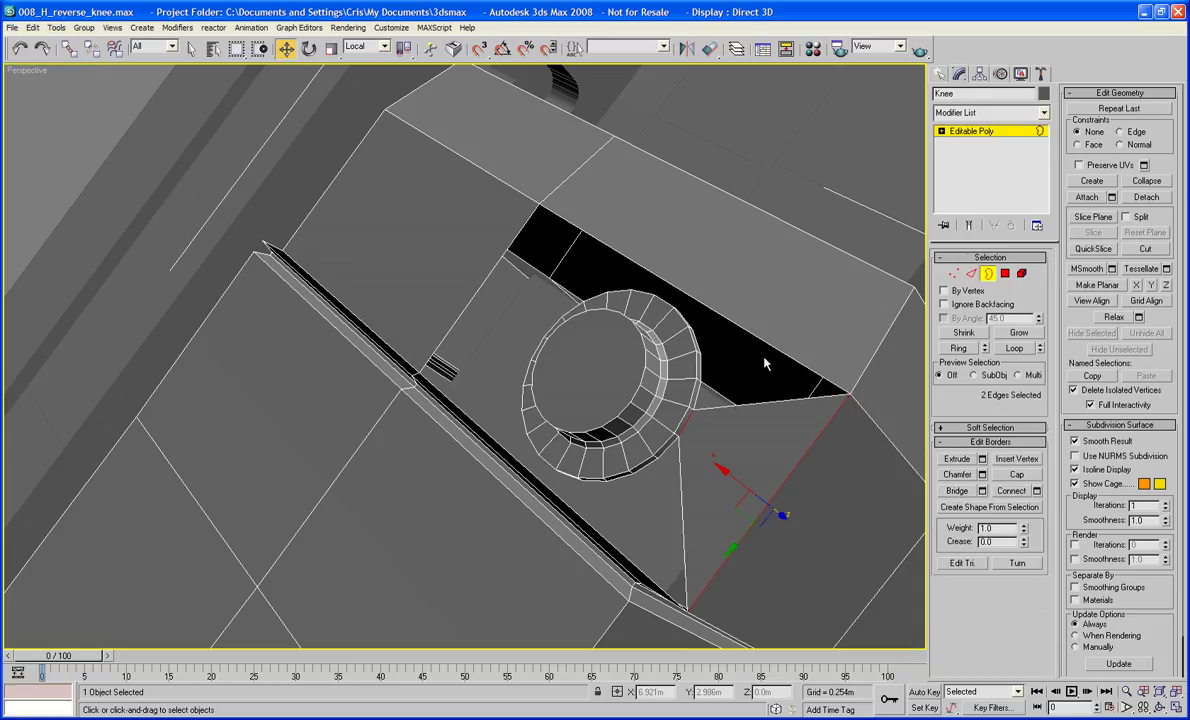
click(772, 349)
click(1010, 476)
click(845, 147)
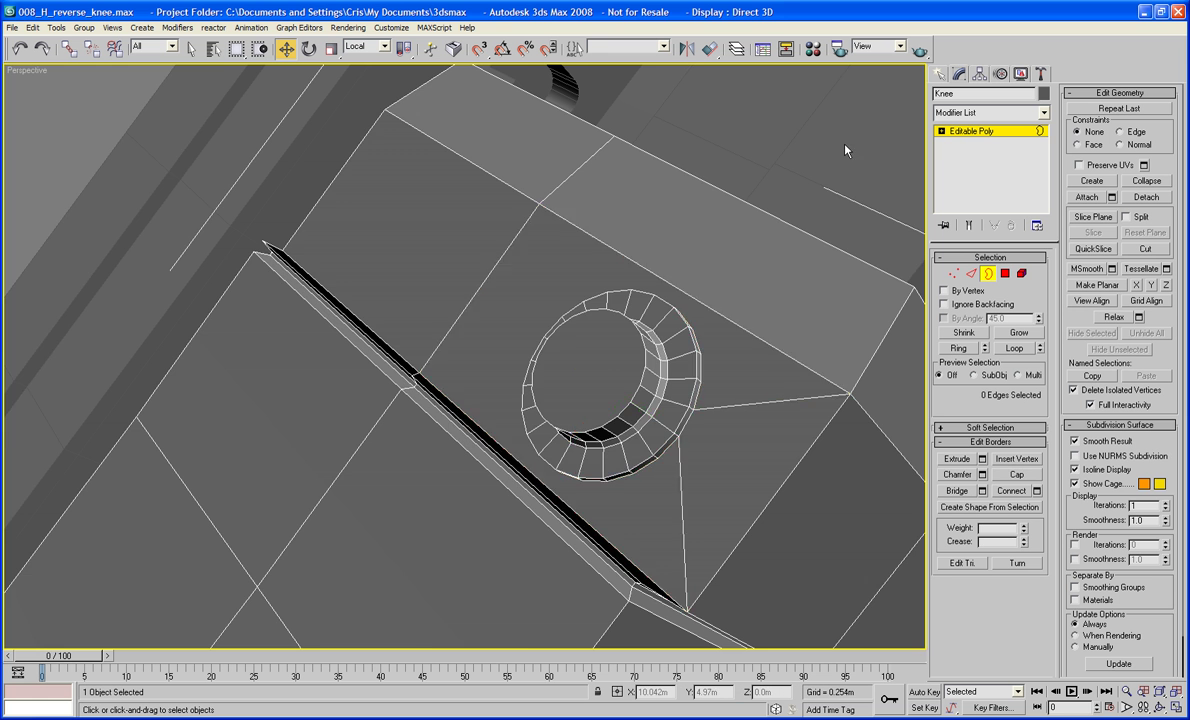
- Leave sub-object editing and add a Symmetry modifier to the Knee object, mirroring it across the X axis
scroll(843, 150, down, 3)
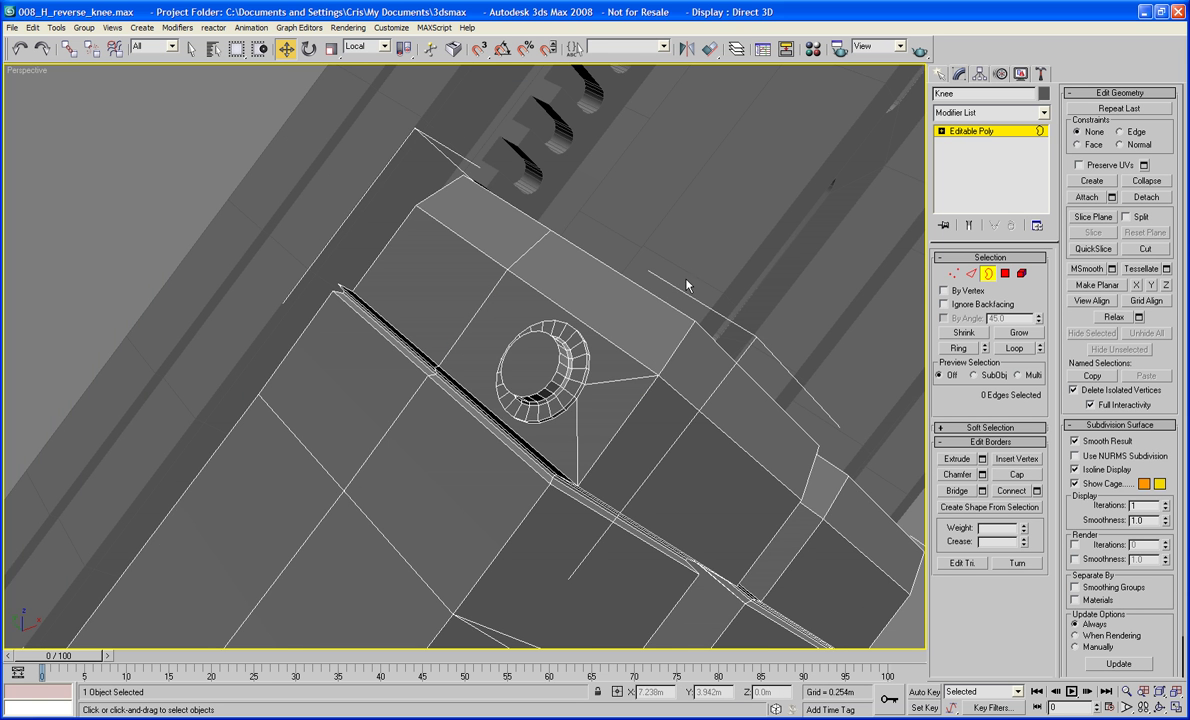
alt+middle_drag(675, 297, 570, 320)
scroll(731, 284, down, 4)
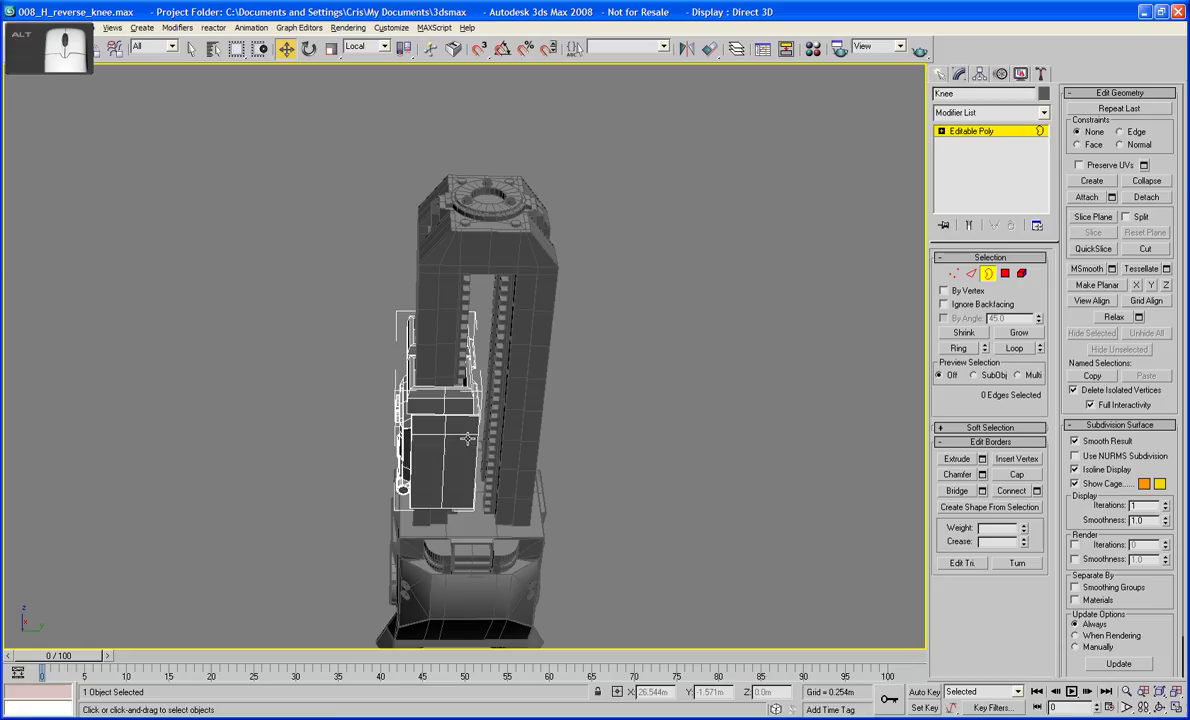
click(988, 273)
click(982, 114)
key(s)
key(s)
key(s)
key(s)
key(s)
key(s)
key(s)
key(s)
key(s)
key(s)
key(s)
key(s)
key(s)
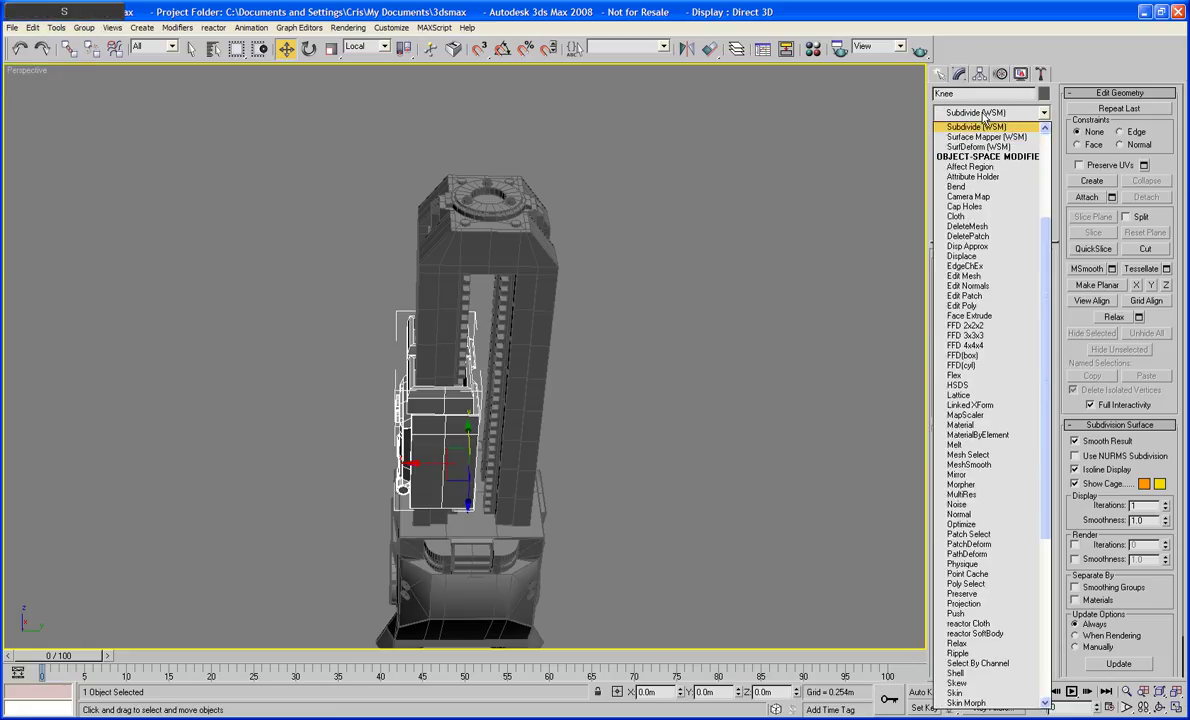
key(s)
key(s)
key(s)
key(s)
key(s)
key(s)
key(s)
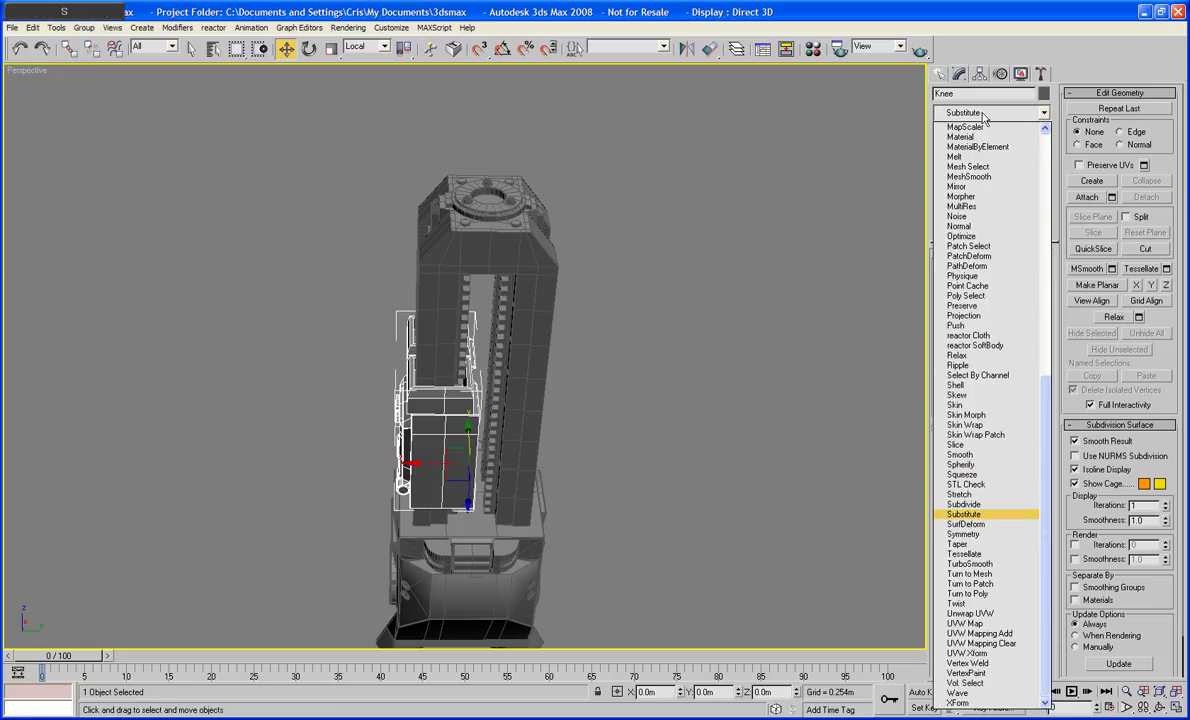
key(Return)
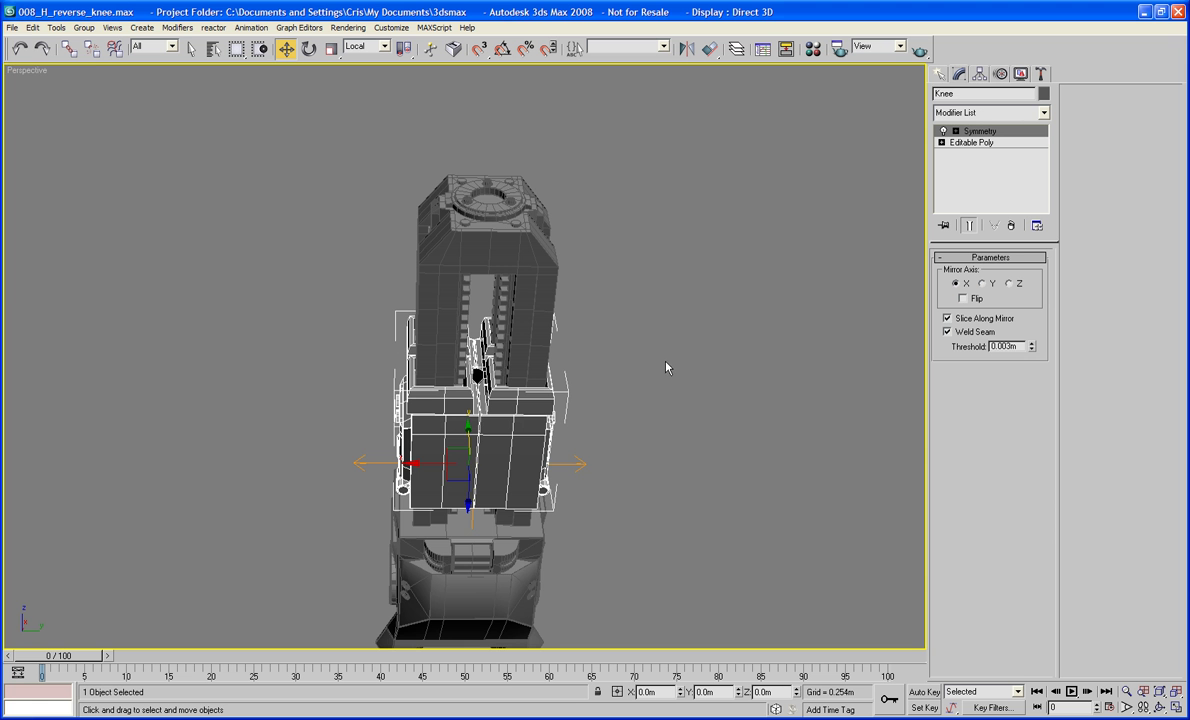
- Return to the Knee's Editable Poly level with the mirrored end result kept on display at the centre seam
alt+middle_drag(667, 367, 573, 382)
scroll(653, 504, up, 6)
scroll(666, 280, up, 5)
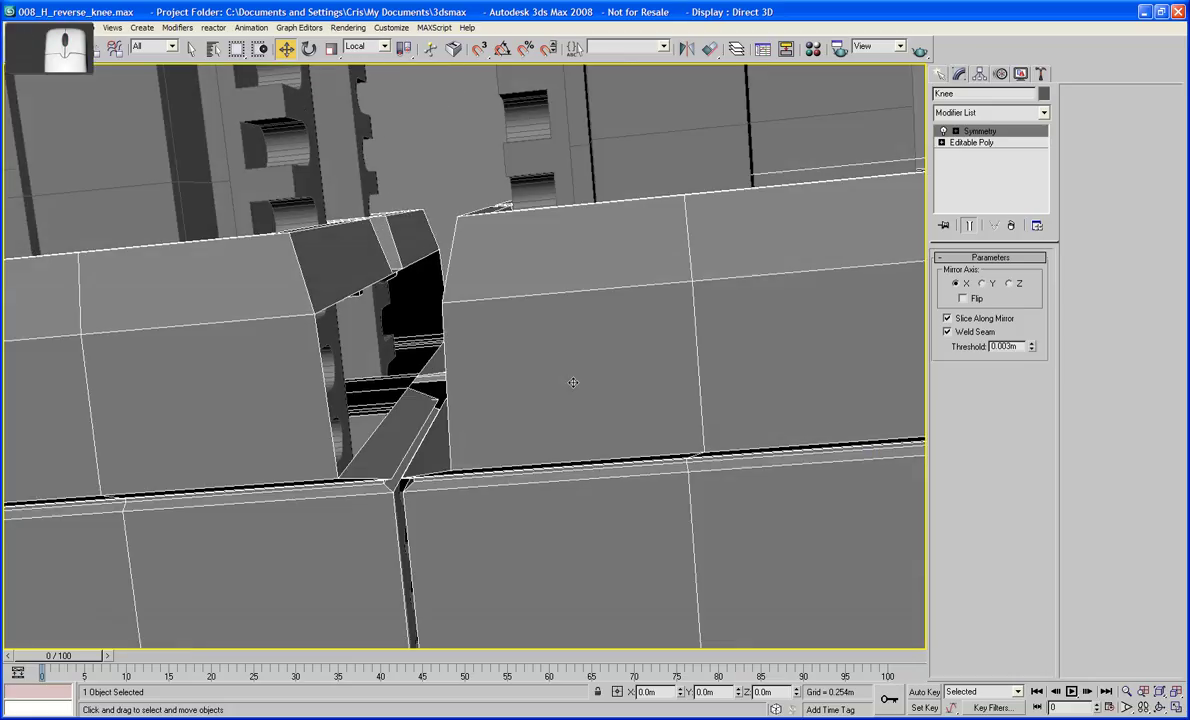
click(968, 143)
click(968, 226)
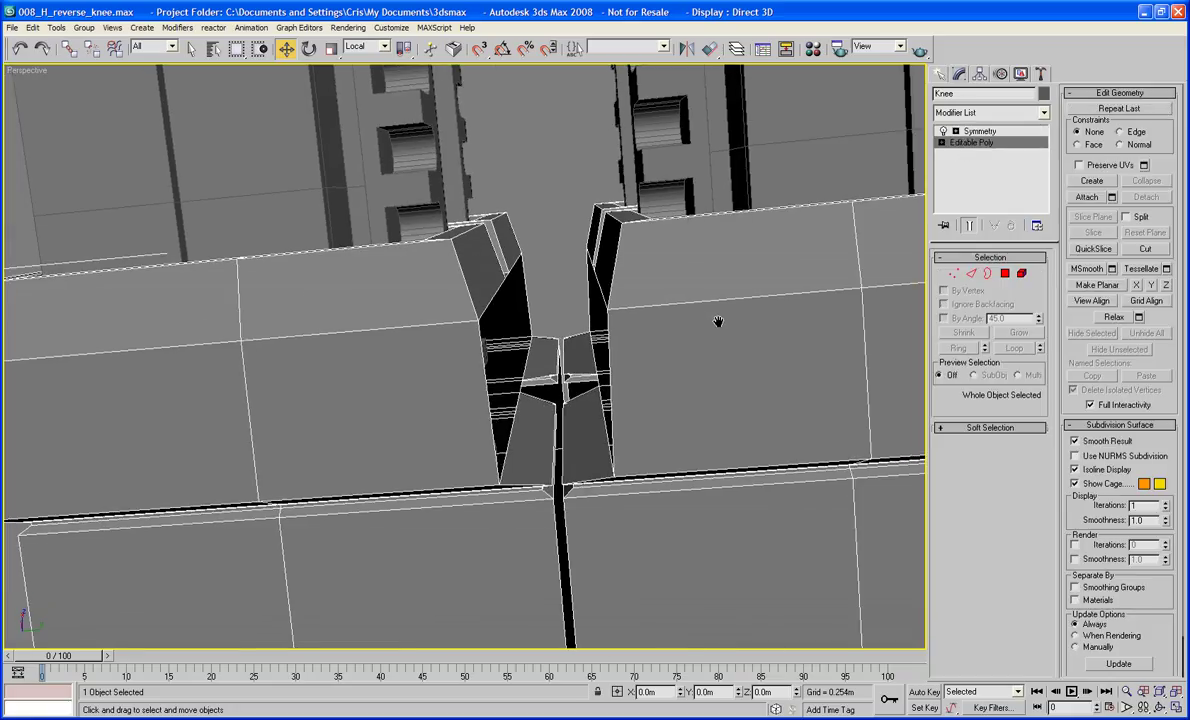
middle_drag(717, 319, 690, 328)
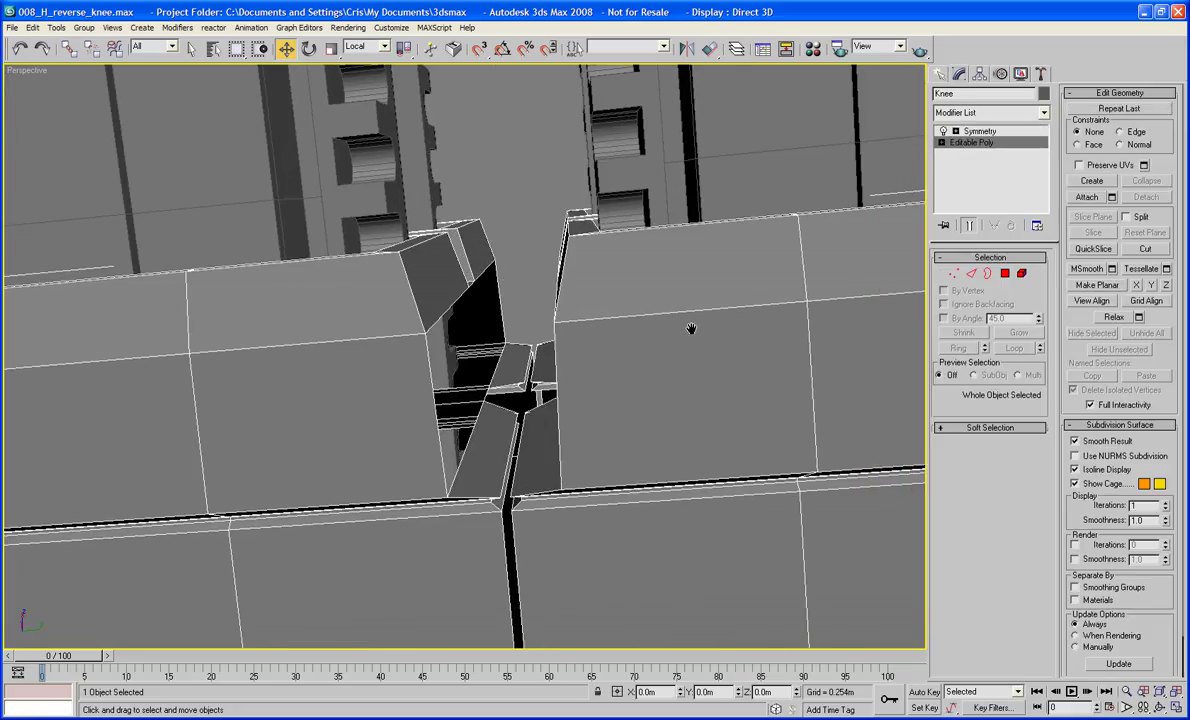
- Select the two strip edges facing the centre gap and move them outward along Y in the View coordinate system
click(970, 274)
click(507, 458)
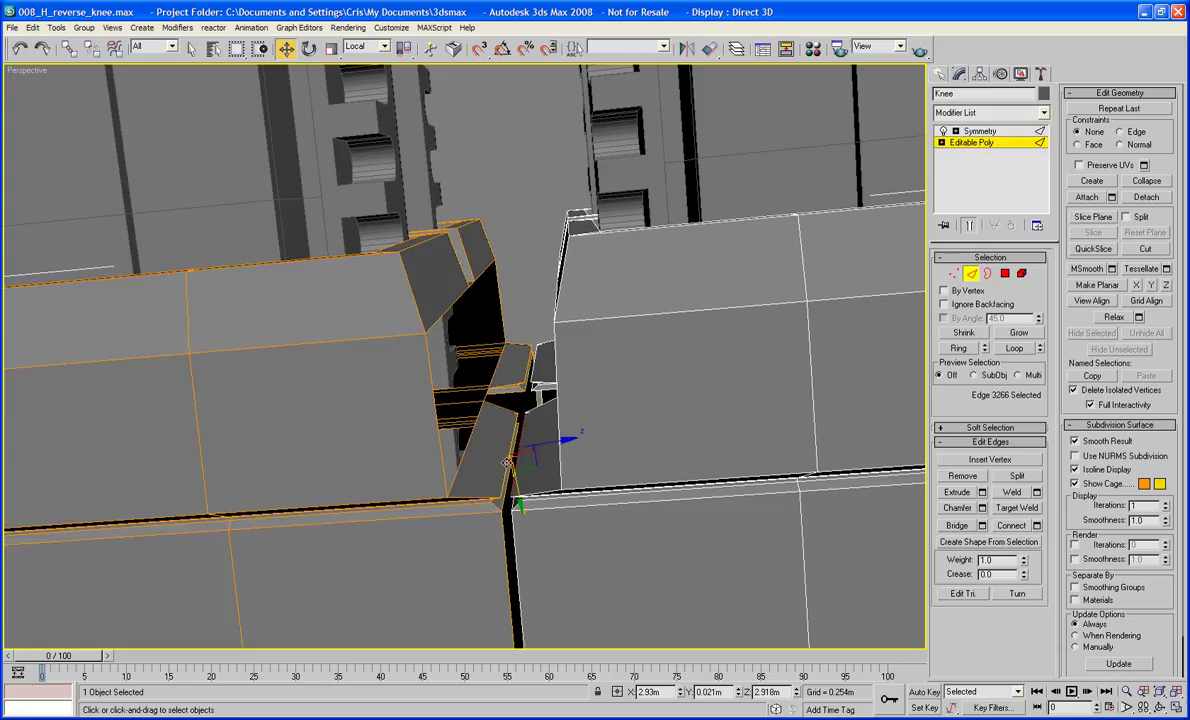
ctrl+click(522, 368)
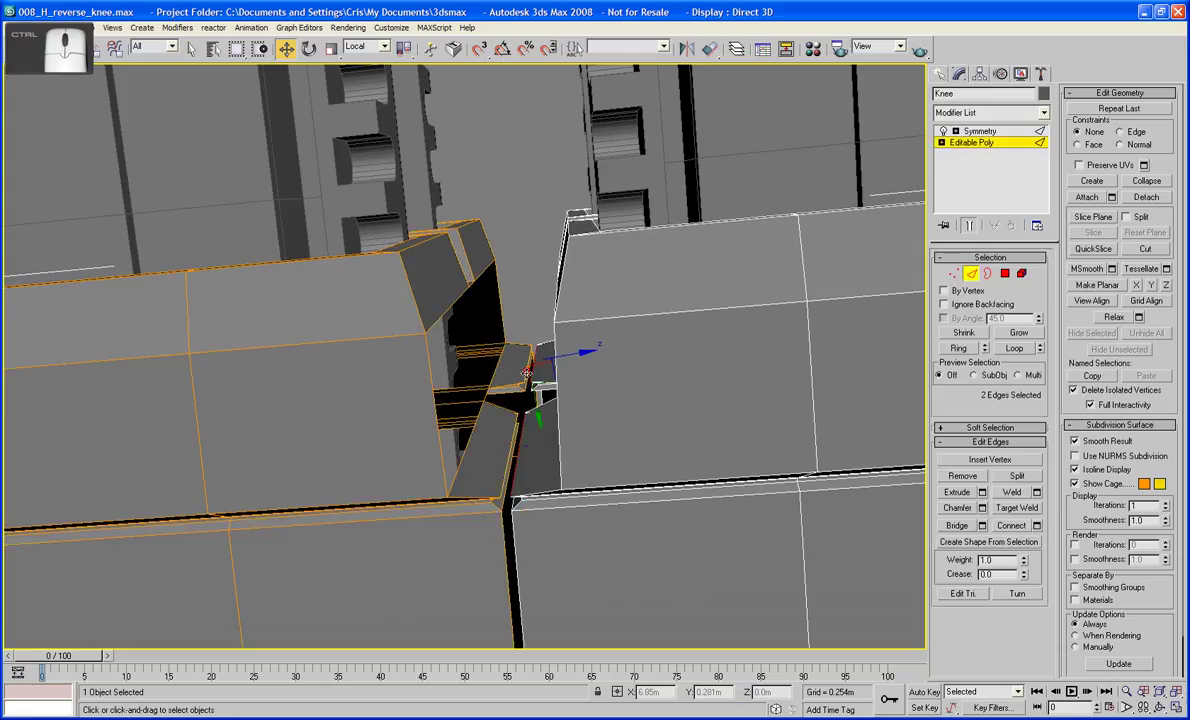
click(367, 46)
click(354, 59)
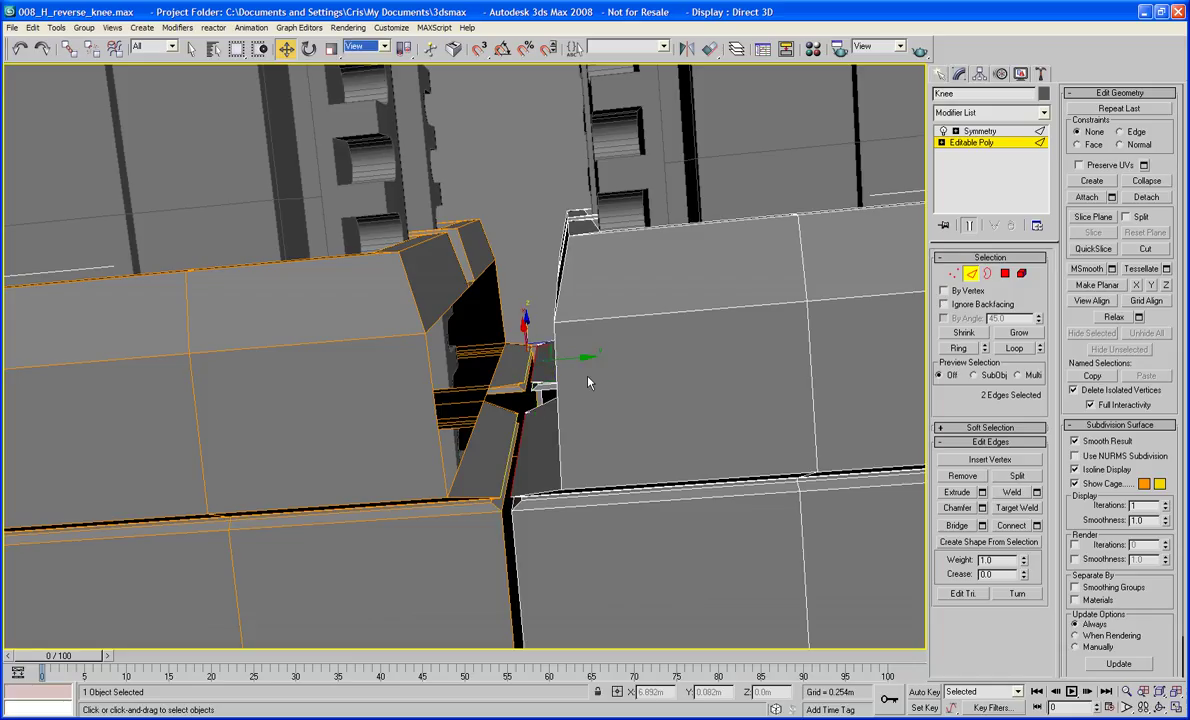
drag(586, 355, 554, 354)
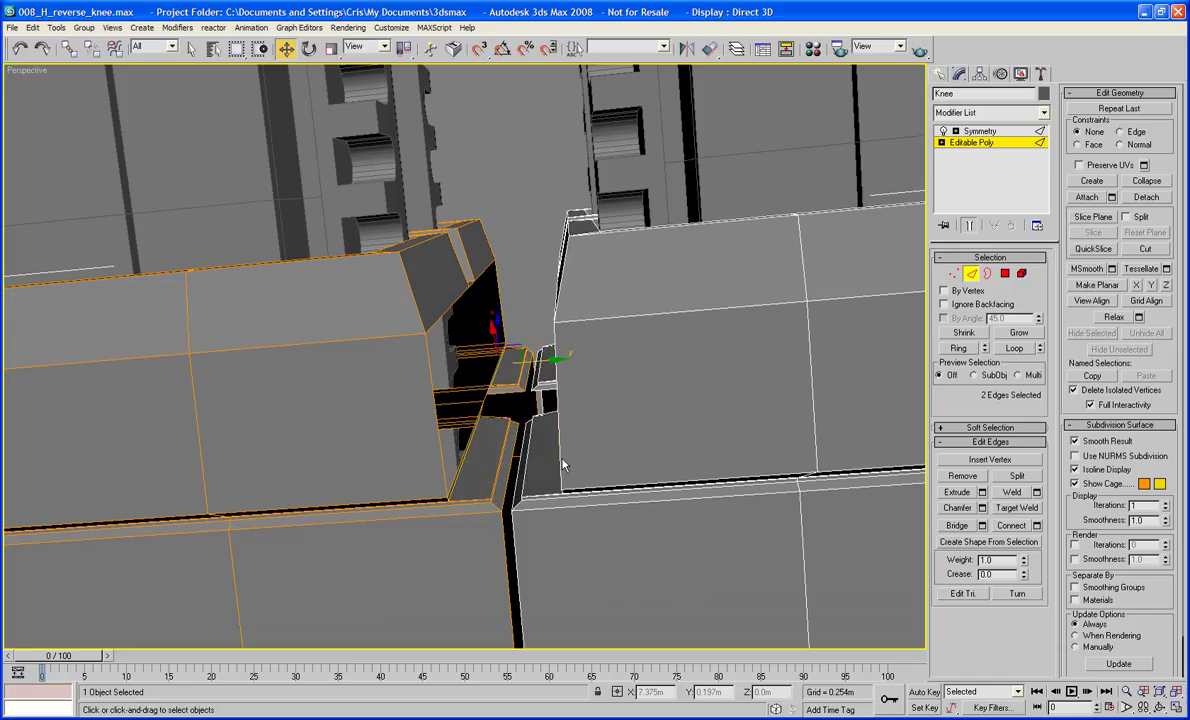
- Examine the strips beside the centre gap and their inner edges from several angles
scroll(562, 465, up, 2)
middle_drag(562, 465, 585, 425)
scroll(676, 497, up, 4)
middle_drag(676, 497, 463, 458)
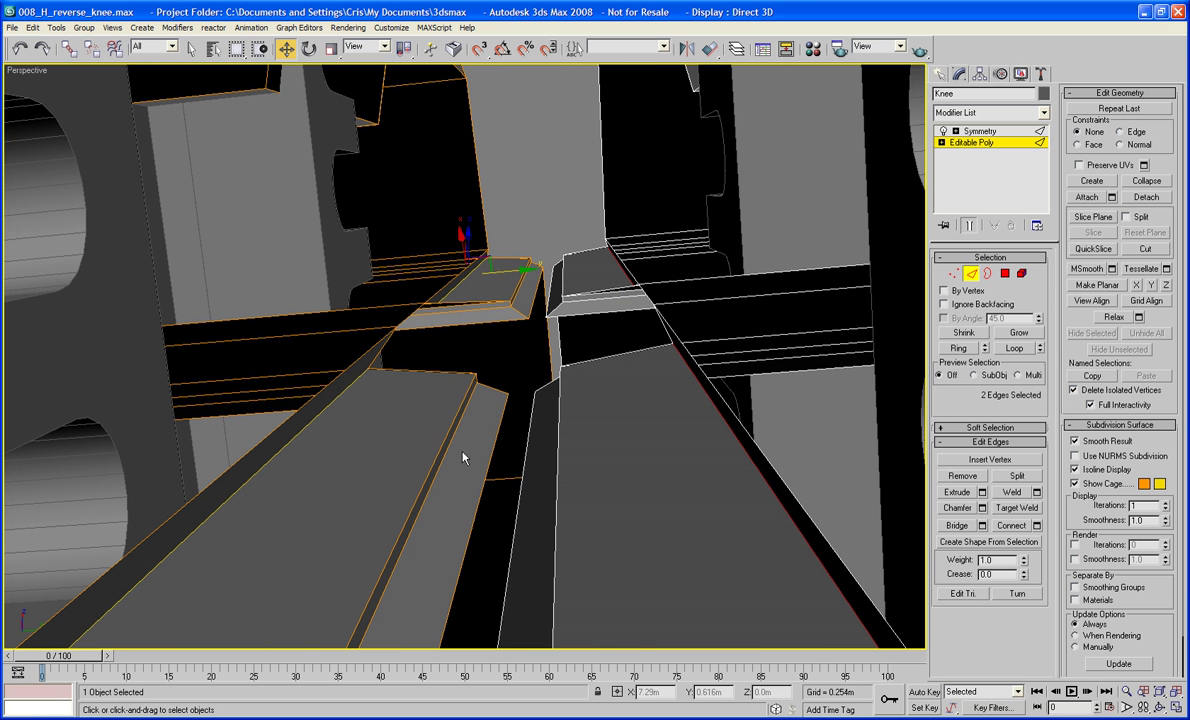
click(556, 430)
ctrl+click(545, 273)
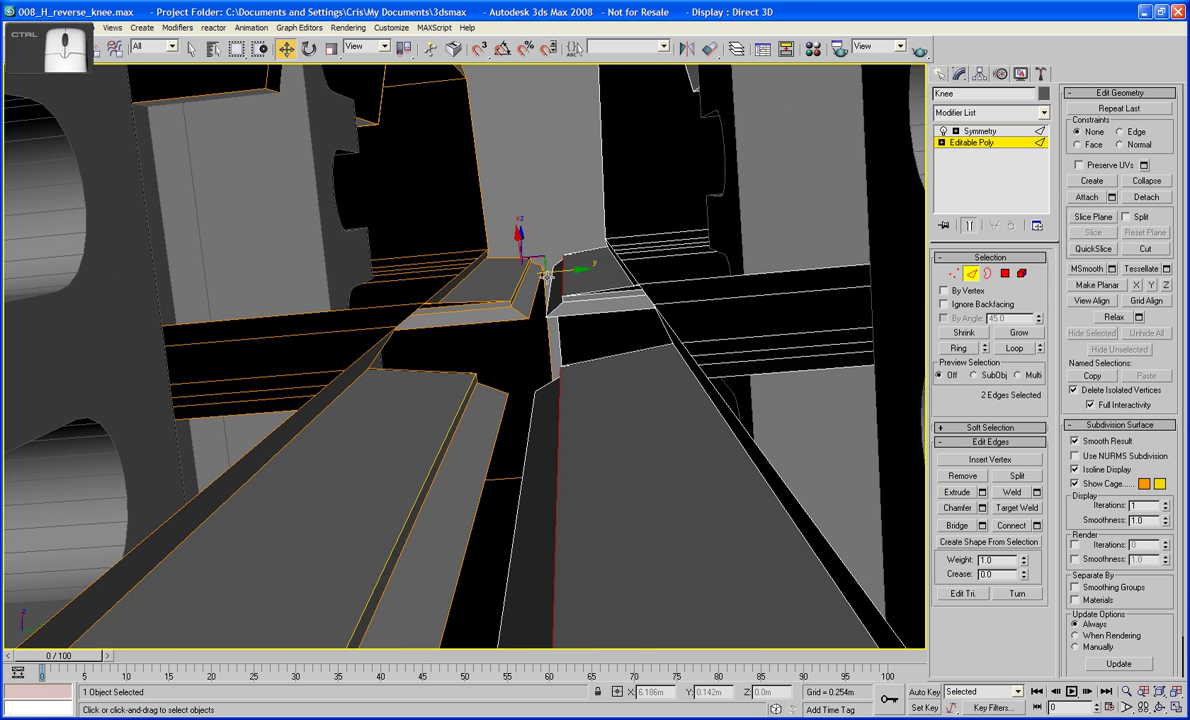
alt+middle_drag(567, 272, 629, 240)
scroll(528, 286, up, 5)
scroll(527, 286, down, 4)
middle_drag(619, 303, 582, 360)
scroll(617, 347, up, 4)
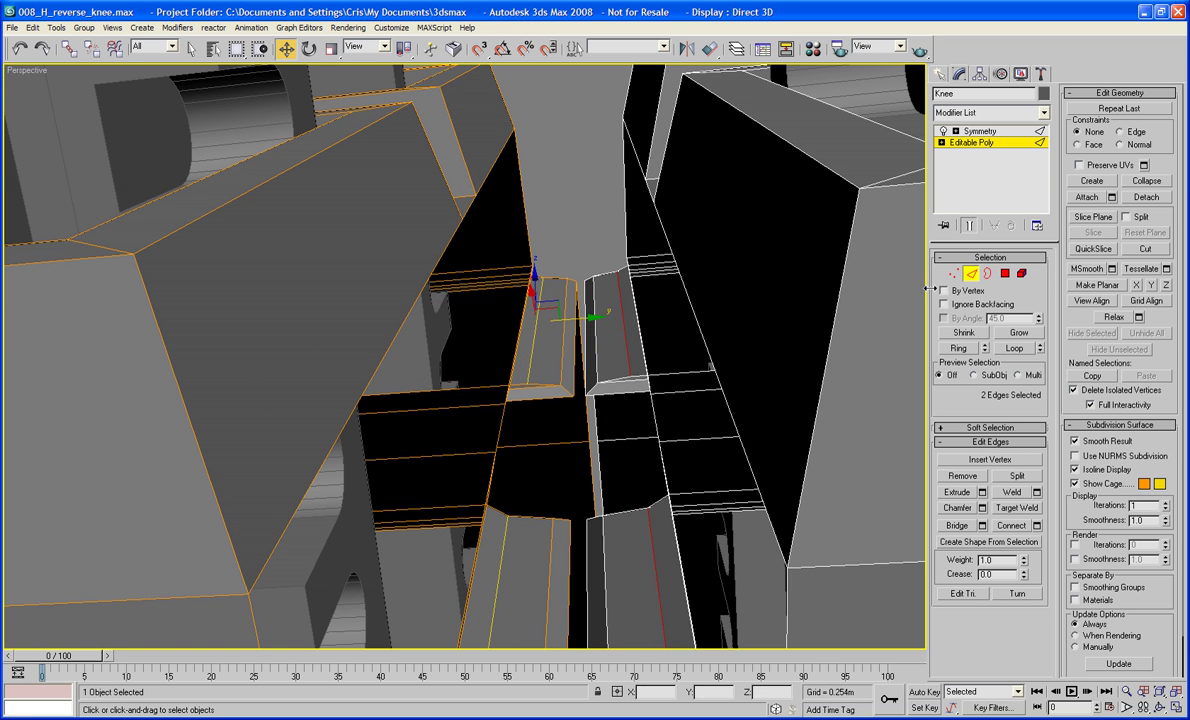
- Bridge the facing end edges of the two narrow strips to fill the opening between them
alt+middle_drag(584, 456, 599, 355)
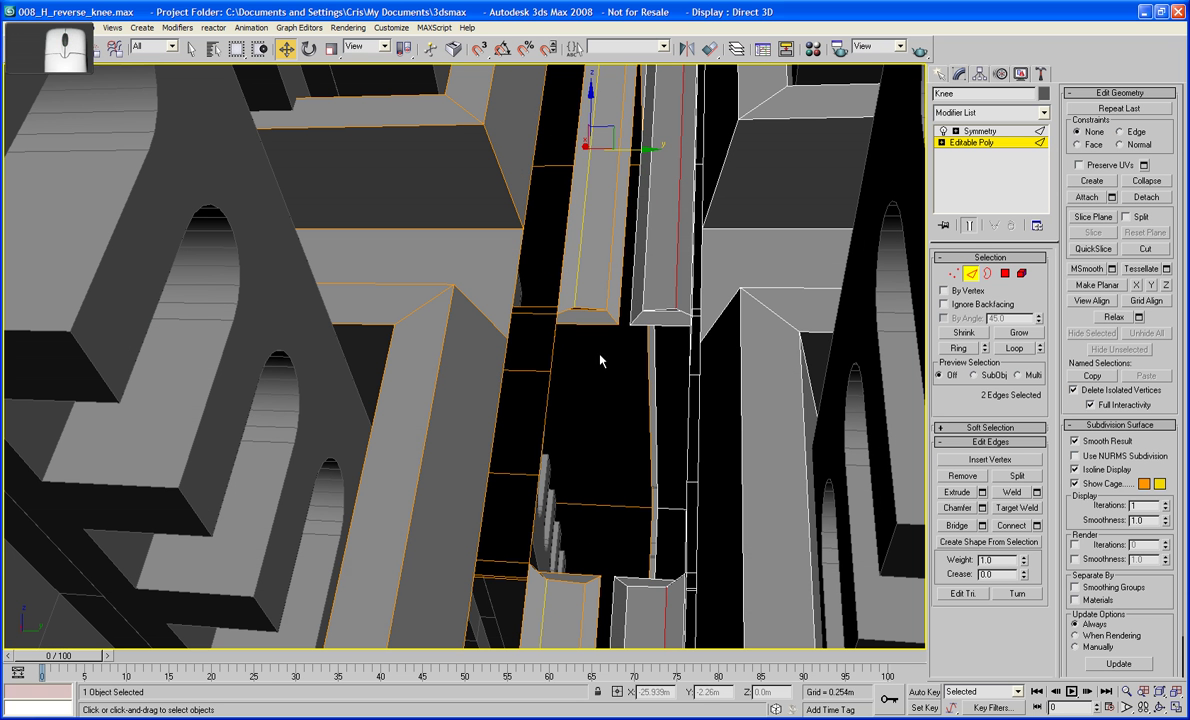
click(600, 326)
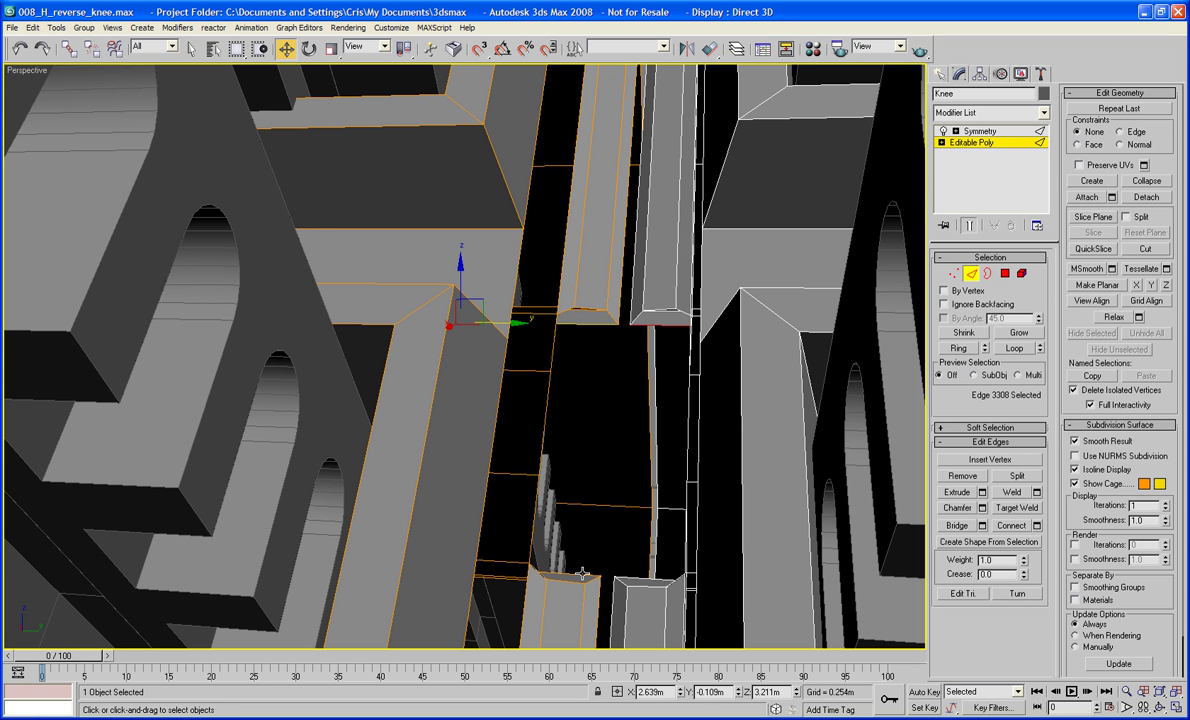
ctrl+click(586, 575)
click(958, 526)
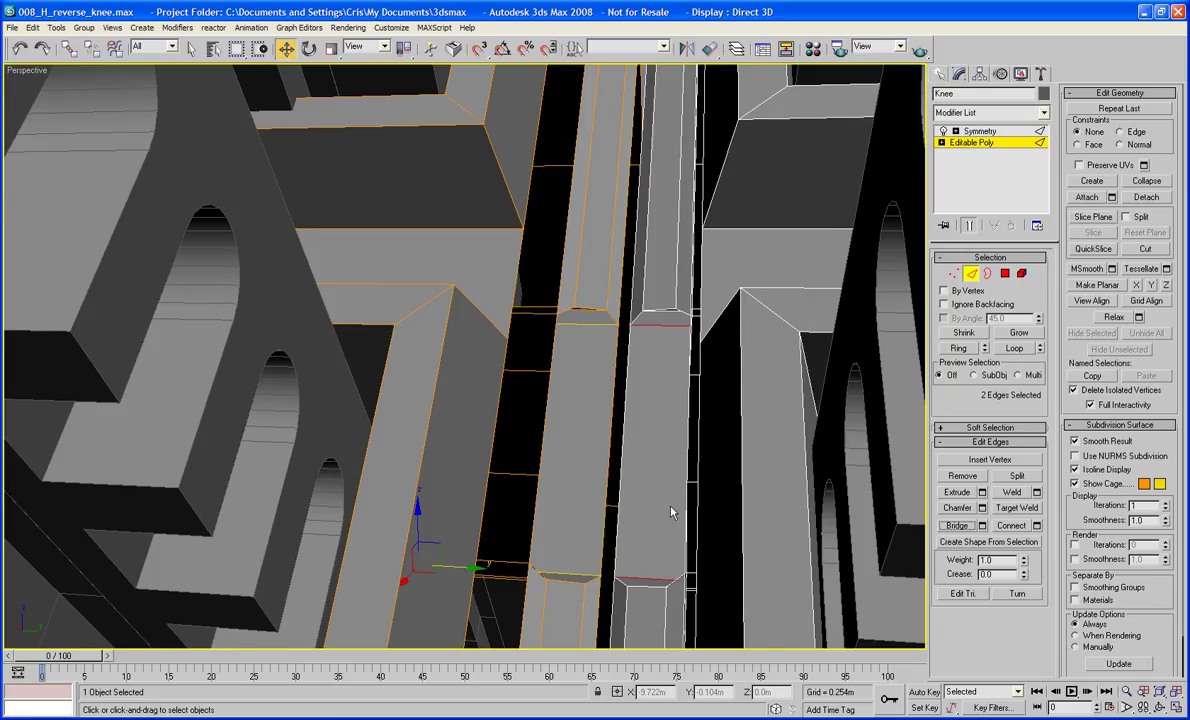
- Select the open border along the centre gap and move it along Y to meet the mirrored half at the seam
middle_drag(672, 513, 692, 509)
click(988, 276)
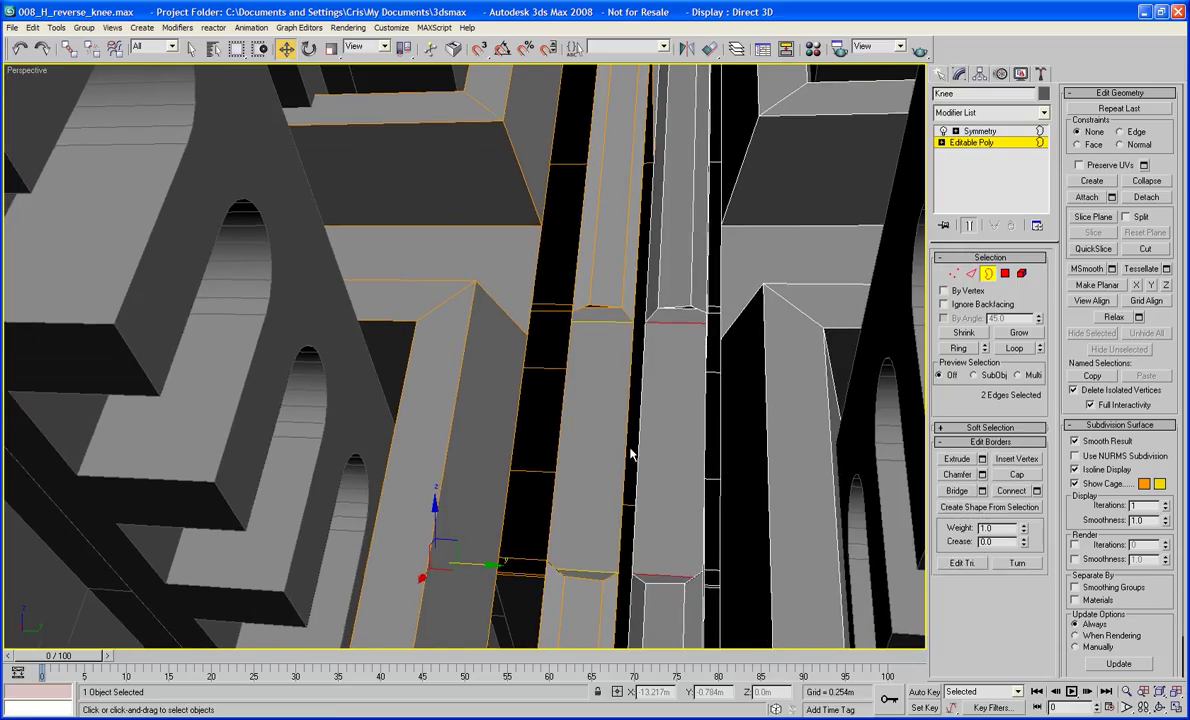
click(627, 446)
alt+middle_drag(627, 446, 657, 545)
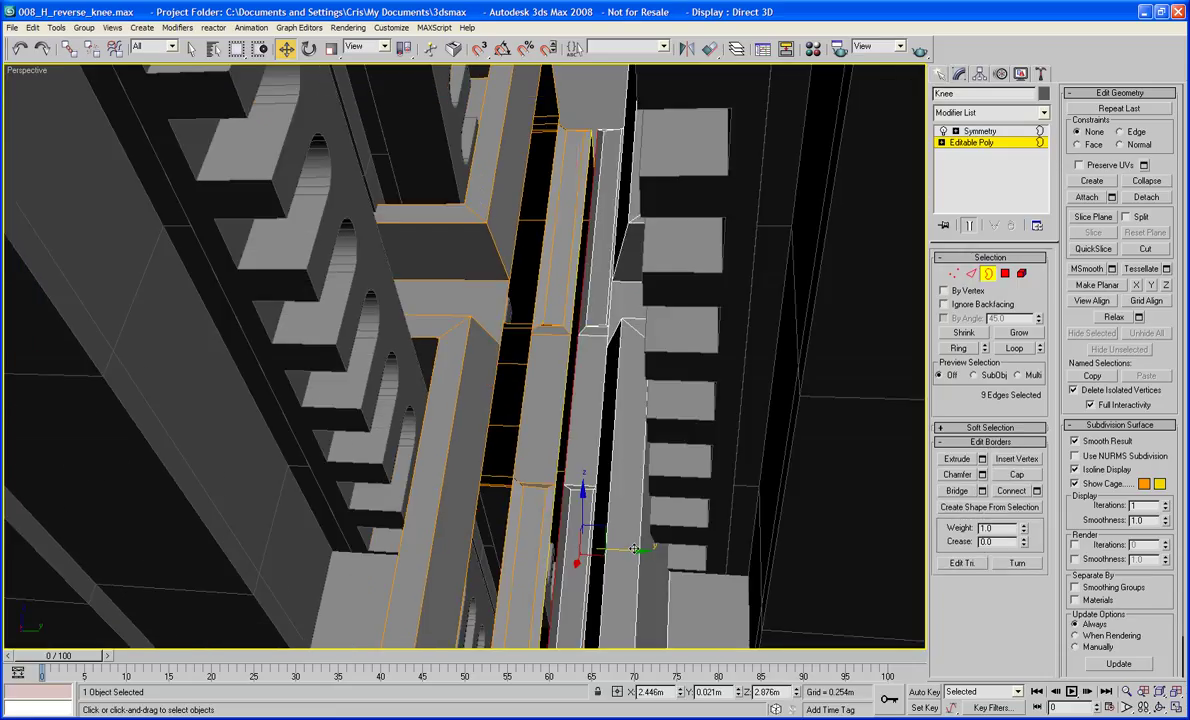
drag(634, 551, 638, 551)
alt+middle_drag(638, 551, 546, 546)
scroll(622, 499, up, 6)
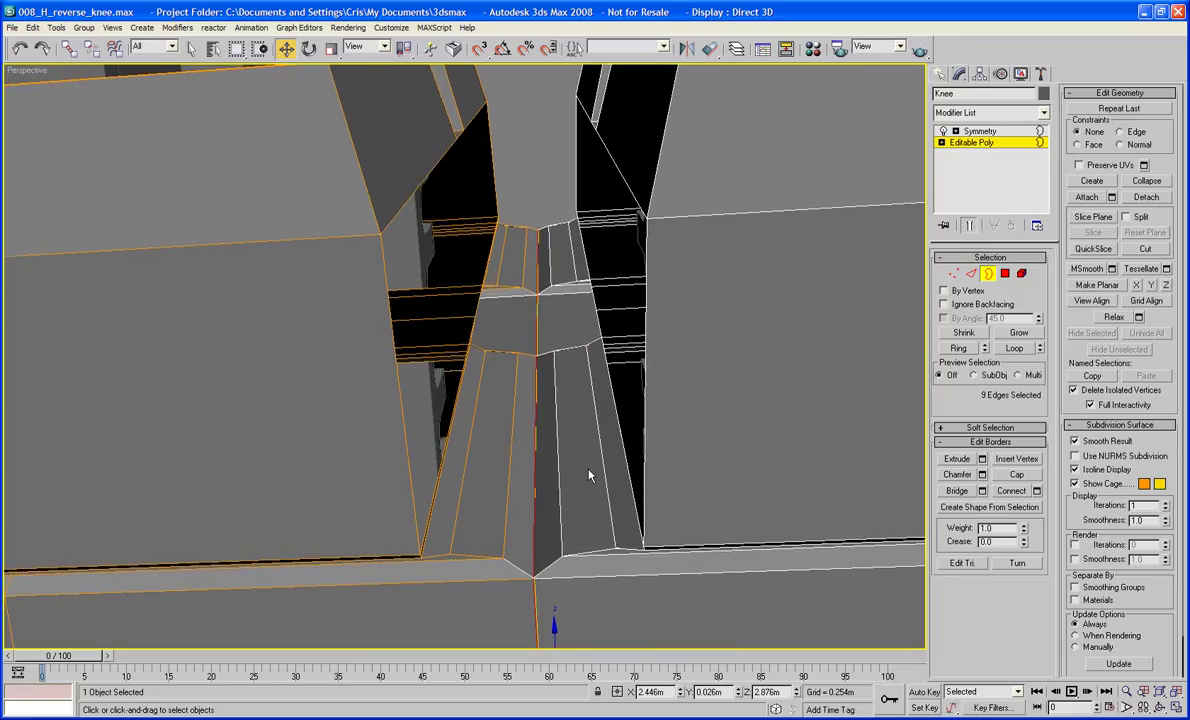
- Delete the two sloped polygons beside the centre seam, one on each strip
click(1005, 273)
click(530, 467)
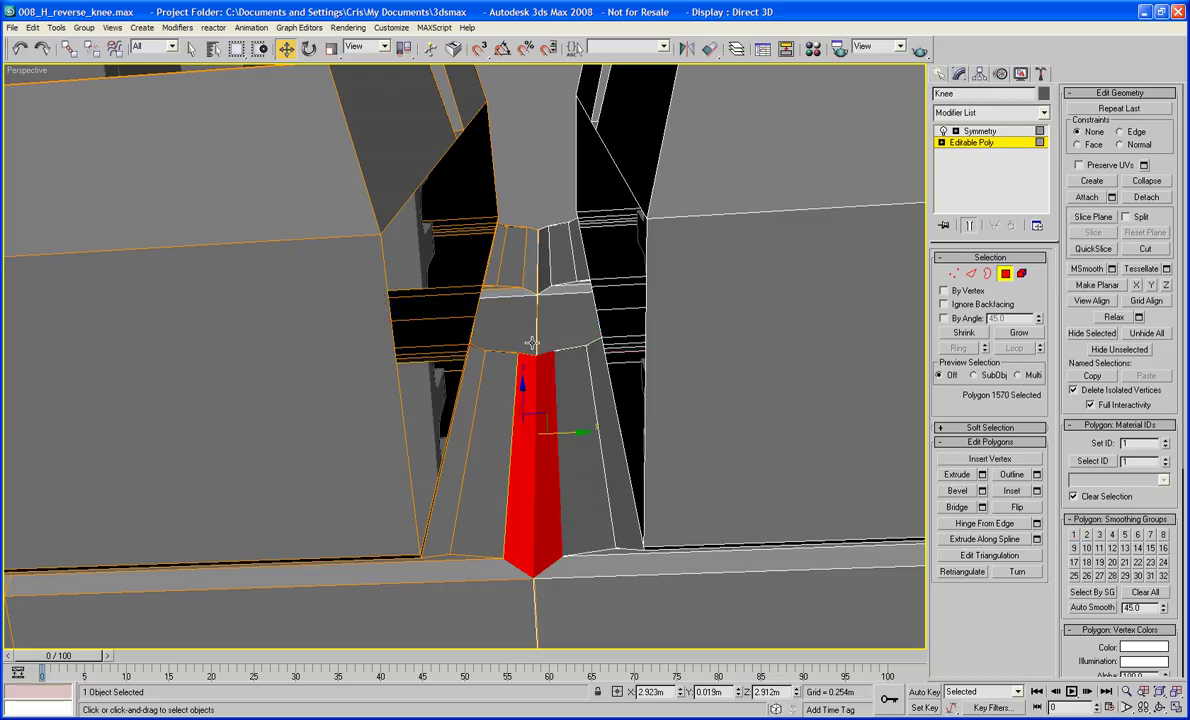
ctrl+click(536, 275)
key(Delete)
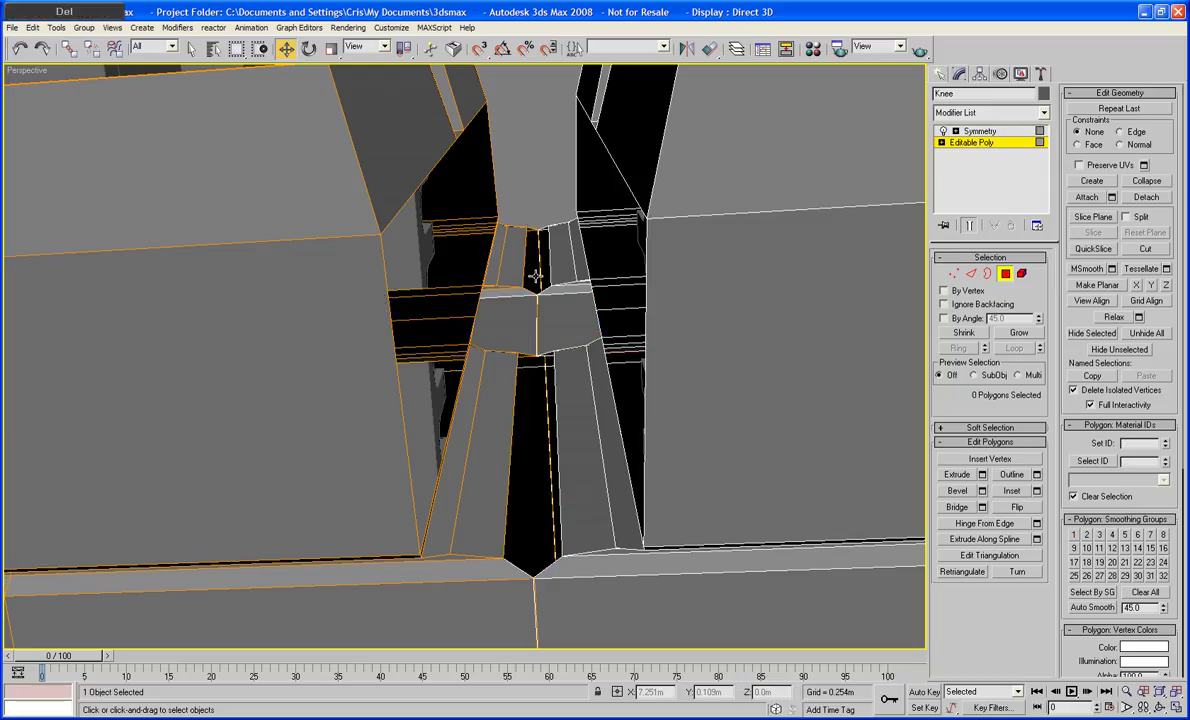
- Move the two open strip edges beside the deleted polygons along Y onto the centre seam
key(2)
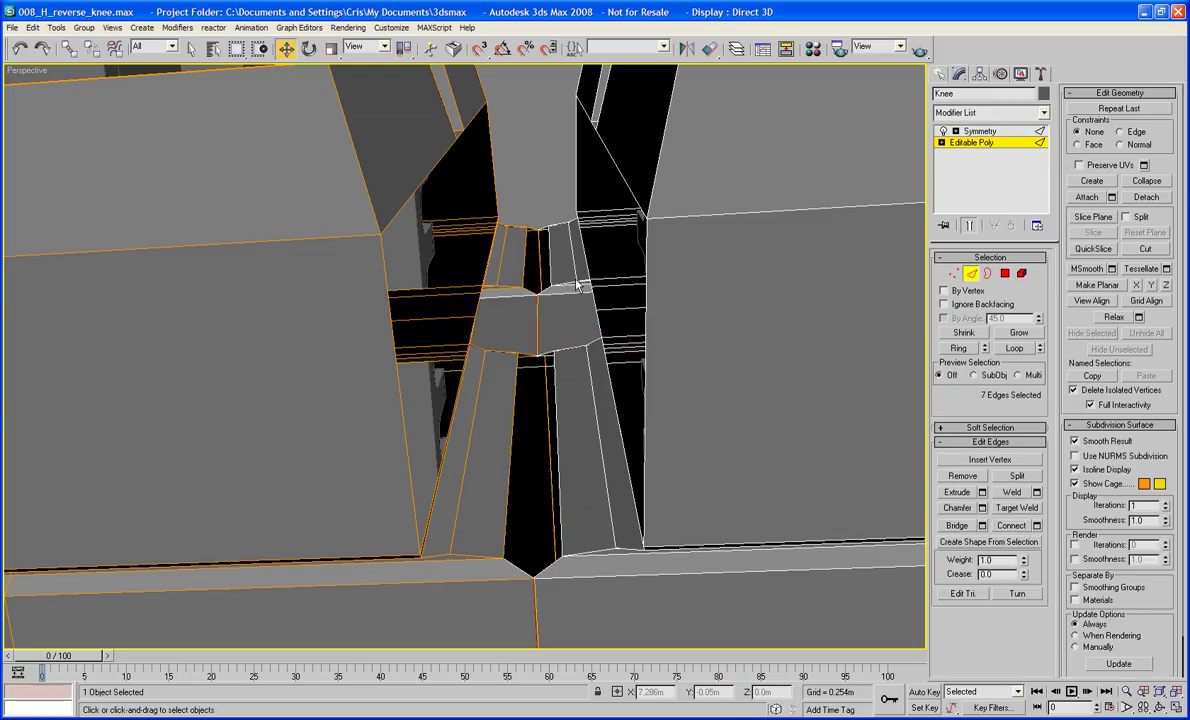
click(526, 253)
ctrl+click(545, 413)
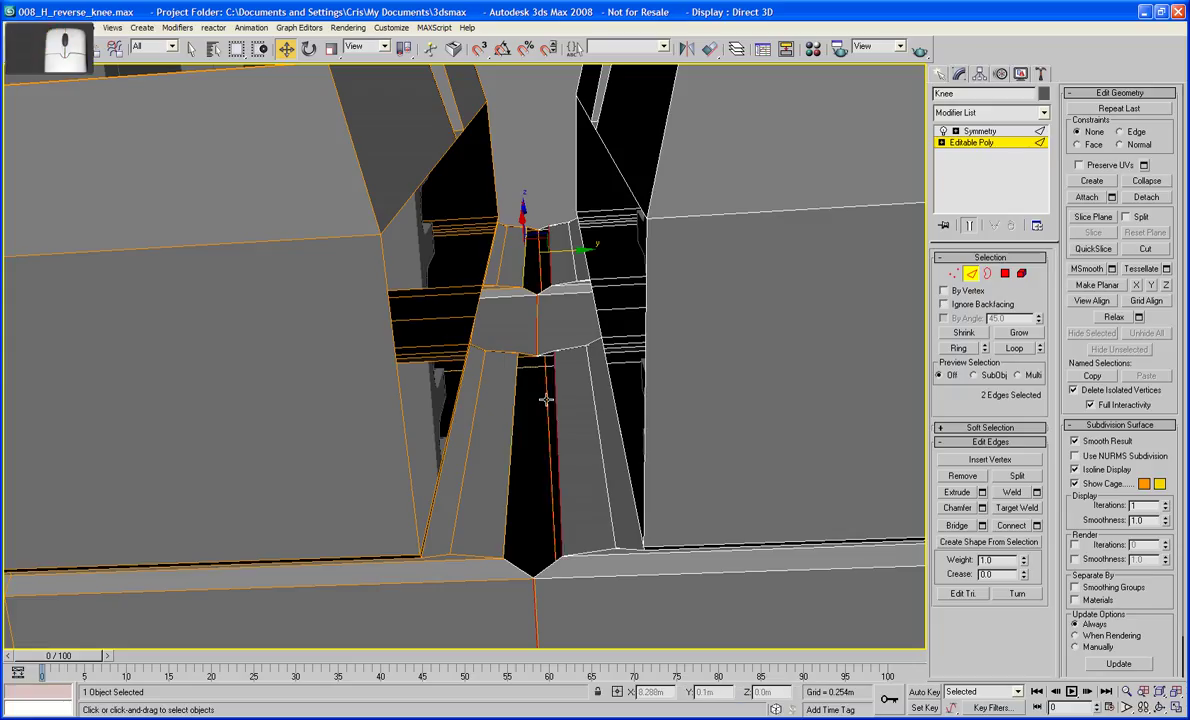
drag(583, 249, 595, 250)
- Try a ring selection from the upper block's vertical edge beside the centre gap, and undo it
scroll(612, 315, down, 5)
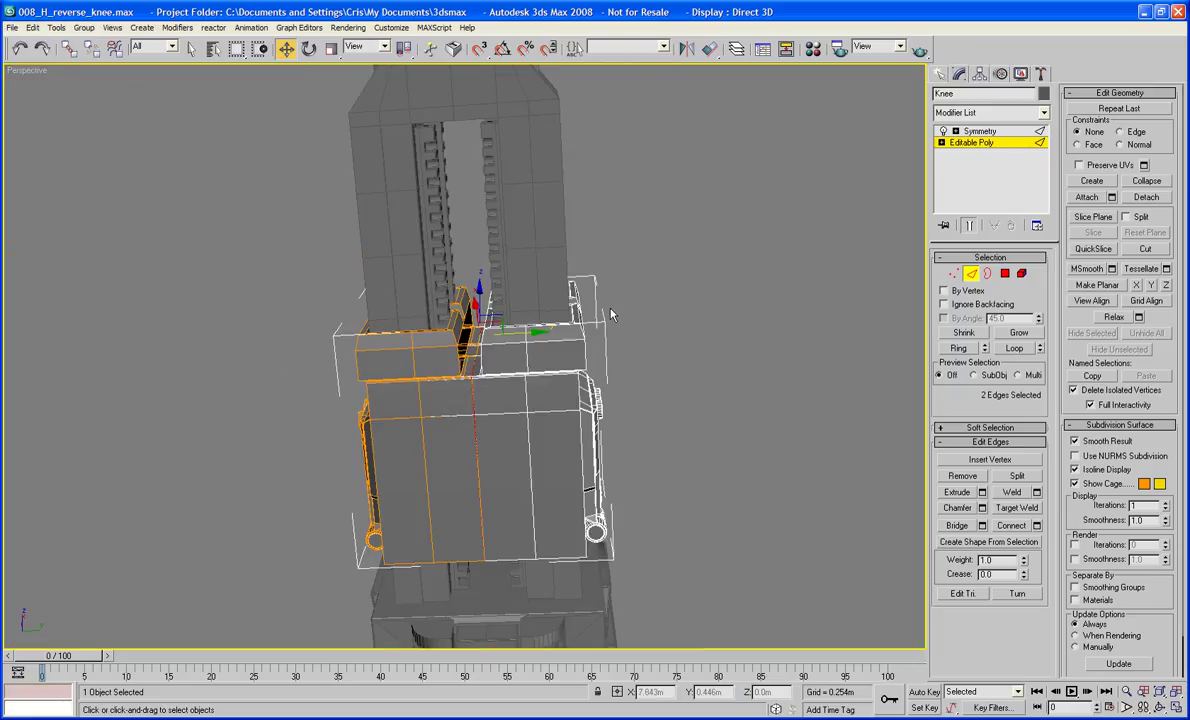
alt+middle_drag(578, 318, 575, 238)
scroll(568, 343, up, 3)
scroll(615, 230, down, 2)
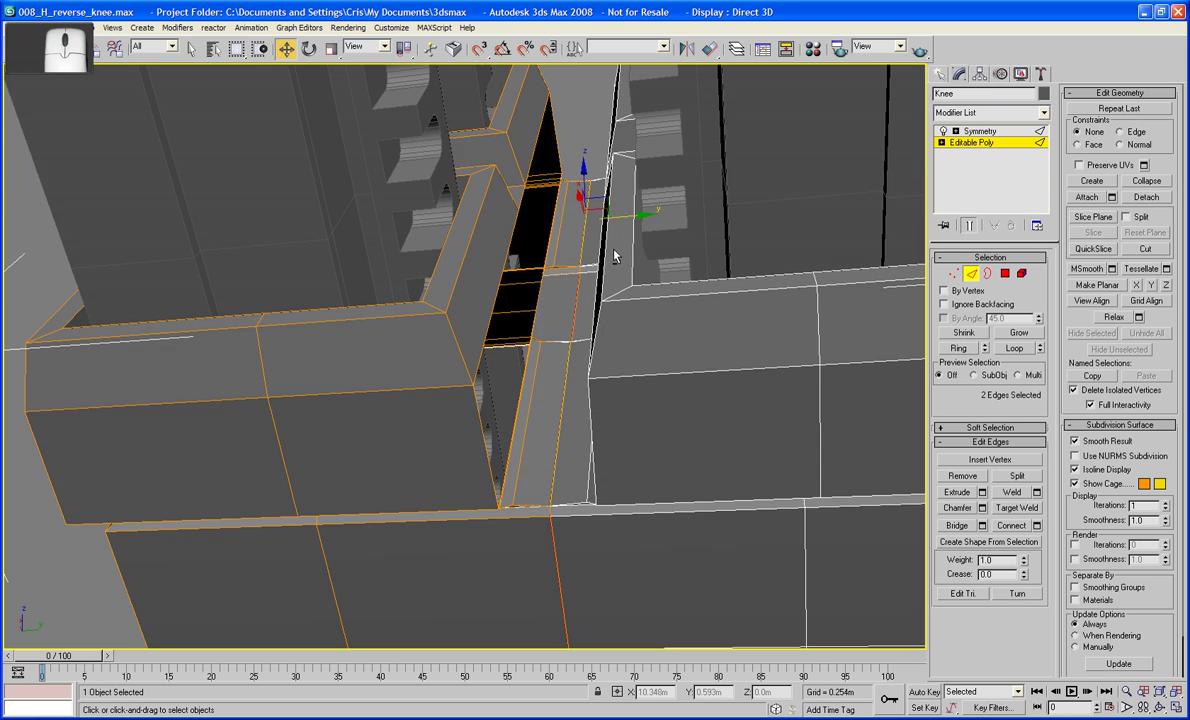
click(483, 432)
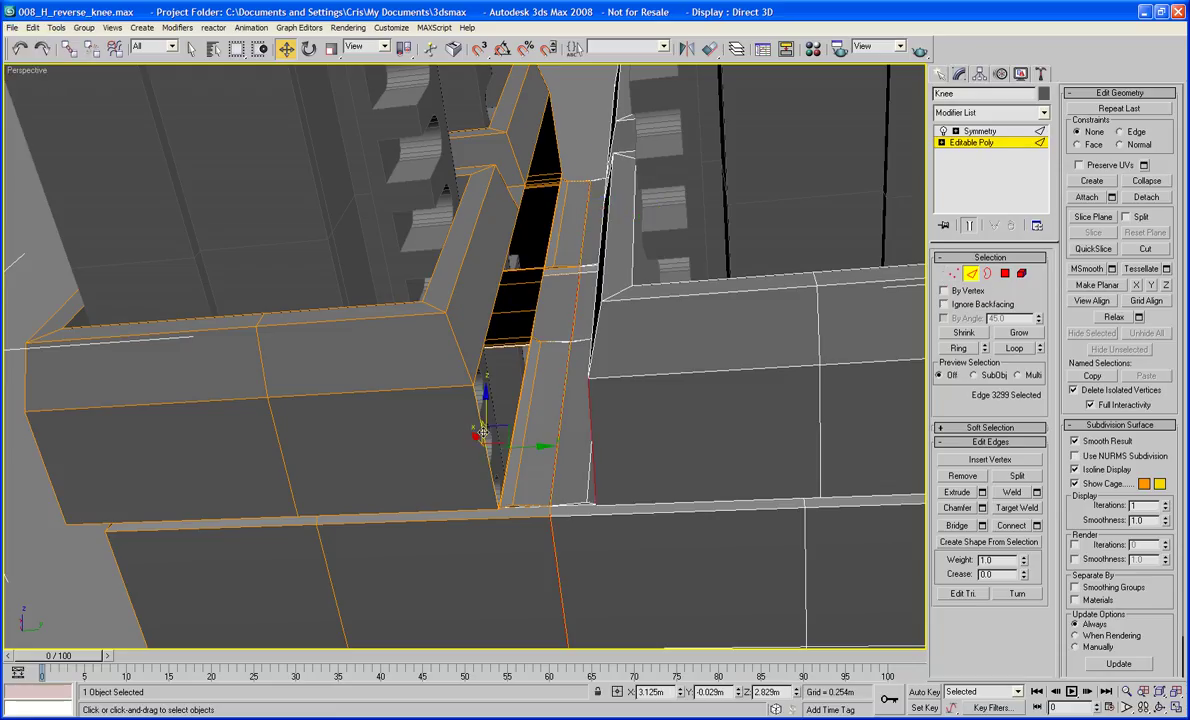
click(957, 348)
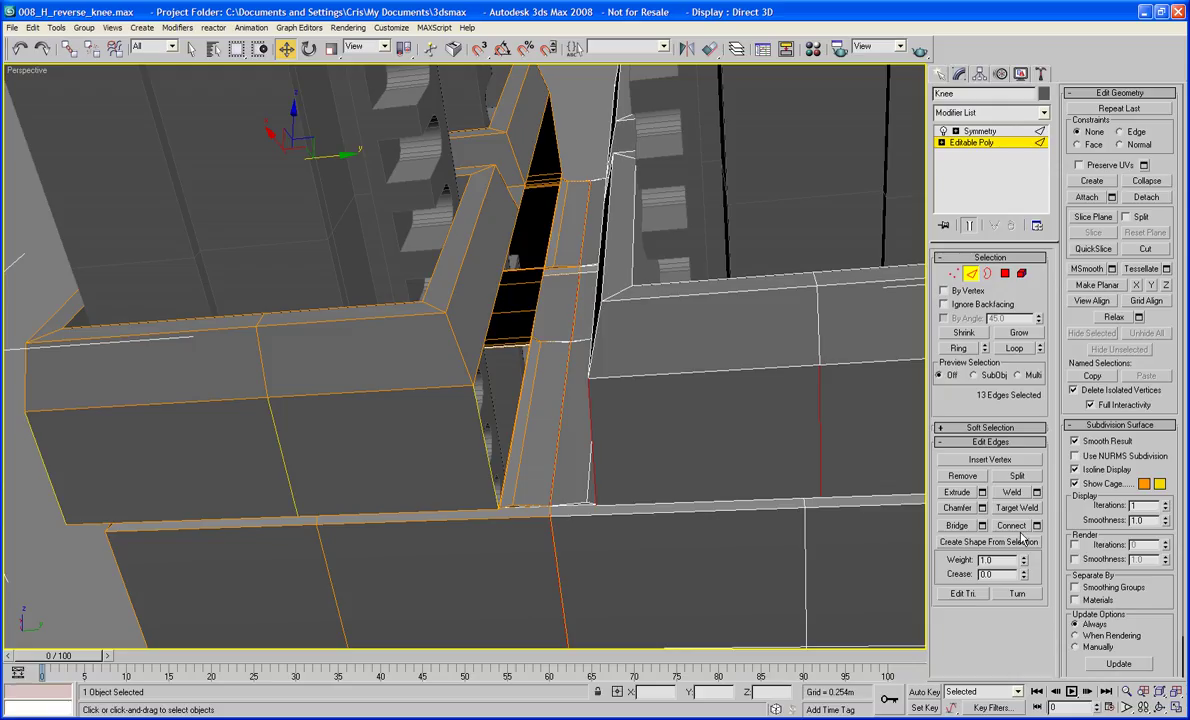
key(ctrl+z)
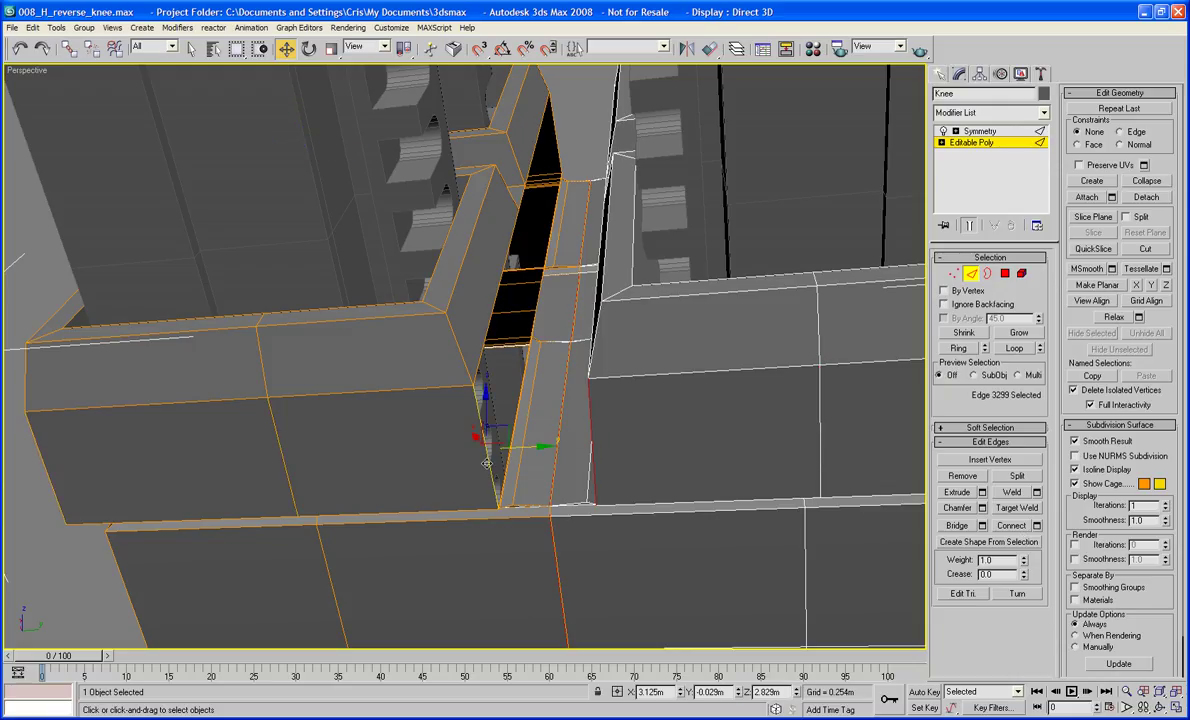
- Try to connect two vertical front edges of the upper block beside the centre gap, and undo the connection
ctrl+click(548, 543)
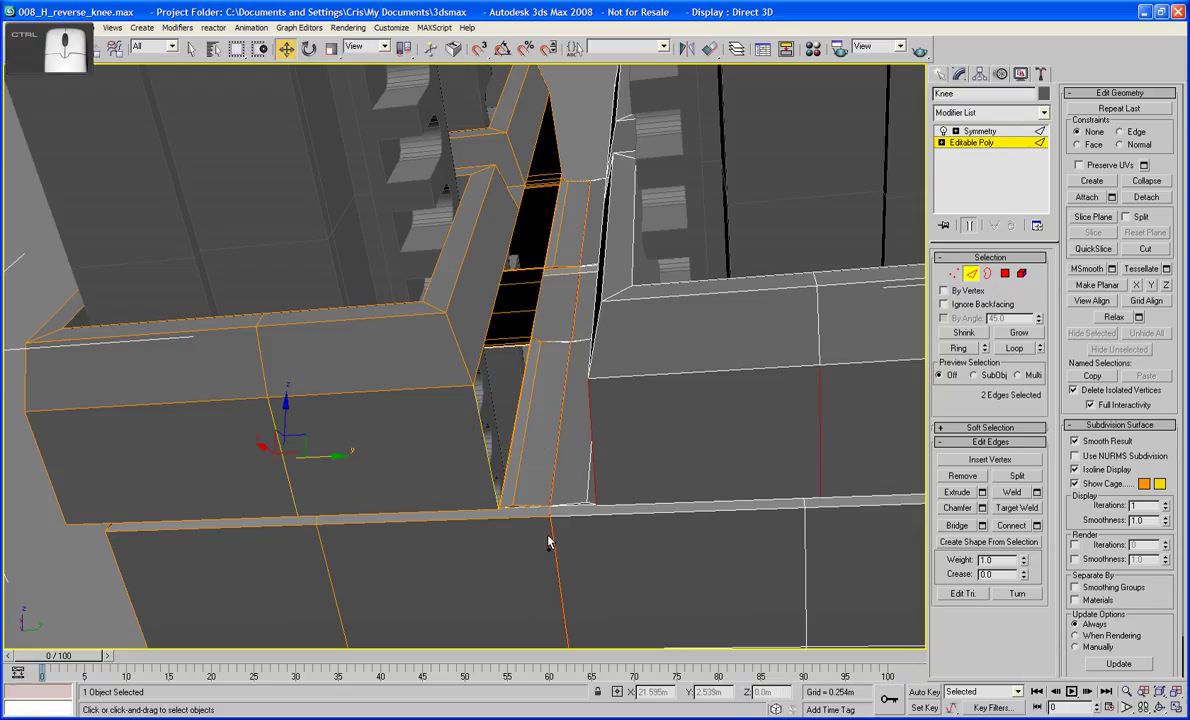
key(ctrl+shift+e)
key(ctrl+x)
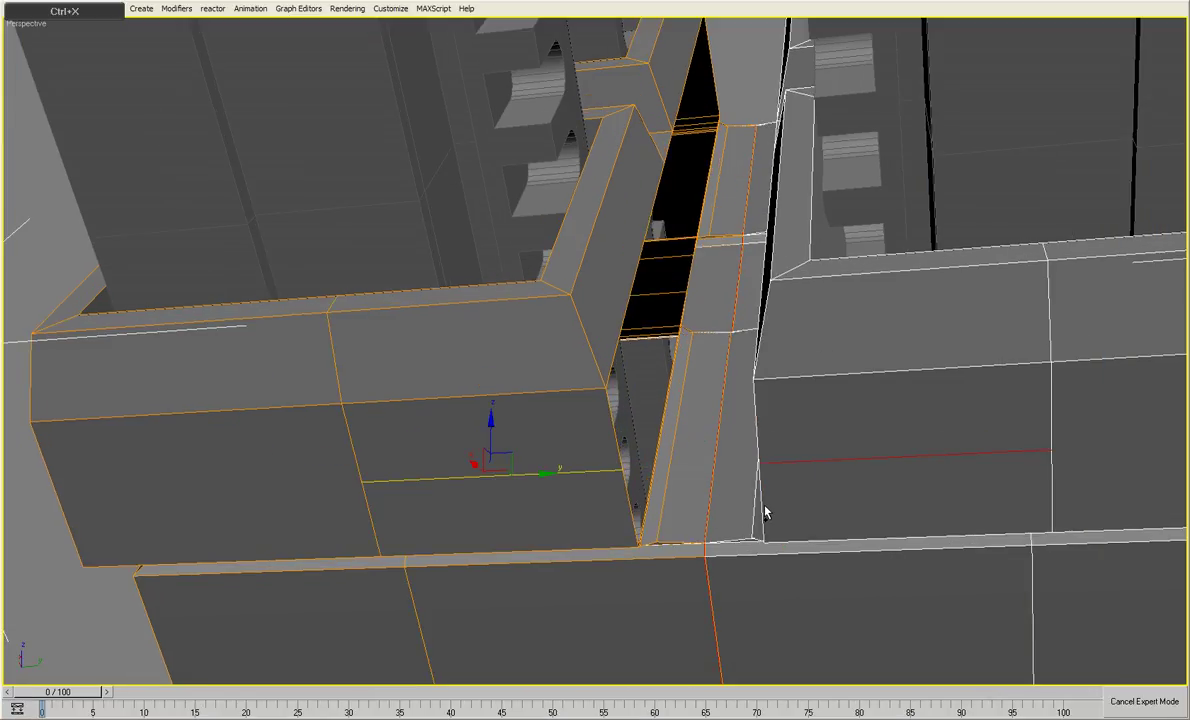
key(ctrl+x)
key(ctrl+z)
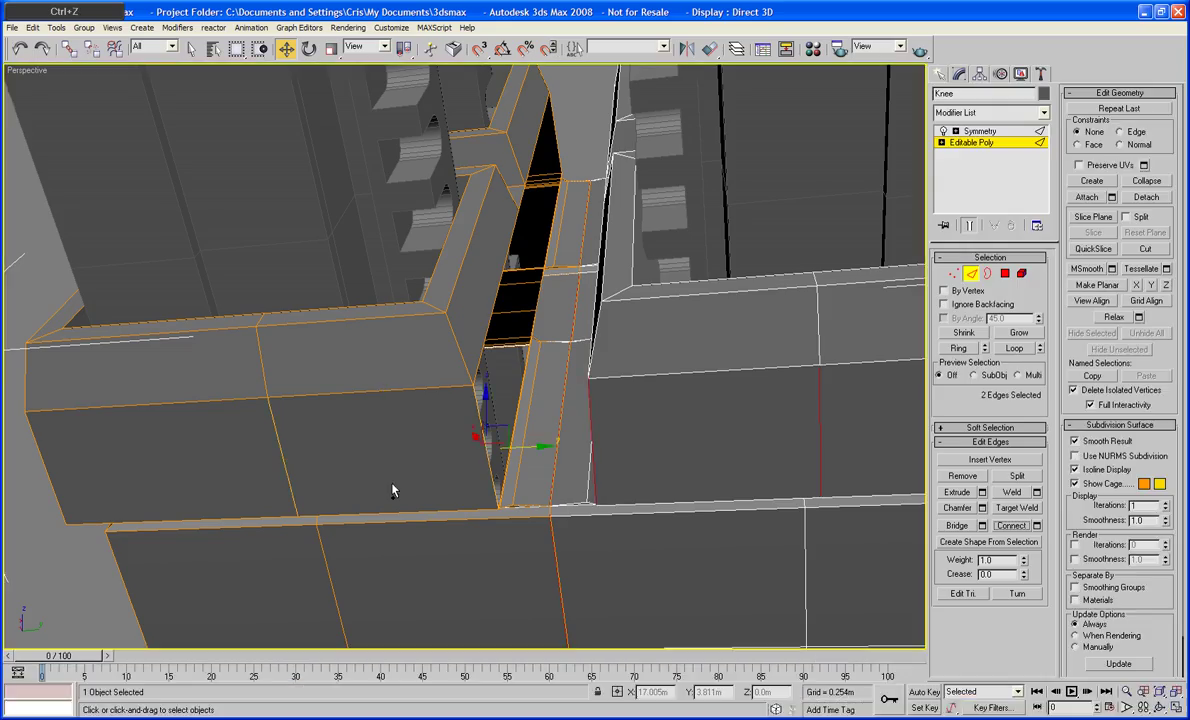
- Select the ring of vertical edges around the upper block's lower faces and connect them with a horizontal edge loop
ctrl+click(46, 468)
alt+middle_drag(46, 468, 219, 515)
alt+middle_drag(443, 494, 276, 424)
scroll(310, 415, down, 4)
click(957, 352)
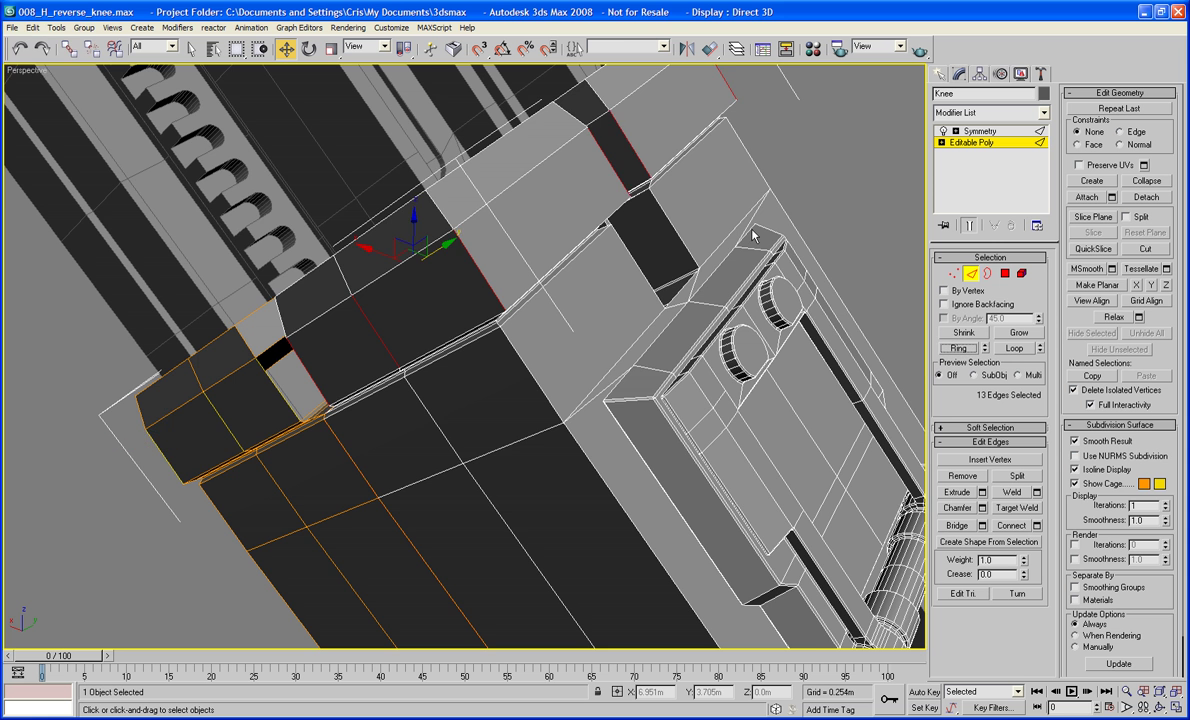
alt+middle_drag(753, 236, 661, 247)
click(1014, 531)
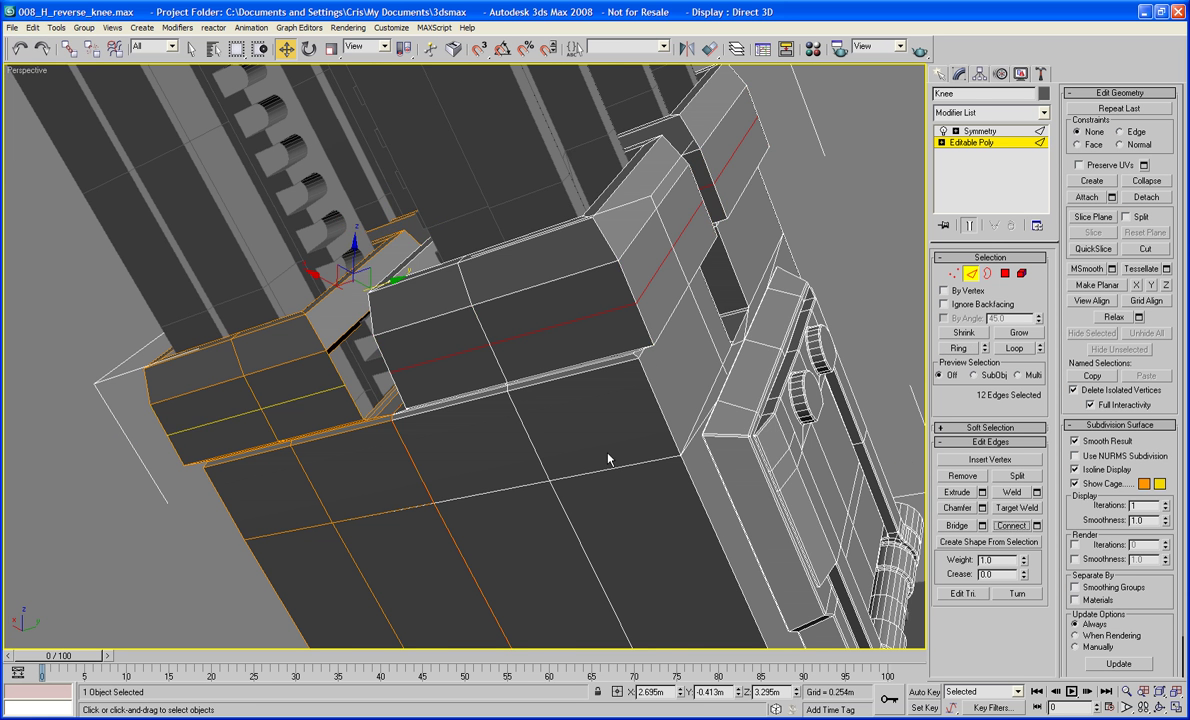
- Select the five open edges along the upper block's gap side and extrude copies along Y to the centre seam, ready for scaling
alt+middle_drag(611, 457, 612, 405)
click(568, 157)
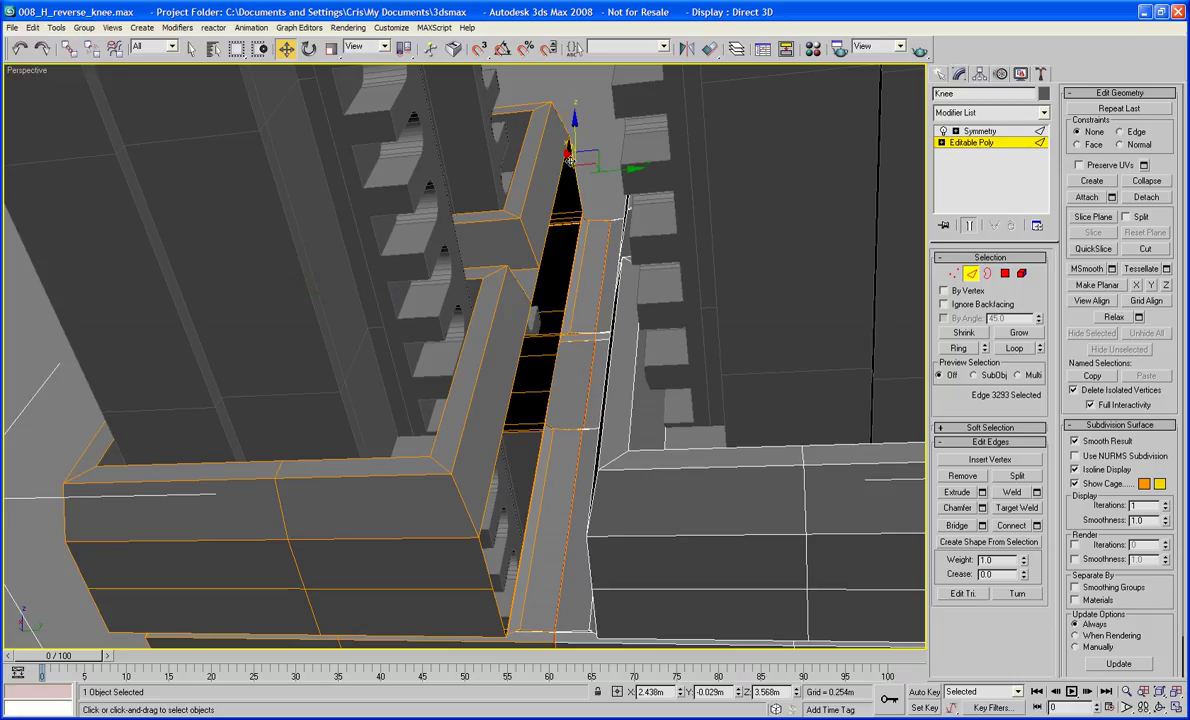
ctrl+click(562, 167)
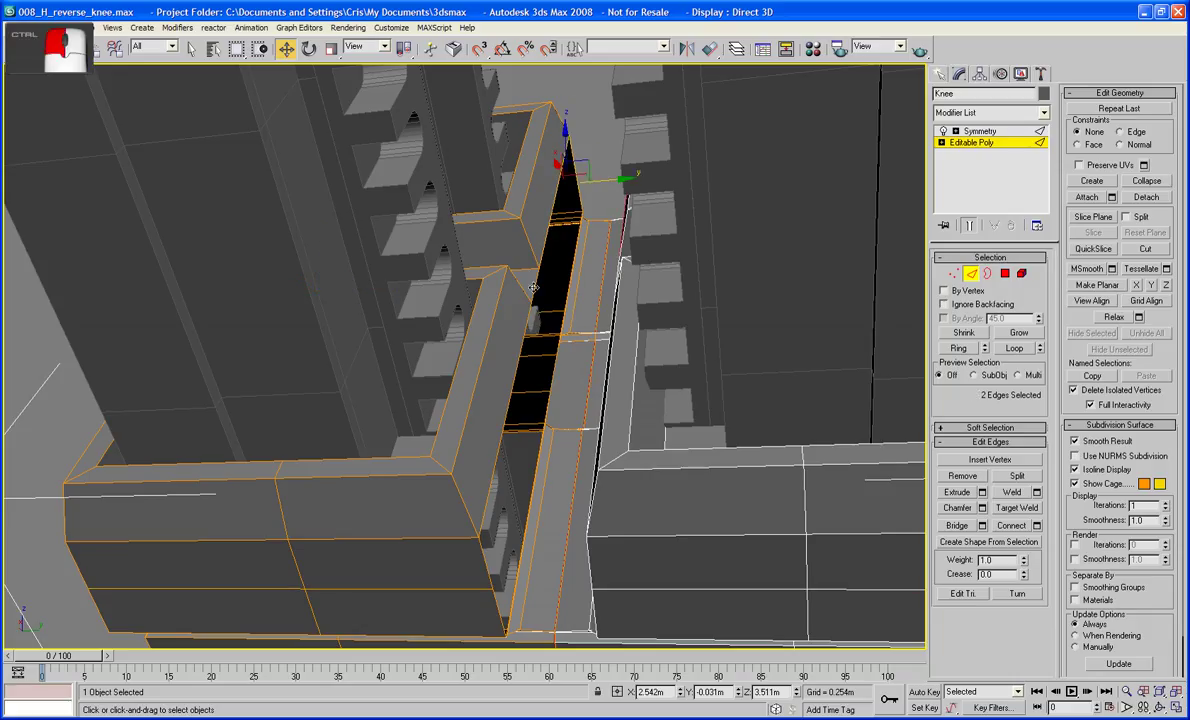
ctrl+click(492, 535)
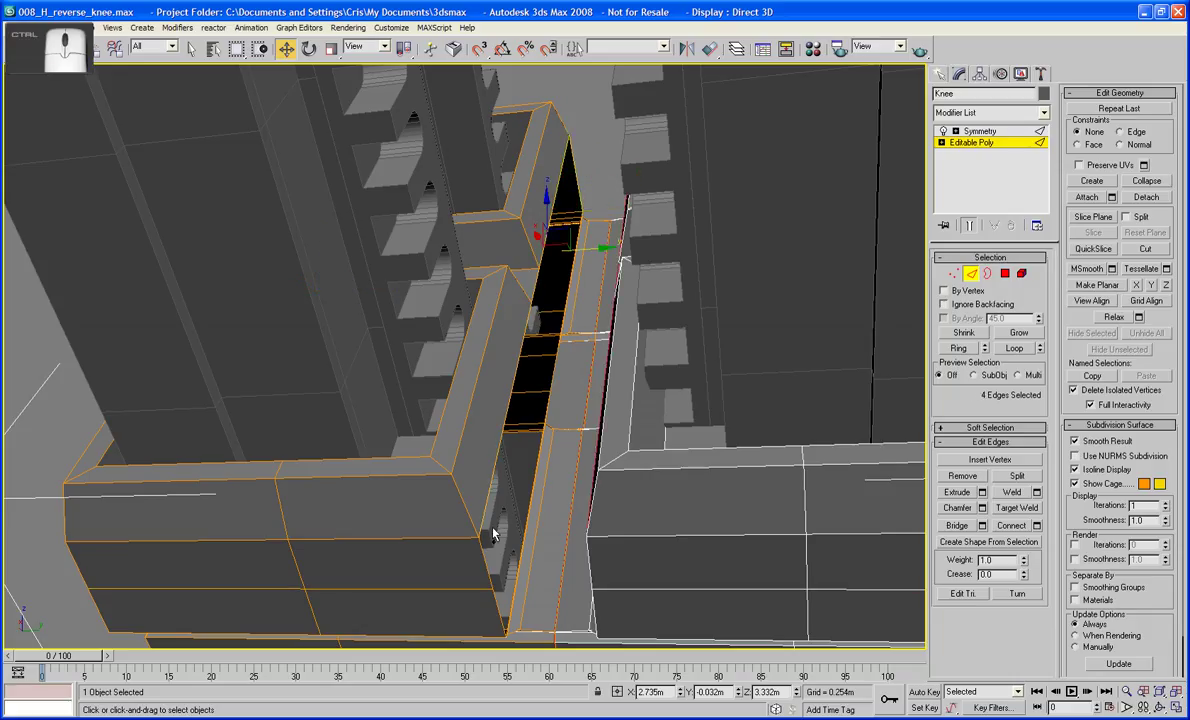
ctrl+click(483, 556)
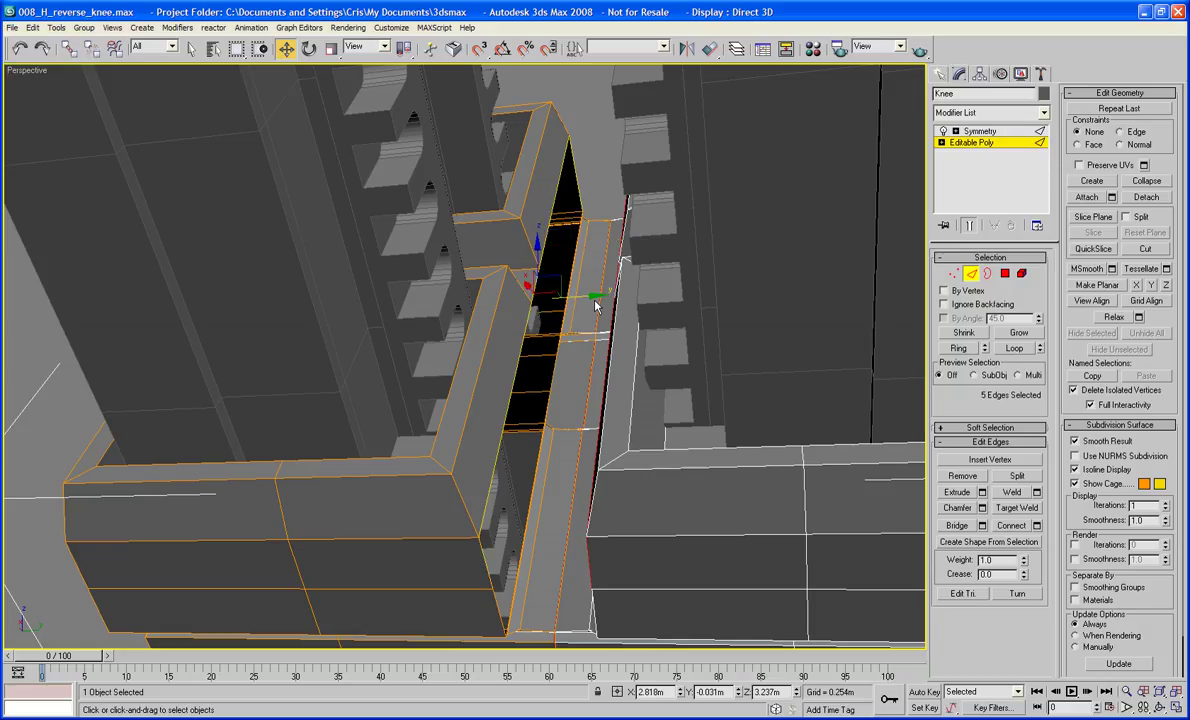
mouse_move(553, 278)
shift+mouse_down()
mouse_move(614, 297)
mouse_move(591, 279)
shift+mouse_up()
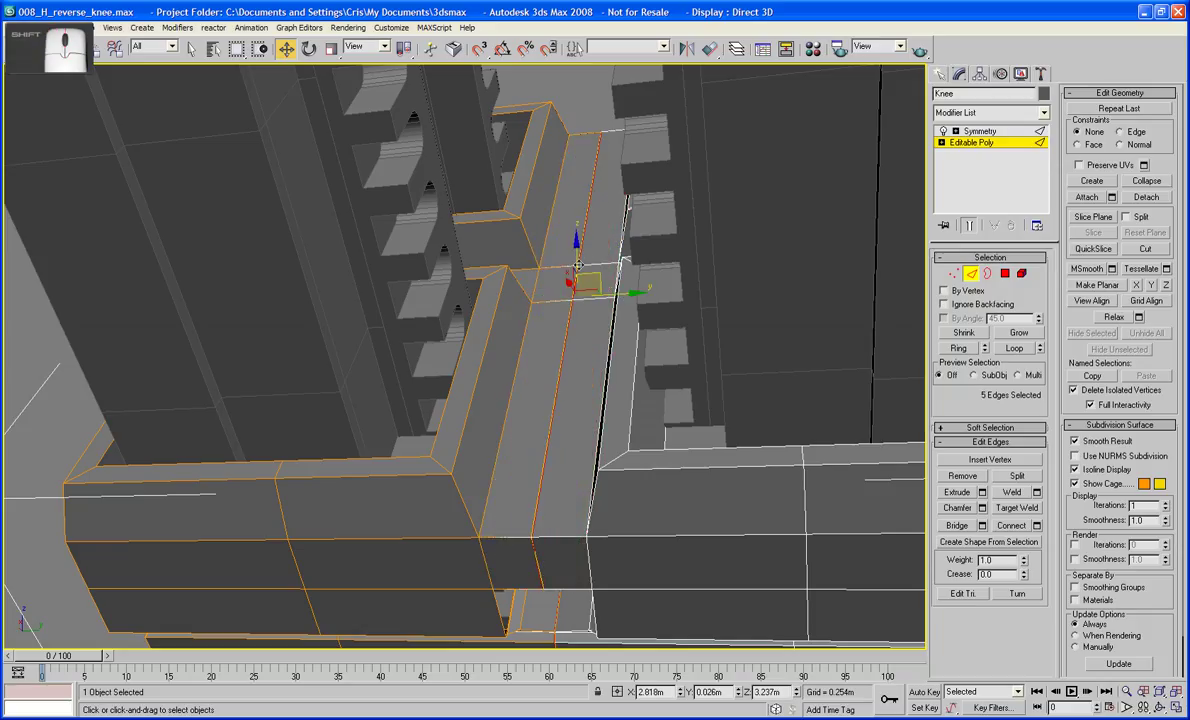
click(330, 49)
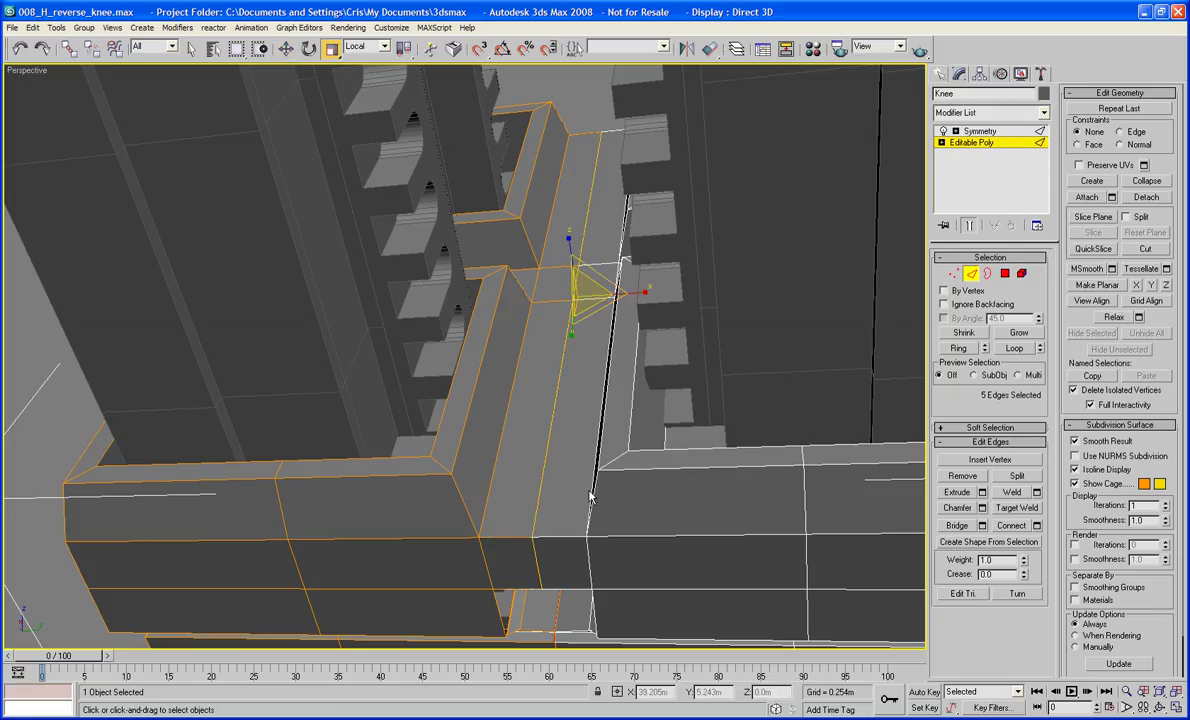
- Delete the front inner strip polygons visible through the square opening below the new bridging faces
alt+middle_drag(577, 487, 482, 397)
scroll(572, 396, up, 3)
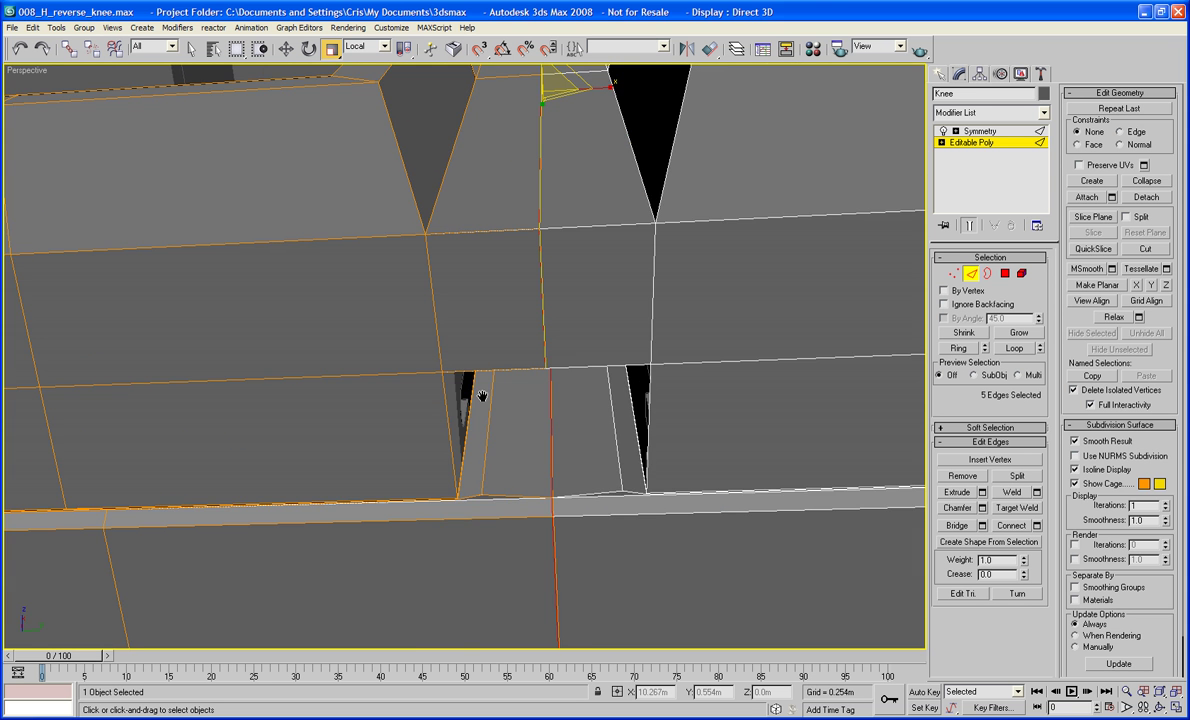
alt+middle_drag(528, 350, 512, 258)
scroll(555, 460, up, 4)
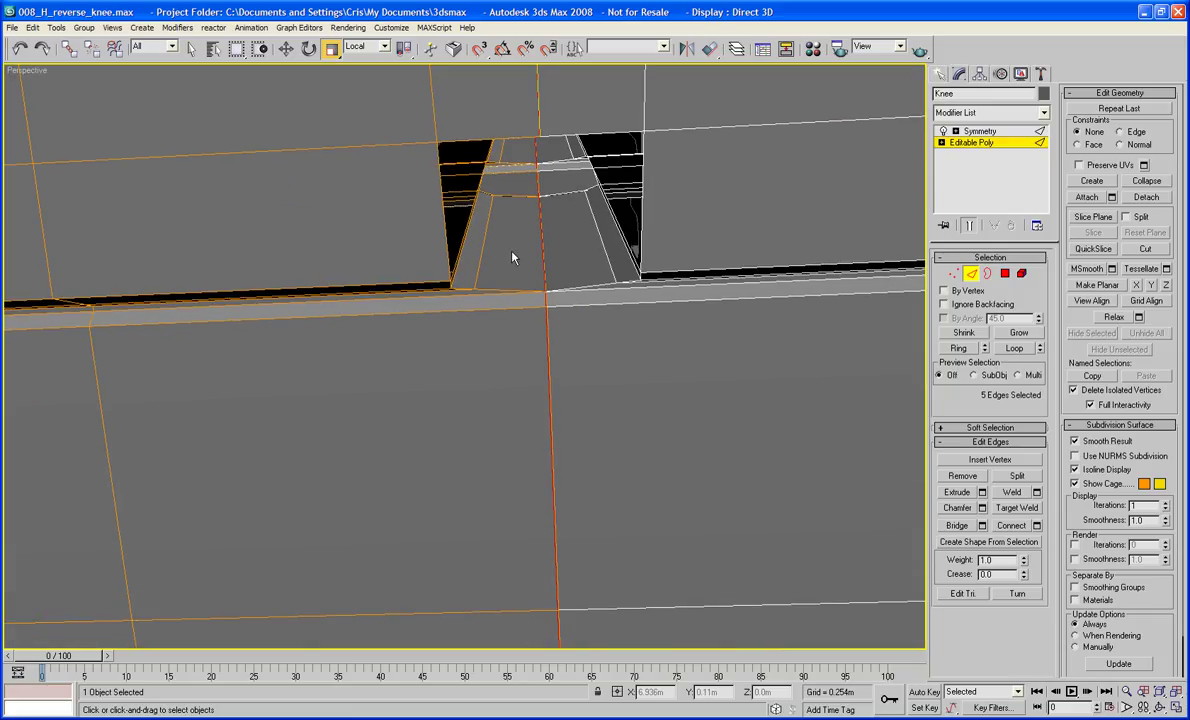
click(1005, 274)
click(525, 173)
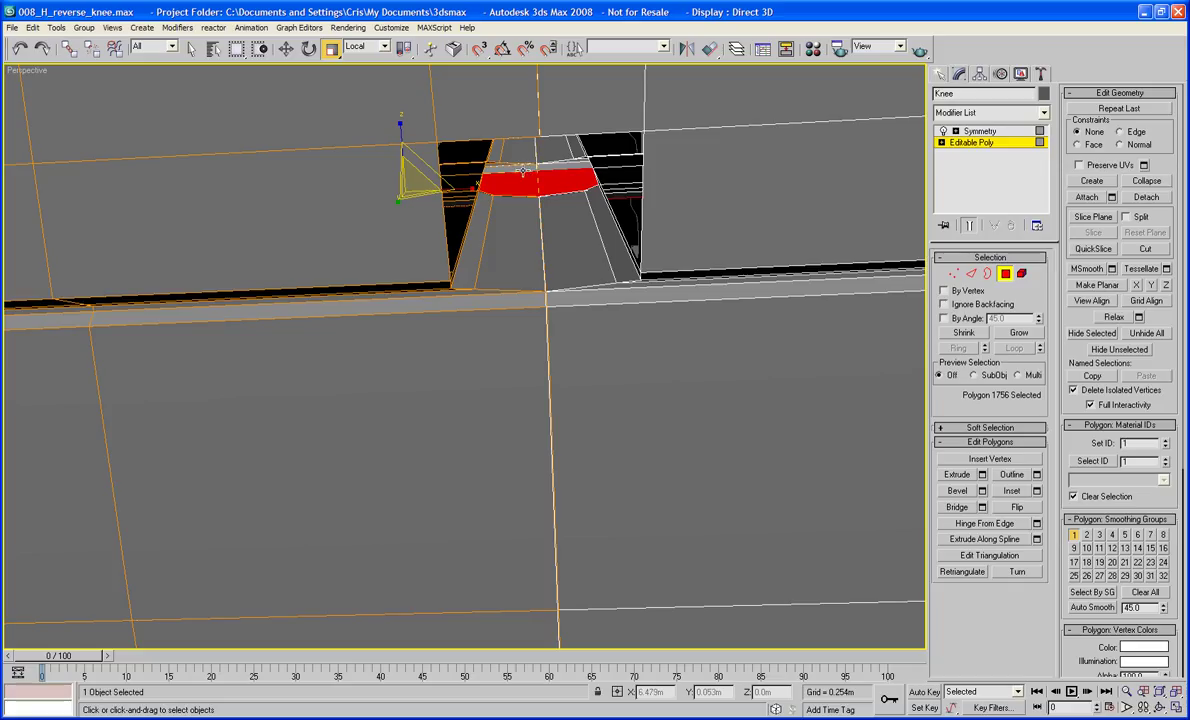
key(Delete)
key(ctrl+z)
key(Delete)
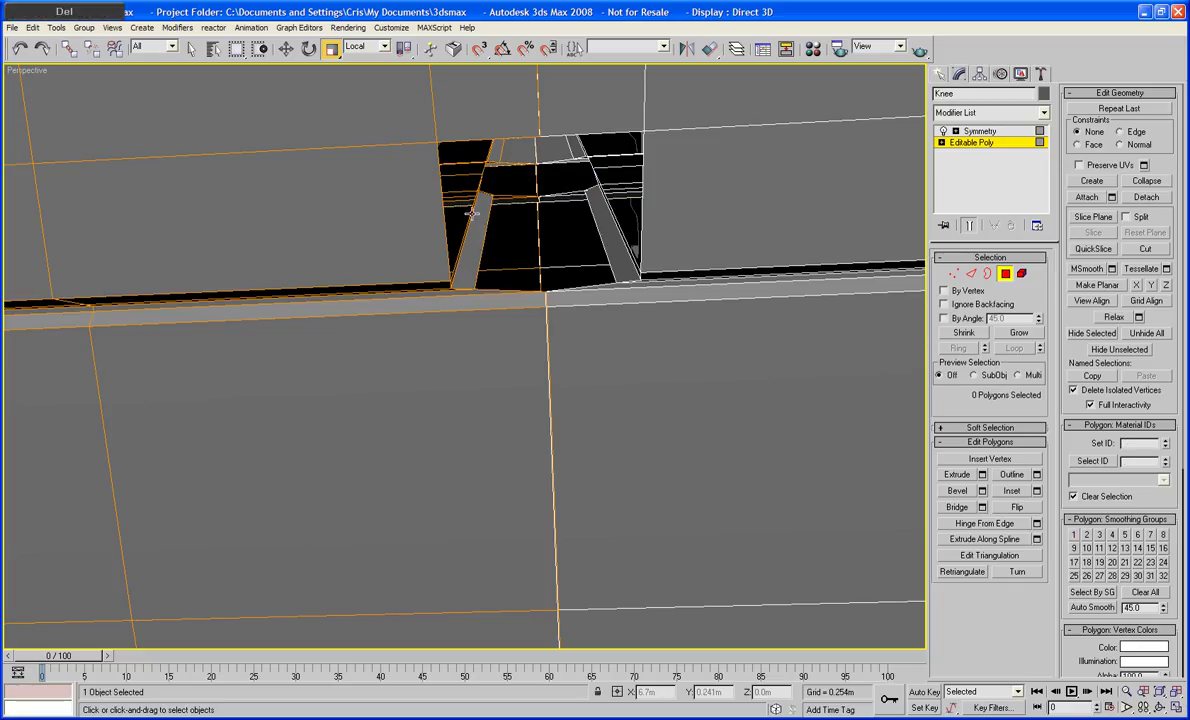
click(480, 215)
key(Delete)
- Delete the next sloped strip polygon, its narrow side face and the thin lip deeper inside the centre gap
alt+middle_drag(510, 173, 496, 415)
scroll(506, 182, up, 5)
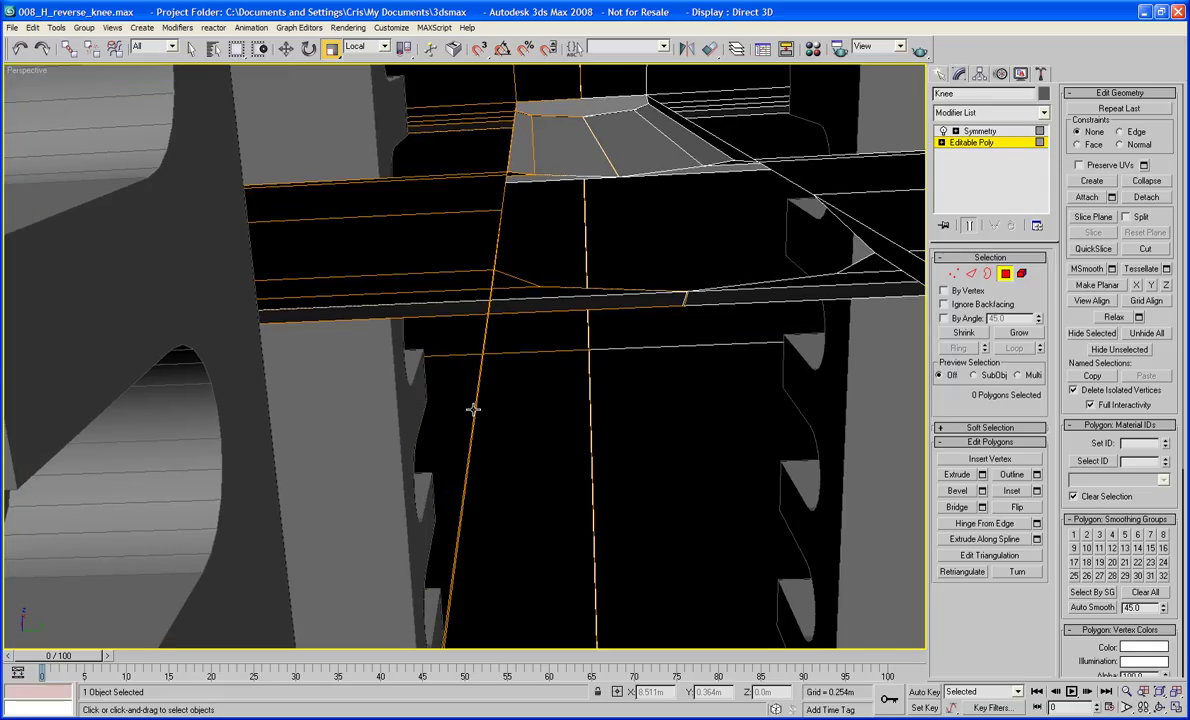
click(473, 409)
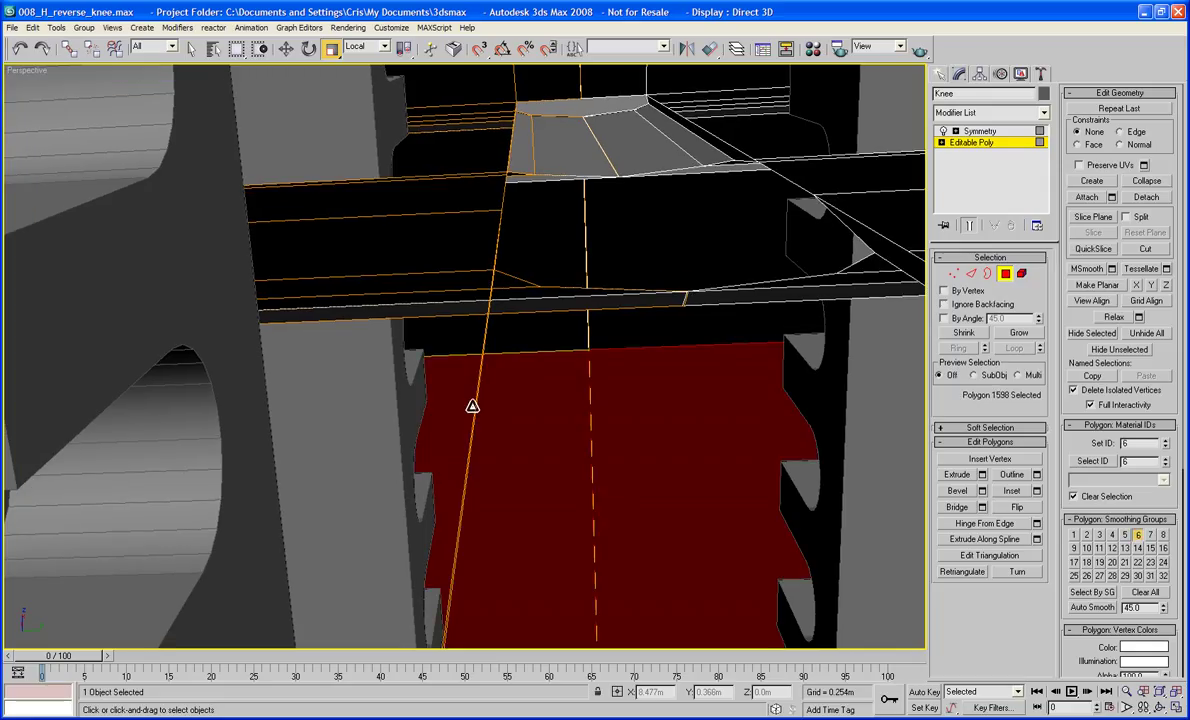
scroll(473, 407, down, 1)
scroll(530, 340, up, 1)
middle_drag(534, 343, 527, 382)
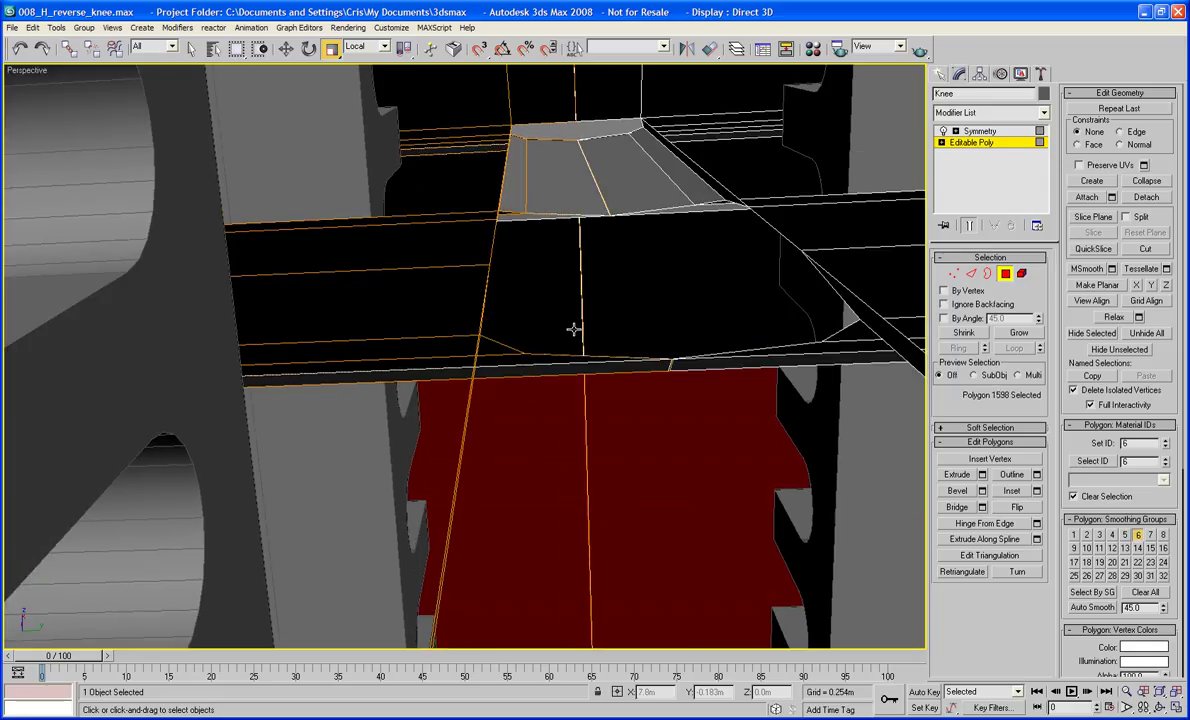
middle_drag(569, 282, 567, 300)
click(562, 206)
key(Delete)
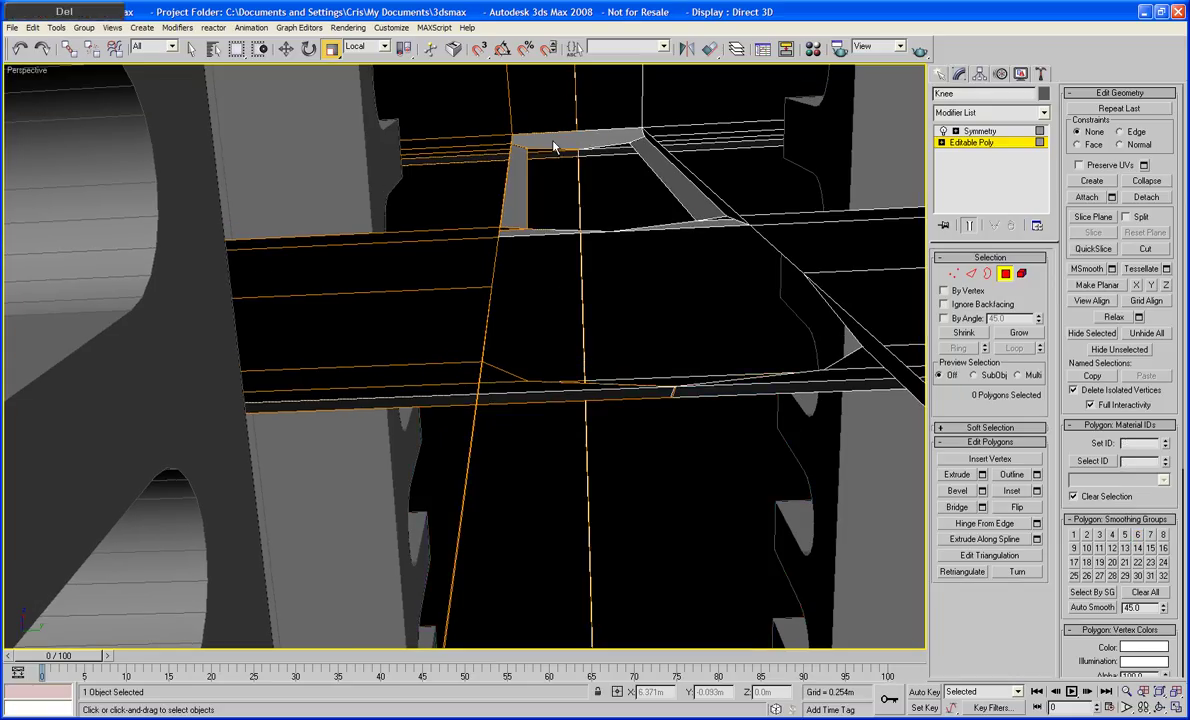
click(518, 167)
key(Delete)
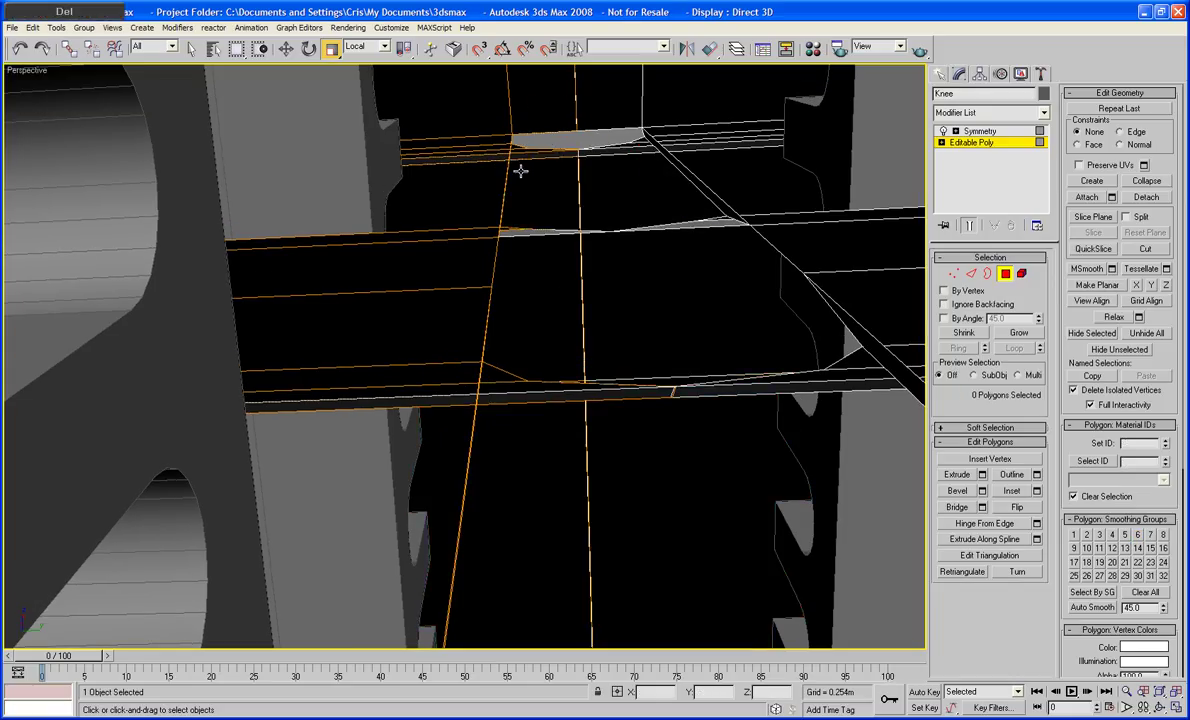
click(525, 238)
key(Delete)
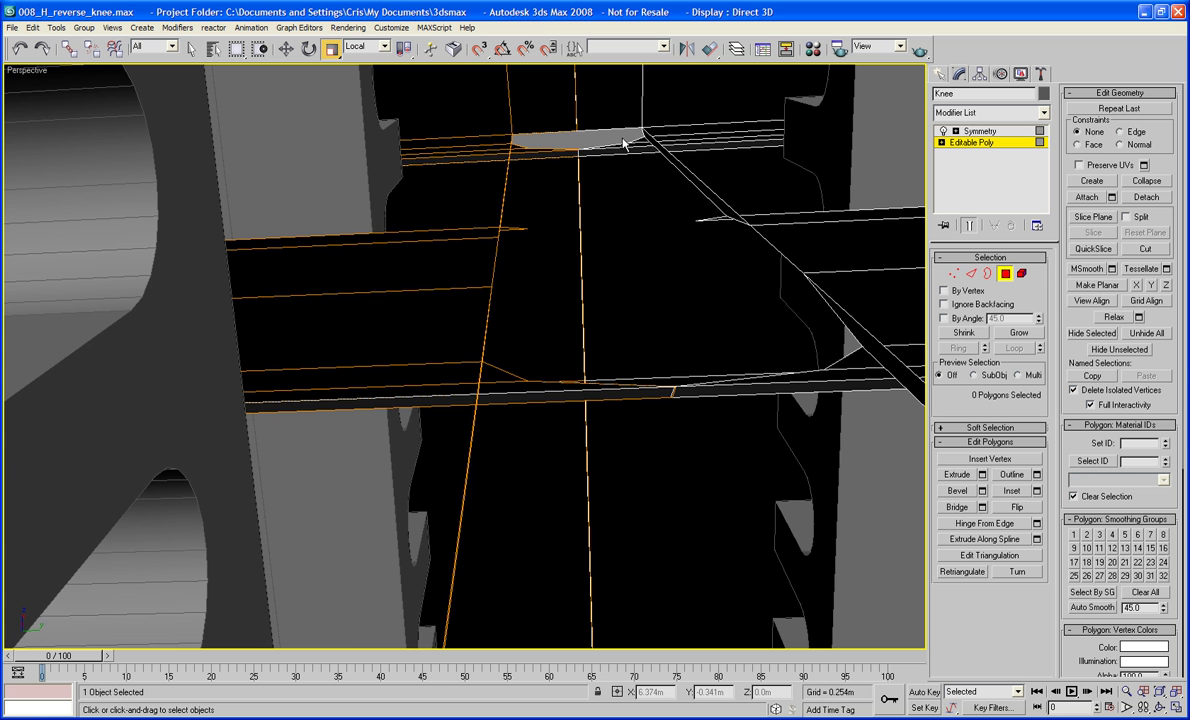
- Delete the long thin horizontal polygons that cross the inside of the block at the centre opening
scroll(529, 201, down, 5)
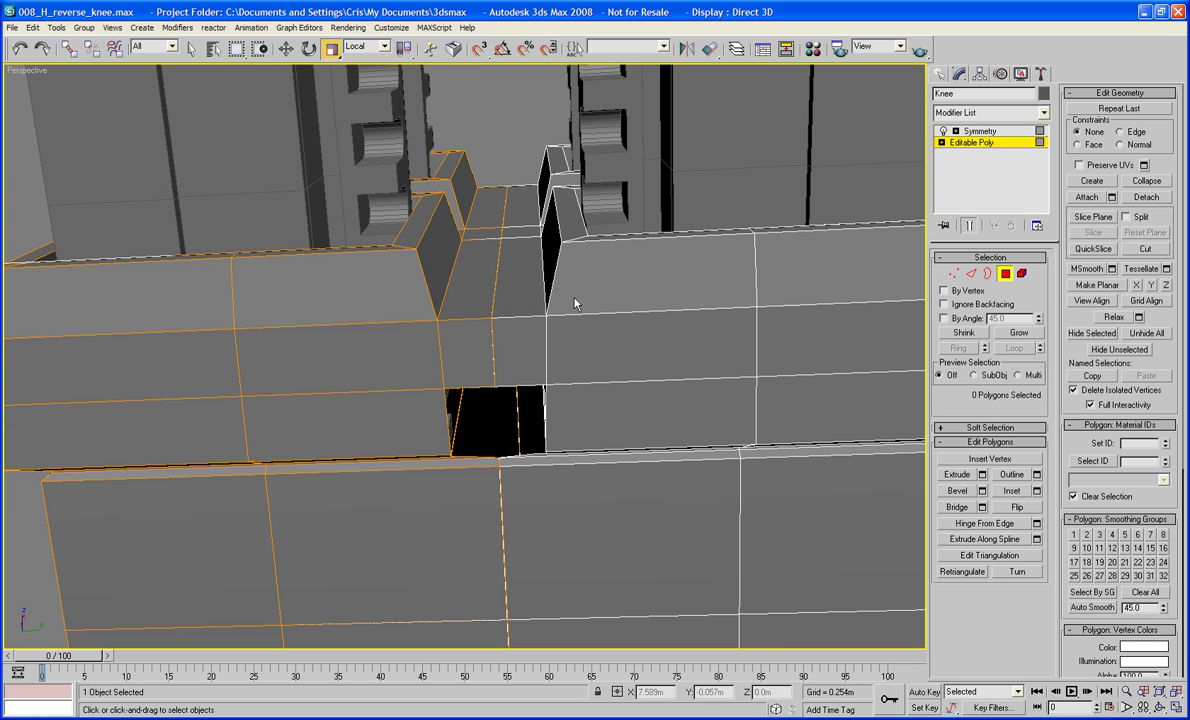
scroll(535, 335, up, 5)
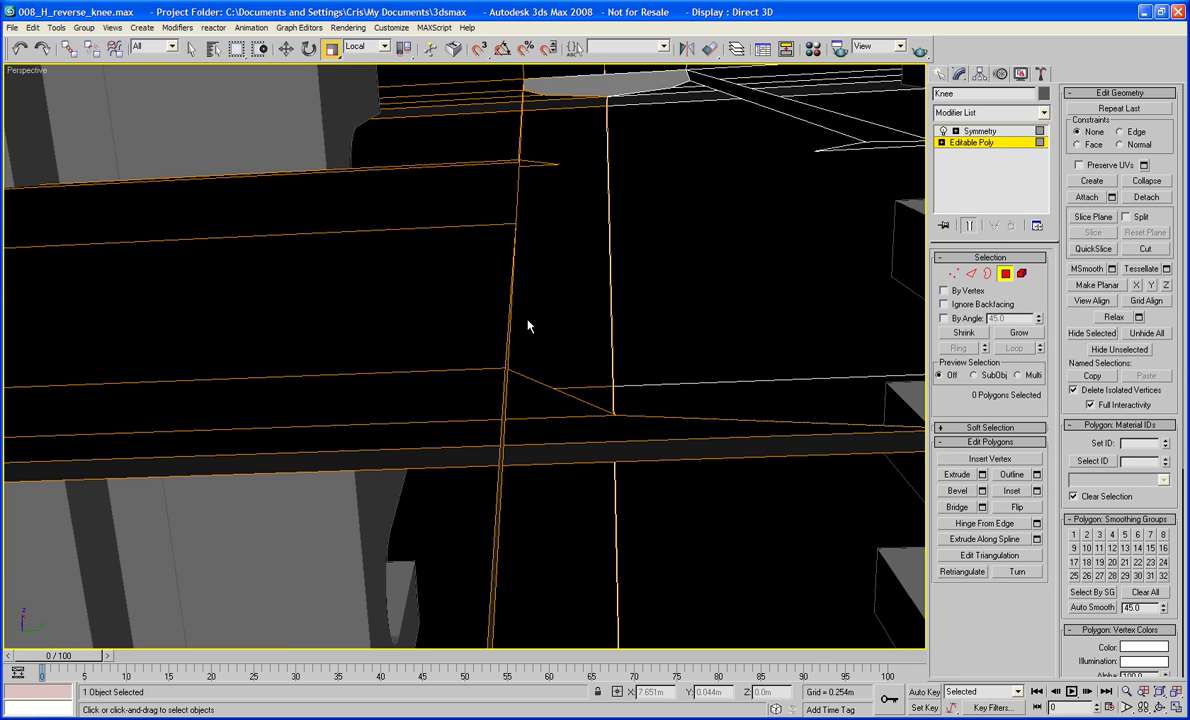
middle_drag(526, 321, 490, 547)
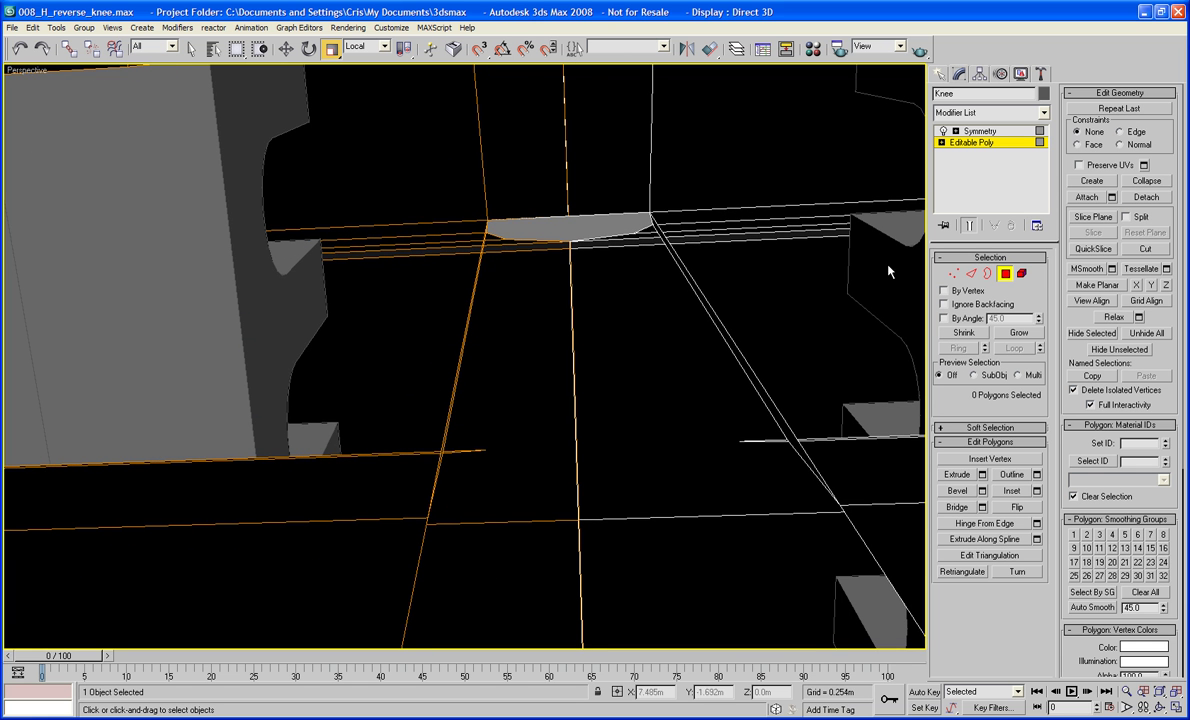
click(530, 206)
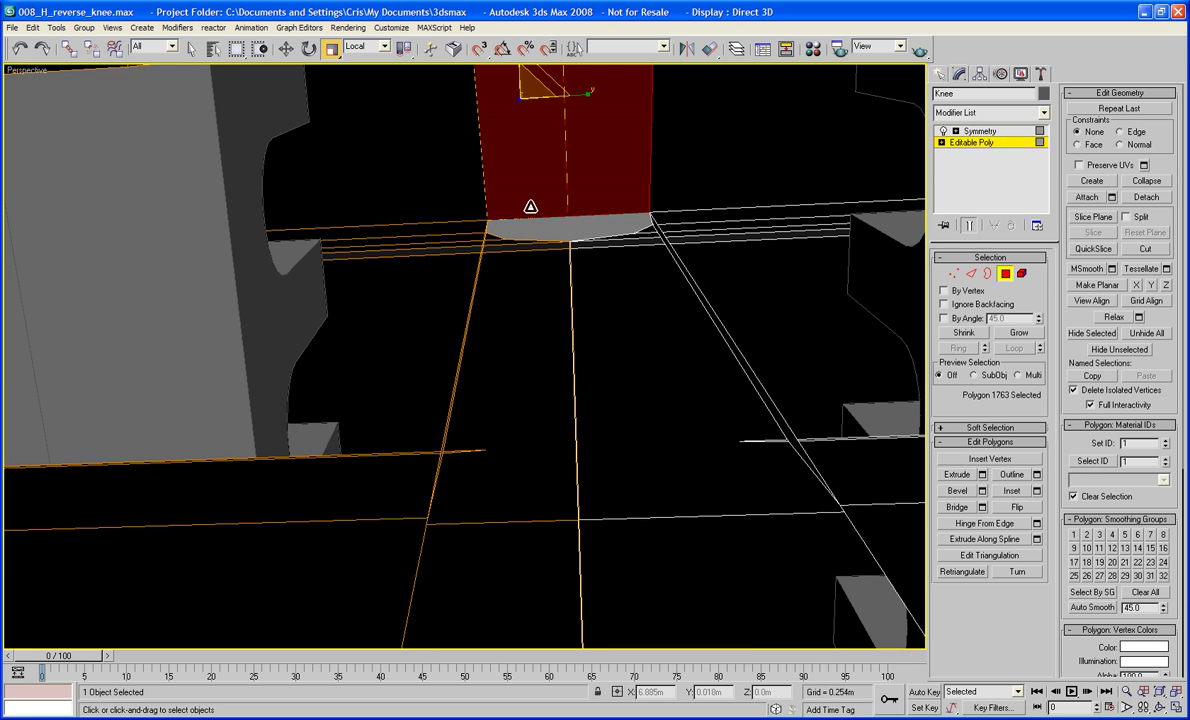
key(z)
scroll(430, 222, down, 5)
alt+middle_drag(430, 222, 531, 465)
scroll(631, 200, down, 5)
scroll(628, 200, down, 6)
scroll(585, 255, up, 8)
scroll(538, 472, down, 4)
click(499, 318)
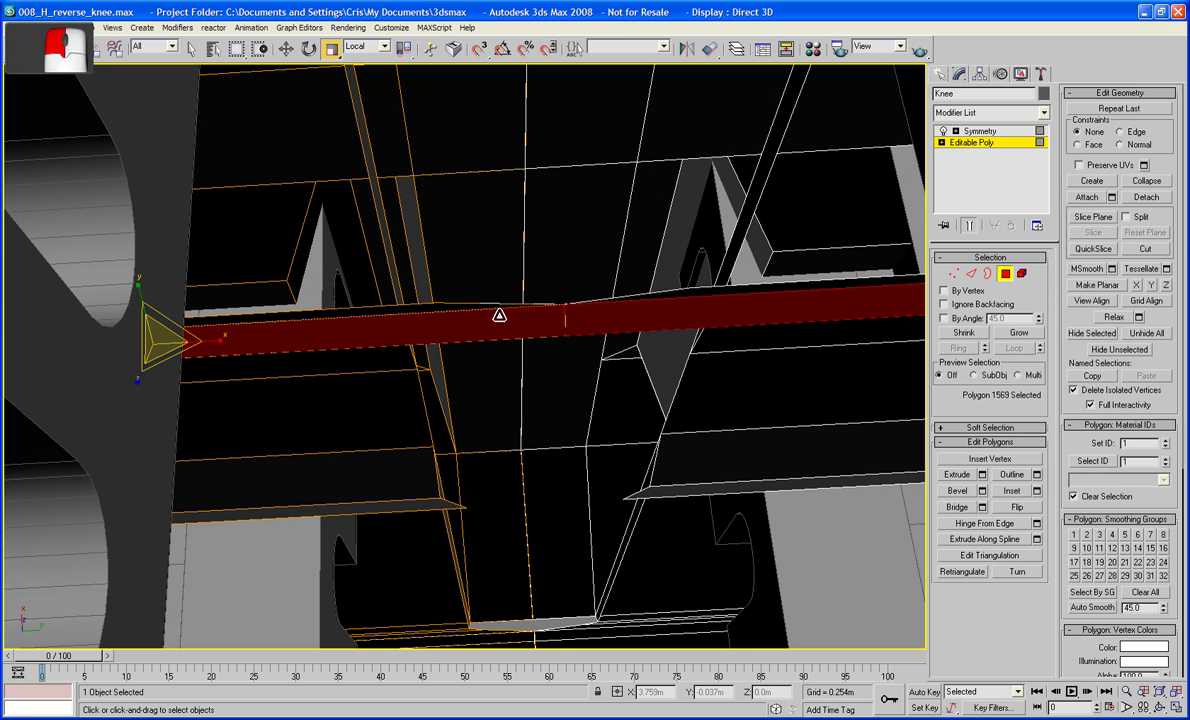
key(Delete)
click(490, 307)
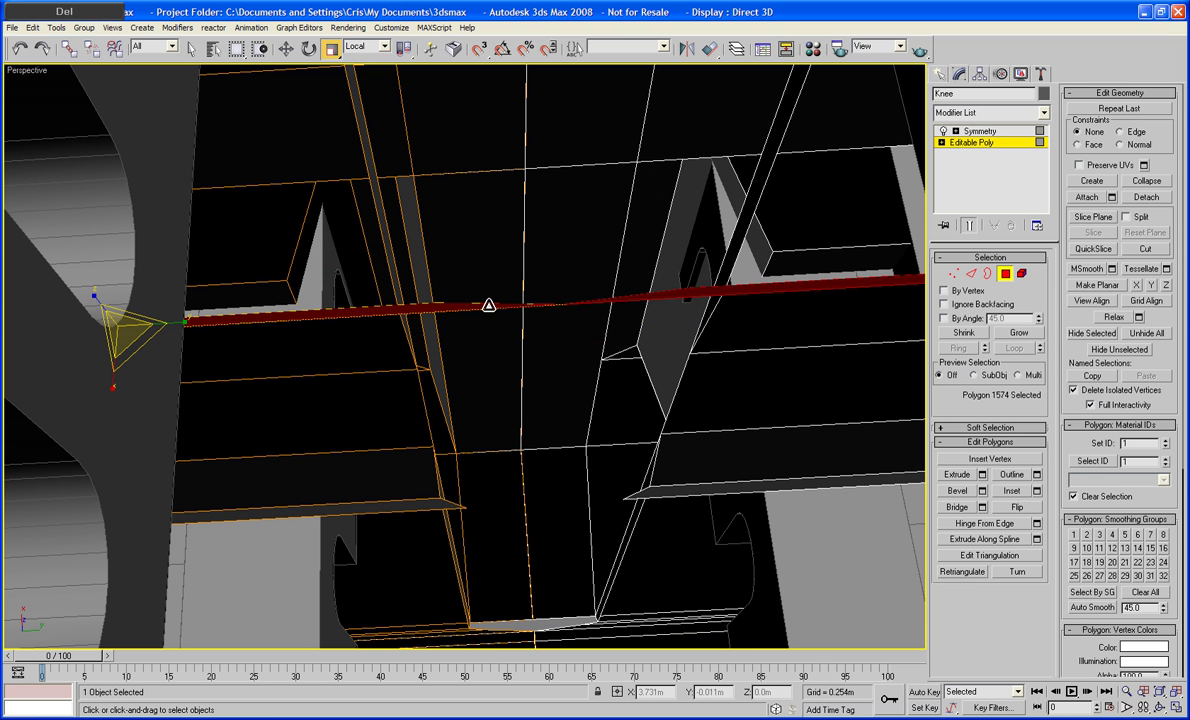
click(465, 335)
click(414, 304)
key(Delete)
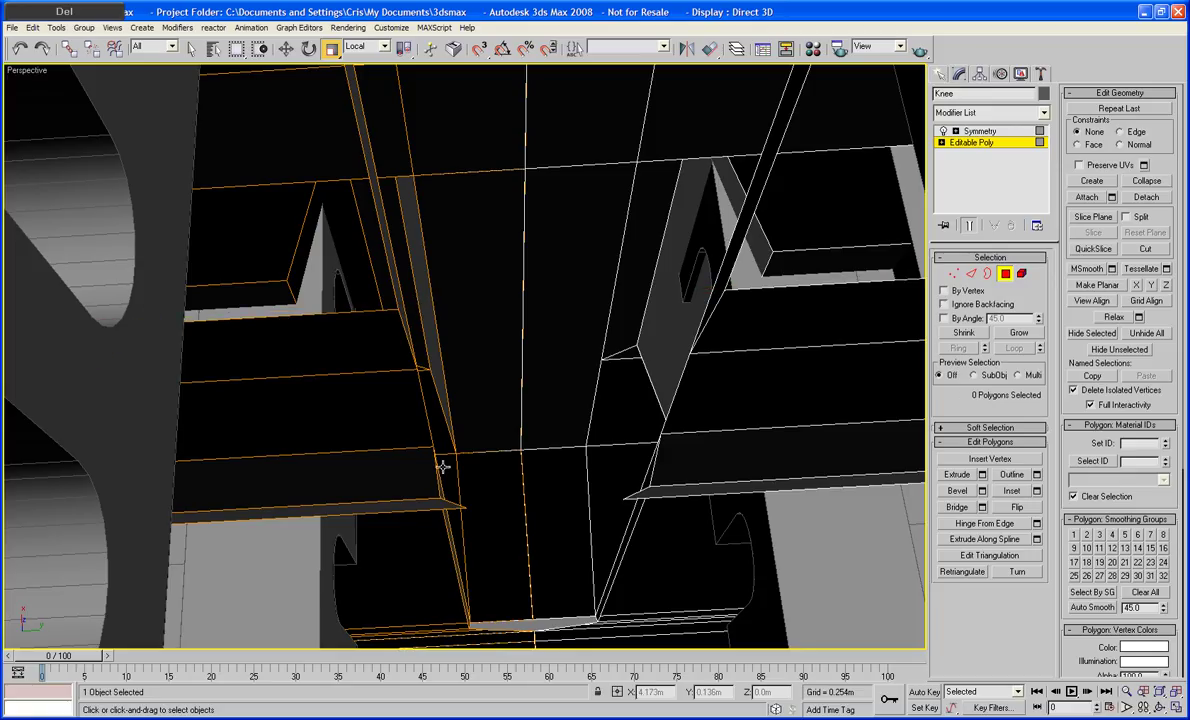
- Delete the remaining narrow sliver polygons along the inner side of the centre gap
click(443, 491)
key(Delete)
scroll(438, 494, down, 6)
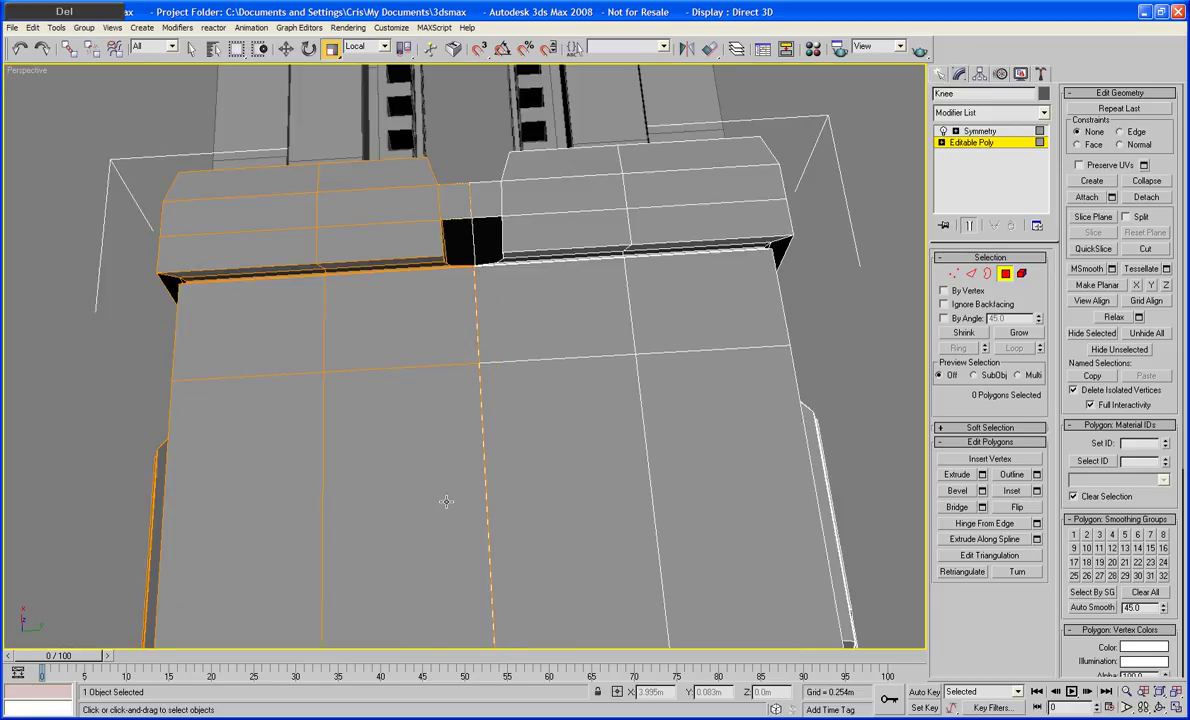
alt+middle_drag(433, 496, 427, 427)
scroll(404, 527, up, 6)
key(Delete)
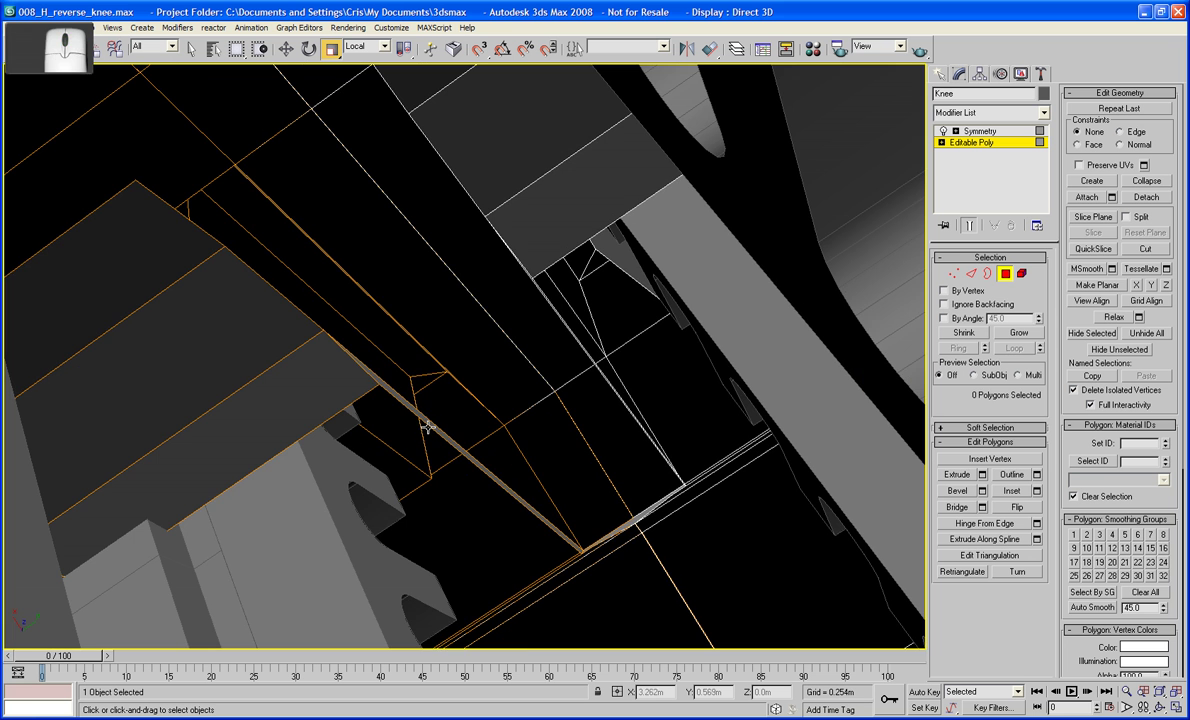
key(Delete)
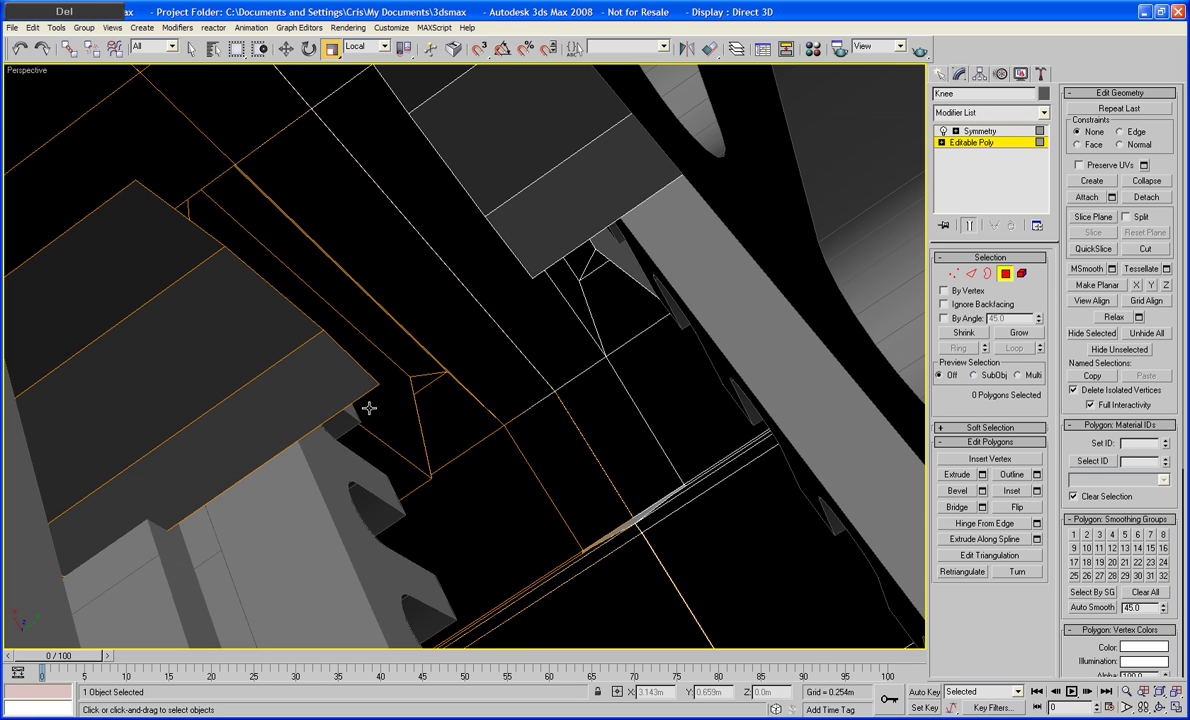
- Examine the square opening and the faces behind it for leftover inner polygons
scroll(367, 406, up, 1)
scroll(365, 406, down, 2)
alt+middle_drag(365, 406, 579, 303)
scroll(433, 384, up, 5)
scroll(433, 384, down, 4)
scroll(577, 541, up, 4)
scroll(584, 453, down, 3)
scroll(574, 465, up, 4)
scroll(698, 343, down, 1)
click(268, 343)
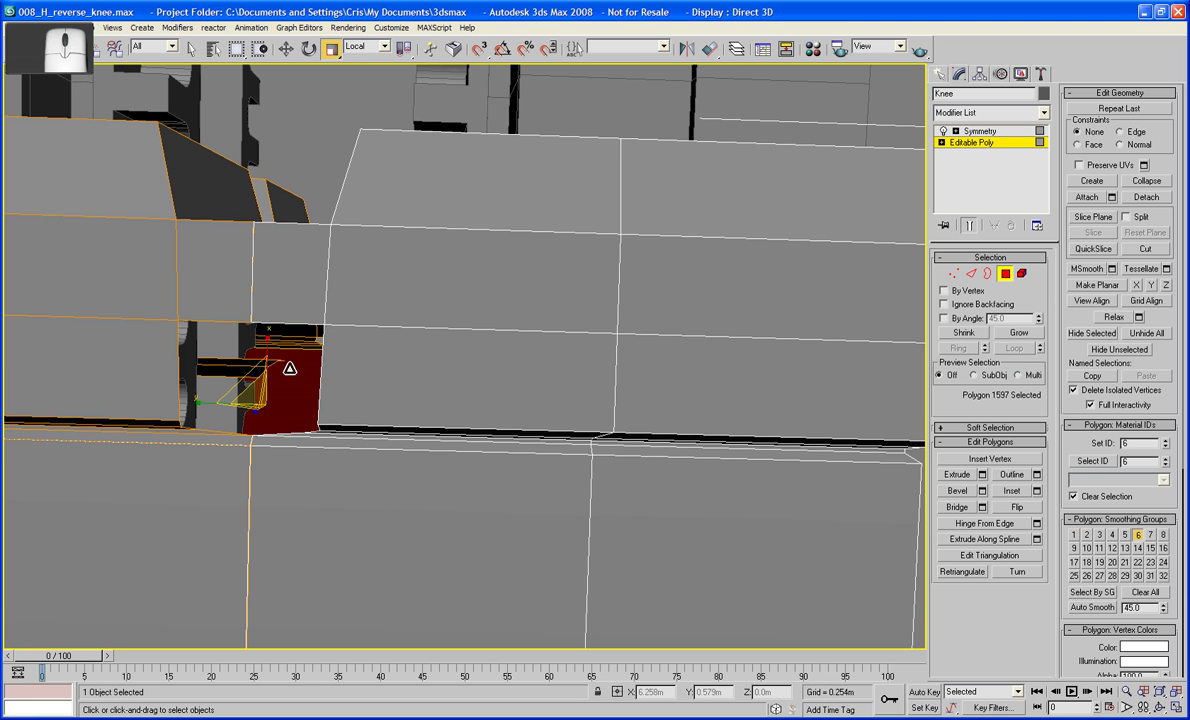
middle_drag(268, 343, 471, 425)
scroll(396, 370, up, 3)
scroll(473, 397, down, 4)
middle_drag(471, 425, 481, 344)
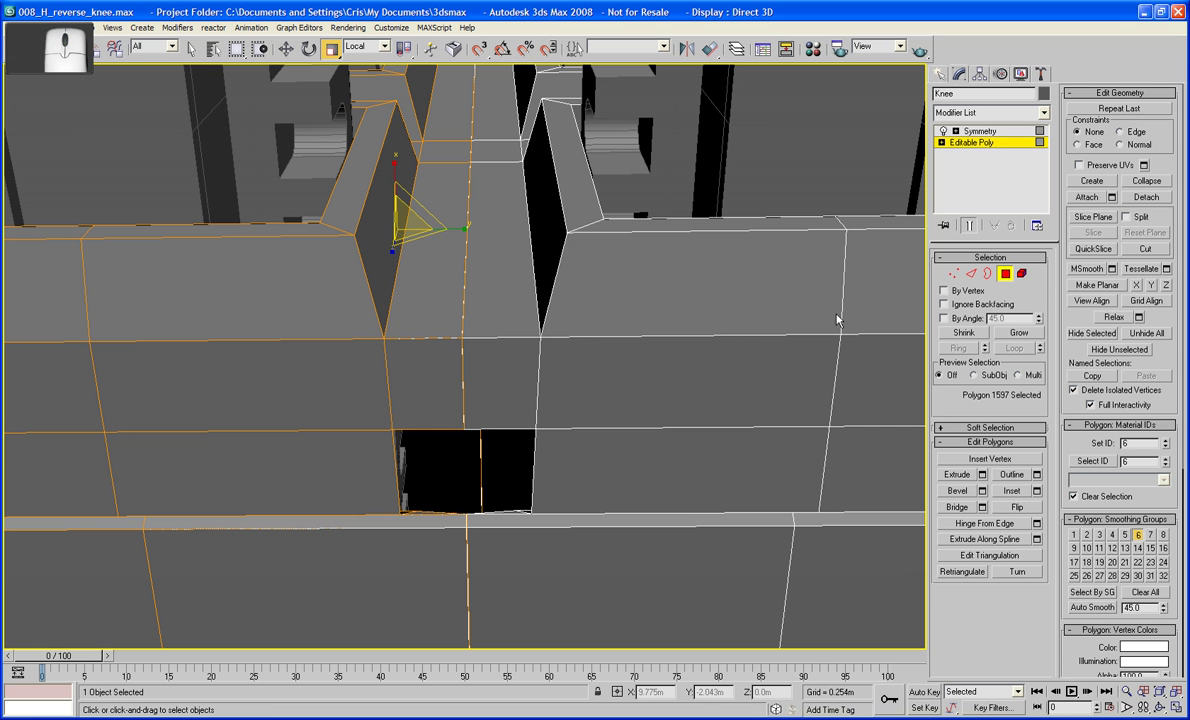
- Move the vertex at the opening's lower corner about 0.04 m along Y to the symmetry seam
key(1)
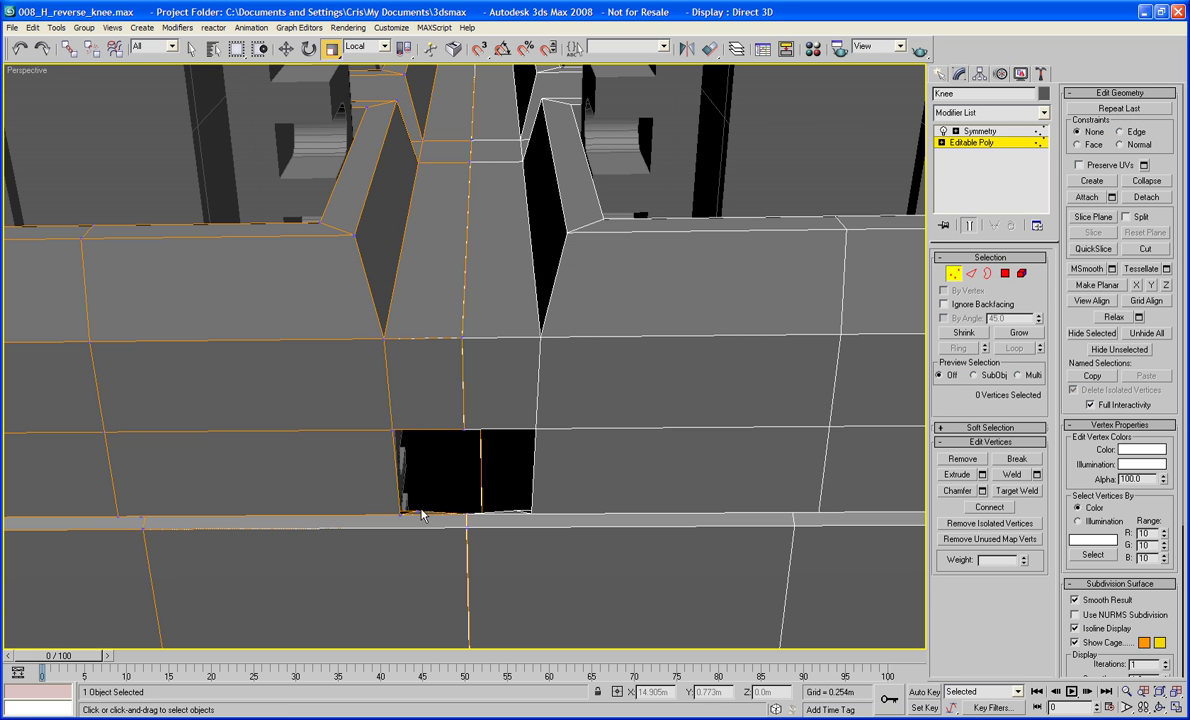
key(w)
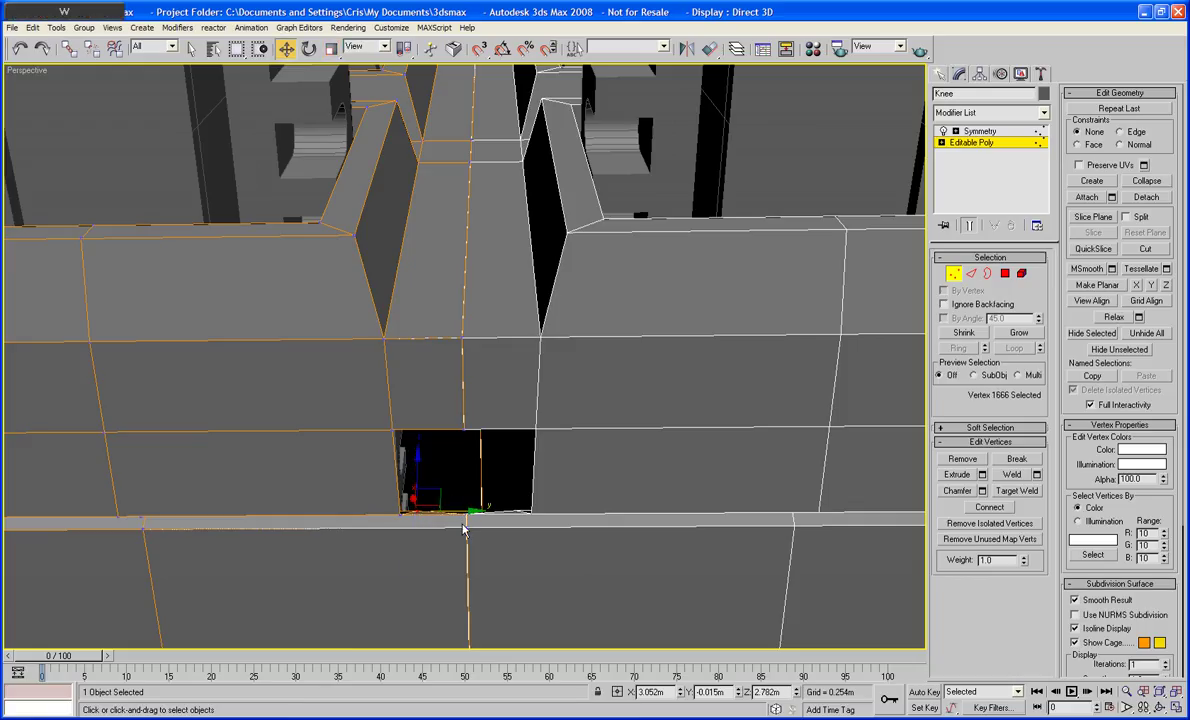
drag(468, 511, 495, 510)
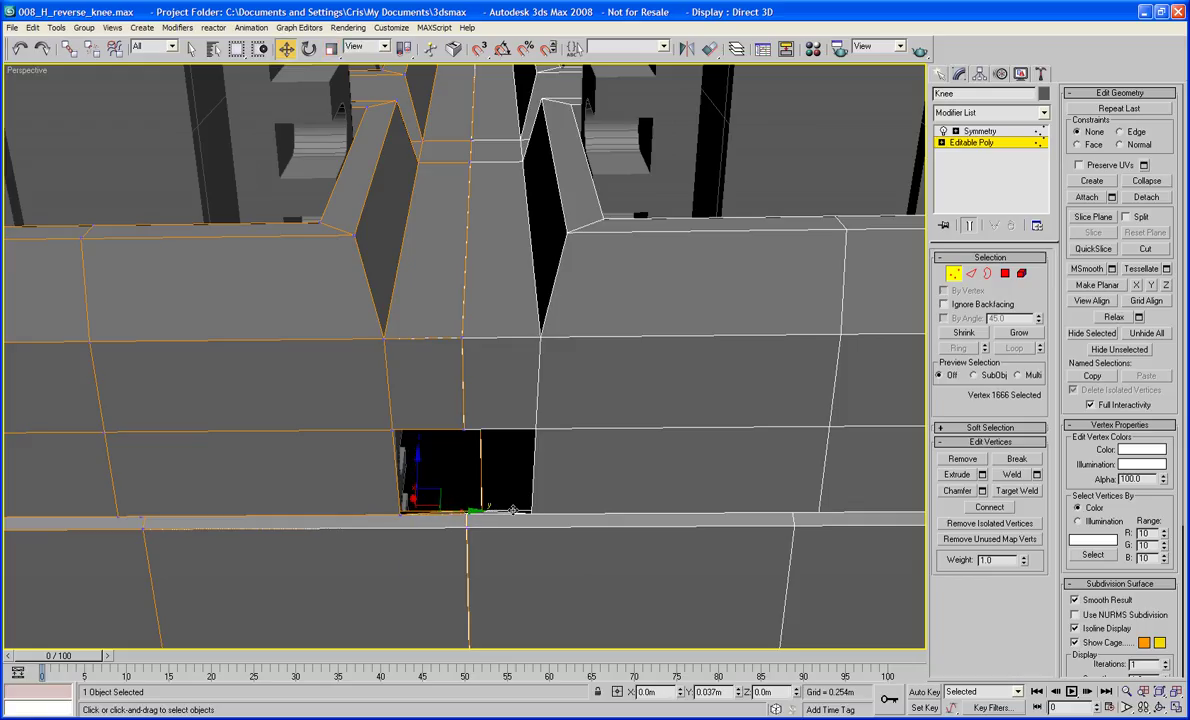
alt+middle_drag(515, 510, 513, 414)
drag(505, 283, 511, 285)
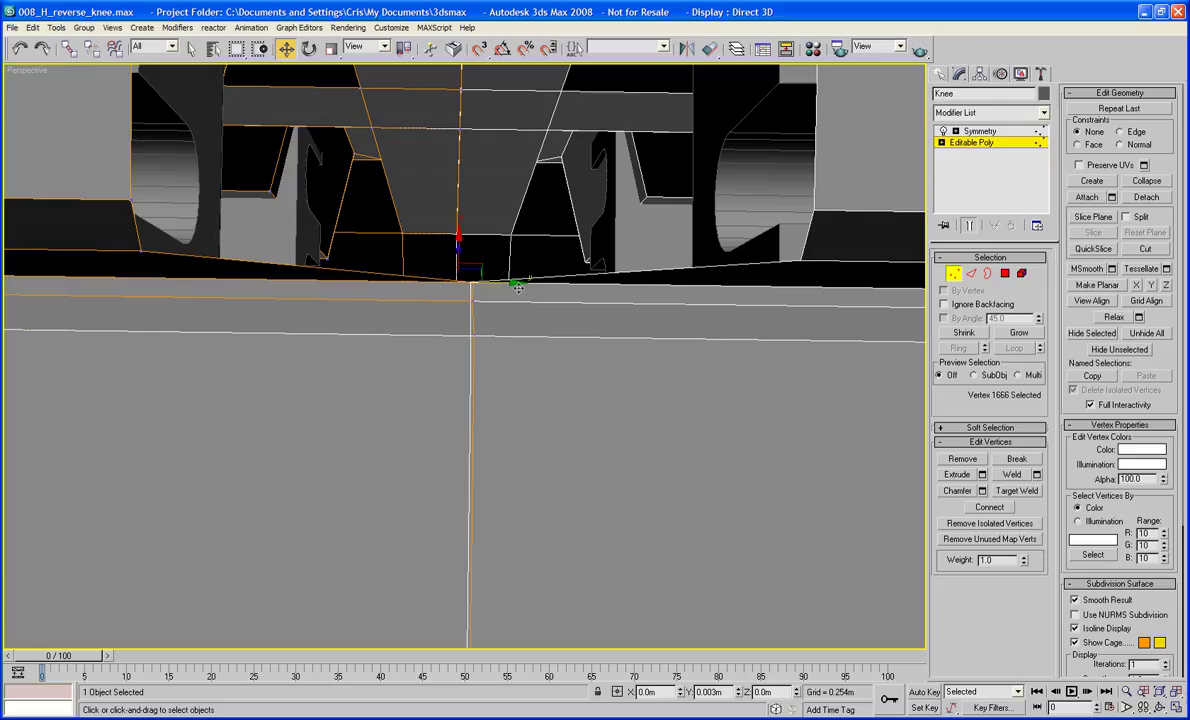
drag(517, 287, 517, 288)
- Move the neighbouring lower-edge vertex about 0.054 m along Y onto the symmetry seam
scroll(517, 288, down, 2)
middle_drag(451, 287, 421, 367)
scroll(423, 371, down, 2)
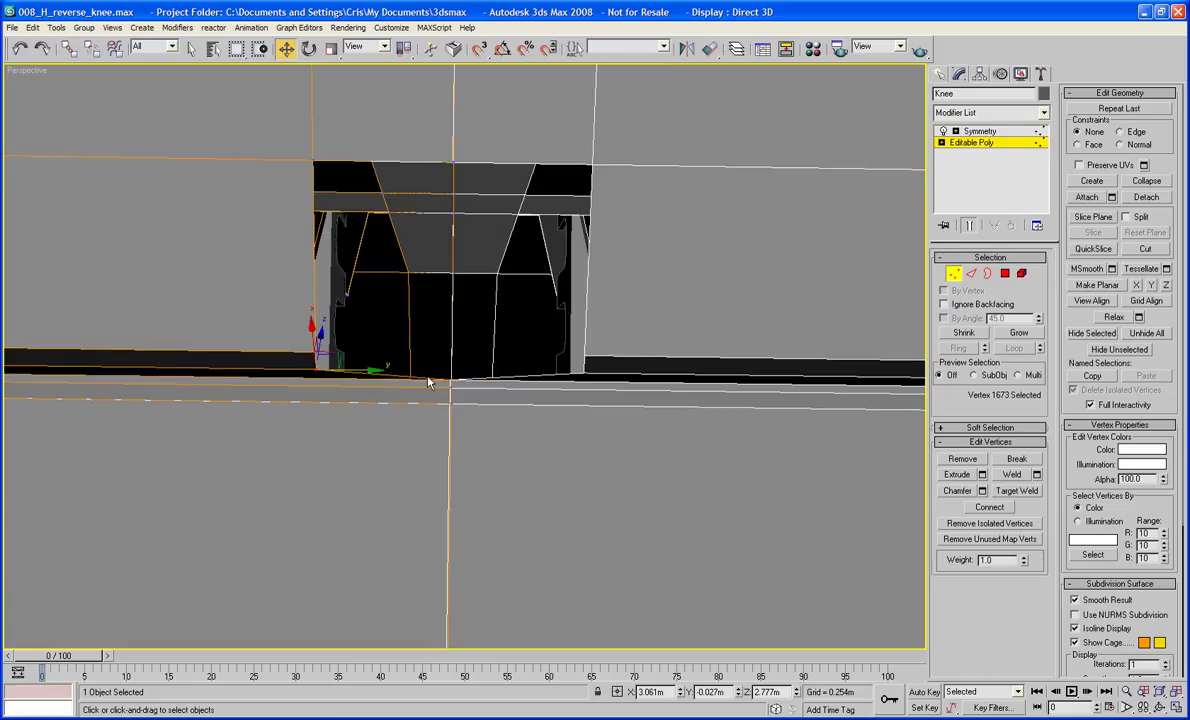
drag(380, 370, 427, 370)
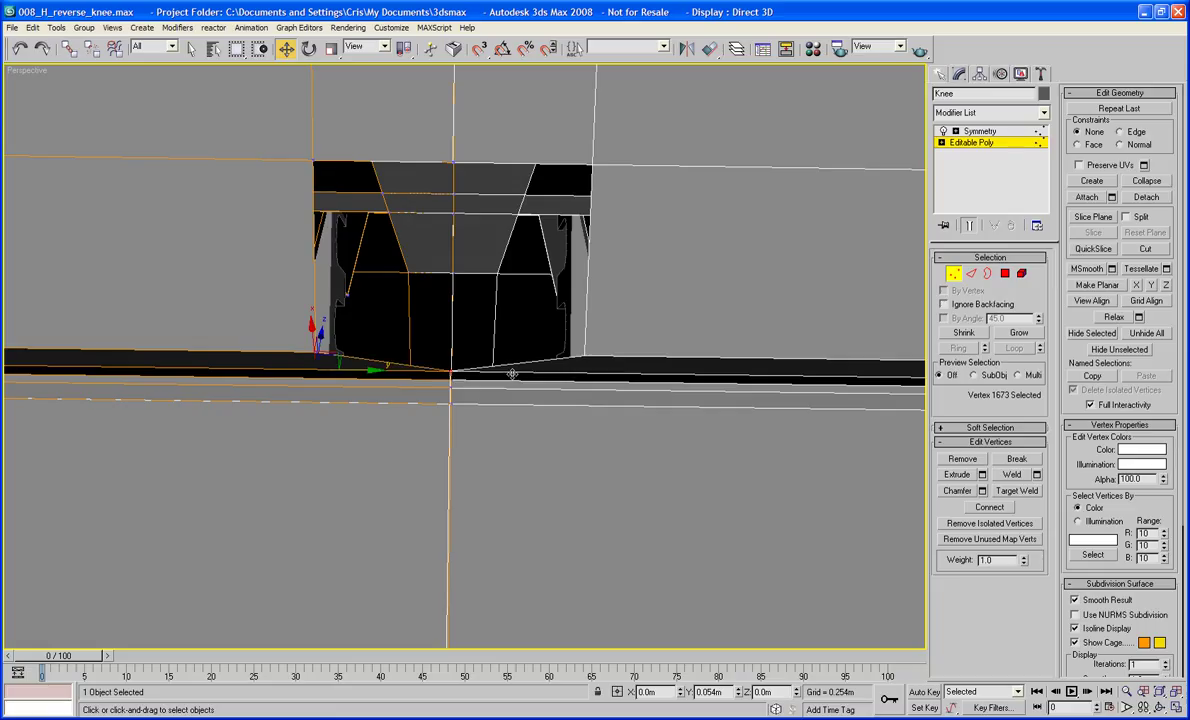
middle_drag(510, 372, 508, 442)
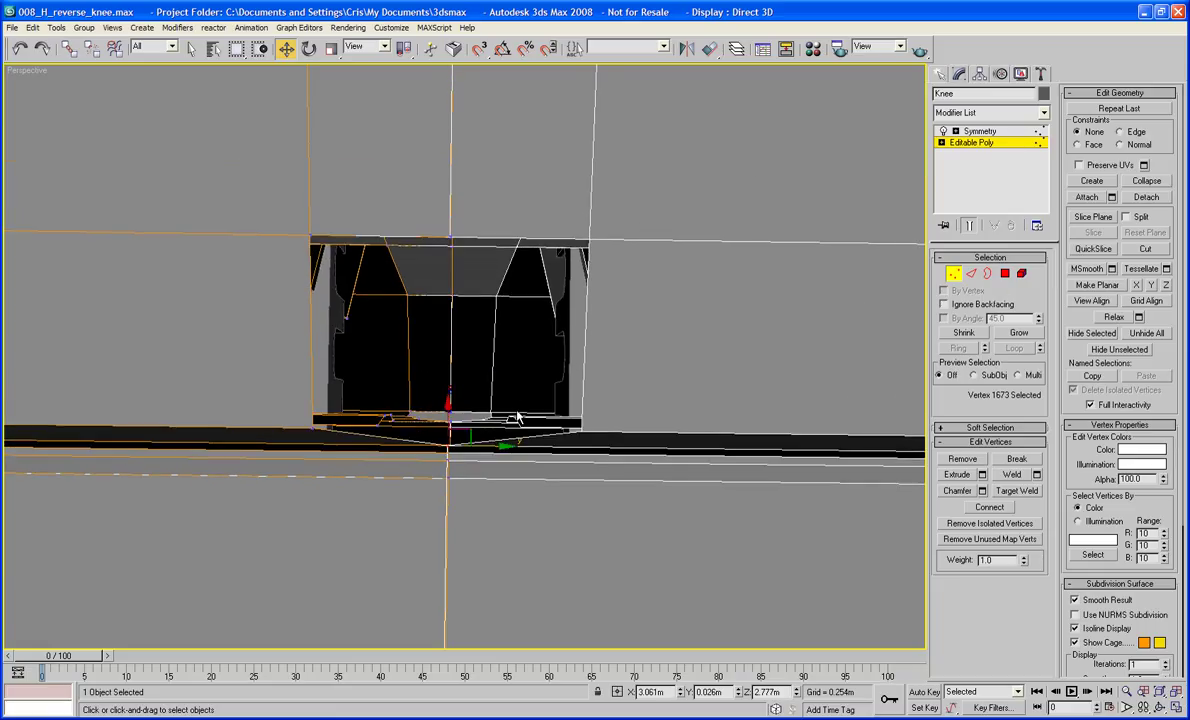
- Convert the Knee object with its Symmetry modifier to a single Editable Poly
right_click(897, 306)
mouse_move(903, 440)
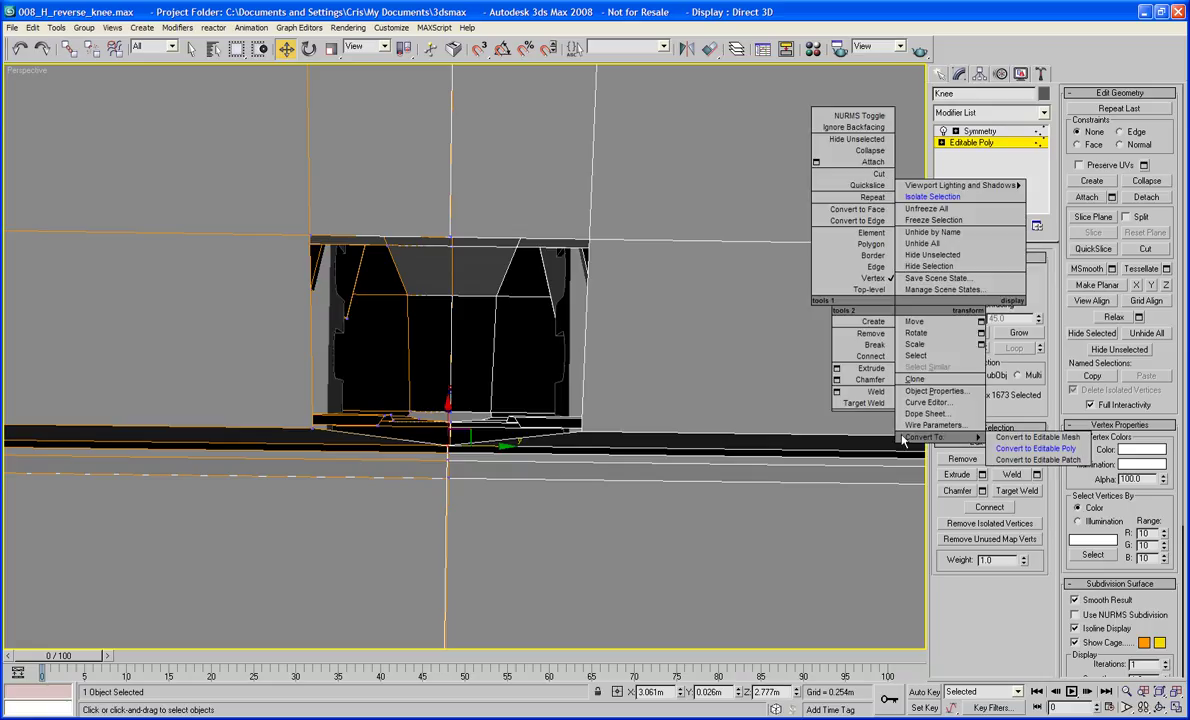
click(1040, 448)
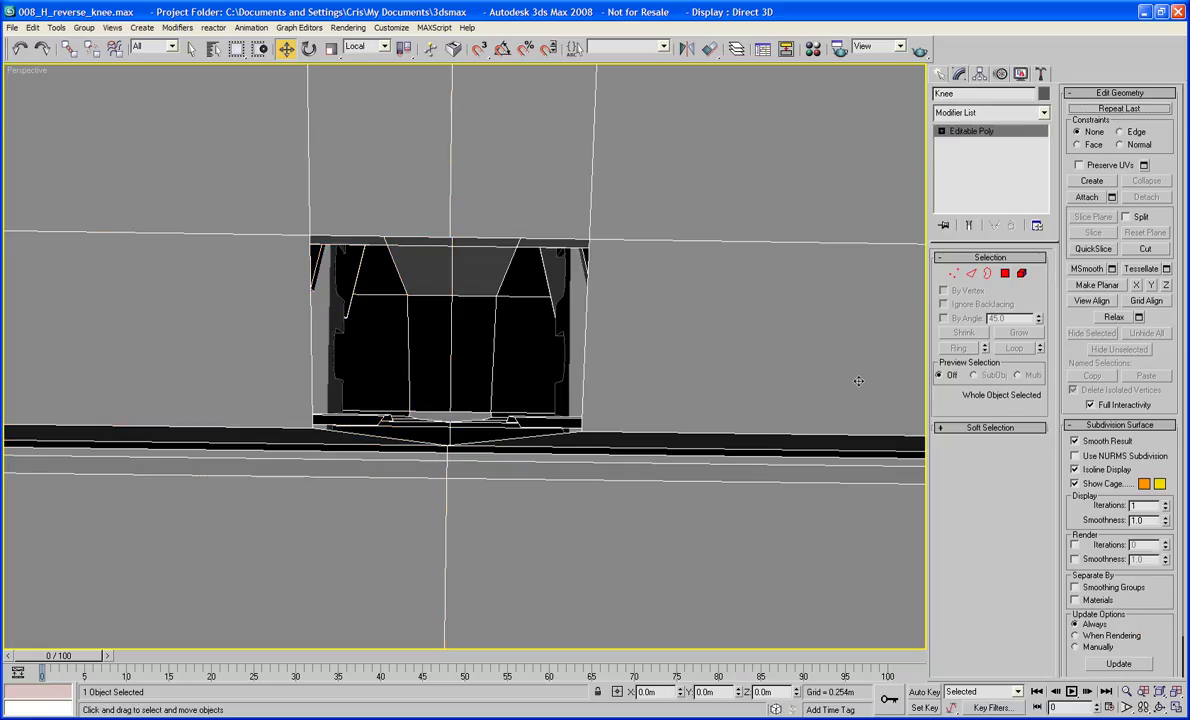
- Cap the open border around the square hole in the middle of the Knee block
double_click(589, 315)
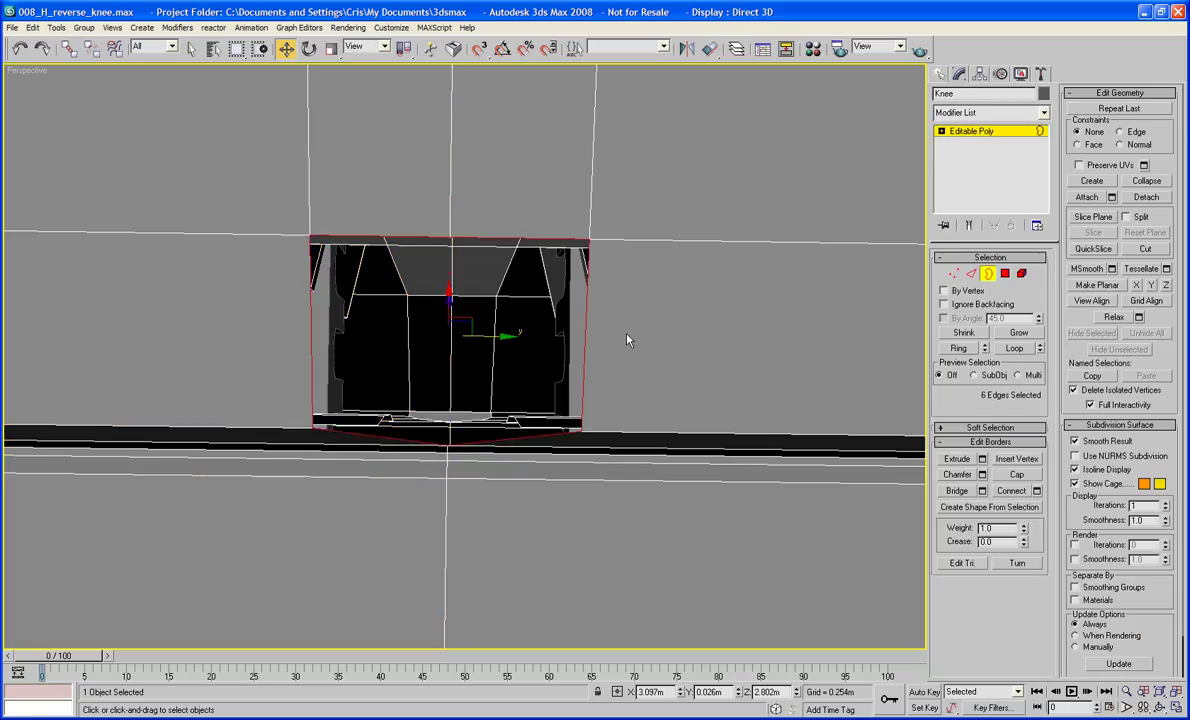
click(1029, 475)
middle_drag(743, 458, 748, 386)
scroll(747, 421, down, 4)
scroll(747, 385, up, 4)
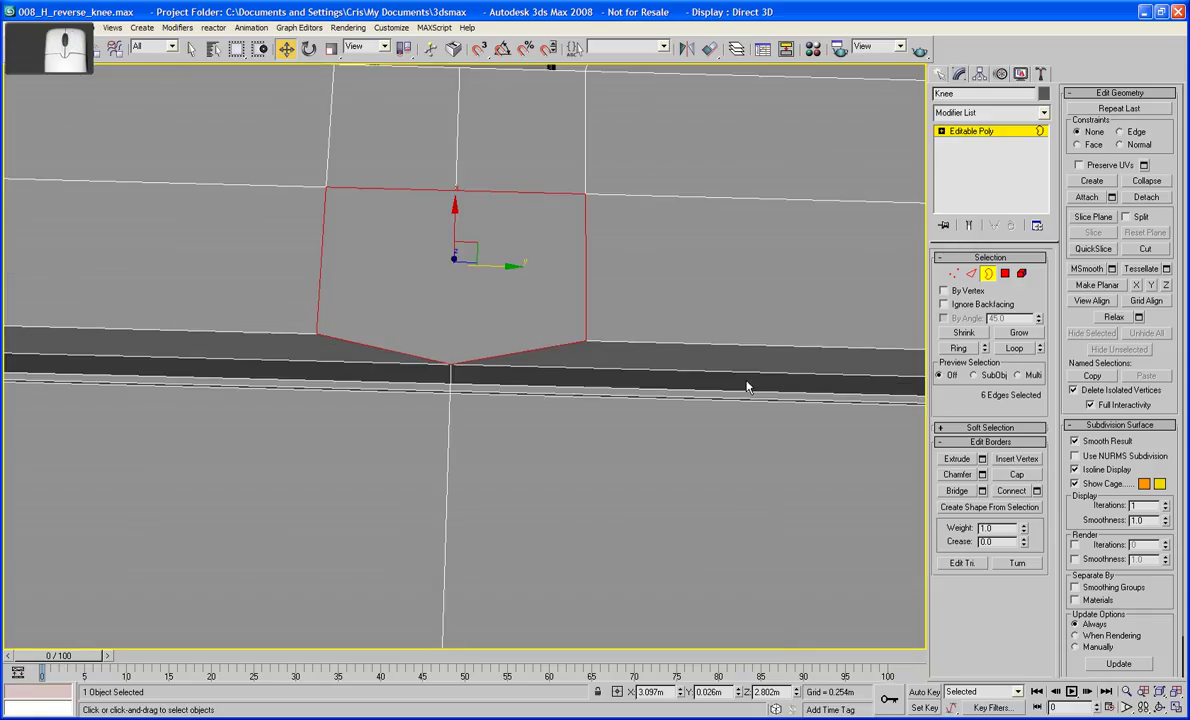
- Cut an edge across the new cap between its two lower side corners, above the pointed seam vertex
click(1146, 249)
click(587, 339)
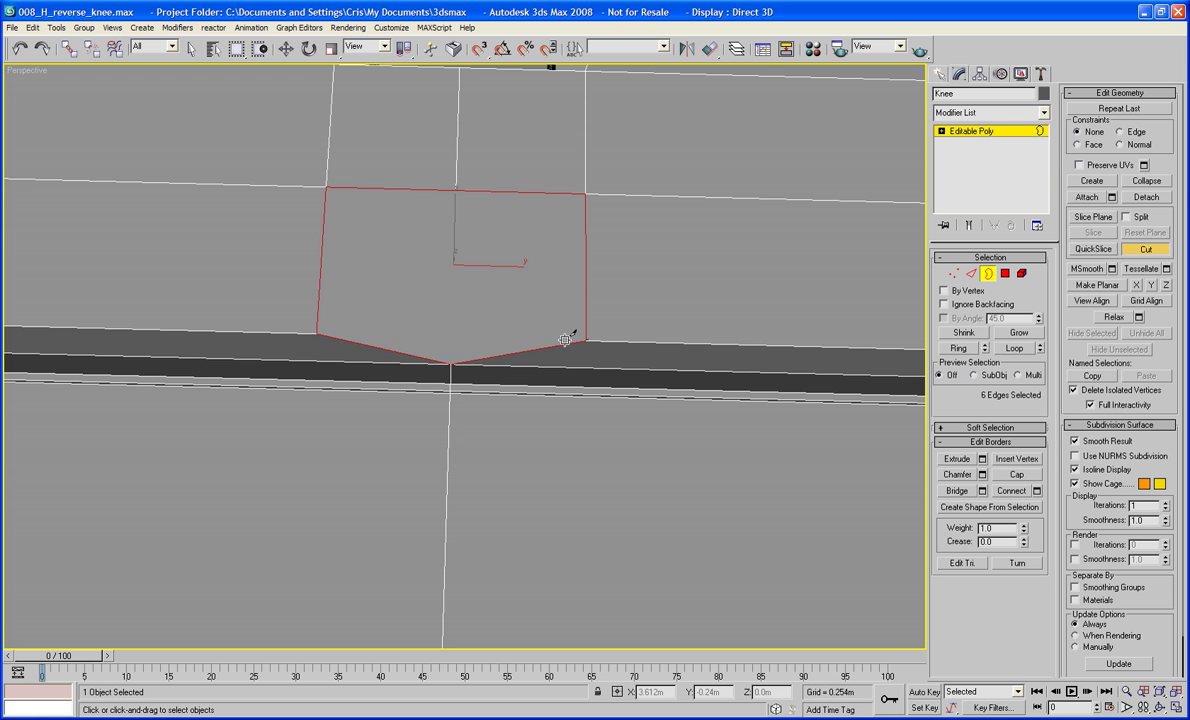
click(316, 333)
right_click(348, 348)
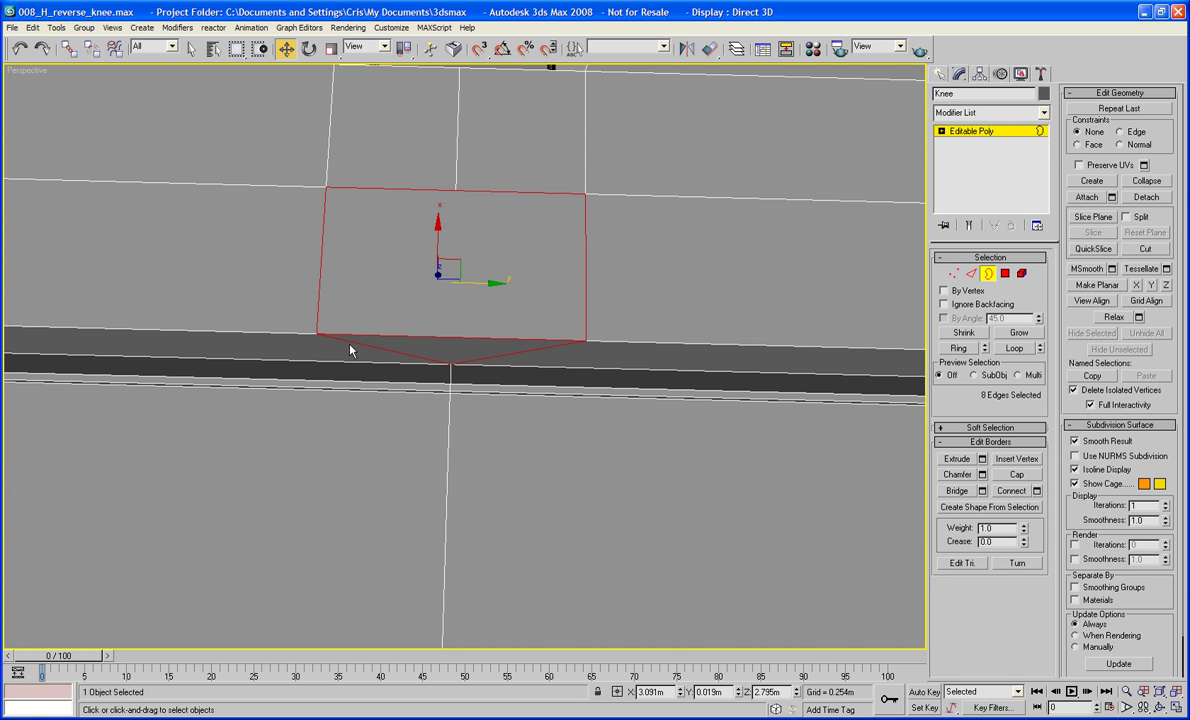
- Bridge the two short side edges of the remaining narrow opening beneath the centre strip
click(667, 298)
scroll(669, 300, down, 5)
alt+middle_drag(669, 300, 451, 691)
scroll(473, 495, up, 4)
alt+middle_drag(467, 603, 478, 526)
scroll(478, 526, up, 2)
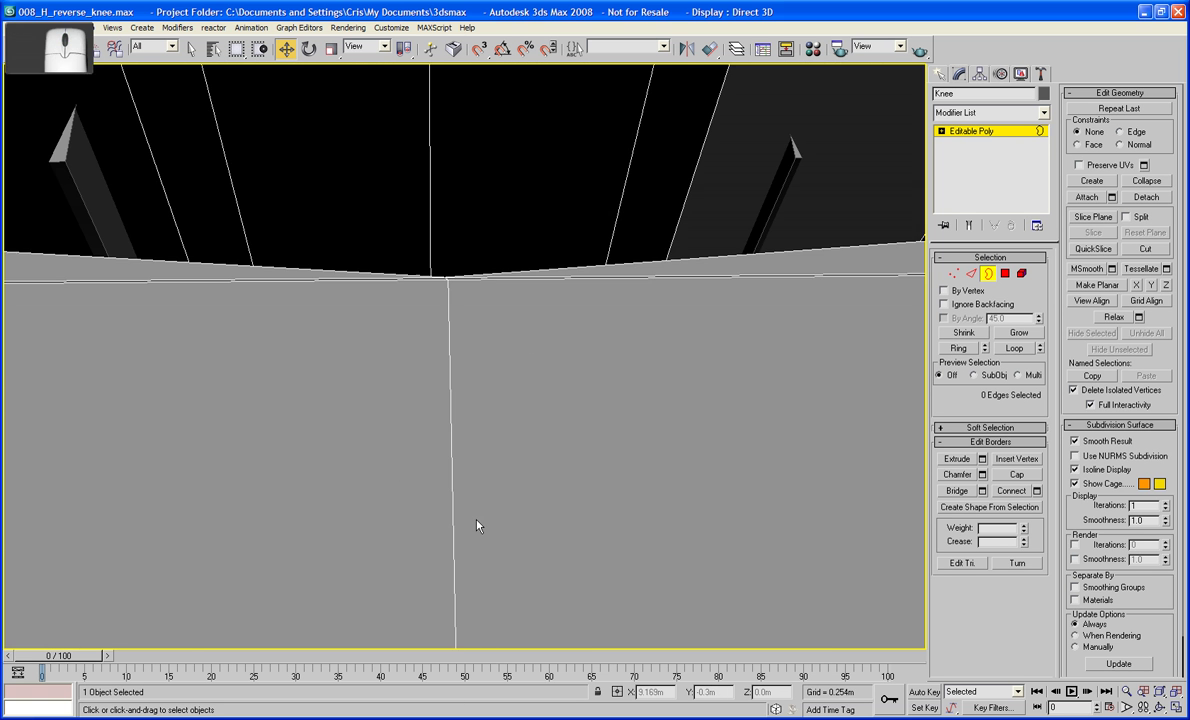
scroll(477, 525, down, 2)
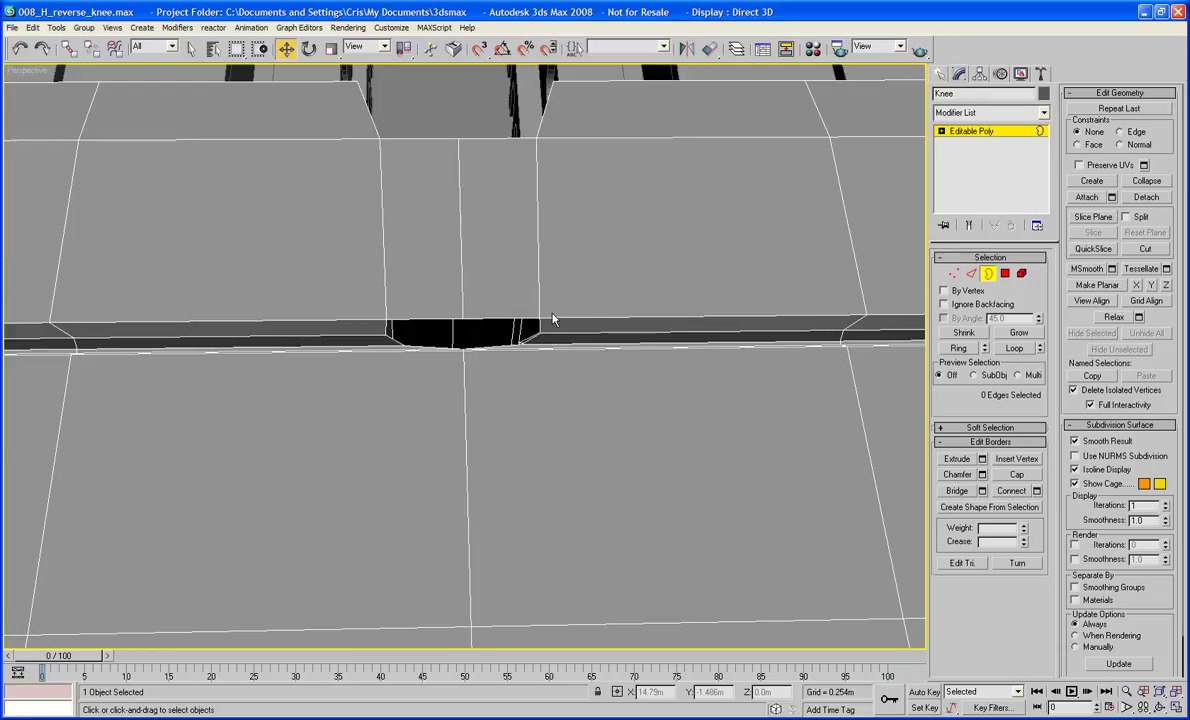
key(2)
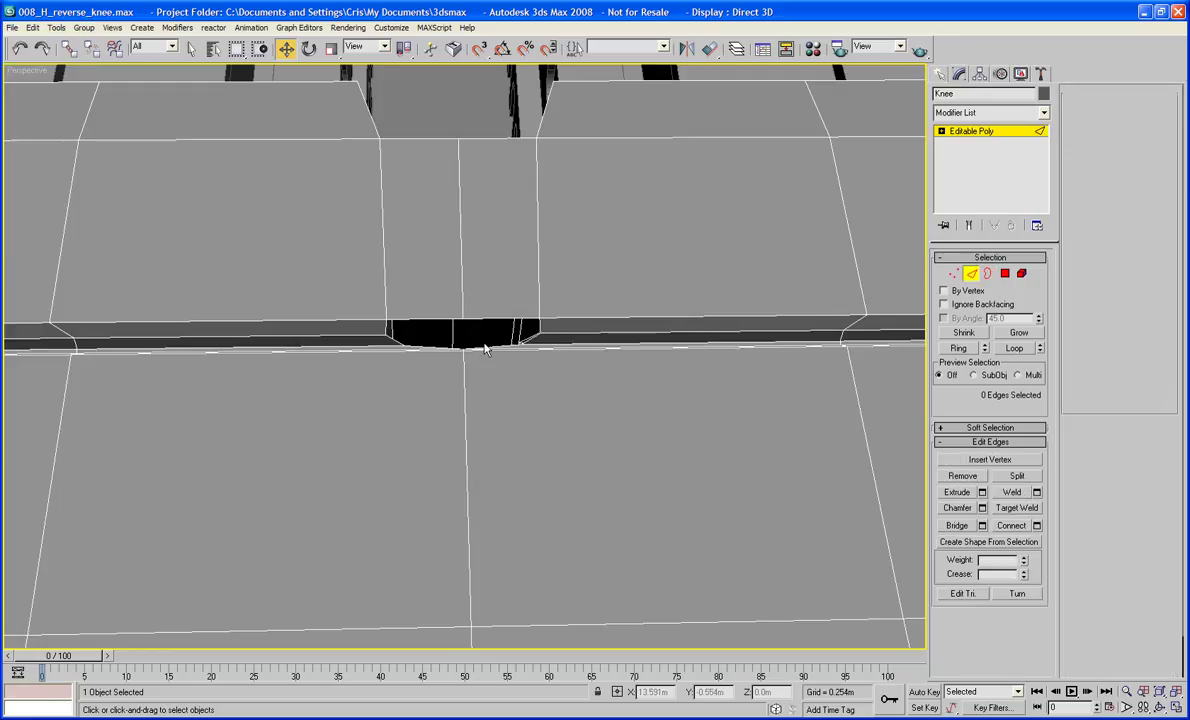
click(527, 326)
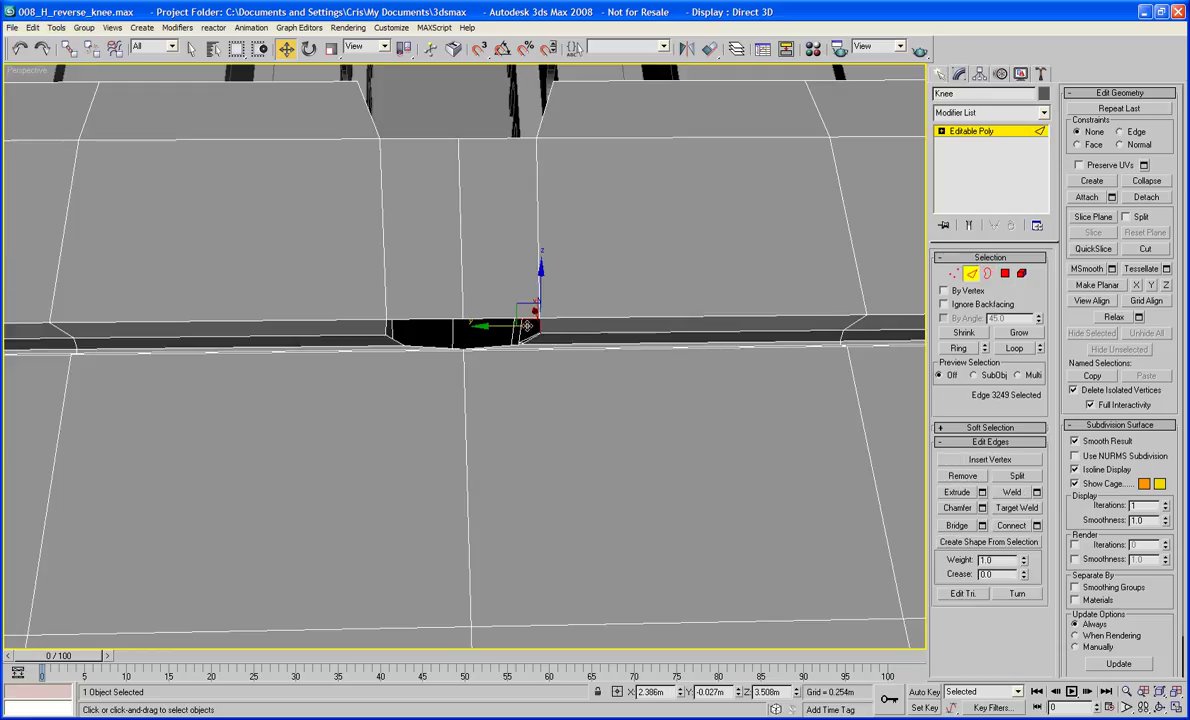
ctrl+click(386, 329)
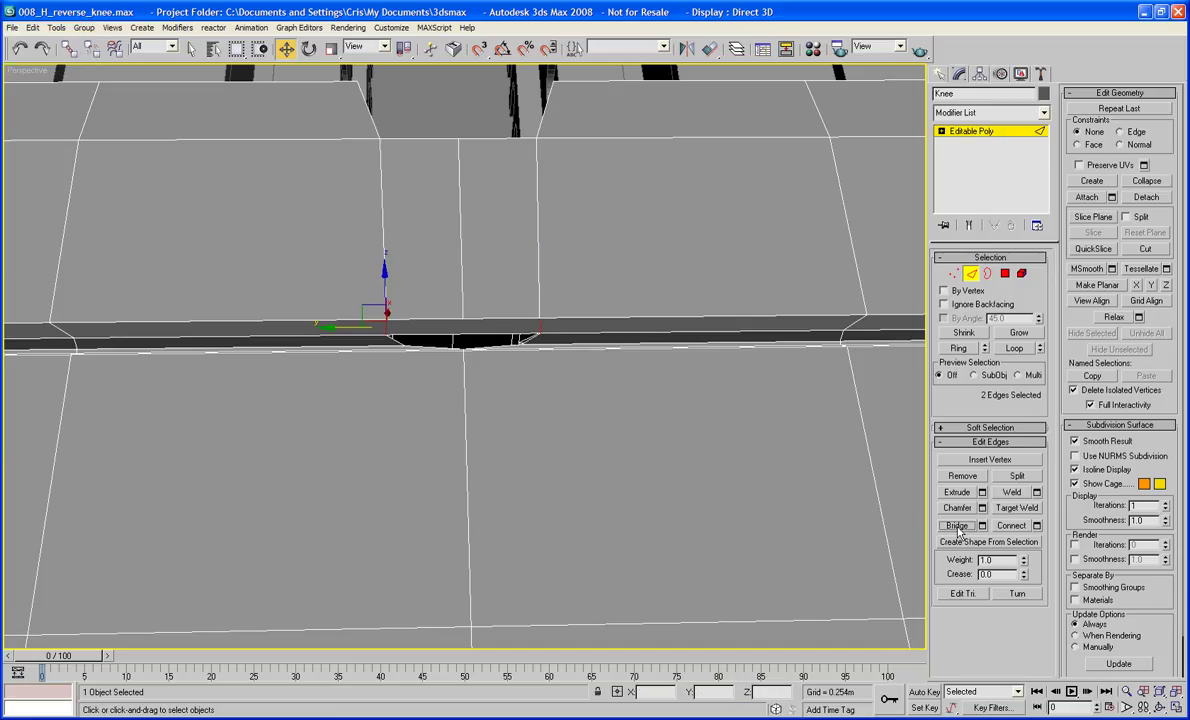
- Cap the remaining border of the thin gap below the bridged strip
mouse_move(677, 380)
middle_down()
mouse_move(697, 390)
mouse_move(627, 364)
mouse_move(627, 378)
mouse_move(667, 380)
middle_up()
scroll(697, 390, up, 5)
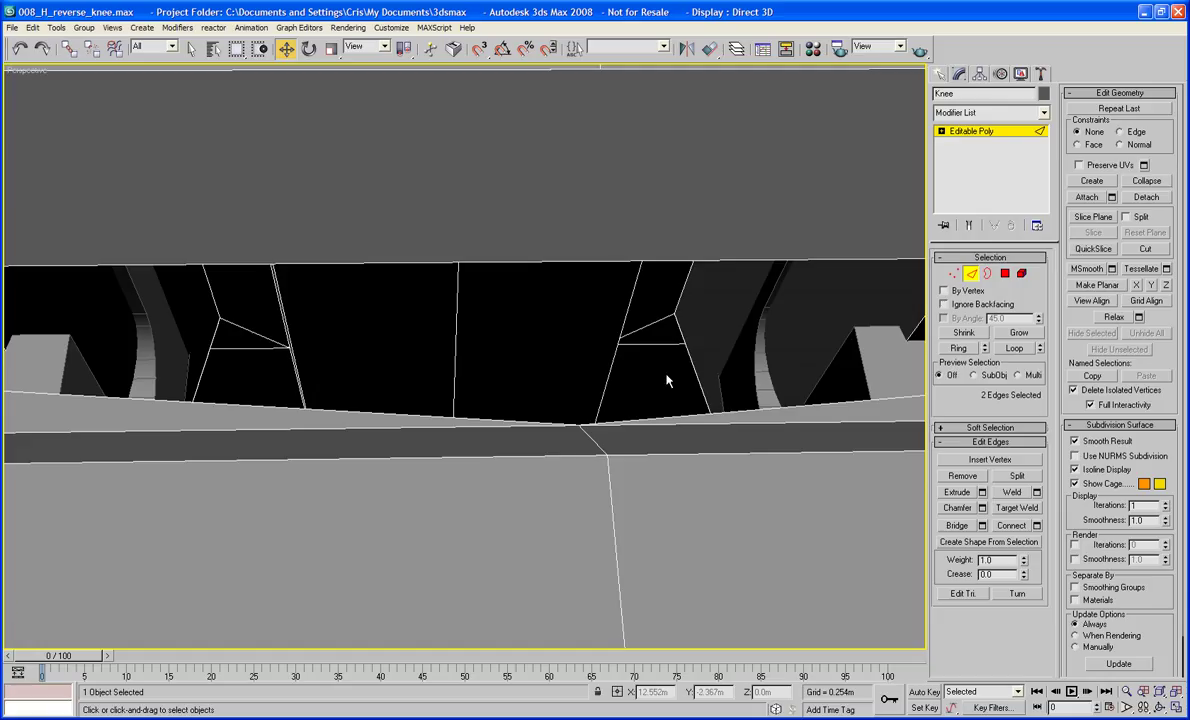
click(988, 273)
click(772, 405)
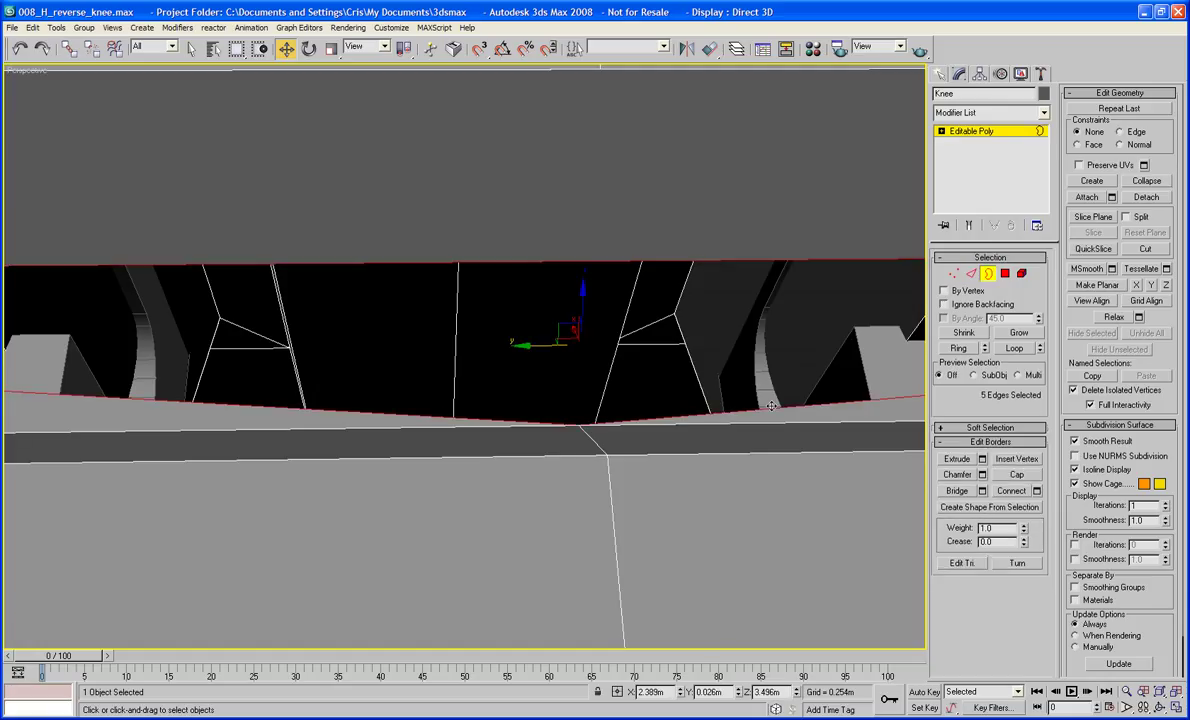
key(z)
alt+middle_drag(725, 413, 640, 443)
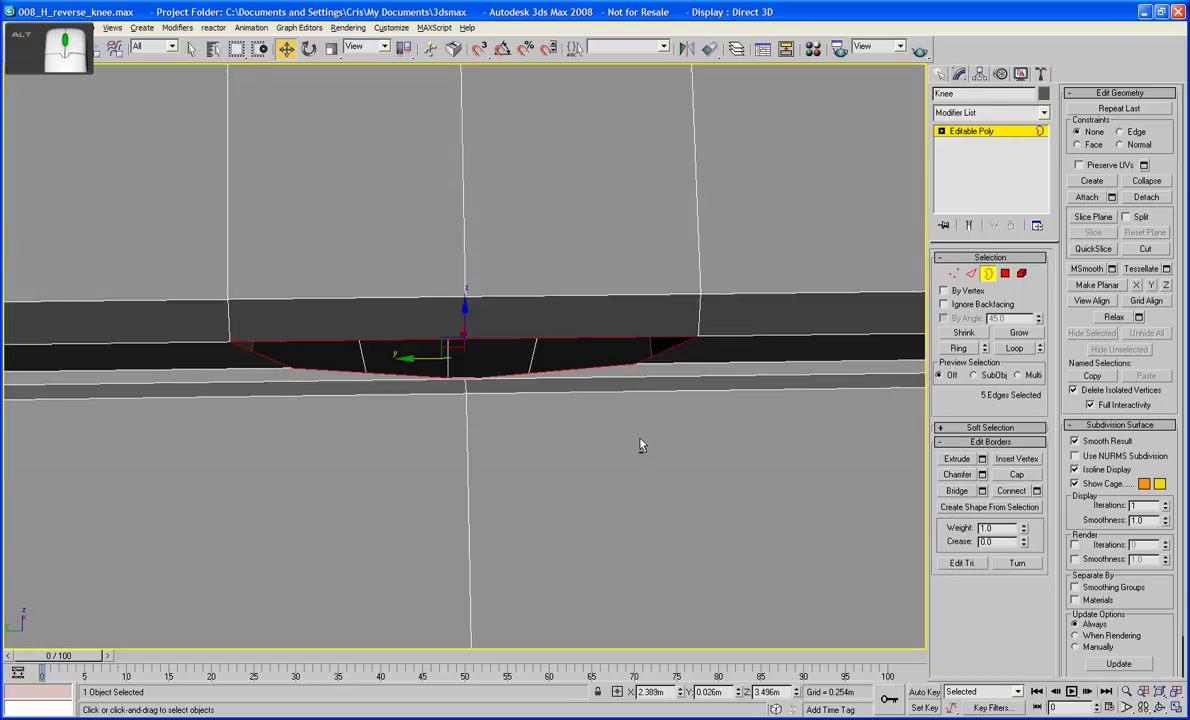
click(1017, 475)
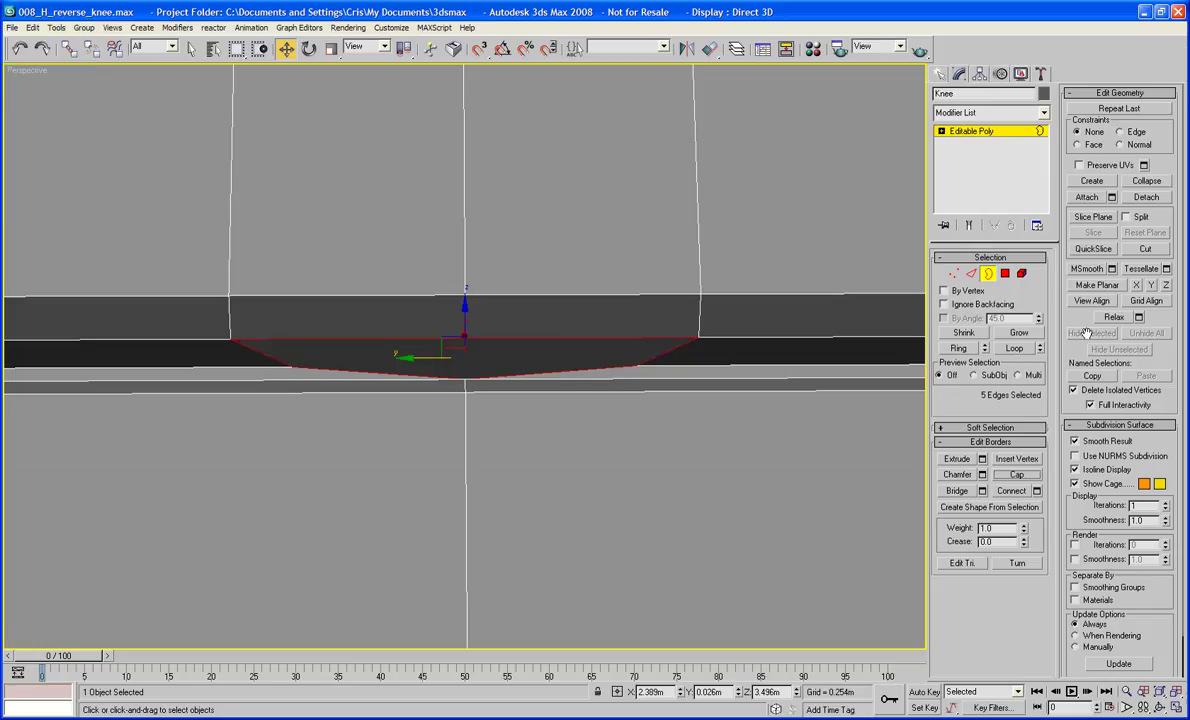
- Cut an edge across the gap's cap between its two lower side corners
click(1145, 249)
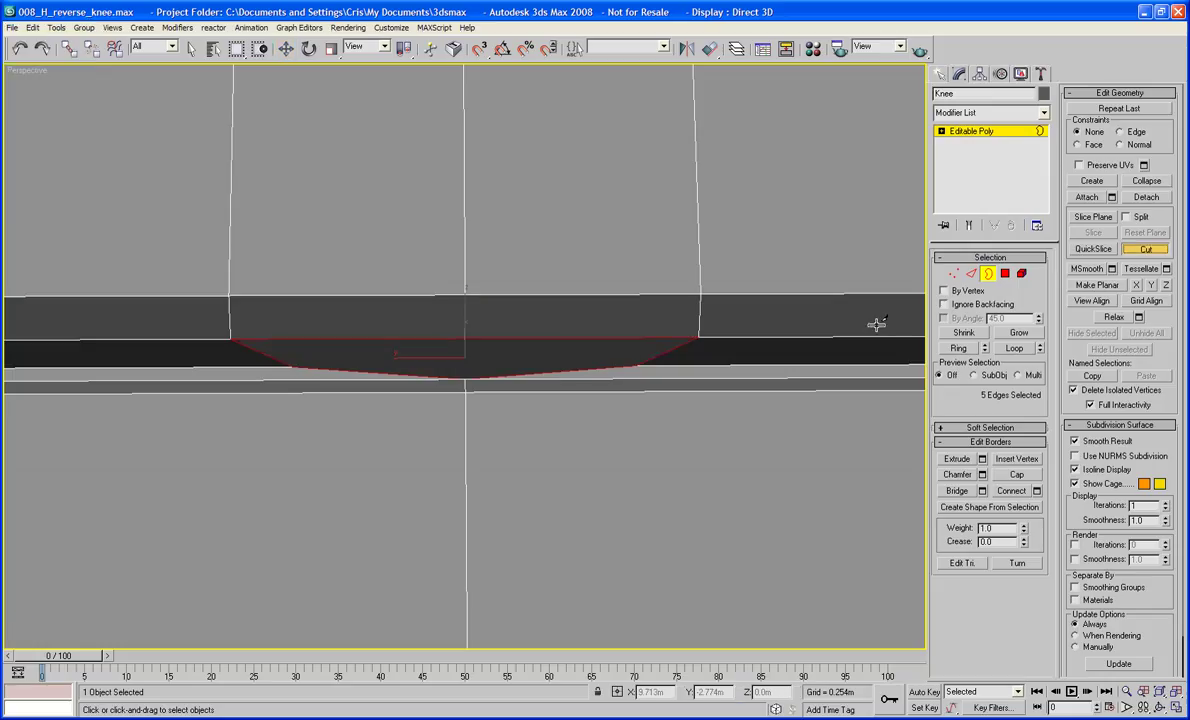
click(635, 366)
click(297, 365)
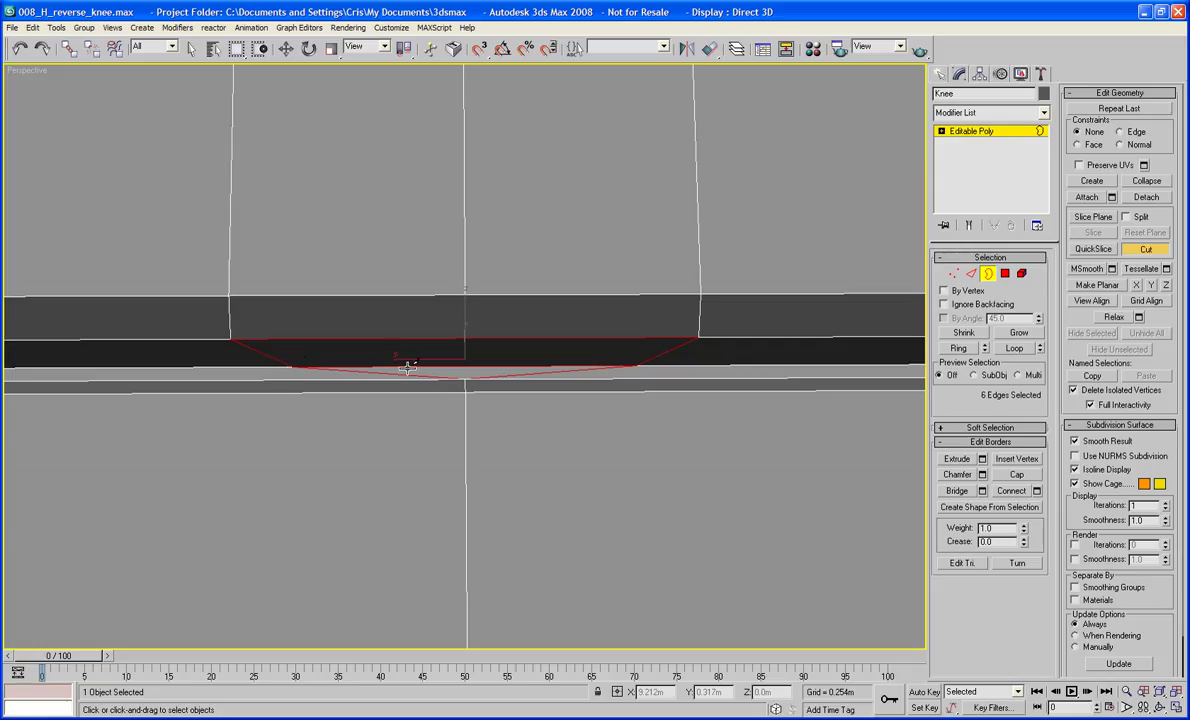
- Examine the closed Knee block from several angles and leave border sub-object editing
scroll(408, 368, down, 8)
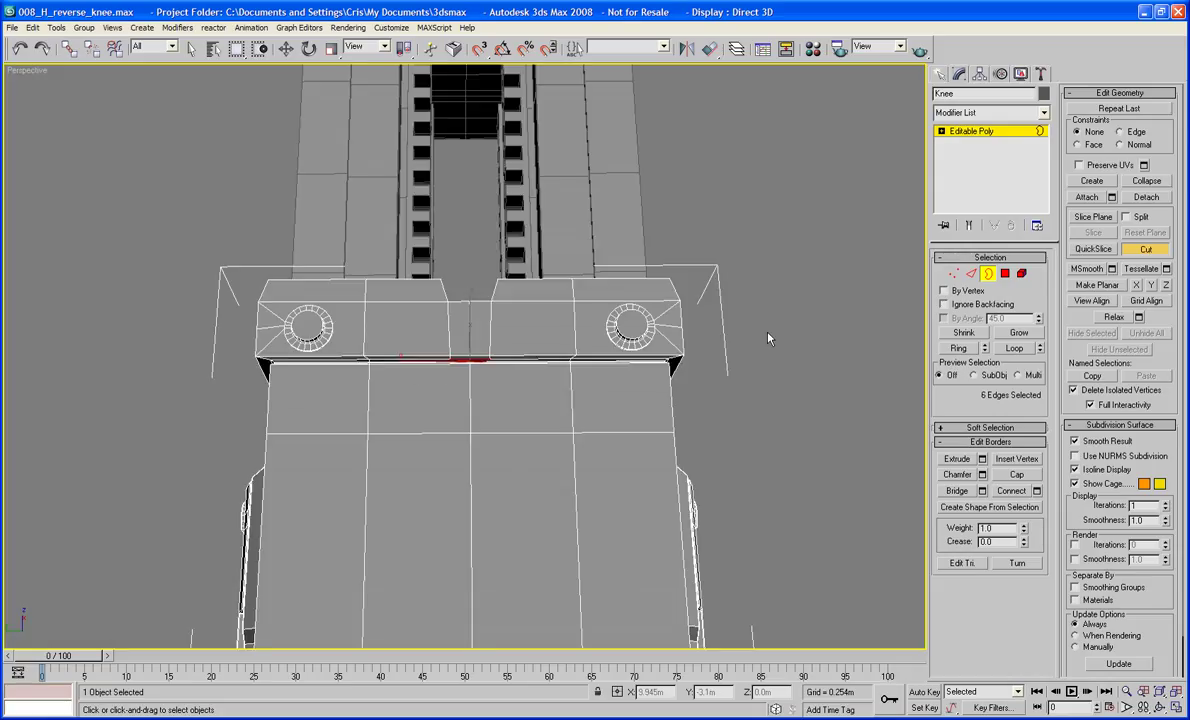
alt+middle_drag(668, 337, 533, 283)
scroll(684, 413, down, 5)
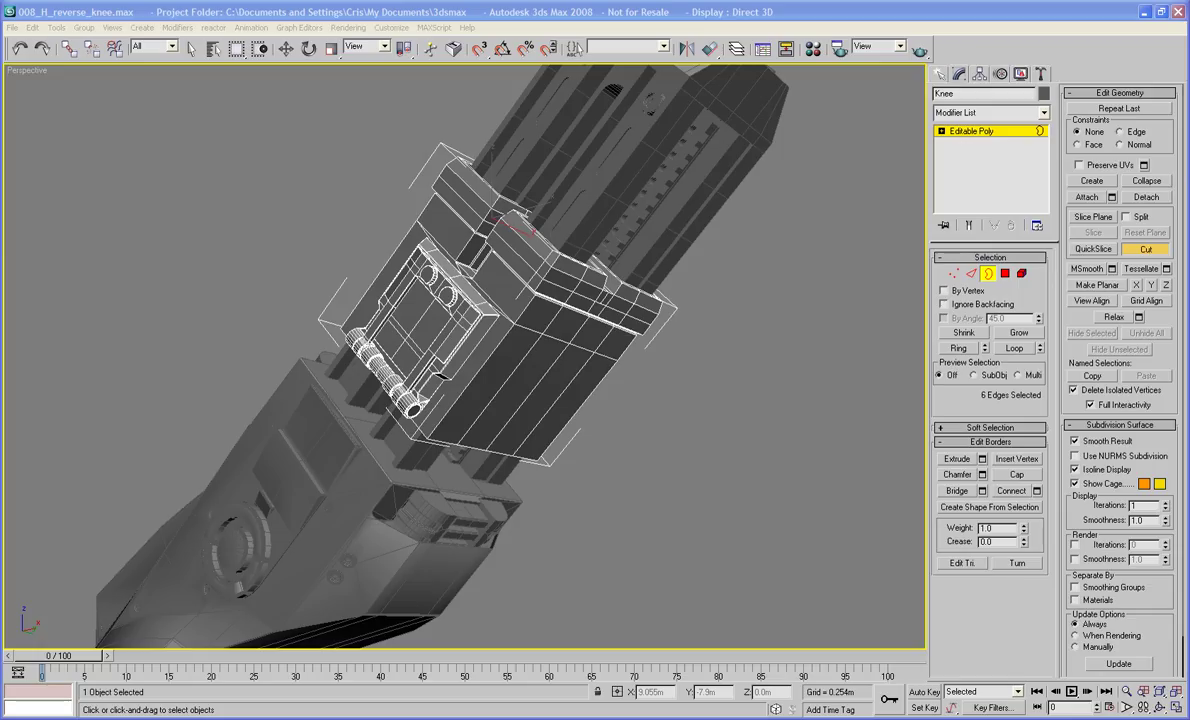
alt+middle_drag(664, 556, 590, 413)
scroll(693, 491, up, 3)
scroll(679, 449, up, 2)
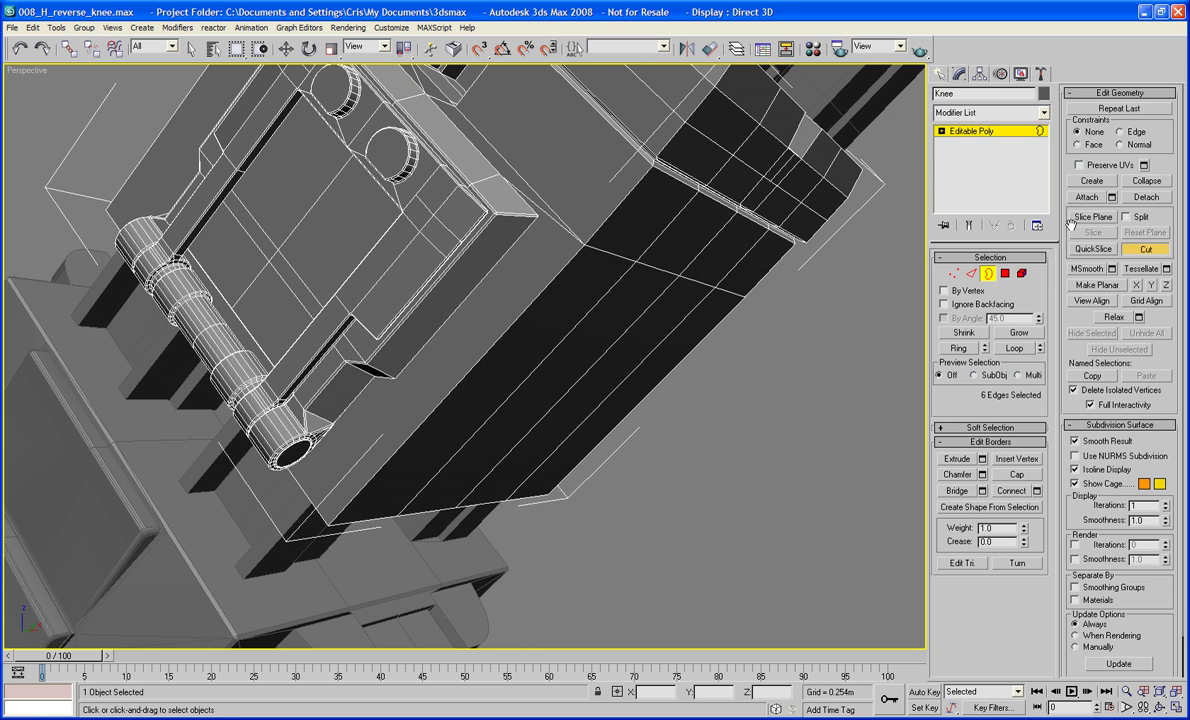
click(988, 273)
key(w)
scroll(821, 364, down, 5)
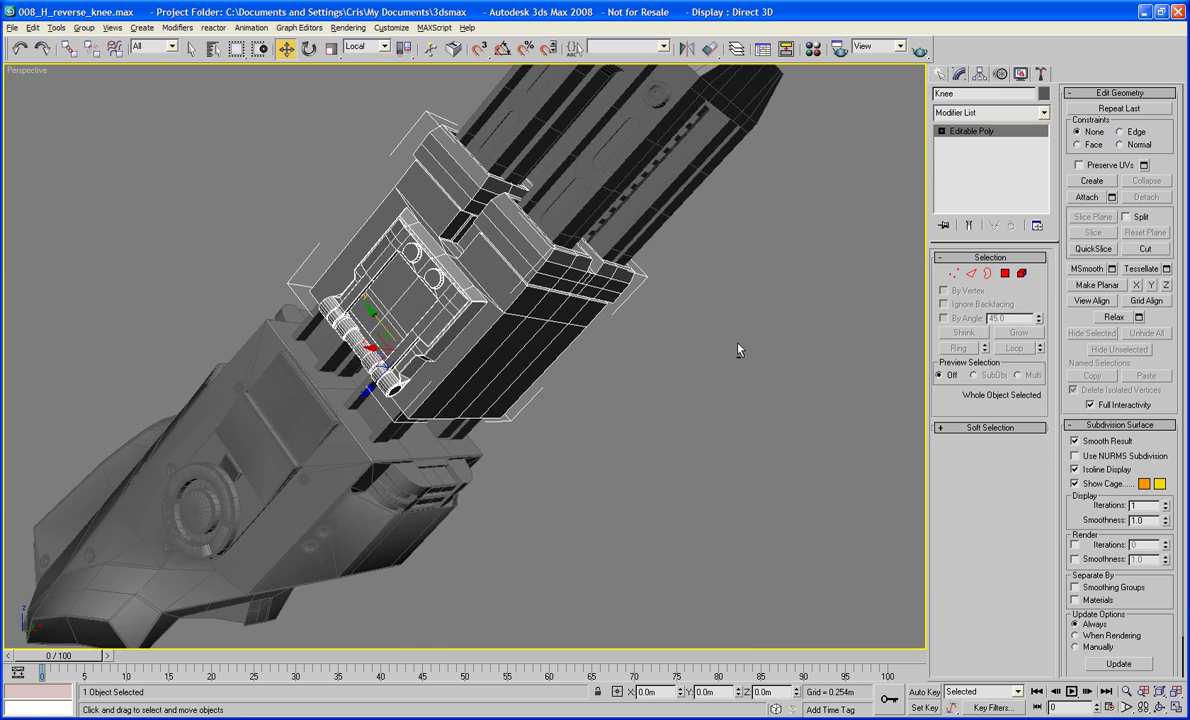
alt+middle_drag(738, 348, 920, 152)
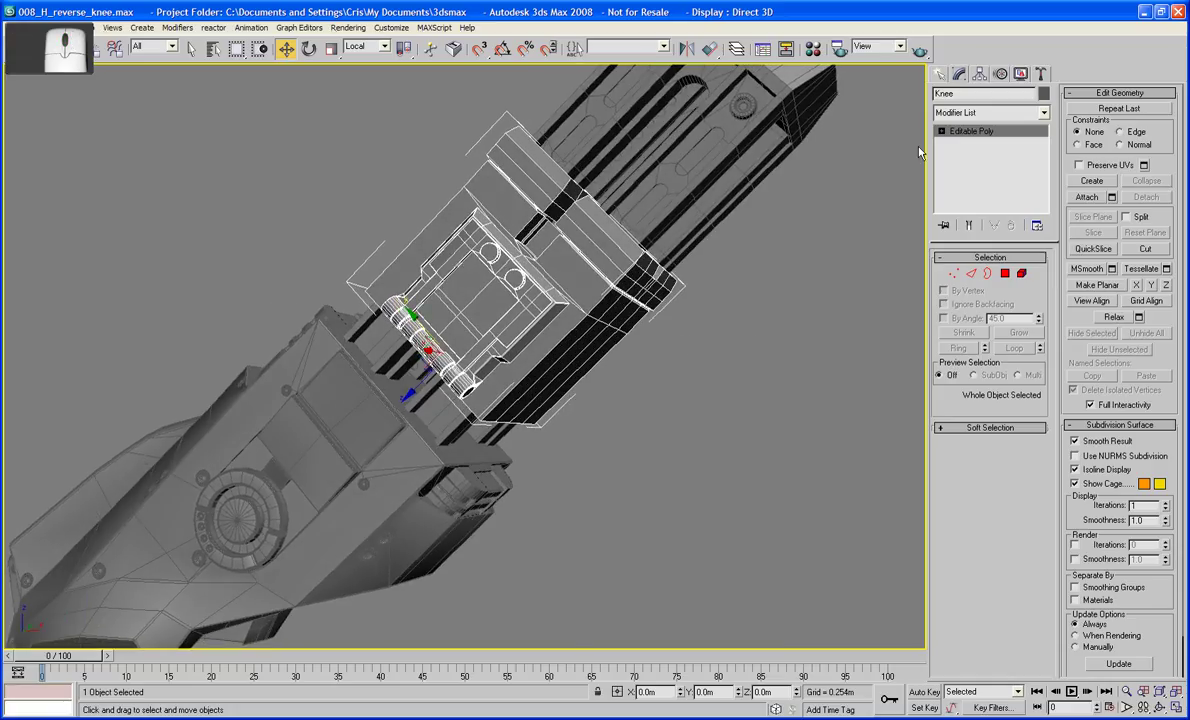
- Create an AutoGrid cylinder on the Knee block's face, about 1.25 m in radius and about -1.4 m high, with 22 sides
click(940, 74)
click(962, 195)
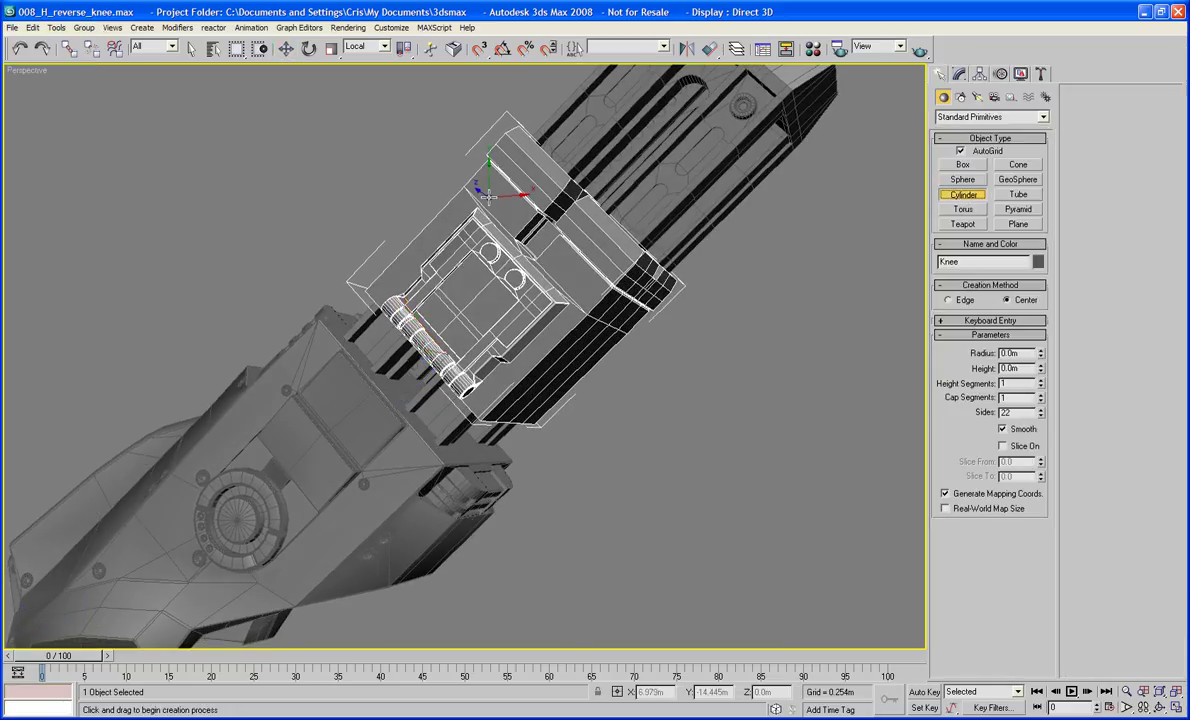
drag(437, 222, 470, 444)
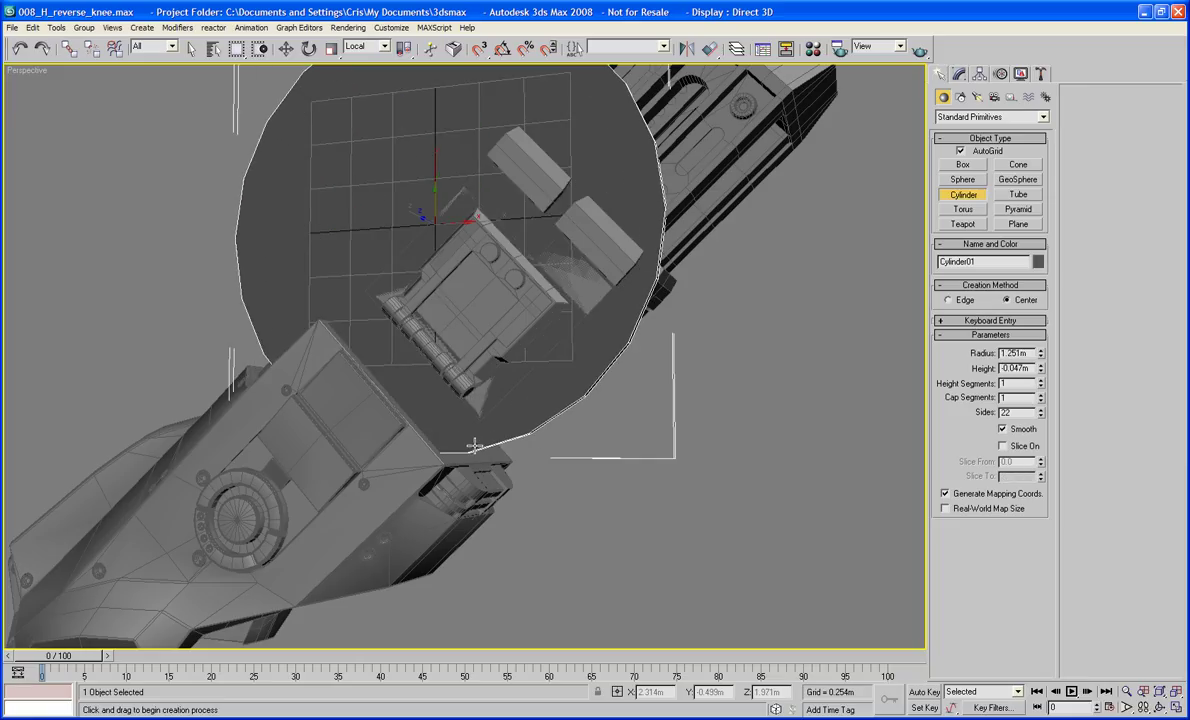
click(780, 178)
- Slice the cylinder into a wedge running from -3.0 to 283.5 degrees
click(1002, 446)
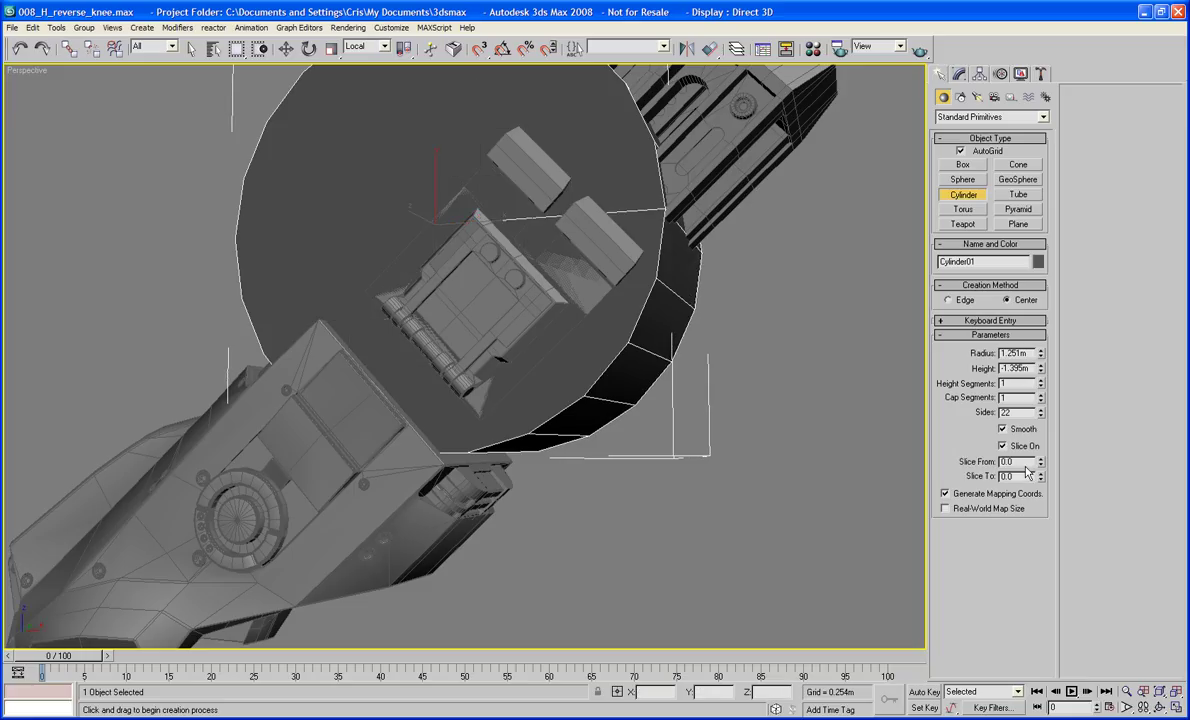
drag(1041, 465, 1019, 75)
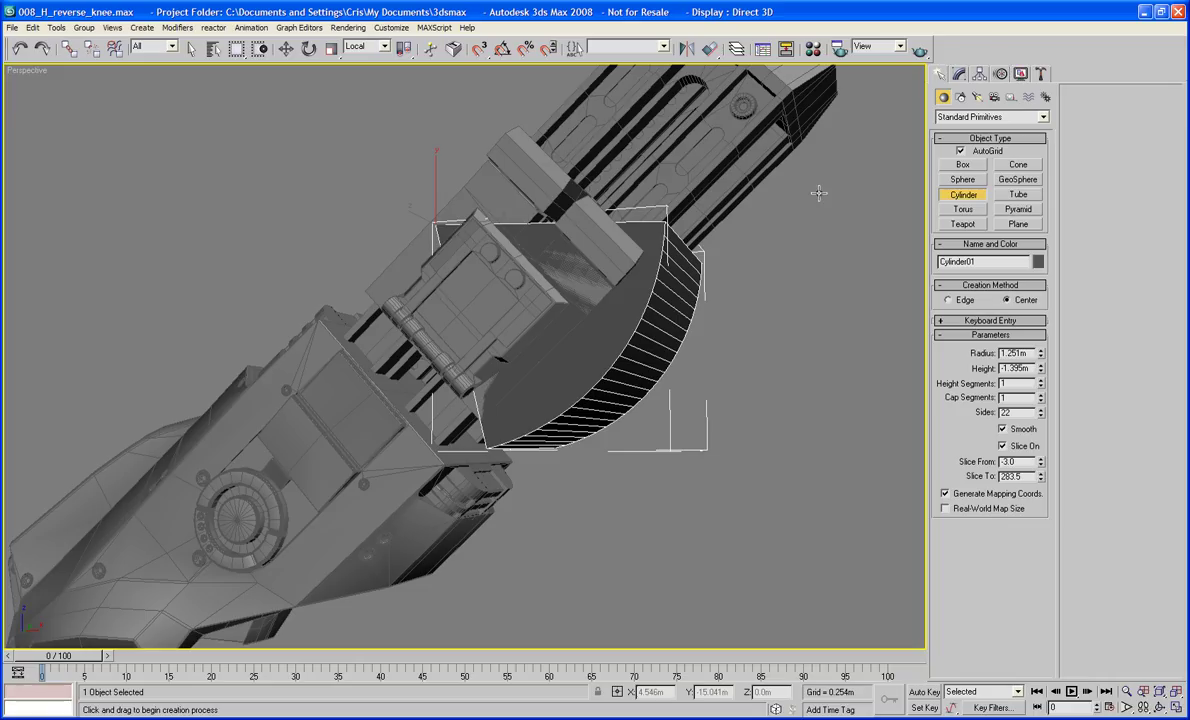
mouse_move(802, 307)
alt+middle_down()
mouse_move(834, 321)
mouse_move(798, 310)
alt+middle_up()
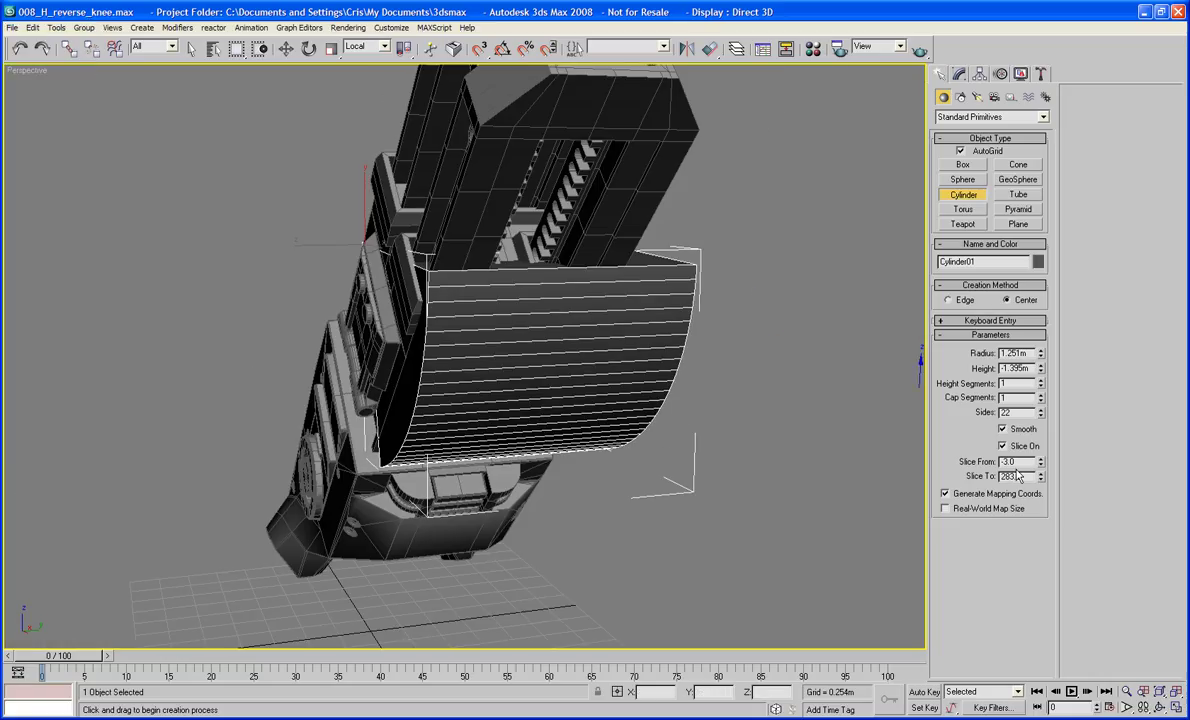
alt+middle_drag(745, 365, 790, 398)
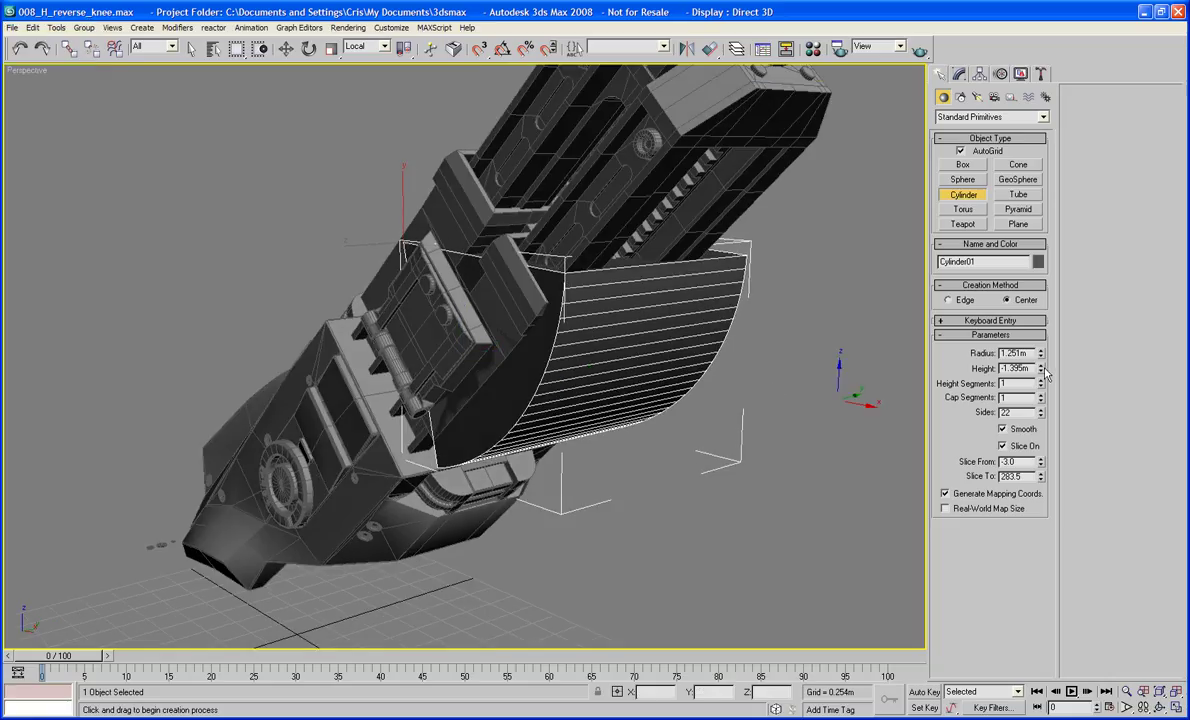
- Set the cylinder's height to about -0.726 m and move it sideways to centre it on the Knee block
drag(1040, 369, 1040, 337)
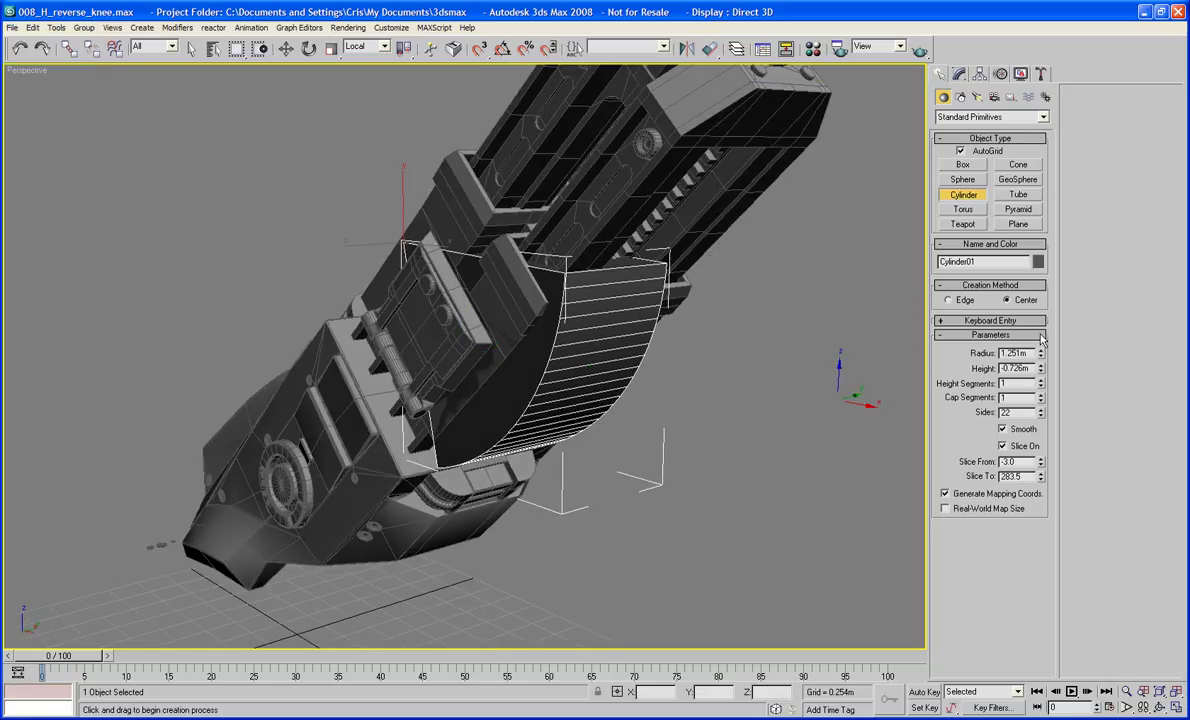
alt+middle_drag(755, 354, 622, 356)
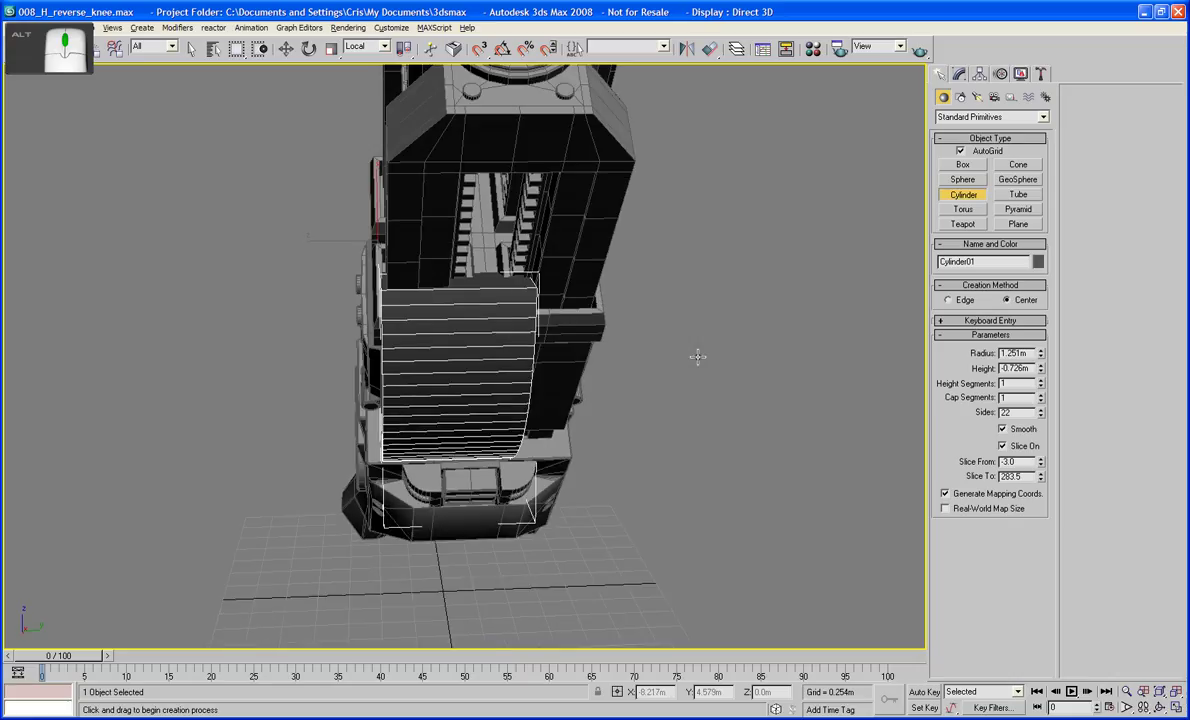
key(w)
drag(335, 241, 363, 243)
- Convert the cylinder to an Editable Poly, move it clear of the leg and delete all polygons except the curved strip
alt+middle_drag(405, 352, 521, 377)
alt+scroll(521, 377, down, 5)
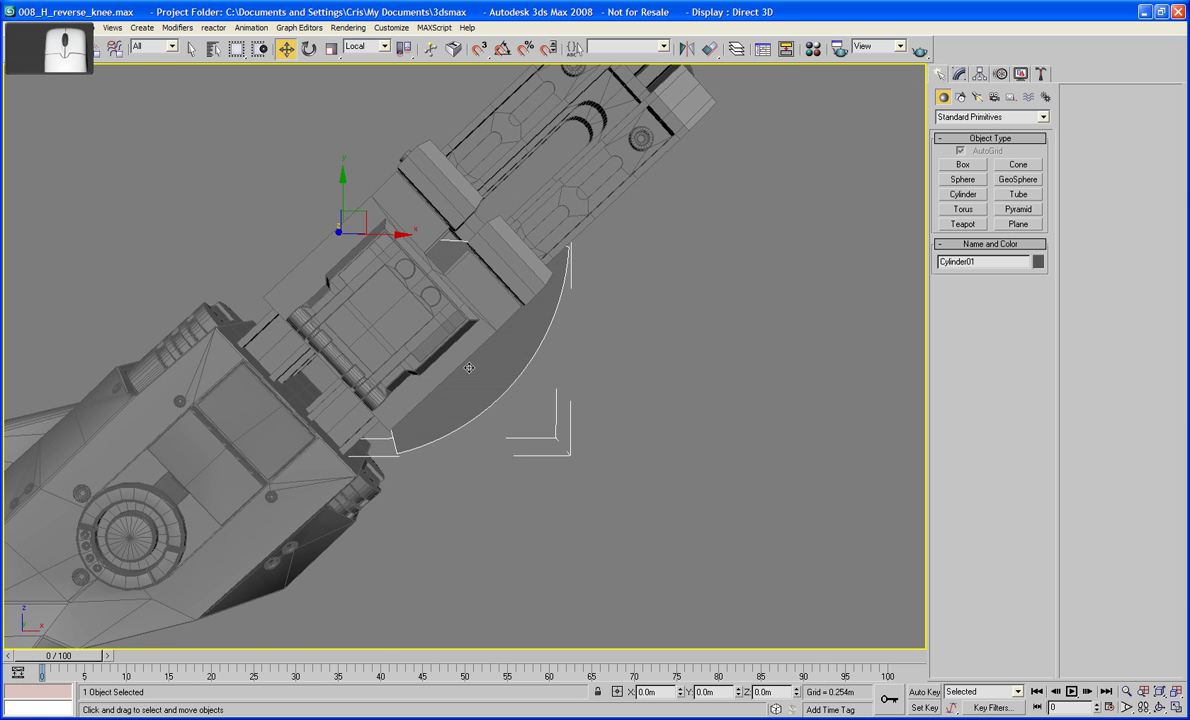
right_click(487, 395)
mouse_move(515, 524)
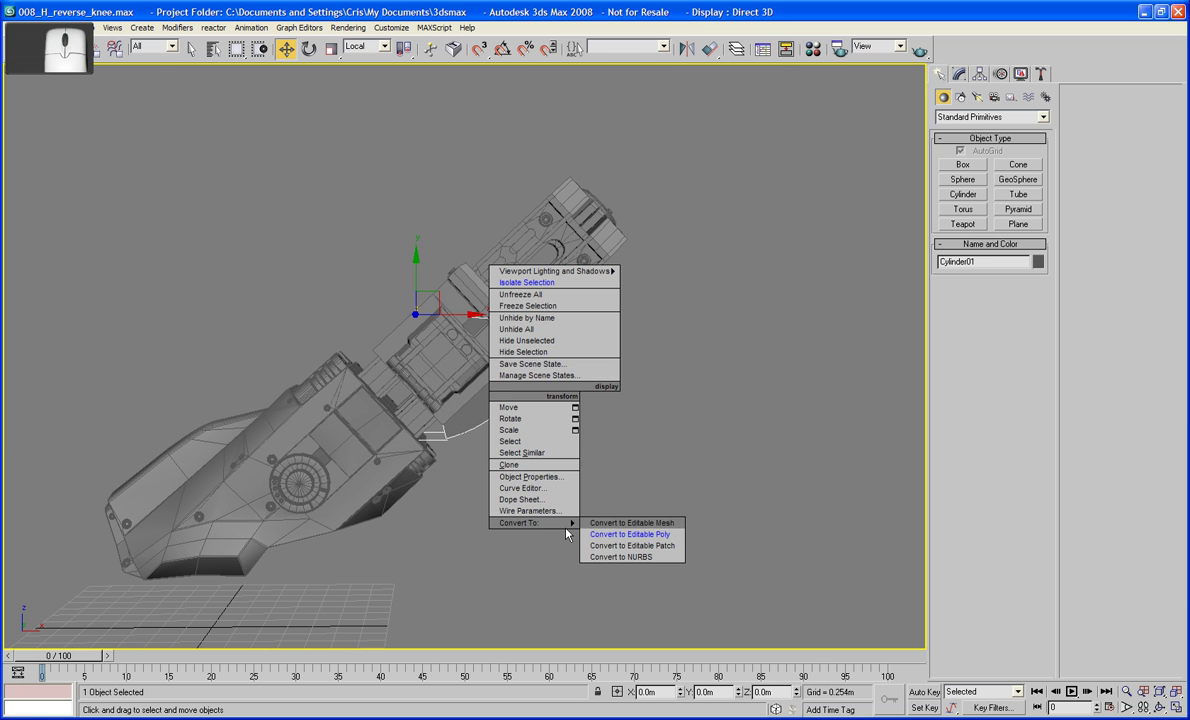
click(628, 531)
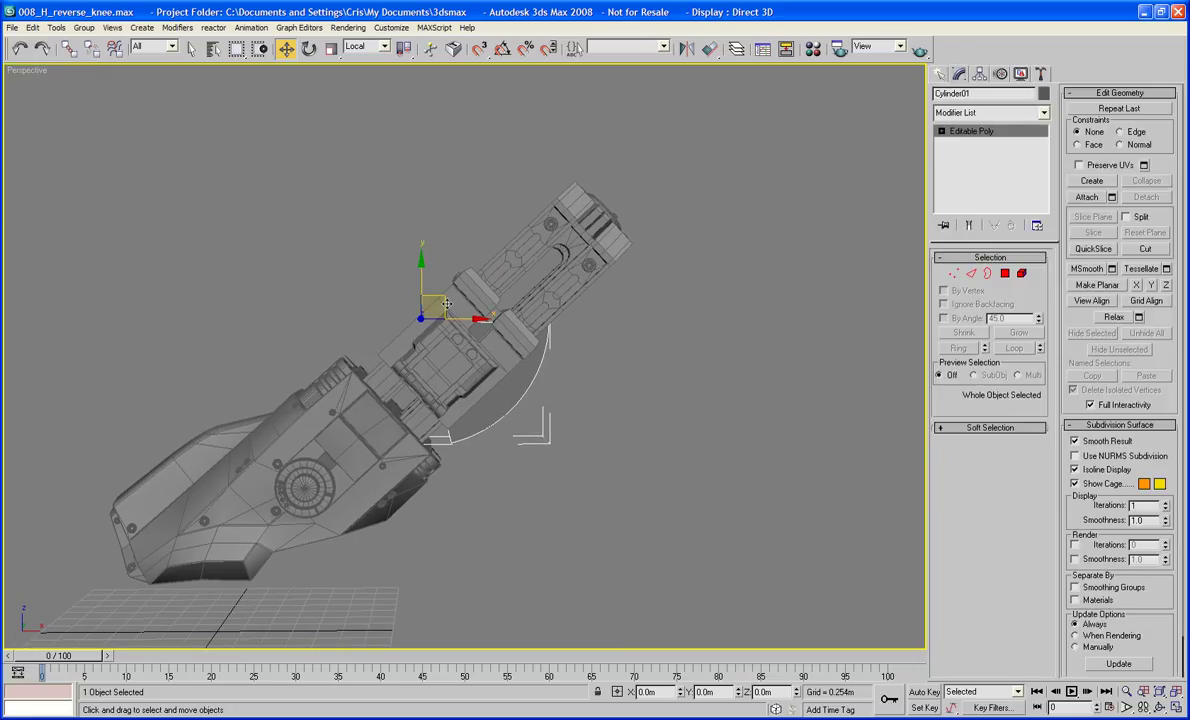
drag(439, 299, 509, 436)
click(1004, 274)
key(Delete)
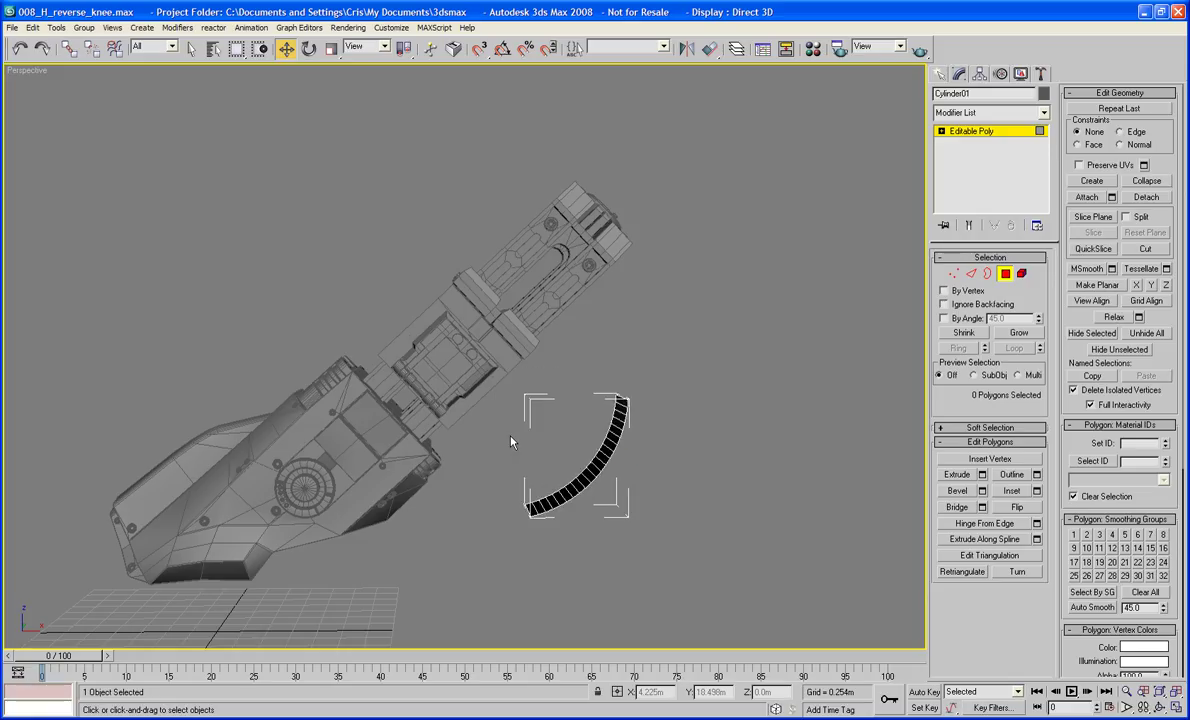
- Centre the curved strip's pivot on the object
alt+middle_drag(542, 441, 391, 597)
key(f)
scroll(641, 401, up, 3)
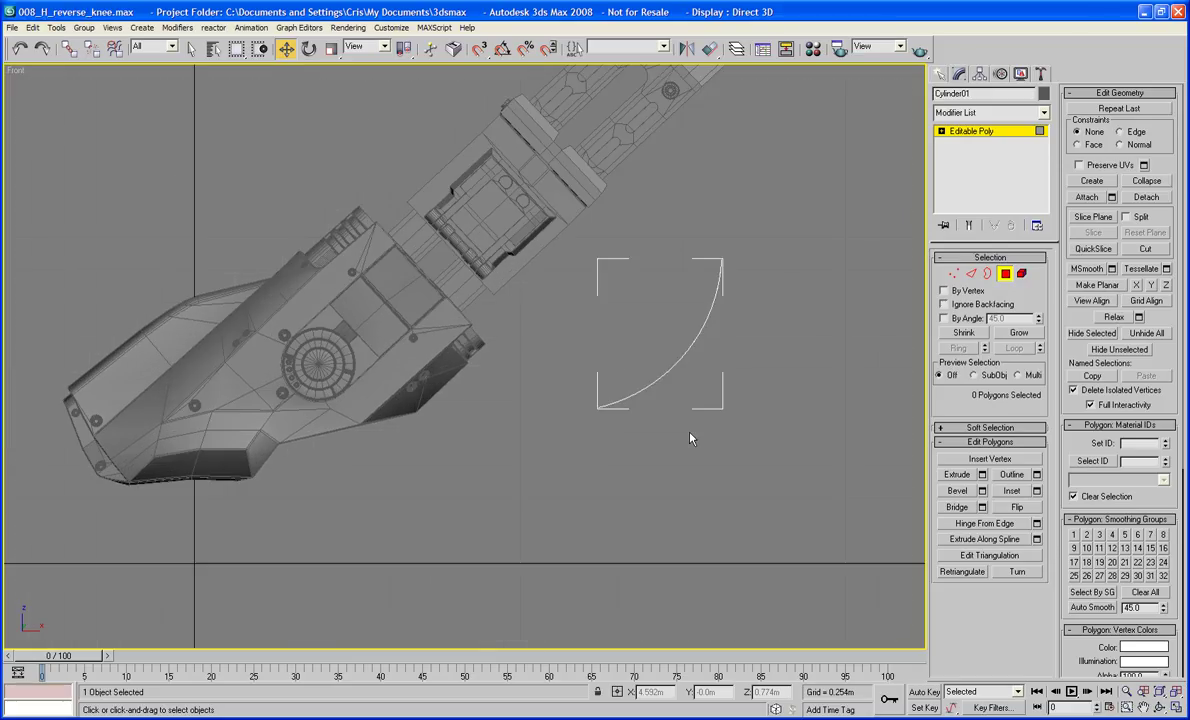
click(981, 77)
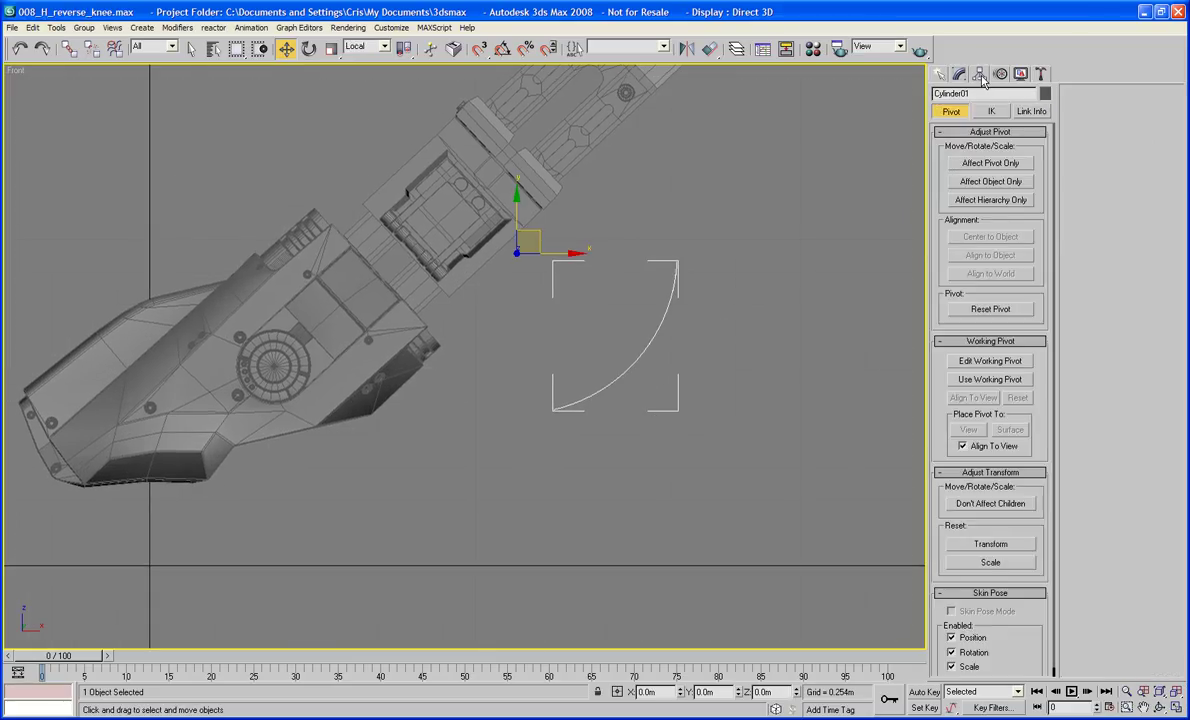
click(990, 163)
click(990, 236)
click(987, 164)
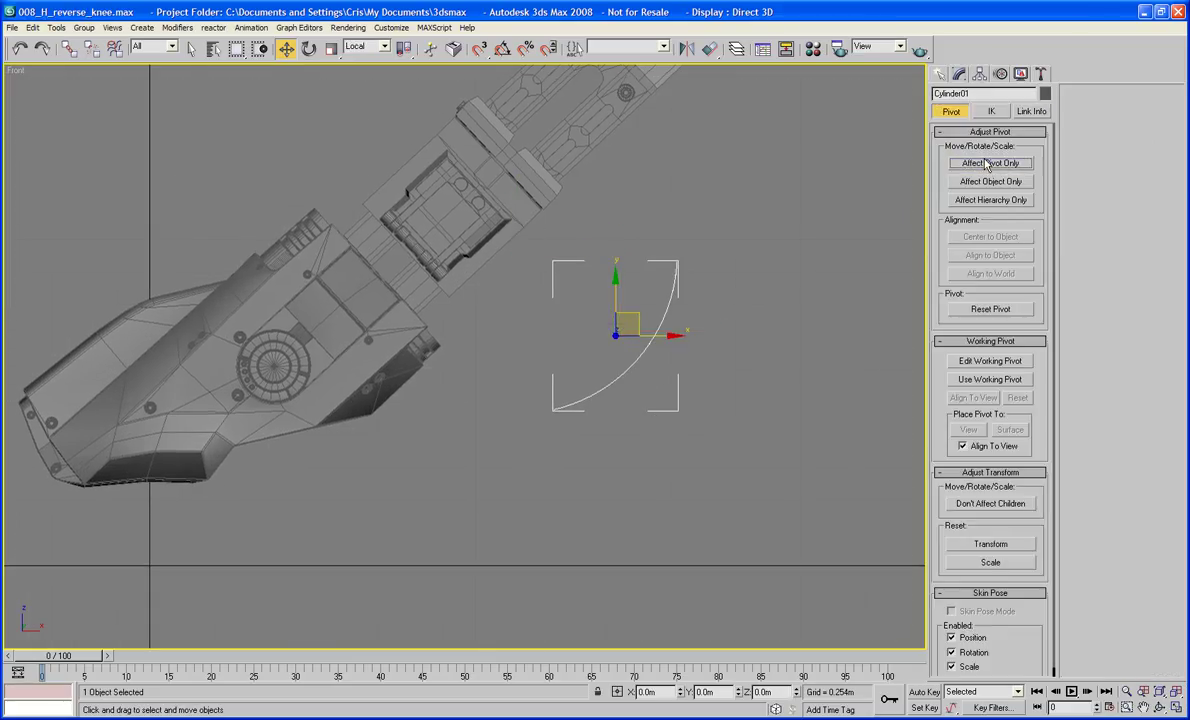
- Move the curved strip back against the Knee block in the front view and rotate it slightly to suit the block's slope
drag(631, 315, 517, 254)
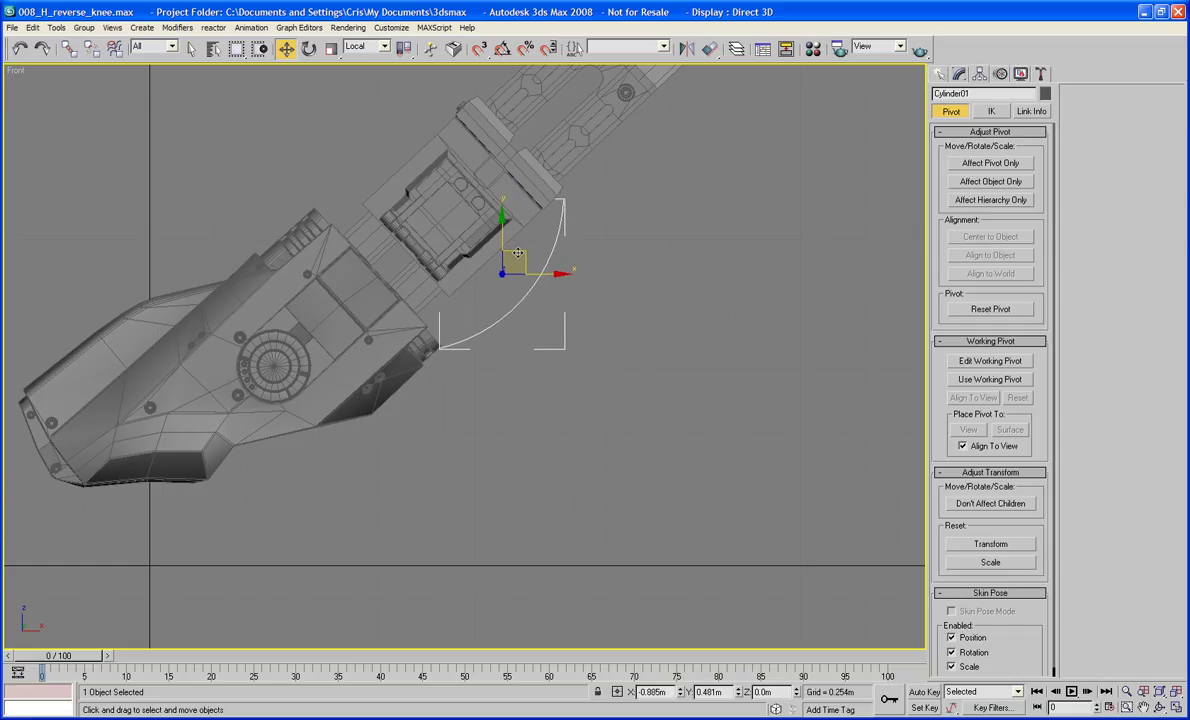
click(314, 50)
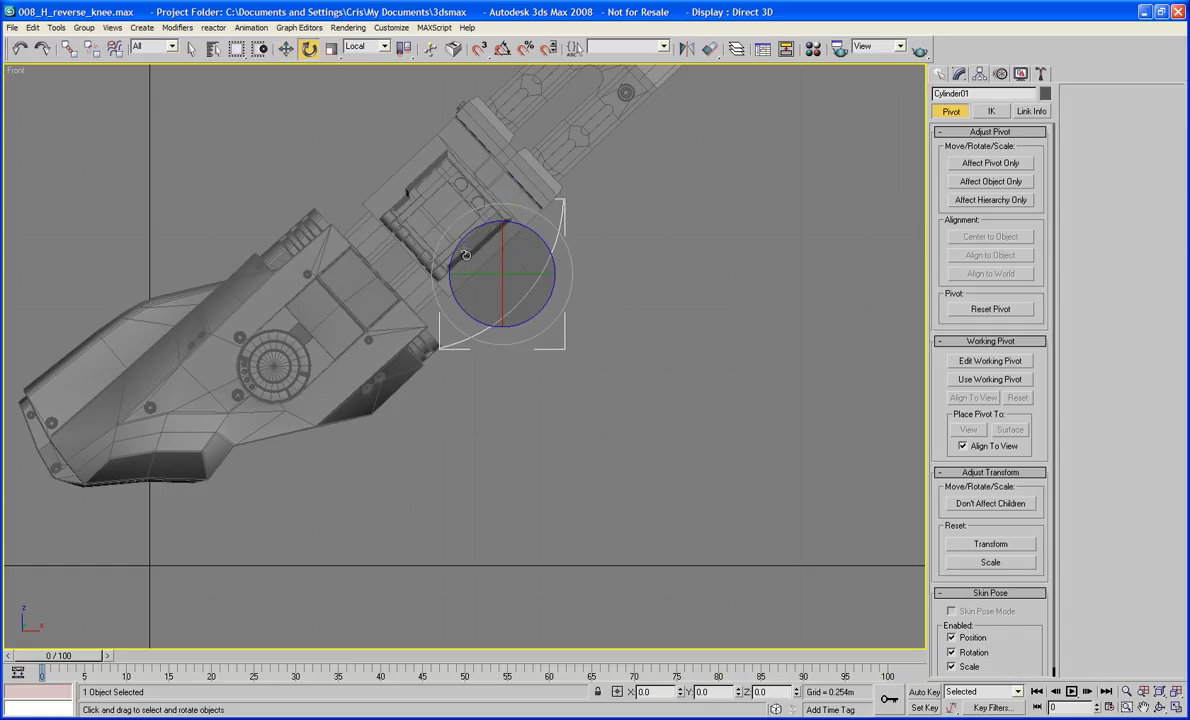
mouse_move(537, 242)
mouse_down()
mouse_move(521, 258)
mouse_move(516, 249)
mouse_up()
key(w)
- Delete the eight polygons at the lower end of the curved strip to shorten it
alt+middle_drag(516, 249, 522, 228)
scroll(521, 228, up, 2)
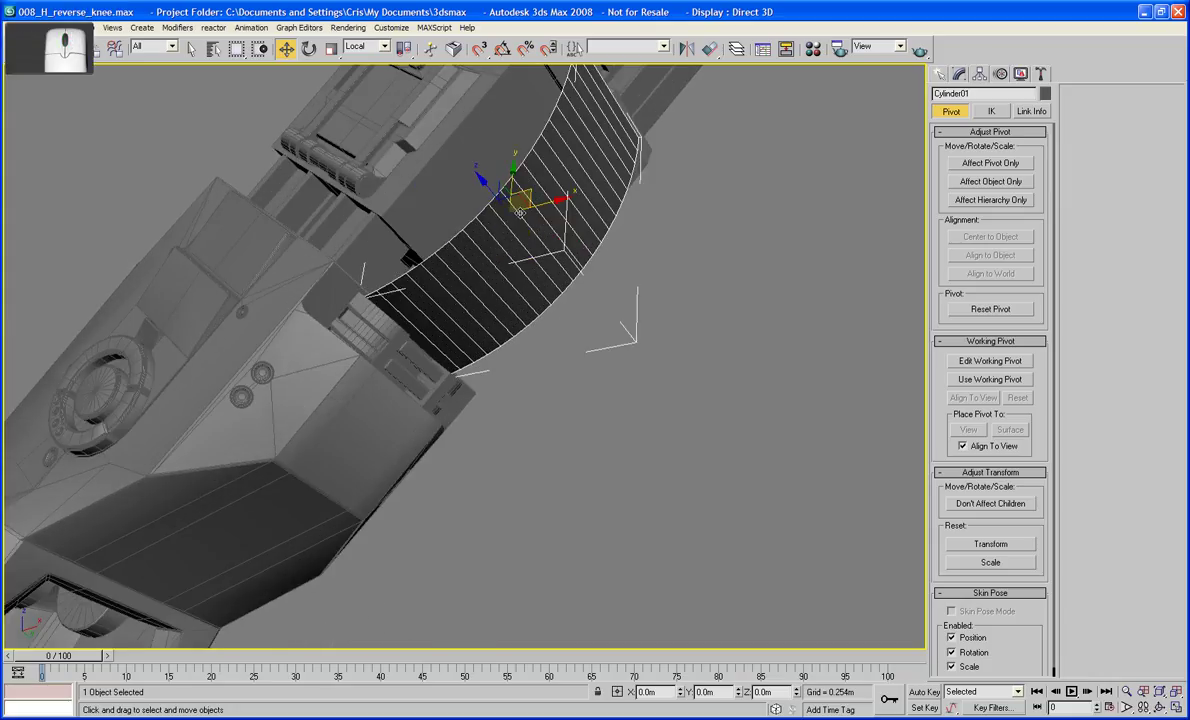
click(960, 74)
click(1006, 275)
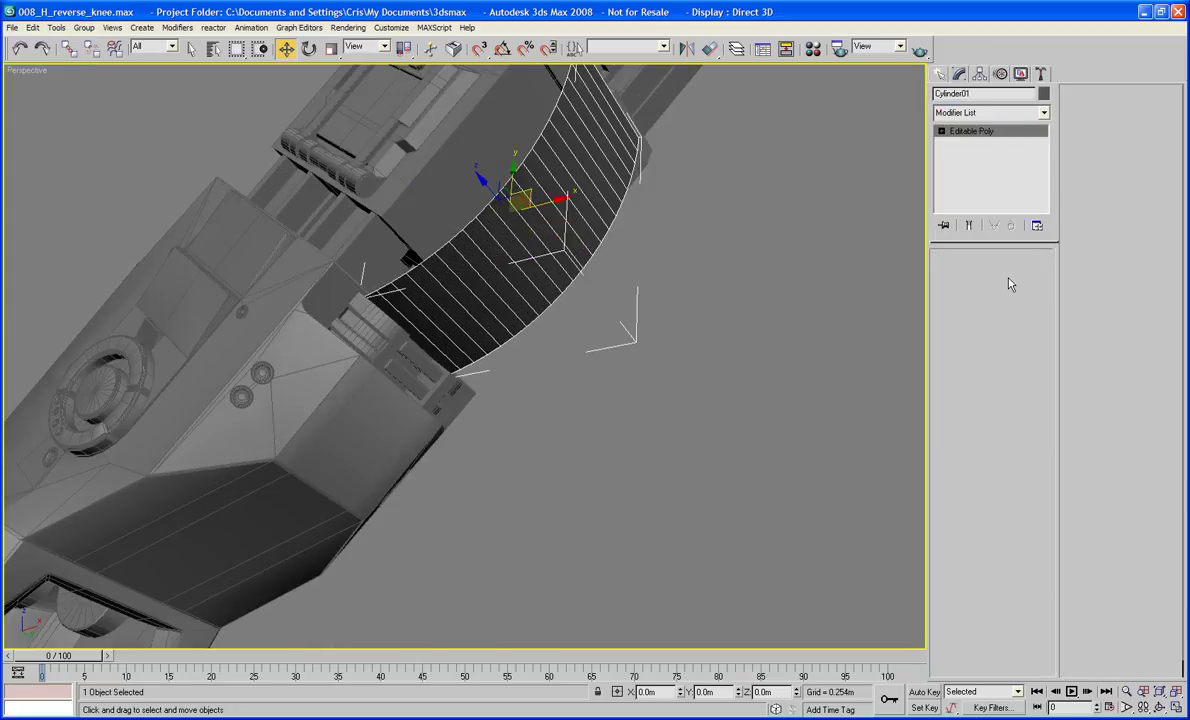
drag(531, 420, 404, 338)
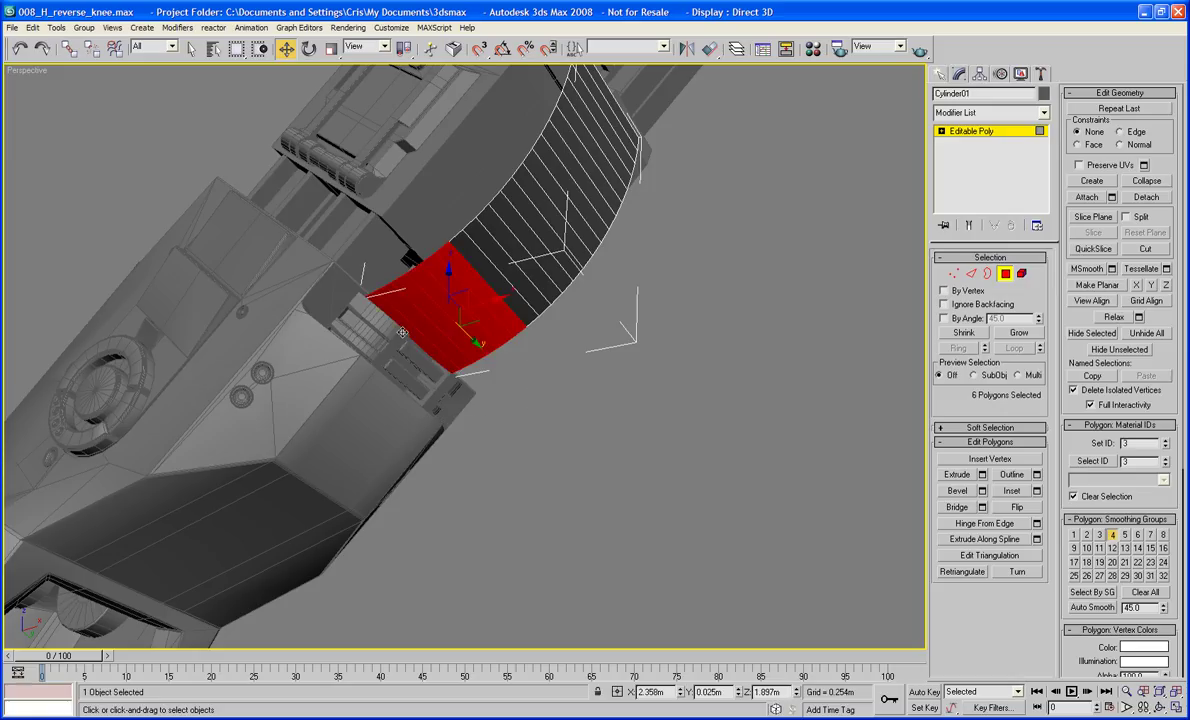
key(Delete)
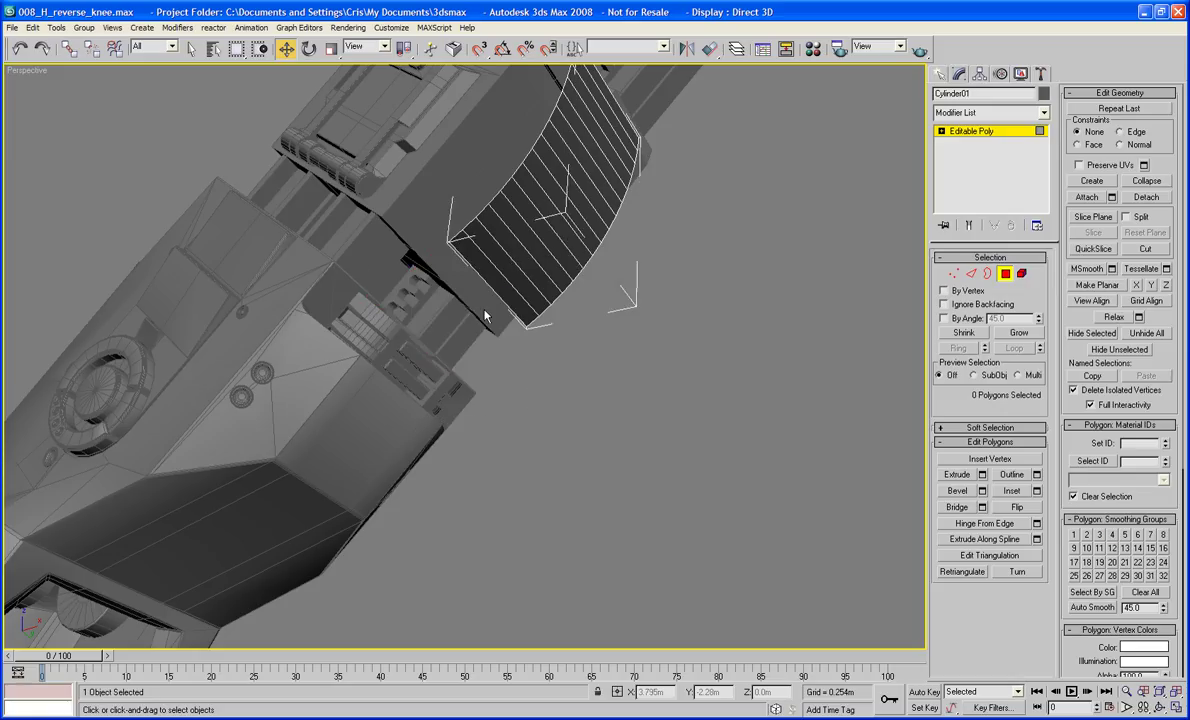
click(500, 292)
key(Delete)
click(515, 280)
key(Delete)
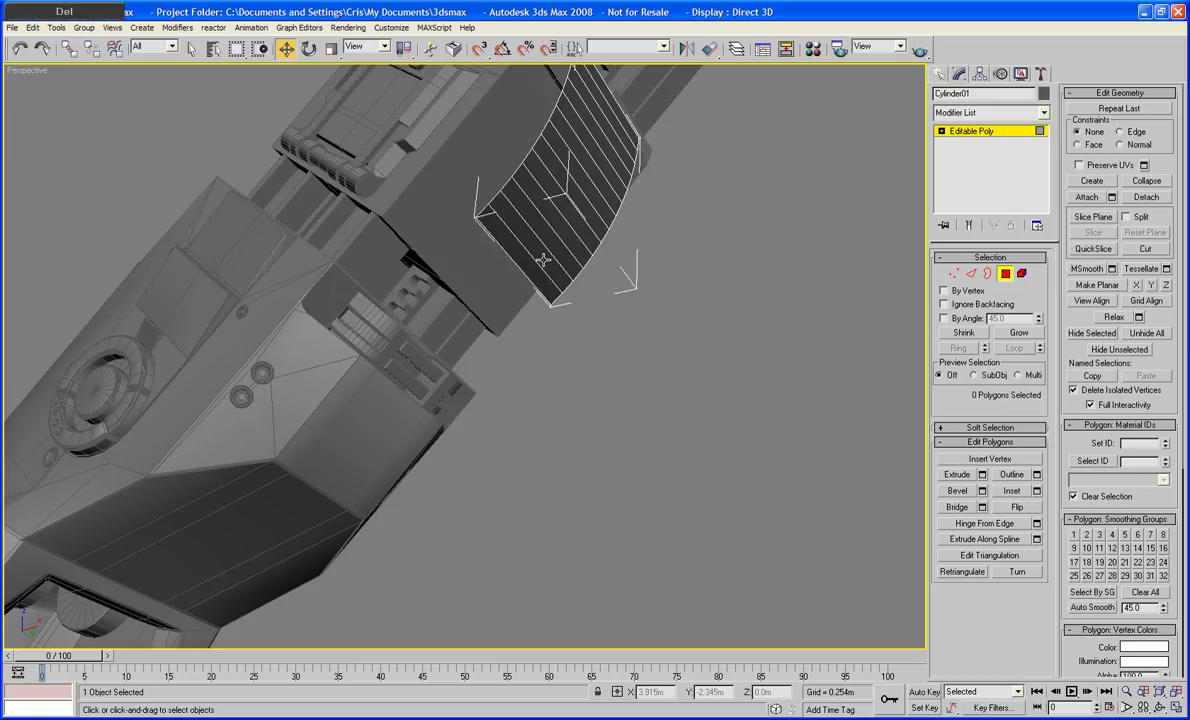
- Leave polygon editing and rotate the shortened strip so its curve runs along the underside of the Knee block
middle_drag(578, 232, 567, 216)
alt+middle_drag(603, 291, 832, 280)
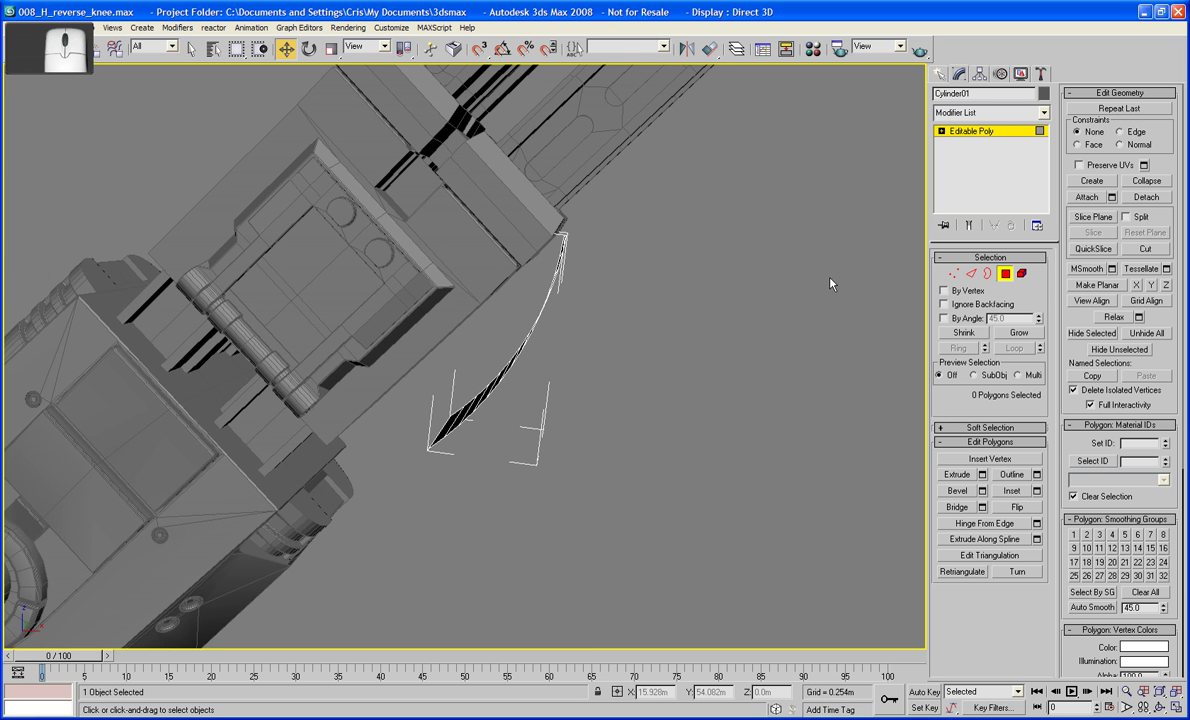
click(1005, 273)
middle_drag(642, 318, 648, 311)
key(e)
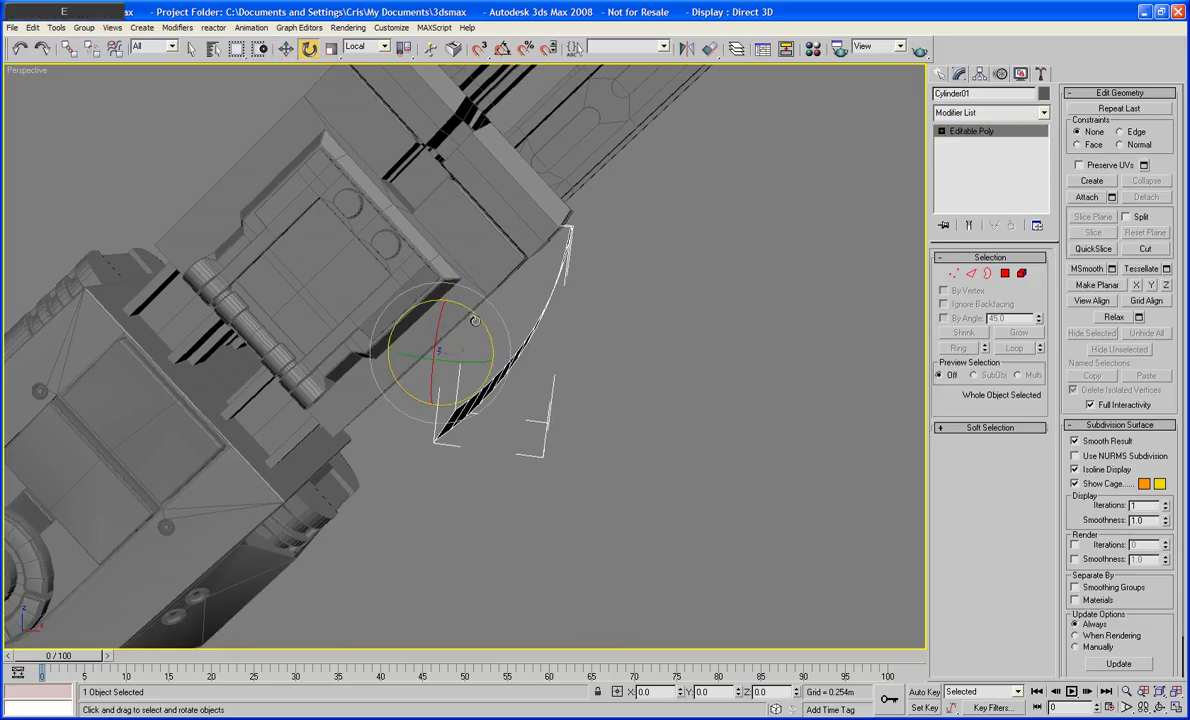
drag(473, 320, 438, 356)
key(w)
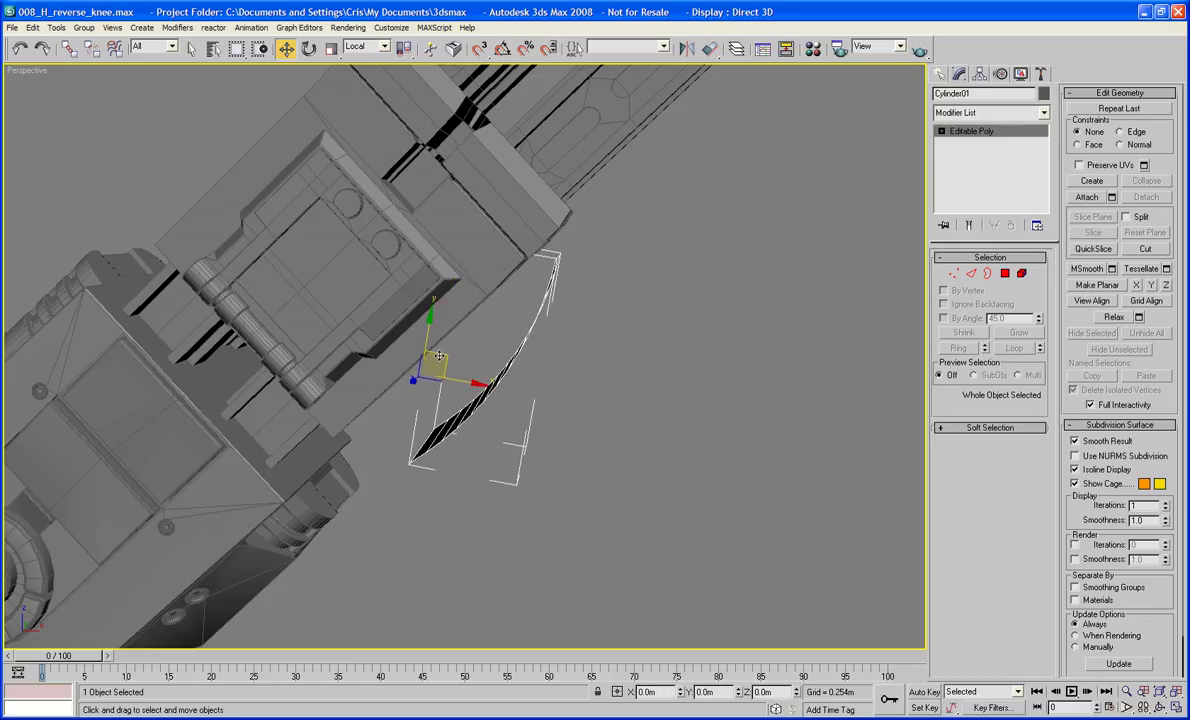
- Select the strip's open border and extend it inward across the Knee block in the front view, using the Screen coordinate system
alt+middle_drag(463, 377, 542, 444)
middle_drag(542, 444, 565, 474)
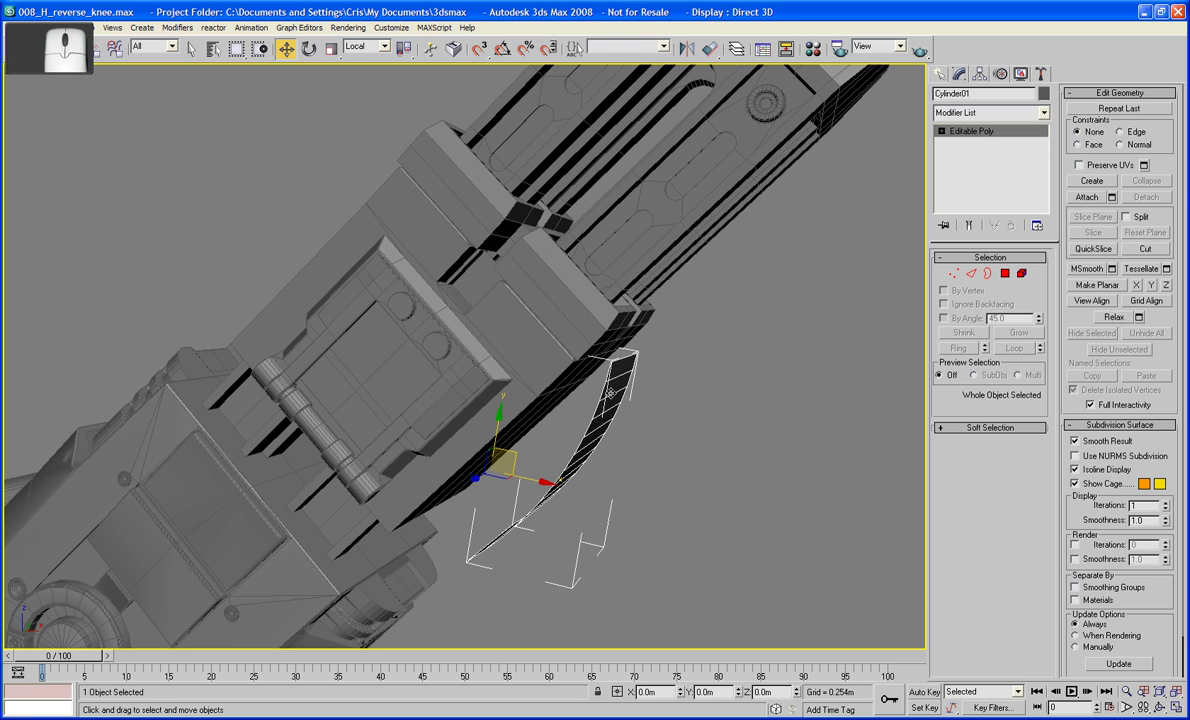
click(988, 273)
click(590, 428)
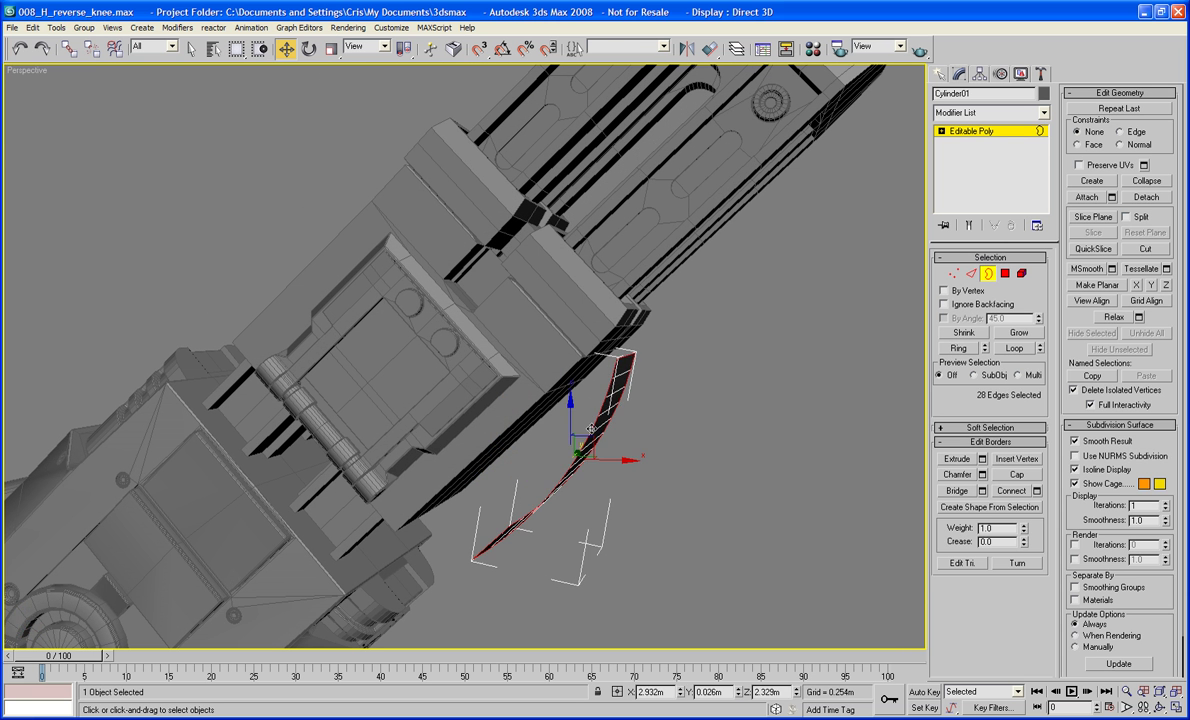
key(f)
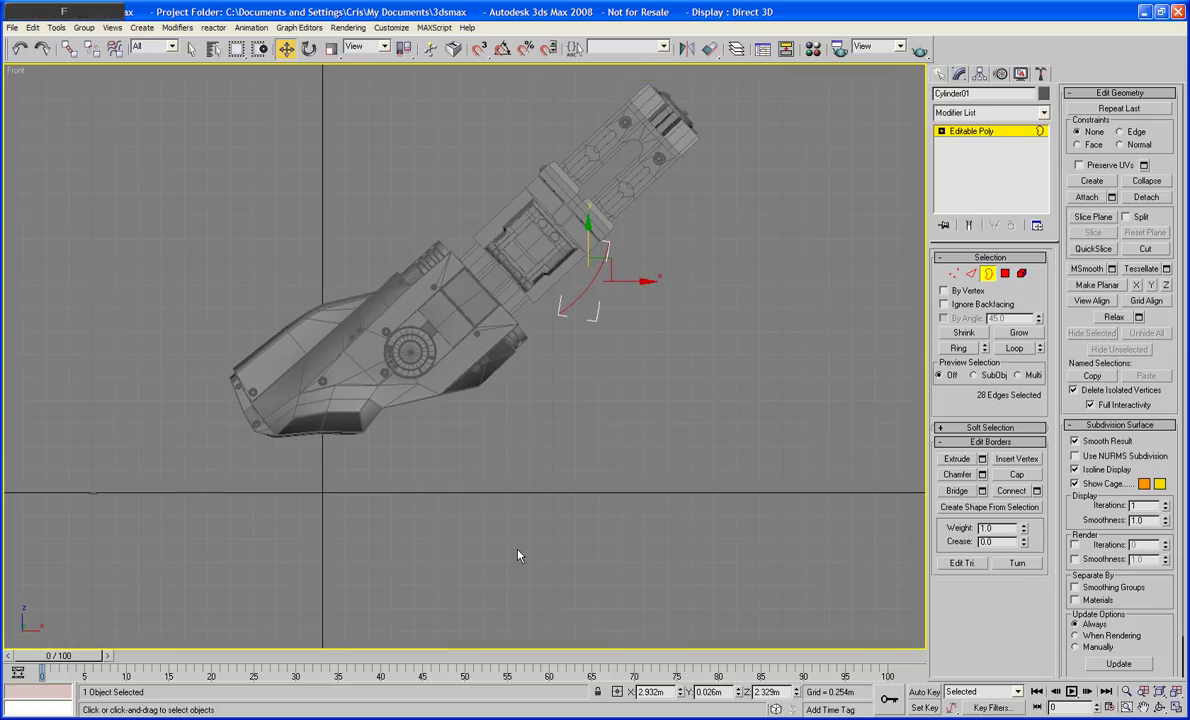
key(z)
middle_drag(560, 576, 748, 520)
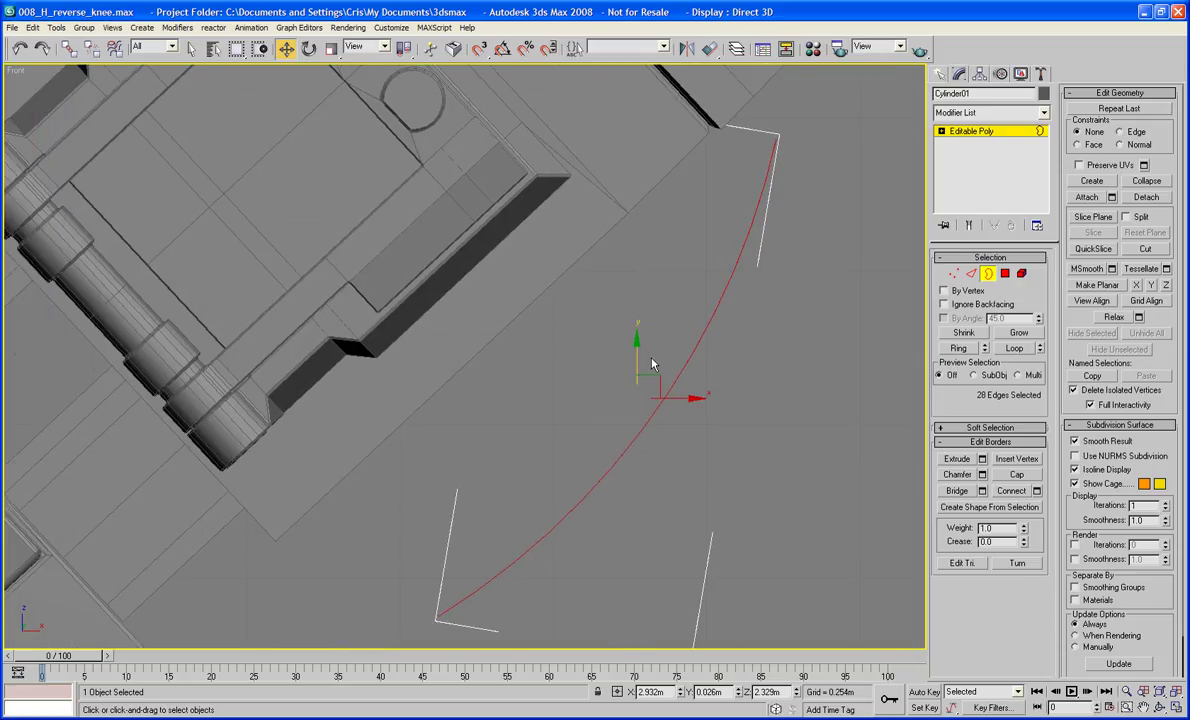
click(367, 47)
click(357, 68)
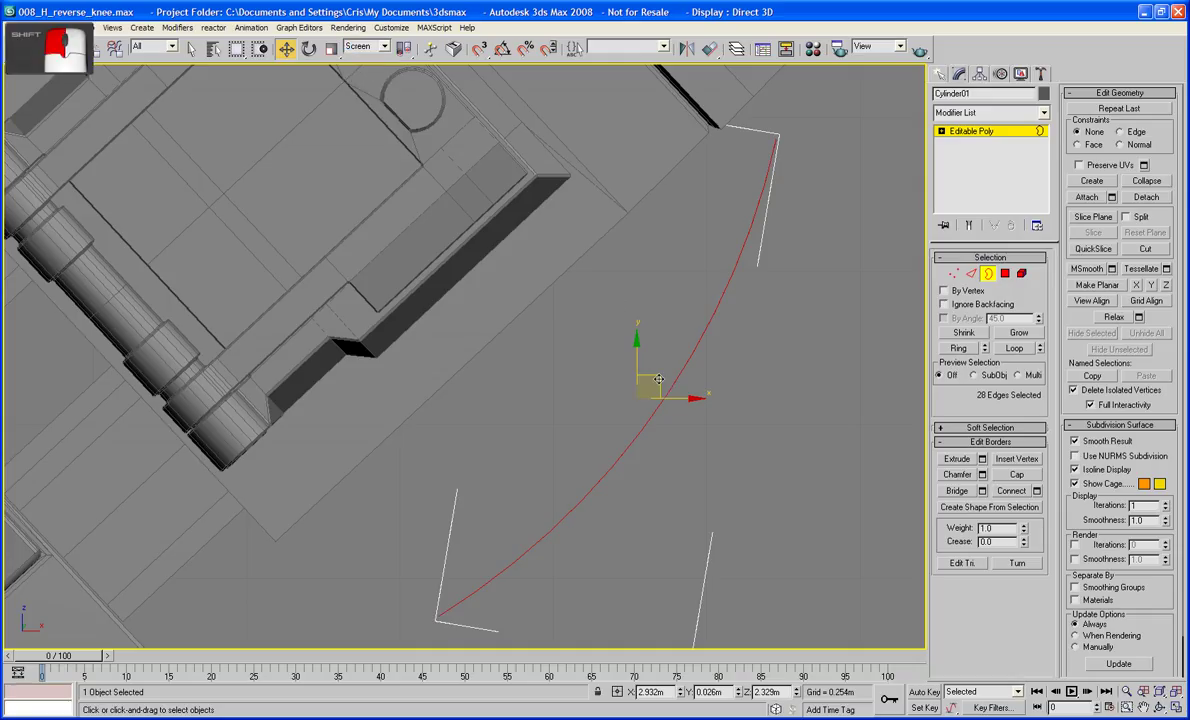
shift+drag(657, 369, 389, 264)
- Flatten the extended border into a straight line in wireframe by scaling it to 1% along the View X axis
key(F3)
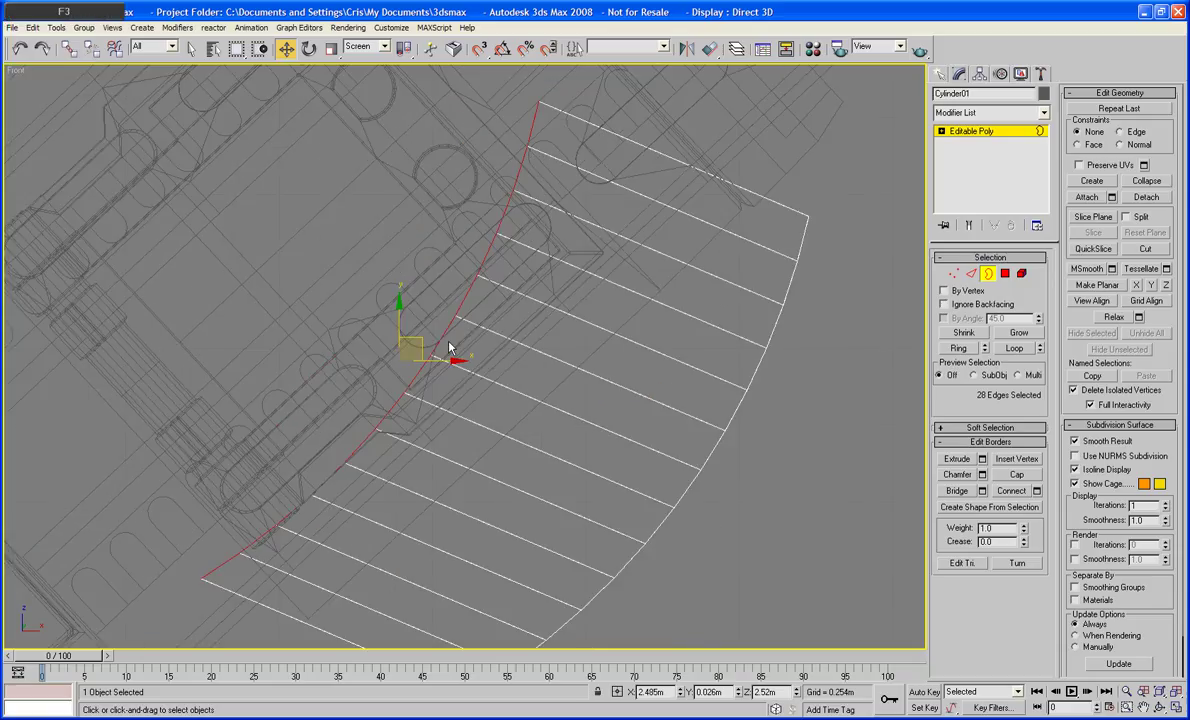
scroll(449, 347, down, 3)
key(r)
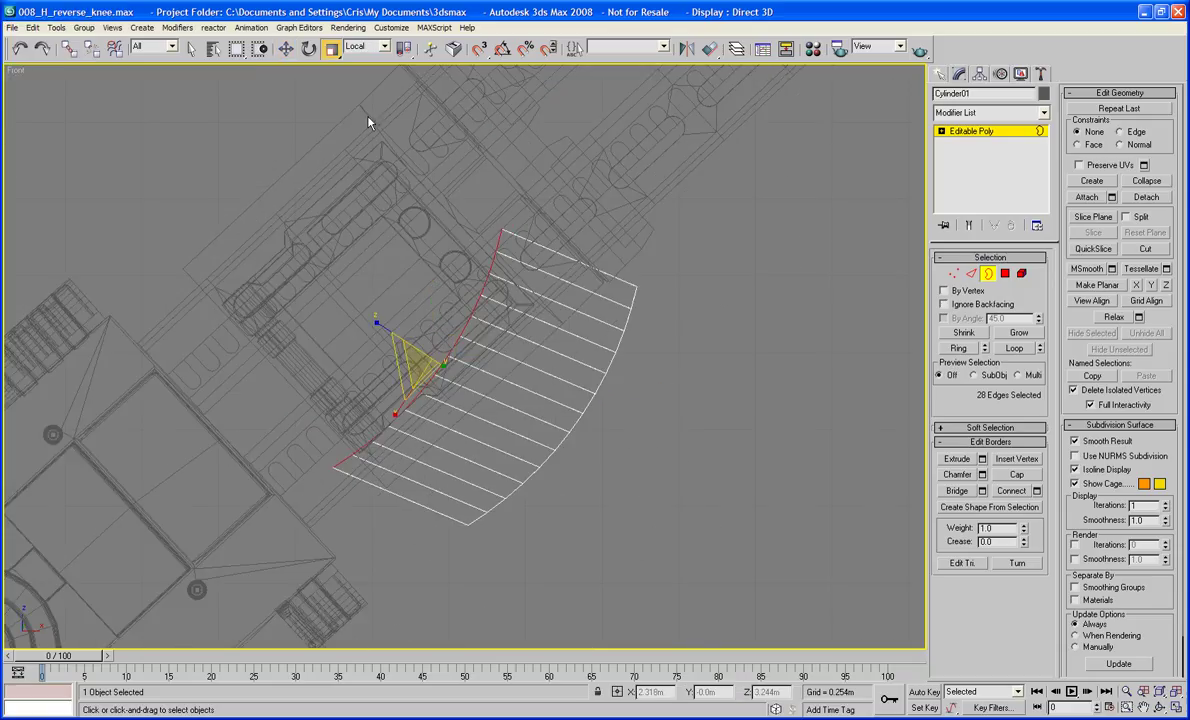
click(367, 46)
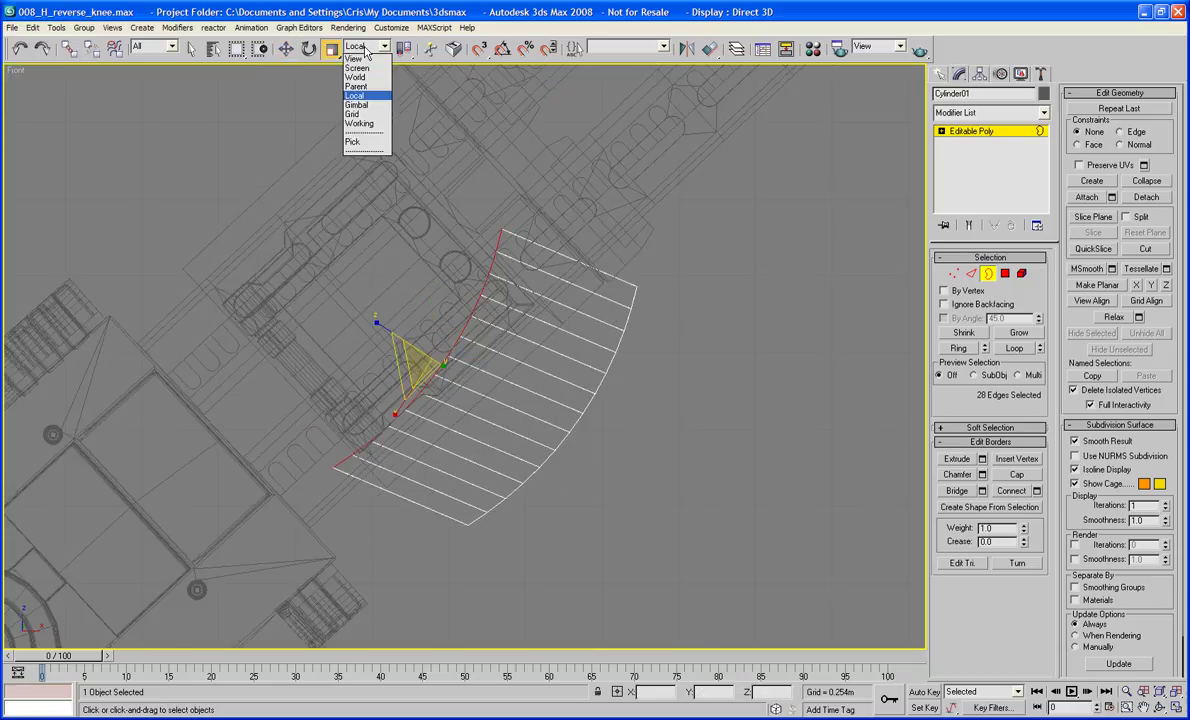
click(358, 57)
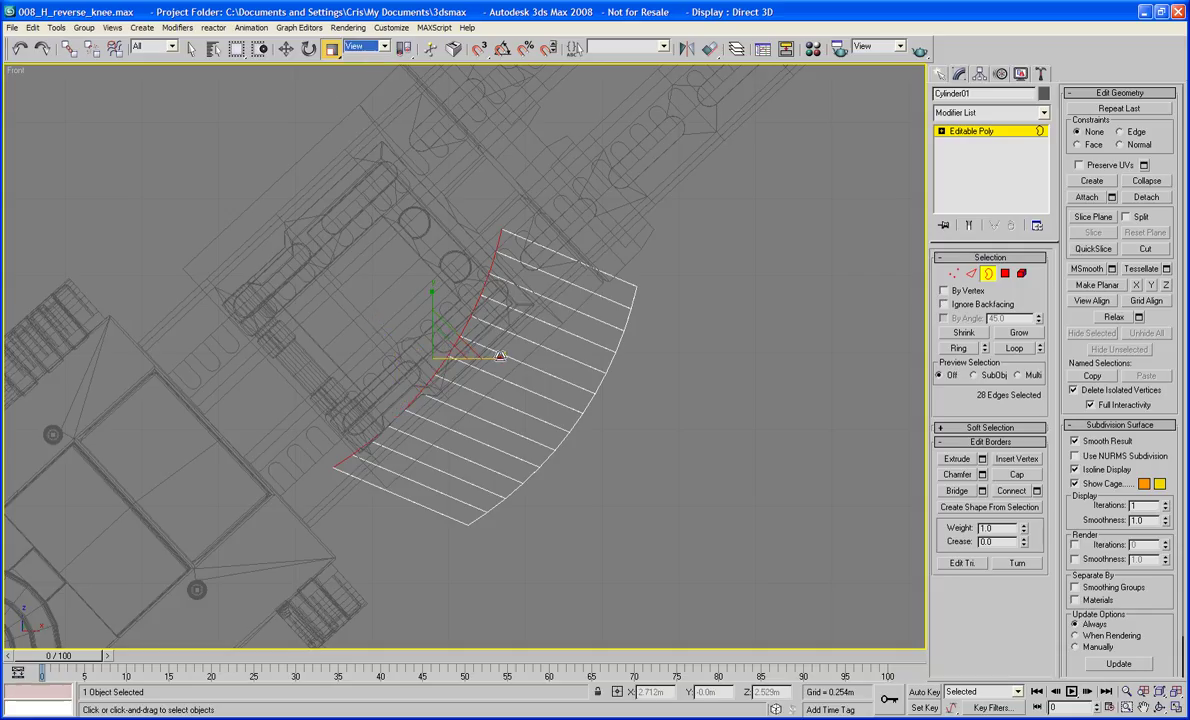
drag(429, 298, 360, 345)
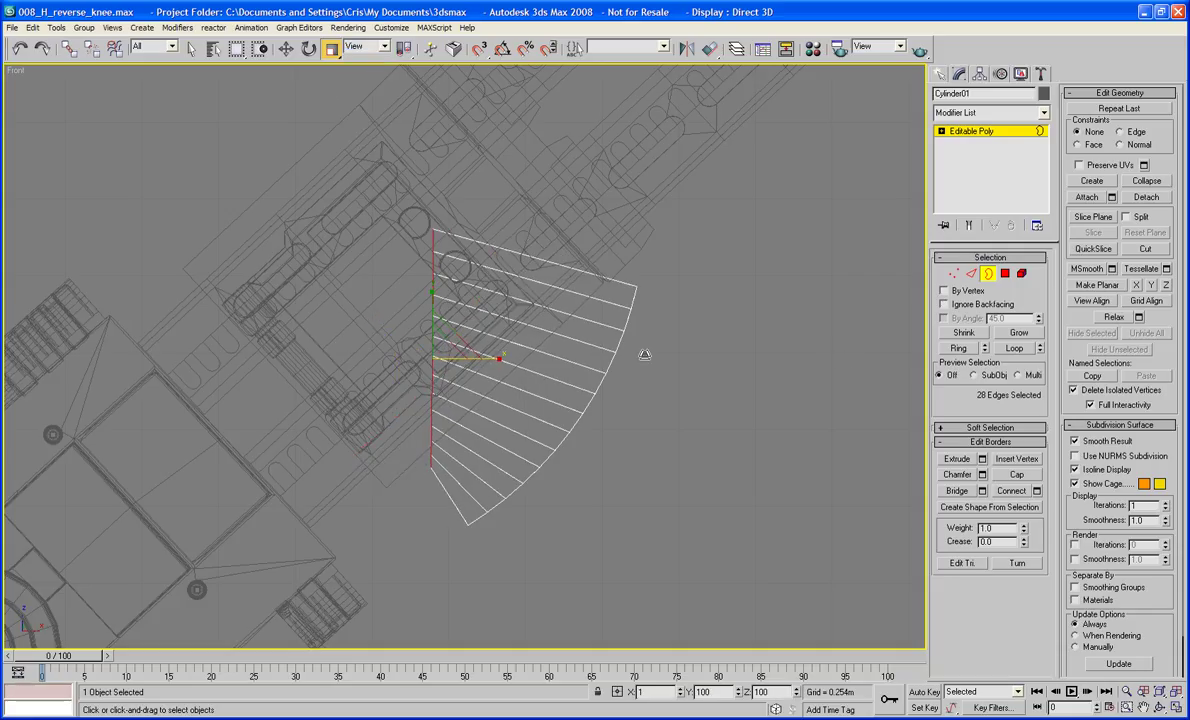
scroll(297, 383, up, 2)
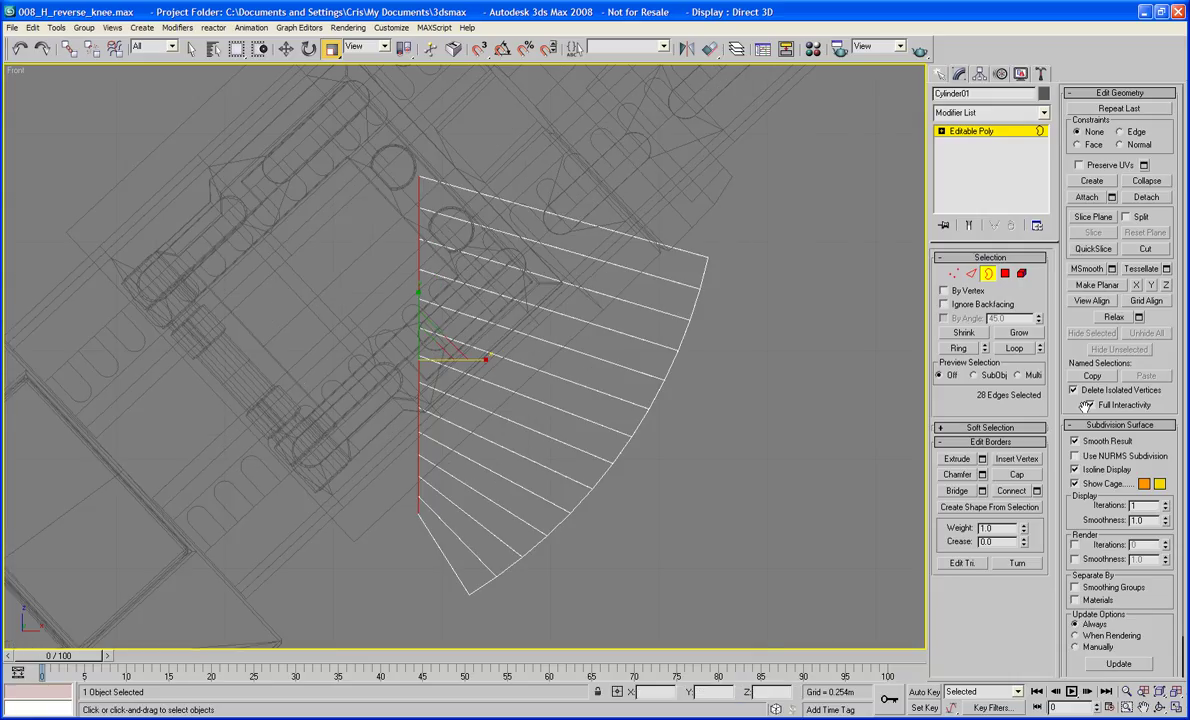
- Rotate the flattened border parallel to the Knee block's lower edge and move it onto that edge, fine-tuning its angle
click(333, 50)
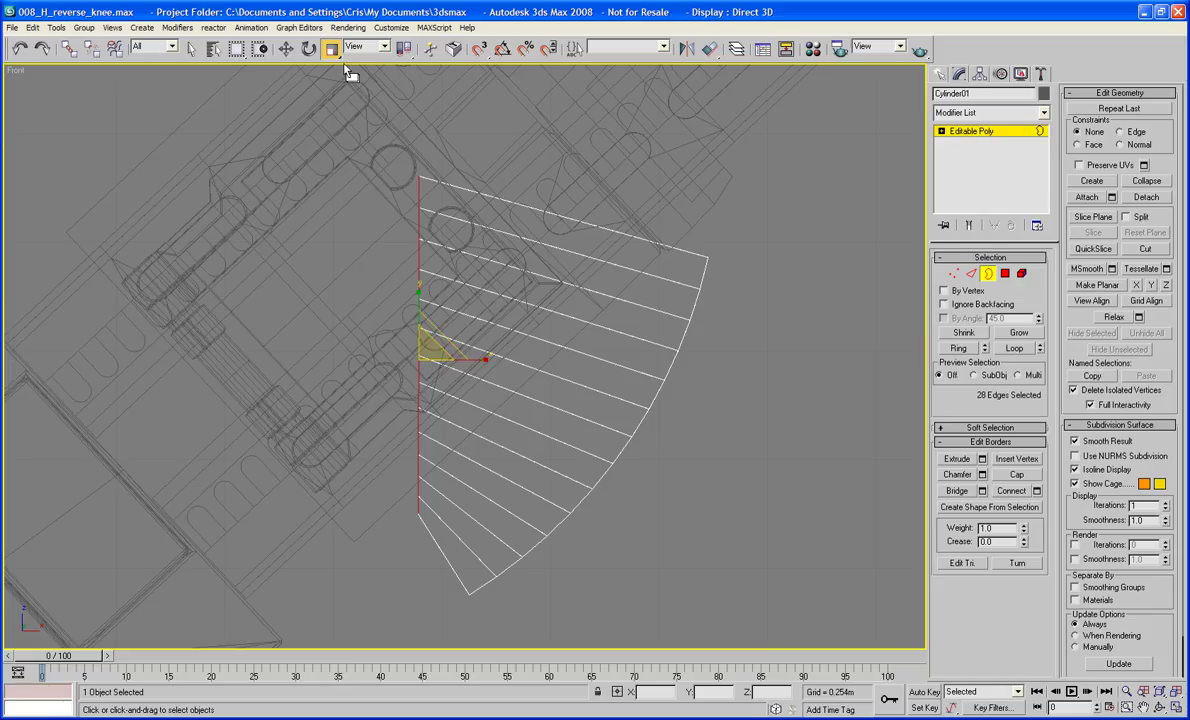
key(e)
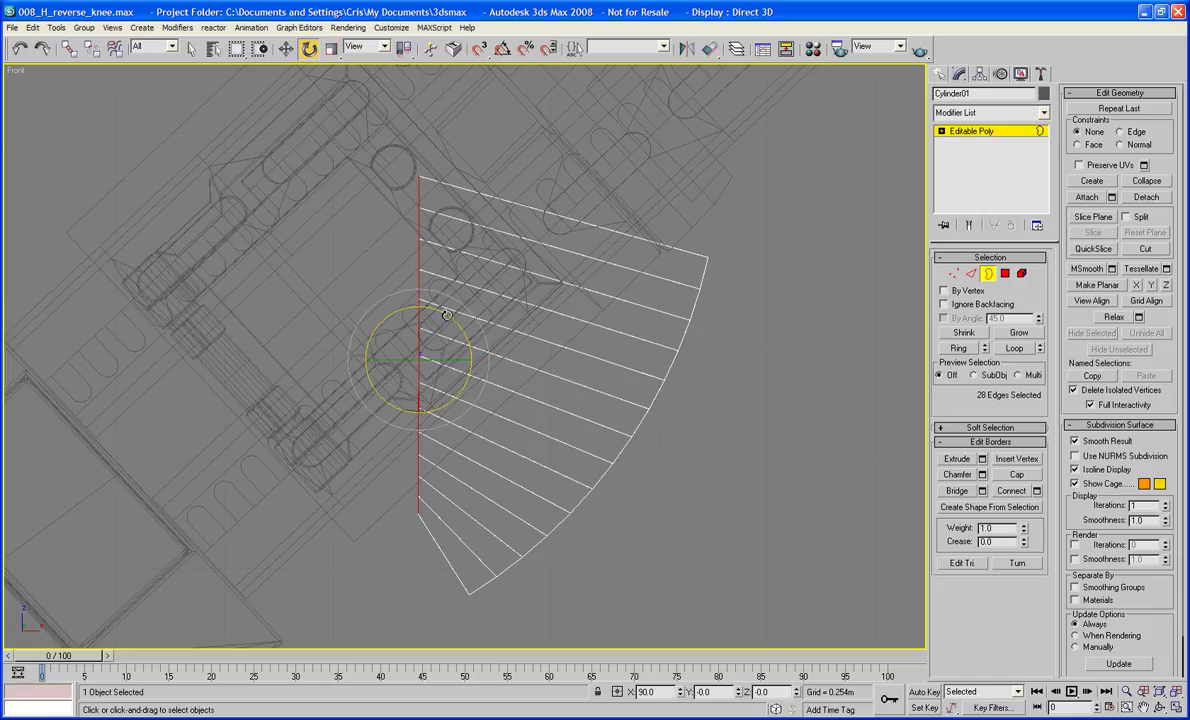
drag(447, 315, 491, 361)
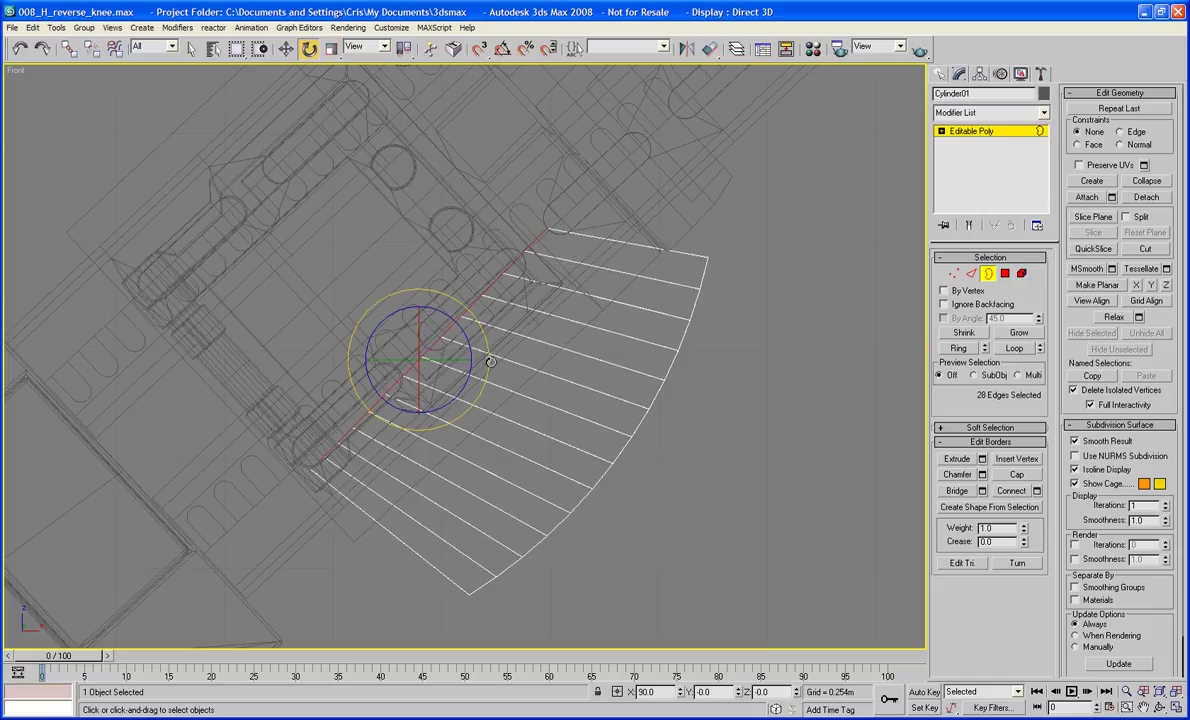
click(286, 48)
drag(413, 318, 541, 381)
click(308, 48)
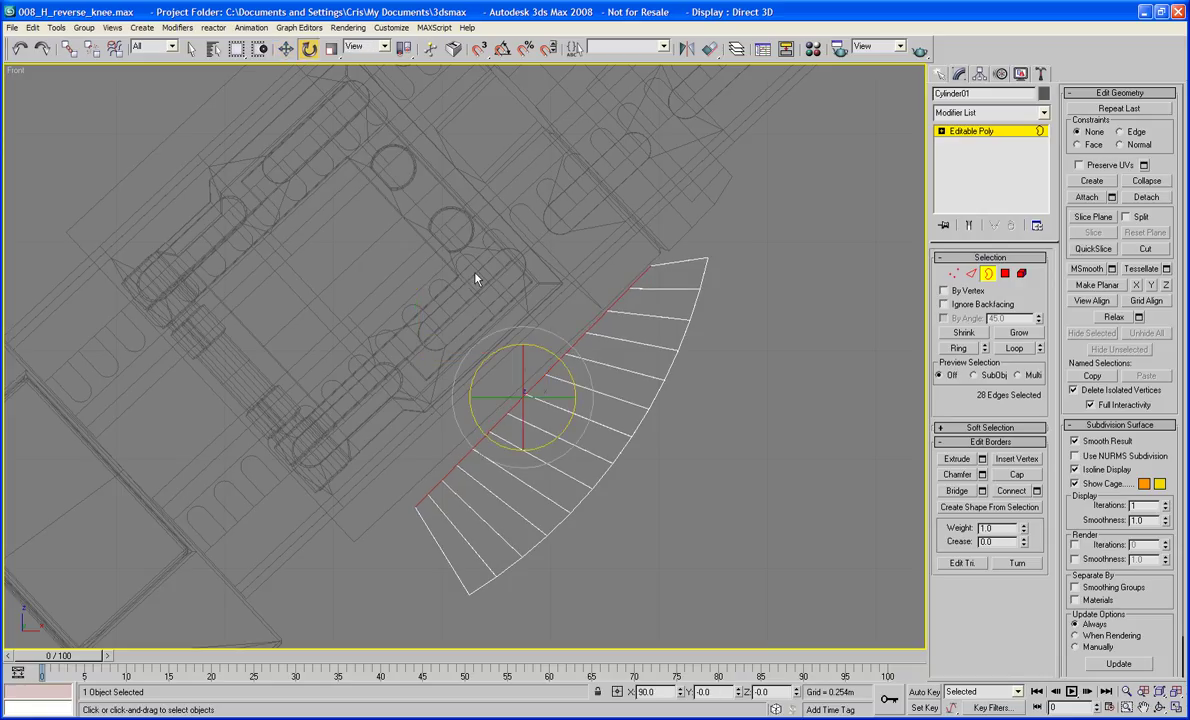
drag(549, 350, 548, 351)
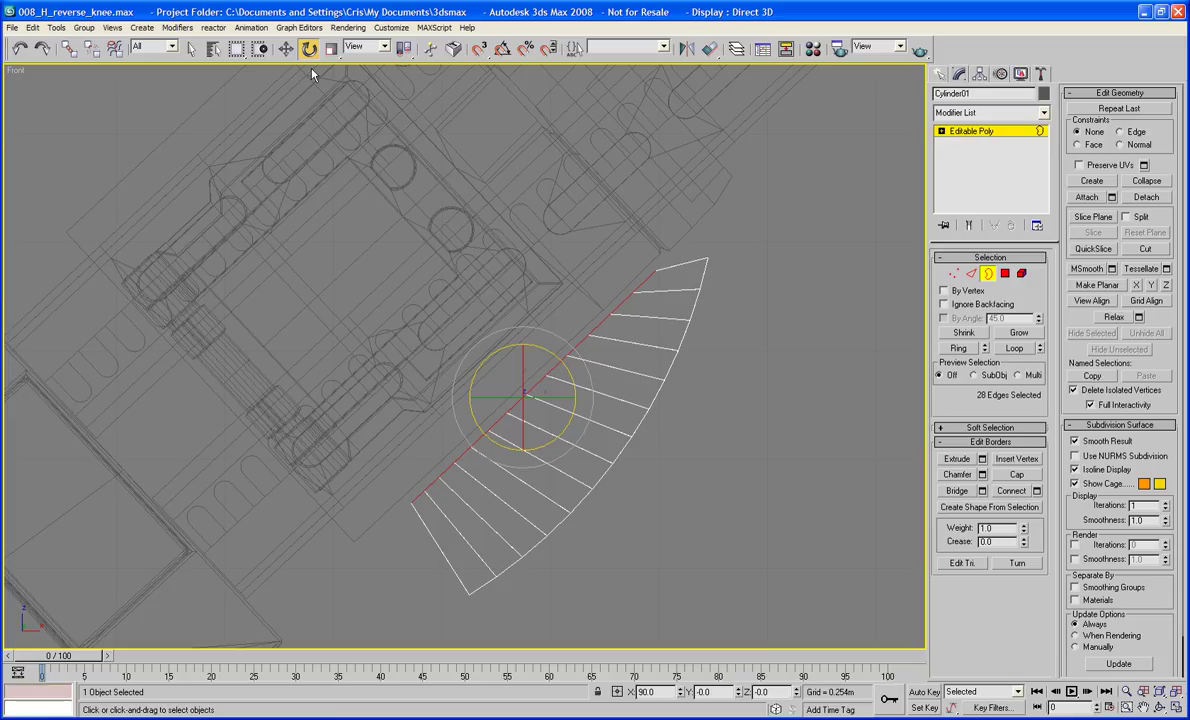
- Lengthen the flattened border by scaling it in the Local coordinate system, then rotate it parallel to the Knee block's lower edge and leave border editing
click(331, 48)
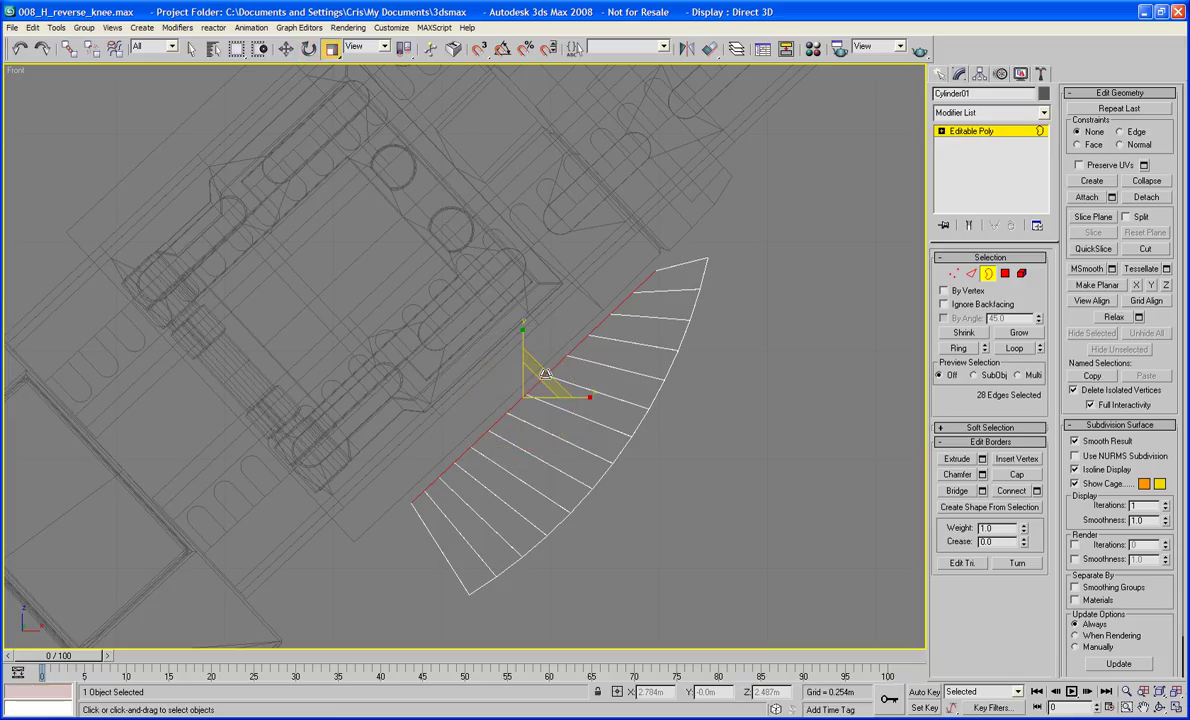
click(368, 46)
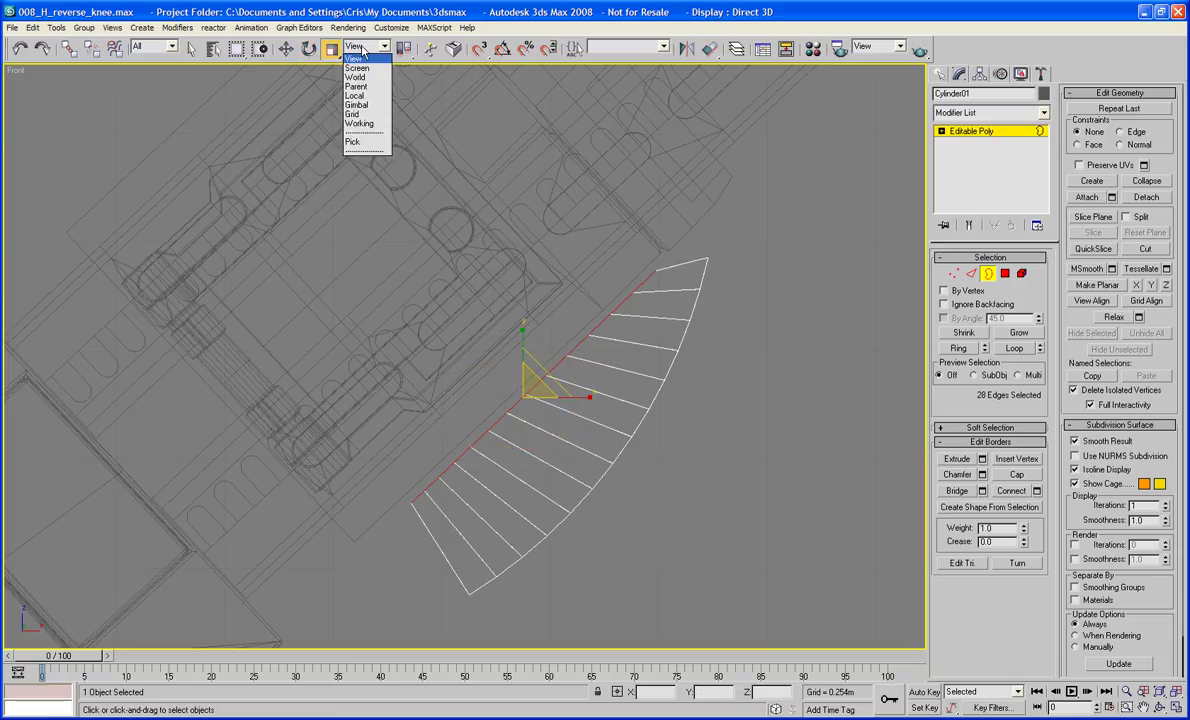
click(357, 96)
drag(487, 462, 497, 471)
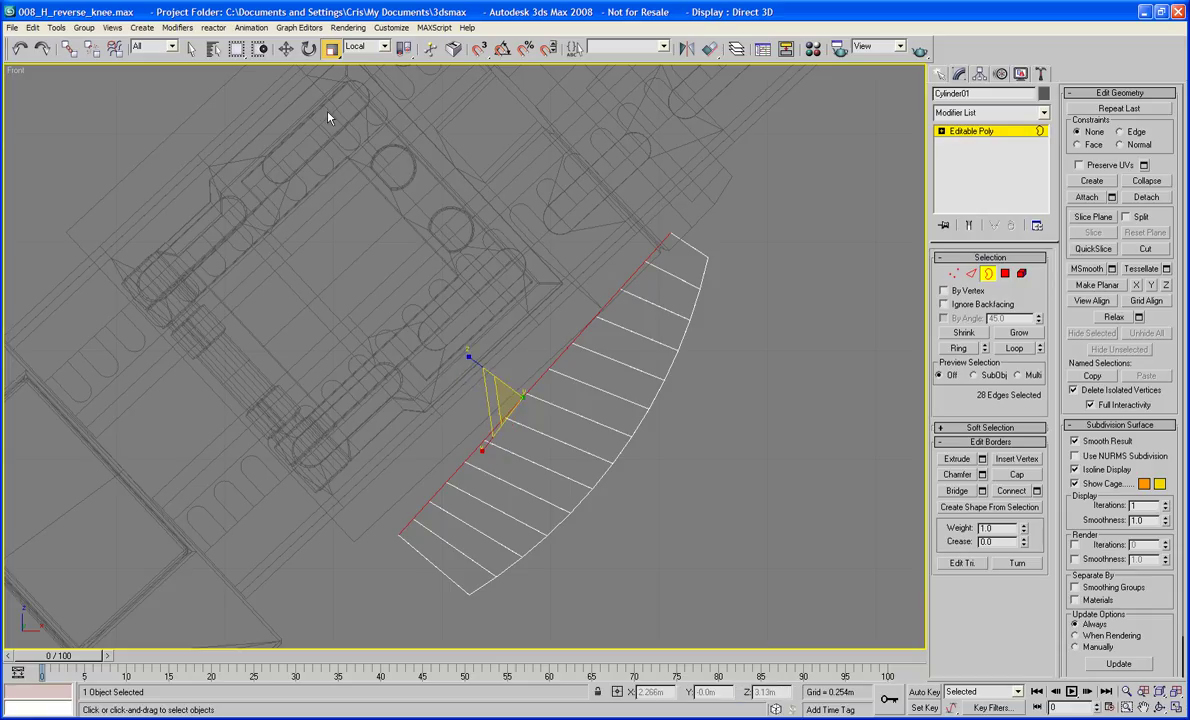
click(309, 48)
drag(481, 360, 481, 353)
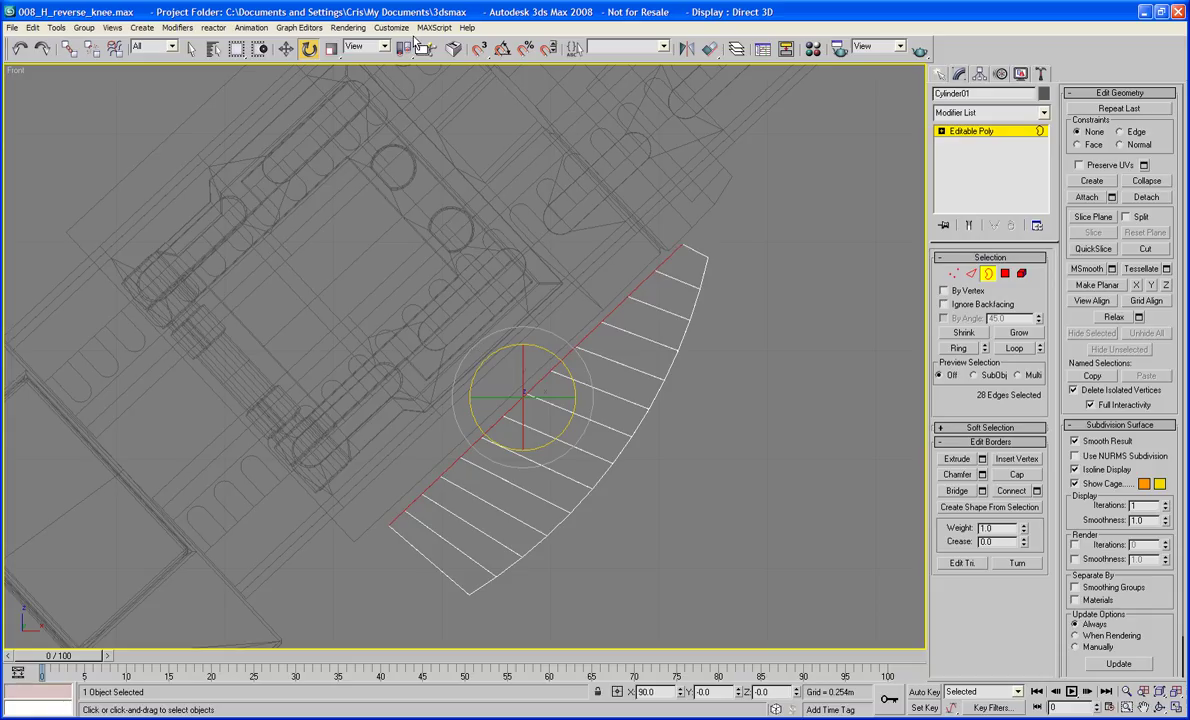
key(w)
click(565, 408)
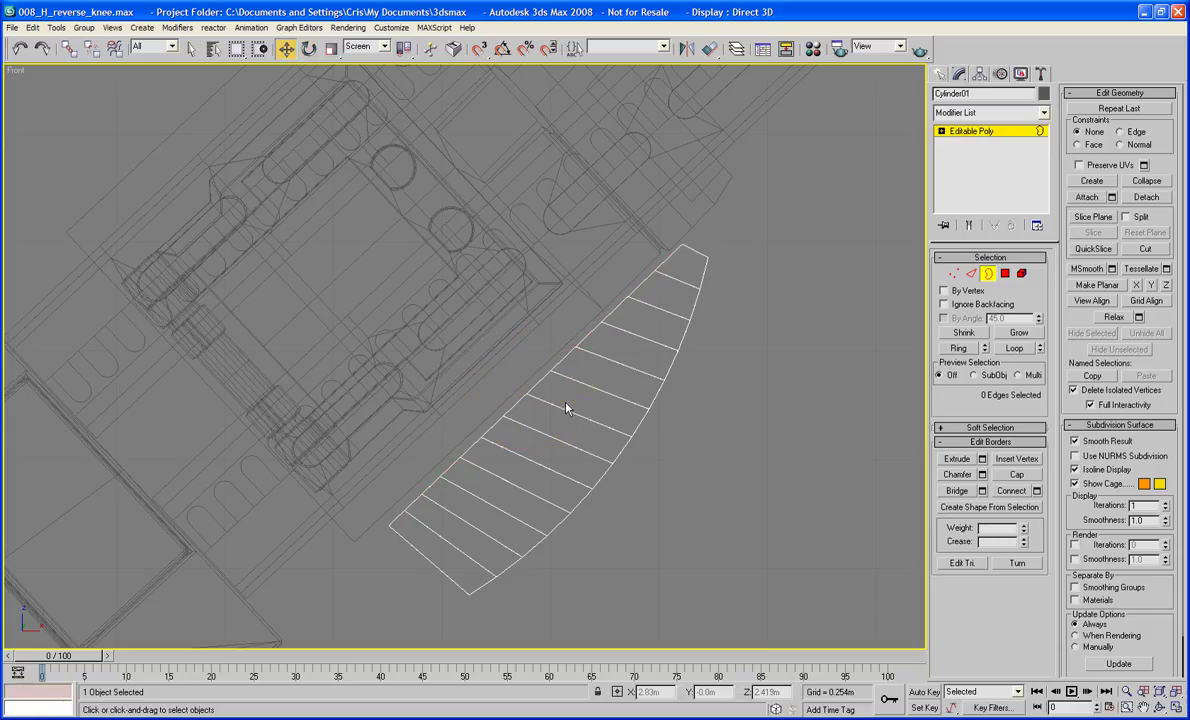
click(988, 274)
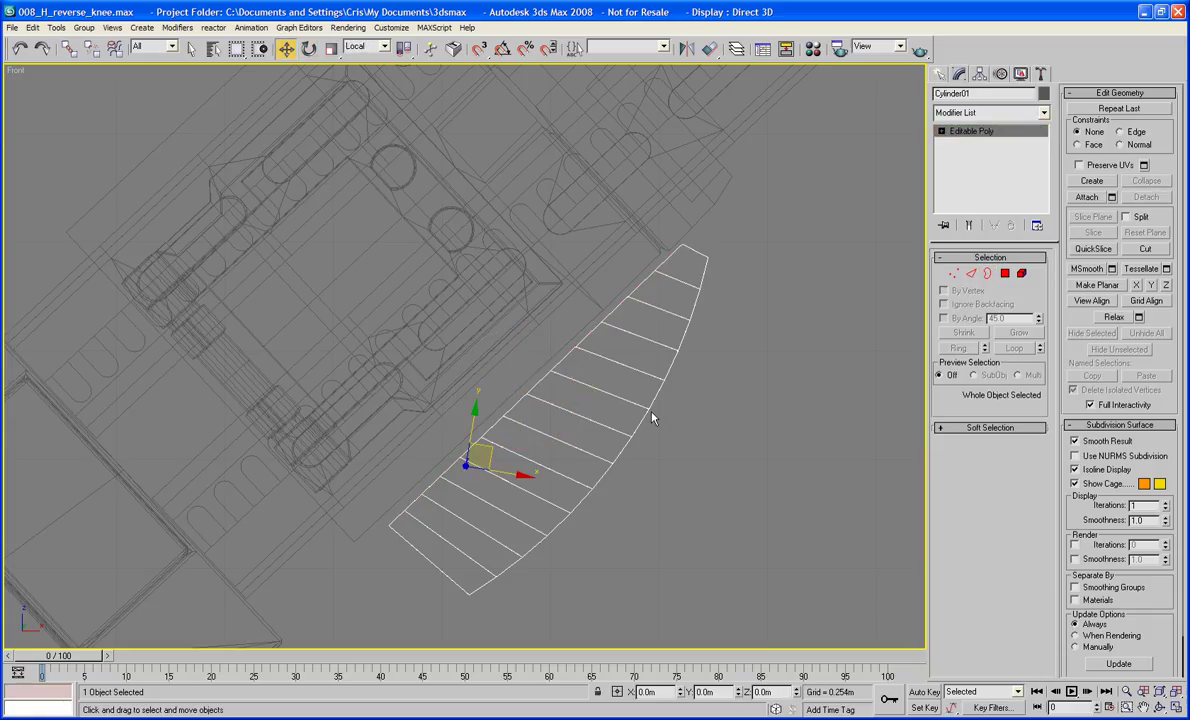
- Uniformly scale the whole curved part down slightly and fit it against the Knee block's lower edge, fine-tuning its position and angle
drag(651, 414, 592, 408)
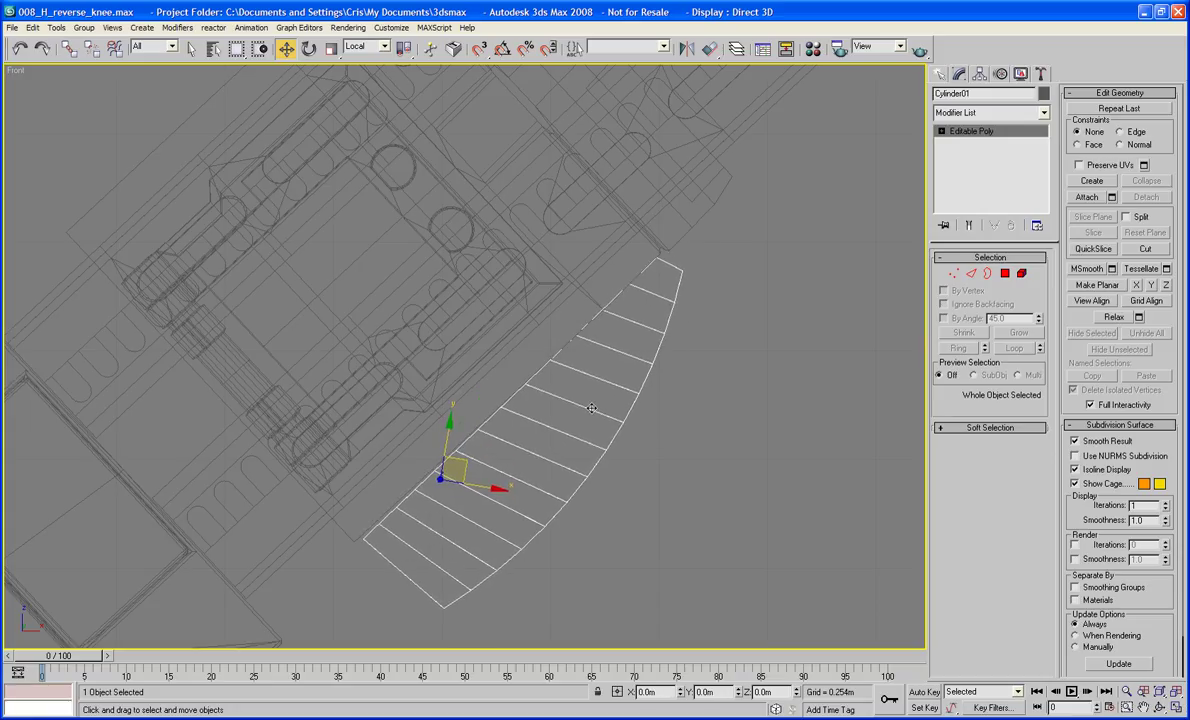
click(331, 48)
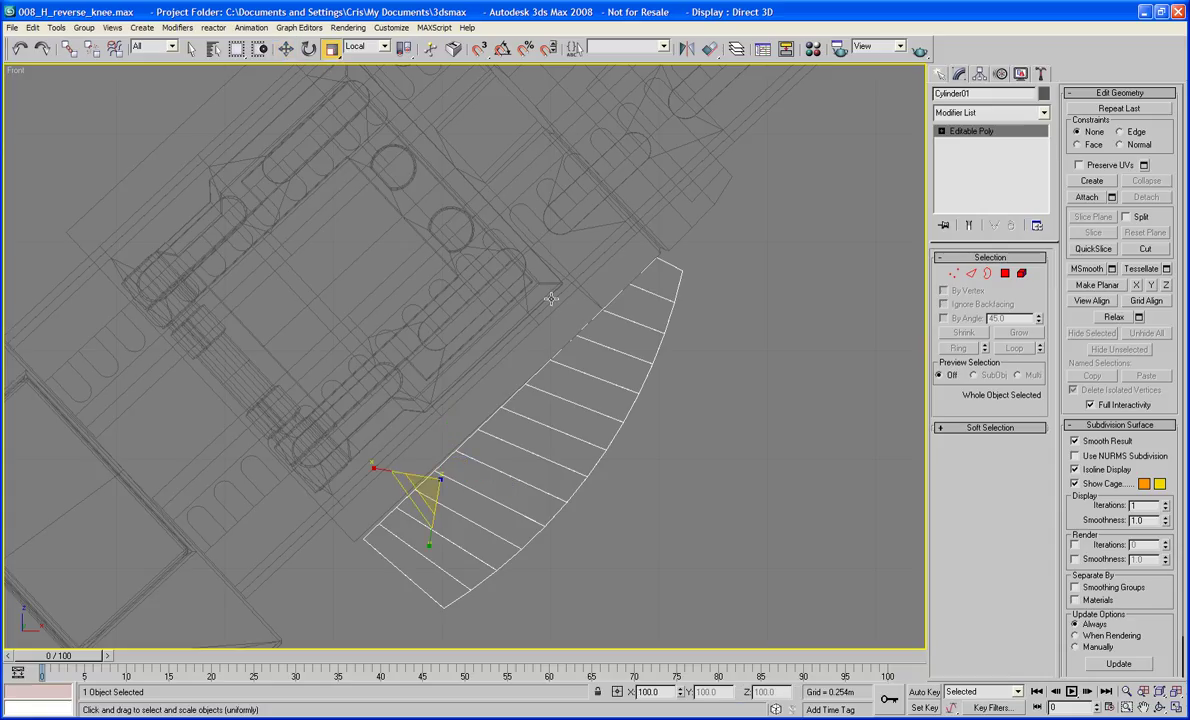
drag(563, 417, 560, 426)
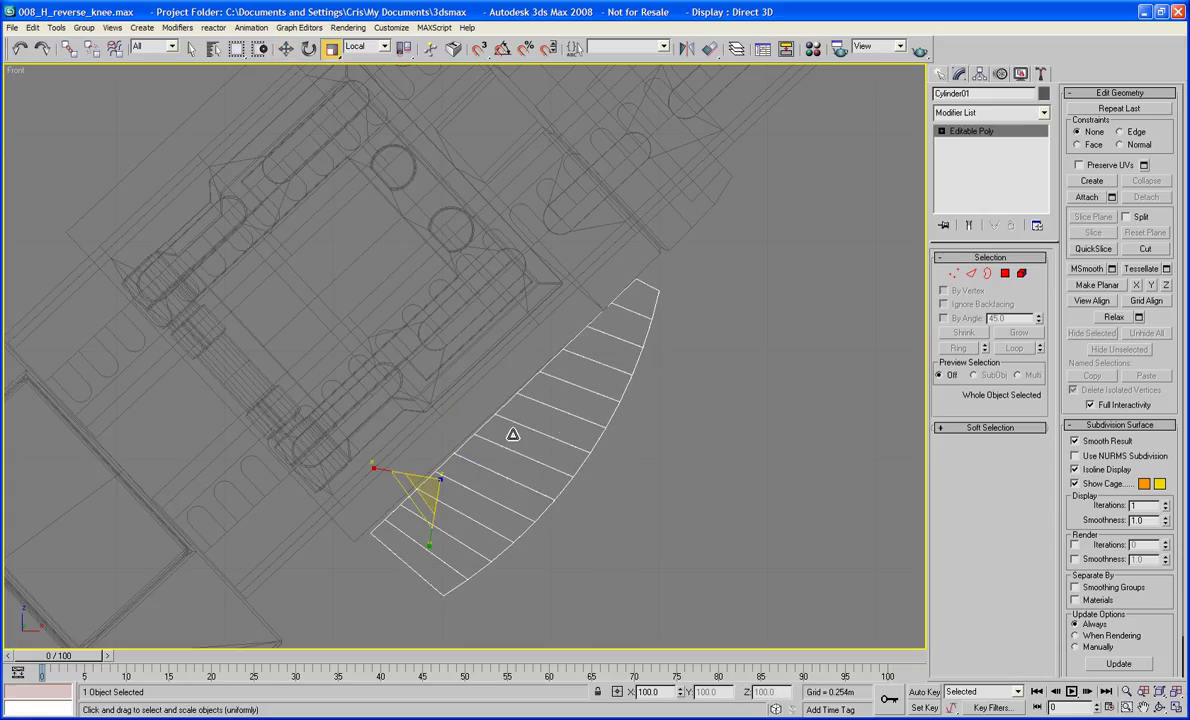
click(285, 50)
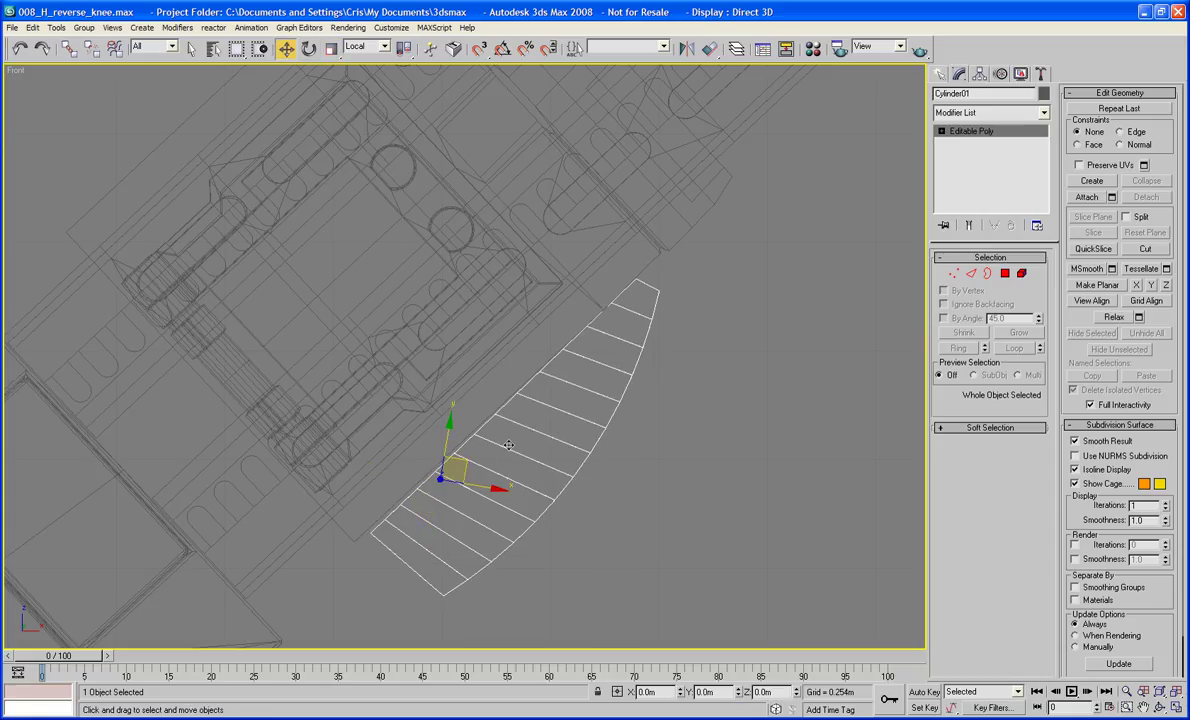
drag(500, 452, 514, 434)
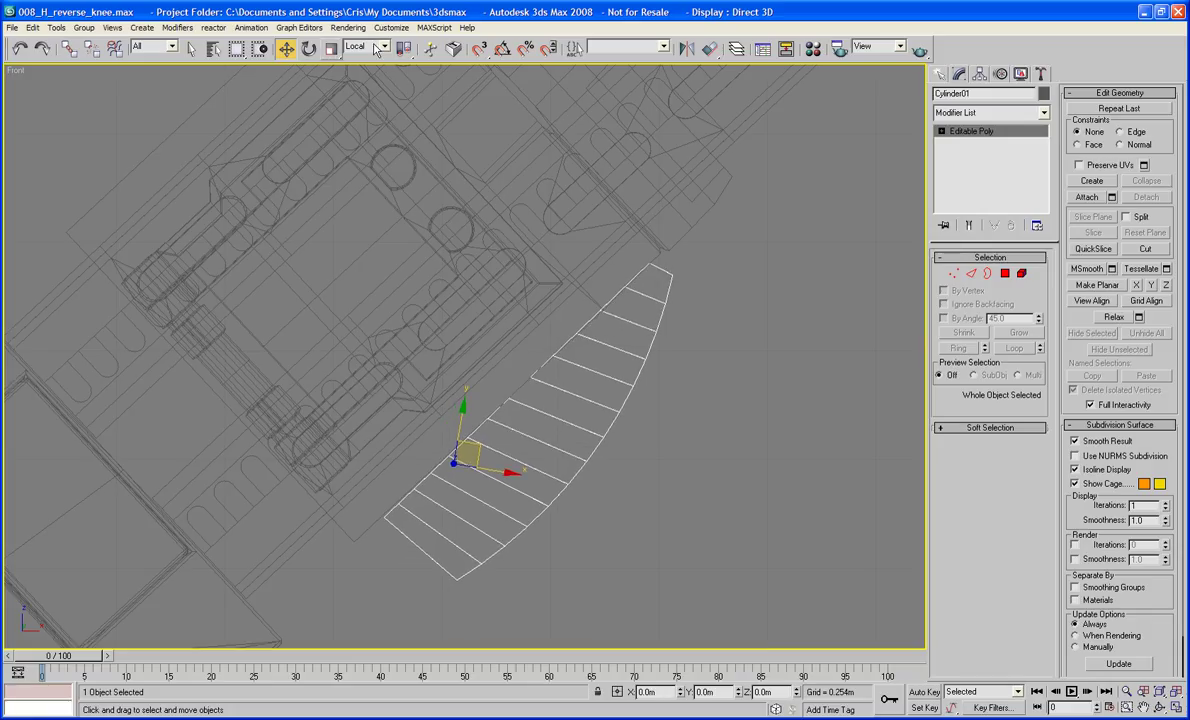
click(308, 49)
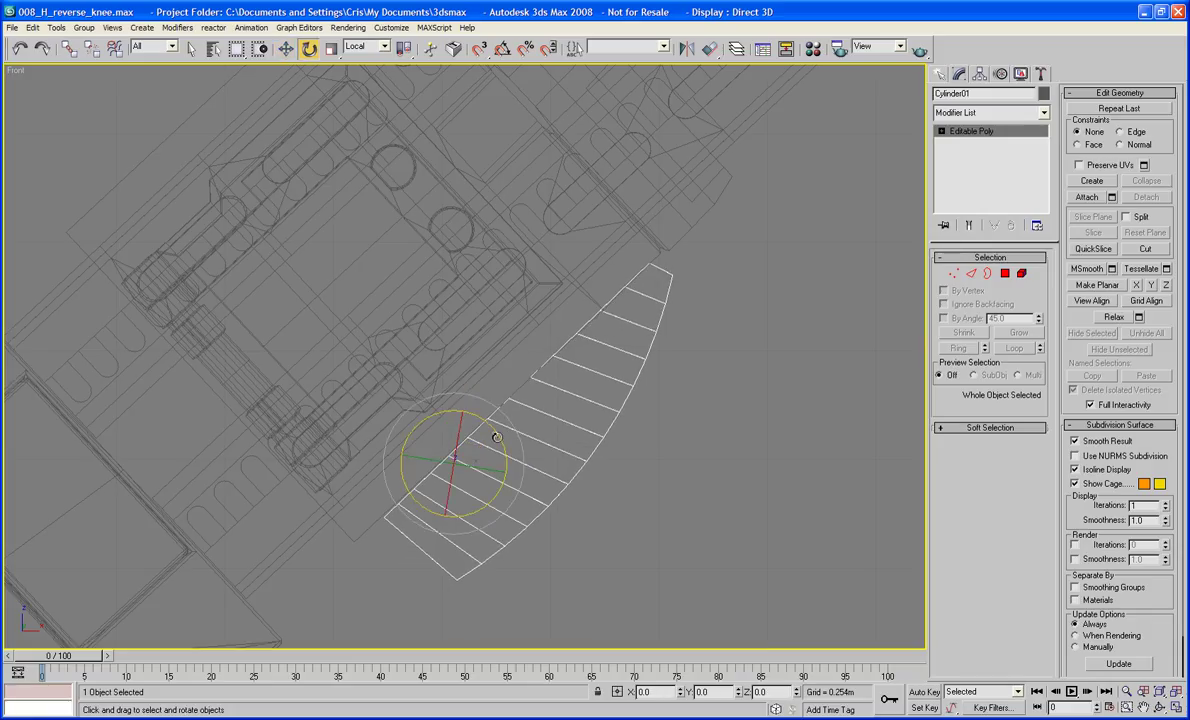
drag(496, 437, 498, 437)
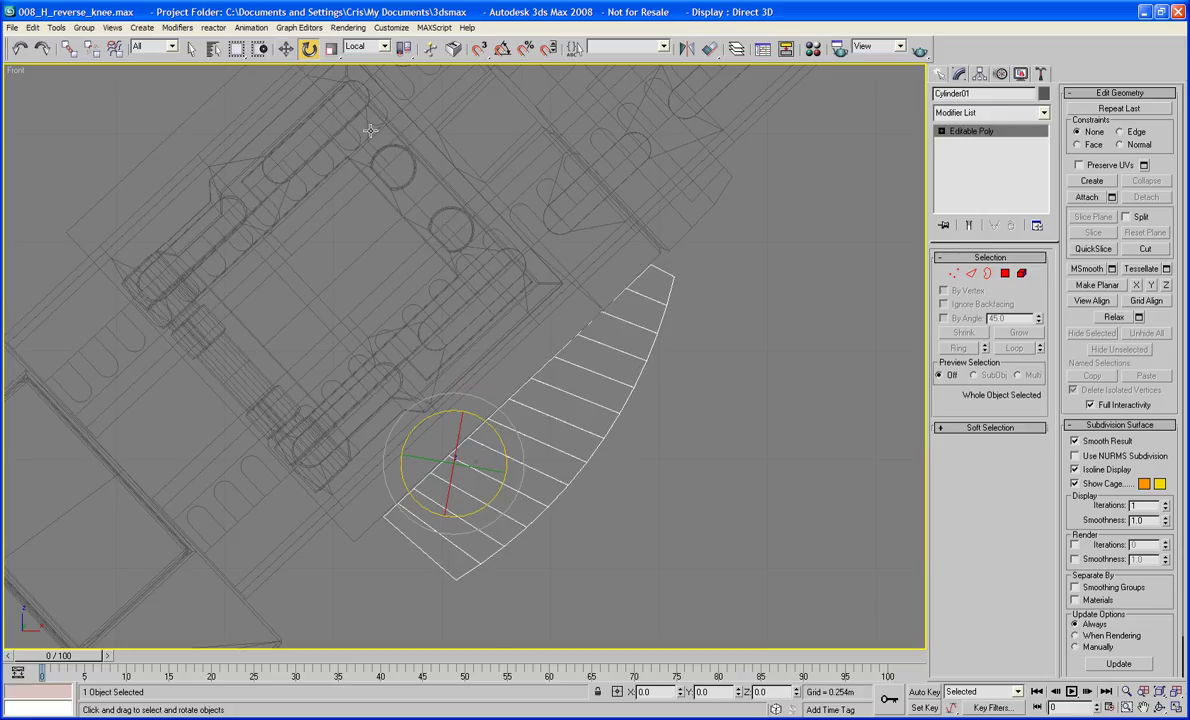
click(286, 49)
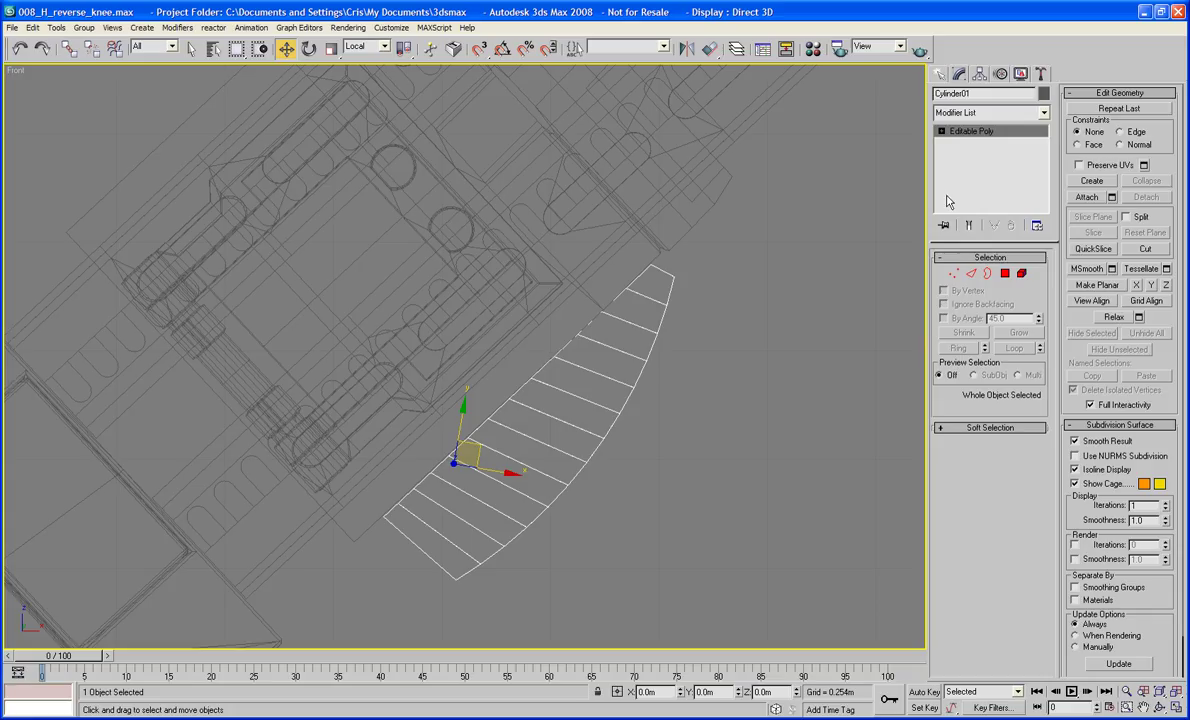
- Reset the curved part's transform with Reset XForm and display it in a shaded perspective view with edged faces
click(1040, 74)
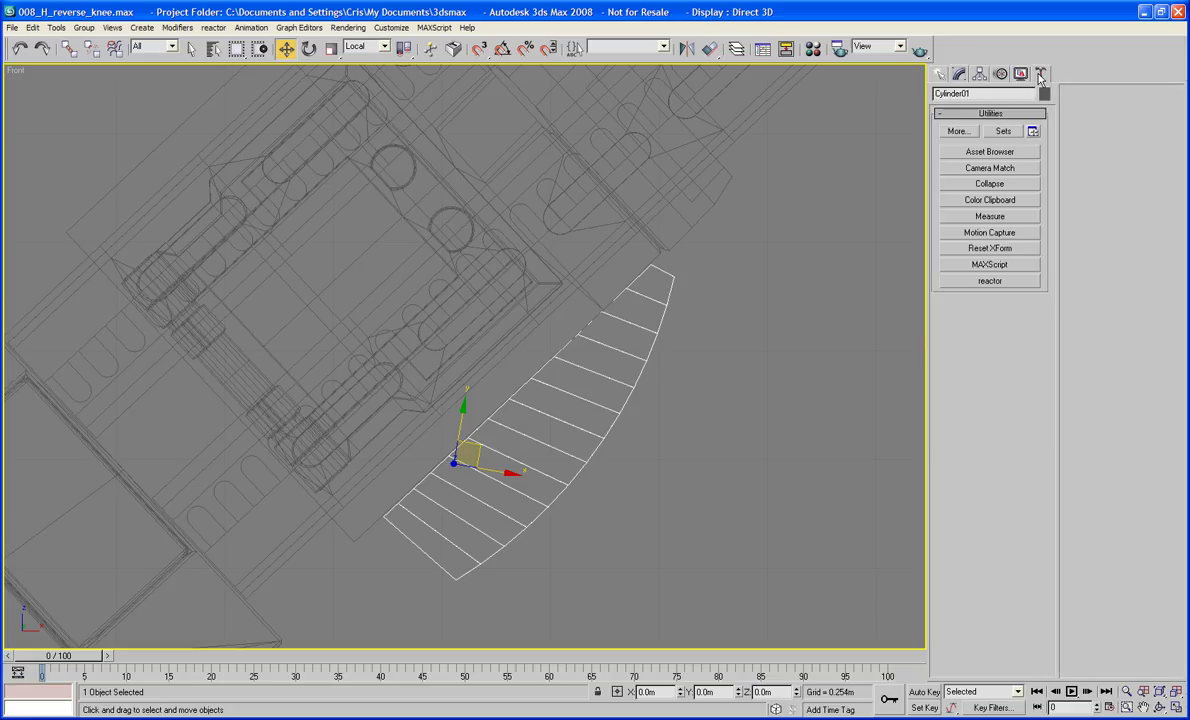
click(994, 251)
click(993, 328)
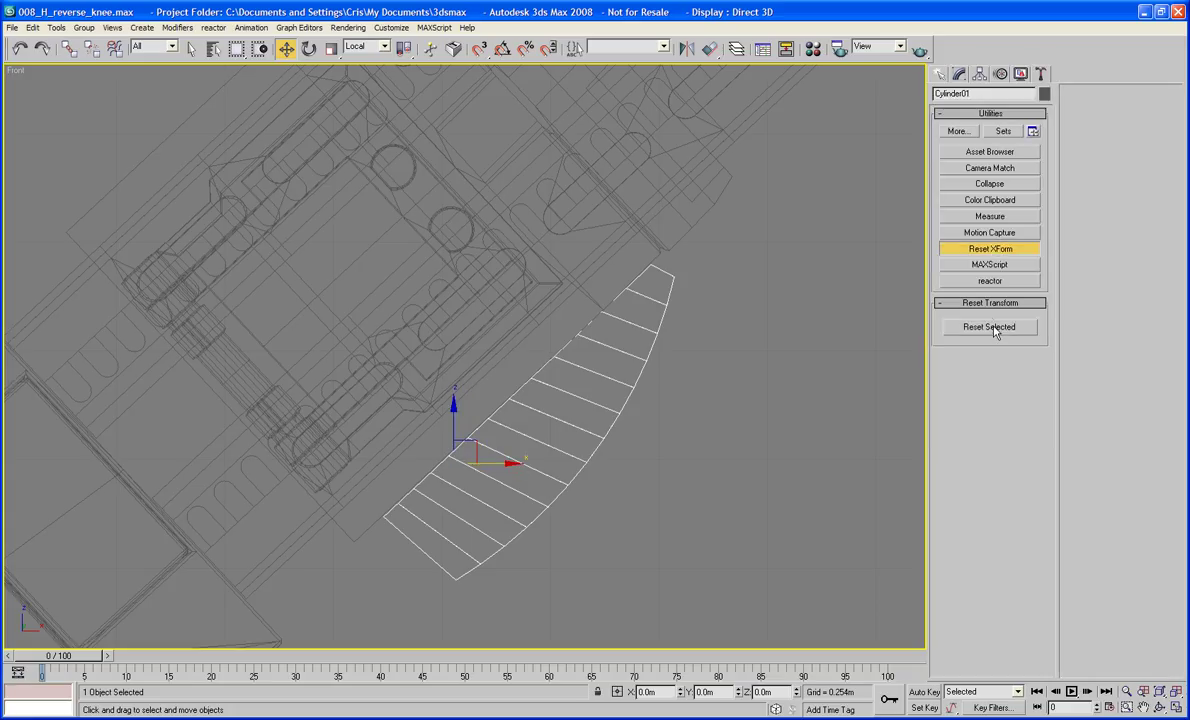
click(986, 250)
key(p)
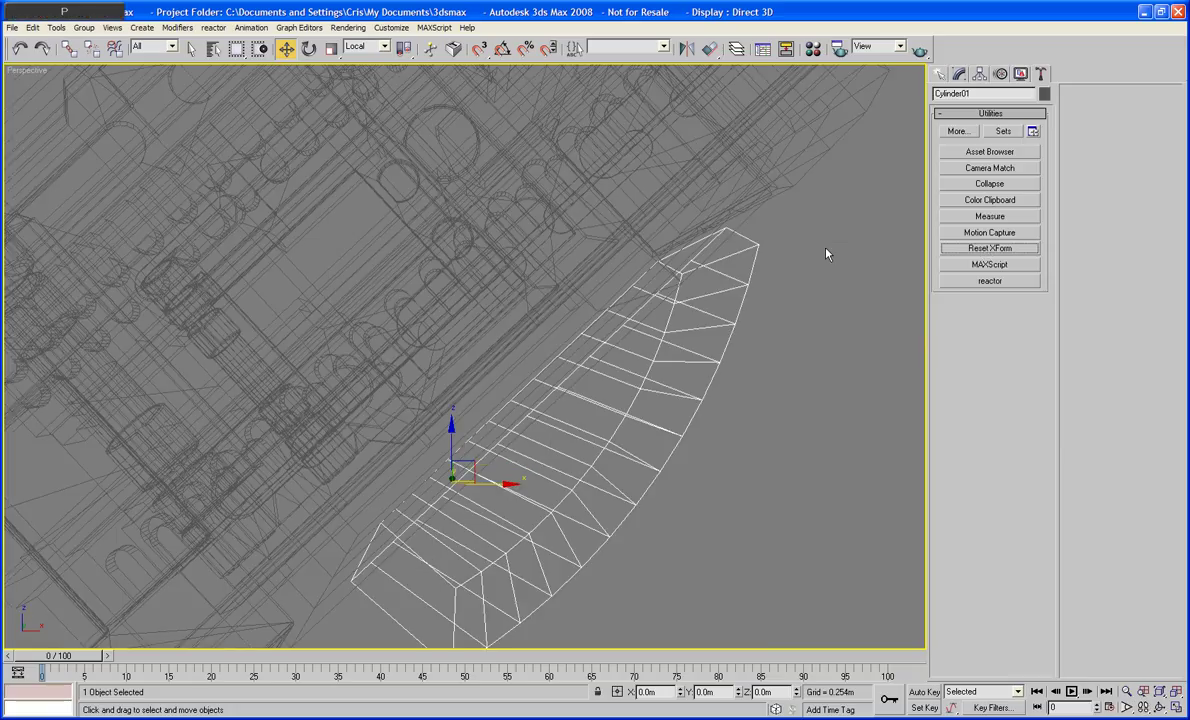
alt+middle_drag(826, 253, 606, 339)
key(F4)
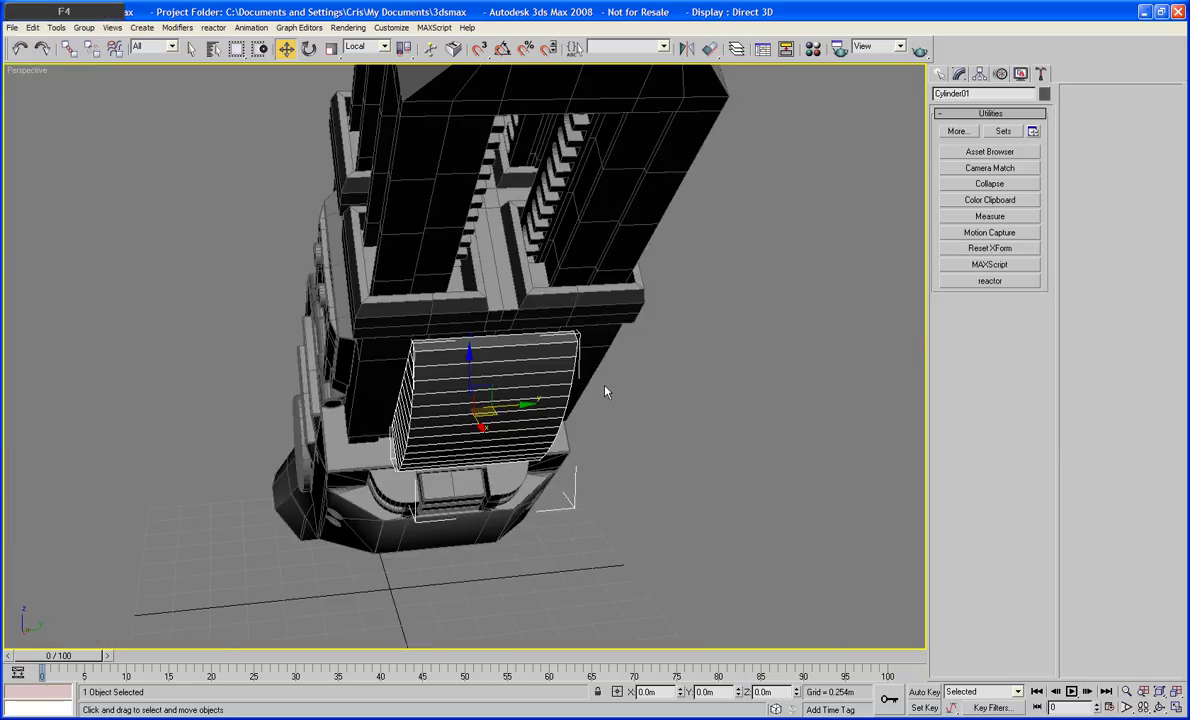
alt+middle_drag(527, 405, 501, 367)
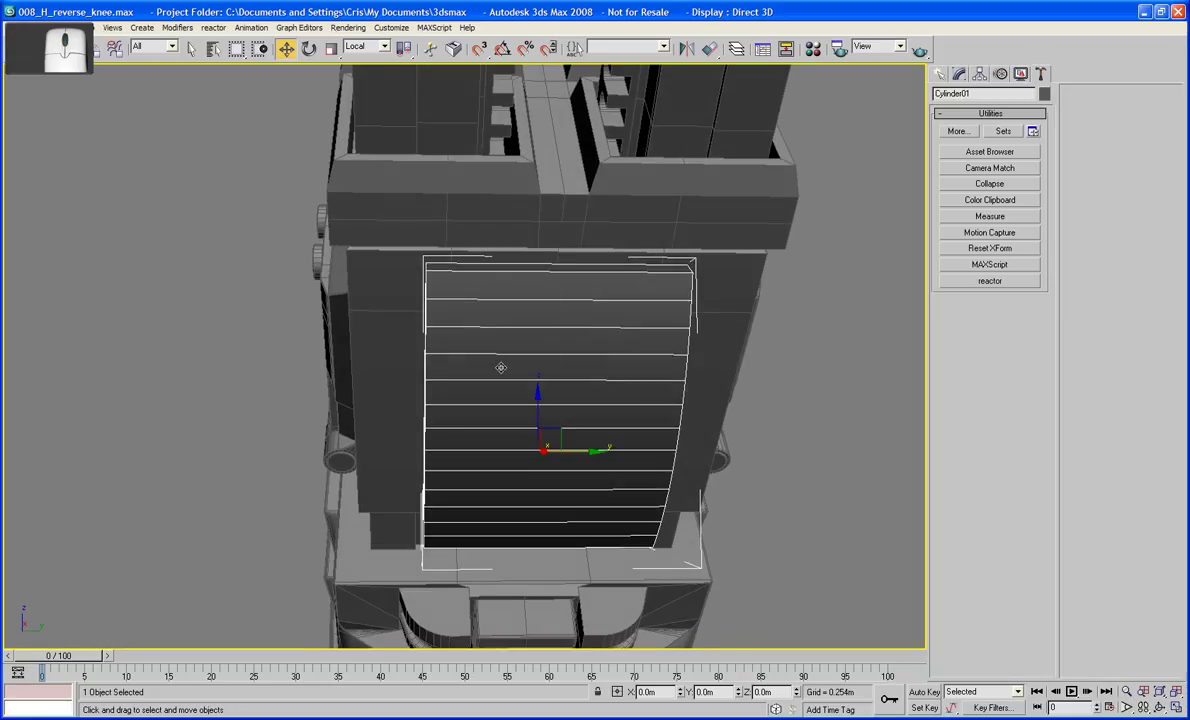
- Scale the curved cylinder segment narrower along its width so it sits inside the leg's rear panel
click(331, 48)
drag(481, 452, 486, 452)
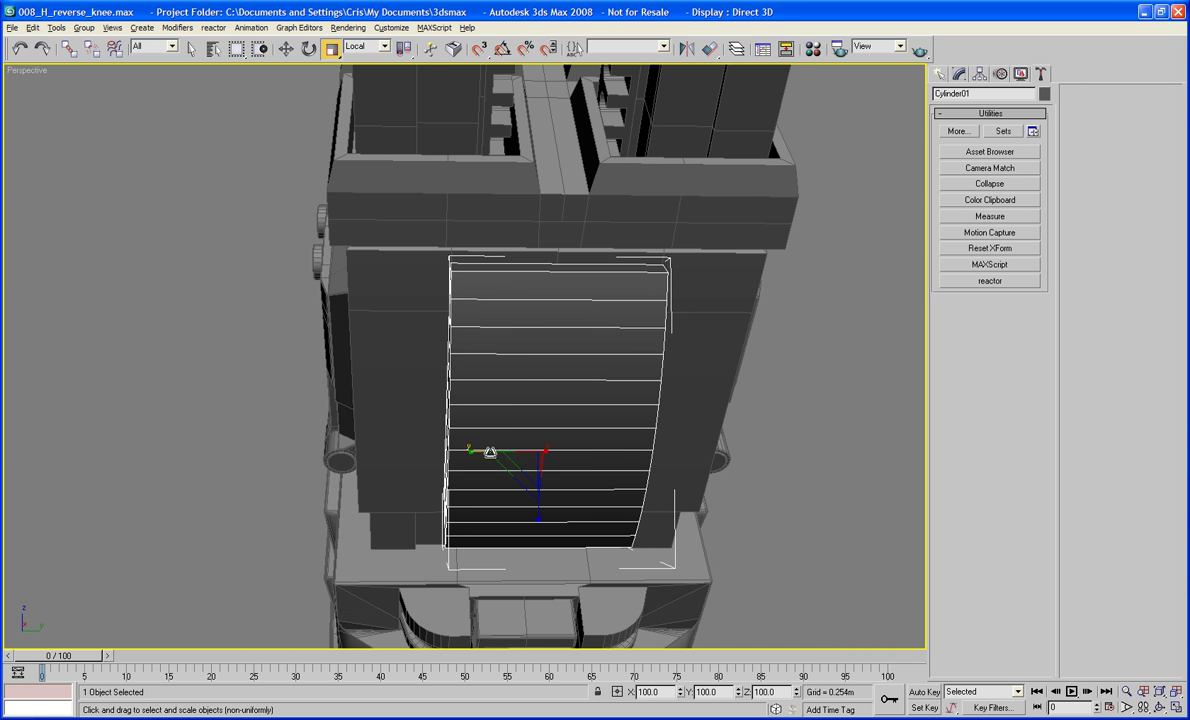
alt+middle_drag(486, 452, 472, 402)
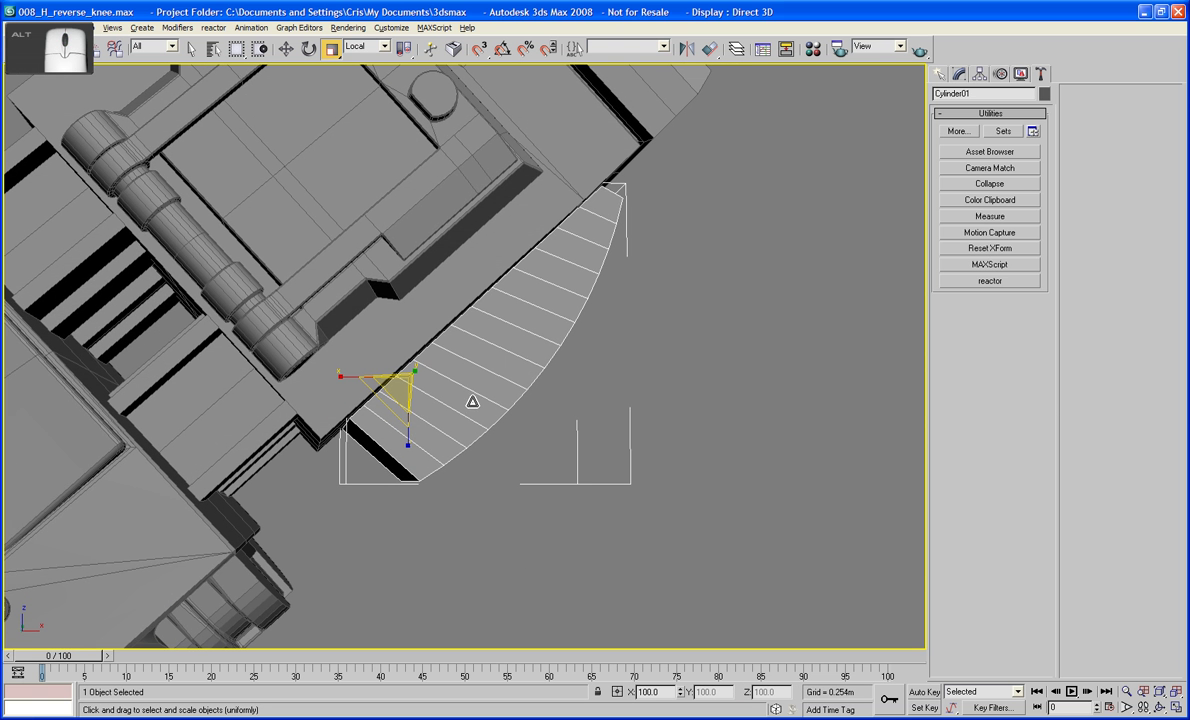
- Collapse the curved segment's XForm modifier into its Editable Poly
click(960, 77)
alt+middle_drag(827, 258, 817, 259)
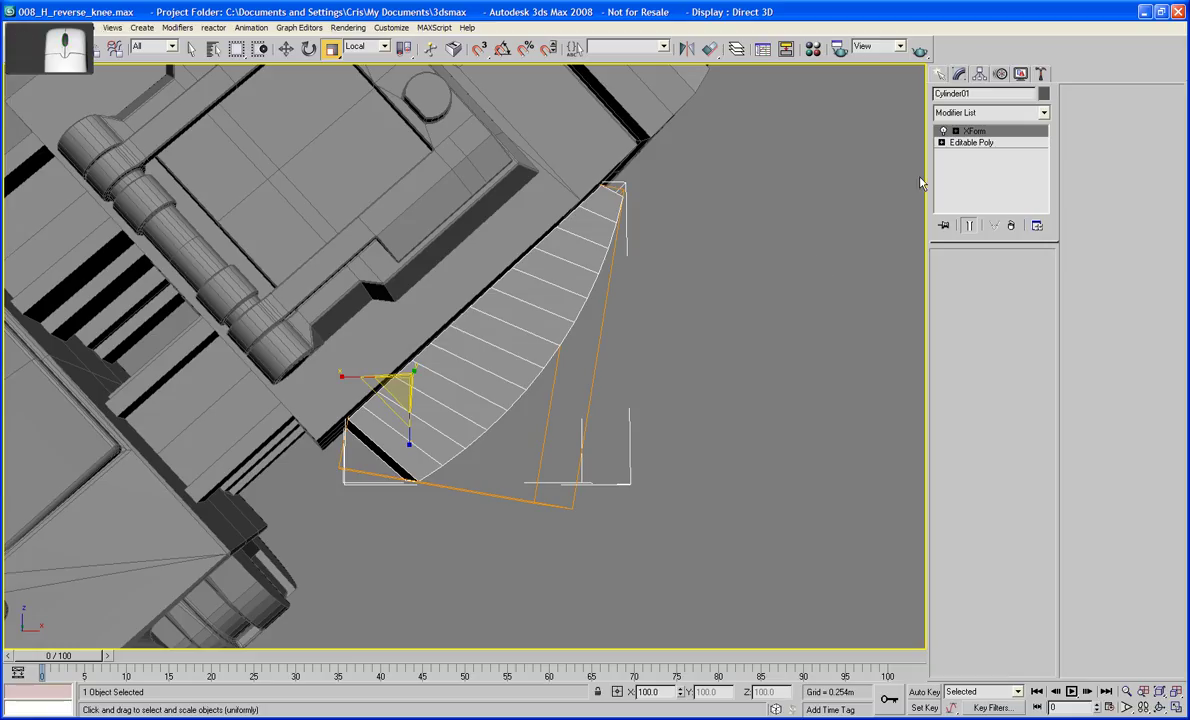
right_click(972, 134)
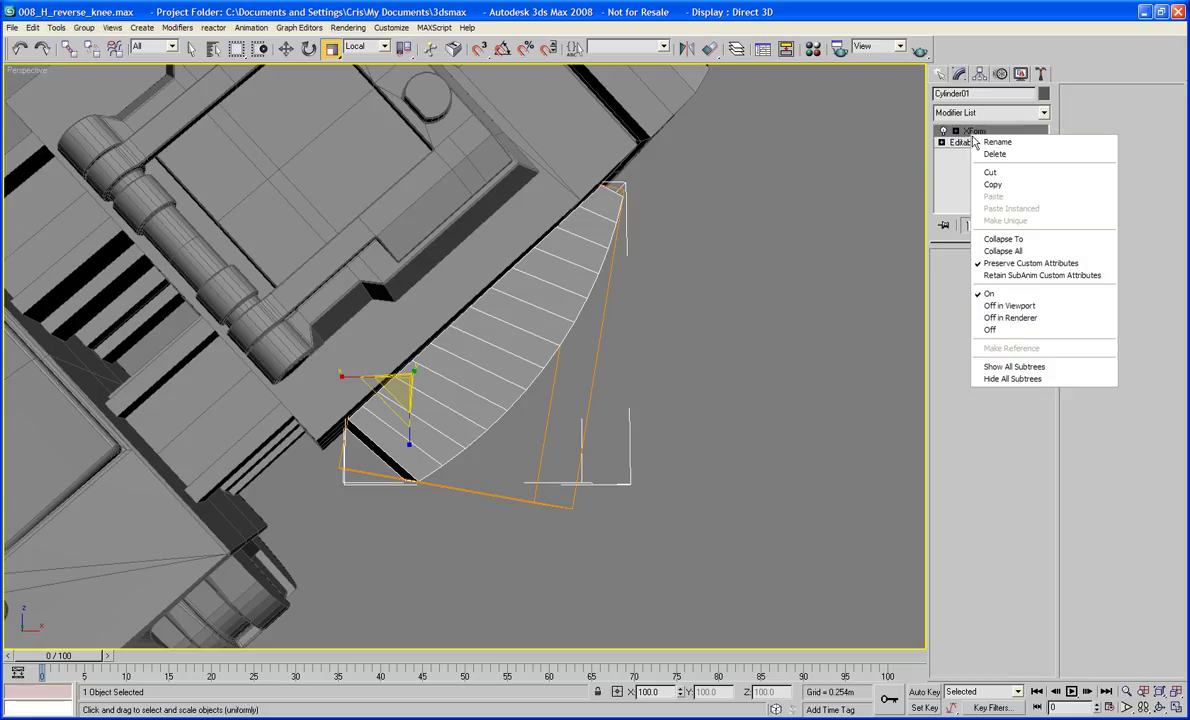
right_click(580, 323)
mouse_move(525, 420)
click(662, 426)
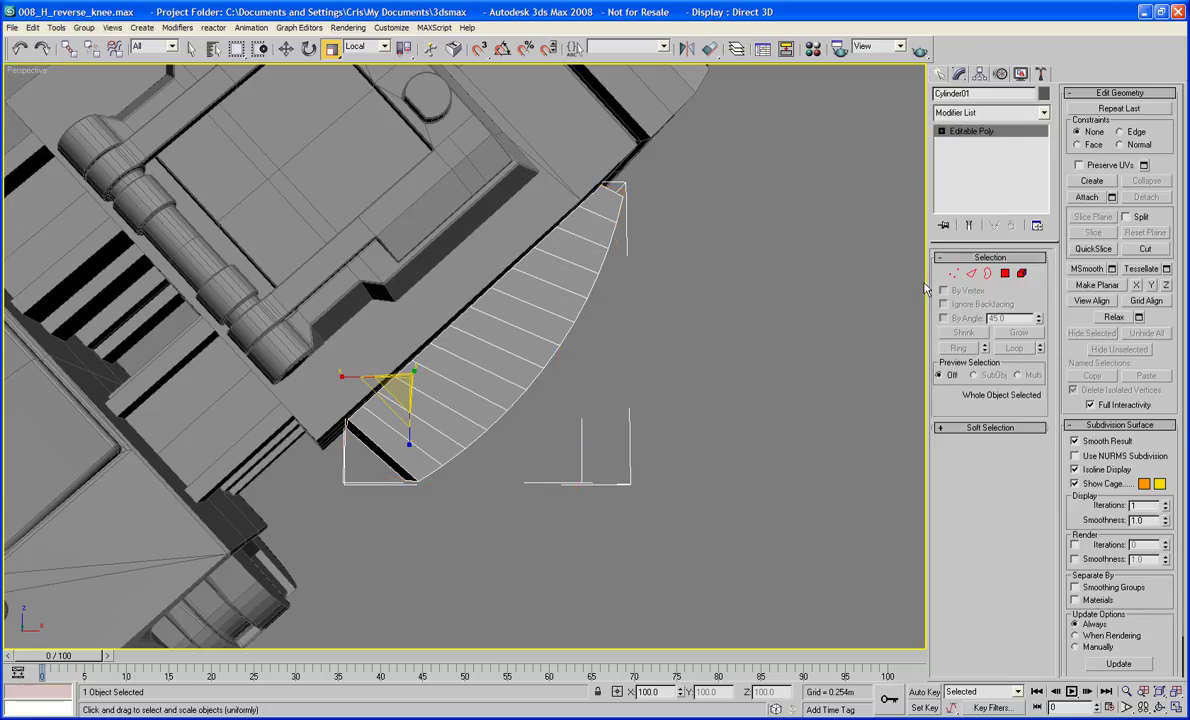
- Target-weld the inner-edge vertex next to the lower corner onto the corner vertex on both sides of the curved segment
key(1)
scroll(601, 322, up, 6)
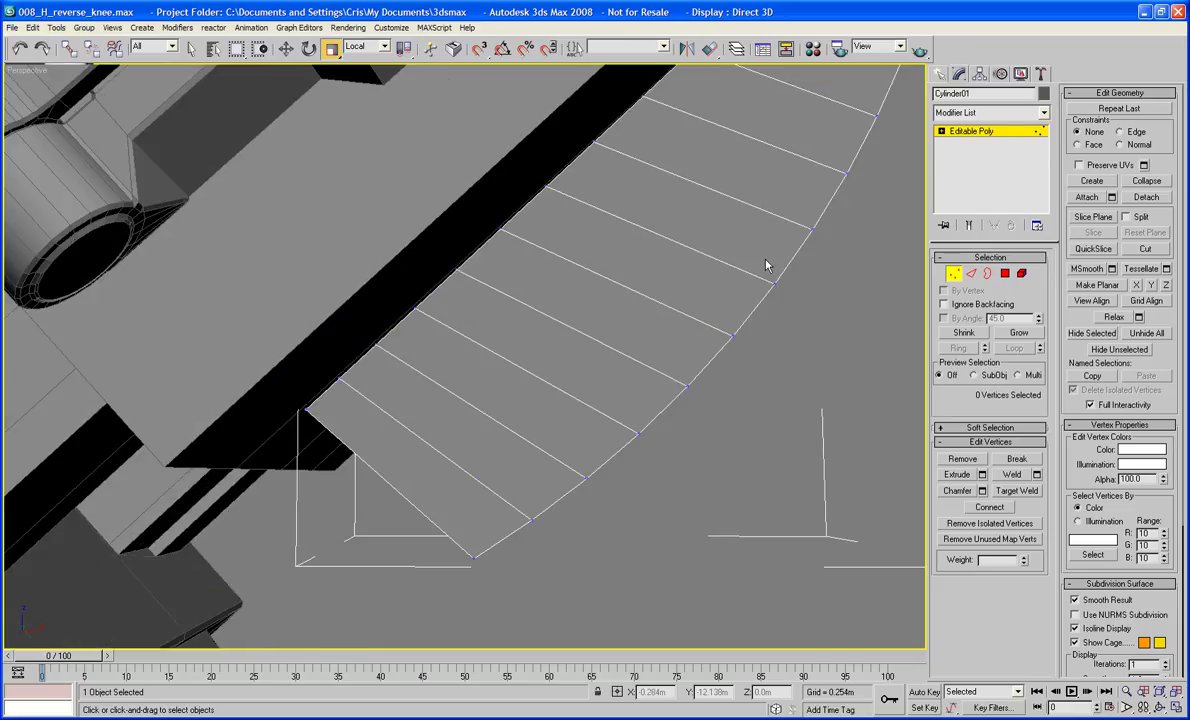
click(1017, 490)
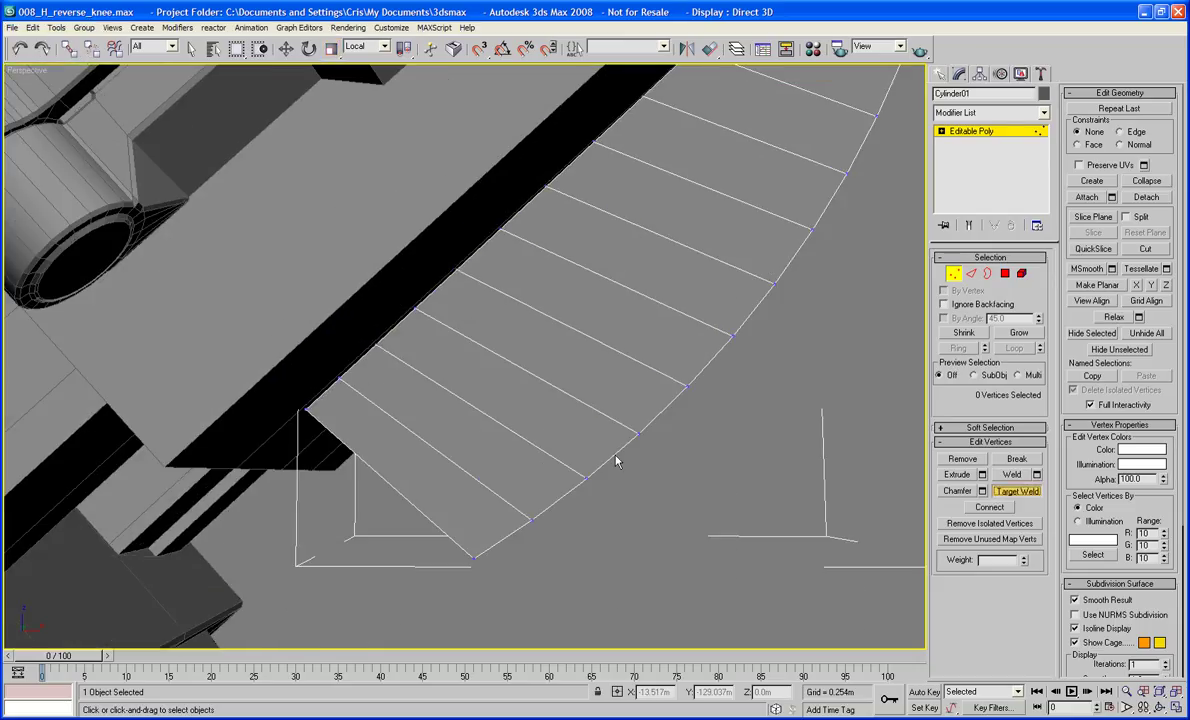
click(338, 380)
alt+middle_drag(532, 408, 276, 412)
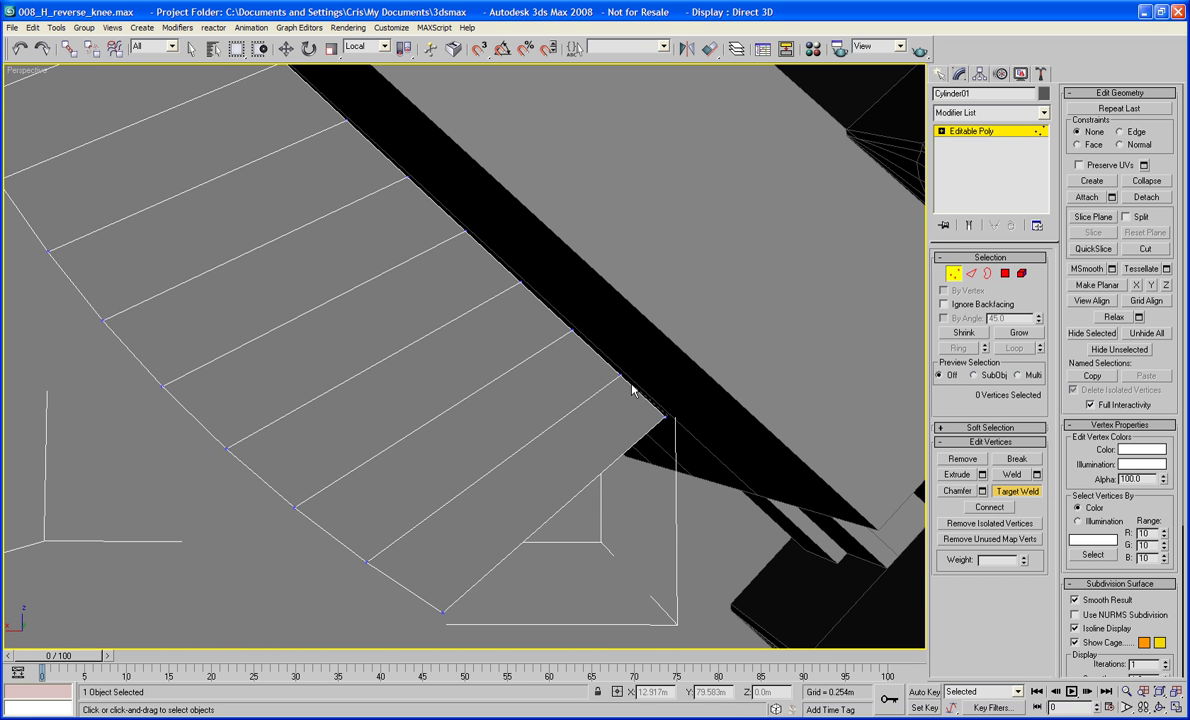
scroll(622, 374, down, 10)
alt+middle_drag(536, 347, 611, 412)
- Count the polygon strips along the segment's curved outer face by selecting them individually from top to bottom
key(4)
click(650, 188)
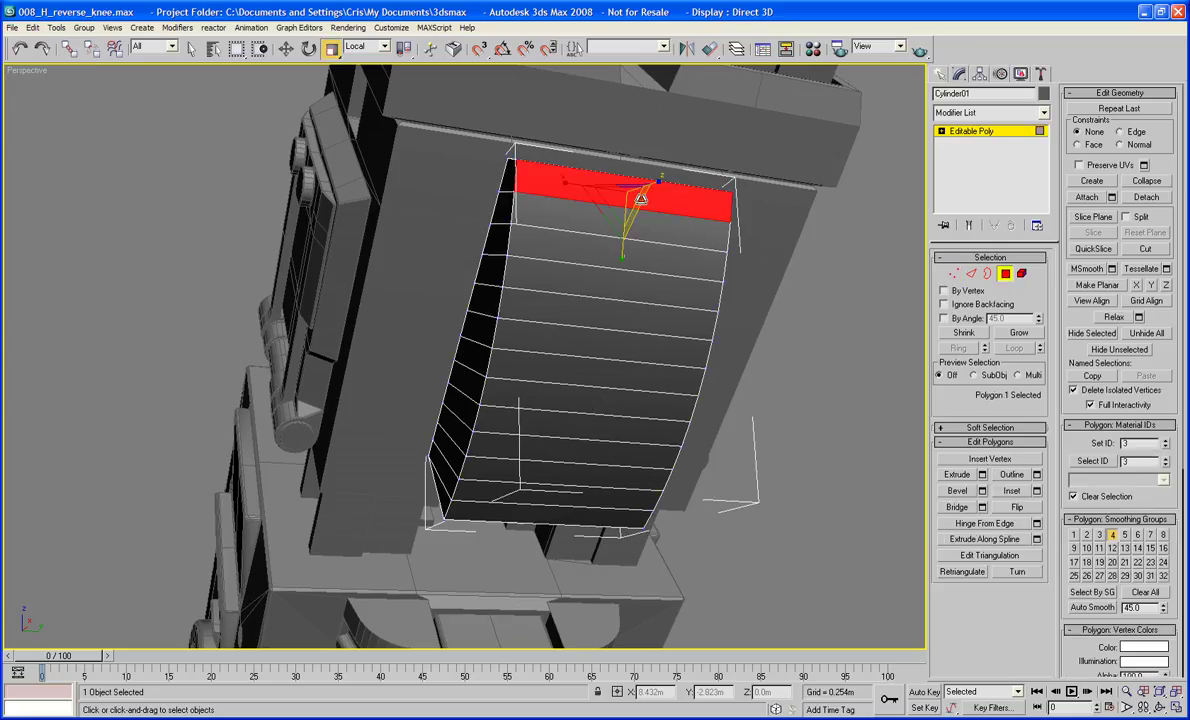
click(648, 228)
click(648, 256)
click(651, 292)
click(652, 312)
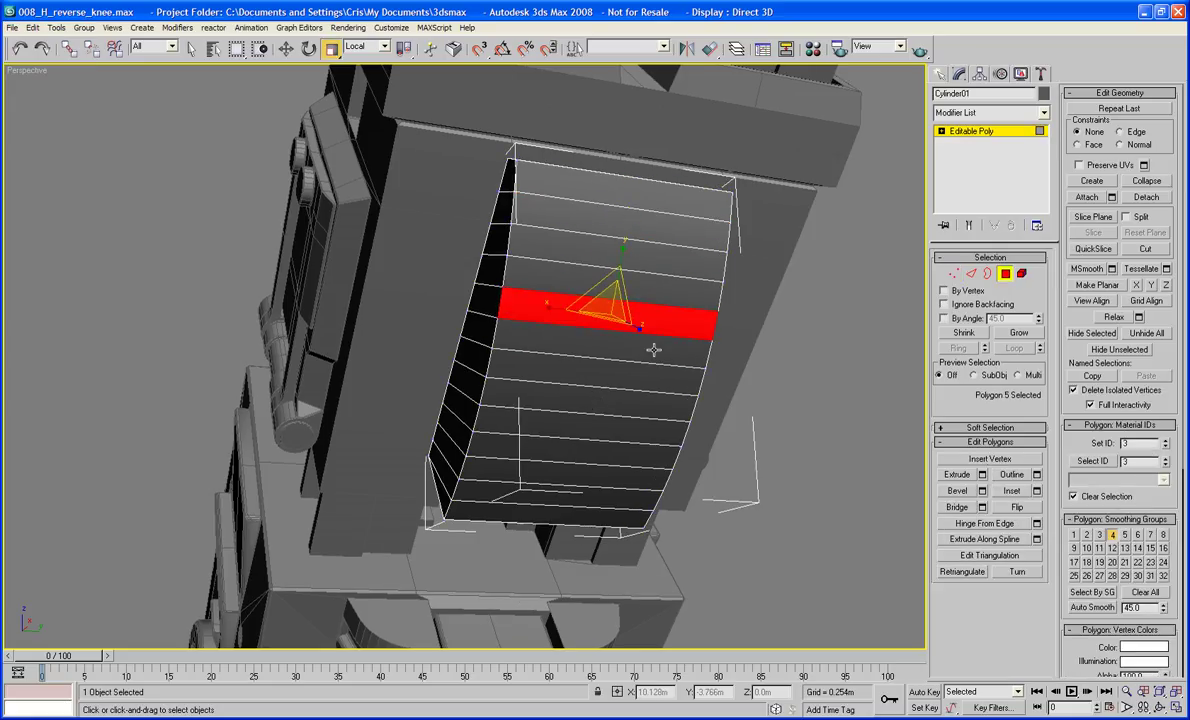
click(652, 346)
click(652, 384)
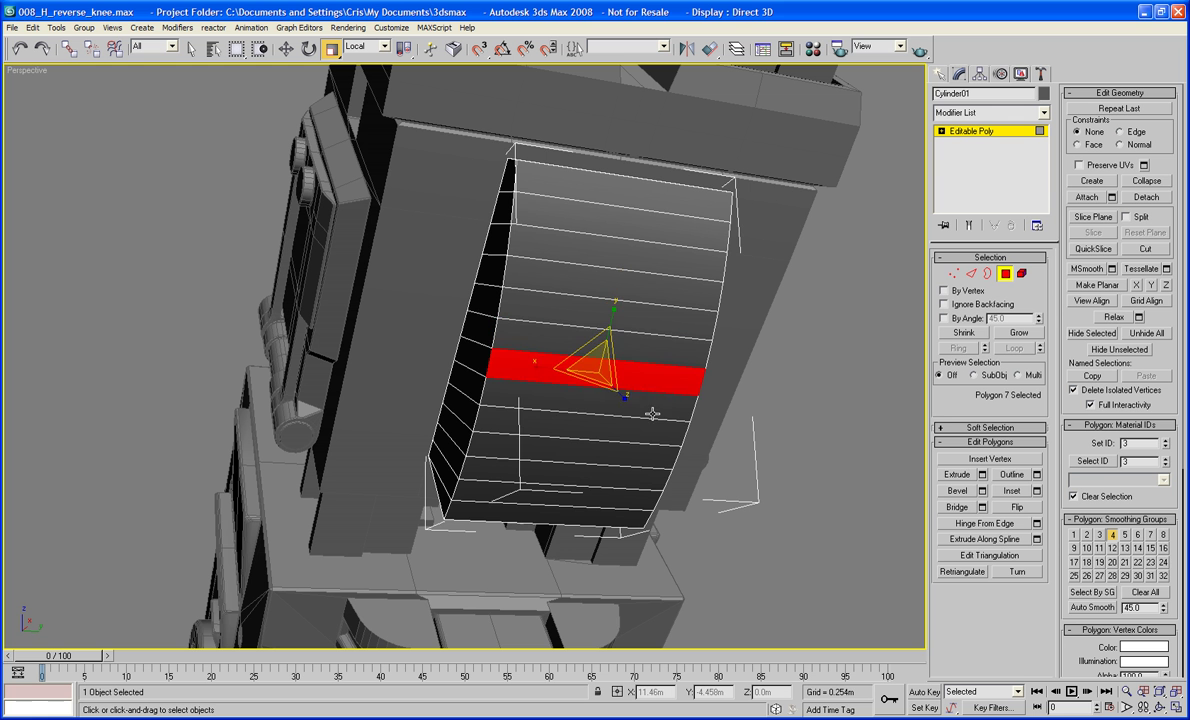
click(651, 408)
click(652, 440)
click(652, 455)
click(646, 480)
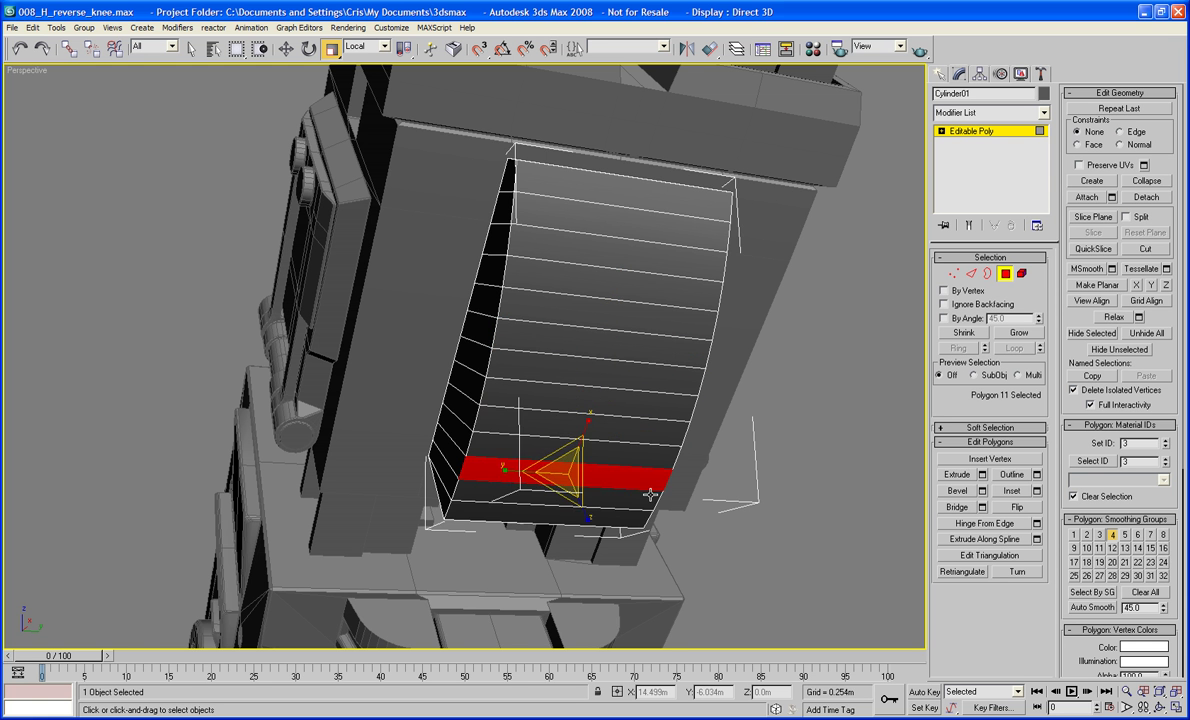
click(638, 500)
click(632, 513)
middle_drag(630, 505, 550, 486)
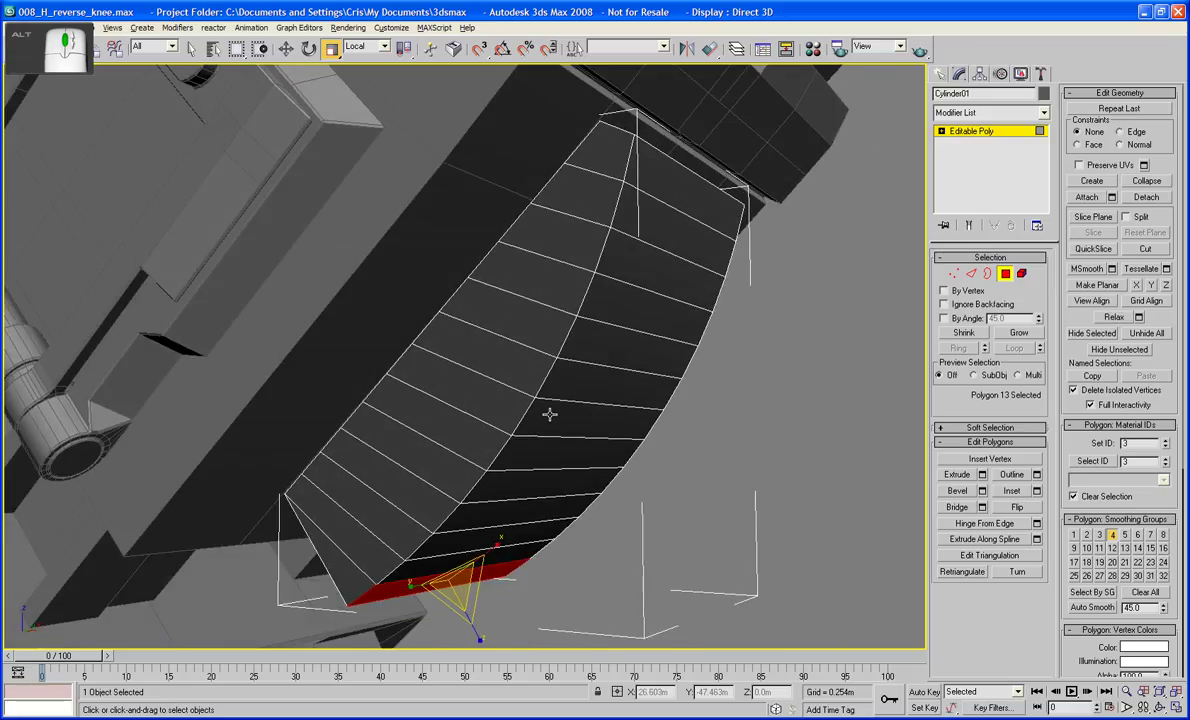
click(865, 300)
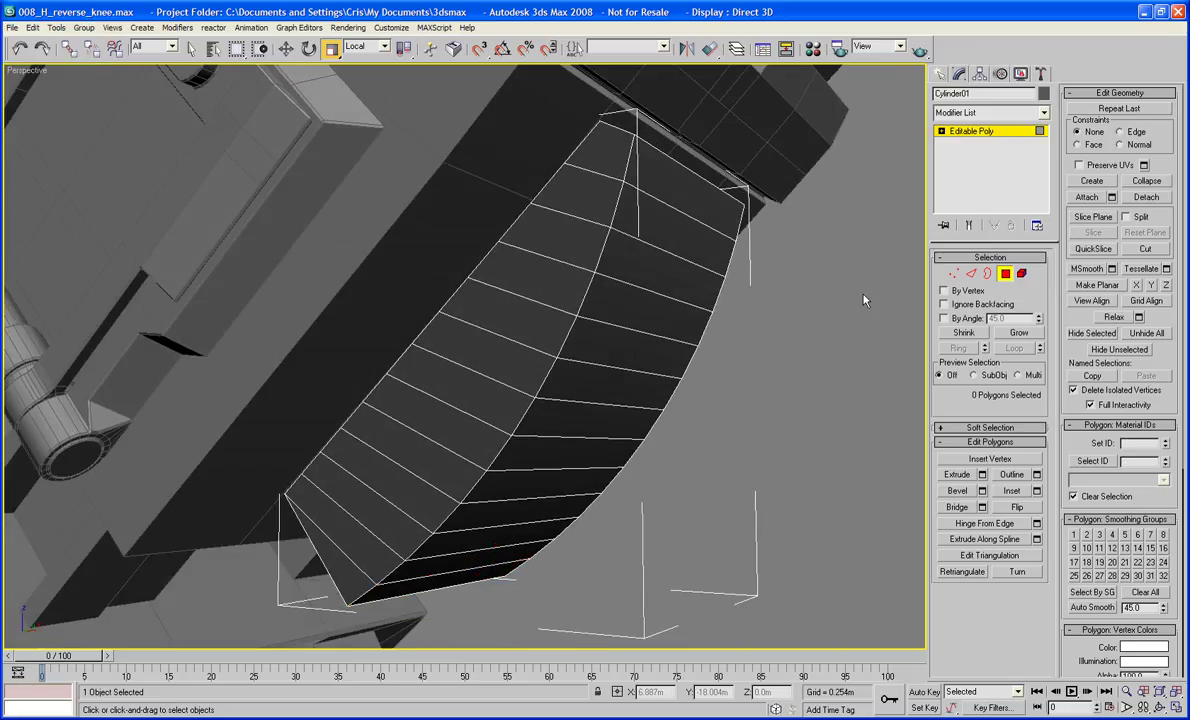
- Delete the three uppermost polygons of the segment's curved outer face
click(674, 272)
ctrl+click(688, 200)
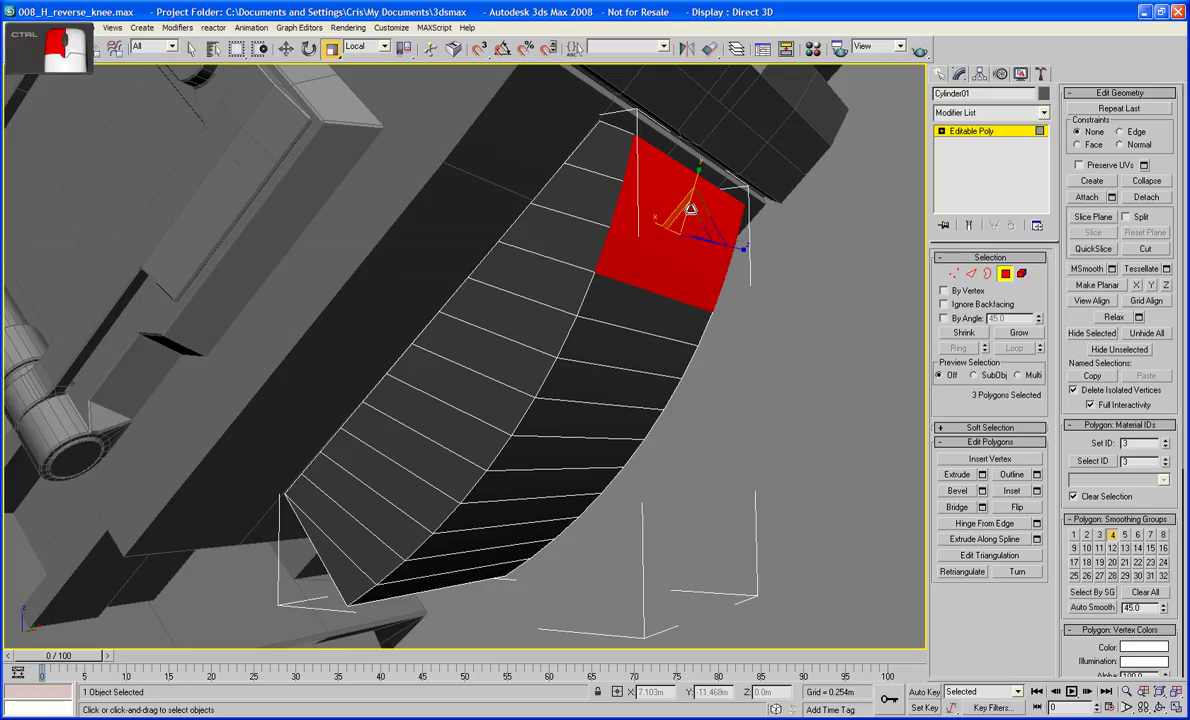
key(Delete)
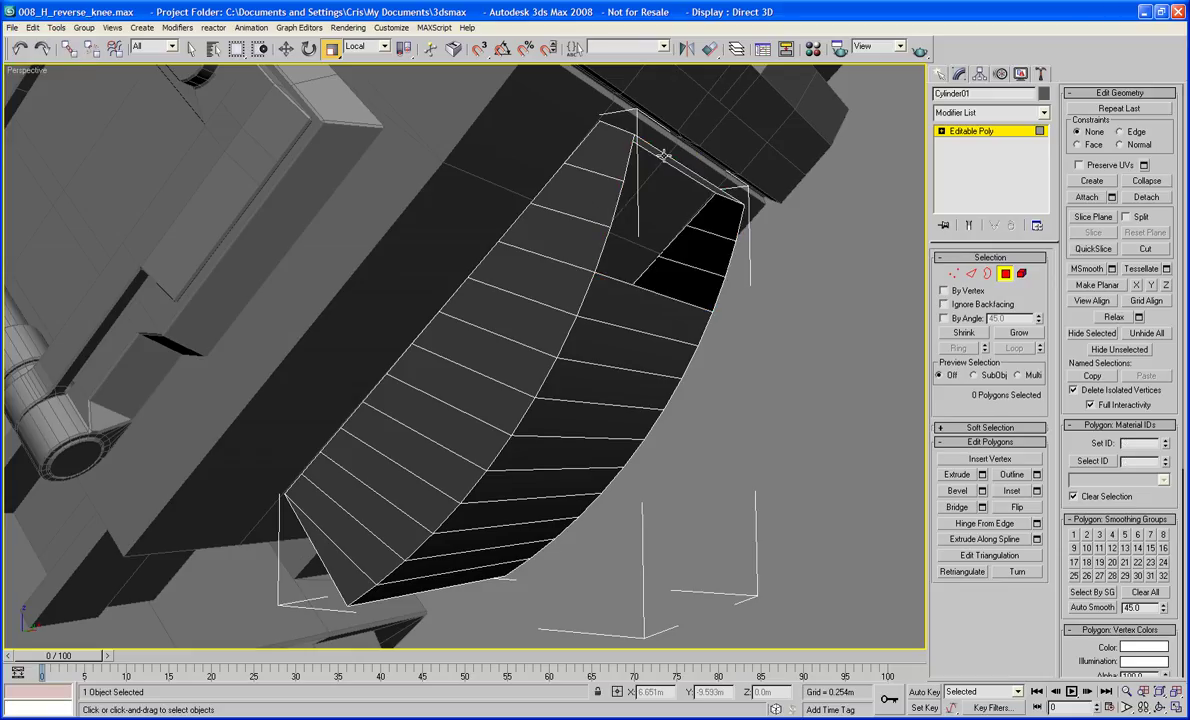
- Delete the three uppermost side polygons on both sides of the curved segment
click(612, 145)
ctrl+click(605, 198)
ctrl+click(590, 238)
ctrl+click(715, 218)
ctrl+click(714, 250)
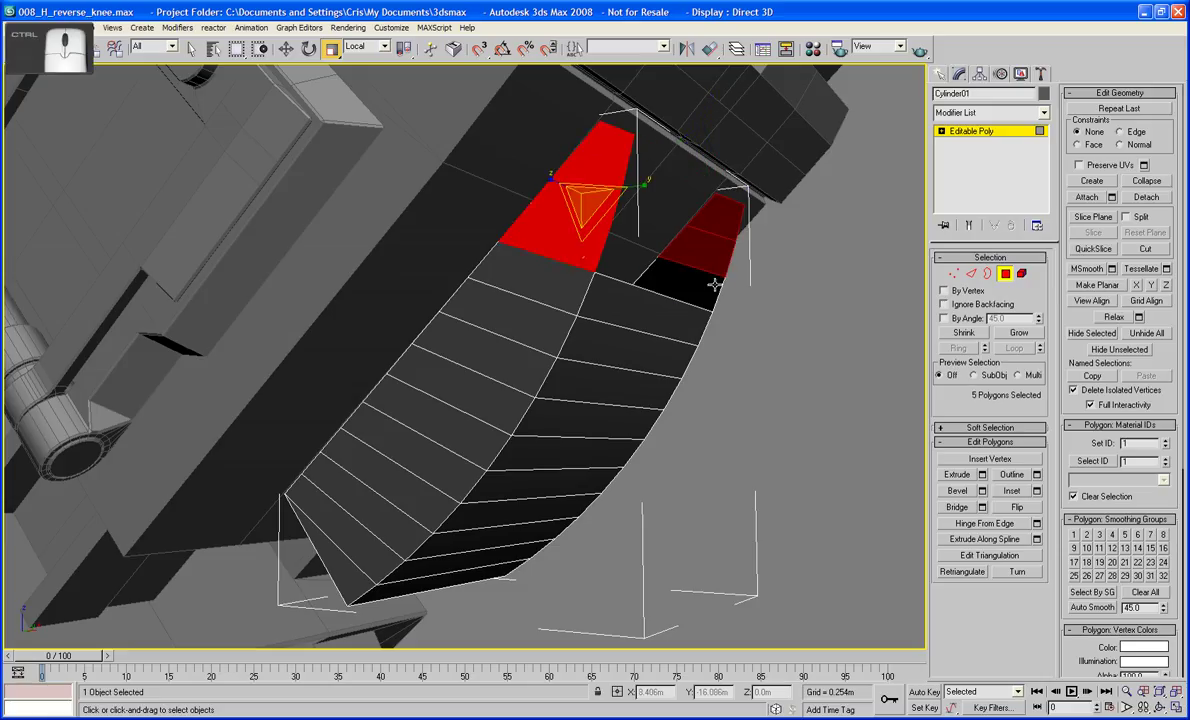
ctrl+click(714, 286)
key(Delete)
mouse_move(590, 266)
alt+middle_down()
mouse_move(590, 321)
mouse_move(643, 323)
mouse_move(630, 300)
mouse_move(593, 342)
mouse_move(546, 318)
alt+middle_up()
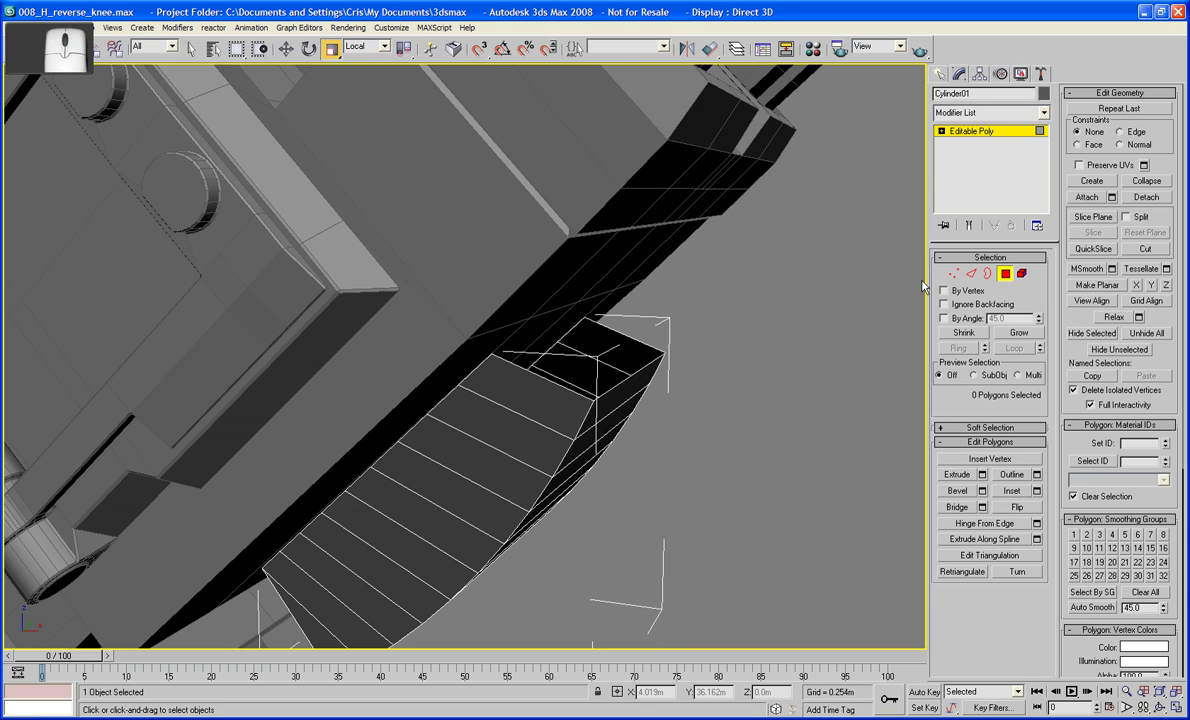
- Select the two inner corner vertices at the segment's open upper end and try moving them in the Screen coordinate system
click(955, 273)
click(585, 321)
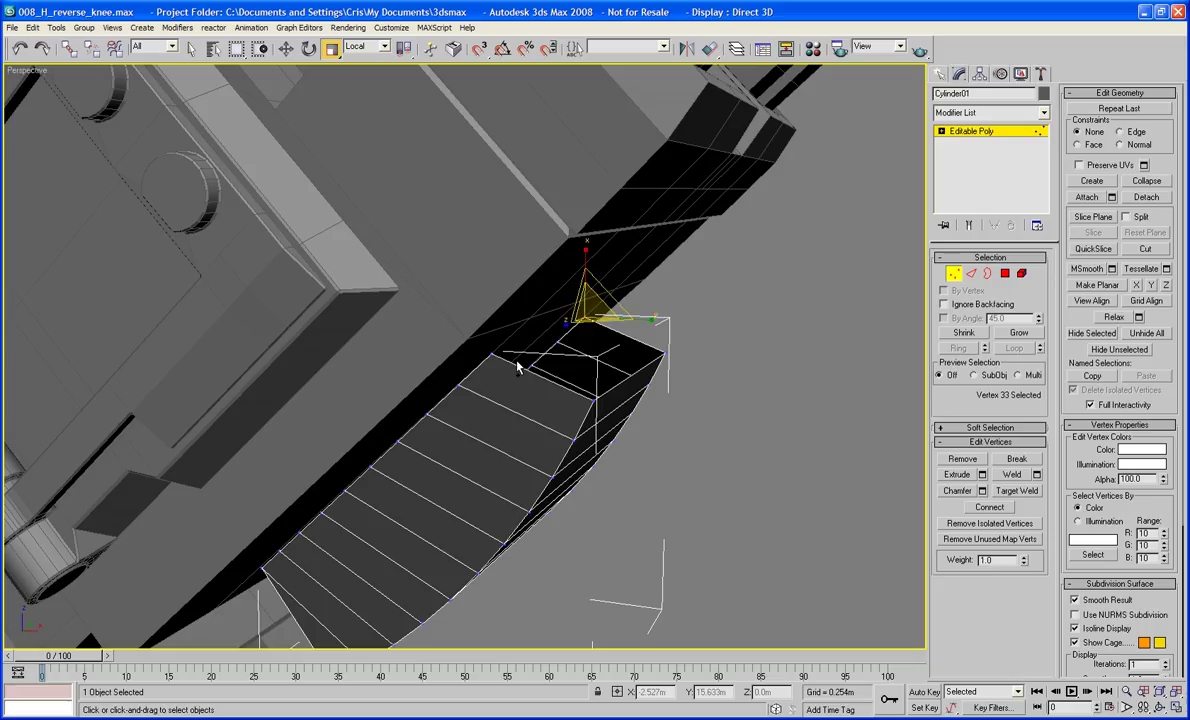
ctrl+click(493, 353)
key(w)
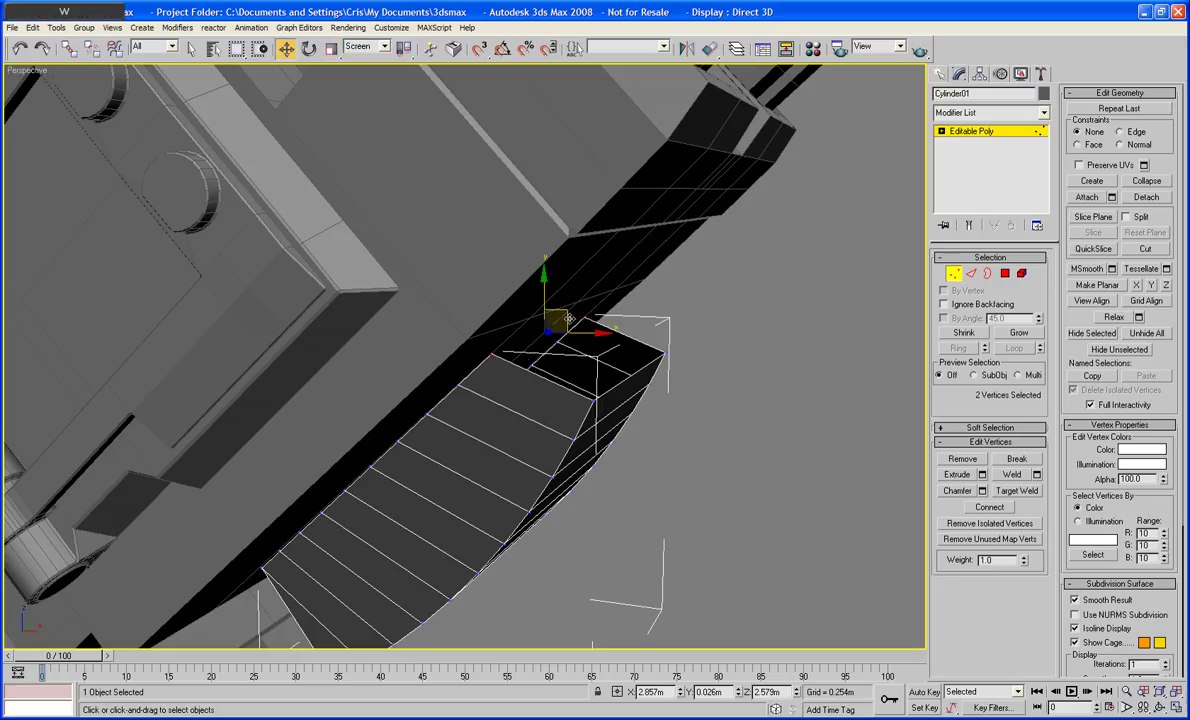
drag(566, 317, 597, 288)
alt+middle_drag(596, 288, 632, 367)
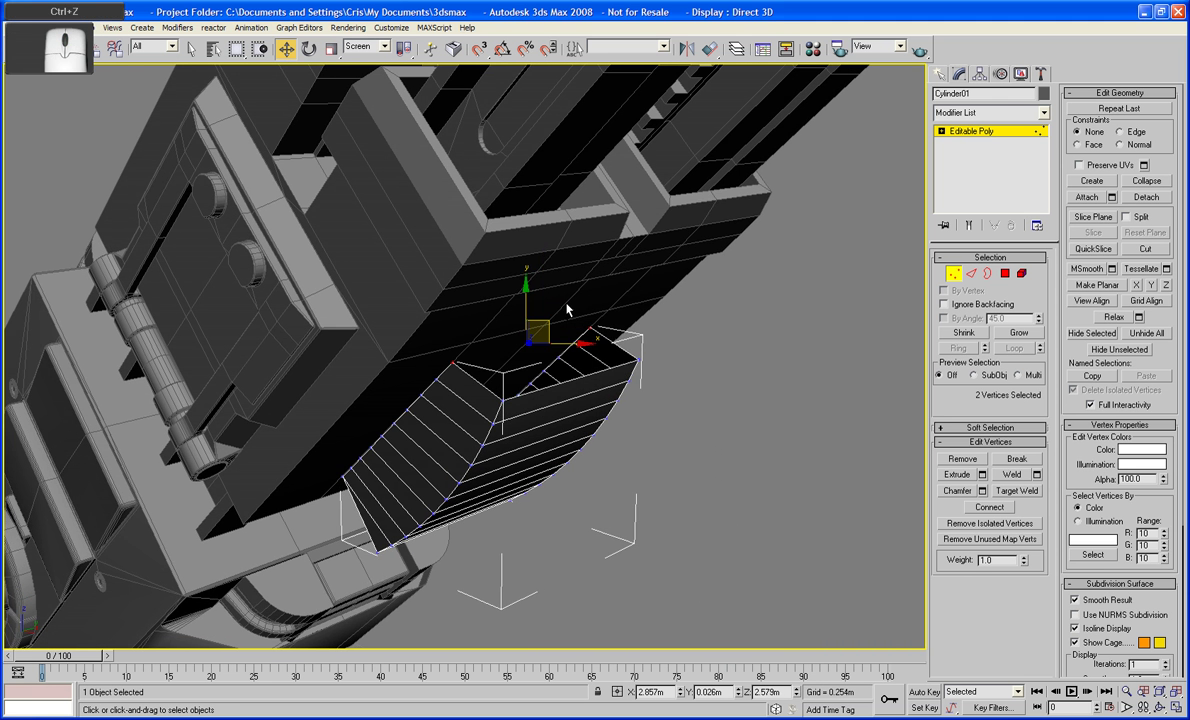
- Move the two selected inner corner vertices up along the leg using the View coordinate system to slant the open end
alt+middle_drag(566, 308, 393, 72)
click(369, 48)
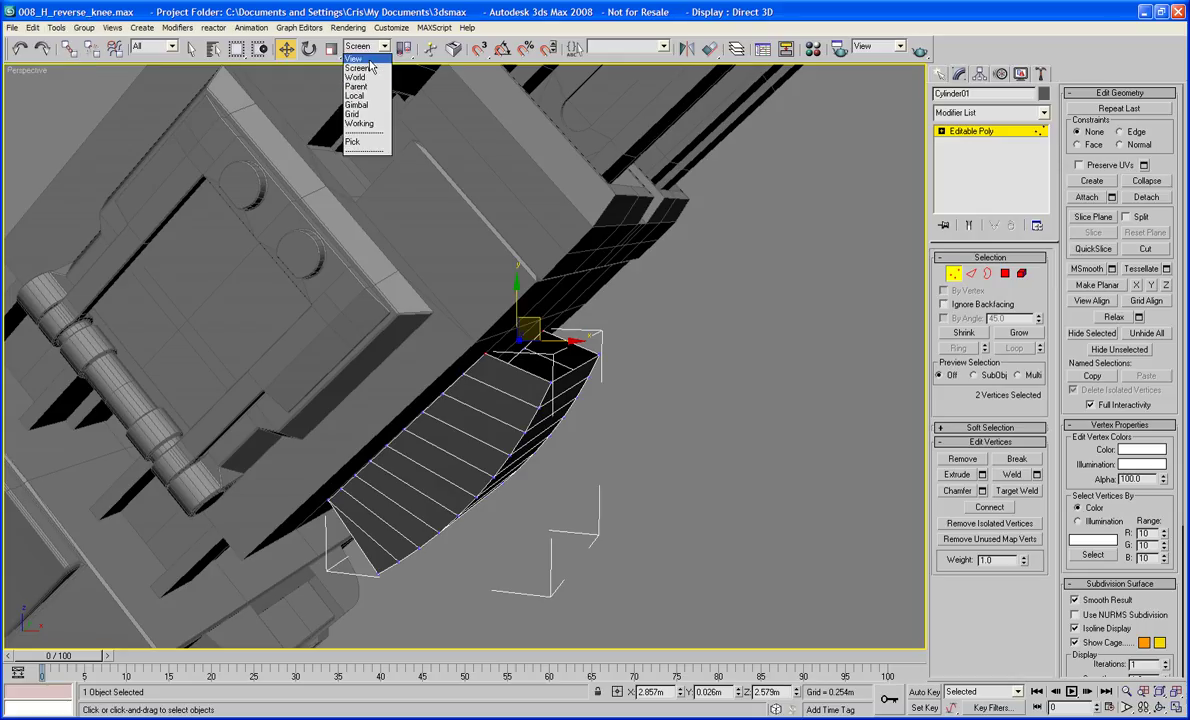
click(359, 58)
alt+middle_drag(516, 243, 524, 226)
alt+middle_drag(514, 317, 551, 309)
drag(551, 308, 551, 303)
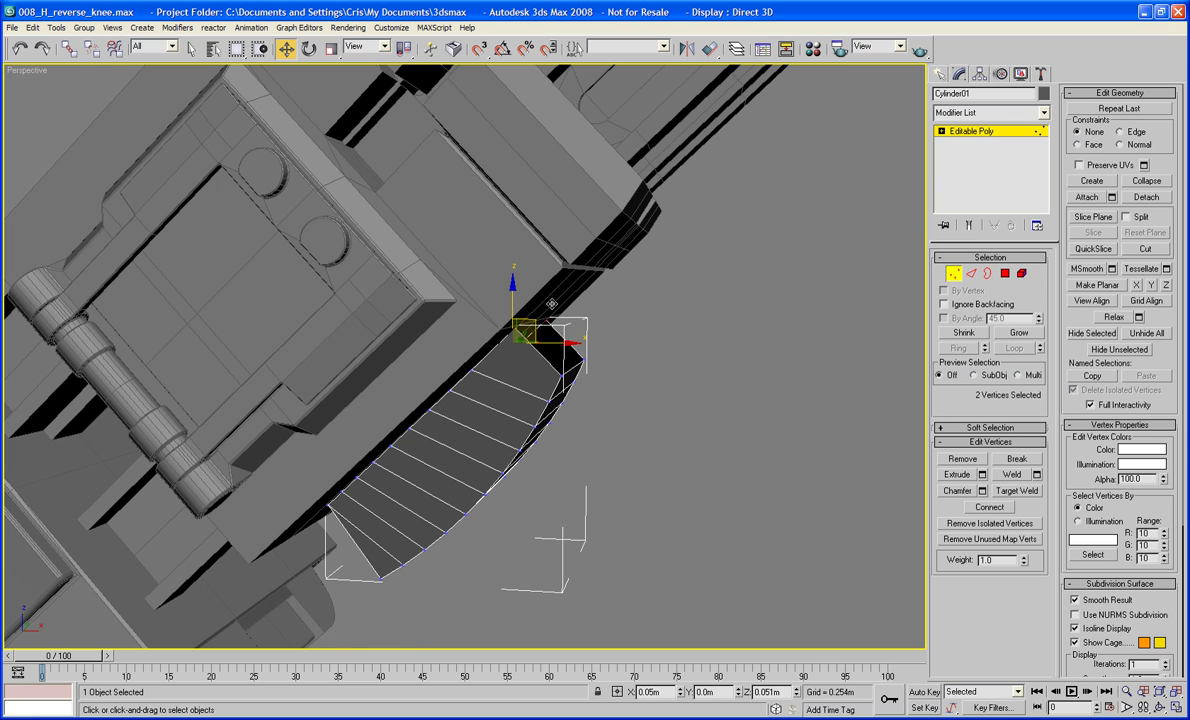
alt+middle_drag(551, 303, 601, 269)
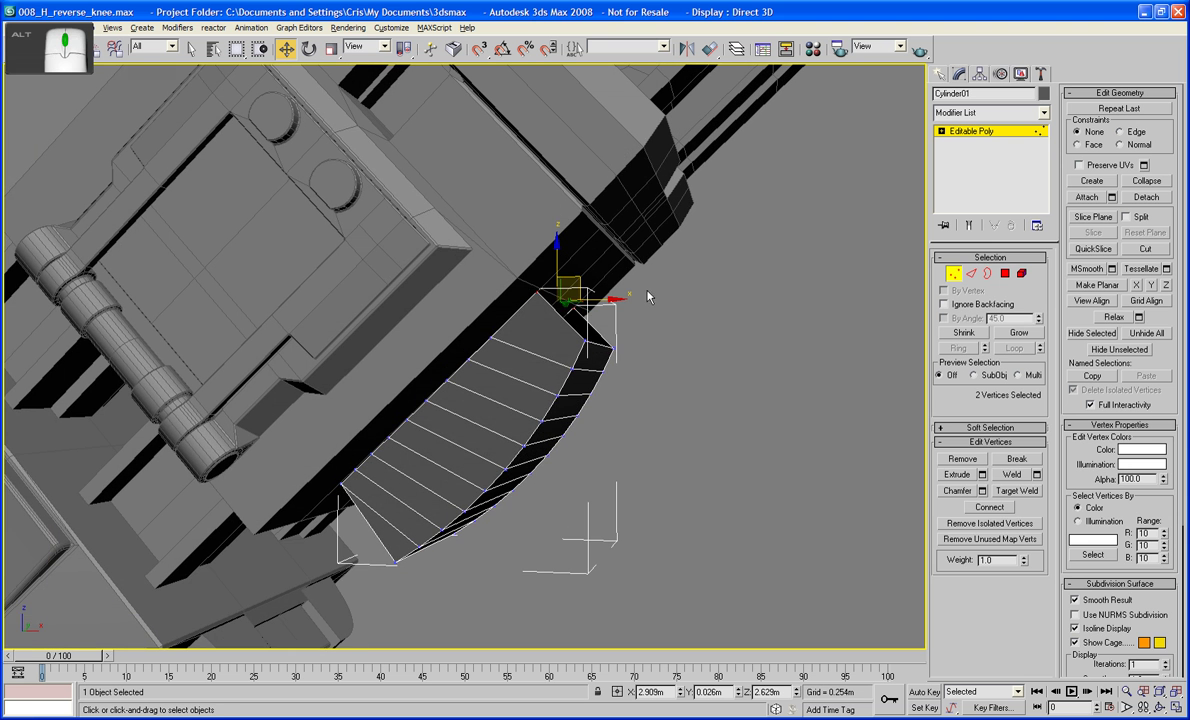
click(955, 281)
- Move the segment's lower inner edge slightly toward the leg body so the lower end sits against it
alt+middle_drag(612, 370, 886, 285)
scroll(651, 370, up, 3)
scroll(702, 319, down, 5)
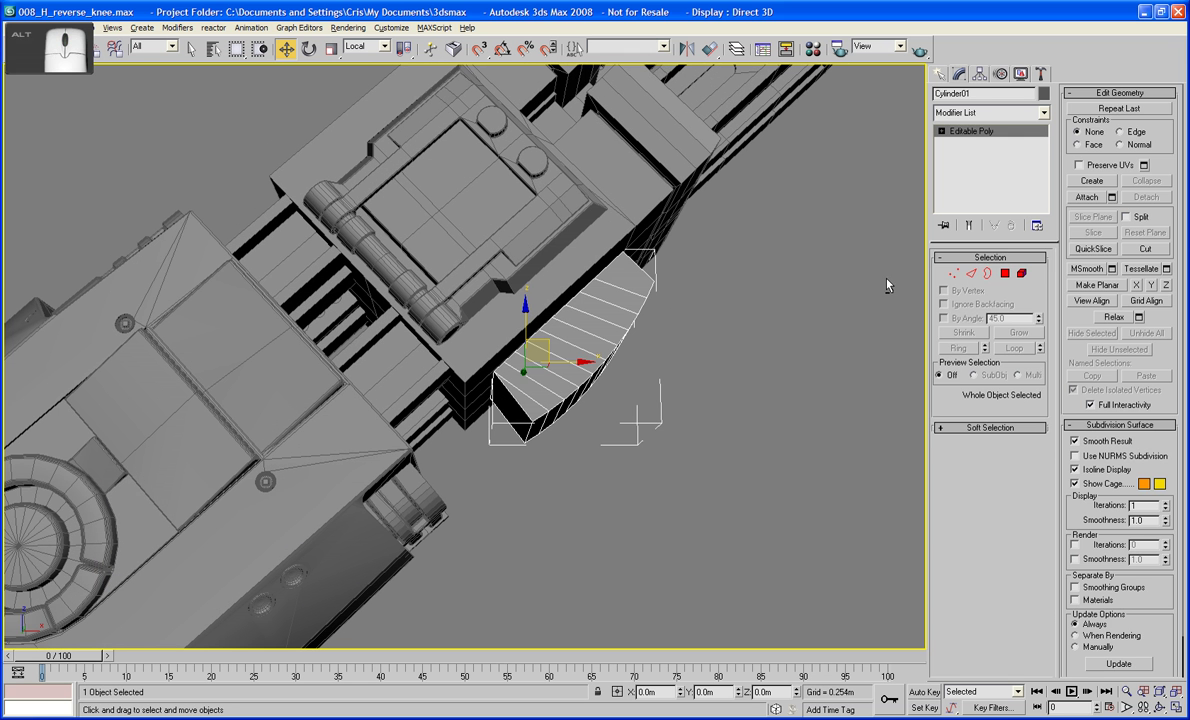
click(970, 276)
click(491, 389)
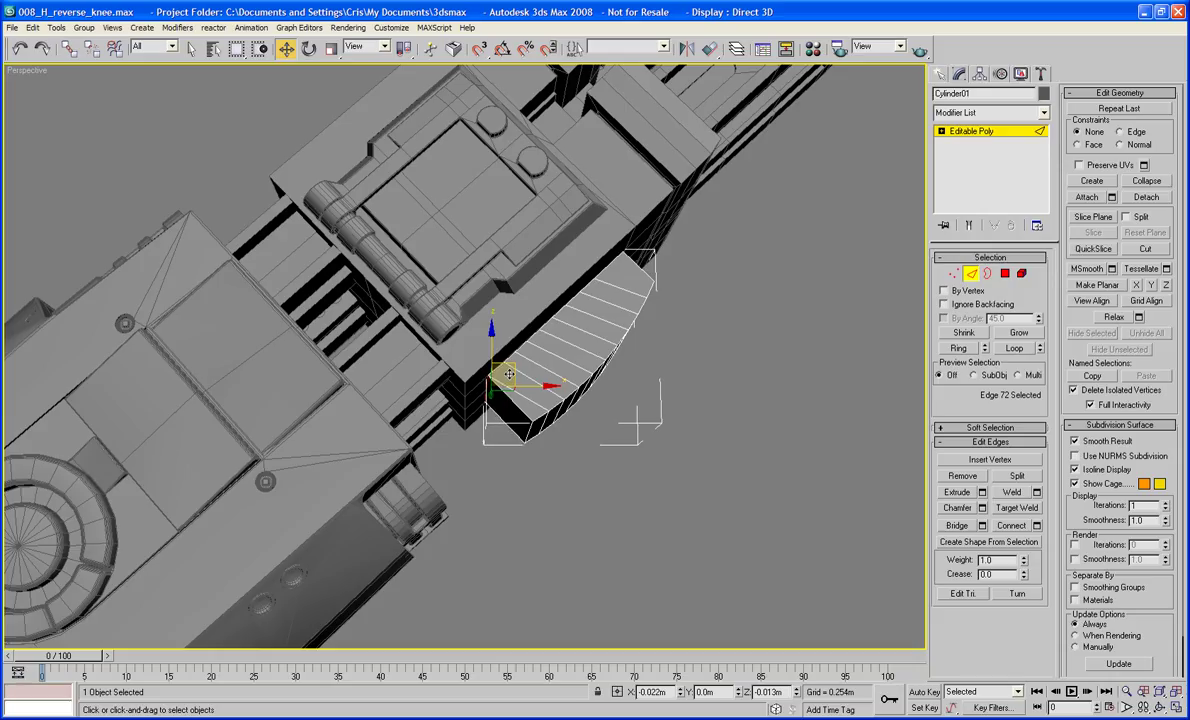
drag(505, 372, 505, 375)
alt+middle_drag(505, 375, 538, 186)
drag(541, 239, 546, 242)
scroll(546, 242, down, 5)
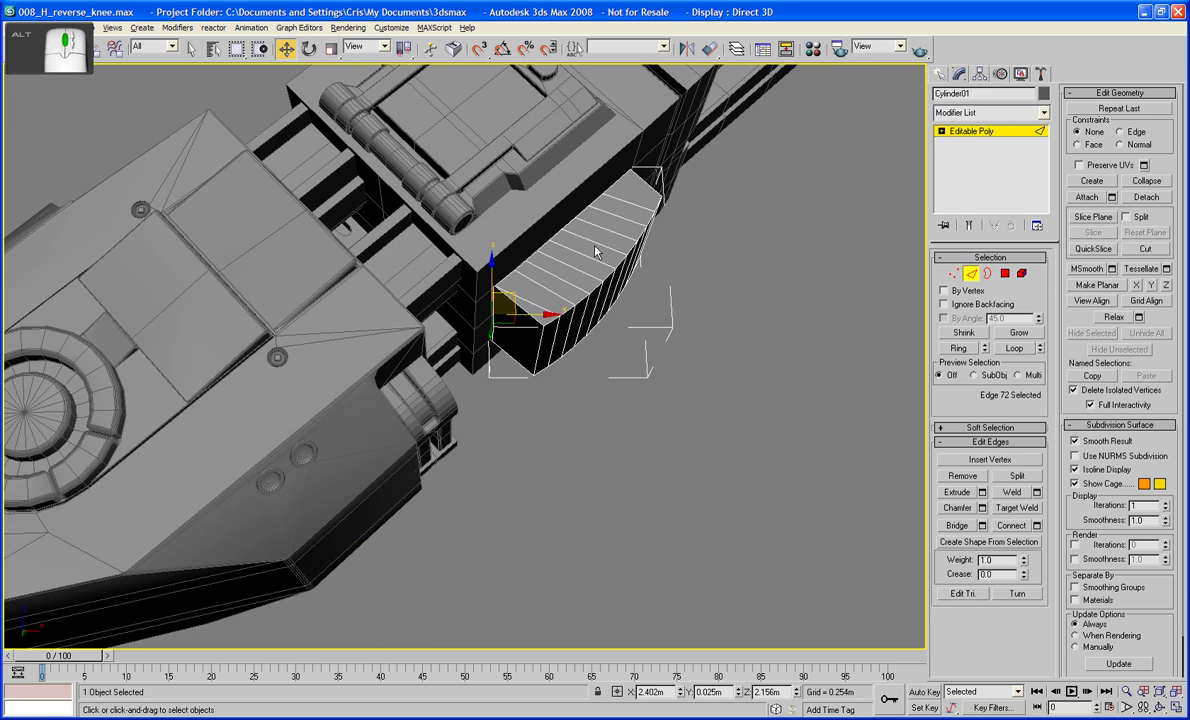
alt+middle_drag(595, 250, 568, 311)
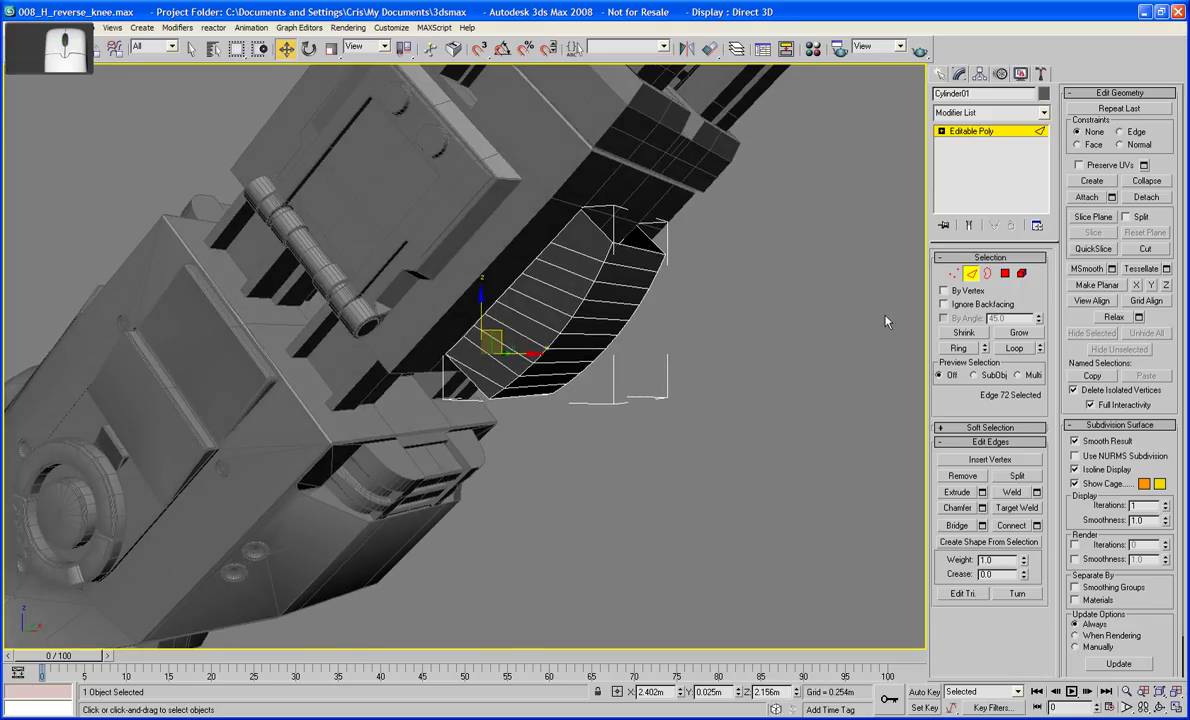
click(970, 276)
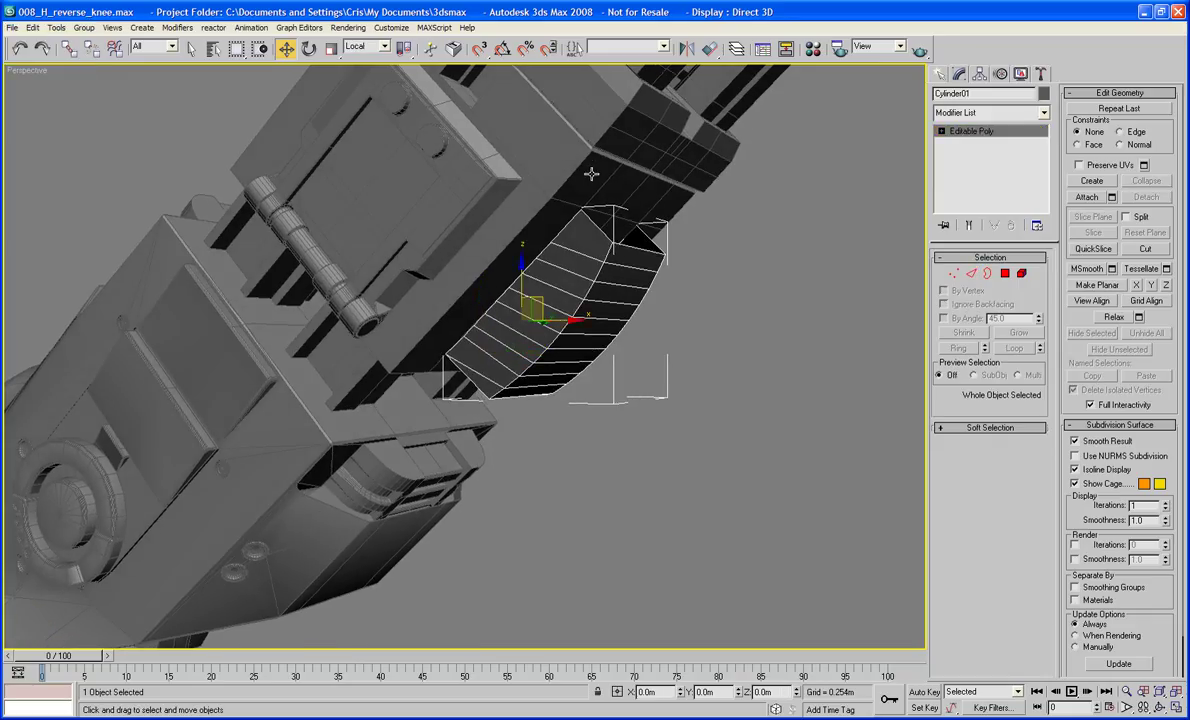
- Scale the whole curved segment uniformly to about 118% and shift it slightly up along the leg
click(331, 49)
drag(523, 297, 528, 284)
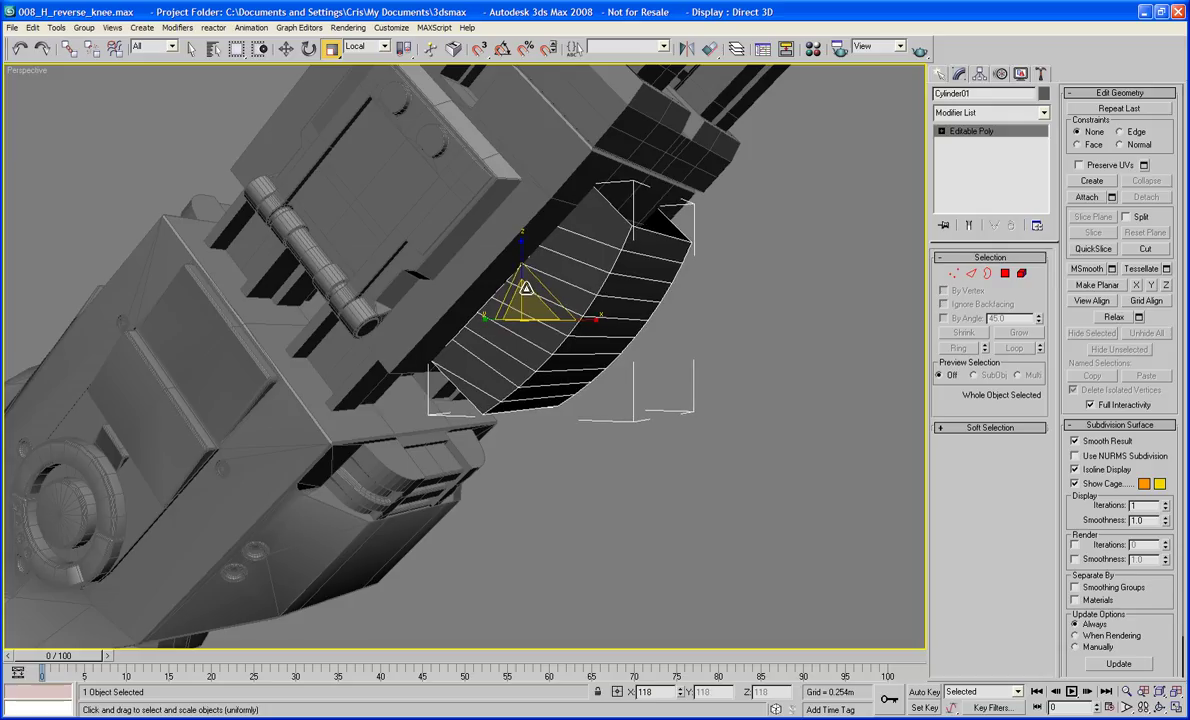
click(286, 49)
alt+middle_drag(520, 292, 557, 300)
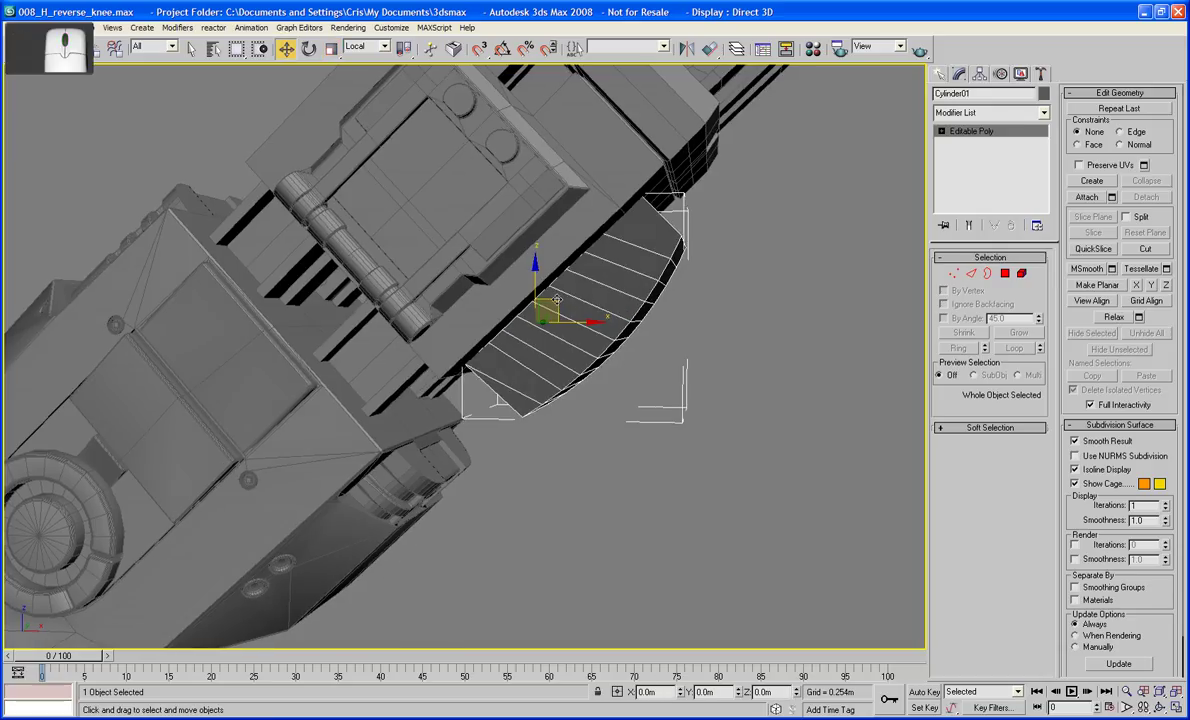
drag(557, 300, 562, 296)
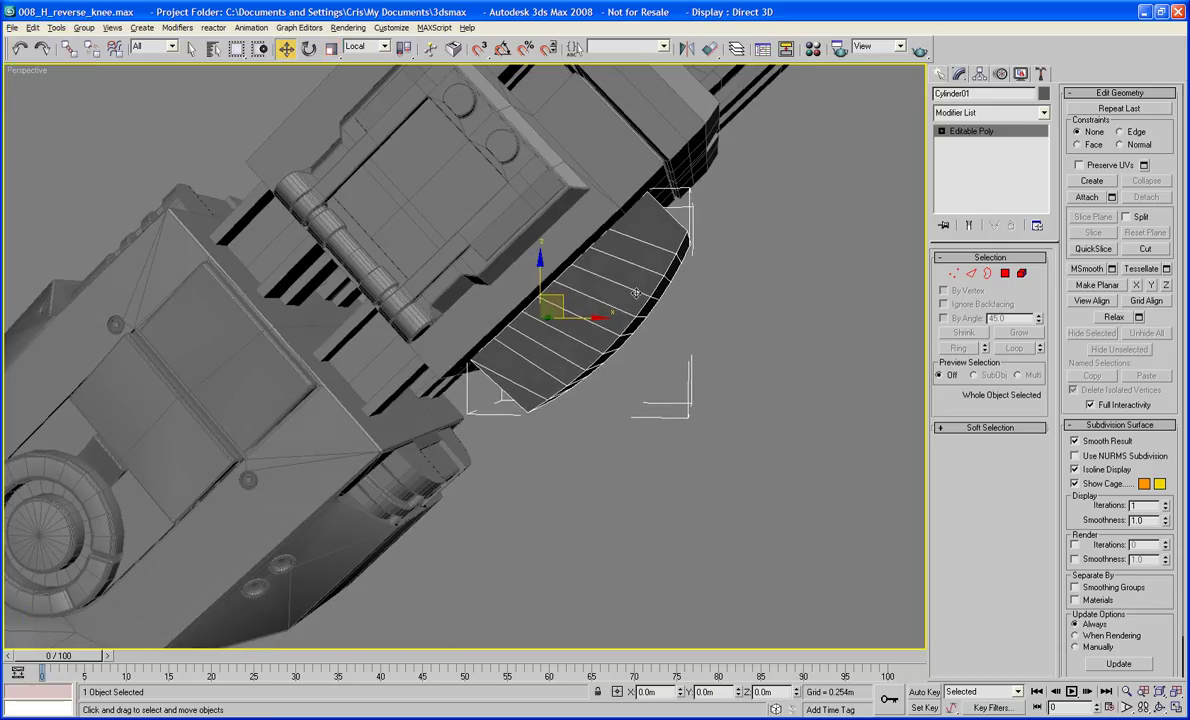
- Bridge the two slanted side edges at the segment's open upper end to close it with a face
alt+middle_drag(635, 292, 523, 362)
key(2)
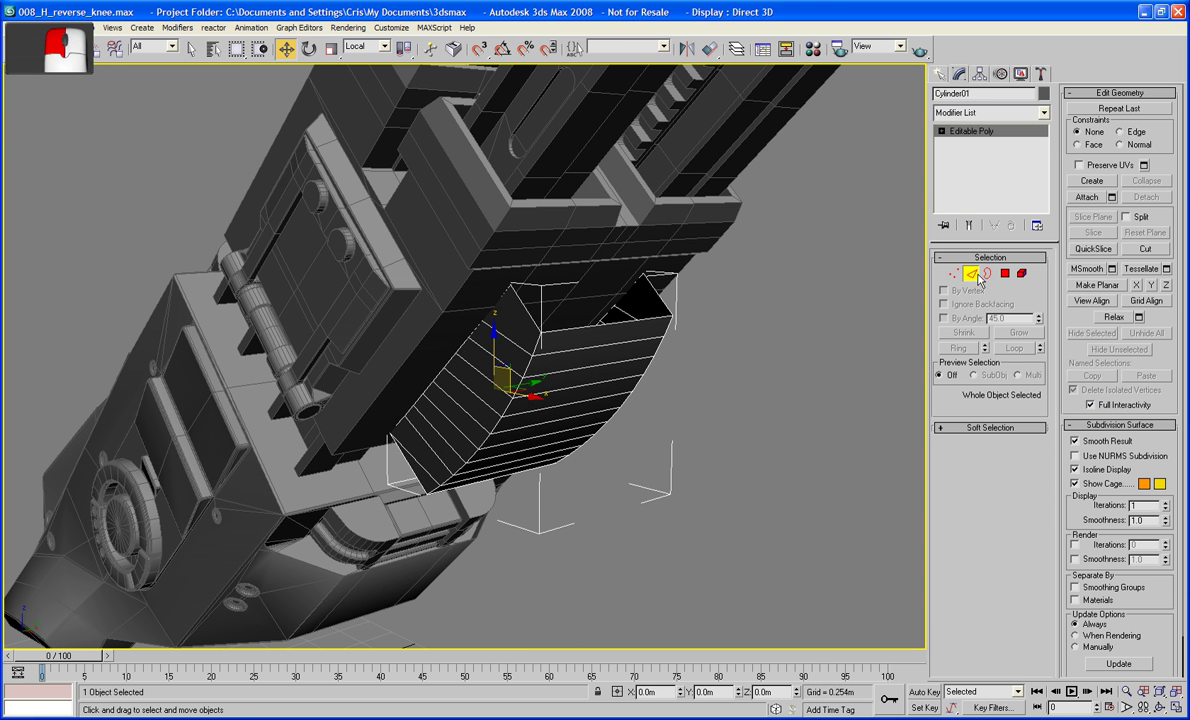
click(553, 327)
click(533, 319)
ctrl+click(658, 296)
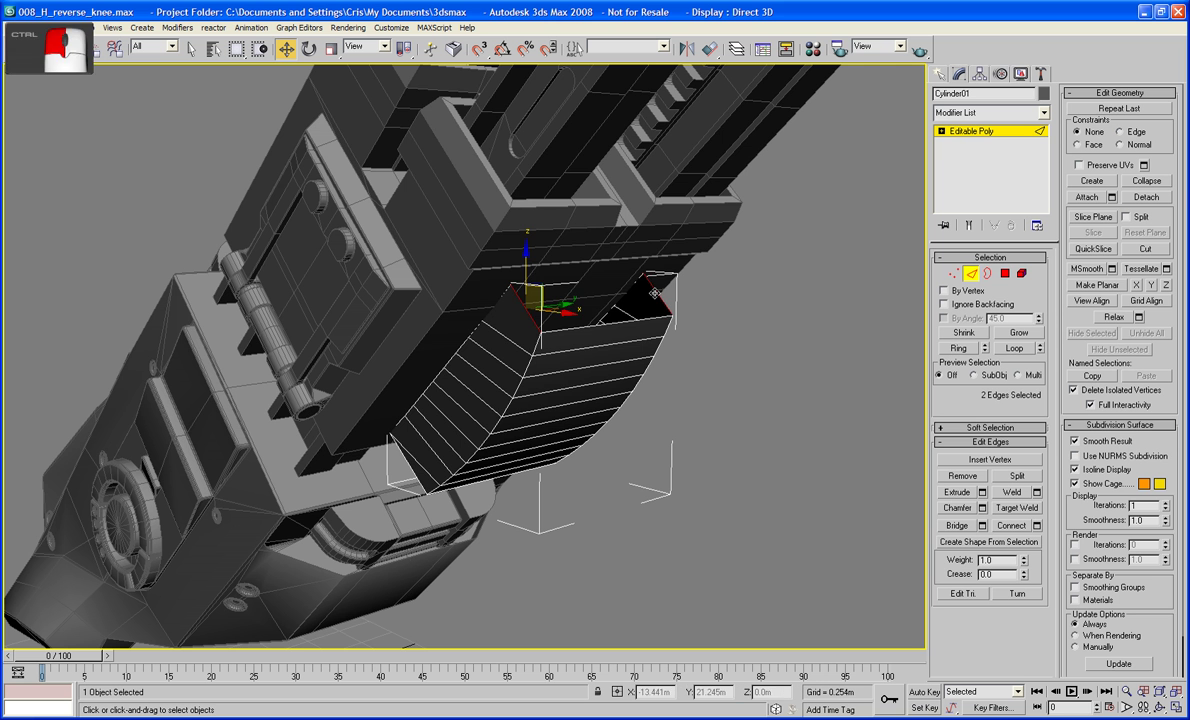
click(957, 526)
alt+middle_drag(852, 471, 799, 308)
scroll(785, 445, up, 3)
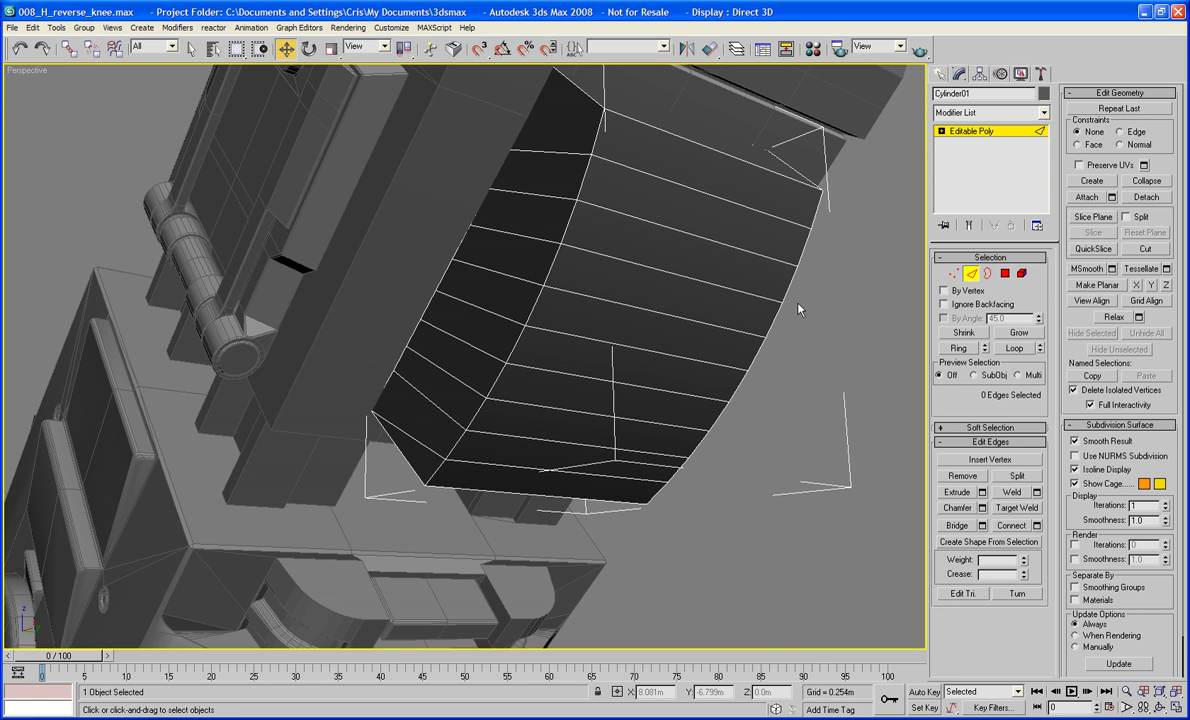
- Inset the ten polygons of the guard's curved outer face with a narrow border and bevel them as one panel
click(1004, 273)
click(786, 186)
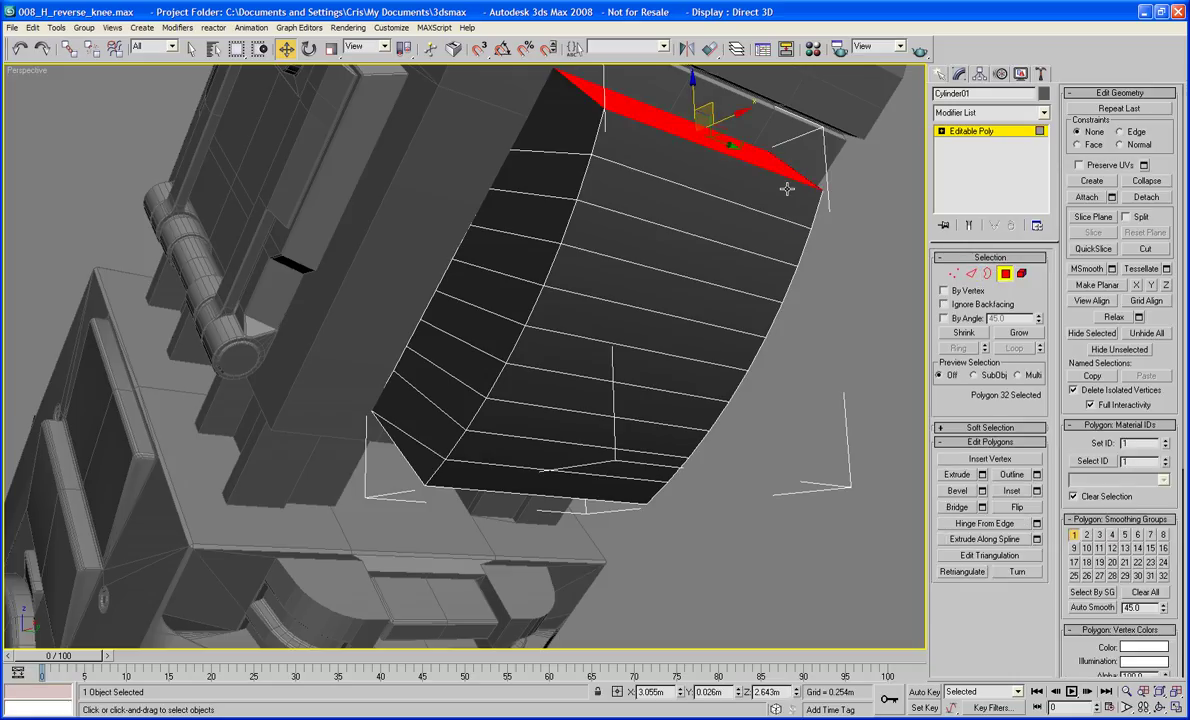
ctrl+click(741, 238)
ctrl+click(736, 260)
ctrl+click(645, 294)
ctrl+click(625, 327)
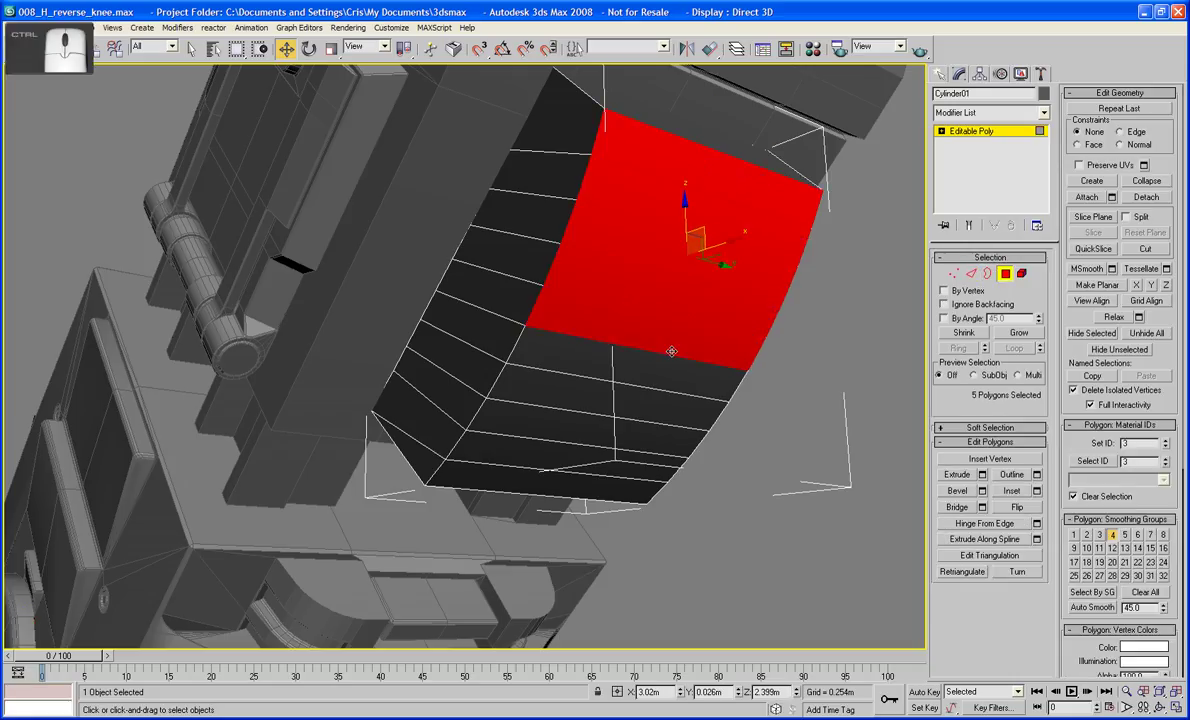
ctrl+click(618, 356)
ctrl+click(607, 389)
ctrl+click(607, 428)
ctrl+click(562, 448)
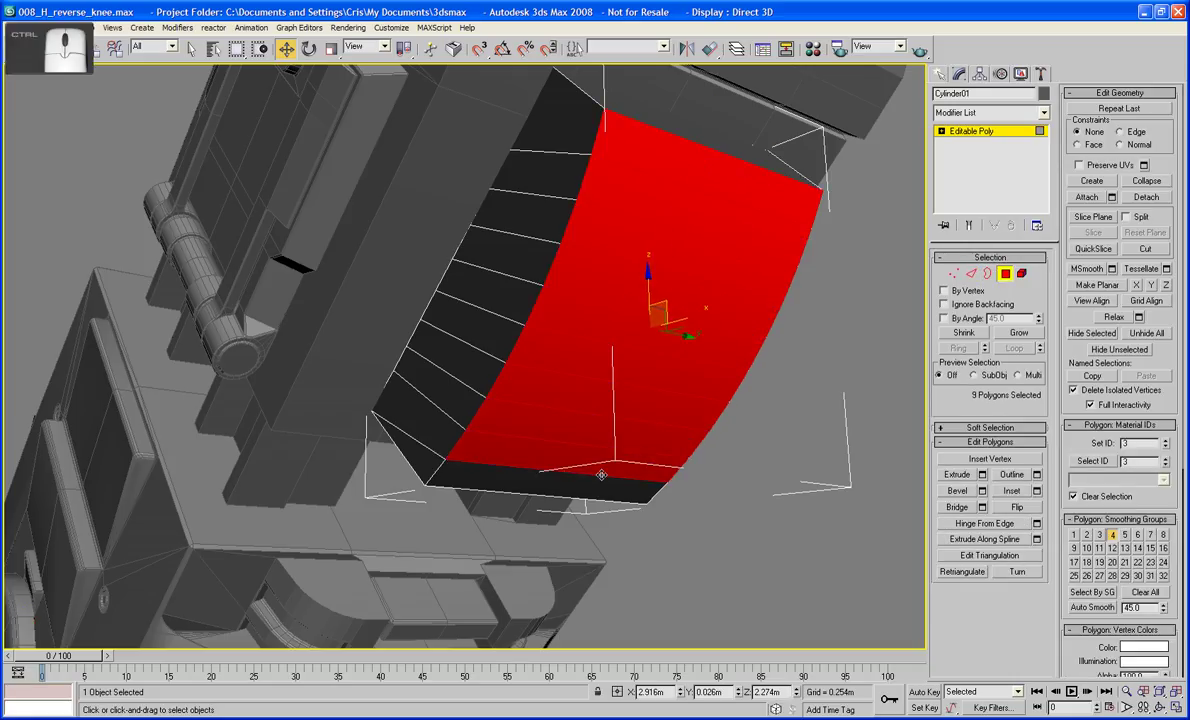
ctrl+click(558, 474)
click(1012, 490)
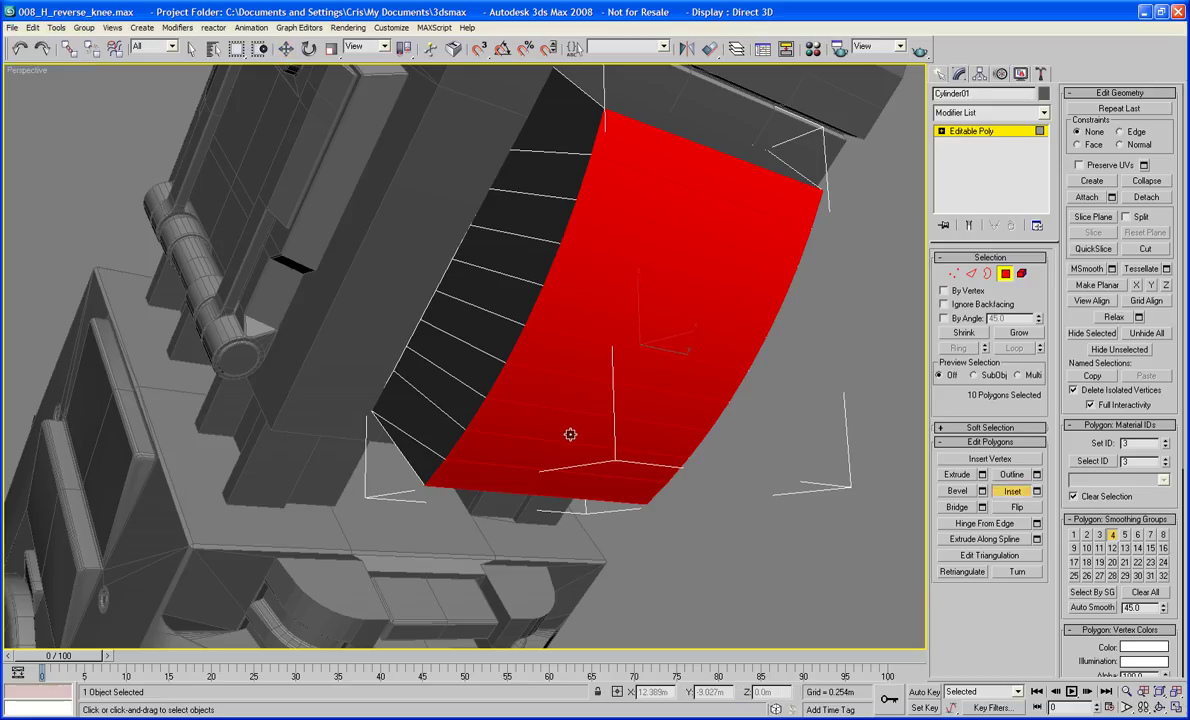
drag(570, 432, 558, 407)
click(957, 491)
drag(661, 379, 662, 376)
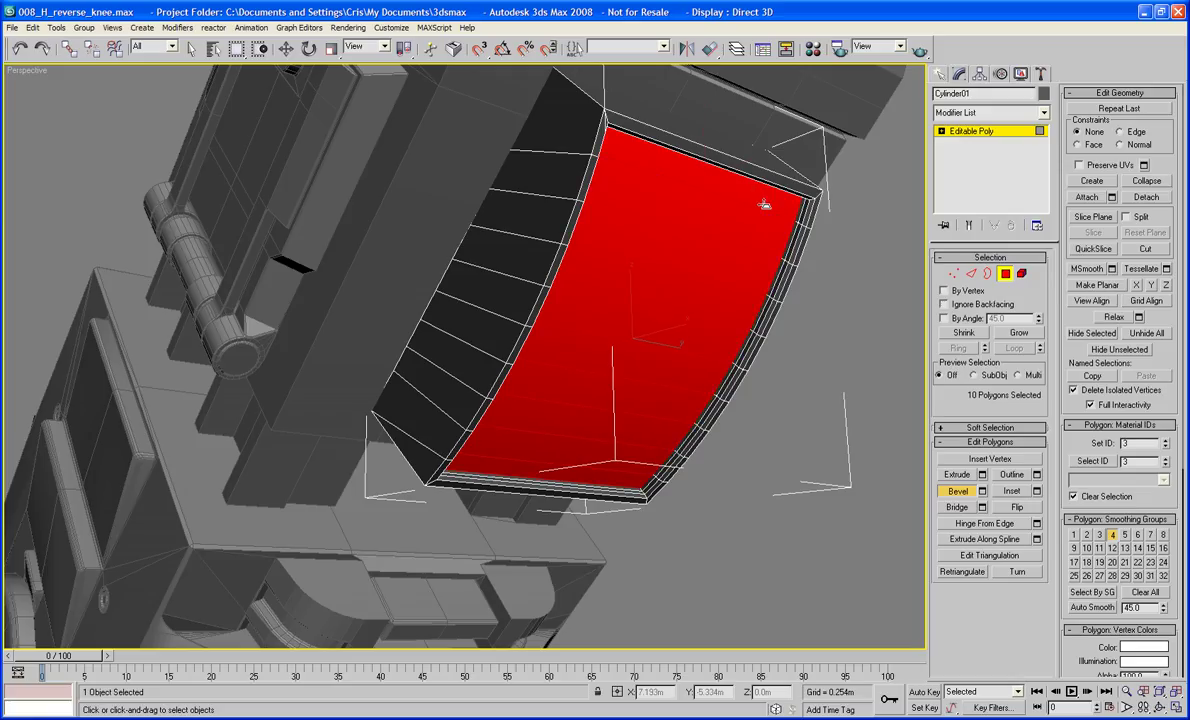
- Inset three alternating two-polygon strips of the curved panel as groups by 0.006m, starting with the uppermost strip
click(764, 205)
ctrl+click(758, 230)
ctrl+click(690, 337)
ctrl+click(682, 365)
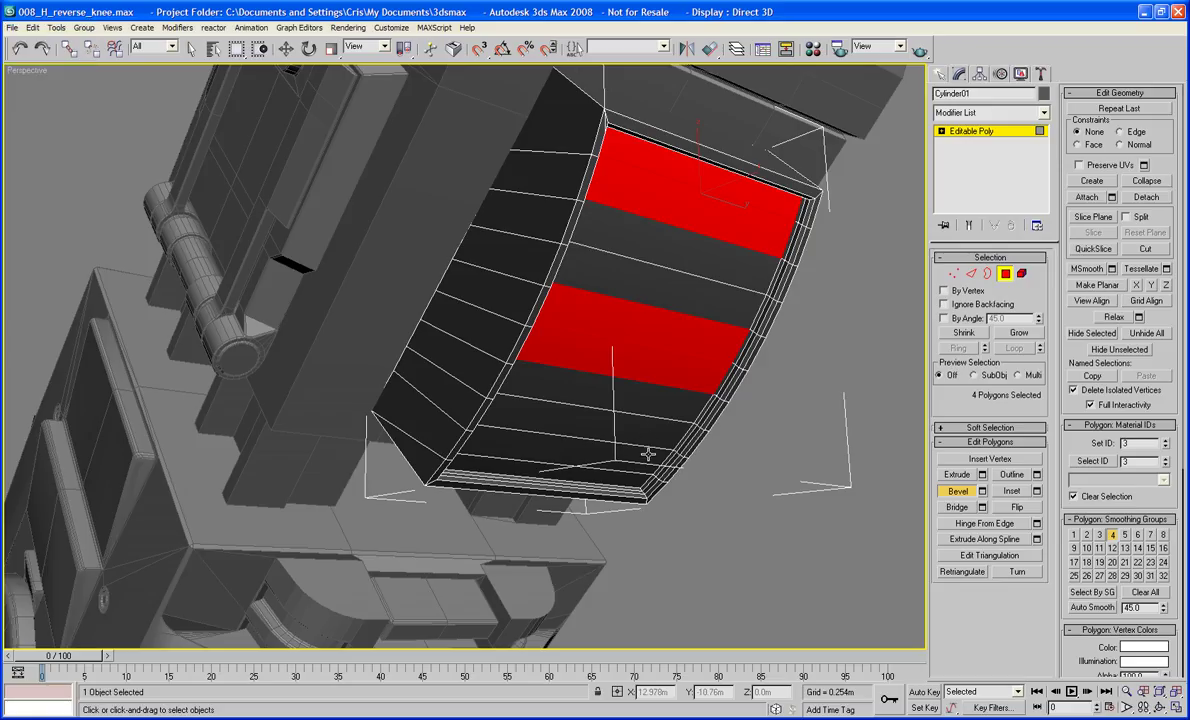
ctrl+click(625, 430)
ctrl+click(632, 458)
alt+middle_drag(637, 476, 636, 453)
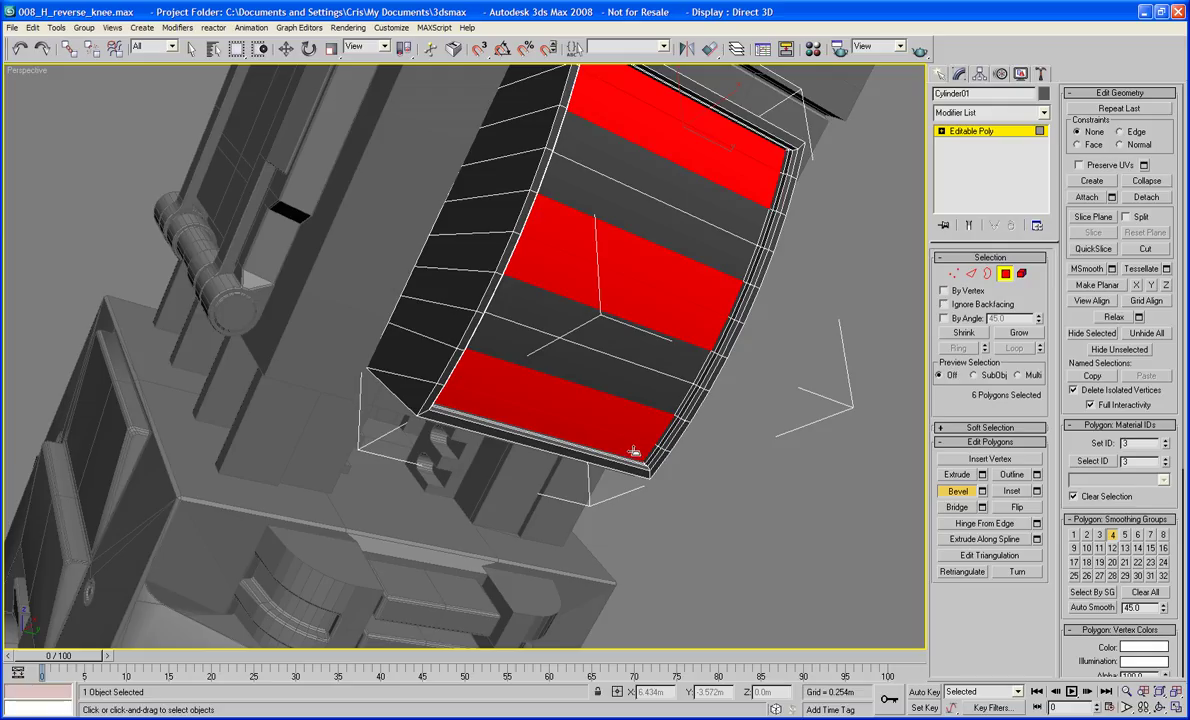
alt+middle_drag(634, 451, 646, 425)
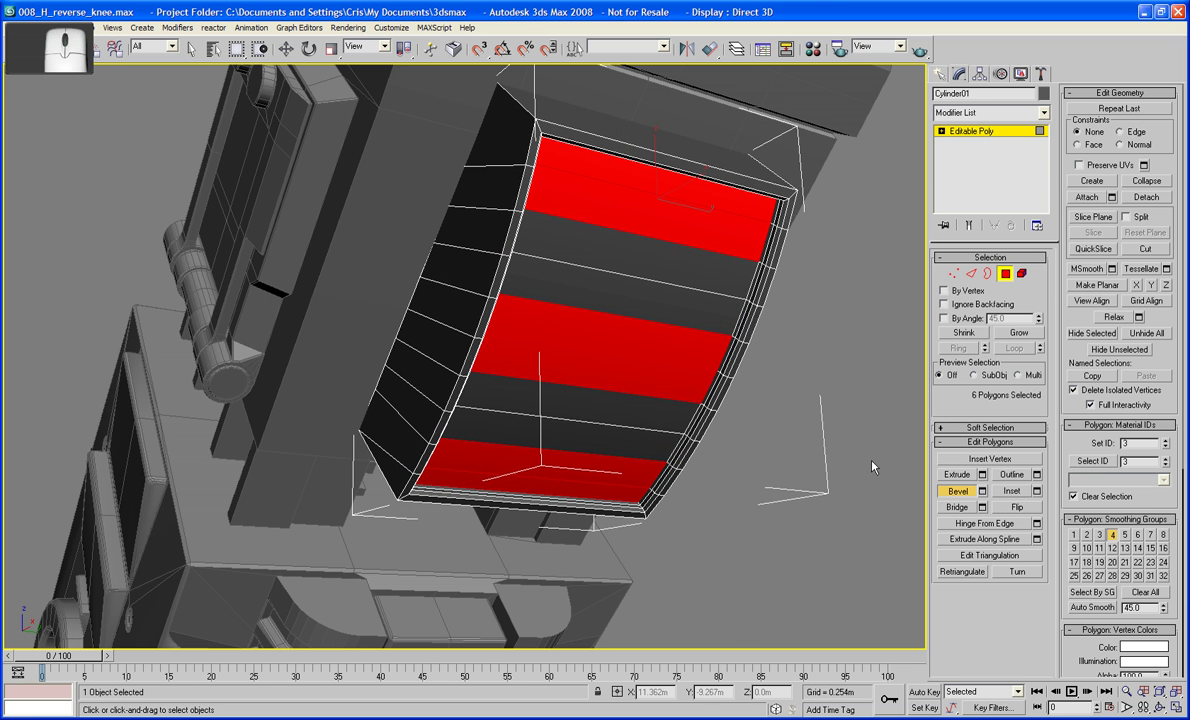
click(1037, 491)
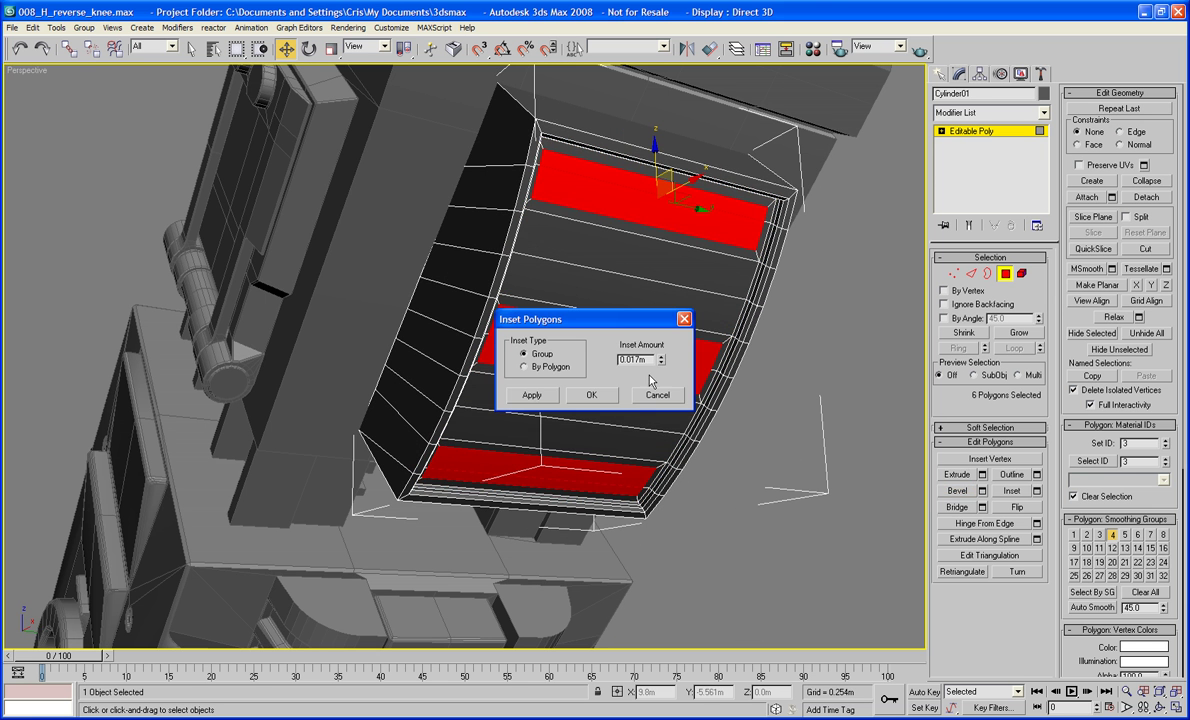
drag(660, 368, 663, 382)
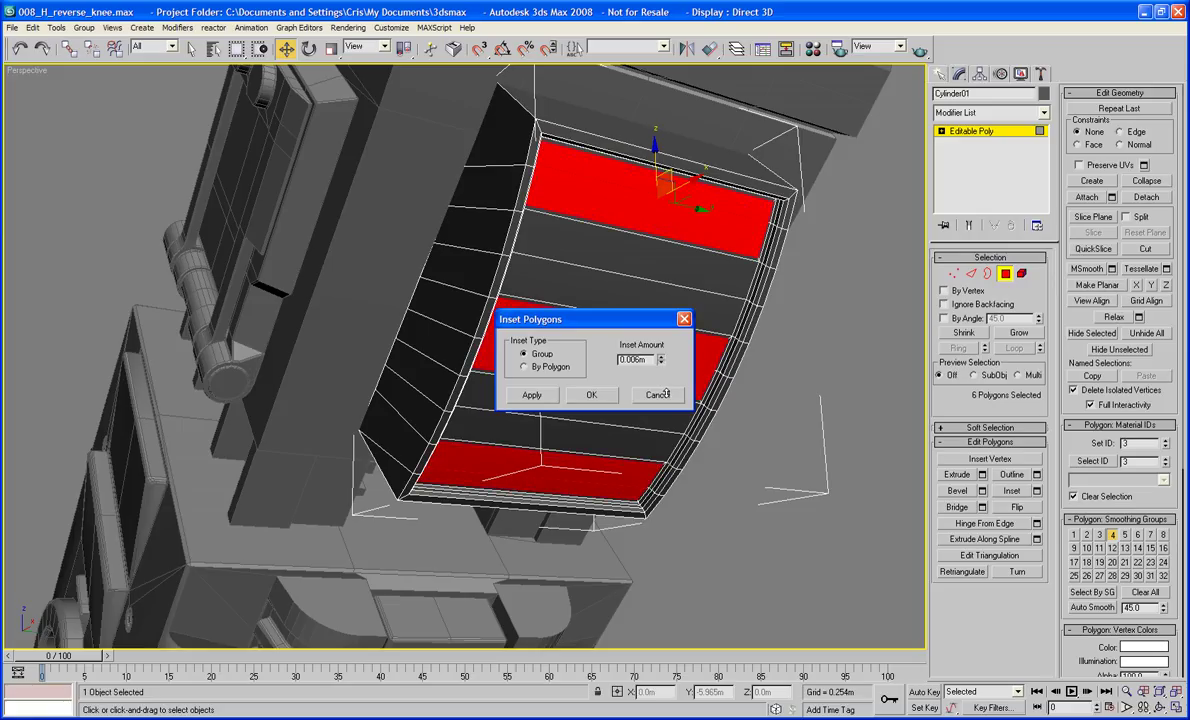
click(602, 403)
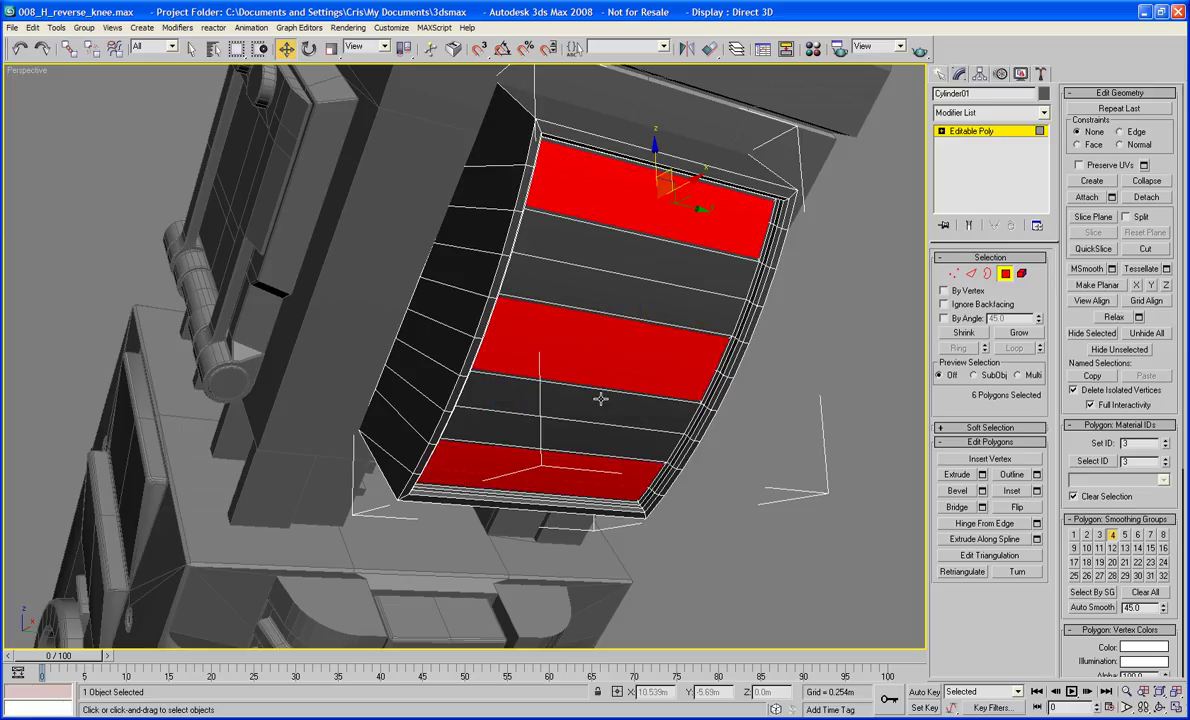
- Bevel the three inset strips outward into raised slats with slightly tapered edges
middle_drag(600, 398, 600, 447)
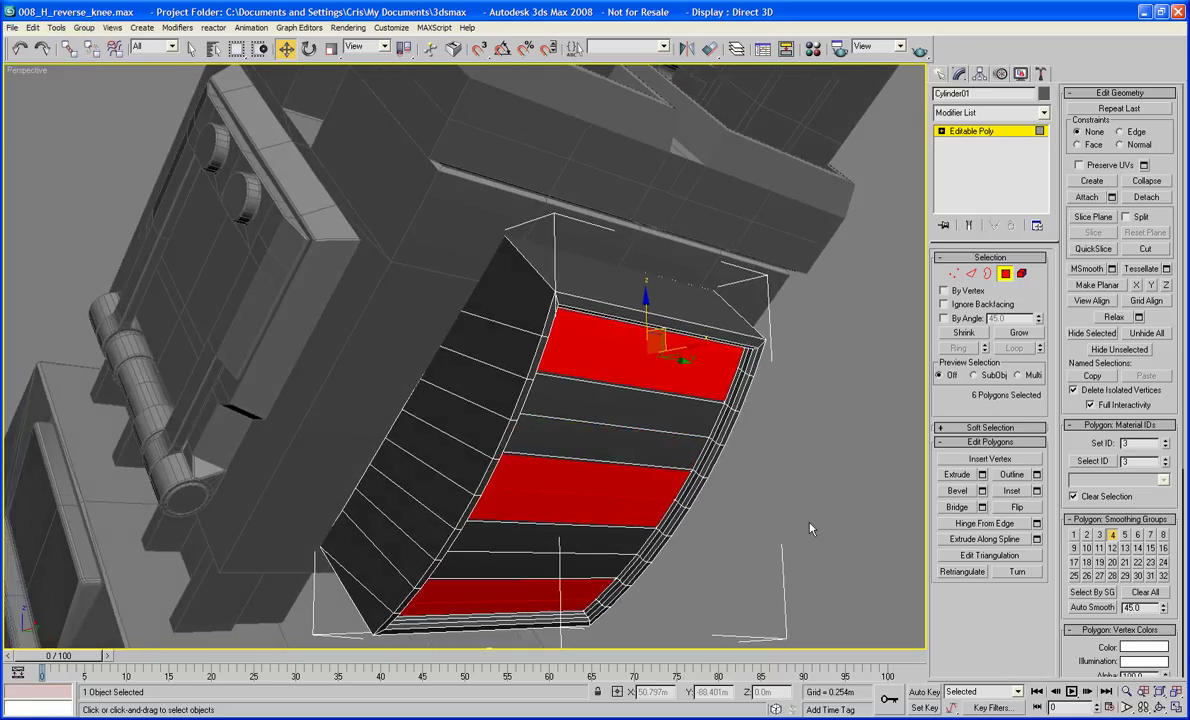
click(957, 491)
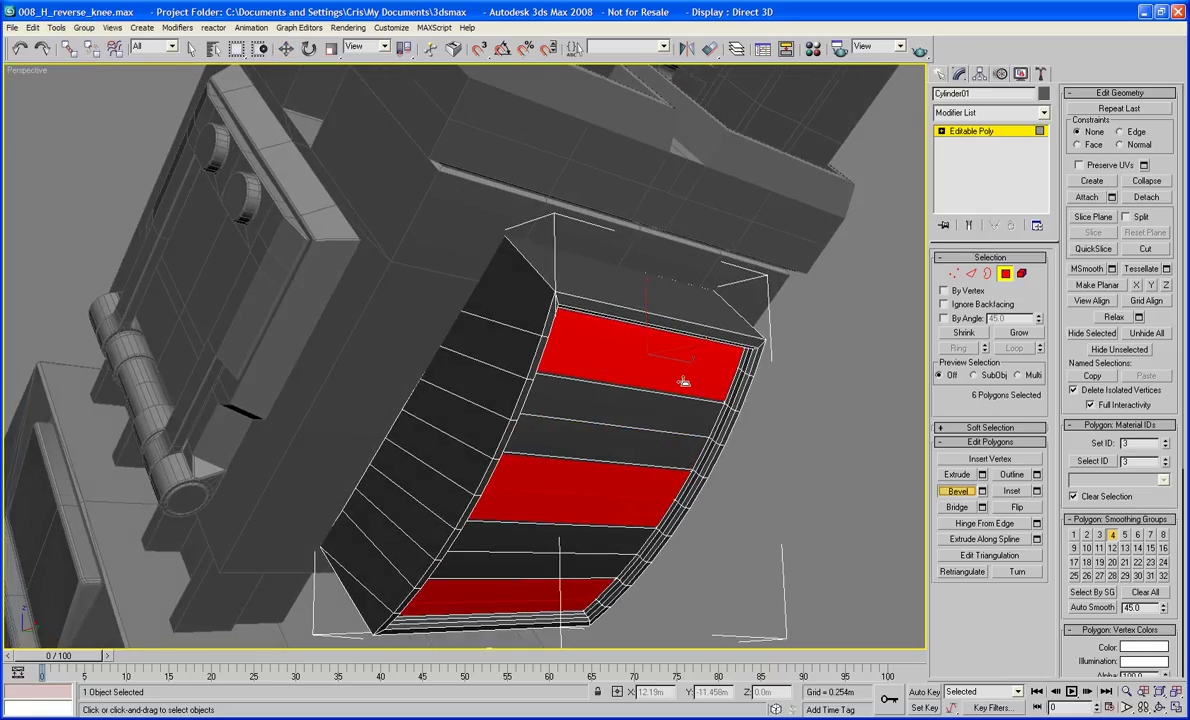
drag(683, 381, 683, 374)
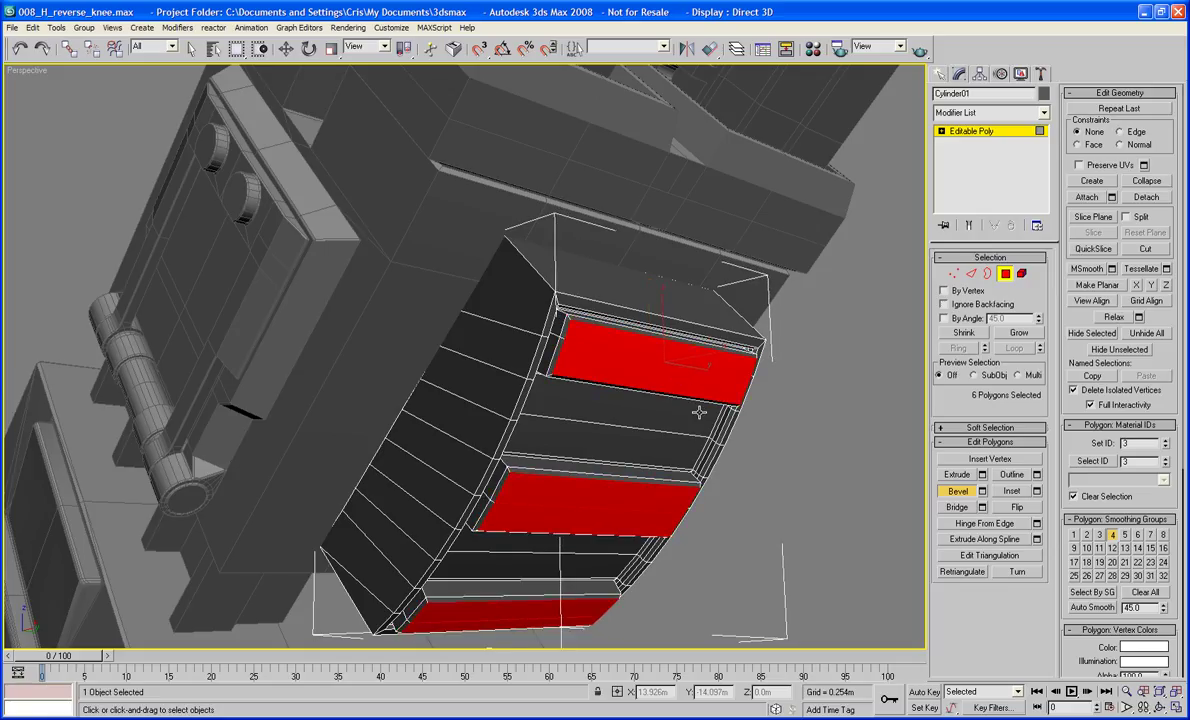
- Bevel the two remaining strips between the raised slats outward so all five form separate blocks
click(663, 422)
ctrl+click(535, 541)
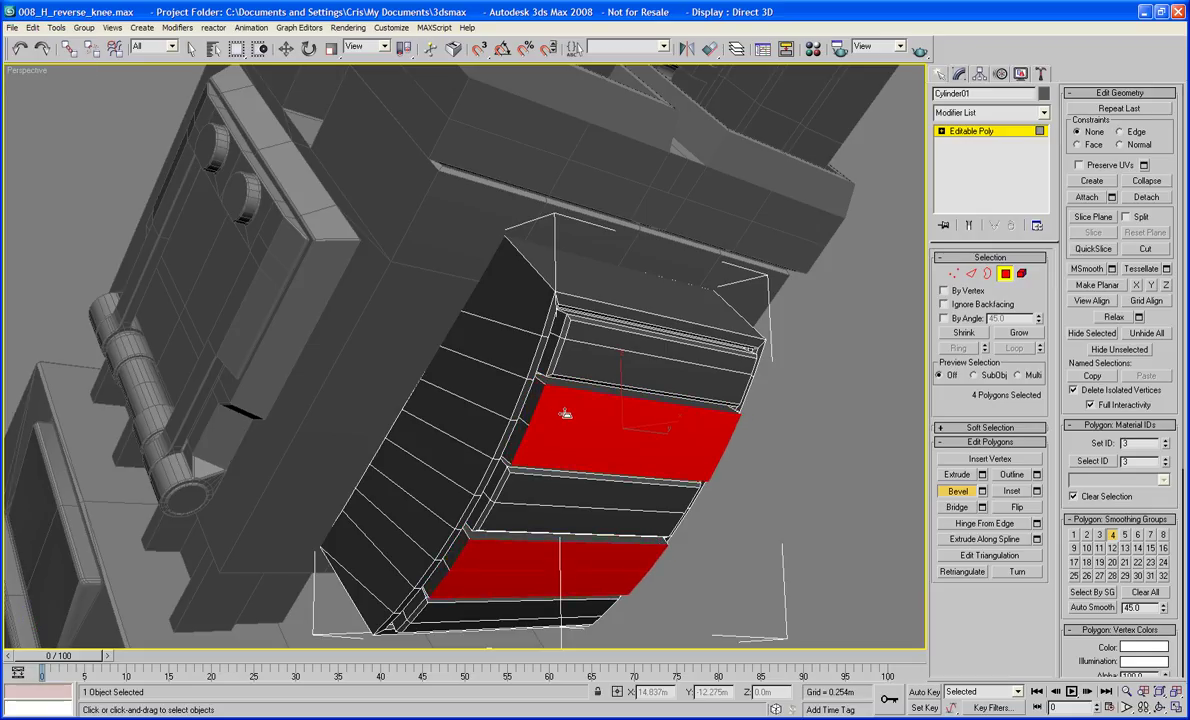
key(semicolon)
alt+middle_drag(569, 415, 630, 393)
drag(703, 438, 706, 436)
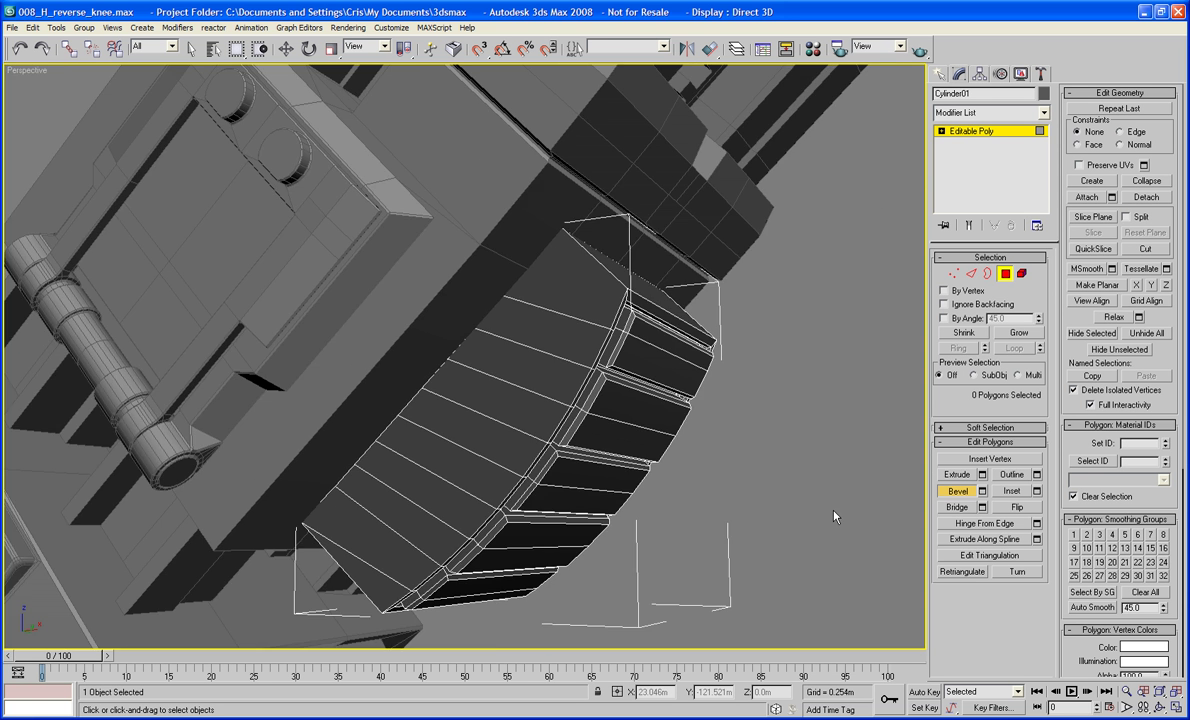
- Select all five slats with their bevelled sides and surrounding groove, and scale them to 81% across the guard's width on local X
alt+middle_drag(833, 511, 675, 452)
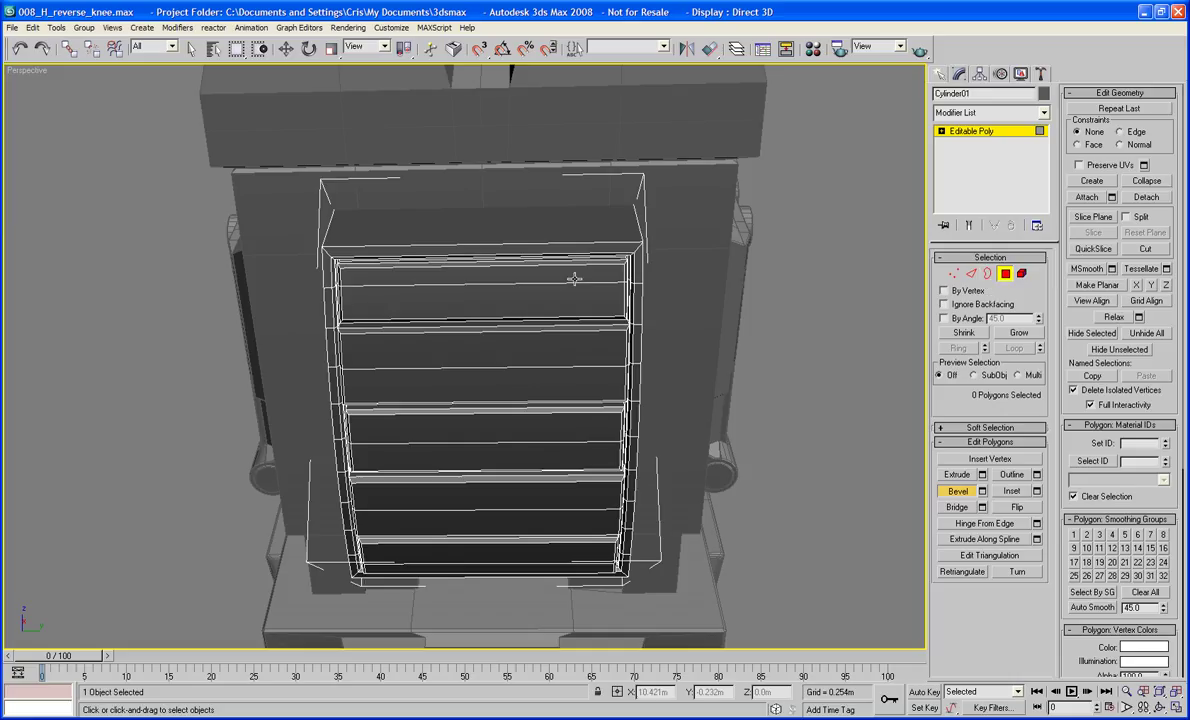
click(574, 279)
scroll(576, 283, down, 3)
ctrl+click(523, 321)
ctrl+click(522, 352)
ctrl+click(520, 376)
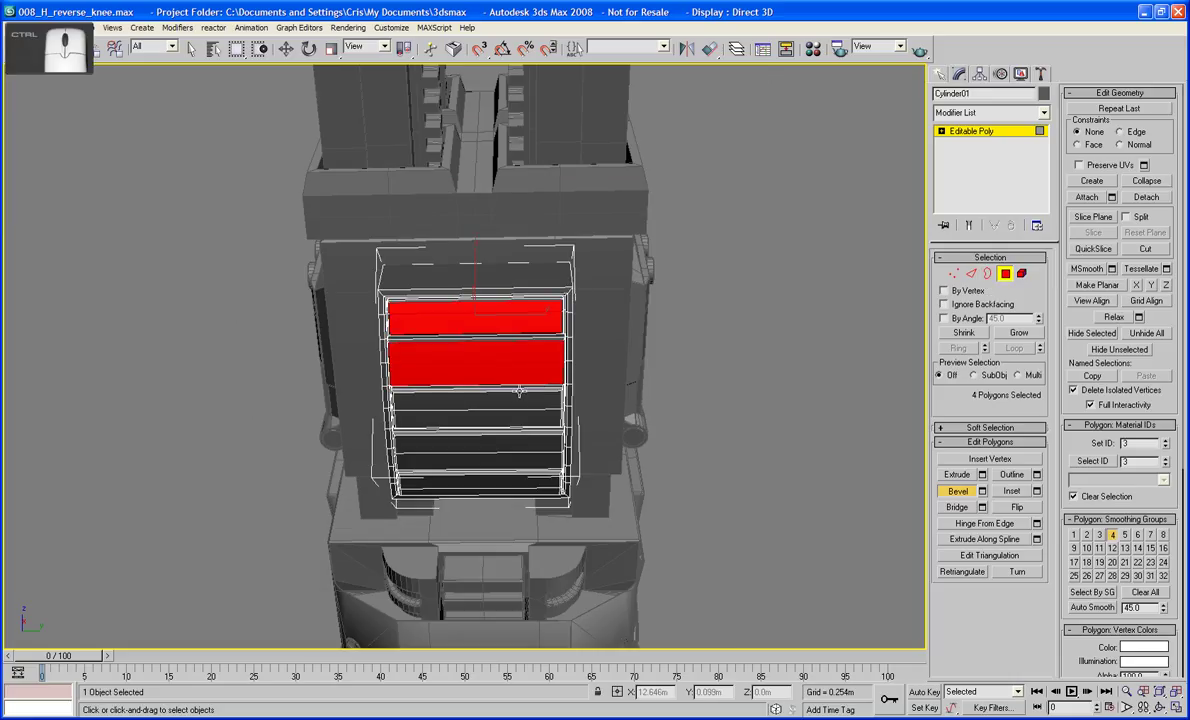
ctrl+click(519, 403)
ctrl+click(519, 420)
ctrl+click(519, 441)
ctrl+click(519, 461)
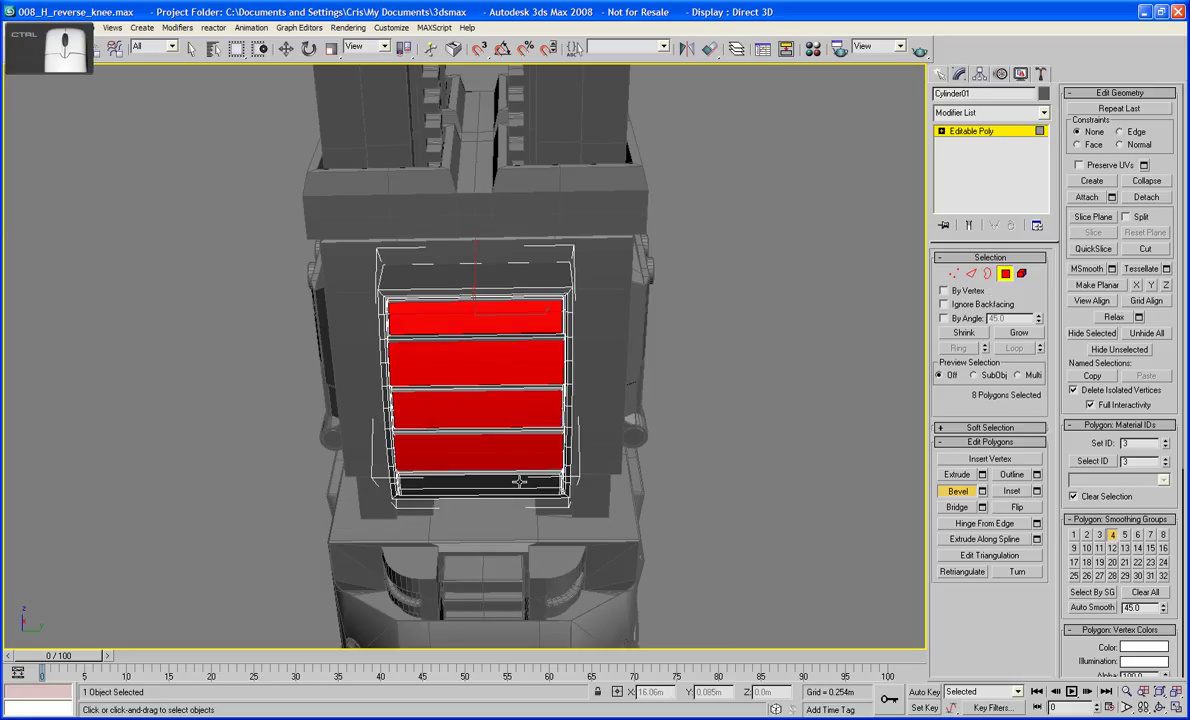
ctrl+click(520, 481)
ctrl+click(520, 489)
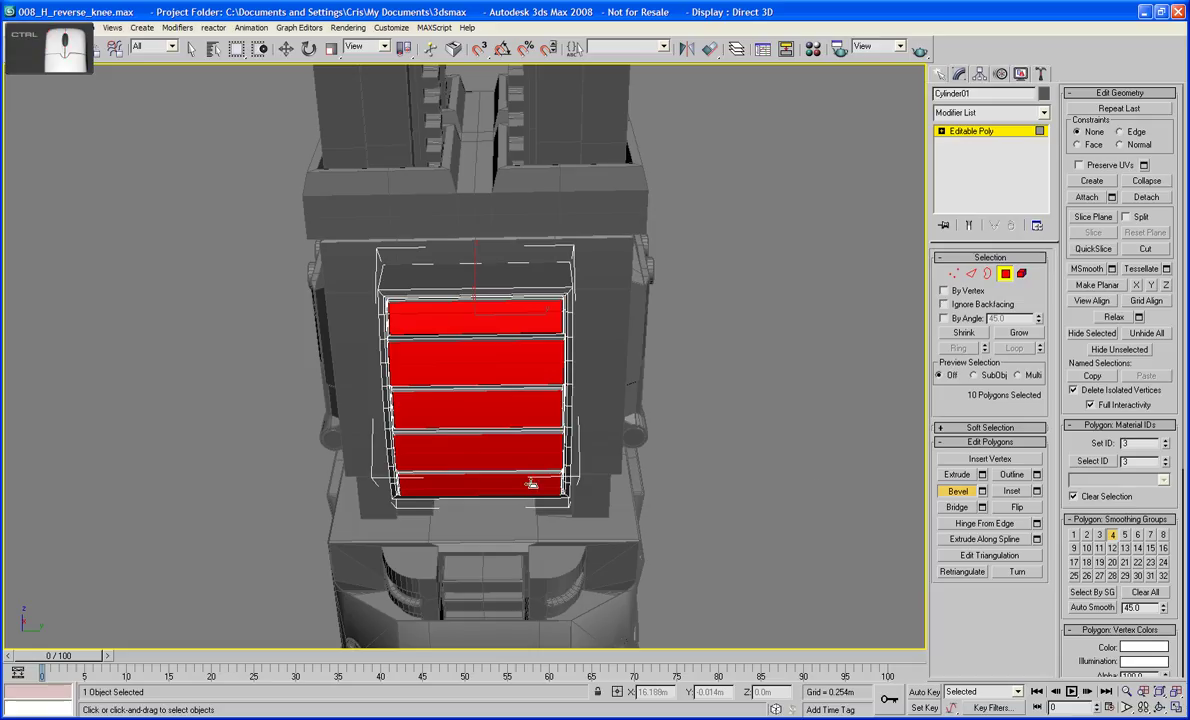
click(1016, 333)
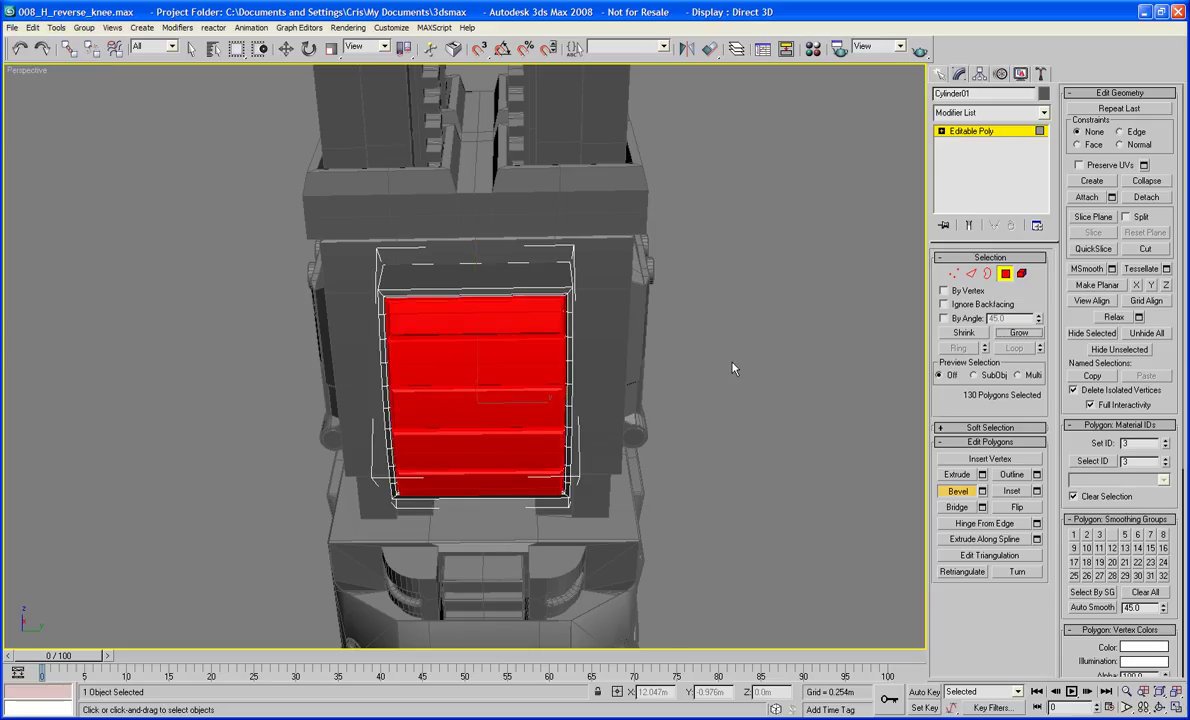
scroll(739, 340, up, 6)
middle_drag(789, 367, 650, 374)
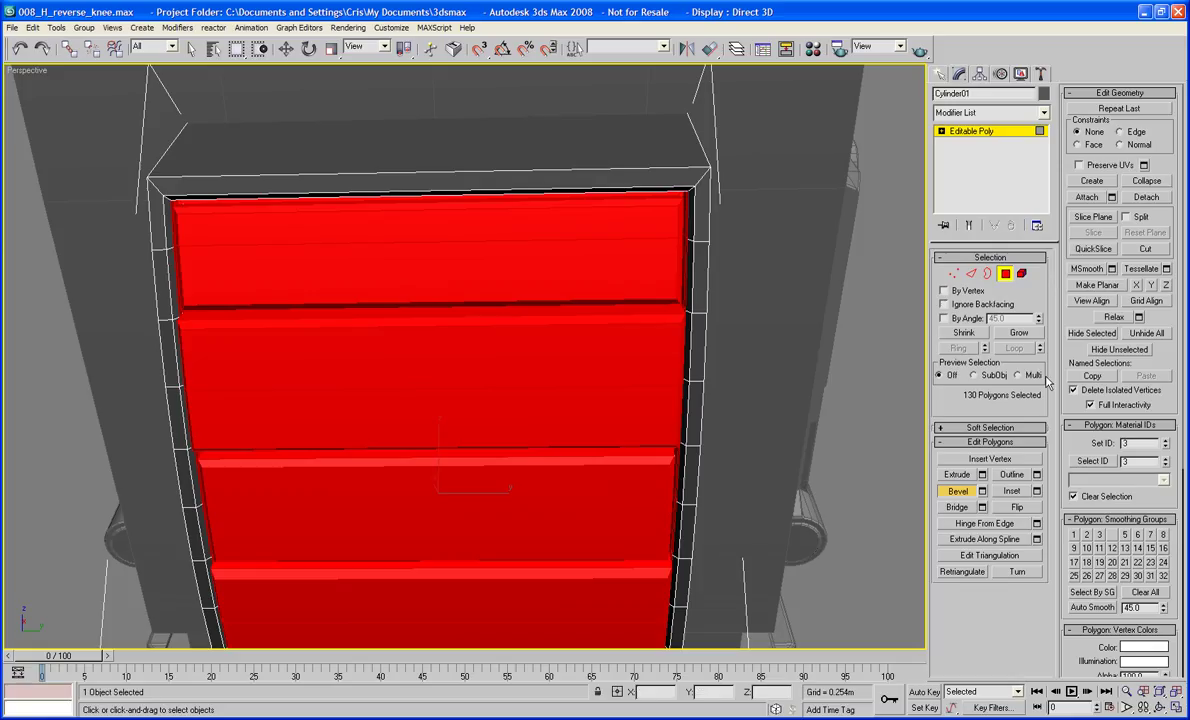
click(1024, 336)
click(332, 50)
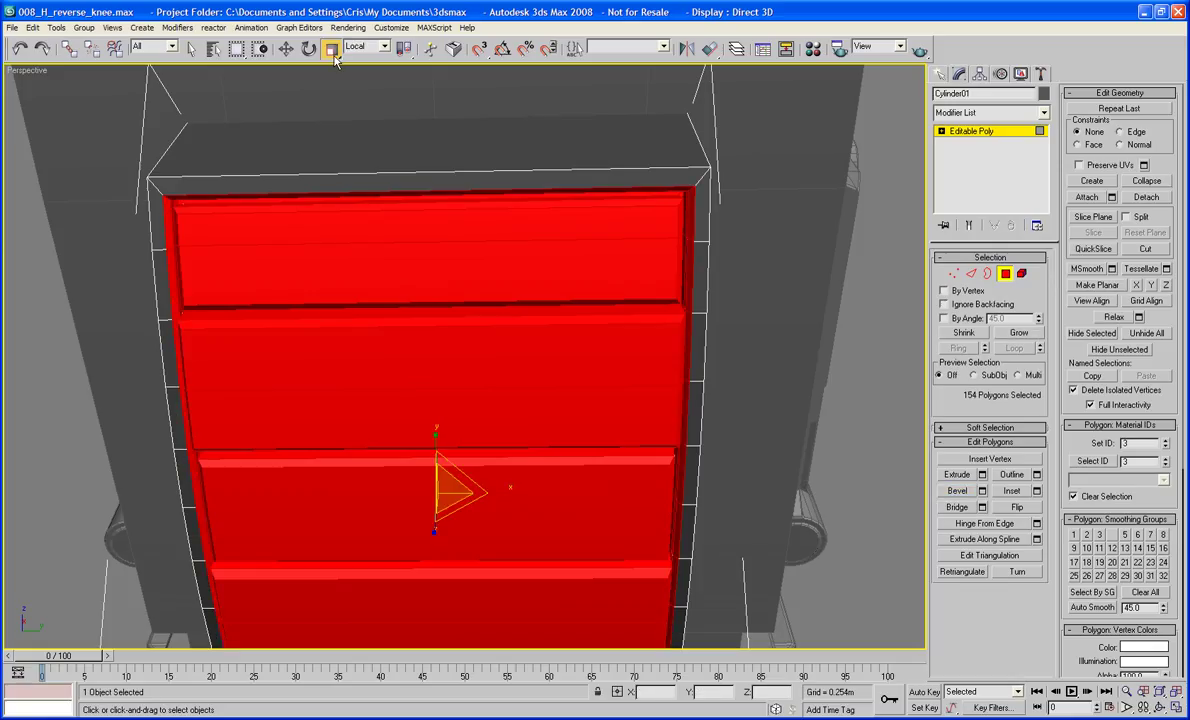
drag(505, 490, 489, 491)
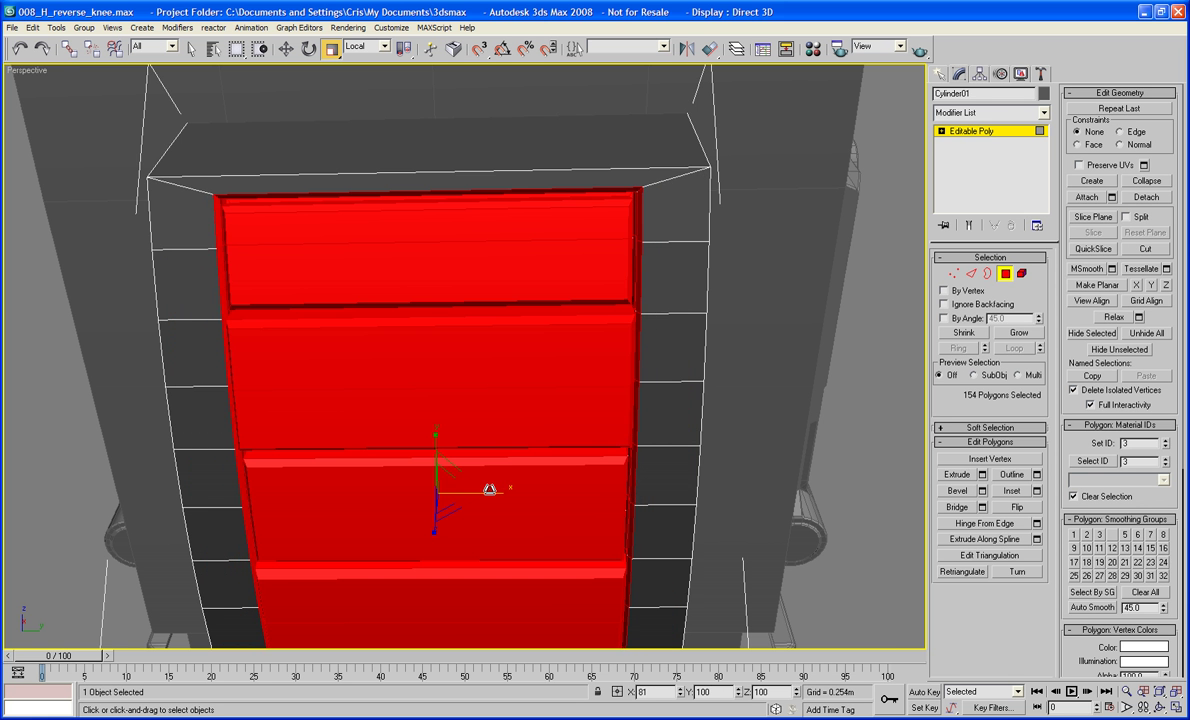
scroll(501, 400, down, 3)
middle_drag(489, 491, 745, 540)
click(757, 527)
- Connect all edges running across the guard's width to add an edge loop down its centre
click(970, 273)
alt+middle_drag(560, 252, 500, 245)
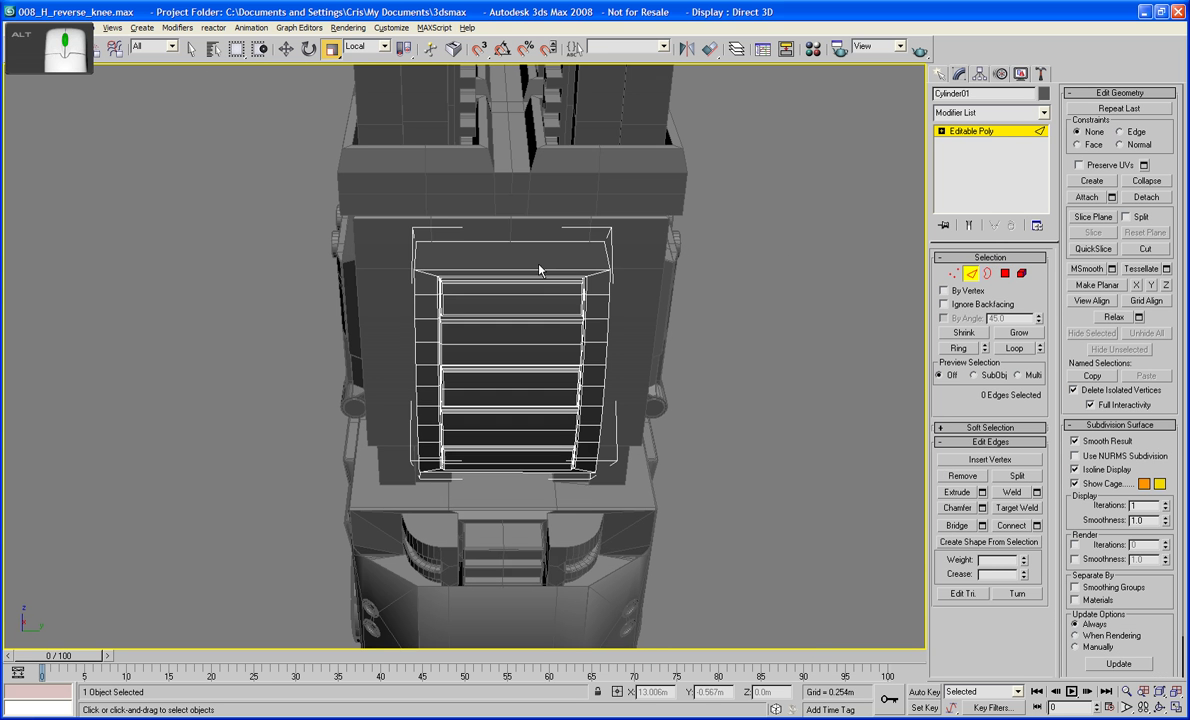
click(521, 238)
key(ctrl+z)
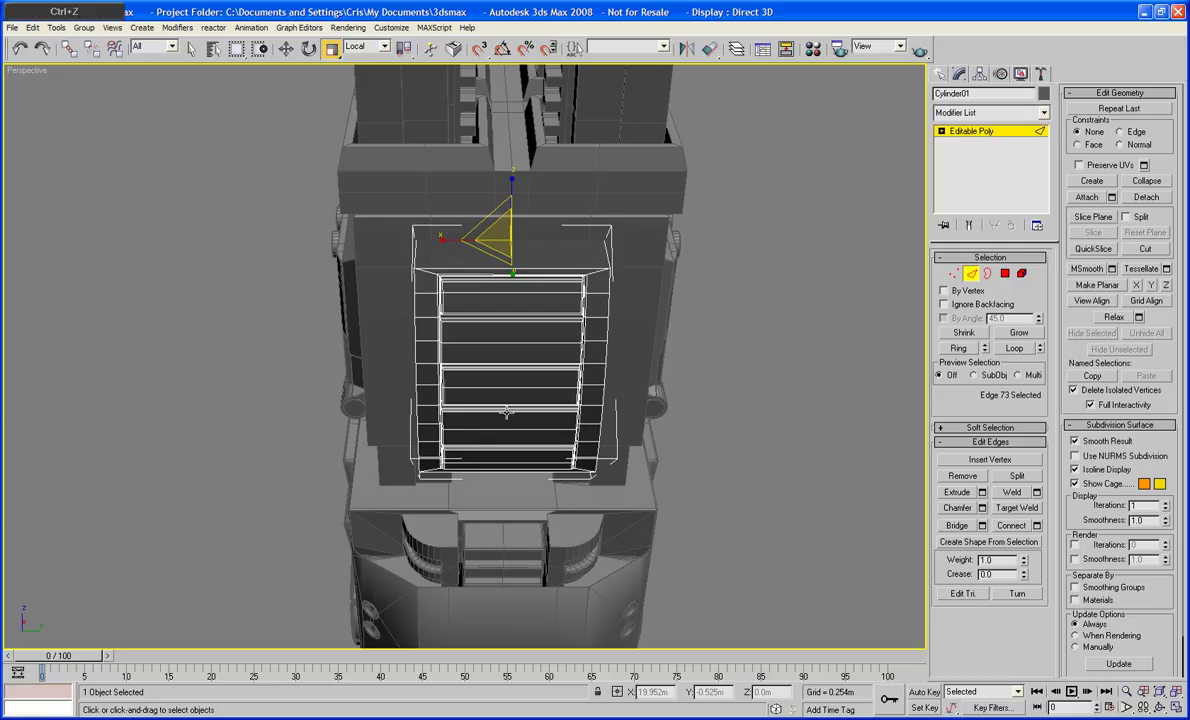
drag(505, 220, 473, 501)
click(1020, 527)
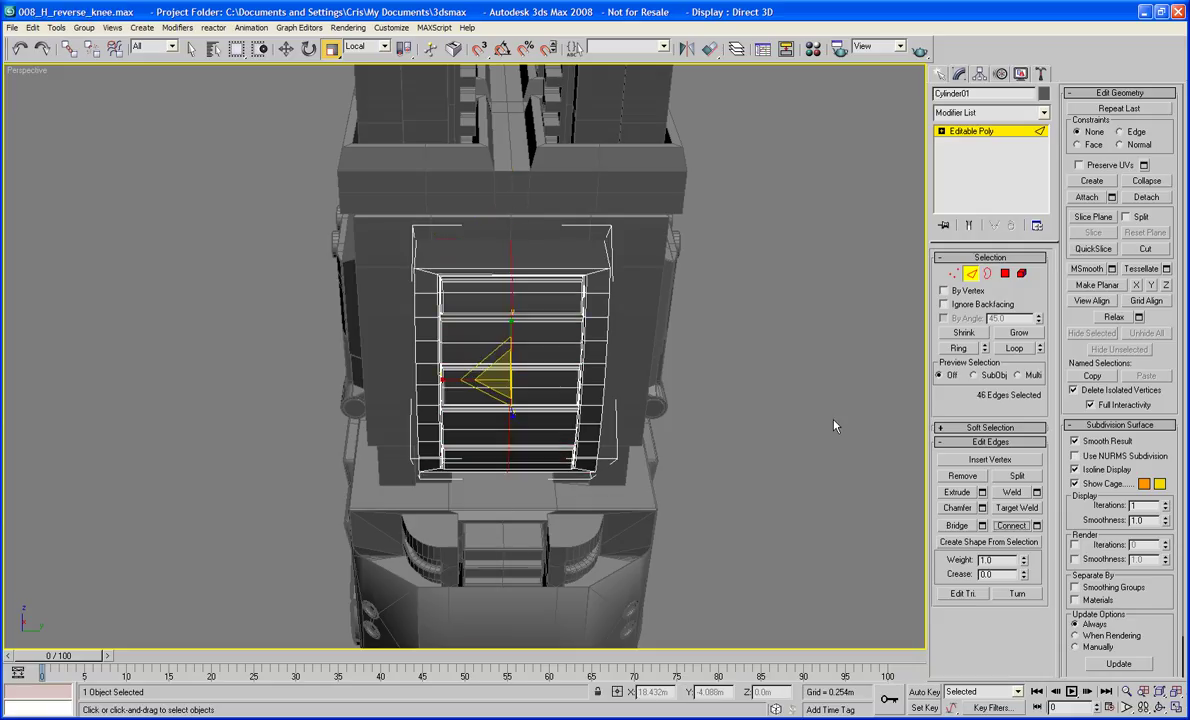
- Delete all polygons on one side of the guard's new centre loop, keeping the half with the visible side wall
click(1005, 273)
drag(702, 200, 540, 518)
key(Delete)
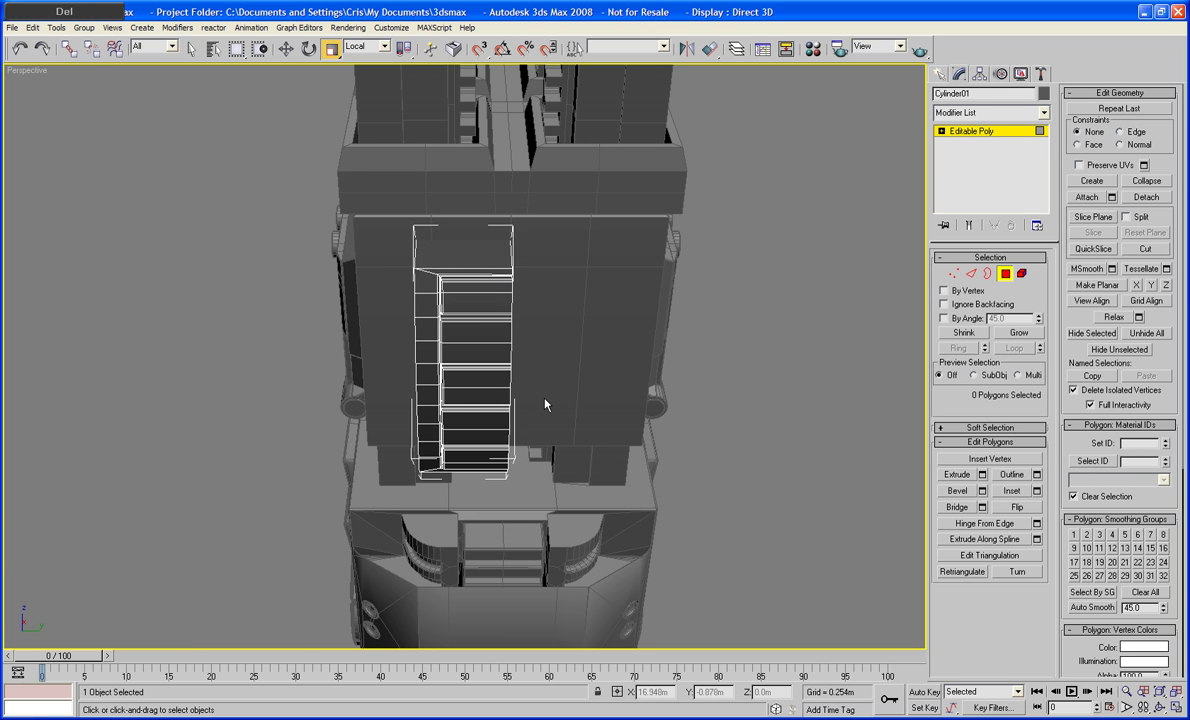
- Delete the whole column of flat side wall polygons from the remaining half of the guard
alt+middle_drag(540, 402, 588, 349)
scroll(606, 420, up, 3)
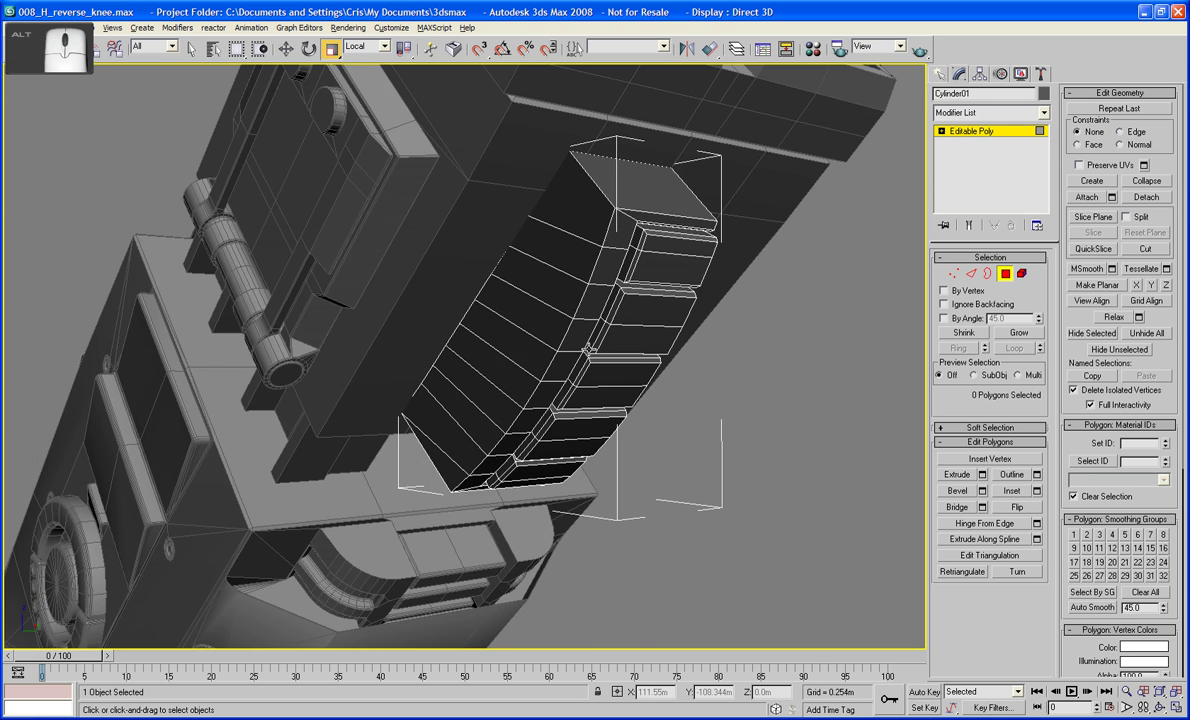
alt+middle_drag(649, 285, 771, 224)
click(690, 170)
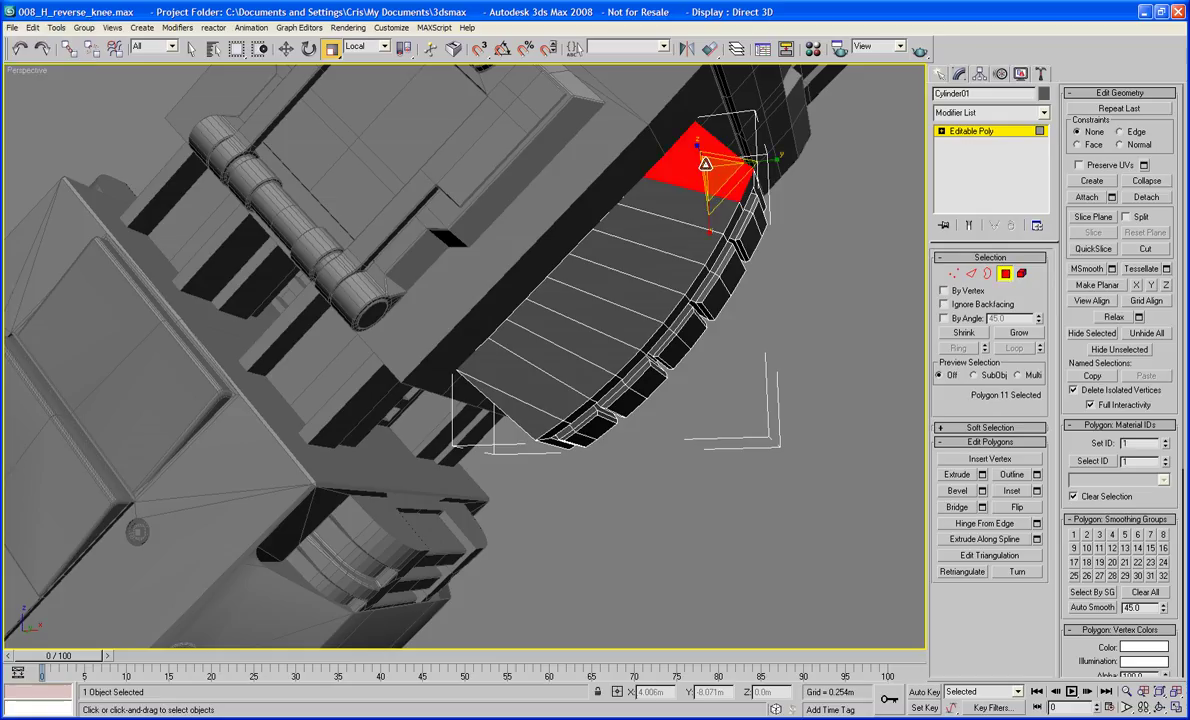
ctrl+click(660, 205)
ctrl+click(635, 230)
ctrl+click(613, 258)
ctrl+click(635, 298)
ctrl+click(614, 319)
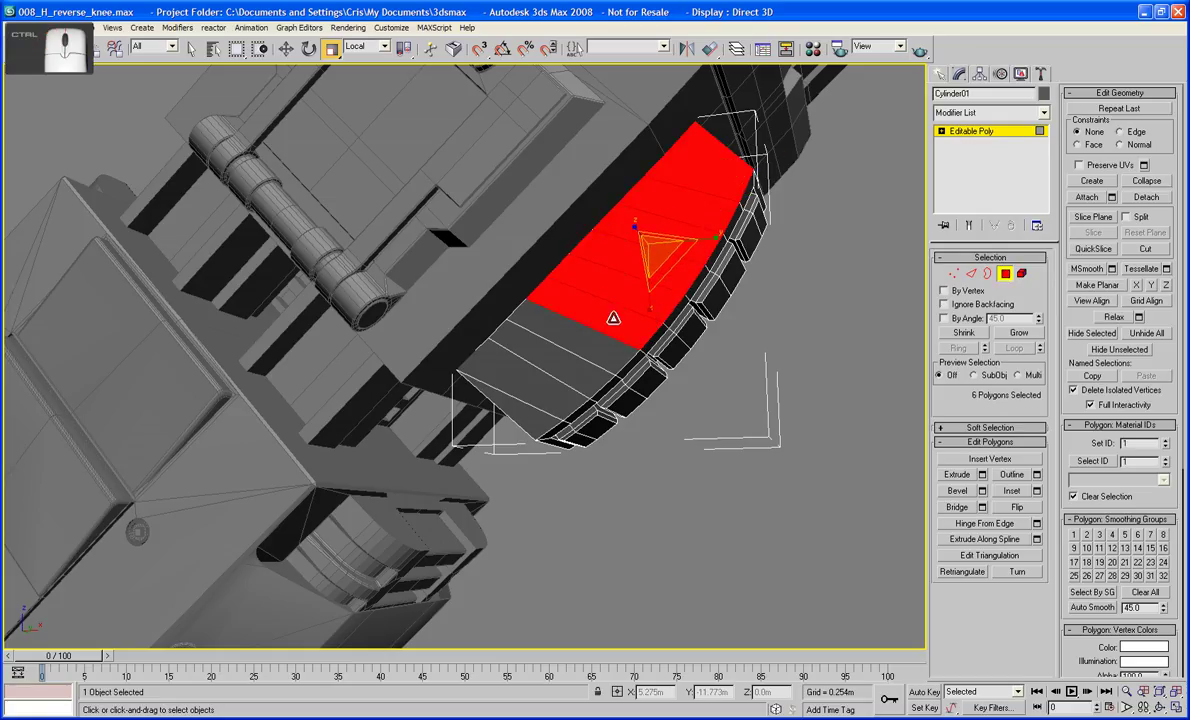
ctrl+click(595, 347)
ctrl+click(568, 368)
ctrl+click(548, 386)
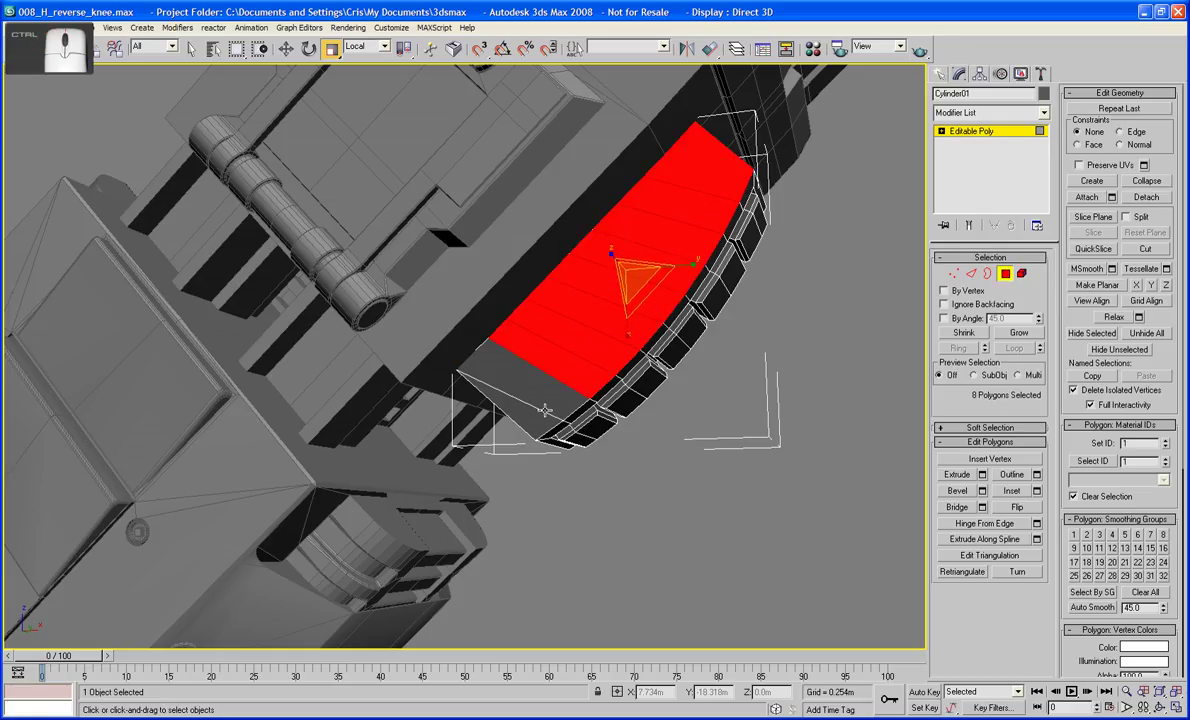
key(Delete)
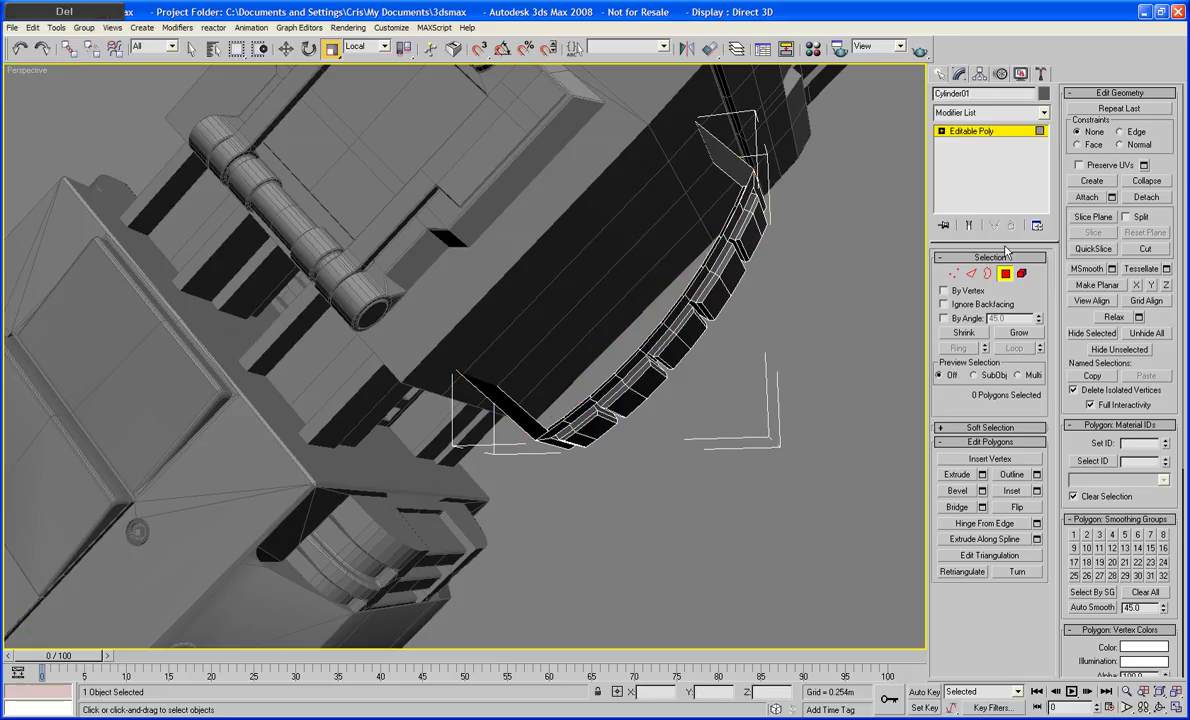
- Bridge the two edges at opposite ends of the guard's open side and cap the remaining open border
key(2)
click(713, 139)
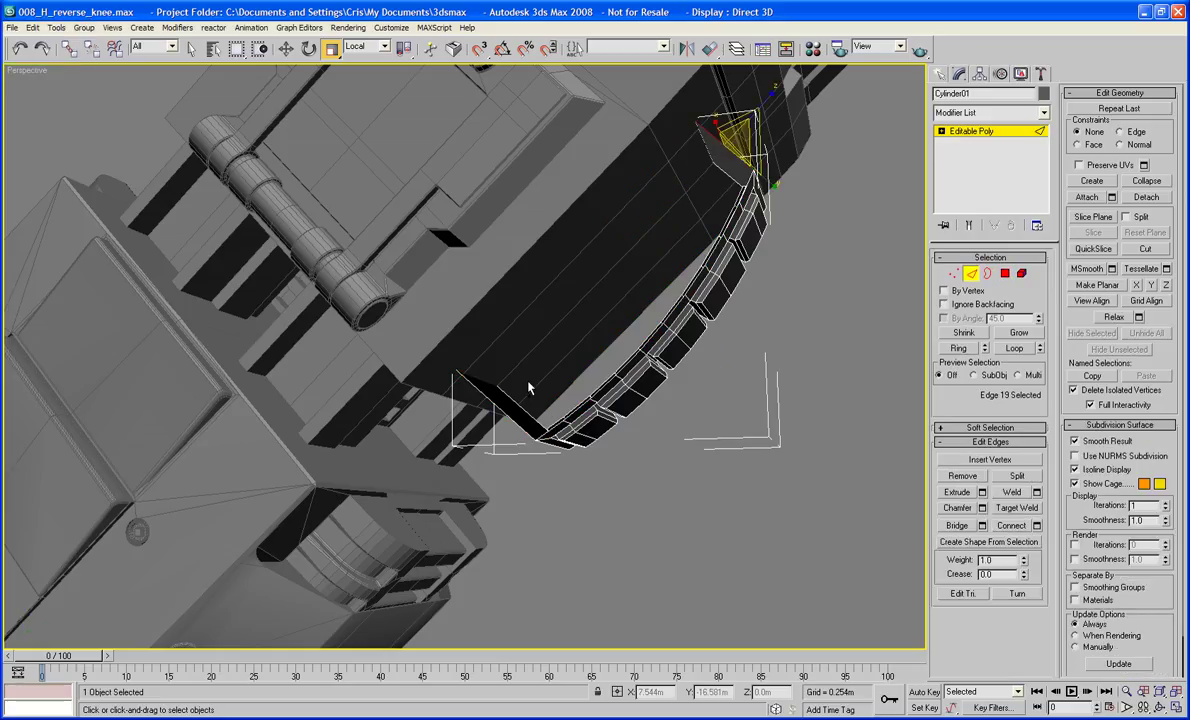
ctrl+click(511, 421)
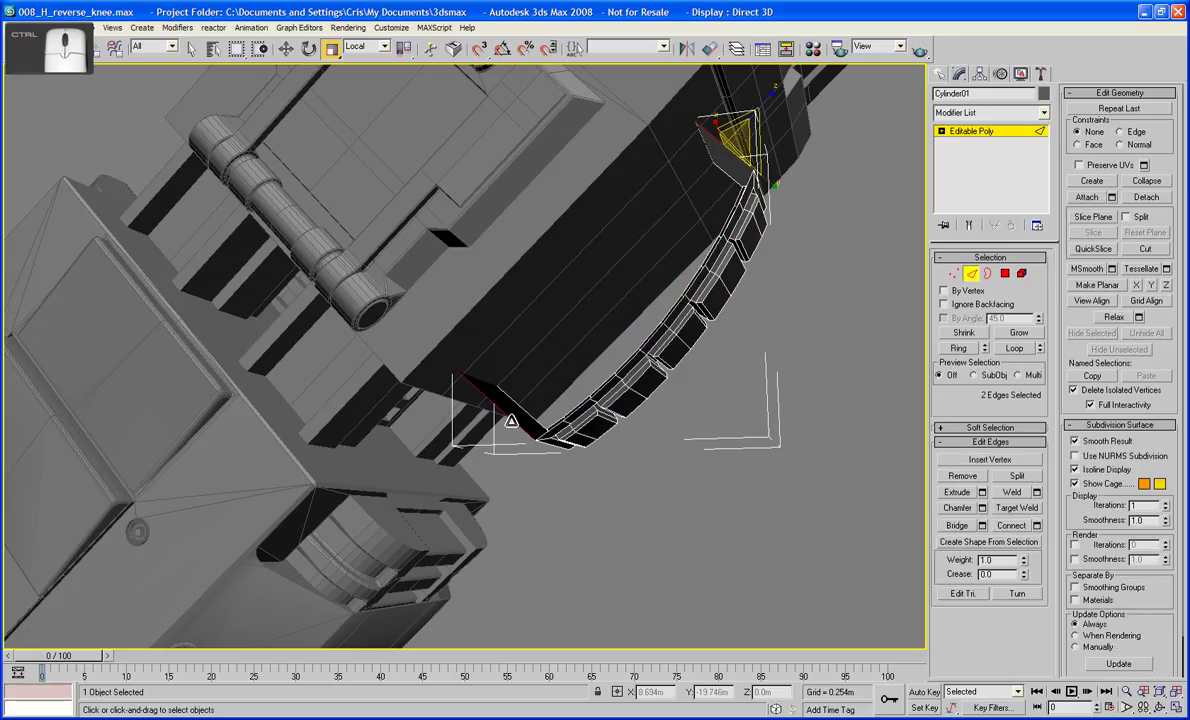
click(957, 525)
click(987, 273)
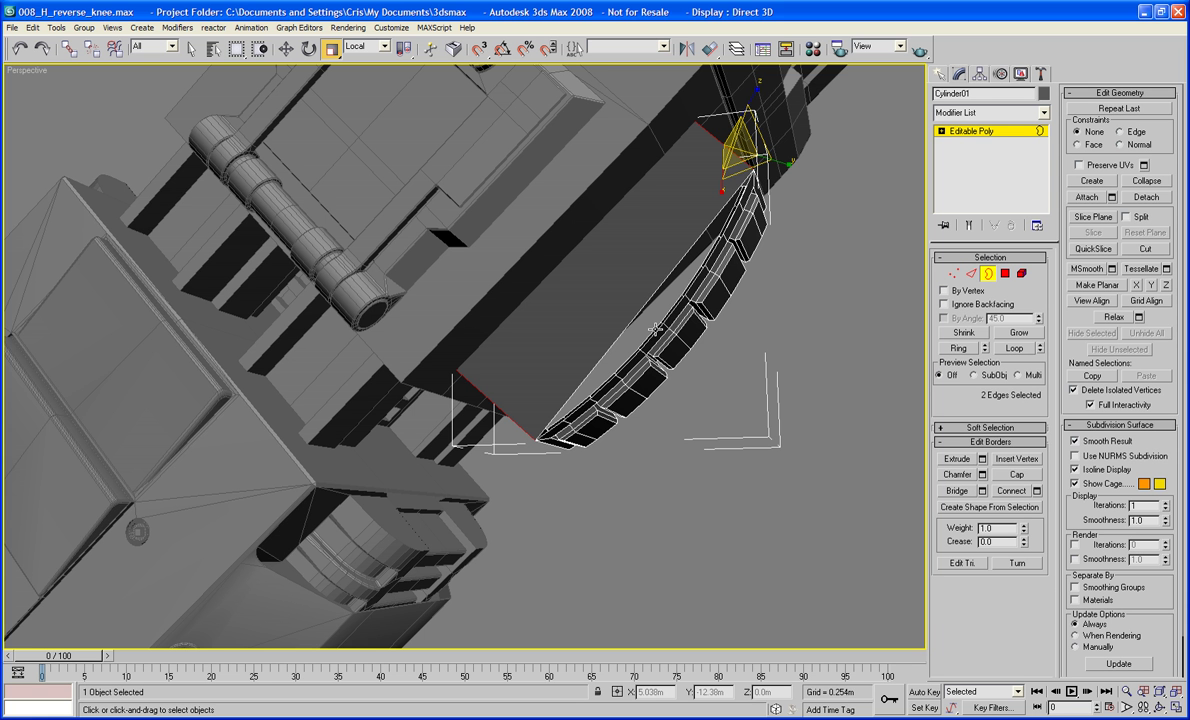
click(645, 310)
click(1014, 476)
alt+middle_drag(813, 409, 743, 399)
alt+middle_drag(742, 391, 760, 290)
click(942, 74)
click(963, 164)
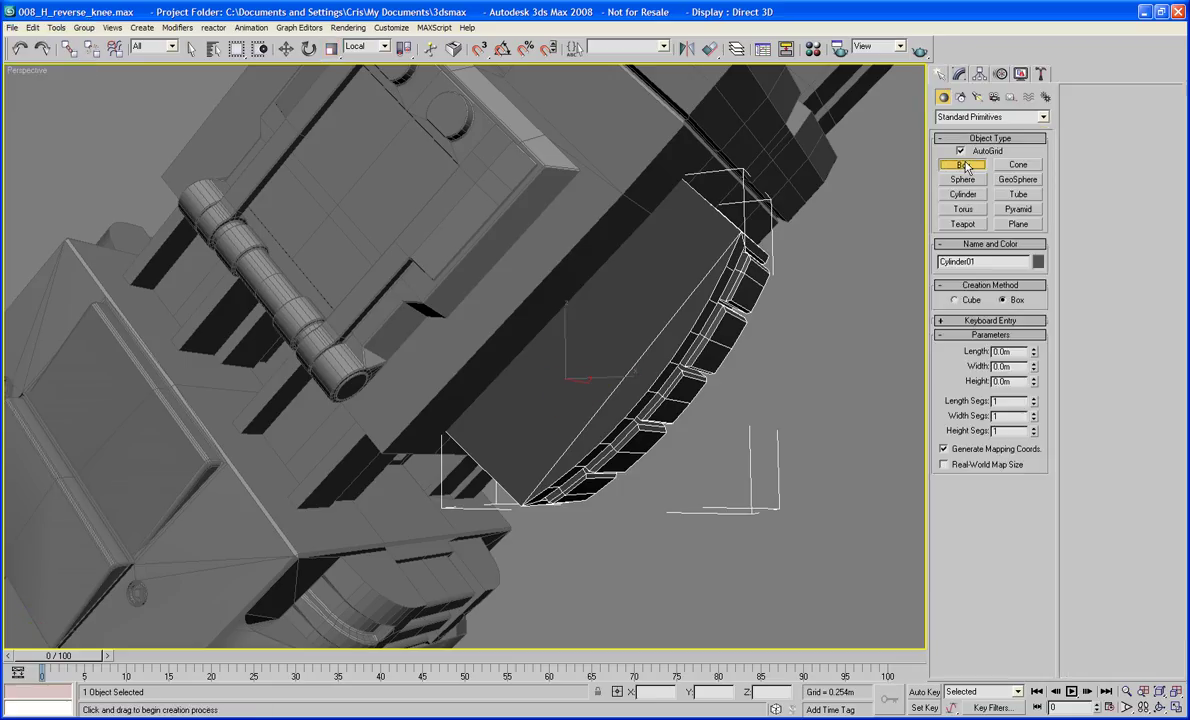
drag(607, 283, 509, 406)
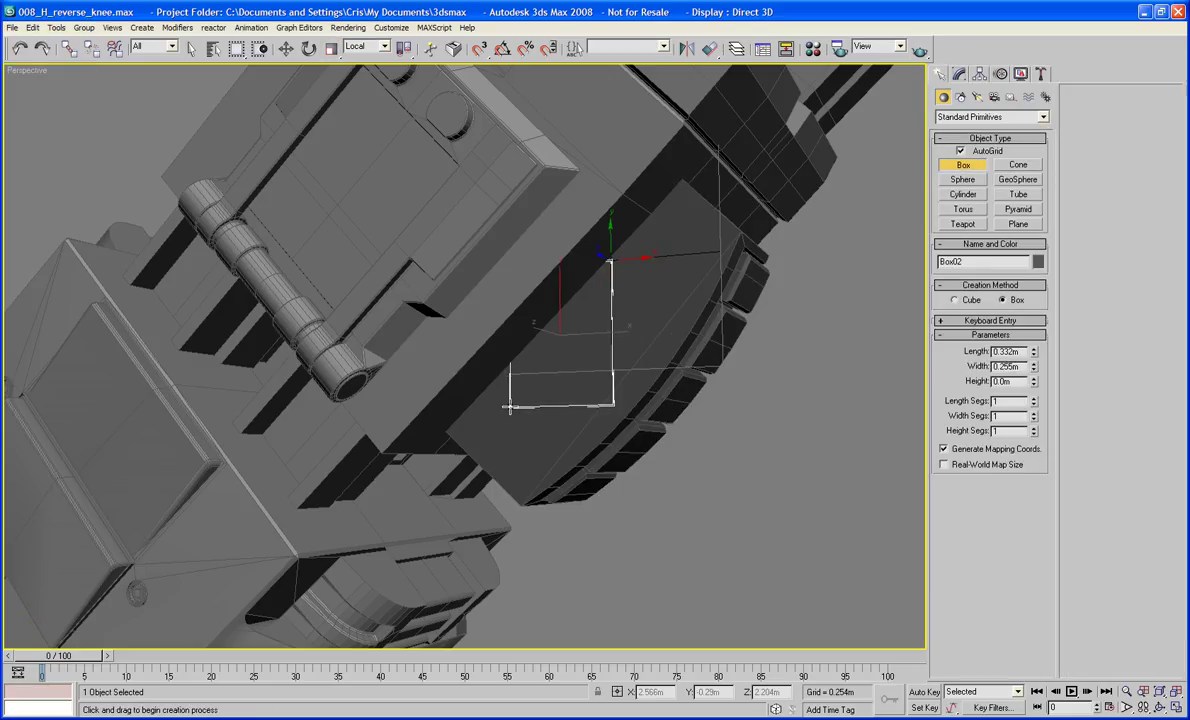
click(497, 385)
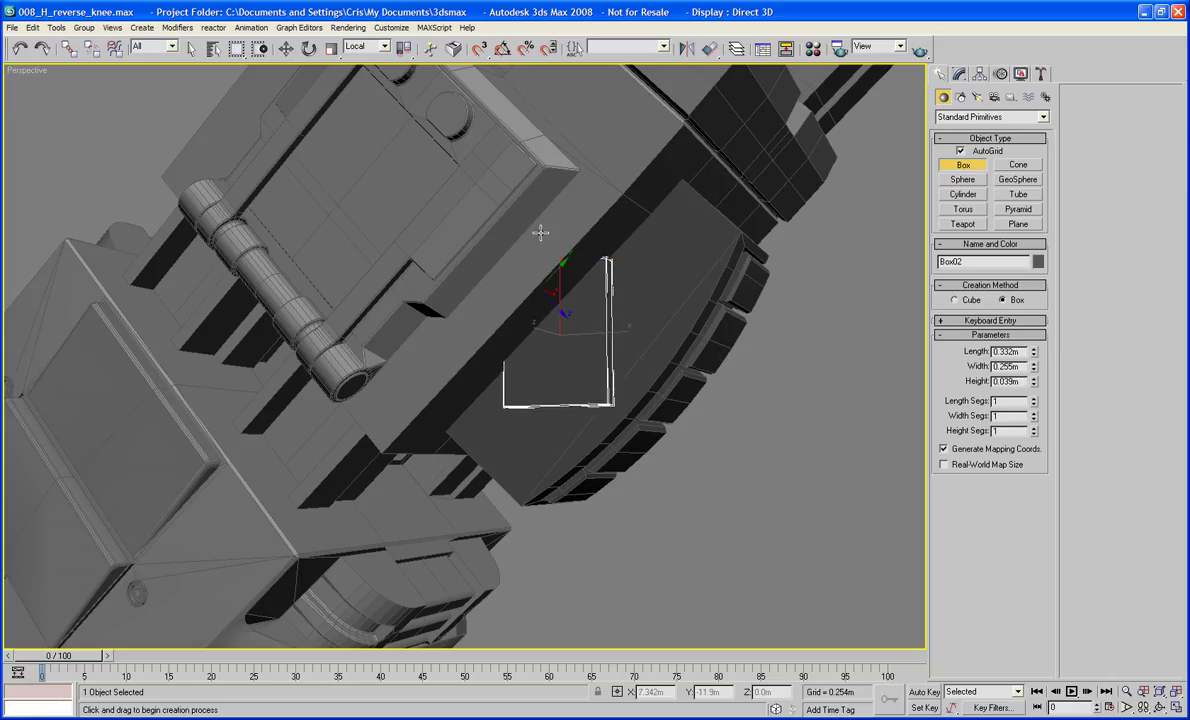
click(310, 48)
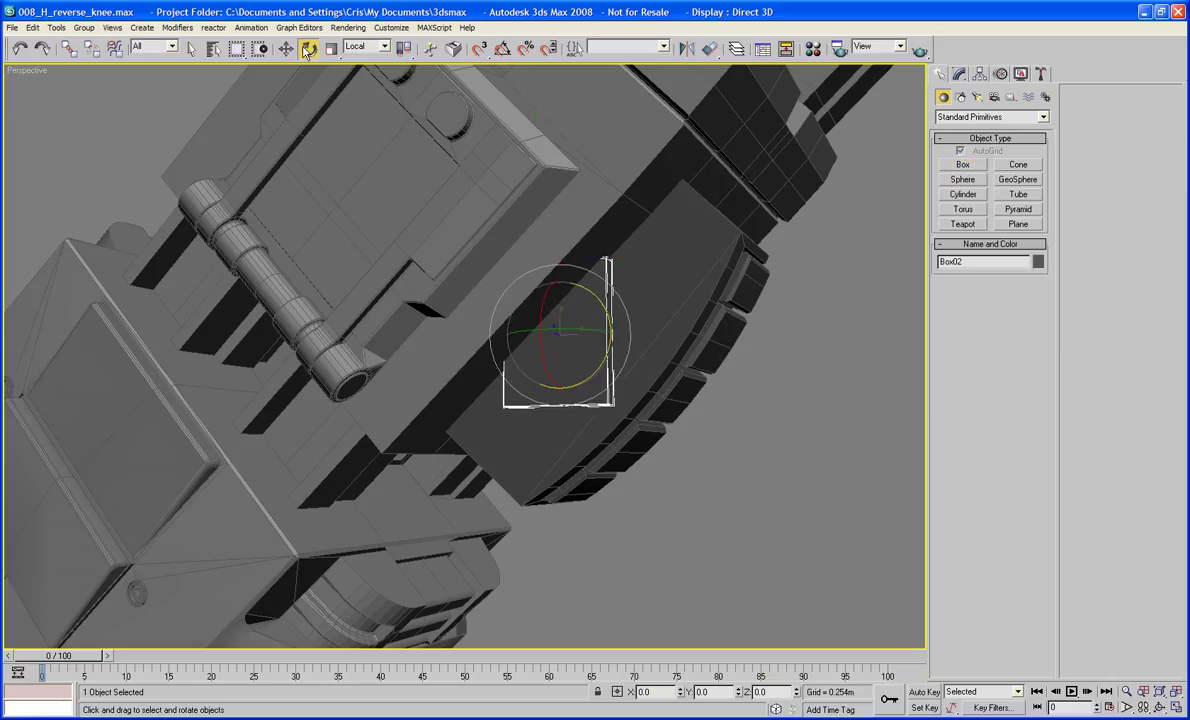
drag(559, 285, 597, 295)
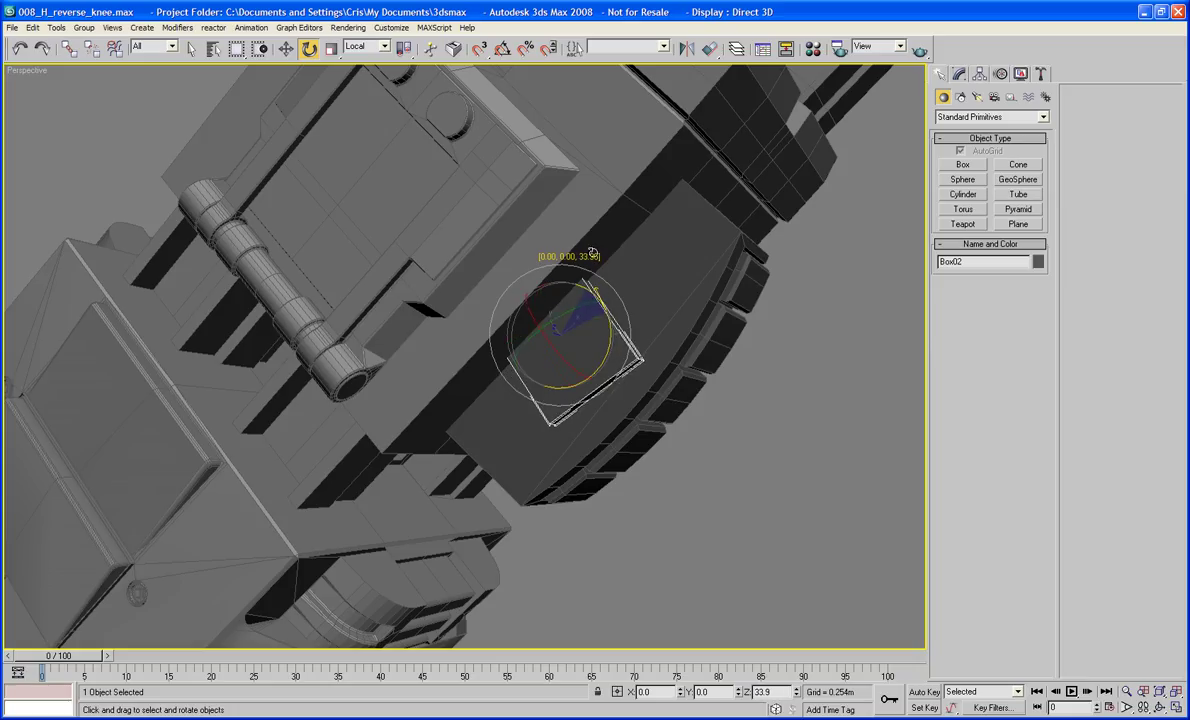
key(ctrl+z)
key(Delete)
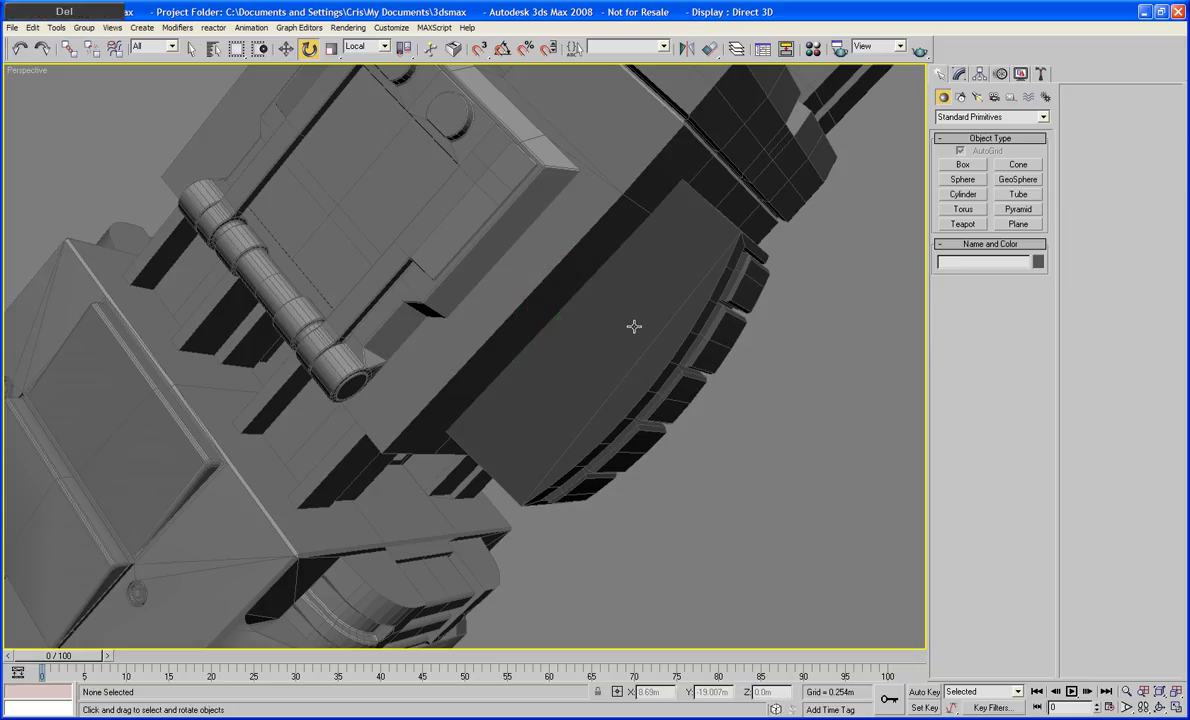
- Draw an AutoGrid box about 0.249 m long, 0.11 m wide and 0.326 m high from the leg along the guard's flat side, and convert it to Editable Poly
scroll(632, 316, up, 5)
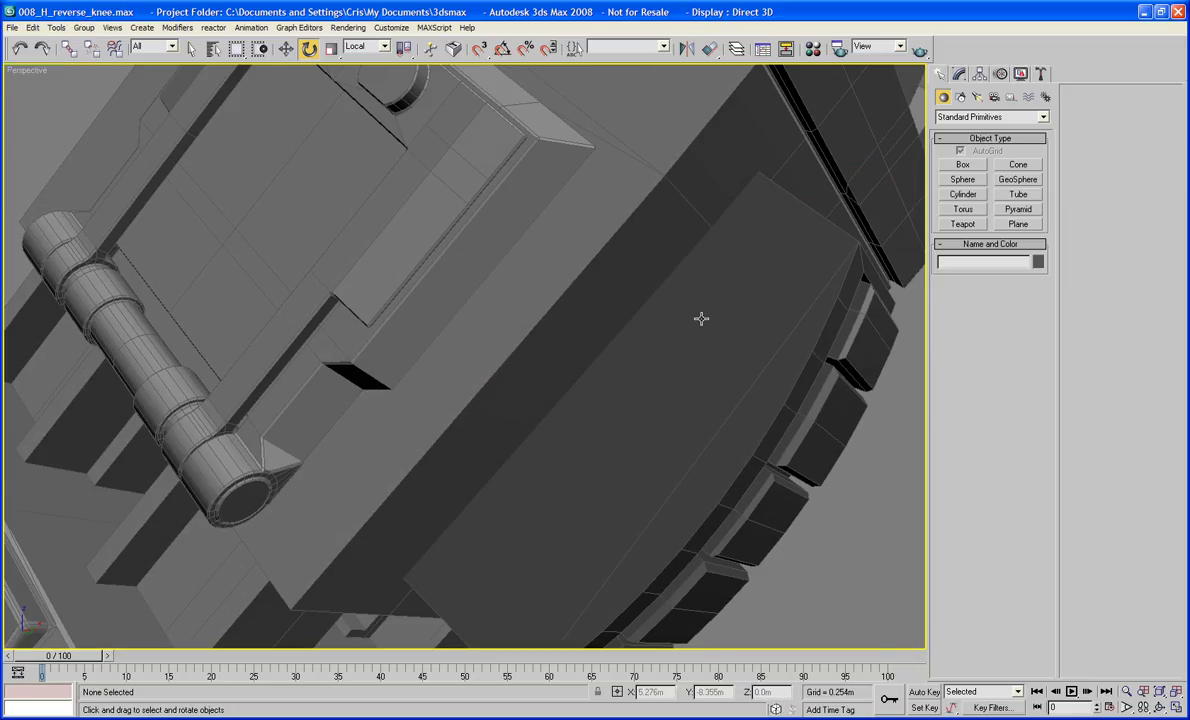
click(962, 165)
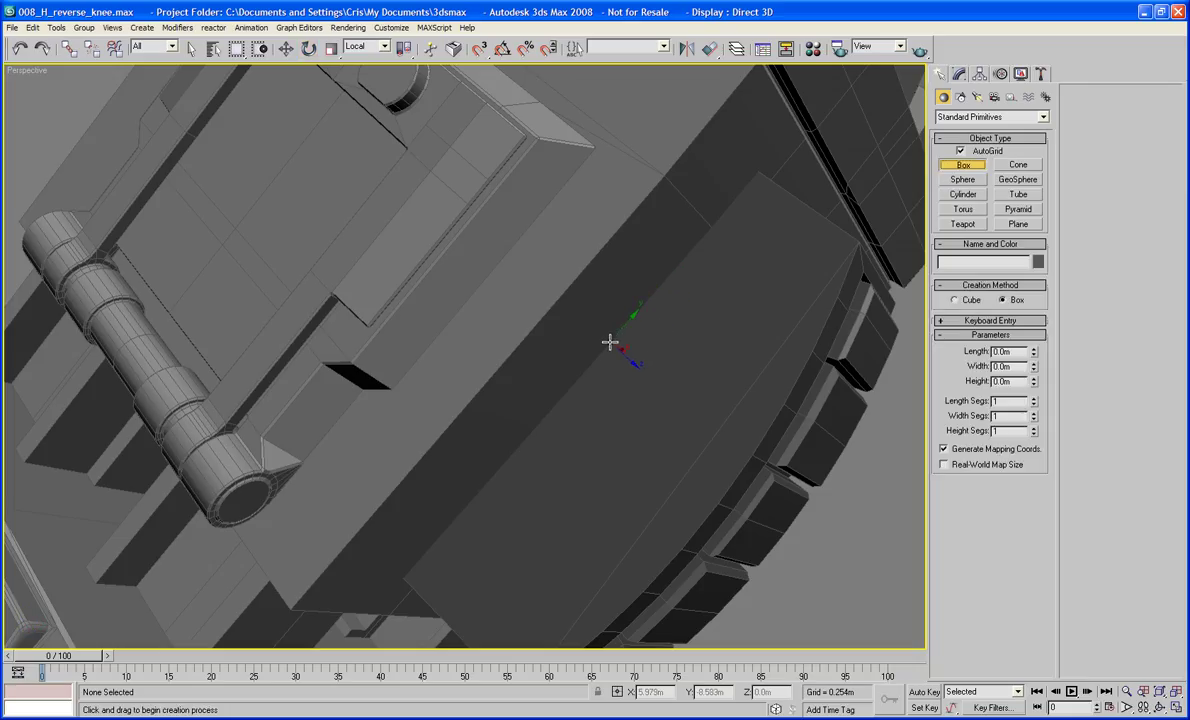
drag(608, 341, 469, 454)
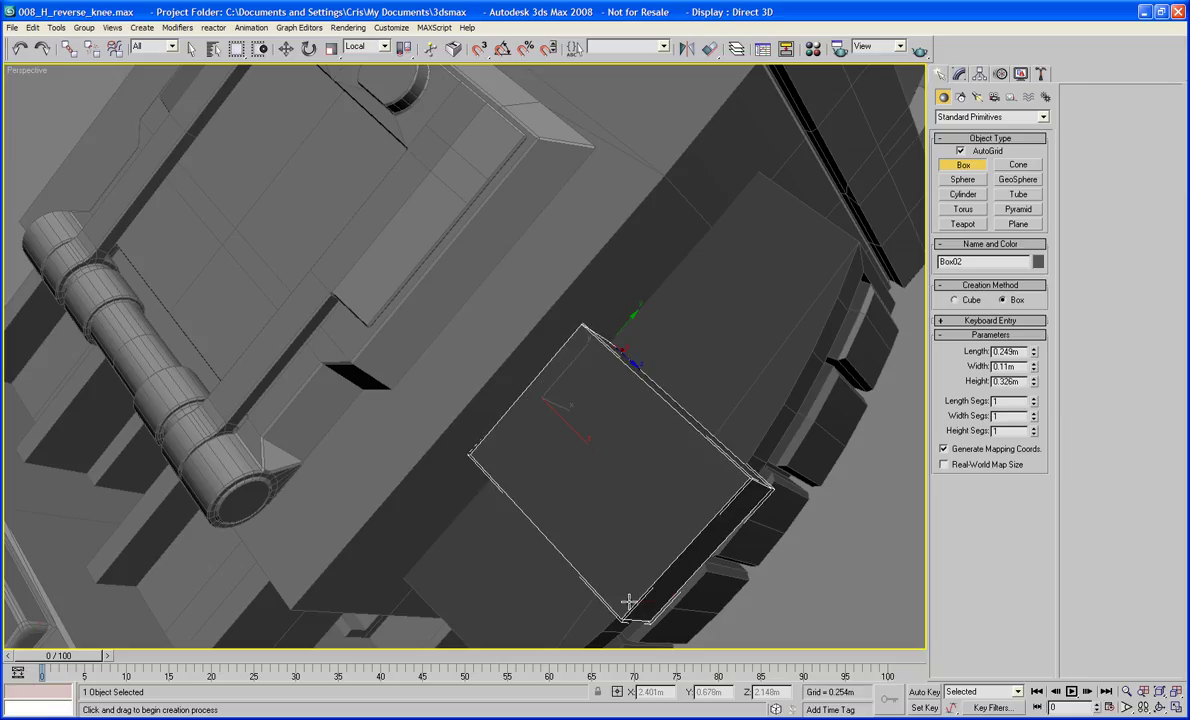
click(635, 603)
key(e)
right_click(672, 572)
mouse_move(740, 700)
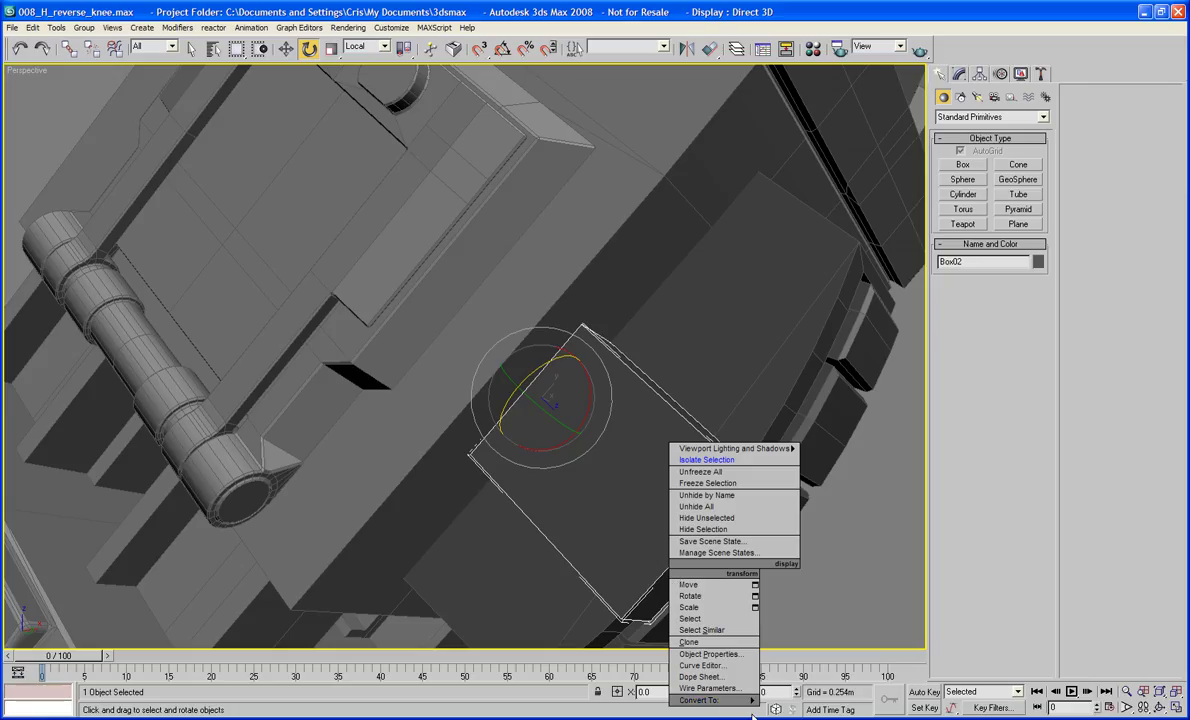
click(810, 689)
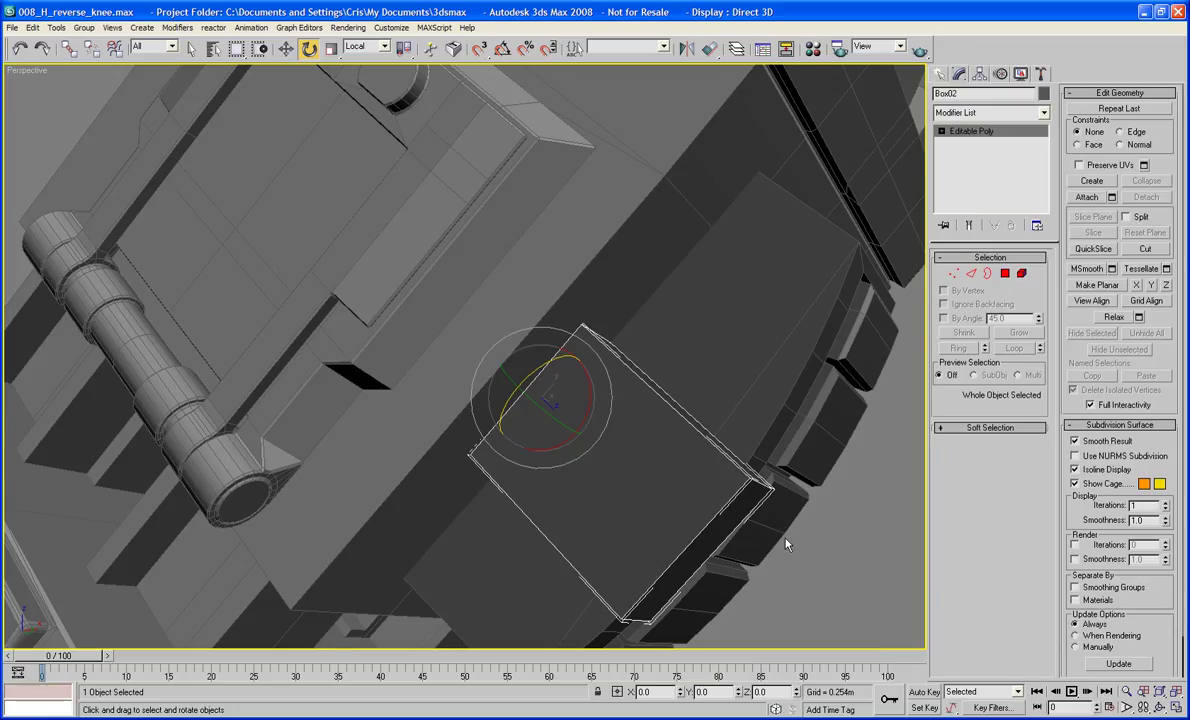
- Connect the ring of four edges running from the leg to the box's outer end to add an edge loop
middle_drag(786, 543, 742, 472)
click(970, 274)
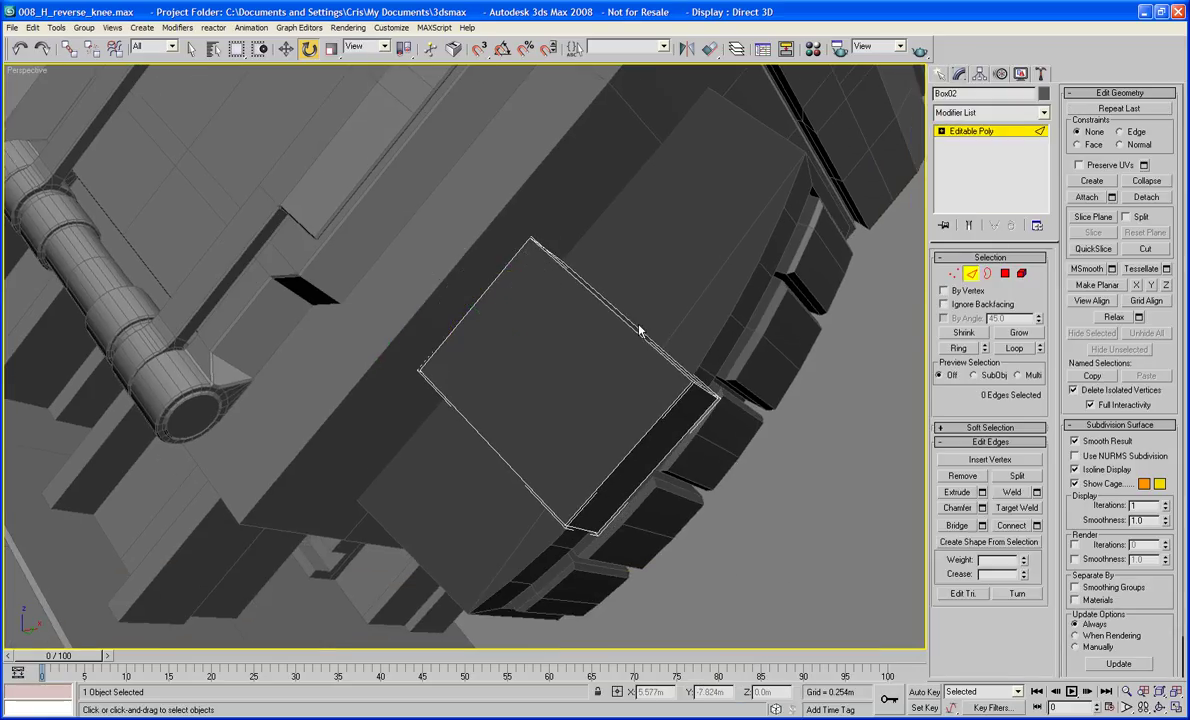
click(640, 329)
click(959, 348)
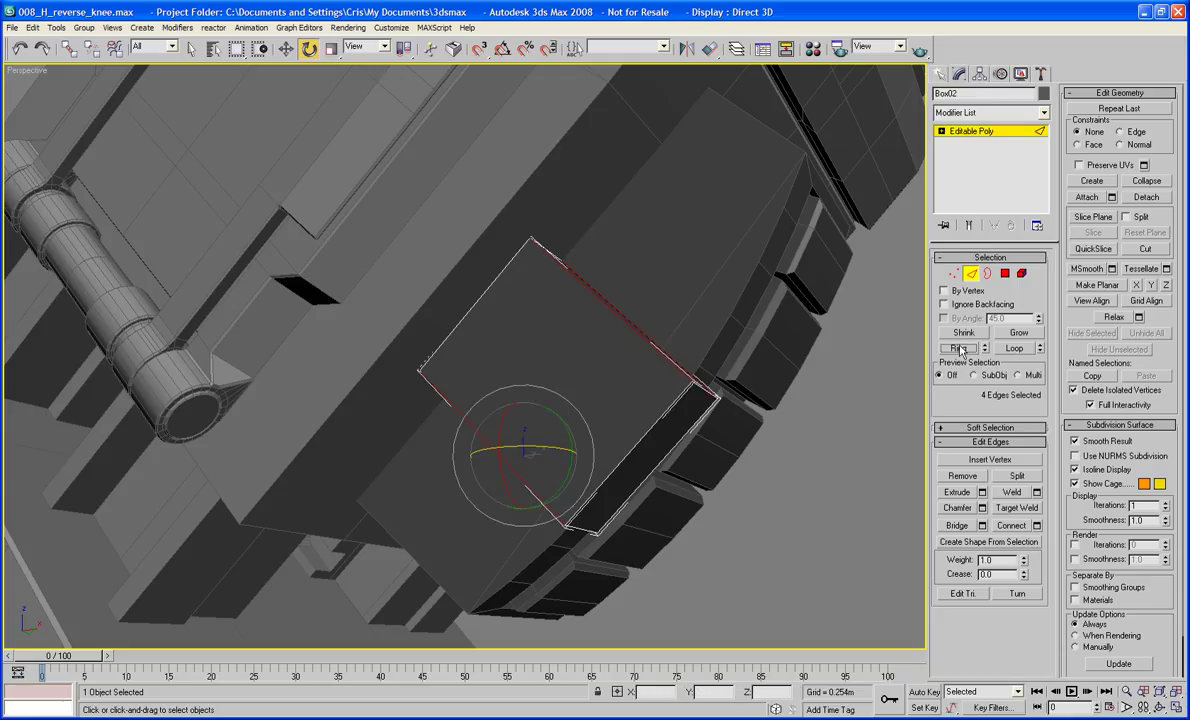
click(1010, 530)
- Move the box's new edge loop about 0.08 m along local Y toward the leg
key(w)
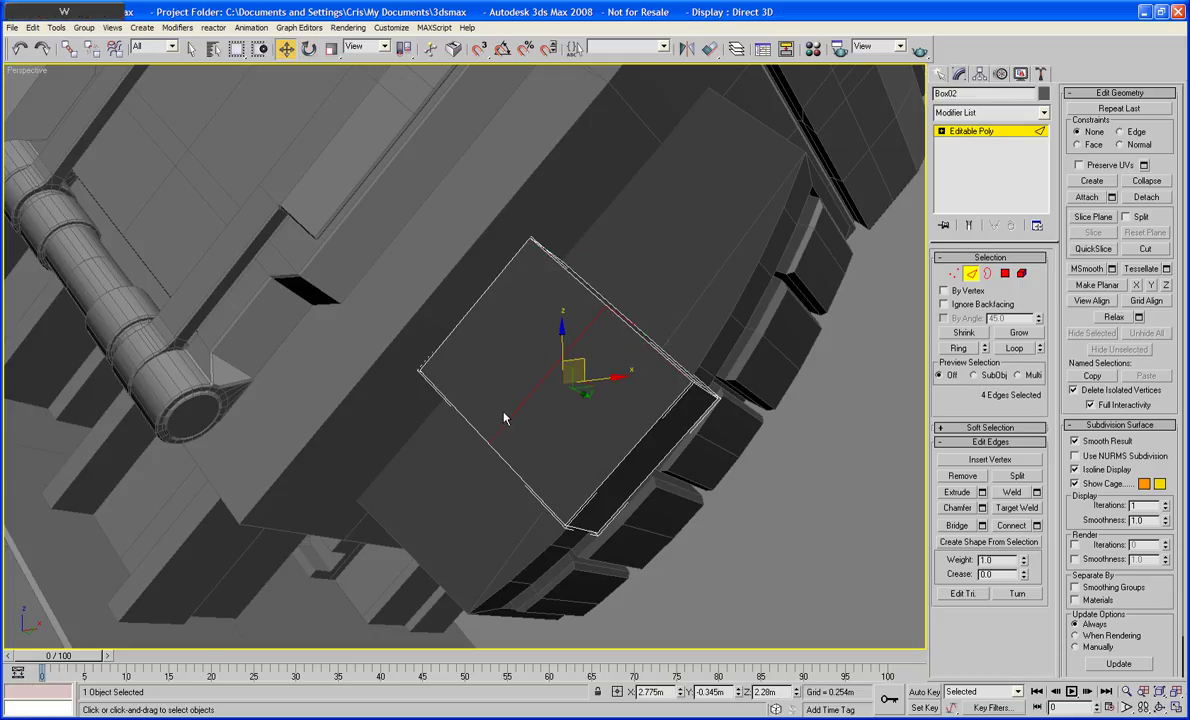
key(r)
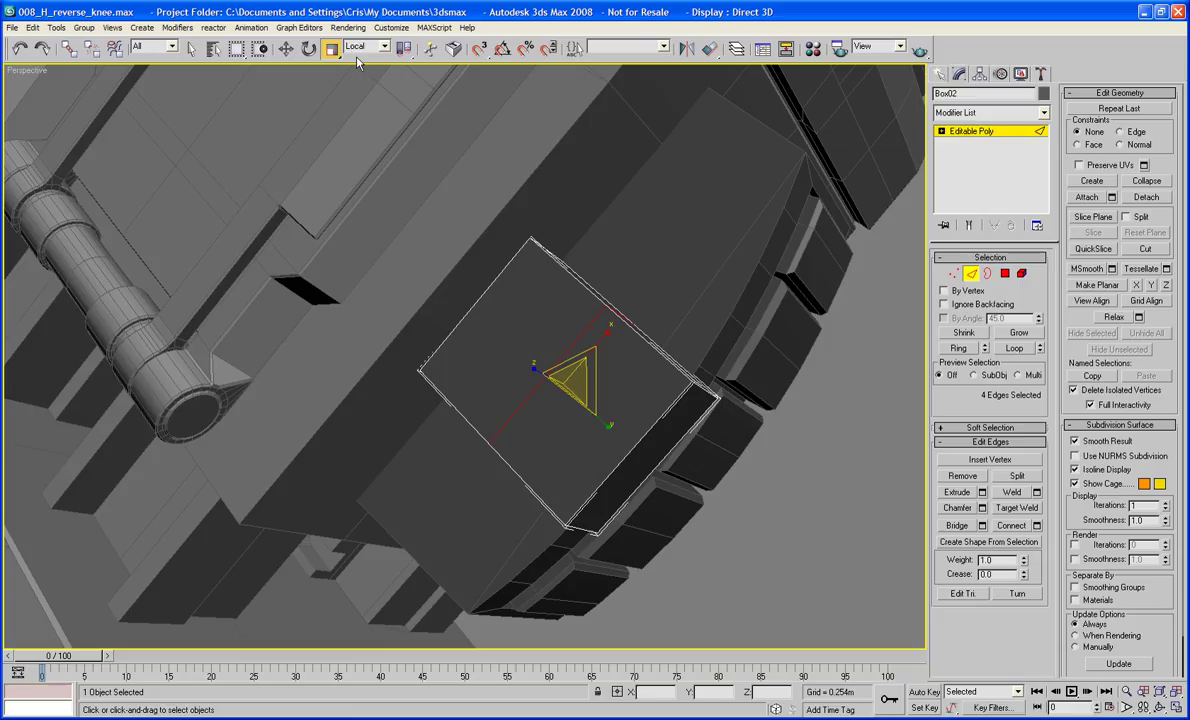
click(286, 48)
click(372, 46)
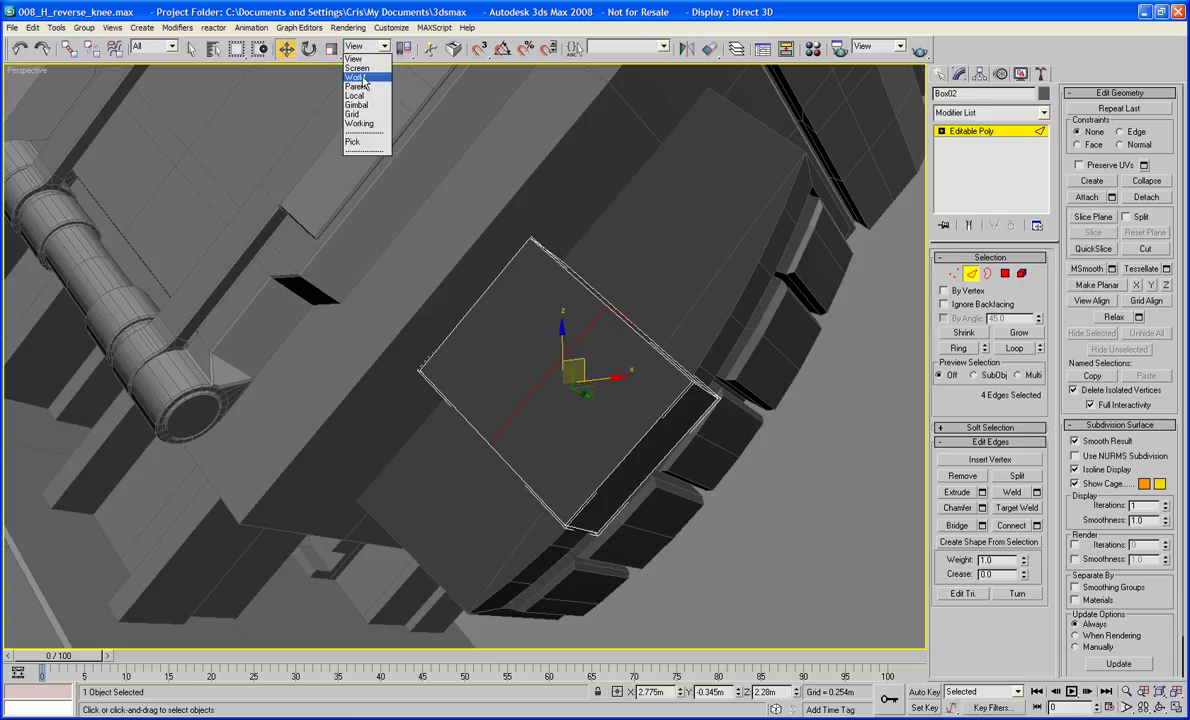
click(358, 95)
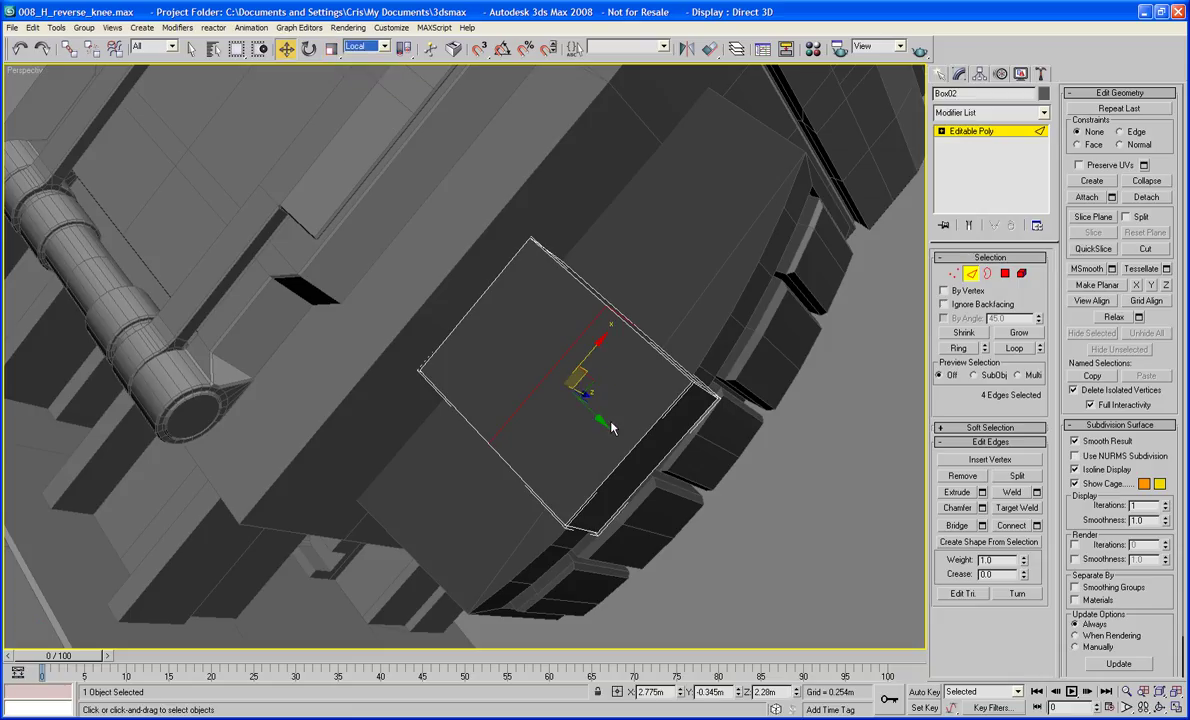
drag(612, 428, 556, 390)
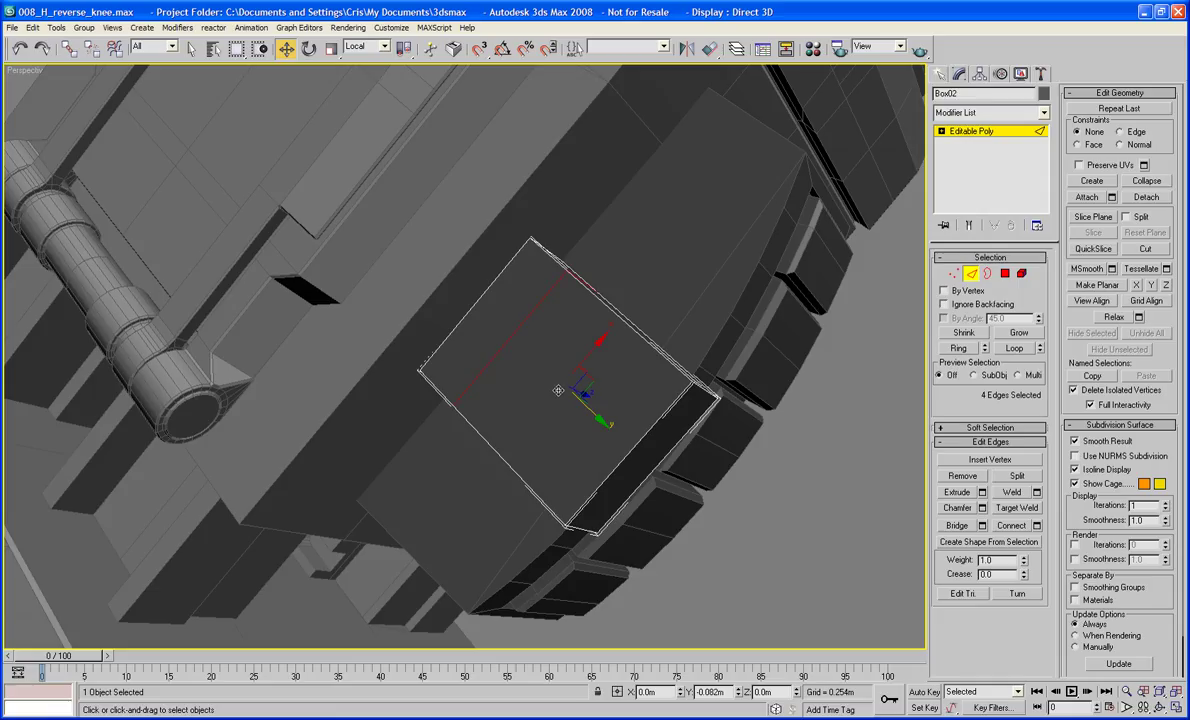
- Select the polygon at the box's outer end and scale it narrower along local Y
alt+middle_drag(558, 388, 613, 359)
click(1005, 273)
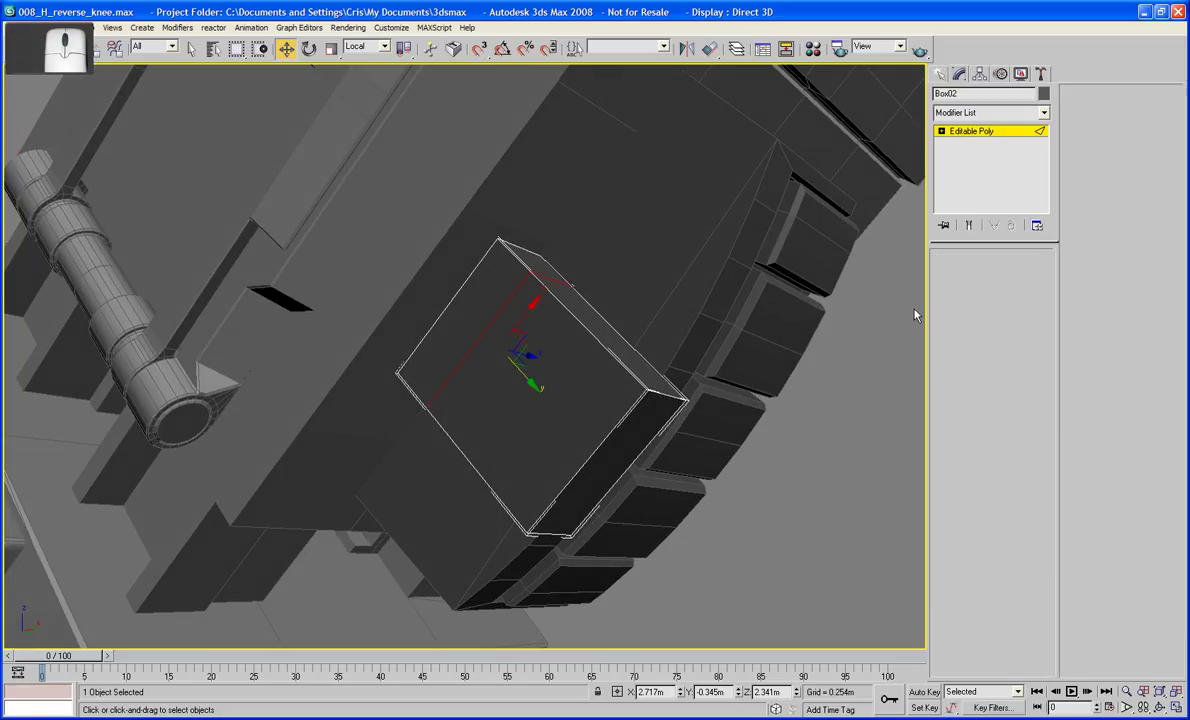
click(643, 438)
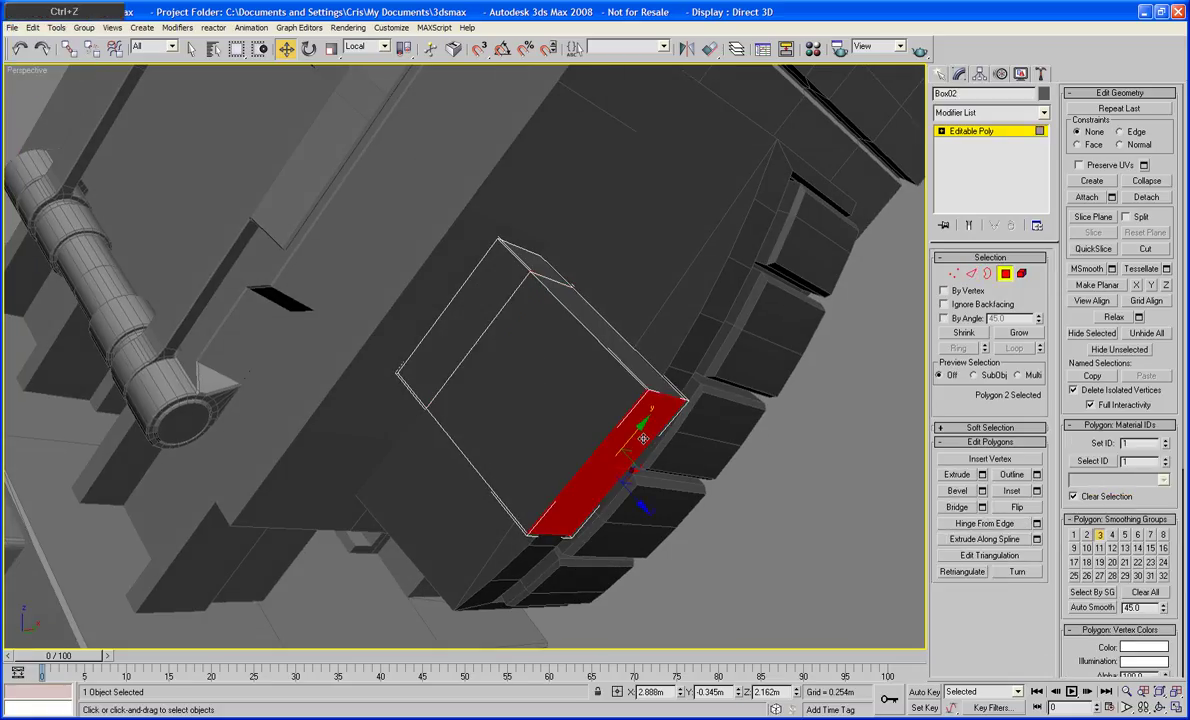
key(r)
drag(643, 432, 571, 468)
alt+middle_drag(571, 468, 515, 435)
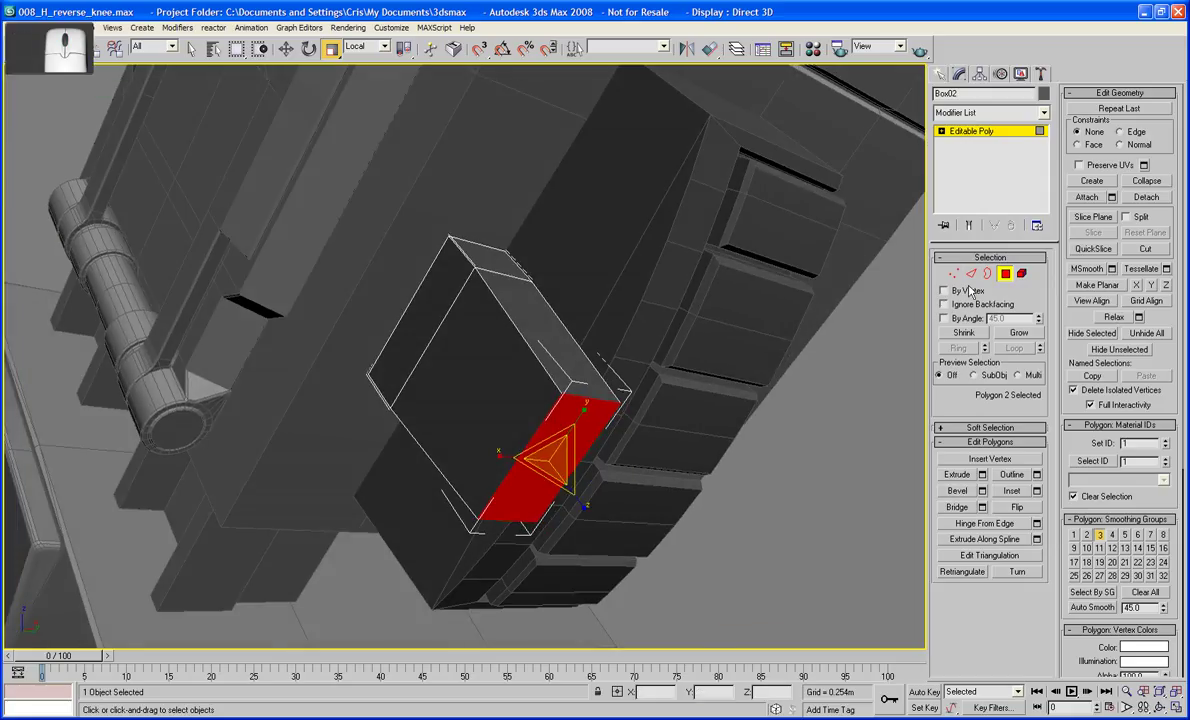
- Move the exposed long edge of the outer end polygon about 0.1 m inward along local Y to thin the end into a wedge
key(2)
click(529, 437)
key(w)
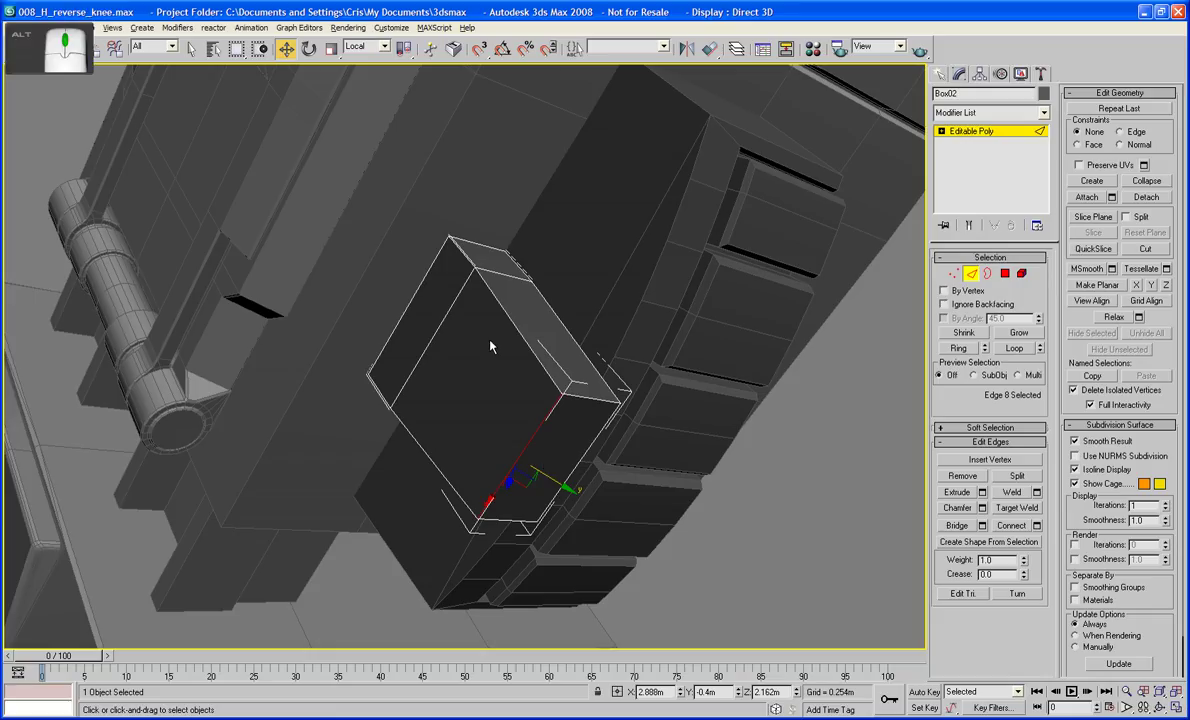
alt+middle_drag(491, 340, 602, 280)
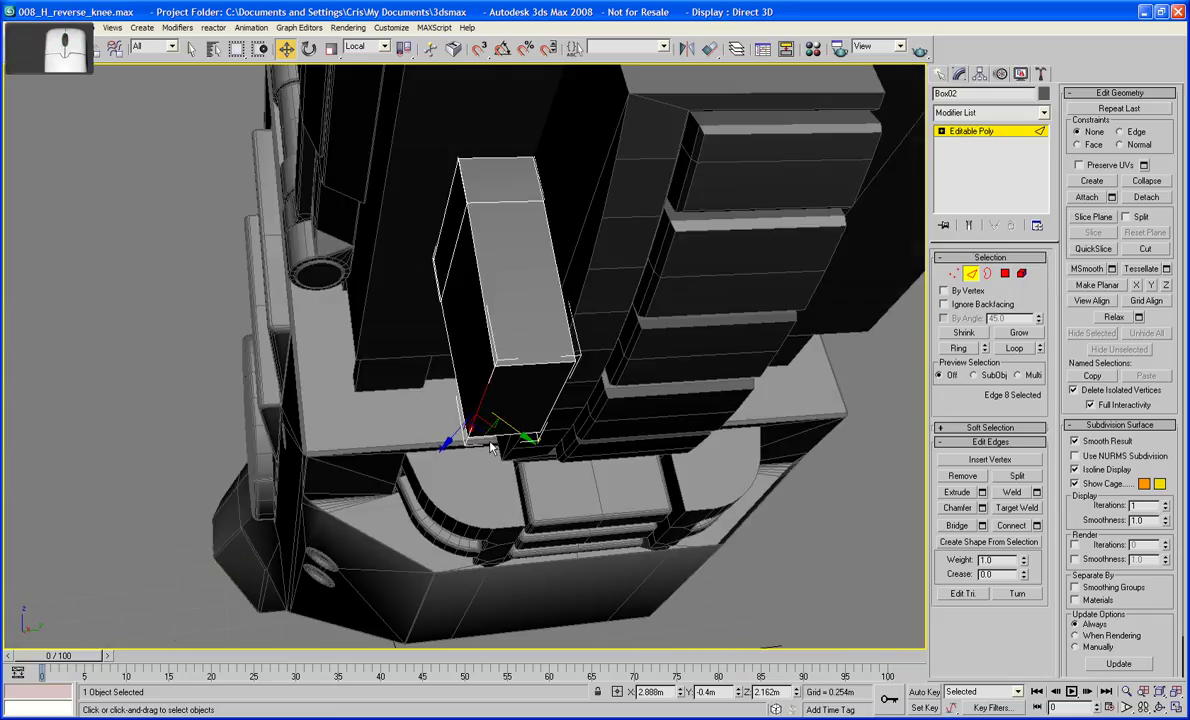
drag(480, 424, 552, 425)
- Select the three exposed edges of the box's edge loop and scale them to about 105% on local X
mouse_move(552, 425)
alt+middle_down()
mouse_move(558, 404)
mouse_move(635, 380)
mouse_move(578, 416)
mouse_move(534, 420)
alt+middle_up()
scroll(554, 415, up, 3)
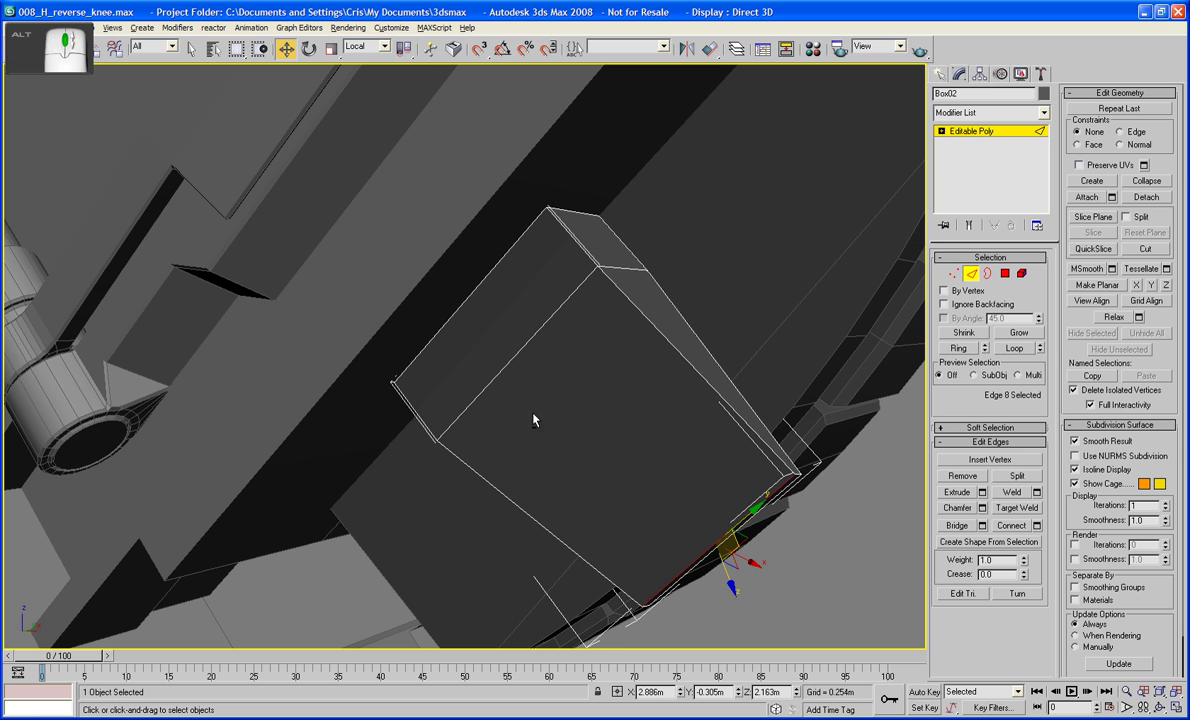
click(615, 268)
ctrl+click(564, 300)
alt+middle_drag(564, 300, 614, 319)
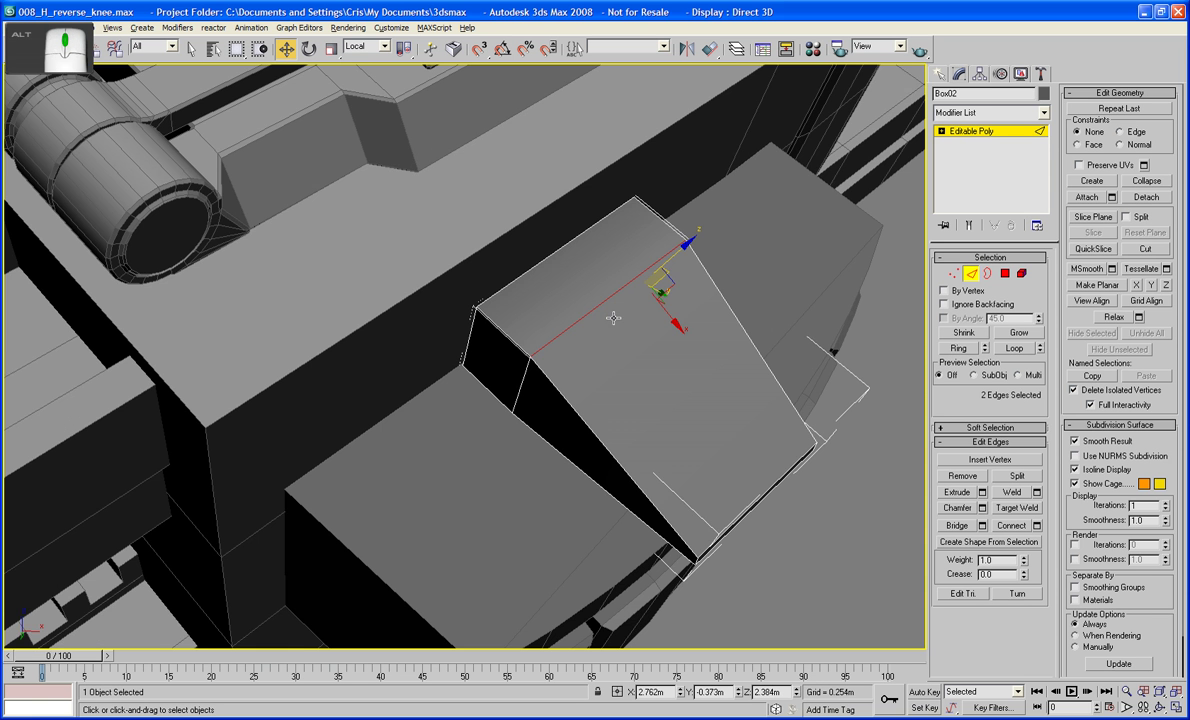
ctrl+click(522, 383)
mouse_move(521, 383)
alt+middle_down()
mouse_move(510, 354)
mouse_move(502, 372)
alt+middle_up()
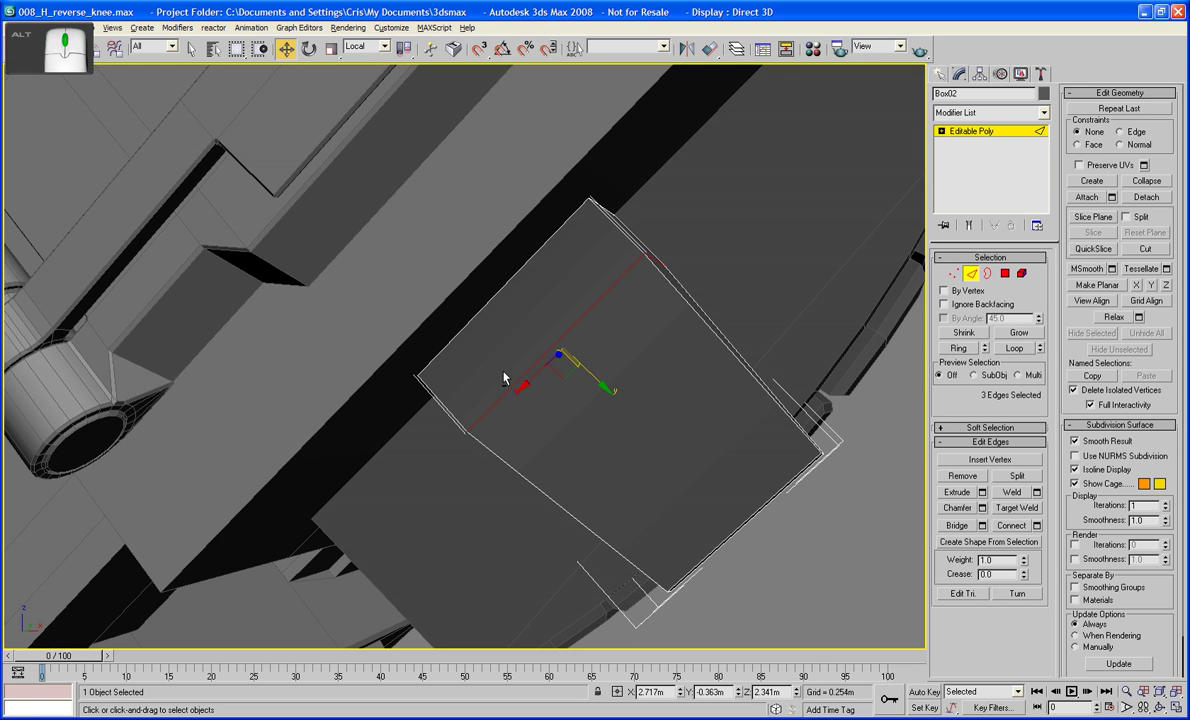
alt+middle_drag(535, 233, 526, 223)
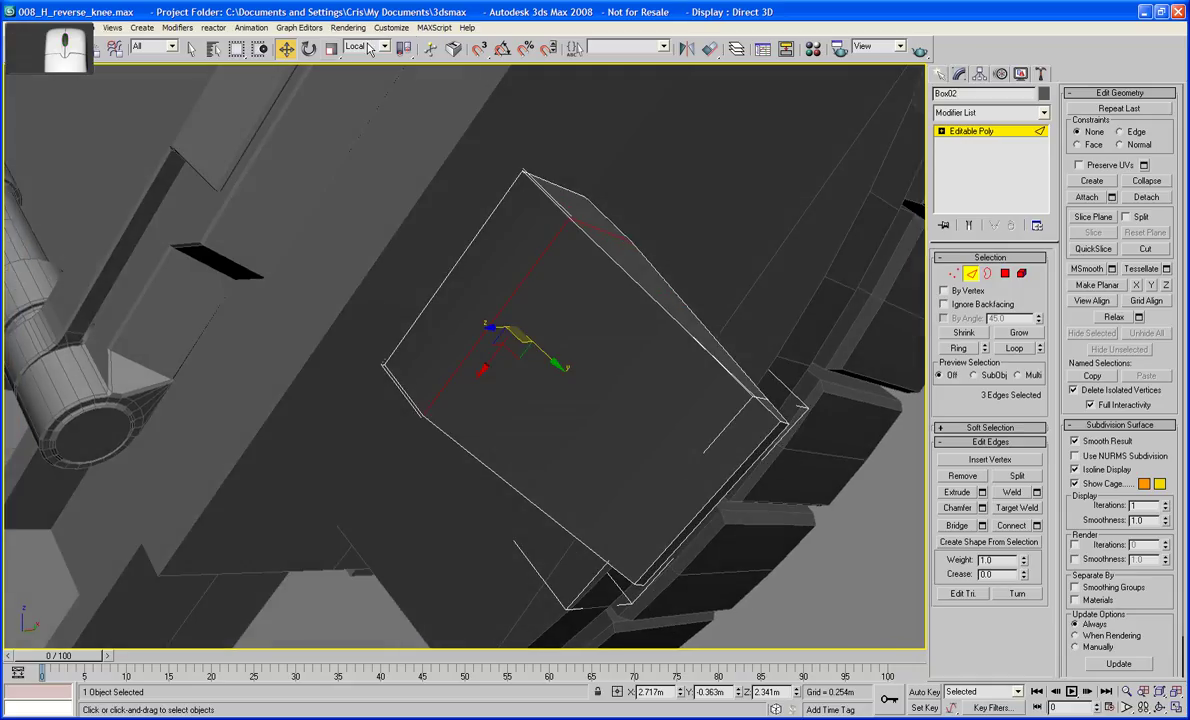
click(331, 49)
drag(552, 273, 558, 274)
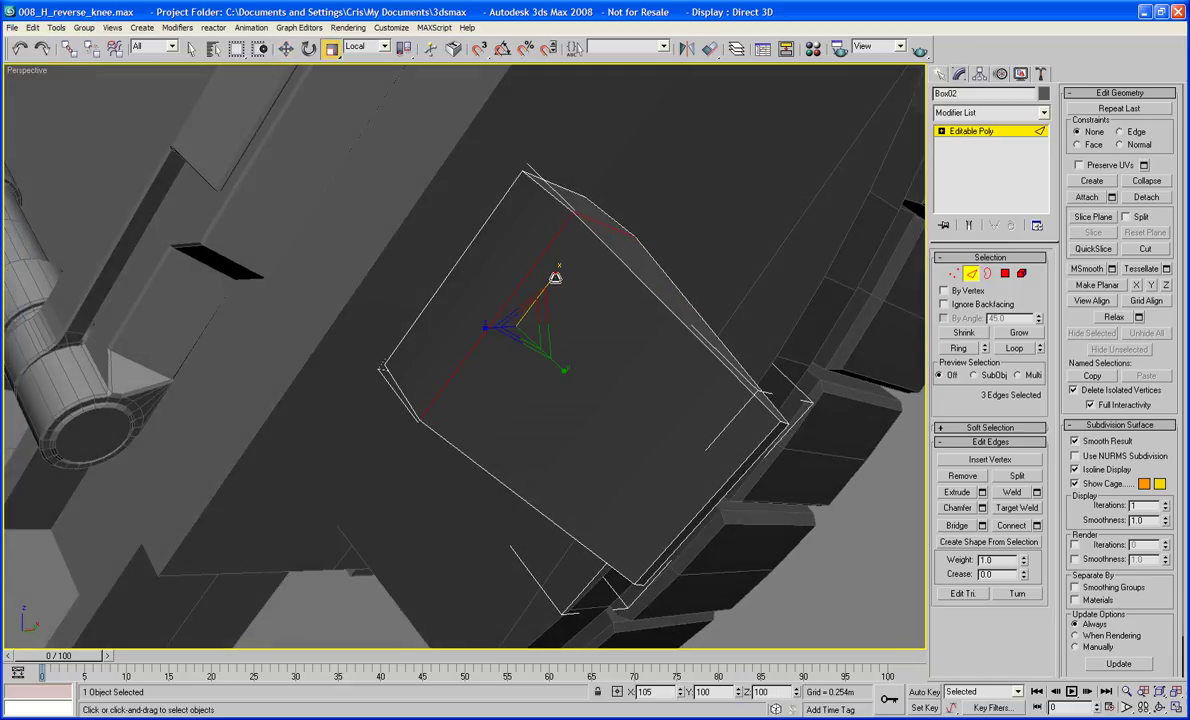
- Select three edges around the thin outer end of the box and scale them down to narrow its tip
alt+middle_drag(753, 449, 741, 433)
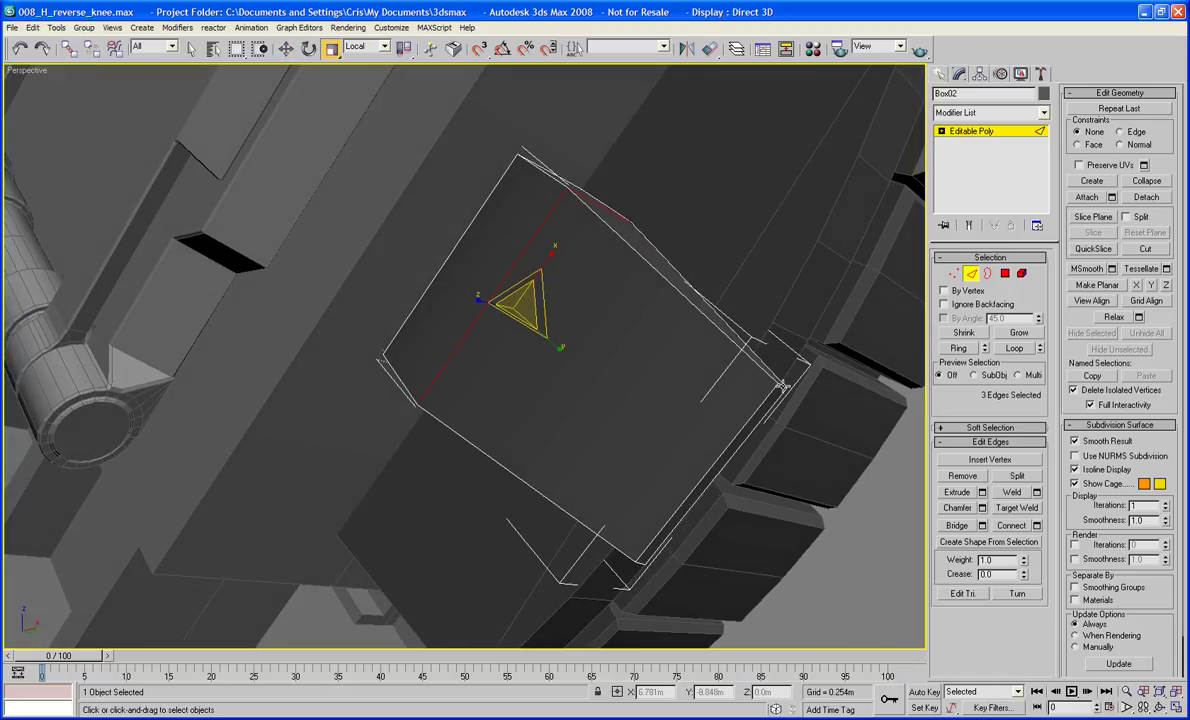
click(778, 386)
ctrl+click(743, 428)
alt+middle_drag(743, 428, 779, 371)
ctrl+click(706, 429)
alt+middle_drag(704, 346, 716, 404)
drag(706, 353, 704, 373)
- Apply MSmooth once to the whole tapered box to round its shape
alt+middle_drag(704, 373, 706, 305)
alt+middle_drag(574, 309, 722, 279)
mouse_move(590, 292)
alt+middle_down()
mouse_move(592, 307)
mouse_move(606, 301)
alt+middle_up()
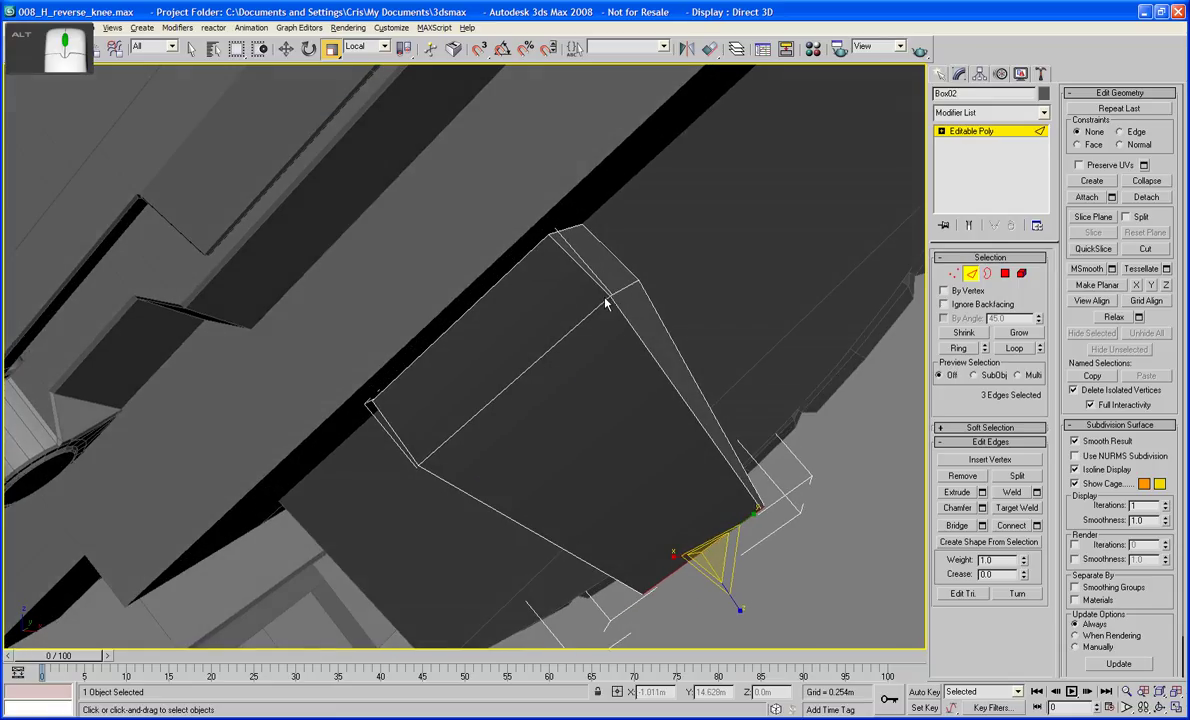
click(971, 274)
alt+middle_drag(730, 347, 741, 331)
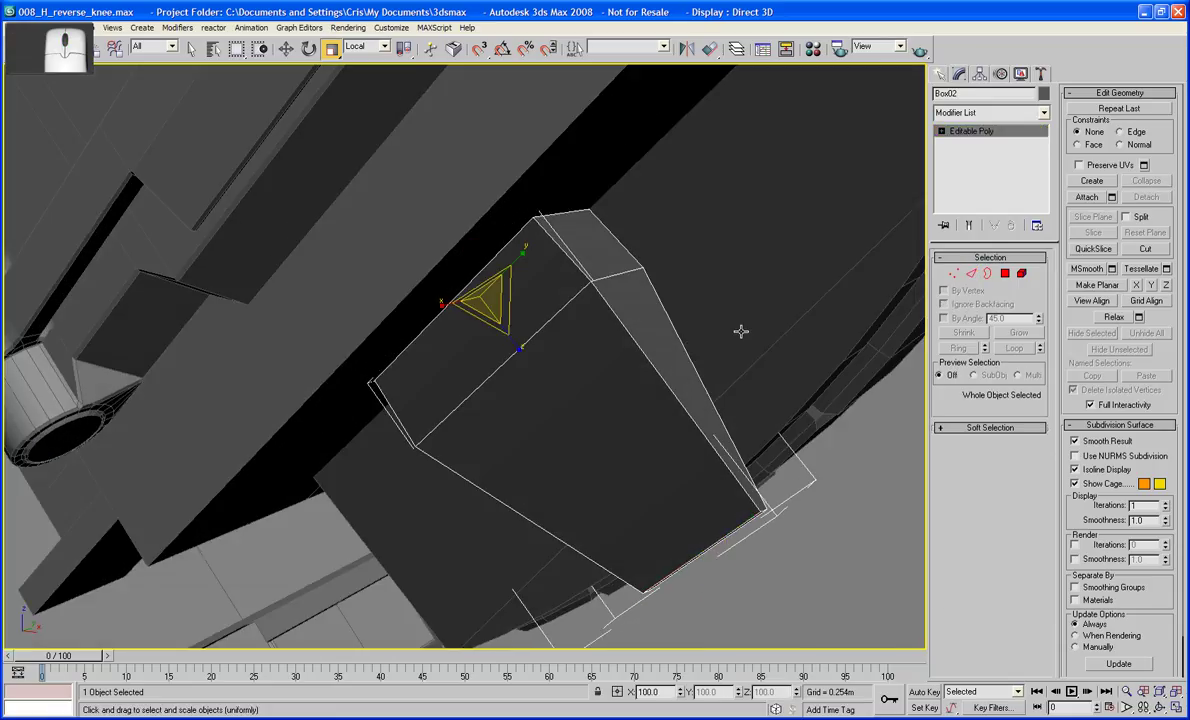
click(1101, 272)
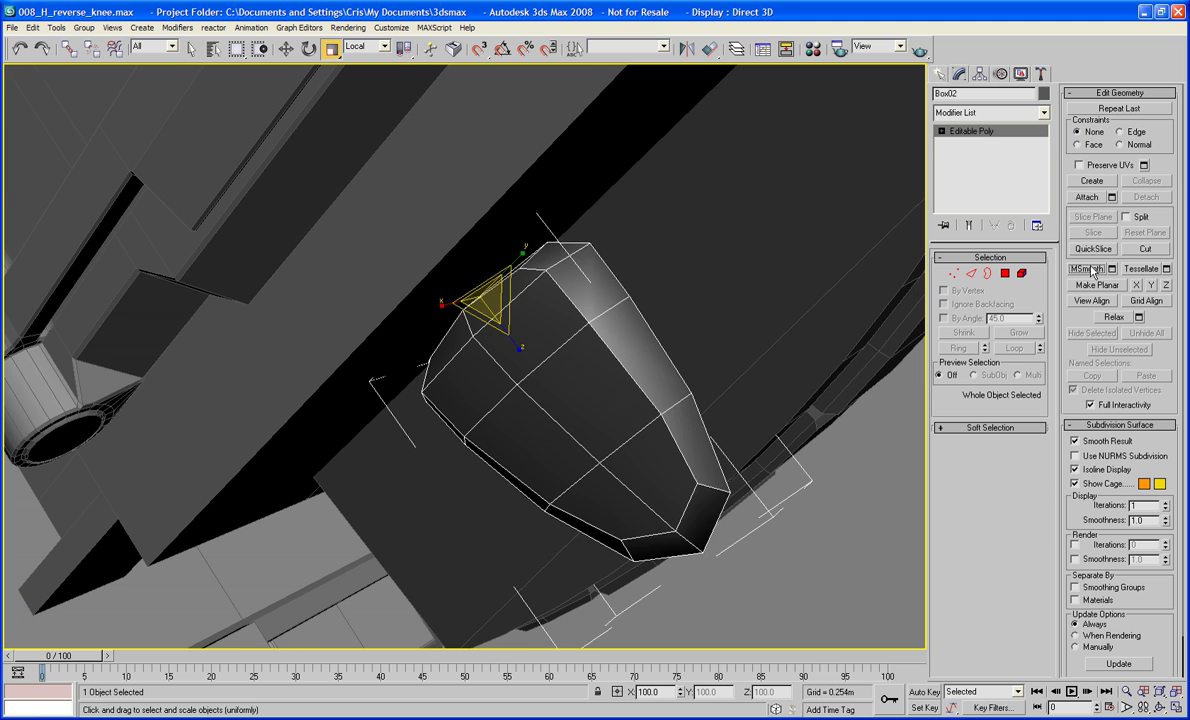
- Undo the MSmooth on the tapered box and clear the selection
alt+middle_drag(760, 400, 741, 343)
key(ctrl+z)
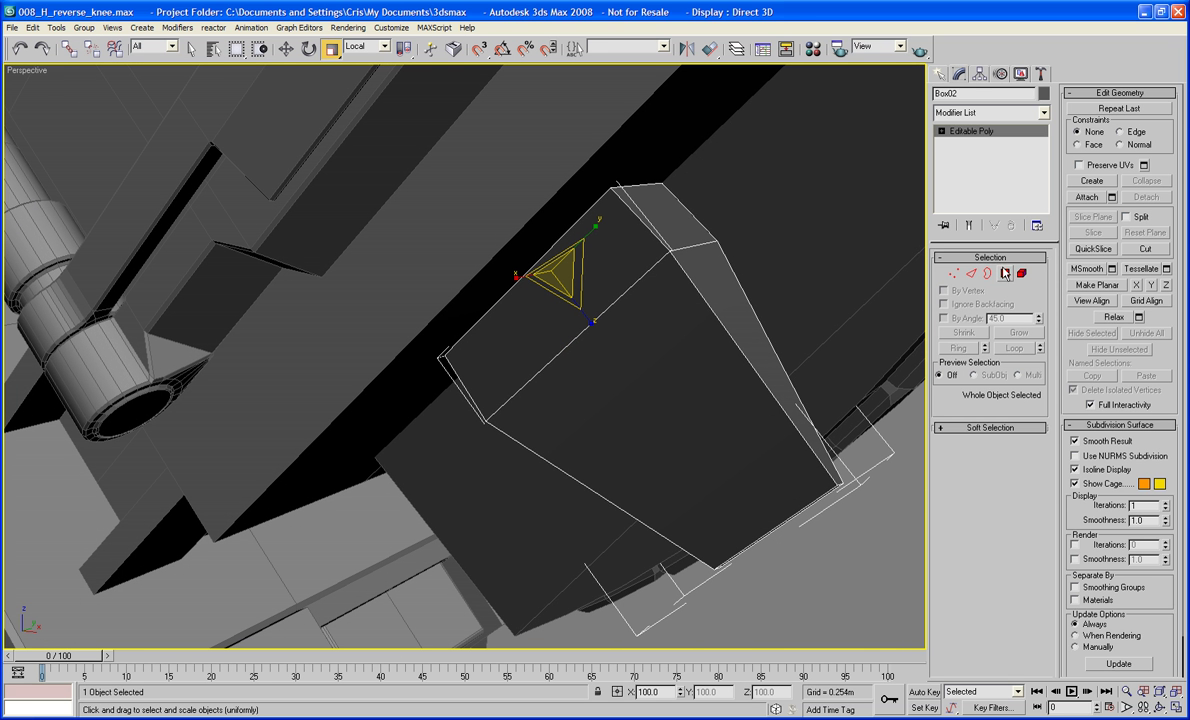
click(939, 76)
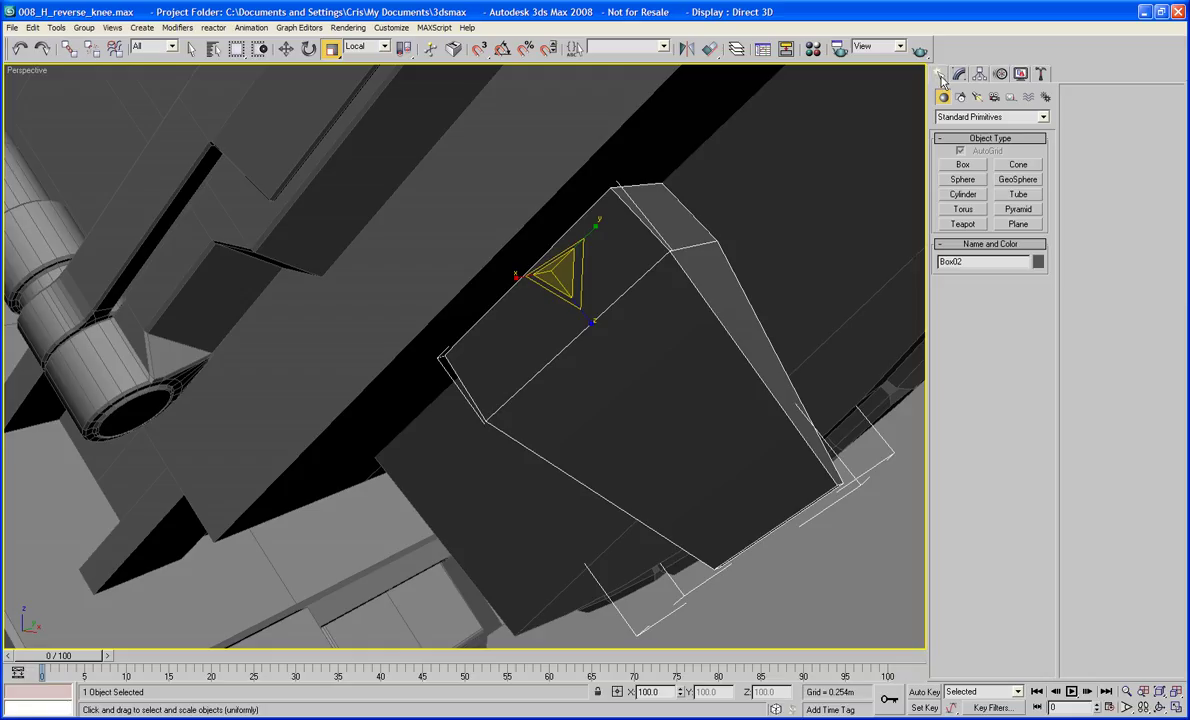
middle_drag(721, 249, 711, 234)
scroll(733, 285, down, 5)
click(744, 318)
middle_drag(632, 352, 659, 352)
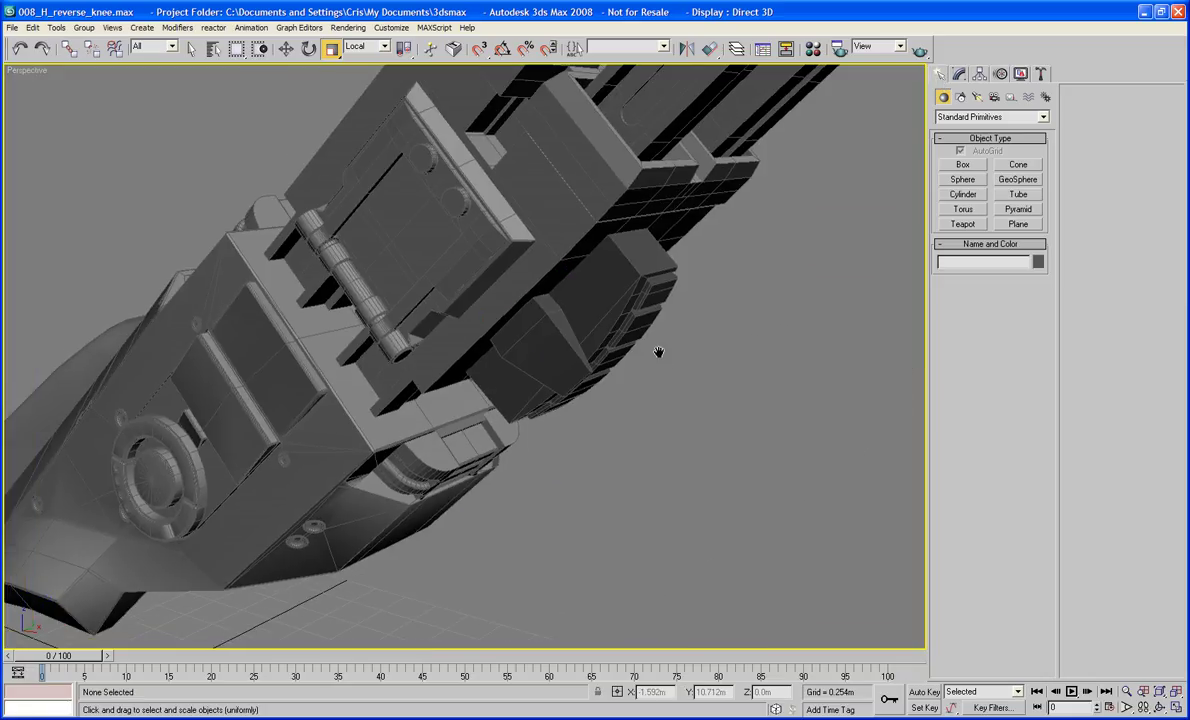
scroll(659, 352, down, 5)
middle_drag(500, 400, 533, 430)
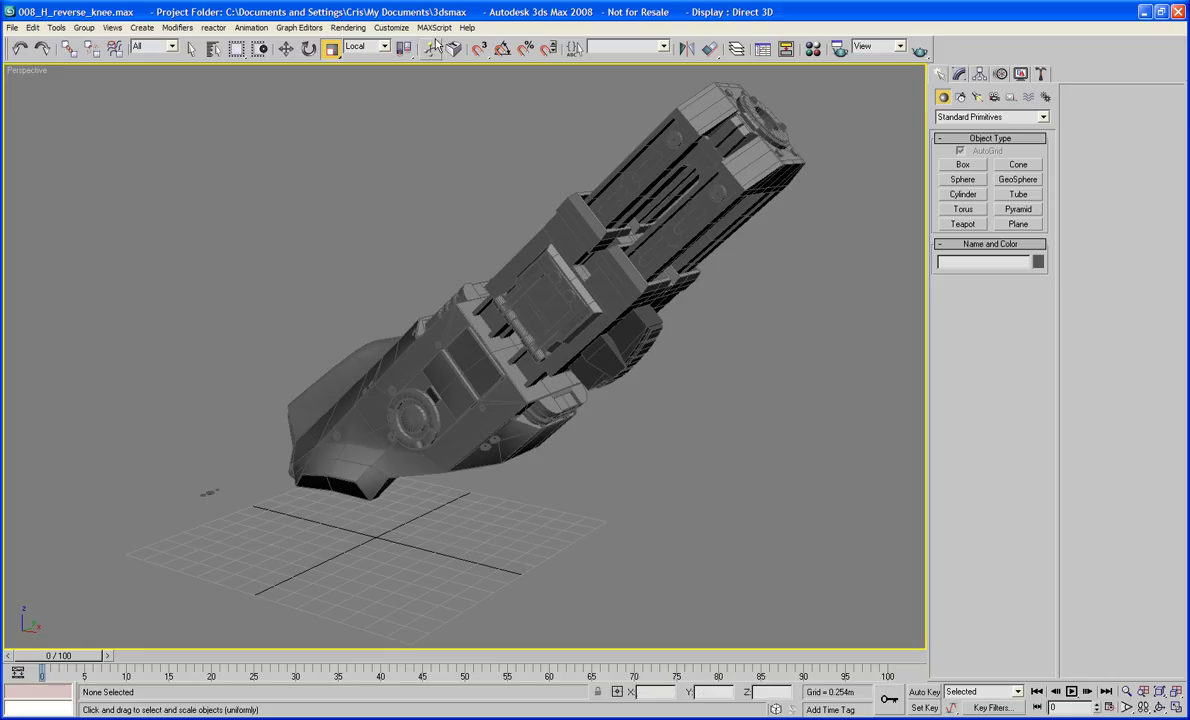
- Run the Paint Hair Floater script from the SCRIPTS folder of PROJECTS\ED209 and move its window clear of the model
click(350, 27)
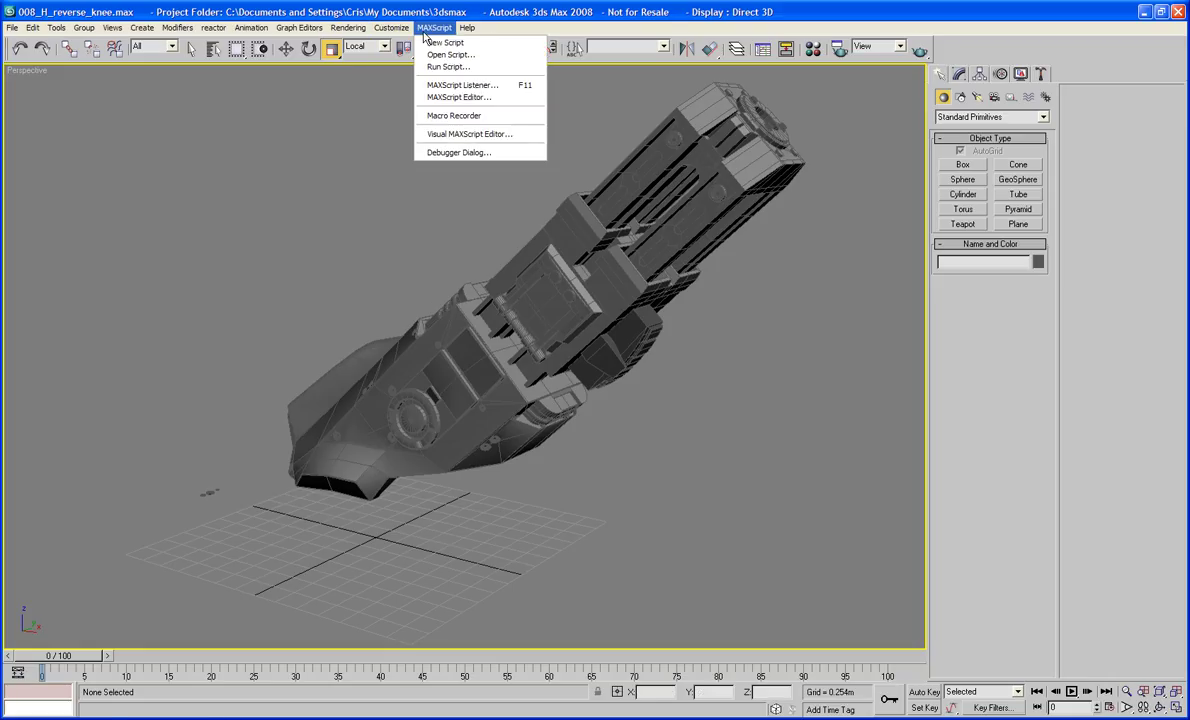
click(455, 54)
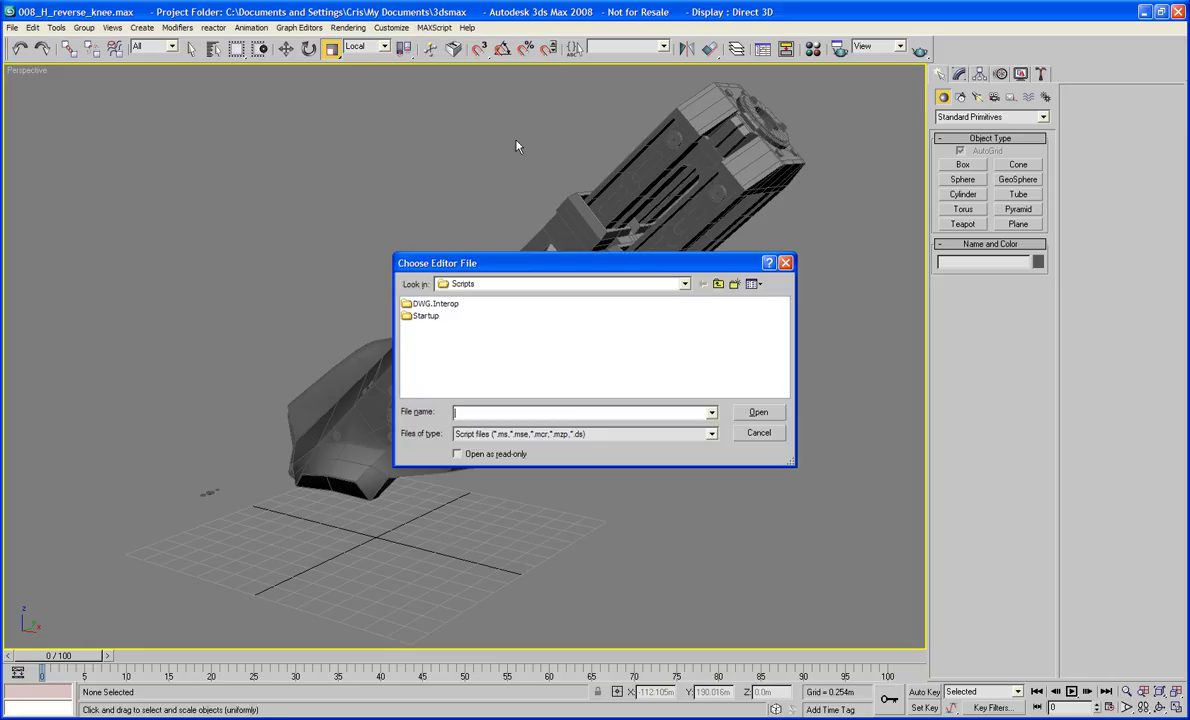
click(663, 287)
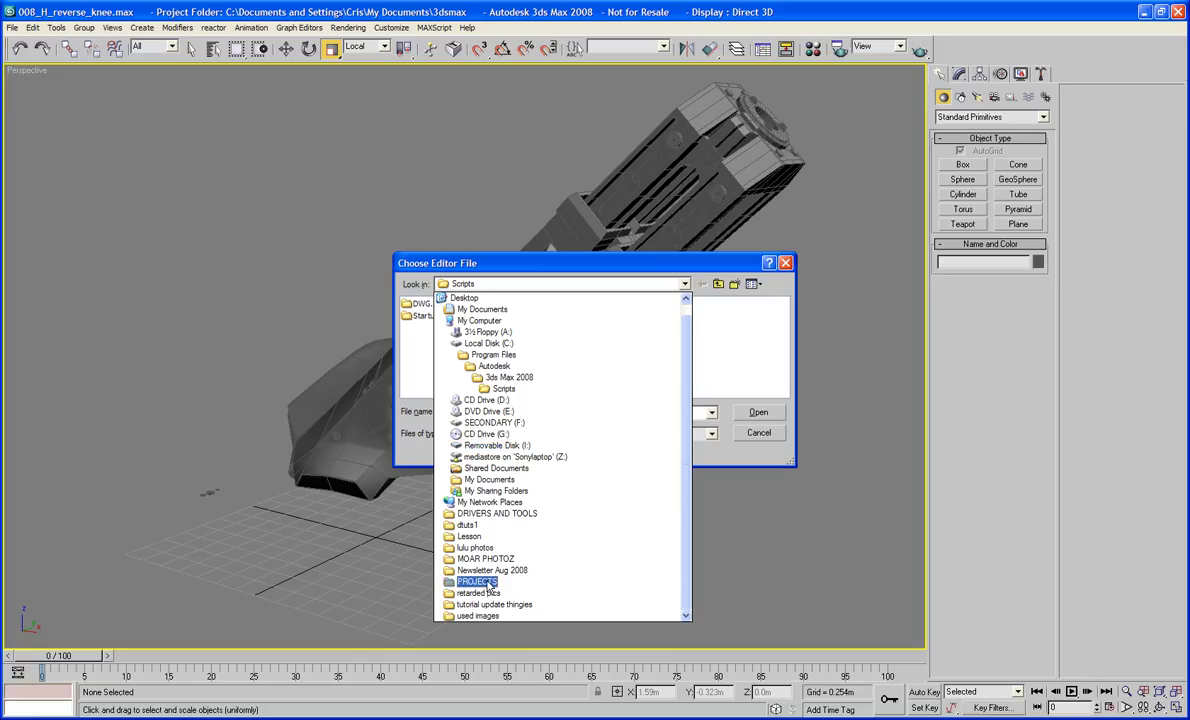
click(478, 582)
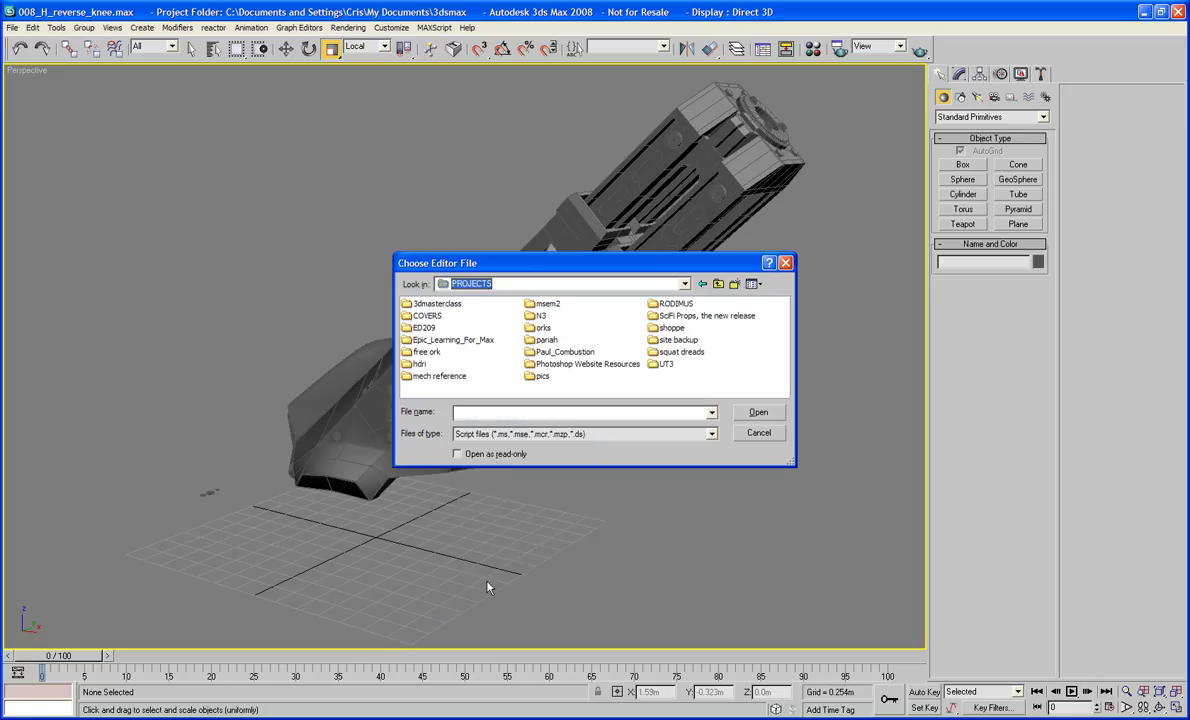
double_click(422, 329)
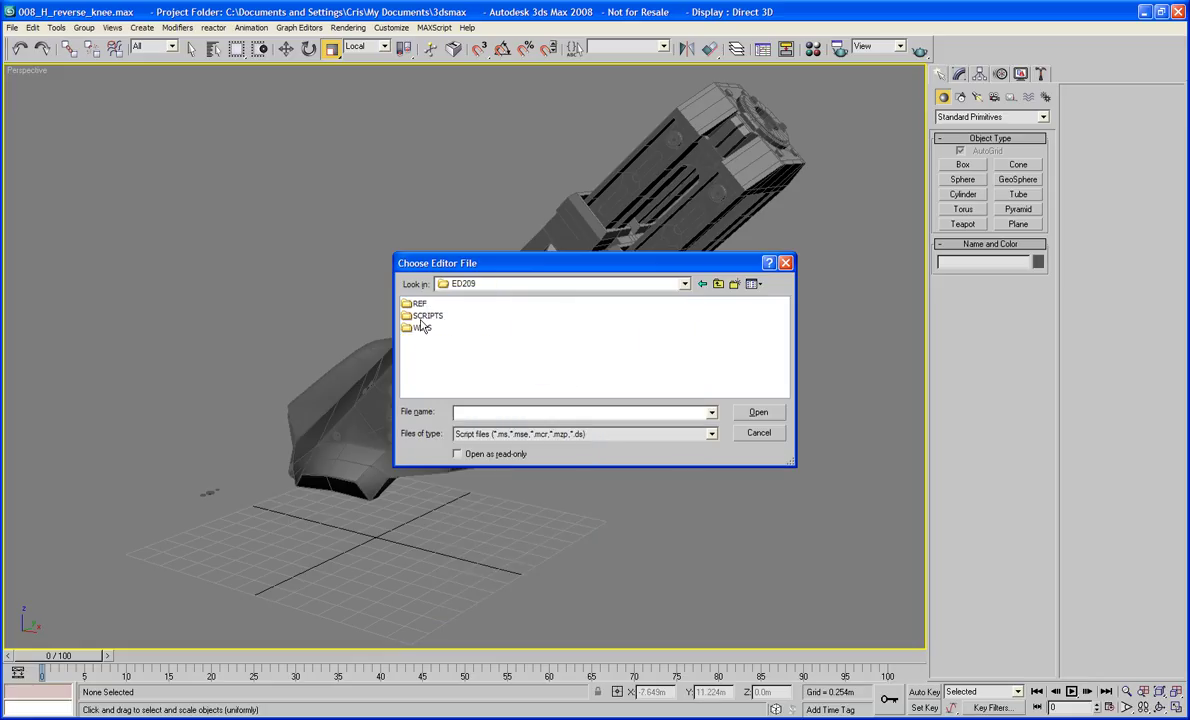
double_click(425, 315)
double_click(432, 304)
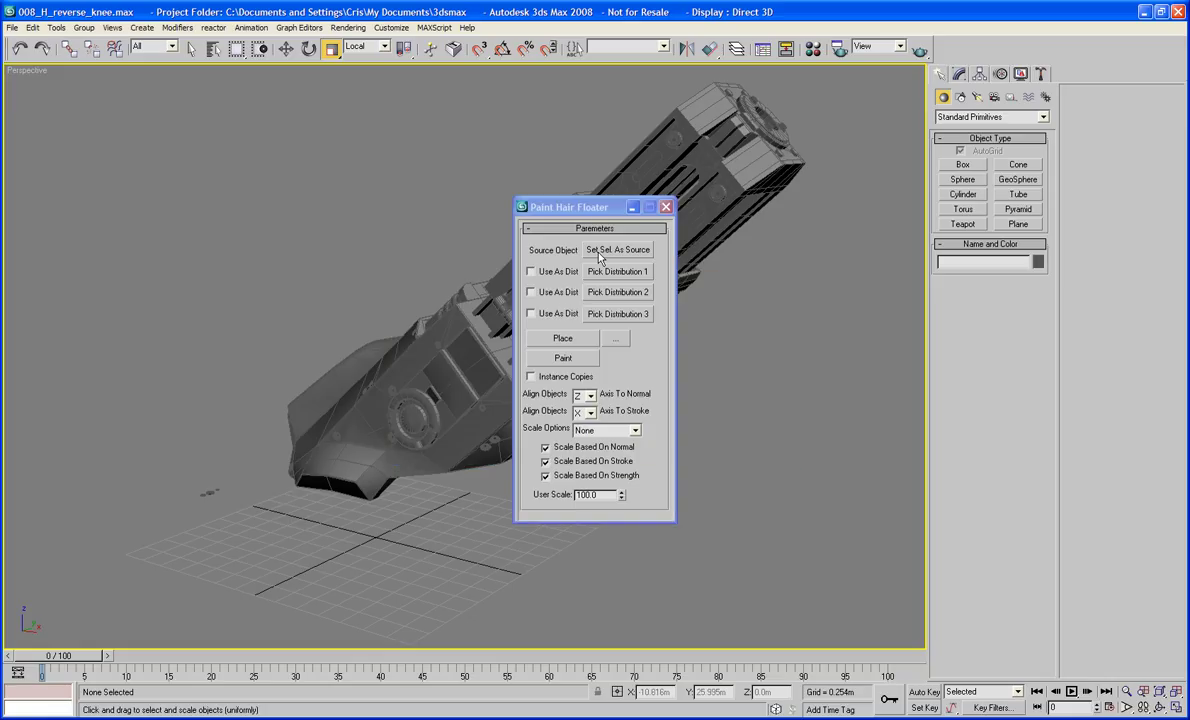
drag(595, 209, 963, 263)
- Select the tapered box and pick the medium inset bolt lying beside the mech as Distribution 1 in Paint Hair Floater
click(645, 348)
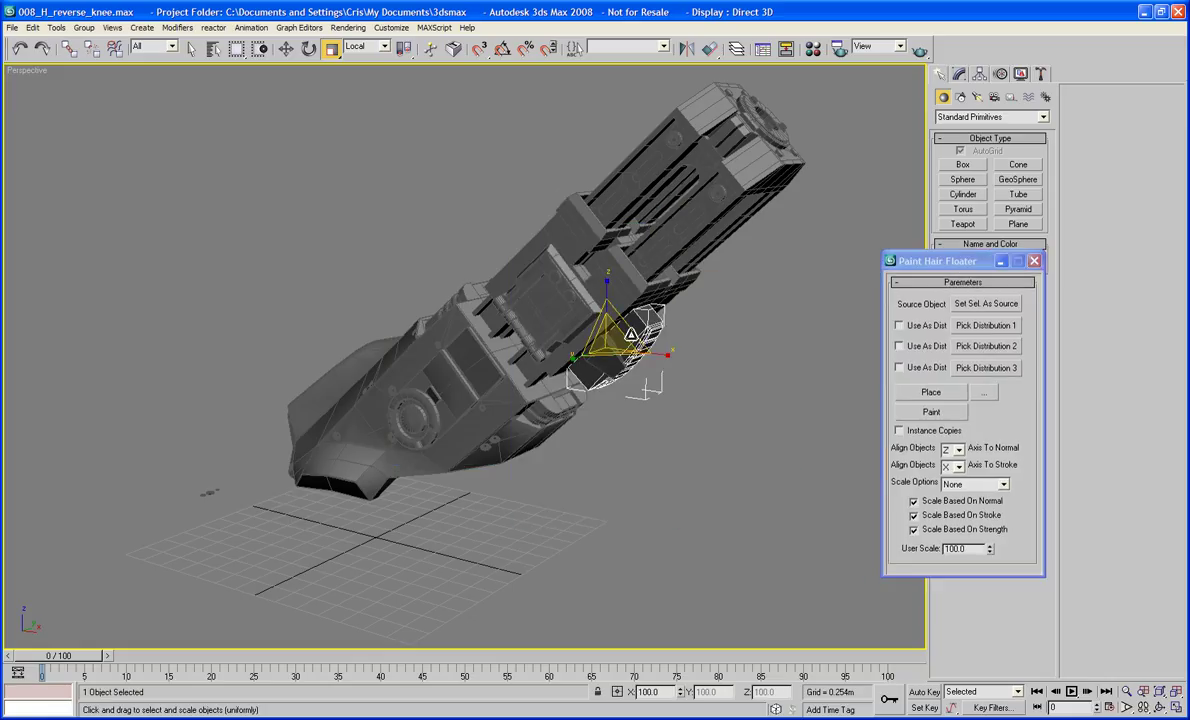
scroll(645, 348, up, 3)
scroll(647, 347, up, 2)
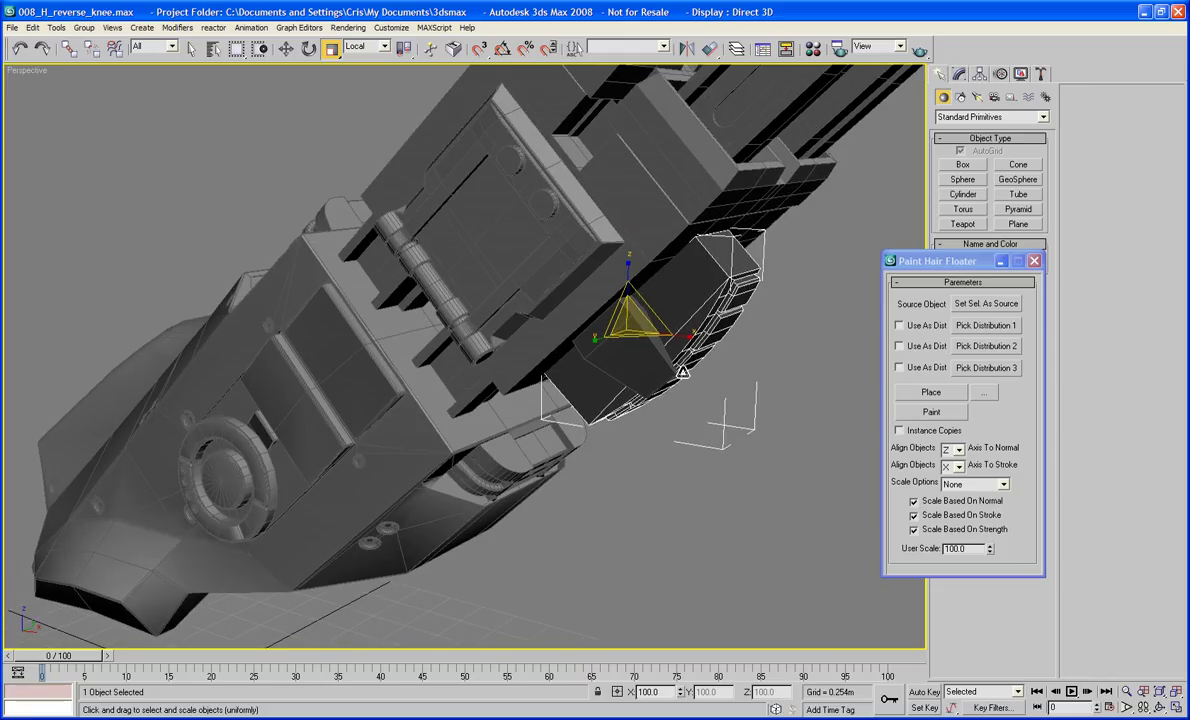
click(638, 367)
middle_drag(734, 352, 708, 365)
click(965, 312)
click(966, 331)
middle_drag(622, 444, 803, 394)
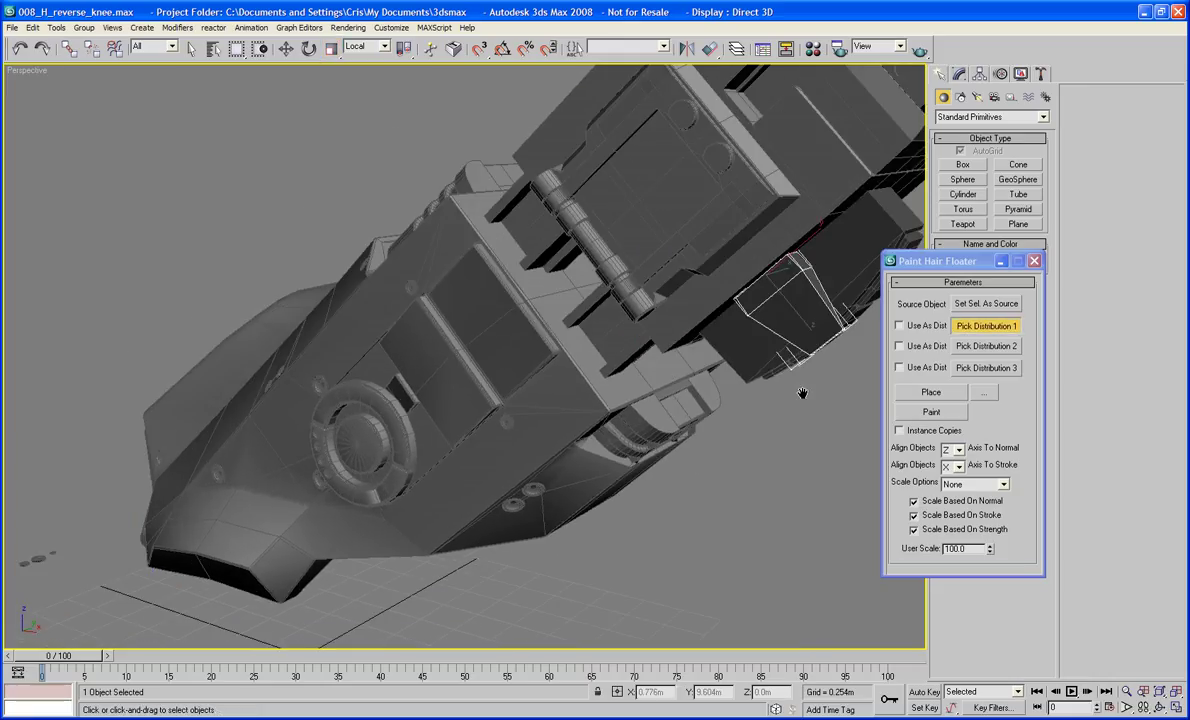
scroll(720, 390, up, 5)
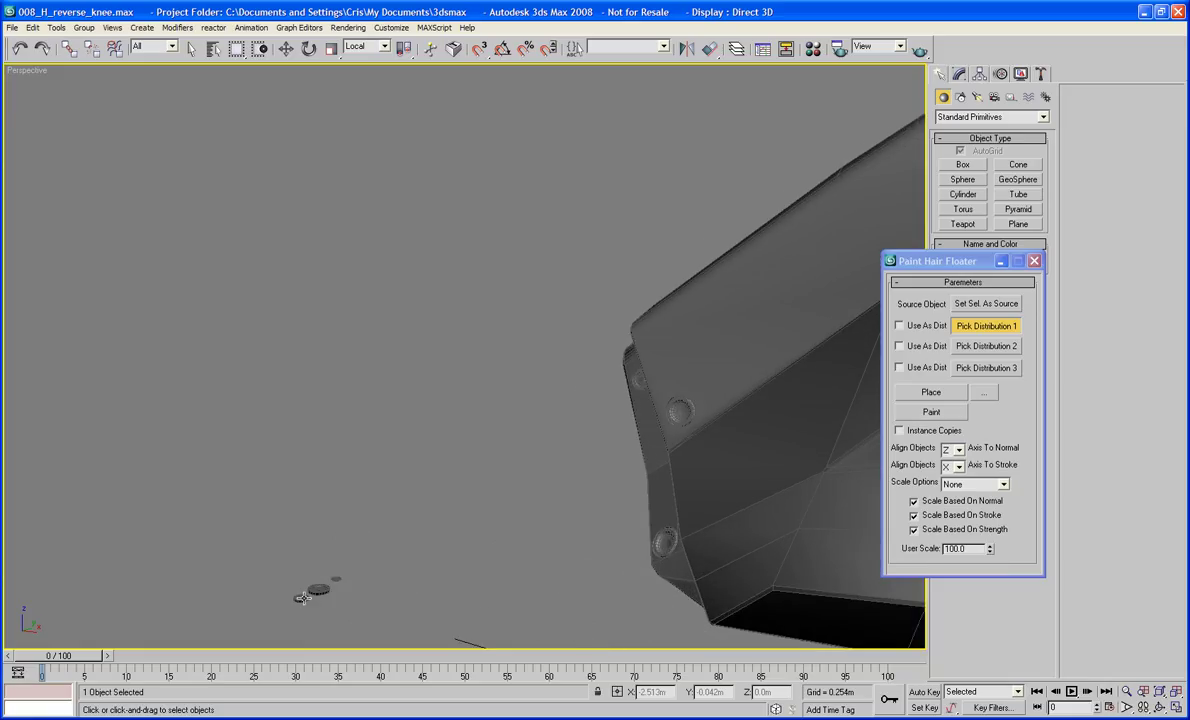
click(300, 597)
mouse_move(521, 525)
middle_down()
mouse_move(539, 554)
mouse_move(462, 556)
middle_up()
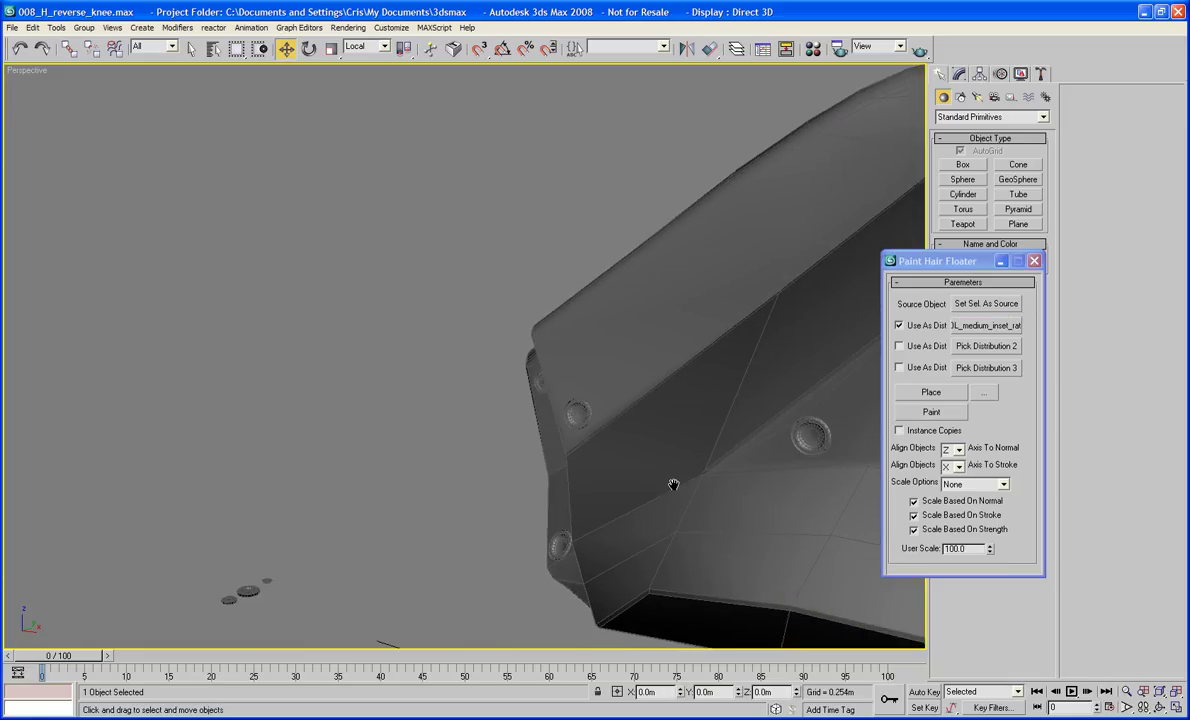
- Place two inset bolts side by side on the narrow inner face of the tapered box
middle_drag(672, 483, 457, 465)
scroll(457, 465, down, 5)
mouse_move(757, 418)
middle_down()
mouse_move(475, 452)
mouse_move(417, 506)
middle_up()
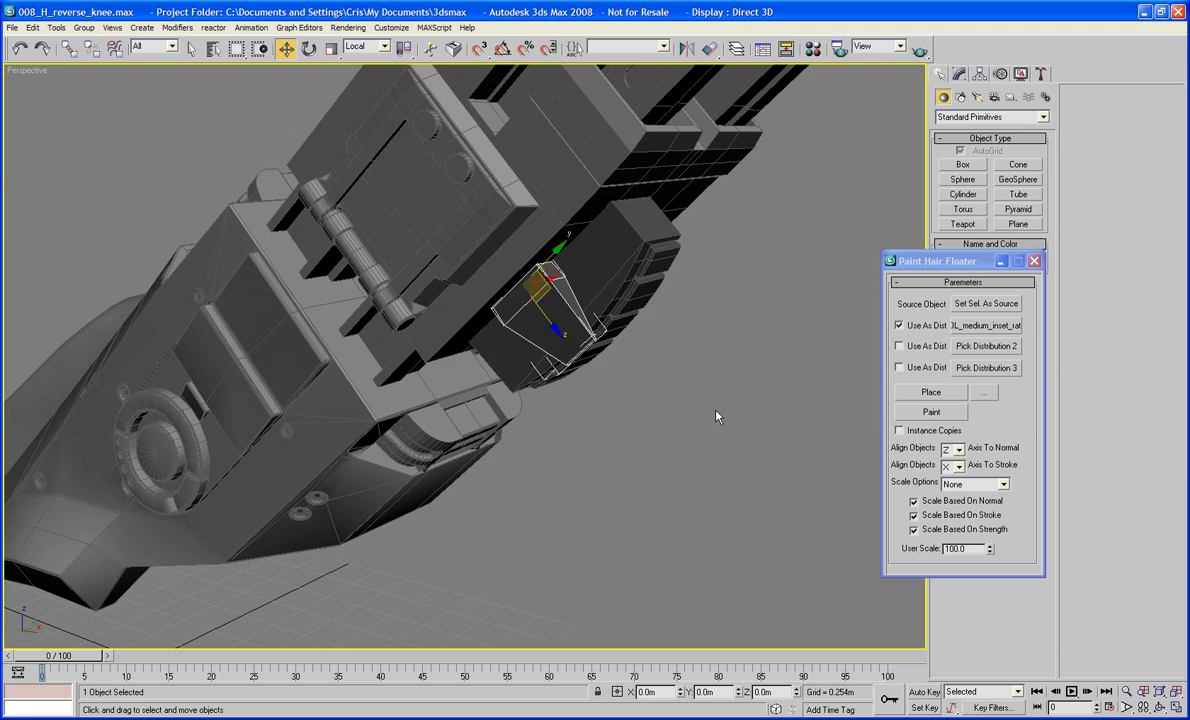
scroll(717, 413, up, 5)
middle_drag(717, 413, 651, 497)
click(925, 394)
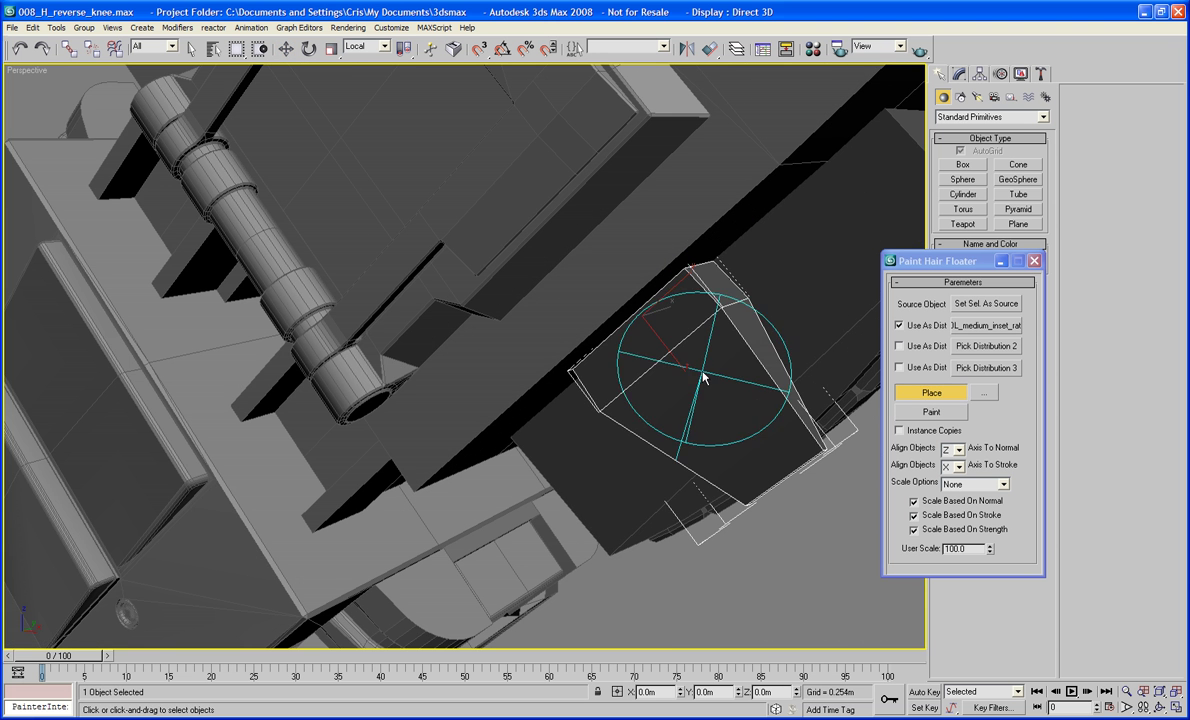
click(614, 372)
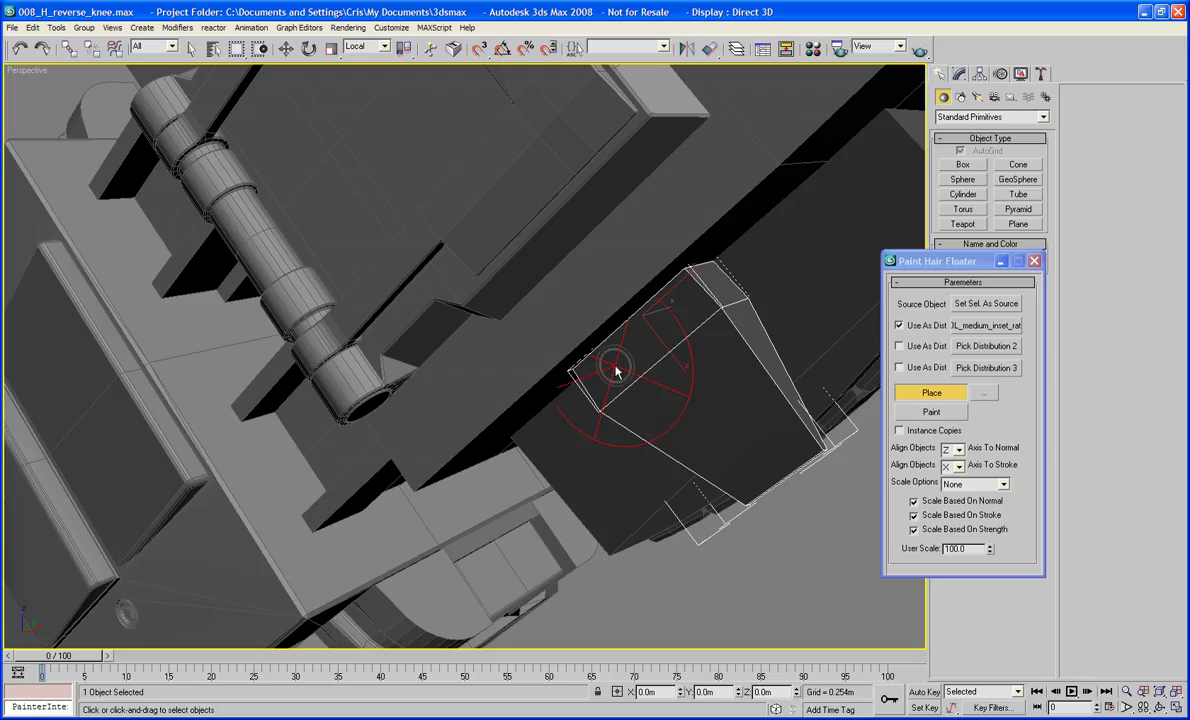
click(668, 322)
- End bolt placement and delete the stray bolt in the empty space beside the guard
scroll(742, 372, down, 3)
middle_drag(710, 374, 738, 402)
right_click(738, 396)
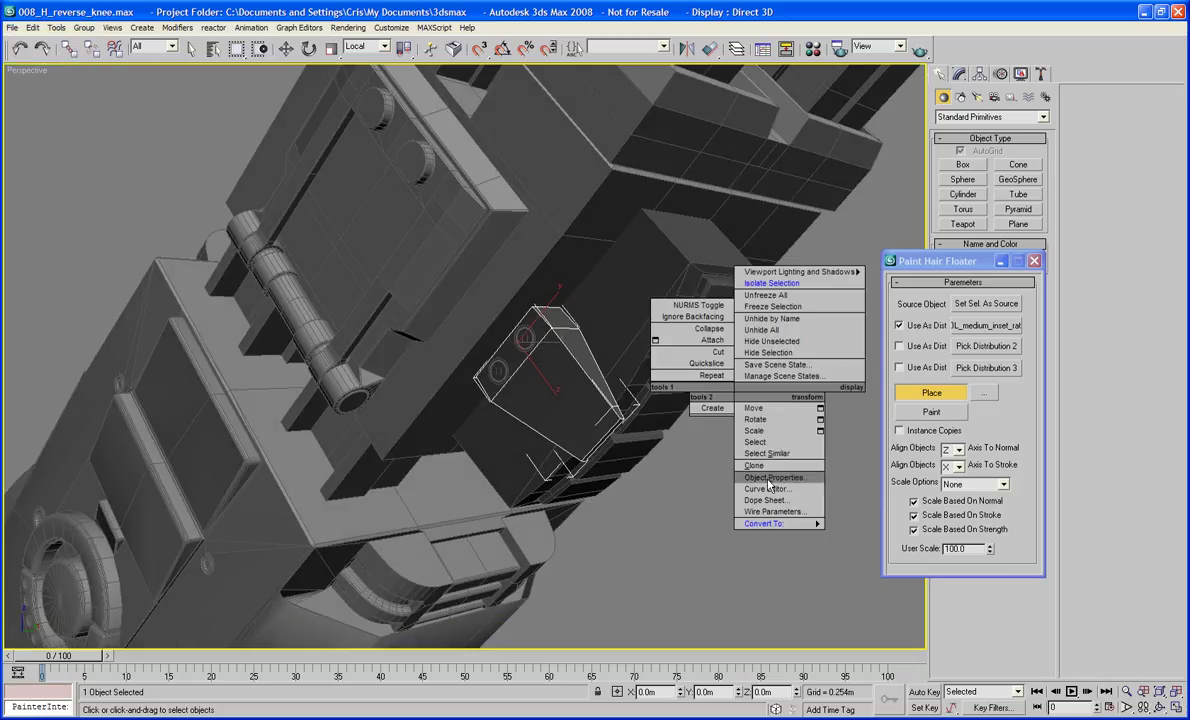
click(929, 395)
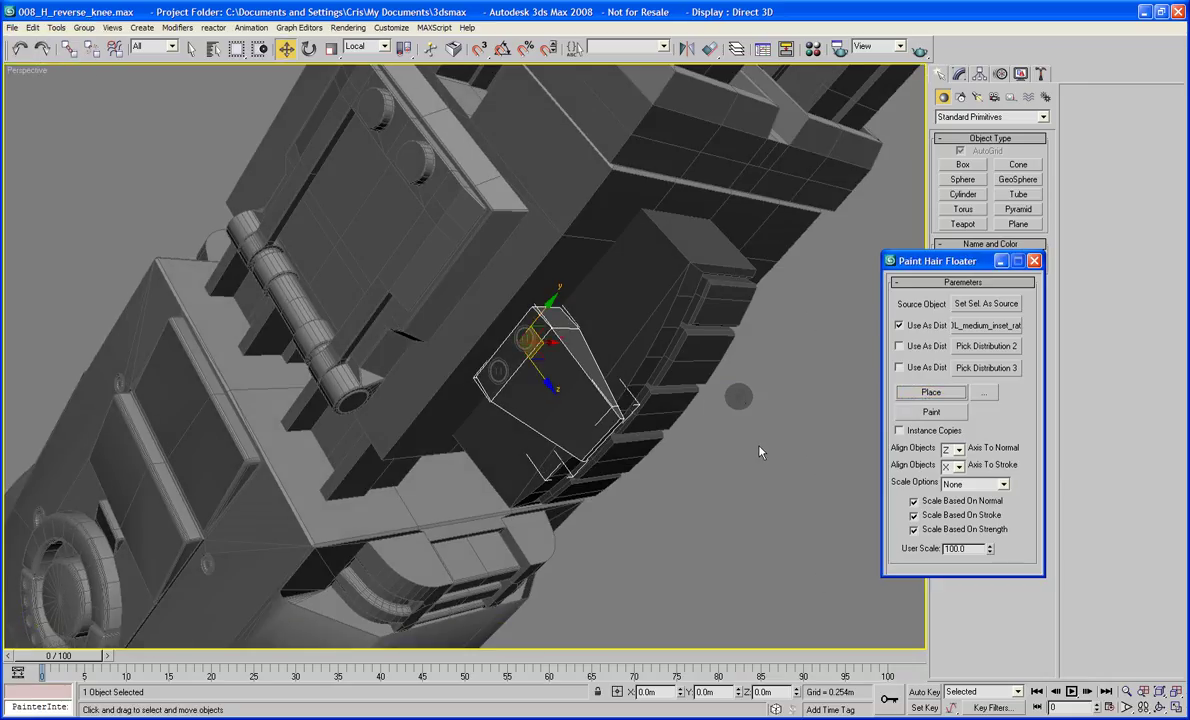
key(Delete)
alt+middle_drag(701, 393, 672, 428)
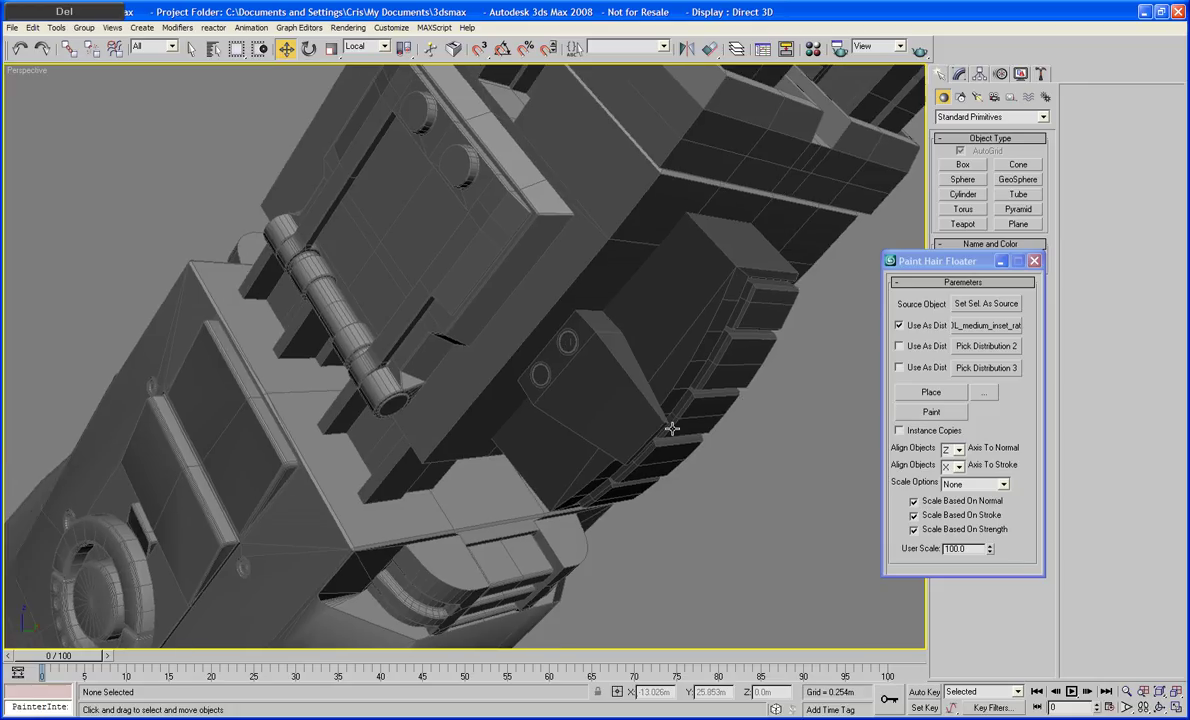
- Select the tapered box again and minimize the Paint Hair Floater window
scroll(672, 428, up, 3)
click(740, 418)
middle_drag(760, 407, 655, 460)
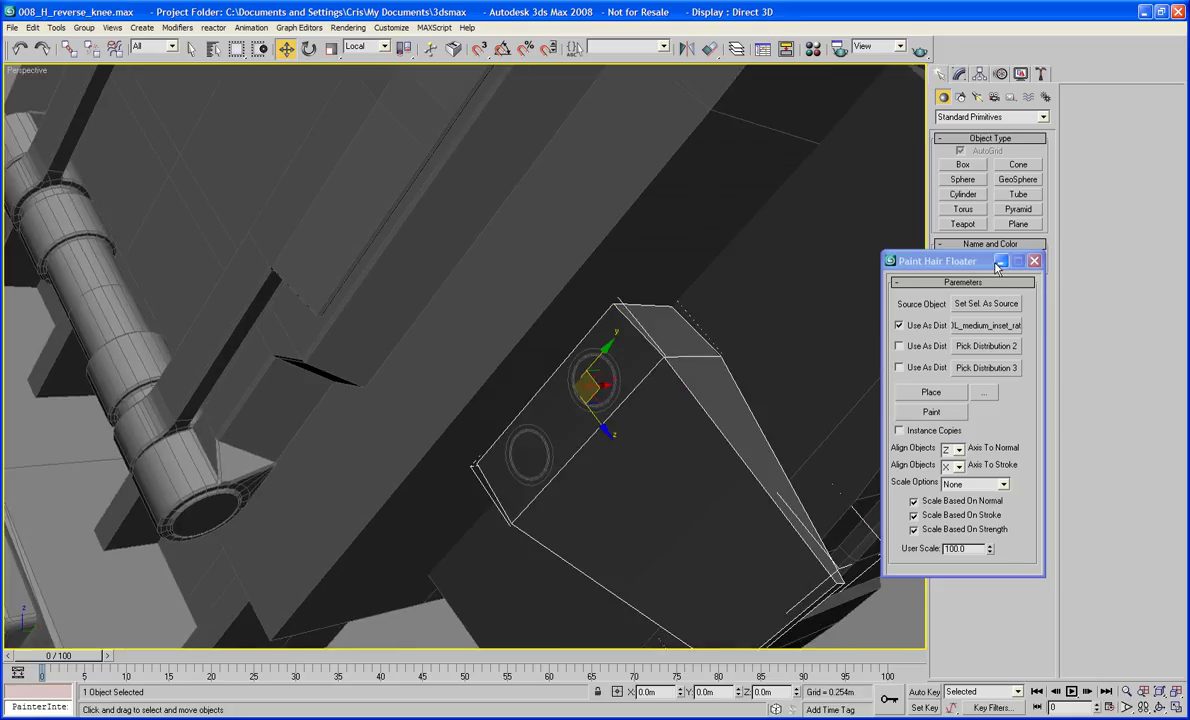
click(999, 262)
middle_drag(813, 319, 786, 210)
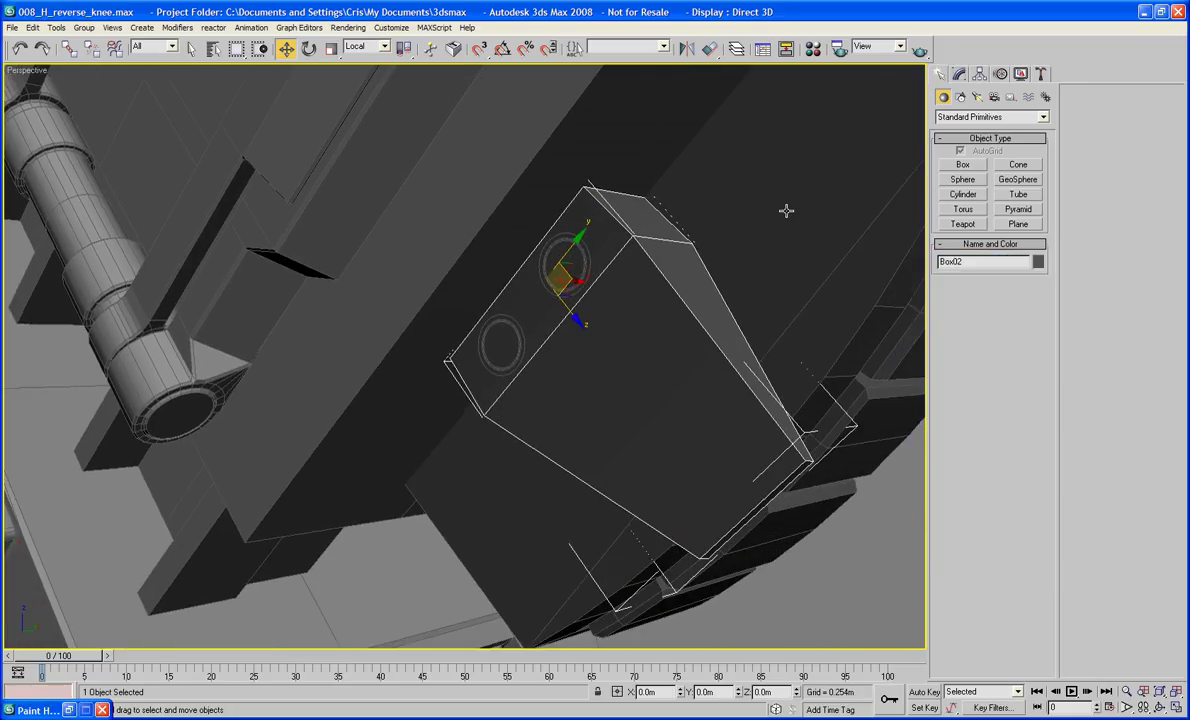
- Chamfer all edges of the tapered box by 0.005 m with one segment, without keeping a second chamfer
click(959, 74)
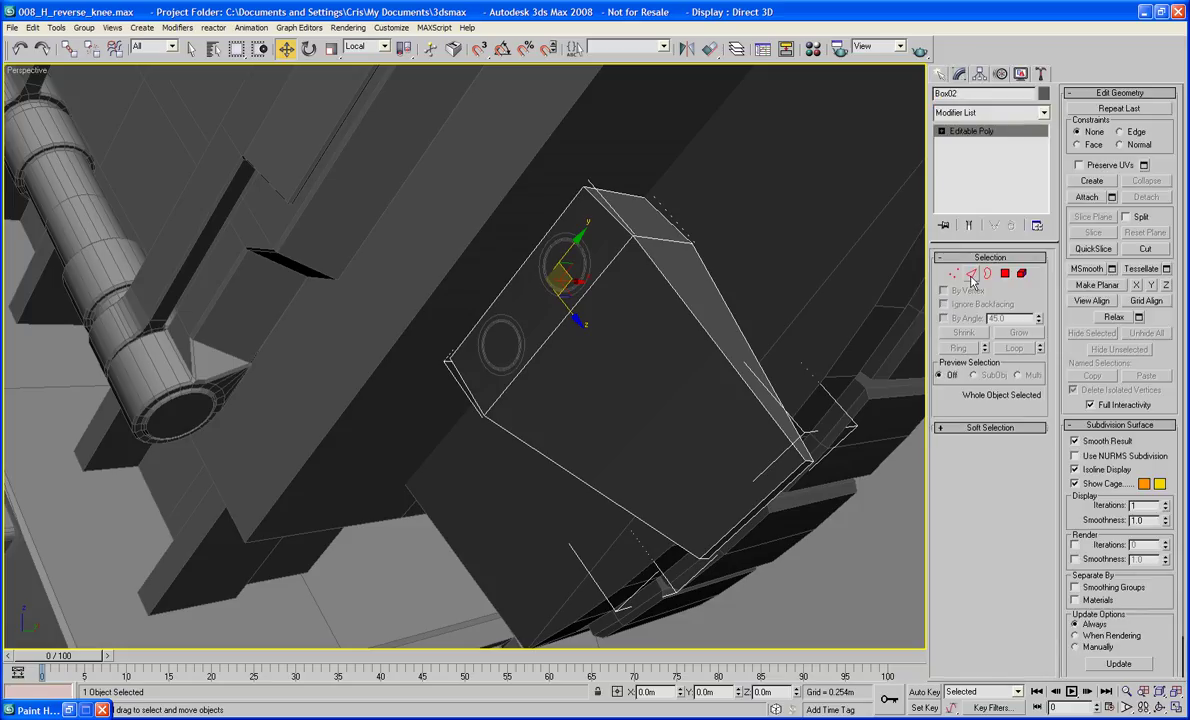
click(971, 274)
click(715, 325)
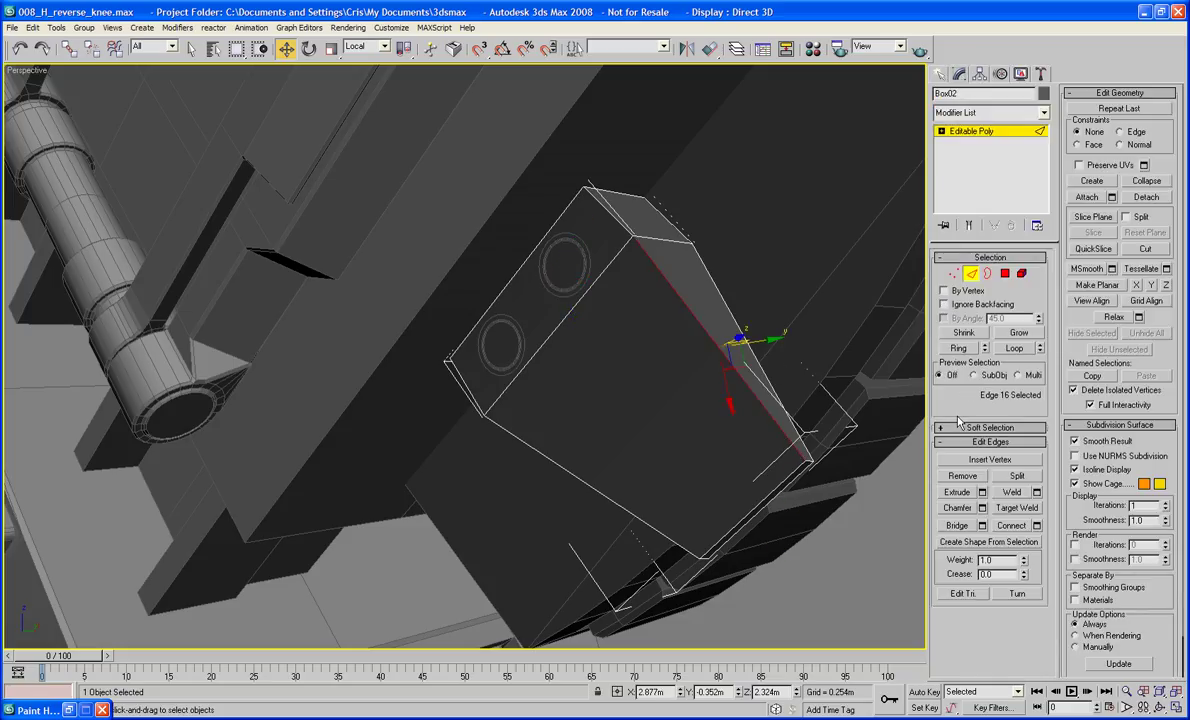
key(ctrl+a)
click(982, 508)
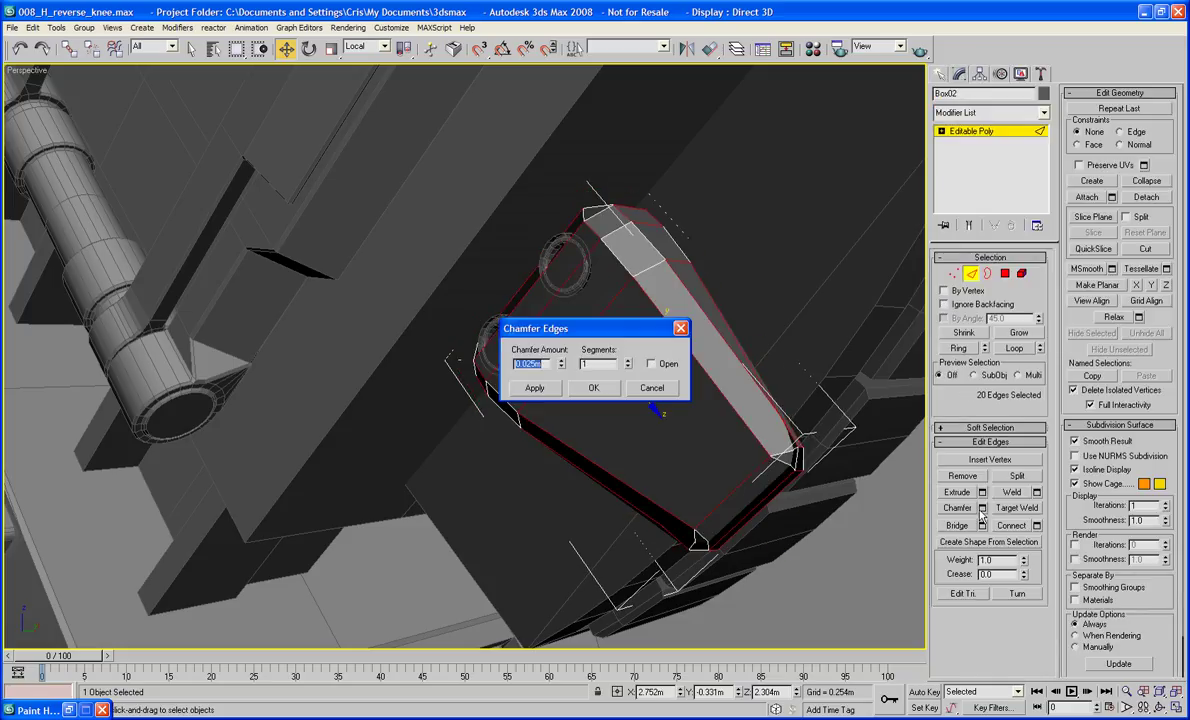
drag(561, 366, 562, 419)
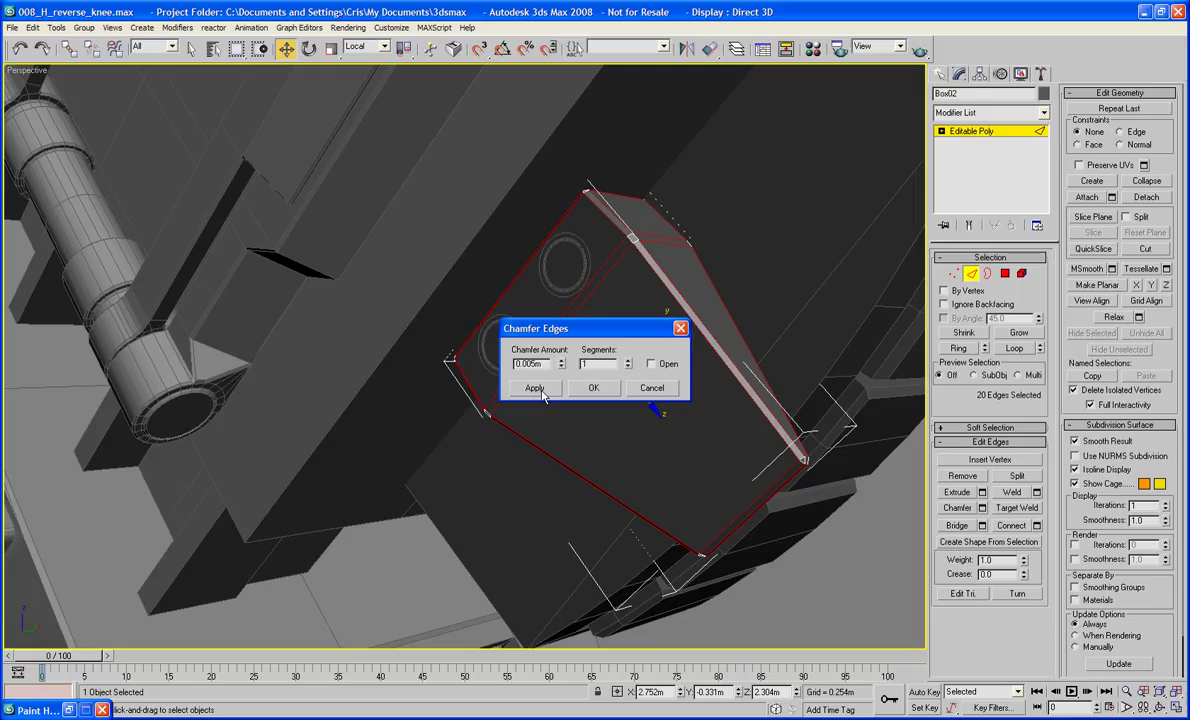
click(534, 388)
drag(561, 366, 561, 370)
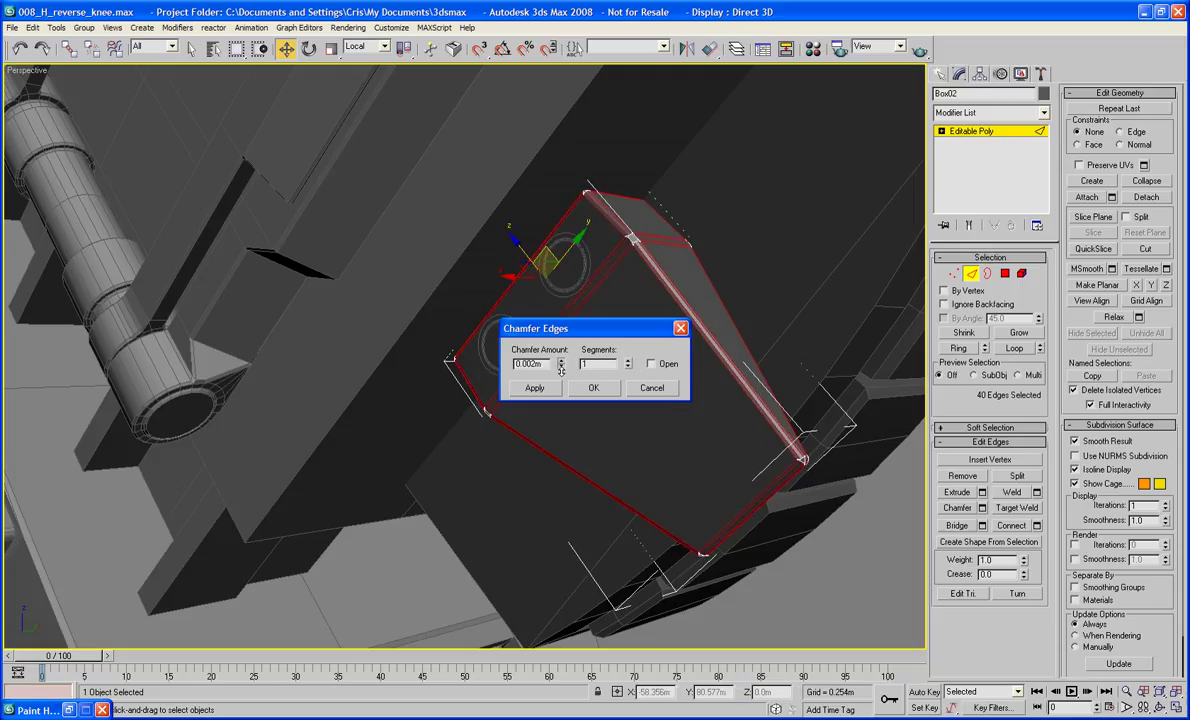
click(645, 390)
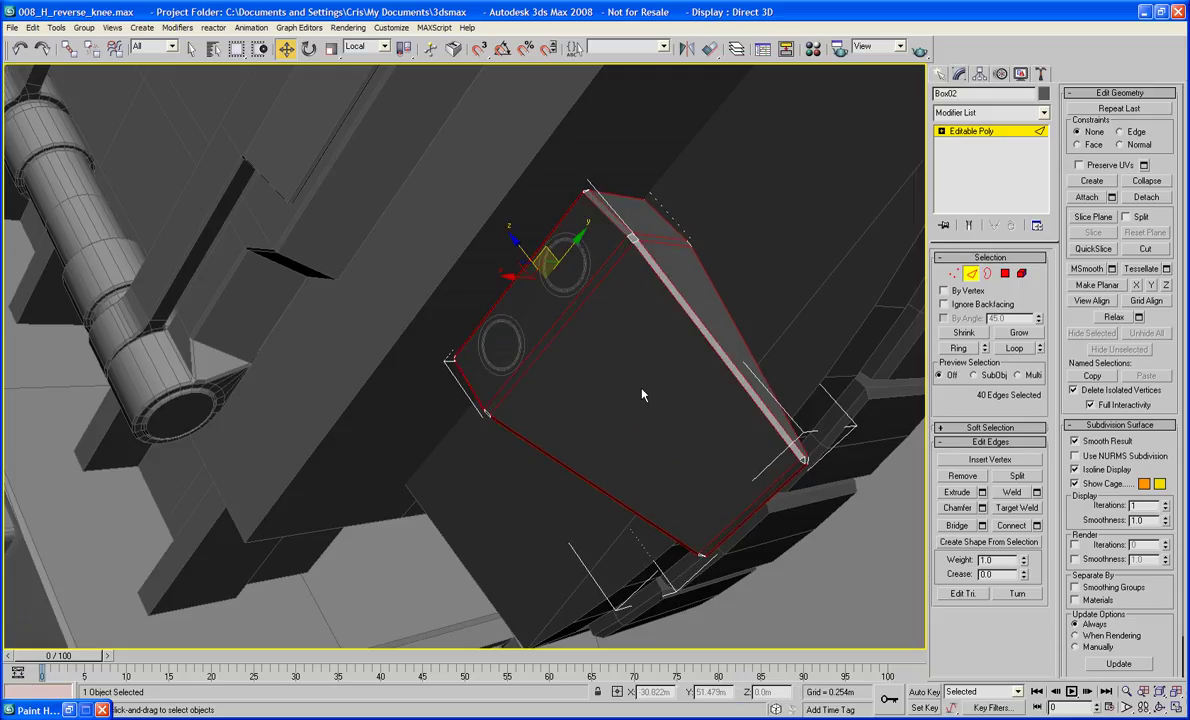
- Delete the polygon of the tapered box's narrow face that covers the two bolts
scroll(617, 331, up, 5)
alt+middle_drag(596, 345, 741, 318)
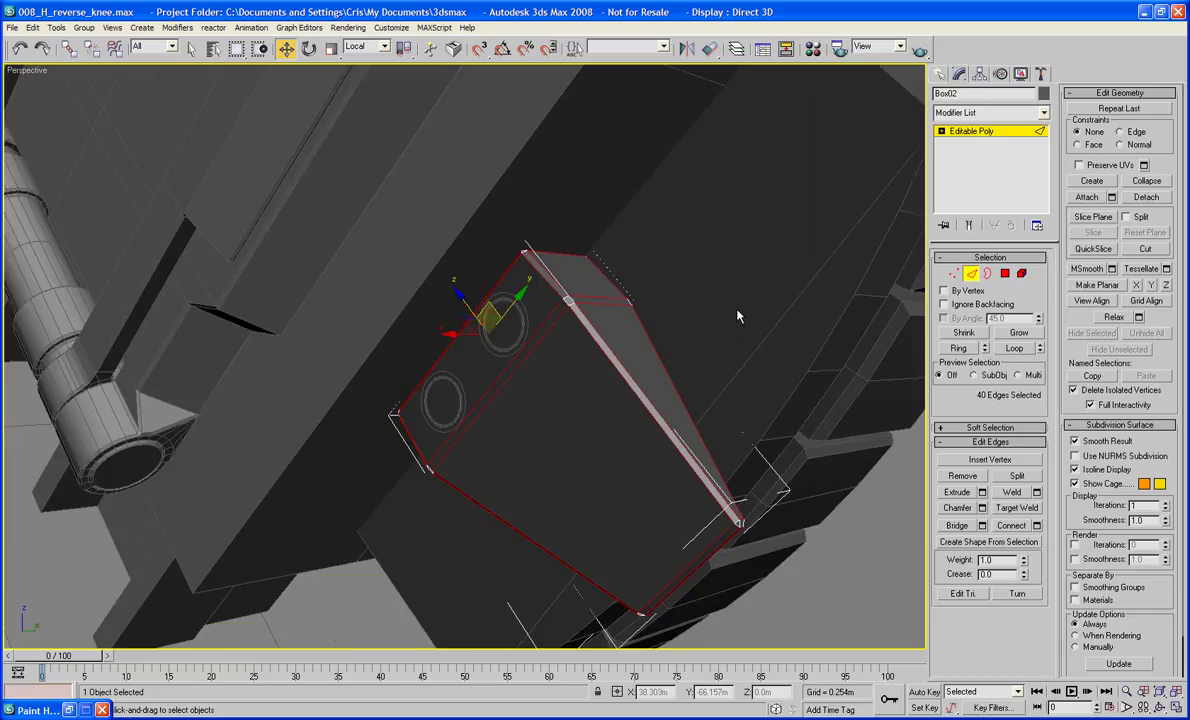
click(905, 290)
click(1004, 274)
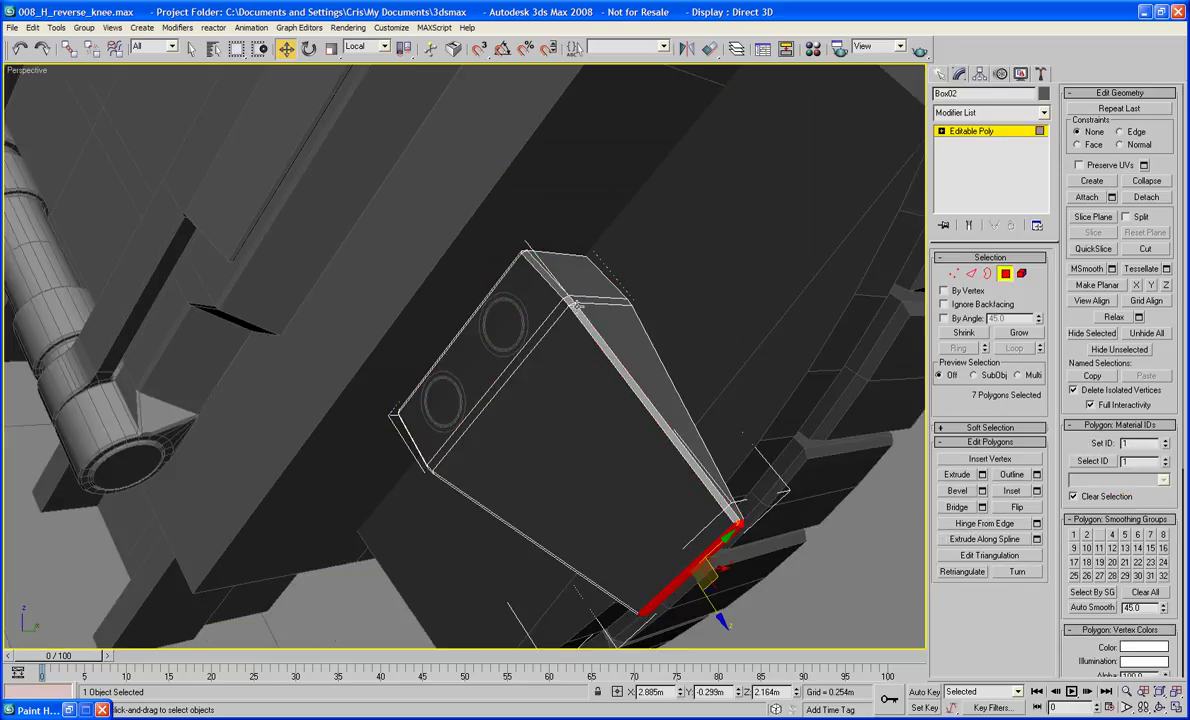
key(Delete)
scroll(565, 318, up, 5)
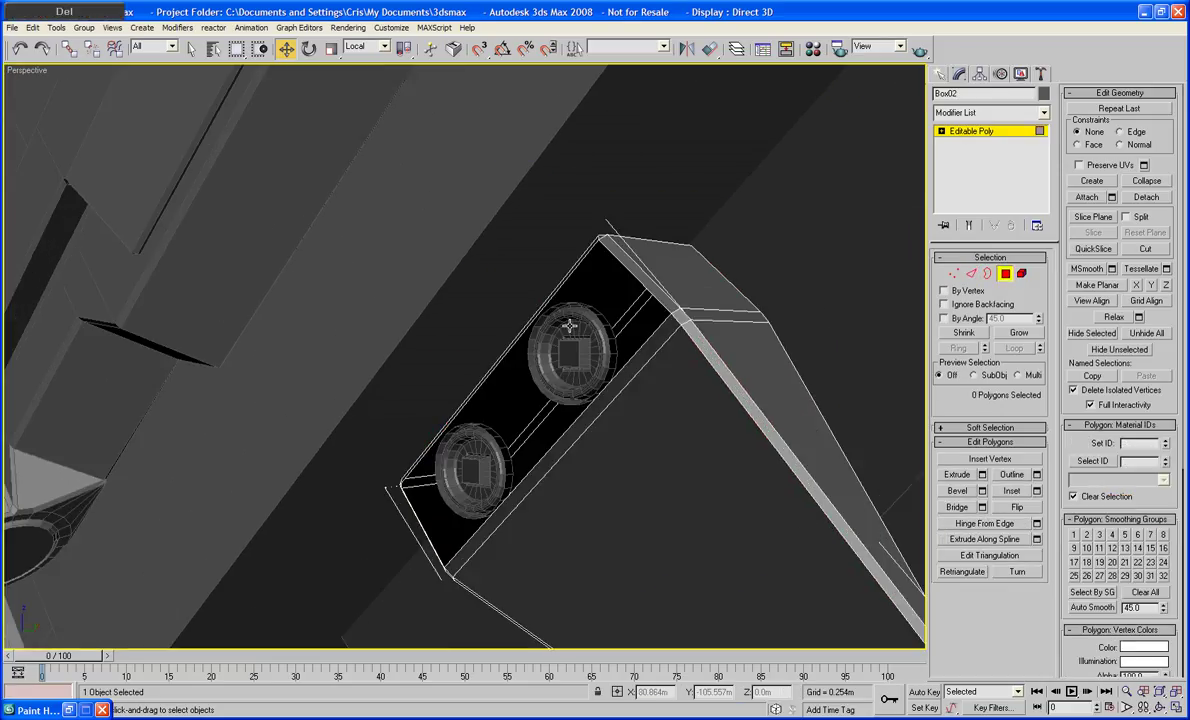
- Attach both inset bolts to the tapered box and leave polygon editing
alt+middle_drag(571, 324, 580, 356)
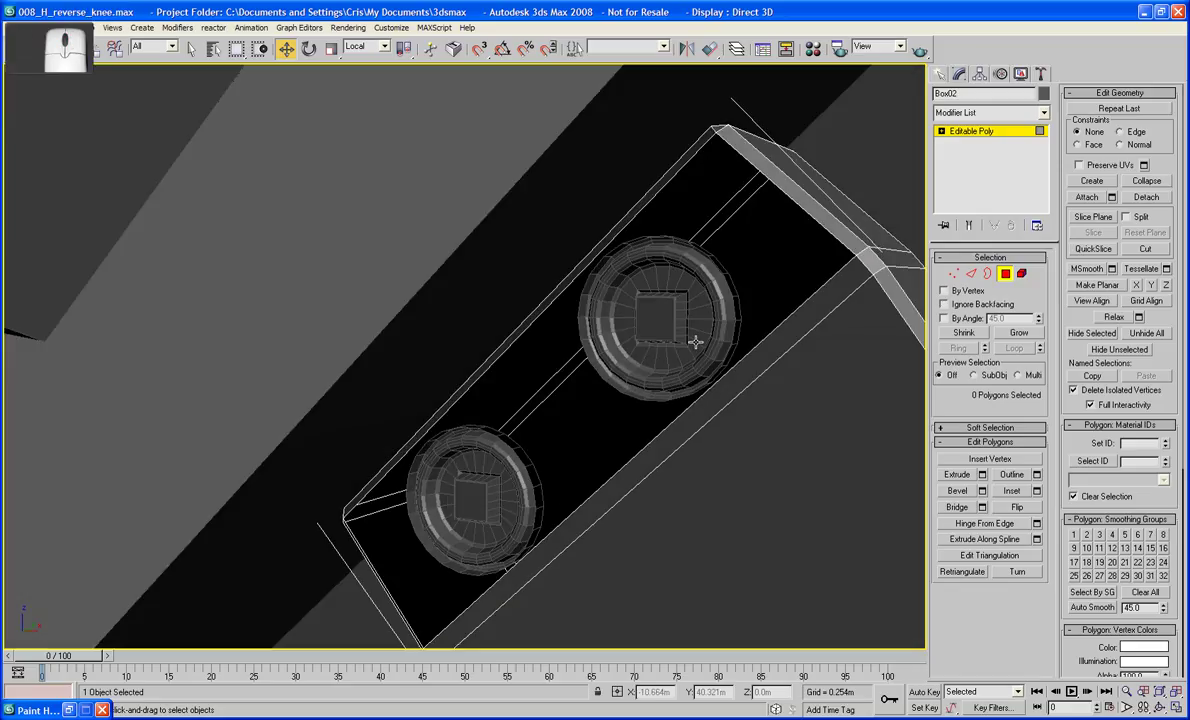
click(680, 304)
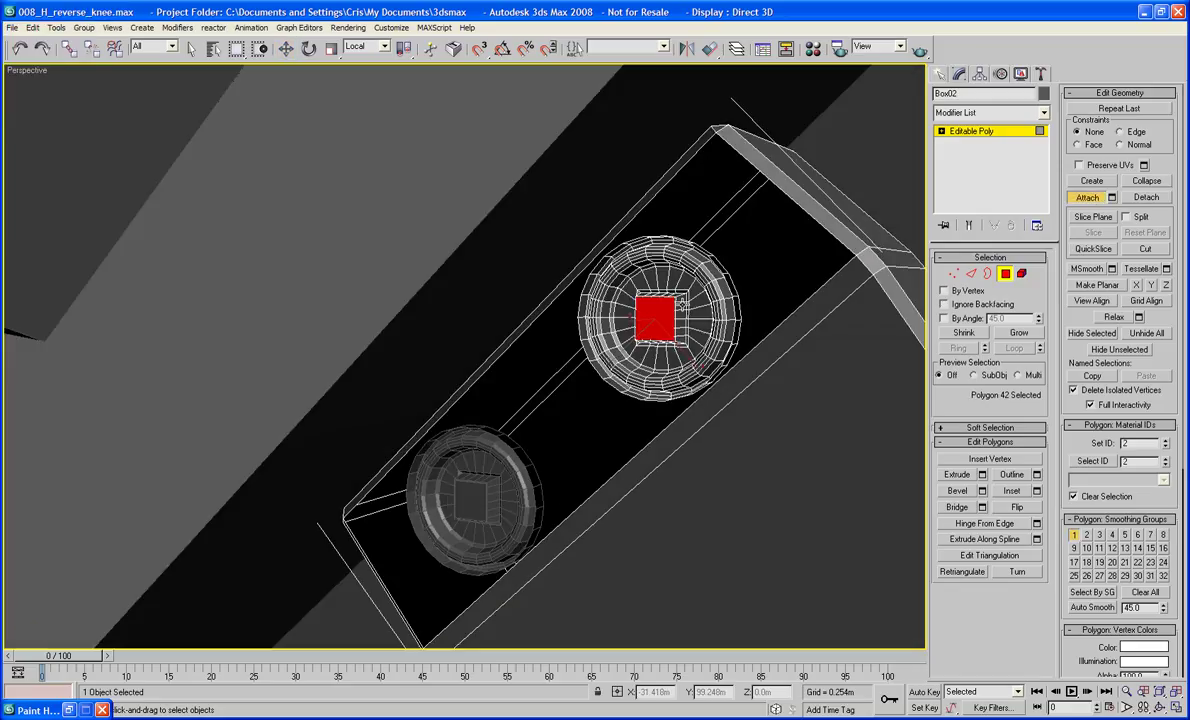
ctrl+click(453, 513)
click(1005, 273)
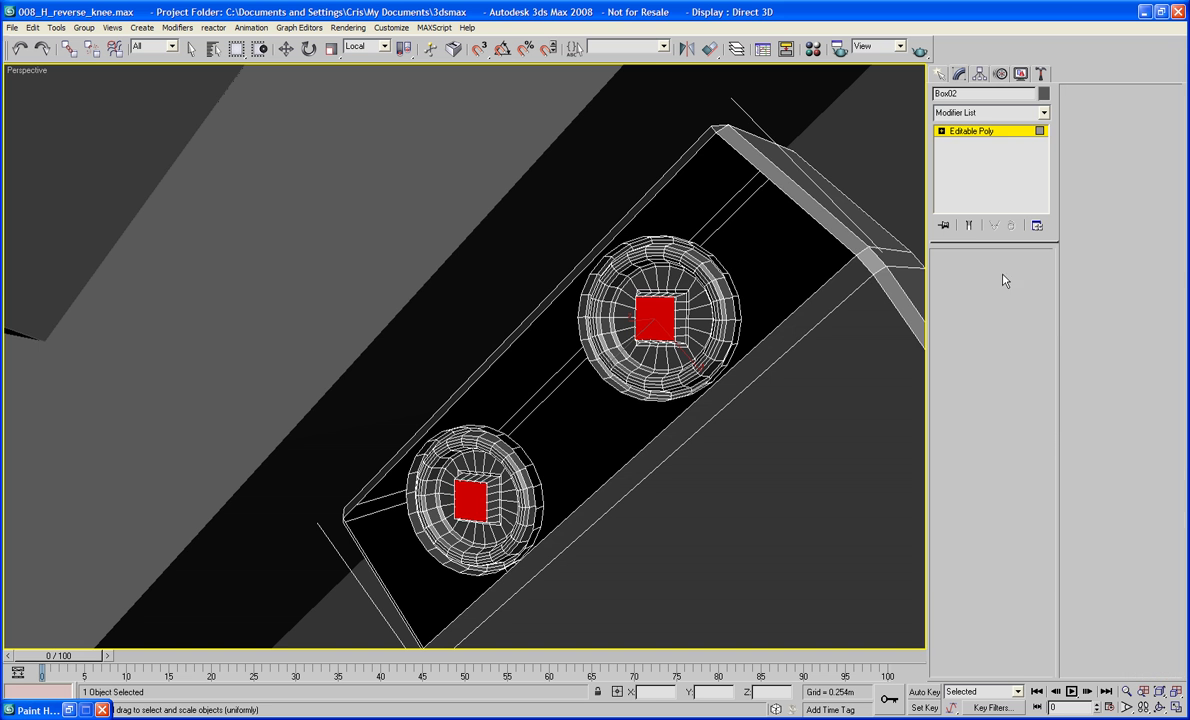
- Bridge a rim edge of the upper bolt to the adjacent short edge of the tapered box's open face
key(r)
alt+middle_drag(863, 266, 782, 238)
click(969, 274)
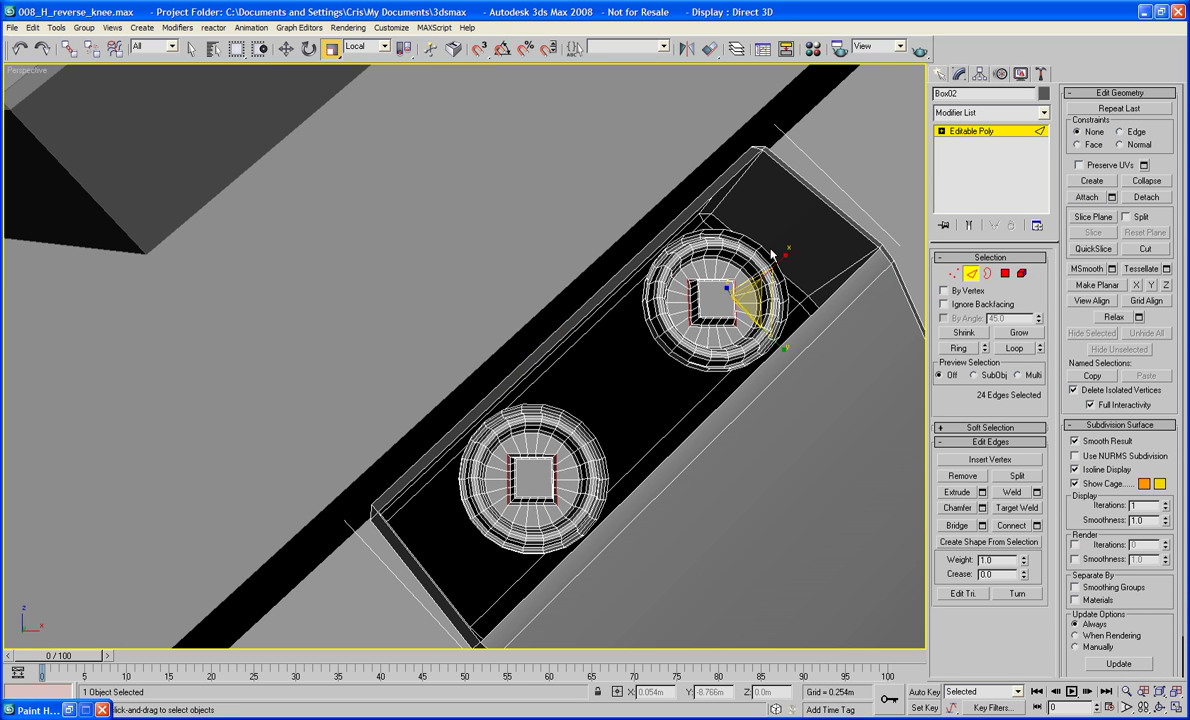
click(785, 234)
ctrl+click(826, 204)
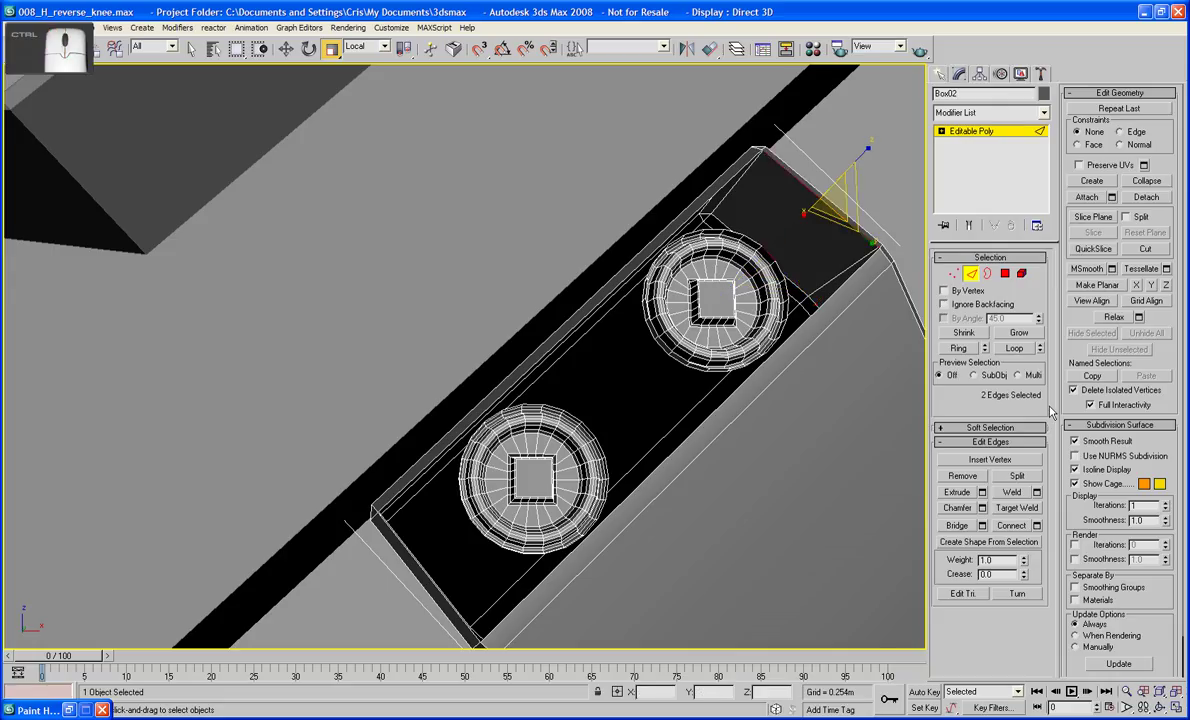
click(948, 525)
- Bridge a rim edge of the lower bolt to the short edge at the opposite end of the box's open face
middle_drag(664, 475, 616, 410)
click(603, 408)
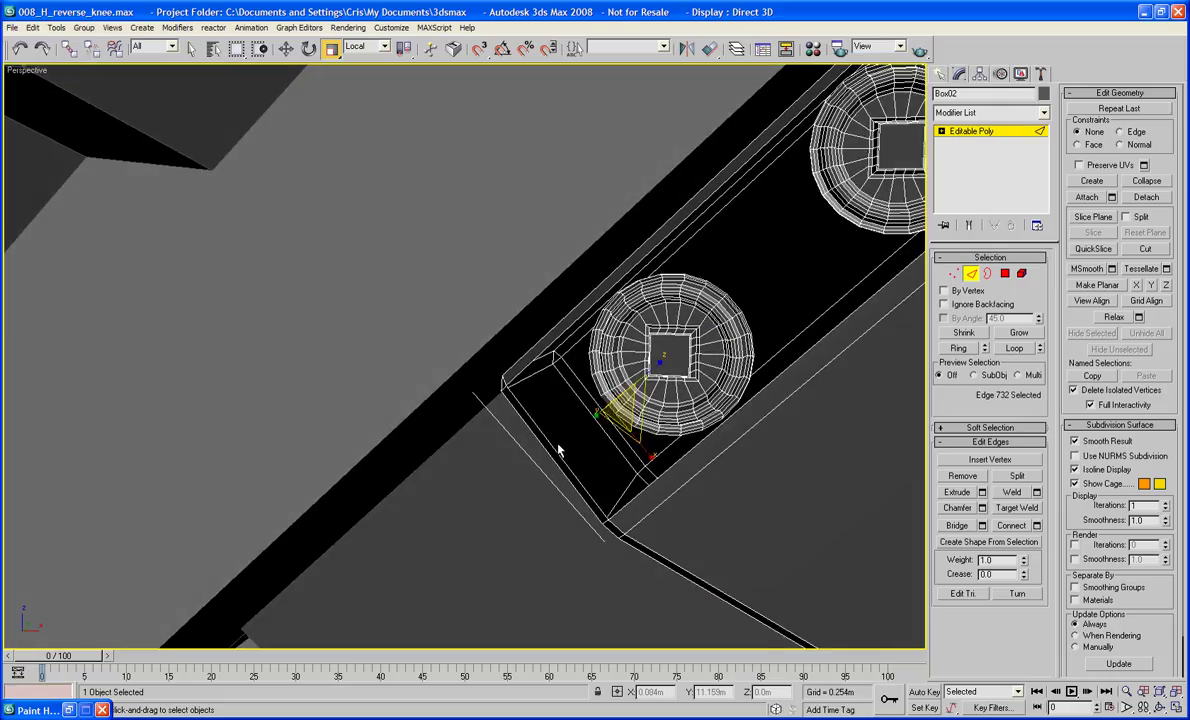
ctrl+click(552, 451)
click(964, 531)
- Cap the remaining open border around the two bolts on the tapered box and clear the border selection
middle_drag(800, 443, 703, 489)
click(988, 274)
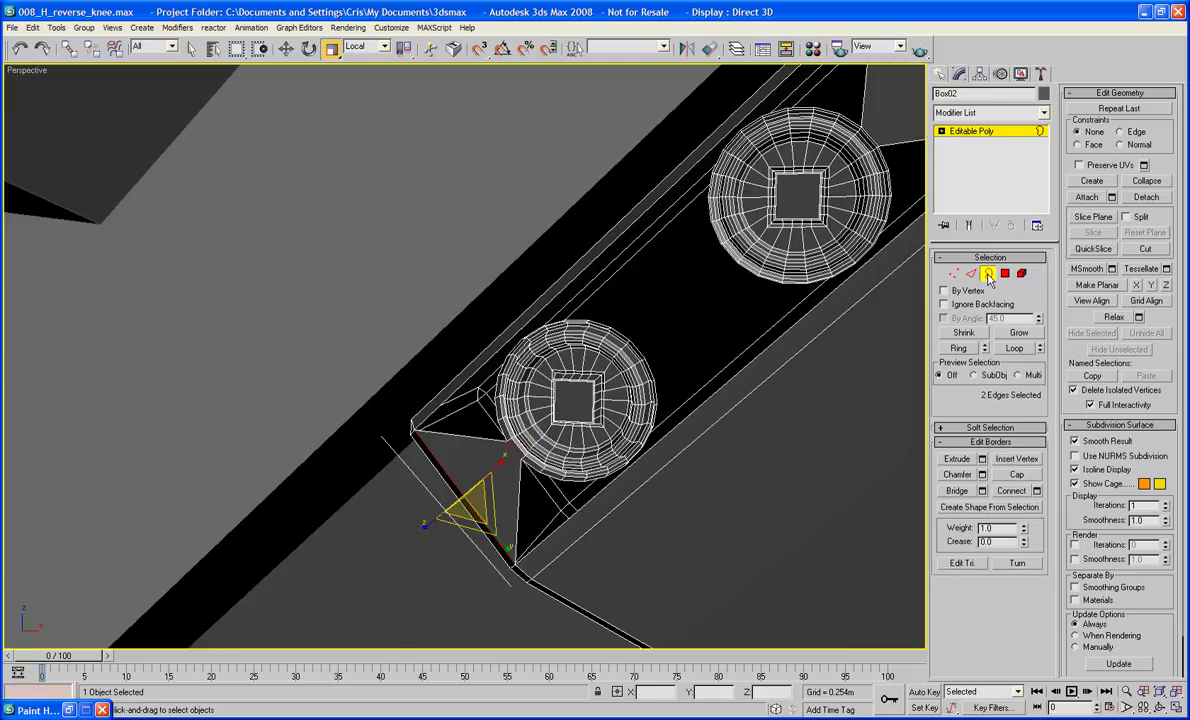
click(704, 402)
scroll(705, 408, down, 6)
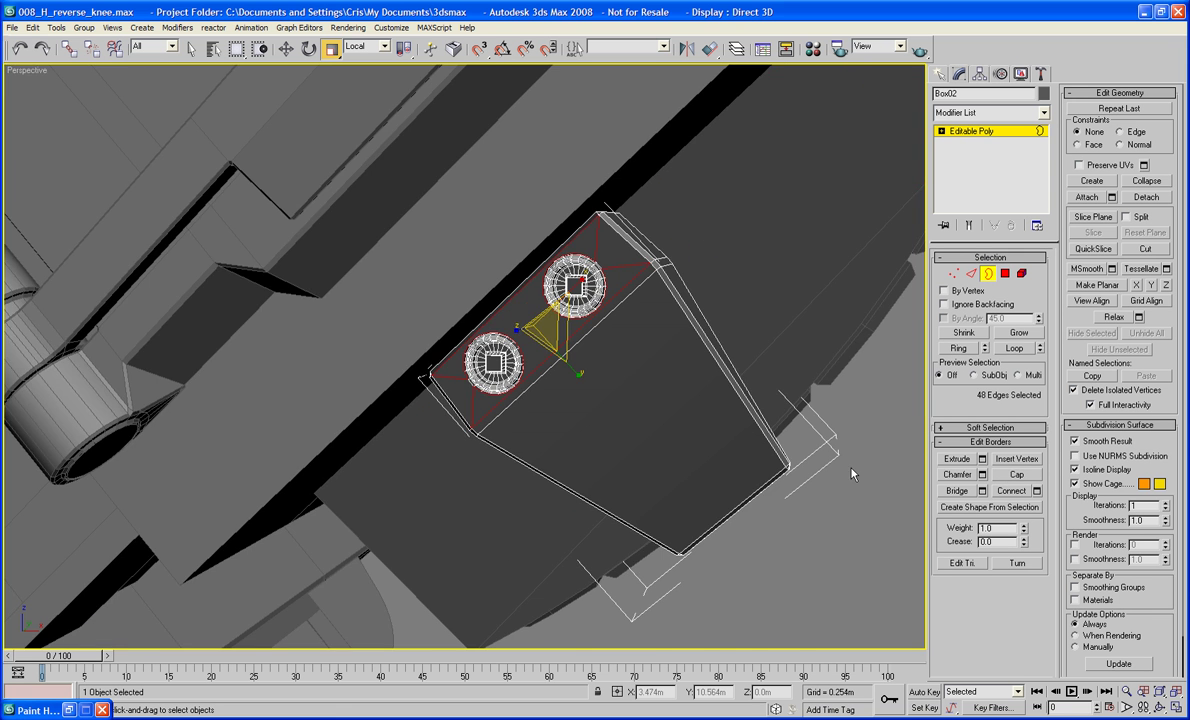
click(851, 474)
- Restore the Paint Hair Floater window, pick the large inset bolt as the second distribution object and disable the first one
alt+middle_drag(838, 472, 750, 438)
middle_drag(640, 430, 721, 436)
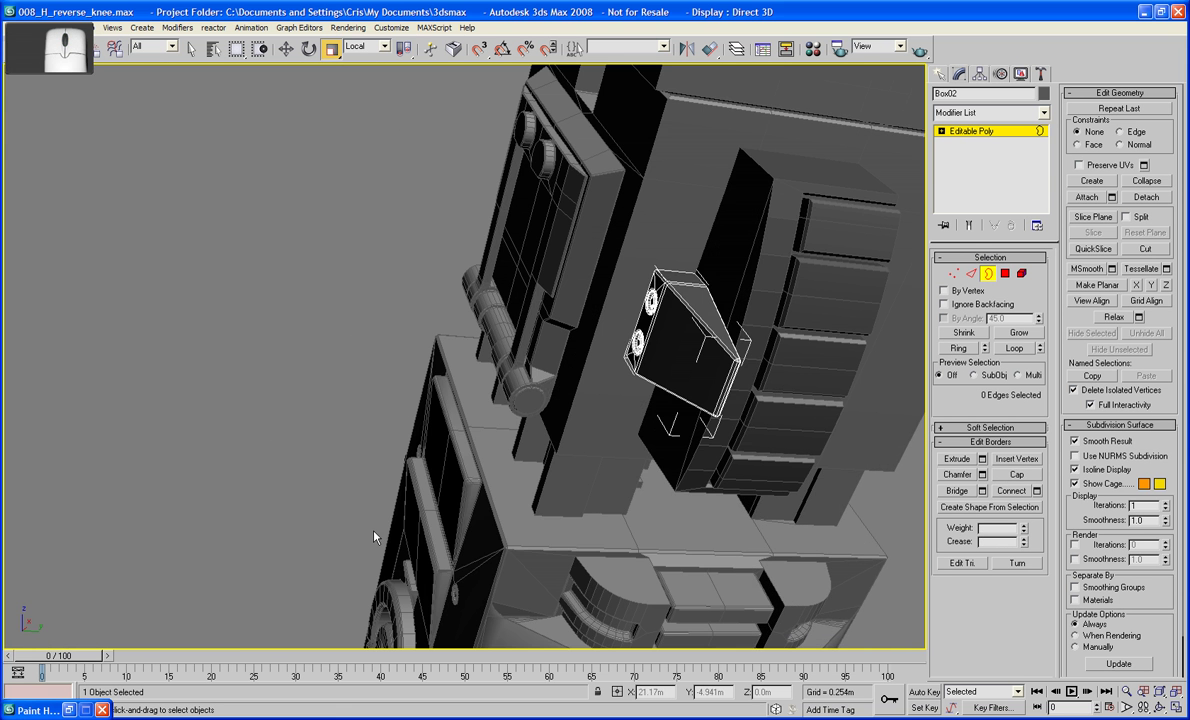
click(68, 711)
mouse_move(320, 515)
alt+middle_down()
mouse_move(390, 470)
mouse_move(557, 537)
mouse_move(268, 462)
mouse_move(284, 476)
alt+middle_up()
scroll(390, 470, down, 4)
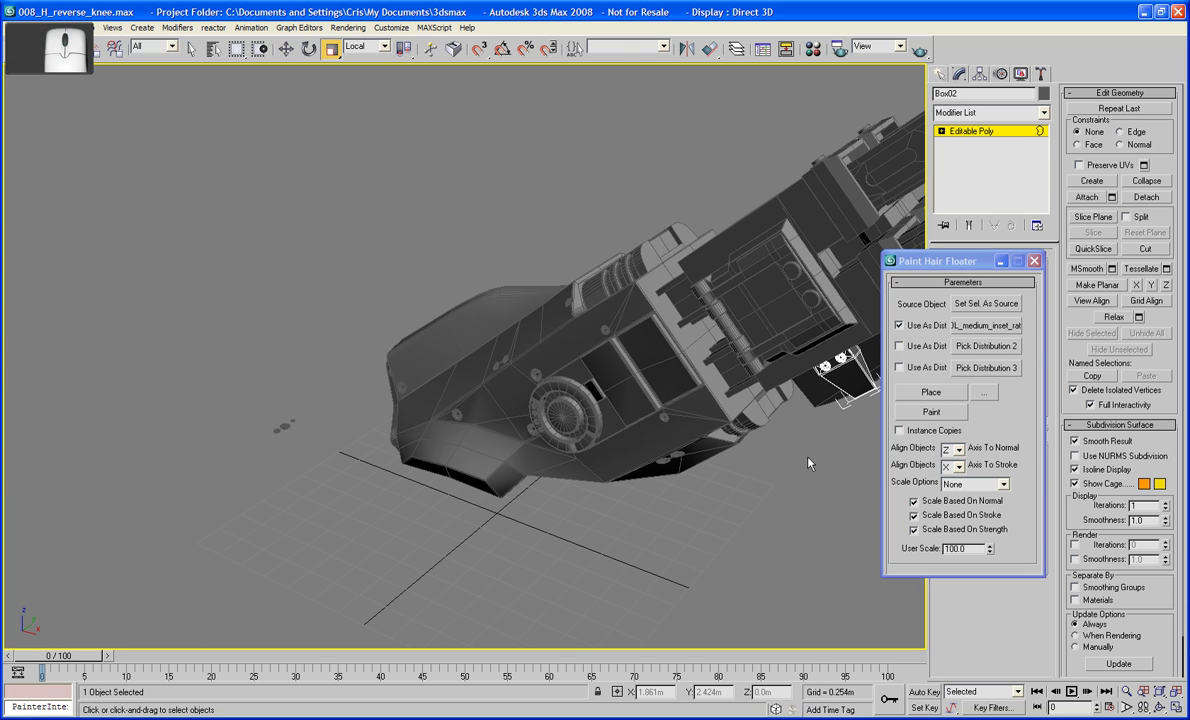
click(987, 353)
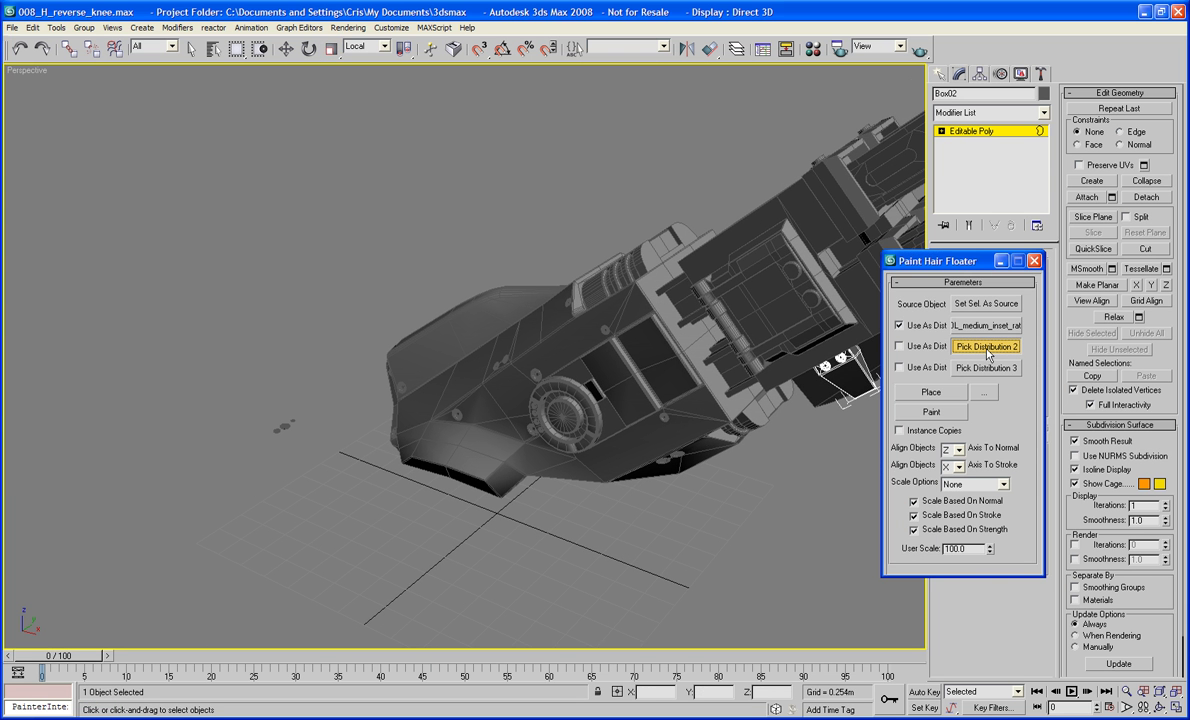
click(288, 428)
middle_drag(665, 397, 468, 341)
scroll(587, 386, up, 4)
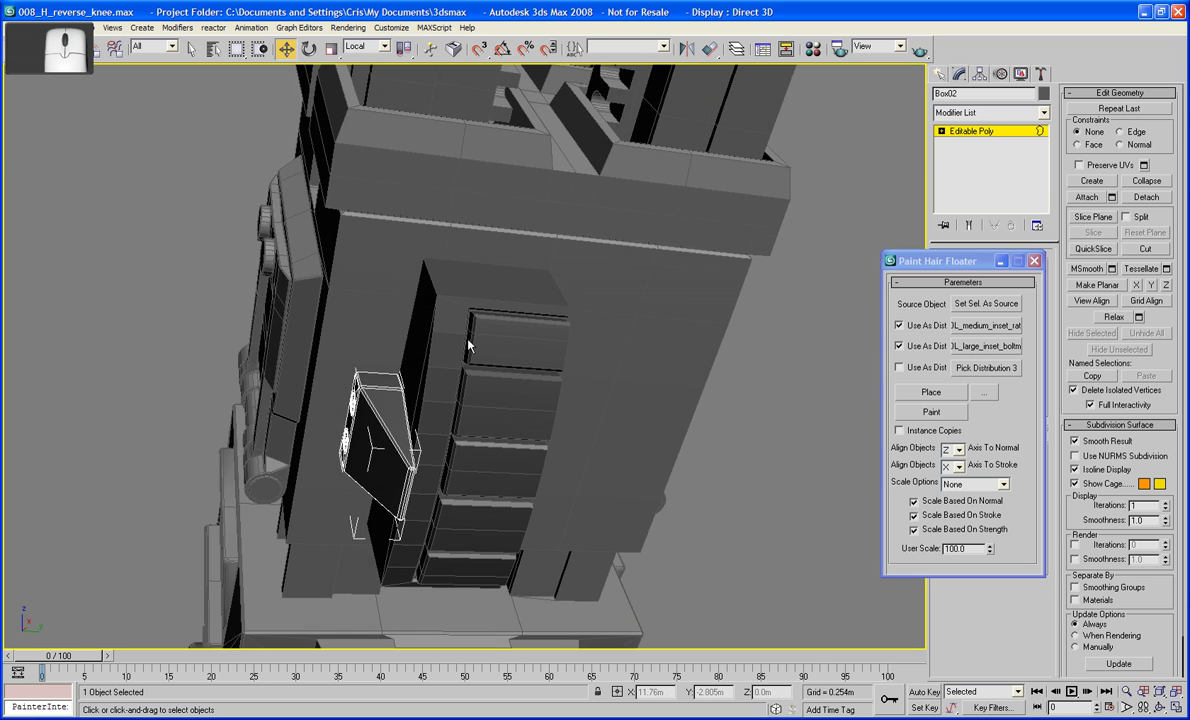
scroll(510, 345, up, 5)
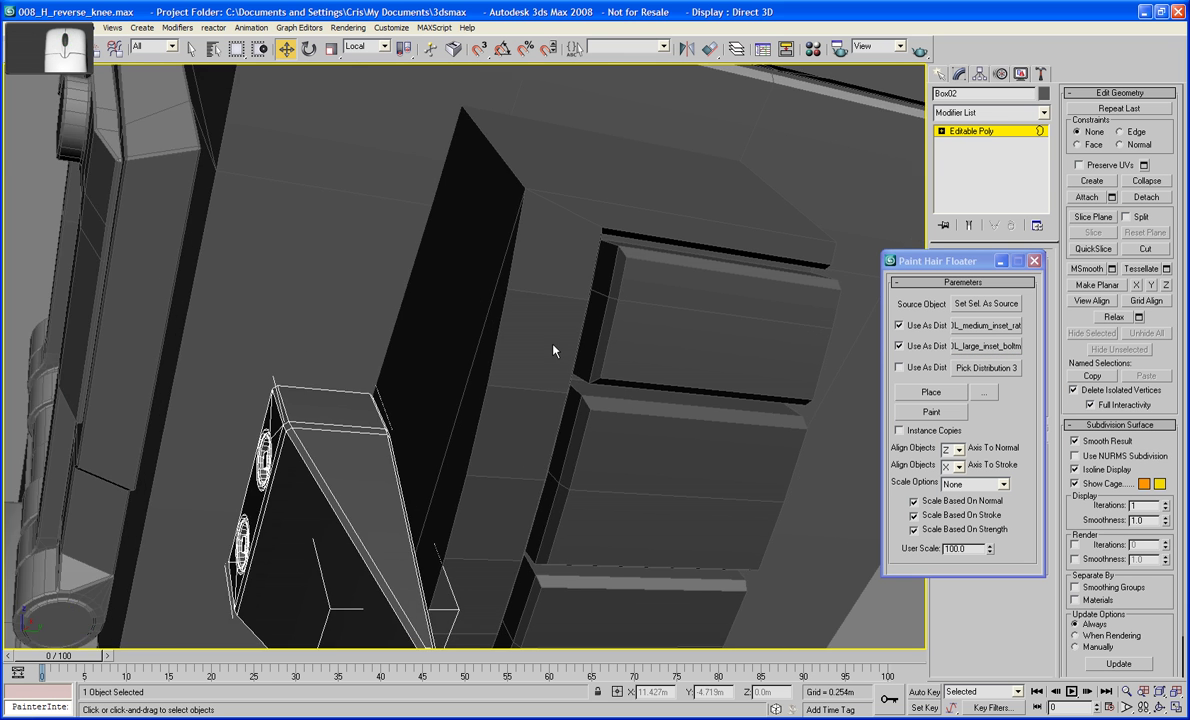
click(899, 326)
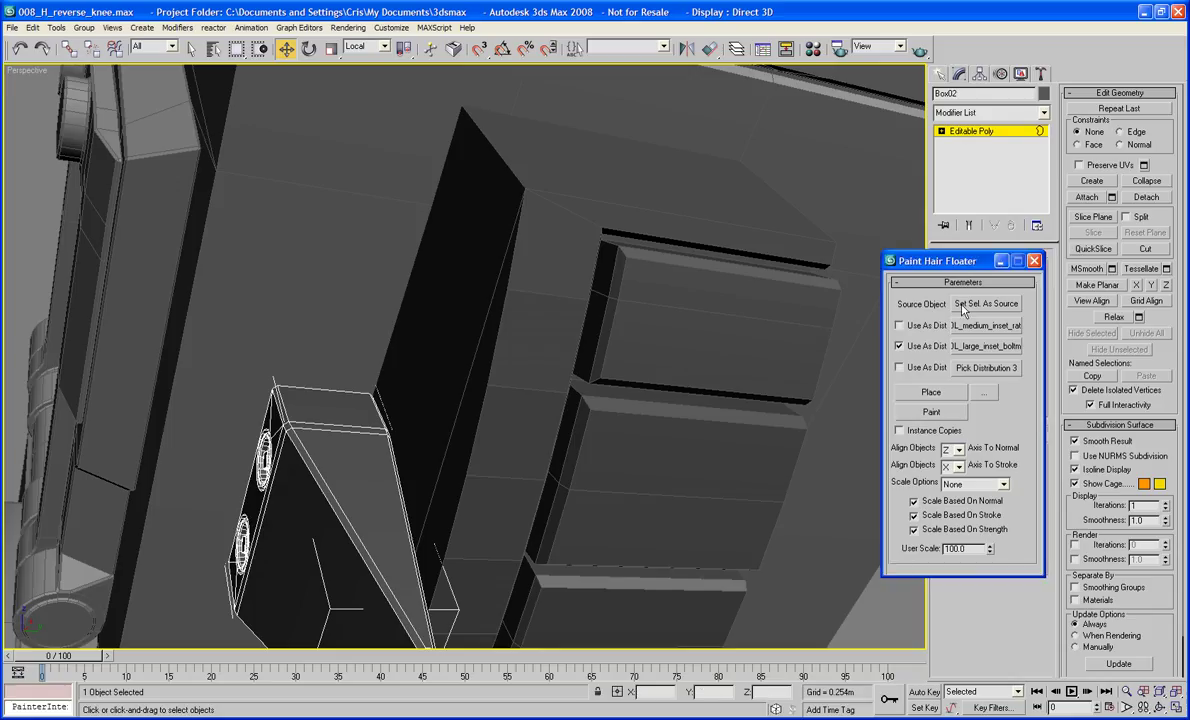
- Leave border editing on the tapered box, select the slatted guard and set it as the floater's source object
right_click(793, 286)
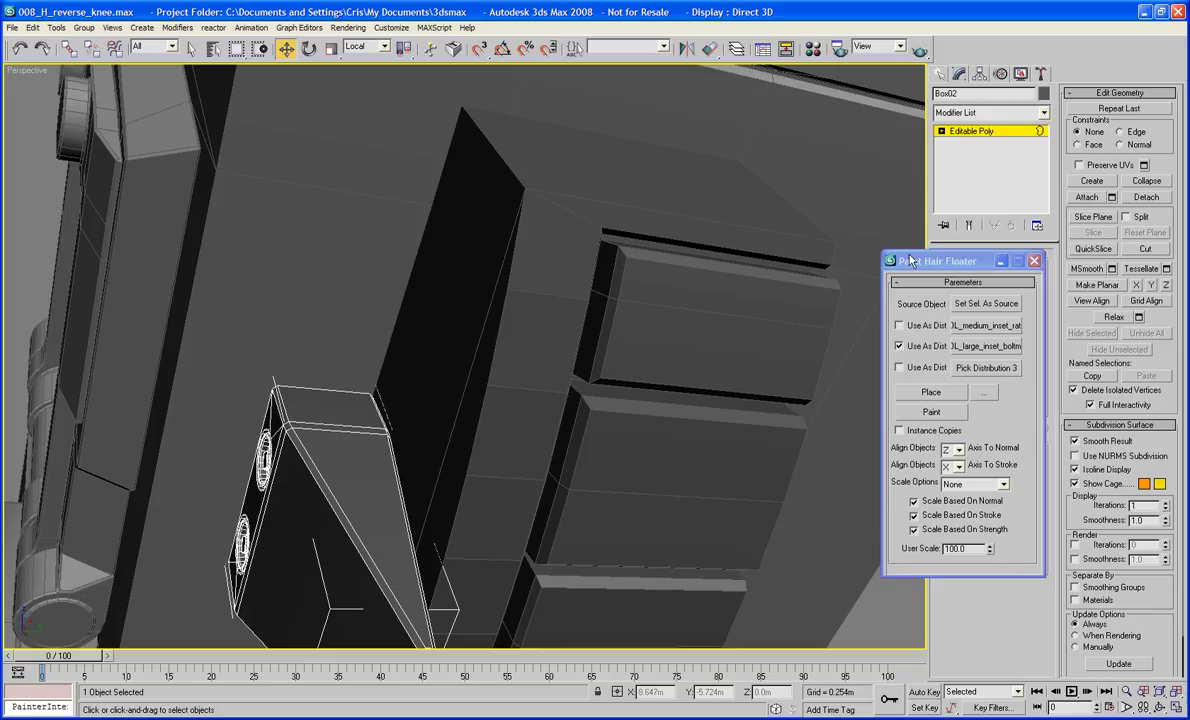
drag(935, 261, 1045, 356)
click(989, 279)
click(717, 231)
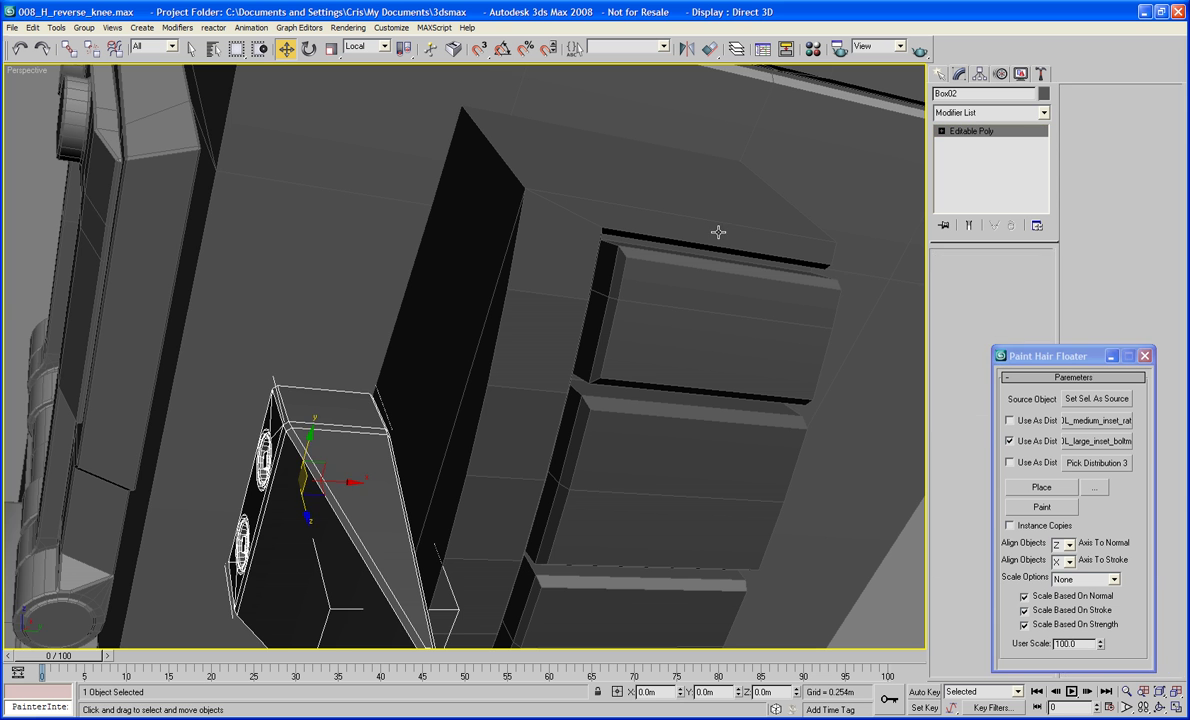
middle_drag(740, 275, 778, 240)
middle_drag(723, 318, 767, 320)
alt+middle_drag(790, 374, 805, 372)
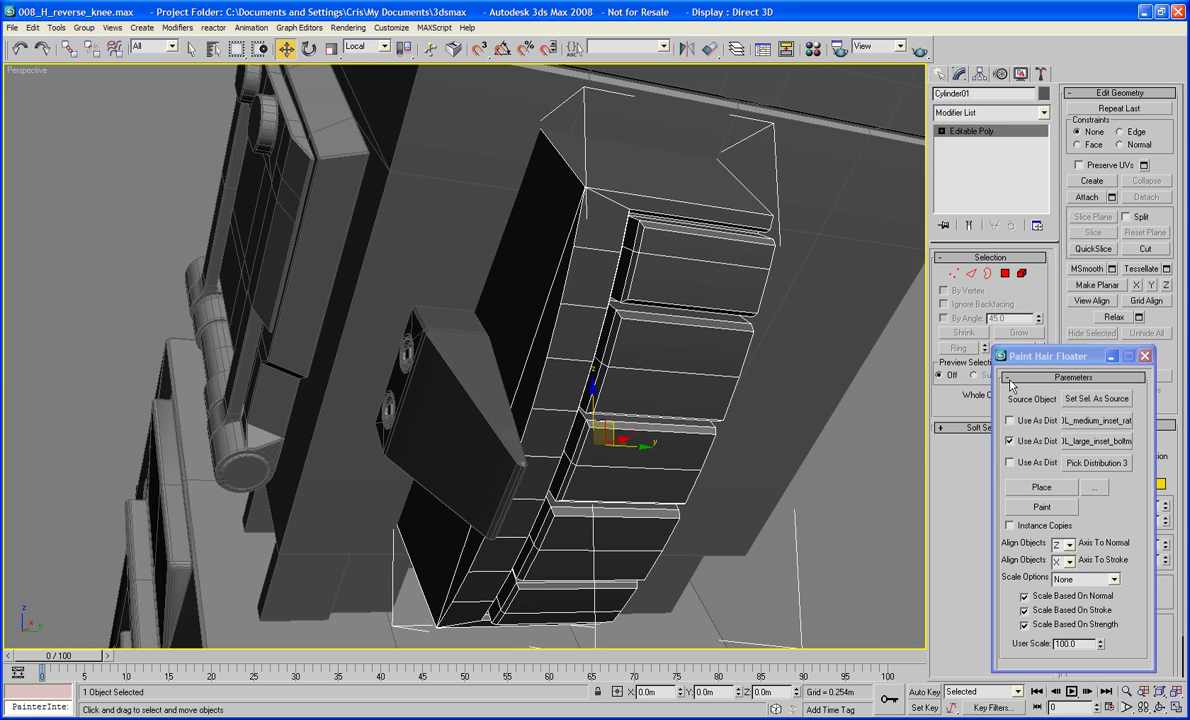
click(1082, 405)
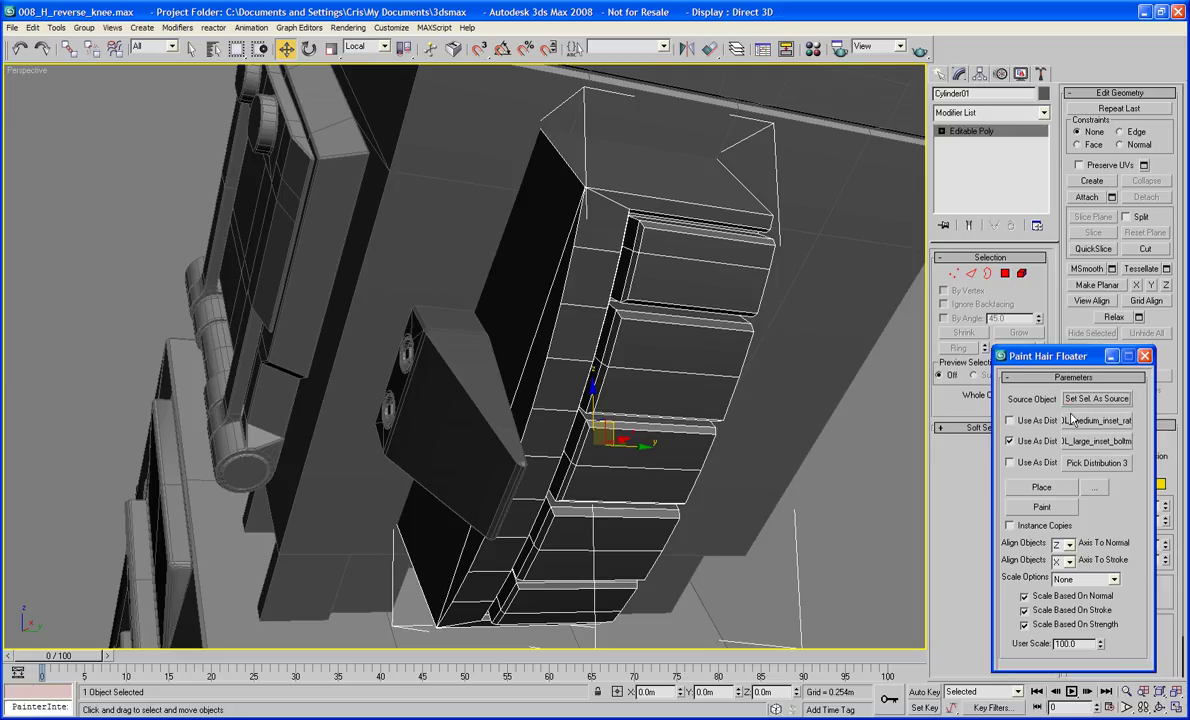
- Try placing a large inset bolt near the upper end of the guard's side strip, and undo it
click(1036, 487)
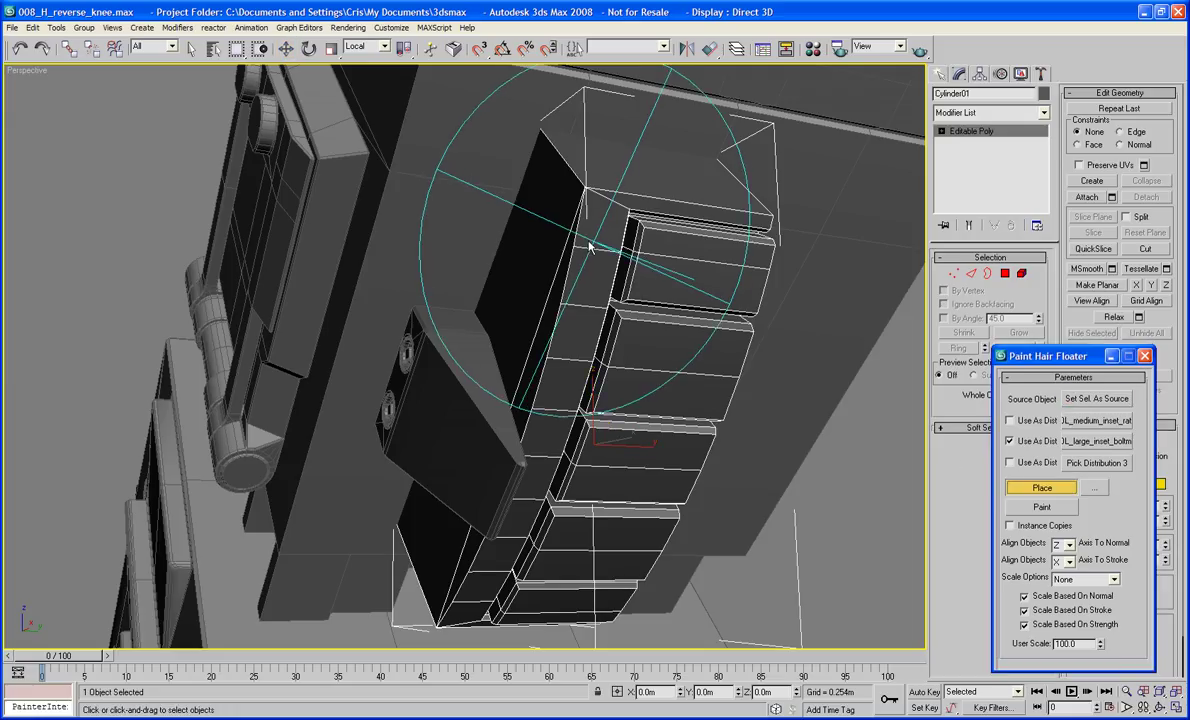
mouse_move(601, 248)
alt+middle_down()
mouse_move(575, 252)
mouse_move(594, 270)
alt+middle_up()
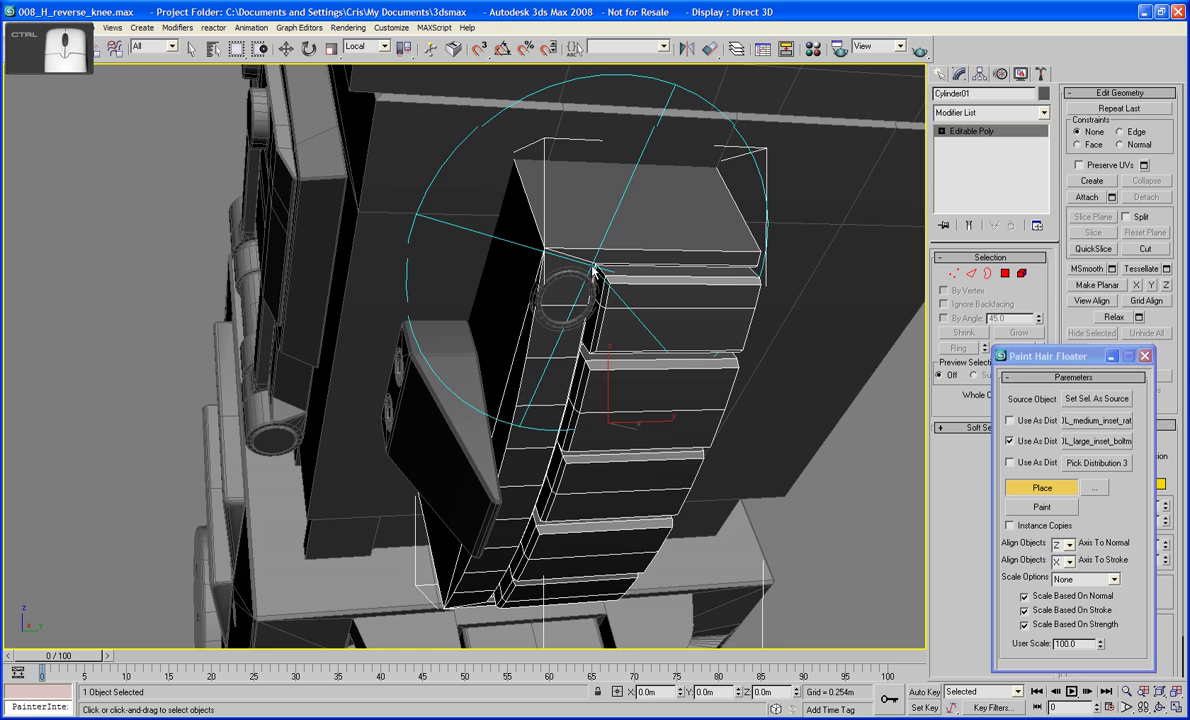
key(ctrl+z)
- Use only the medium inset bolt for distribution, place one near each end of the guard's side strip, and end placement with nothing selected
click(1010, 420)
click(1009, 441)
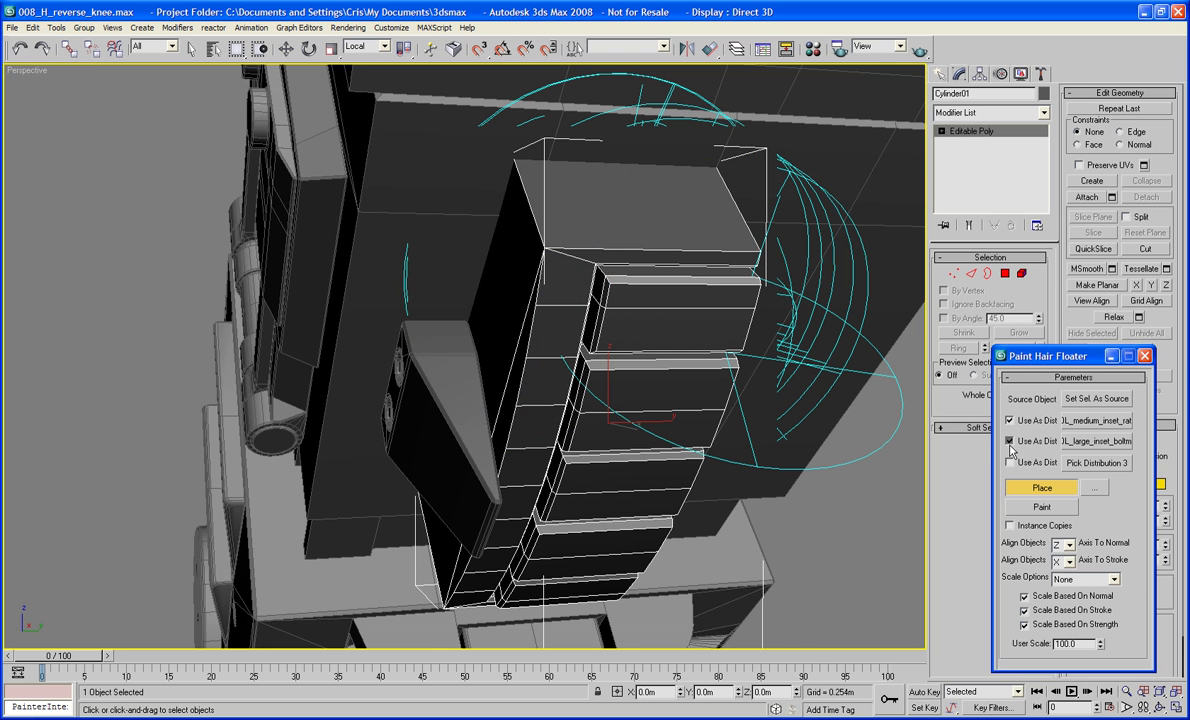
alt+middle_drag(674, 389, 637, 319)
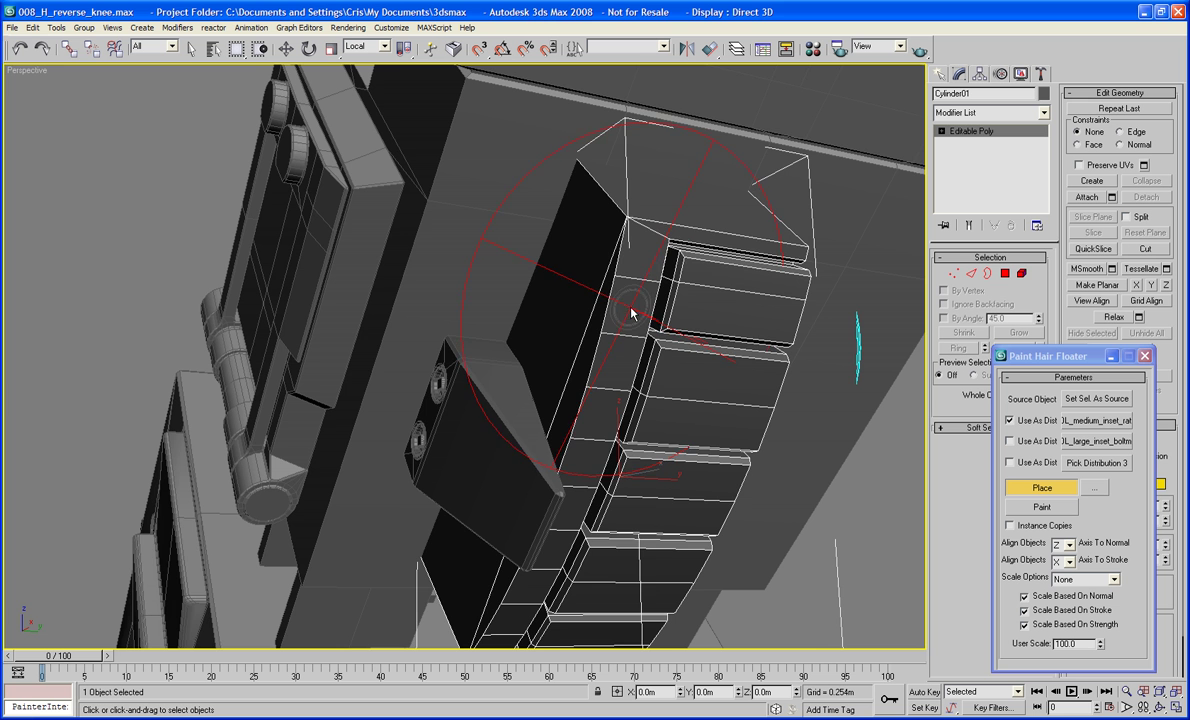
alt+middle_drag(632, 314, 615, 345)
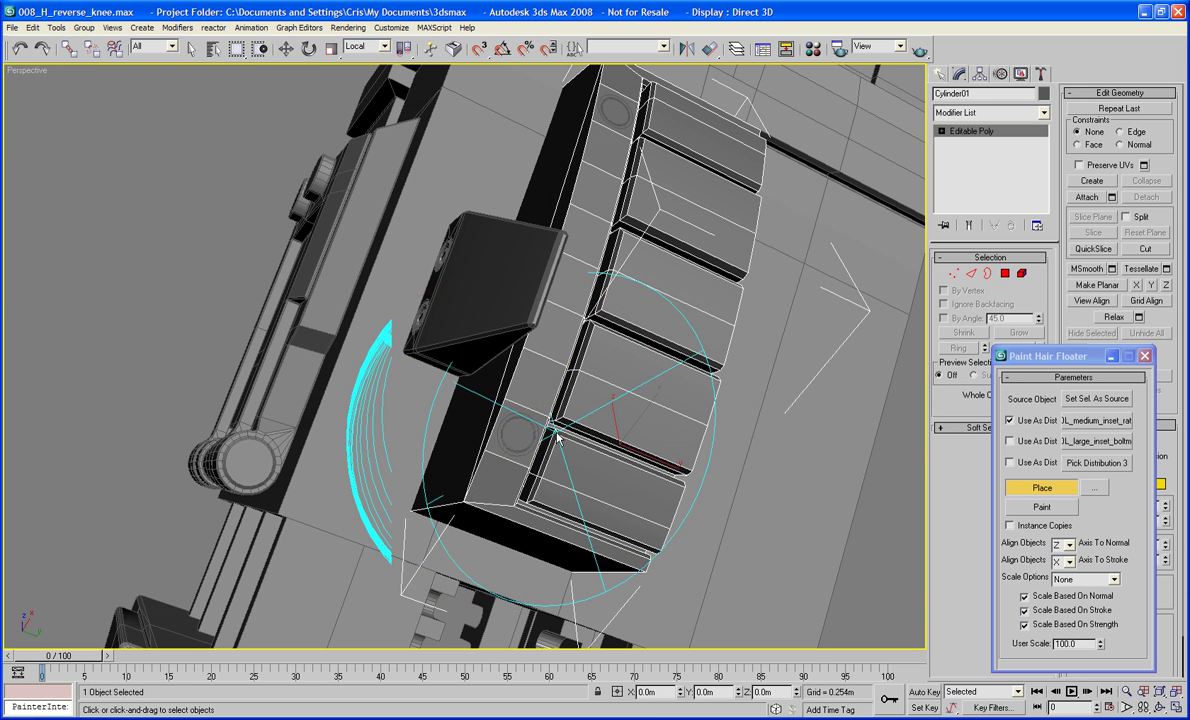
alt+middle_drag(522, 438, 872, 560)
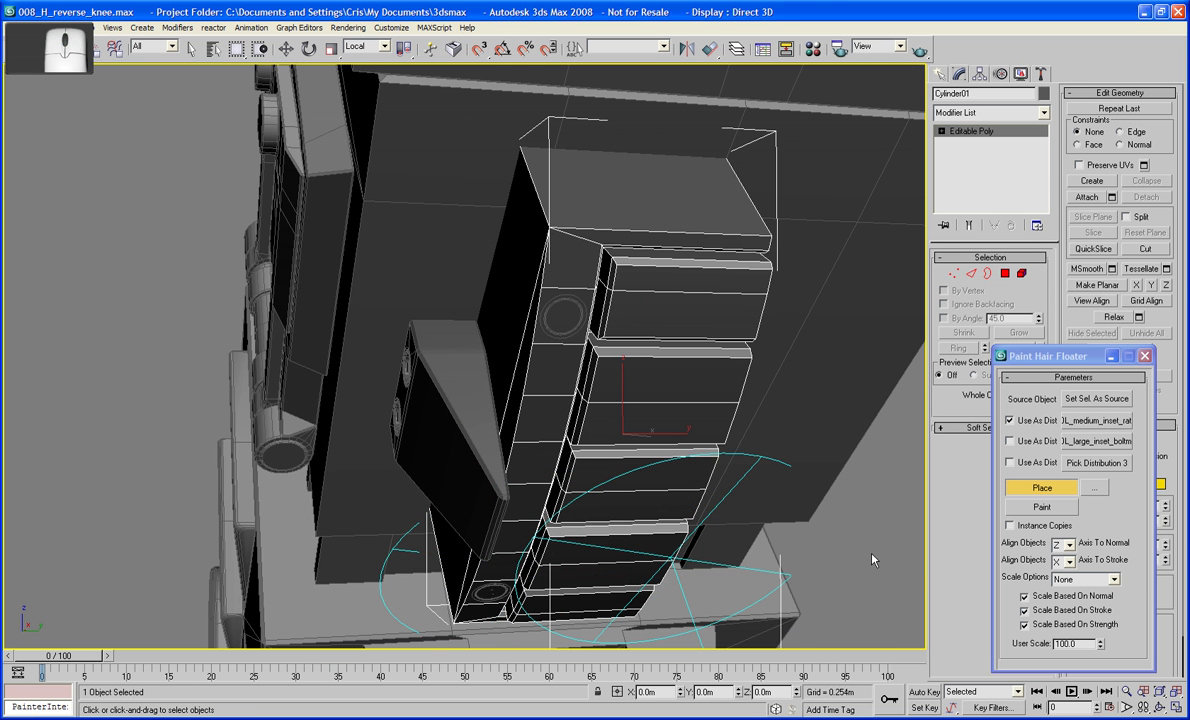
click(1033, 490)
key(ctrl+d)
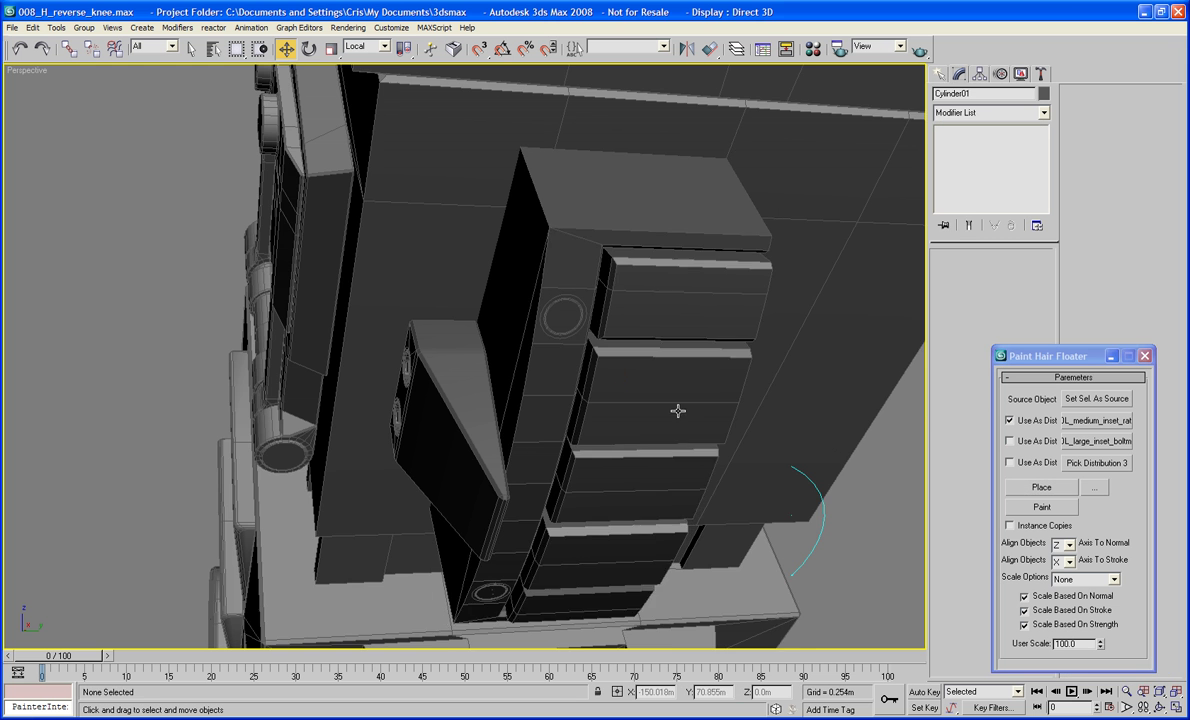
- Delete the two polygons of the slatted guard's side strip that cover the upper and lower inset bolts
middle_drag(652, 378, 685, 404)
click(611, 313)
scroll(640, 305, up, 6)
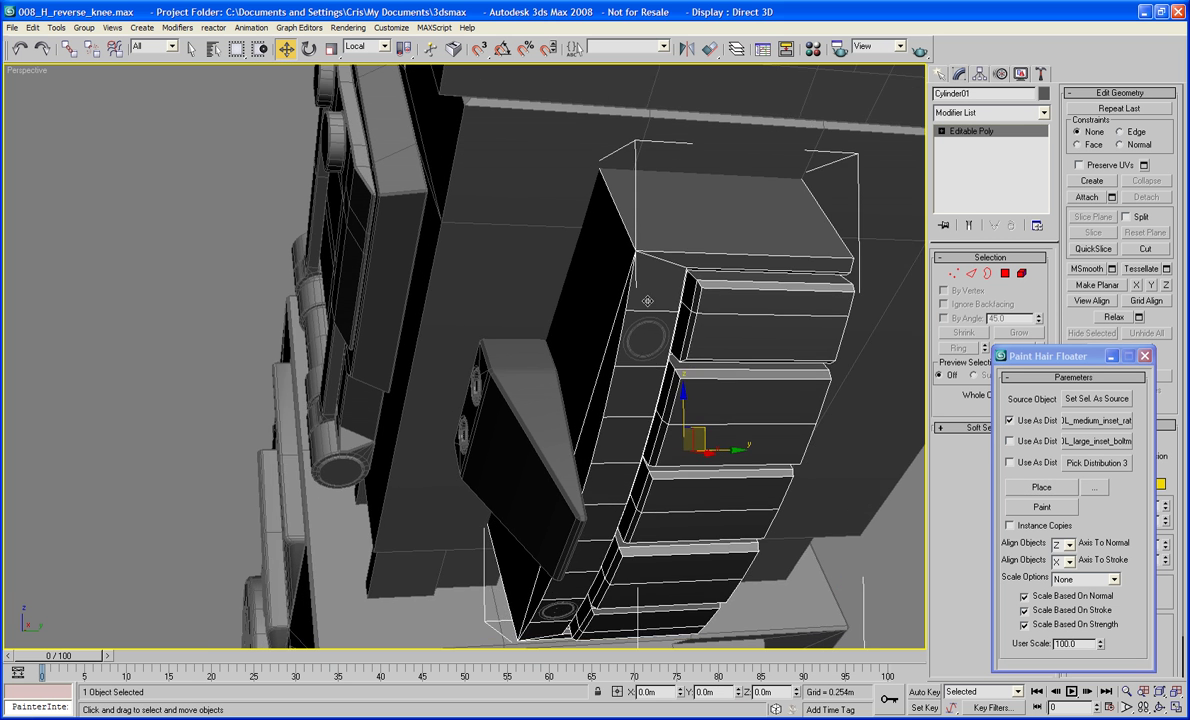
scroll(646, 308, up, 4)
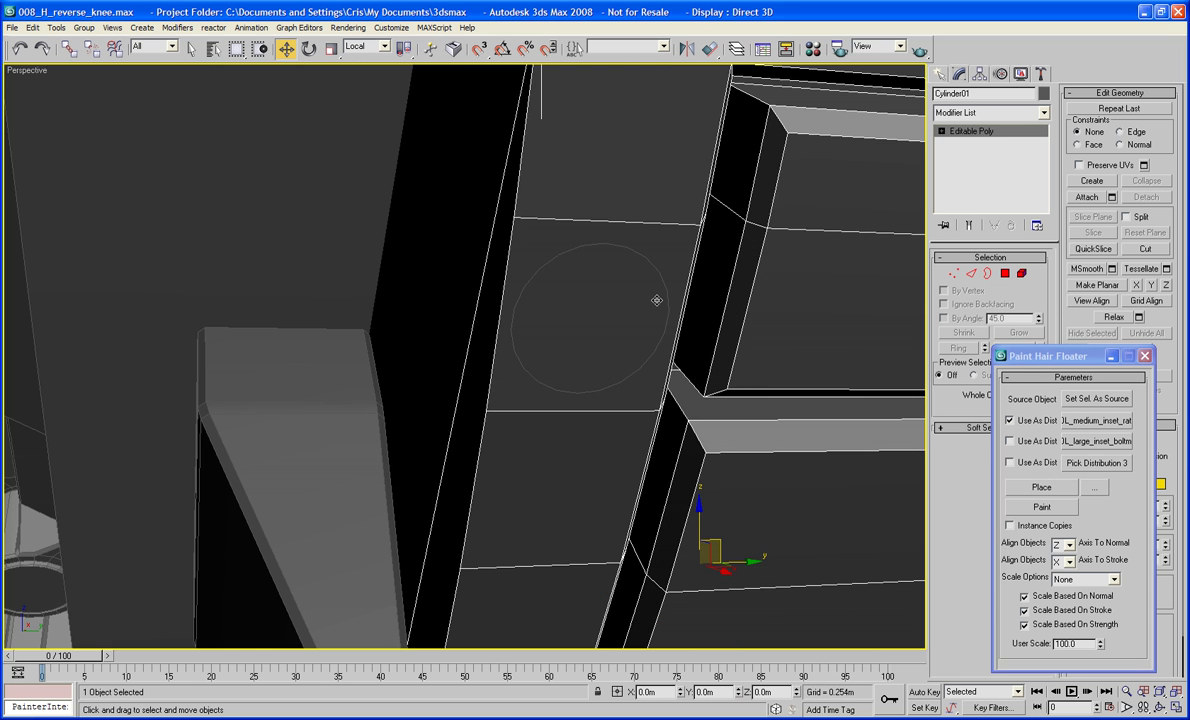
click(1007, 273)
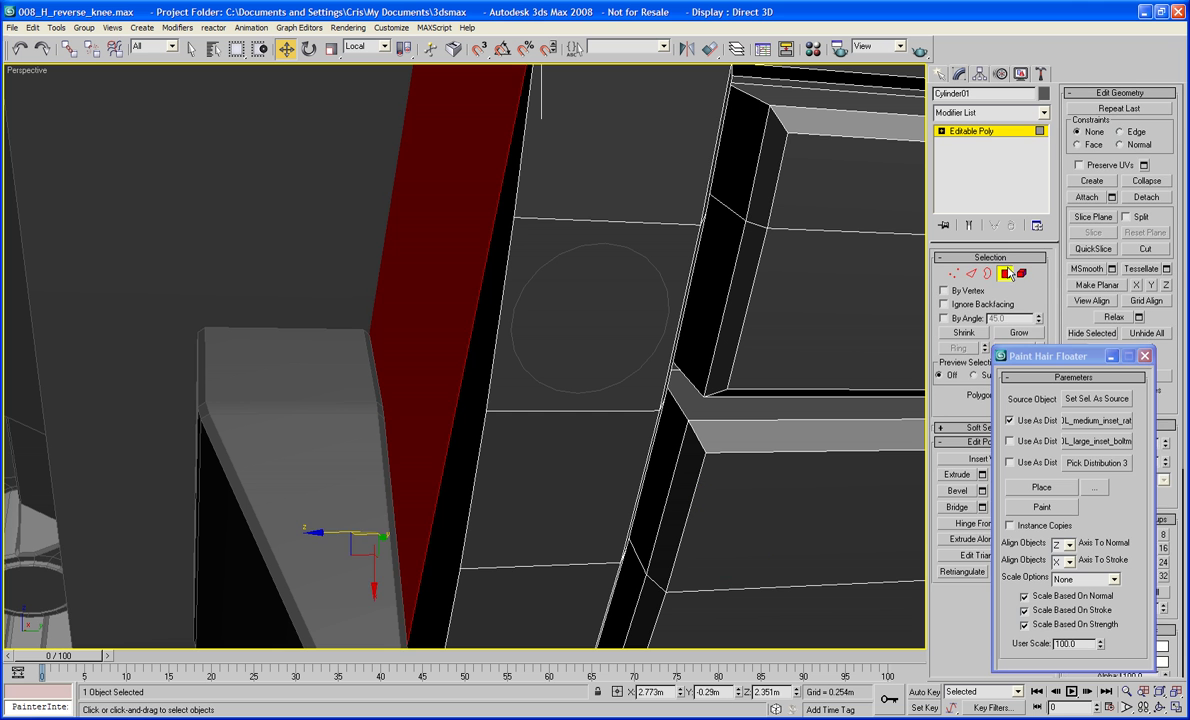
click(1111, 357)
click(664, 253)
key(Delete)
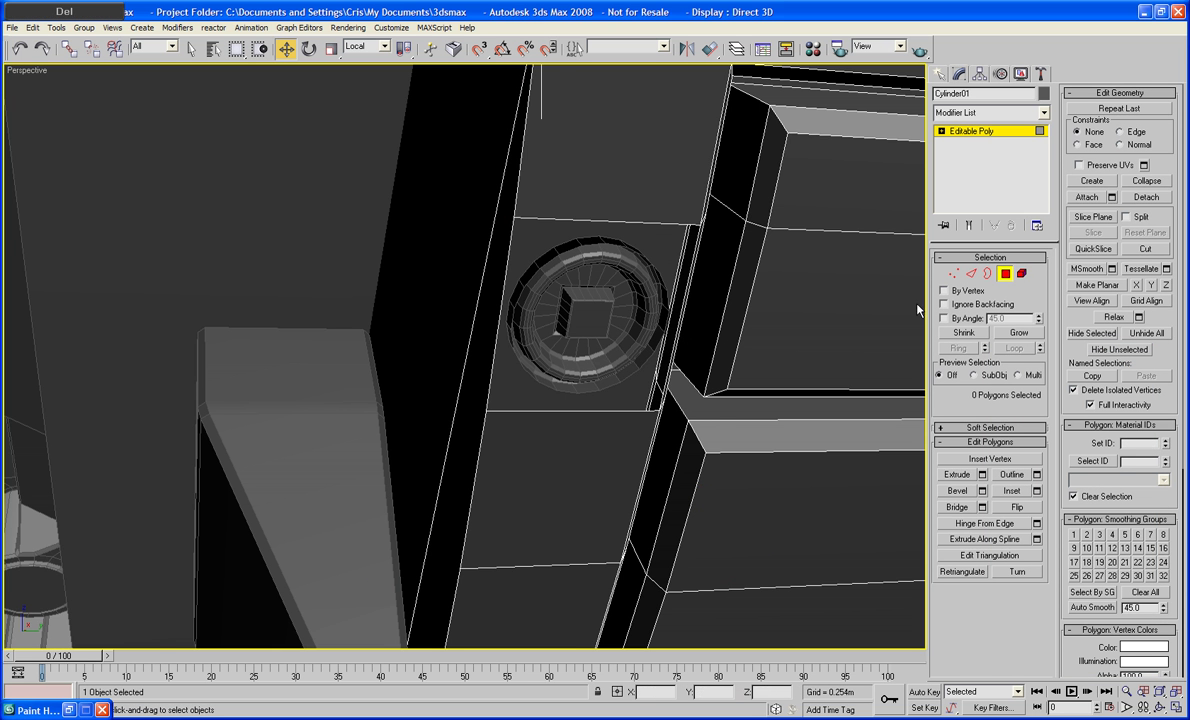
alt+middle_drag(856, 290, 616, 260)
click(536, 427)
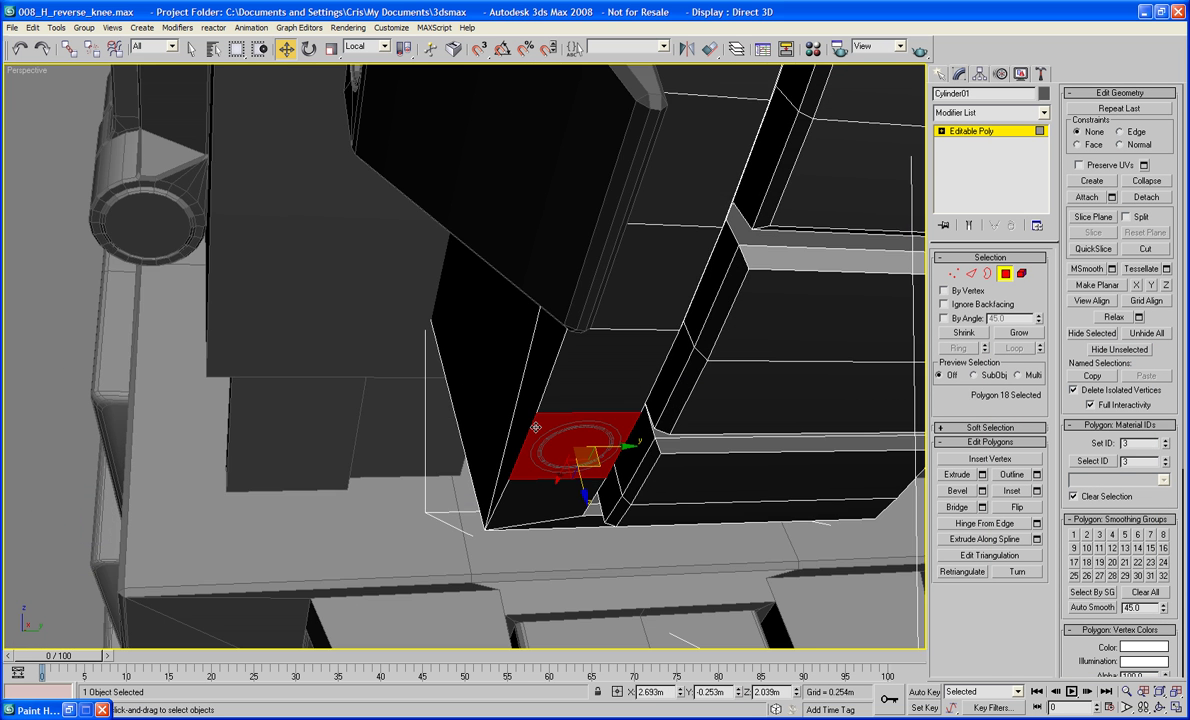
key(Delete)
- Attach the upper and lower inset bolts to the slatted guard
alt+middle_drag(536, 427, 564, 607)
scroll(604, 419, up, 4)
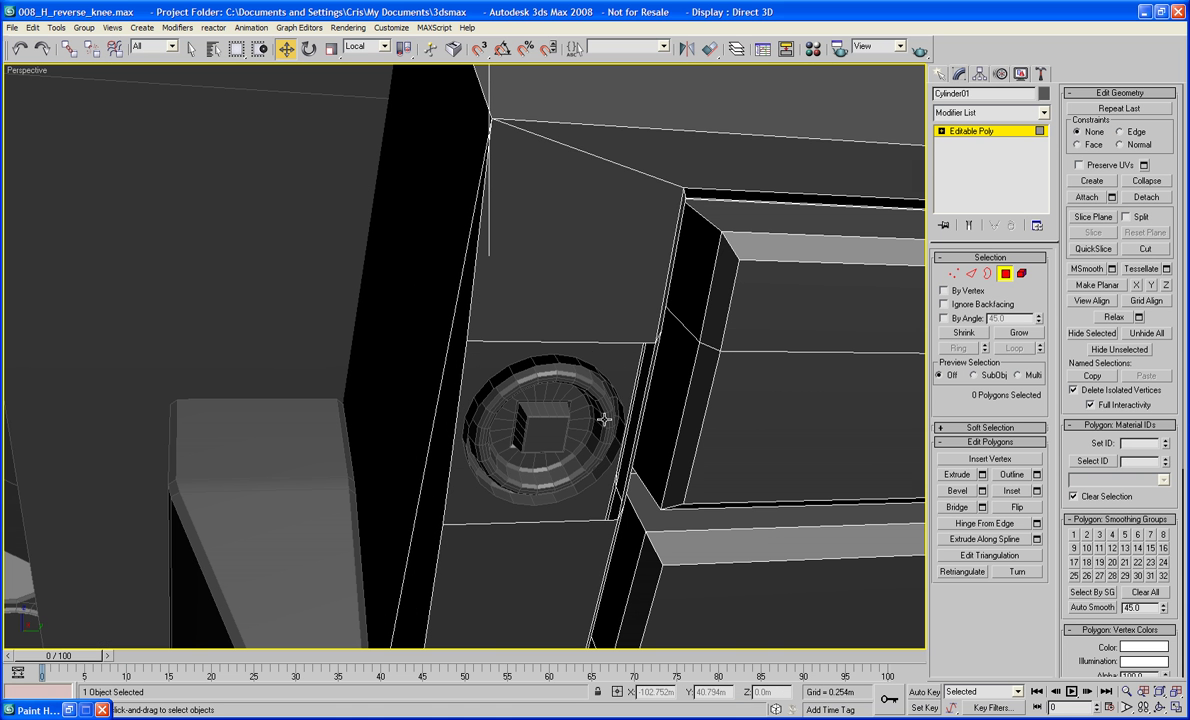
click(1089, 203)
click(569, 472)
alt+middle_drag(577, 541, 632, 192)
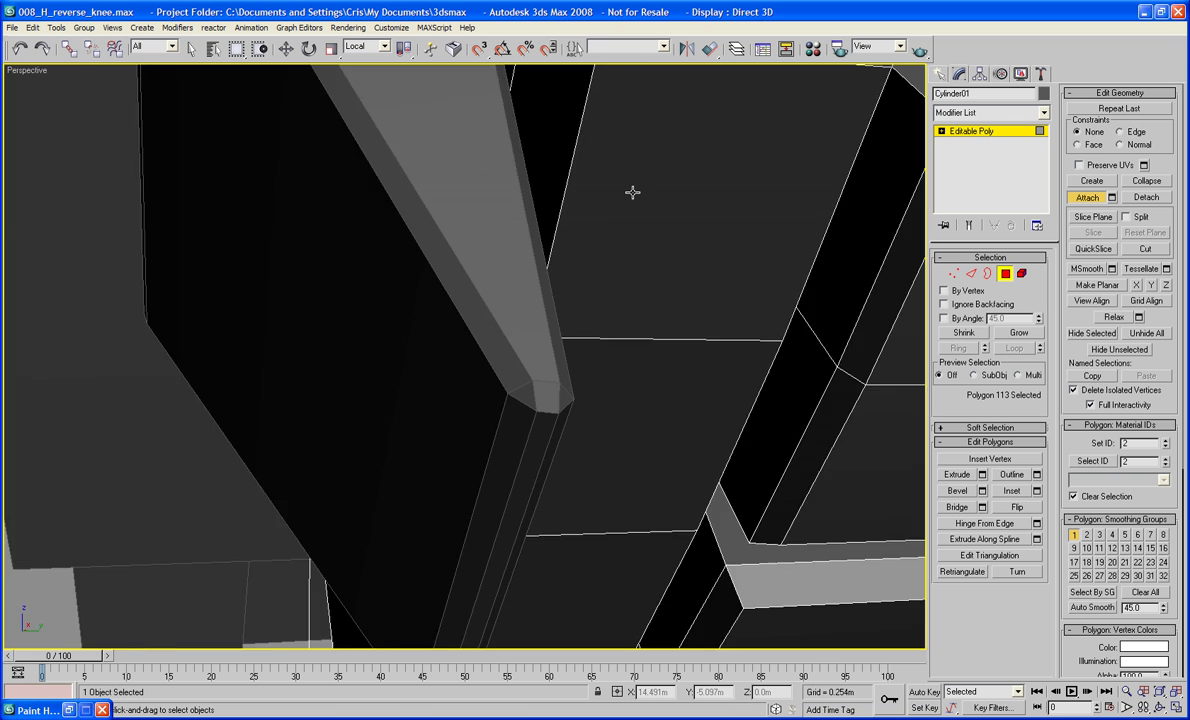
scroll(632, 192, down, 6)
click(472, 424)
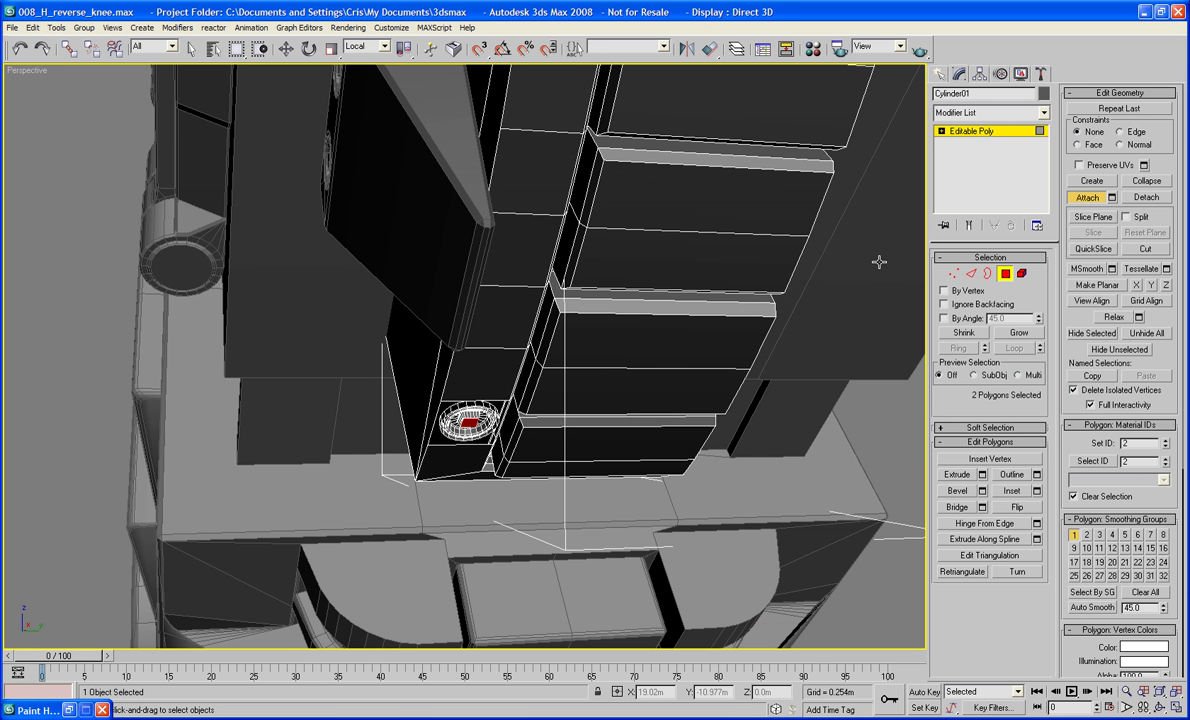
- Bridge a rim edge of the guard's upper bolt to the opening edge directly above it
click(969, 273)
middle_drag(706, 296, 598, 548)
click(455, 247)
key(z)
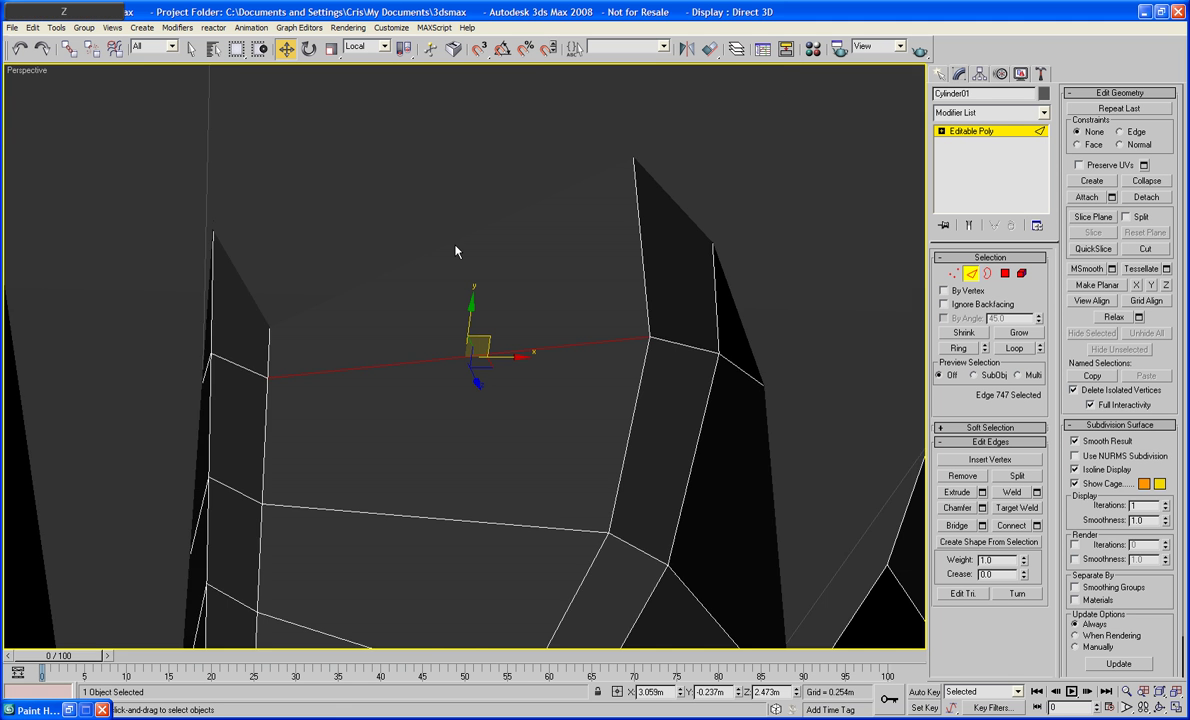
scroll(456, 250, down, 5)
alt+middle_drag(453, 315, 470, 566)
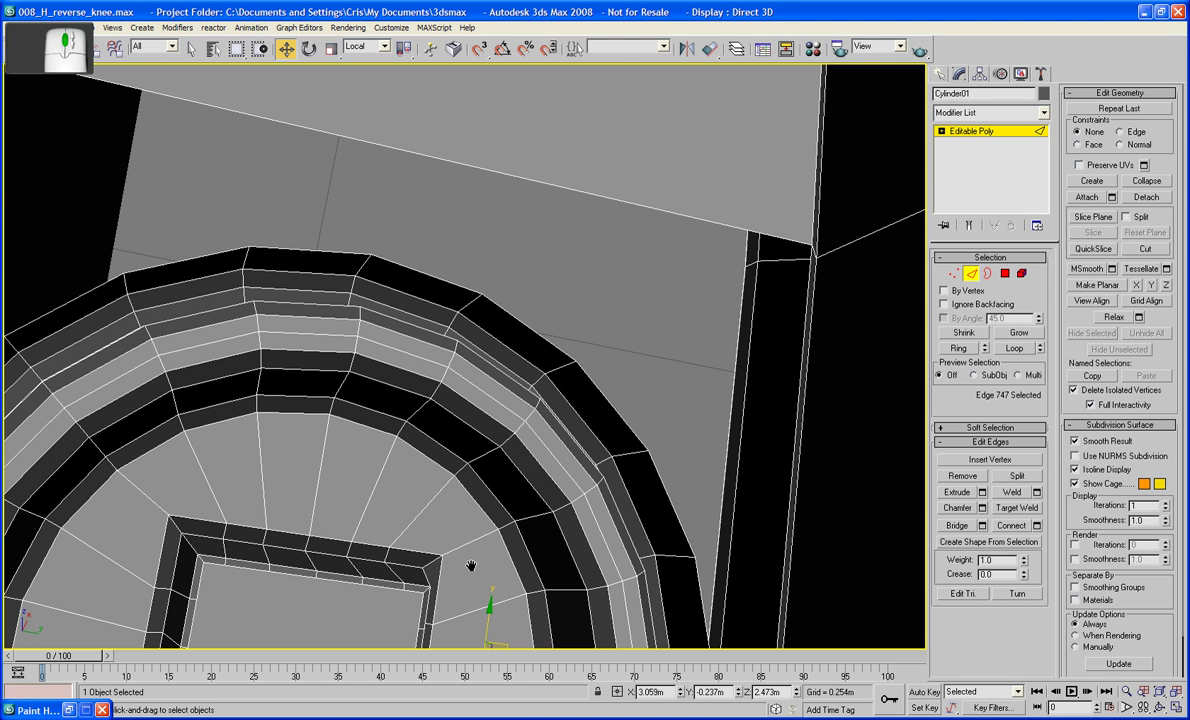
ctrl+click(470, 166)
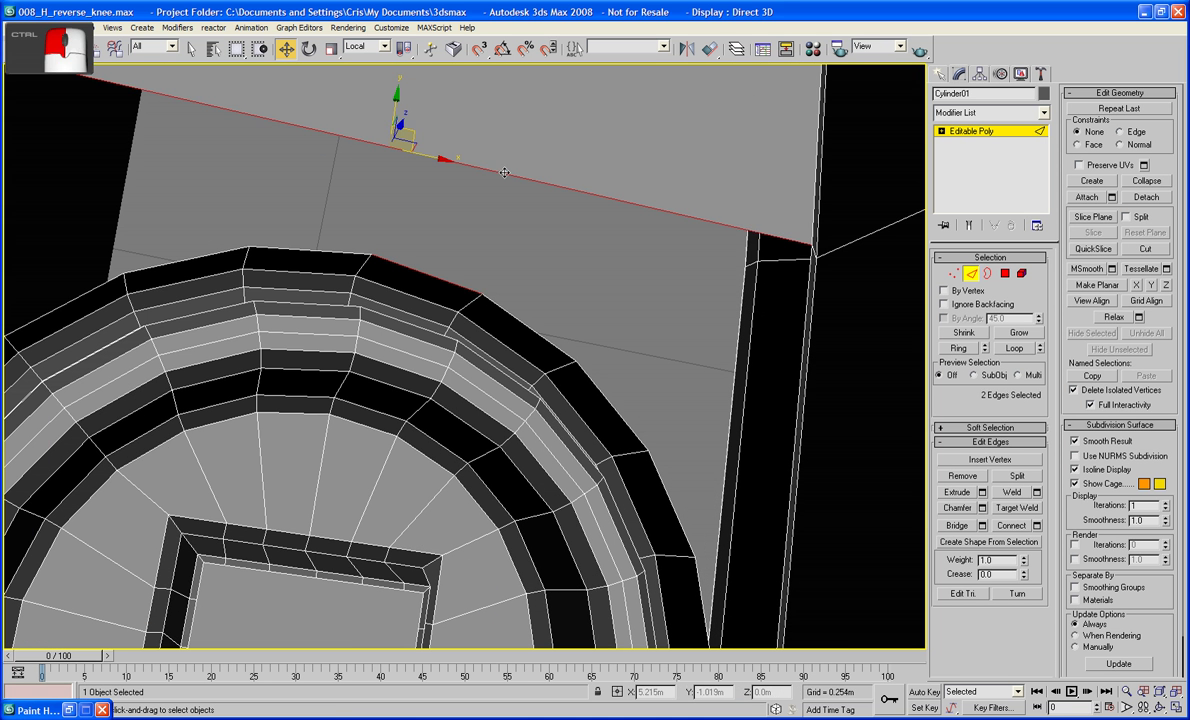
click(960, 528)
scroll(708, 482, down, 5)
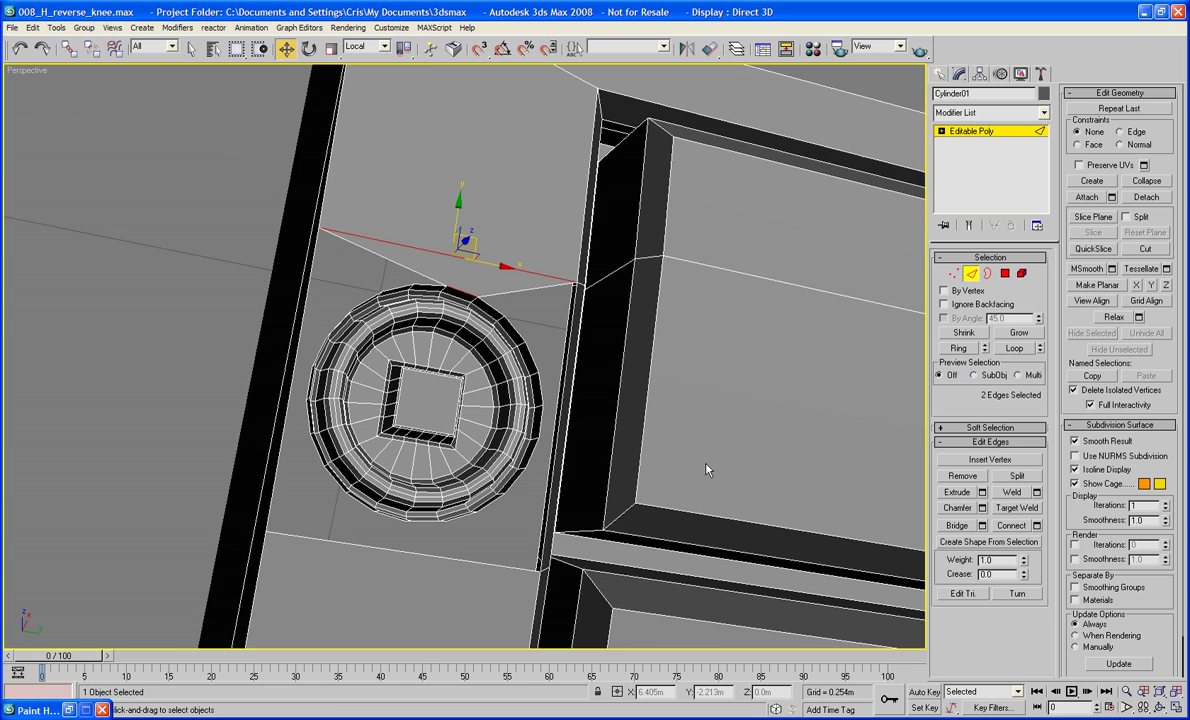
middle_drag(706, 466, 868, 190)
scroll(868, 190, down, 5)
middle_drag(495, 648, 502, 435)
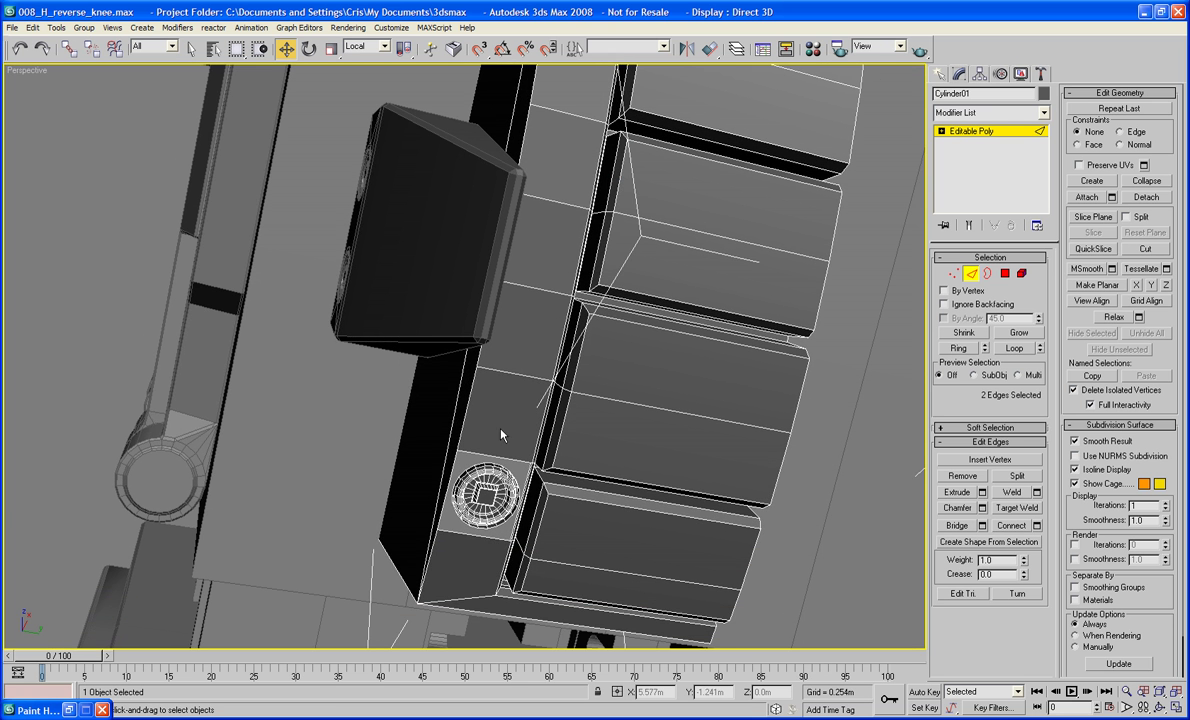
- Bridge a rim edge of the guard's lower bolt to the opening edge directly above it
click(496, 488)
key(z)
scroll(562, 411, down, 8)
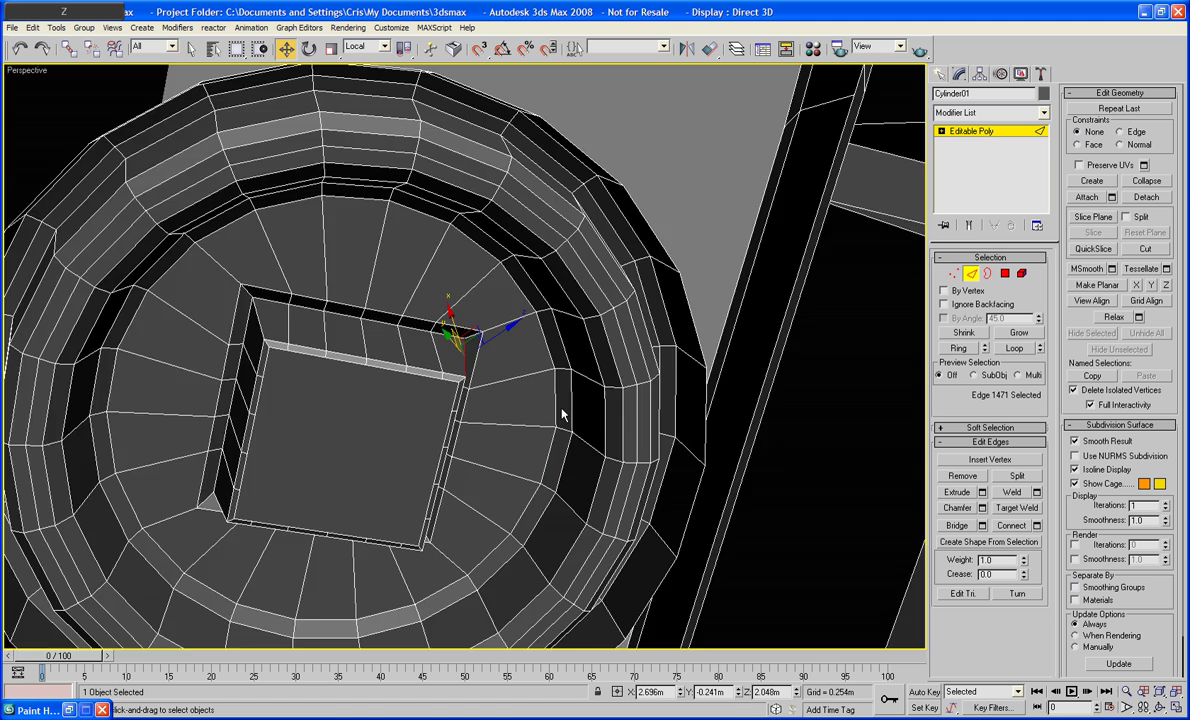
alt+middle_drag(561, 407, 567, 387)
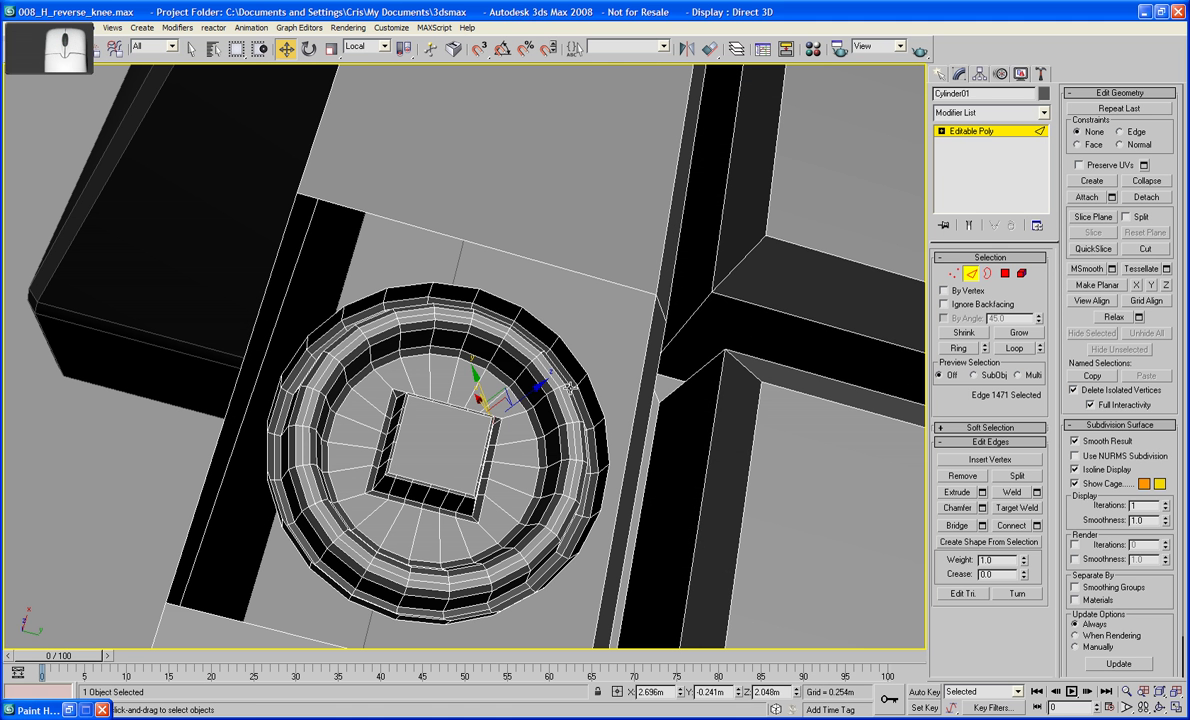
click(465, 289)
ctrl+click(470, 242)
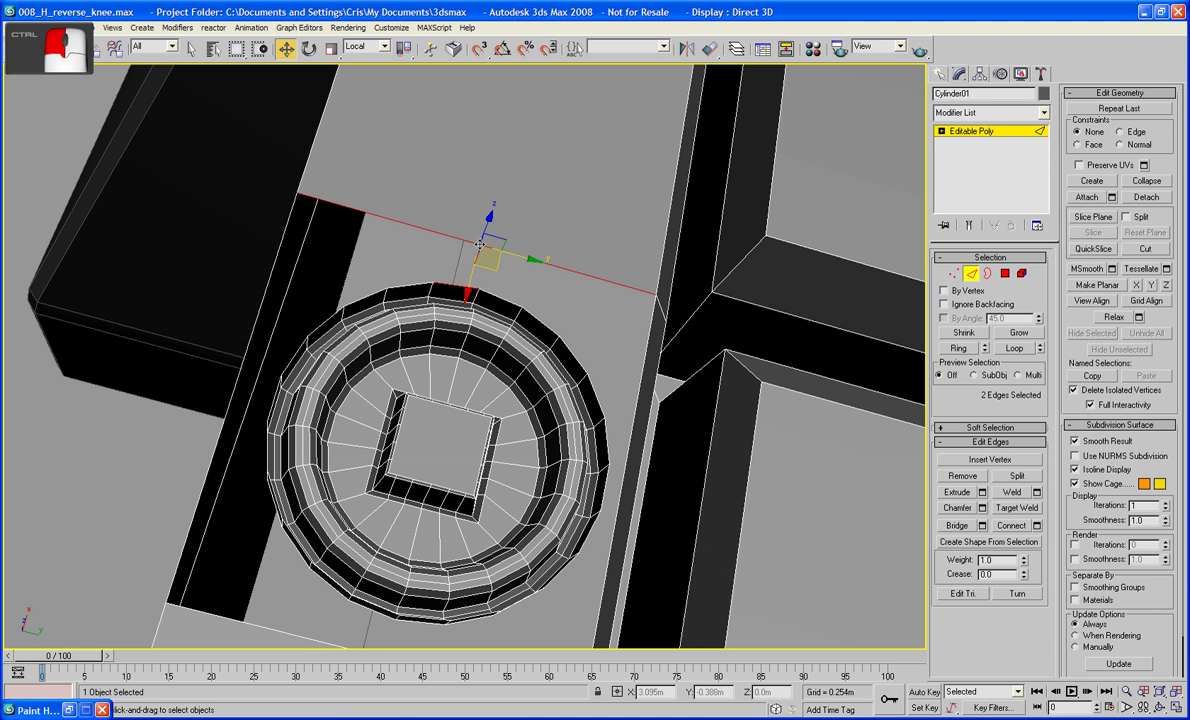
click(960, 526)
- Cap the remaining open borders around the guard's lower and upper bolts, ending with nothing selected
click(988, 274)
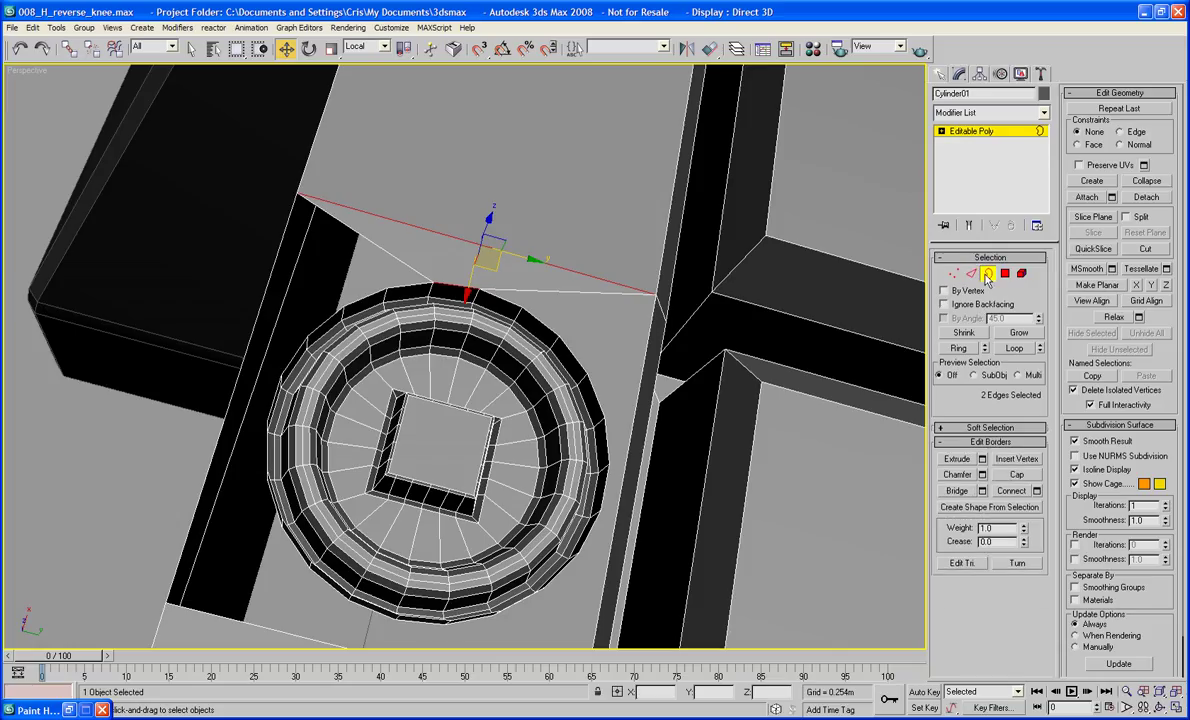
click(640, 297)
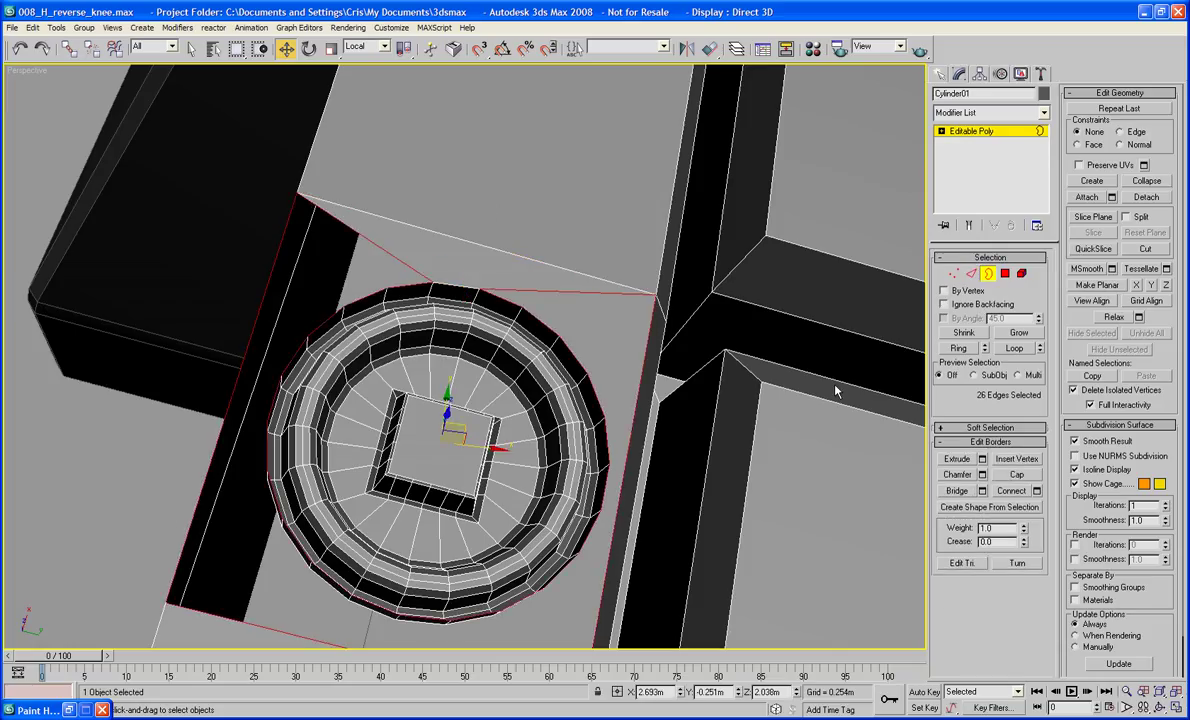
click(1014, 476)
middle_drag(625, 286, 500, 325)
scroll(627, 343, down, 5)
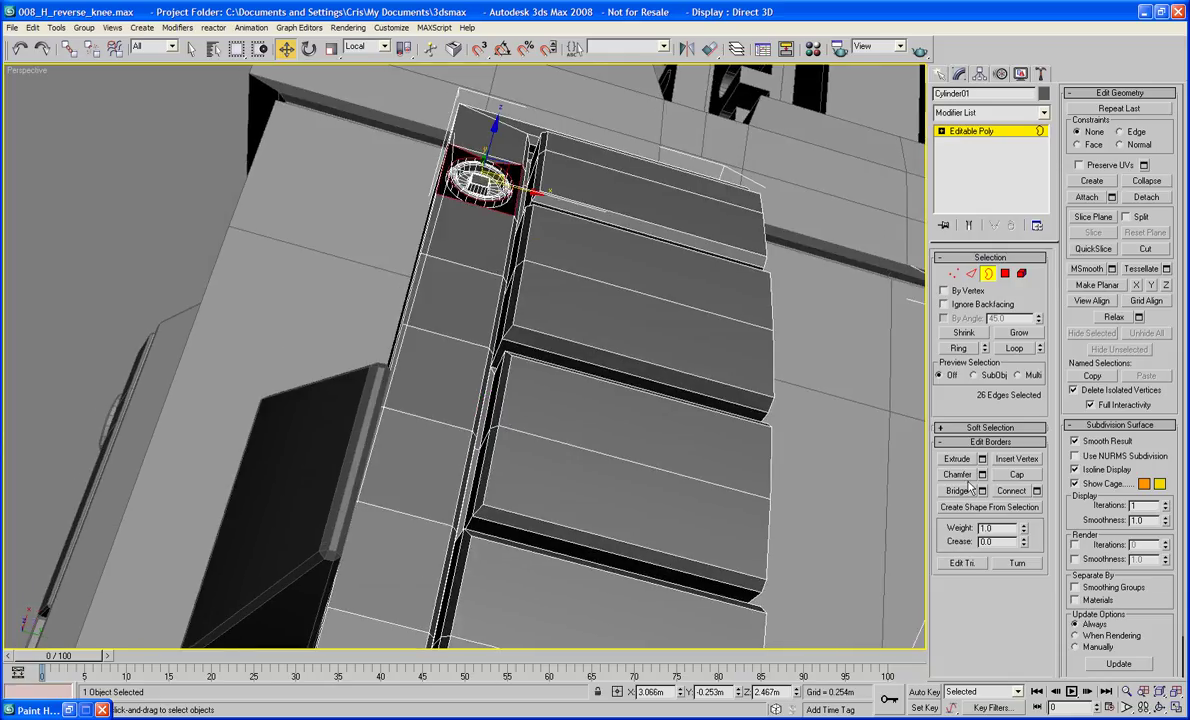
click(1022, 475)
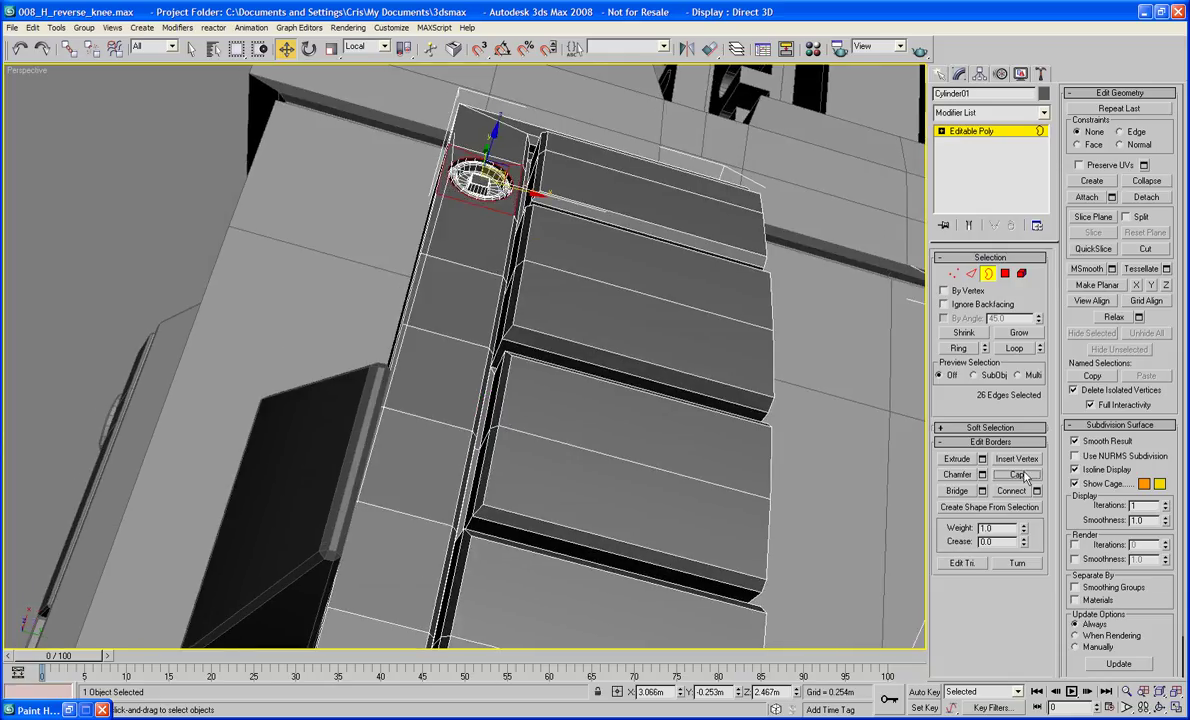
alt+middle_drag(765, 445, 700, 430)
scroll(650, 425, down, 3)
click(204, 255)
alt+middle_drag(204, 260, 432, 467)
scroll(547, 390, up, 4)
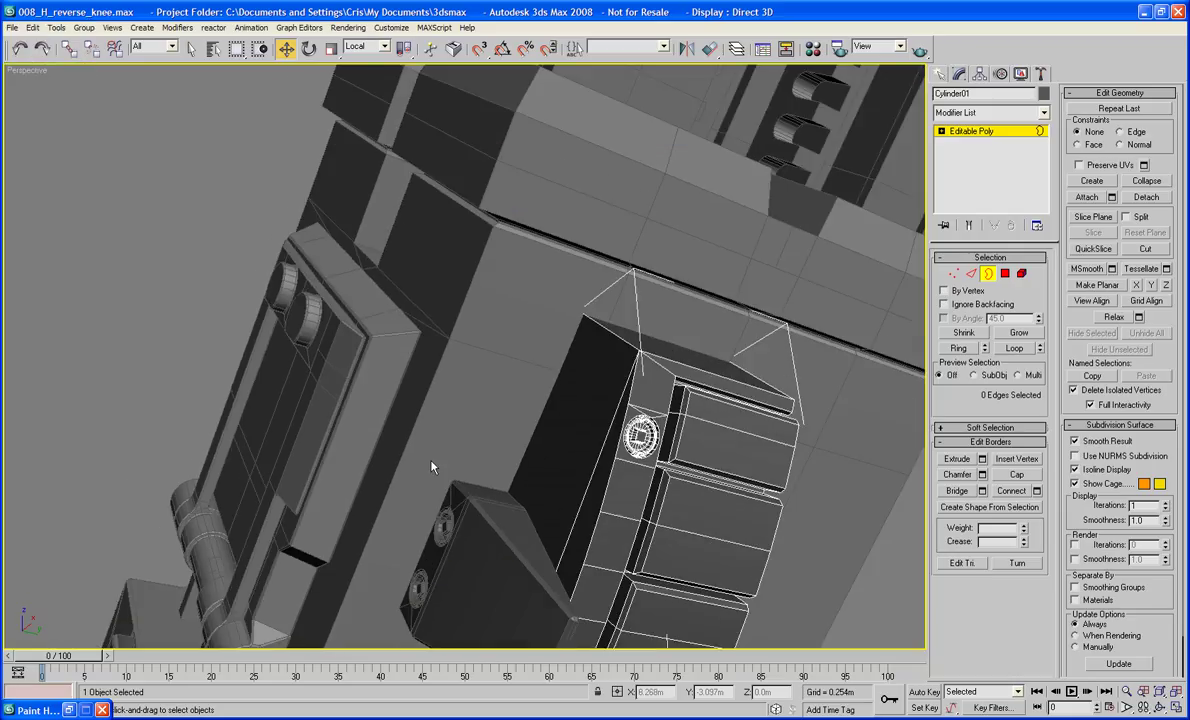
- Leave border editing and attach the tapered box with its bolts to the slatted guard
click(69, 710)
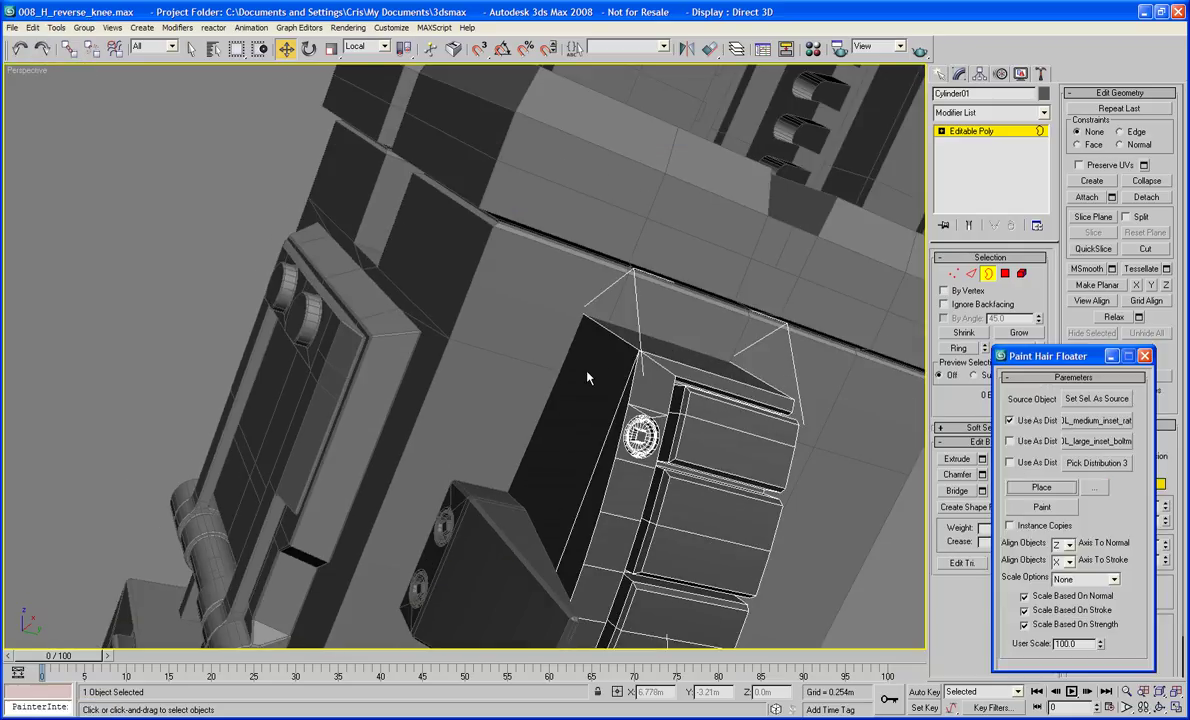
click(273, 145)
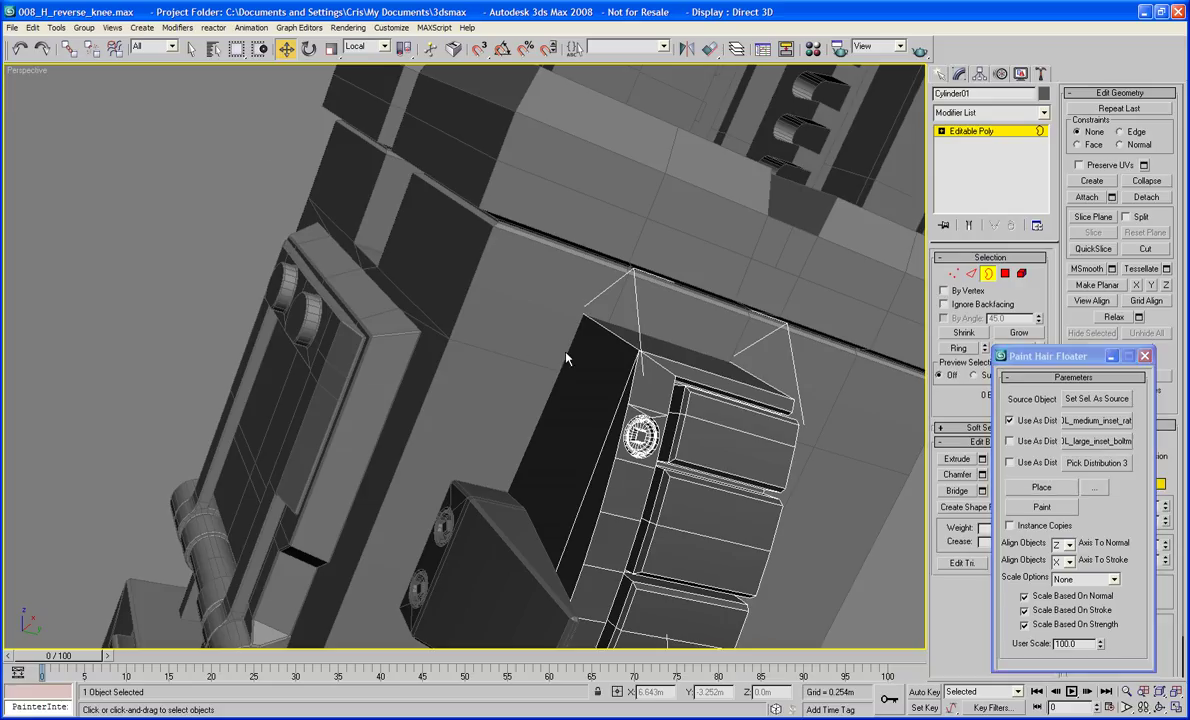
click(991, 274)
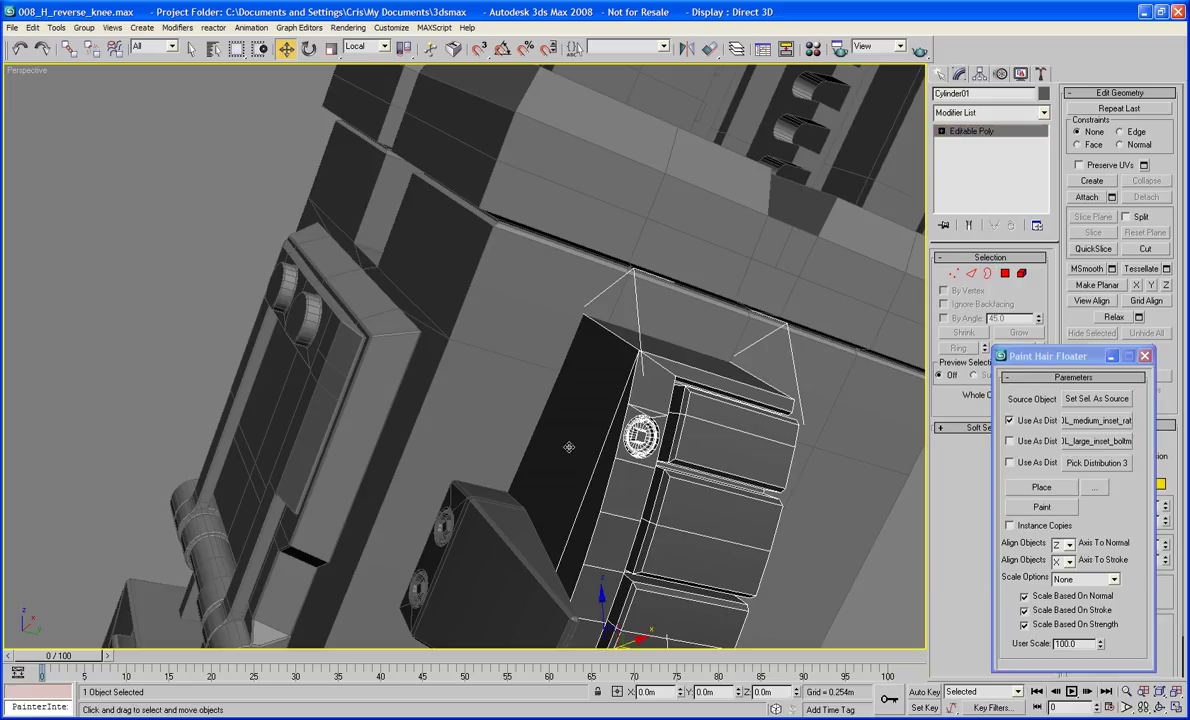
right_click(537, 422)
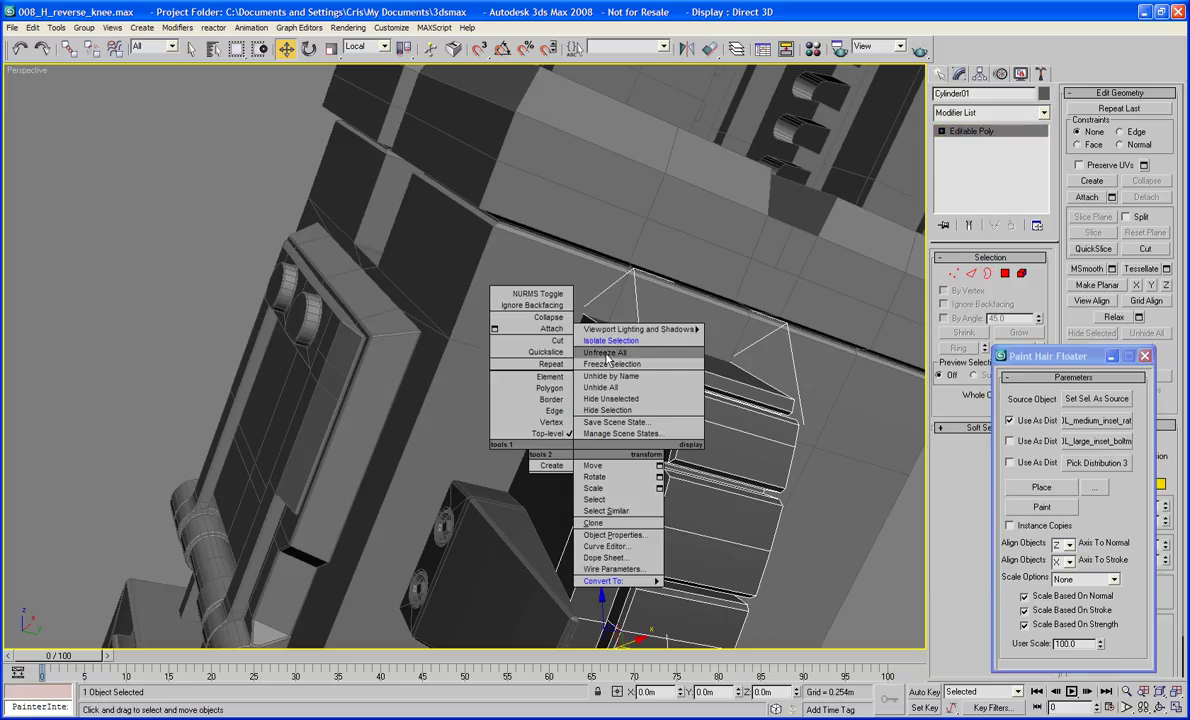
click(566, 328)
alt+middle_drag(551, 355, 528, 372)
click(466, 103)
alt+middle_drag(570, 200, 582, 228)
key(z)
click(805, 388)
alt+middle_drag(805, 388, 672, 385)
click(476, 297)
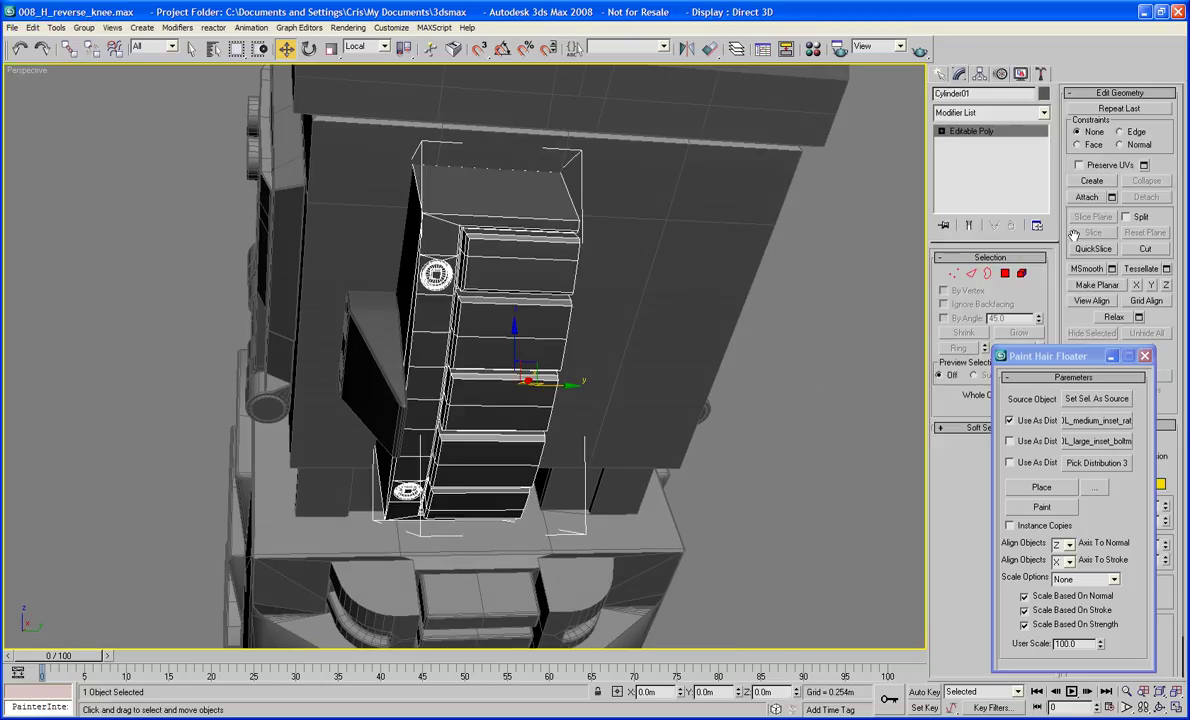
click(1084, 197)
click(390, 381)
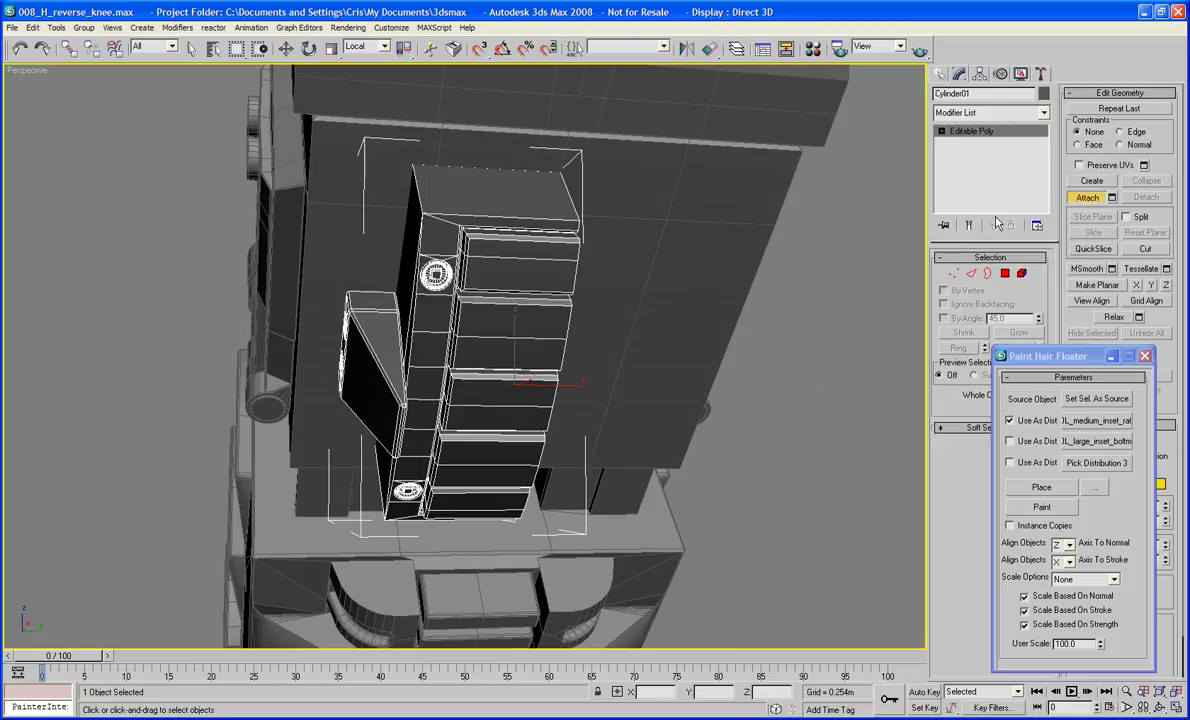
click(1087, 198)
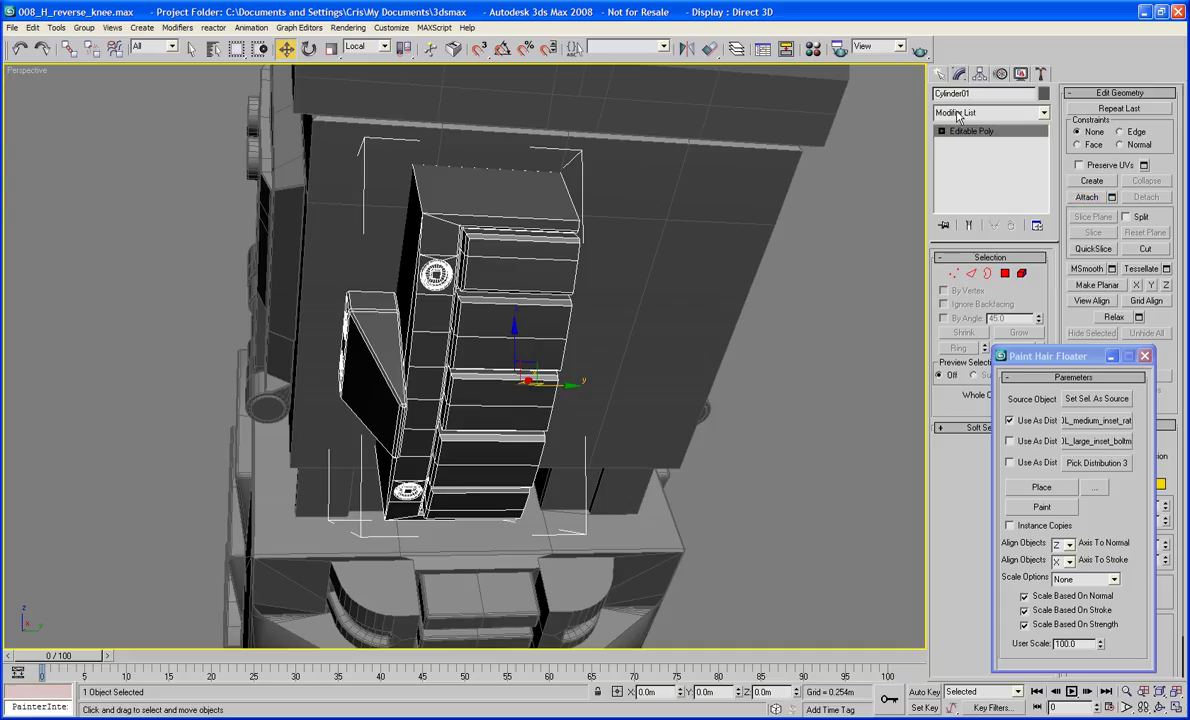
- Add a Symmetry modifier to the combined guard and tapered box
click(985, 112)
key(s)
key(s)
key(s)
key(s)
key(s)
key(s)
key(s)
key(s)
key(s)
key(s)
key(s)
key(s)
key(s)
key(s)
key(s)
key(s)
key(s)
key(s)
key(s)
key(s)
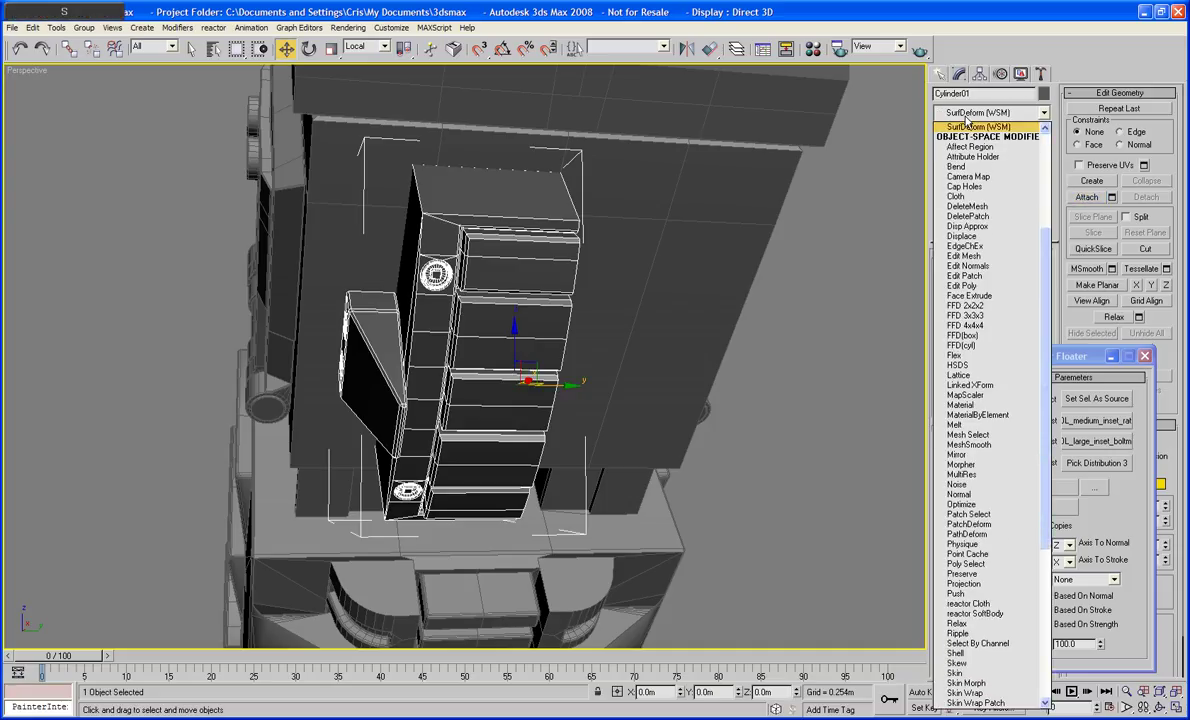
key(s)
key(s)
key(s)
key(s)
key(s)
key(s)
key(s)
key(s)
key(s)
key(s)
key(s)
key(s)
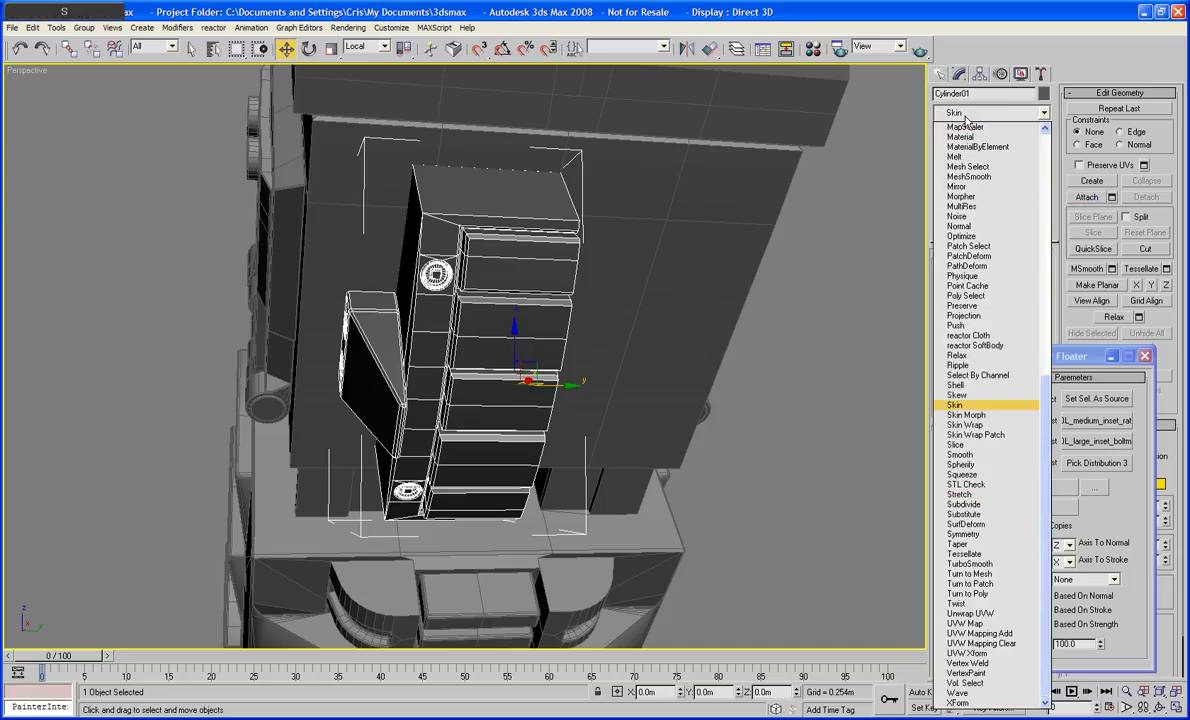
key(s)
key(s)
key(s)
key(s)
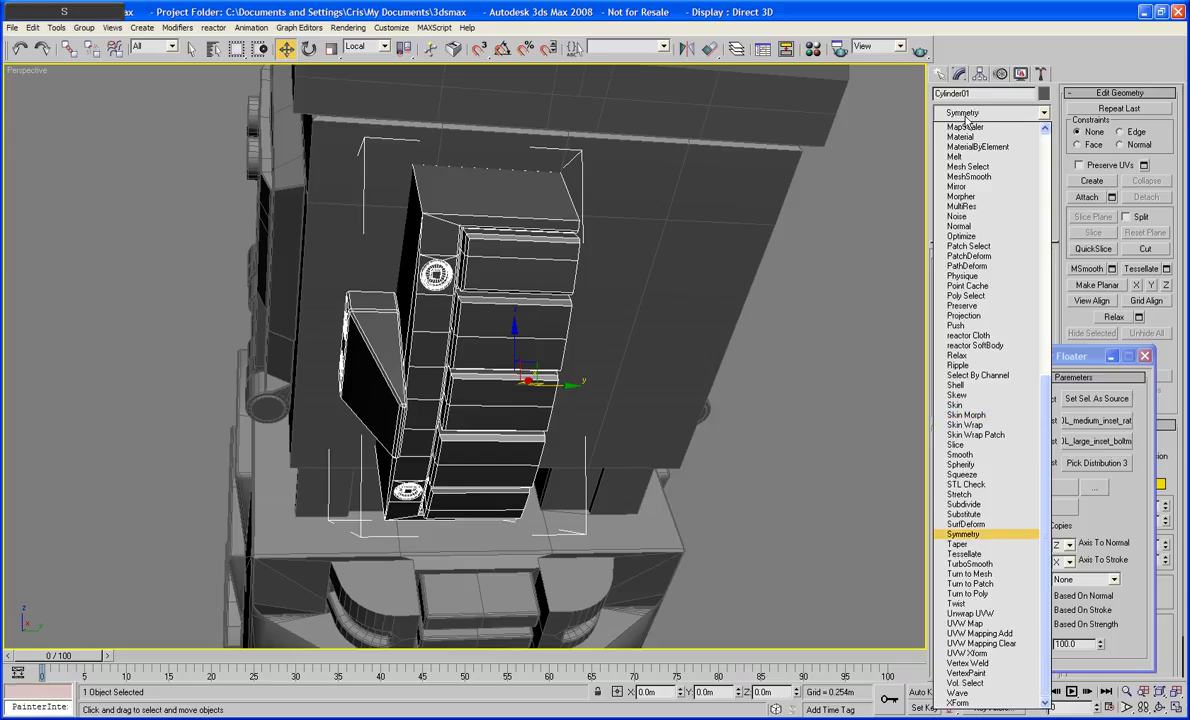
key(Return)
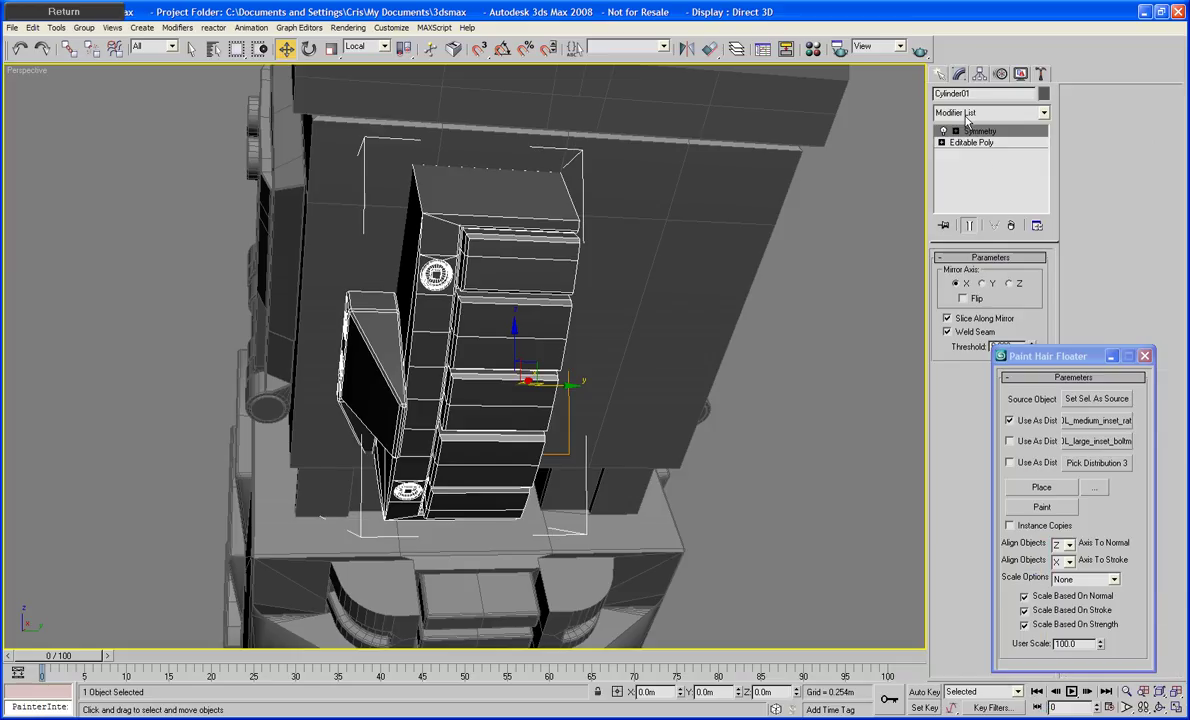
- Mirror the guard about the Y axis with Flip enabled, and collapse the result to an Editable Poly
click(981, 285)
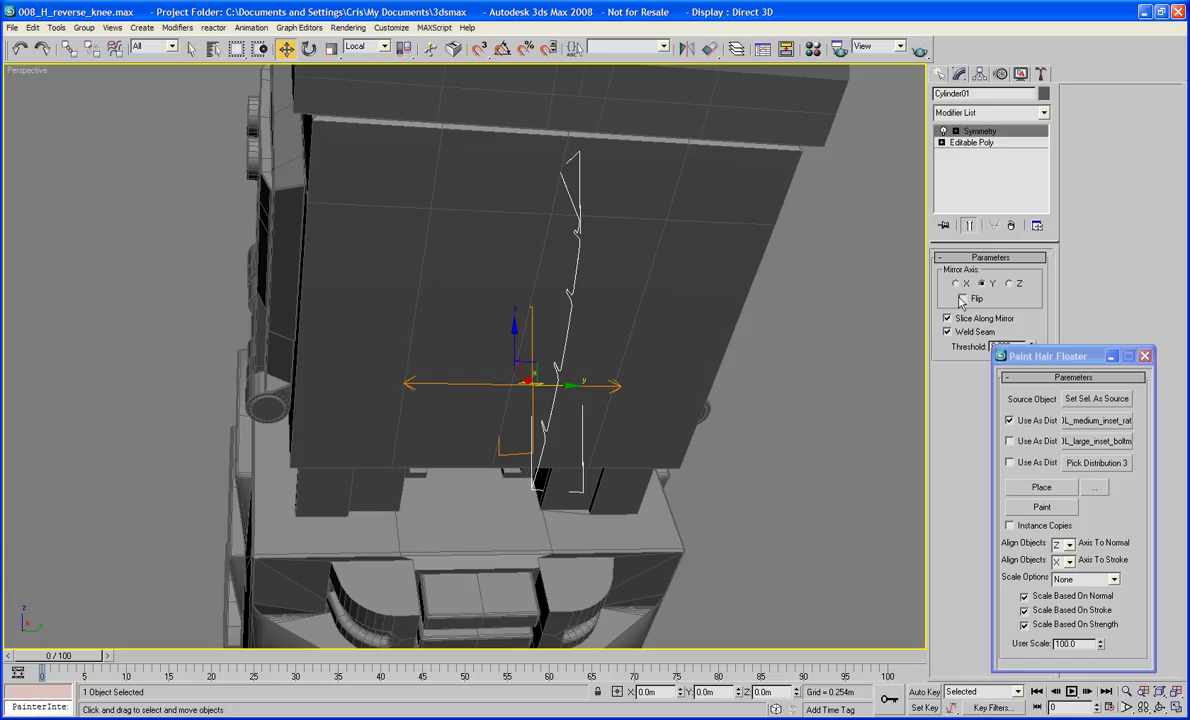
click(962, 300)
right_click(578, 283)
mouse_move(631, 414)
click(718, 422)
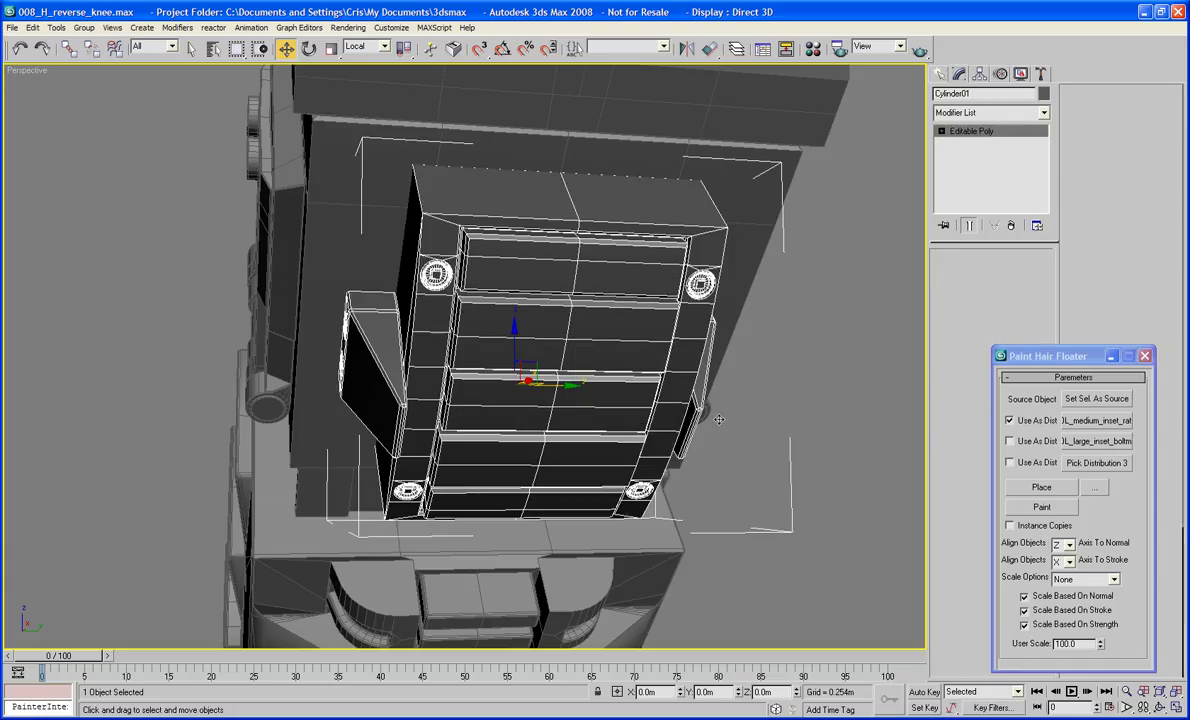
- Select all vertices of the mirrored guard and minimize the Paint Hair floater
click(953, 276)
key(ctrl+a)
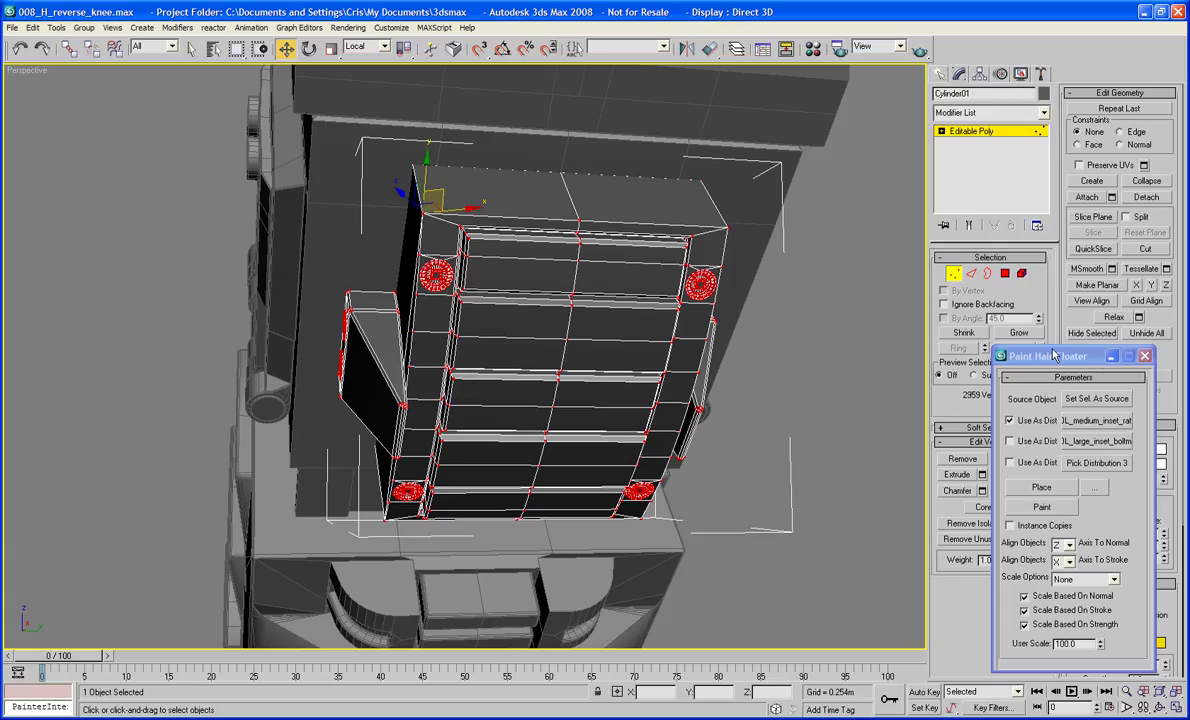
click(1111, 356)
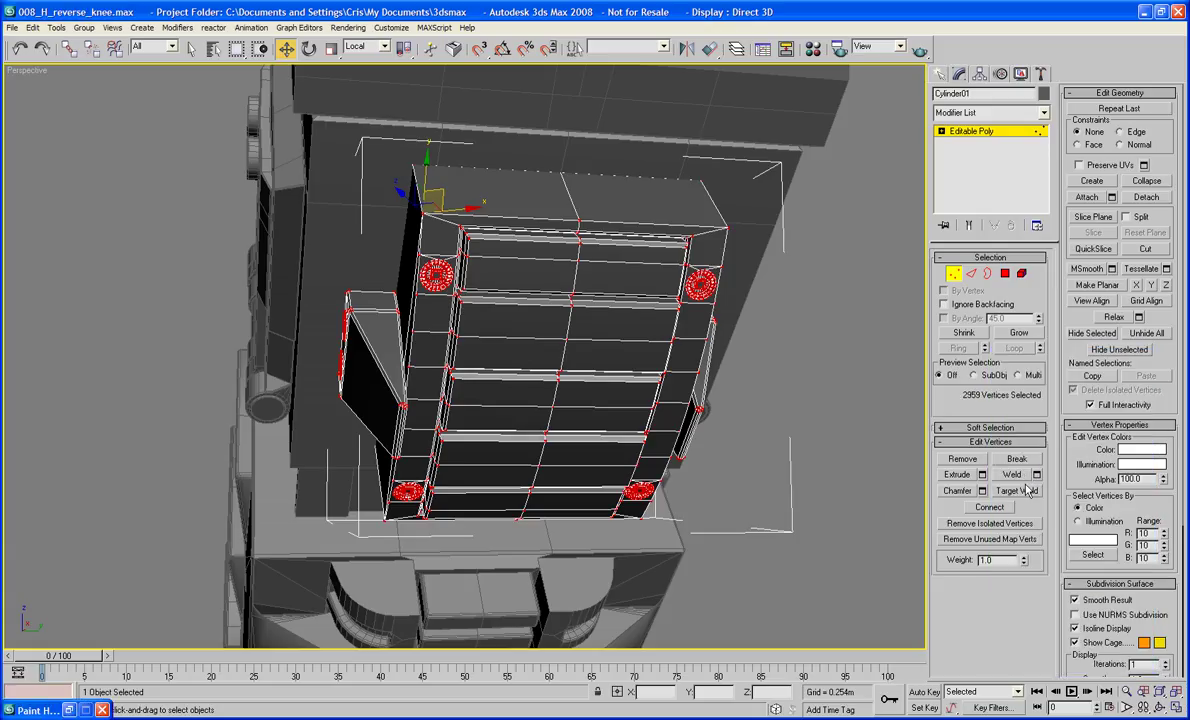
- Try to weld all the guard's selected vertices with the existing weld threshold, and undo the weld
click(1018, 474)
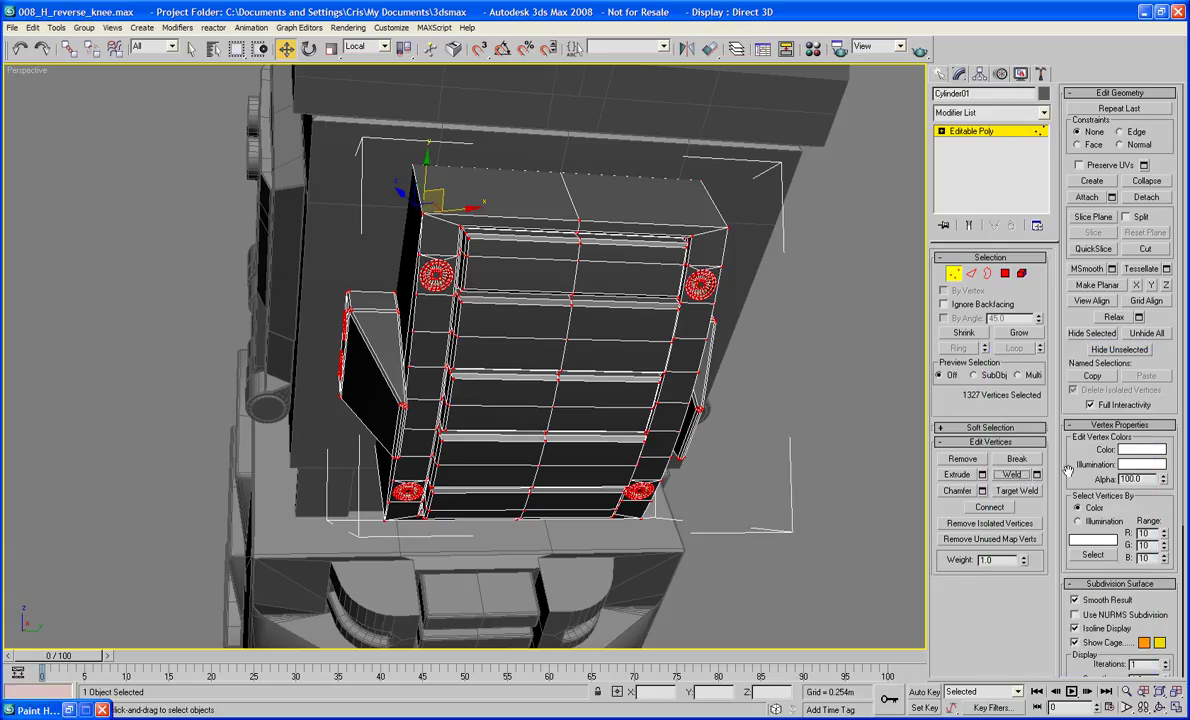
click(826, 420)
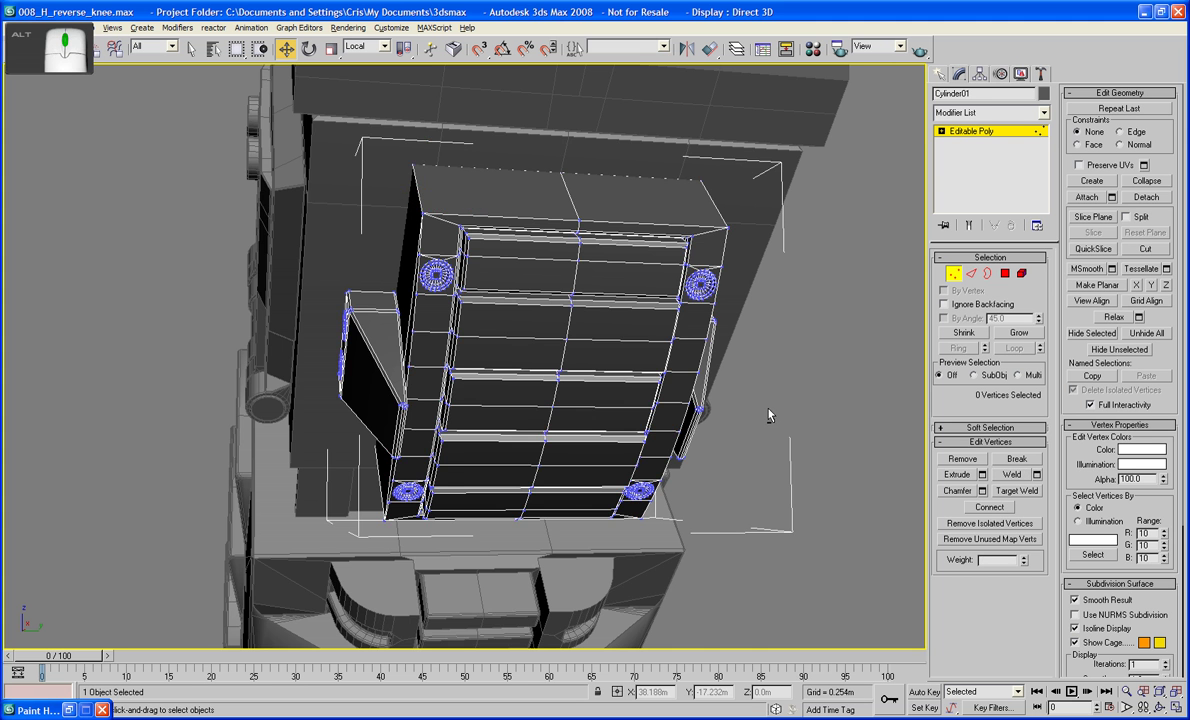
alt+middle_drag(826, 420, 726, 304)
scroll(786, 414, up, 5)
key(ctrl+z)
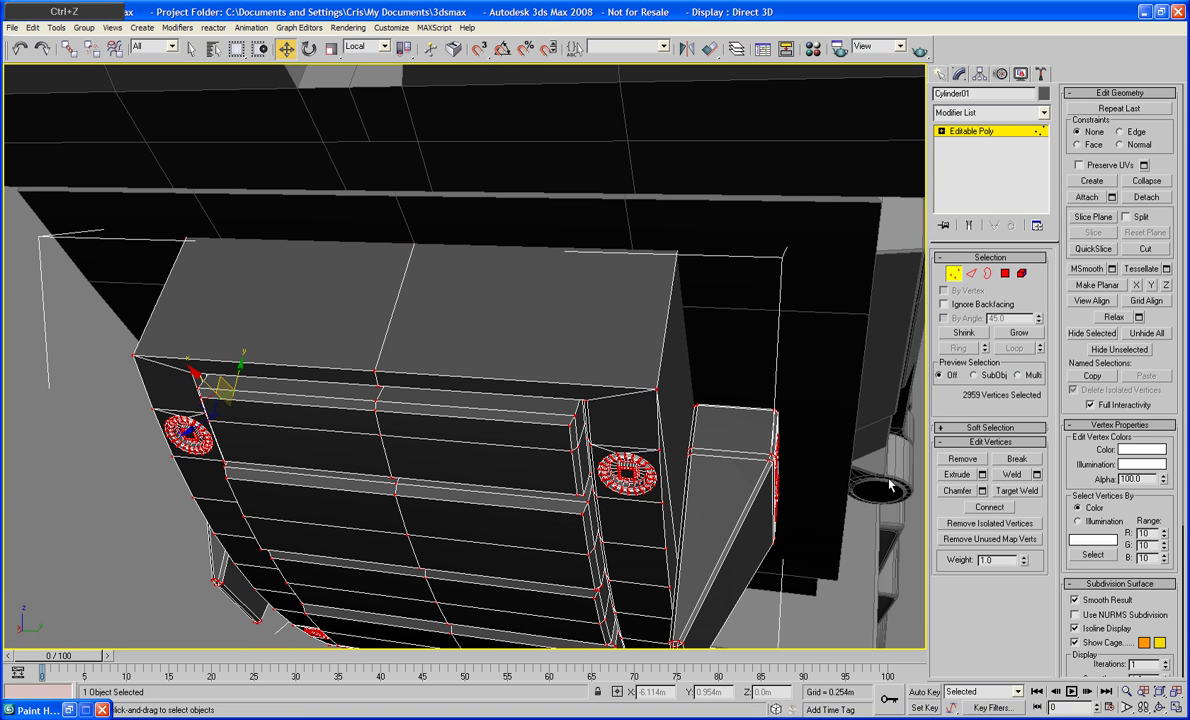
- Weld all the guard's selected vertices with a threshold of 0.001m and clear the selection
click(1036, 474)
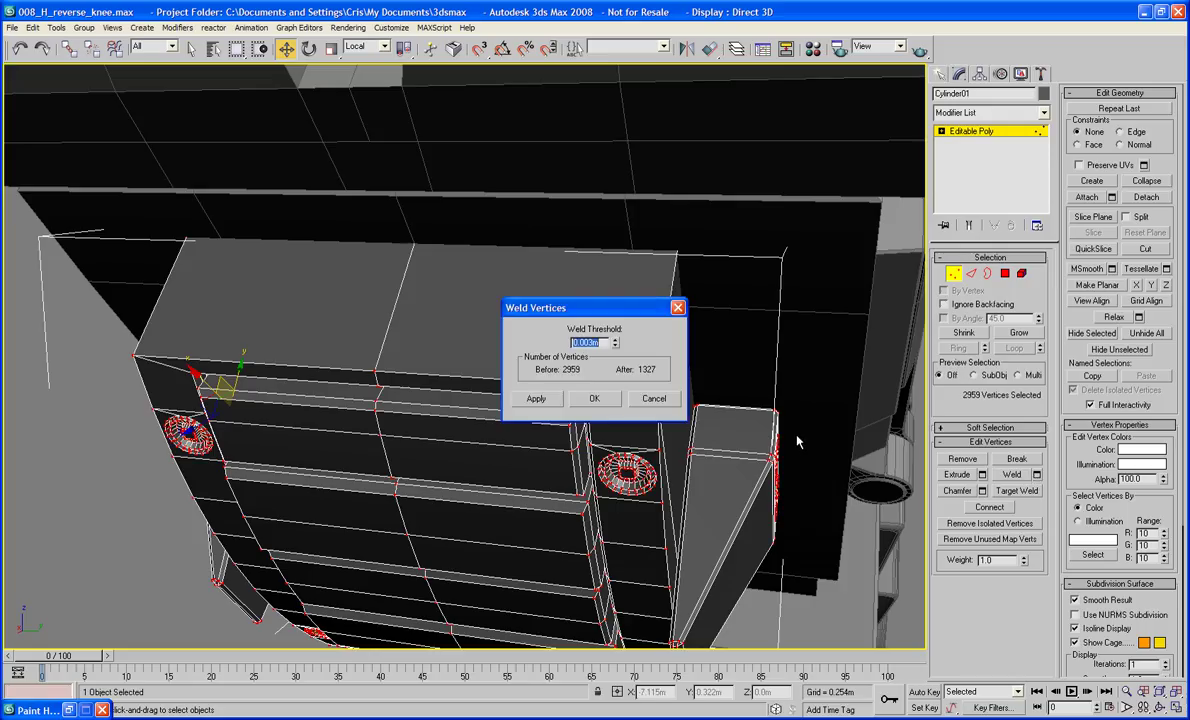
right_click(615, 345)
click(615, 341)
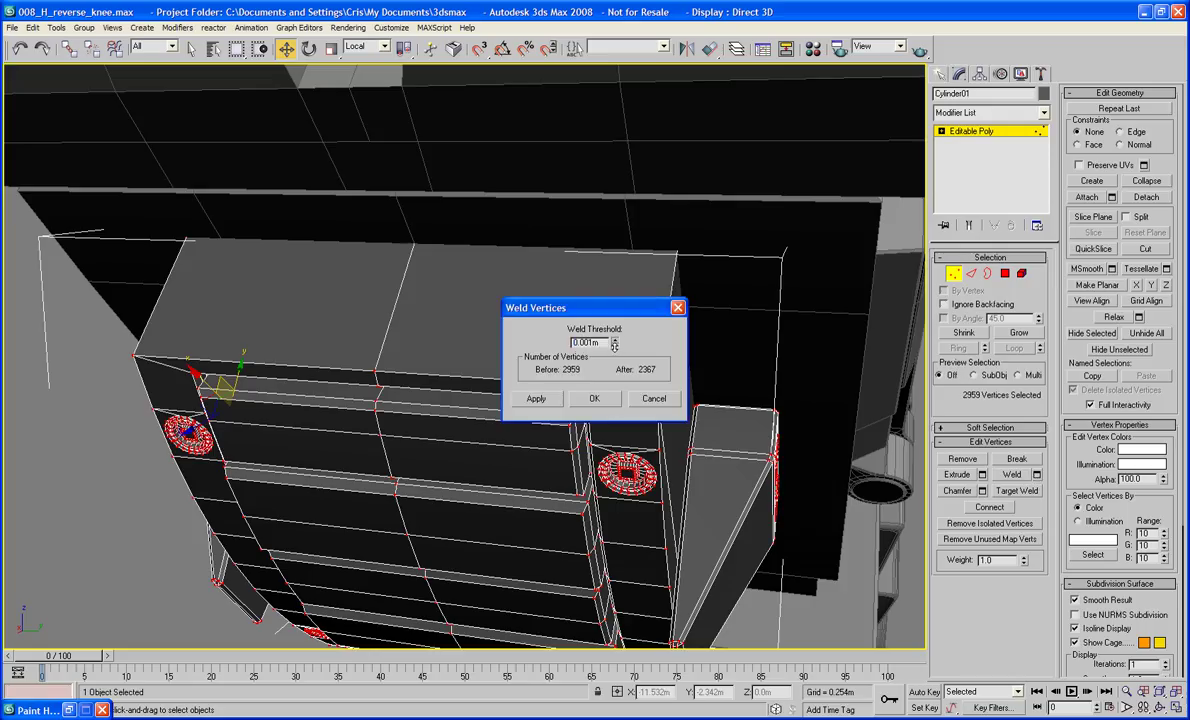
click(596, 404)
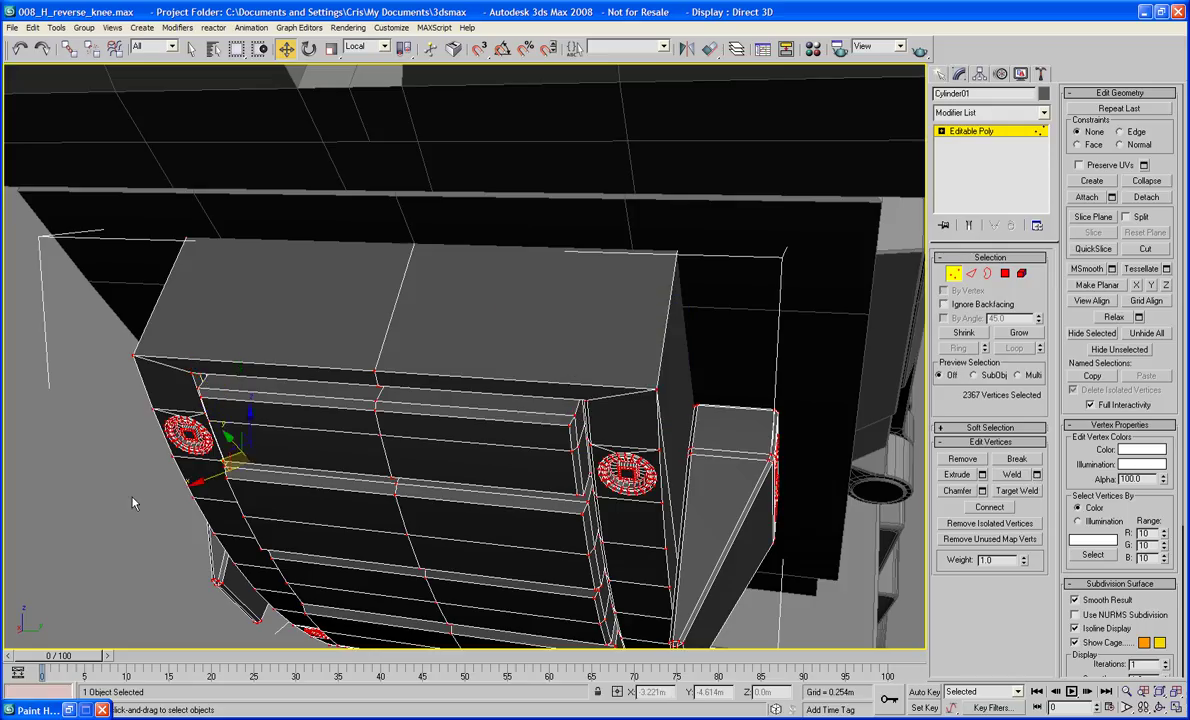
click(126, 467)
alt+middle_drag(126, 467, 394, 388)
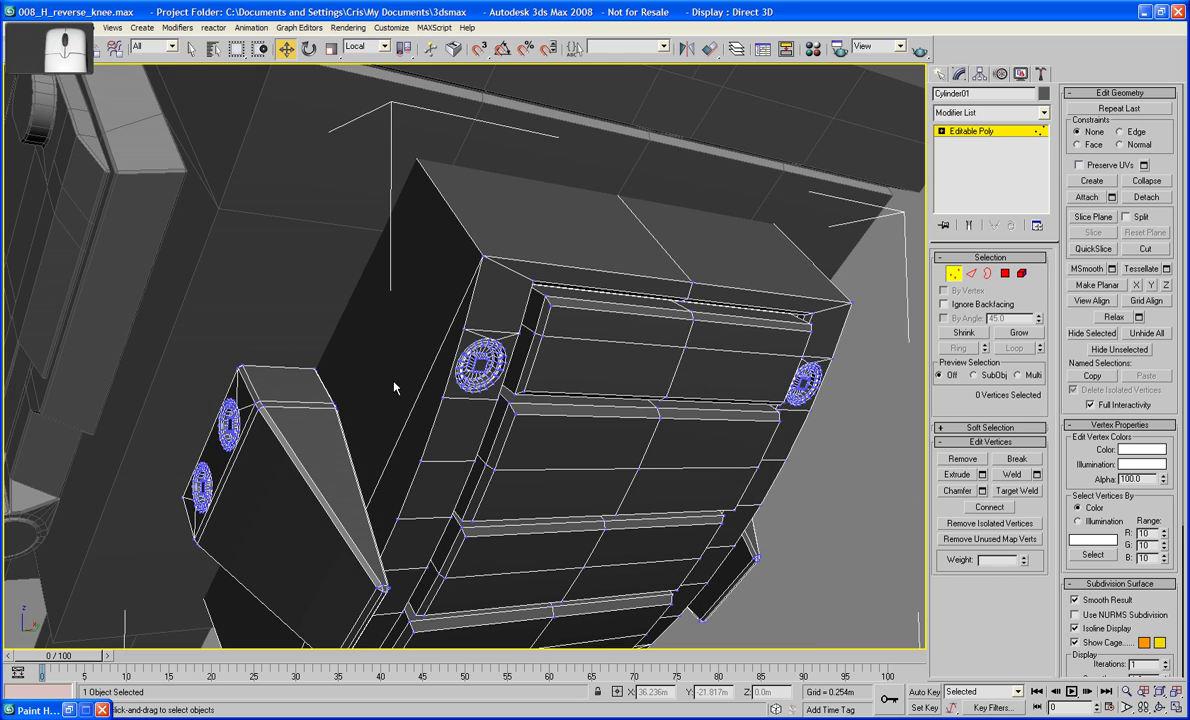
scroll(824, 489, down, 5)
alt+middle_drag(741, 470, 855, 367)
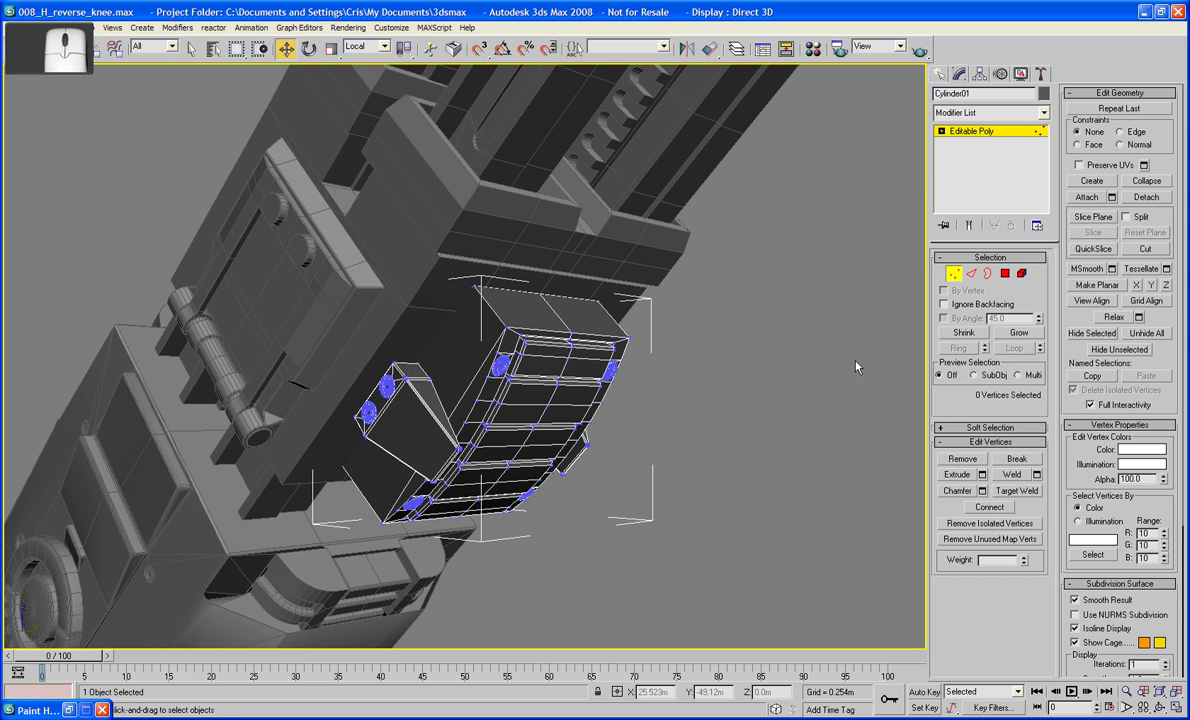
- Delete the Knee object's flat polygons hidden behind the slatted guard to open a hole in that face
click(950, 273)
click(459, 304)
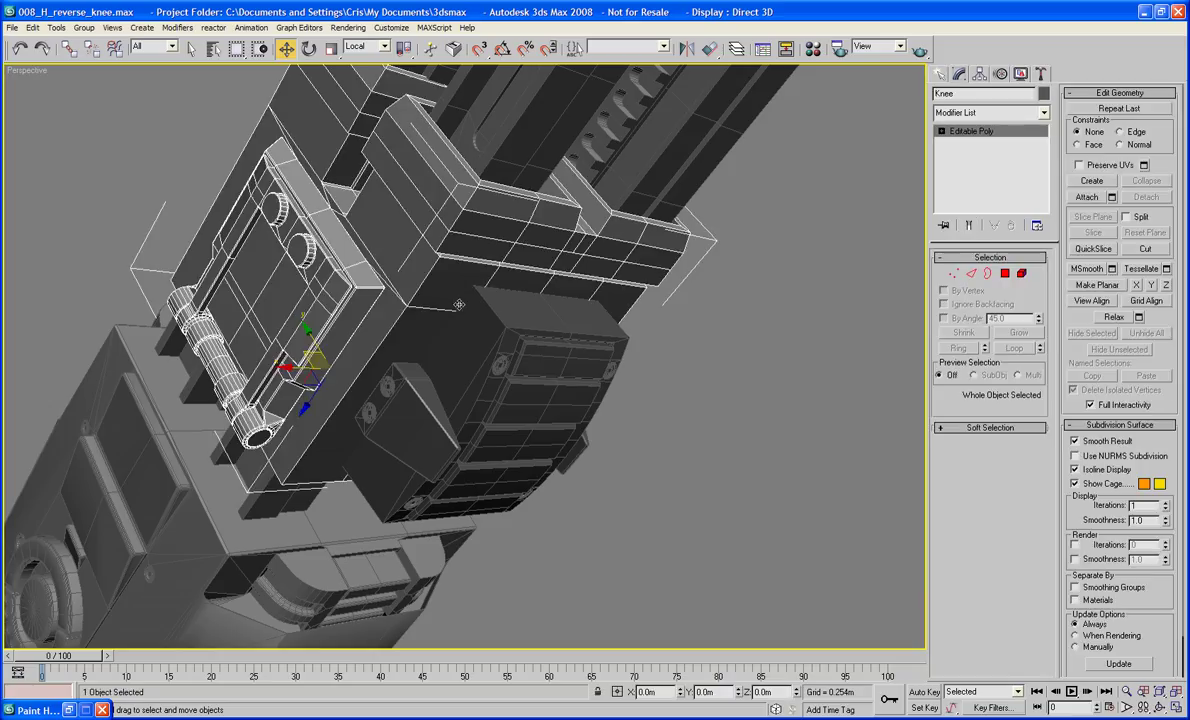
click(1004, 274)
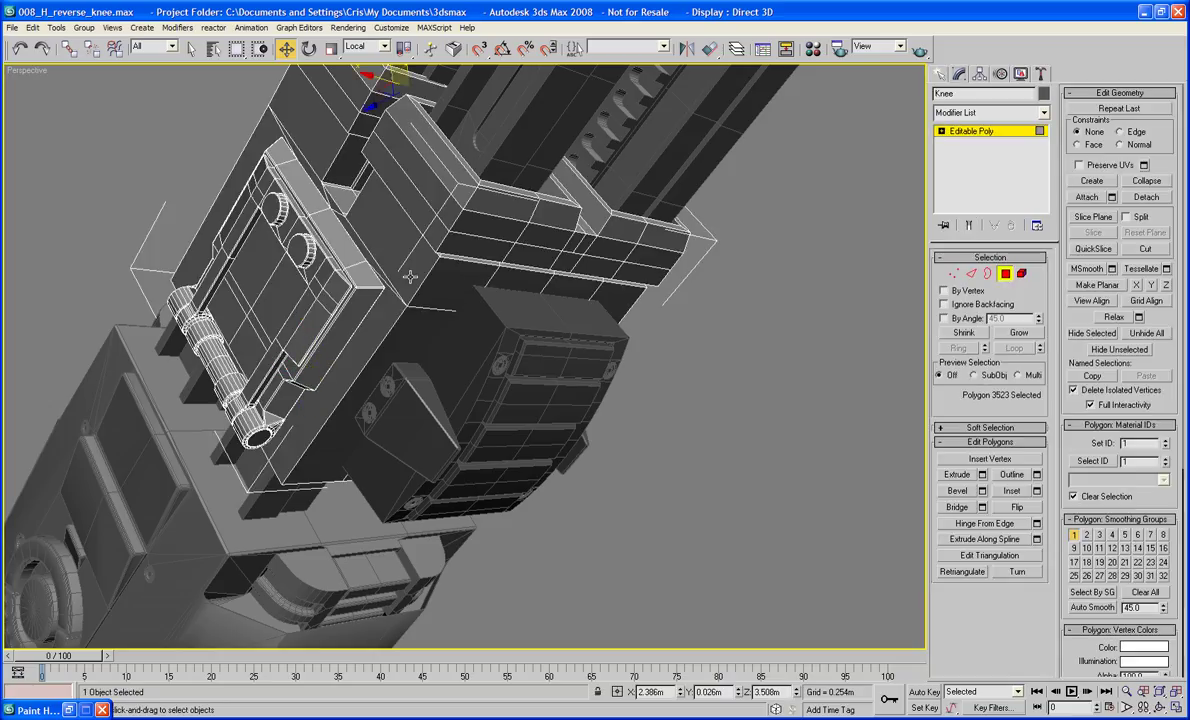
key(F3)
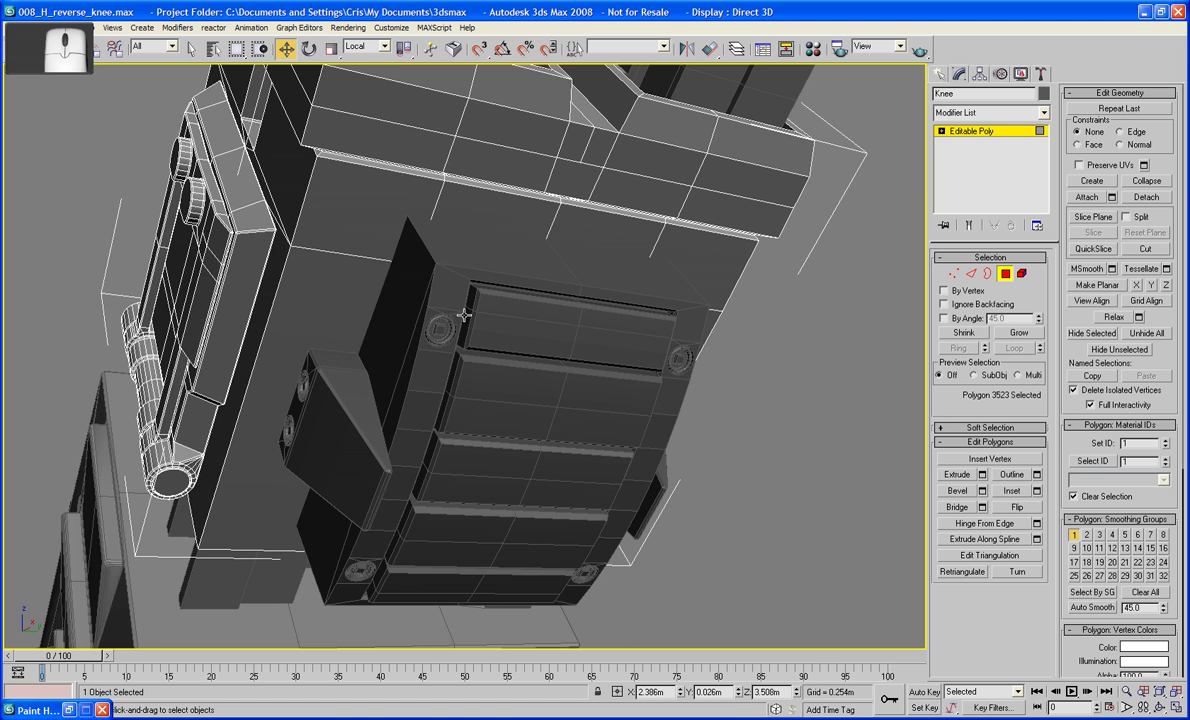
alt+middle_drag(464, 315, 452, 290)
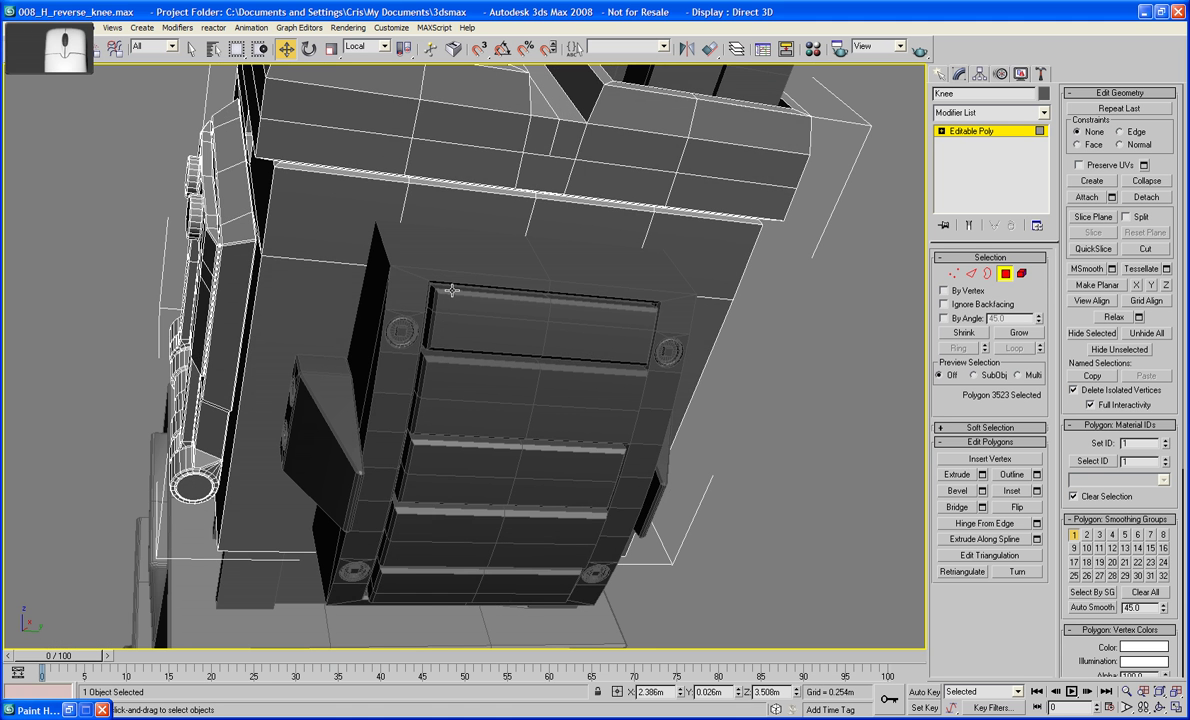
key(F3)
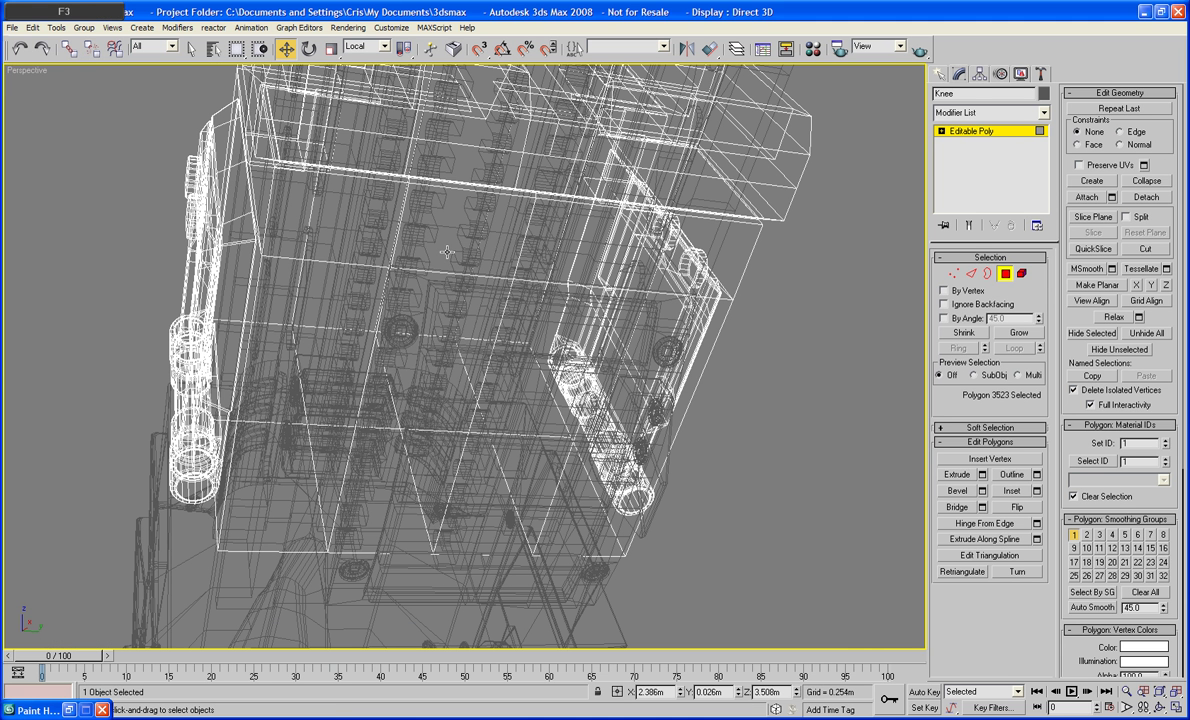
click(447, 252)
ctrl+click(428, 302)
ctrl+click(343, 337)
ctrl+click(381, 233)
ctrl+click(480, 233)
ctrl+click(516, 253)
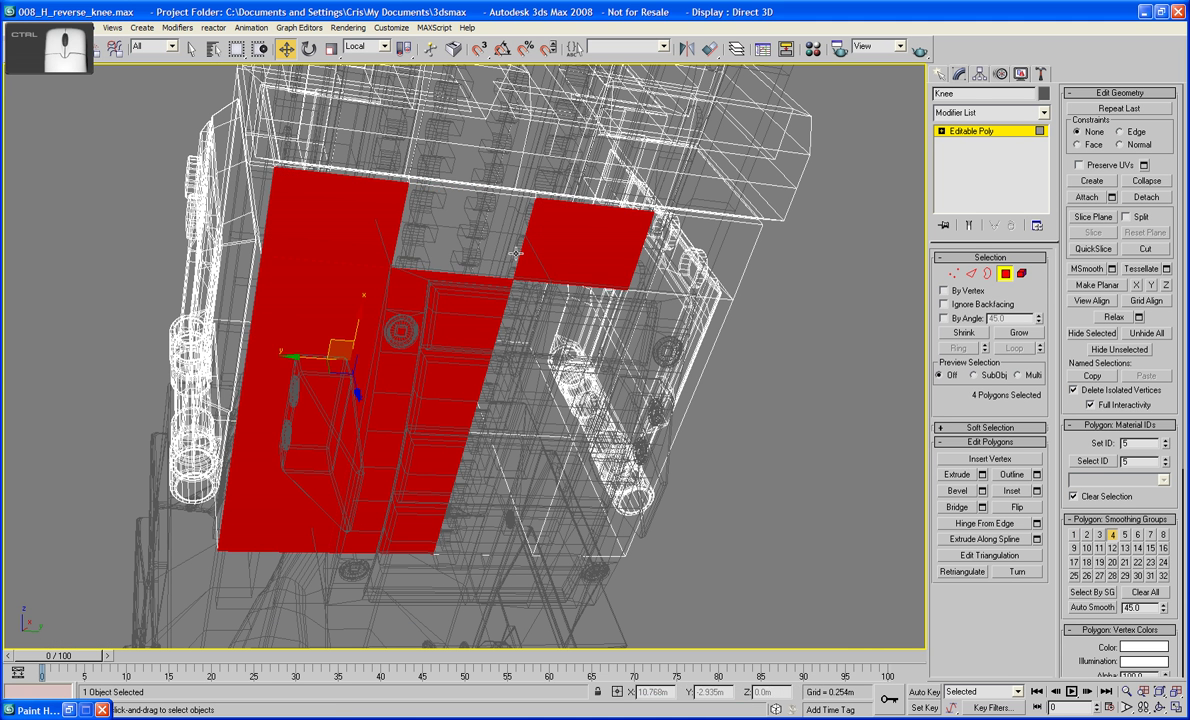
ctrl+click(475, 242)
ctrl+click(493, 318)
ctrl+click(618, 235)
ctrl+click(625, 315)
key(Delete)
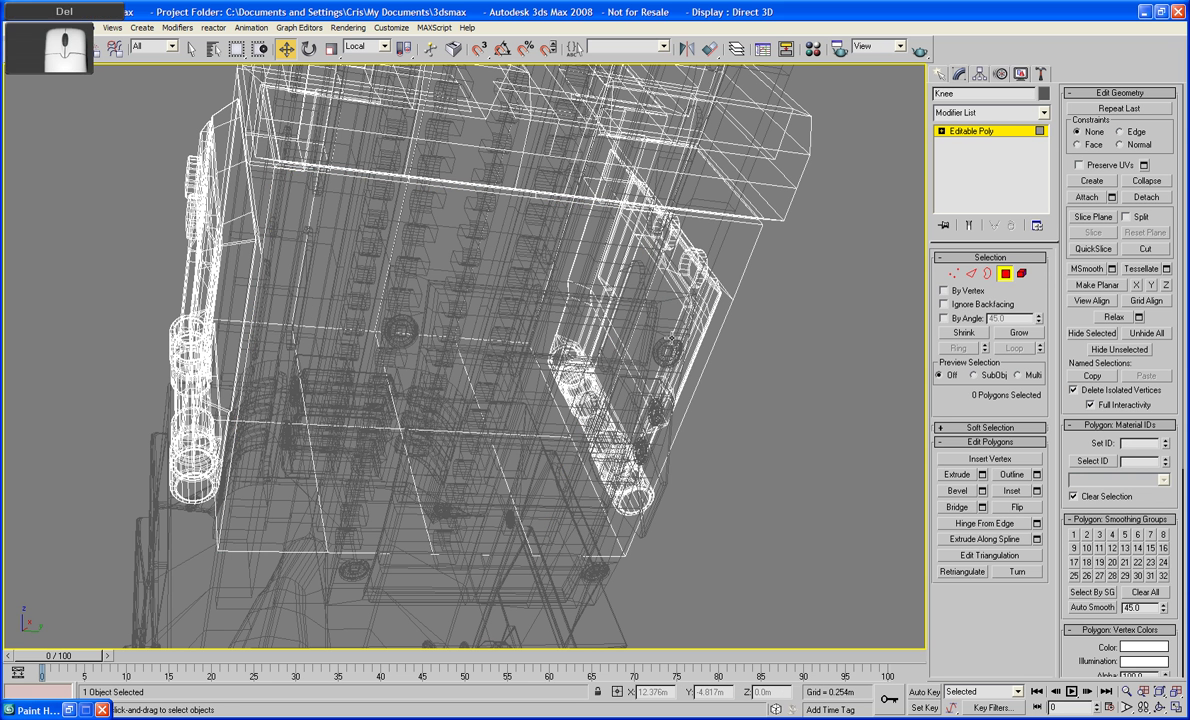
click(1006, 274)
key(F3)
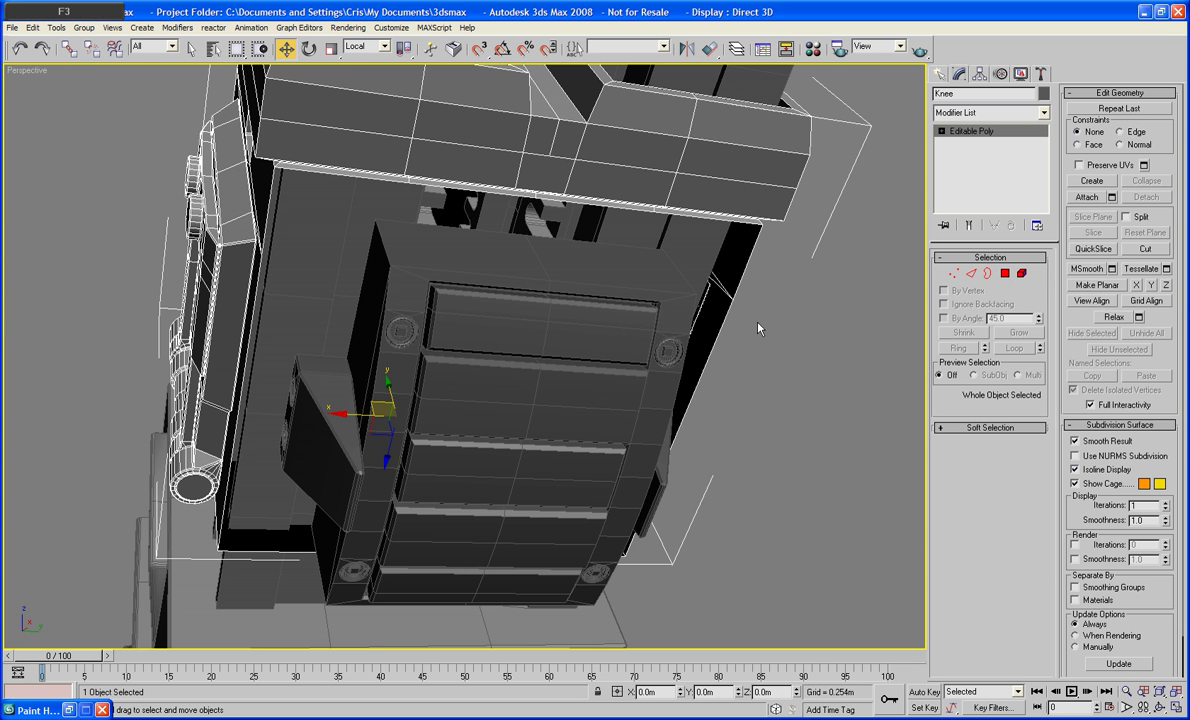
- Attach the slatted guard with its side boxes and bolts to the Knee object
alt+middle_drag(757, 339, 836, 262)
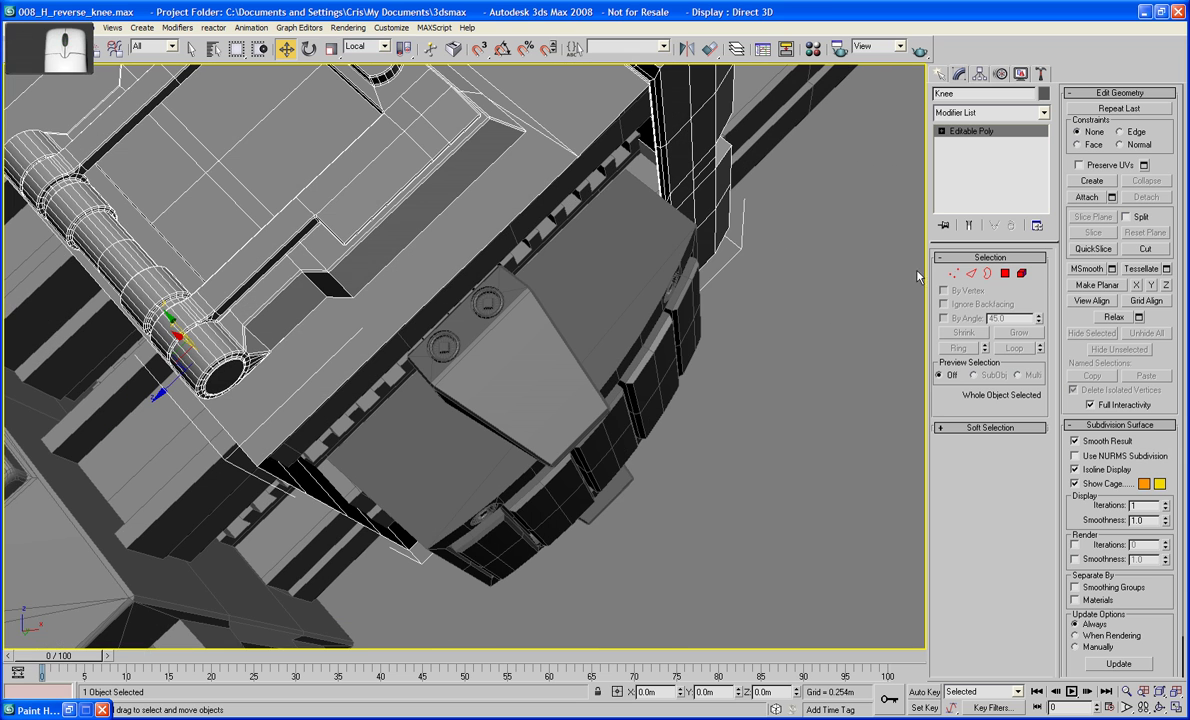
click(1086, 197)
alt+middle_drag(560, 400, 580, 510)
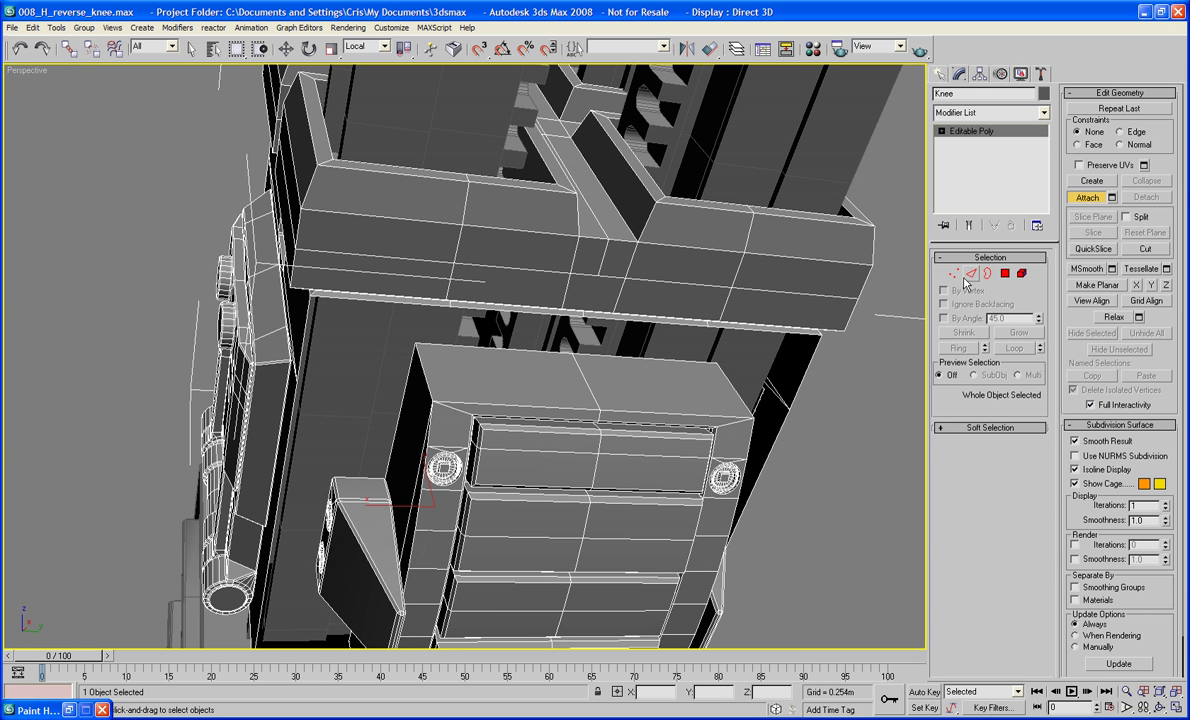
- Bridge the guard's upper and lower open edges to the matching edges of the knee opening
key(2)
click(957, 525)
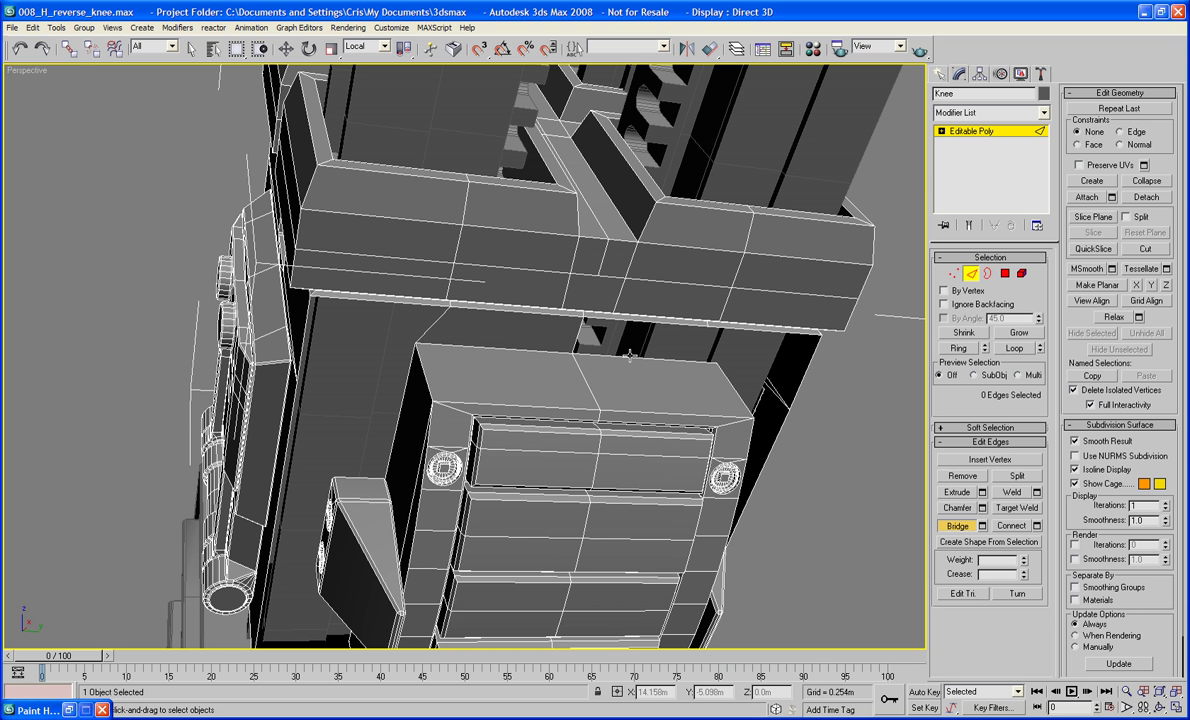
alt+middle_drag(591, 315, 629, 279)
scroll(629, 279, down, 3)
scroll(629, 279, up, 4)
middle_drag(459, 534, 491, 391)
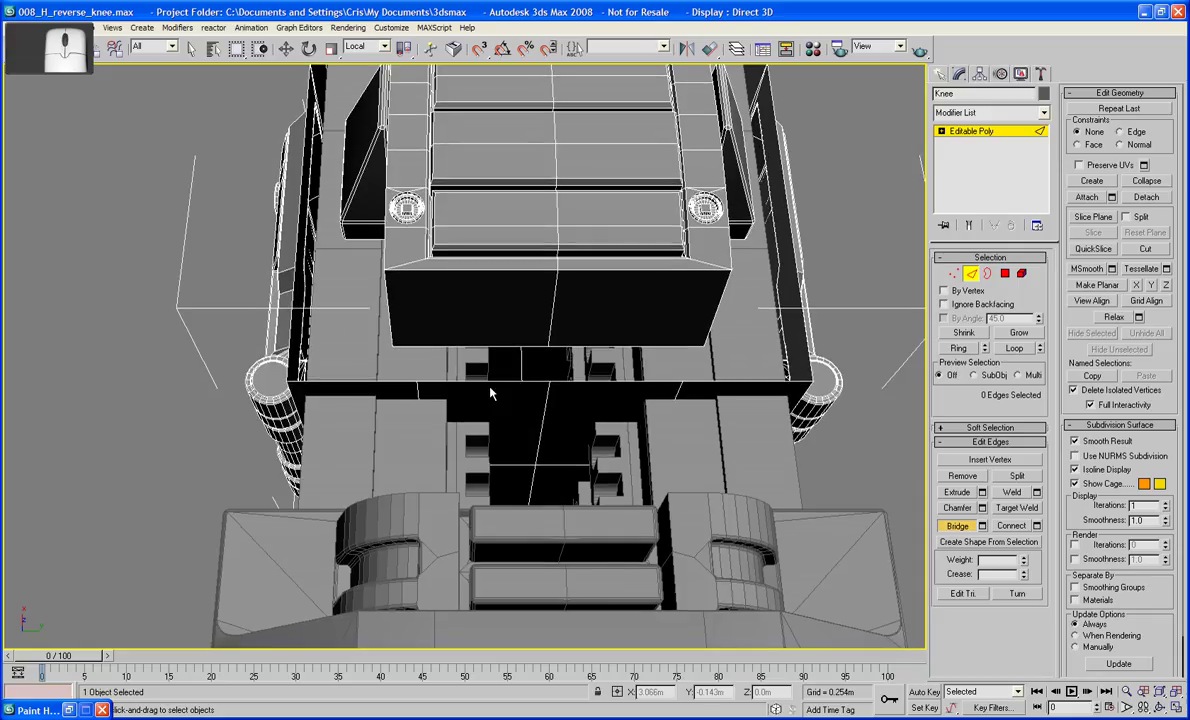
click(493, 385)
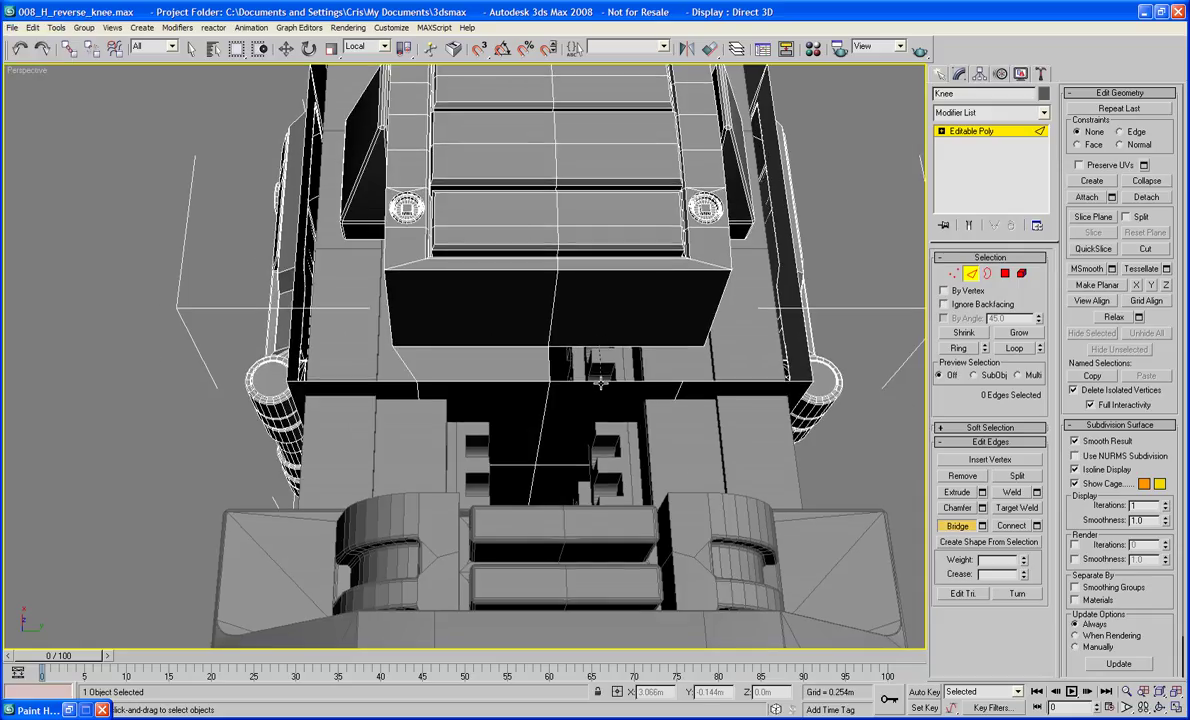
alt+middle_drag(604, 380, 633, 462)
- Cap the remaining open borders on both sides of the guard and leave border editing
click(988, 273)
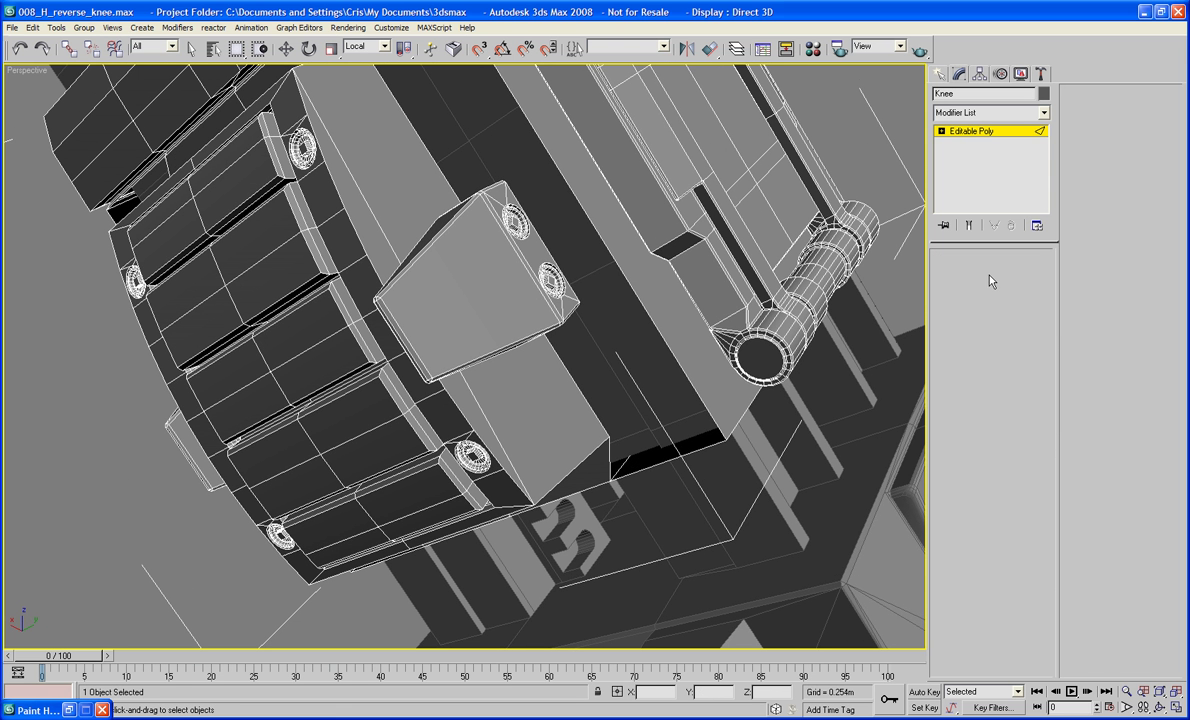
right_click(680, 372)
click(681, 371)
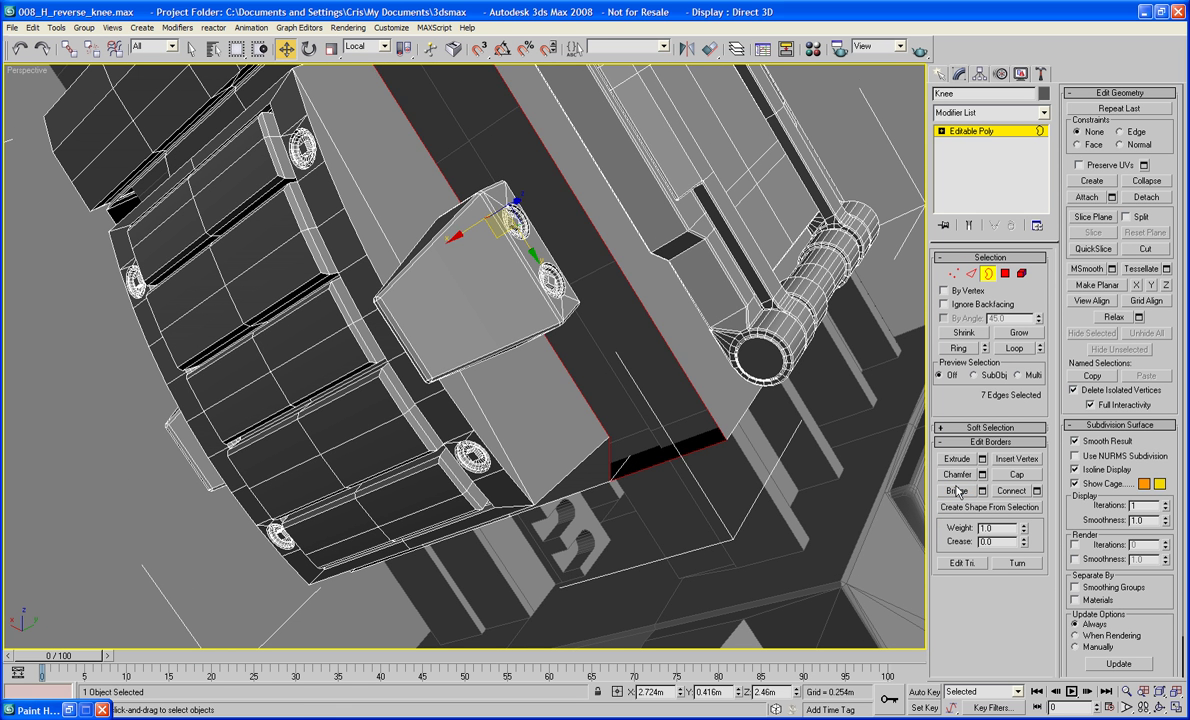
mouse_move(918, 452)
alt+middle_down()
mouse_move(926, 446)
mouse_move(819, 423)
mouse_move(928, 460)
alt+middle_up()
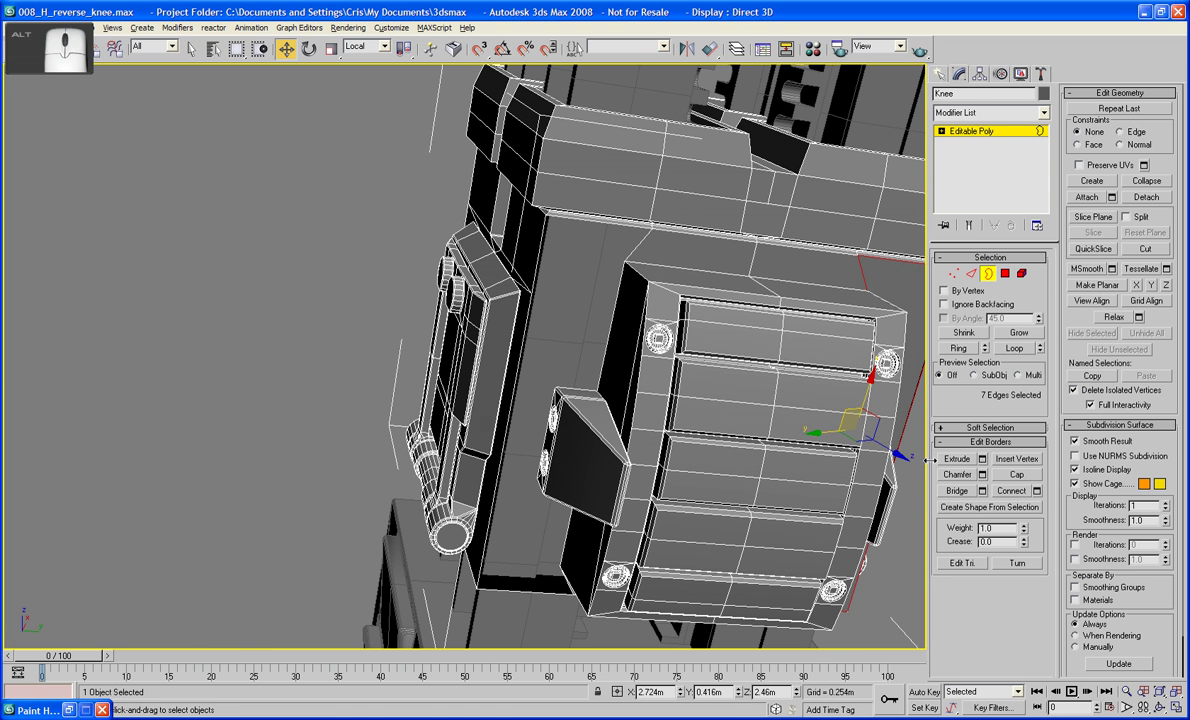
click(599, 372)
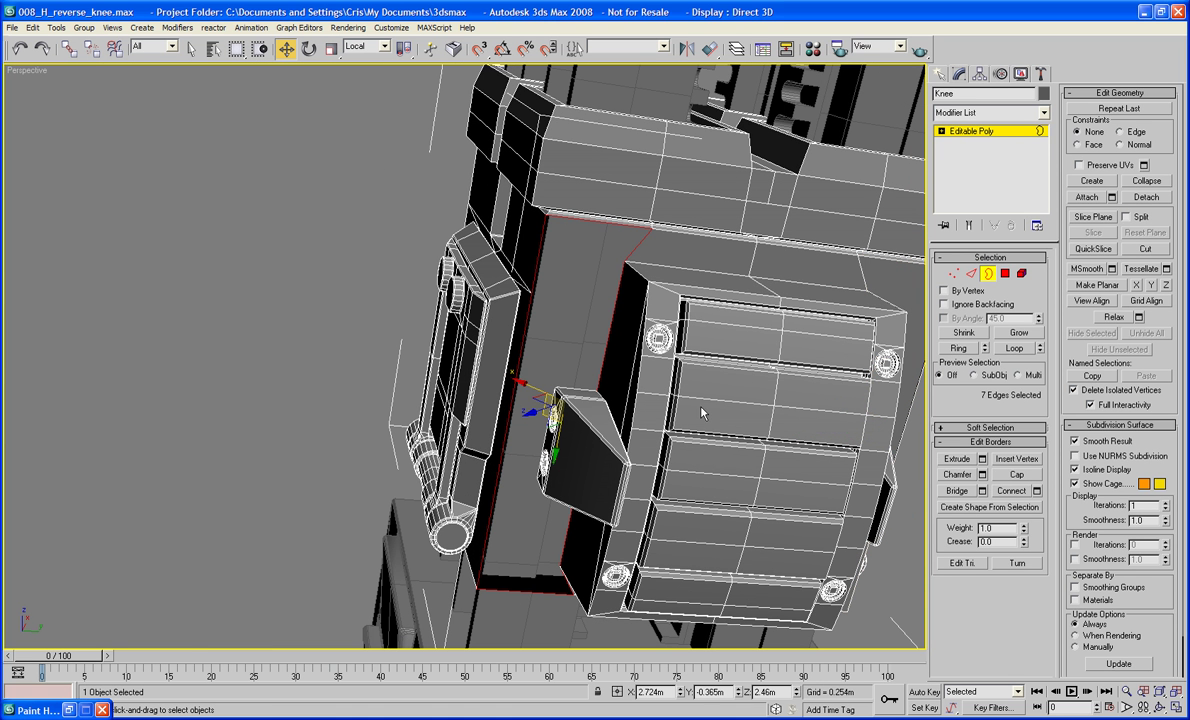
click(1023, 475)
middle_drag(905, 430, 863, 424)
click(988, 274)
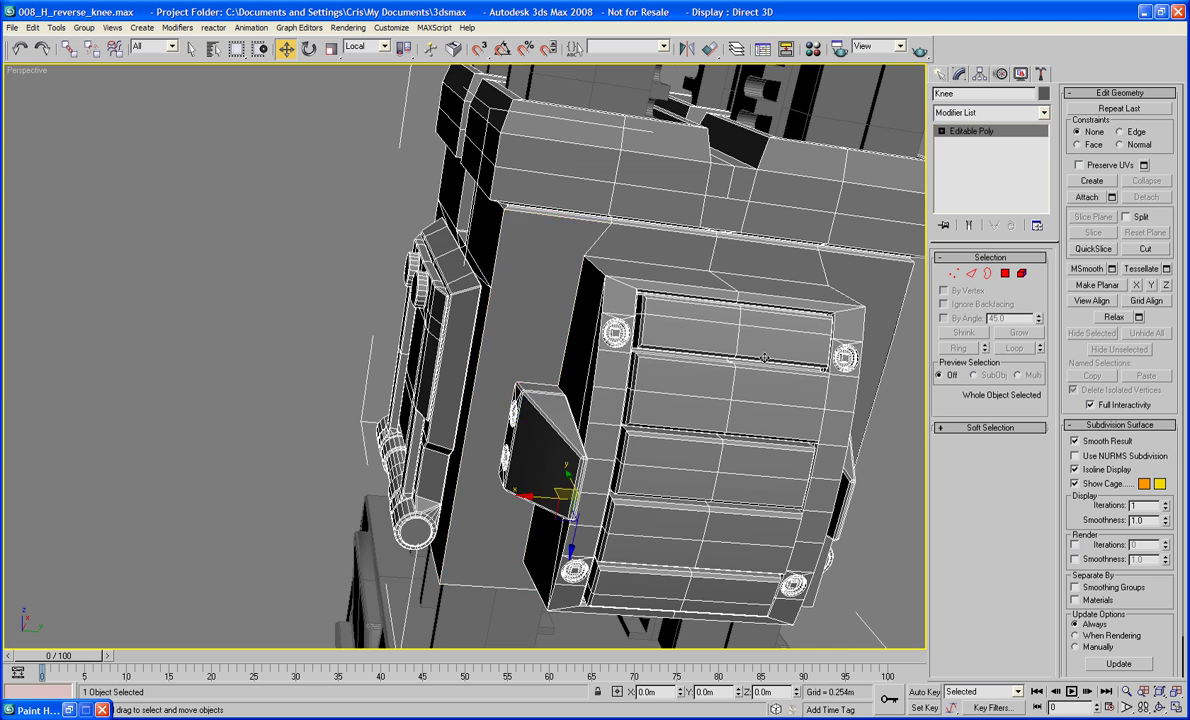
- Restore the Paint Hair Floater and make the large inset bolt the only active distribution object
mouse_move(700, 390)
alt+middle_down()
mouse_move(596, 423)
mouse_move(634, 378)
mouse_move(618, 330)
alt+middle_up()
click(71, 711)
key(ctrl+z)
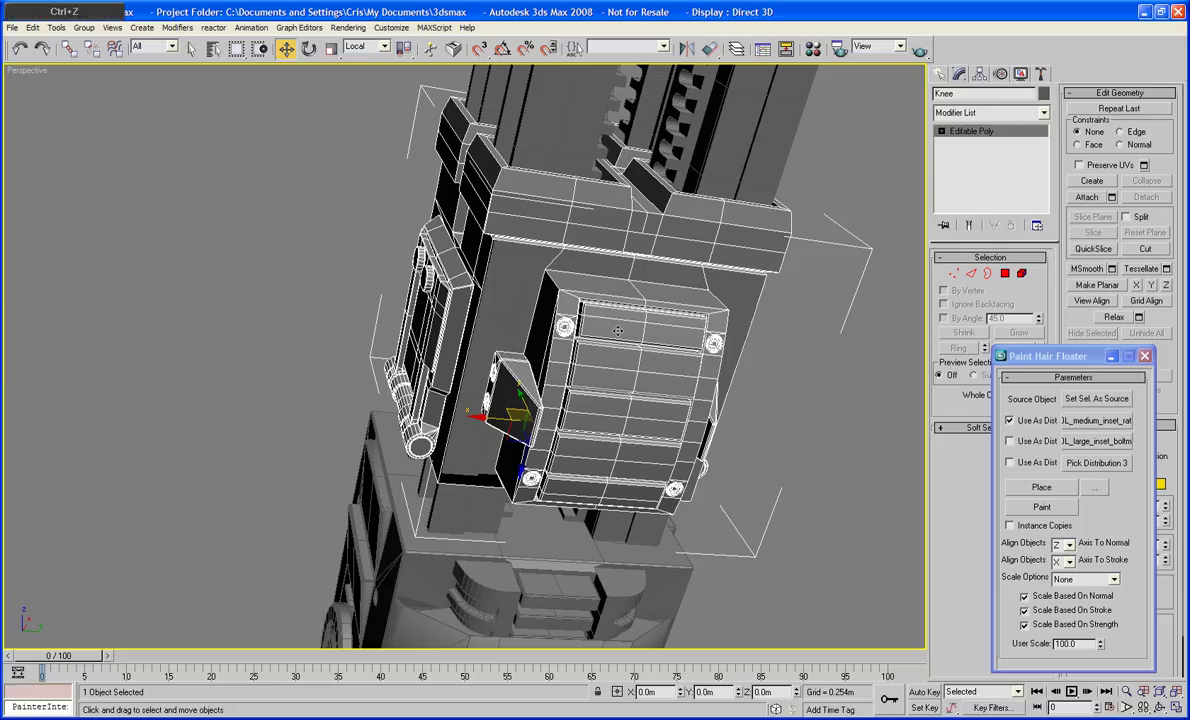
click(44, 52)
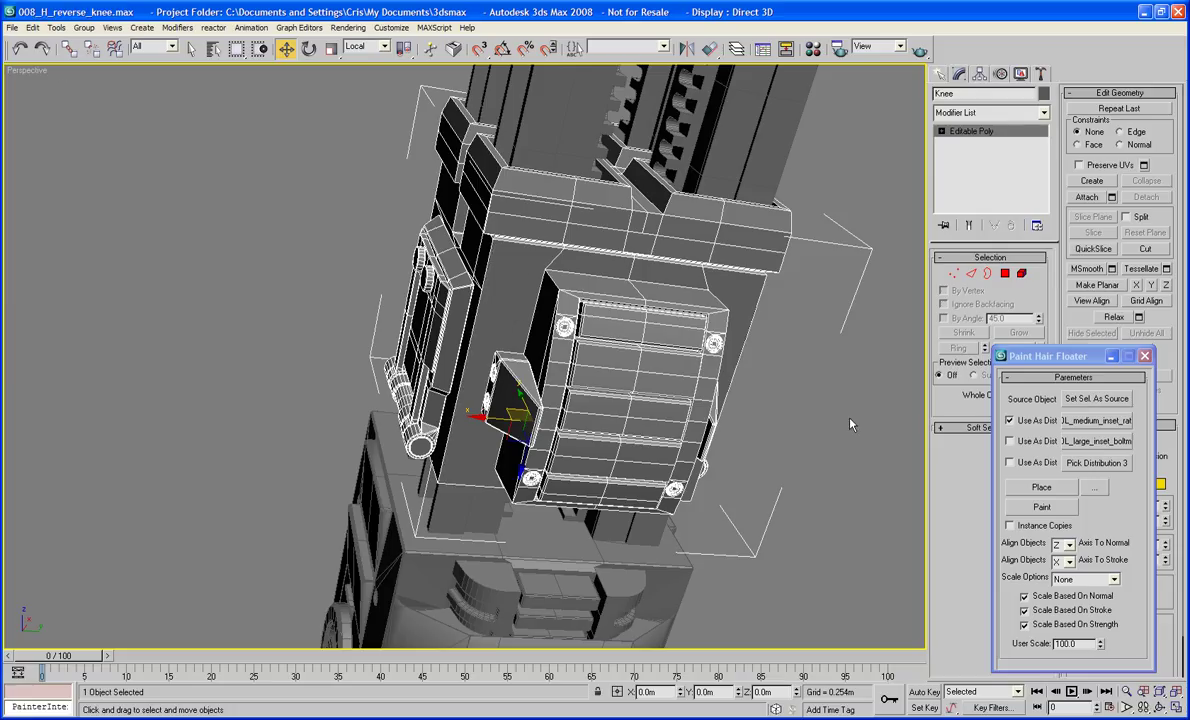
middle_drag(850, 425, 771, 393)
click(1010, 442)
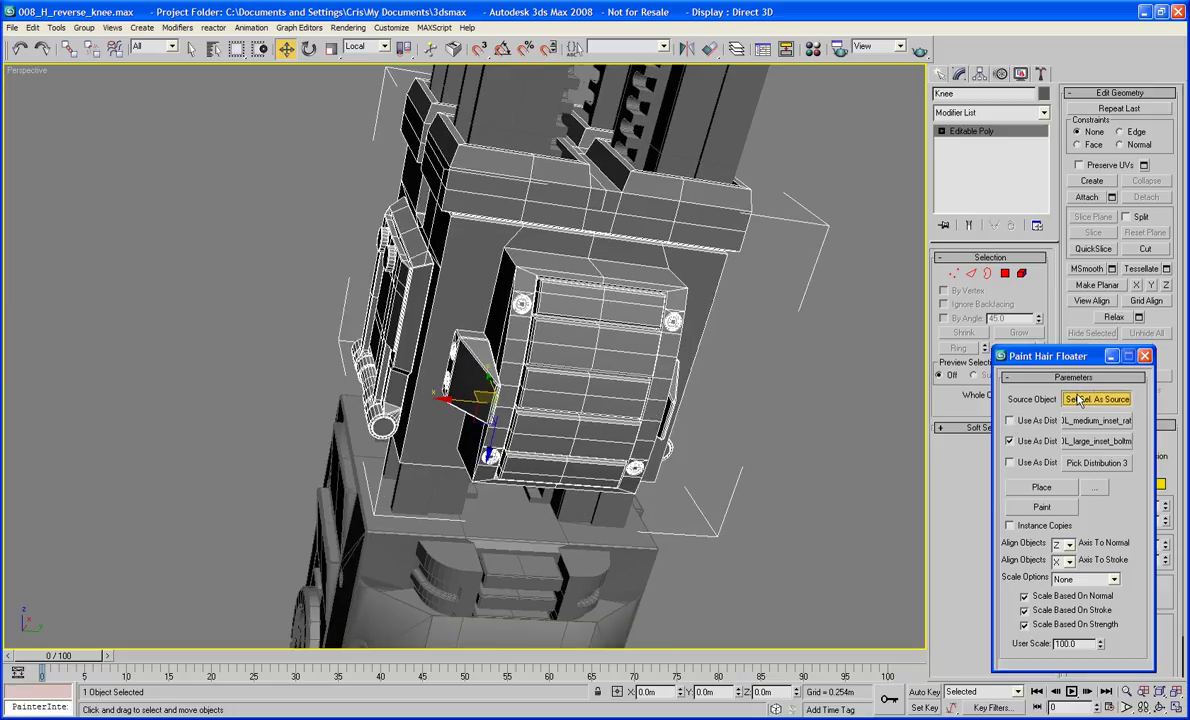
- Place four large inset bolts around the guard on the knee face and two on the collar above it
click(1041, 487)
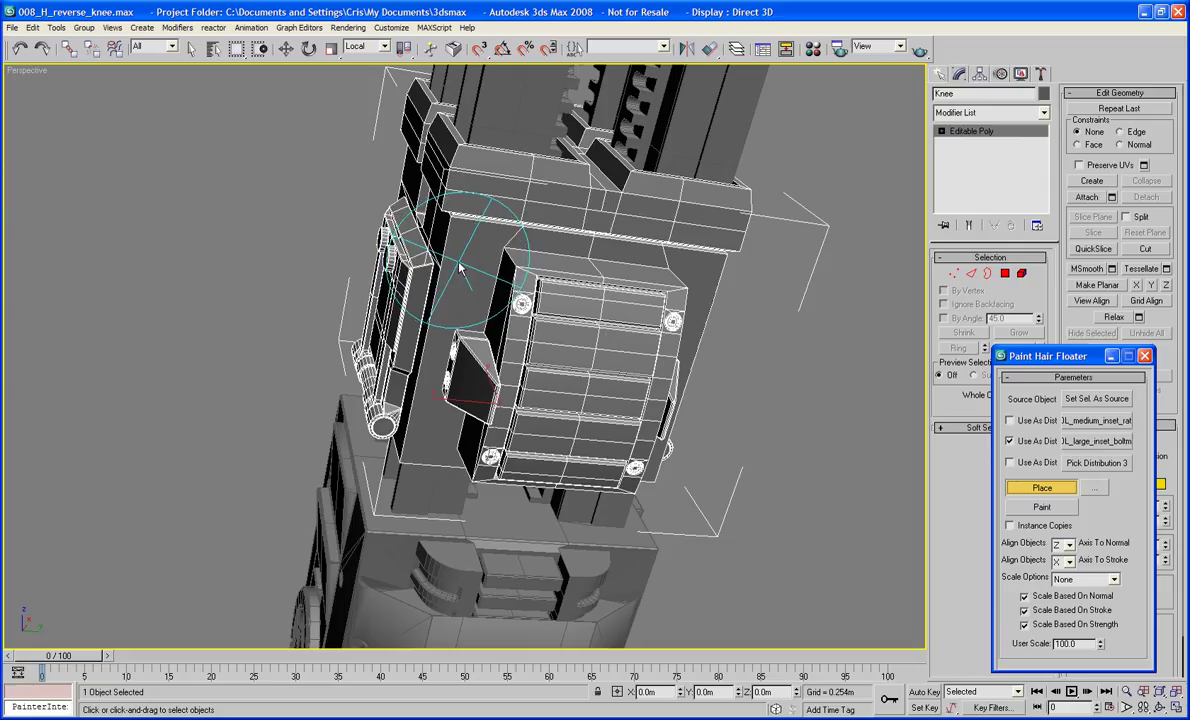
click(471, 251)
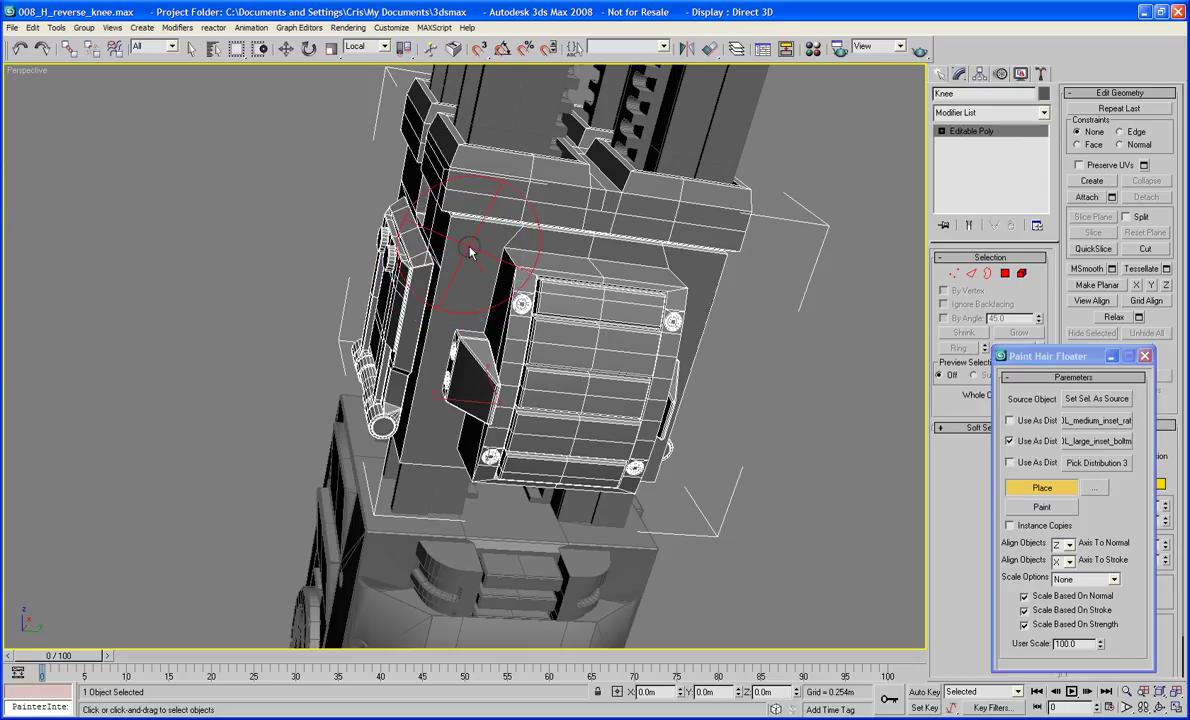
click(429, 452)
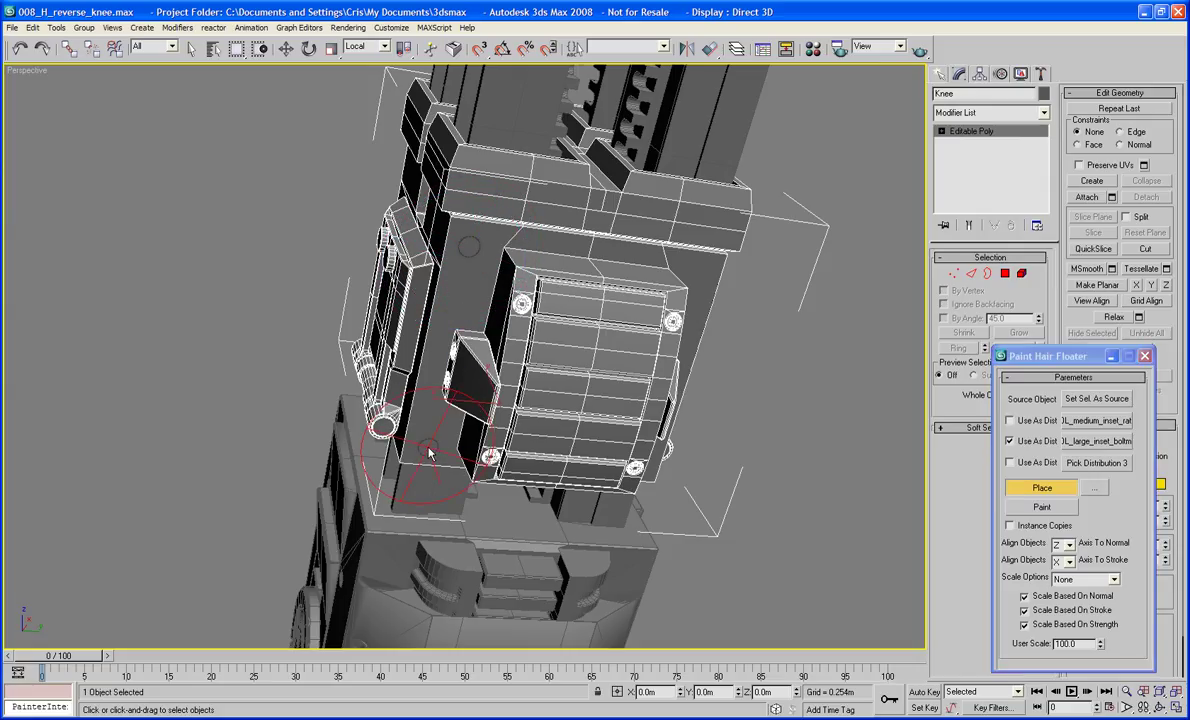
mouse_move(628, 345)
alt+middle_down()
mouse_move(515, 370)
mouse_move(510, 350)
alt+middle_up()
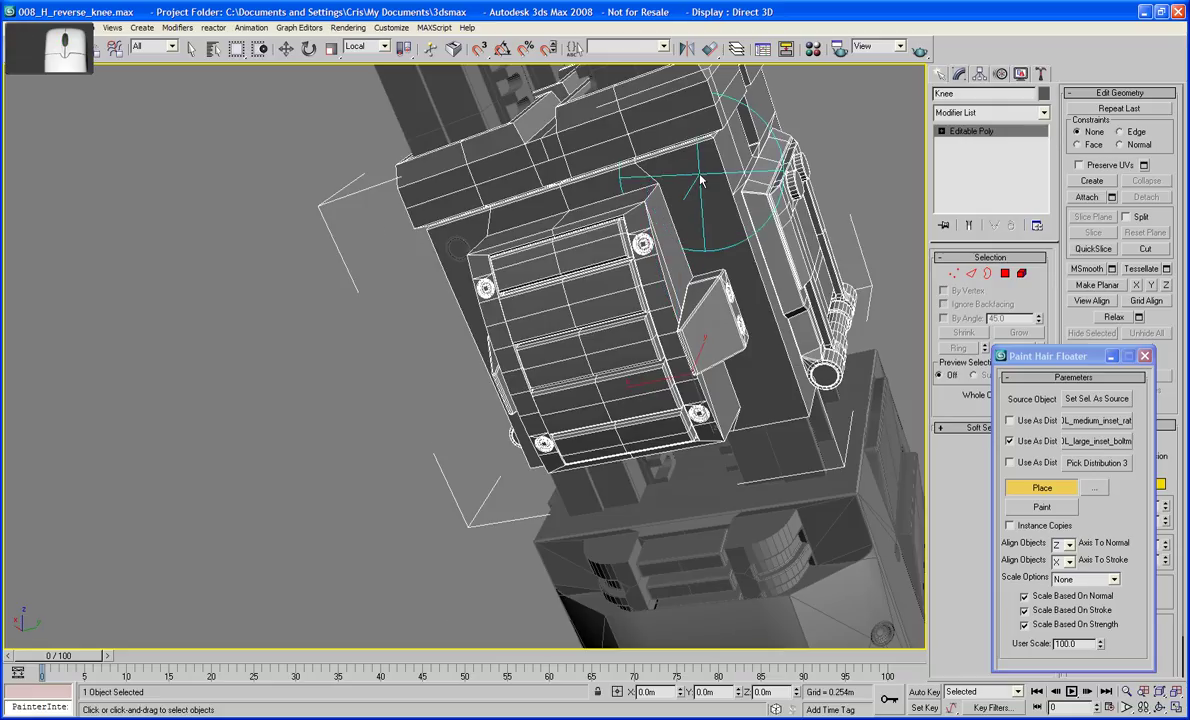
click(699, 175)
click(775, 410)
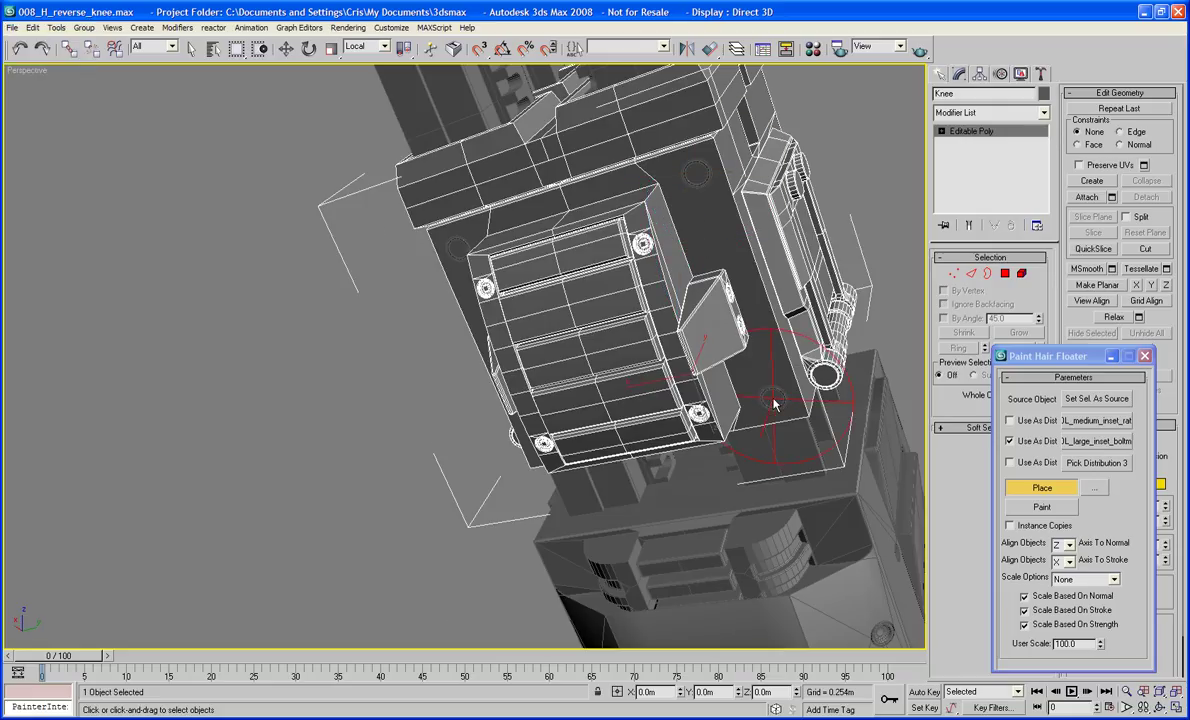
alt+middle_drag(772, 415, 715, 355)
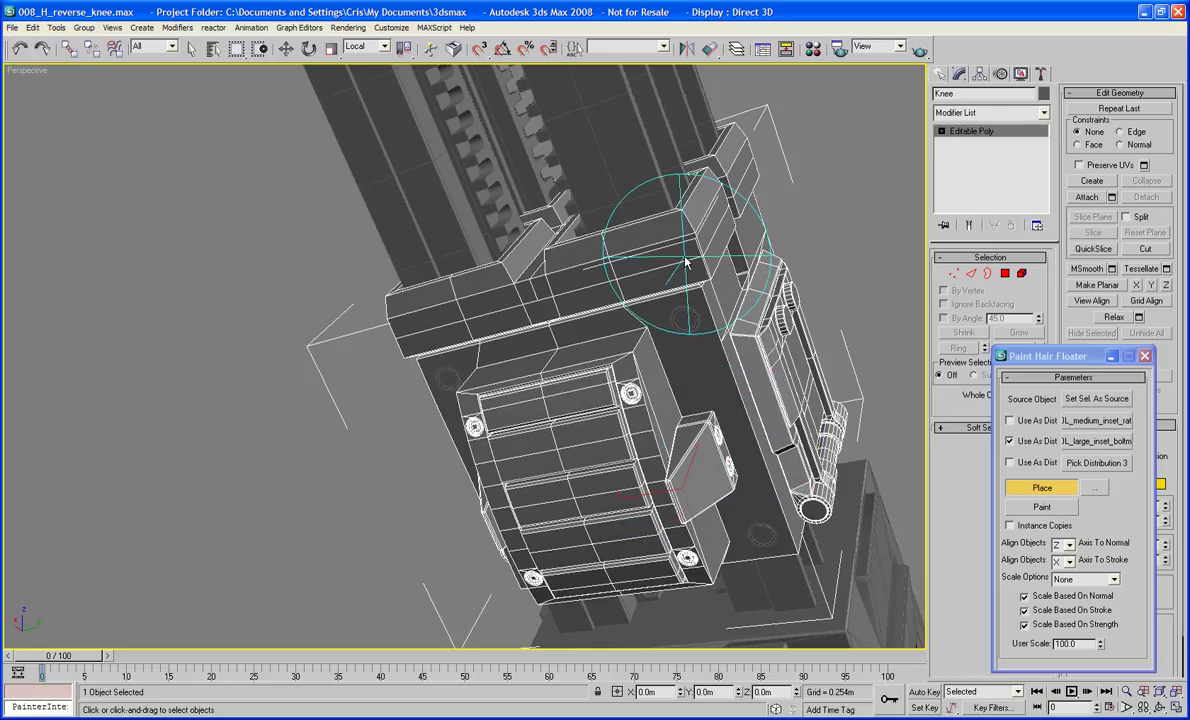
click(679, 268)
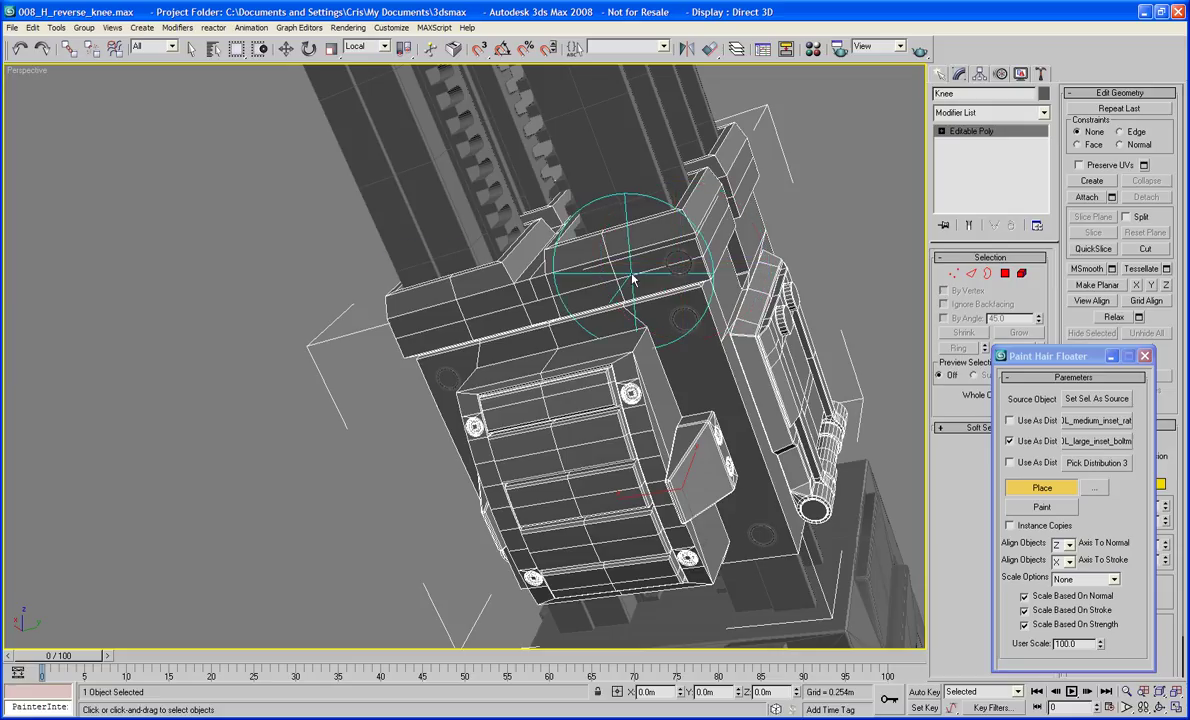
click(414, 338)
alt+middle_drag(445, 362, 531, 359)
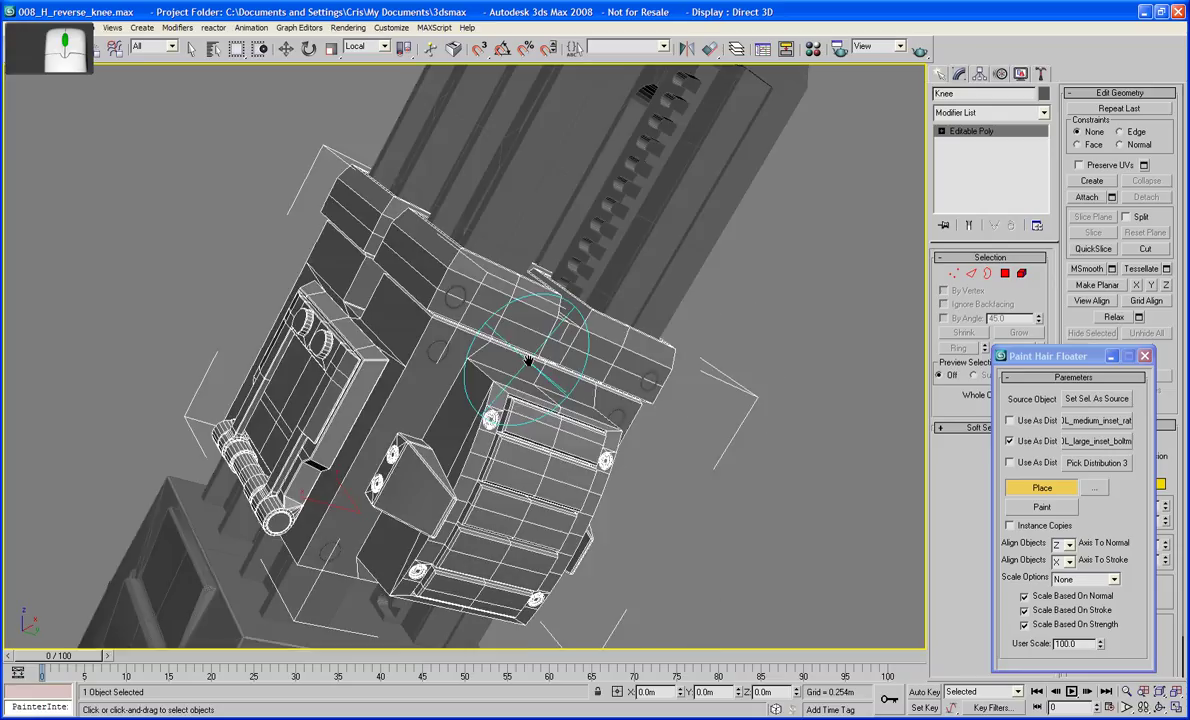
right_click(816, 372)
click(834, 389)
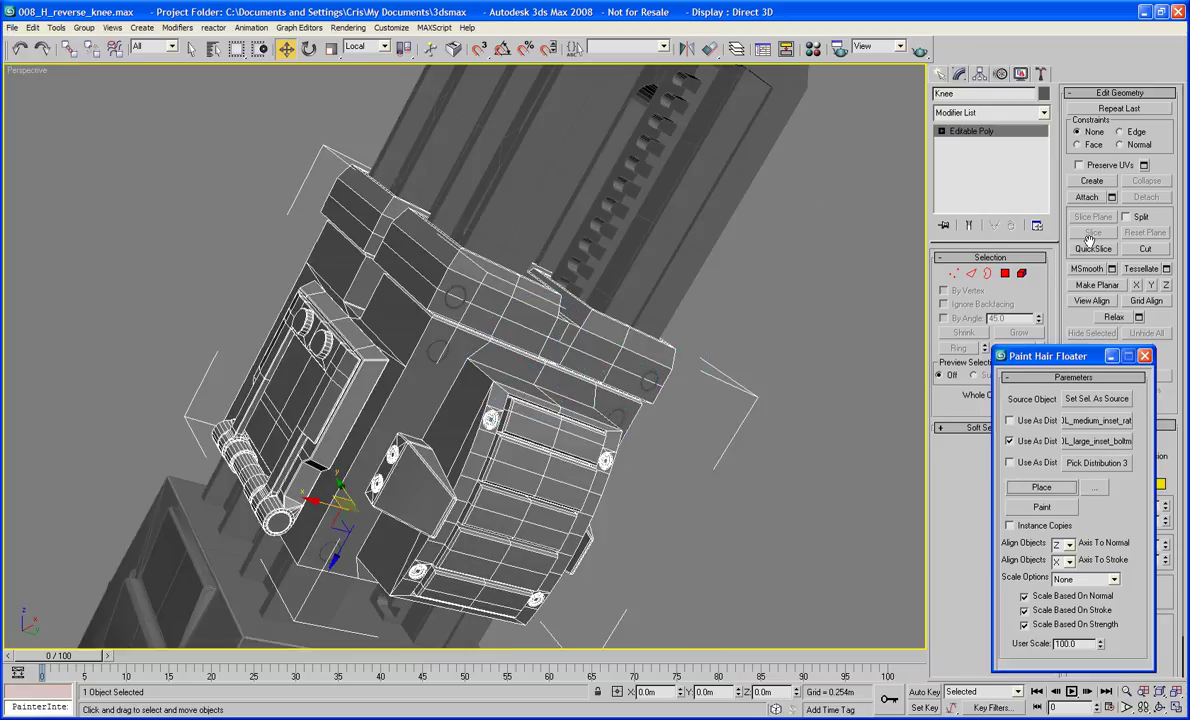
- Attach the six placed large inset bolts to the Knee object
click(1088, 197)
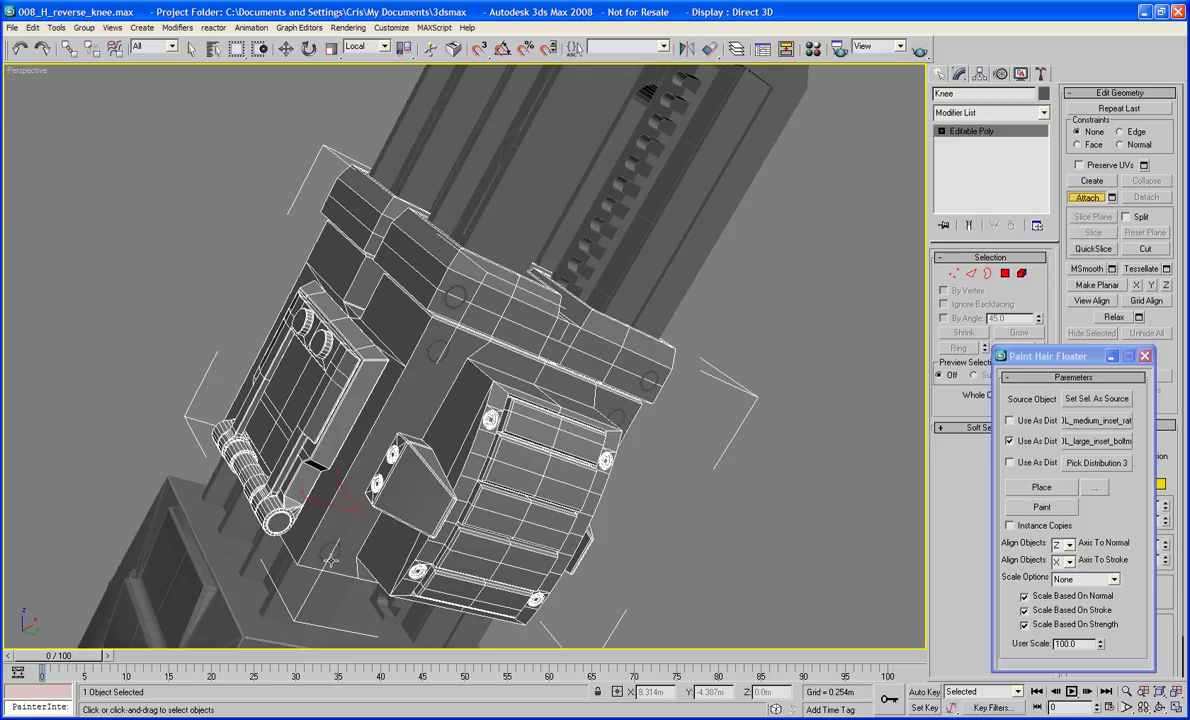
click(329, 555)
click(443, 351)
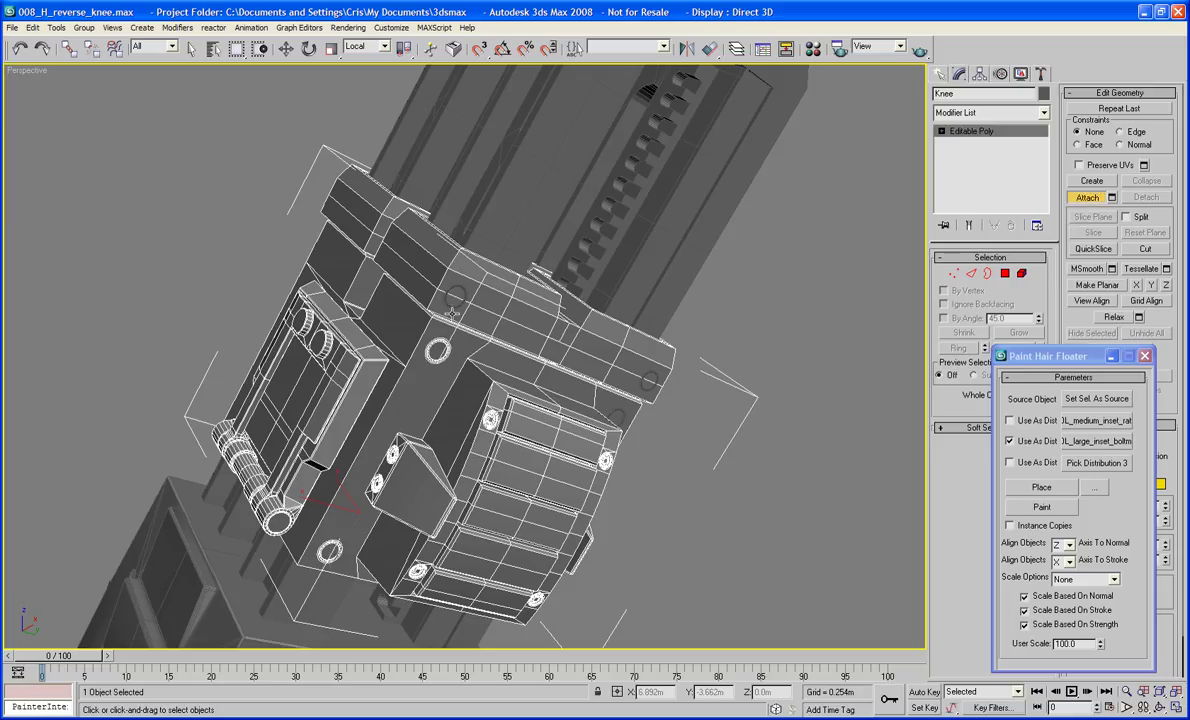
click(453, 301)
click(621, 414)
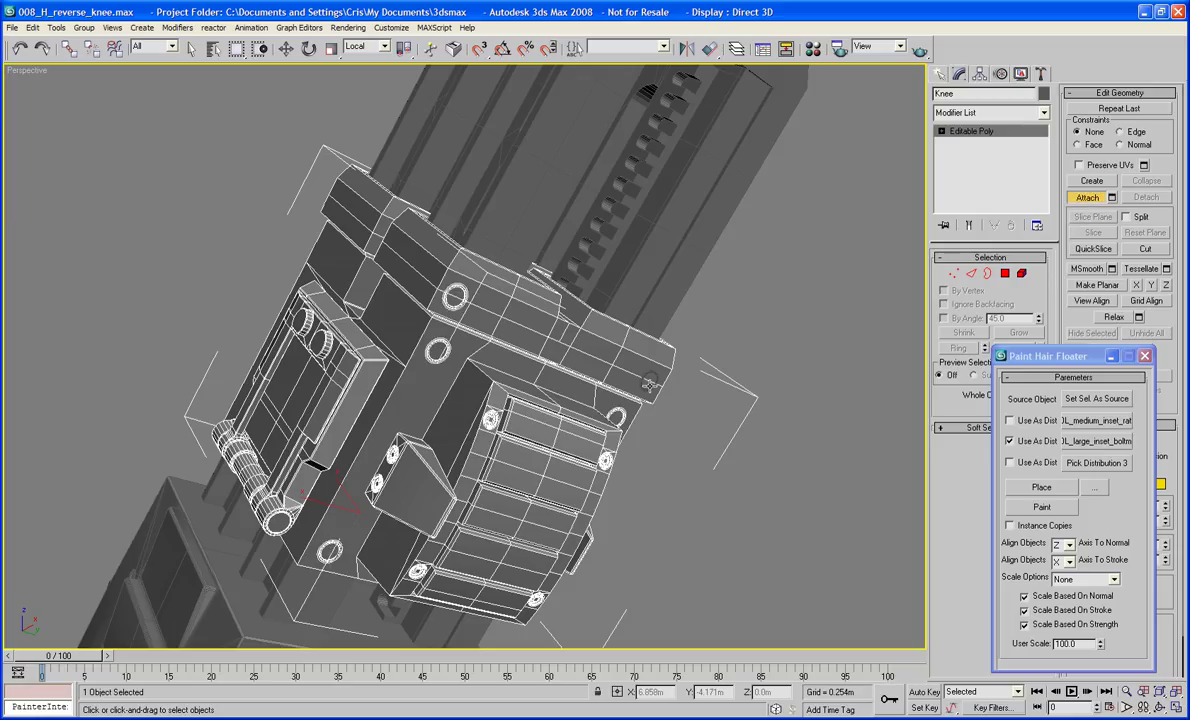
alt+middle_drag(650, 383, 588, 374)
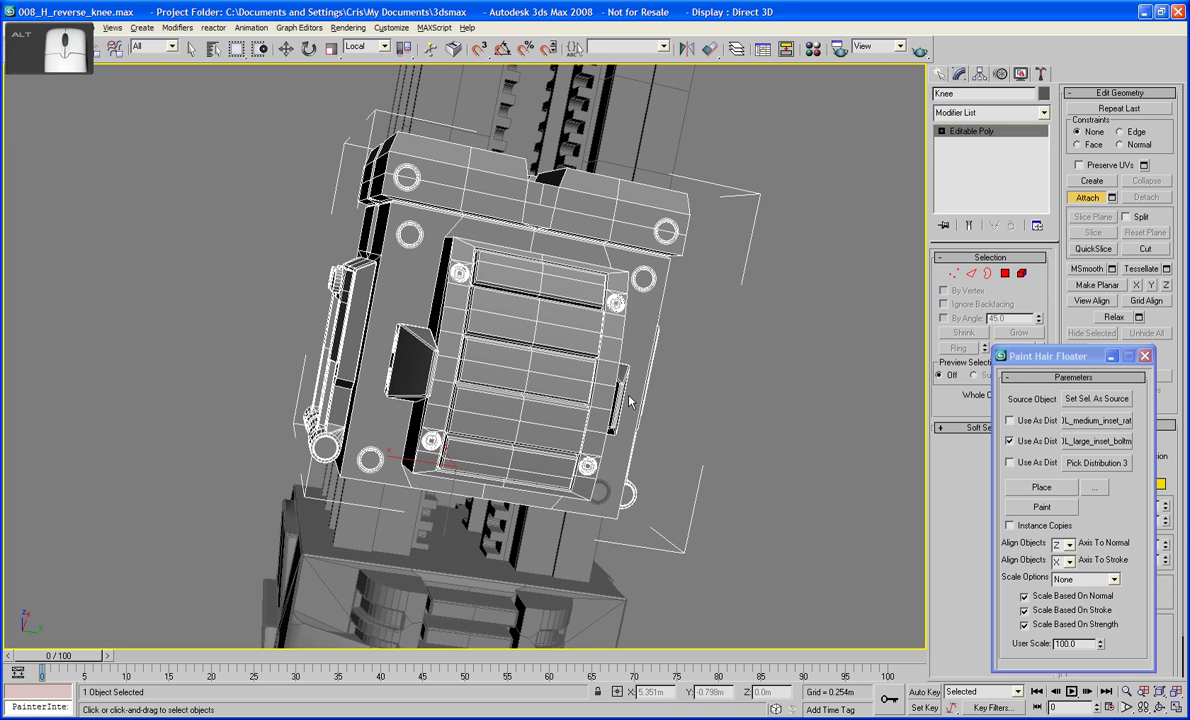
click(603, 496)
alt+middle_drag(587, 485, 622, 441)
scroll(622, 441, up, 3)
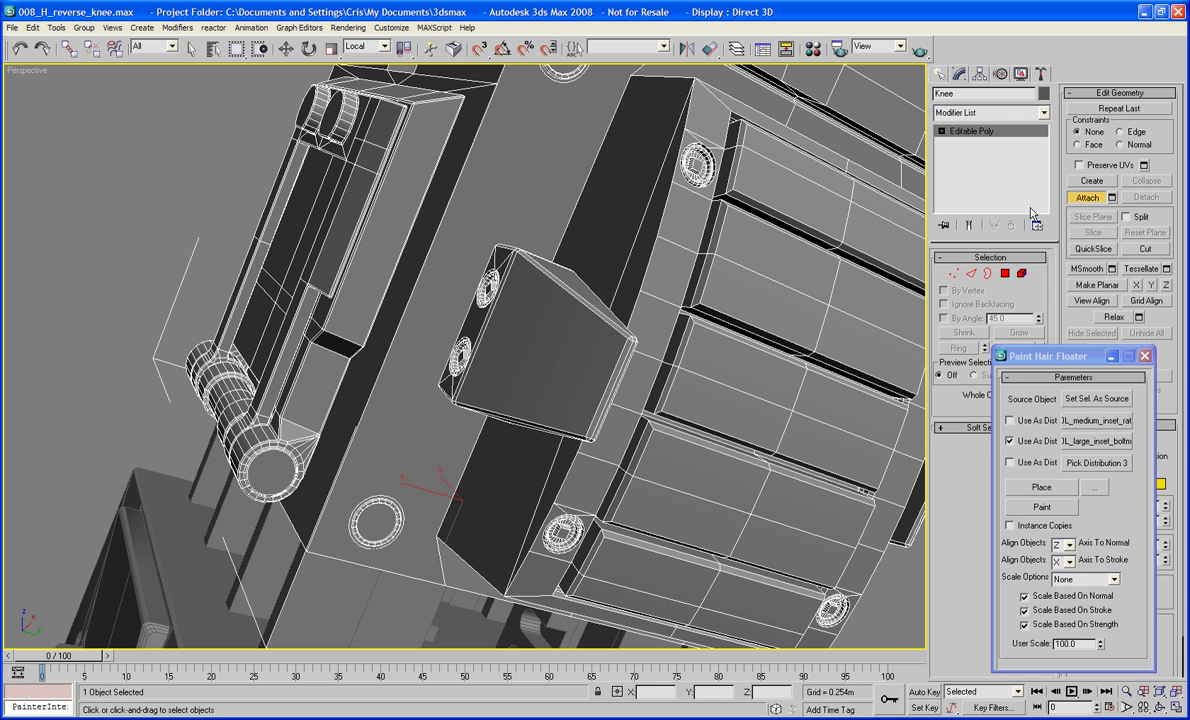
- Delete the knee face that covers the large inset bolts on one side of the guard
click(1004, 273)
click(1112, 356)
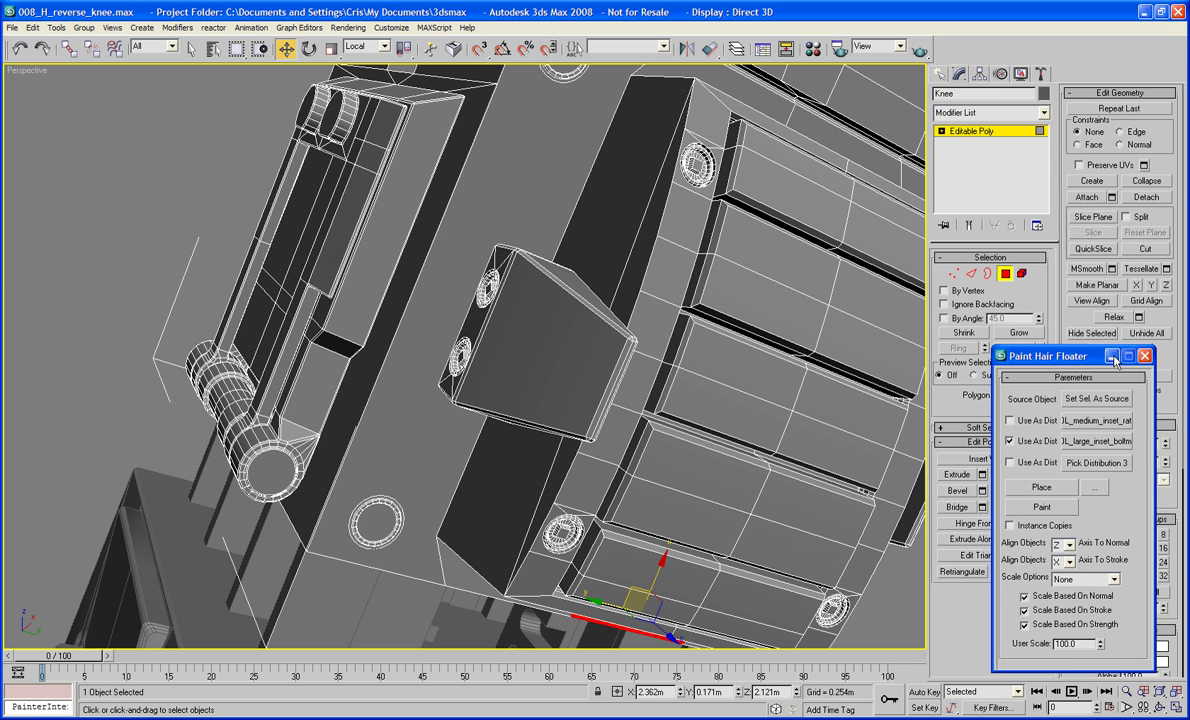
click(278, 193)
click(493, 189)
middle_drag(493, 189, 496, 324)
key(Delete)
middle_drag(596, 276, 507, 428)
scroll(597, 317, up, 5)
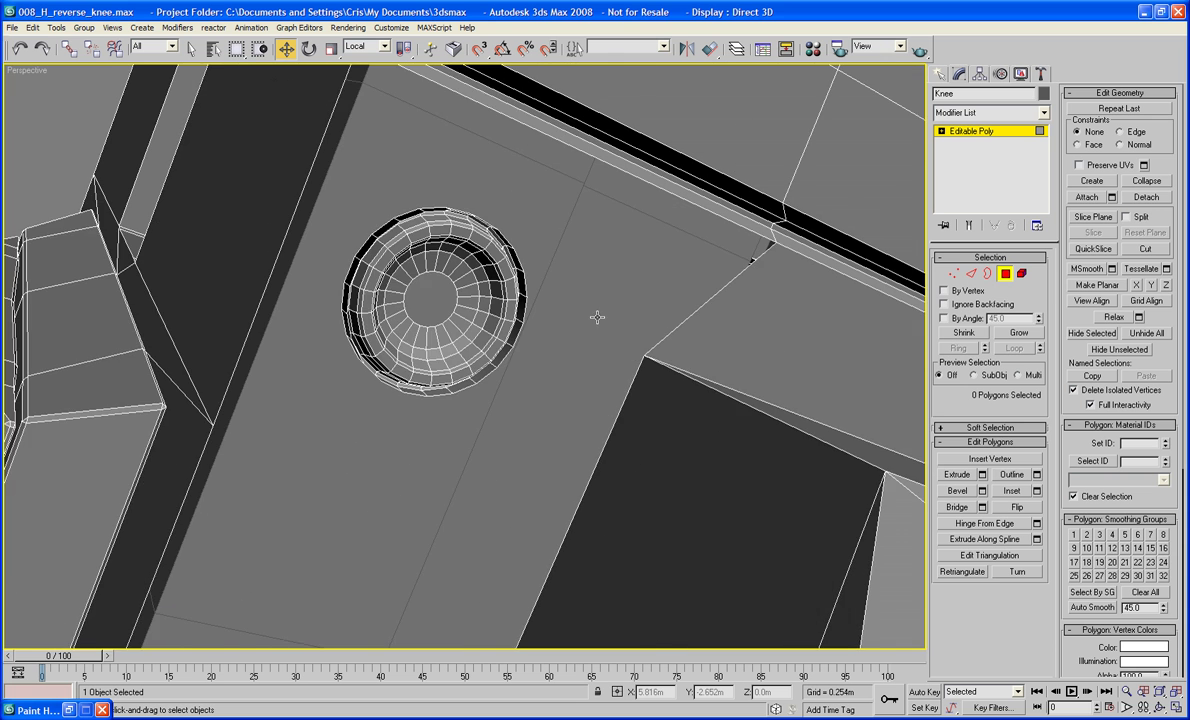
middle_drag(597, 317, 618, 464)
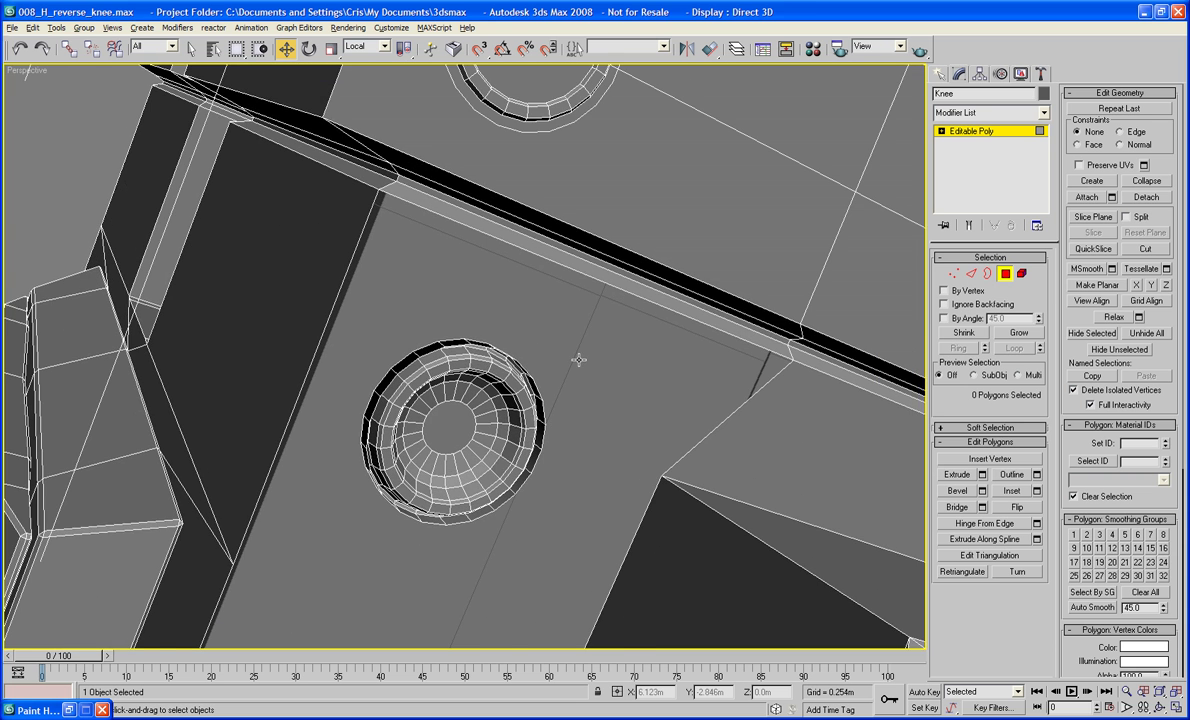
- Bridge an outer rim edge of that side's upper bolt to the open face's upper border edge beneath the collar
drag(0, 0, 0, 0)
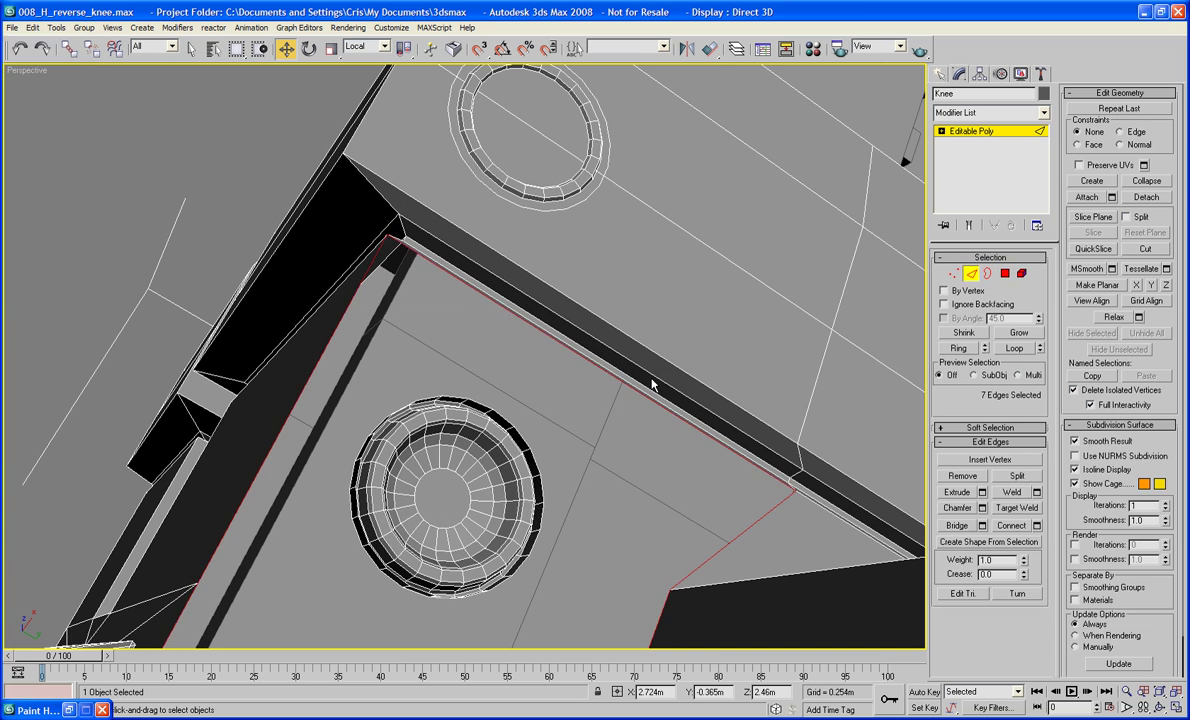
click(497, 415)
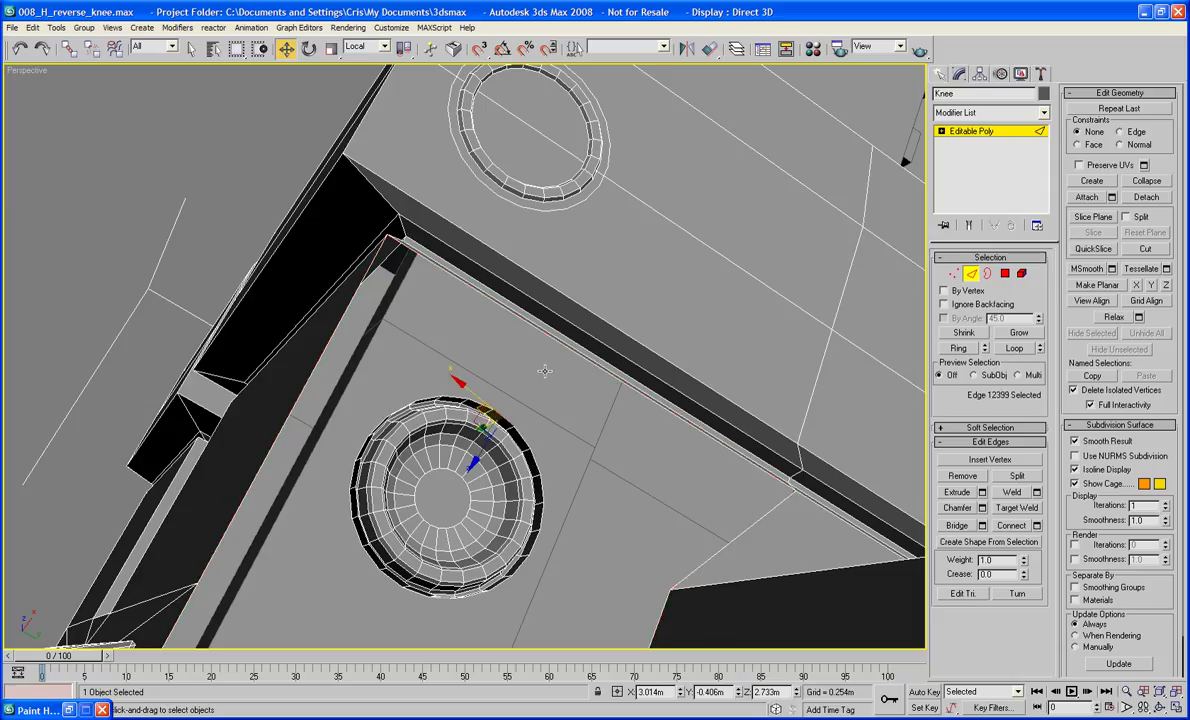
ctrl+click(554, 338)
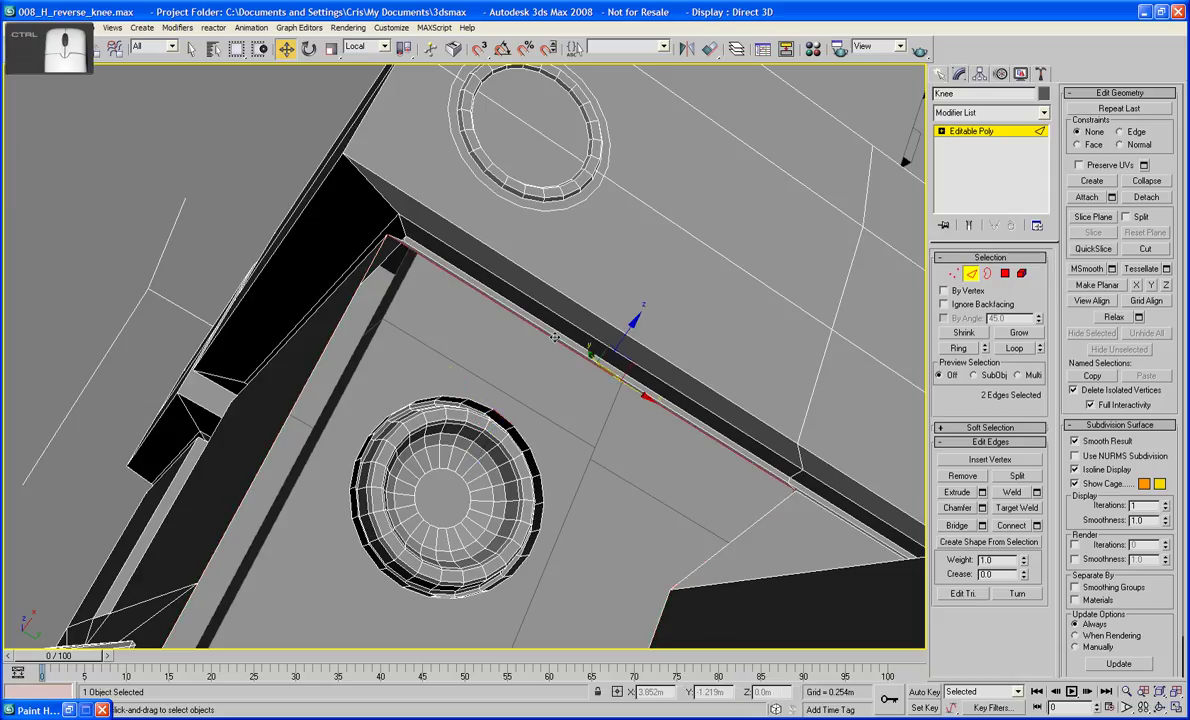
alt+middle_drag(566, 380, 567, 405)
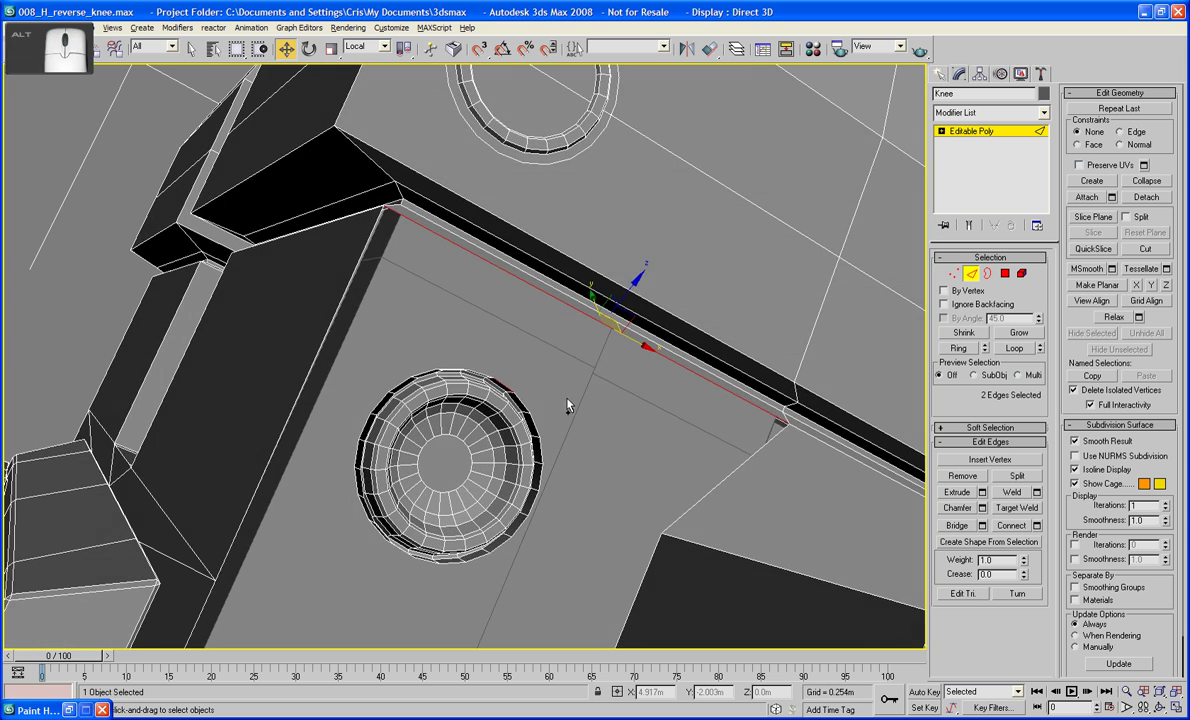
scroll(778, 374, down, 6)
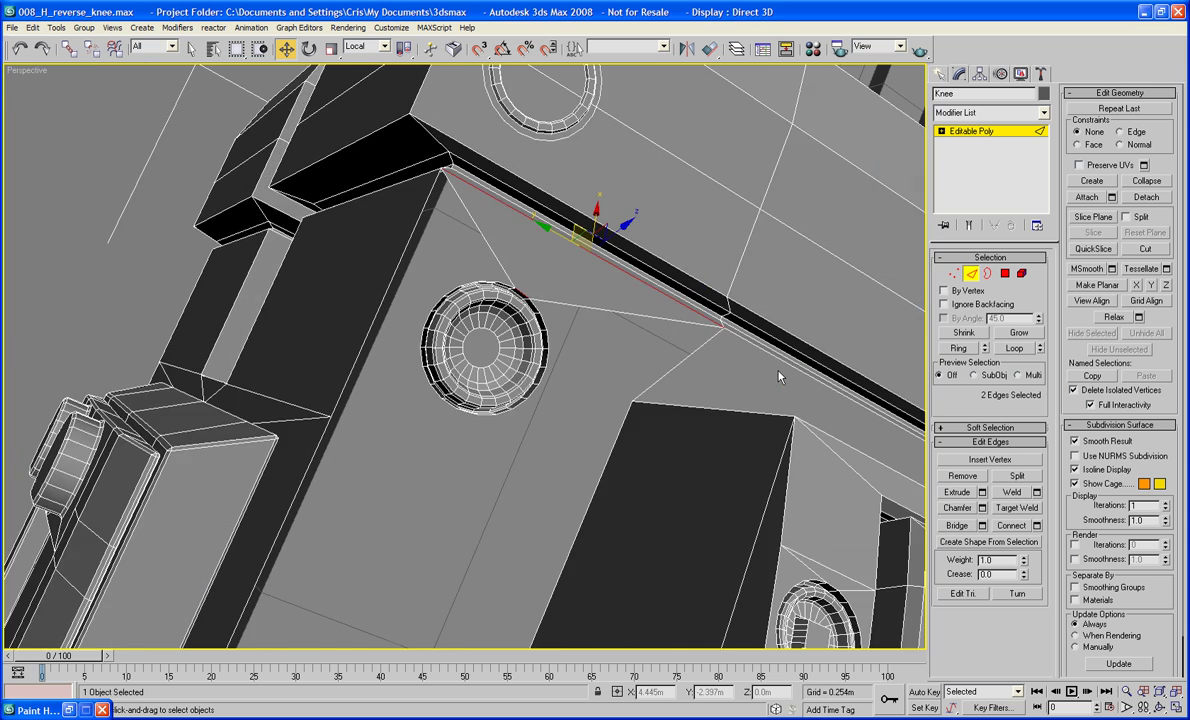
- Bridge a rim edge of the same side's lower bolt to the bottom border edge of the open face
alt+middle_drag(634, 507, 489, 338)
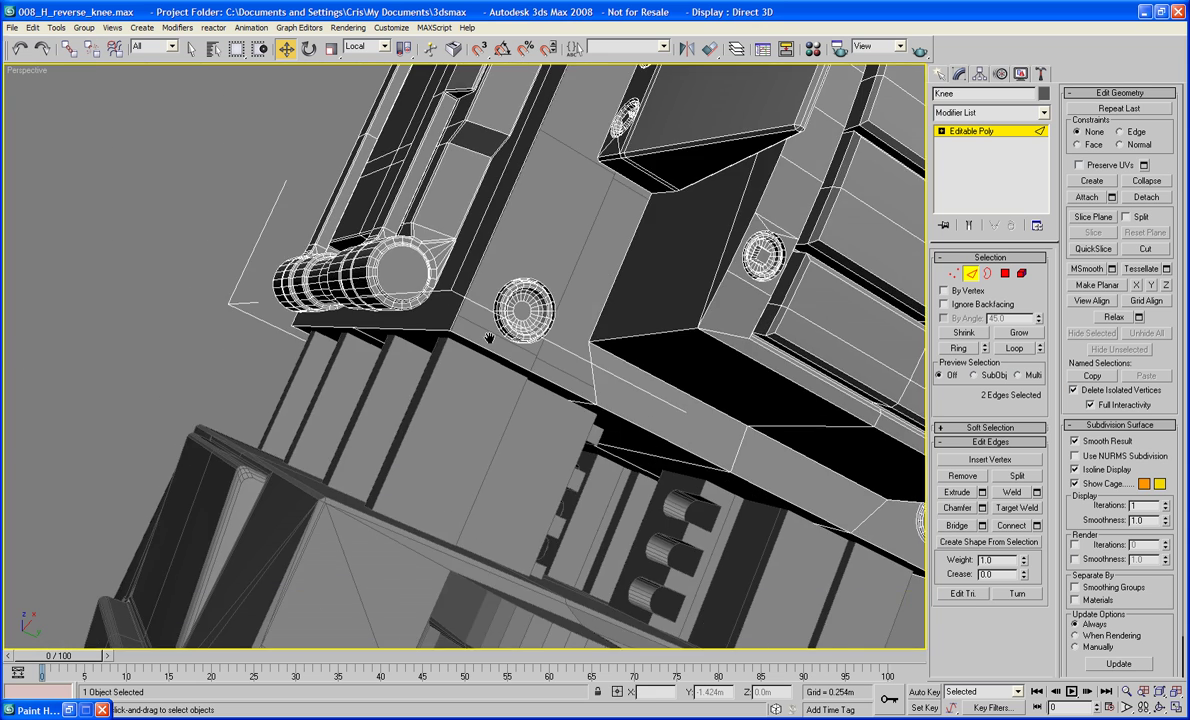
scroll(489, 338, up, 4)
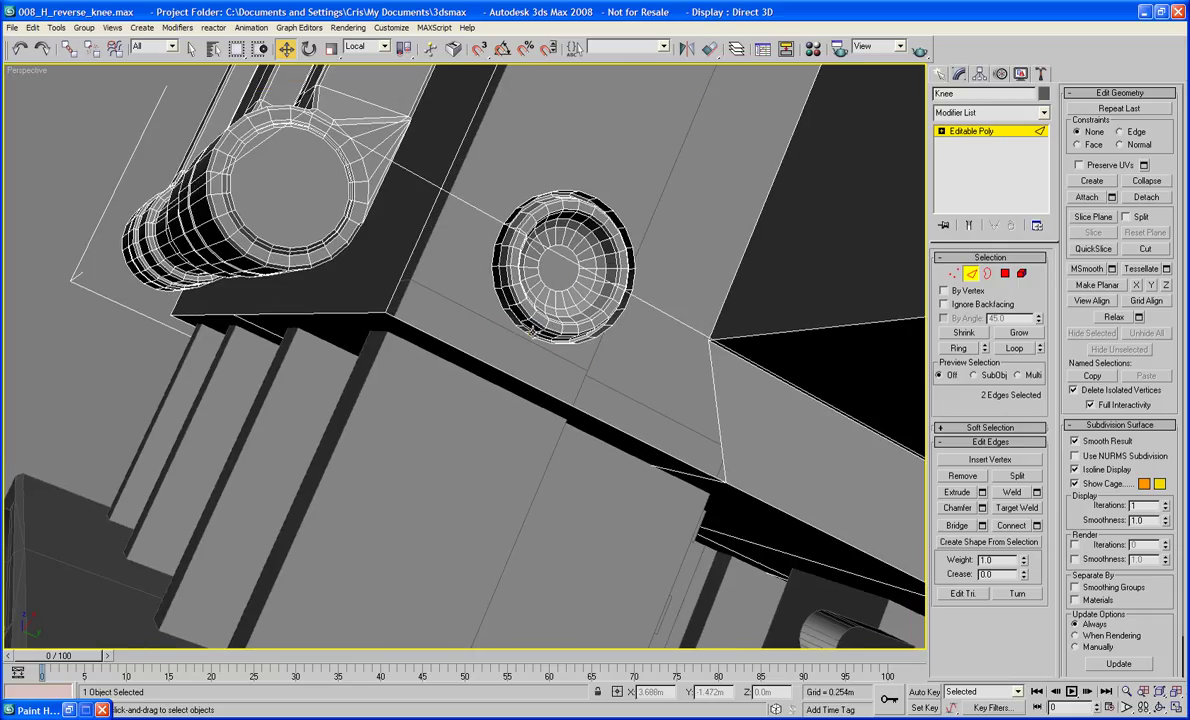
ctrl+click(497, 368)
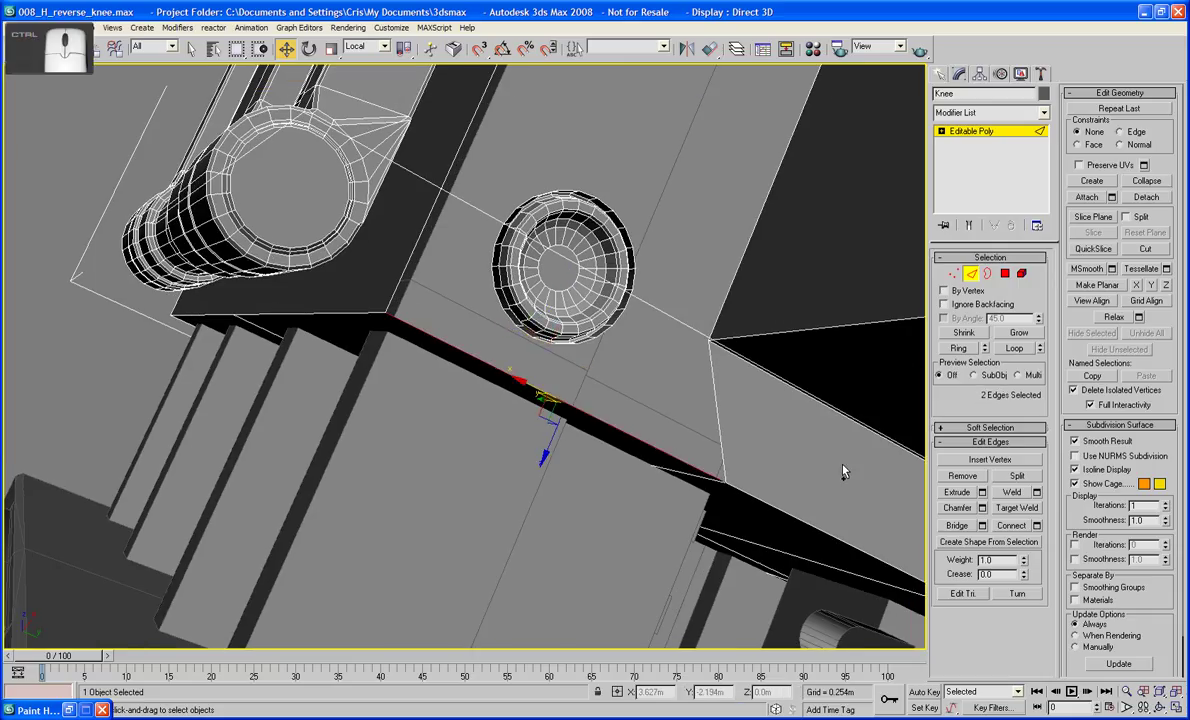
alt+middle_drag(712, 440, 752, 619)
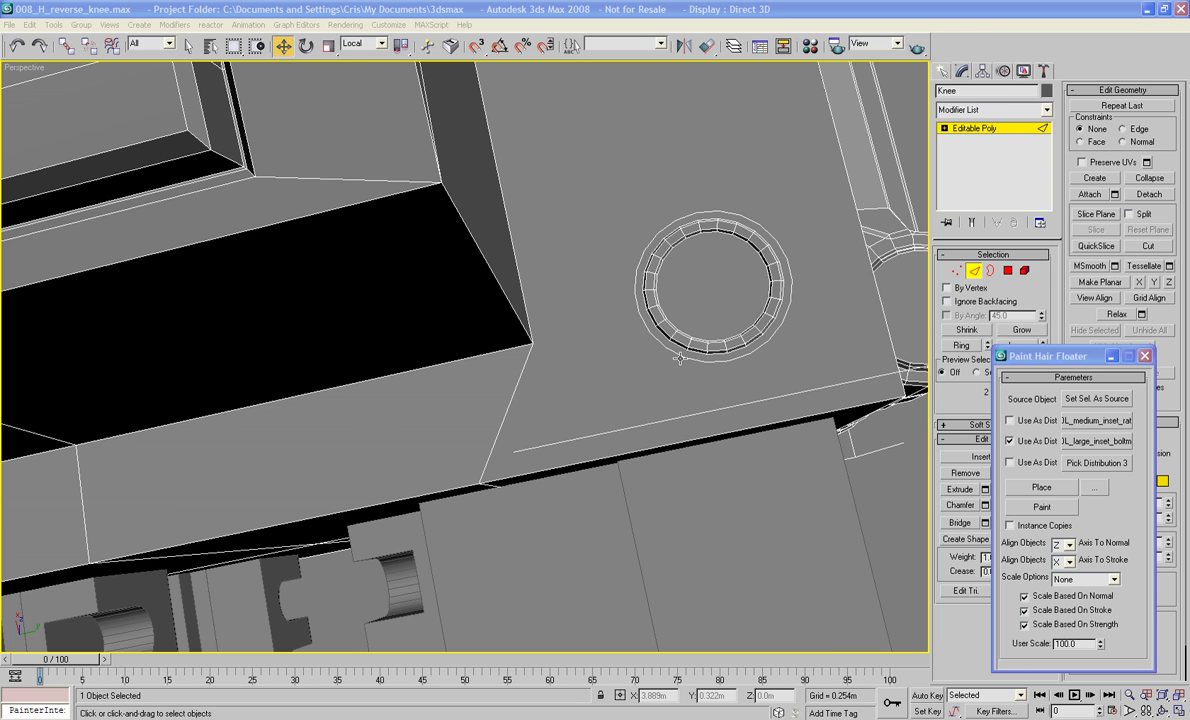
- Select the lower bolt's rim edge and the bottom border edge on the guard's opposite side, and delete the face covering those bolts
alt+middle_drag(679, 358, 635, 300)
scroll(558, 377, up, 3)
click(618, 262)
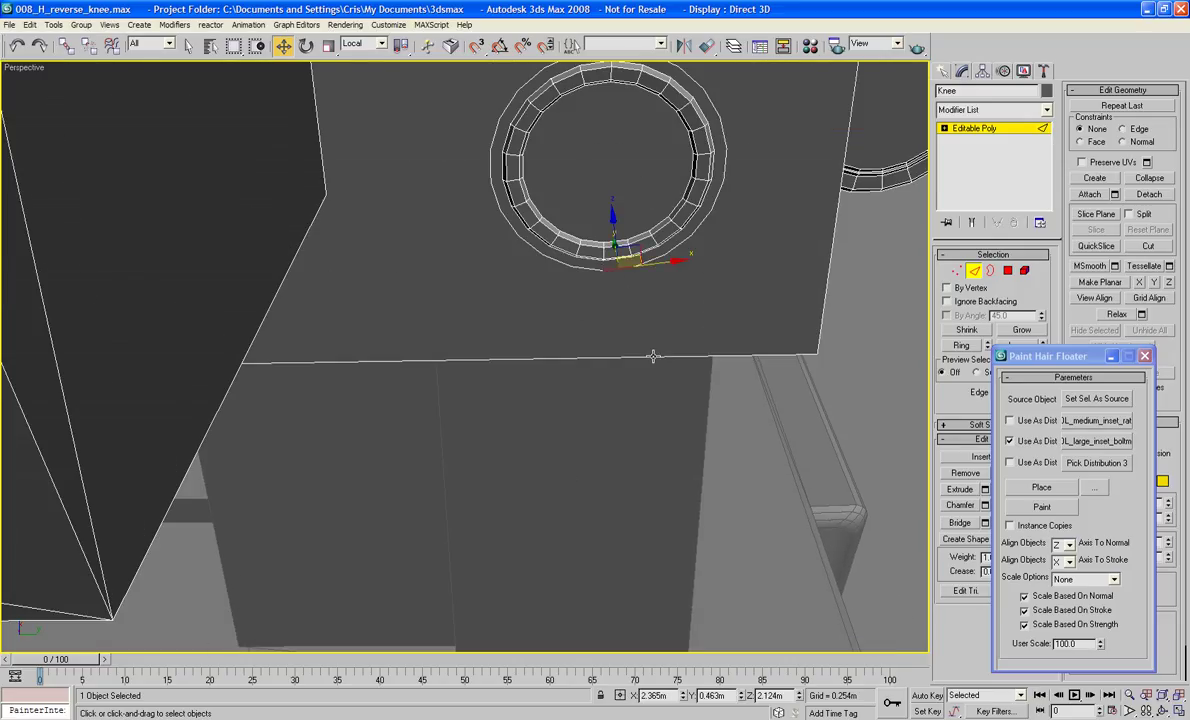
click(651, 357)
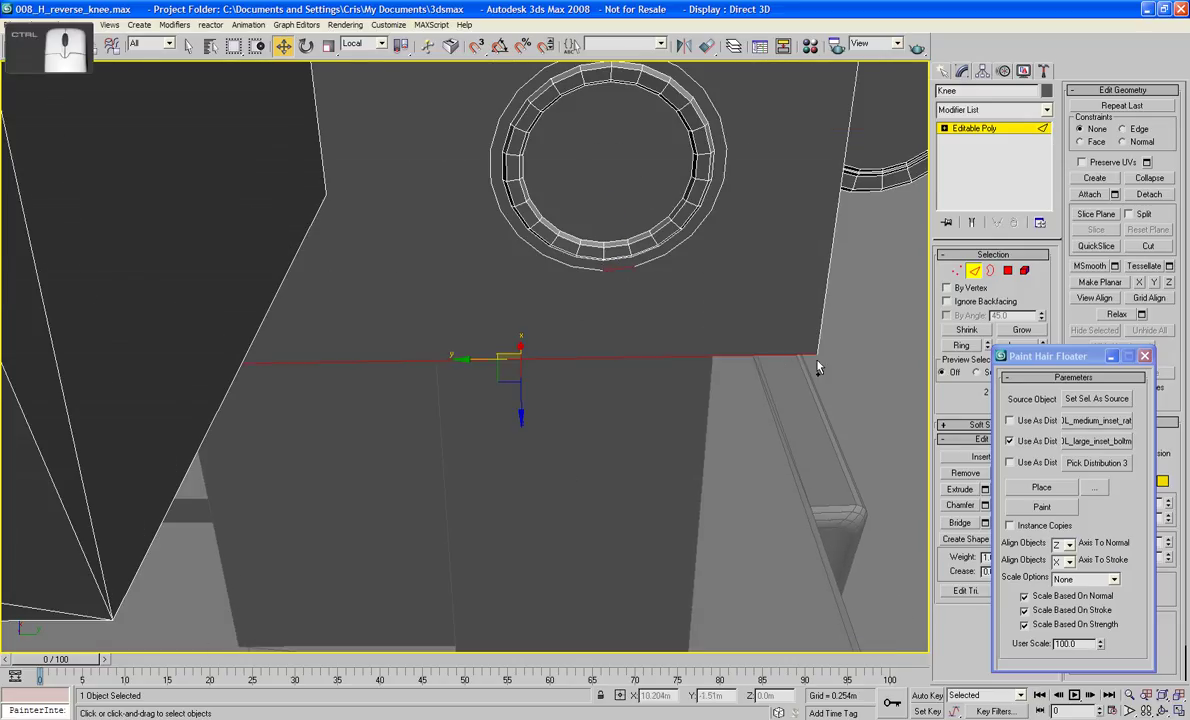
click(1110, 357)
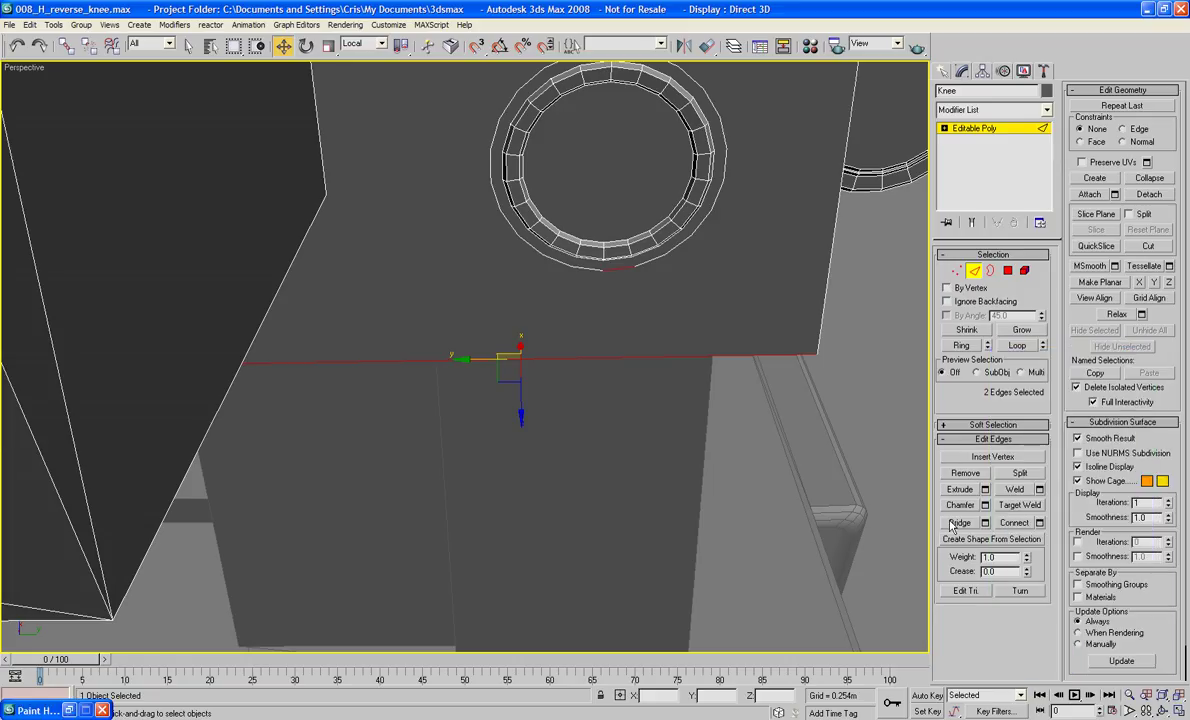
alt+middle_drag(760, 452, 754, 414)
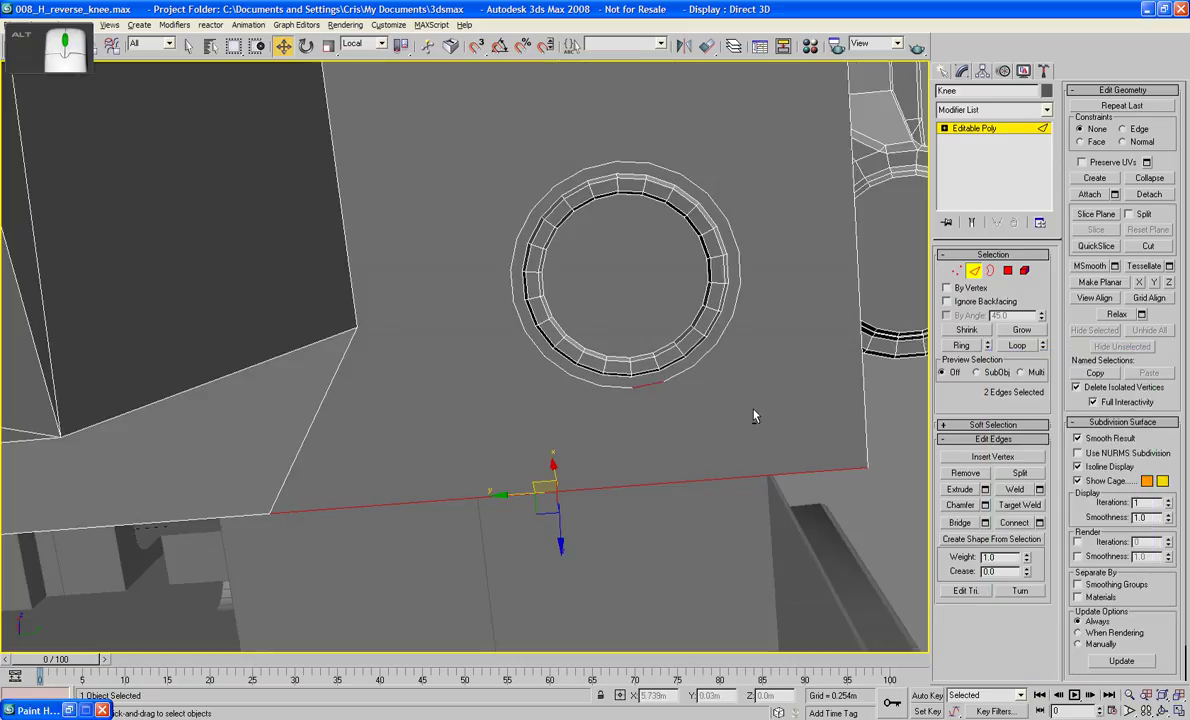
click(1008, 271)
click(831, 310)
key(Delete)
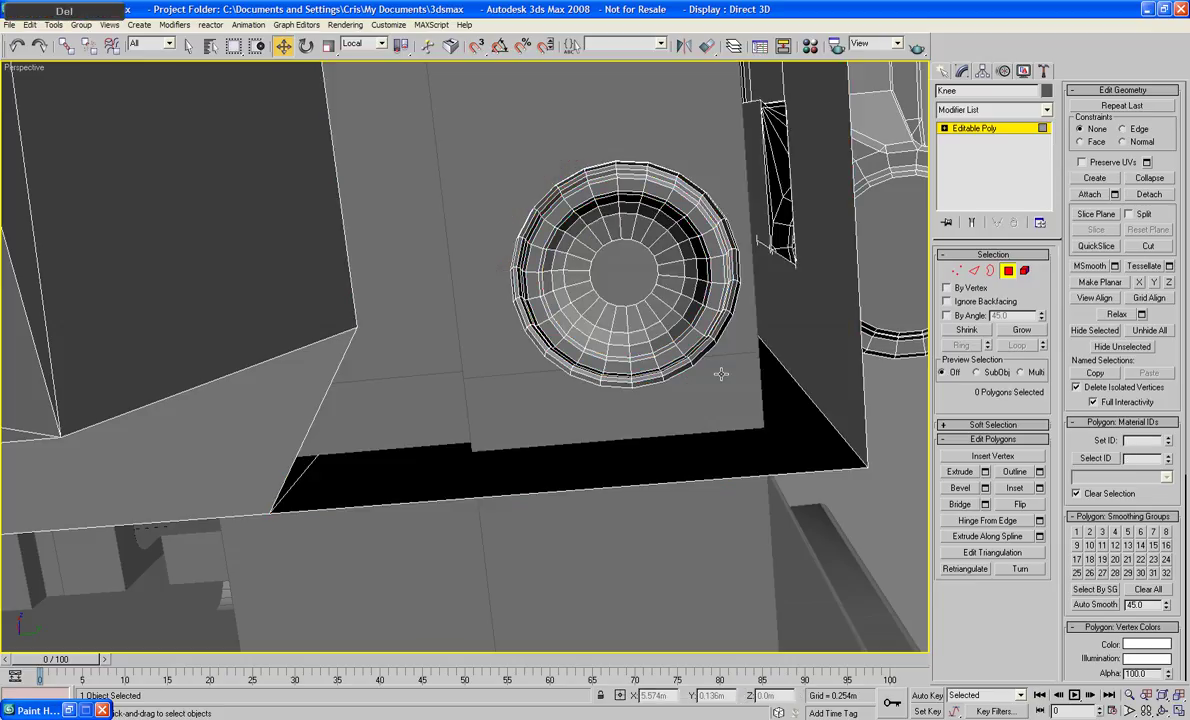
- Bridge the selected lower bolt rim edge to the bottom border edge of the opened opposite face
click(973, 273)
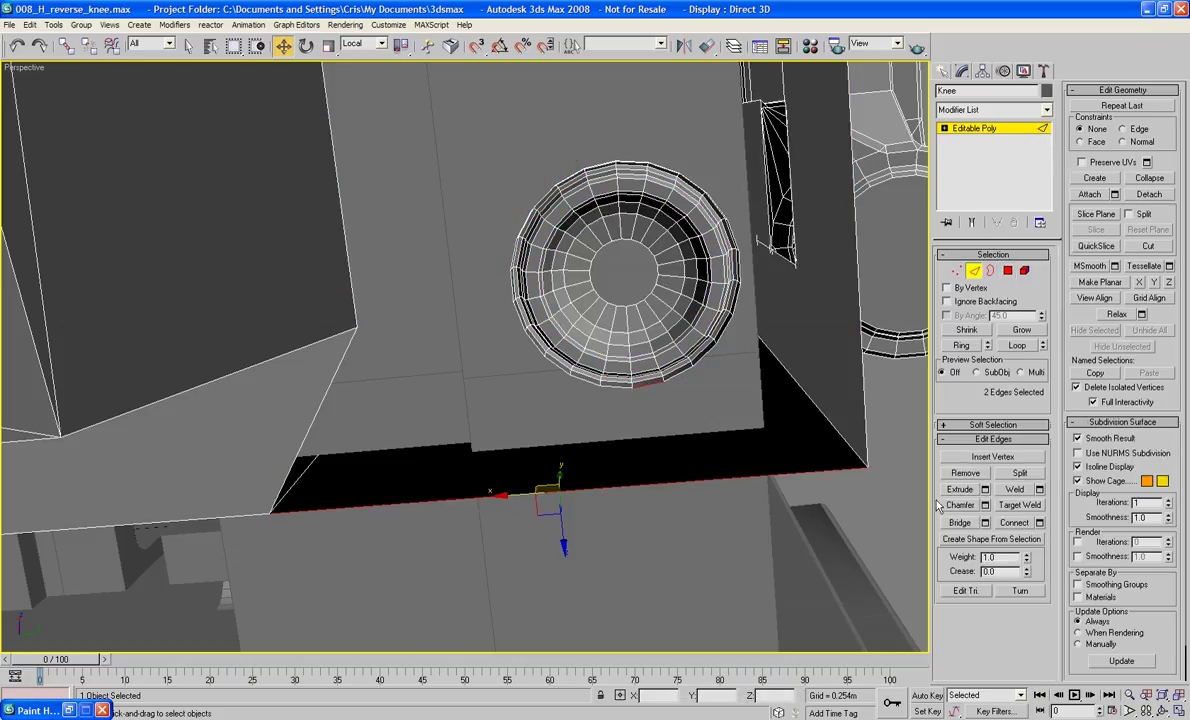
click(958, 522)
scroll(752, 392, down, 3)
middle_drag(752, 392, 759, 453)
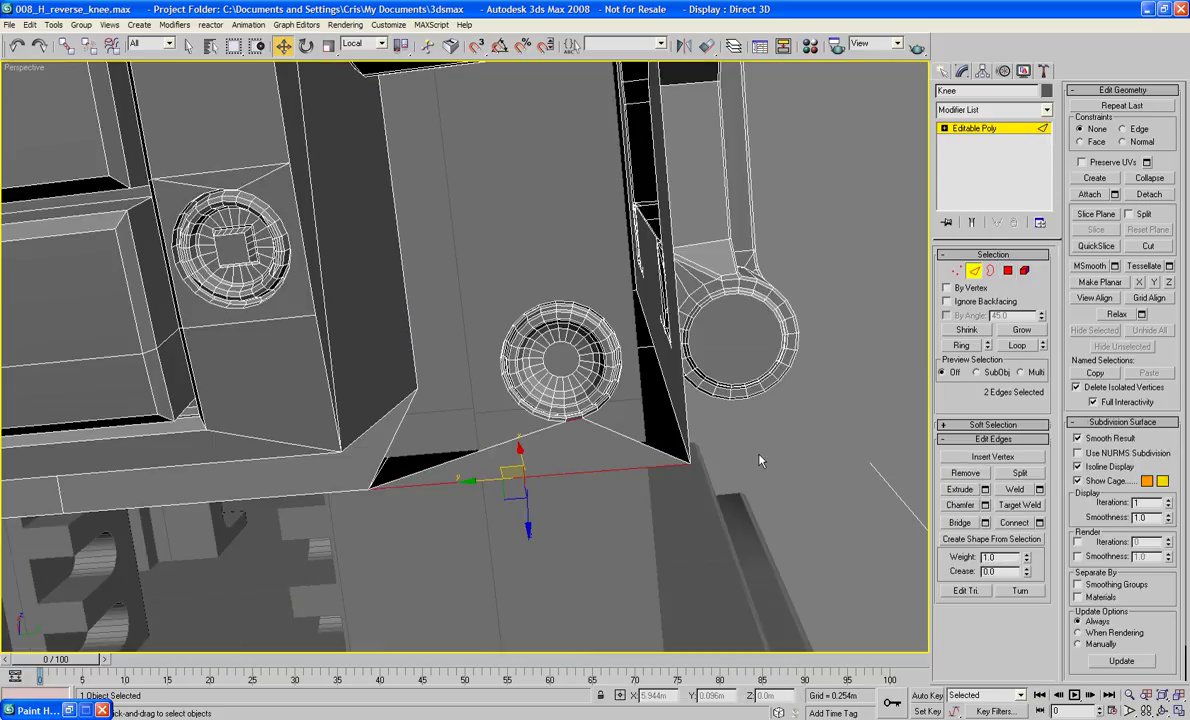
- Bridge the upper bolt's rim edge on the opposite side to the face's upper border edge beneath the collar
middle_drag(670, 256, 764, 483)
alt+middle_drag(764, 391, 628, 5)
alt+middle_drag(600, 160, 445, 377)
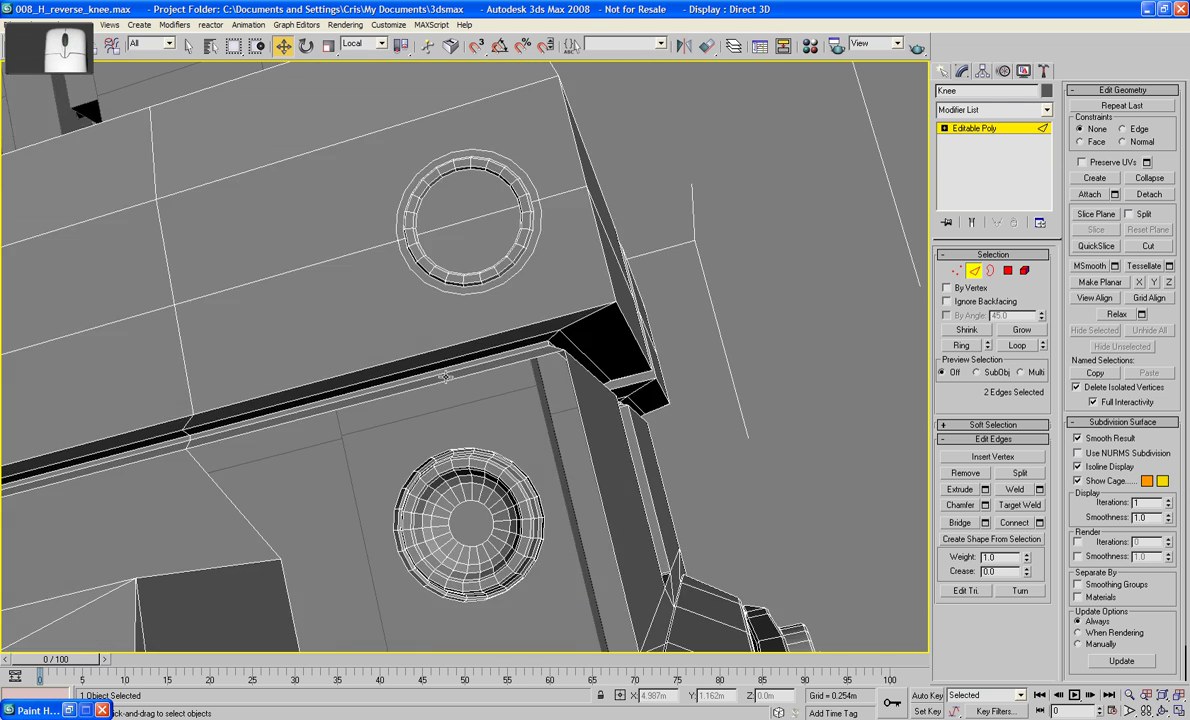
click(438, 381)
ctrl+click(440, 455)
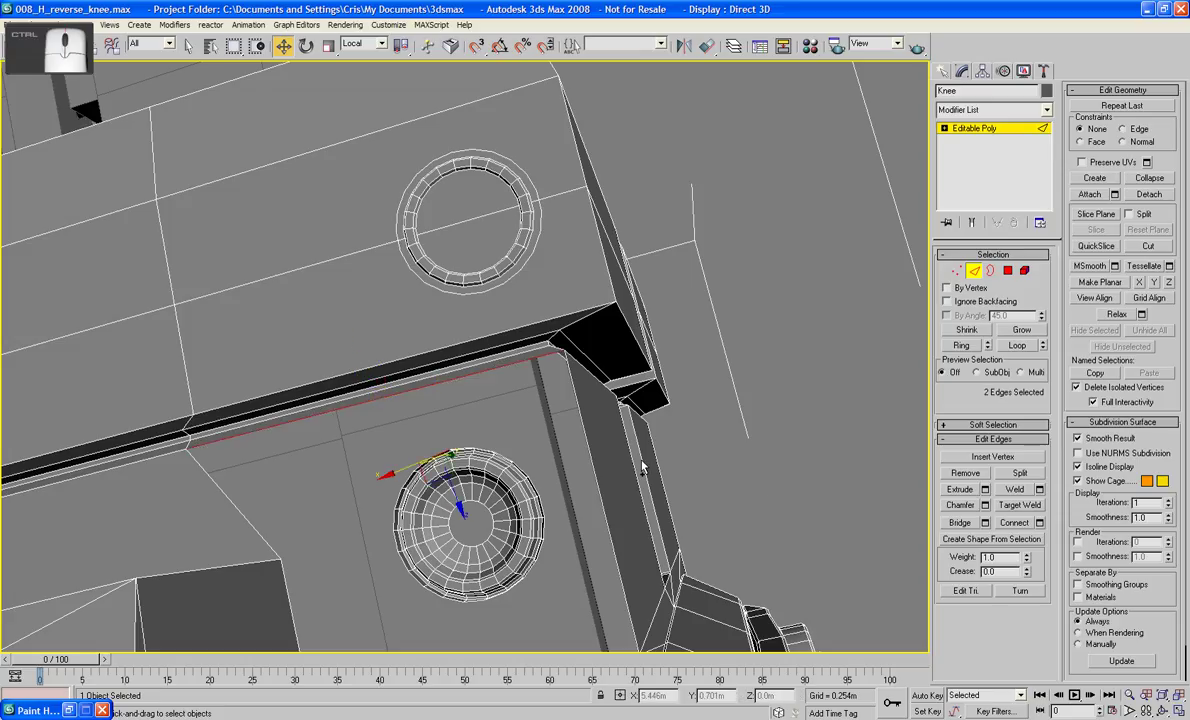
click(963, 523)
- Delete the two collar polygons that cover the large inset bolt above this side of the knee
middle_drag(693, 372, 779, 527)
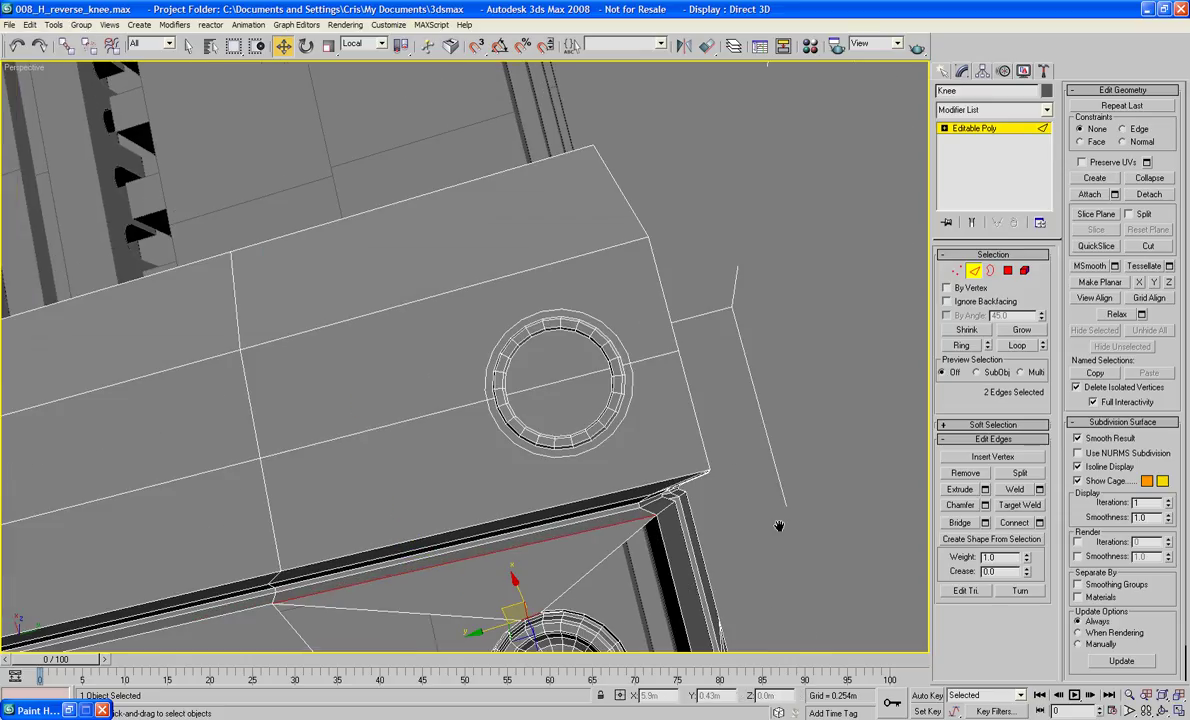
click(1007, 271)
click(428, 352)
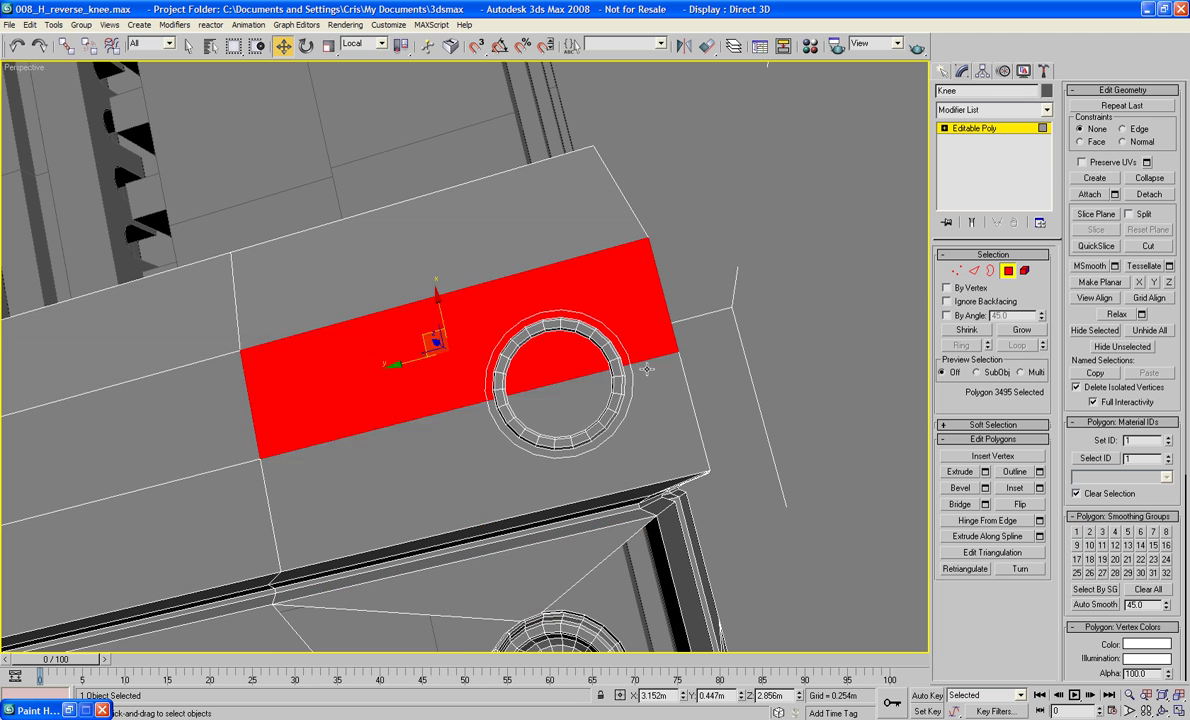
ctrl+click(648, 375)
key(Delete)
alt+middle_drag(664, 444, 614, 413)
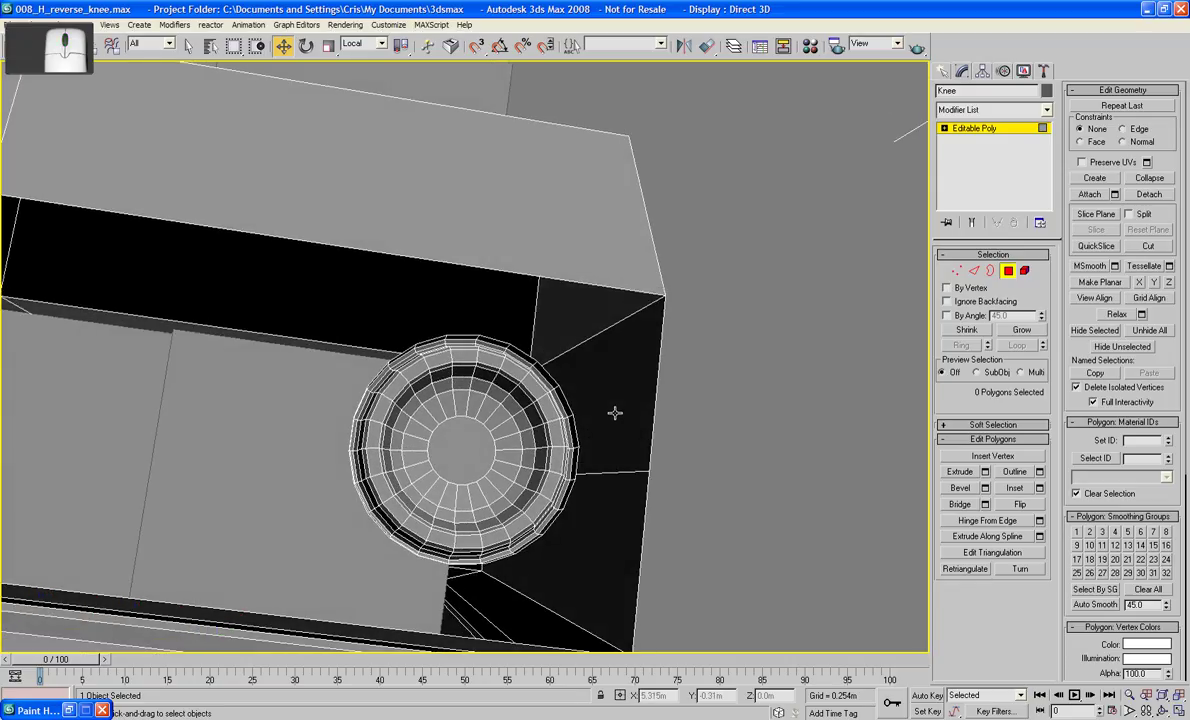
- Bridge the outer rim edge of that collar bolt to the upper border edge at the collar's end
click(974, 271)
click(576, 462)
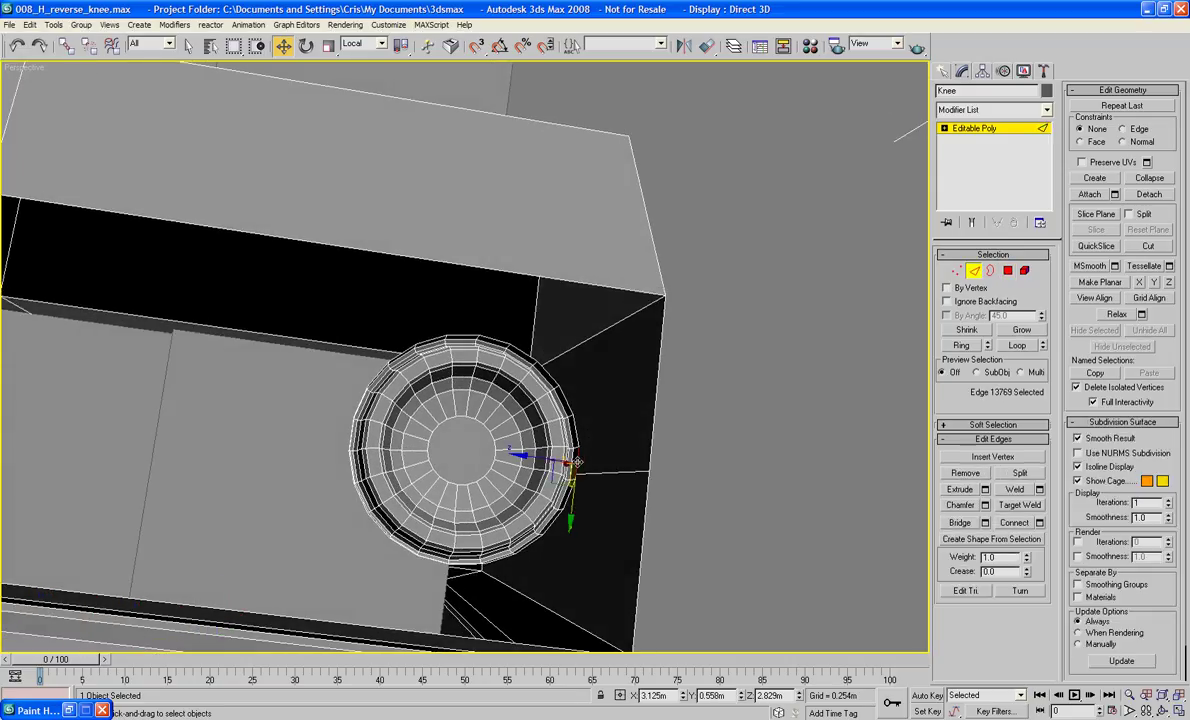
click(654, 419)
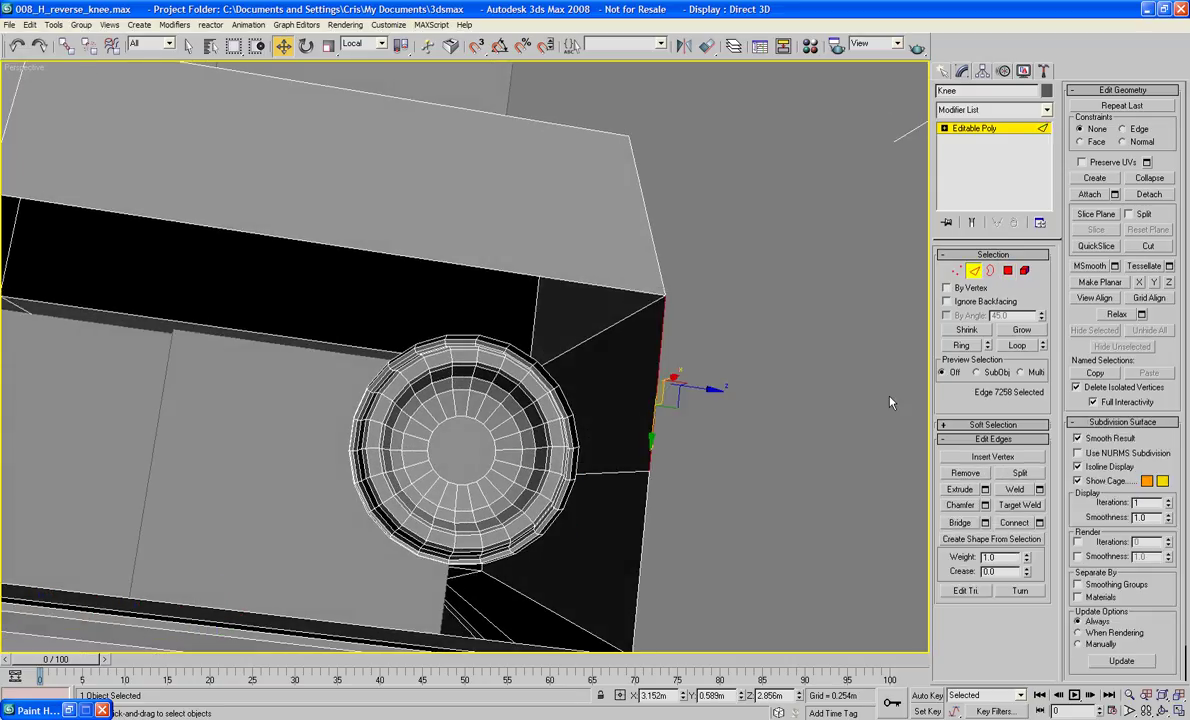
click(958, 521)
alt+middle_drag(880, 485, 850, 482)
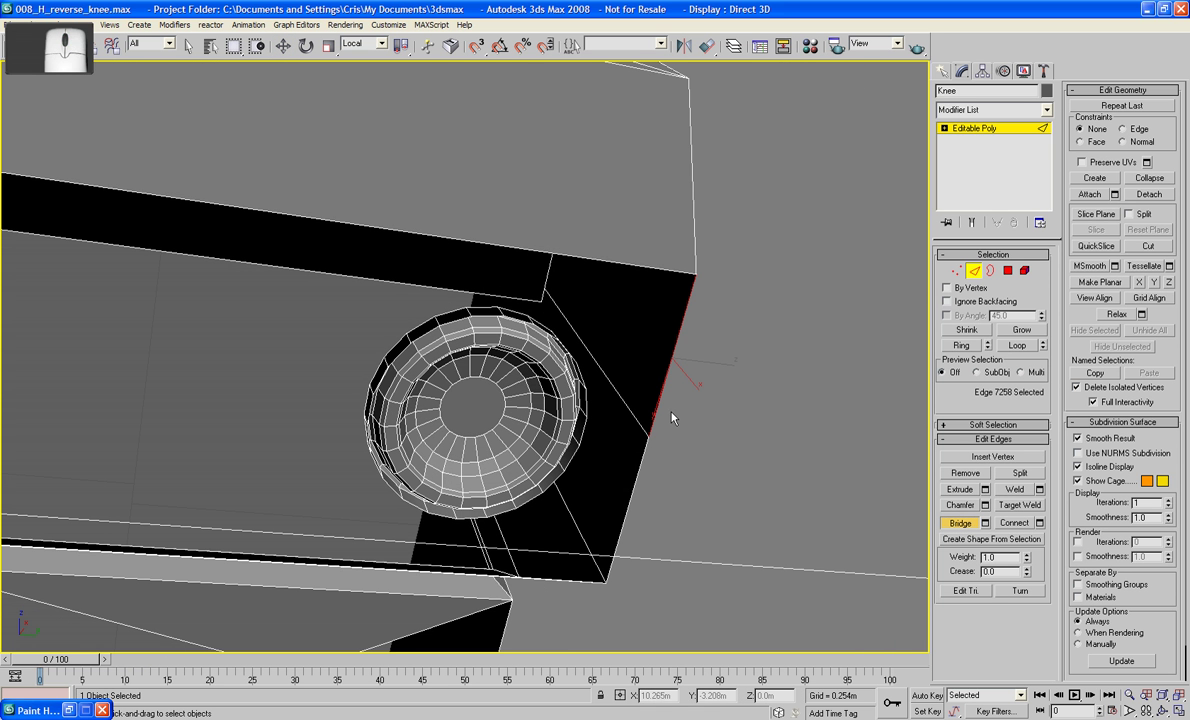
key(w)
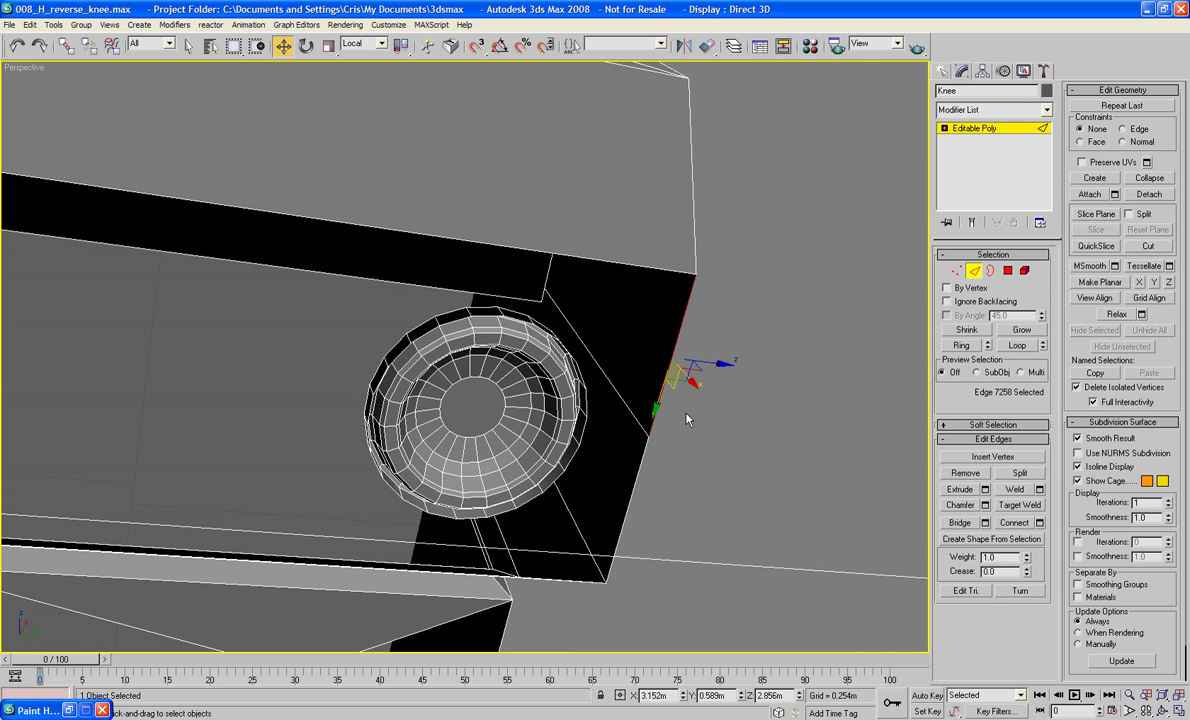
ctrl+click(586, 404)
click(963, 523)
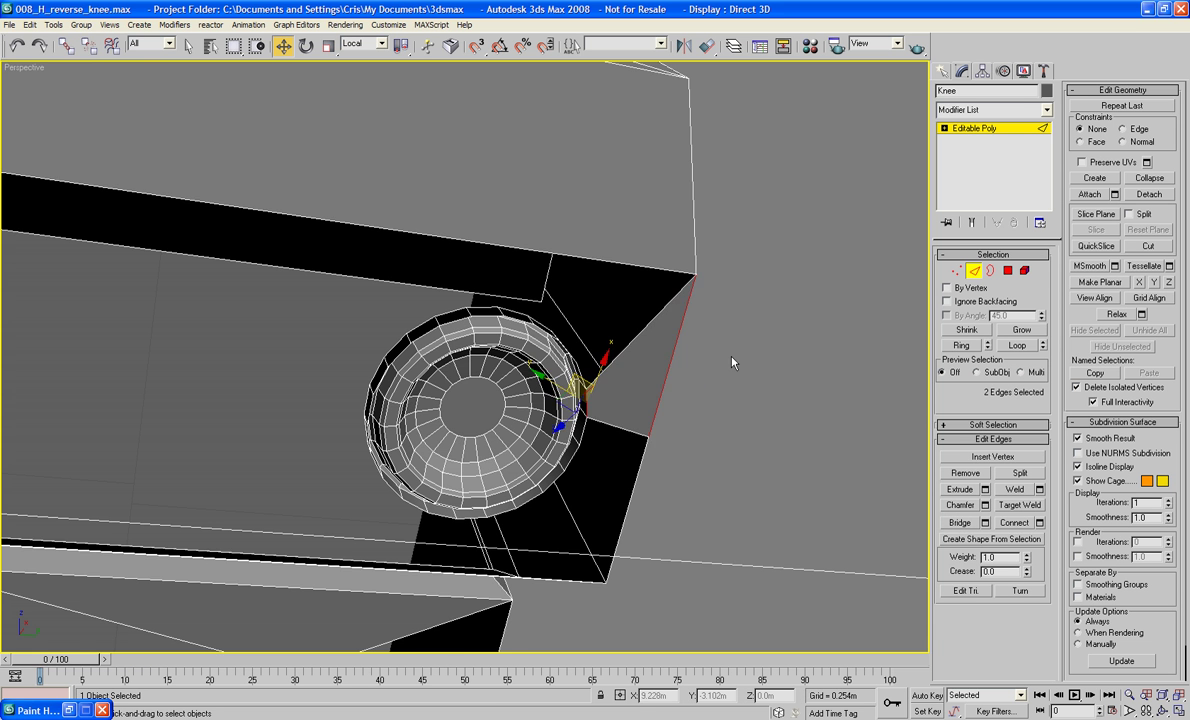
click(735, 360)
- Delete the collar polygons that cover the inset bolt at the other end of the collar
scroll(725, 359, down, 5)
alt+middle_drag(462, 376, 531, 327)
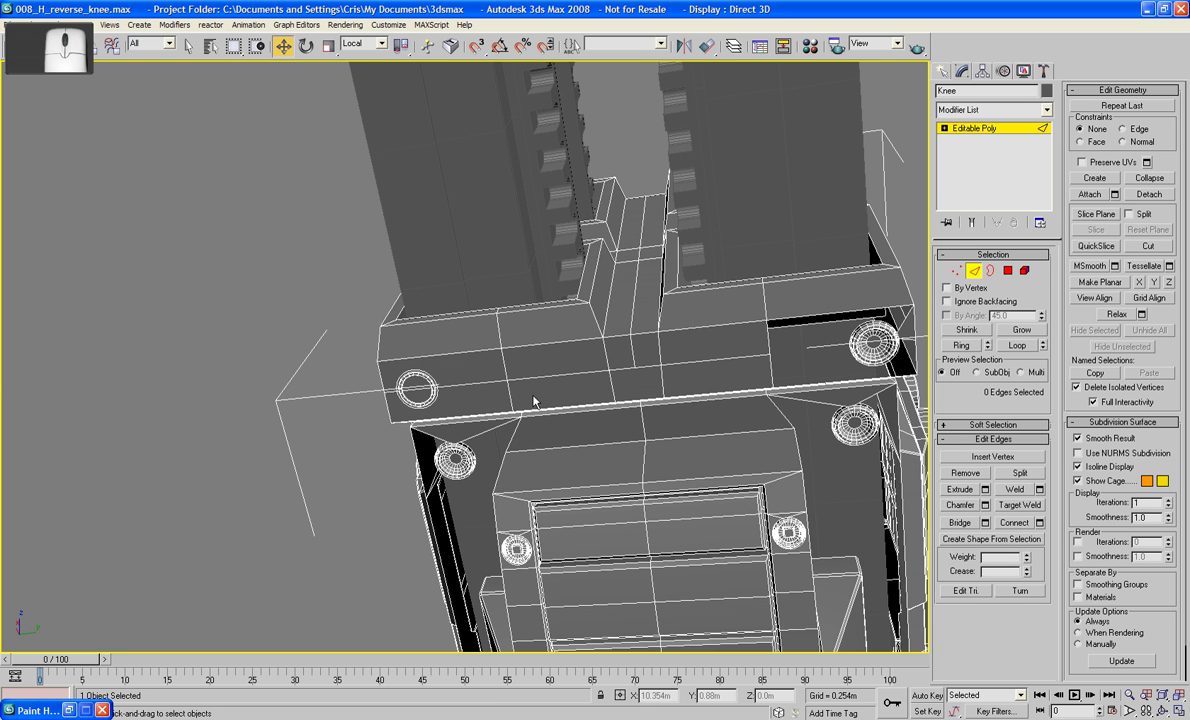
click(1008, 271)
click(463, 401)
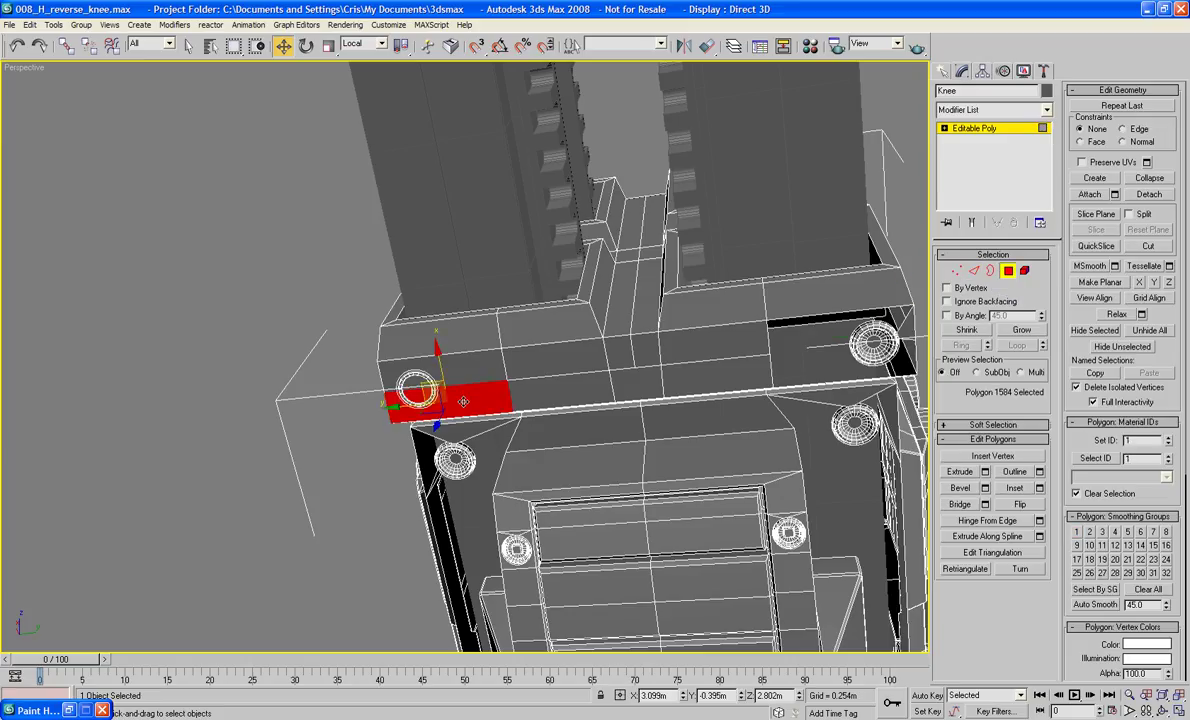
key(Delete)
alt+middle_drag(465, 375, 373, 402)
scroll(489, 355, up, 5)
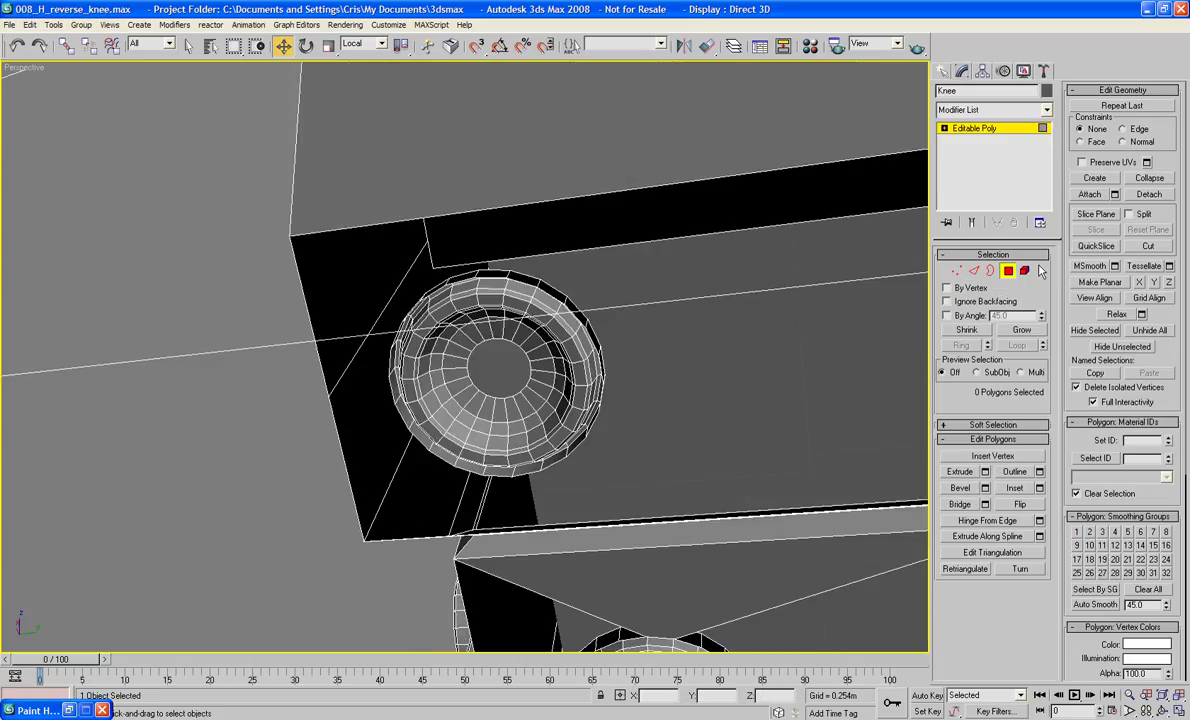
- Bridge the outer rim edge of the other collar bolt to the lower border edge at that end of the collar
click(974, 271)
click(359, 399)
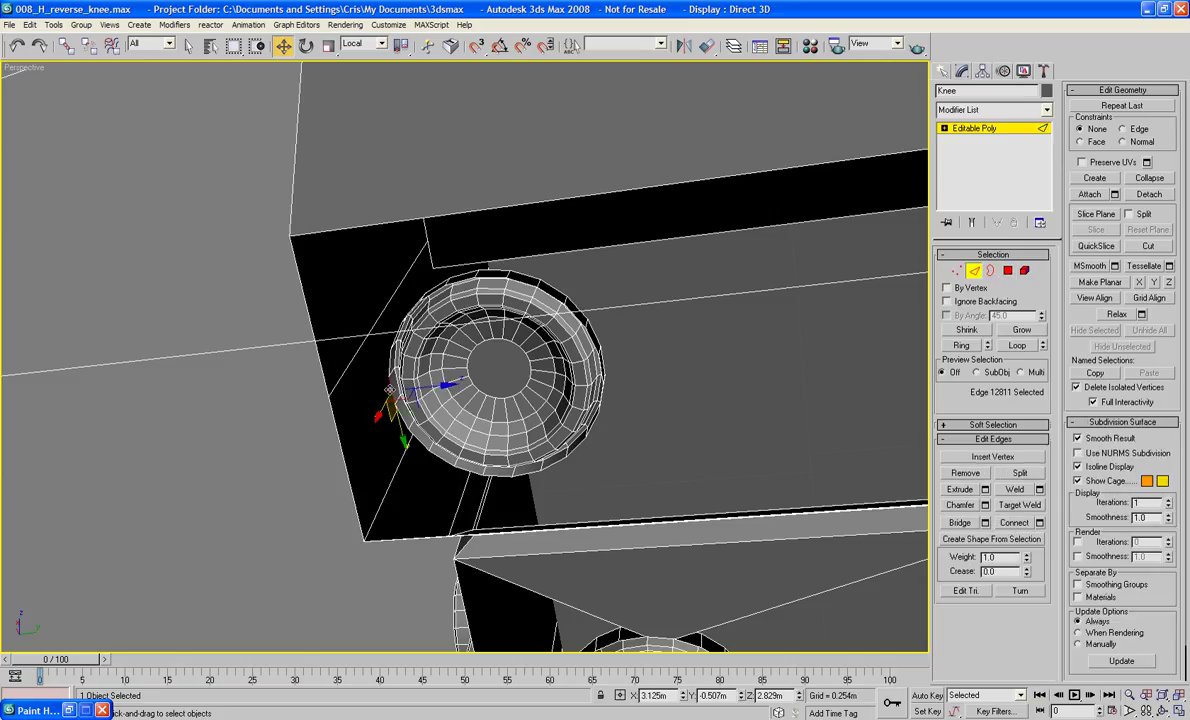
ctrl+click(337, 438)
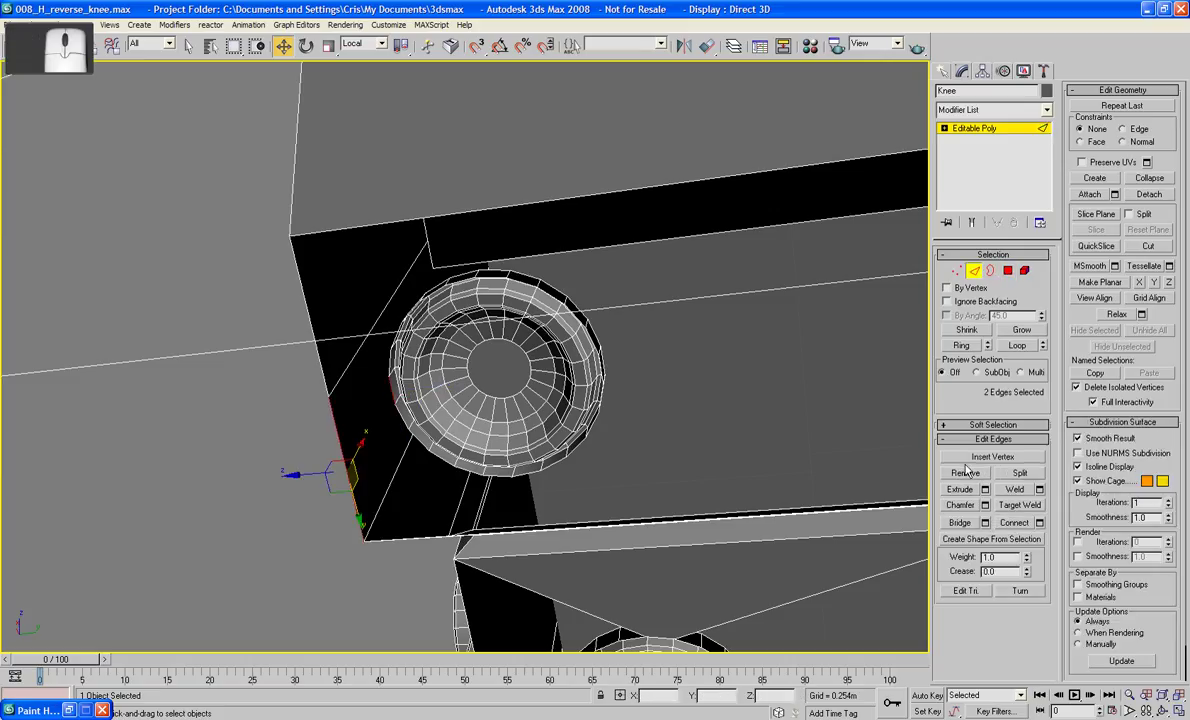
click(223, 441)
scroll(223, 441, down, 6)
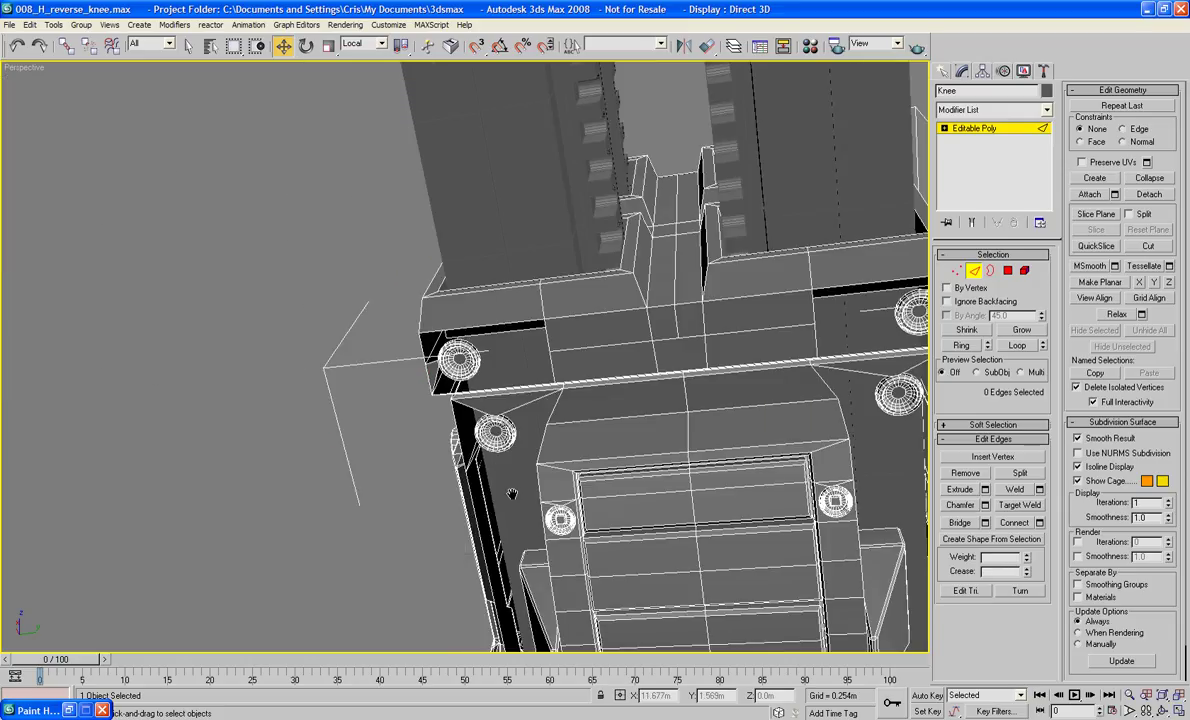
- Cap the open borders around the inset bolts at both ends of the collar
alt+middle_drag(513, 494, 375, 499)
click(990, 271)
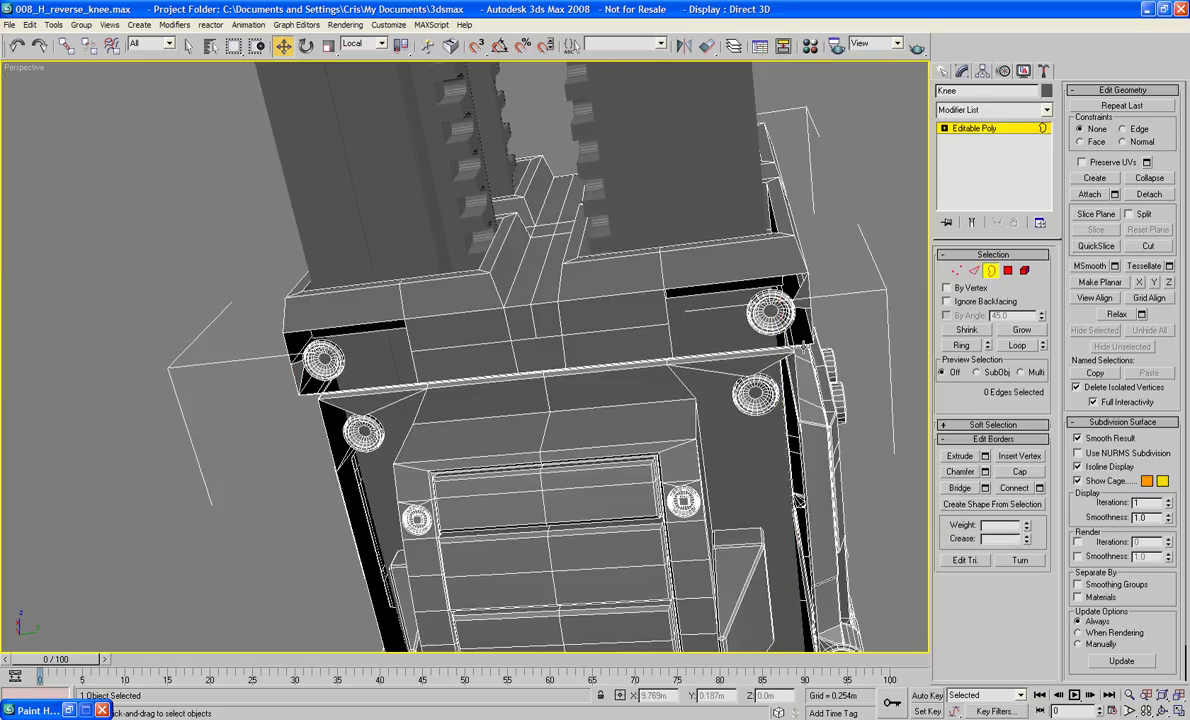
click(745, 320)
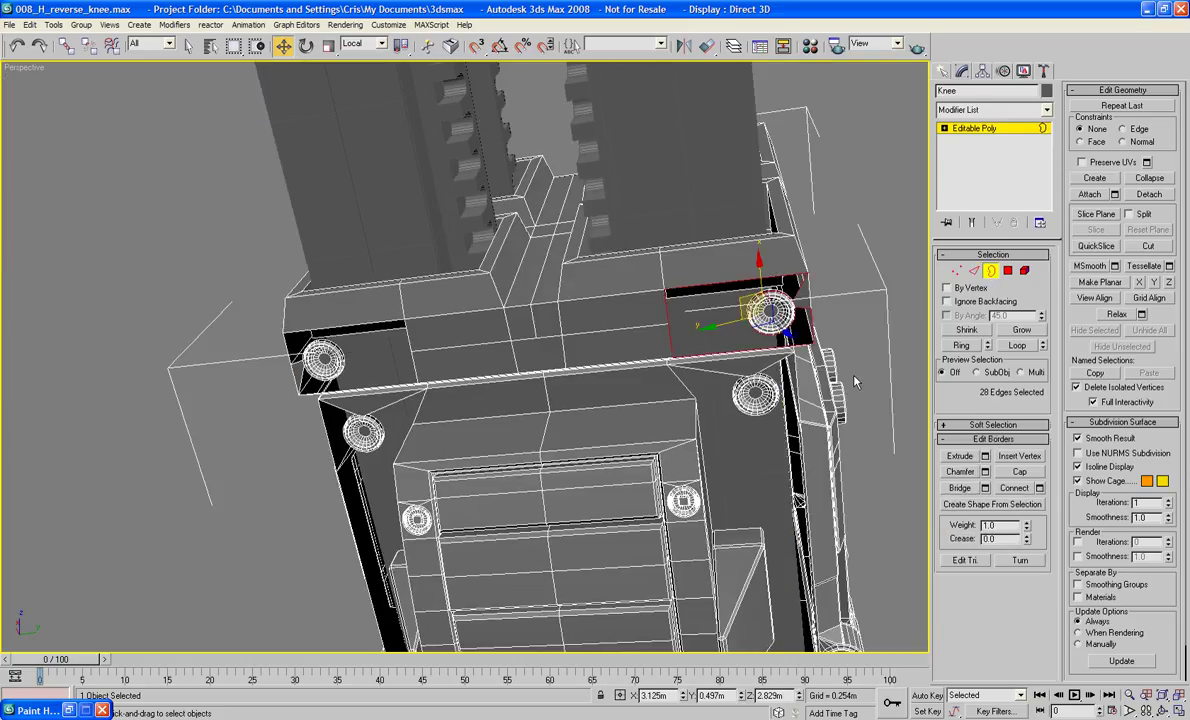
click(1030, 471)
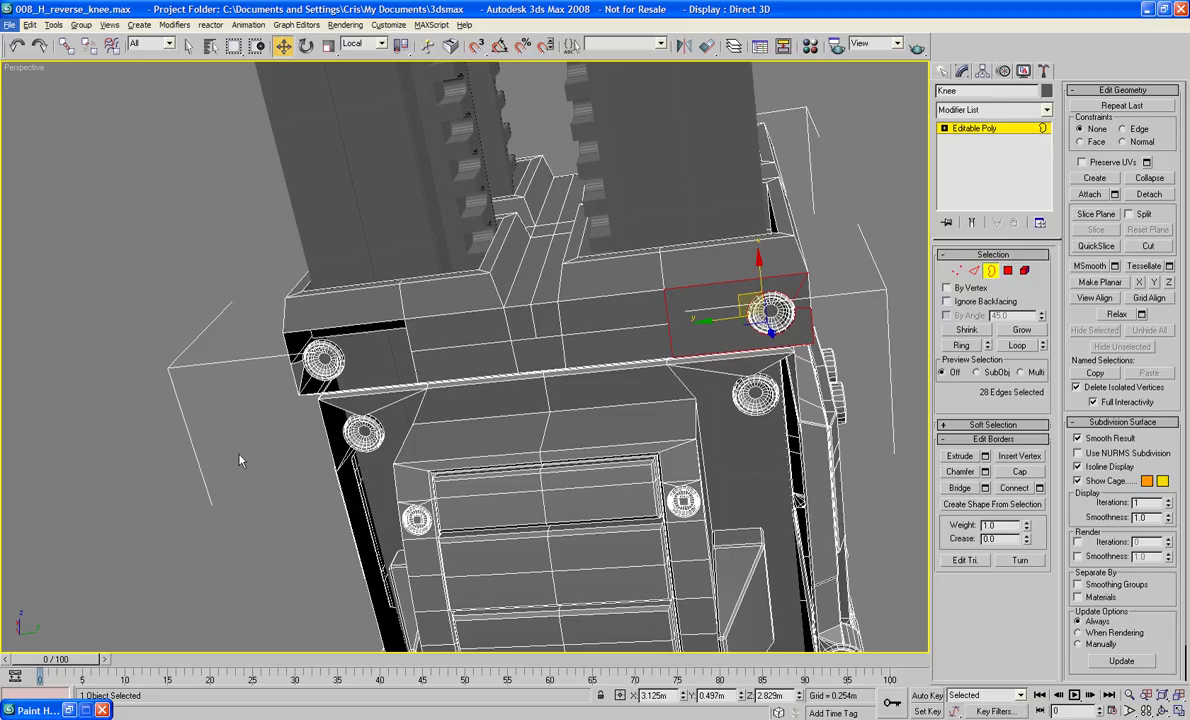
alt+middle_drag(234, 478, 225, 458)
click(290, 348)
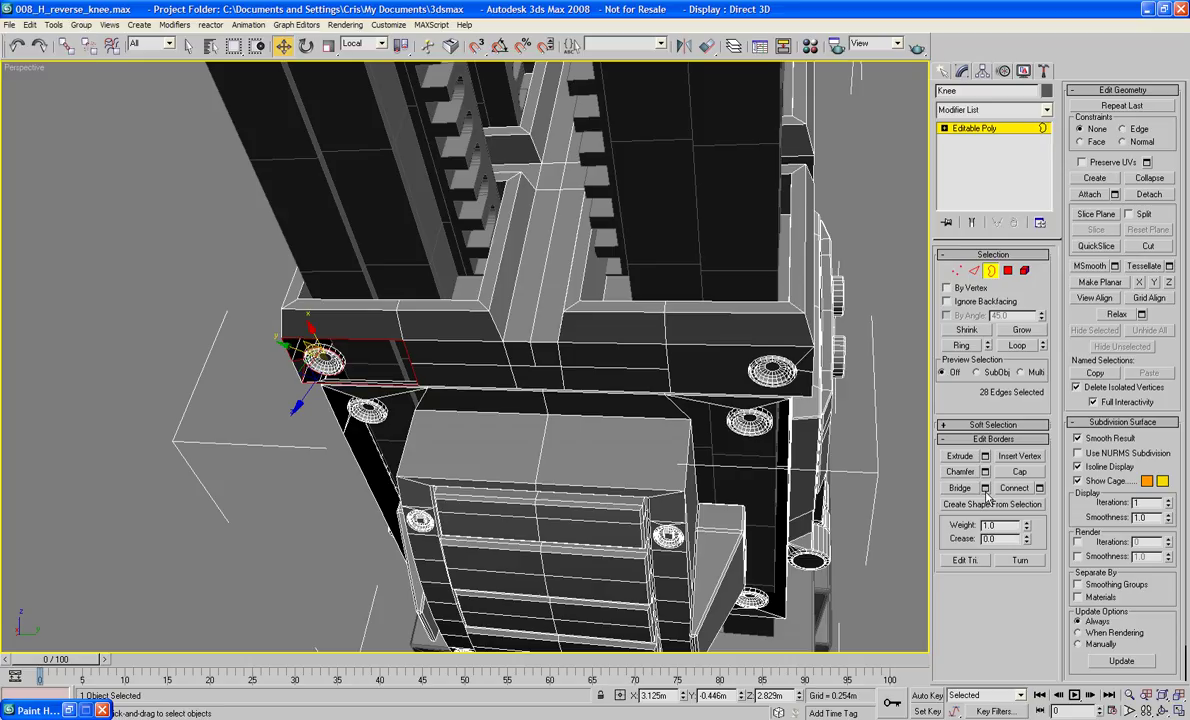
click(1017, 472)
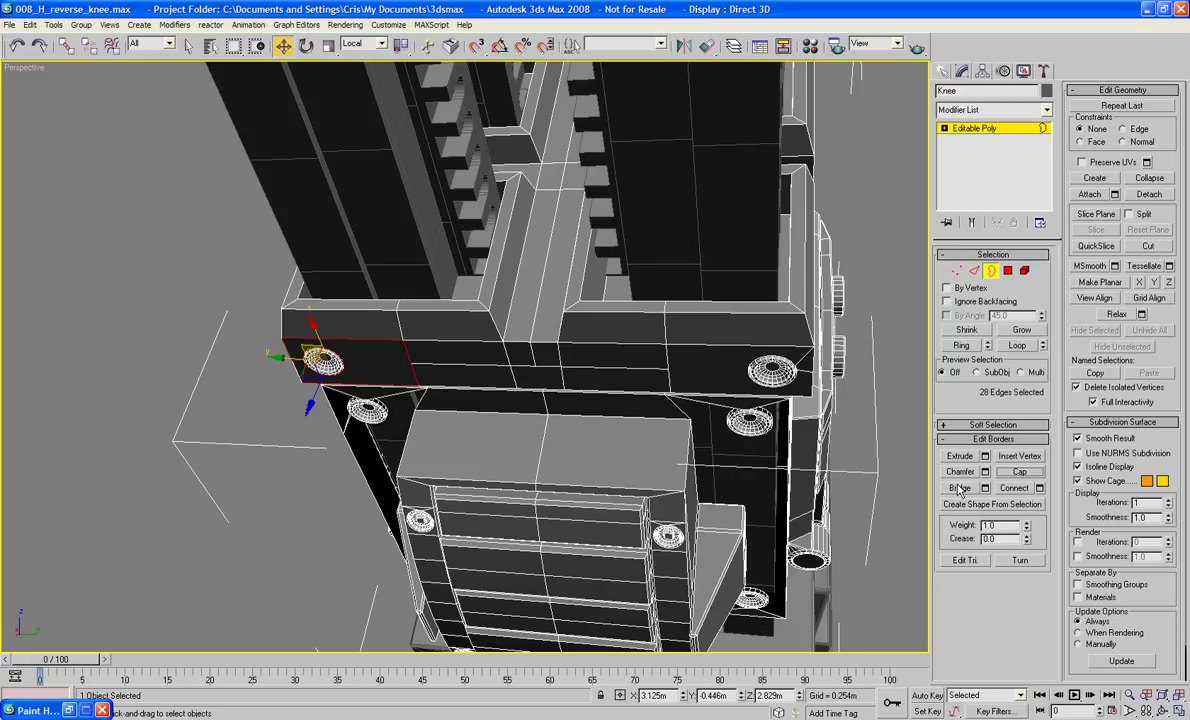
- Cap the two open knee borders around the inset bolts just below the collar
click(786, 451)
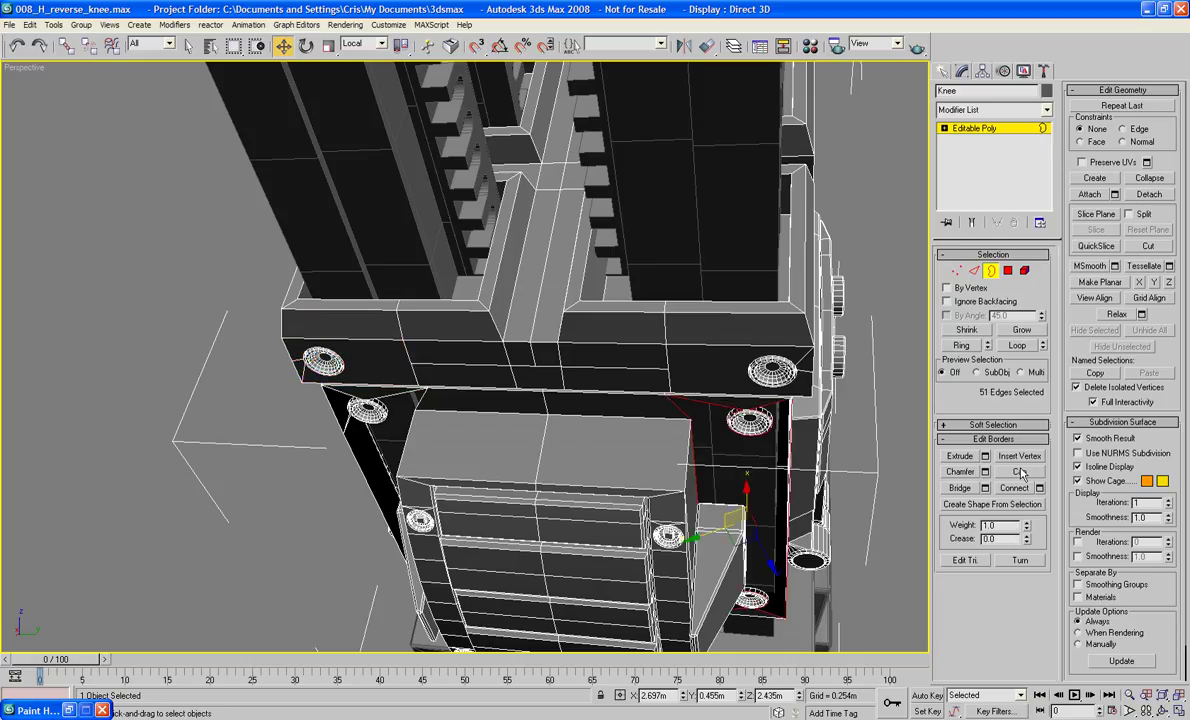
click(351, 449)
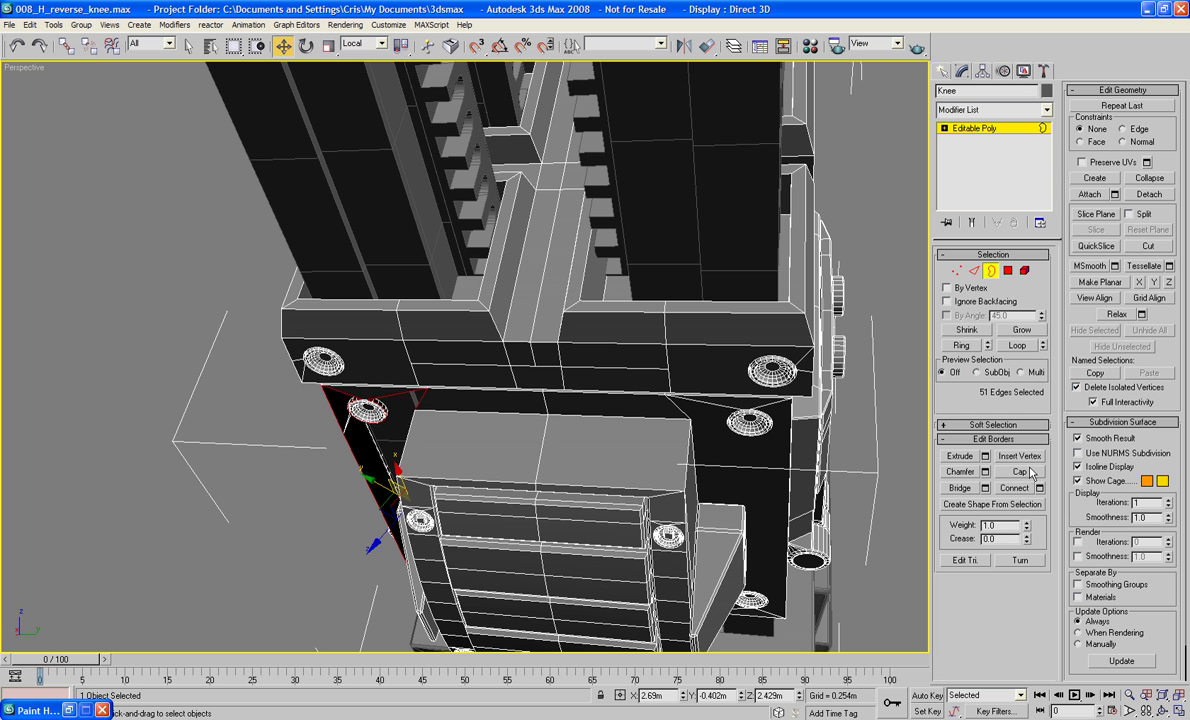
click(904, 475)
- Create a thin AutoGrid cylinder on the knee's flat side face, about 0.482 m in radius and 0.014 m high
alt+middle_drag(904, 475, 730, 476)
scroll(730, 476, down, 2)
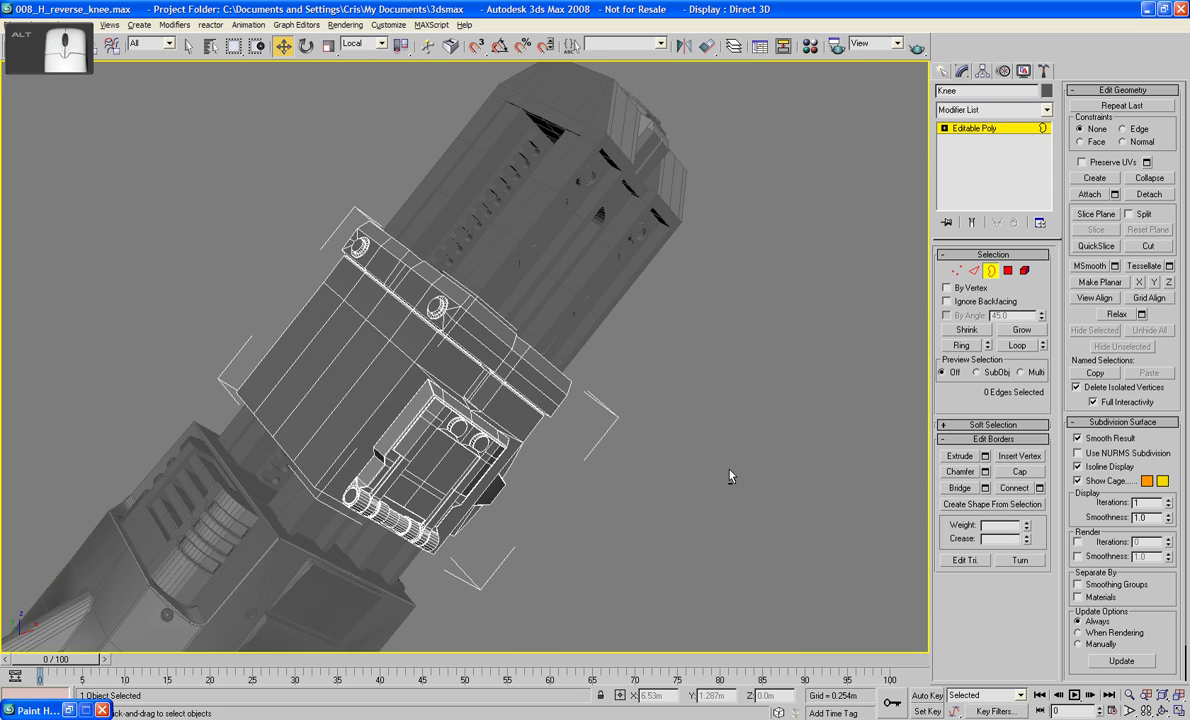
scroll(730, 476, up, 4)
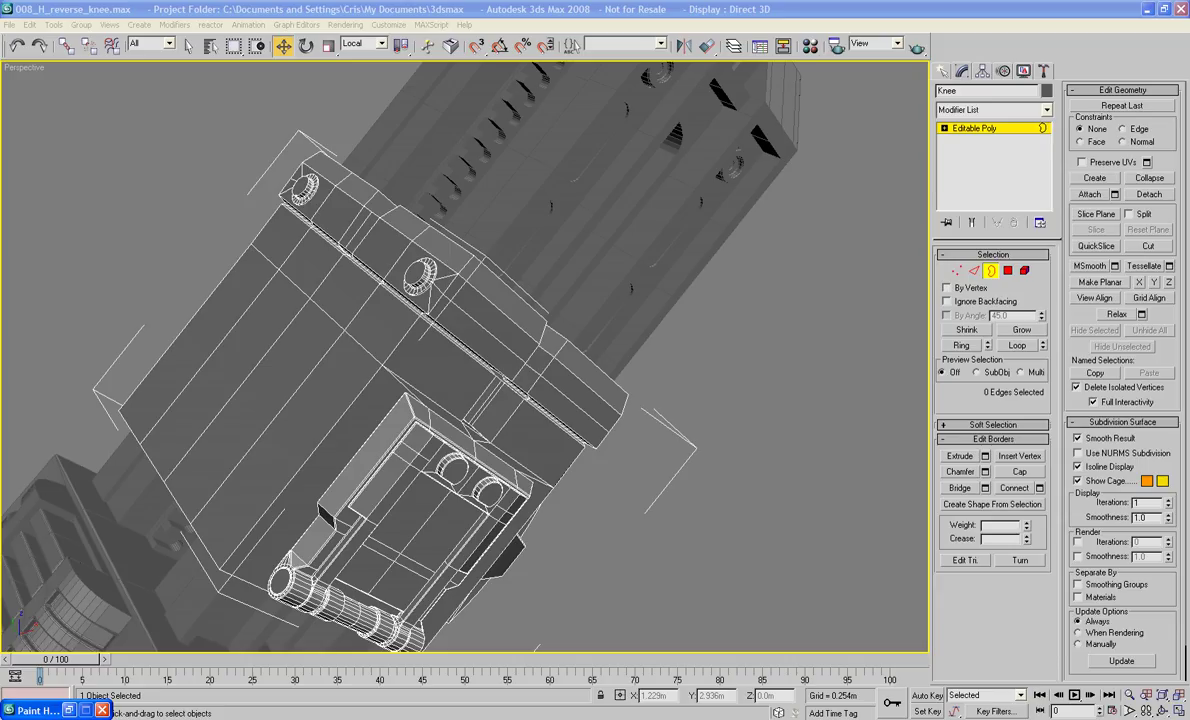
alt+middle_drag(263, 271, 352, 250)
click(942, 71)
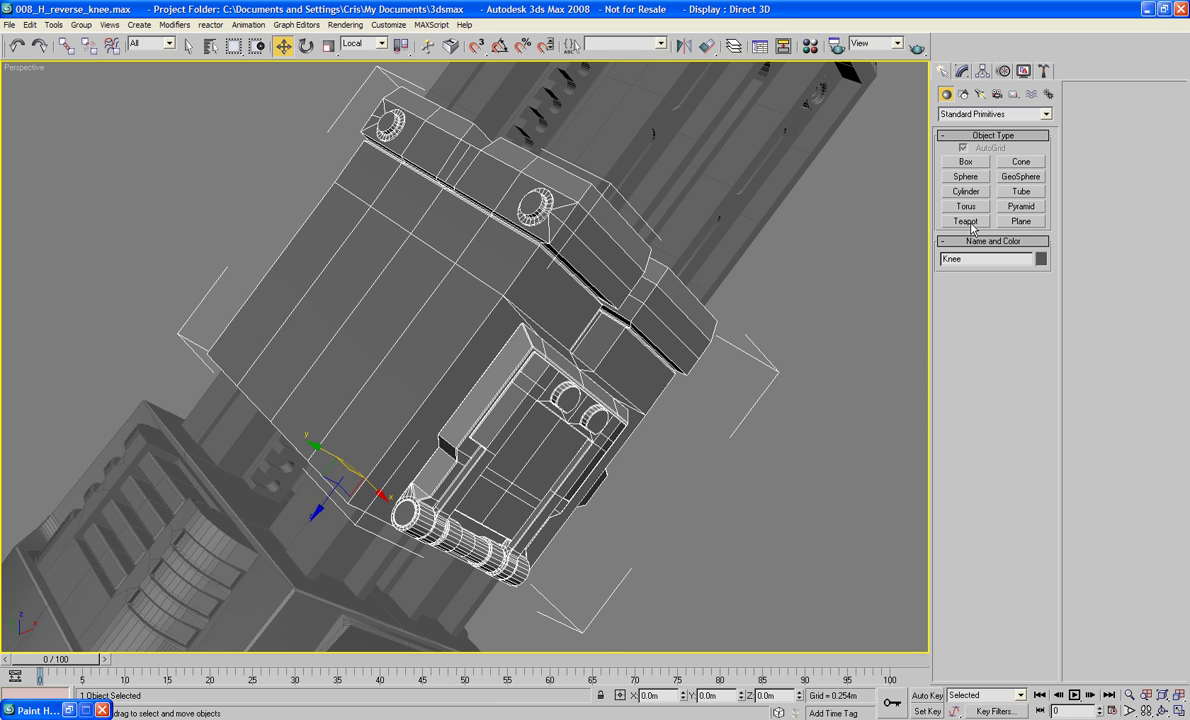
click(966, 191)
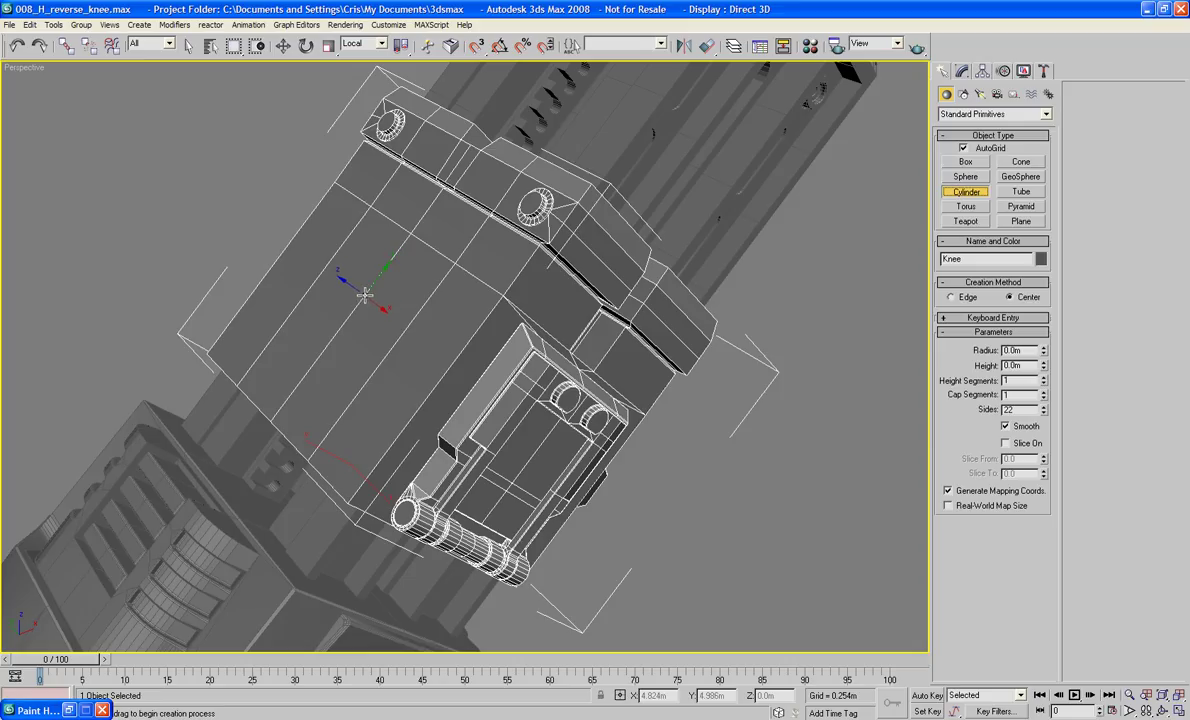
drag(366, 292, 405, 398)
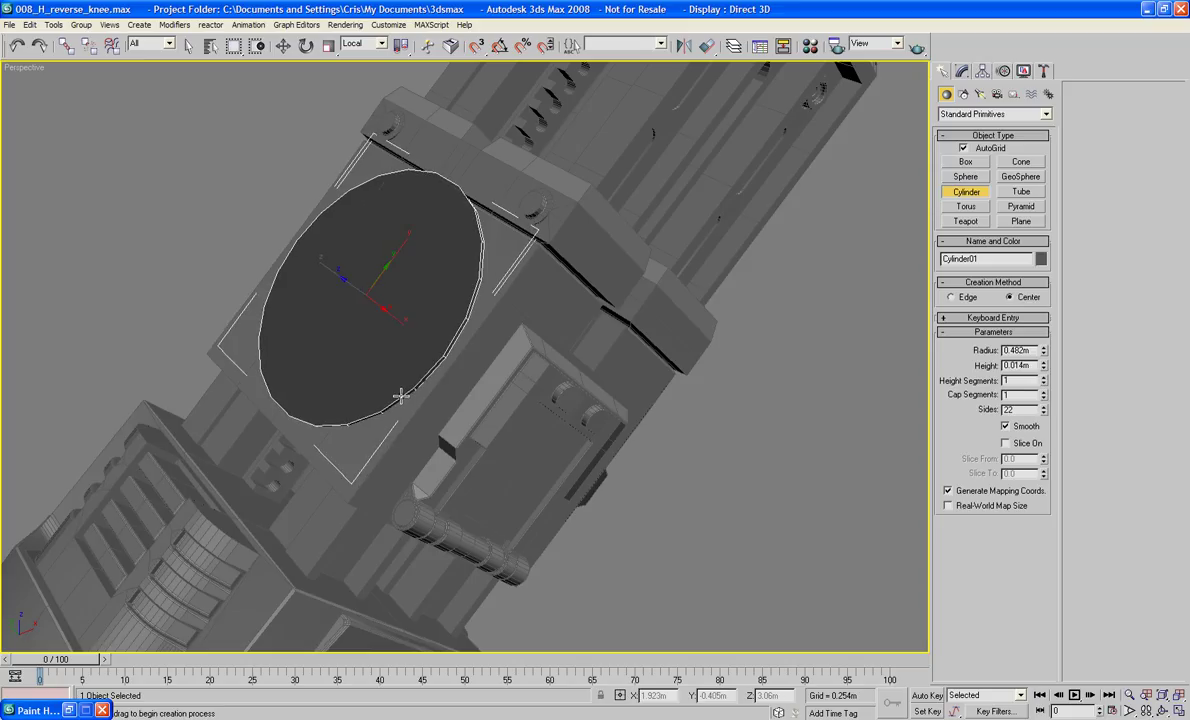
click(401, 396)
key(w)
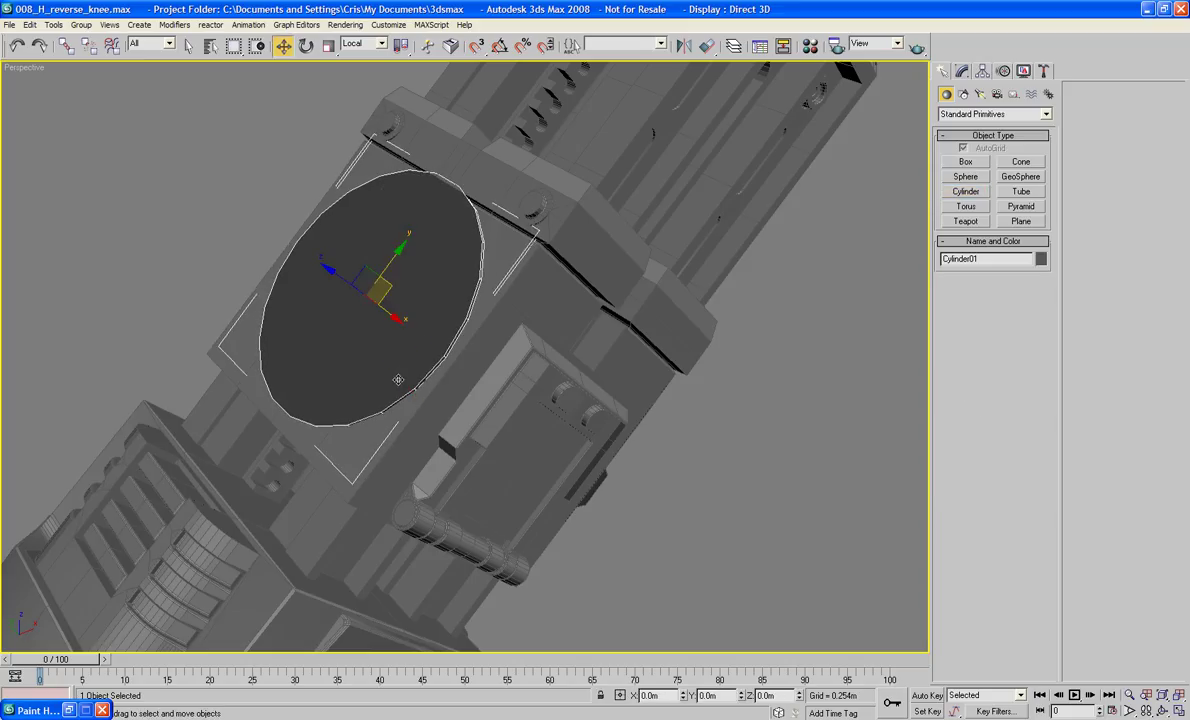
- Convert the cylinder to an editable poly and shift it slightly down the knee face along its local Y axis
right_click(394, 378)
mouse_move(447, 512)
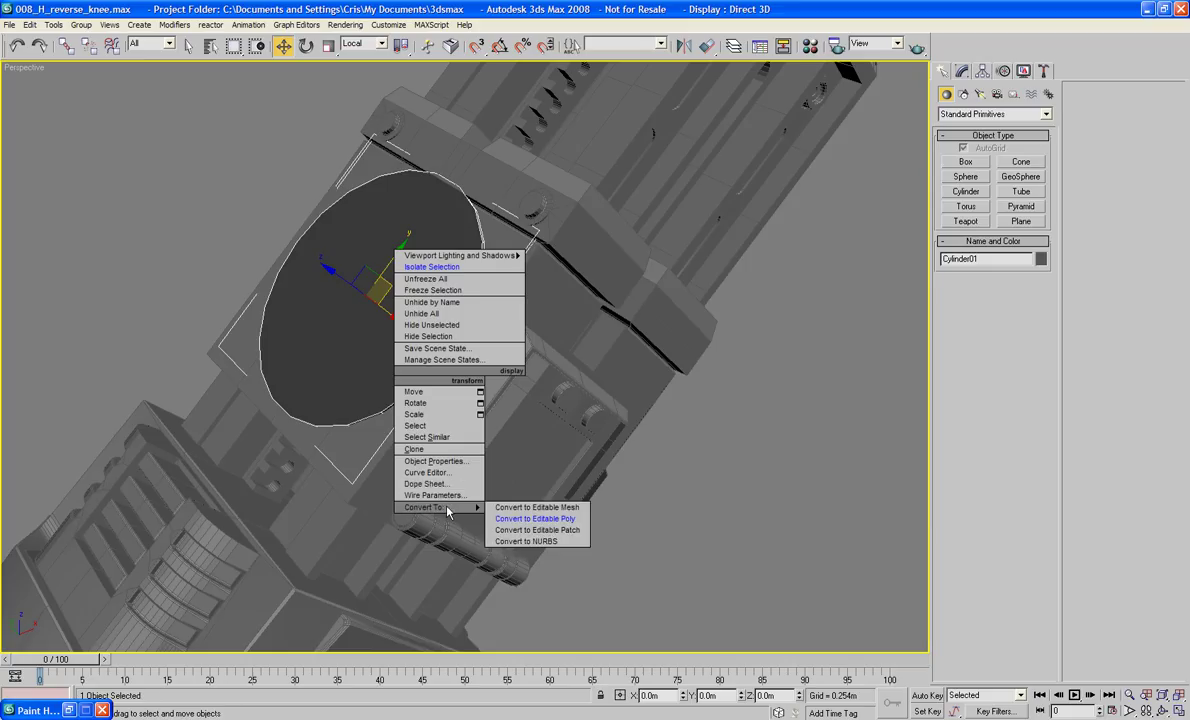
click(535, 518)
drag(397, 256, 395, 267)
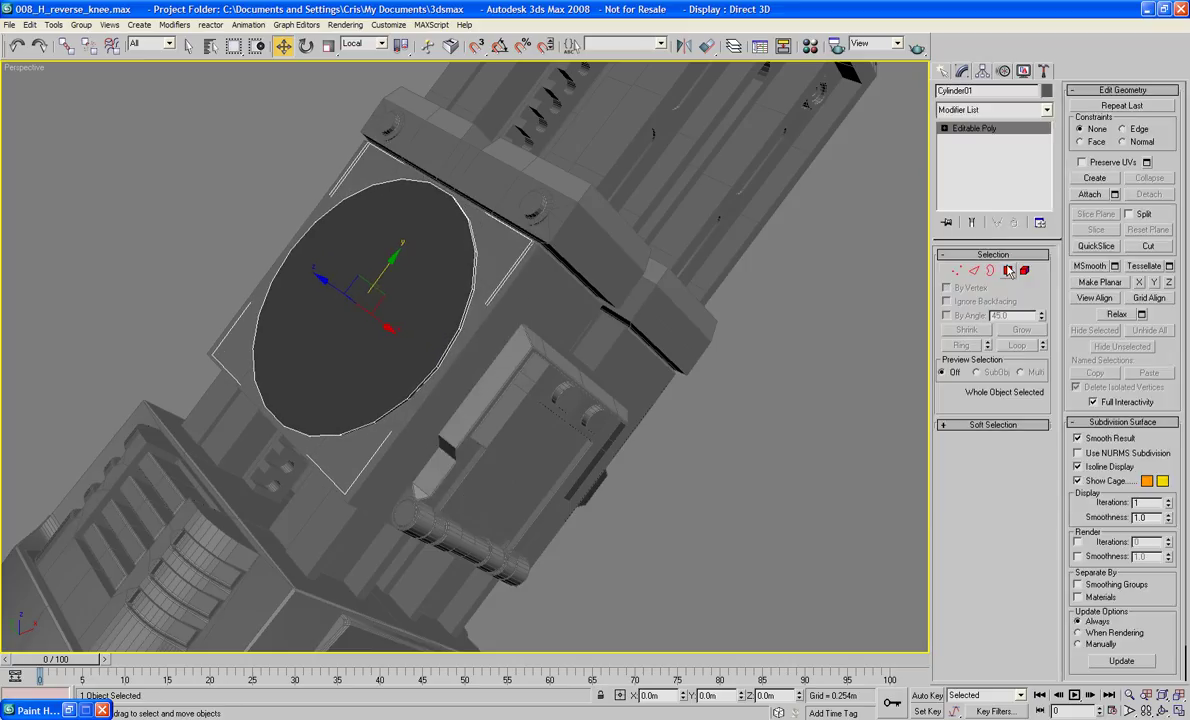
- Delete all cylinder polygons except the front cap and its side walls, removing the hidden back cap
key(4)
click(418, 305)
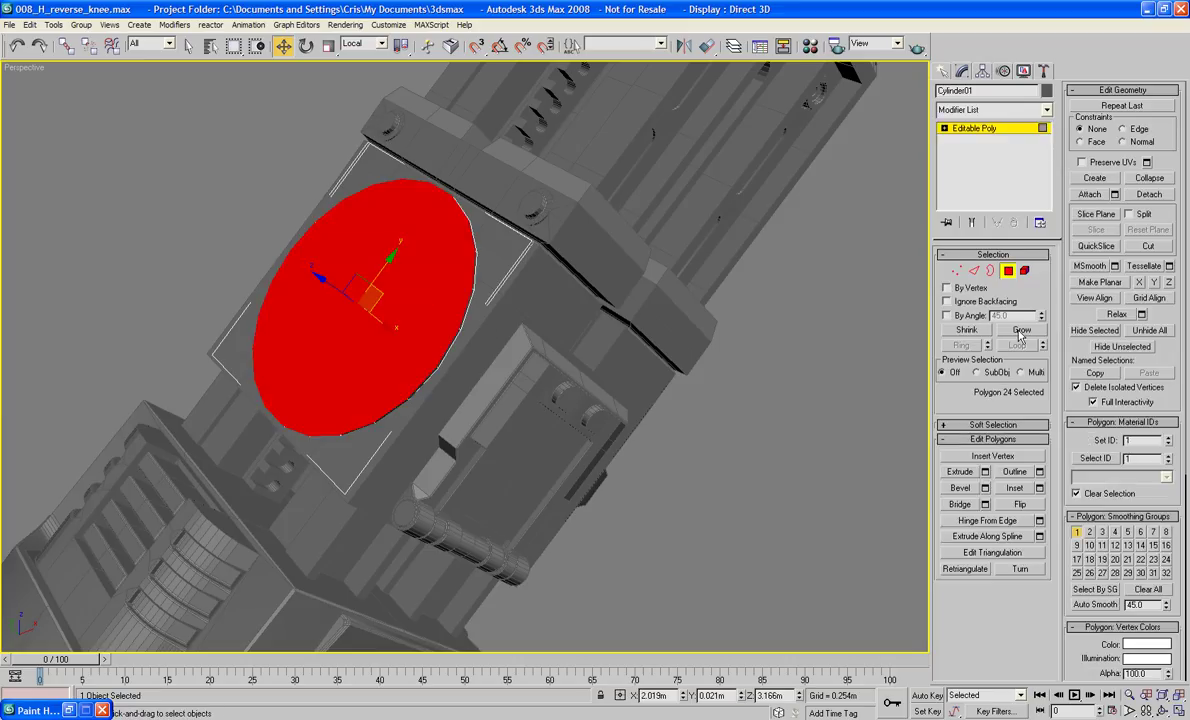
click(1020, 333)
key(Delete)
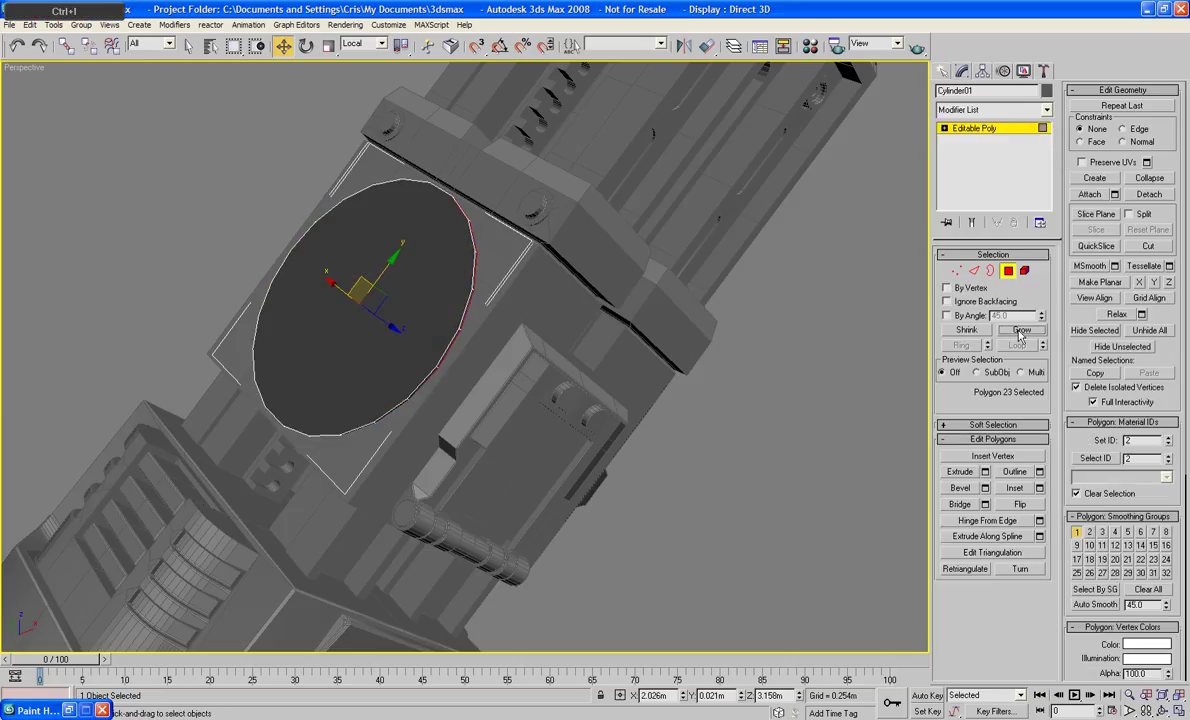
alt+middle_drag(570, 367, 620, 448)
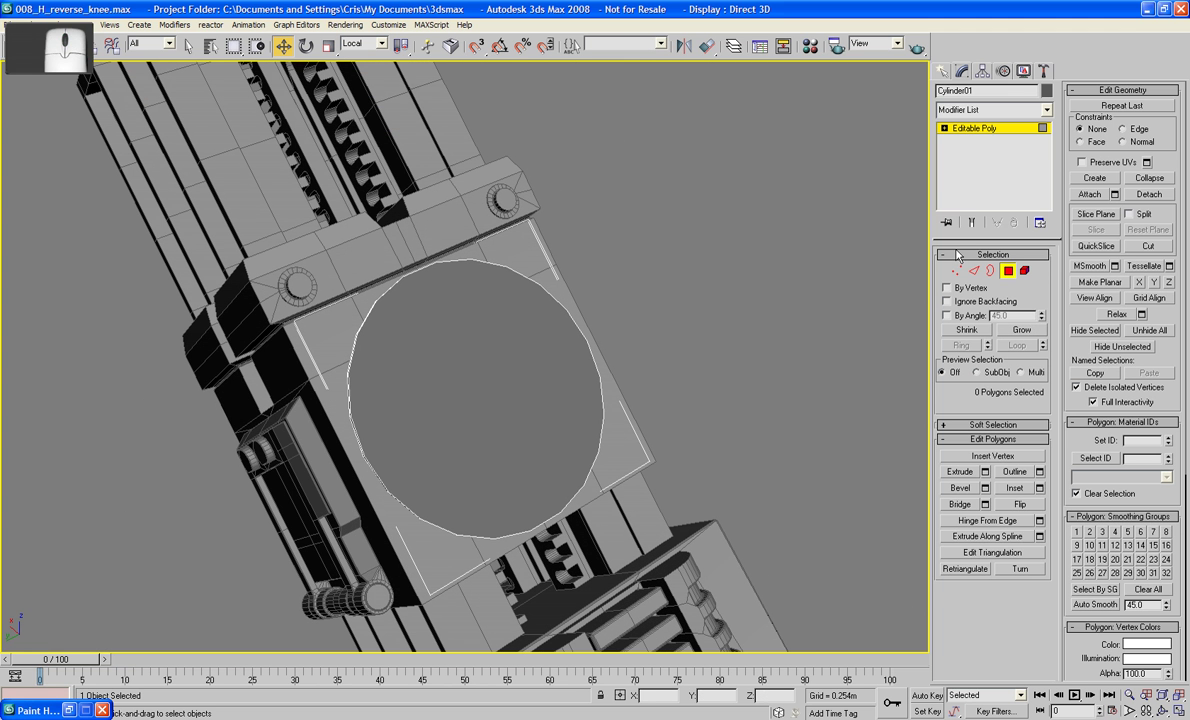
- Select the Knee object and delete the side-face polygons lying behind the cylinder
click(988, 272)
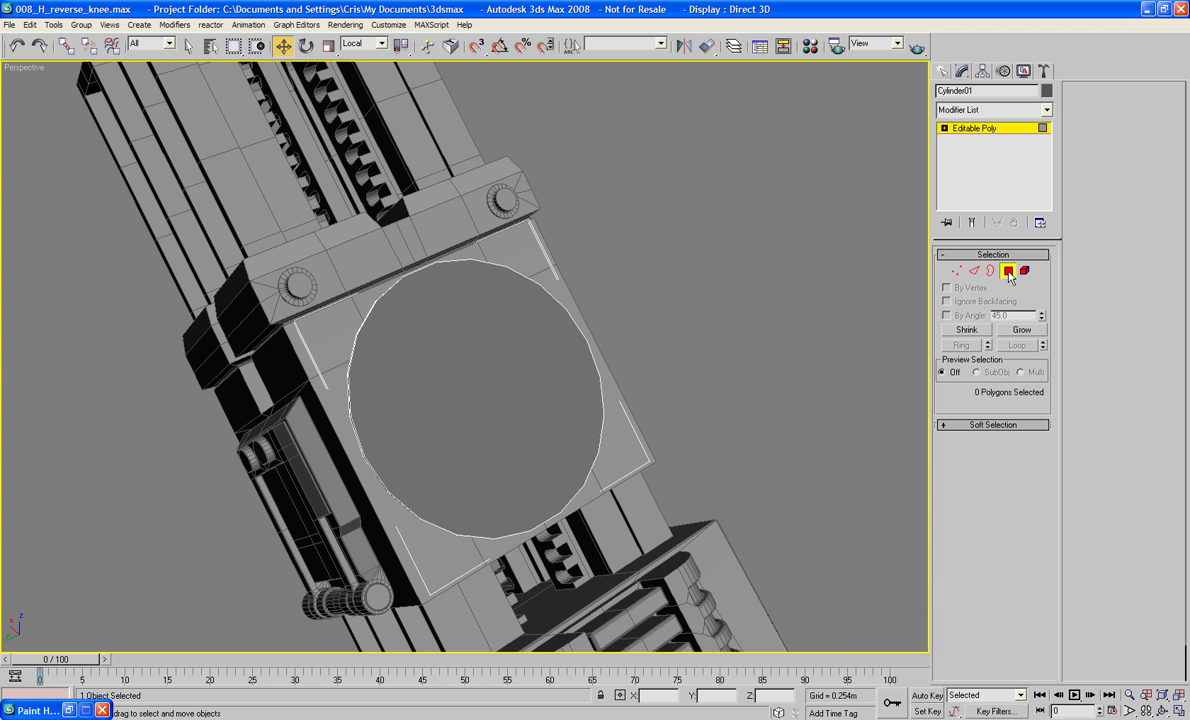
click(793, 263)
alt+middle_drag(637, 311, 530, 298)
click(510, 262)
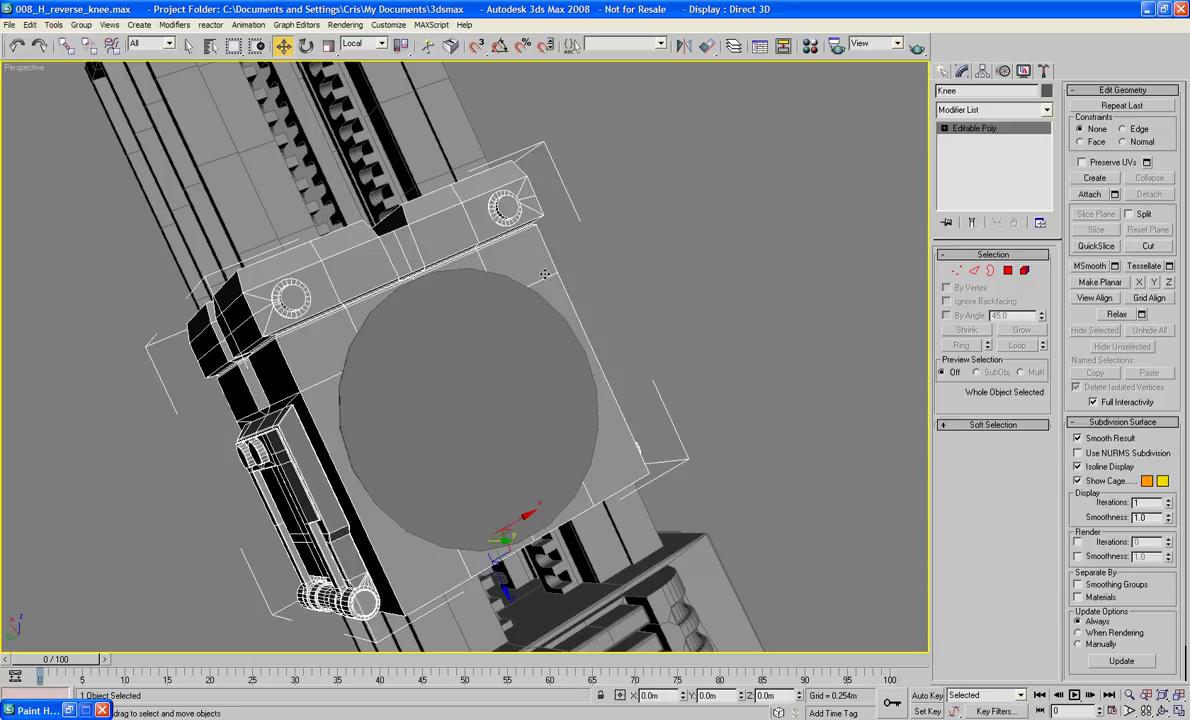
key(F3)
click(1012, 271)
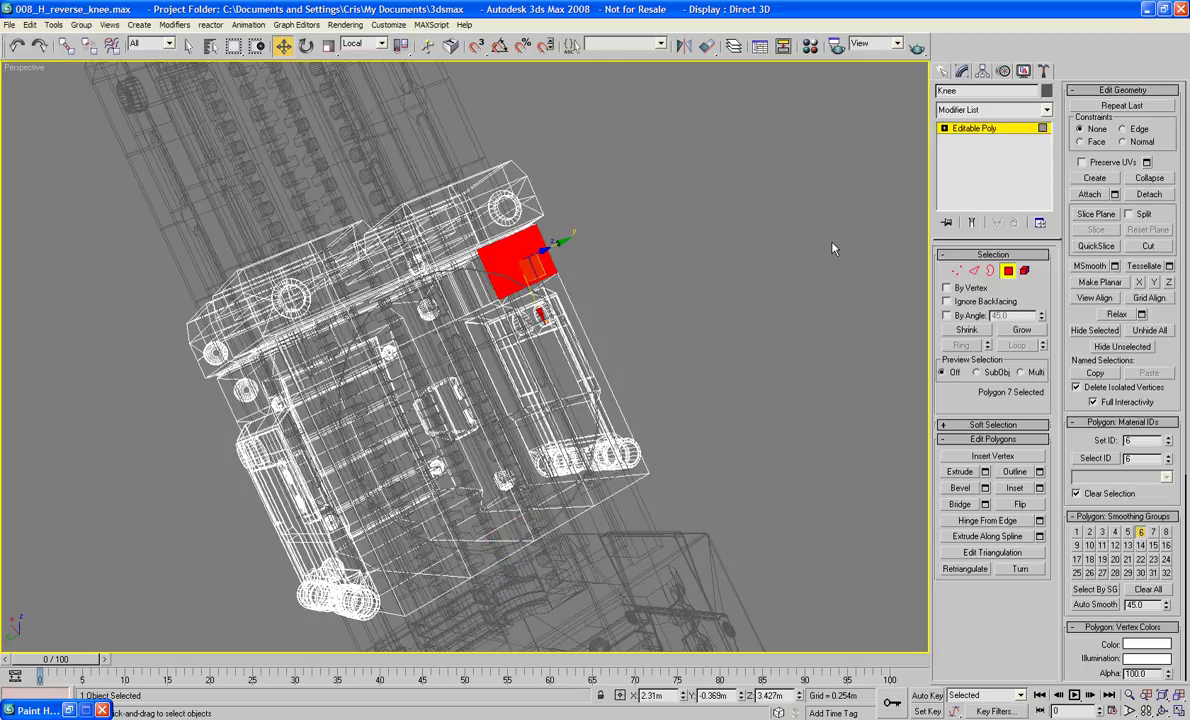
ctrl+click(427, 310)
ctrl+click(345, 305)
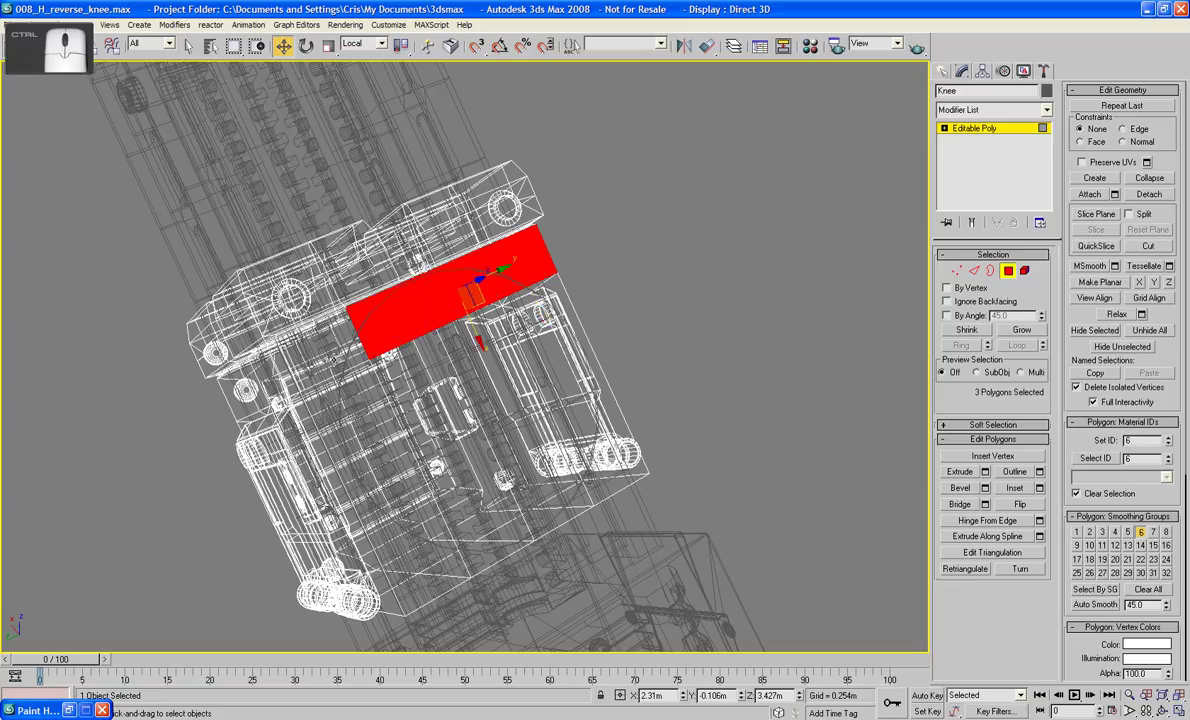
ctrl+click(310, 334)
ctrl+click(332, 381)
ctrl+click(417, 353)
ctrl+click(527, 362)
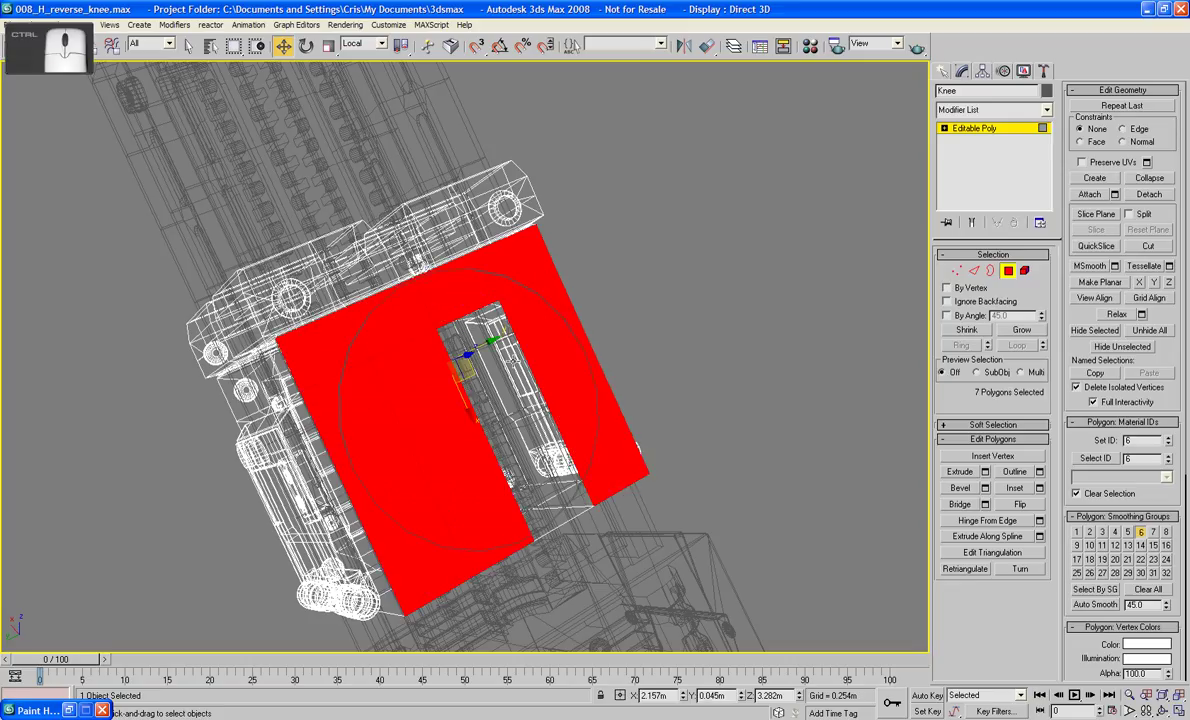
ctrl+click(492, 338)
mouse_move(538, 369)
alt+middle_down()
mouse_move(536, 386)
mouse_move(620, 355)
mouse_move(770, 348)
alt+middle_up()
key(Delete)
key(F3)
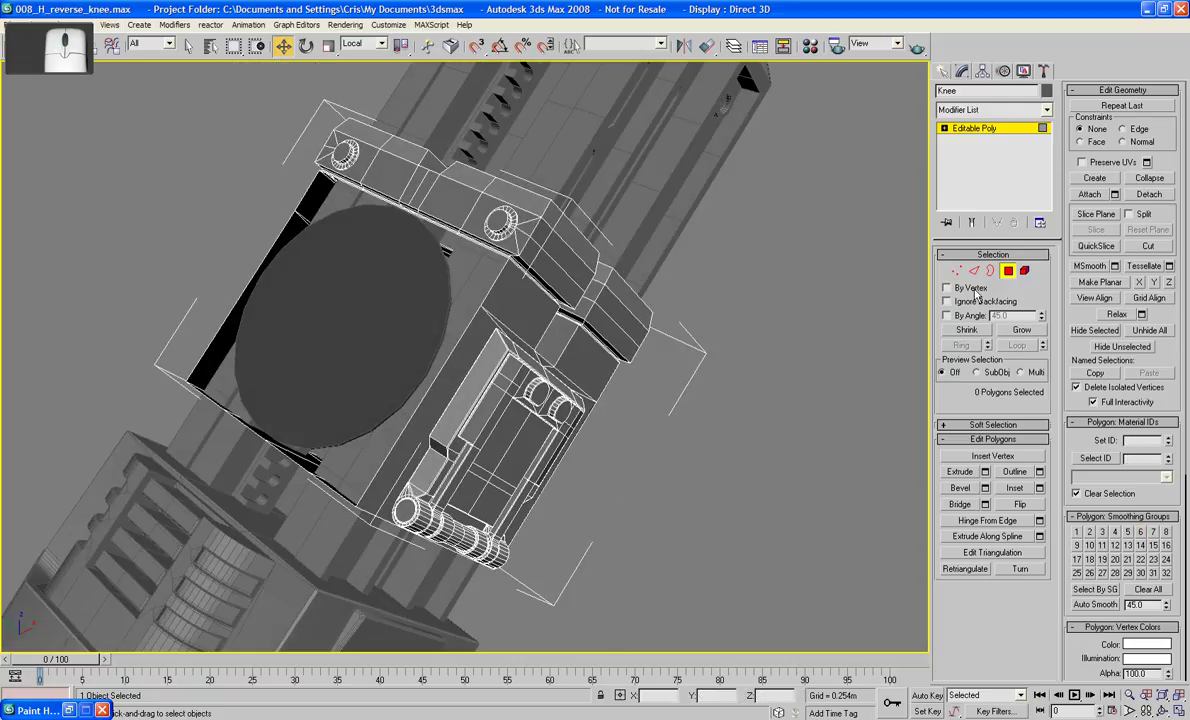
- Attach the cylinder to the Knee object
click(1090, 194)
click(398, 368)
scroll(400, 370, up, 8)
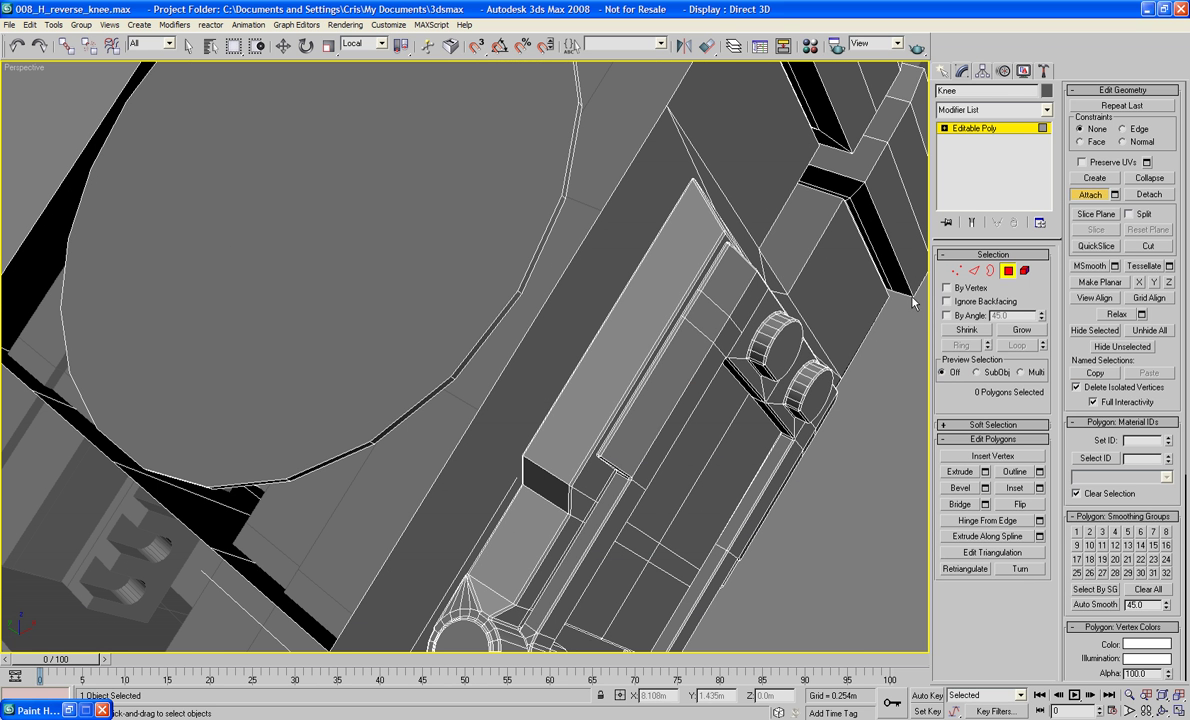
- Try to bridge an edge of the round plate's rim to the knee's adjacent long side edge
key(2)
click(479, 344)
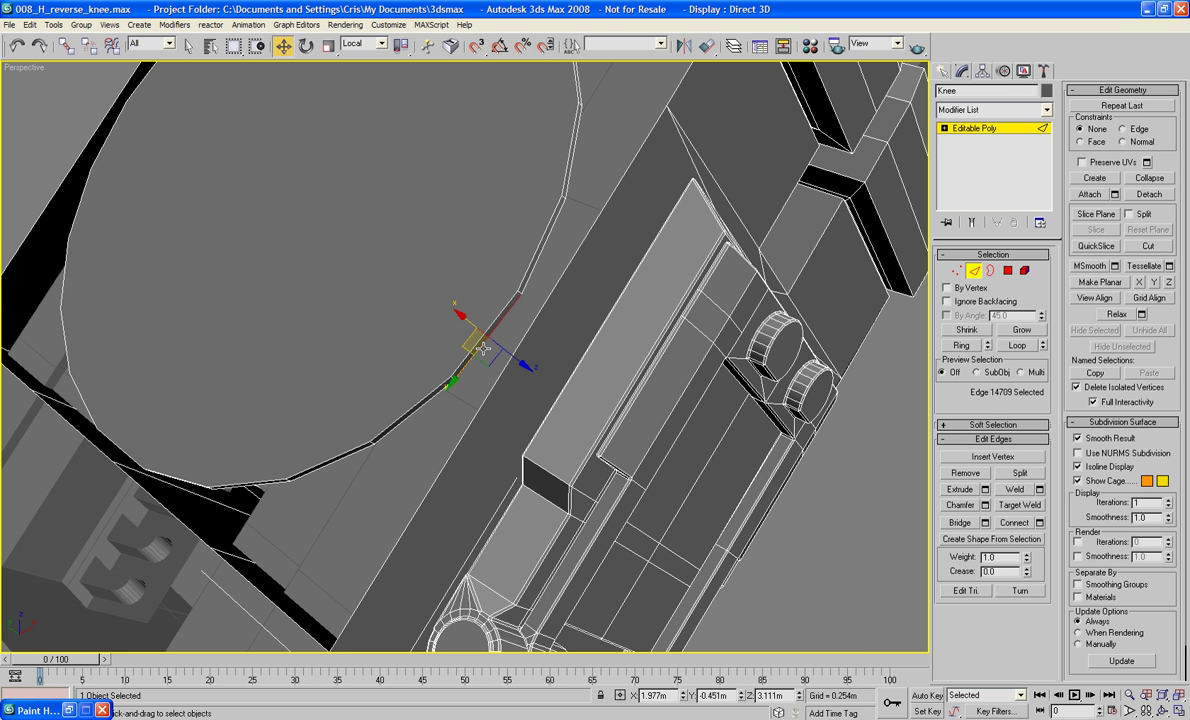
ctrl+click(500, 376)
alt+middle_drag(871, 473, 632, 376)
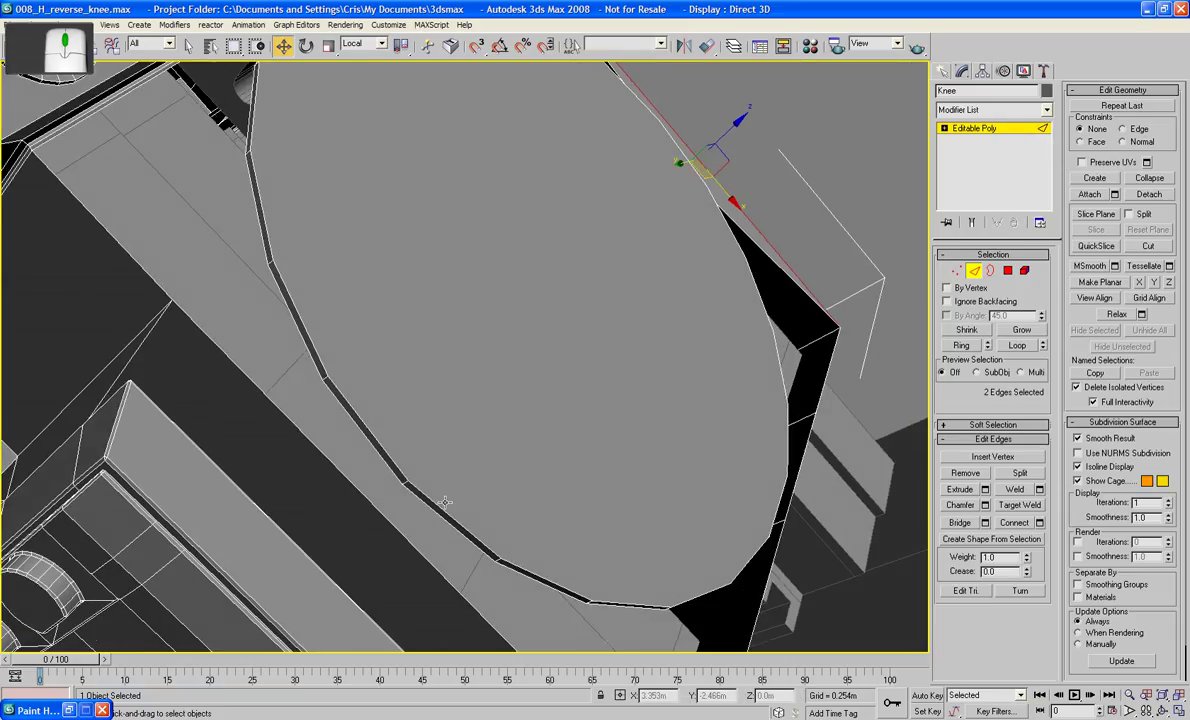
middle_drag(445, 501, 433, 432)
click(430, 419)
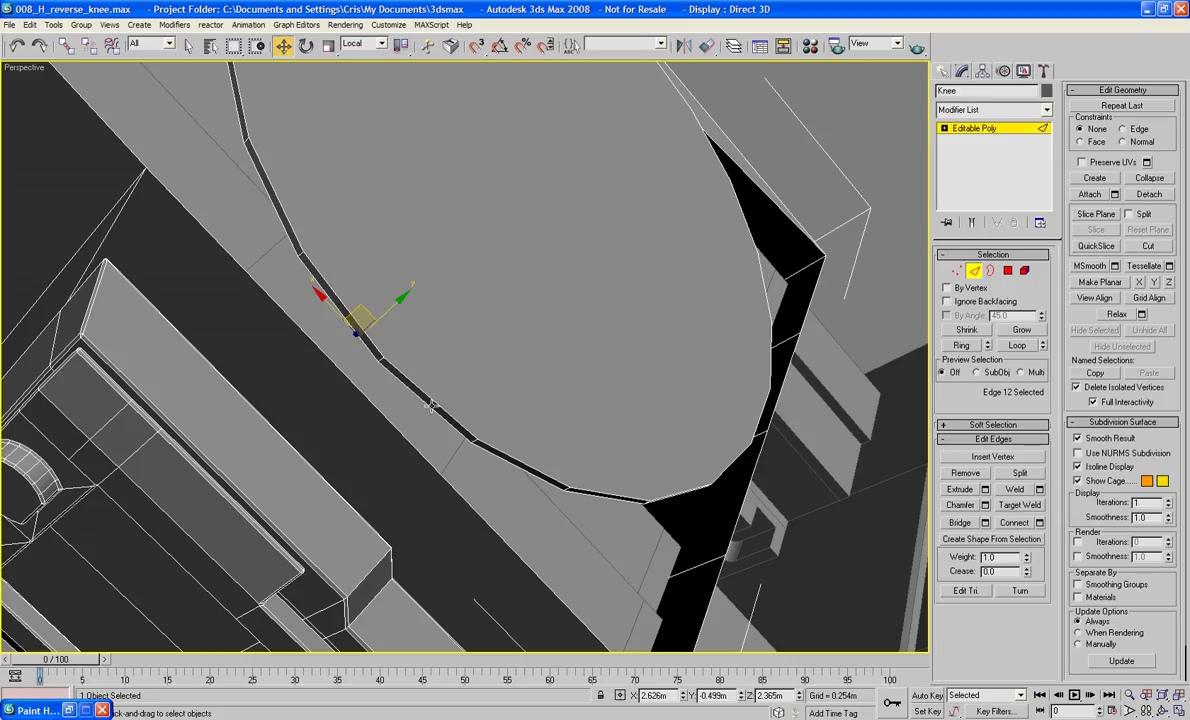
click(420, 460)
ctrl+click(424, 467)
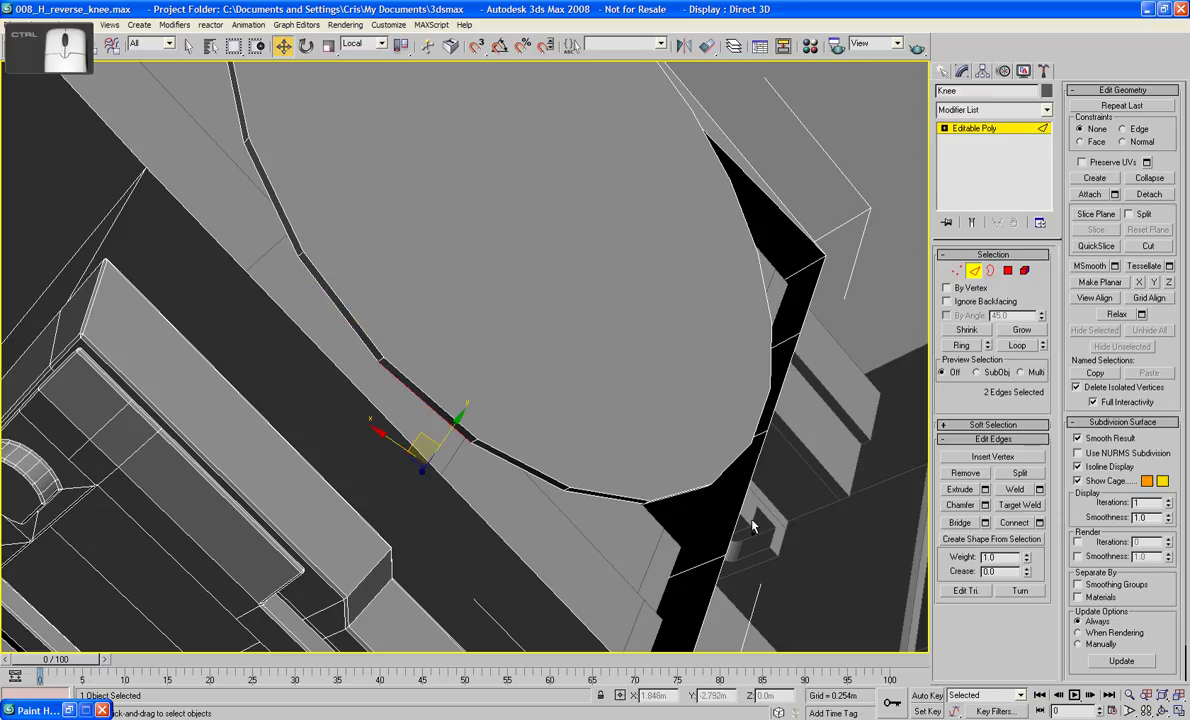
click(948, 526)
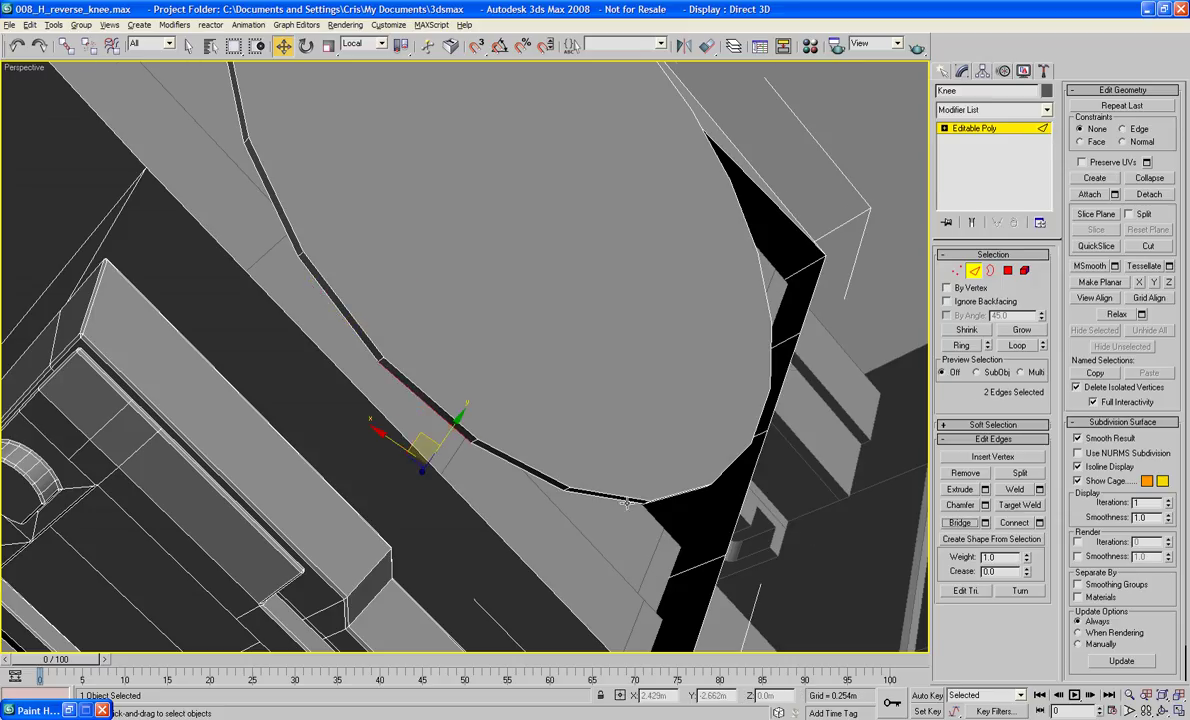
- Bridge the round plate's outer rim edge to the long border edge on the hinged-panel side of the knee opening
alt+middle_drag(540, 498, 559, 512)
click(394, 490)
click(398, 463)
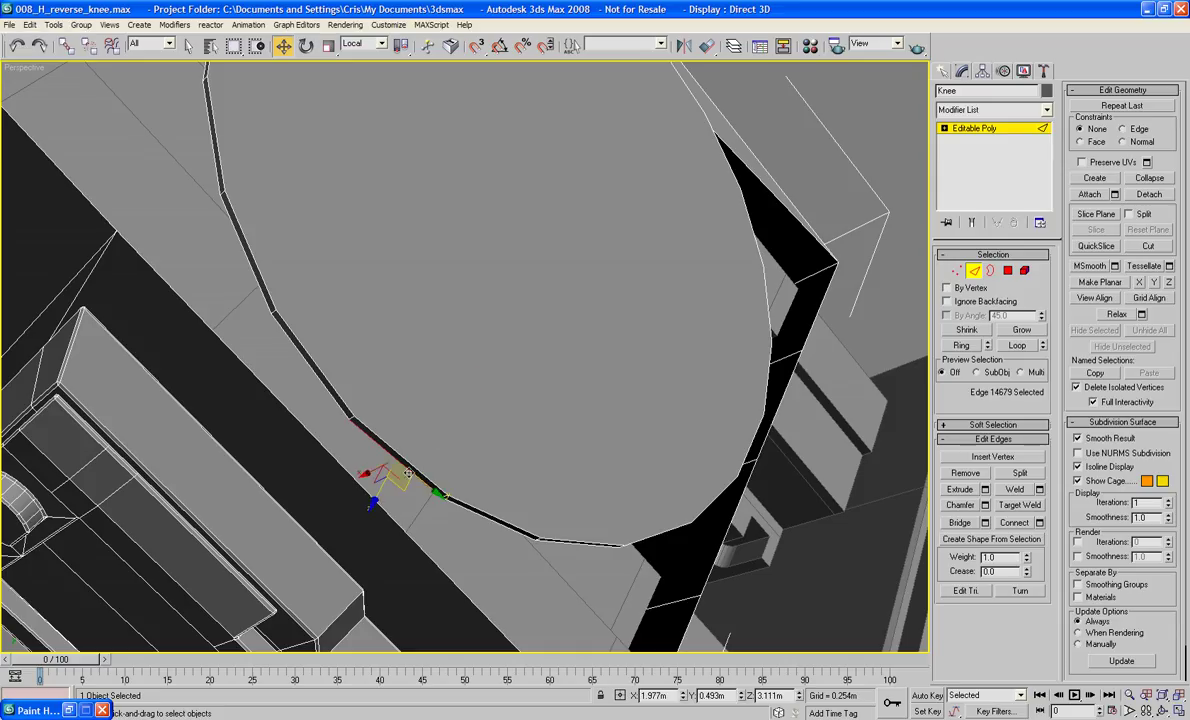
ctrl+click(380, 507)
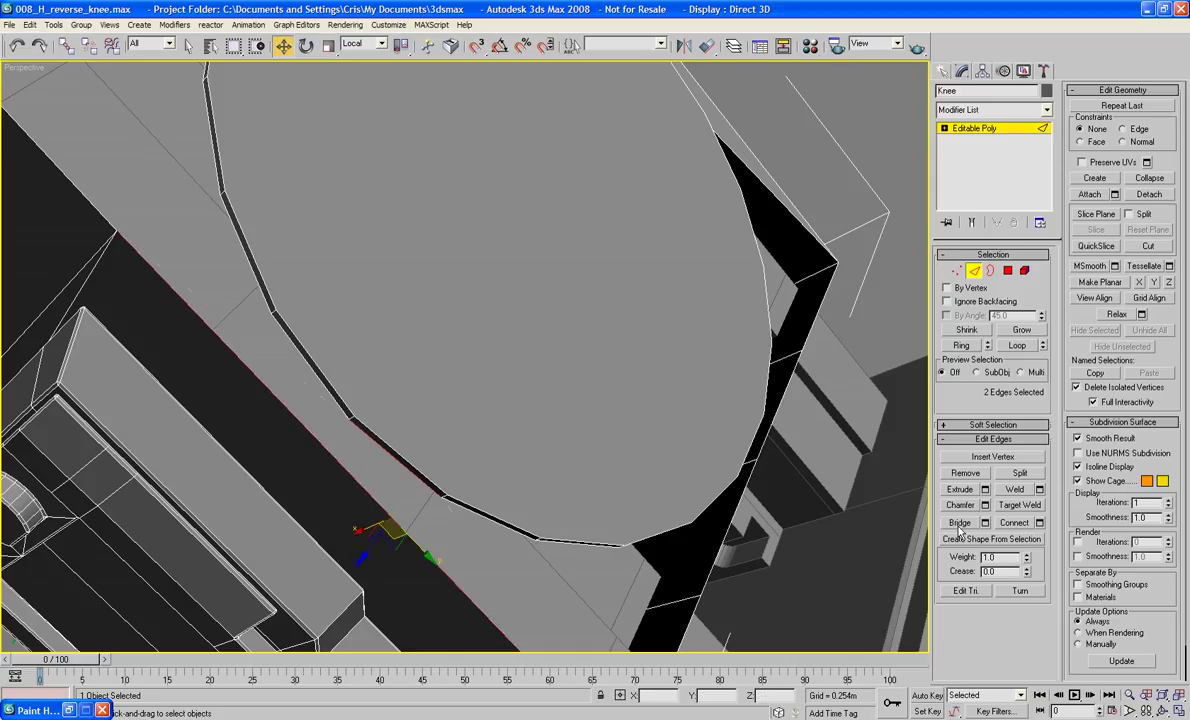
- Cap the open border between the upper part of the round plate and the knee opening's edges under the collar
scroll(669, 483, down, 6)
alt+middle_drag(649, 423, 570, 390)
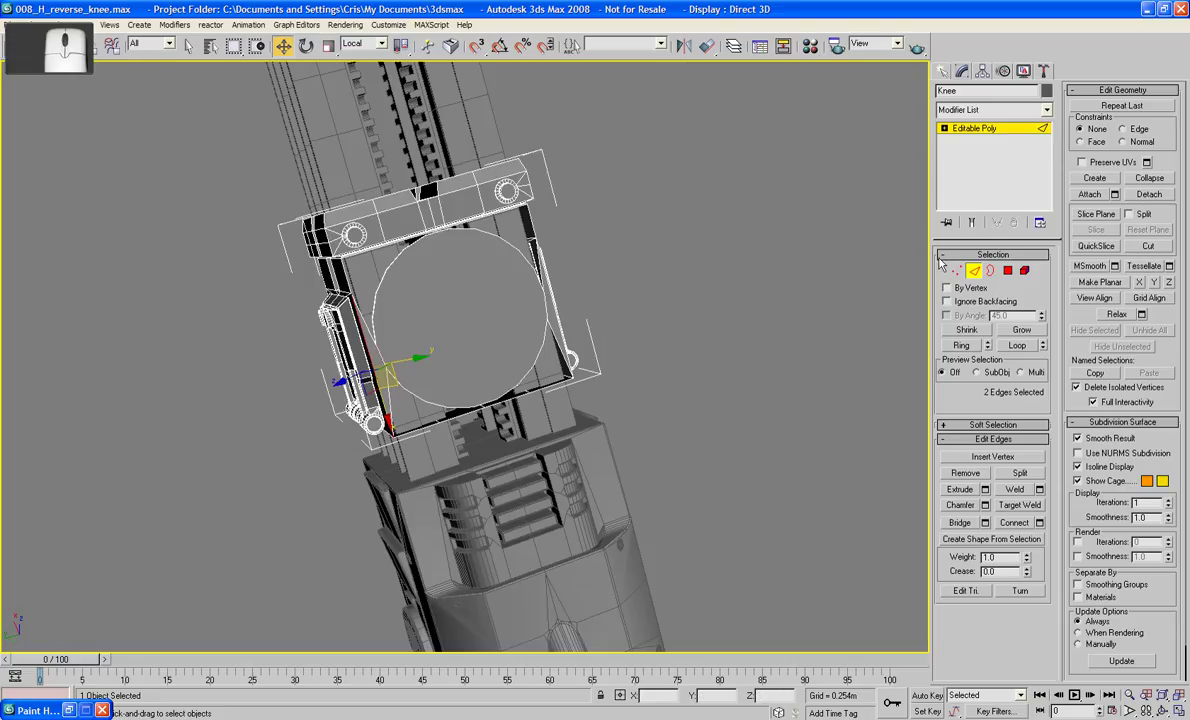
key(3)
click(522, 238)
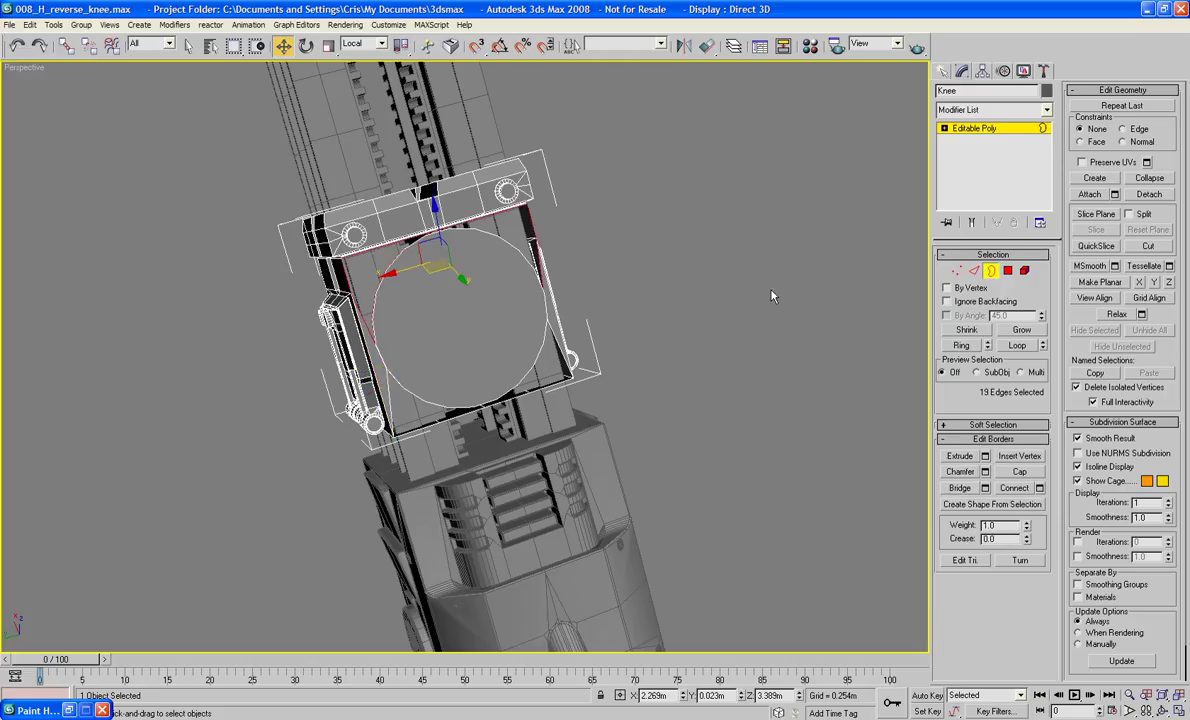
click(1020, 472)
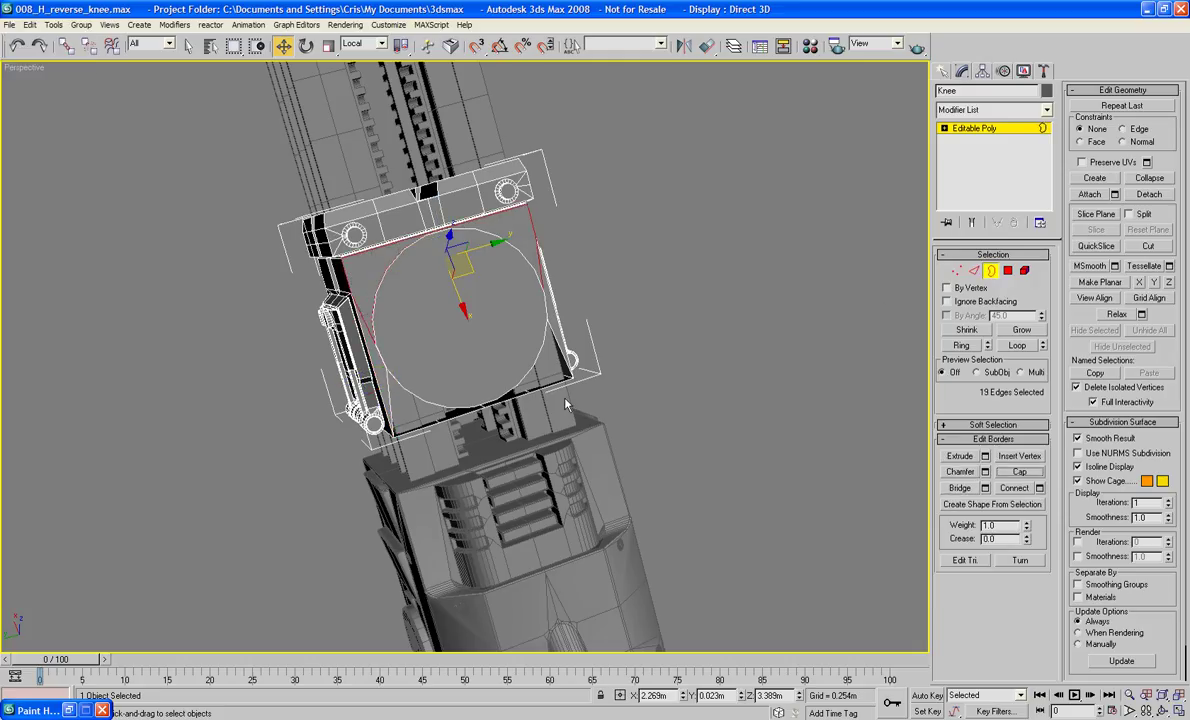
- Cap the remaining open border between the lower part of the round plate and the knee opening's bottom edges
click(564, 357)
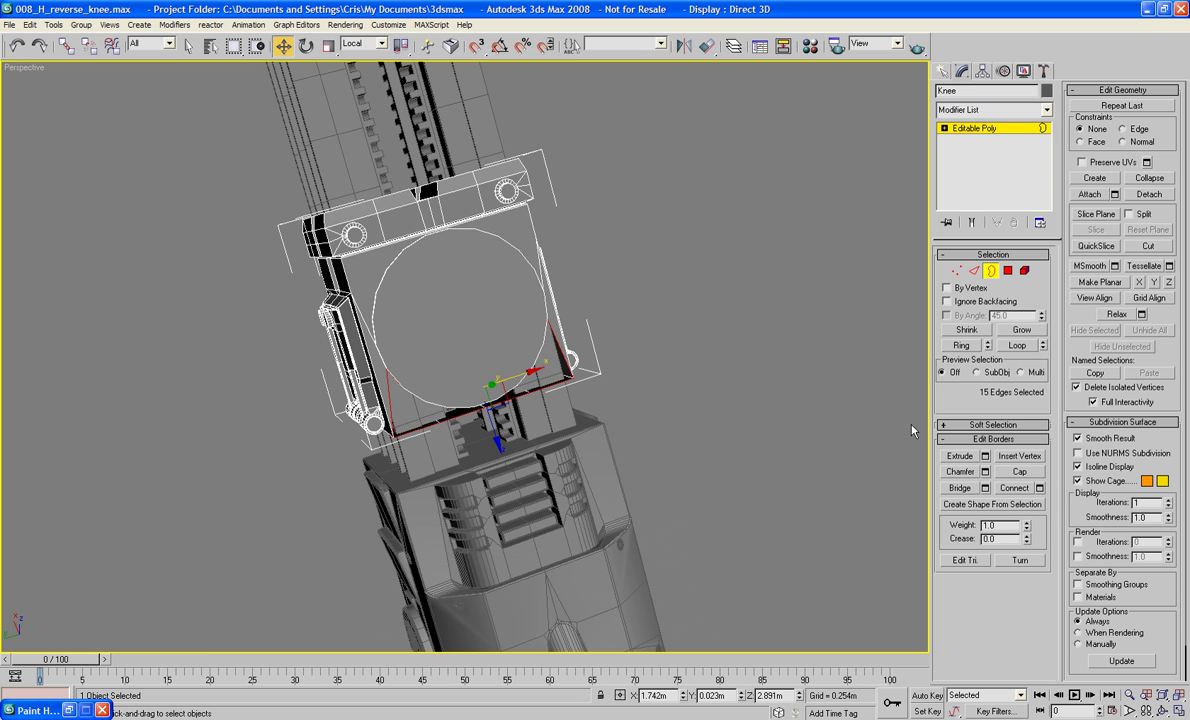
click(1020, 472)
- Bevel the round plate's face outward in several stages to form a raised disc with a stepped, chamfered rim
alt+middle_drag(792, 308, 635, 298)
scroll(697, 342, up, 4)
click(1008, 270)
click(575, 400)
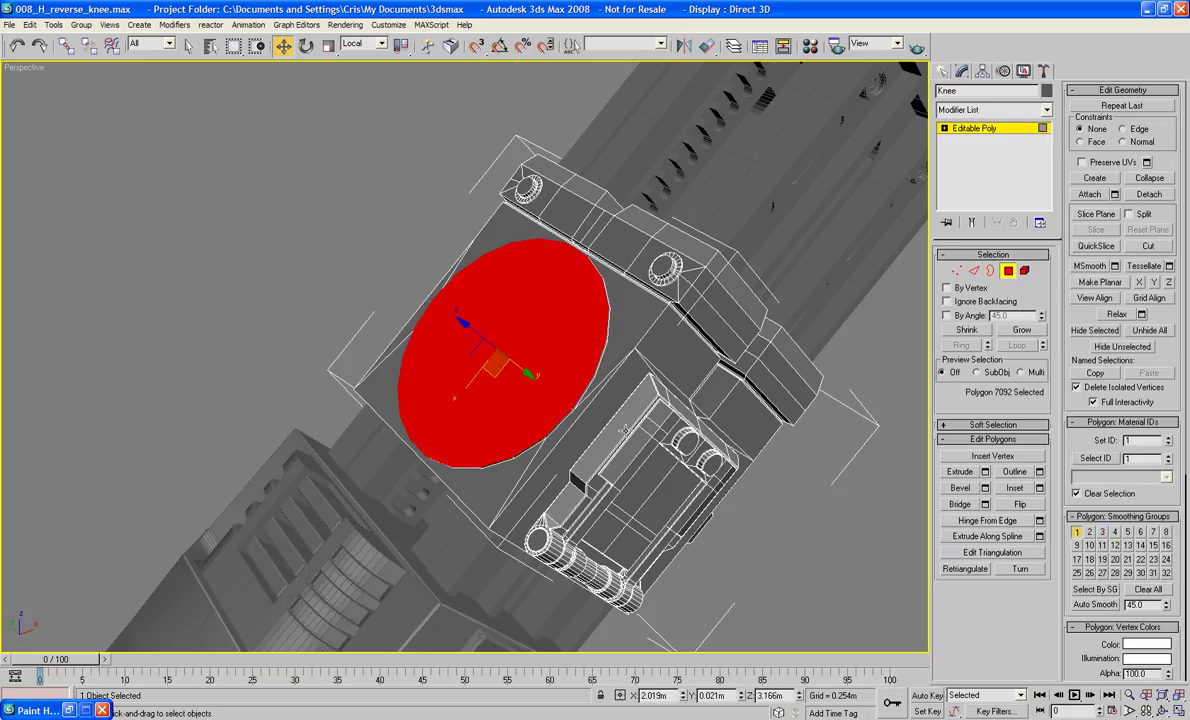
scroll(624, 430, up, 2)
key(z)
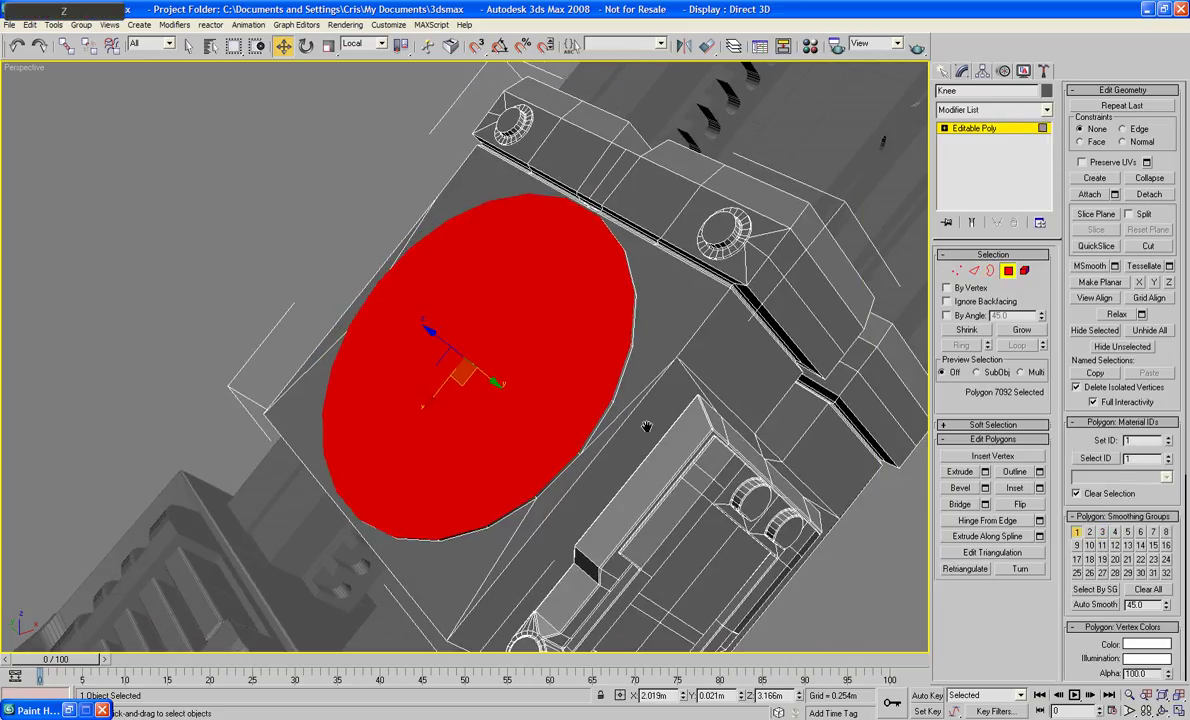
middle_drag(646, 427, 713, 427)
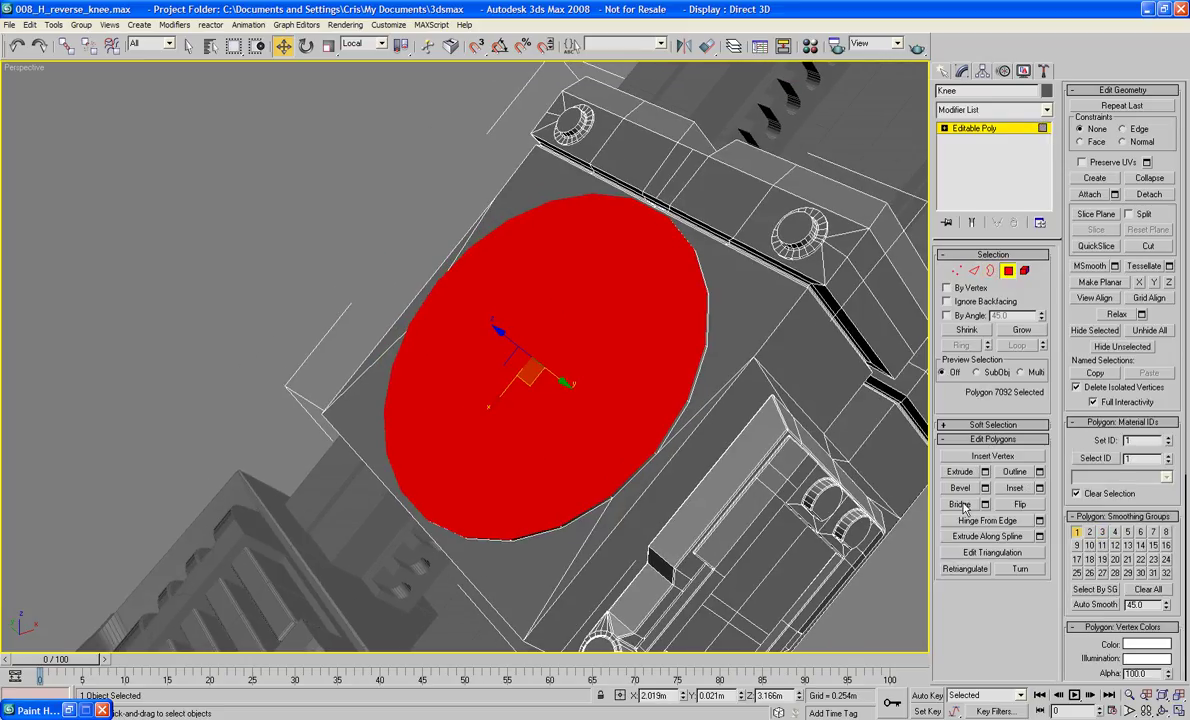
key(ctrl+x)
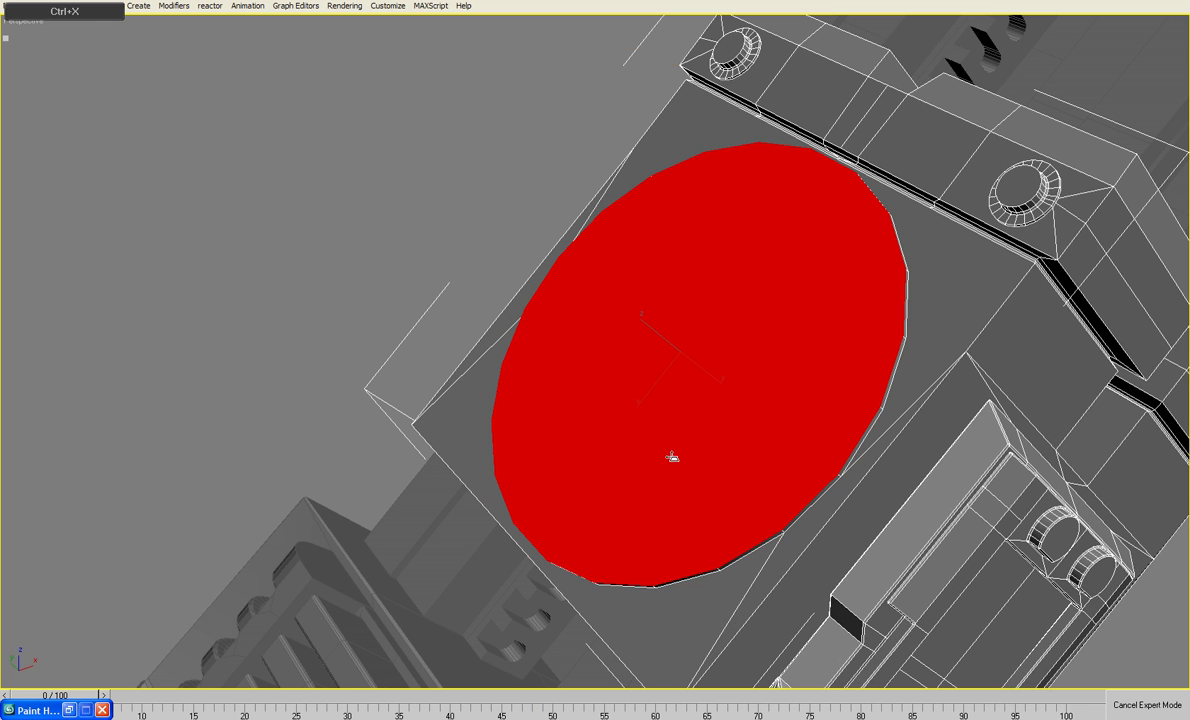
key(z)
middle_drag(672, 451, 626, 427)
scroll(616, 452, up, 2)
scroll(630, 420, down, 4)
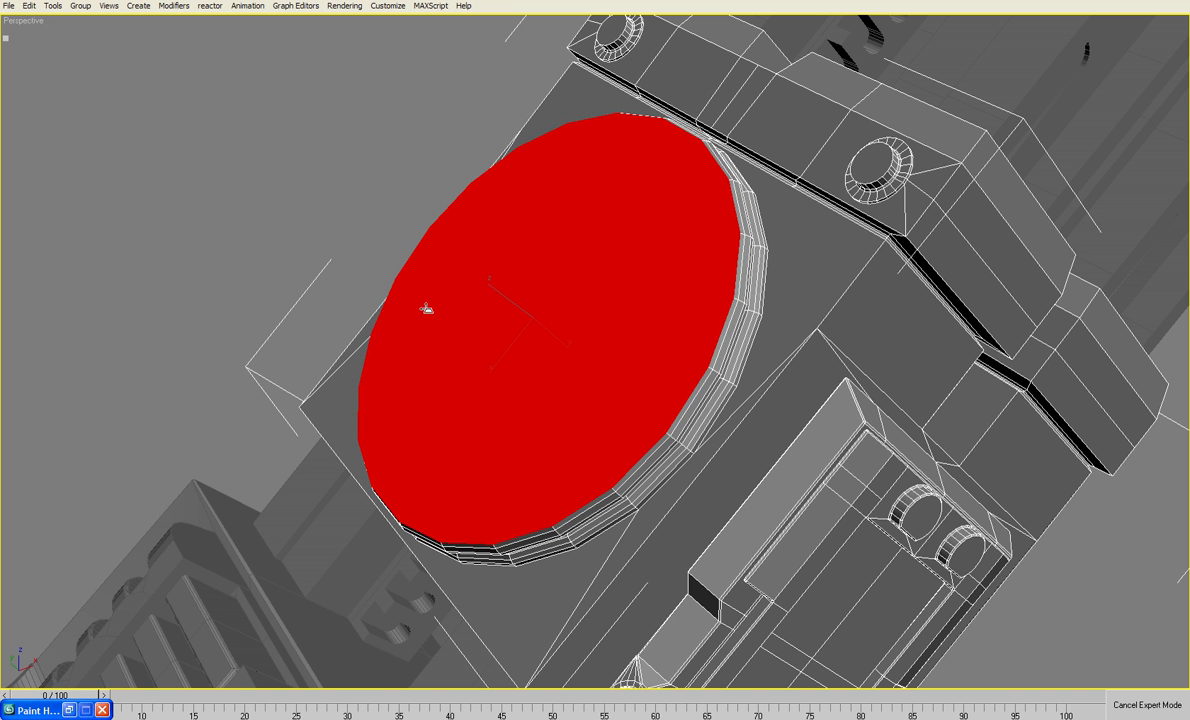
scroll(348, 181, down, 3)
alt+middle_drag(351, 203, 311, 291)
key(ctrl+x)
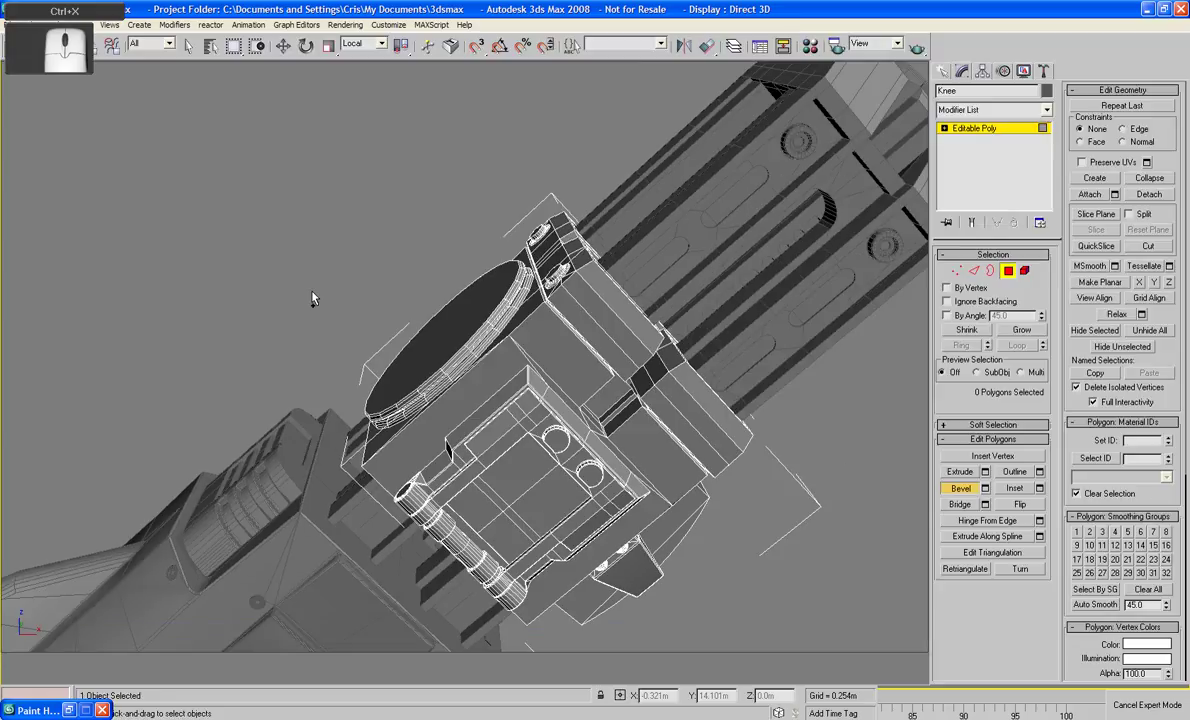
click(1009, 272)
key(w)
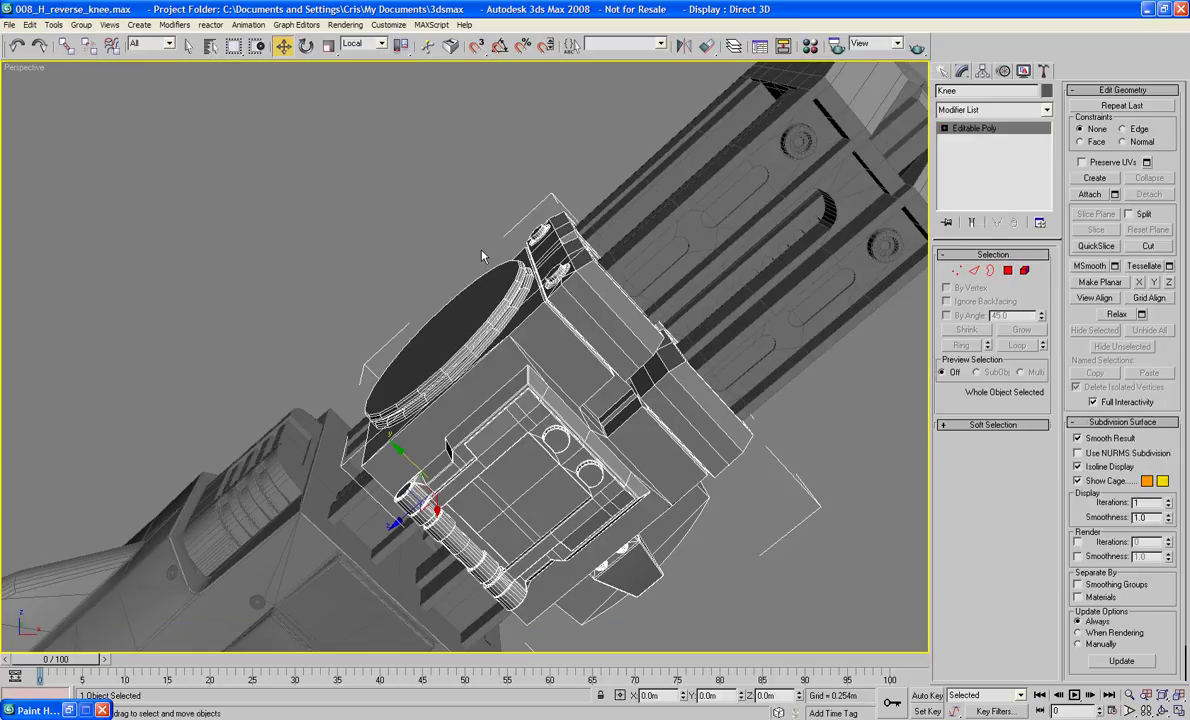
- Examine the whole leg from several sides, checking how the lower leg, inner leg part and knee fit together
click(222, 174)
key(z)
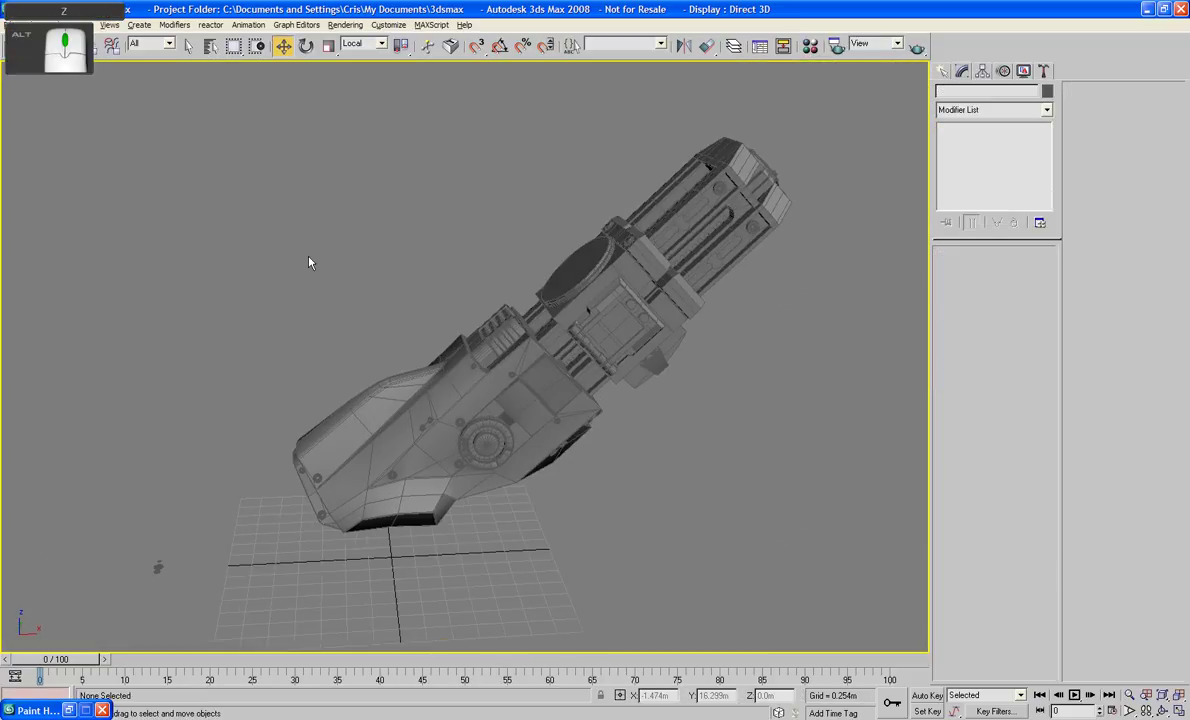
alt+middle_drag(308, 260, 349, 286)
click(408, 337)
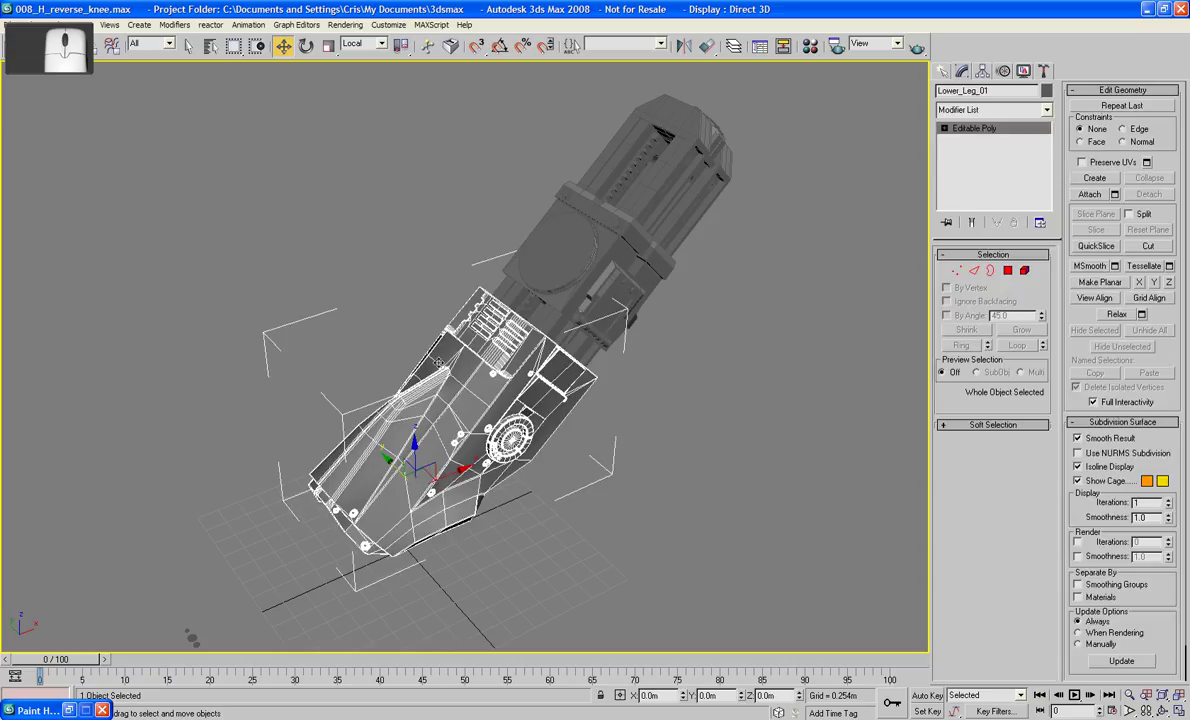
click(543, 312)
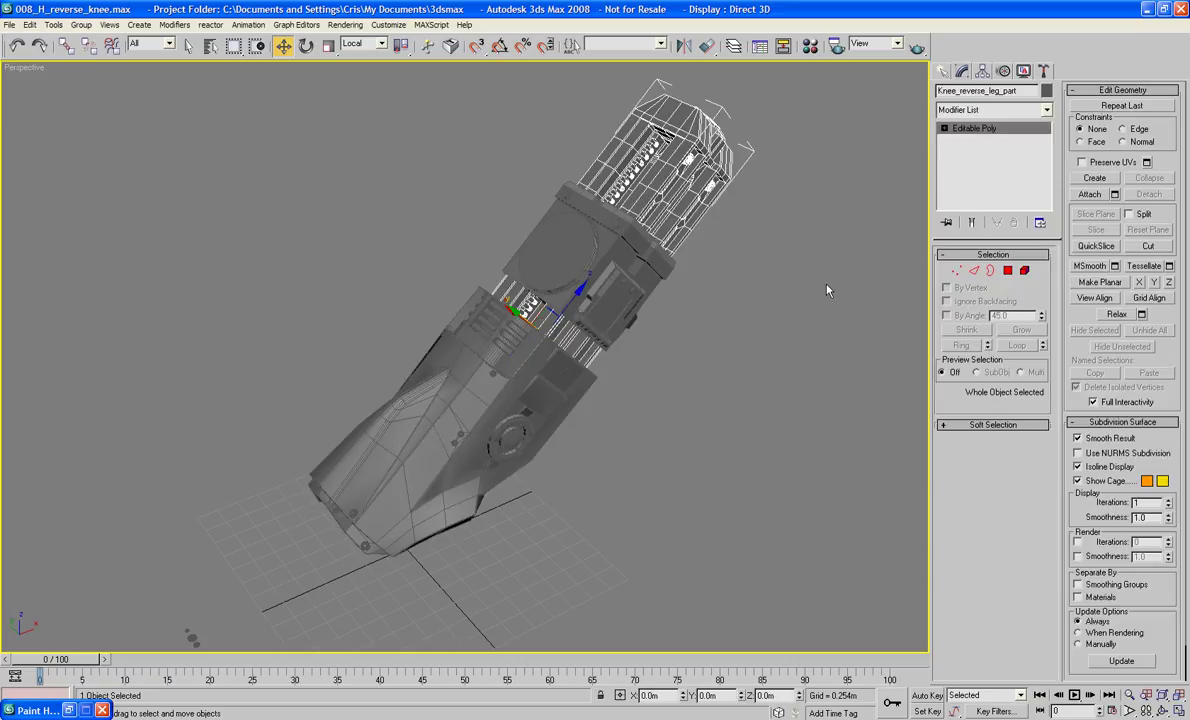
click(827, 285)
alt+middle_drag(827, 285, 735, 249)
click(606, 305)
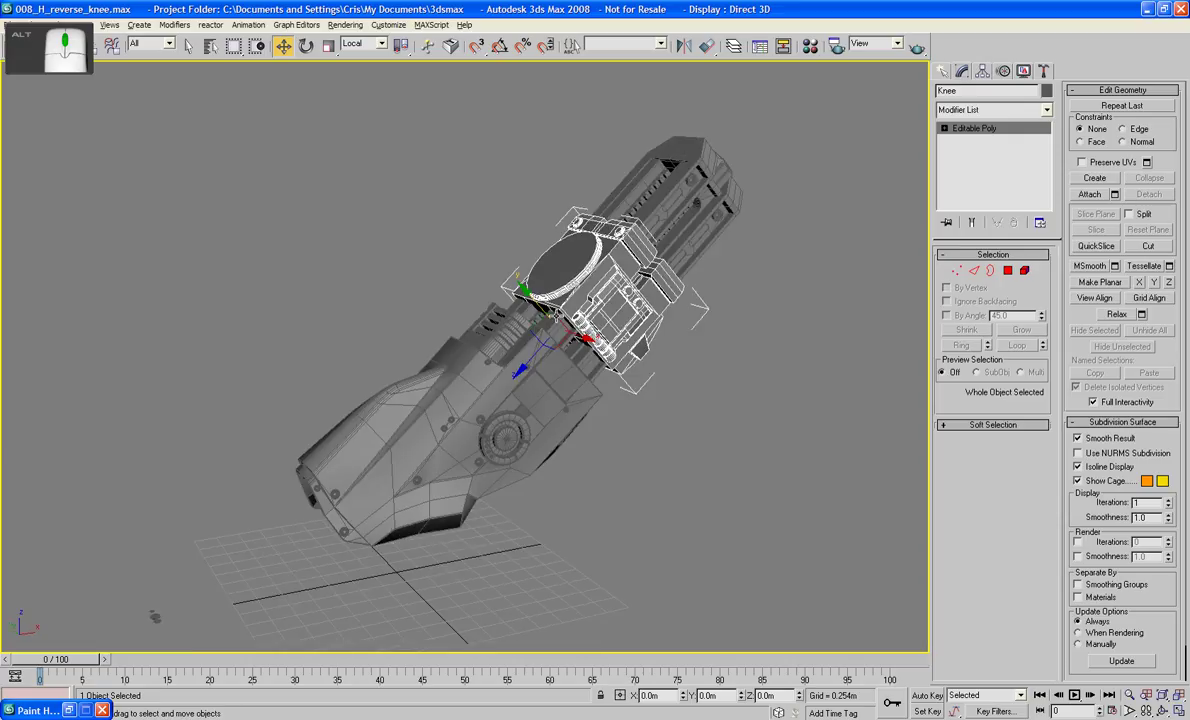
click(676, 390)
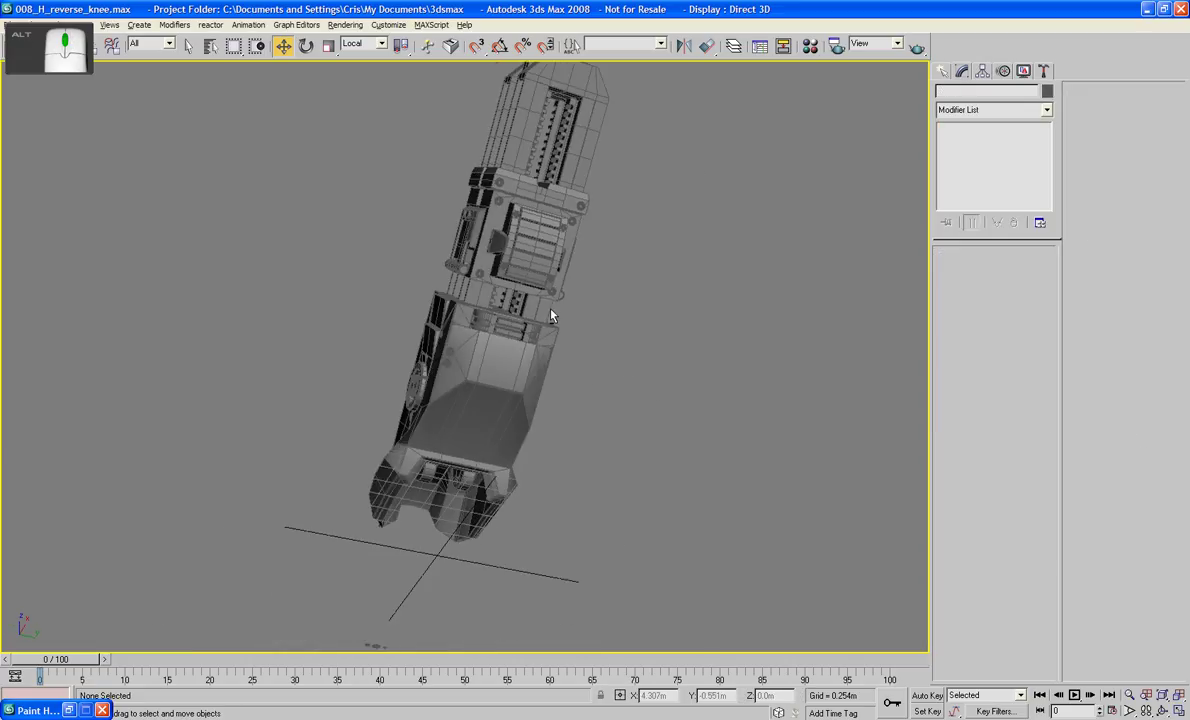